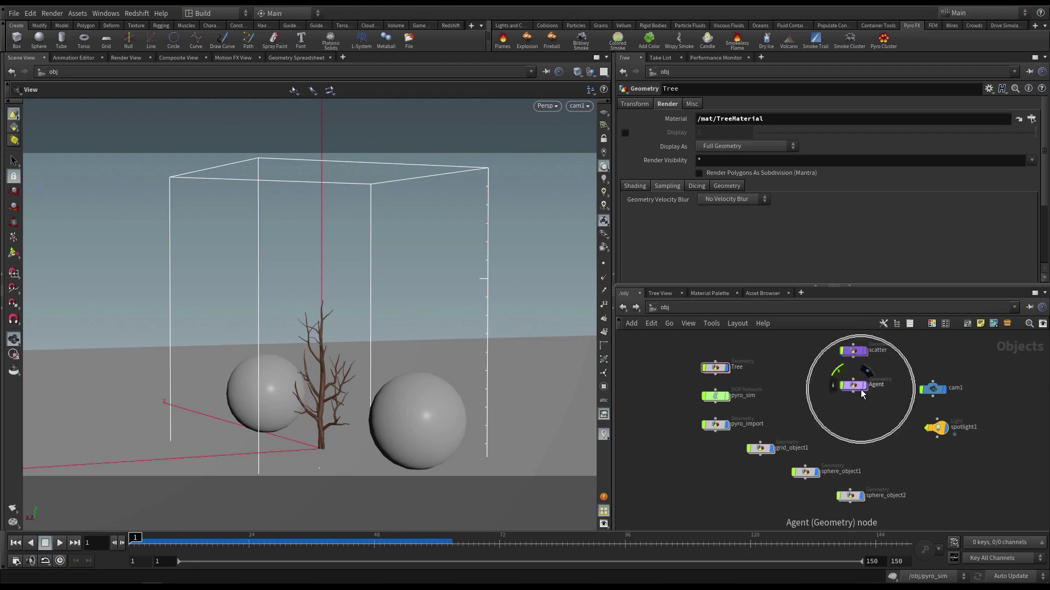
Step: Select the Agent node, scrub through the cached frames to preview the burning tree and agent motion, and return to frame 1
middle_drag(764, 373, 756, 388)
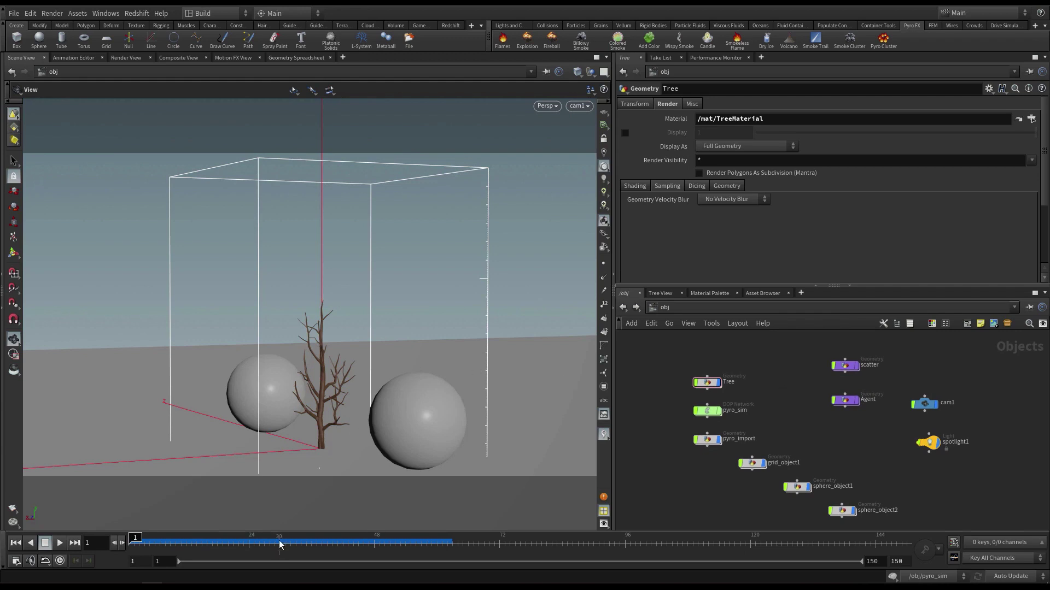
drag(238, 546, 132, 545)
drag(788, 391, 888, 445)
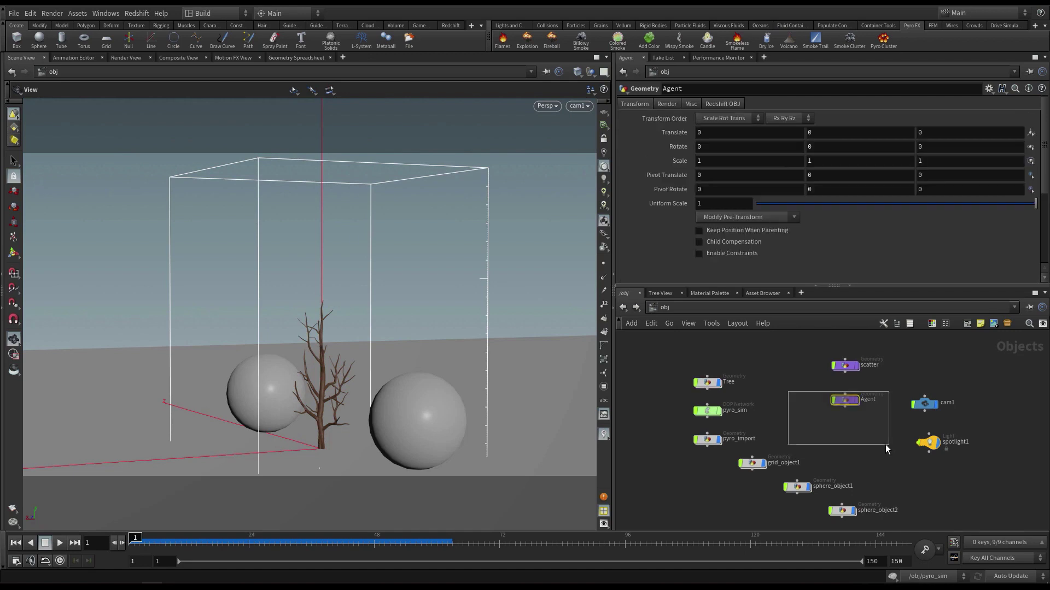
click(856, 402)
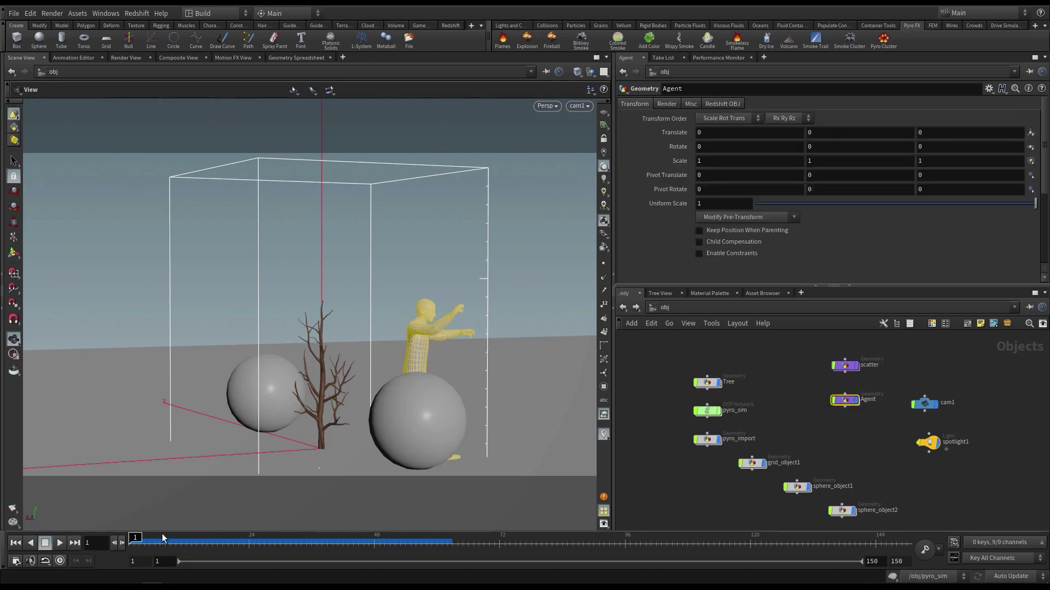
drag(162, 538, 337, 541)
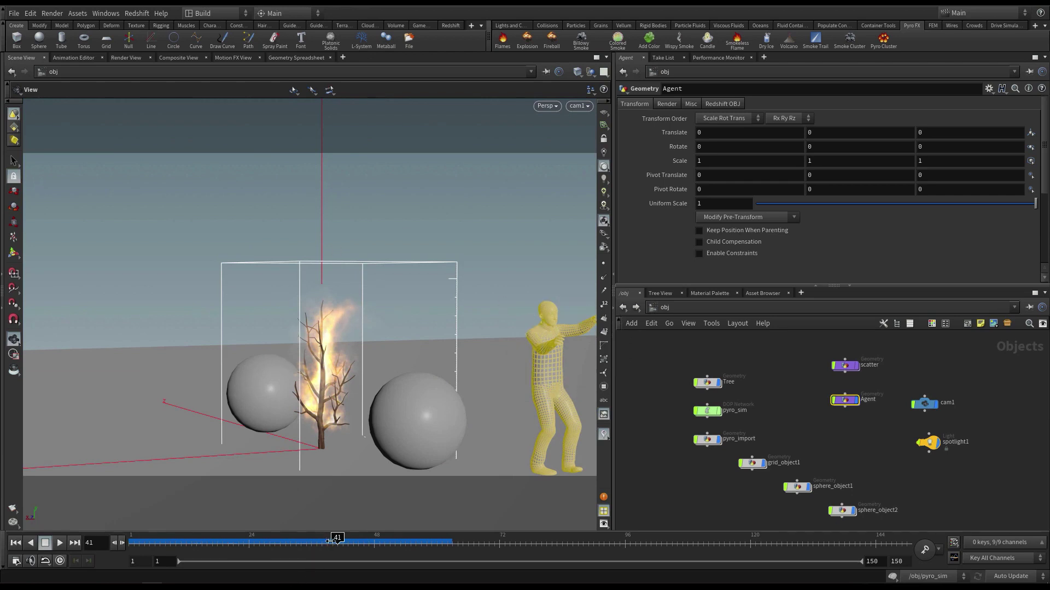
drag(331, 542, 132, 549)
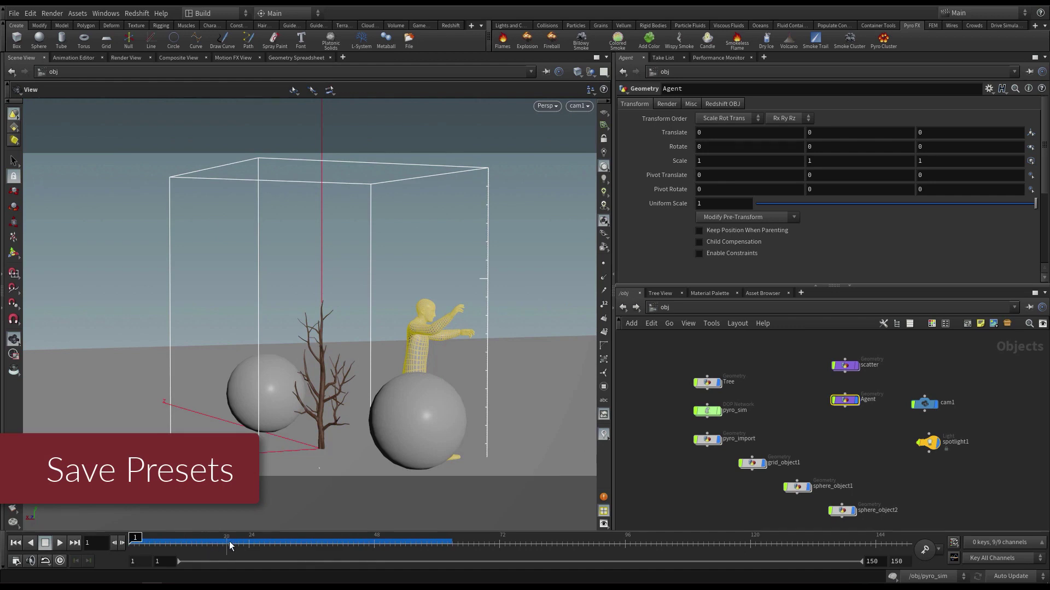
drag(229, 544, 113, 546)
key(Escape)
click(17, 546)
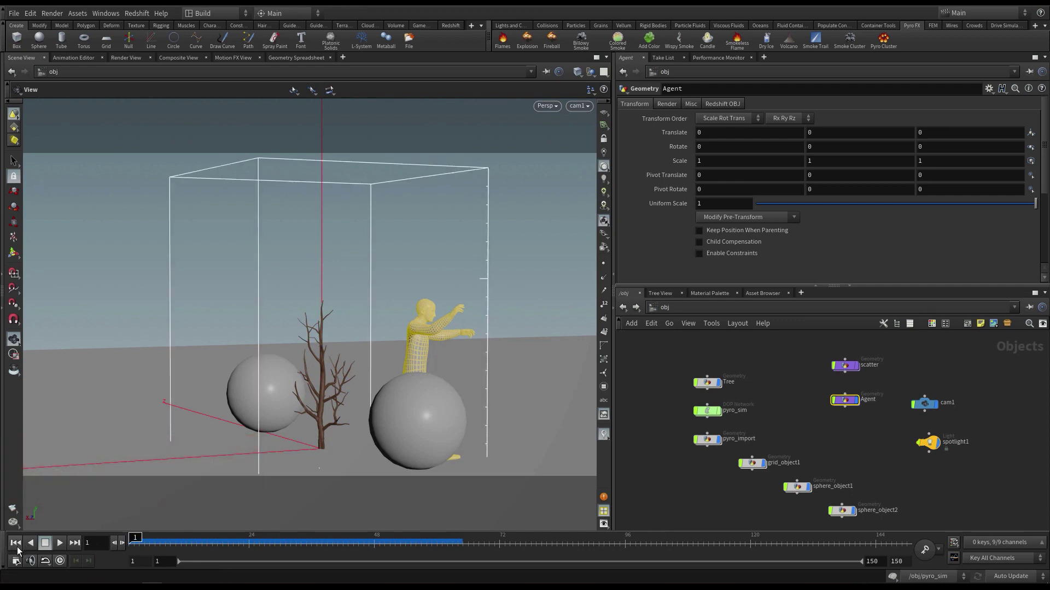
Step: Open the pyro_sim network, select the pyrosolver1 node and enlarge the parameter area to view its Shredding settings
double_click(710, 410)
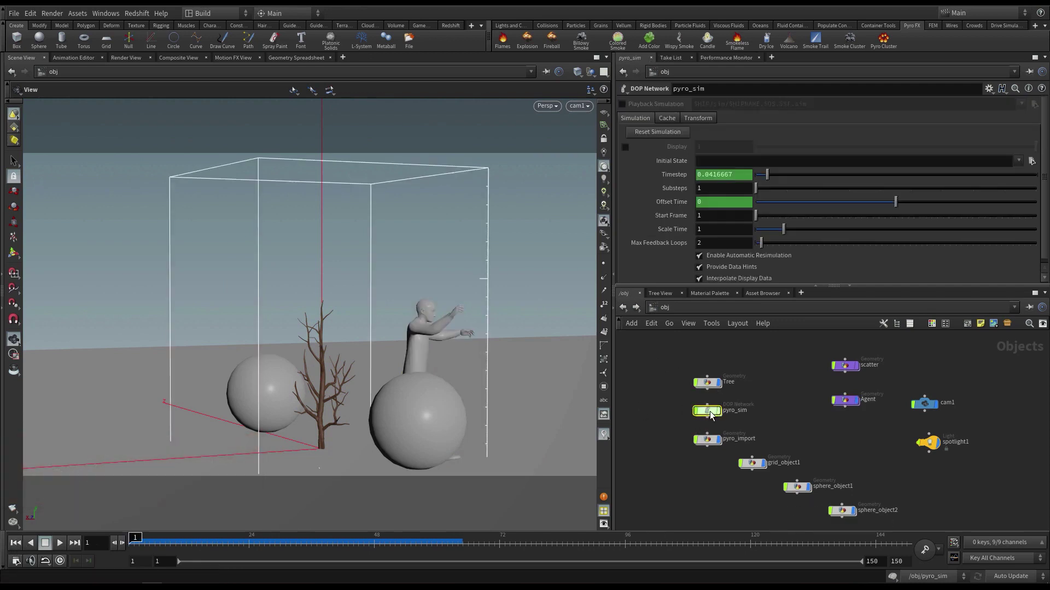
click(788, 427)
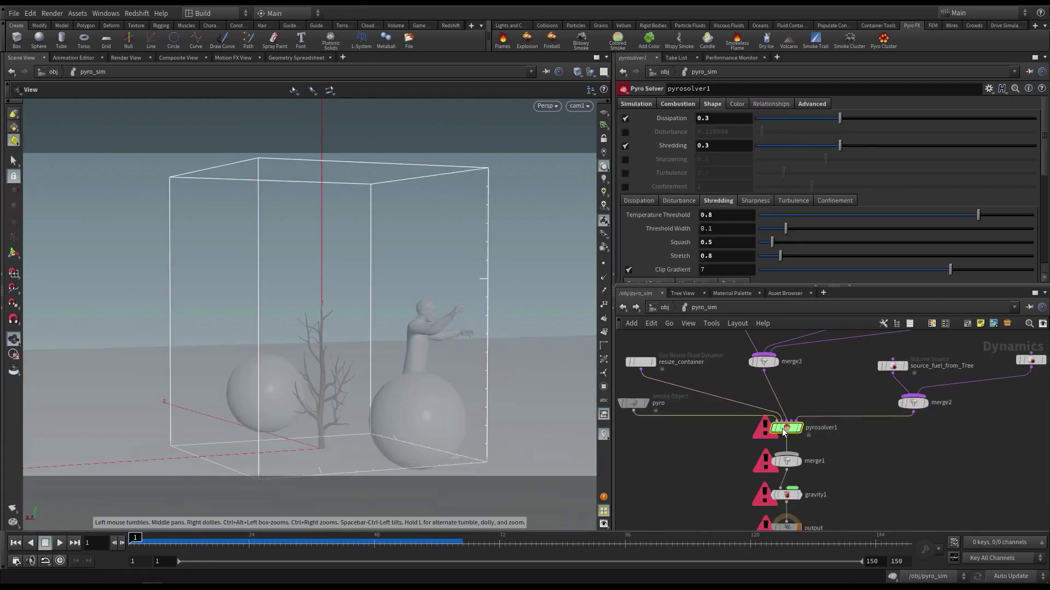
scroll(777, 426, up, 3)
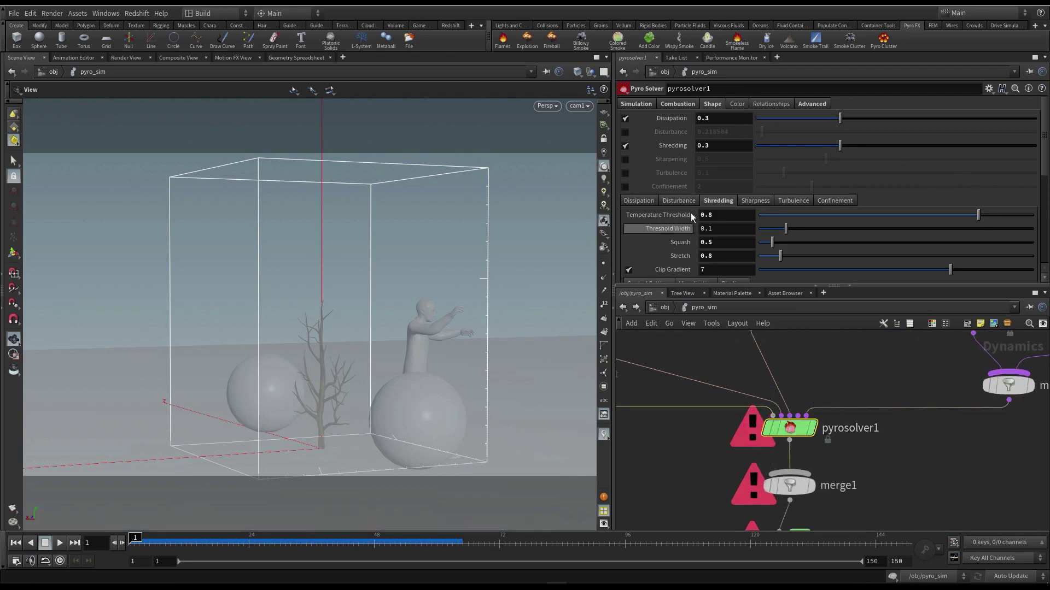
drag(667, 286, 667, 324)
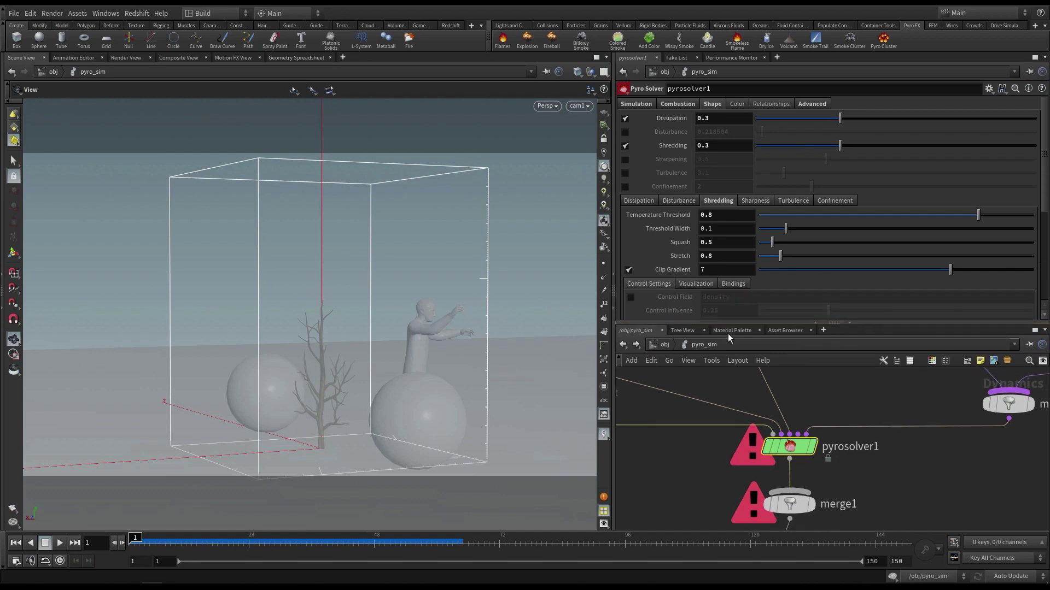
scroll(920, 496, up, 2)
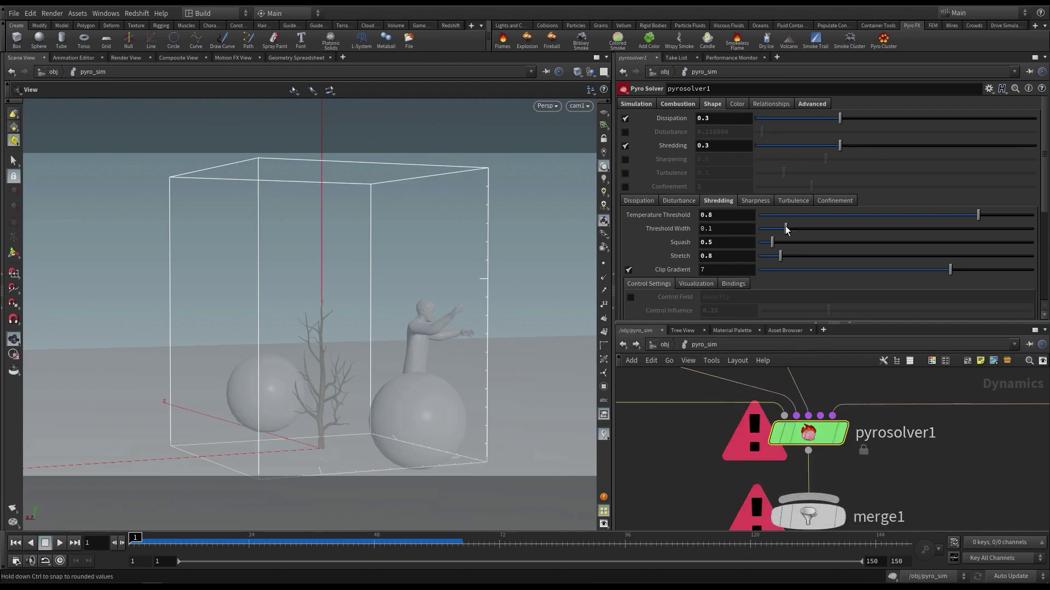
scroll(877, 474, down, 1)
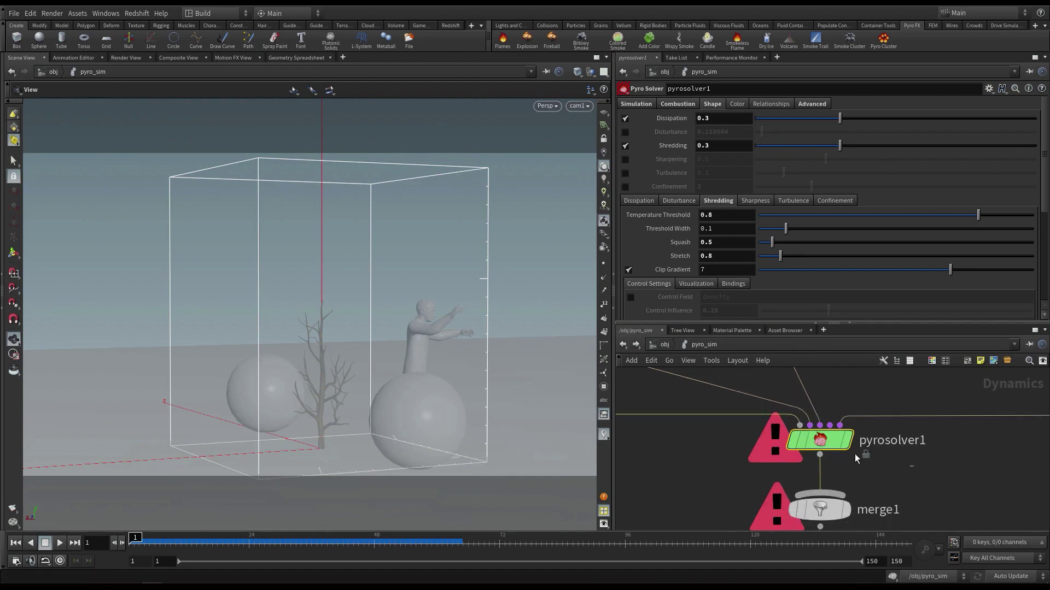
mouse_move(852, 445)
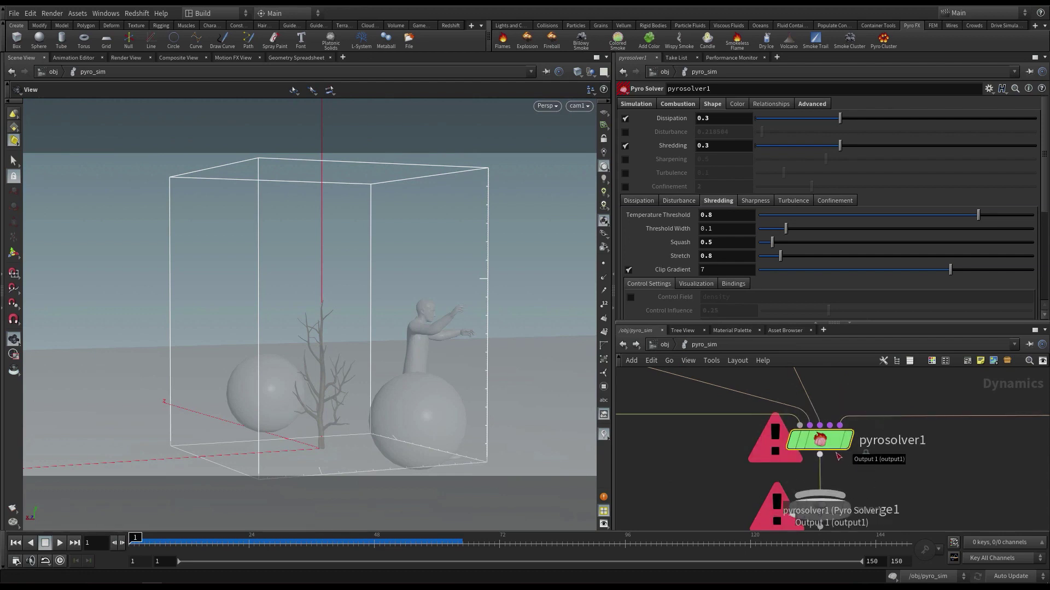
Step: Save the pyrosolver1 settings as a preset named myFlamesPyro in the SHIP location
click(989, 89)
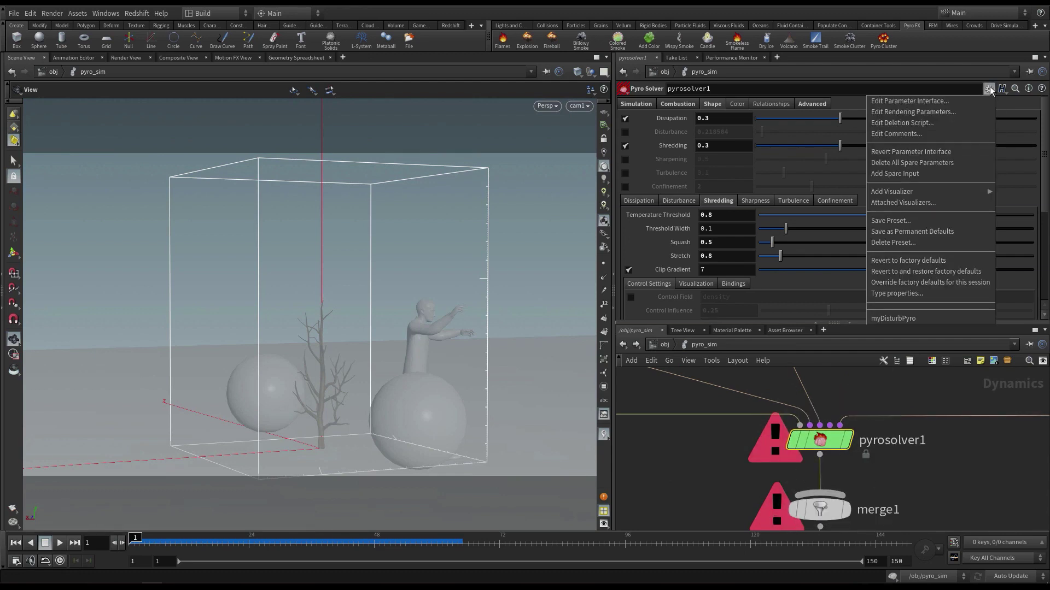
click(990, 89)
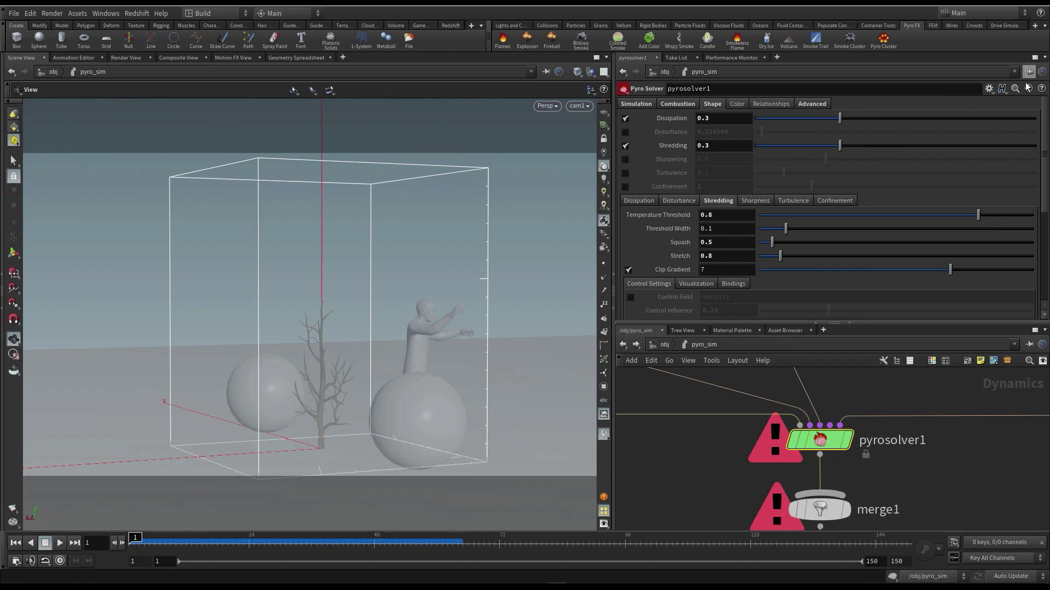
click(989, 89)
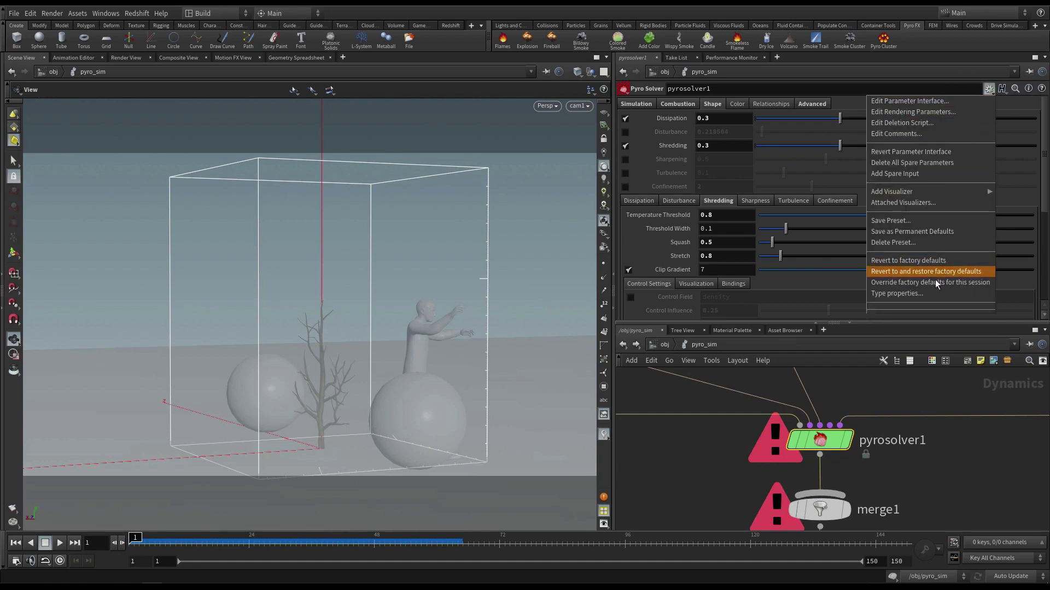
click(899, 220)
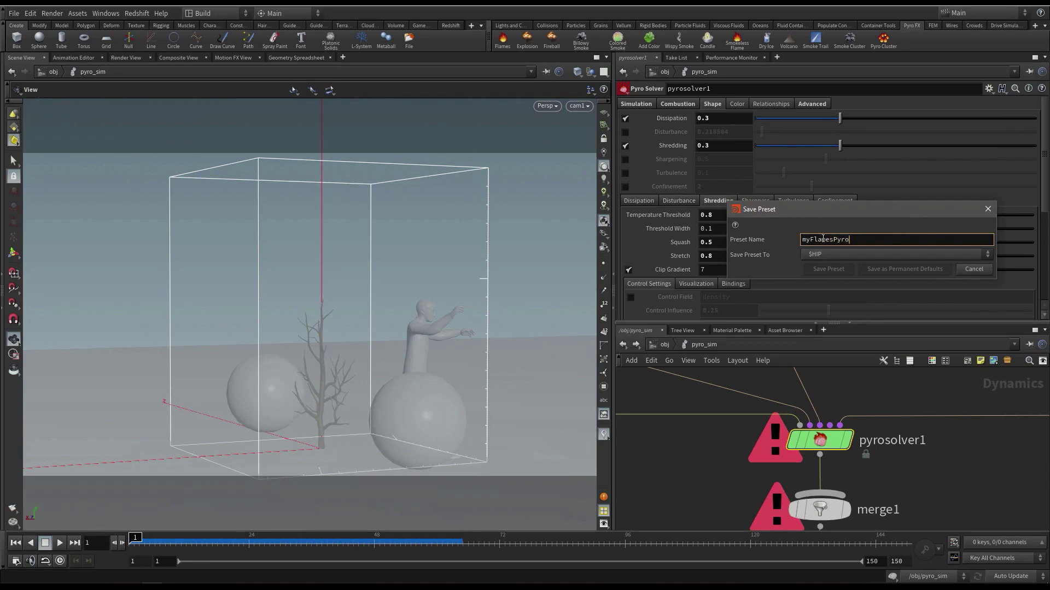
key(Return)
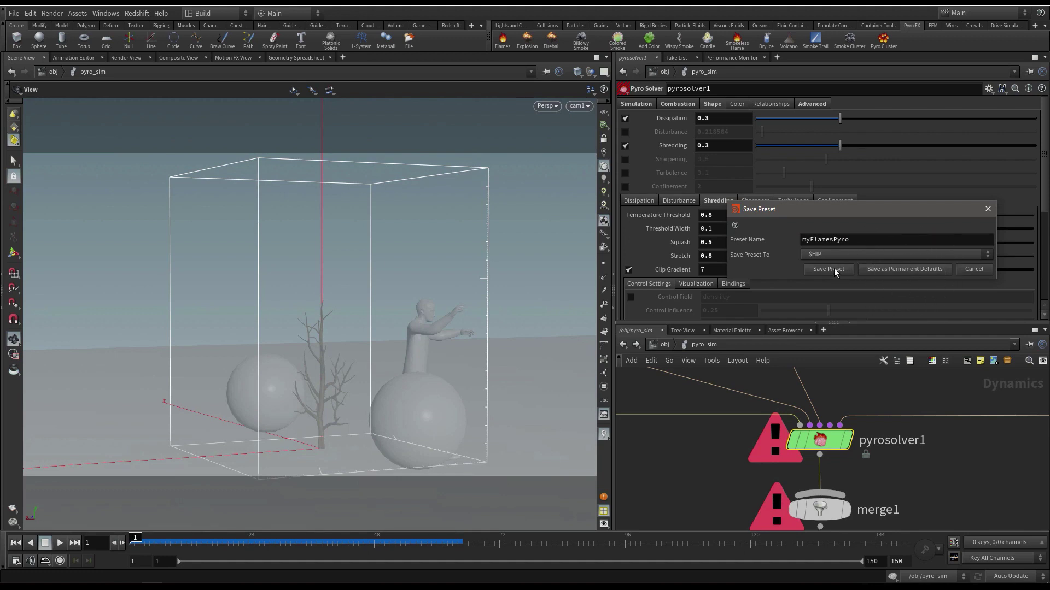
click(820, 270)
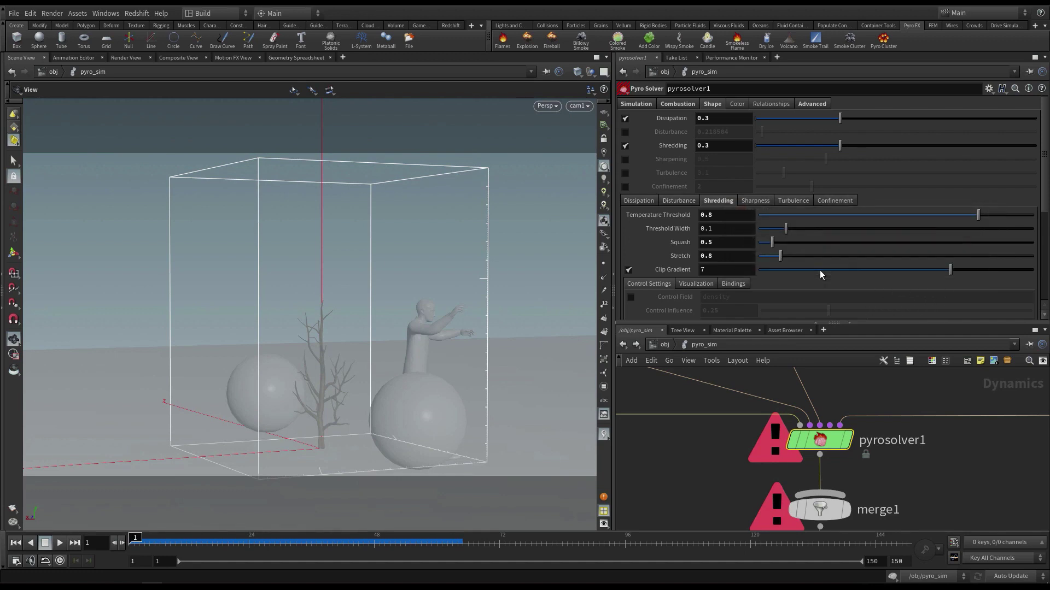
Step: Set Dissipation to 0.105, Shredding to 0.115, Threshold Width to 0.163 and Squash to 2.89 on pyrosolver1, and reapply the myFlamesPyro preset
click(988, 88)
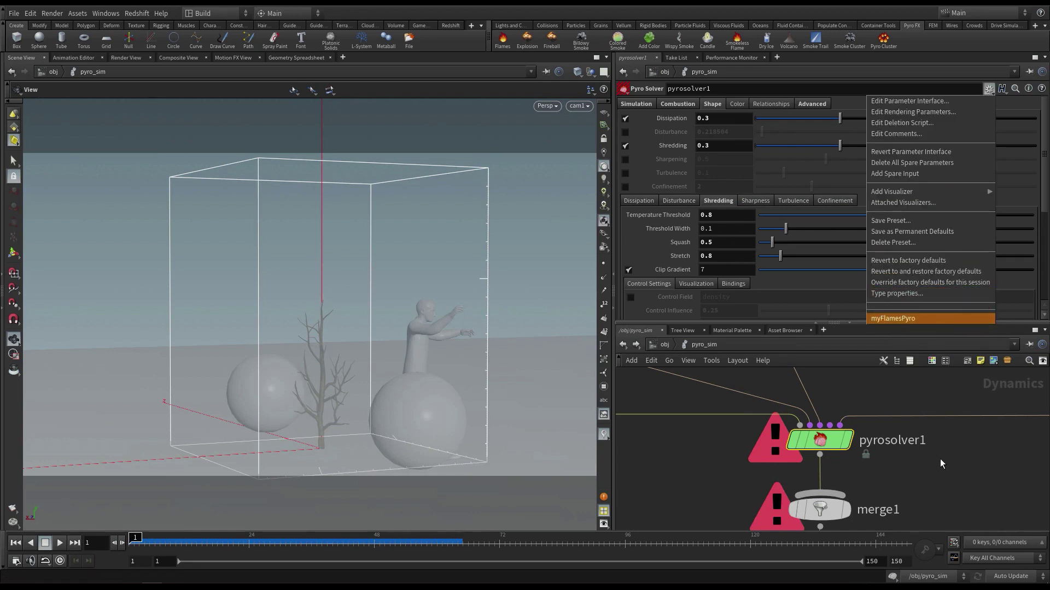
click(936, 319)
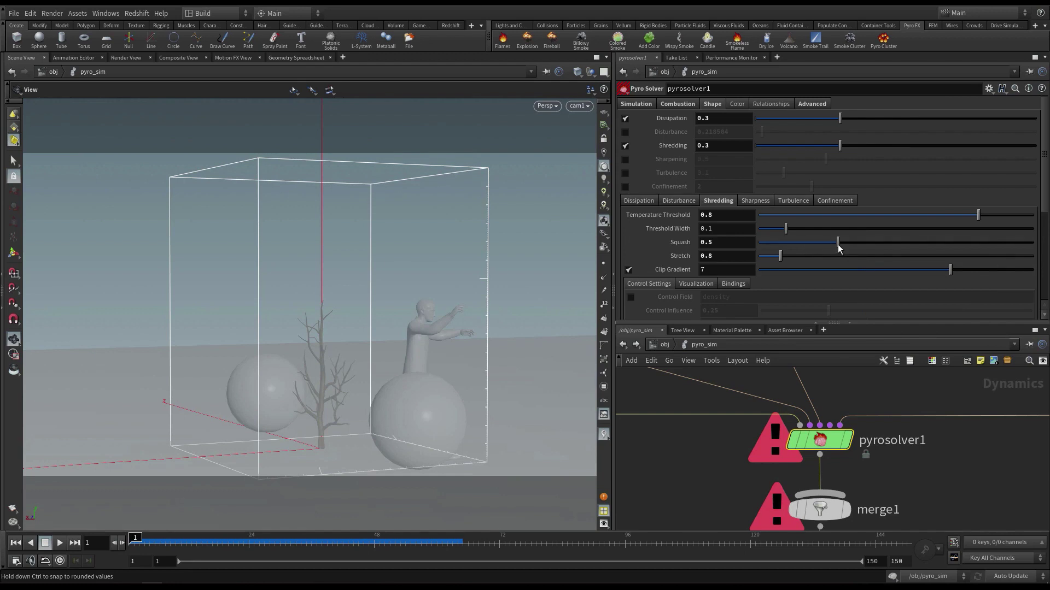
click(787, 146)
click(785, 118)
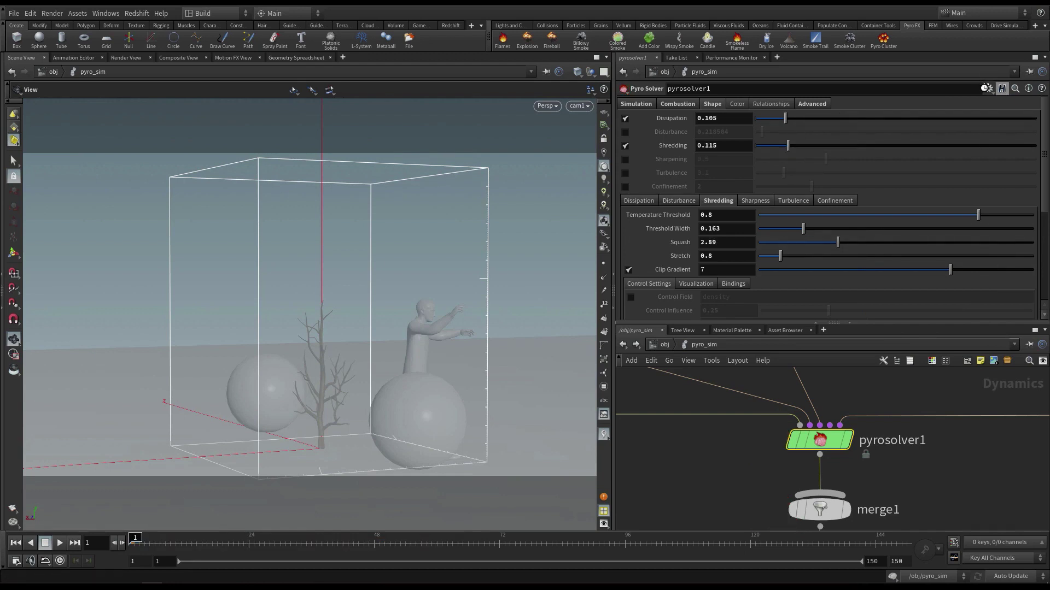
click(988, 88)
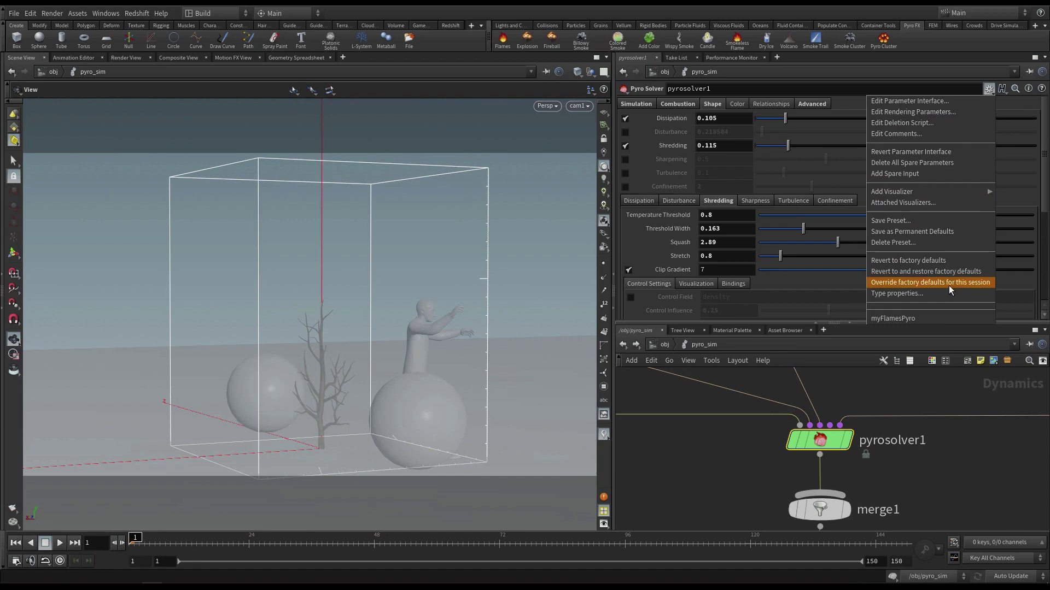
click(950, 316)
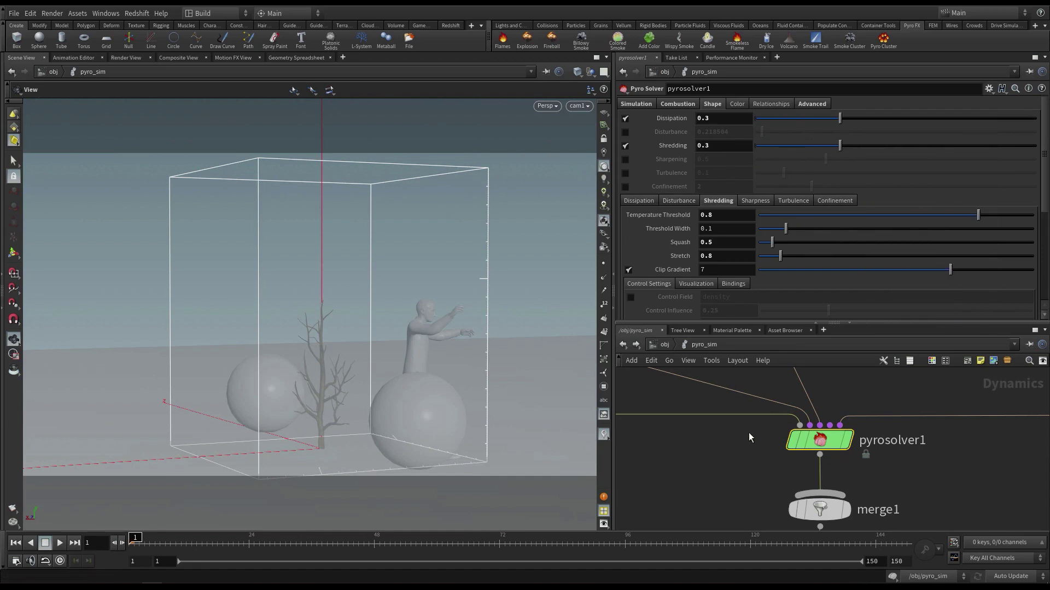
Step: Save the gasdisturb1 node's settings as a preset named myDisturbPyro in the SHIP location and check it in the preset list
scroll(726, 464, down, 3)
middle_drag(722, 391, 762, 478)
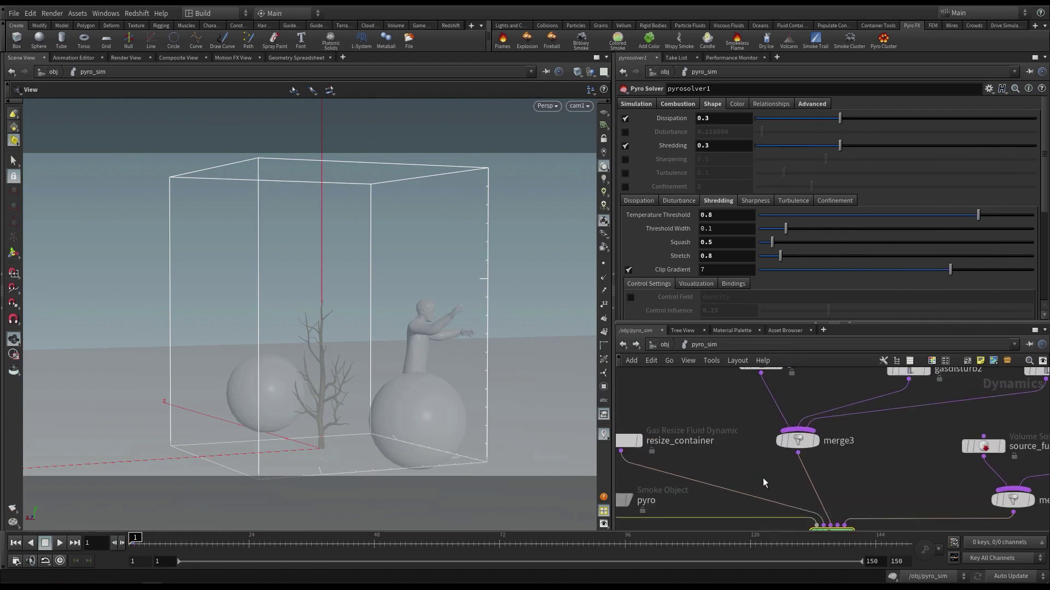
middle_drag(741, 421, 752, 468)
drag(720, 401, 798, 424)
scroll(760, 409, up, 3)
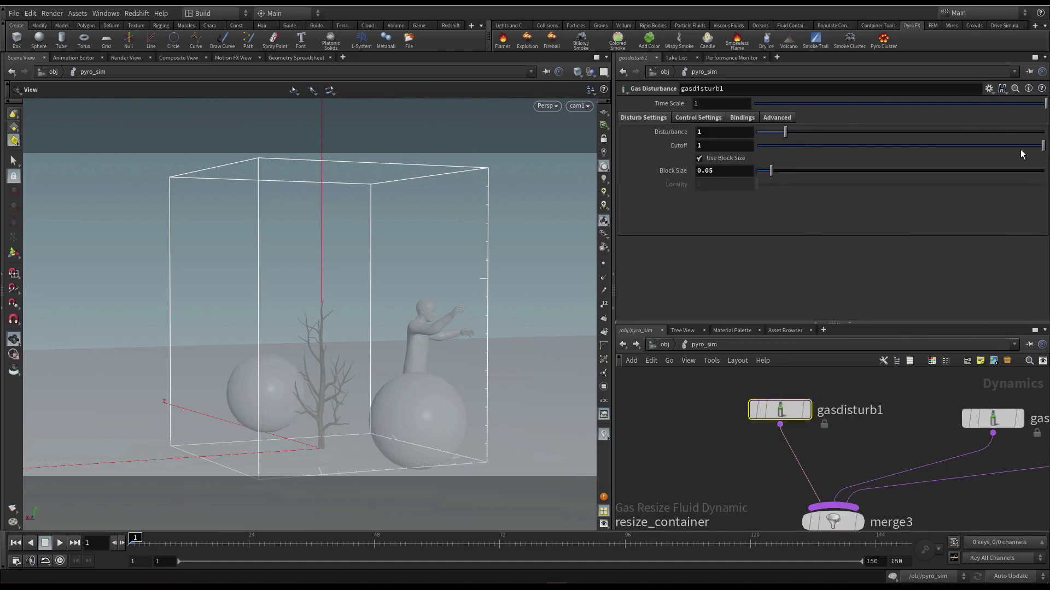
click(988, 89)
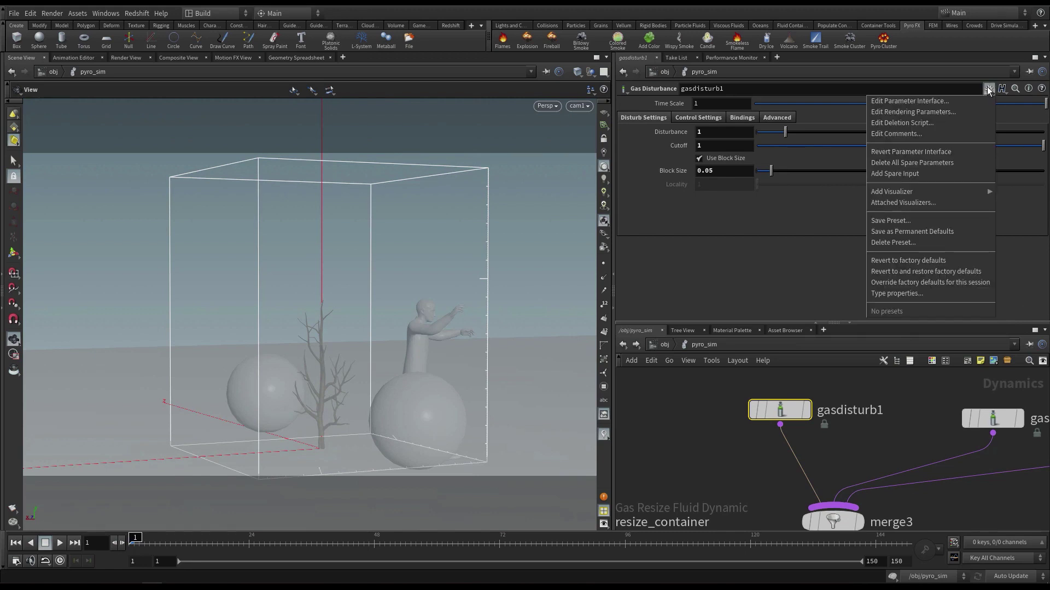
click(942, 221)
click(831, 245)
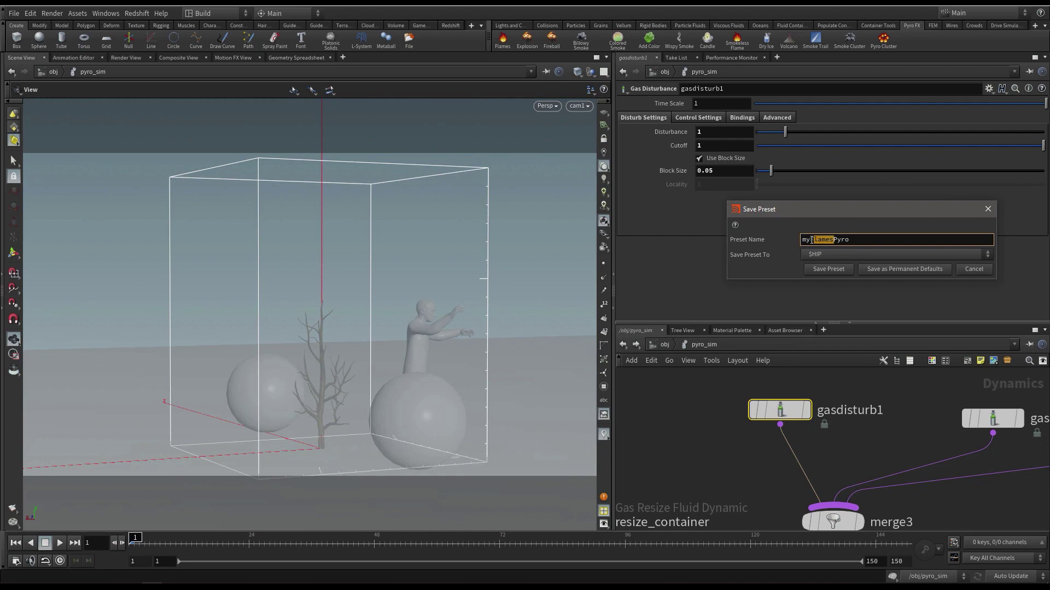
text(Disturb)
click(834, 268)
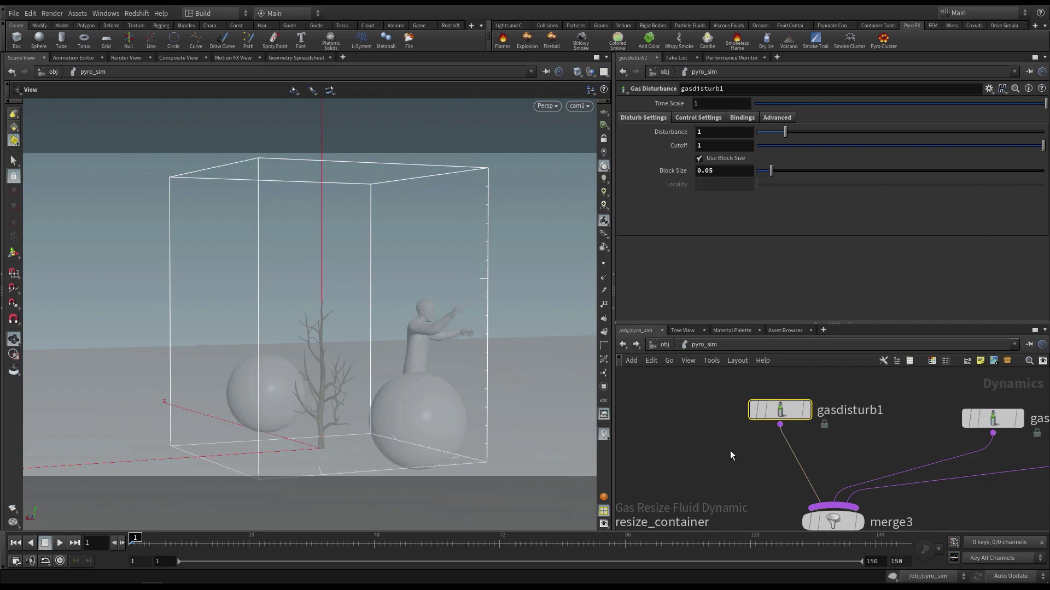
click(989, 88)
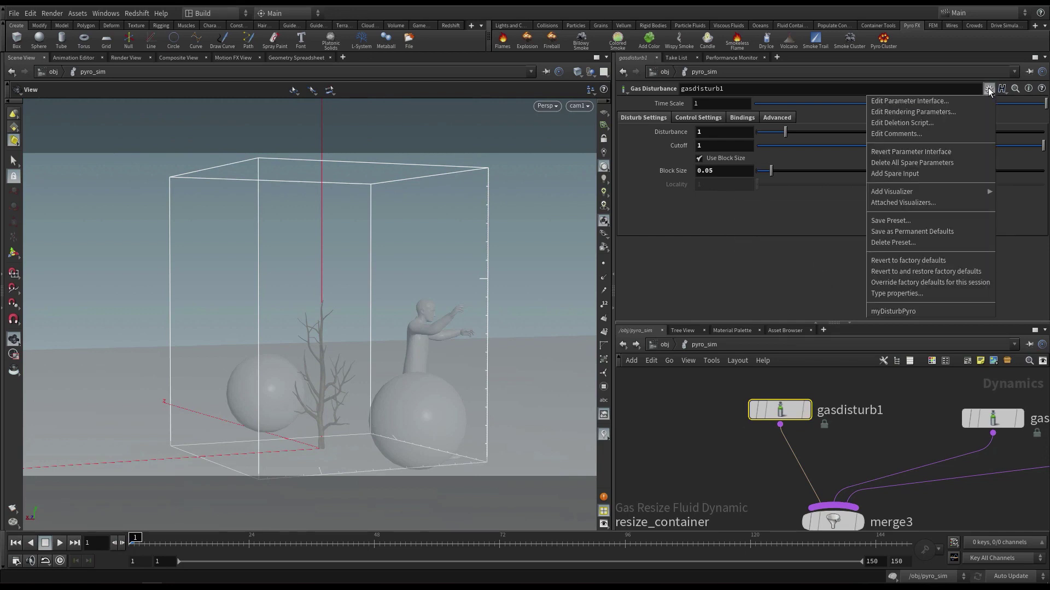
click(899, 409)
Step: Return to the object level and delete the pyro_sim and pyro_import nodes and both sphere objects
click(665, 345)
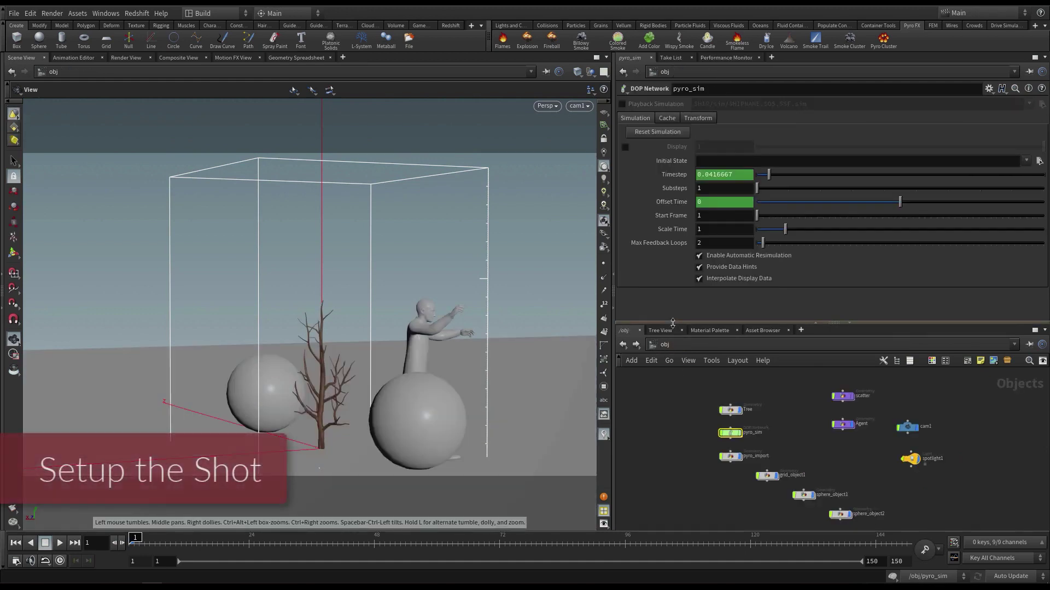
drag(673, 322, 673, 284)
middle_drag(804, 440, 790, 426)
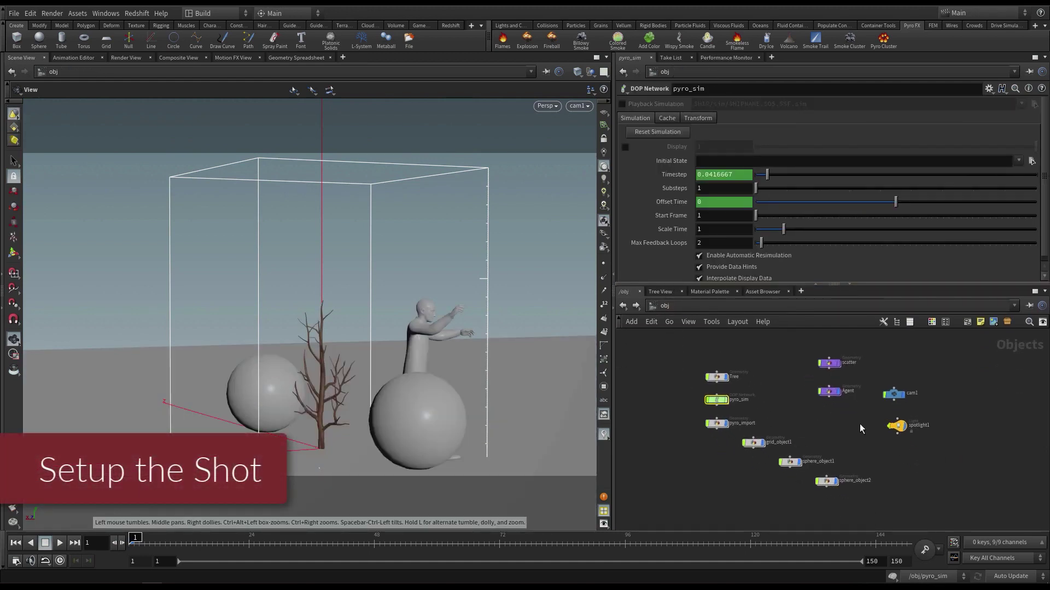
drag(689, 401, 733, 443)
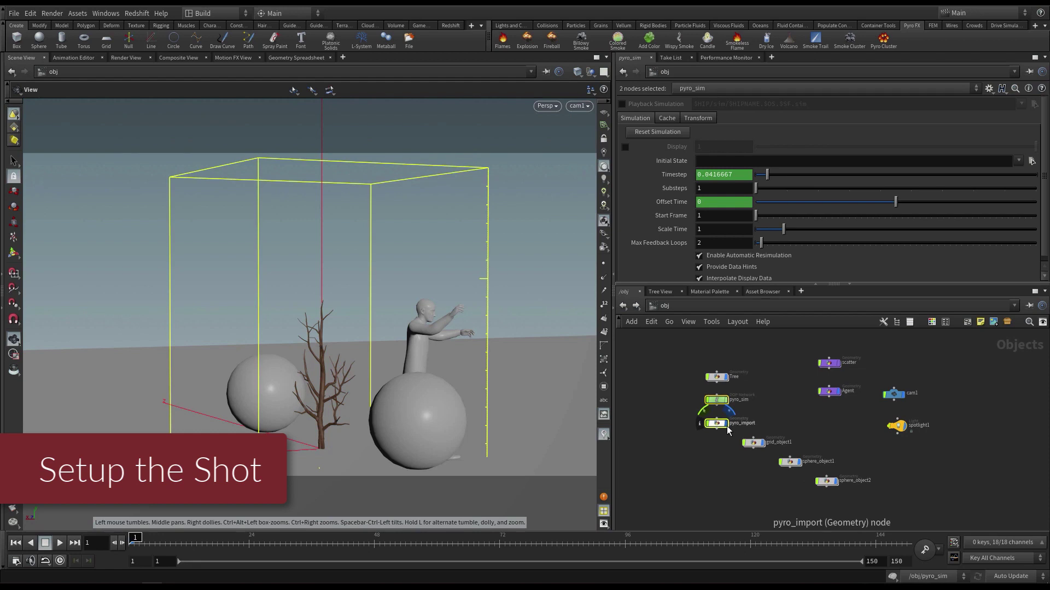
key(Delete)
drag(855, 522, 763, 373)
key(Delete)
Step: Arrange the grid_object1, cam1 and spotlight1 nodes in a column beside the scatter and Agent nodes
drag(957, 357, 935, 359)
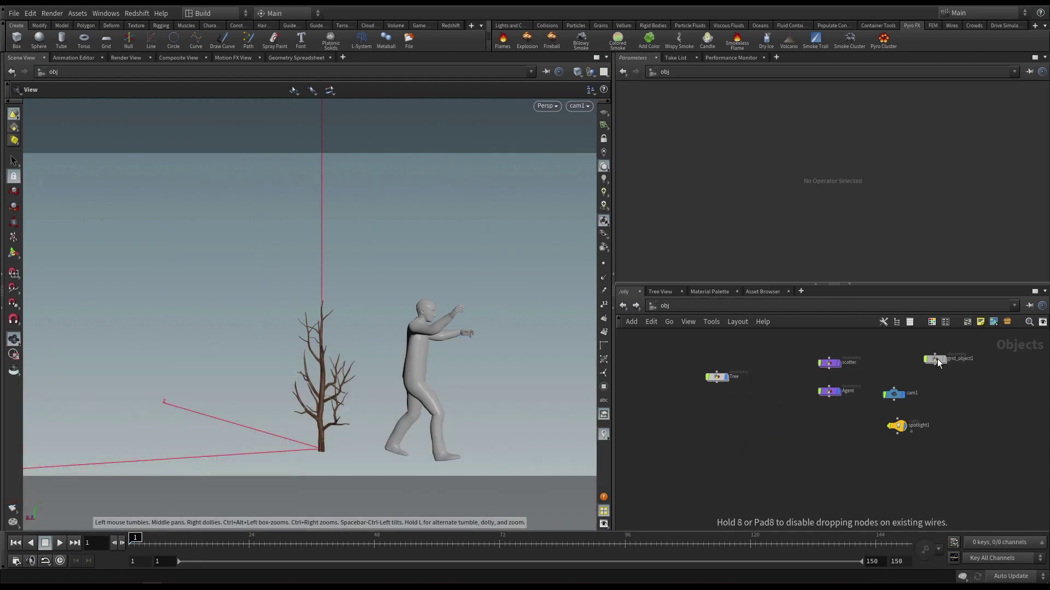
drag(939, 461, 930, 387)
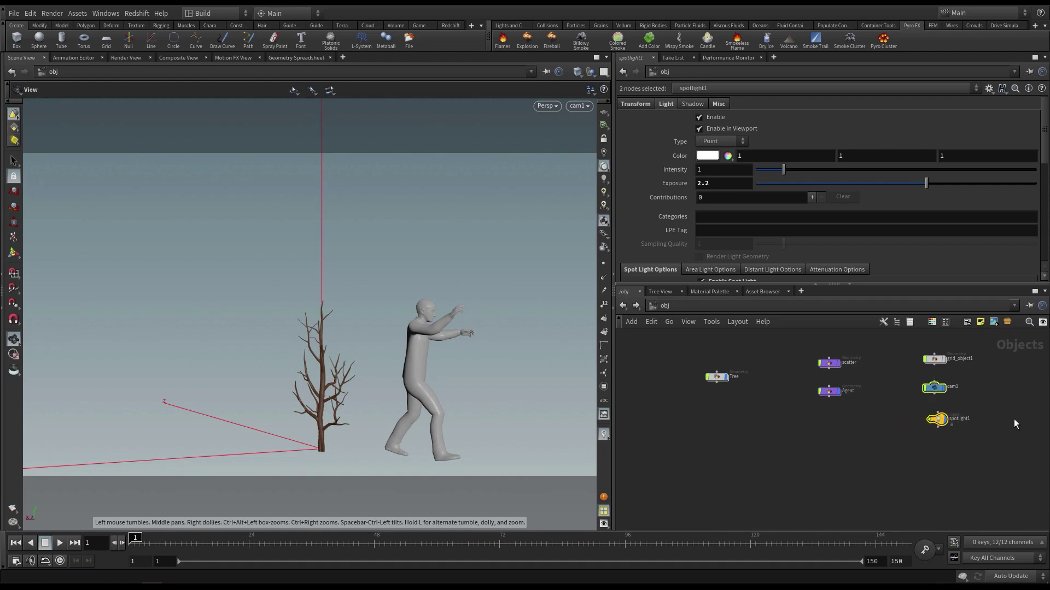
Step: Move the scatter node directly above the Tree node, leaving the Agent node in its own column
click(933, 420)
middle_drag(872, 448, 862, 458)
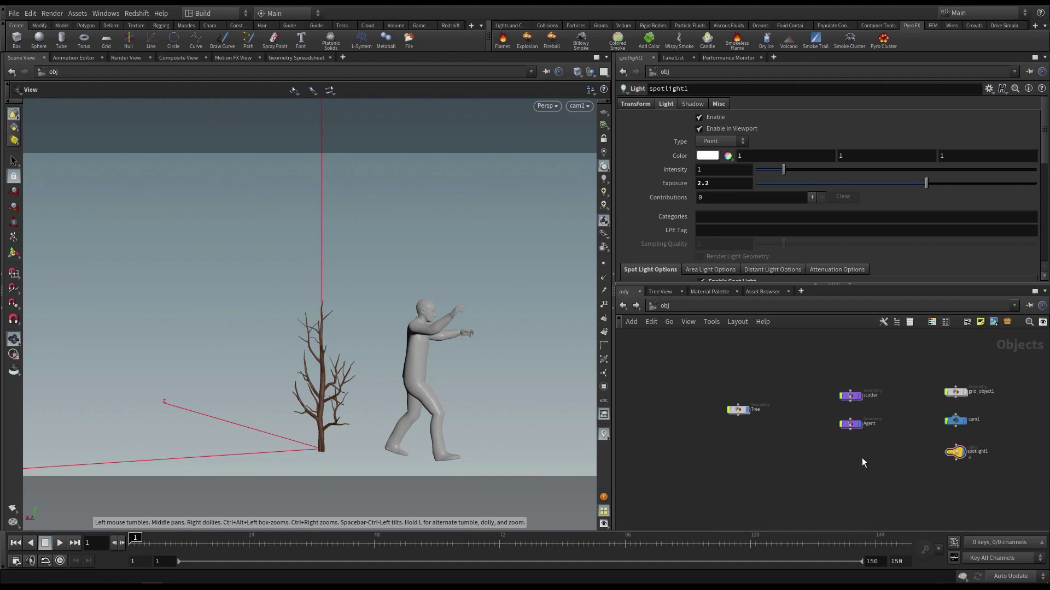
drag(849, 395, 887, 382)
drag(774, 370, 771, 370)
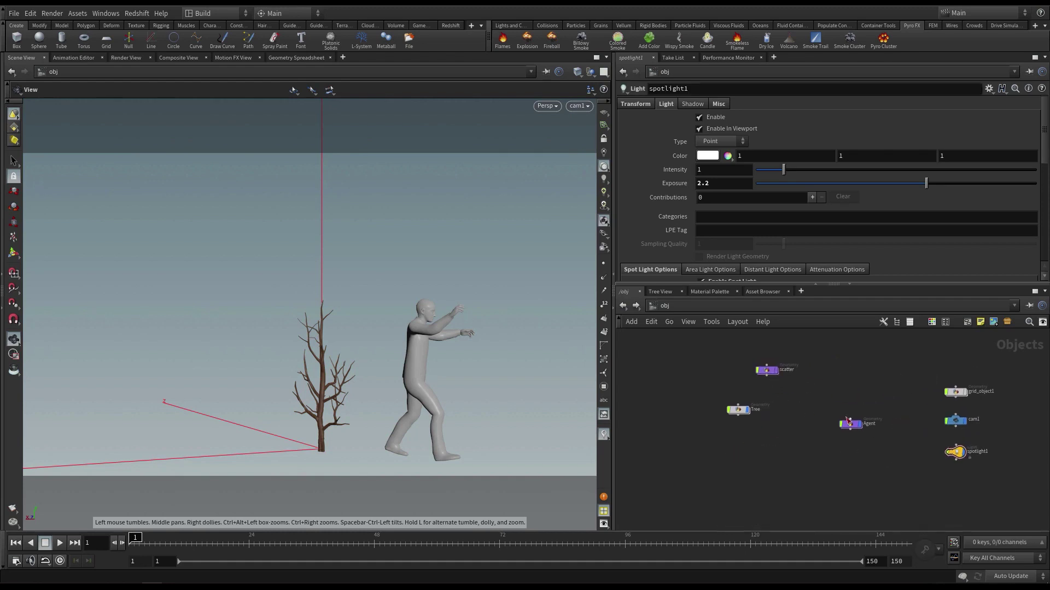
click(846, 425)
drag(145, 544, 130, 527)
drag(767, 370, 739, 374)
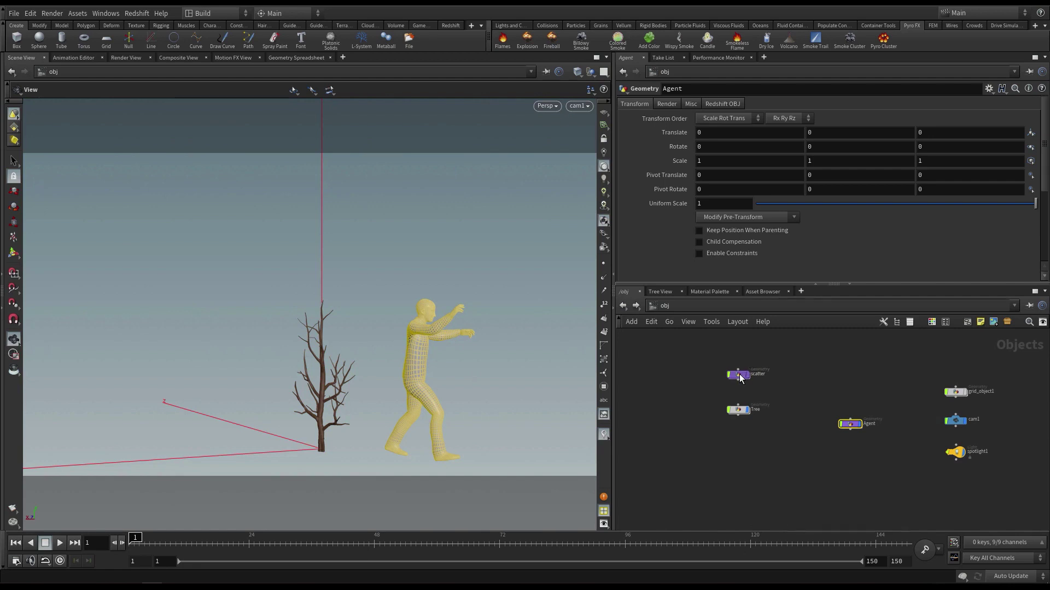
Step: Examine the grid1, scatter2 and blast1 nodes inside the scatter object and return to the object level
double_click(739, 374)
click(790, 379)
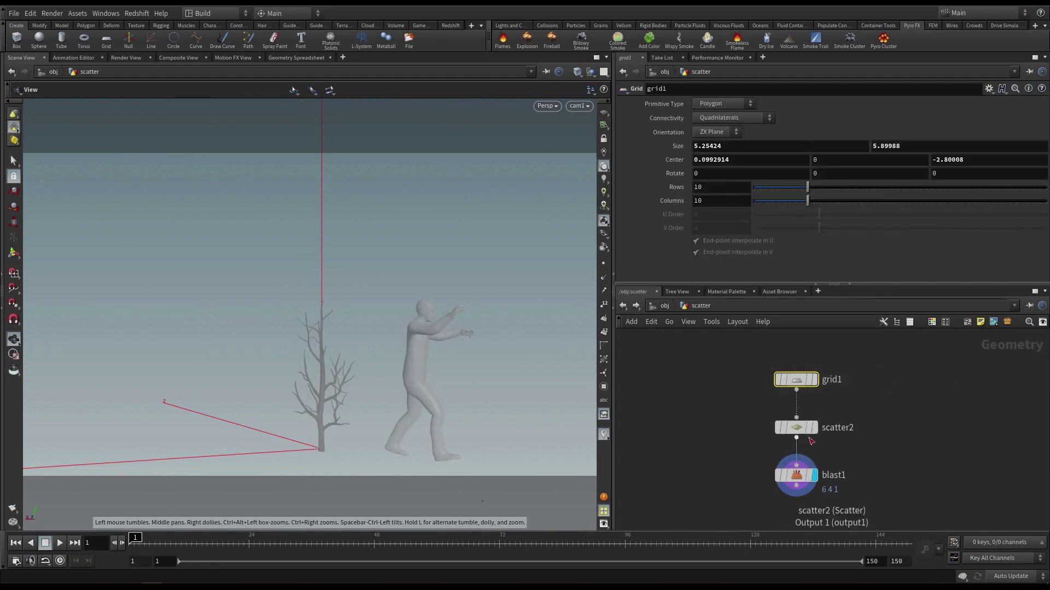
click(821, 430)
click(813, 429)
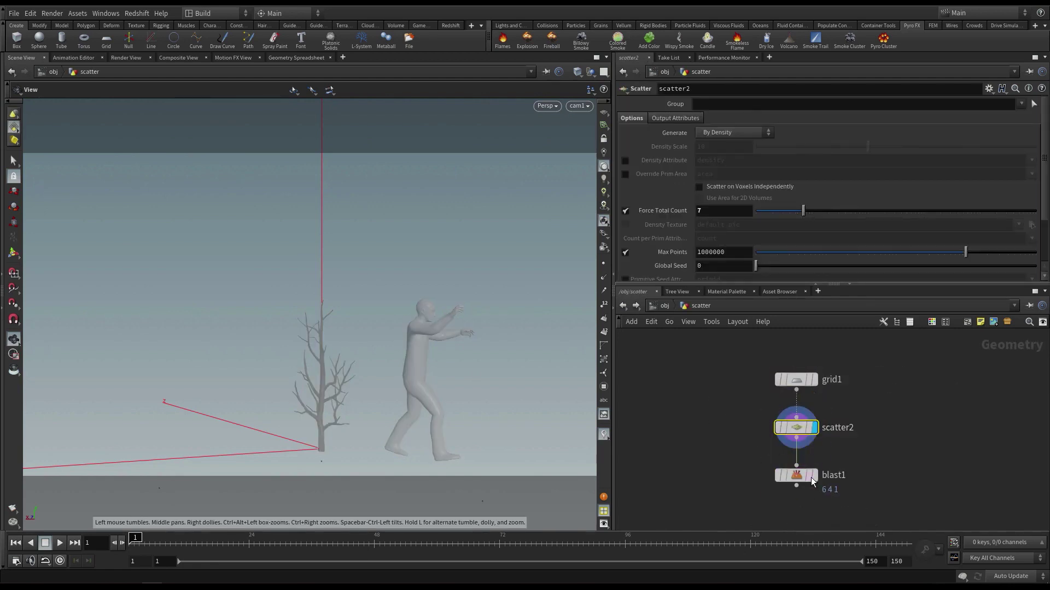
click(808, 476)
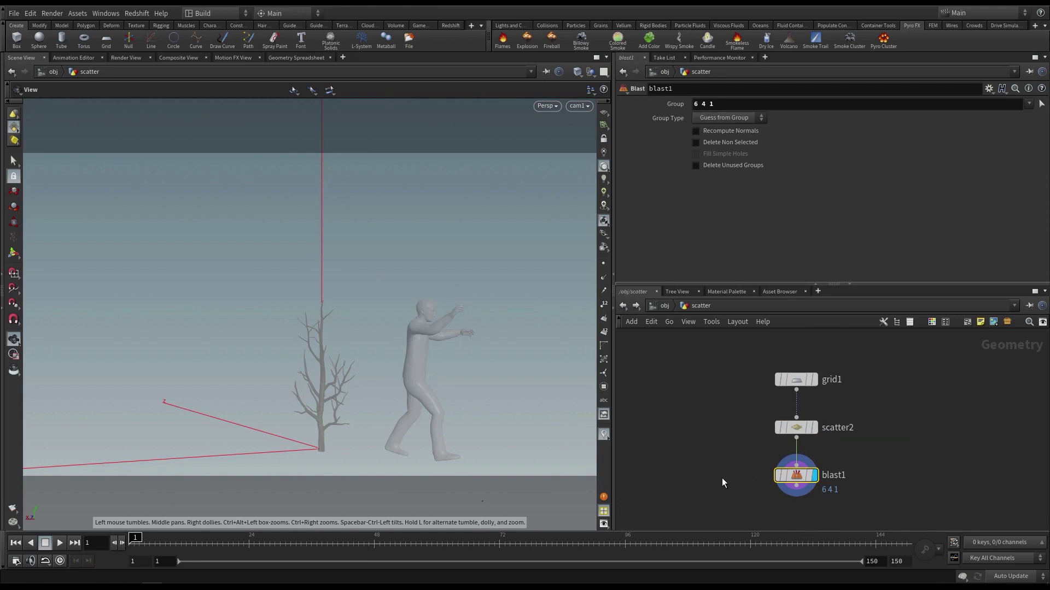
click(664, 306)
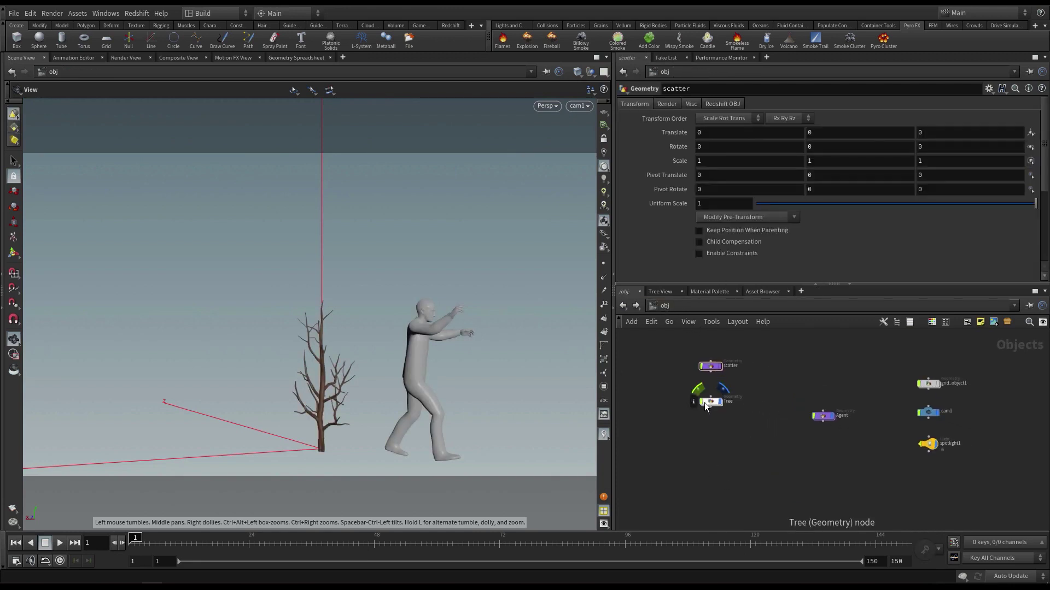
Step: Enter the Tree object and delete the five-node temperature source chain from the sphere down to OUT_temperature
double_click(711, 402)
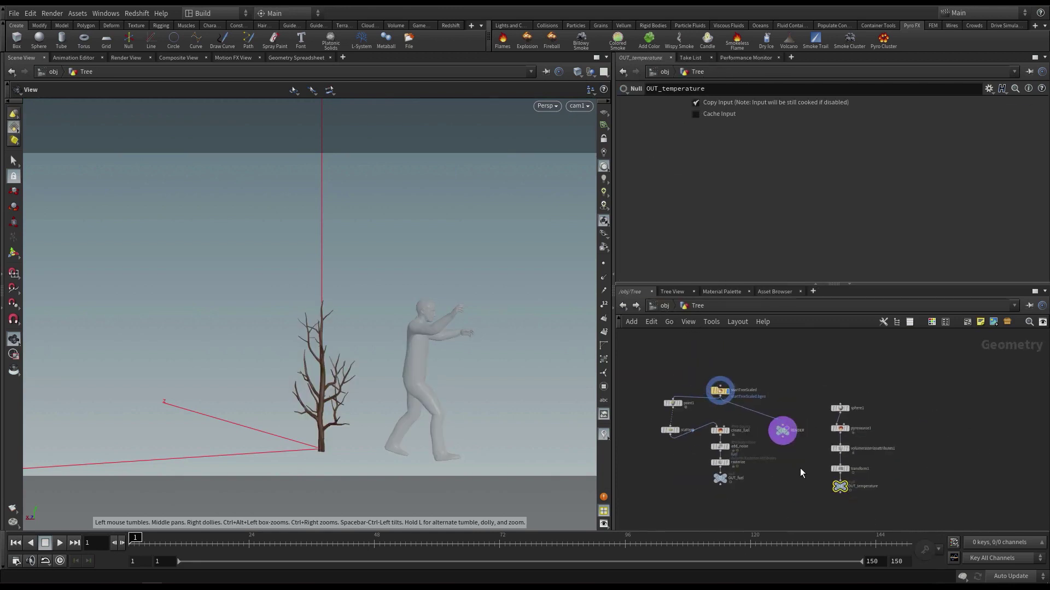
drag(838, 486, 830, 505)
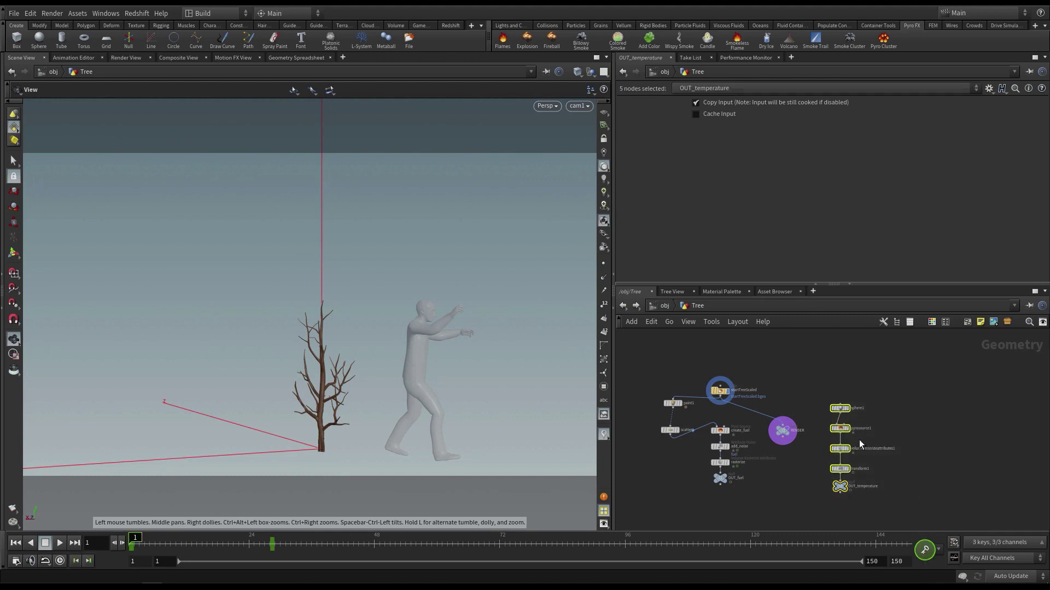
key(Delete)
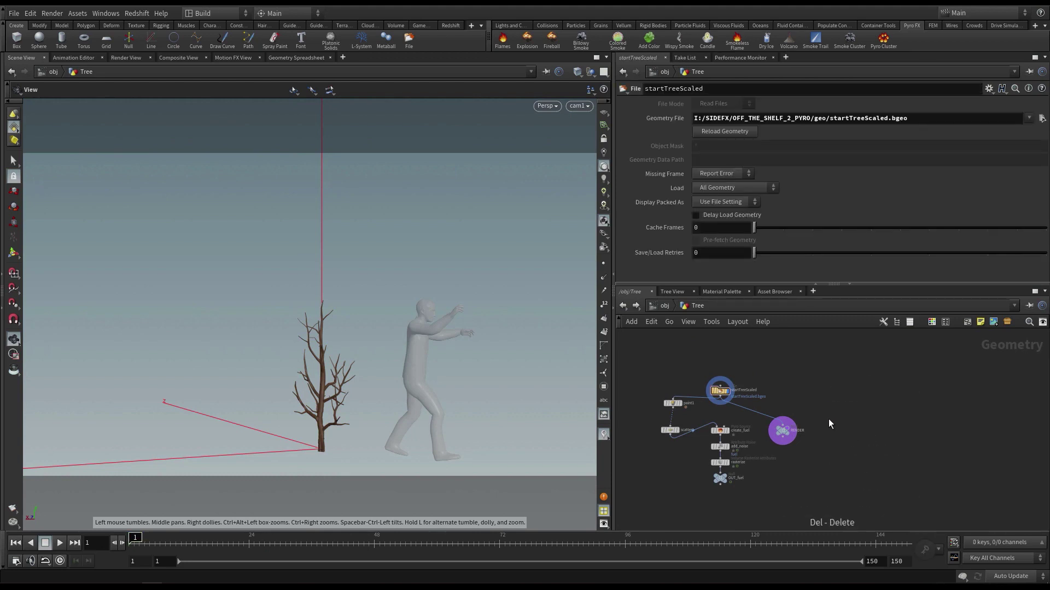
Step: Delete the RENDER null and the fuel source chain from create_fuel down to OUT_fuel in the Tree network
drag(811, 407, 788, 445)
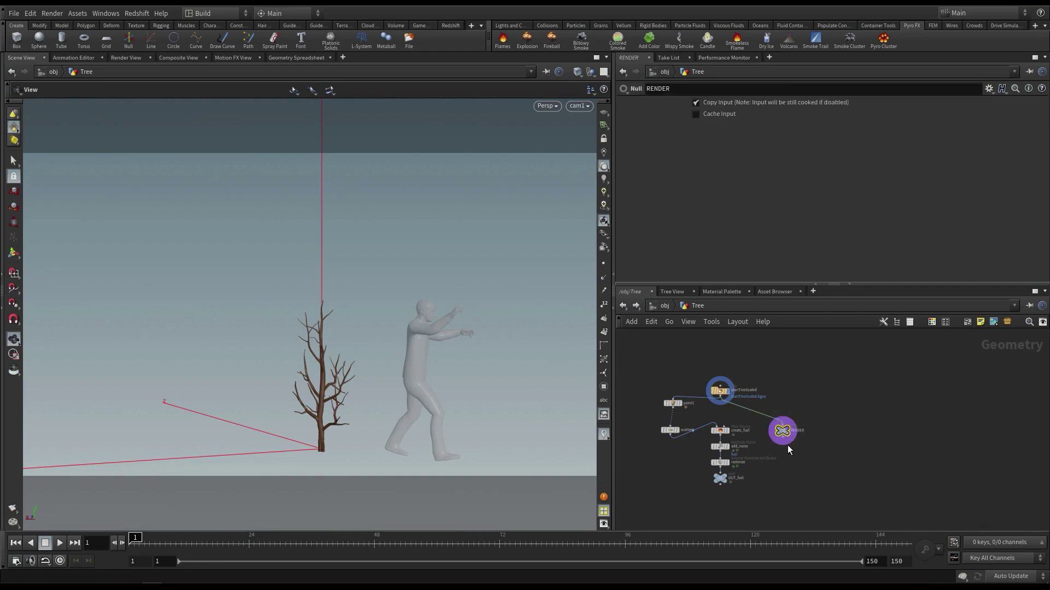
key(Delete)
middle_drag(750, 449, 823, 436)
drag(813, 472, 787, 407)
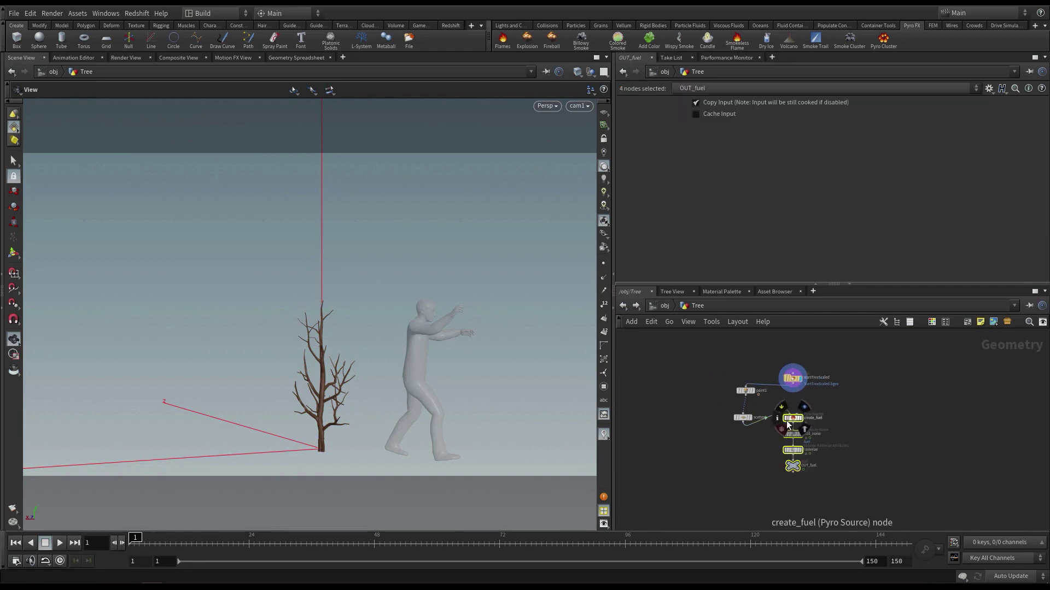
key(Delete)
scroll(809, 432, up, 3)
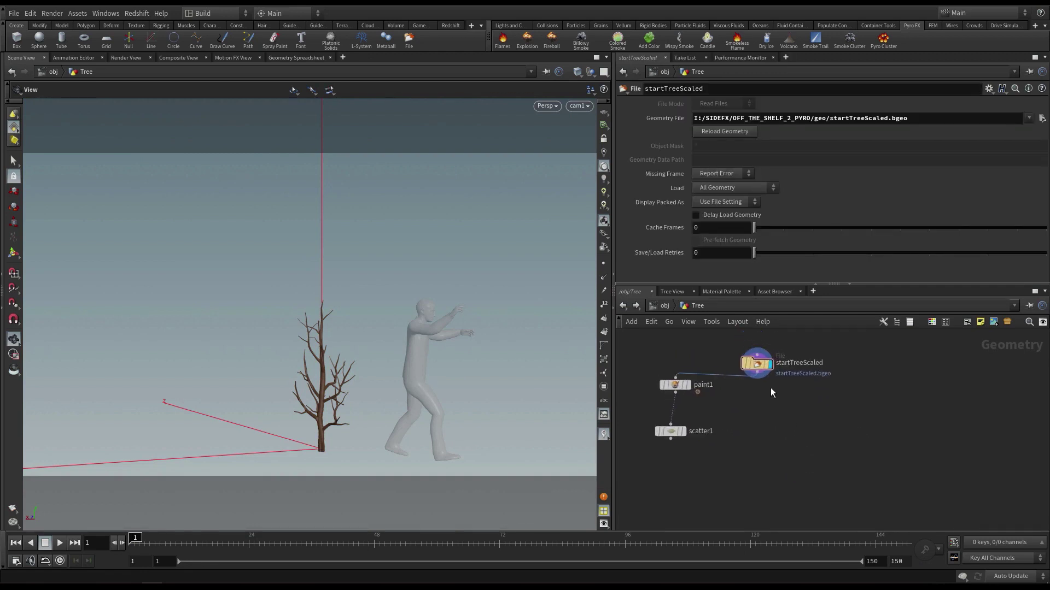
Step: Compare the outputs of paint1 and scatter1 in the viewport, and restore the display to startTreeScaled
drag(724, 475, 659, 372)
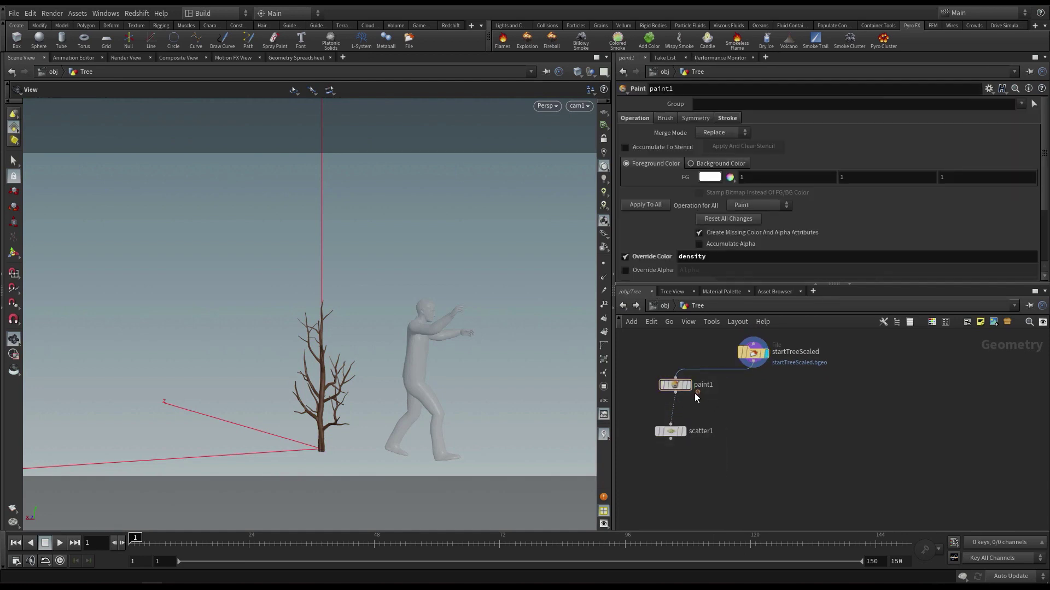
click(687, 385)
click(685, 432)
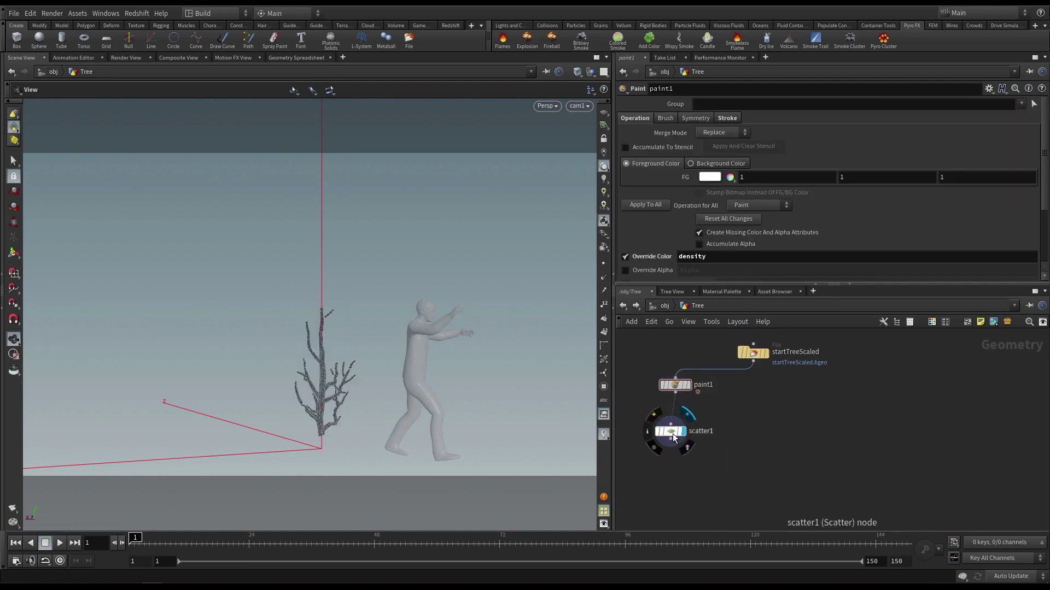
click(673, 434)
click(732, 412)
click(677, 385)
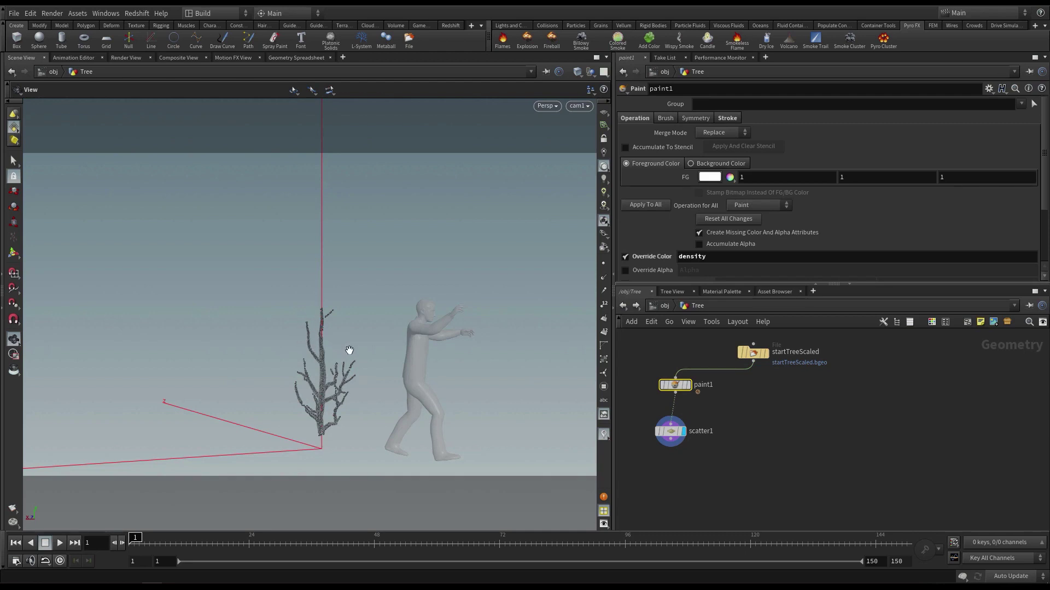
click(766, 353)
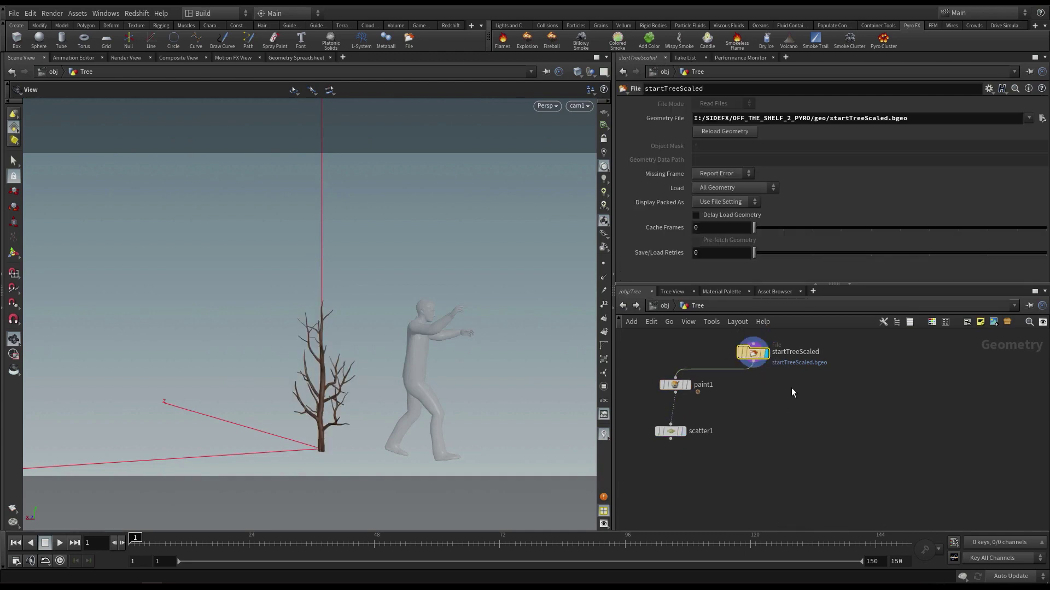
click(740, 350)
Step: Add an Object Merge node beside startTreeScaled in the Tree network
middle_drag(874, 409, 858, 420)
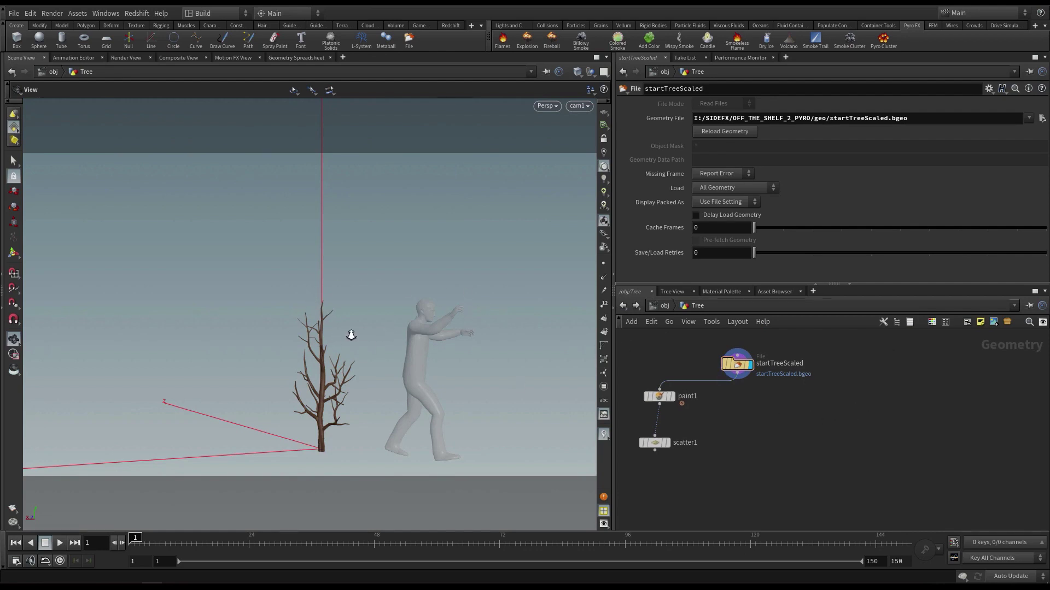
scroll(350, 335, down, 4)
drag(344, 334, 350, 356)
middle_drag(350, 356, 279, 335)
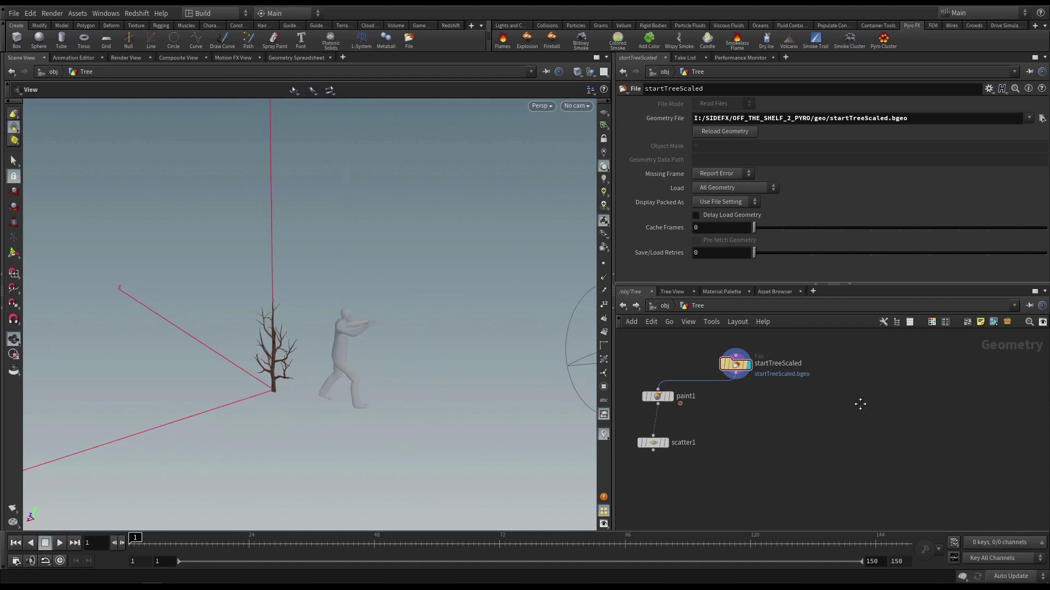
key(Tab)
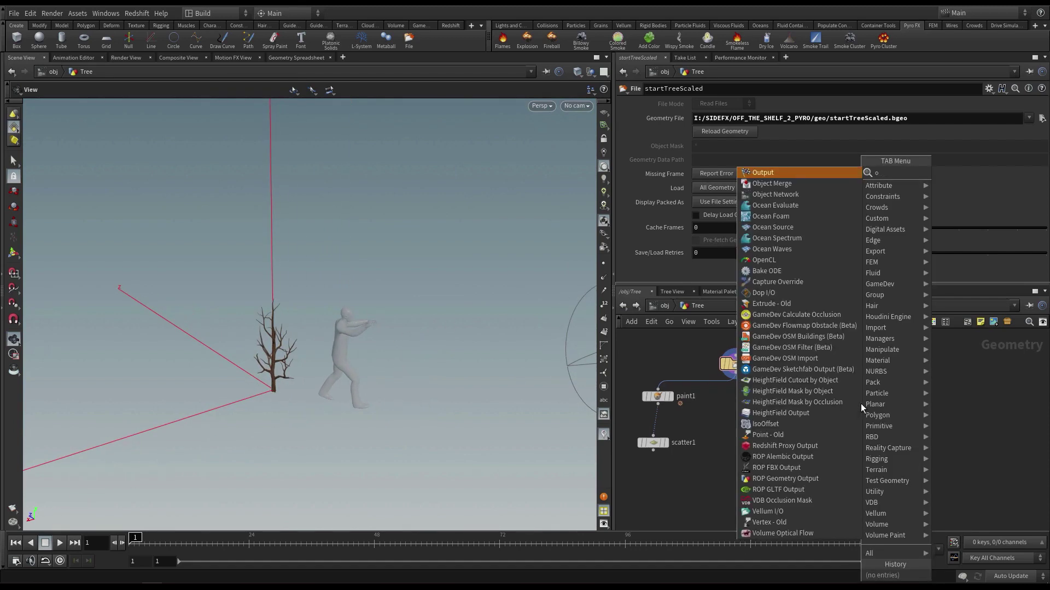
text(obj)
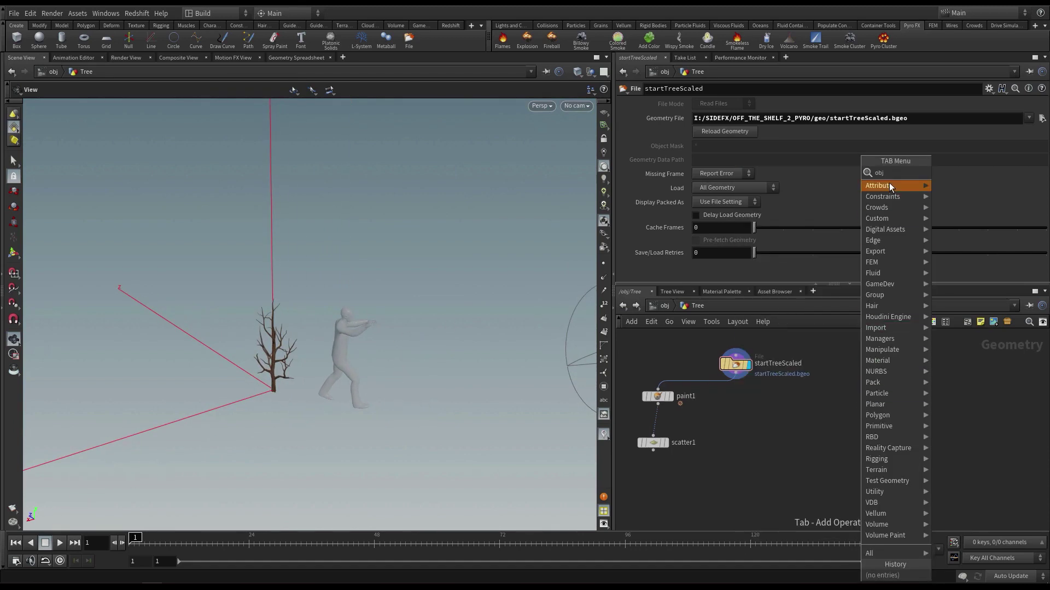
text(m)
click(961, 173)
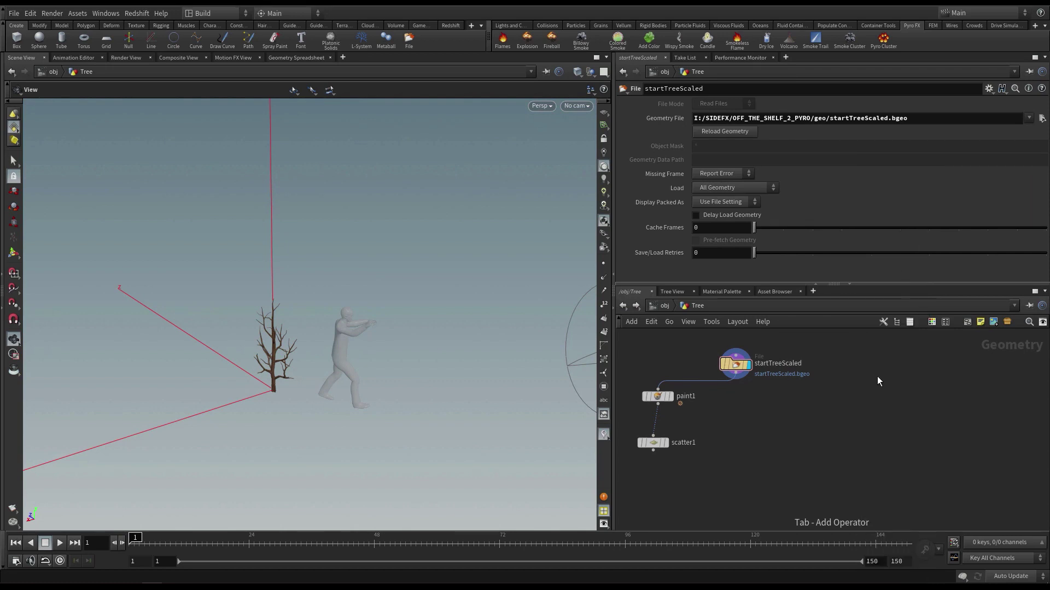
click(875, 375)
middle_drag(817, 398, 795, 408)
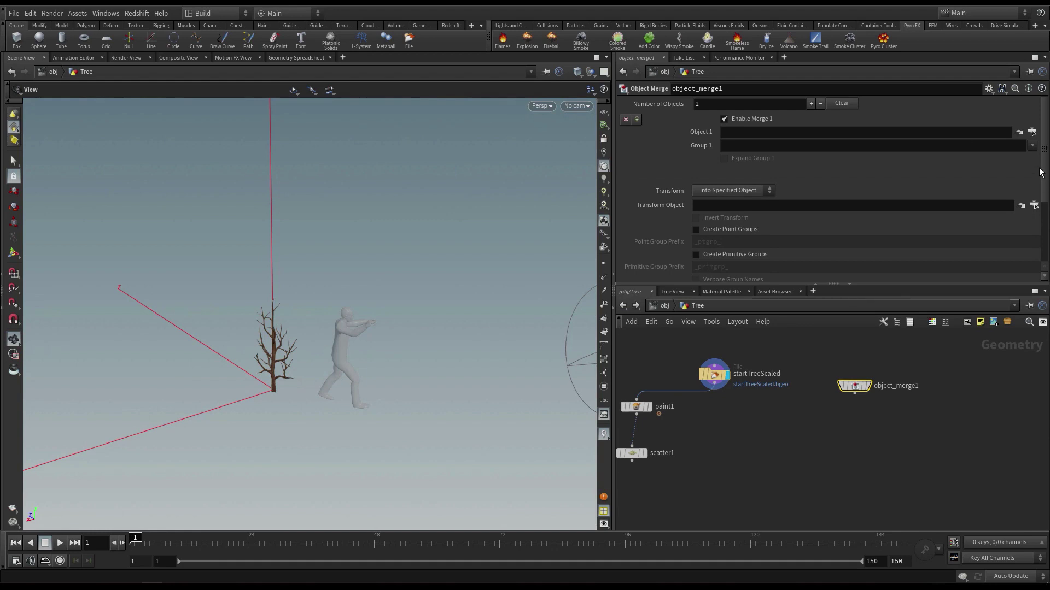
Step: Set the Object Merge's Object 1 to /obj/scatter and its Transform to Into This Object
click(1033, 135)
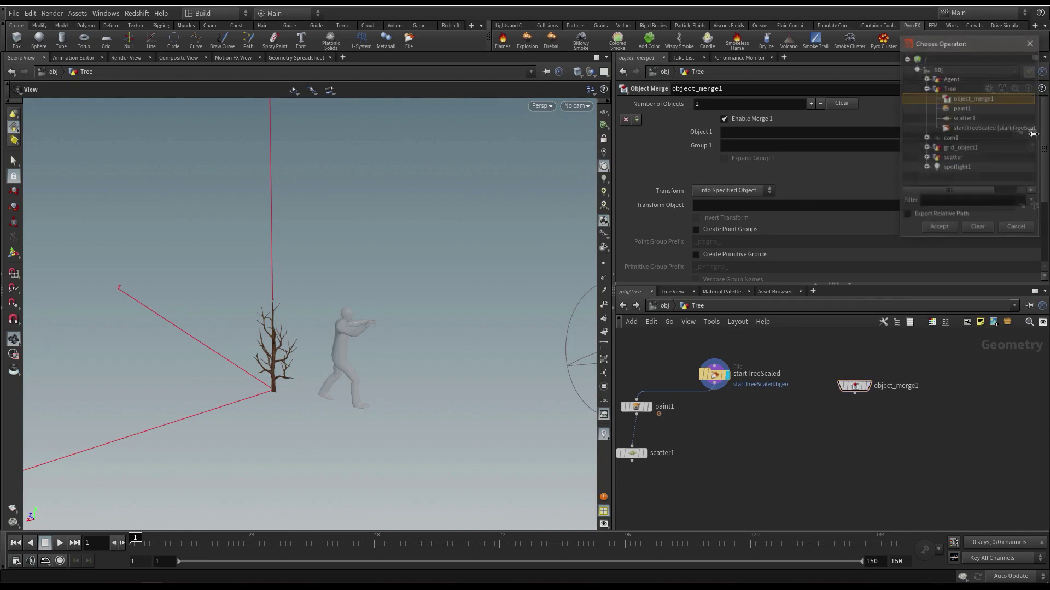
click(950, 158)
click(938, 227)
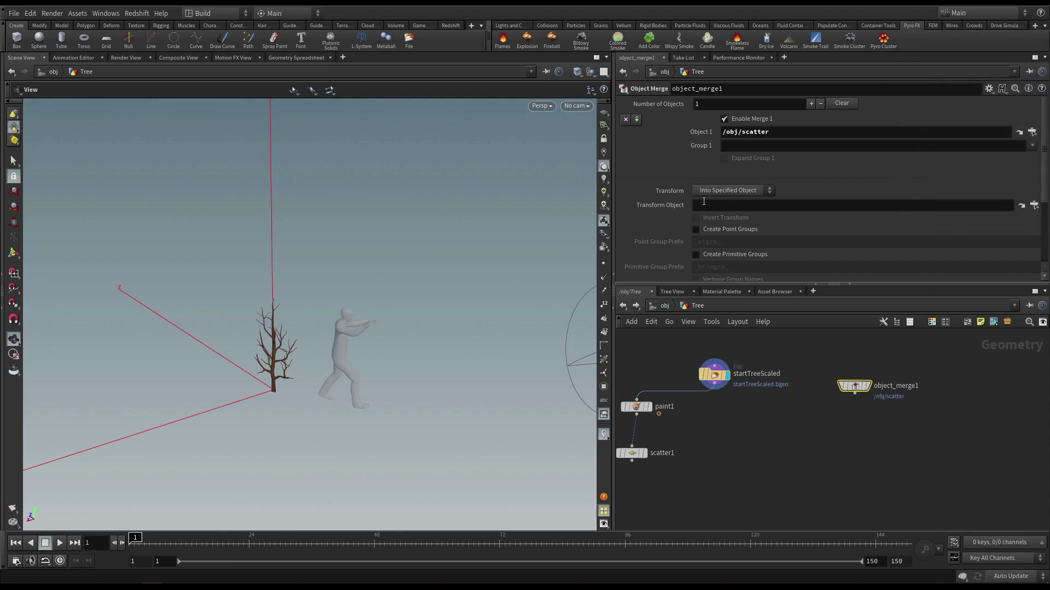
click(740, 196)
click(734, 213)
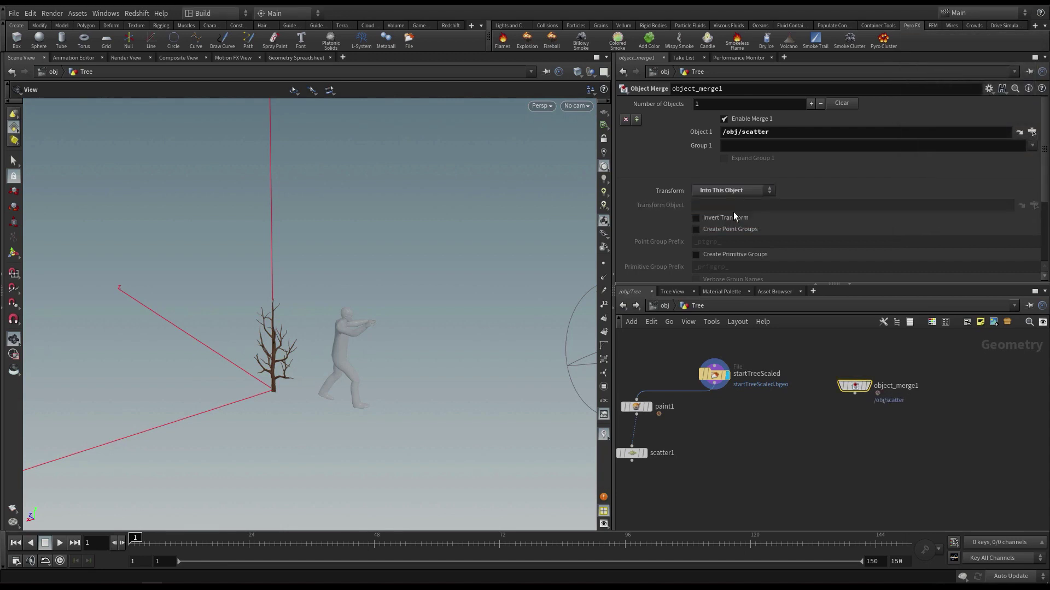
Step: Turn on the template and display flags of object_merge1 and inspect its scattered points from a higher angle
click(864, 388)
scroll(461, 359, down, 4)
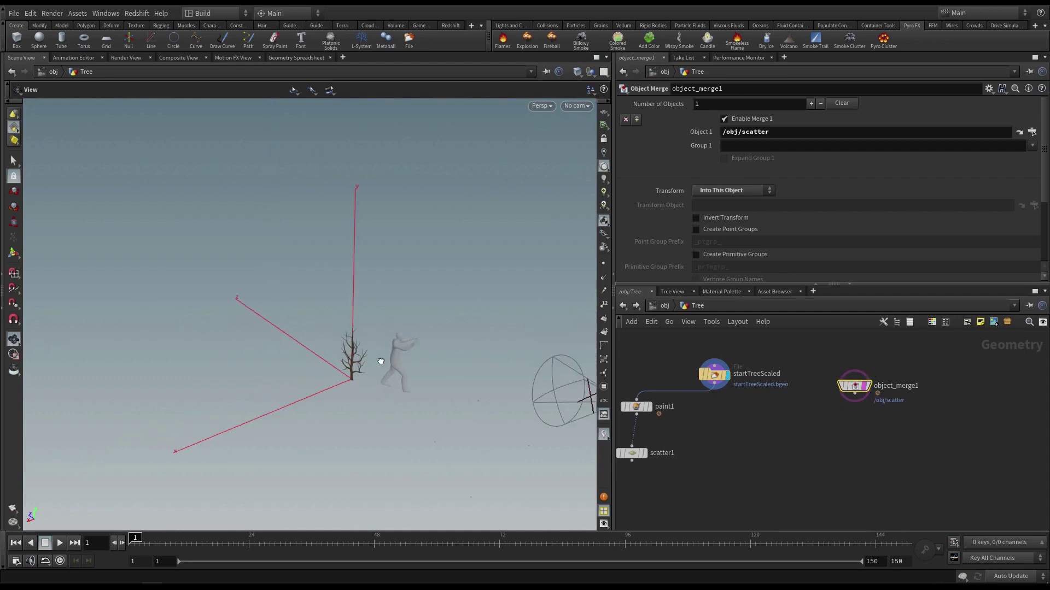
click(868, 387)
drag(433, 366, 441, 290)
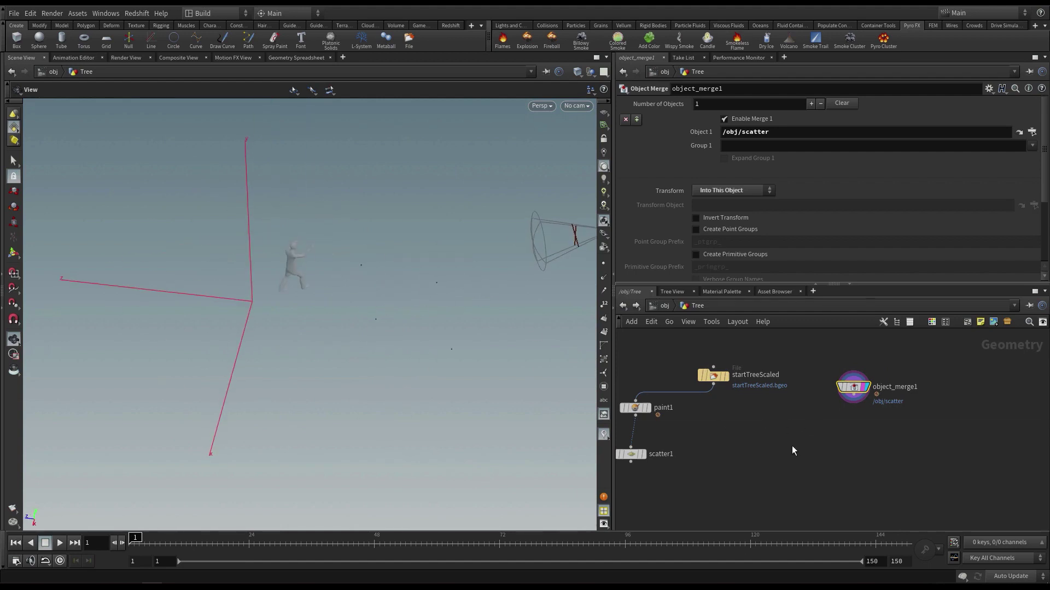
Step: Add a Copy to Points node, wiring startTreeScaled into its first input and object_merge1 into its target points input
key(Tab)
text(cop)
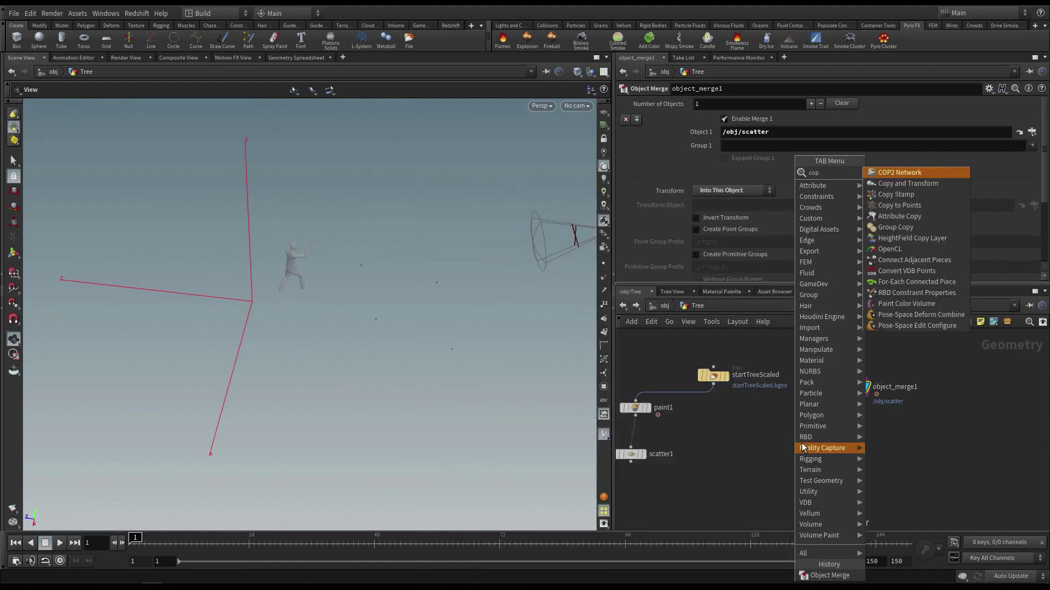
click(917, 206)
click(812, 481)
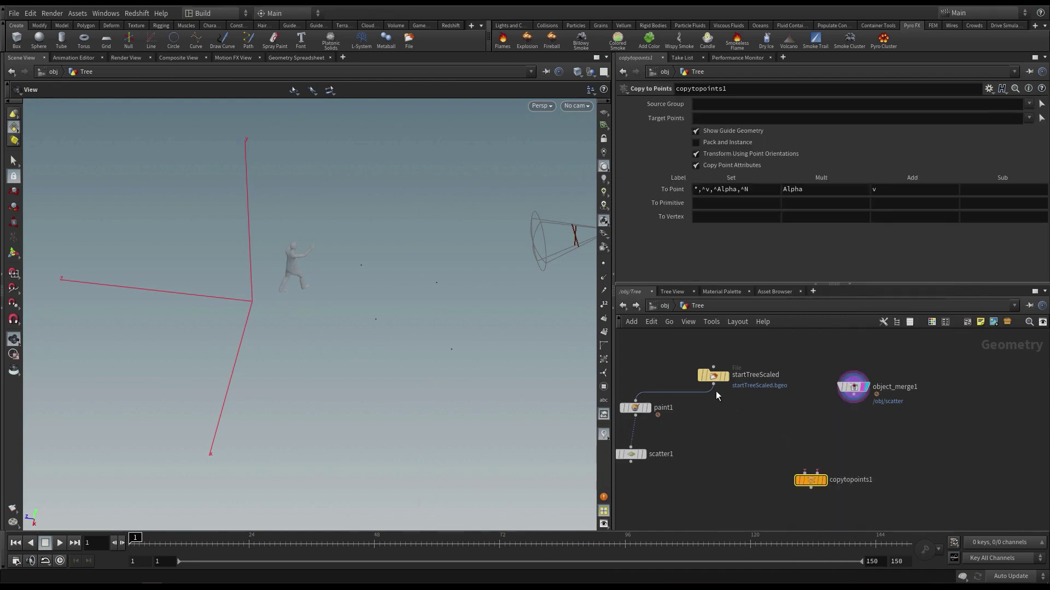
click(714, 385)
click(803, 471)
click(853, 395)
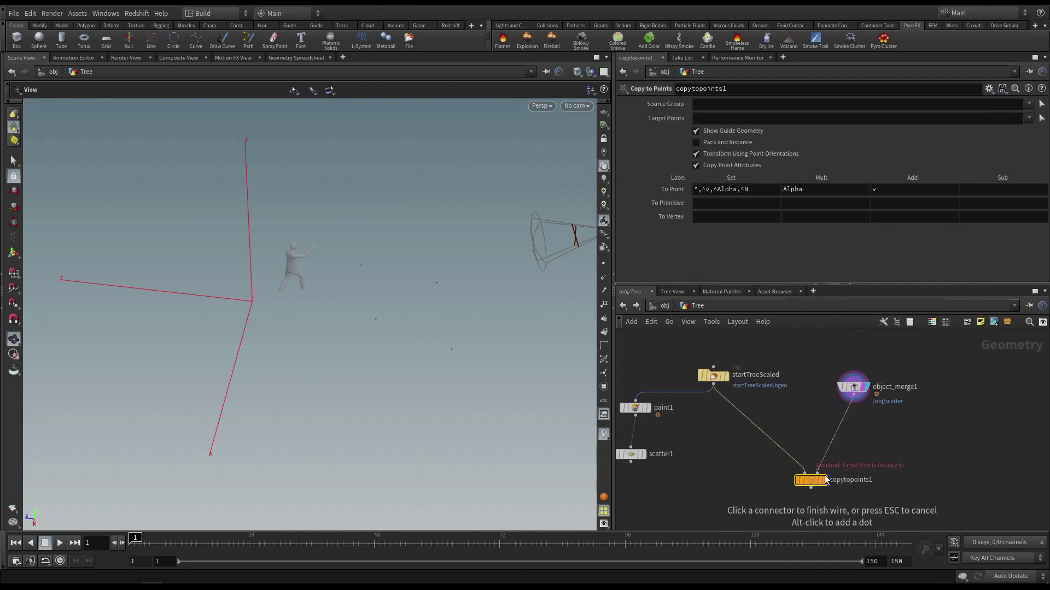
click(818, 473)
Step: Display the copytopoints1 result and inspect the layout of the copied trees from above
click(824, 482)
right_drag(414, 294, 507, 293)
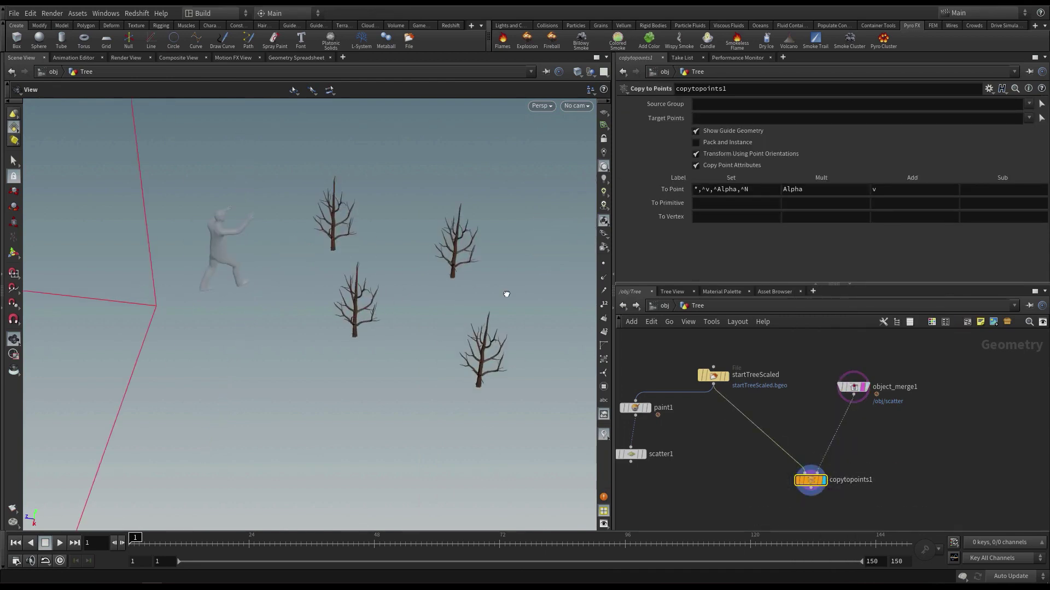
drag(506, 293, 388, 325)
middle_drag(388, 326, 404, 271)
right_drag(403, 272, 334, 278)
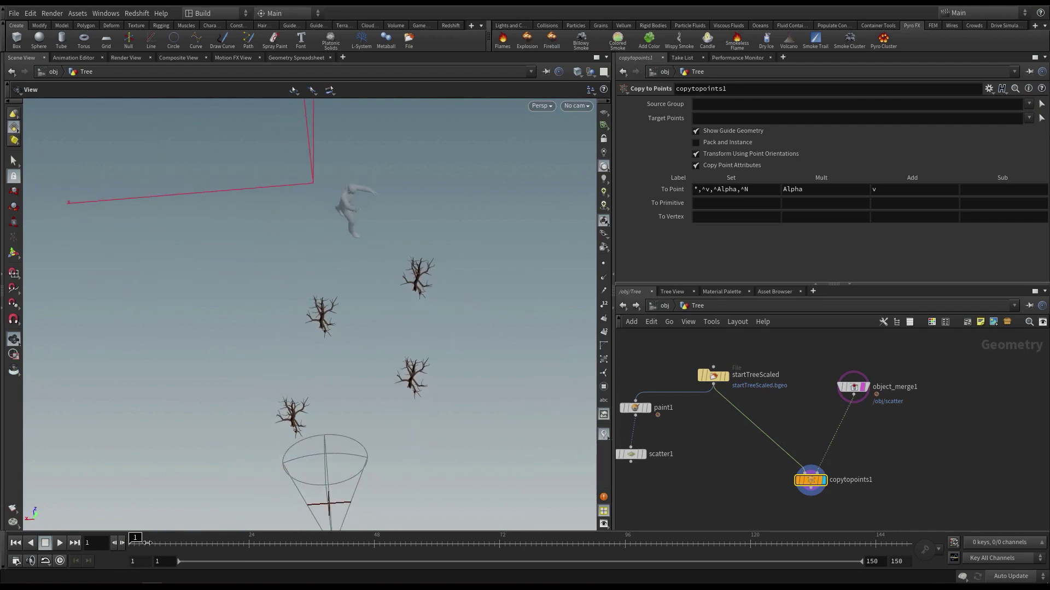
drag(147, 543, 1, 584)
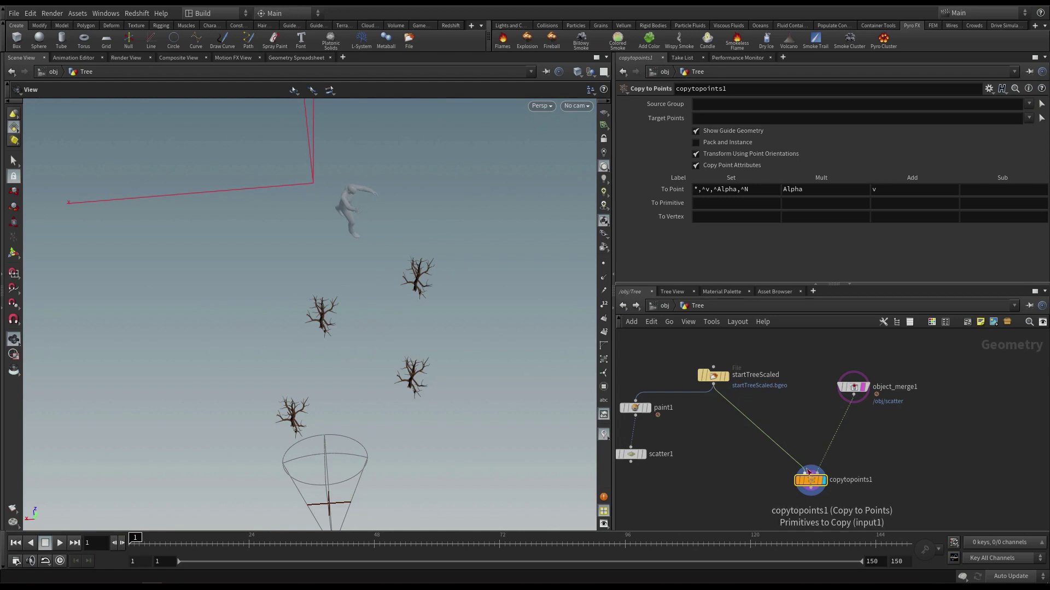
Step: Move copytopoints1 and object_merge1 closer to startTreeScaled to tidy the network
drag(815, 481, 798, 448)
drag(858, 392, 846, 389)
middle_drag(813, 451, 821, 427)
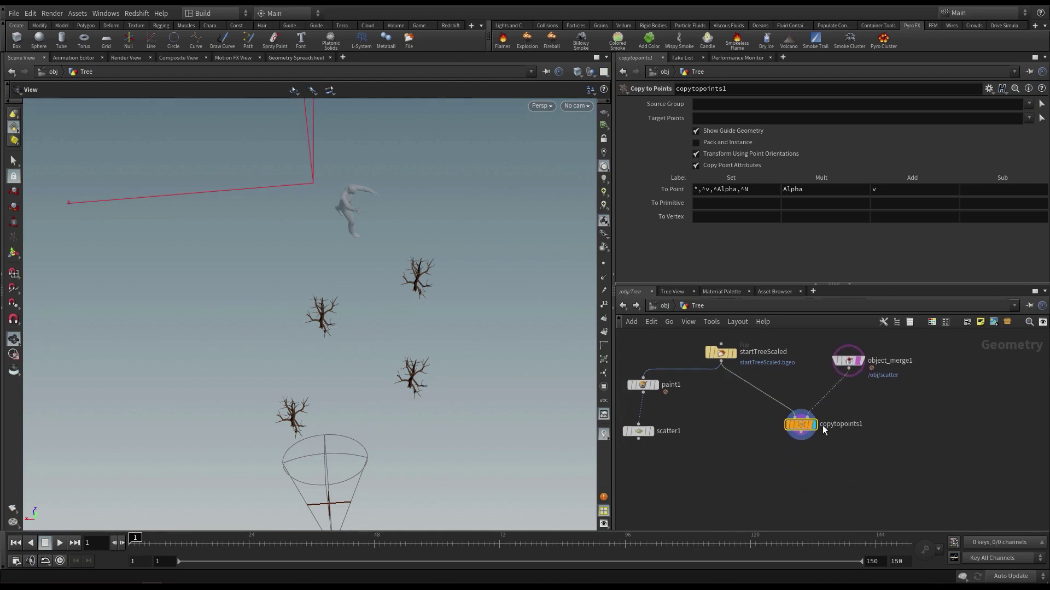
Step: Move copytopoints1 beneath object_merge1, leaving room between the two nodes
drag(803, 425, 833, 438)
right_drag(414, 348, 414, 354)
mouse_move(413, 355)
mouse_down()
mouse_move(401, 371)
mouse_move(410, 356)
mouse_up()
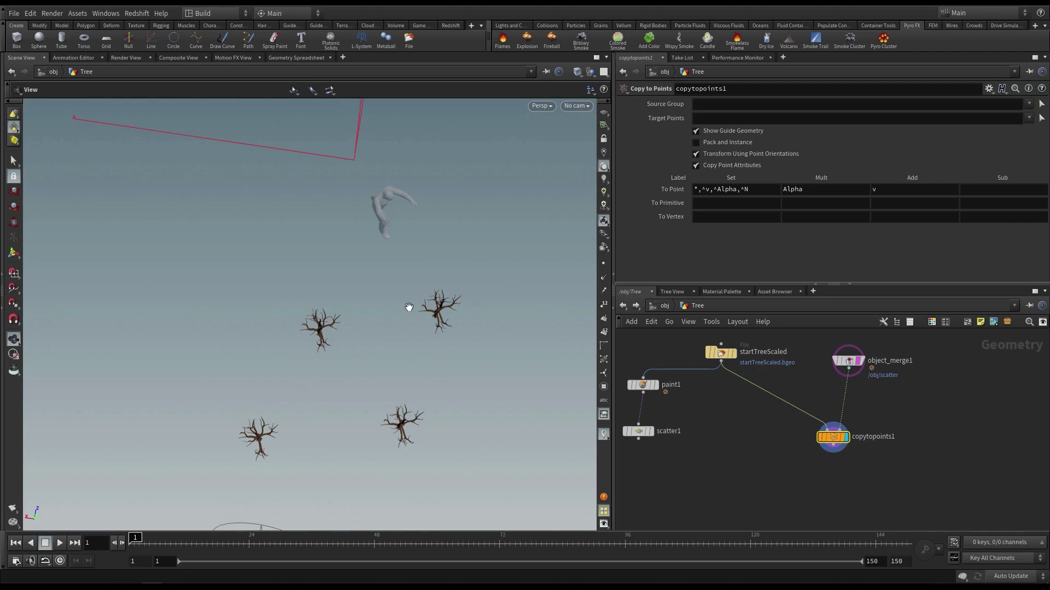
middle_drag(827, 424, 813, 436)
scroll(861, 403, up, 1)
middle_drag(861, 411, 860, 430)
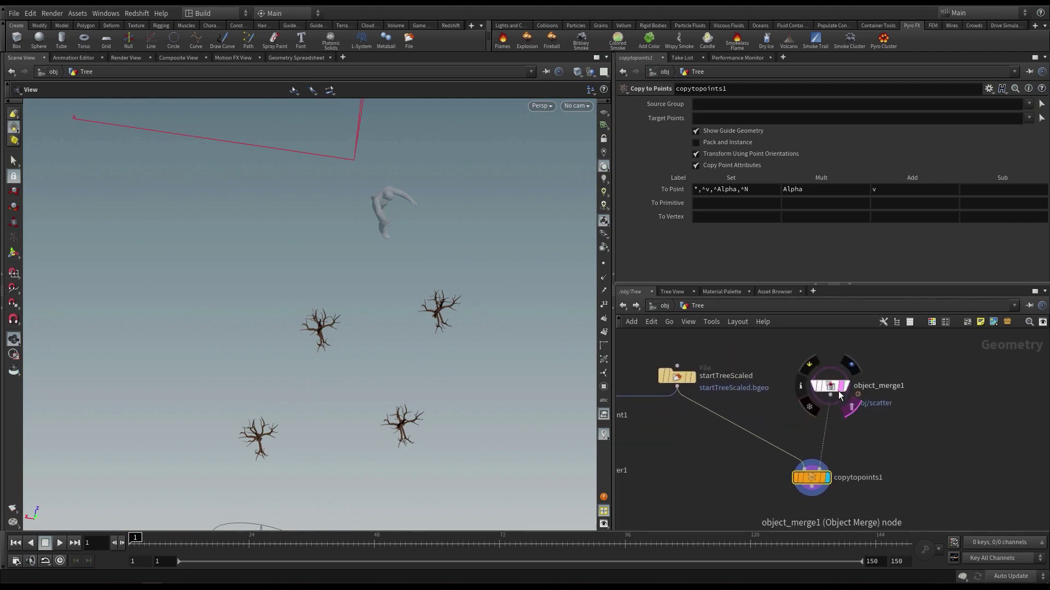
drag(834, 389, 833, 380)
Step: Insert an Attribute Randomize node between object_merge1 and copytopoints1
click(870, 424)
key(Tab)
text(atra)
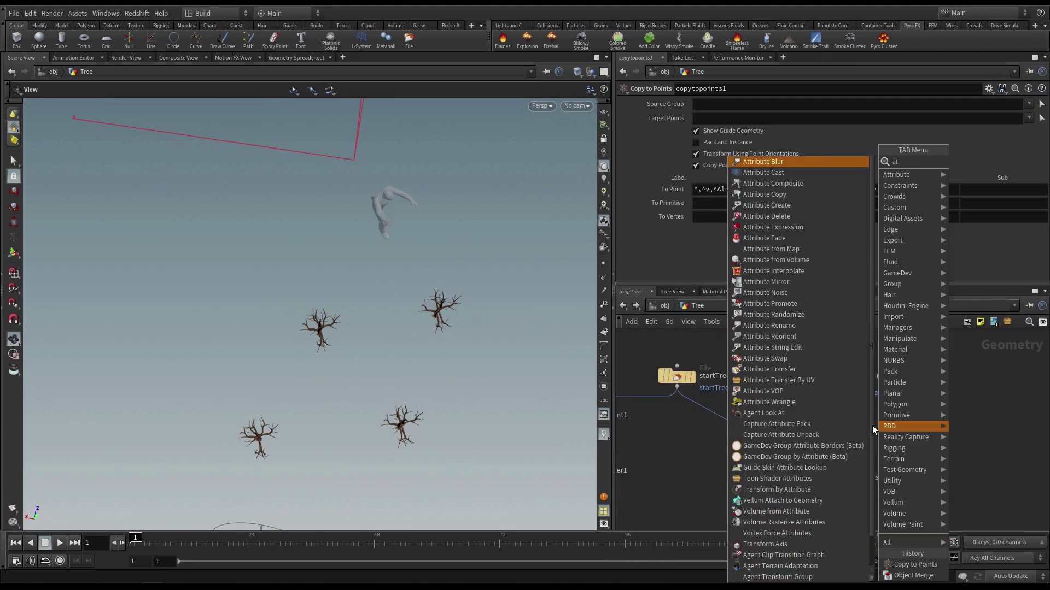
click(1018, 163)
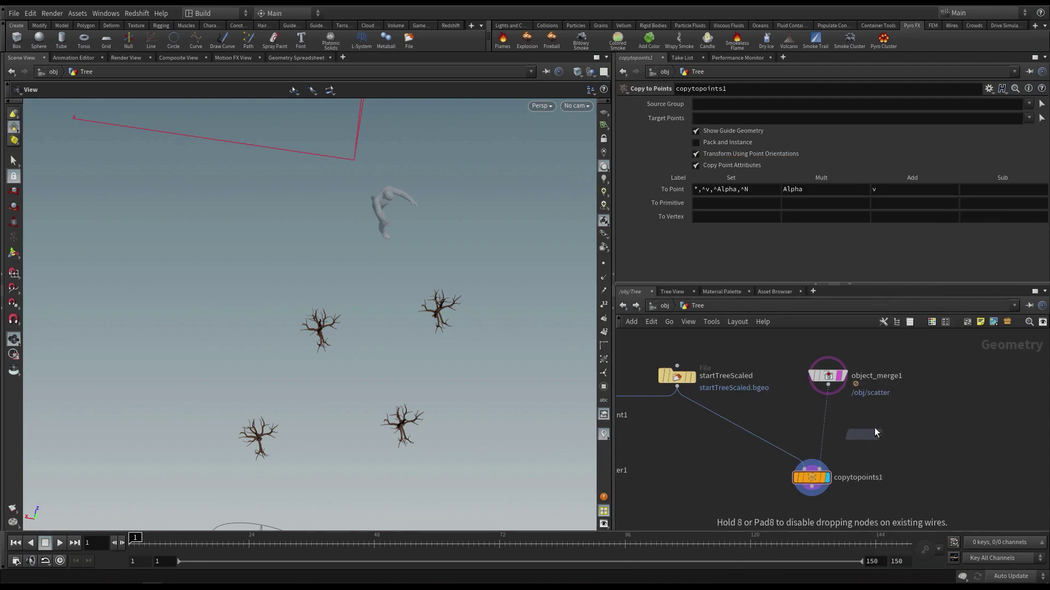
click(875, 425)
drag(875, 424, 827, 436)
Step: Set the attribute name of attribrandomize1 to N
drag(670, 284, 671, 301)
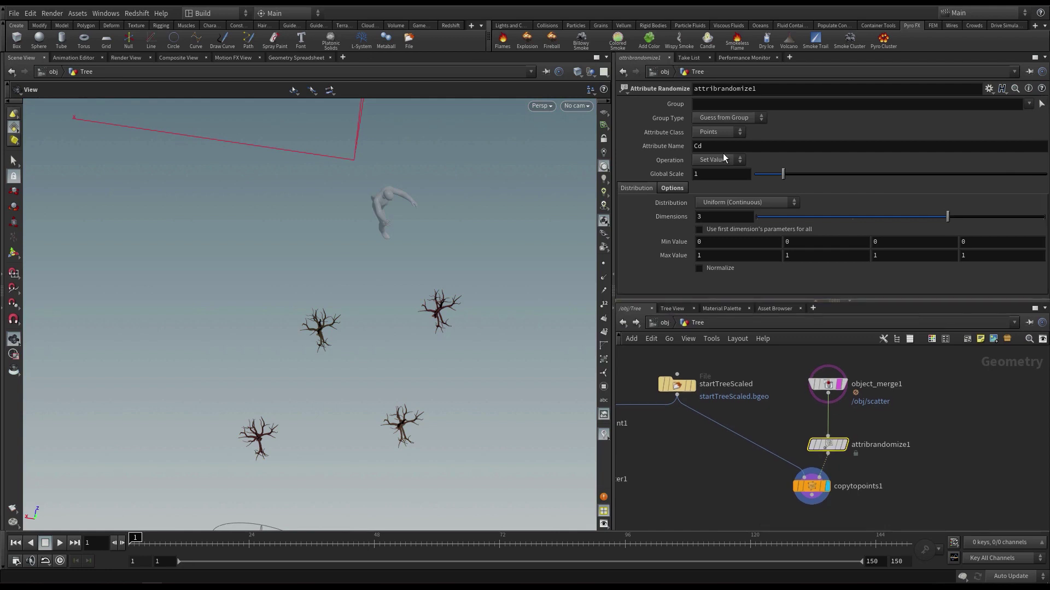
text(N)
key(Return)
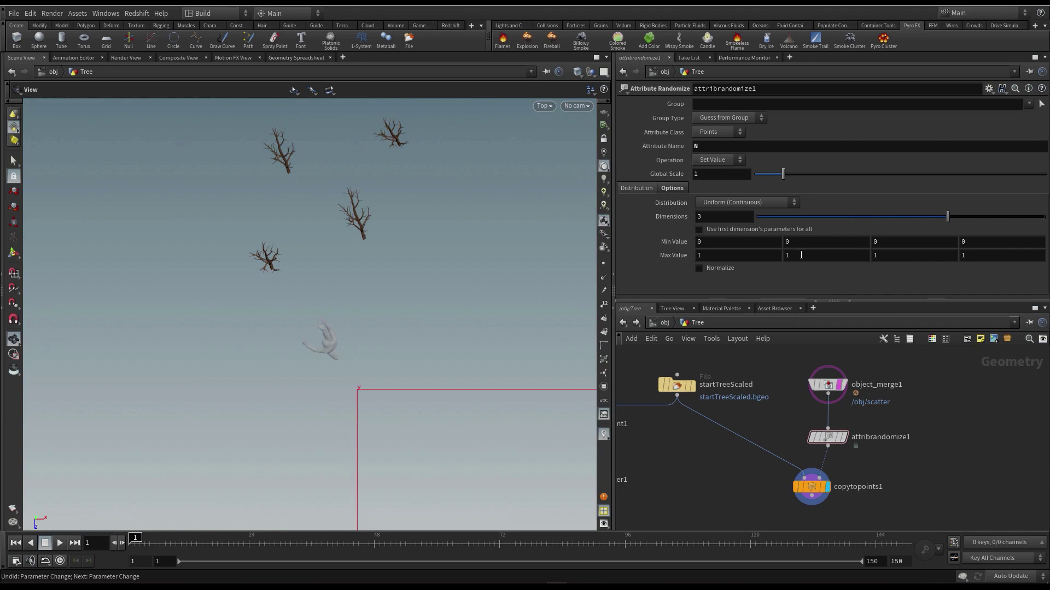
Step: Restrict the random N direction by setting its maximum X and Y to 0 and its minimum Z to -1
click(727, 257)
text(0)
key(Tab)
text(0)
key(Tab)
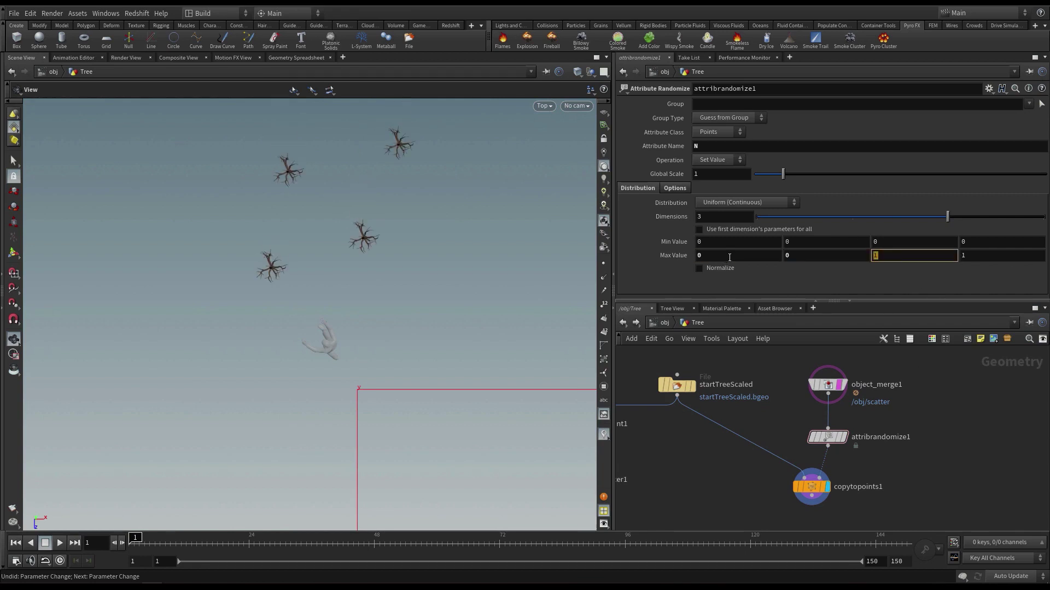
click(901, 245)
text(-1)
key(Return)
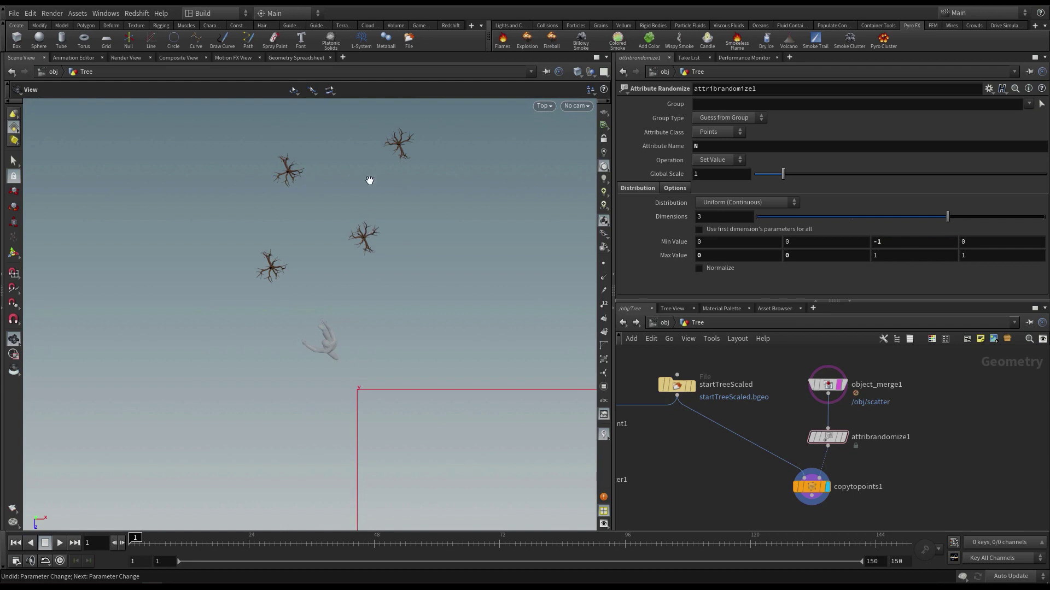
Step: Insert a Transform node between startTreeScaled and copytopoints1
key(space+1)
key(space+2)
drag(322, 201, 356, 383)
drag(173, 543, 3, 520)
drag(445, 312, 489, 390)
scroll(488, 389, down, 1)
middle_drag(781, 496, 814, 488)
middle_drag(730, 439, 749, 445)
key(Tab)
text(tra)
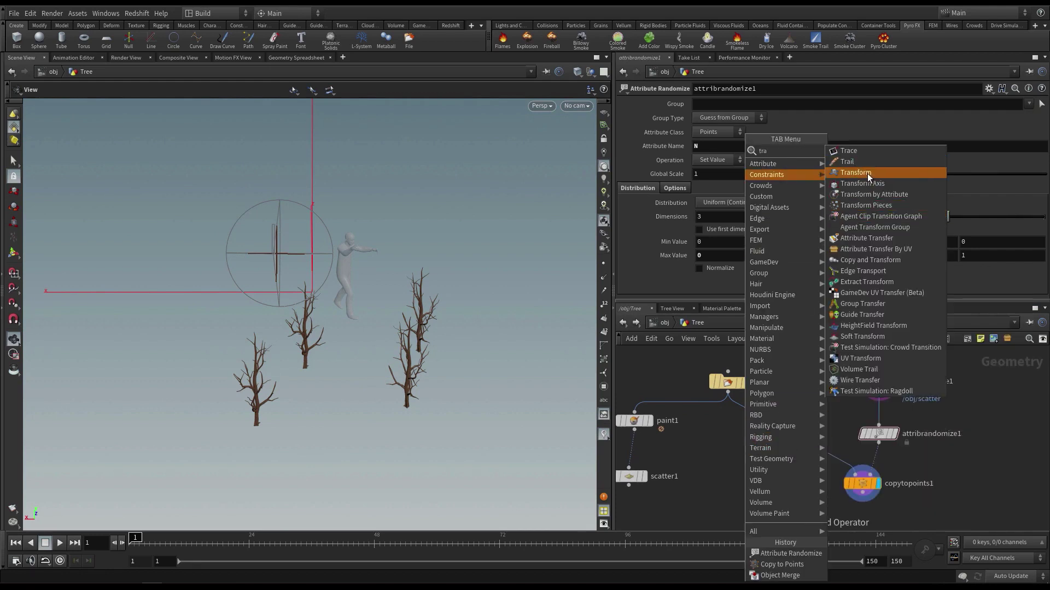
click(867, 173)
click(755, 425)
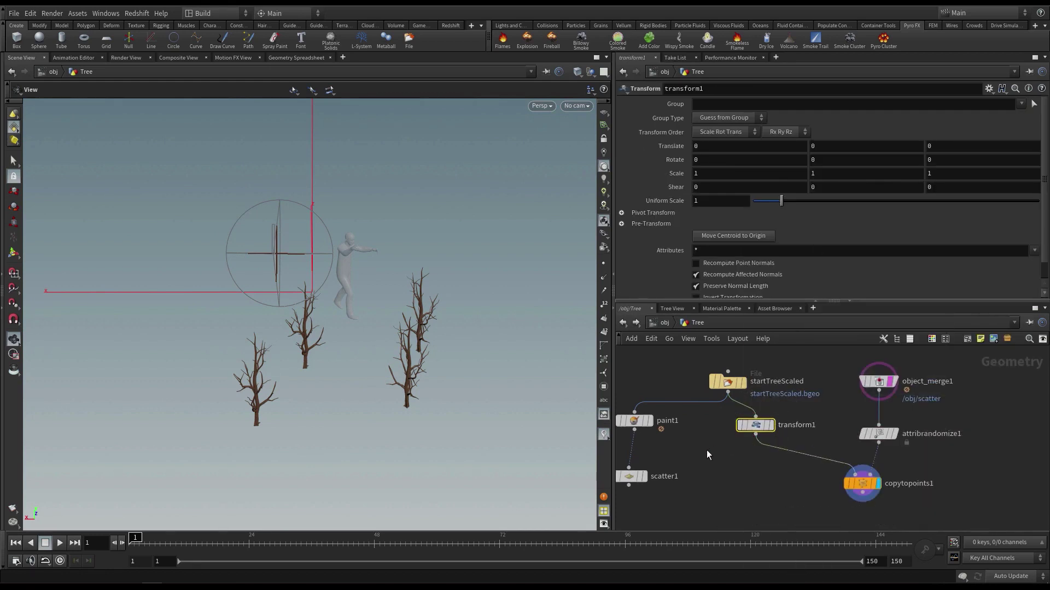
Step: Set the uniform scale of transform1 to 2.5 to enlarge the copied trees
drag(399, 350, 471, 328)
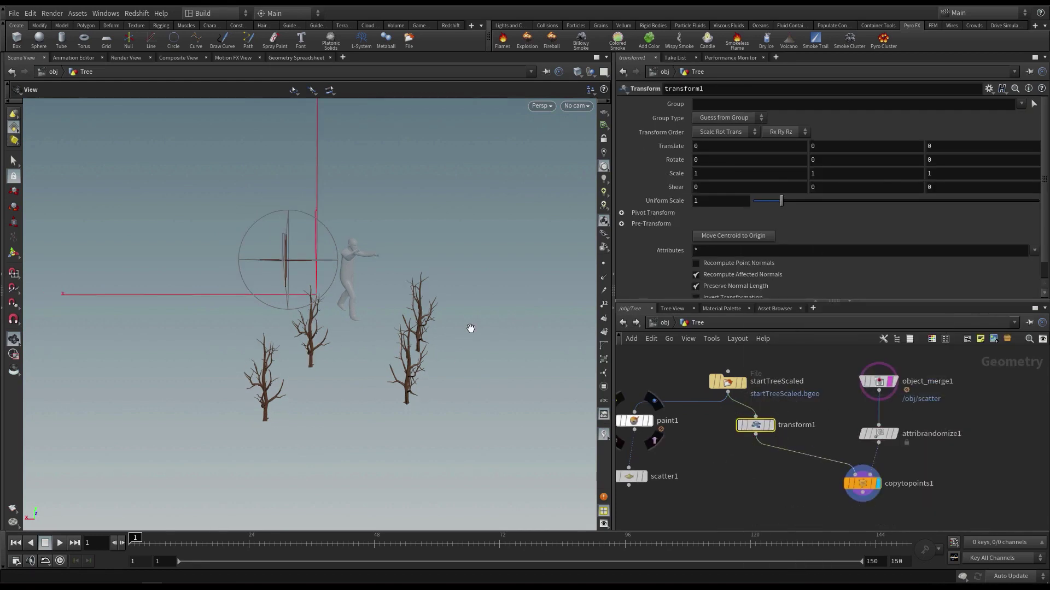
click(712, 201)
text(2.5)
key(Return)
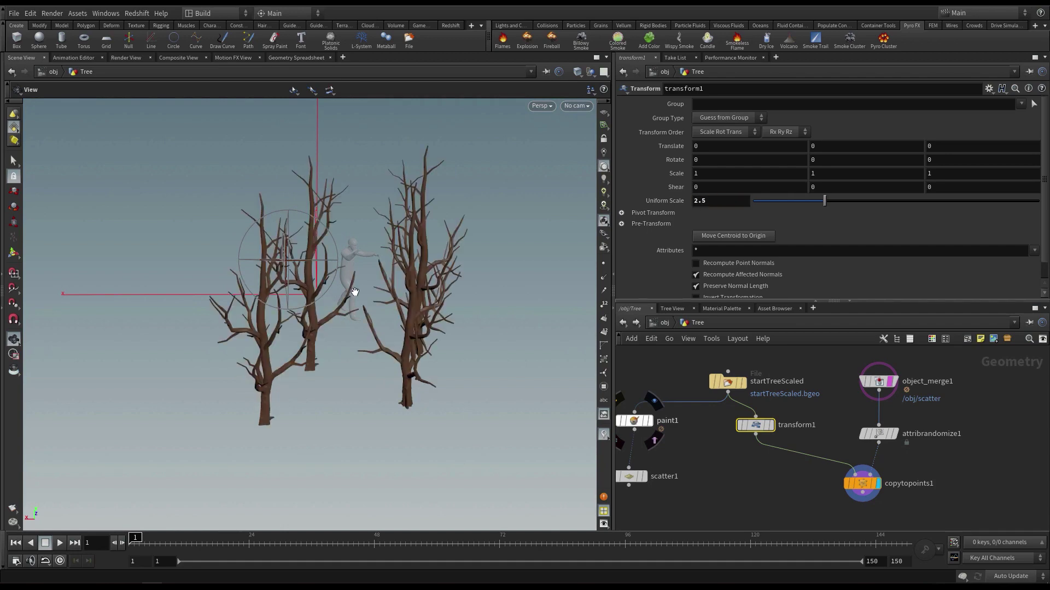
Step: Scrub the timeline to check the agent's motion against the enlarged trees and save the scene
drag(354, 291, 394, 317)
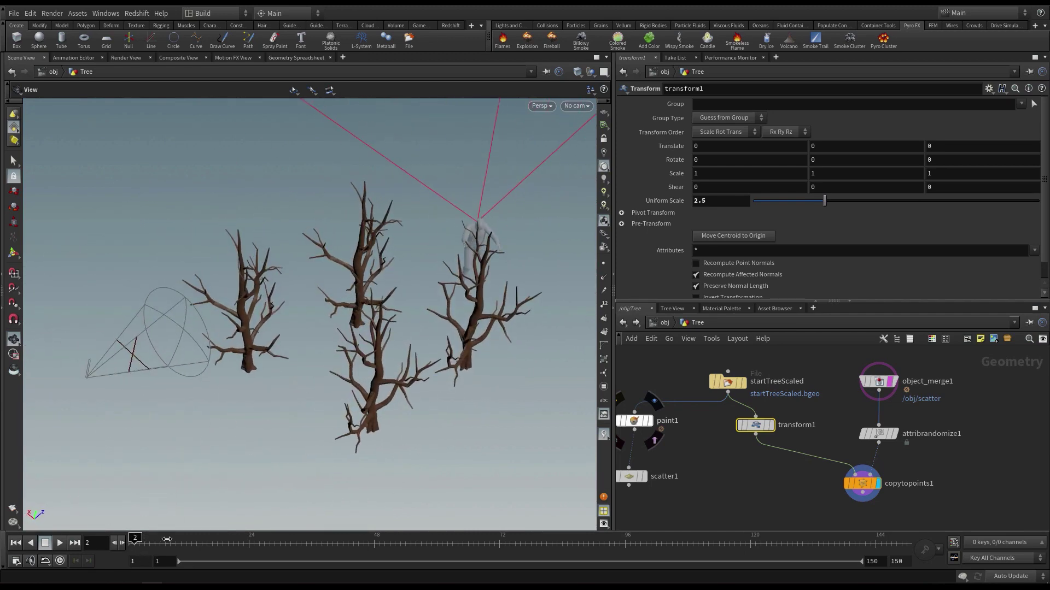
mouse_move(167, 539)
mouse_down()
mouse_move(547, 525)
mouse_move(763, 502)
mouse_up()
drag(232, 395, 353, 379)
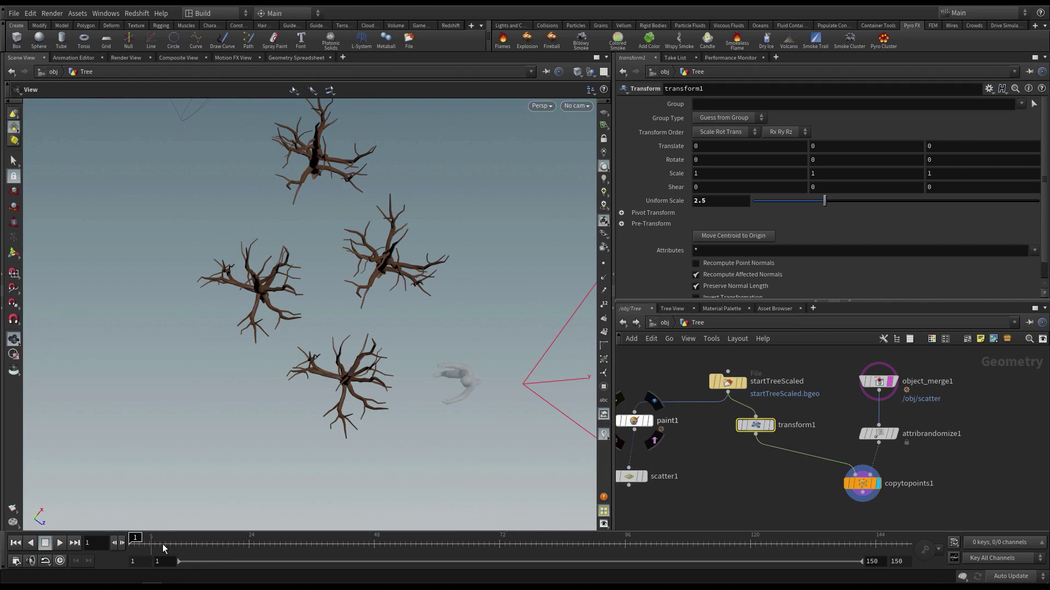
key(ctrl+s)
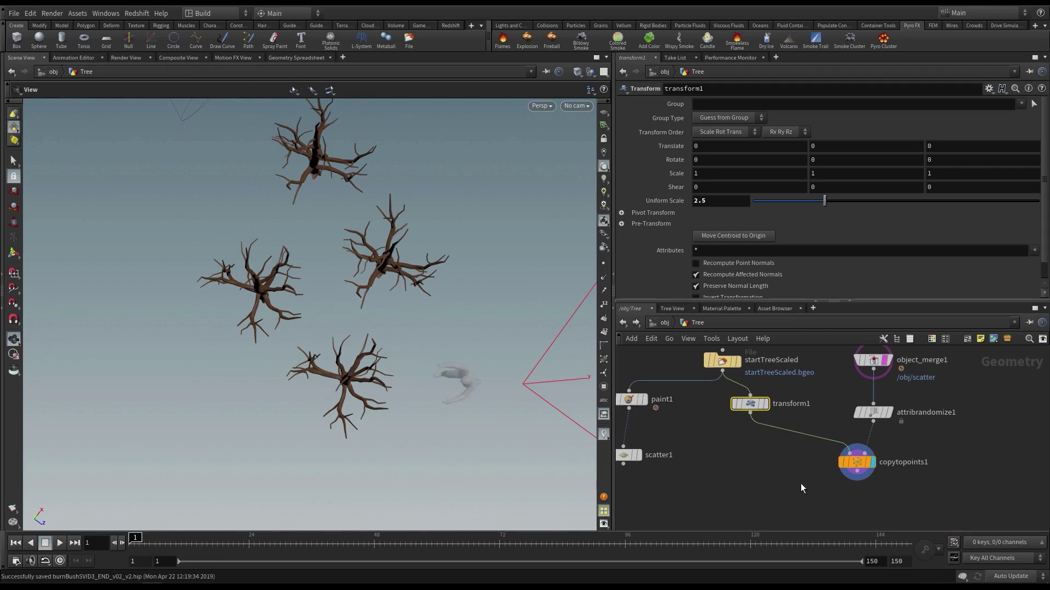
Step: Add a Null node after copytopoints1 and name it FOREST_OUT
key(Tab)
text(nul)
click(902, 143)
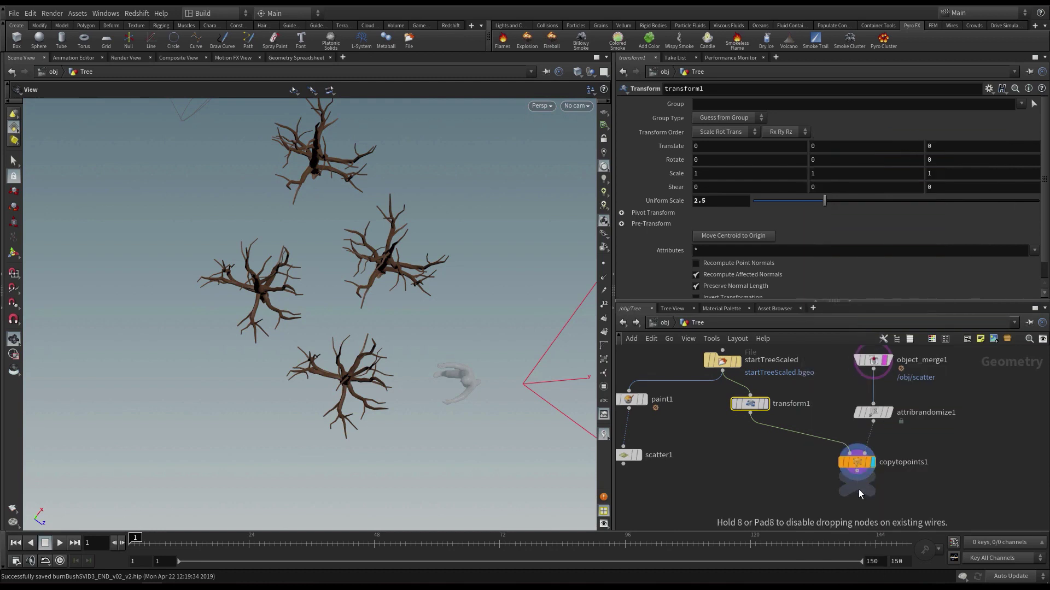
click(858, 504)
drag(858, 472, 853, 519)
double_click(878, 520)
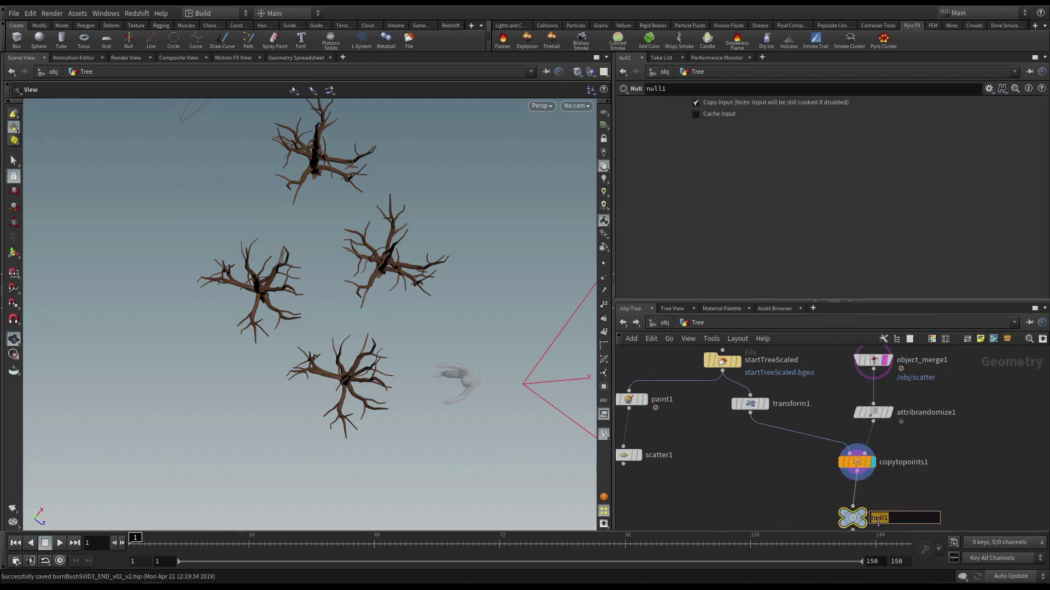
text(FOREST_OUT)
key(Return)
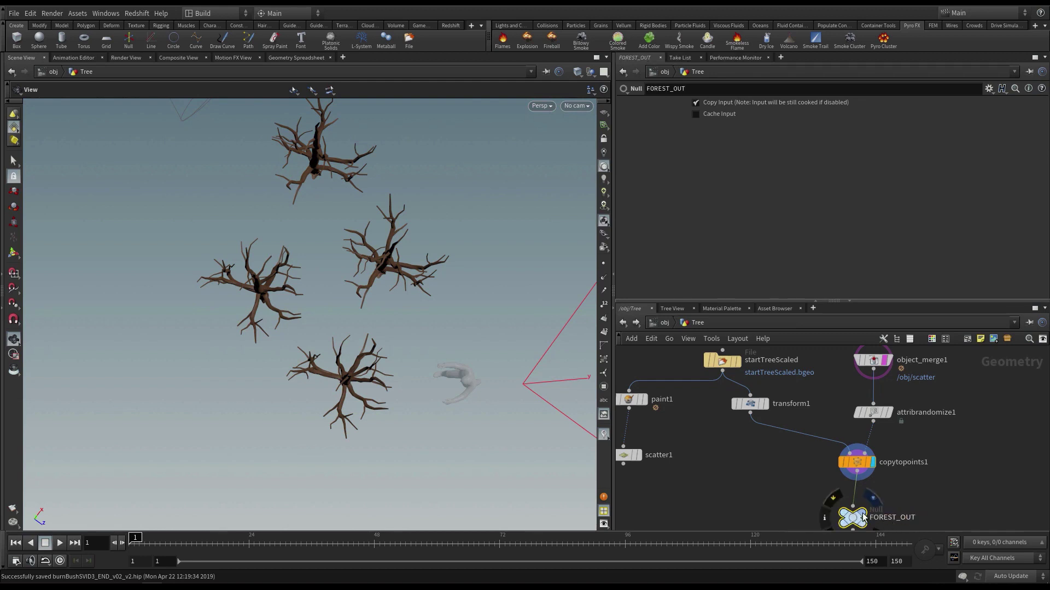
Step: Display FOREST_OUT and colour its node red
key(c)
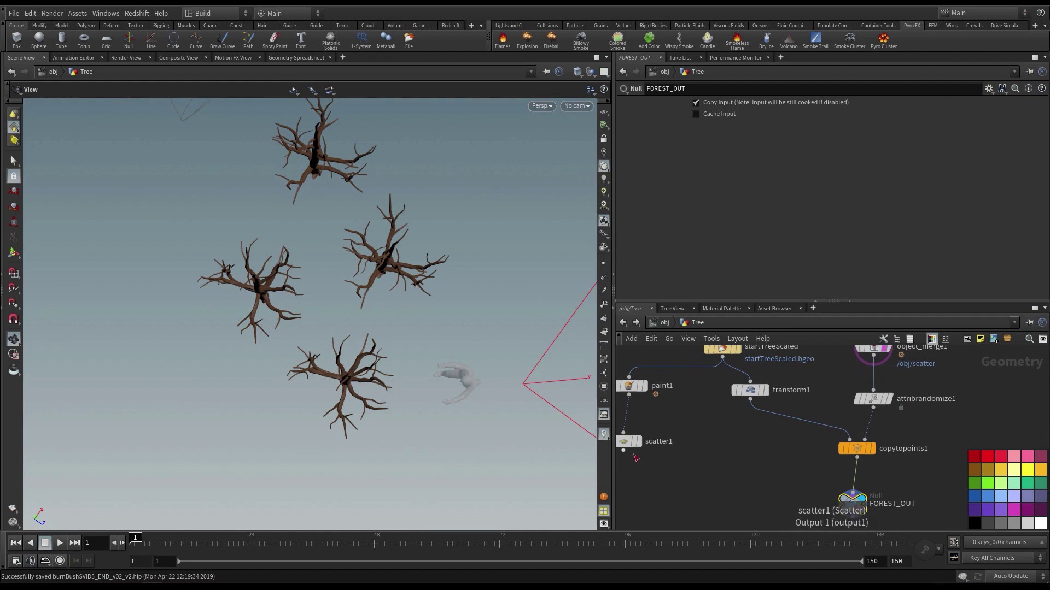
scroll(845, 500, down, 1)
middle_drag(844, 506, 821, 462)
drag(828, 459, 832, 468)
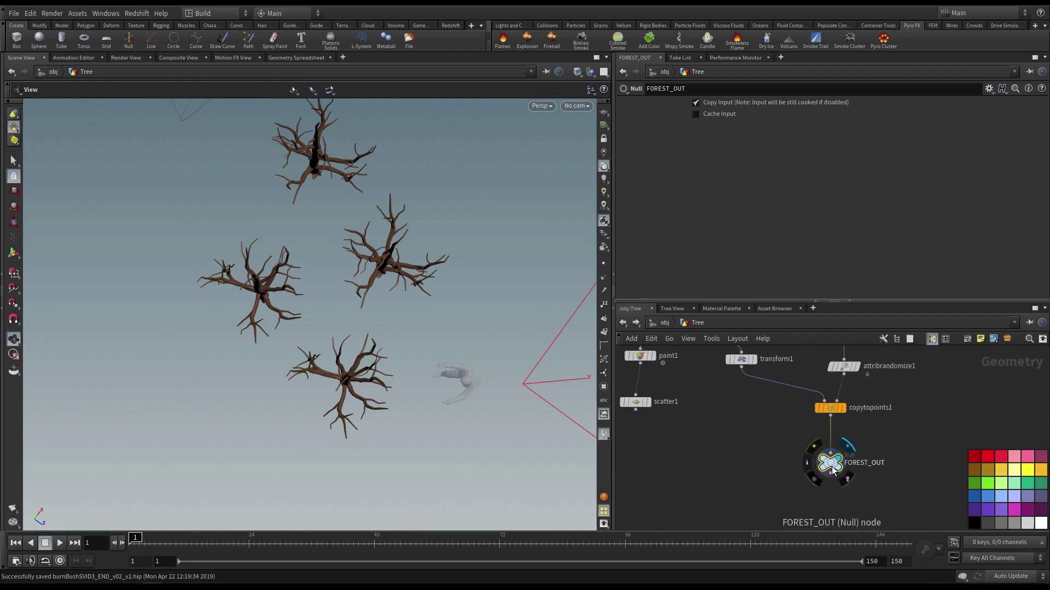
click(1001, 457)
key(c)
scroll(766, 424, down, 3)
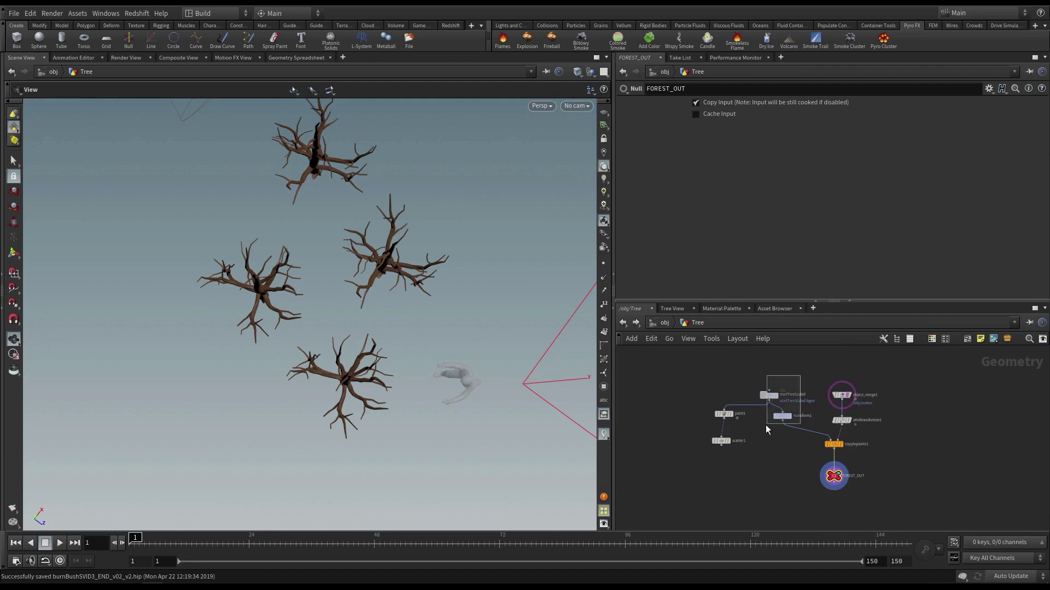
Step: Automatically lay out startTreeScaled and transform1, and return to the object level
drag(766, 429, 766, 428)
key(shift+l)
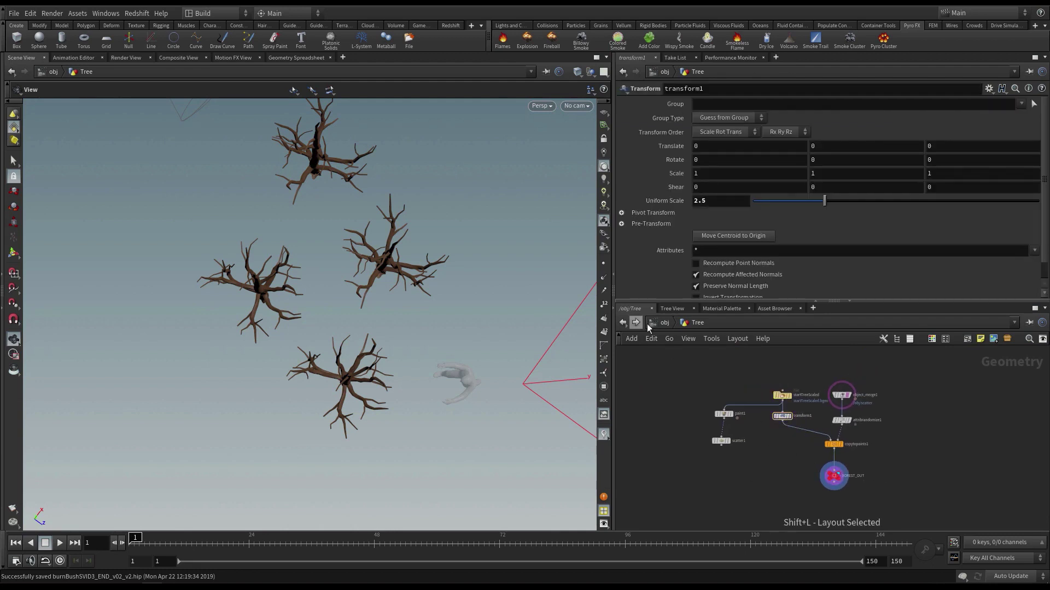
click(665, 323)
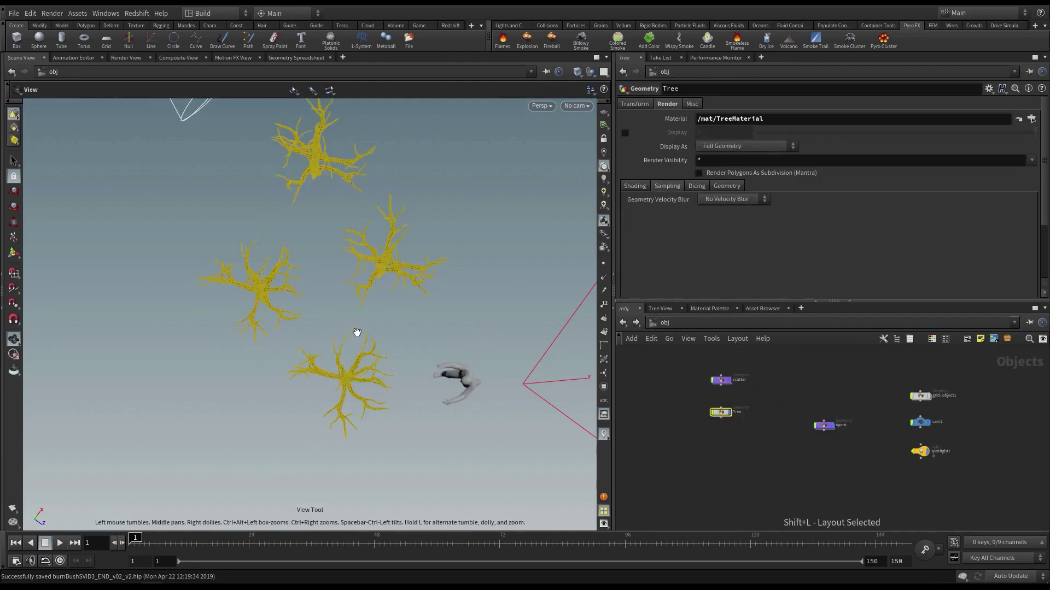
Step: Hide the Tree object in the viewport so that the agent stands alone
drag(356, 333, 164, 497)
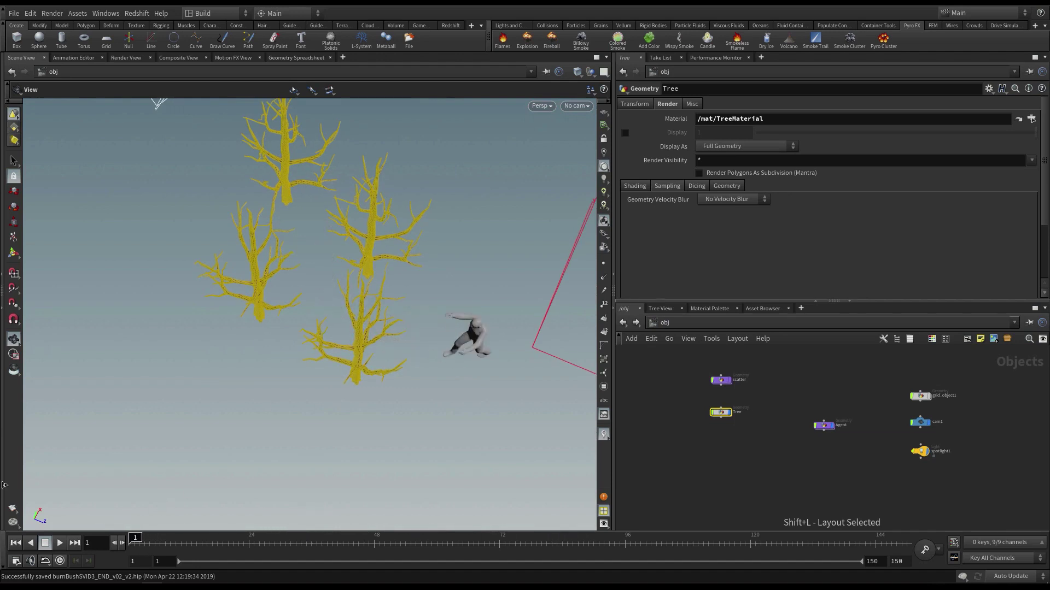
drag(240, 323, 389, 372)
click(738, 450)
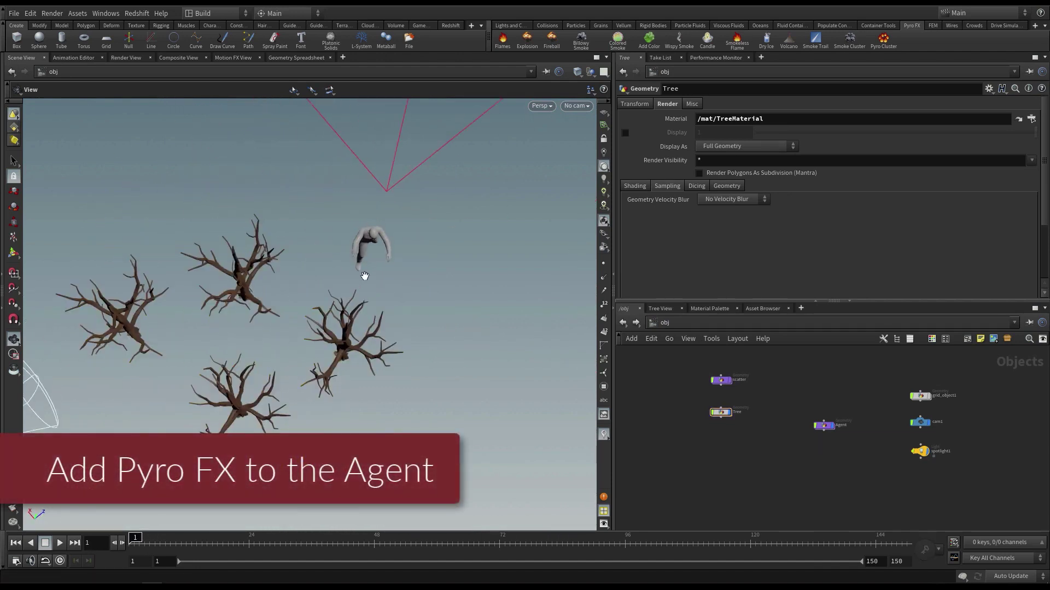
drag(364, 275, 427, 330)
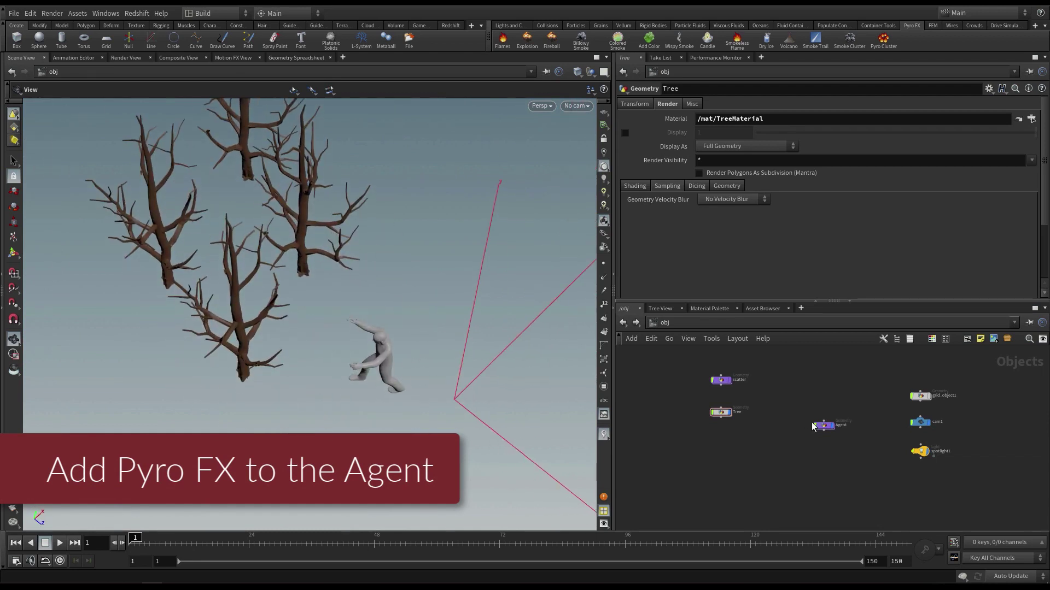
scroll(771, 422, up, 2)
click(712, 408)
Step: Spread out the object network by moving scatter and Tree aside together and placing Agent apart from them
middle_drag(756, 417, 724, 435)
drag(718, 459, 653, 347)
drag(668, 382, 636, 387)
drag(815, 445, 779, 389)
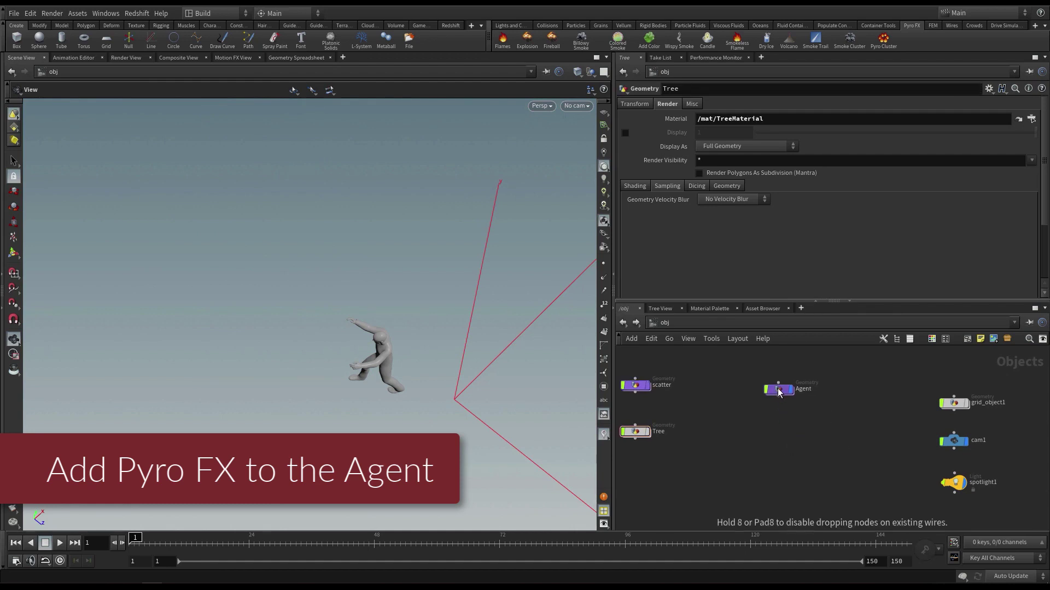
middle_drag(796, 437, 815, 427)
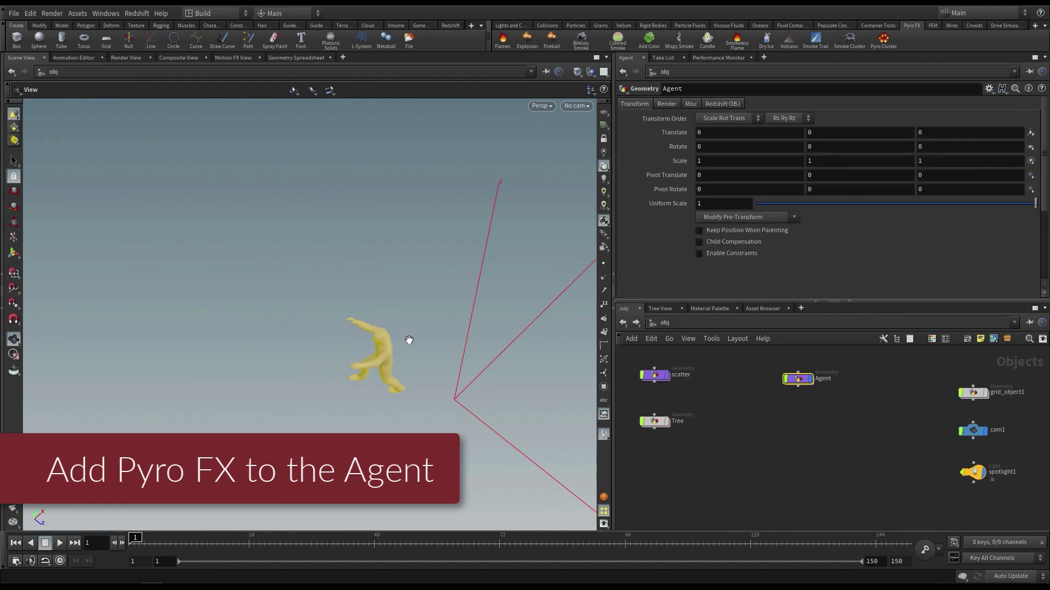
Step: Apply the Pyro FX Flames tool to the Agent object
click(722, 528)
click(504, 26)
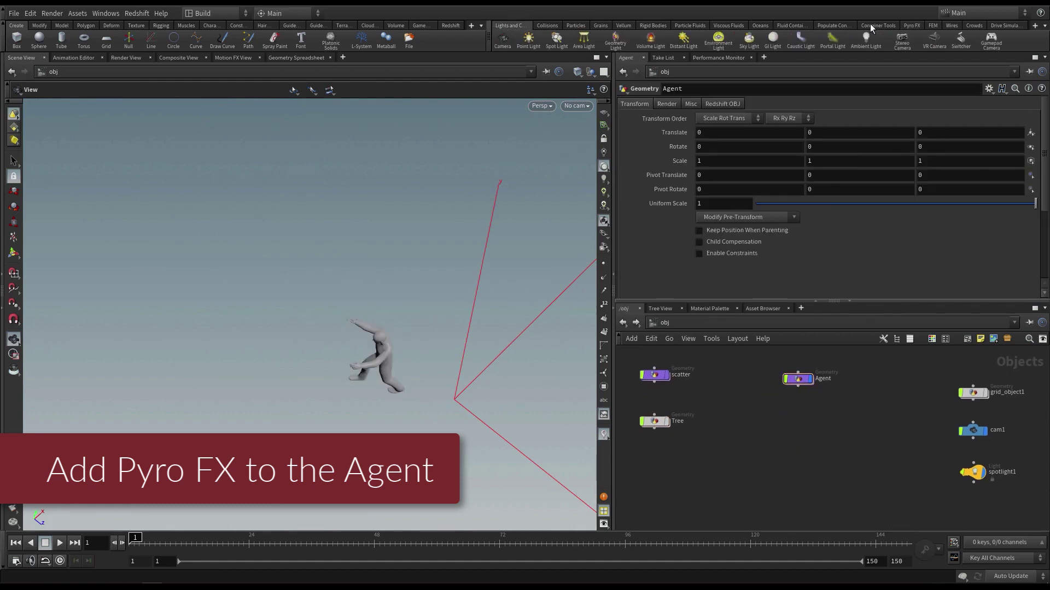
click(910, 25)
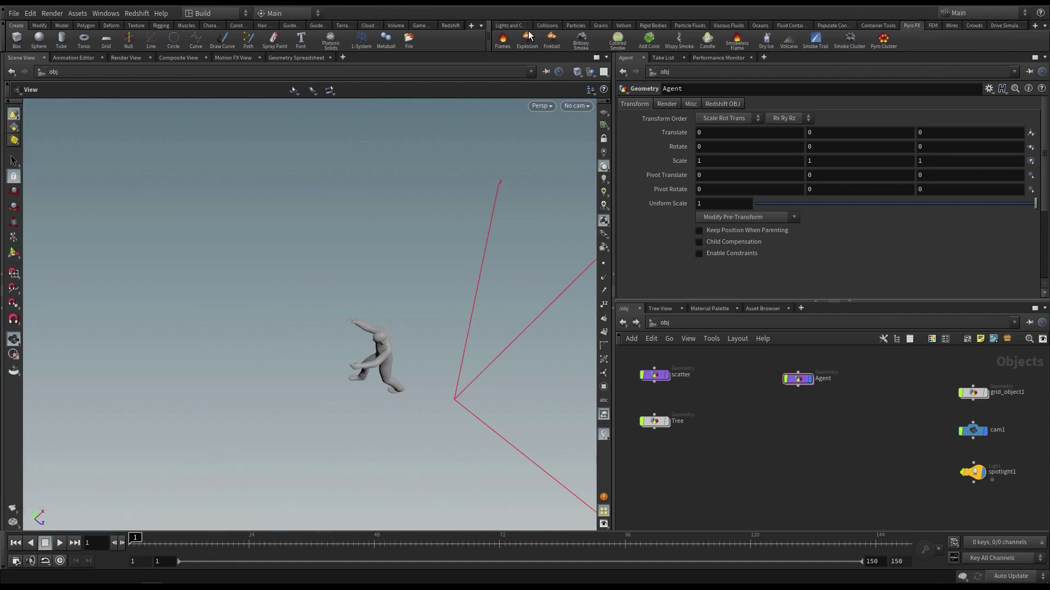
click(502, 38)
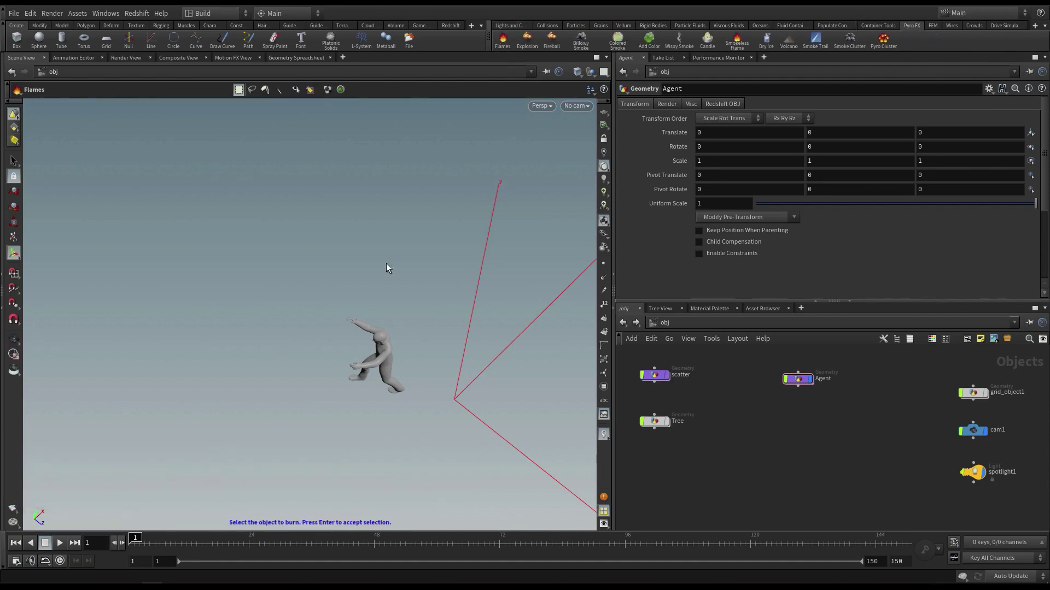
click(385, 350)
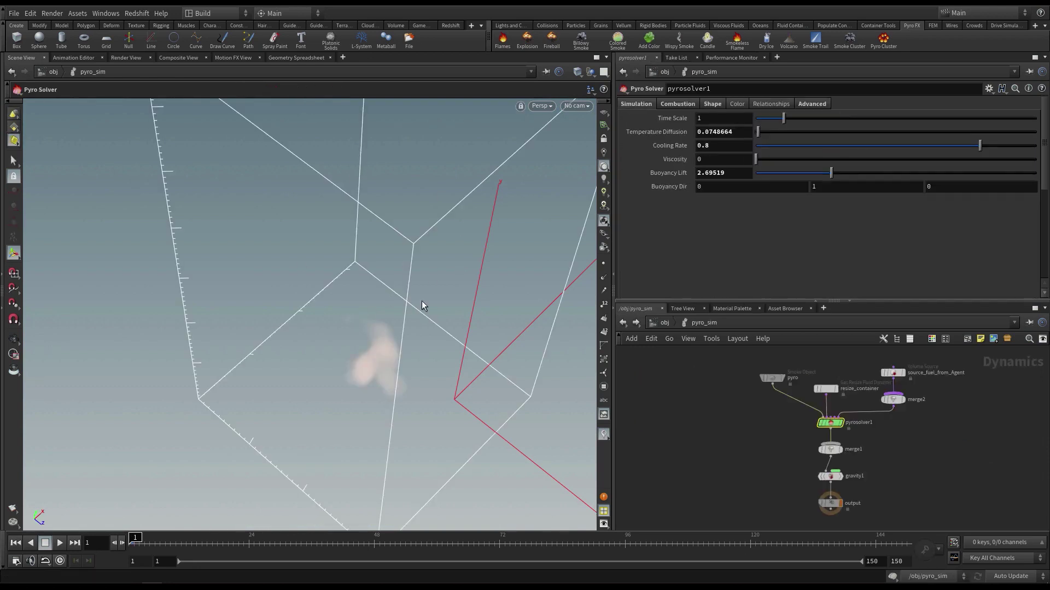
Step: Select the pyro smoke object and lower its container's upper face to a height of about 3.18
key(Escape)
drag(445, 299, 413, 351)
middle_drag(413, 351, 387, 420)
scroll(387, 420, down, 2)
drag(742, 408, 776, 366)
key(Return)
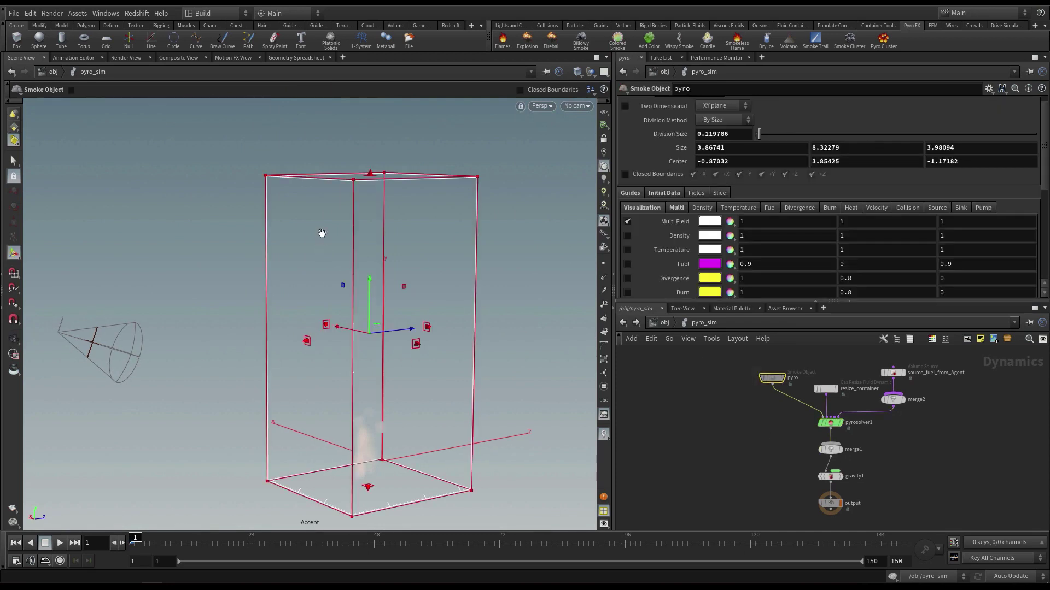
drag(370, 176, 366, 353)
Step: In the top view, shrink the pyro container's footprint around the agent to about 2.92 by 2.57
key(space+2)
scroll(239, 298, up, 2)
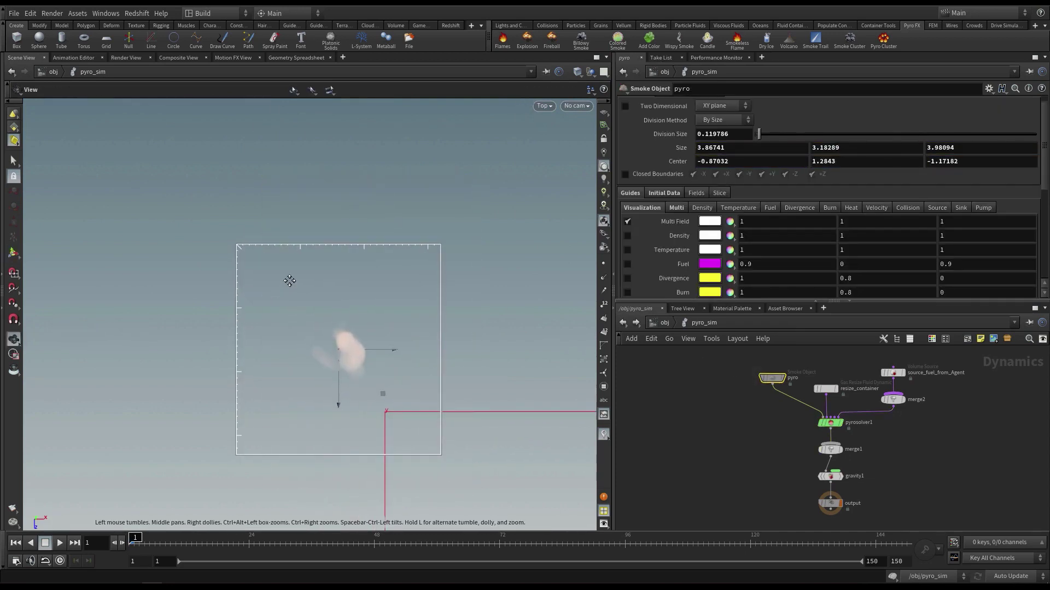
middle_drag(289, 281, 267, 259)
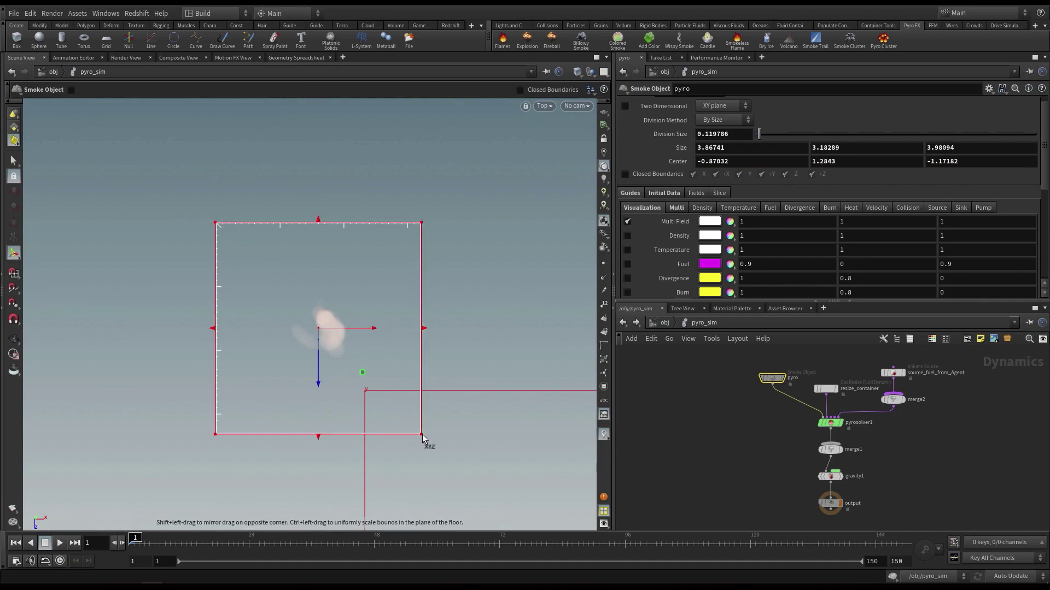
drag(421, 435, 412, 411)
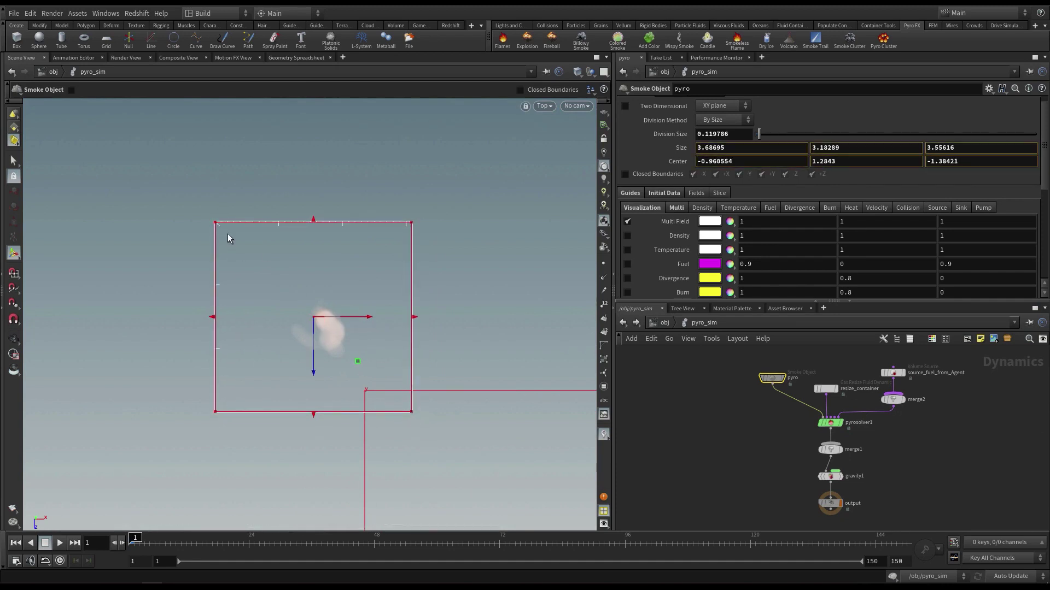
drag(216, 223, 254, 280)
Step: In the front view, raise the pyro container's lower face so its height is about 2.95
key(space+3)
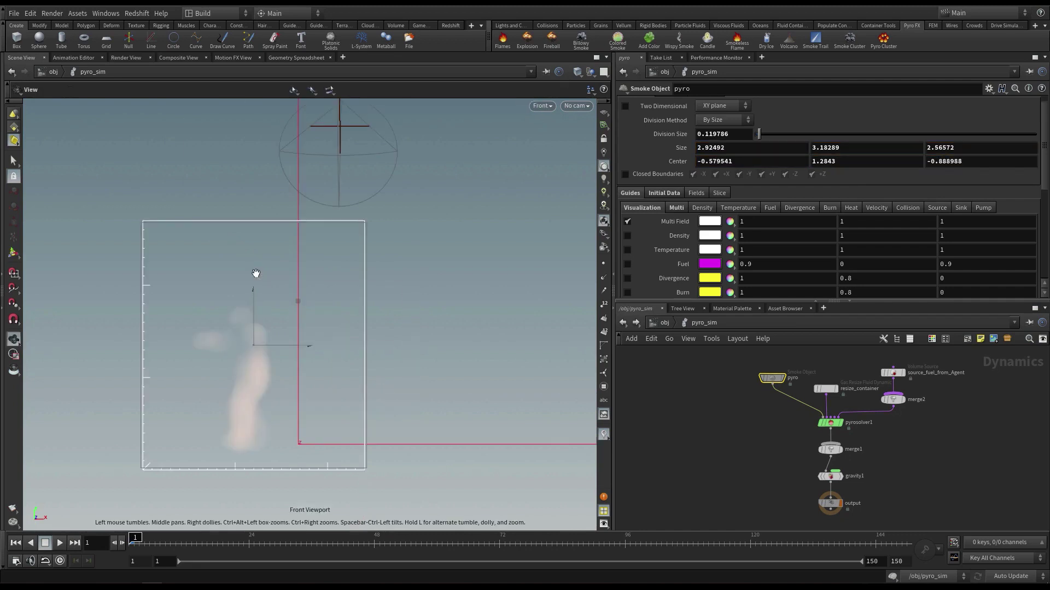
scroll(241, 298, up, 1)
alt+middle_drag(251, 296, 261, 267)
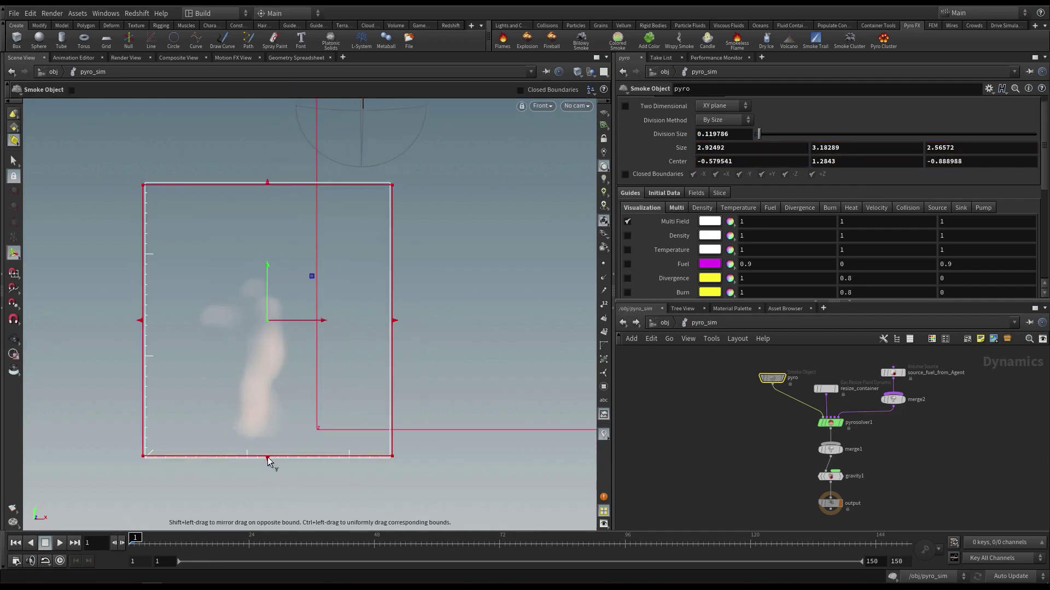
drag(266, 460, 264, 437)
key(space+1)
alt+drag(257, 399, 465, 315)
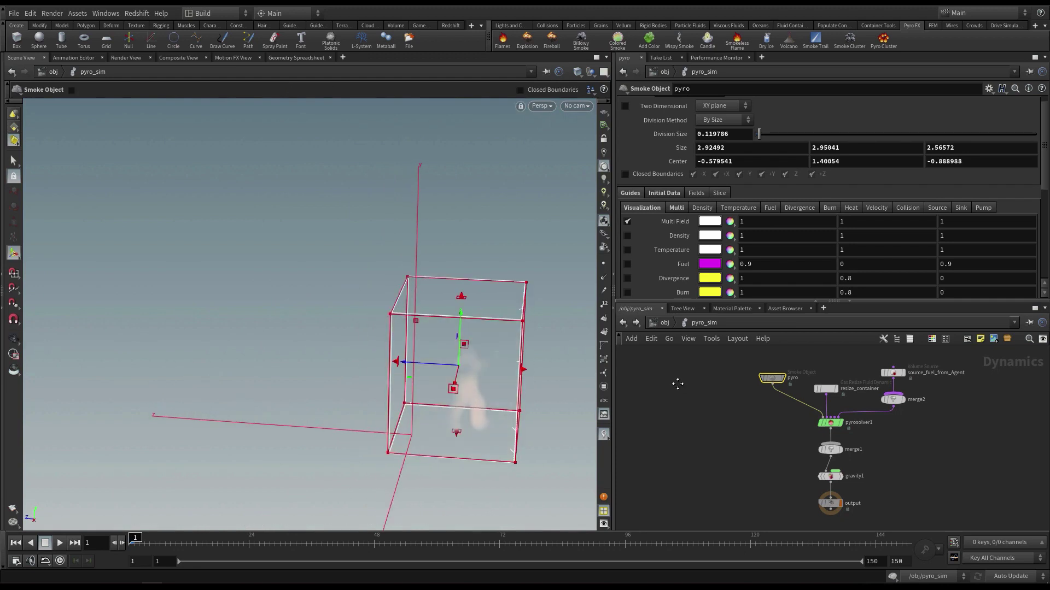
Step: Return to the object network and line up pyro_sim and pyro_import beneath the Agent node
key(u)
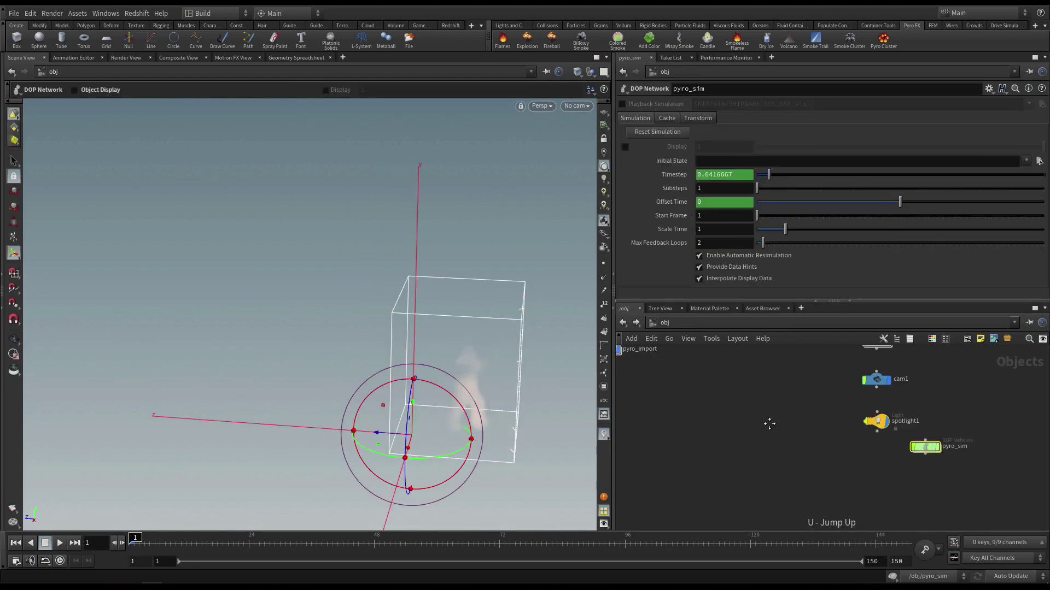
scroll(853, 433, down, 3)
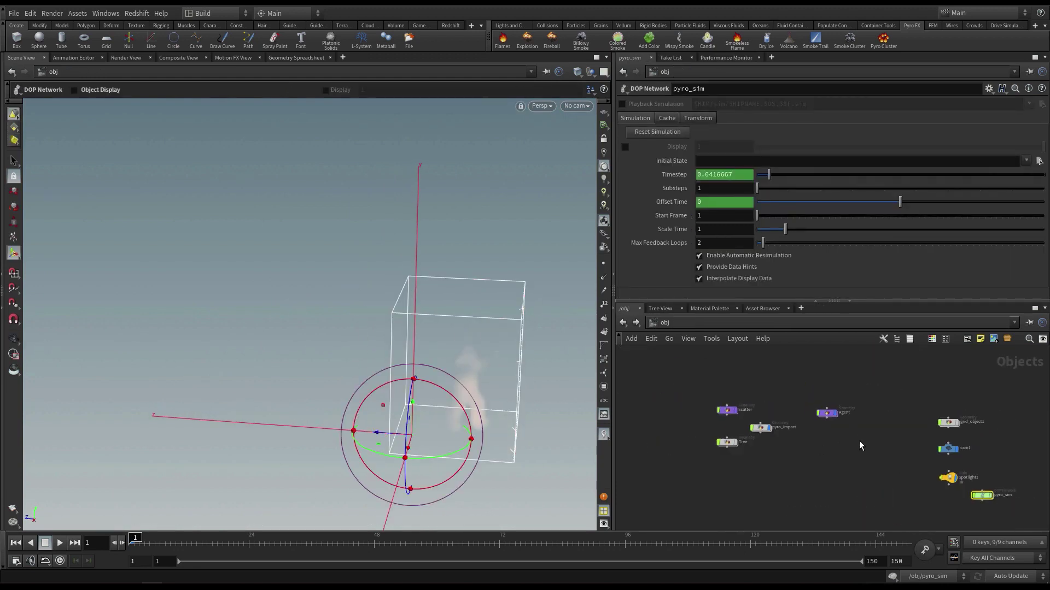
middle_drag(860, 444, 839, 429)
drag(957, 474, 868, 474)
key(Escape)
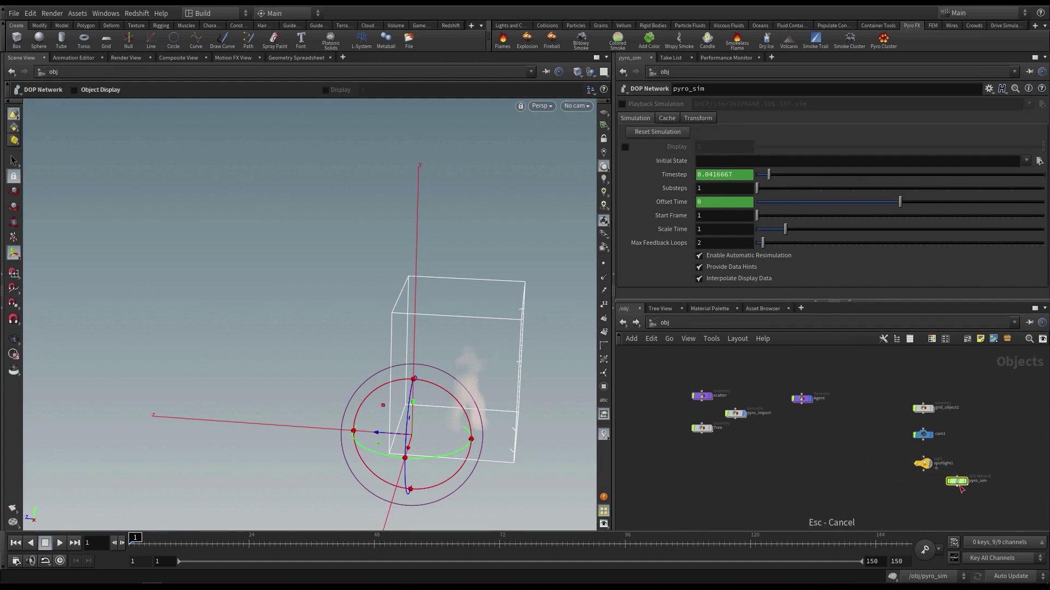
drag(963, 486, 805, 428)
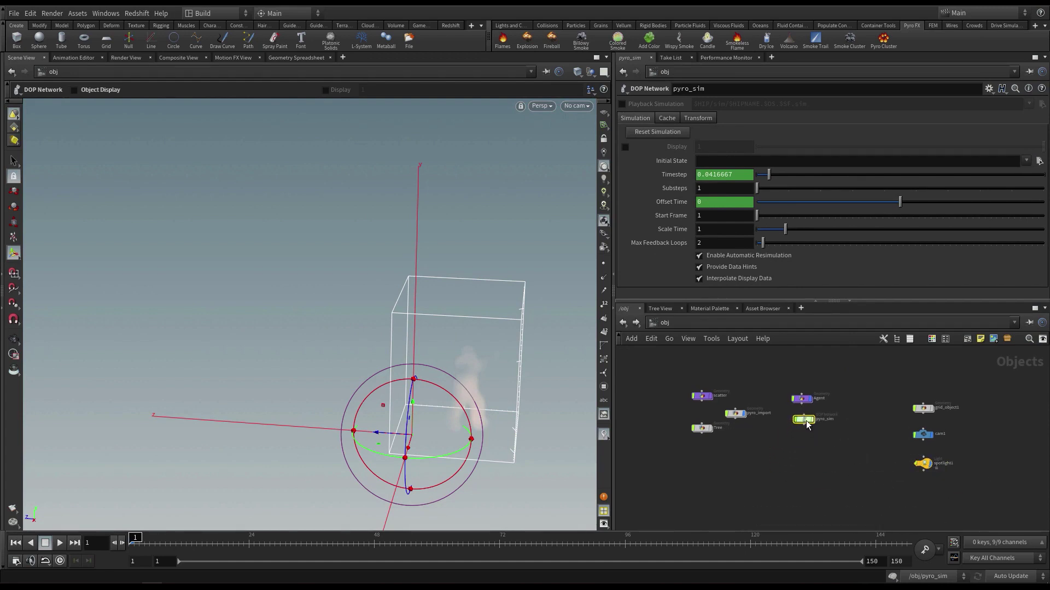
drag(734, 416, 803, 446)
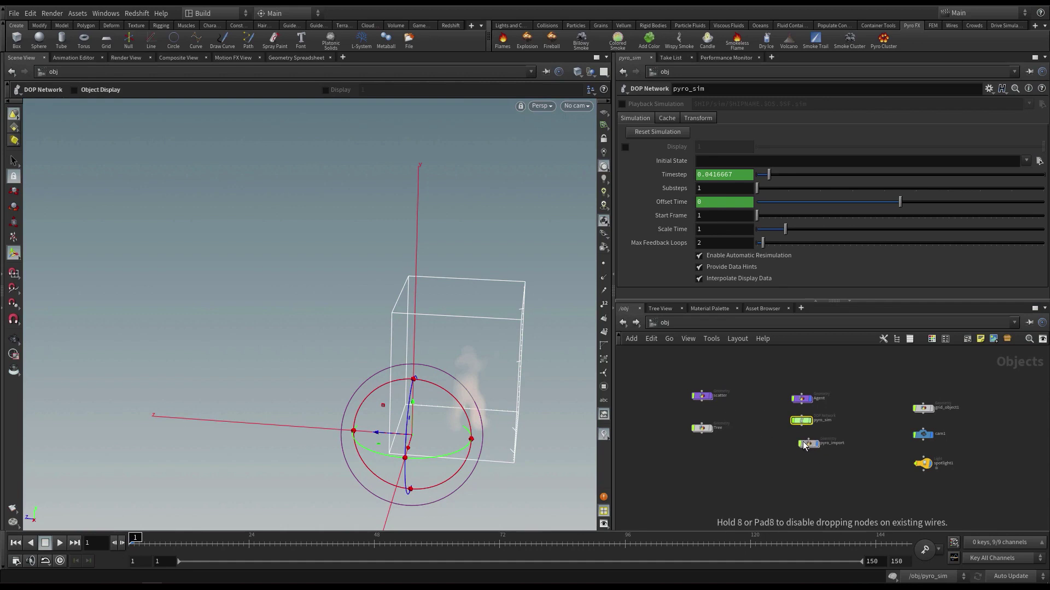
Step: Rename the pyro_sim network to pyro_sim_Agent
scroll(818, 423, up, 3)
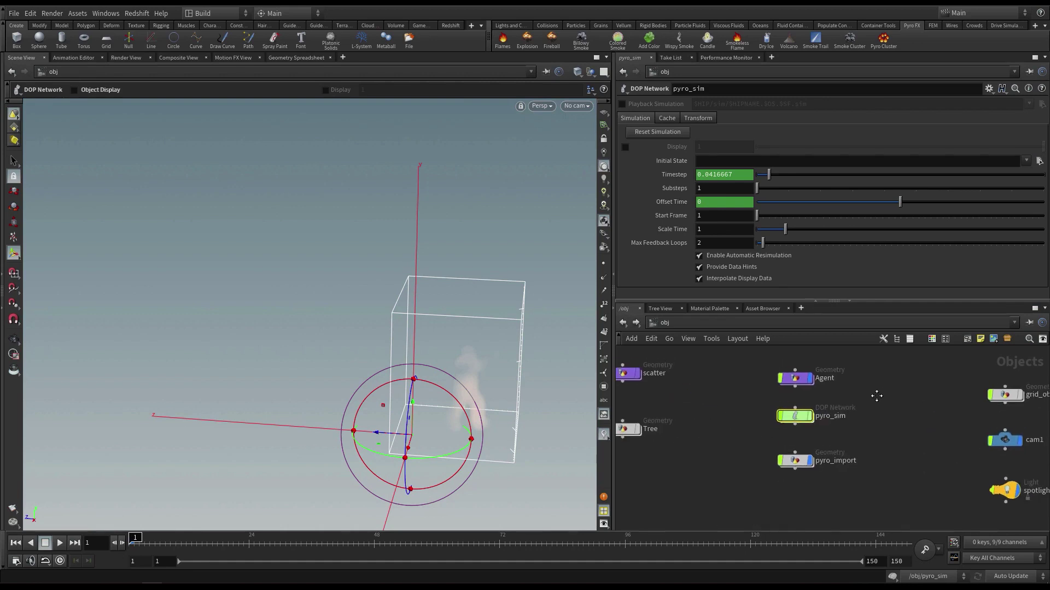
double_click(826, 382)
key(Return)
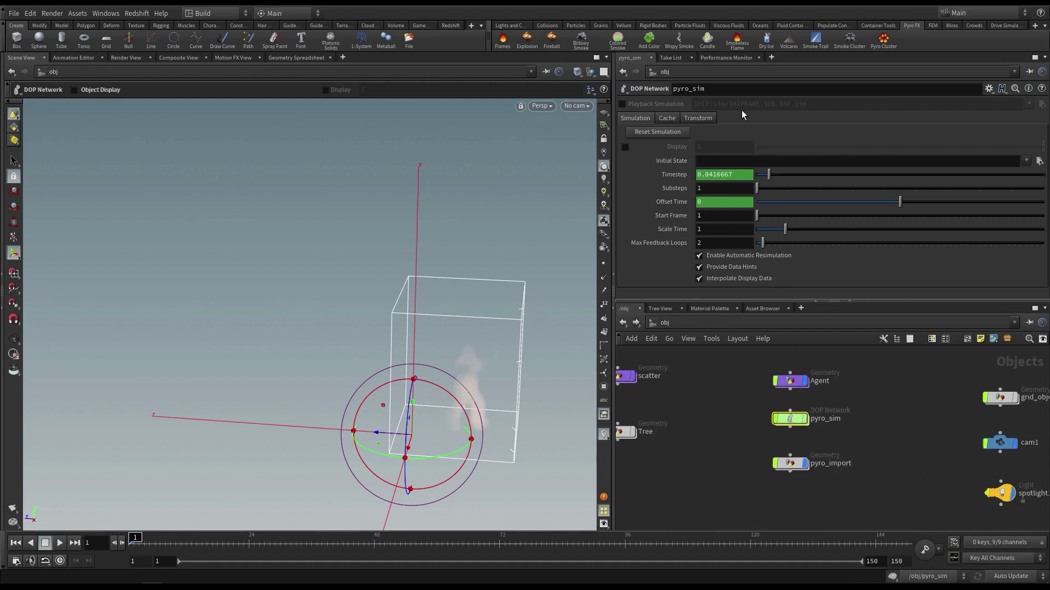
click(734, 89)
key(Return)
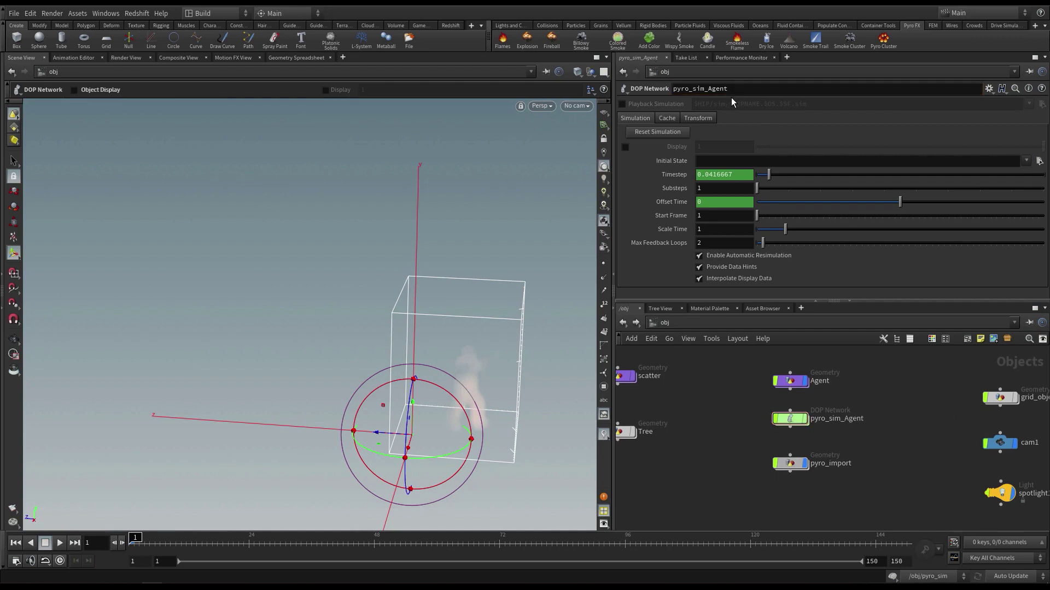
Step: Rename the pyro_import object to pyro_import_Agent
click(790, 463)
click(746, 91)
click(732, 88)
text(_)
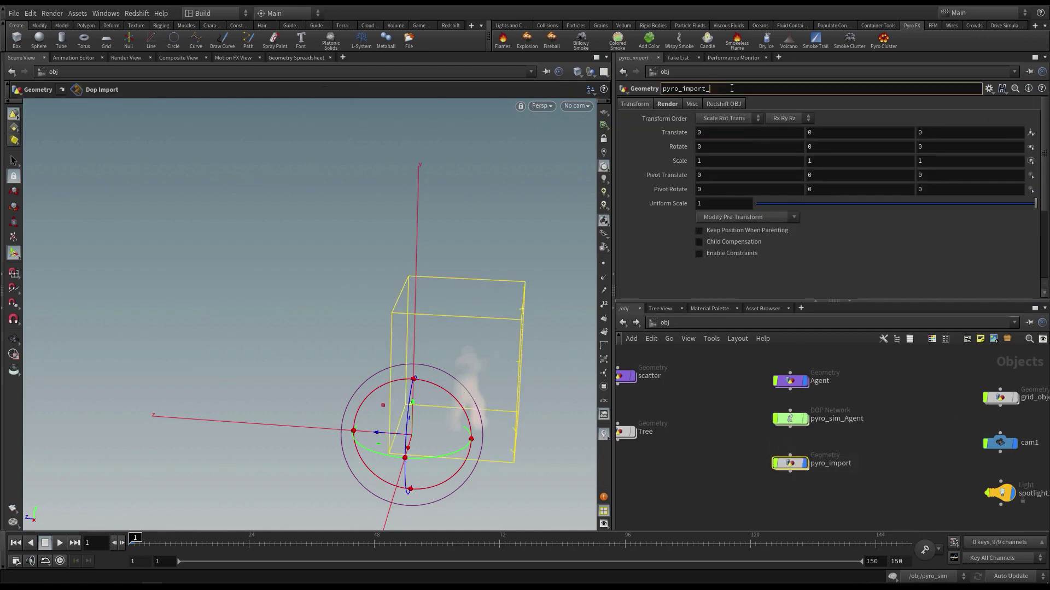
text(Agent)
key(Return)
Step: Enclose Agent, pyro_sim_Agent and pyro_import_Agent in a network box titled Agent
scroll(851, 447, down, 2)
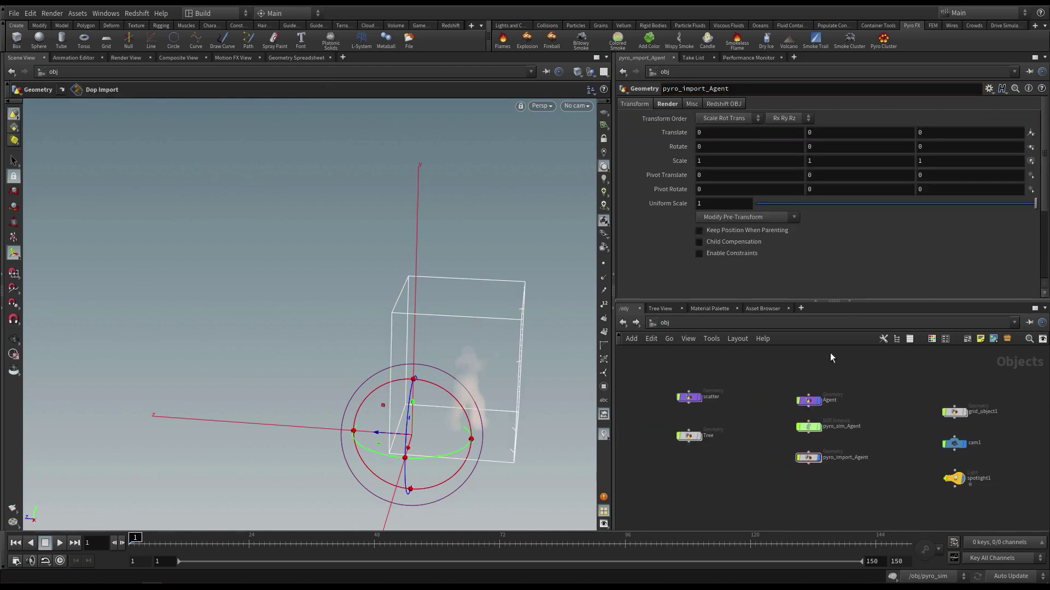
drag(875, 492, 794, 383)
scroll(835, 415, up, 2)
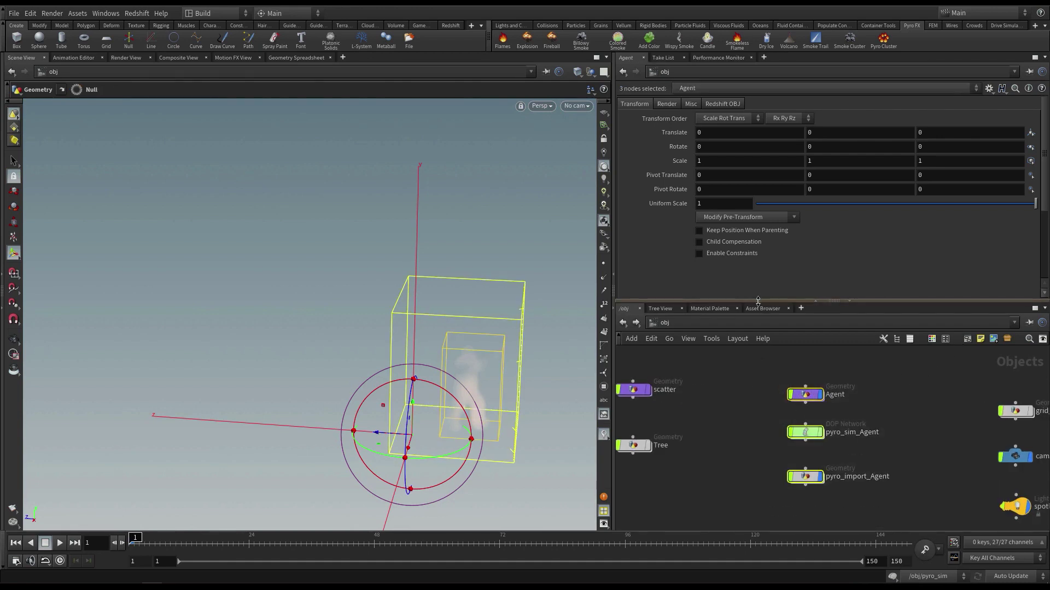
drag(758, 300, 758, 251)
drag(740, 336, 890, 481)
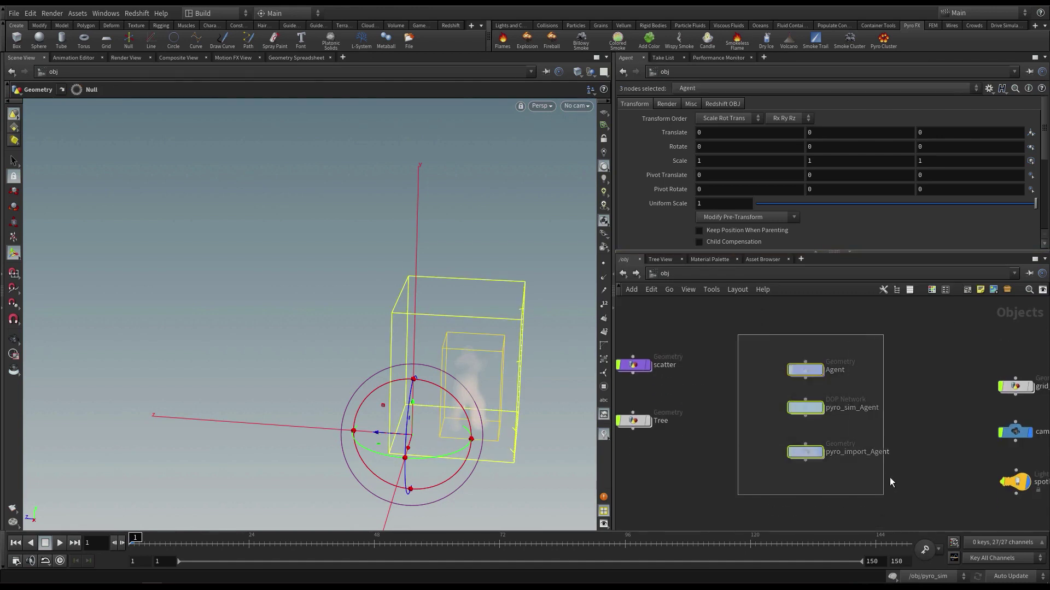
click(966, 291)
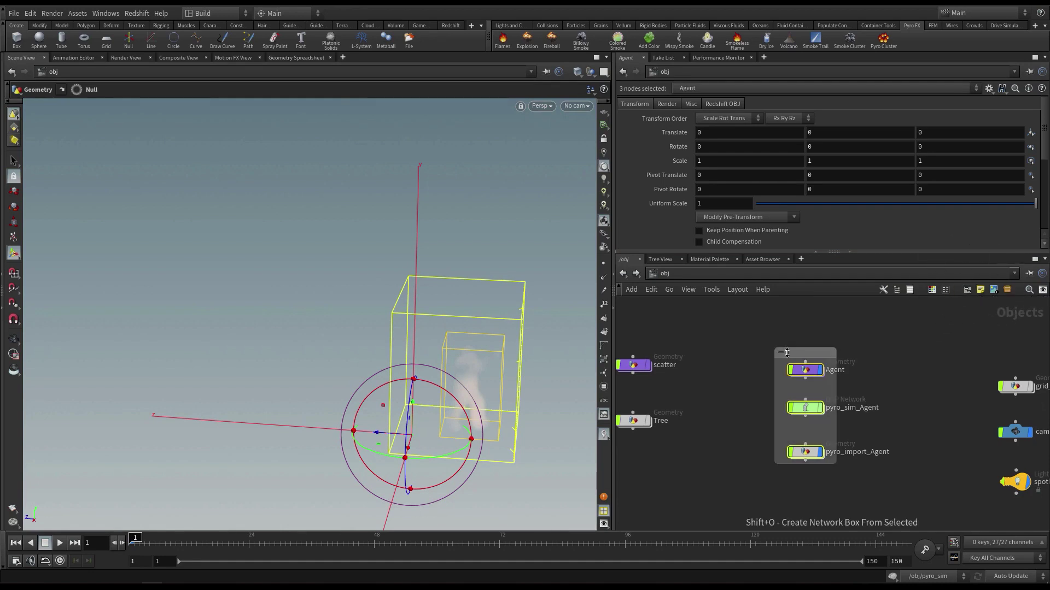
text(Agent)
click(894, 413)
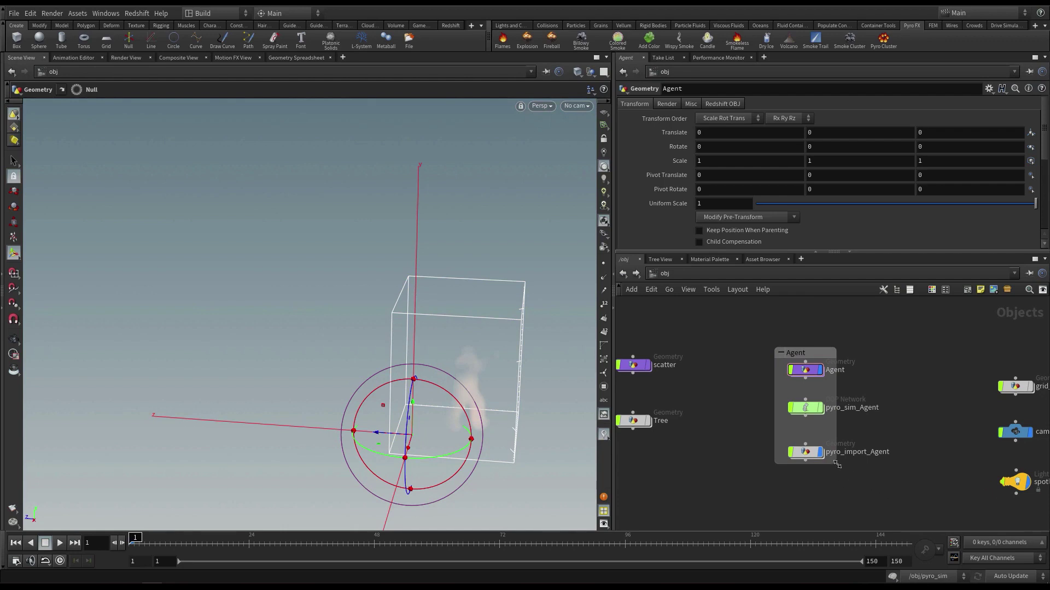
Step: Enlarge the Agent network box and reposition its three nodes with some margin around them
drag(837, 464, 931, 512)
drag(846, 349, 831, 336)
drag(848, 459, 774, 350)
drag(788, 358, 801, 371)
drag(915, 497, 867, 489)
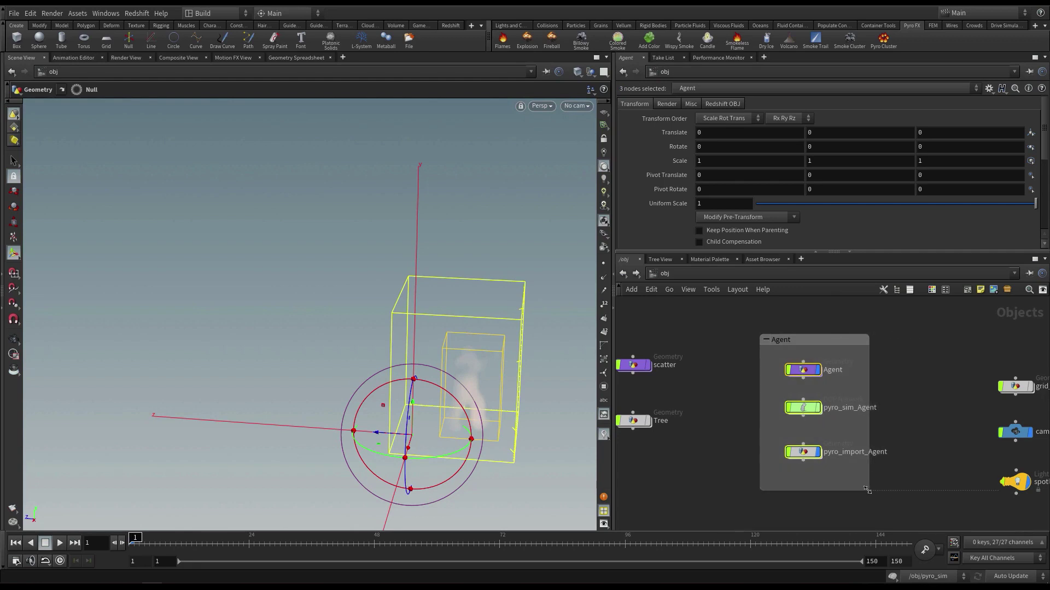
Step: Colour the Agent network box teal green
click(809, 335)
key(c)
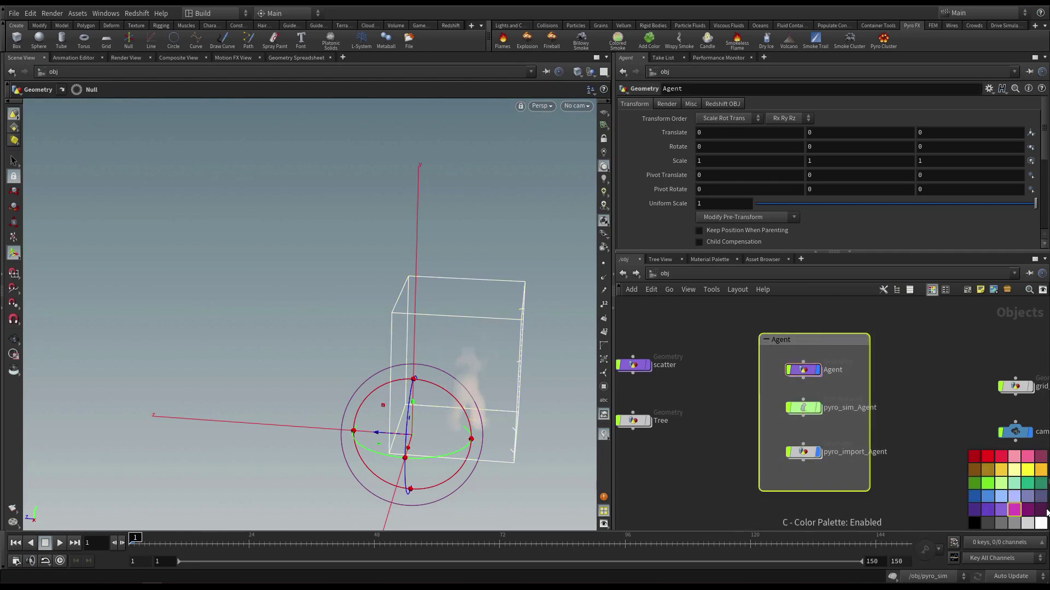
click(1034, 491)
click(907, 402)
key(c)
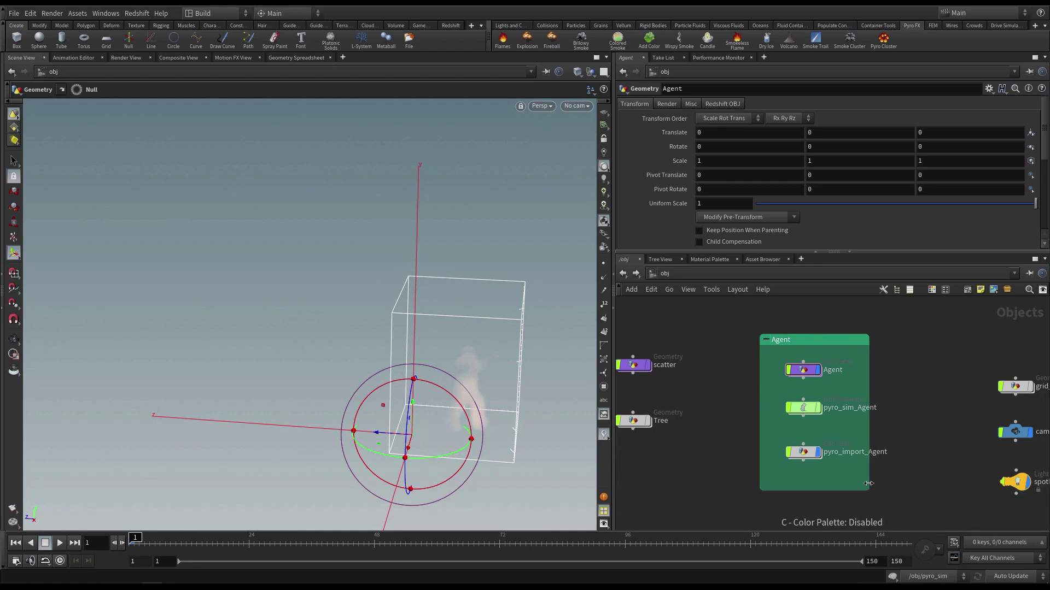
drag(810, 337, 808, 335)
scroll(875, 388, down, 2)
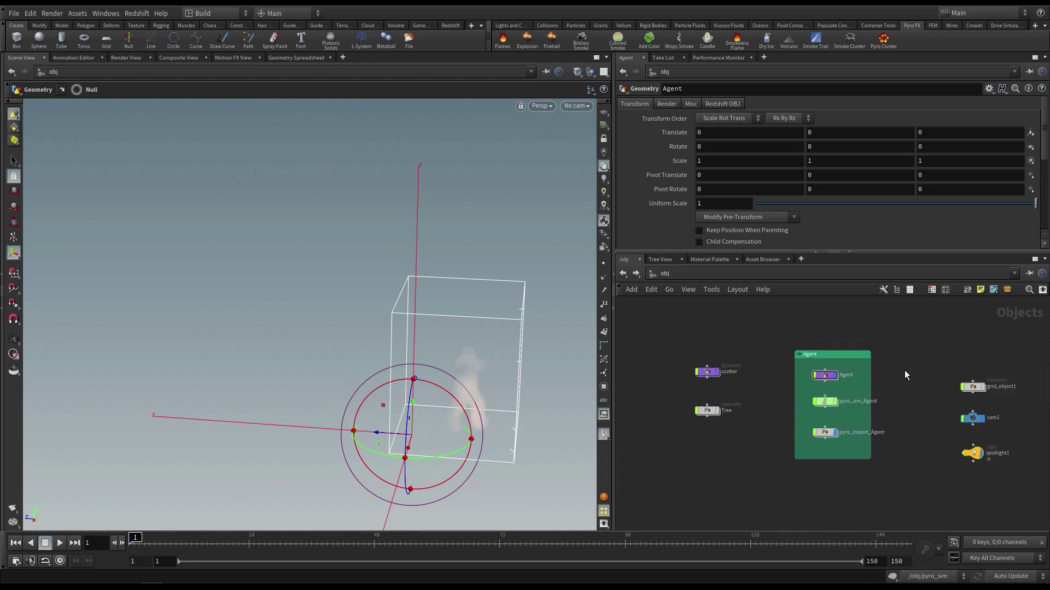
key(Escape)
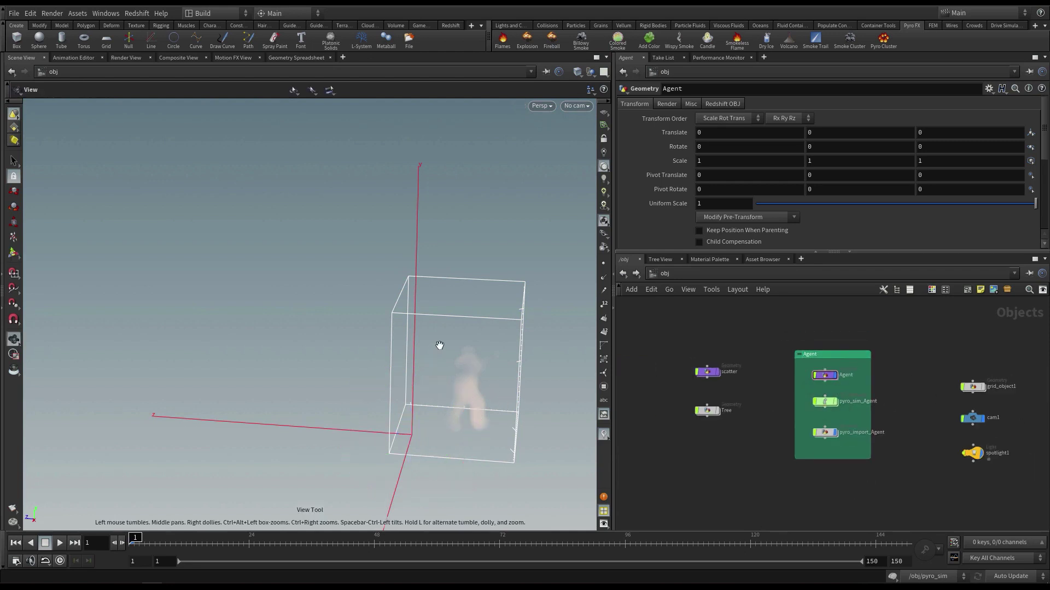
Step: Inside the Agent object, move trail1, timeshift1, paint1 and scatter1 together away from the create_fuel branch
double_click(824, 377)
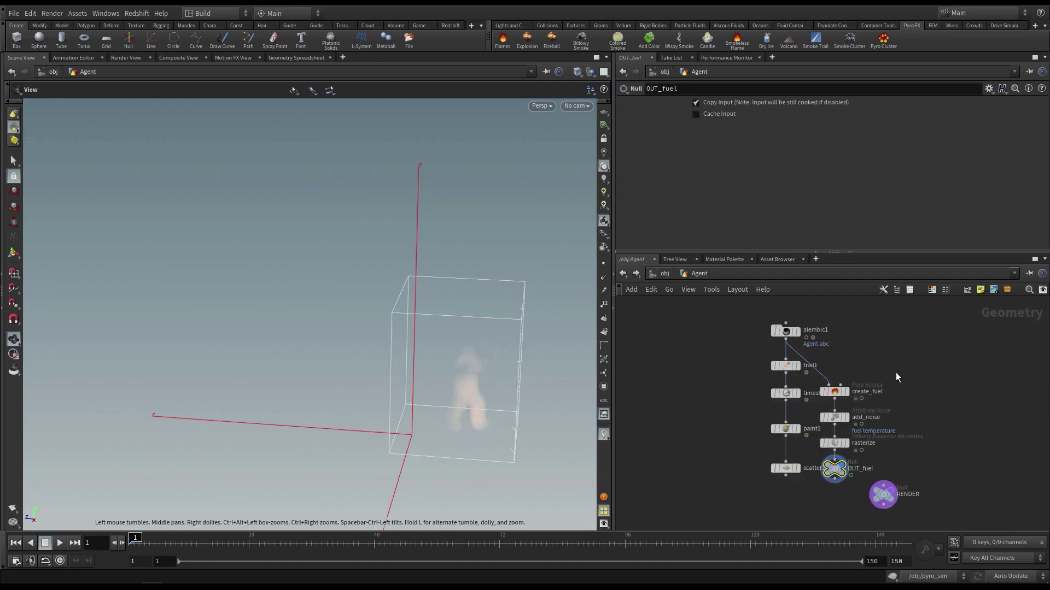
middle_drag(895, 373, 890, 372)
mouse_move(709, 360)
mouse_down()
mouse_move(802, 482)
mouse_move(679, 472)
mouse_up()
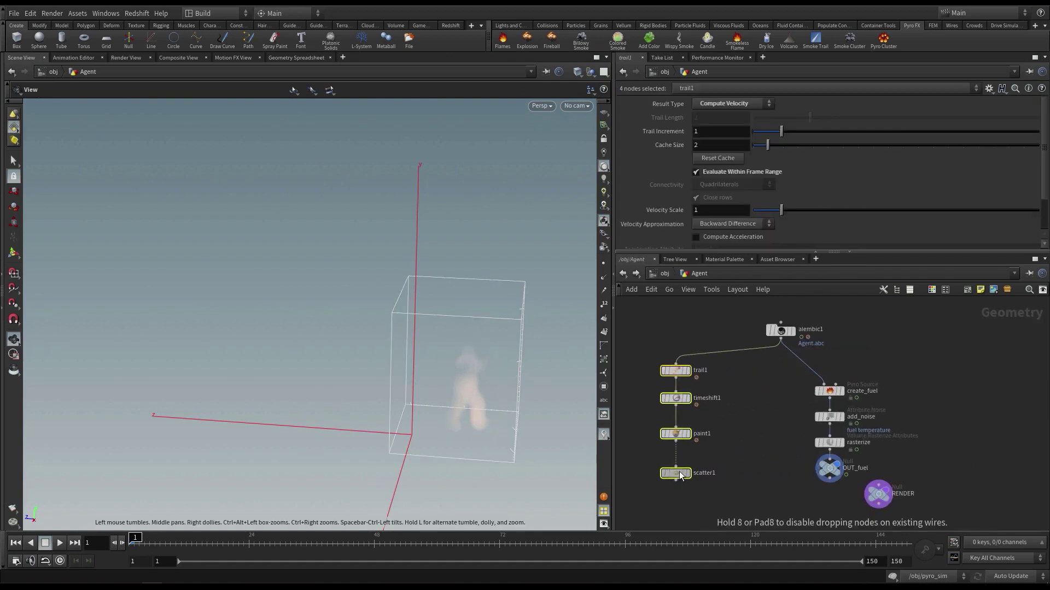
click(737, 385)
scroll(835, 403, up, 2)
middle_drag(737, 385, 802, 394)
Step: Display alembic1, trail1 and timeshift1 in turn to examine their settings, ending on the first frame
click(876, 334)
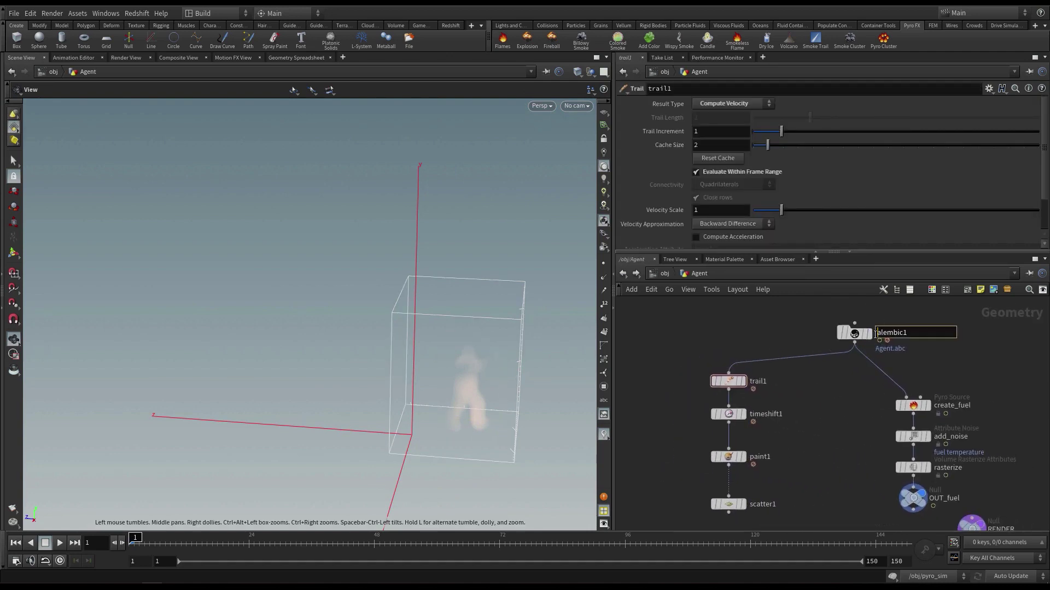
click(869, 333)
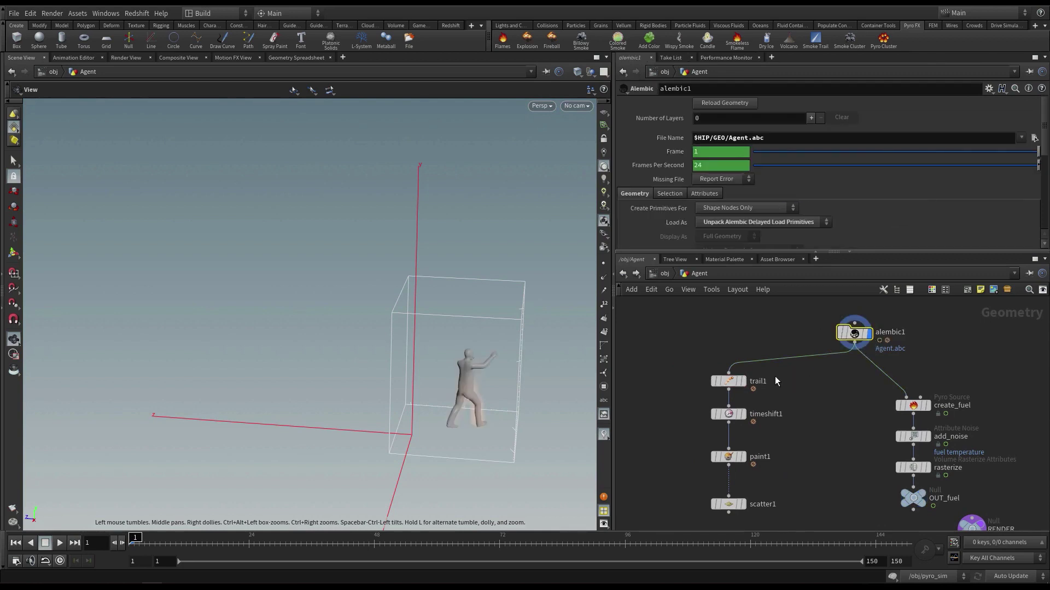
click(744, 383)
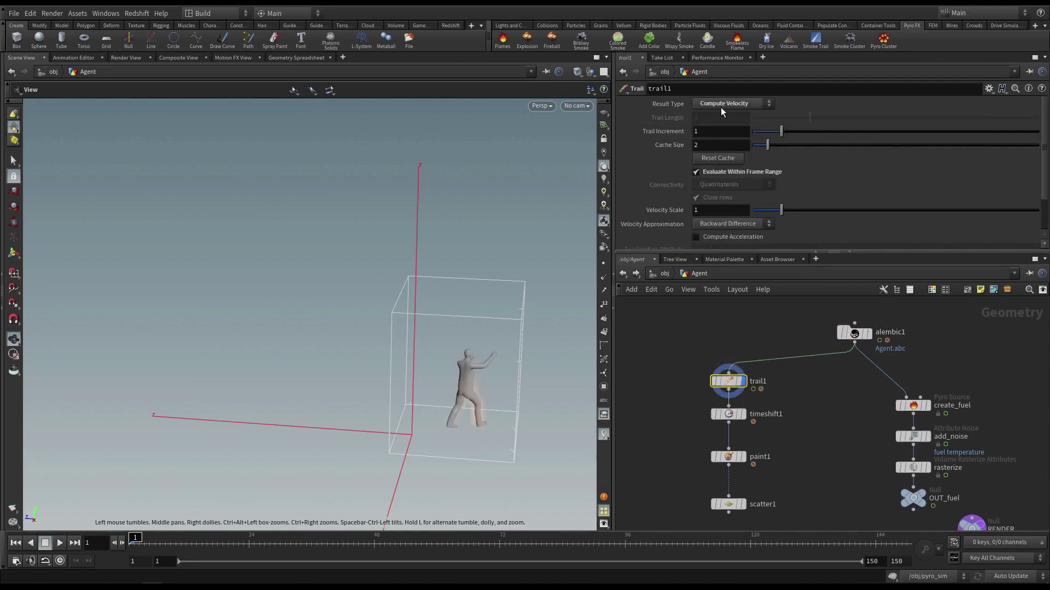
middle_drag(813, 410, 805, 386)
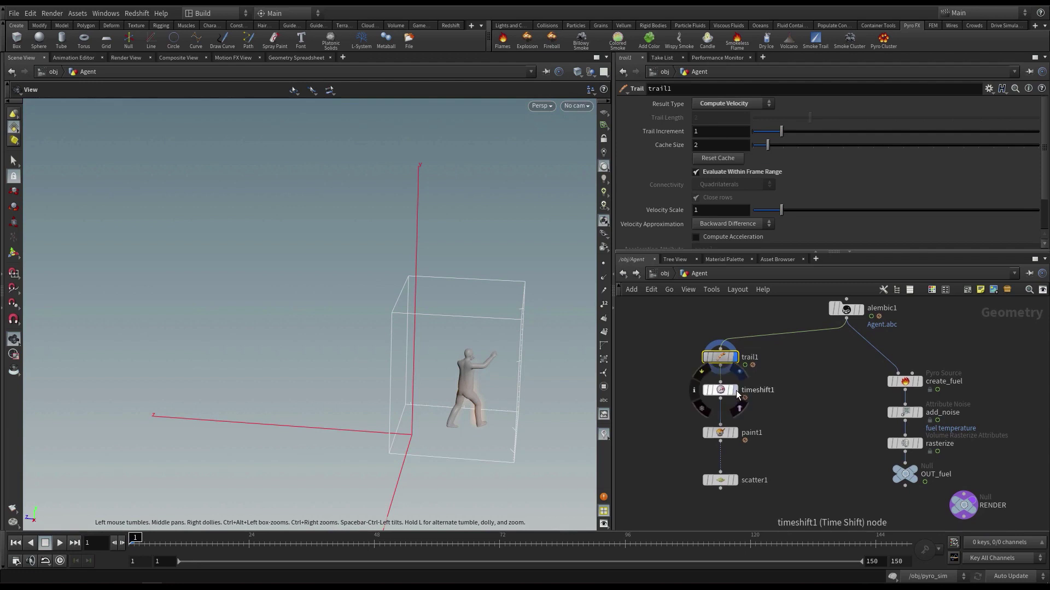
click(742, 370)
click(720, 393)
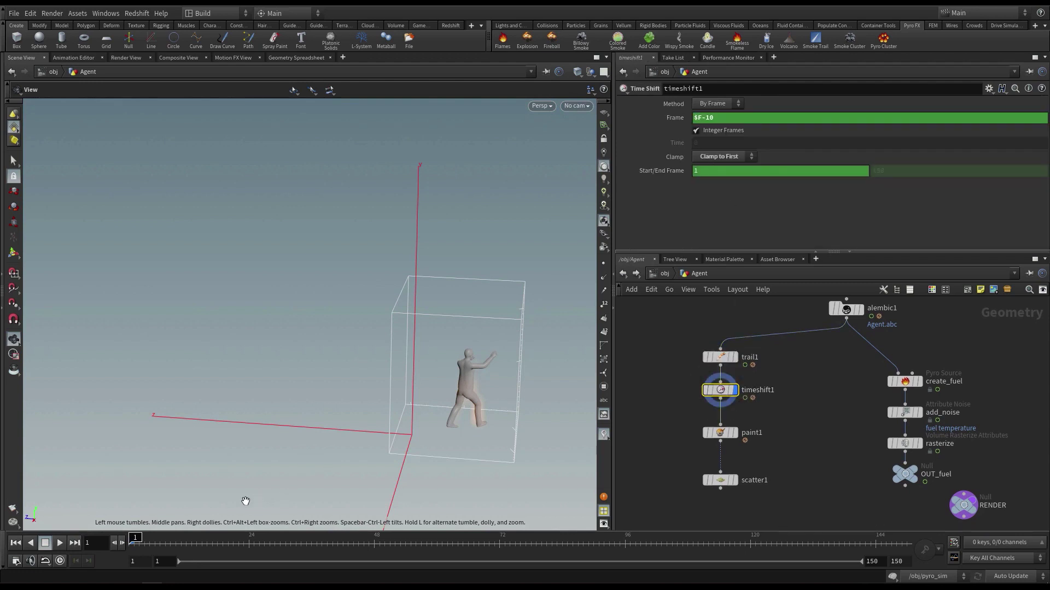
click(14, 546)
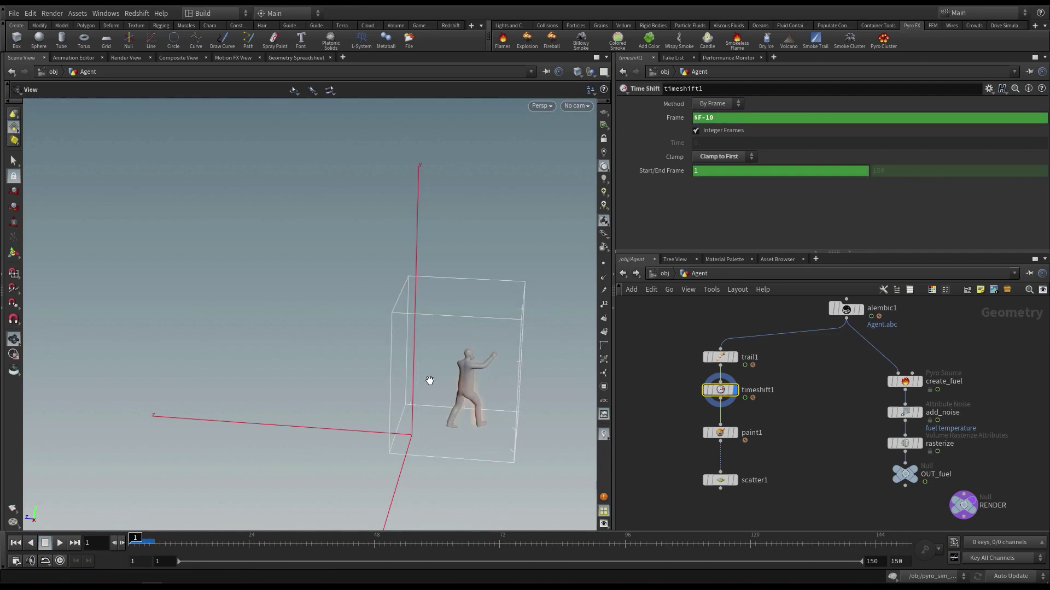
Step: Display the paint1 node and examine the colours painted on the agent up close
middle_drag(741, 462, 734, 447)
click(727, 418)
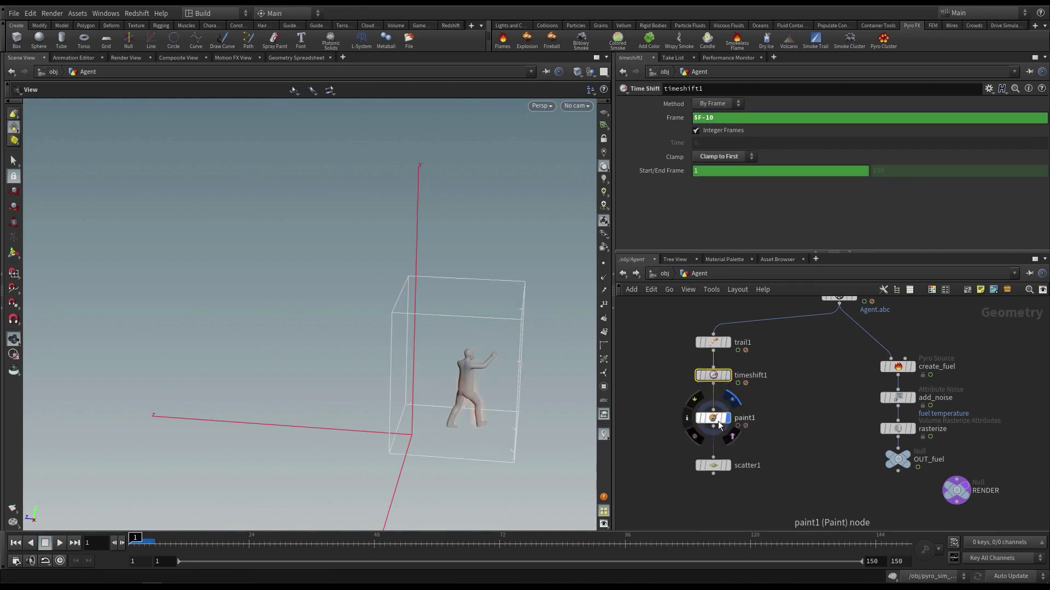
click(717, 421)
key(Return)
alt+right_drag(440, 359, 534, 340)
alt+middle_drag(534, 339, 488, 293)
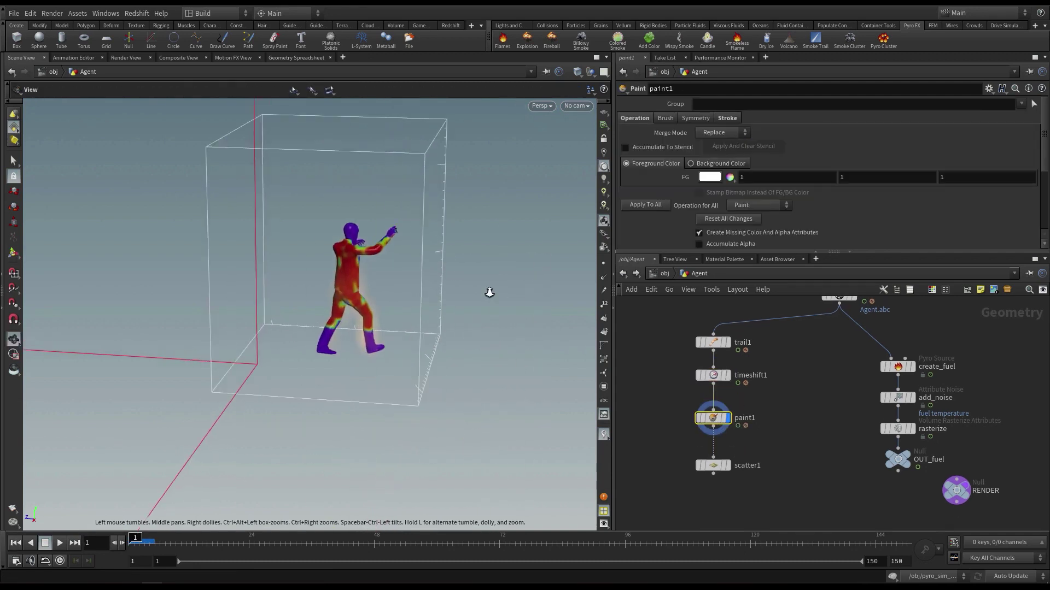
Step: Review the density attribute in paint1's Override Color, display scatter1 and check its Density Attribute
mouse_move(488, 293)
alt+mouse_down()
mouse_move(437, 275)
mouse_move(480, 273)
alt+mouse_up()
scroll(691, 214, down, 3)
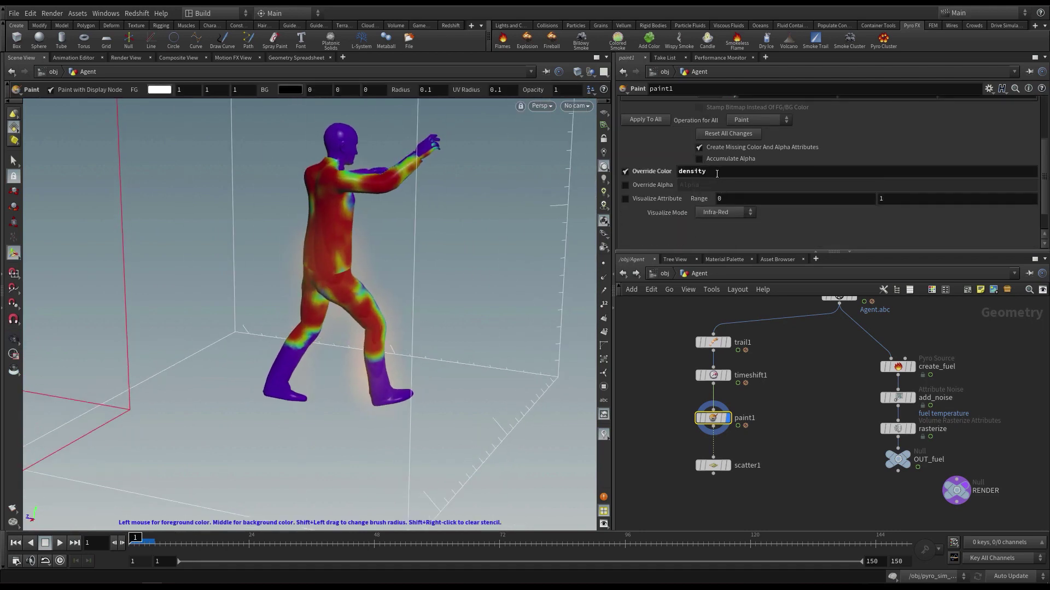
drag(717, 171, 665, 169)
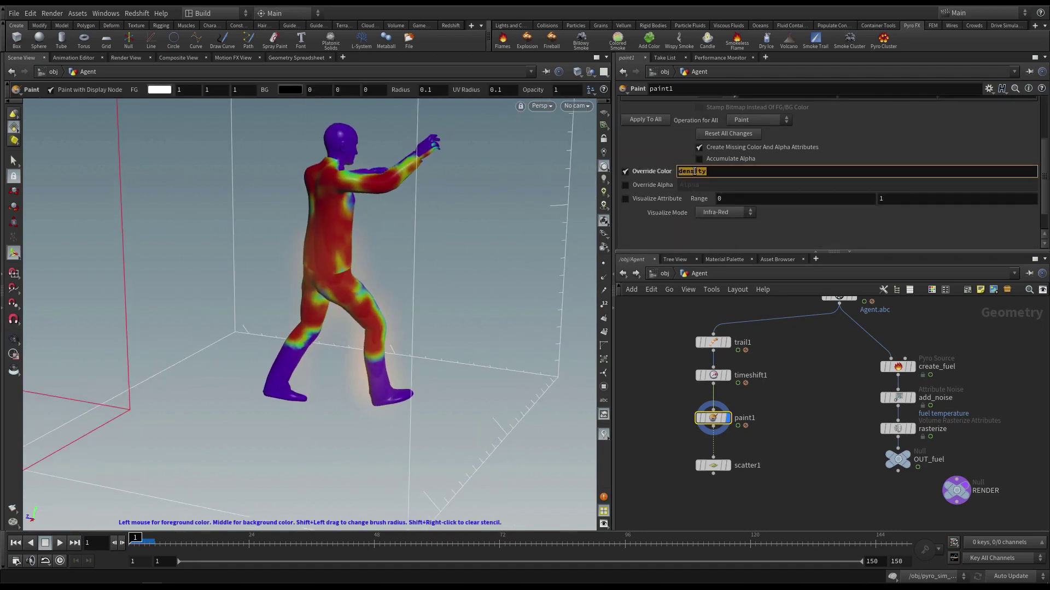
click(725, 465)
click(723, 463)
drag(722, 161, 698, 166)
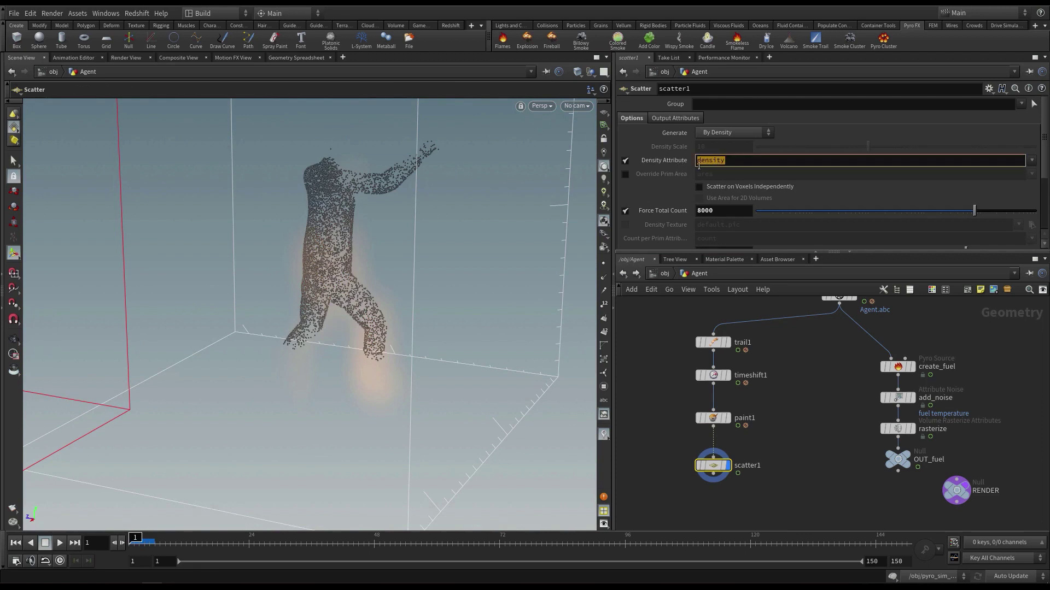
click(381, 264)
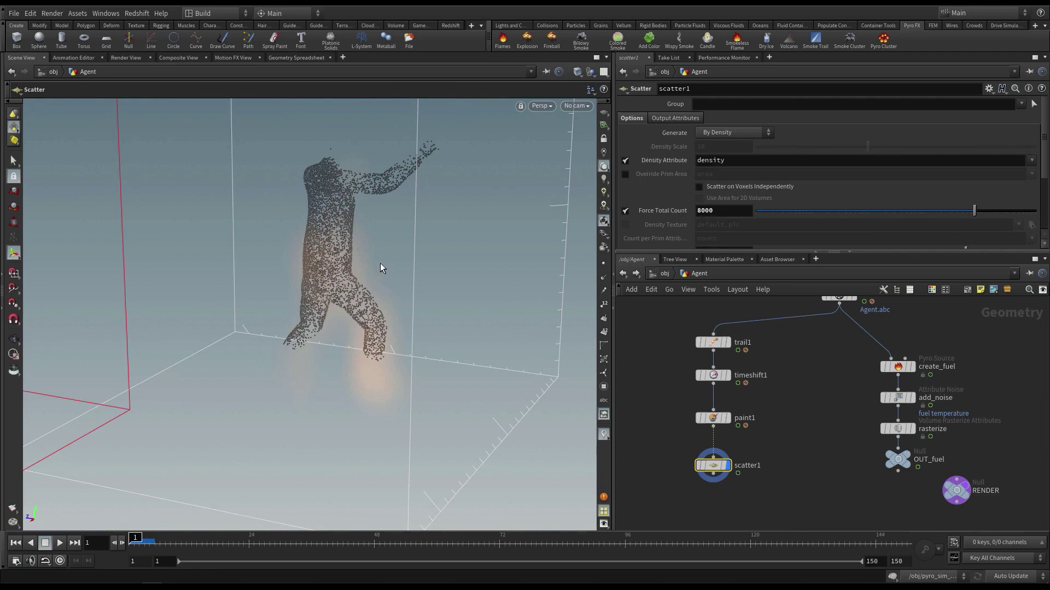
Step: Move create_fuel, add_noise, rasterize, OUT_fuel and RENDER together away from alembic1 to make room in the network
key(Escape)
drag(346, 241, 366, 282)
scroll(806, 372, down, 3)
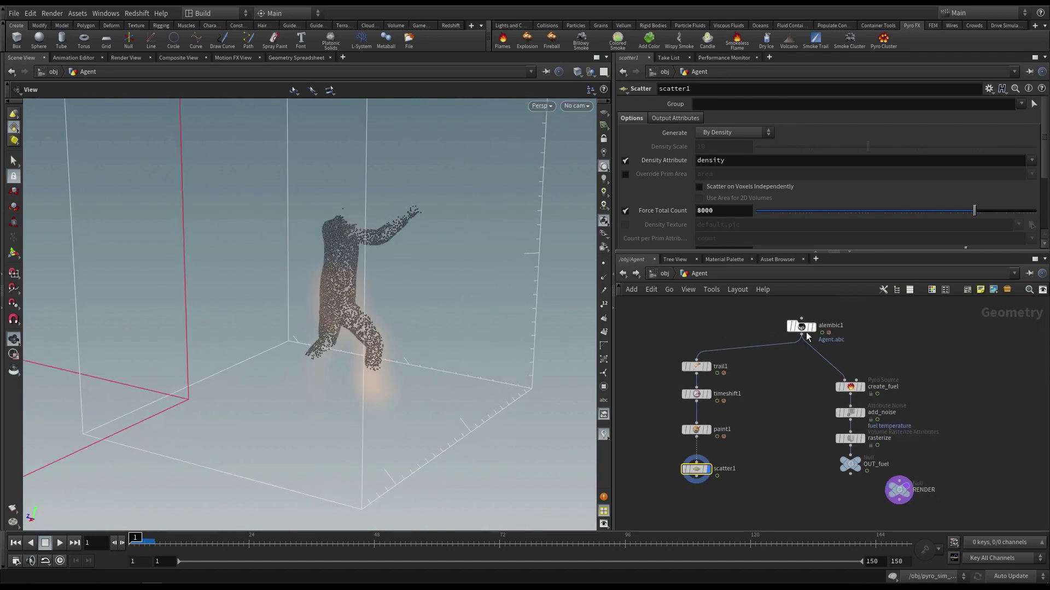
drag(806, 332, 782, 315)
scroll(940, 382, down, 2)
drag(973, 363, 806, 487)
drag(844, 393, 848, 433)
click(869, 362)
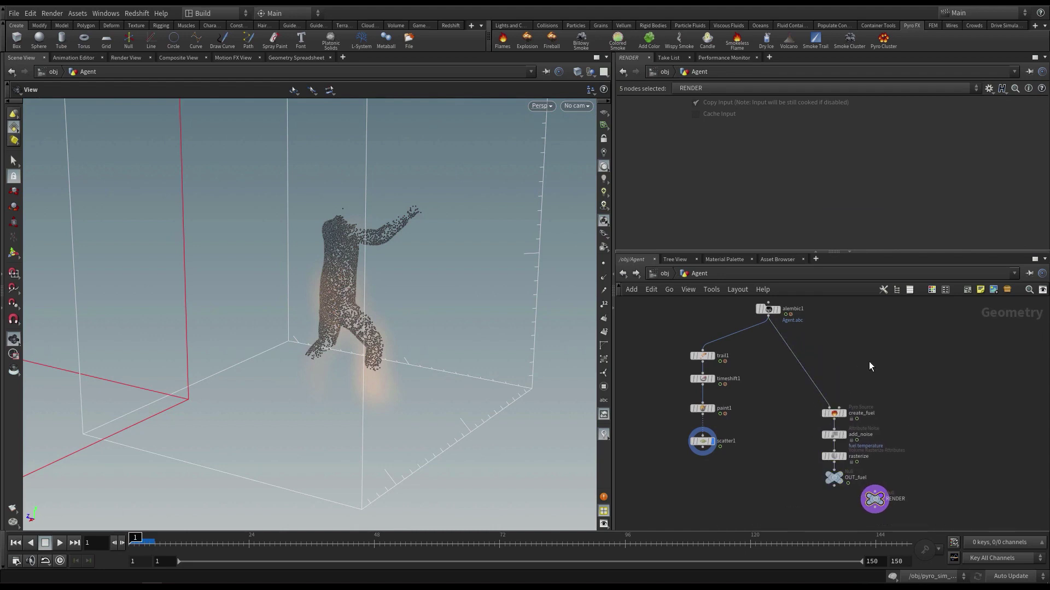
Step: Connect scatter1's output to create_fuel's first input and display create_fuel
click(703, 452)
click(834, 407)
click(836, 414)
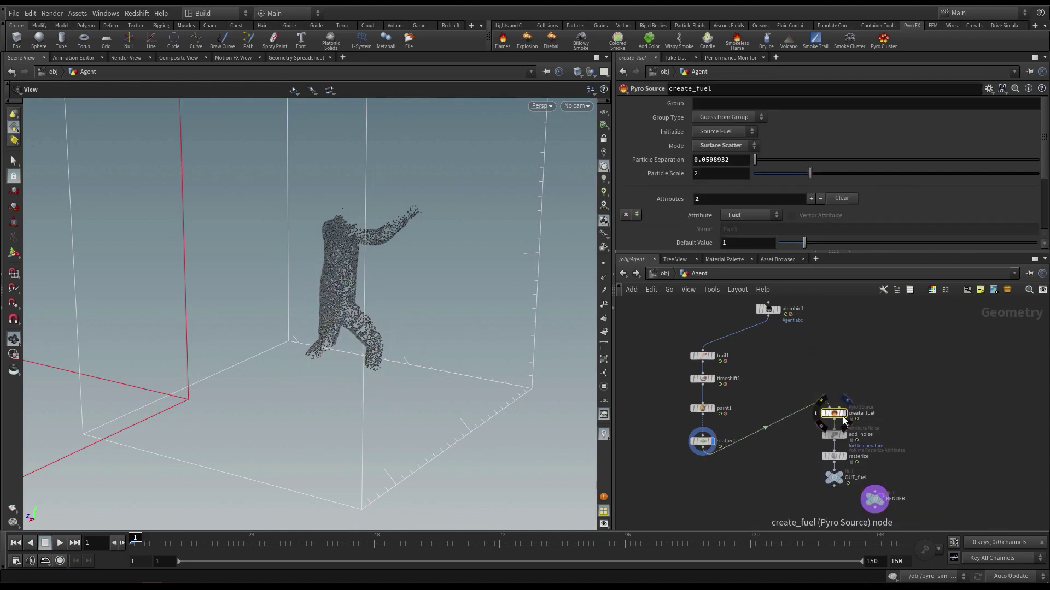
click(846, 413)
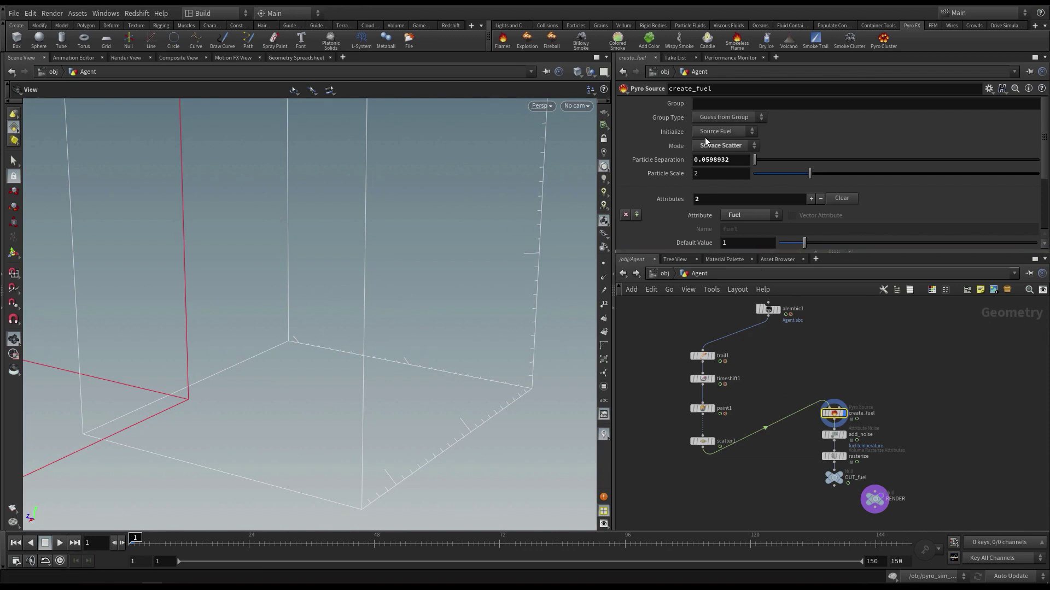
Step: Set create_fuel's Mode to Keep Input and its Particle Separation to 0.05, and check the resulting points
click(724, 145)
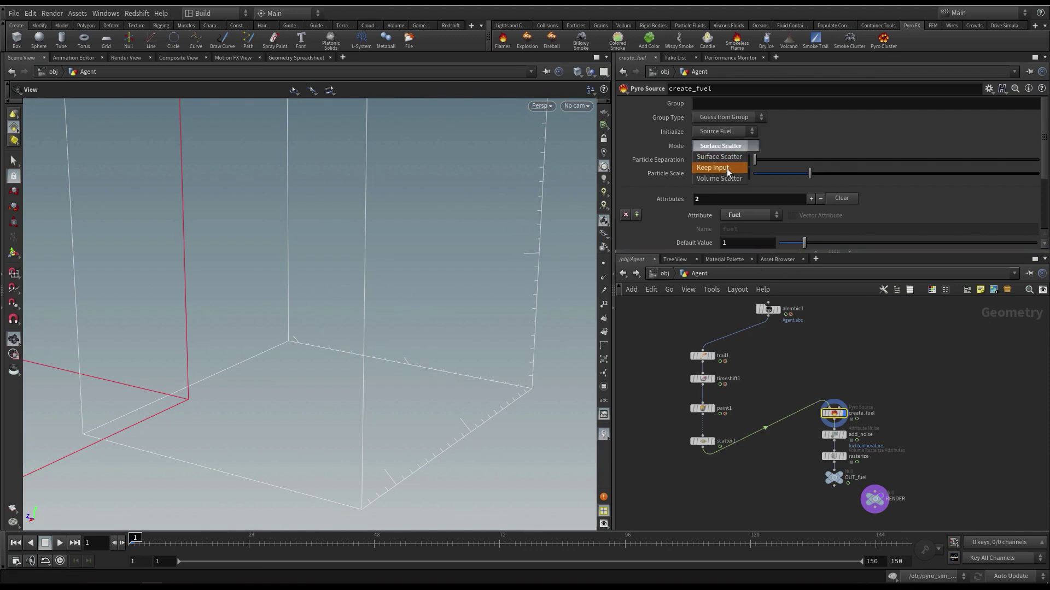
click(727, 169)
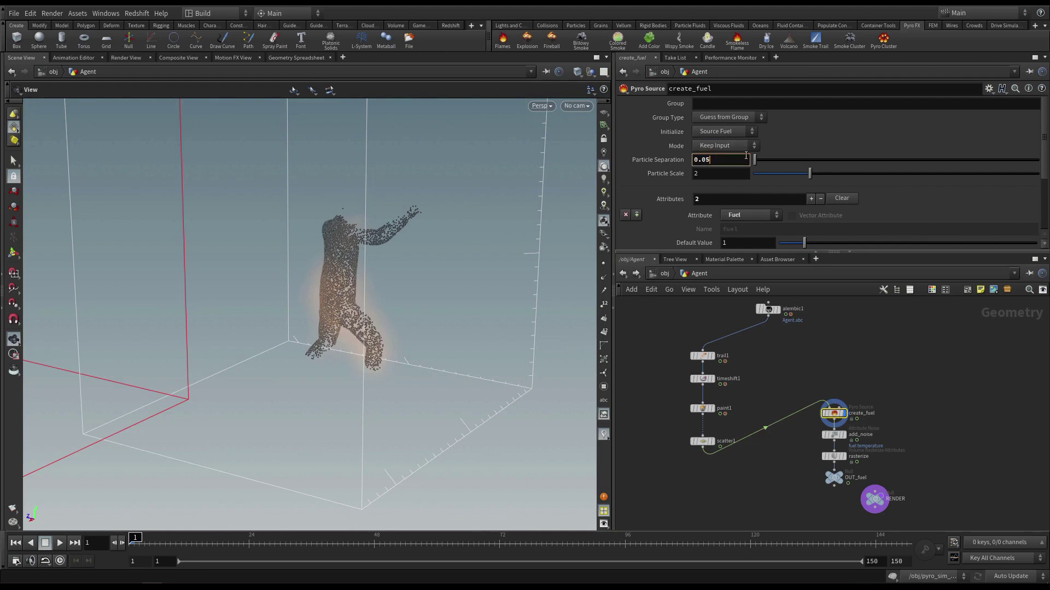
key(Return)
drag(330, 299, 412, 280)
scroll(701, 218, down, 2)
scroll(701, 217, down, 1)
scroll(854, 401, up, 3)
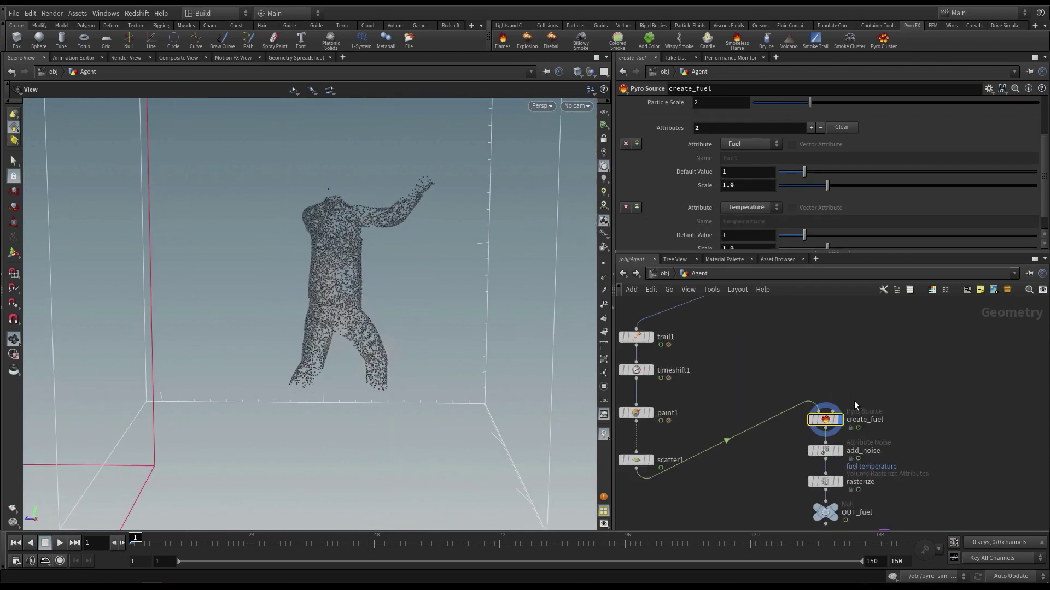
Step: In add_noise, set the noise Minimum to -2.5, Pulse Duration to .15 and Element Size to 0.15
click(815, 401)
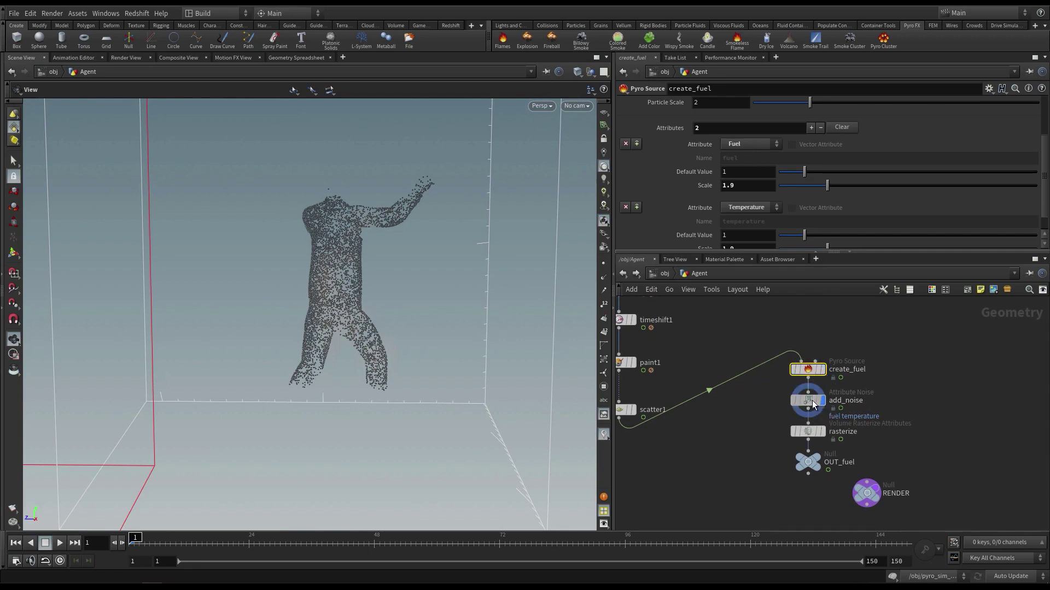
drag(731, 252, 730, 346)
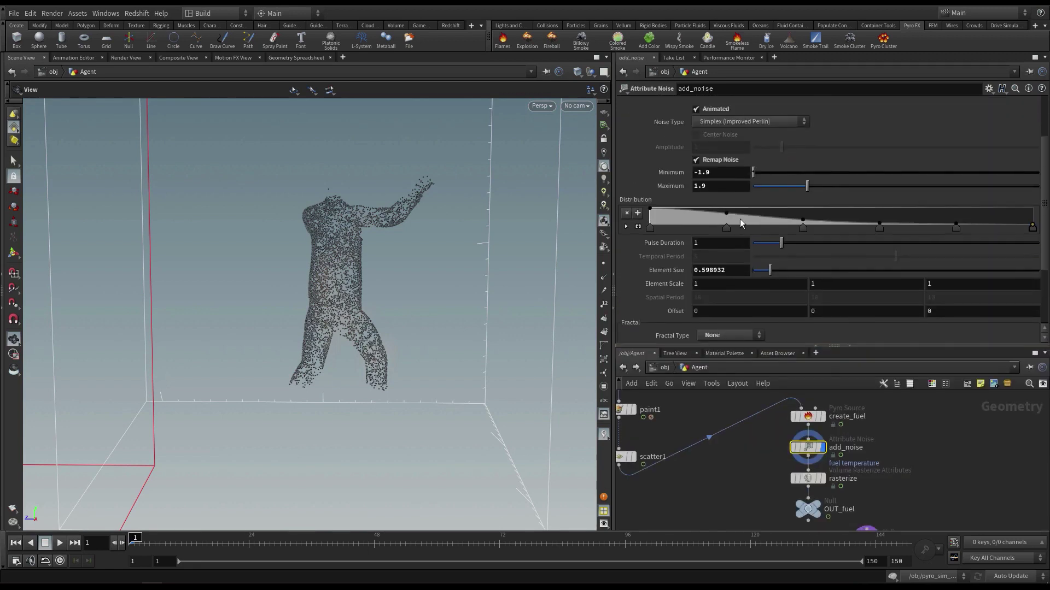
drag(699, 172, 731, 172)
double_click(721, 246)
text(.15)
key(Return)
click(746, 271)
text(0.15)
key(Return)
middle_drag(844, 513, 841, 484)
Step: Display rasterize, play a few frames of the fuel volume and return to the first frame
click(818, 449)
click(803, 449)
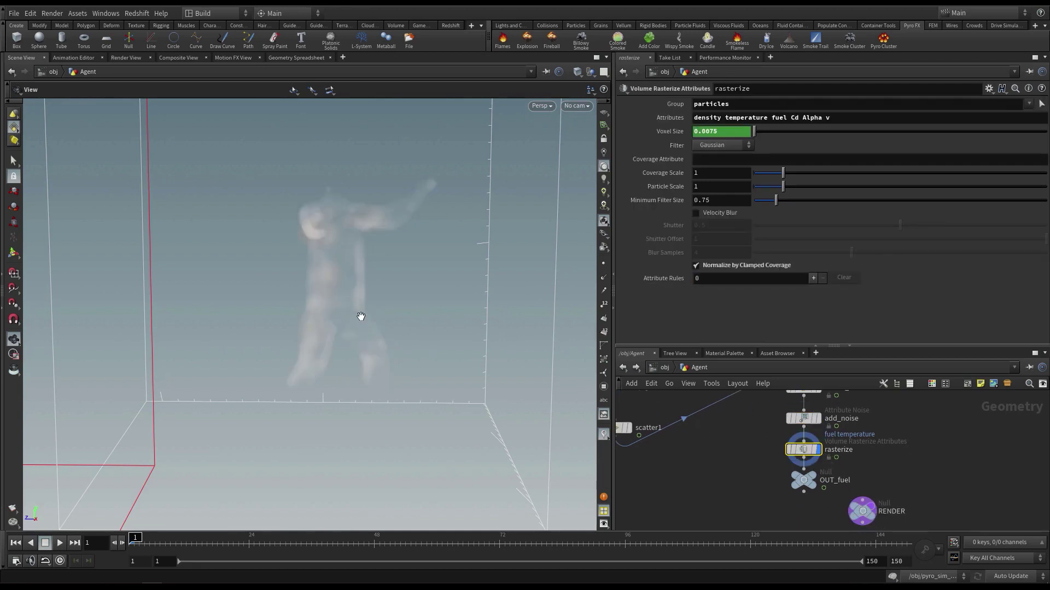
drag(413, 281, 368, 285)
key(Up)
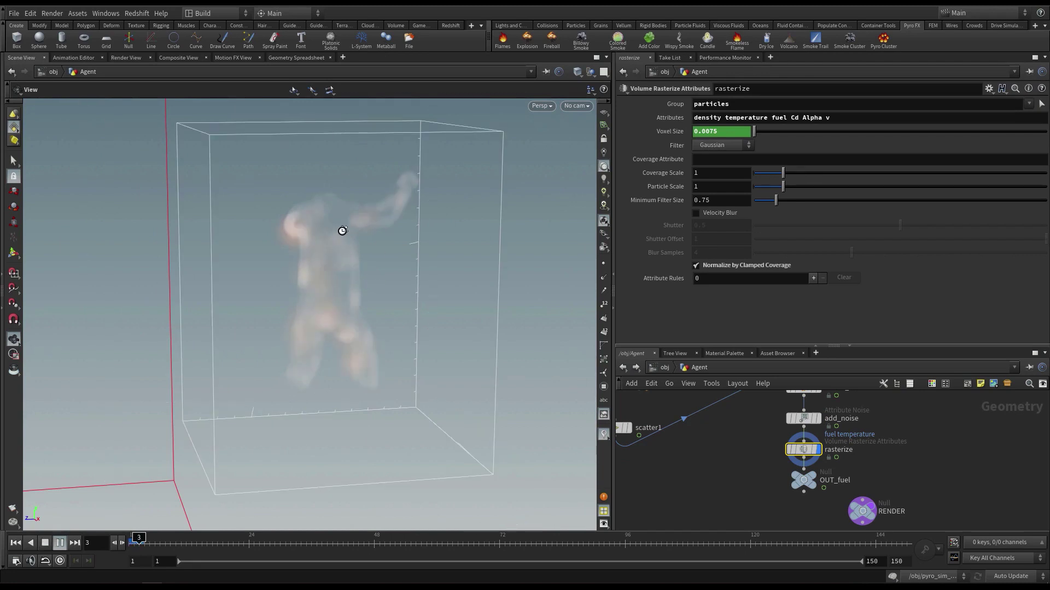
click(15, 543)
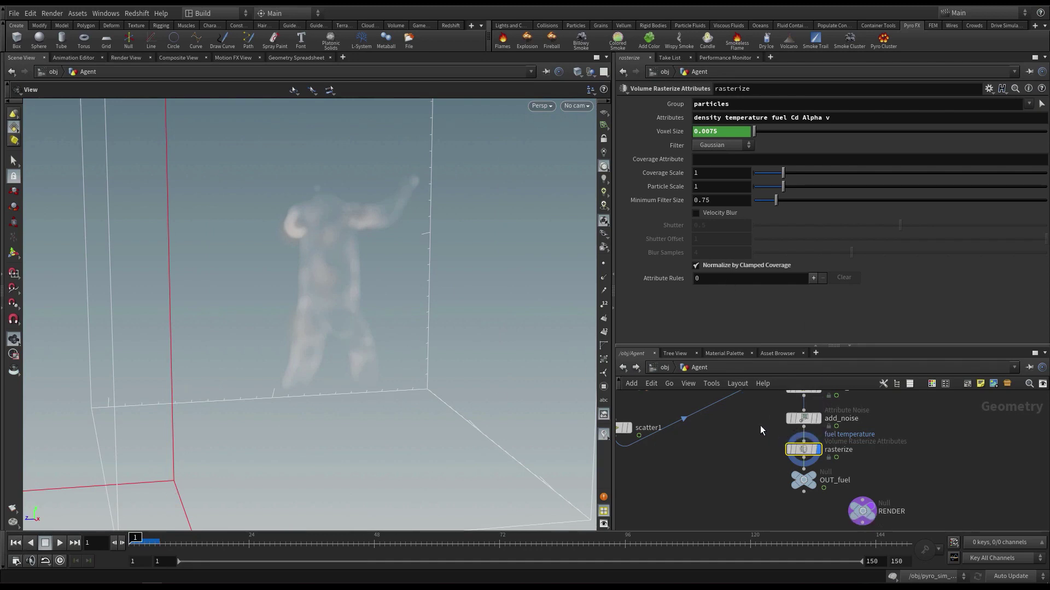
Step: Review the add_noise settings and examine the rasterized fuel volume from the side
click(803, 419)
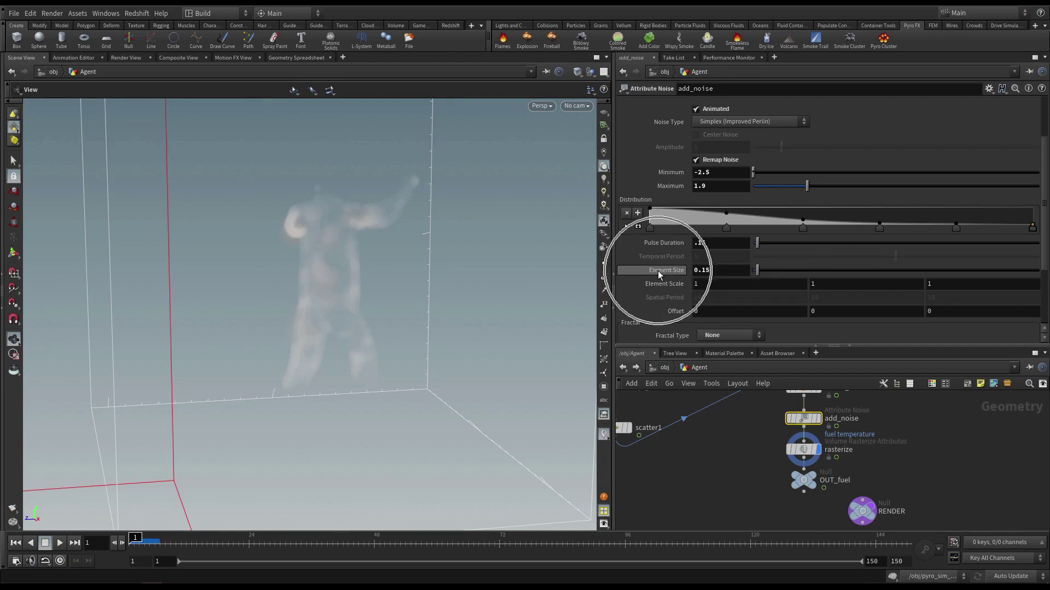
drag(395, 296, 377, 239)
drag(443, 229, 416, 244)
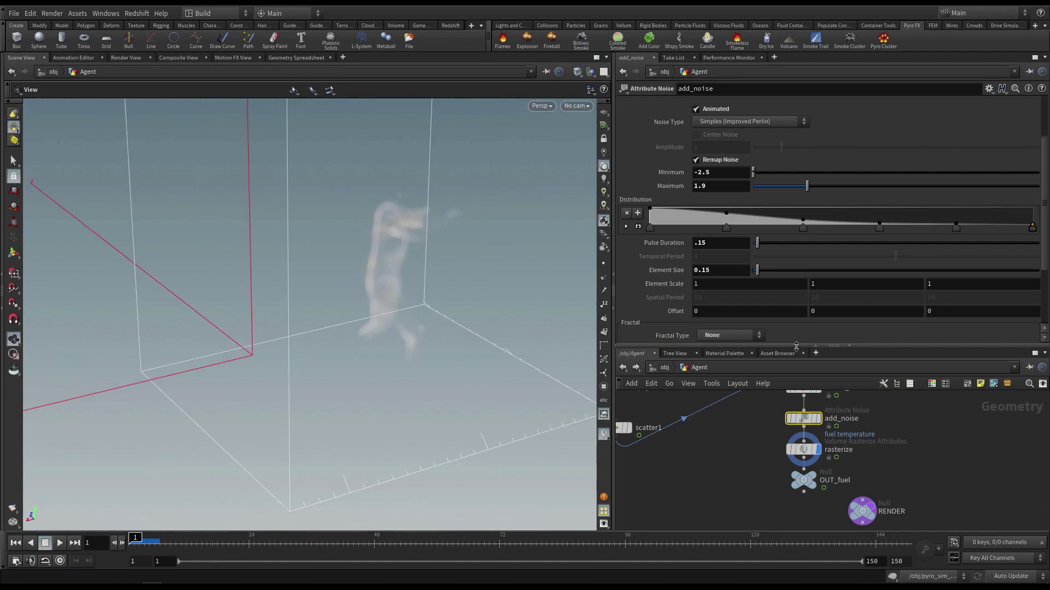
drag(716, 330, 716, 274)
scroll(880, 442, down, 3)
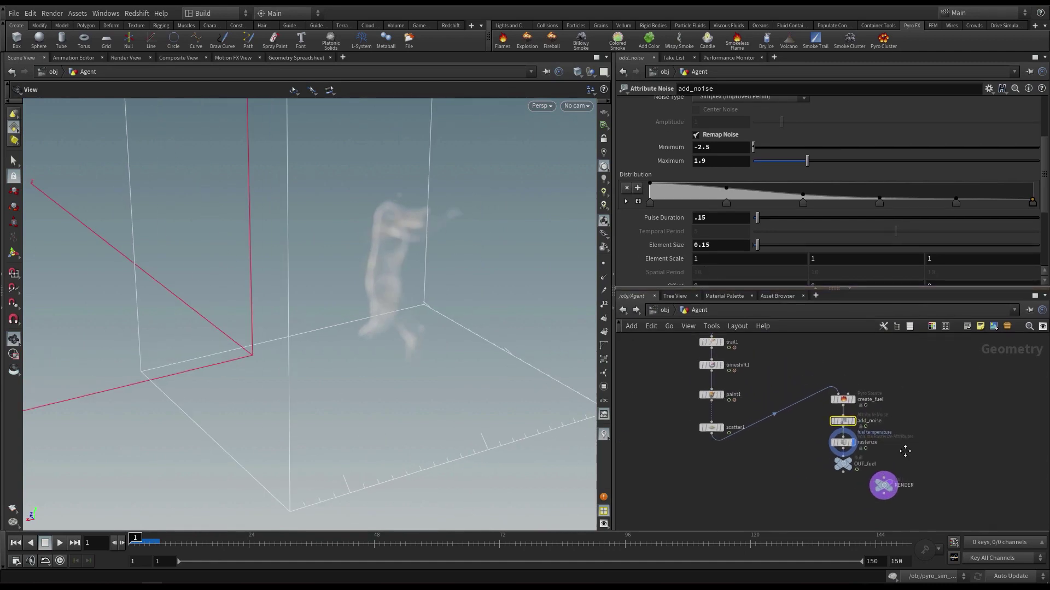
drag(403, 264, 569, 363)
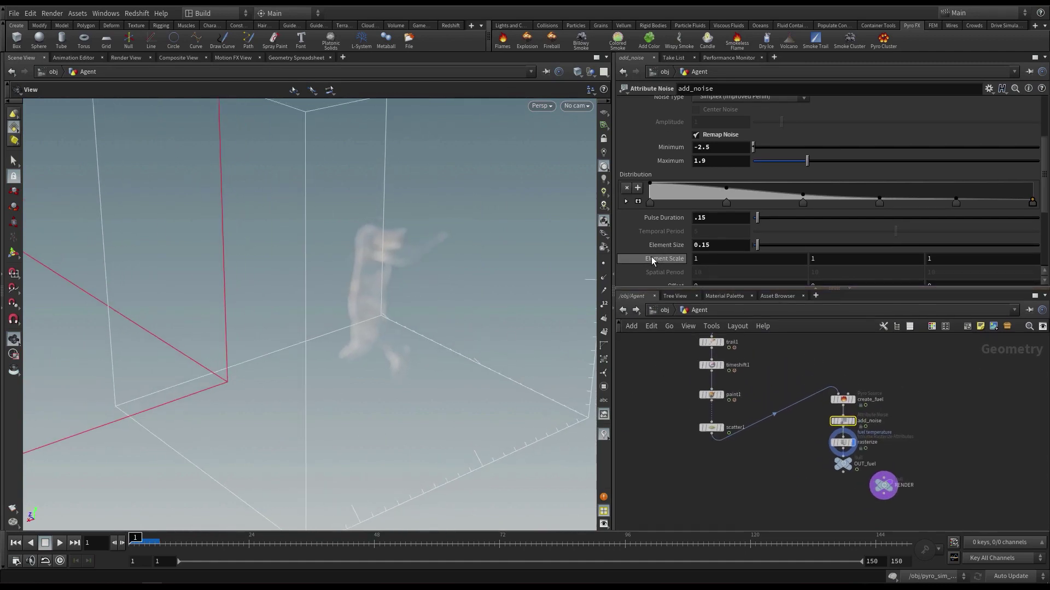
drag(478, 252, 488, 251)
Step: Move the RENDER null above the create_fuel branch, away from OUT_fuel
middle_drag(685, 361, 678, 379)
click(704, 361)
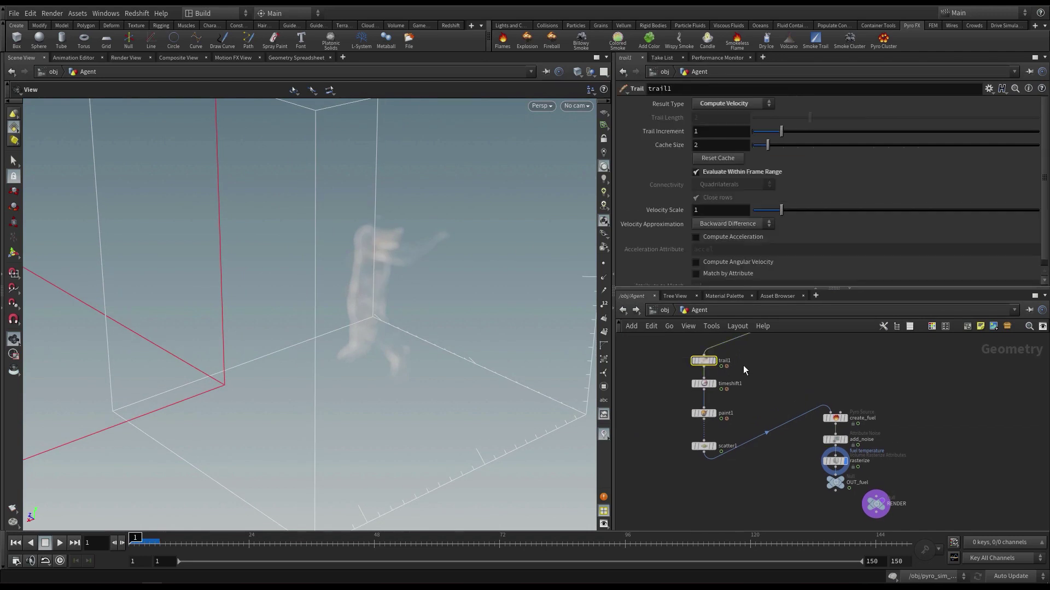
middle_drag(891, 453, 848, 439)
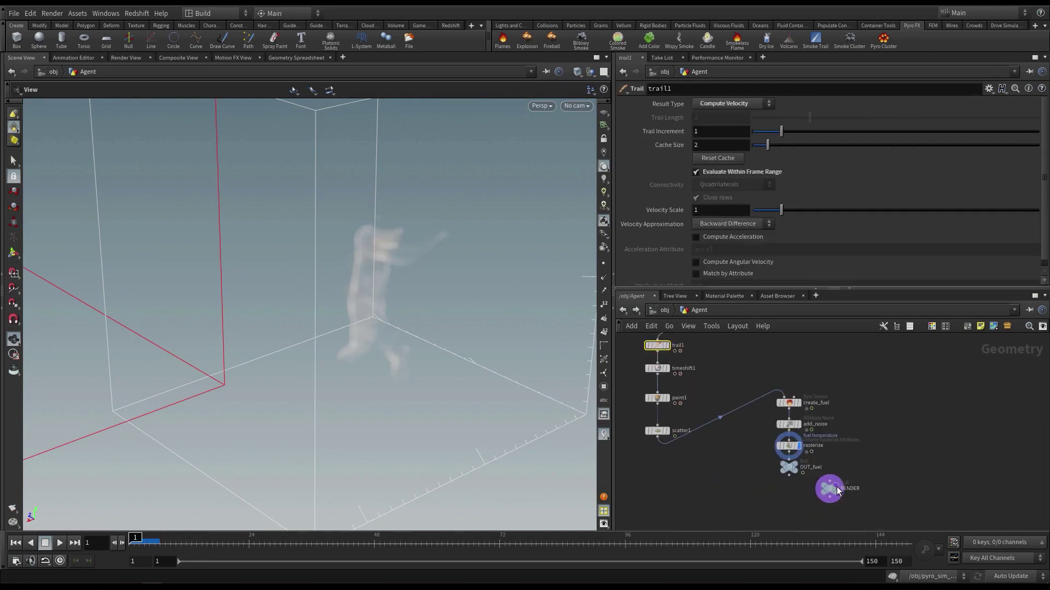
drag(832, 490, 847, 382)
middle_drag(797, 392, 812, 445)
scroll(761, 414, up, 2)
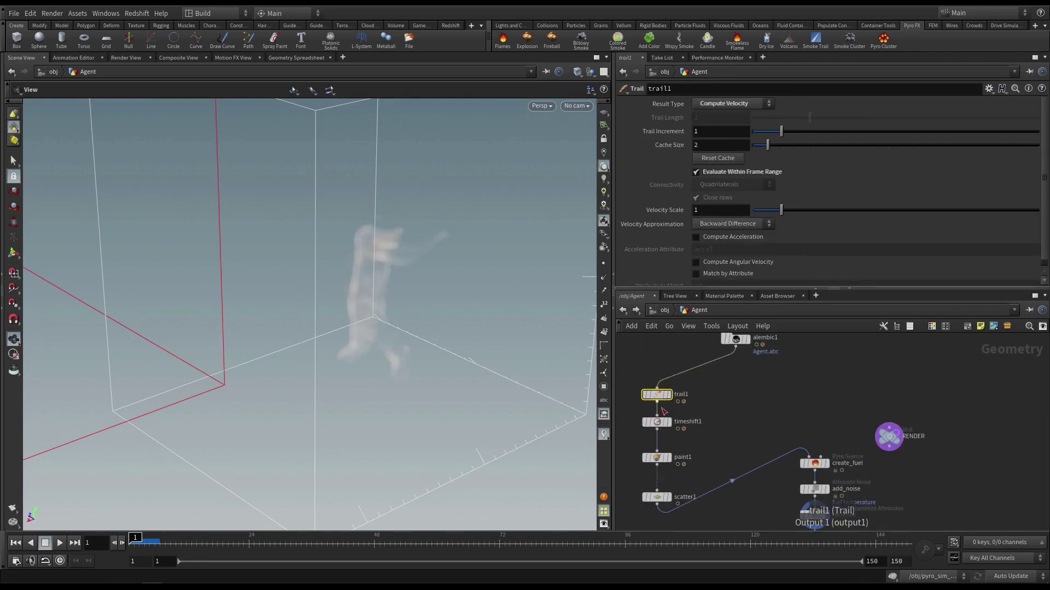
Step: Connect timeshift1's output to the RENDER null, display RENDER and preview several frames before returning to the first
click(656, 430)
click(889, 424)
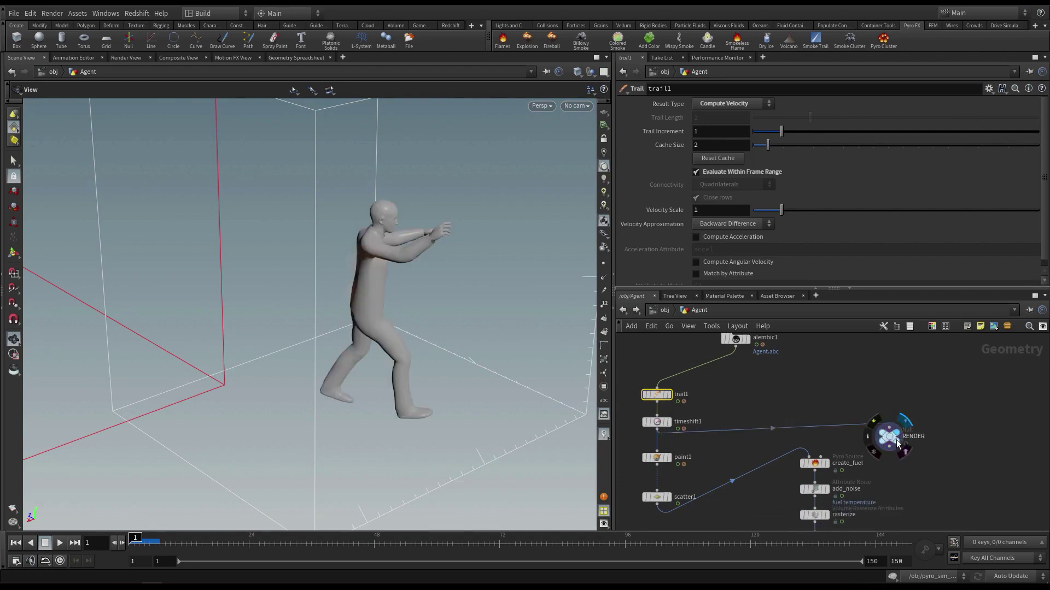
mouse_move(891, 444)
mouse_down()
mouse_move(891, 420)
mouse_move(894, 438)
mouse_up()
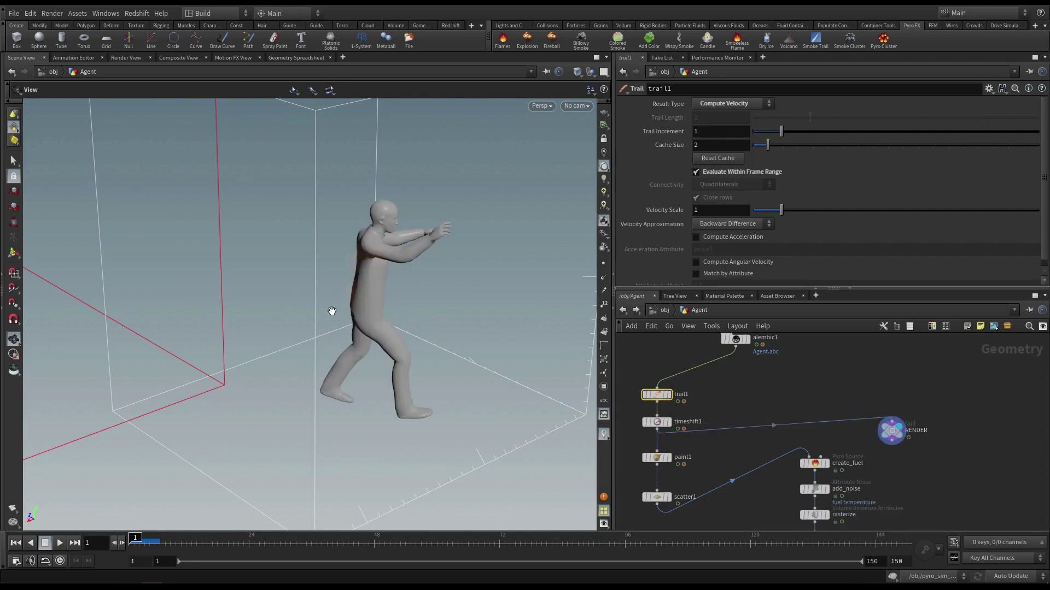
drag(366, 291, 331, 253)
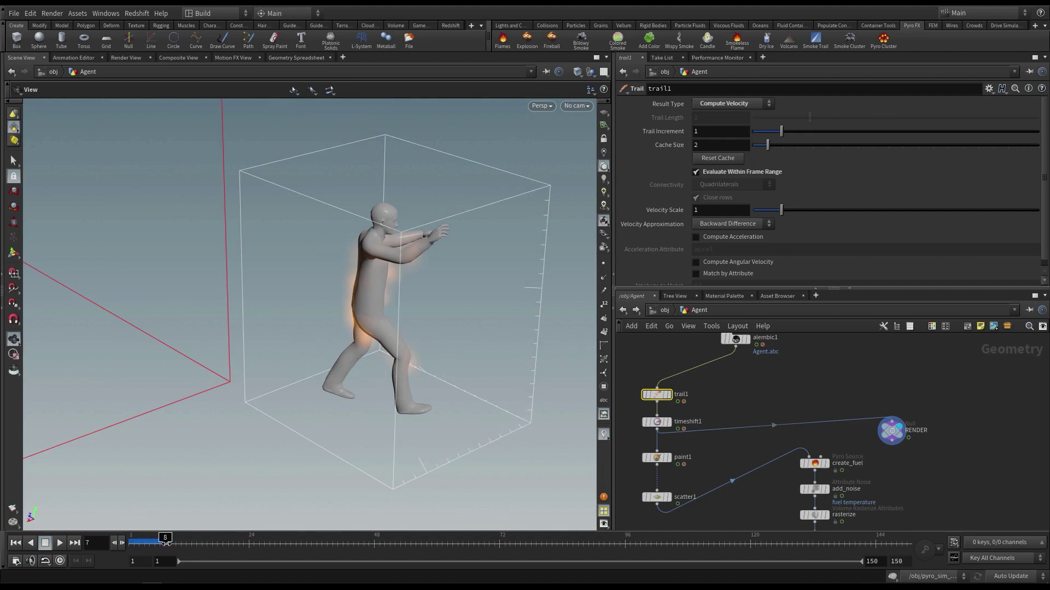
drag(405, 280, 710, 293)
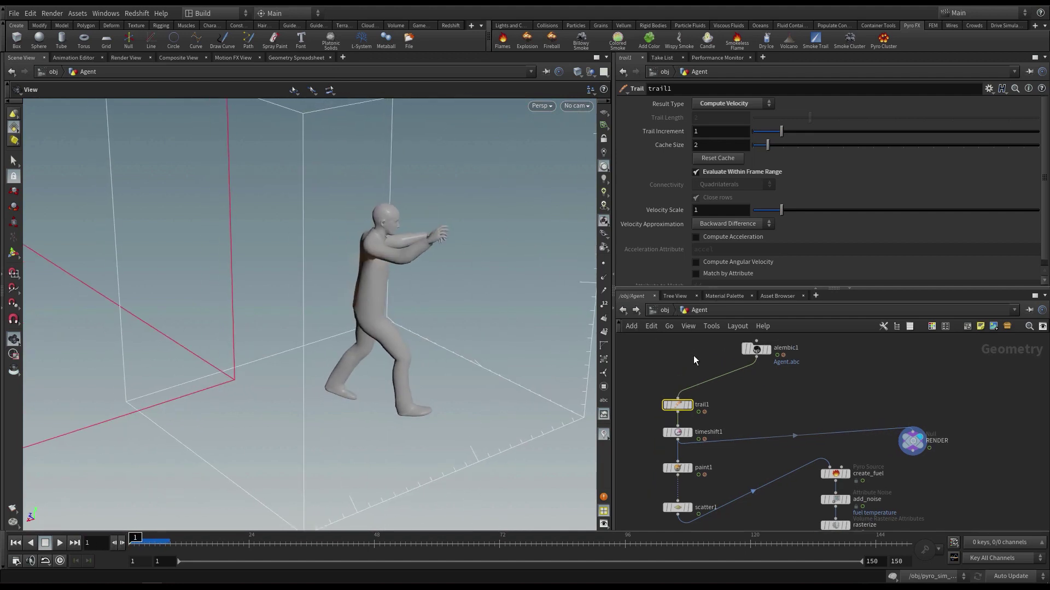
Step: In the pyro_sim_Agent network, load the saved myFlamesPyro preset onto pyrosolver1
key(u)
double_click(826, 422)
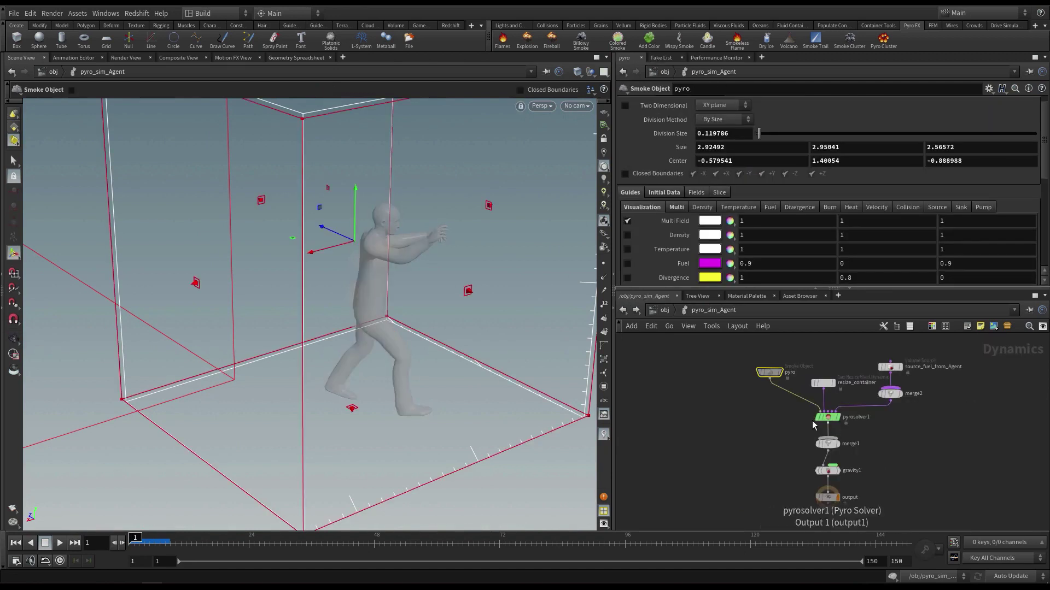
alt+right_drag(457, 274, 292, 294)
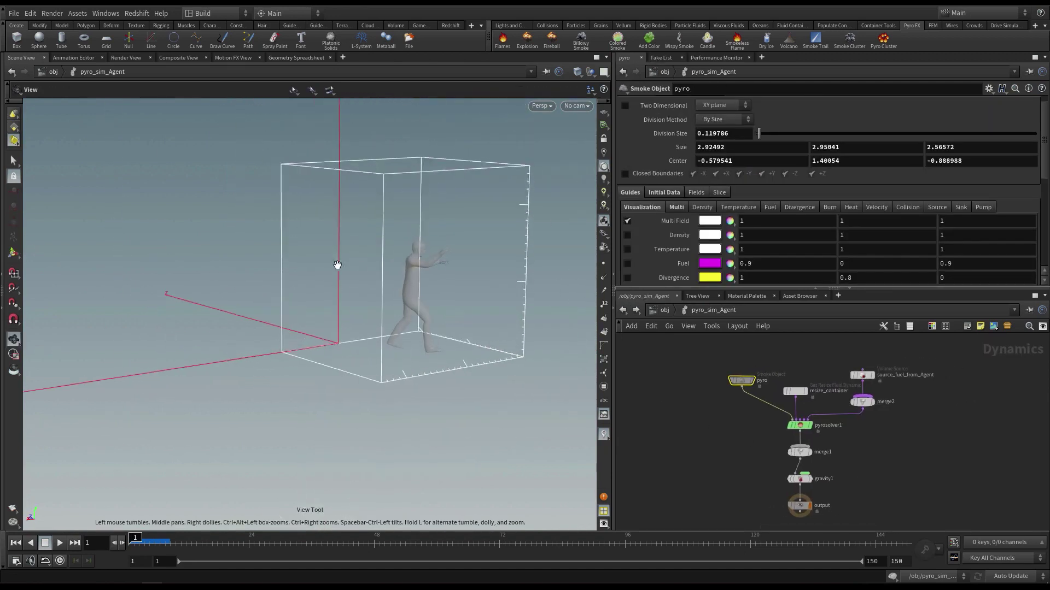
alt+drag(337, 264, 448, 378)
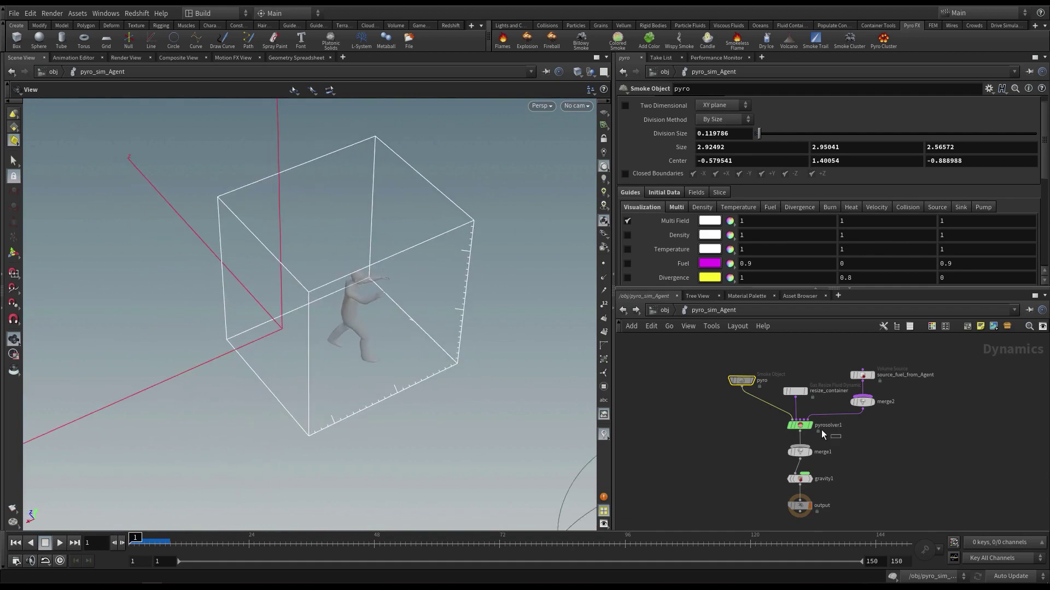
drag(821, 434, 761, 424)
scroll(785, 451, up, 5)
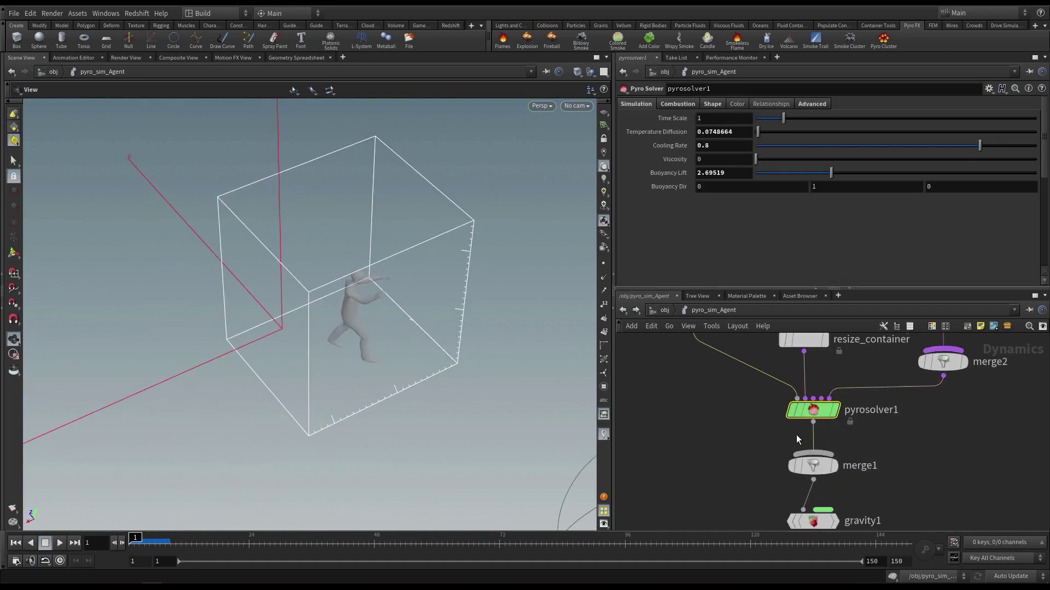
click(990, 90)
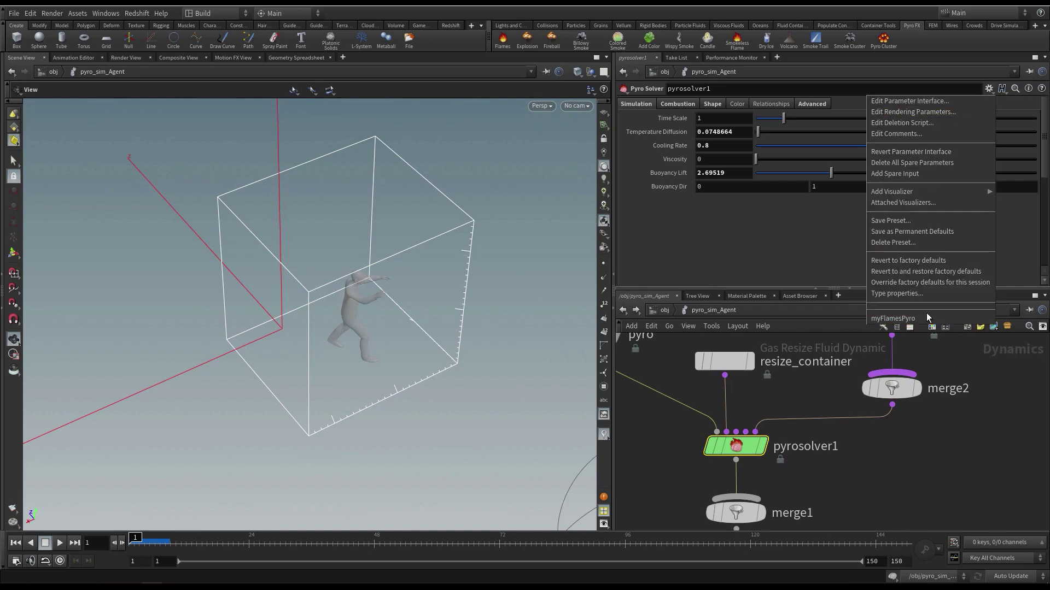
click(929, 318)
click(990, 90)
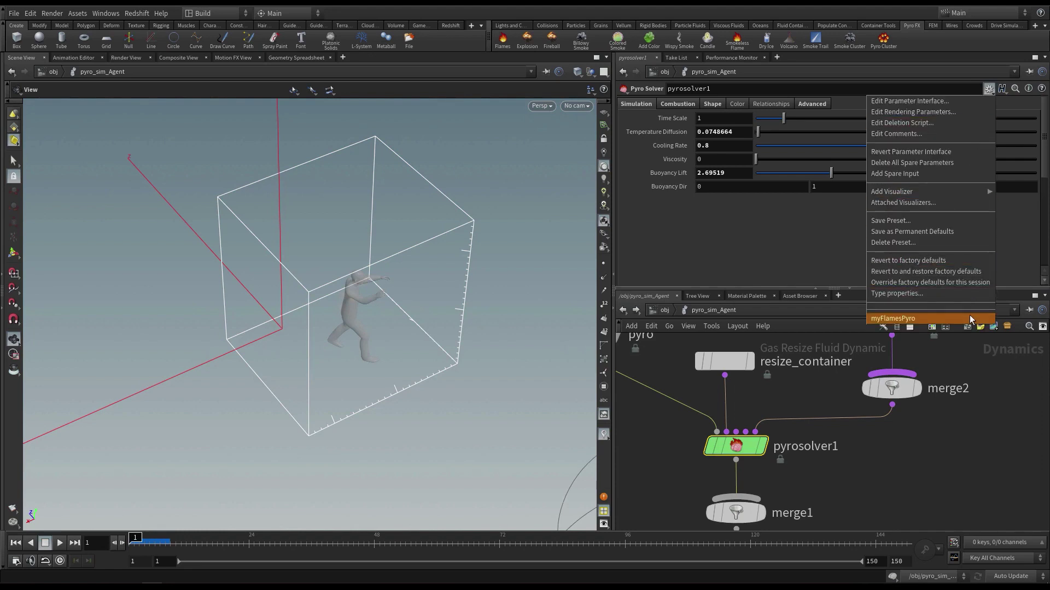
click(918, 312)
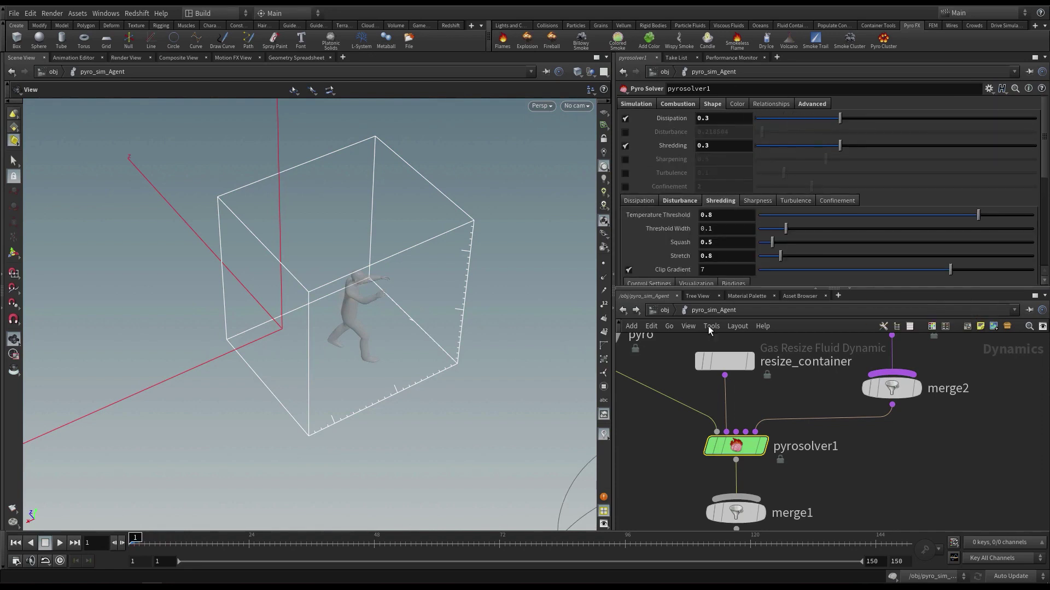
Step: Move the pyro Smoke Object node farther away from resize_container
scroll(796, 397, down, 3)
middle_drag(796, 398, 924, 466)
drag(789, 432, 706, 444)
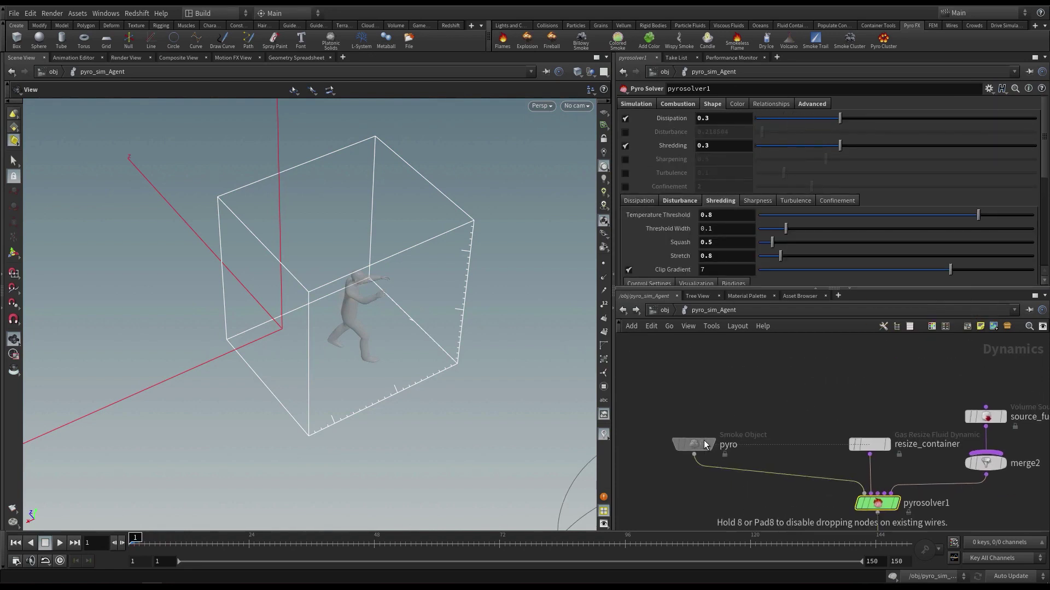
Step: Spread out the network by moving resize_container away from pyrosolver1 and shifting the fuel source and merge2 farther out
drag(871, 445, 752, 406)
middle_drag(939, 381, 860, 370)
drag(851, 363, 953, 458)
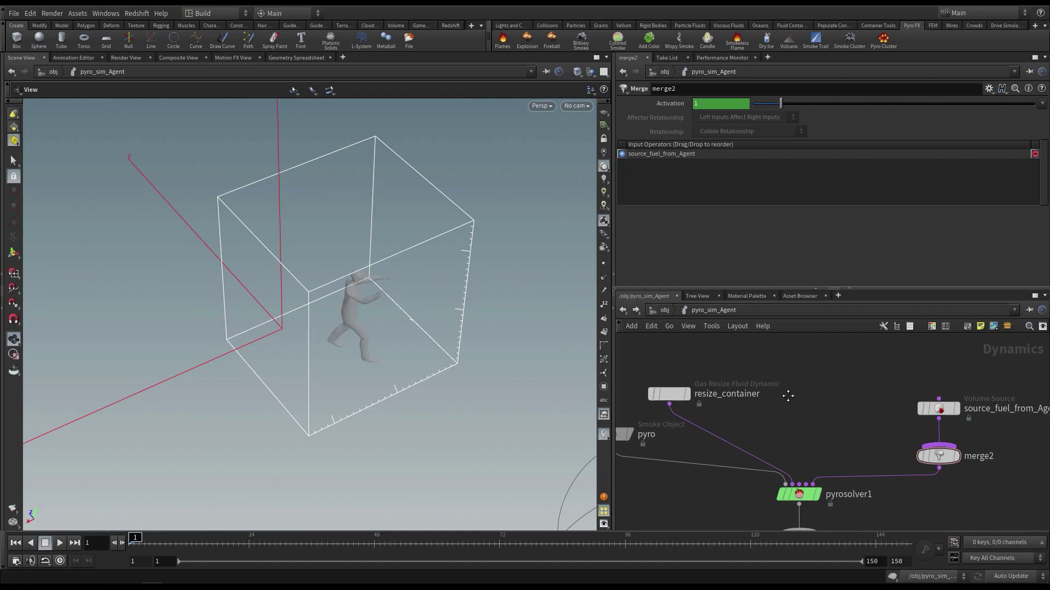
Step: Add a Merge node above pyrosolver1 and wire its output into the solver's third input
middle_drag(780, 404, 775, 385)
key(Tab)
text(merge)
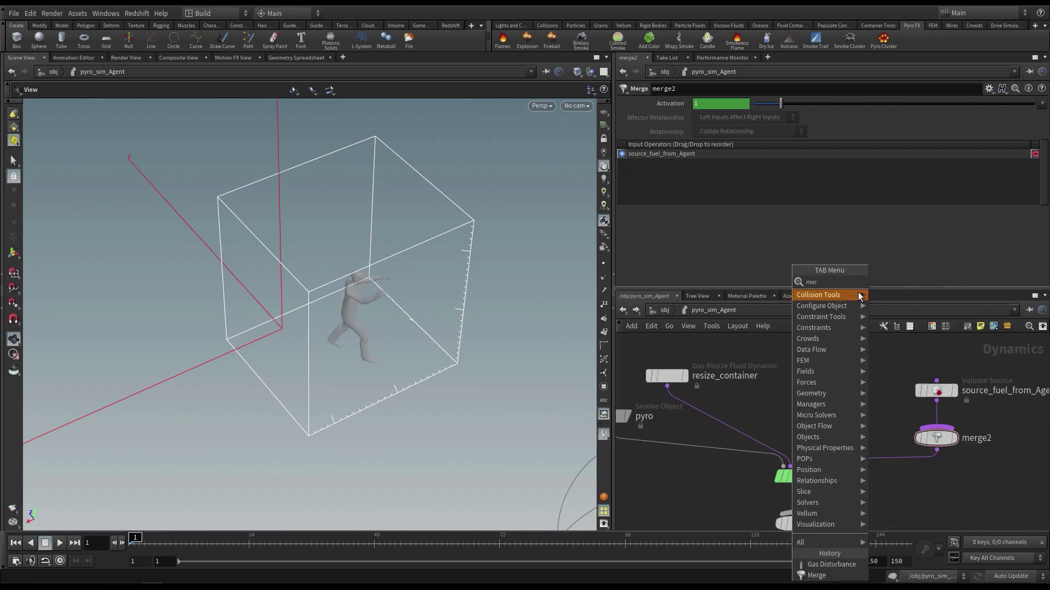
key(Return)
click(834, 390)
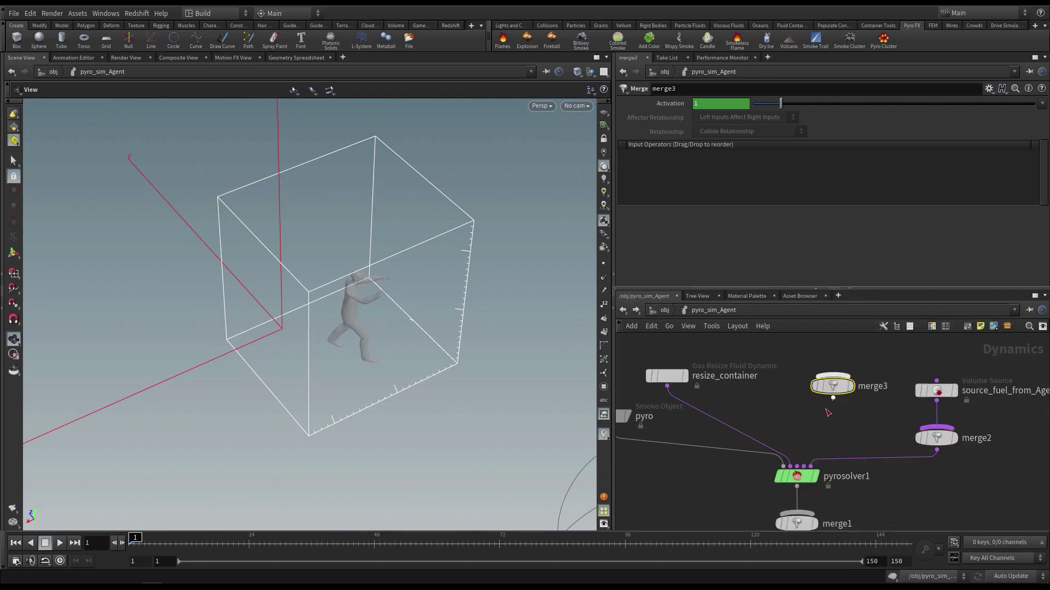
click(833, 399)
click(797, 469)
middle_drag(786, 416, 804, 456)
drag(849, 428, 830, 418)
Step: Add a Gas Disturbance node wired into merge3 and load its saved myDisturbPyro preset
middle_drag(714, 373, 717, 397)
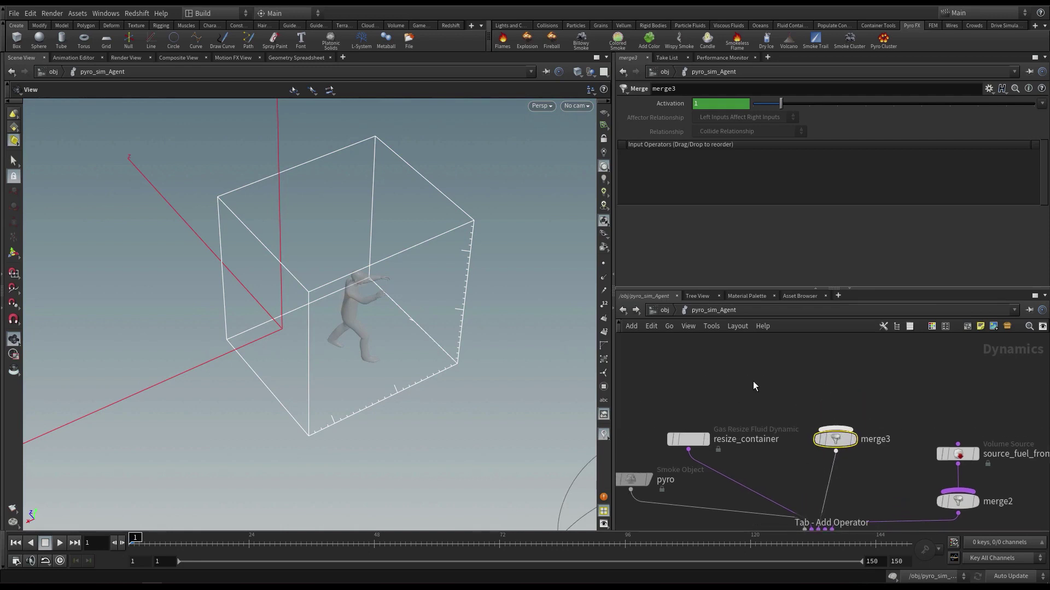
key(Tab)
text(gasdi)
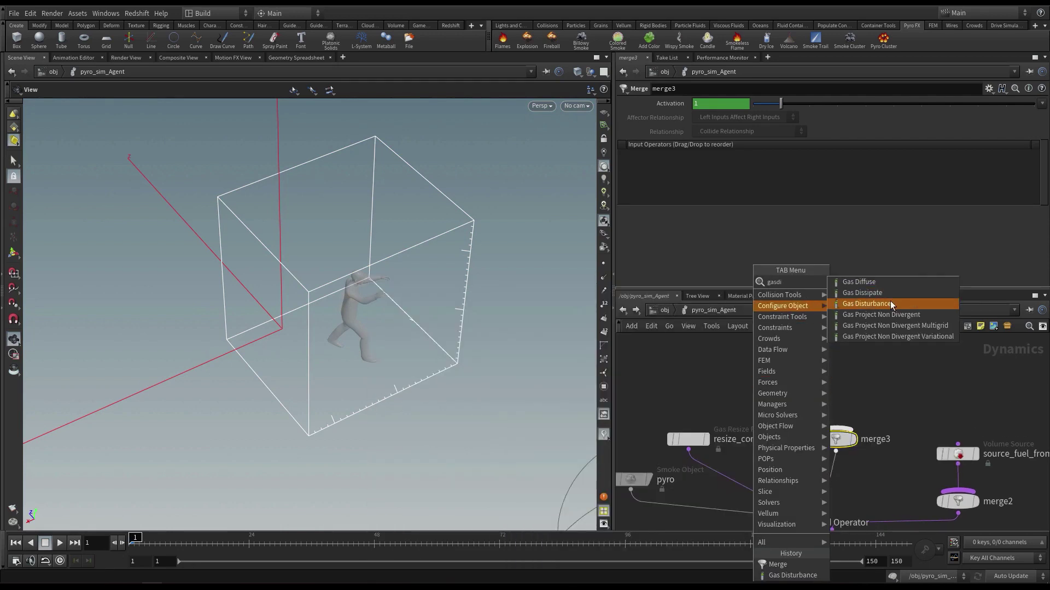
click(887, 304)
click(770, 382)
click(835, 429)
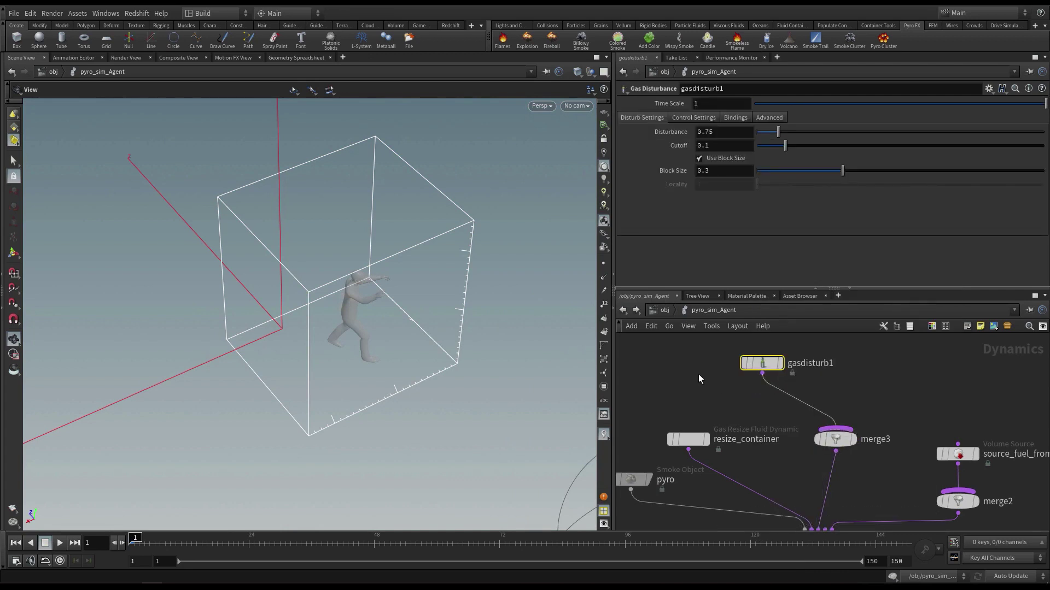
click(988, 89)
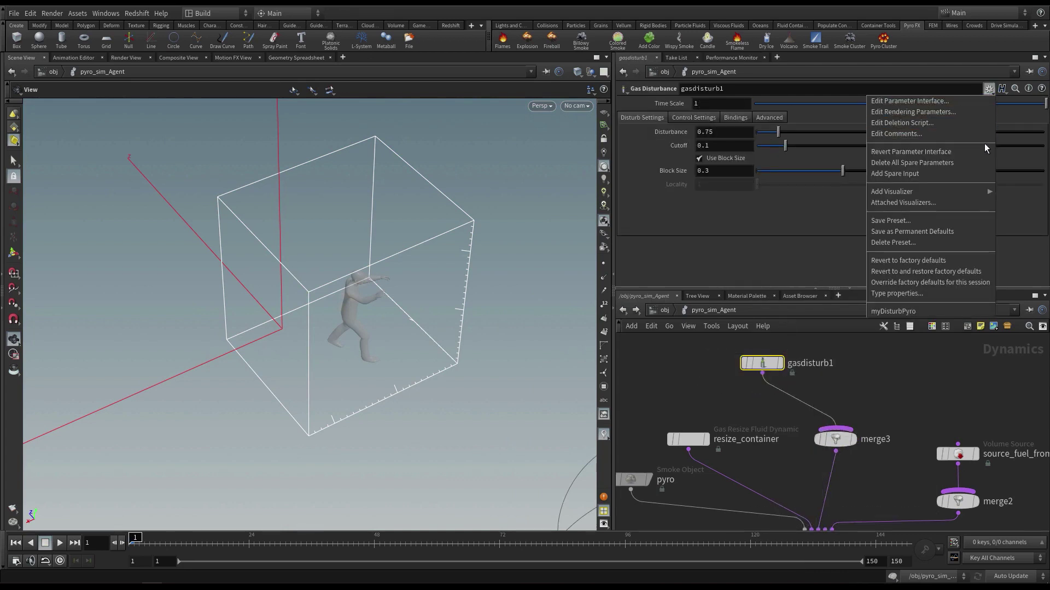
click(968, 310)
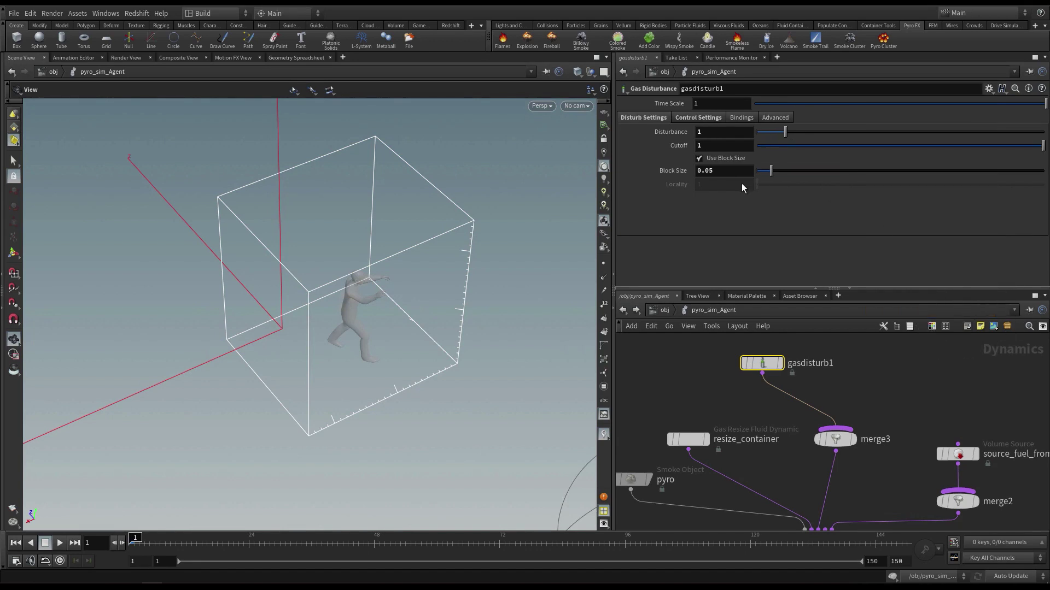
Step: Duplicate gasdisturb1 with its connection to merge3 and set the copy's Block Size to 0.02
middle_drag(677, 382, 628, 387)
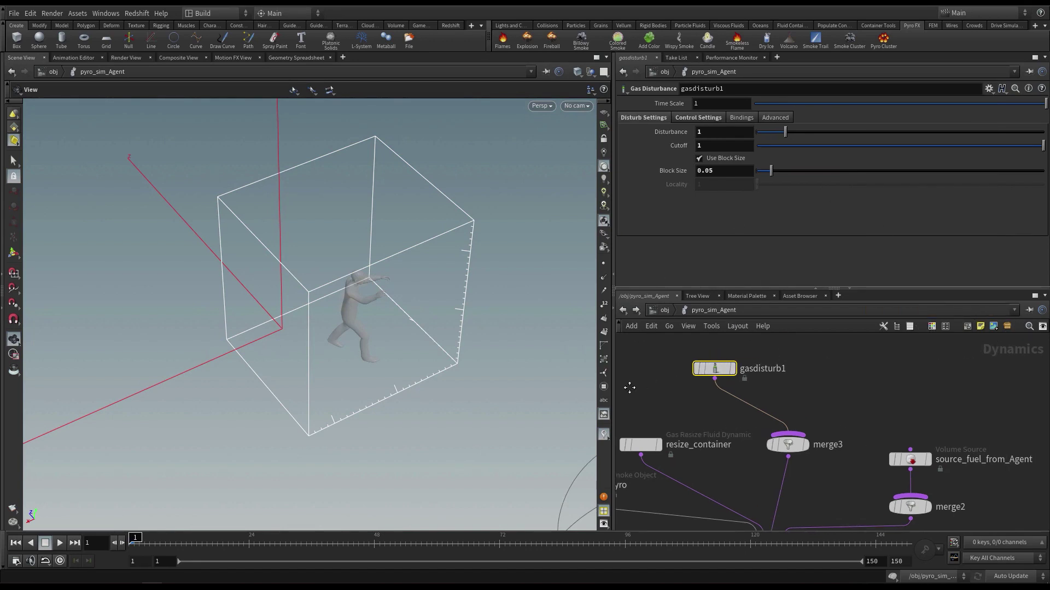
alt+drag(707, 373, 788, 433)
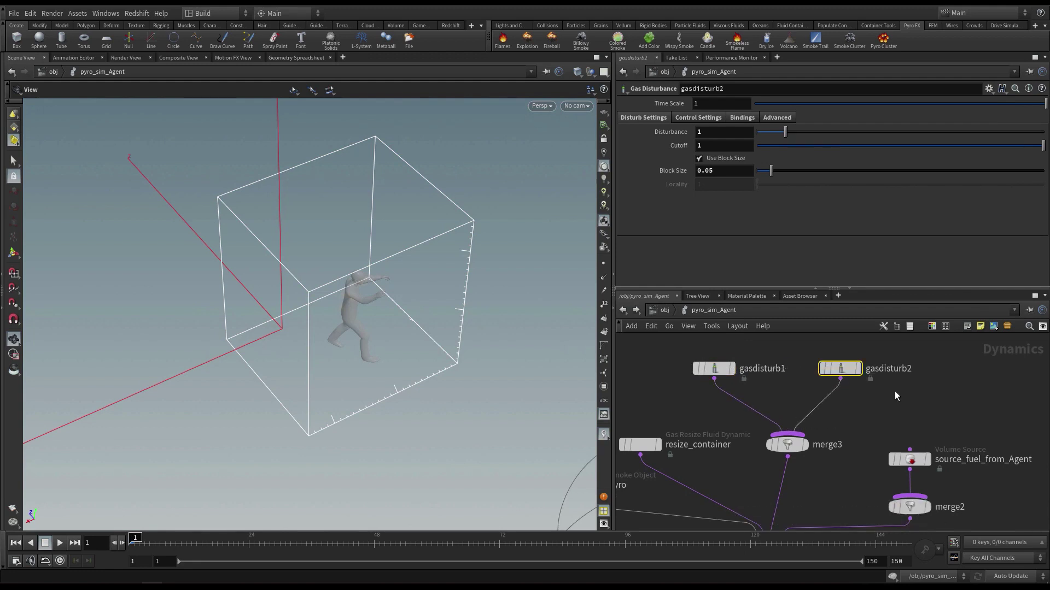
click(722, 171)
key(Return)
Step: Duplicate gasdisturb2, wire the copy into merge3 and set its Block Size to 0.1
alt+drag(843, 369, 941, 379)
click(940, 388)
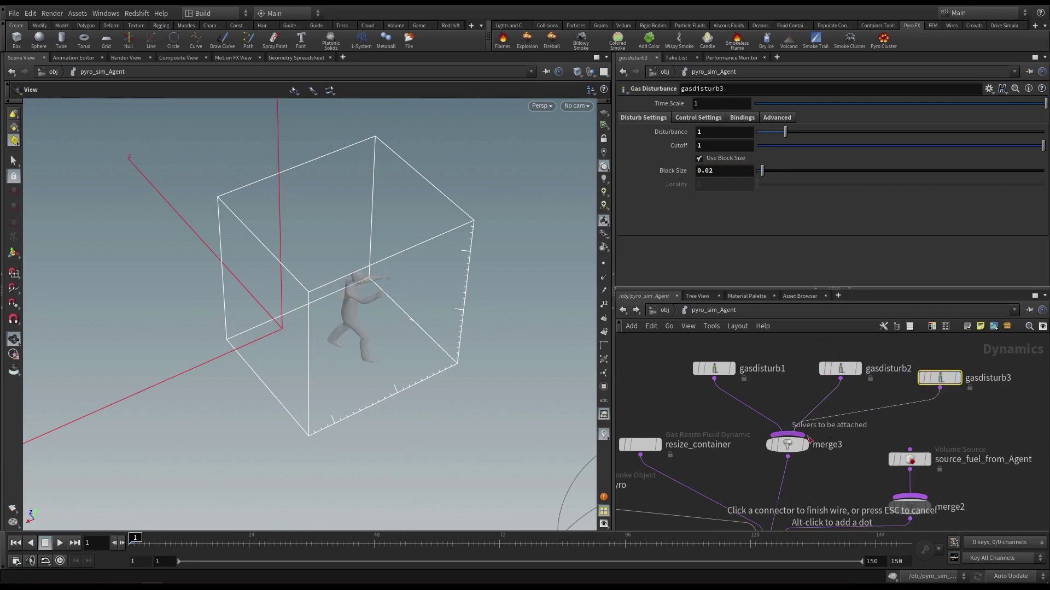
click(788, 435)
drag(974, 411, 940, 366)
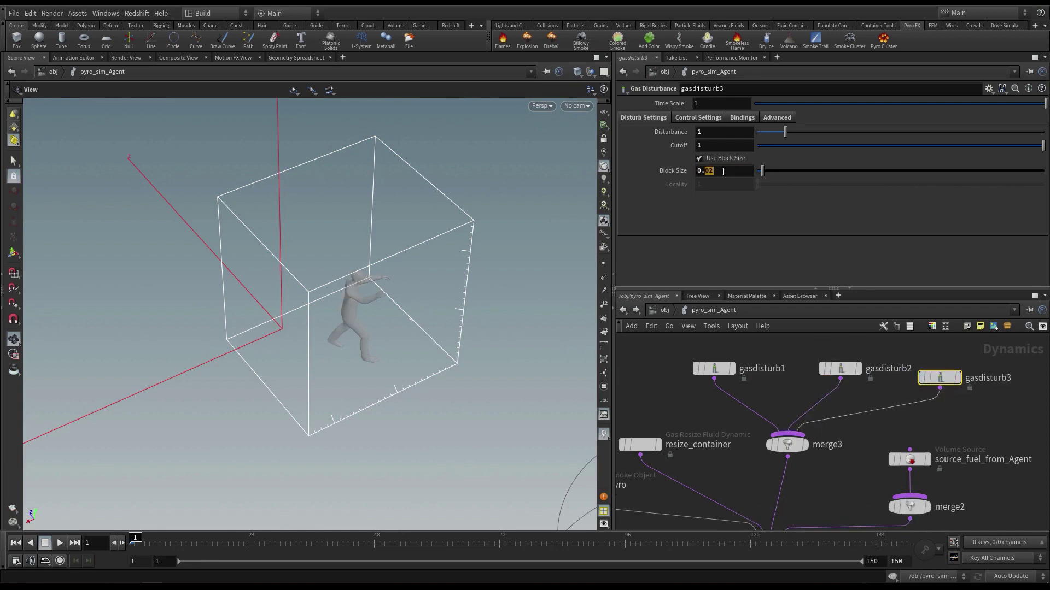
text(1)
key(Tab)
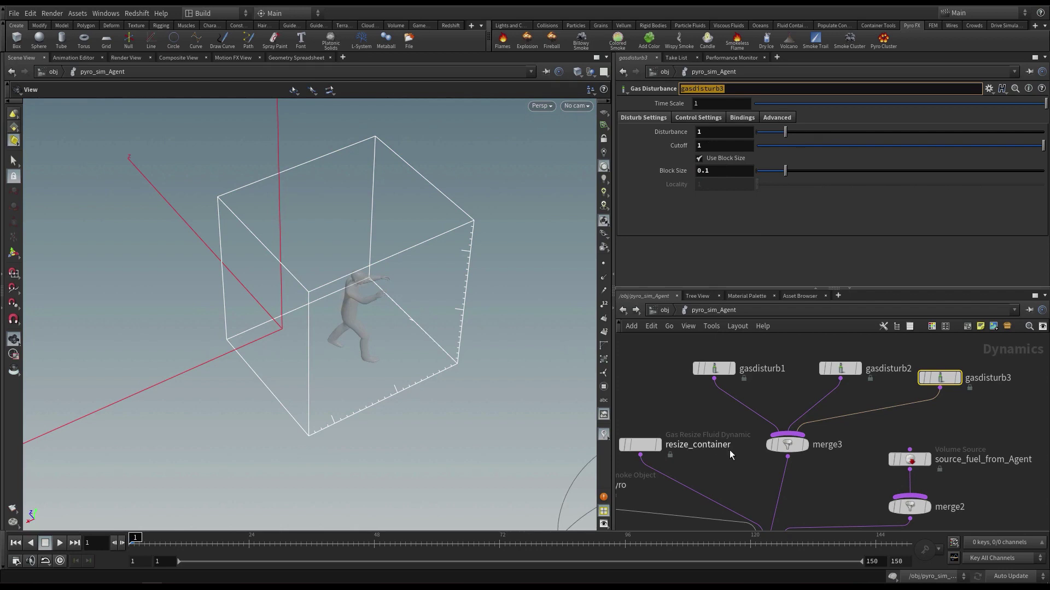
Step: Set the Division Size of the pyro Smoke Object to 0.04
scroll(741, 437, down, 3)
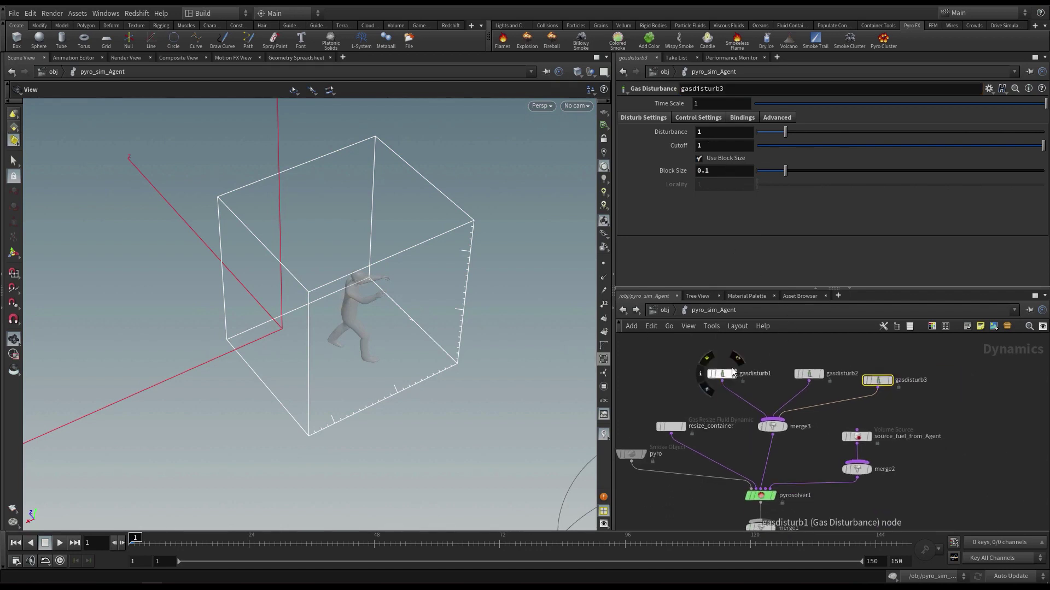
middle_drag(736, 463, 768, 439)
drag(271, 353, 164, 421)
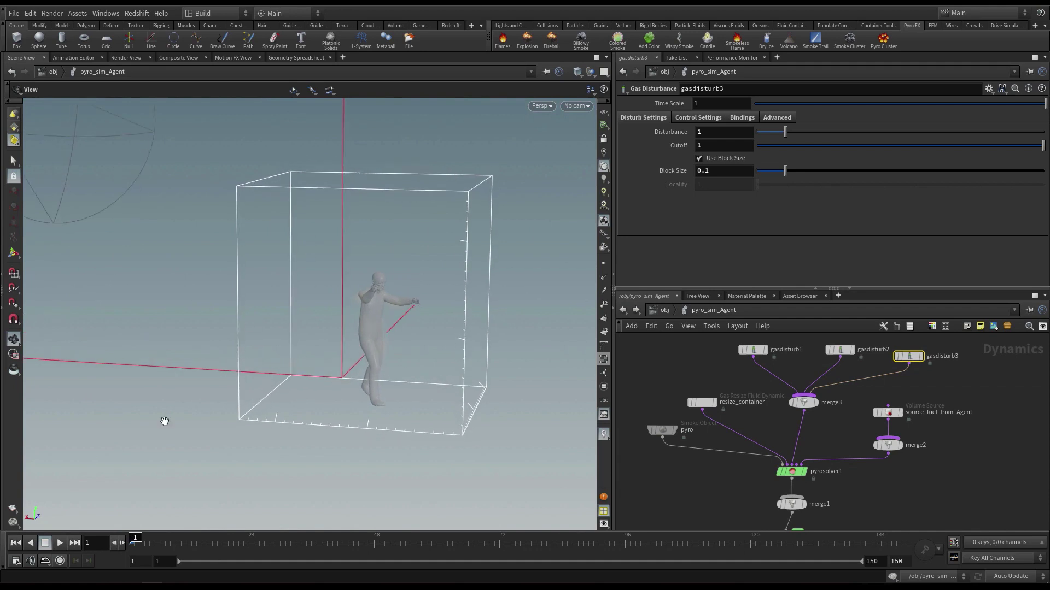
click(15, 543)
click(662, 430)
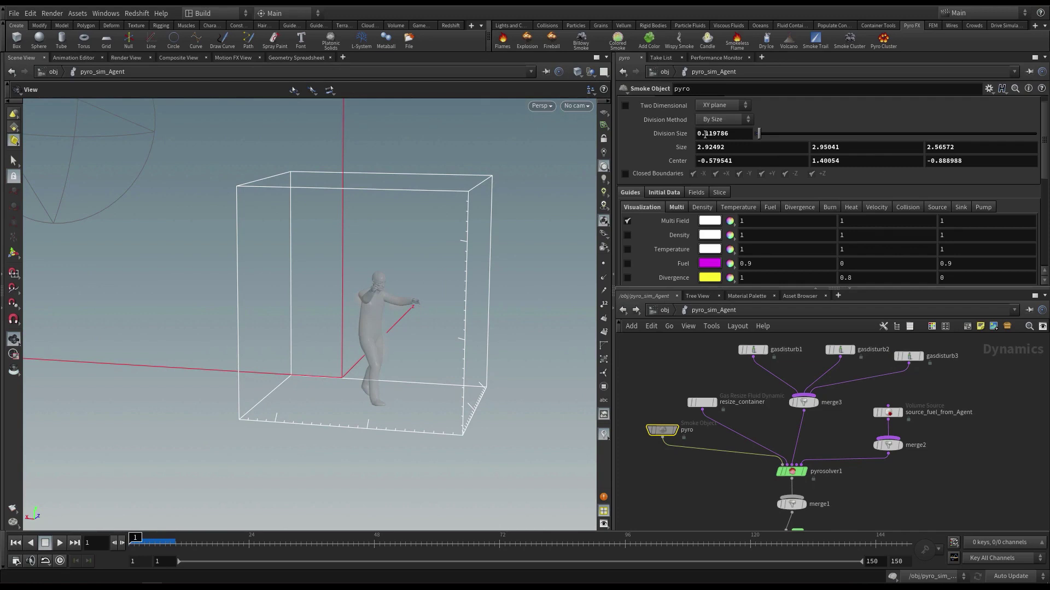
drag(705, 135, 740, 138)
text(0.04)
key(Return)
drag(710, 133, 710, 140)
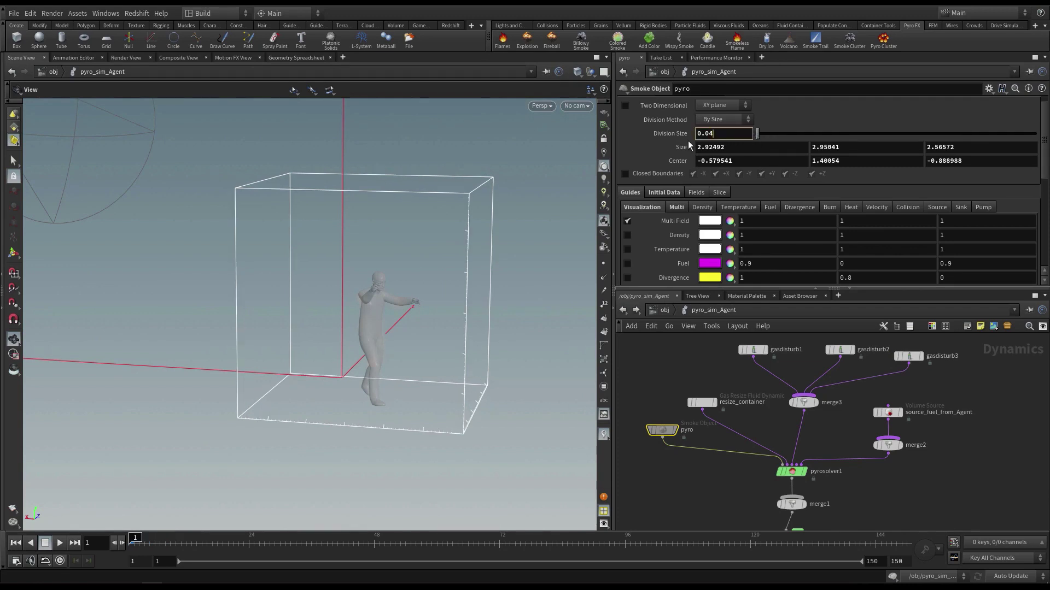
key(Return)
Step: Play the simulation to about frame 39, scrub through the cached frames from a side view and return to frame 1
drag(437, 297, 129, 510)
click(57, 543)
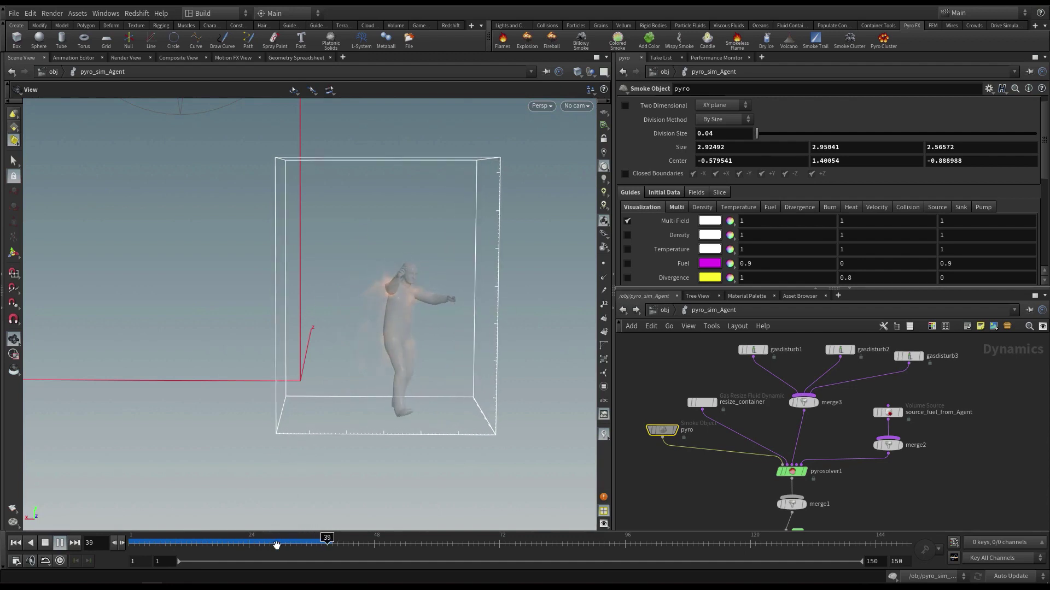
click(296, 544)
drag(354, 353, 454, 356)
middle_drag(454, 356, 419, 372)
drag(420, 373, 451, 367)
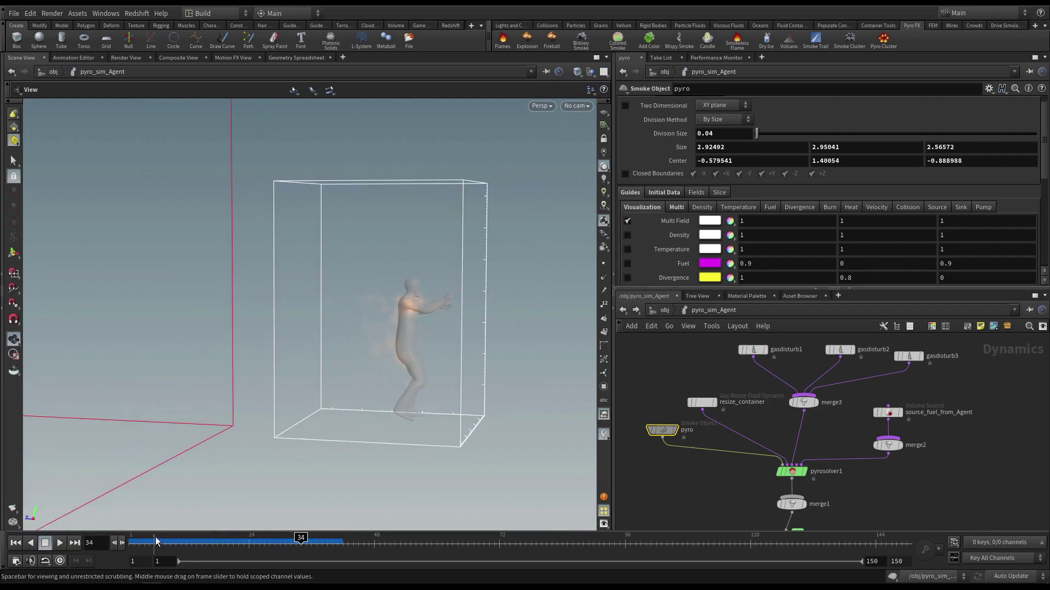
drag(156, 542, 270, 540)
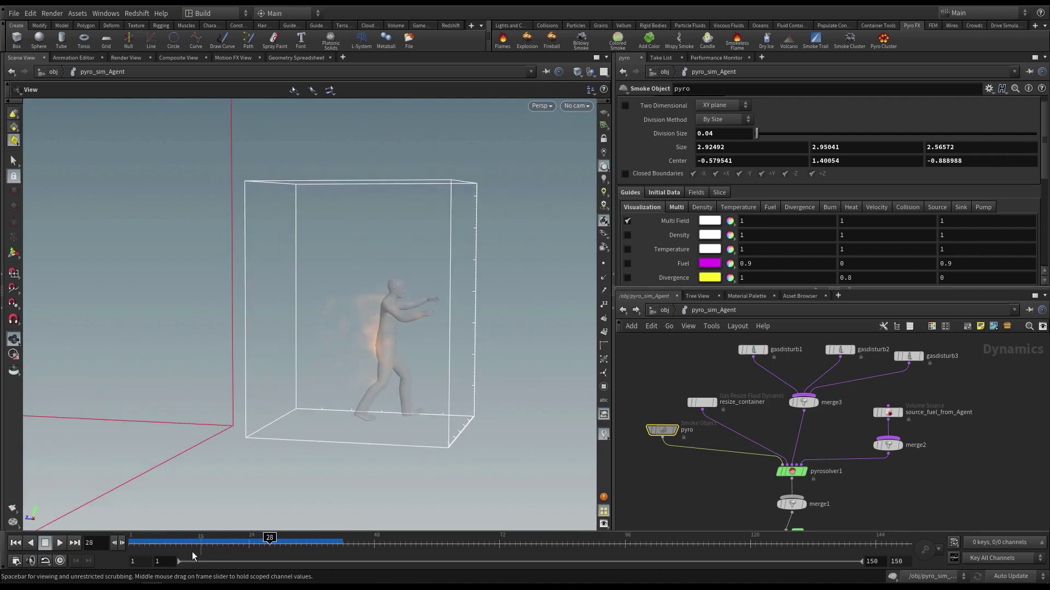
drag(184, 544, 101, 554)
Step: Set the Scale of the fuel operation in source_fuel_from_Agent to 3
right_drag(377, 289, 407, 287)
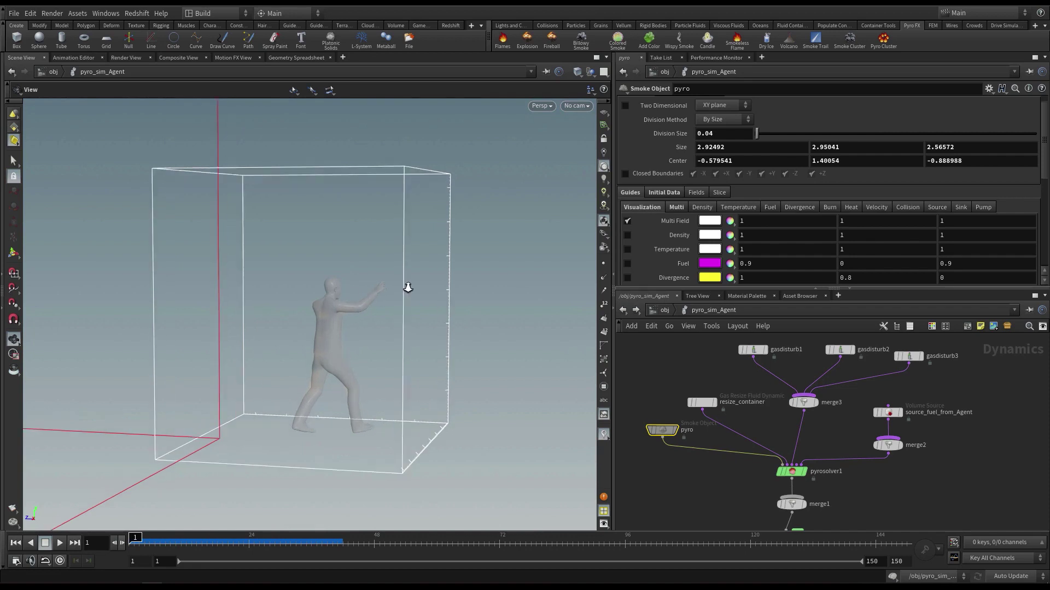
drag(407, 287, 494, 334)
click(927, 412)
scroll(927, 411, up, 2)
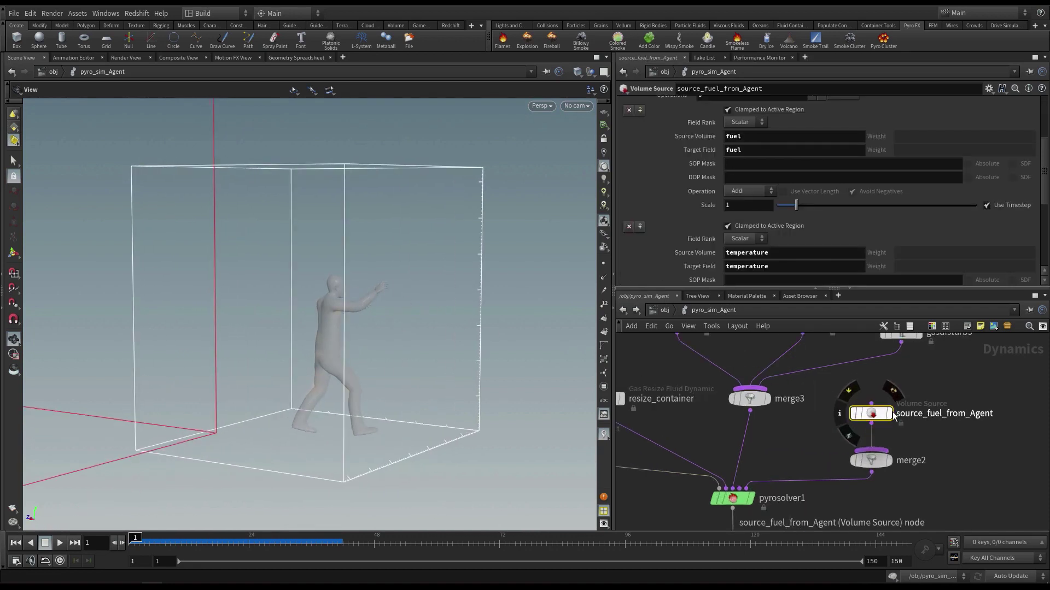
scroll(750, 214, up, 1)
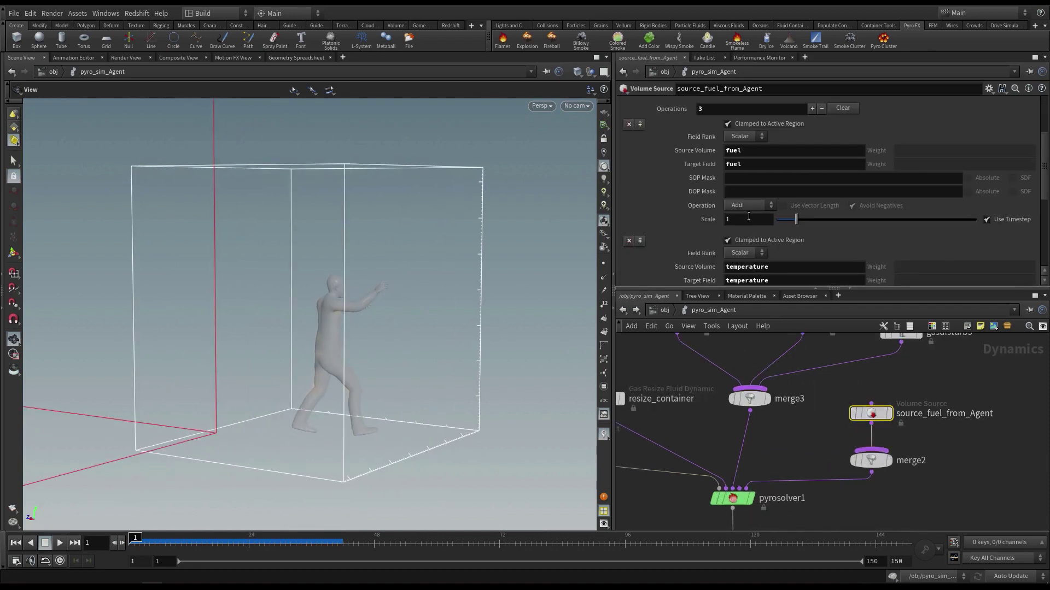
drag(749, 217, 706, 215)
text(3)
key(Return)
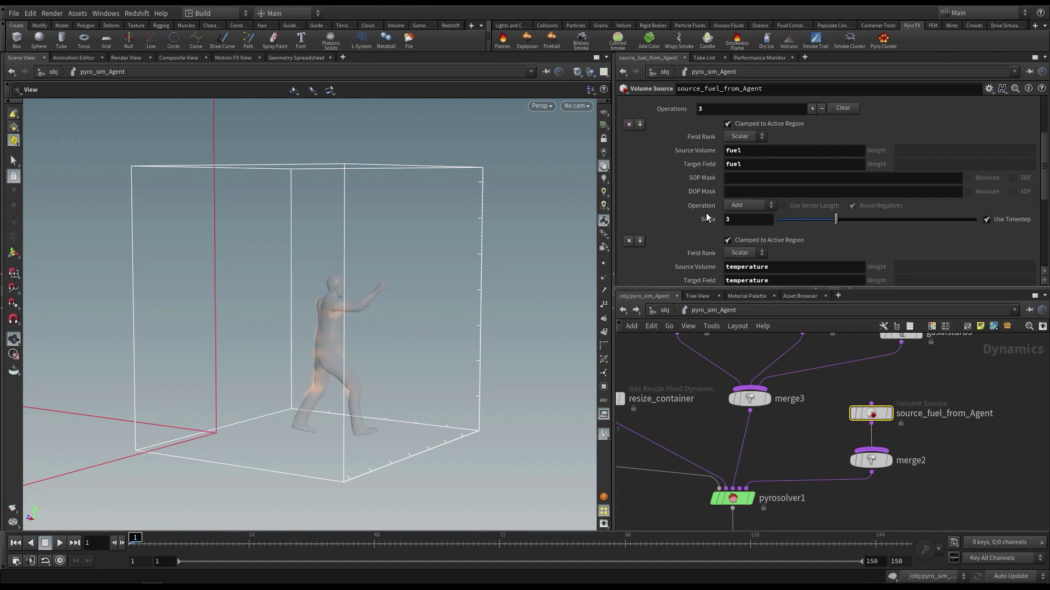
Step: Play the simulation with the stronger fuel source to about frame 28 and scrub back to frame 24
scroll(371, 310, down, 2)
drag(344, 314, 331, 257)
drag(328, 325, 167, 442)
click(59, 543)
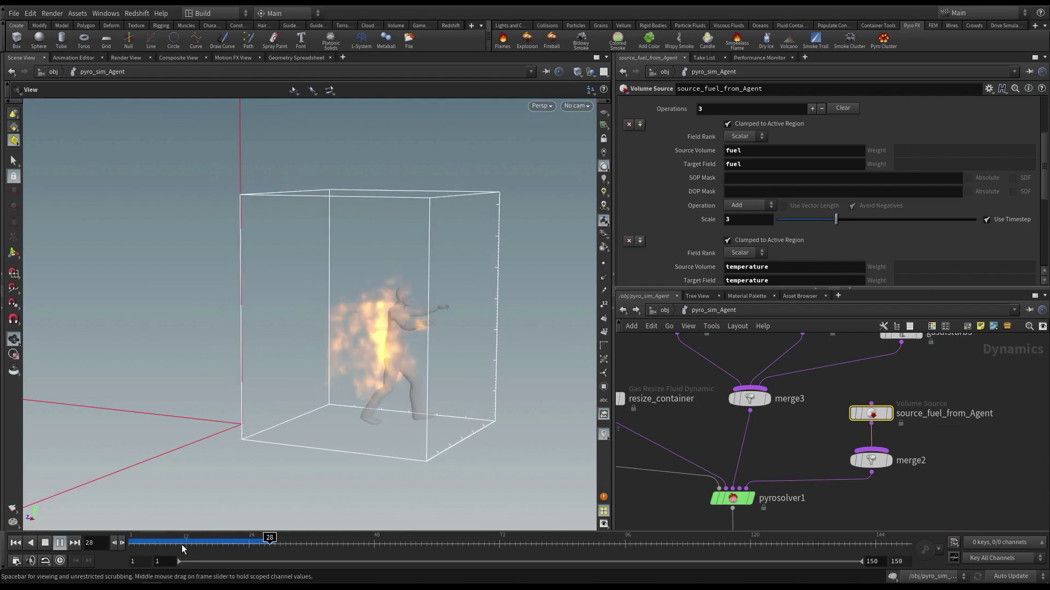
drag(183, 545, 248, 543)
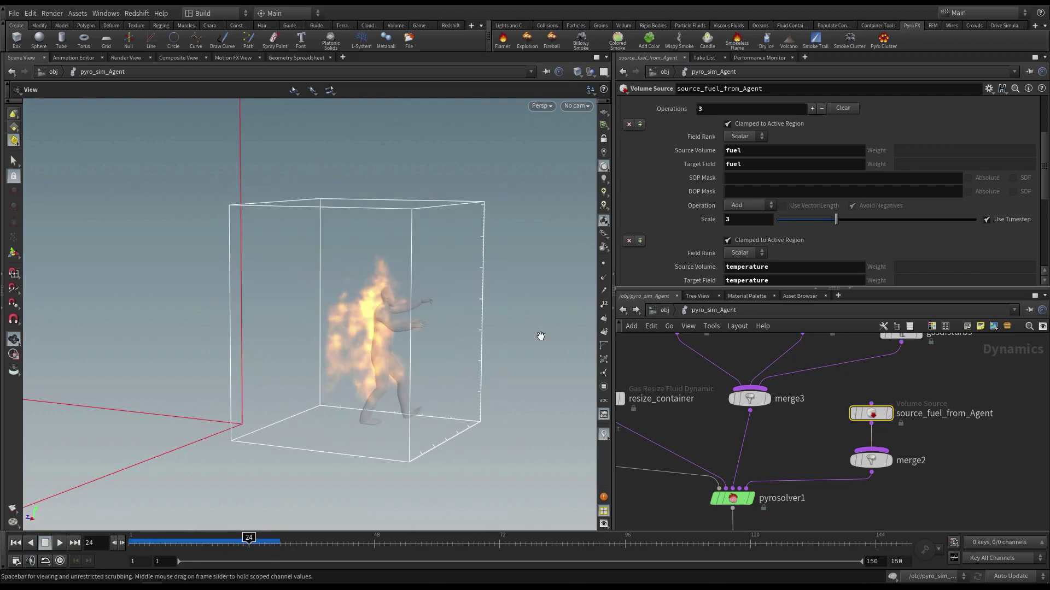
Step: Enable the Fuel guide visualization on the pyro Smoke Object
middle_drag(666, 429, 857, 441)
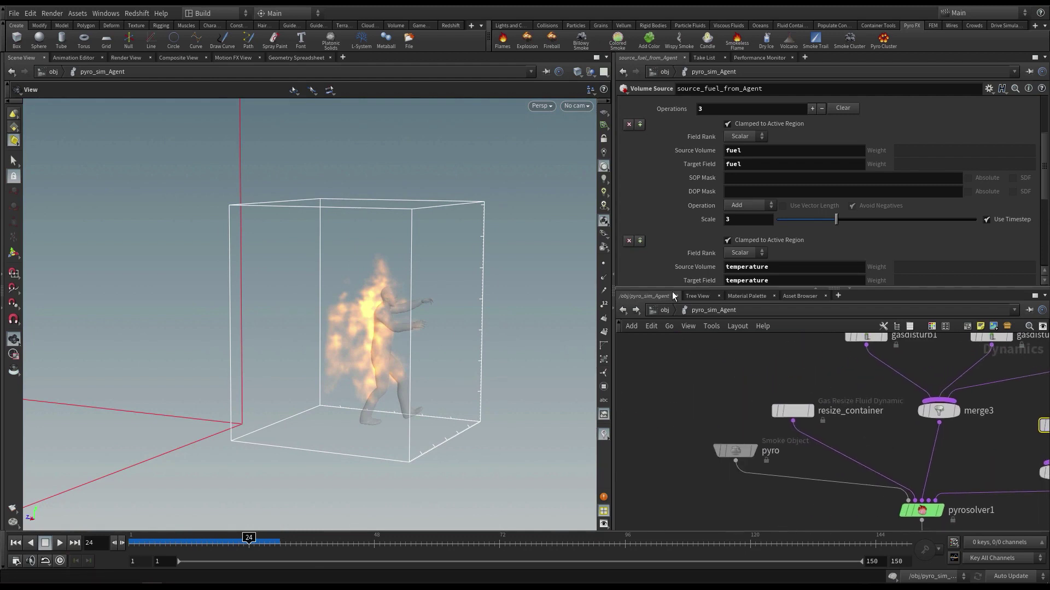
drag(673, 290, 673, 320)
click(735, 462)
scroll(735, 480, up, 2)
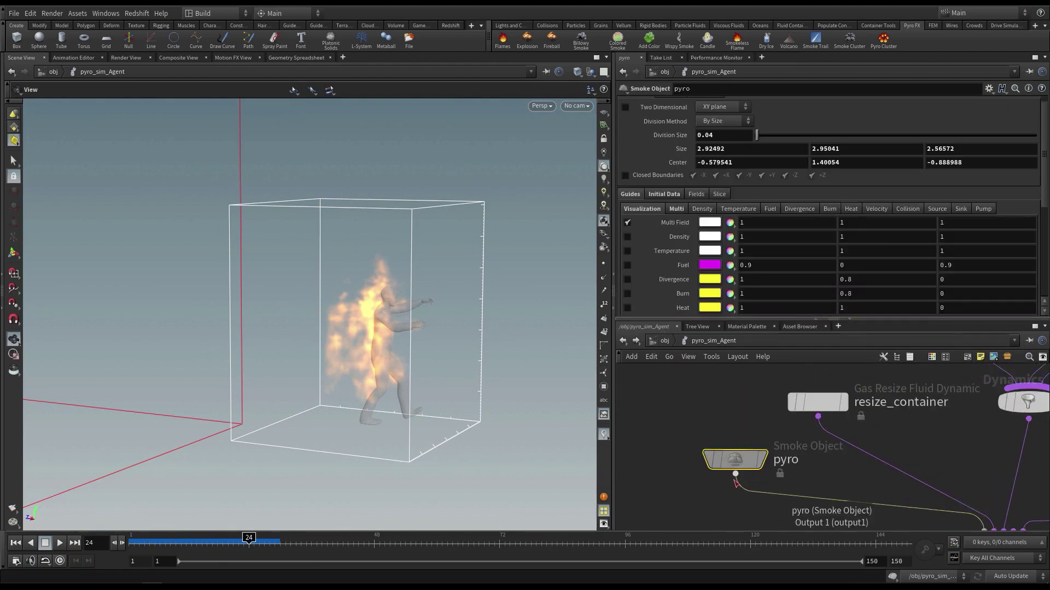
middle_drag(735, 482, 719, 471)
drag(667, 322, 667, 345)
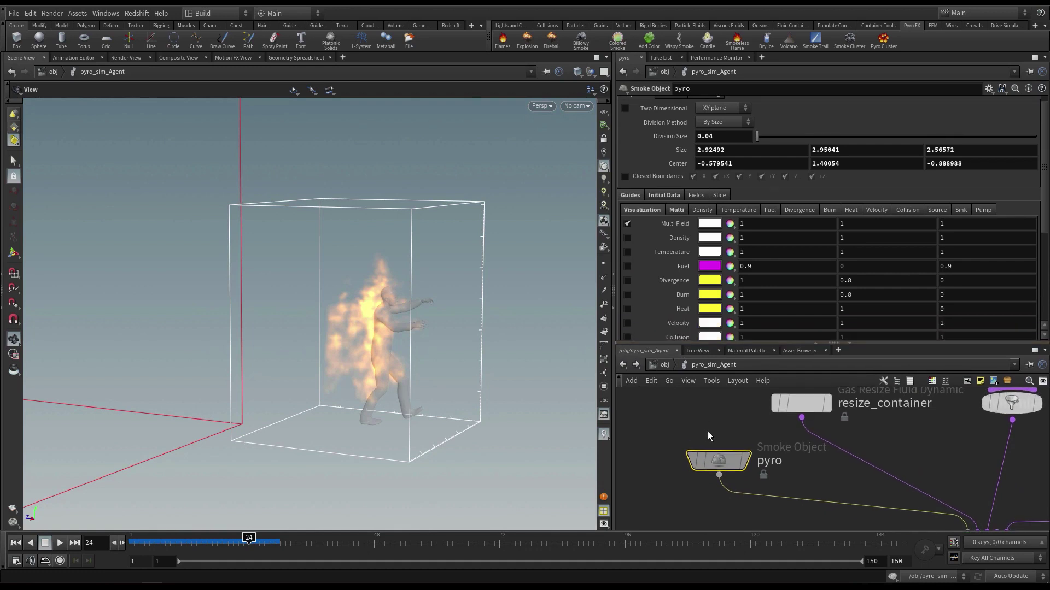
scroll(707, 431, up, 1)
click(627, 267)
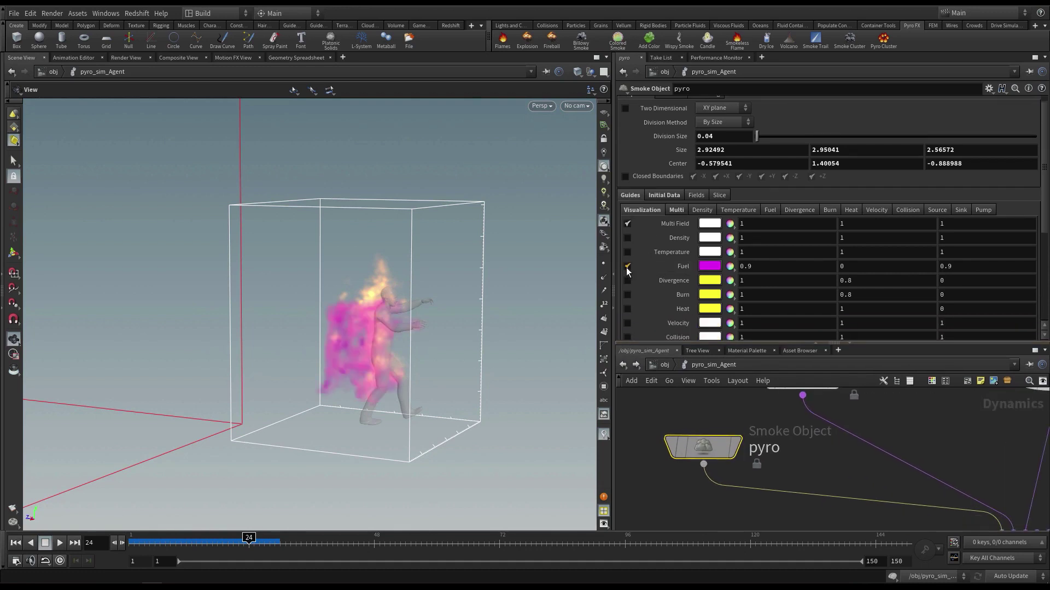
Step: Scrub the cached frames to examine how the fuel spreads around the agent, and return to frame 1
drag(143, 548, 244, 543)
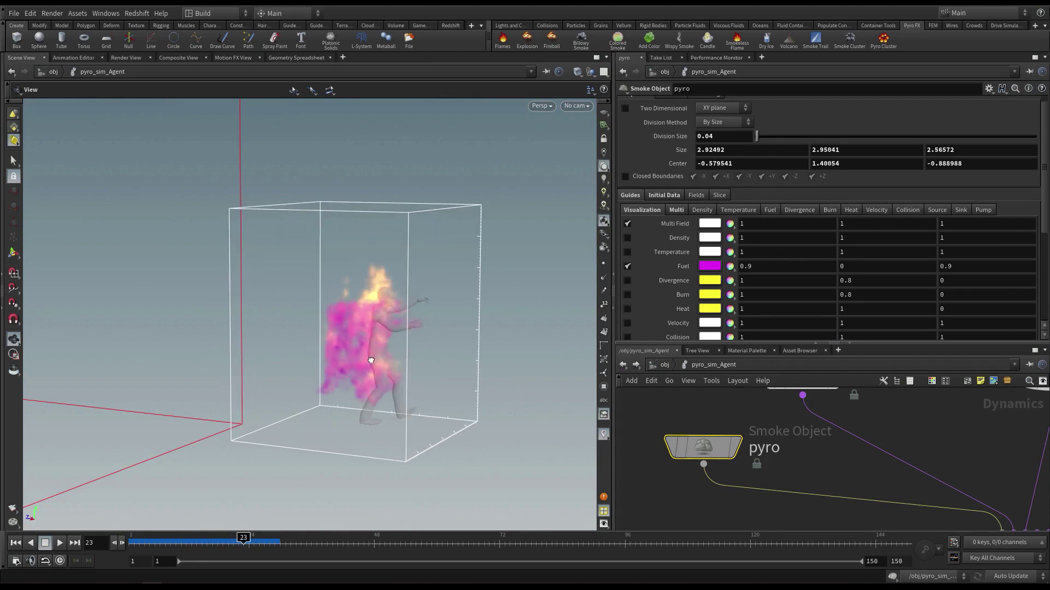
drag(370, 361, 368, 290)
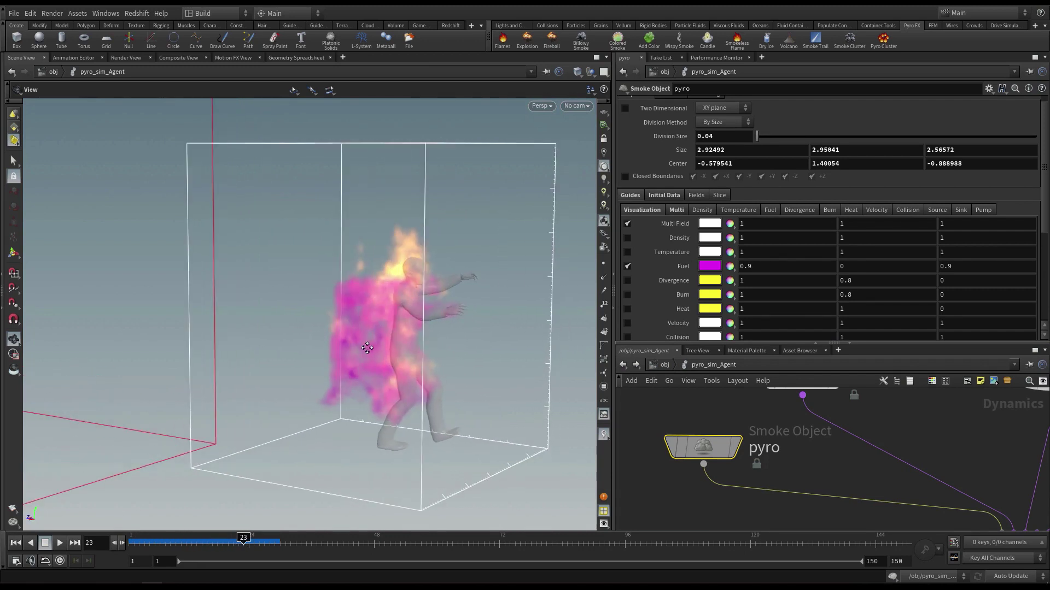
middle_drag(367, 348, 338, 325)
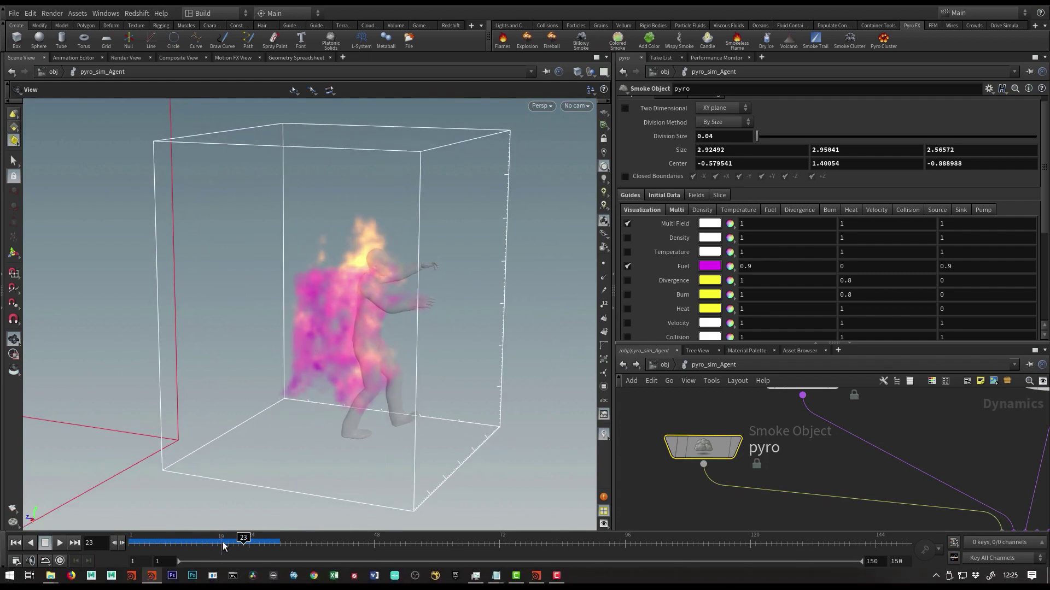
drag(225, 544, 247, 535)
drag(395, 327, 347, 338)
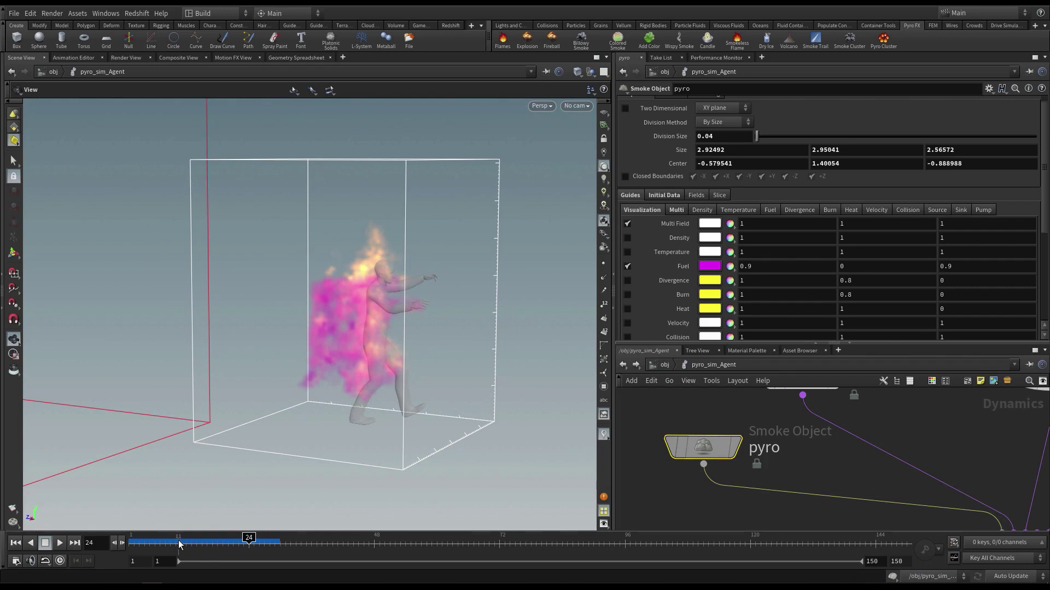
drag(179, 542, 118, 543)
scroll(334, 310, down, 2)
middle_drag(357, 310, 326, 302)
scroll(789, 433, down, 4)
middle_drag(845, 463, 749, 437)
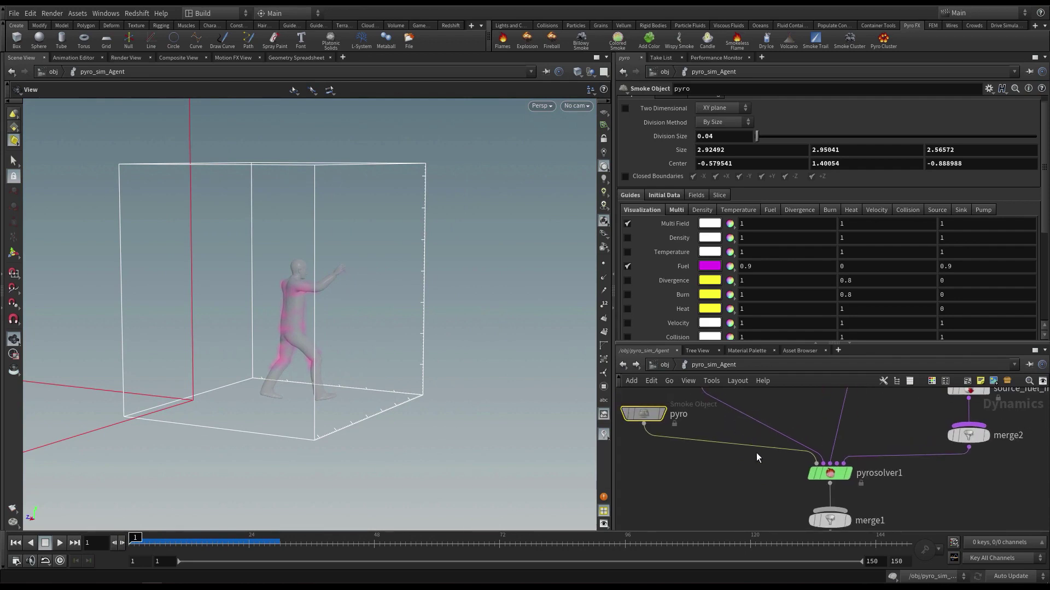
Step: Enable Advect Fuel in the Combustion settings of pyrosolver1 and set the Fuel Speed to 0.5
click(832, 474)
scroll(832, 471, up, 2)
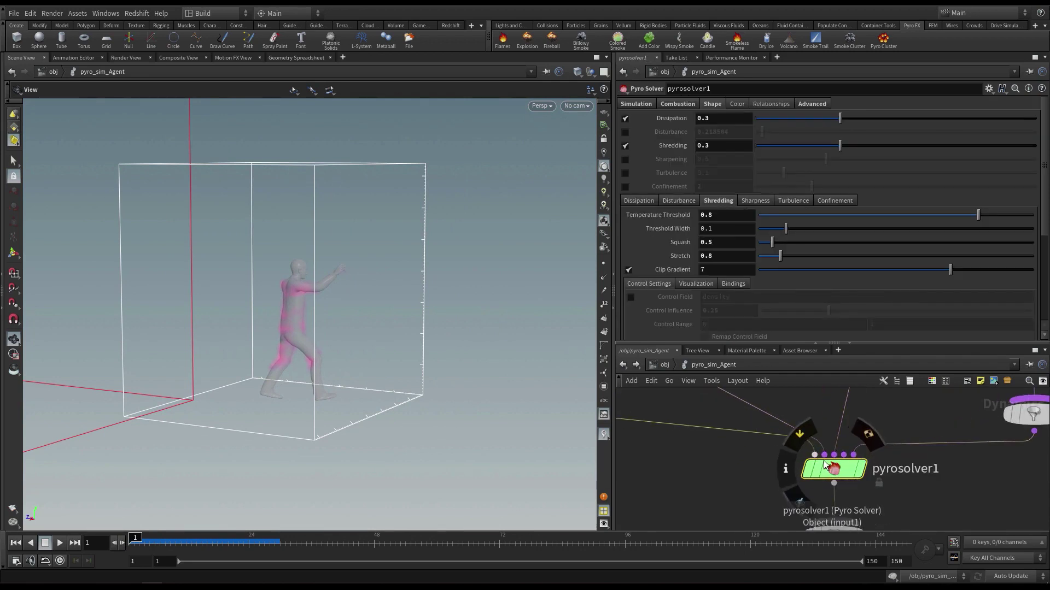
click(678, 105)
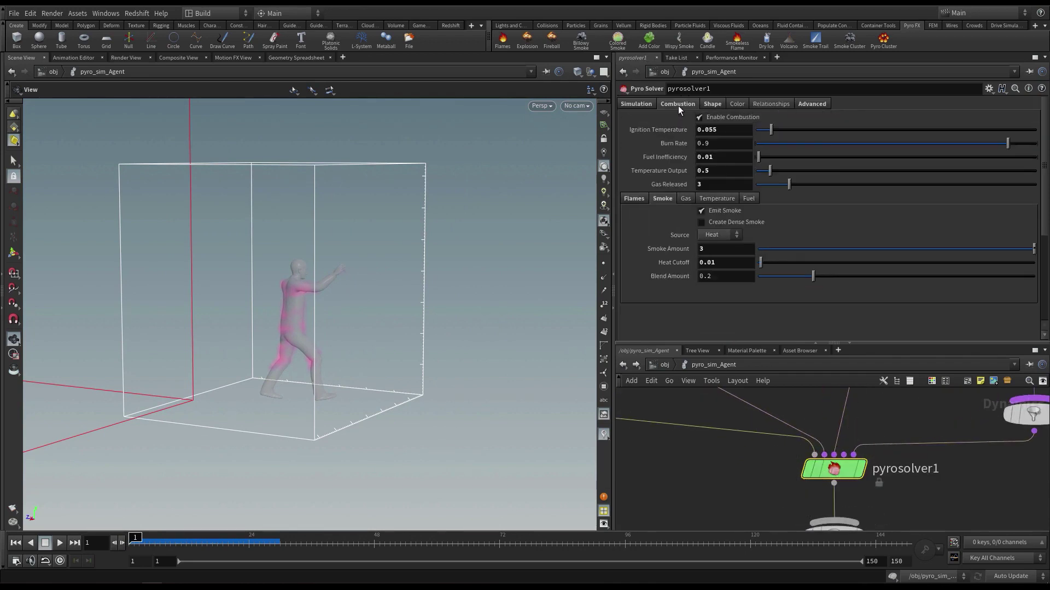
click(749, 199)
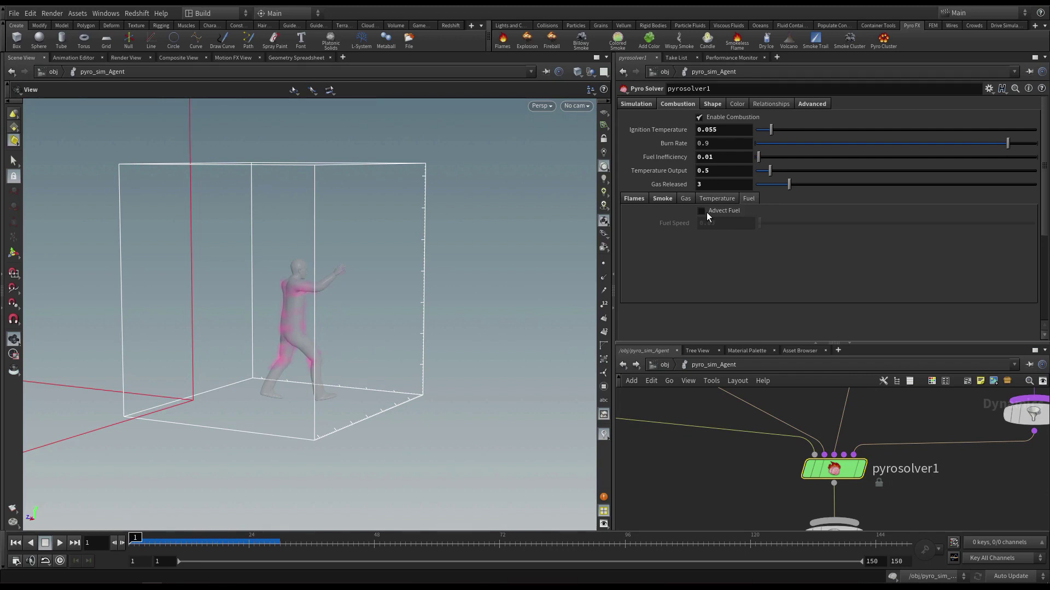
mouse_move(315, 296)
mouse_down()
mouse_move(299, 282)
mouse_move(342, 279)
mouse_move(302, 328)
mouse_move(333, 294)
mouse_up()
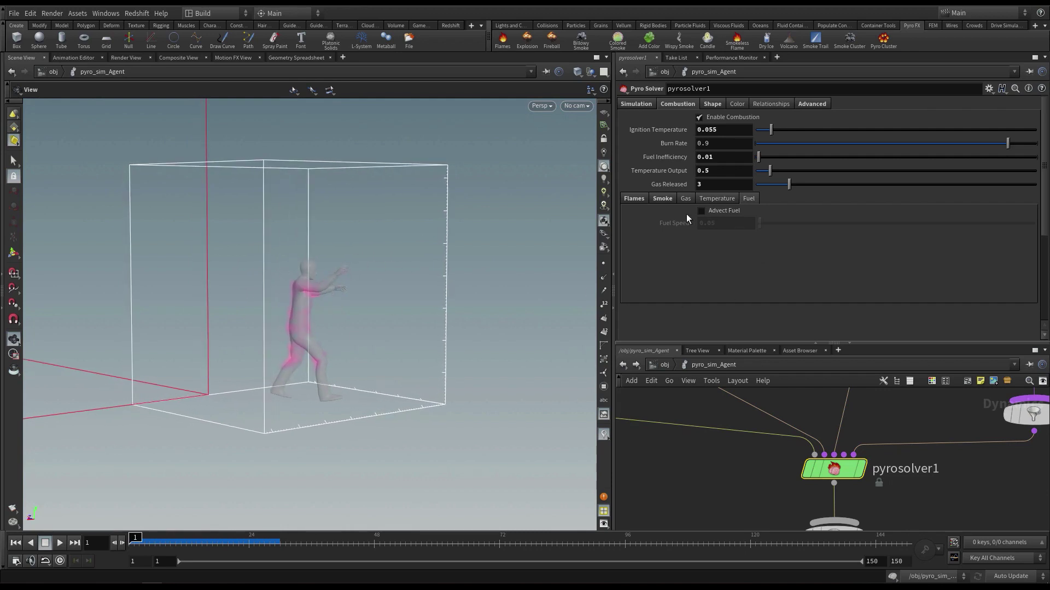
click(709, 212)
drag(706, 224, 742, 225)
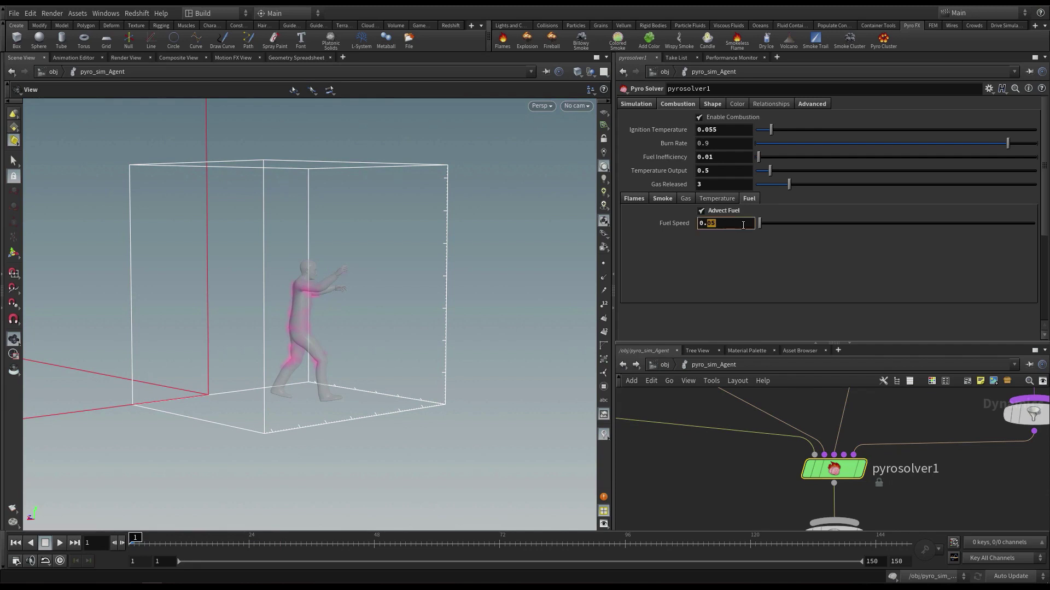
text(5)
key(Return)
Step: Play the simulation with the advected fuel to about frame 26 while viewing the agent from several sides
drag(363, 308, 311, 333)
key(Up)
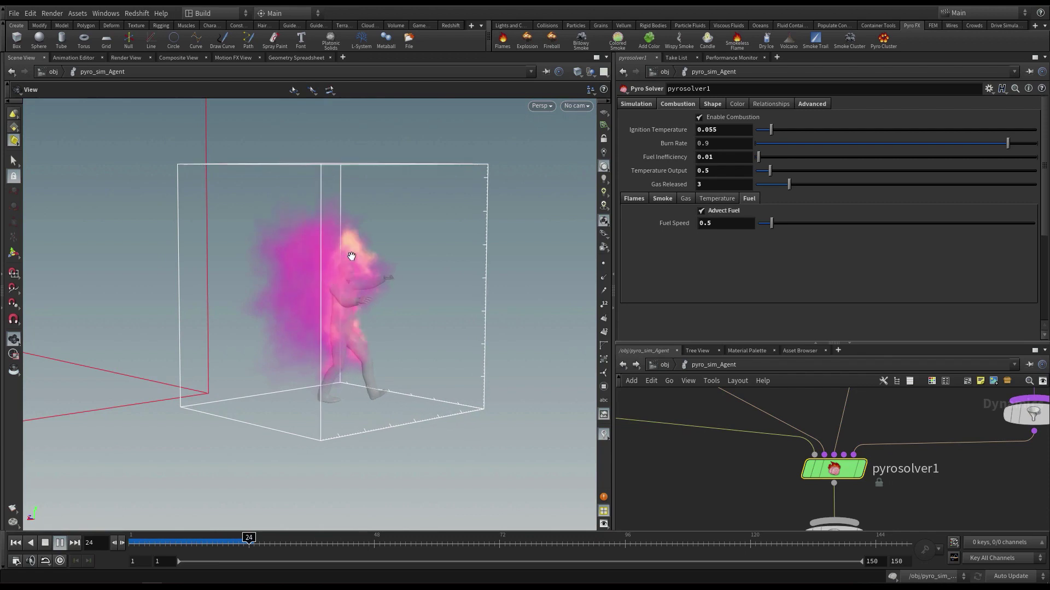
drag(333, 278, 476, 293)
Step: Turn off the Fuel guide visualization on the pyro Smoke Object
middle_drag(669, 463, 827, 484)
scroll(765, 475, down, 1)
drag(759, 473, 723, 399)
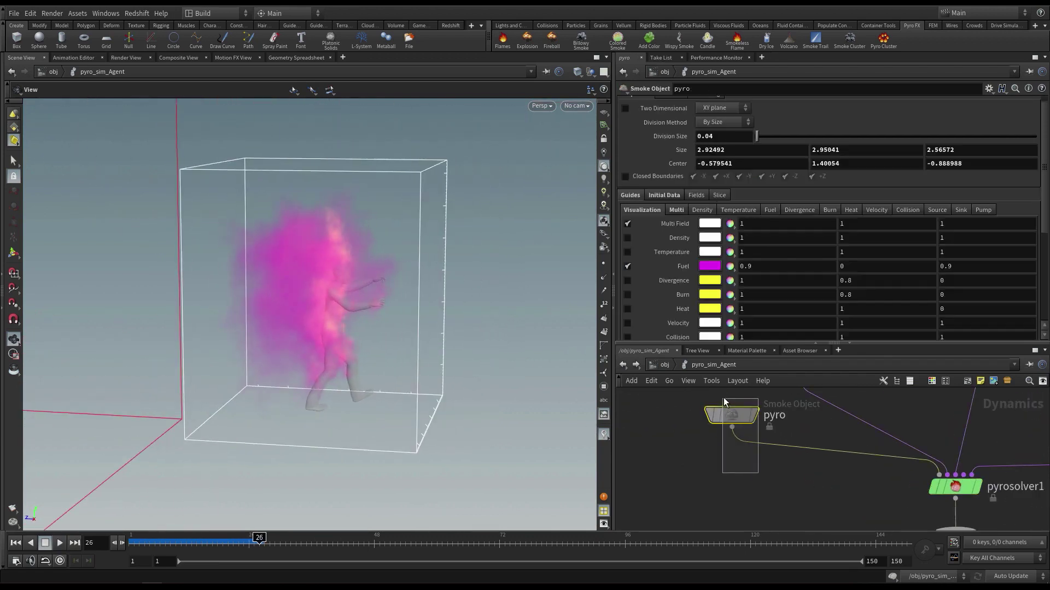
click(628, 267)
Step: Scrub back through the cached frames and replay the flames without the fuel guide to about frame 28
drag(385, 319, 415, 317)
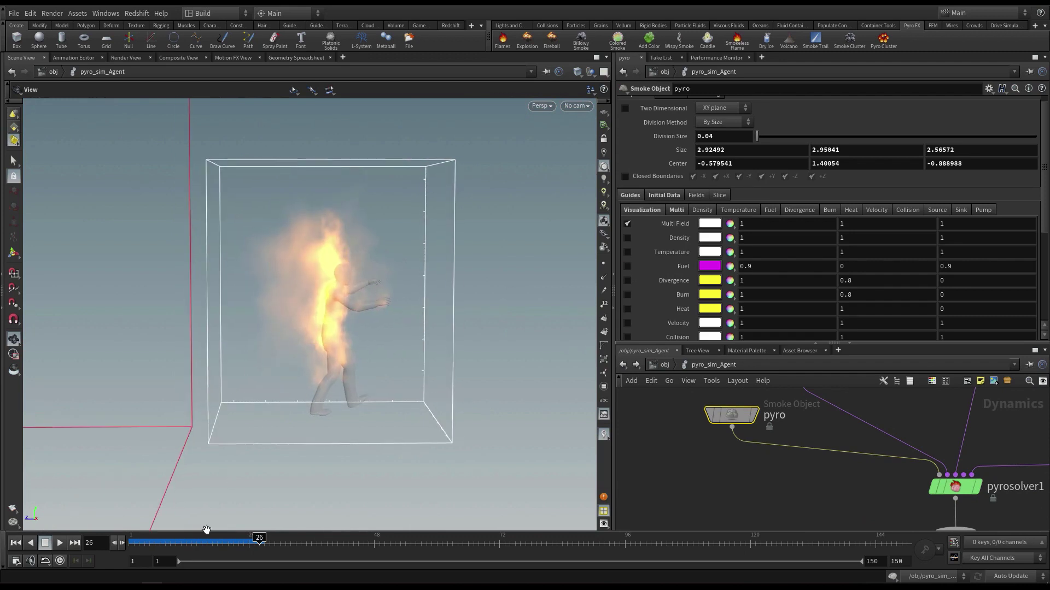
drag(161, 538, 197, 538)
key(Up)
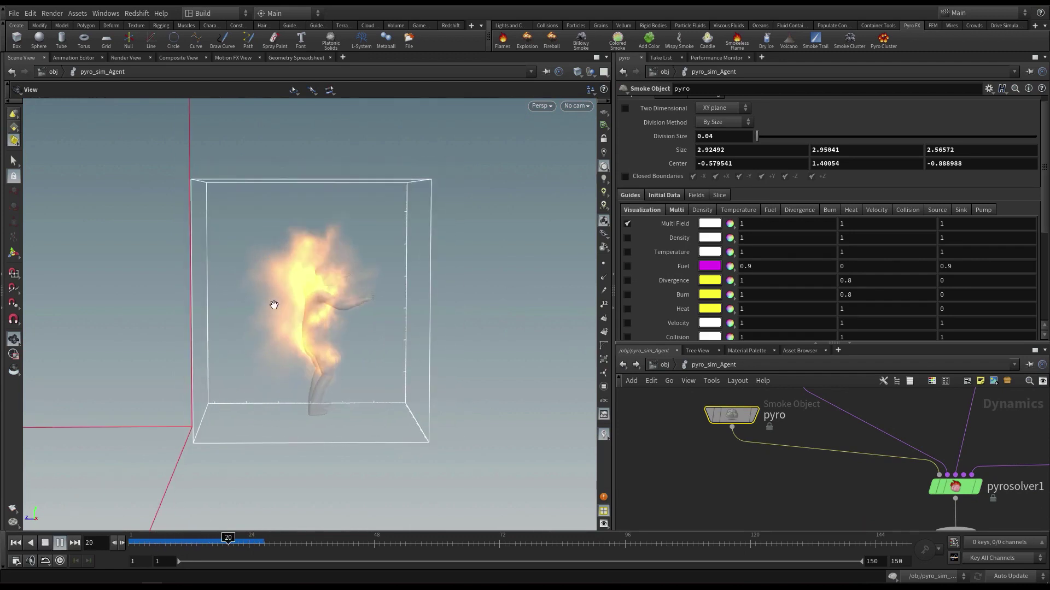
drag(385, 311, 258, 320)
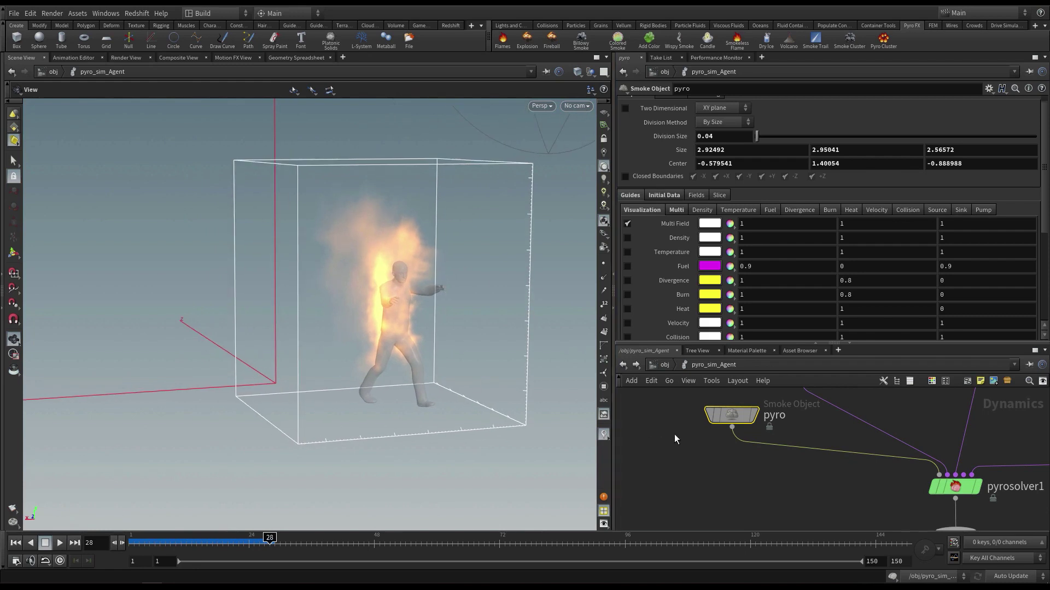
Step: Show the Fuel guide briefly at frame 28 to compare the fuel with the flames, hide it, and return to frame 1
click(627, 266)
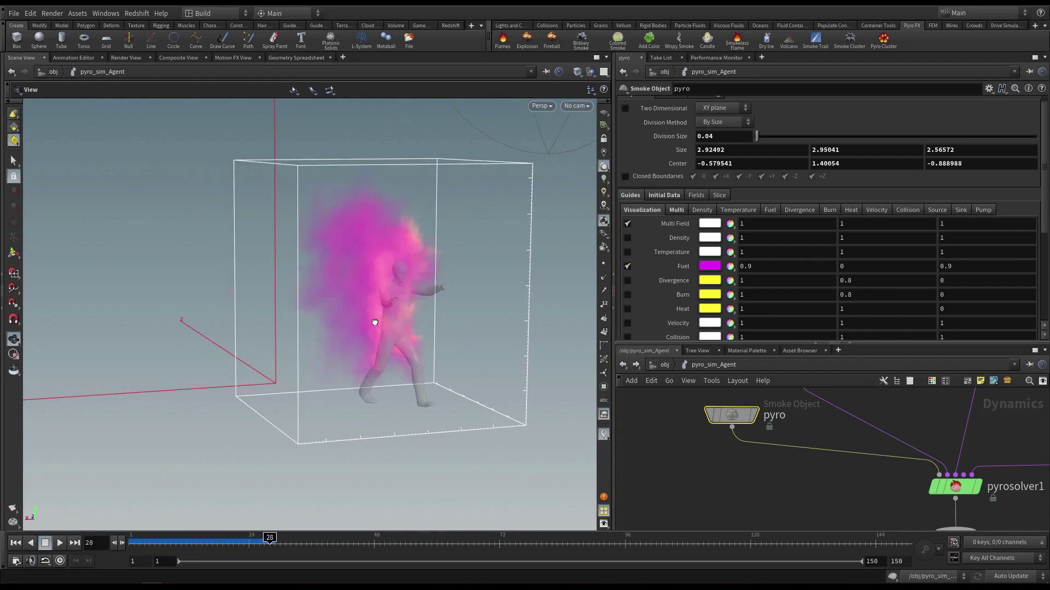
click(627, 266)
drag(246, 387, 271, 279)
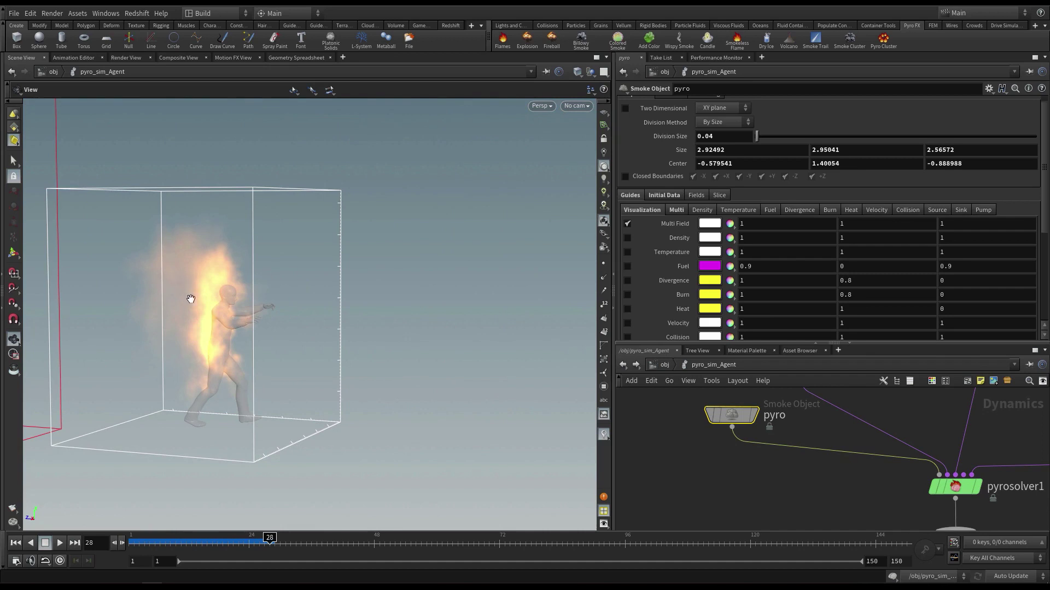
drag(191, 297, 281, 281)
click(16, 544)
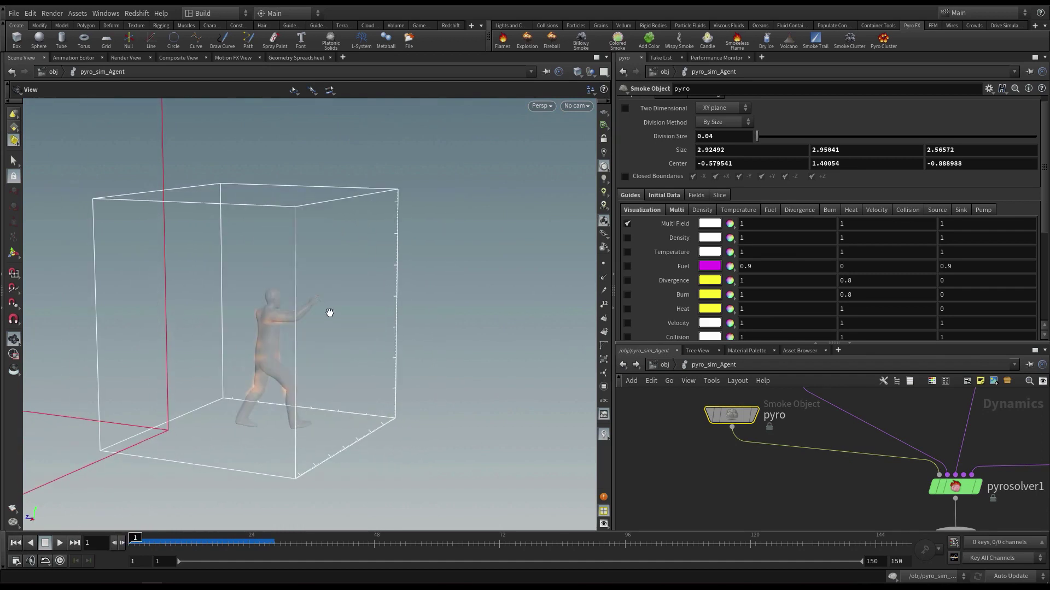
Step: Set the Burn Rate of pyrosolver1 to 0.999
middle_drag(751, 492, 717, 484)
drag(847, 498, 939, 453)
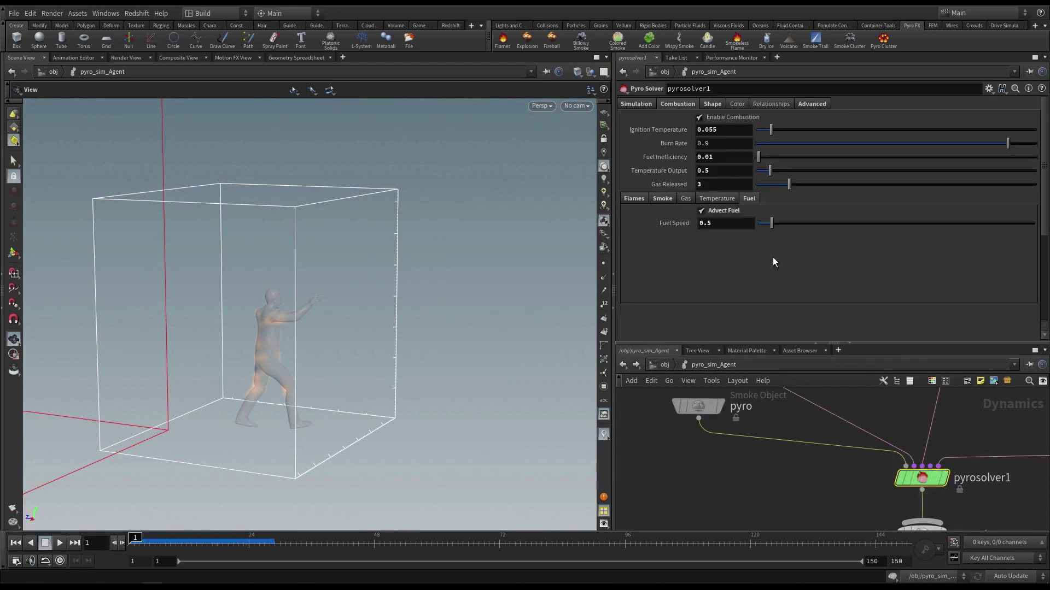
drag(328, 328, 342, 257)
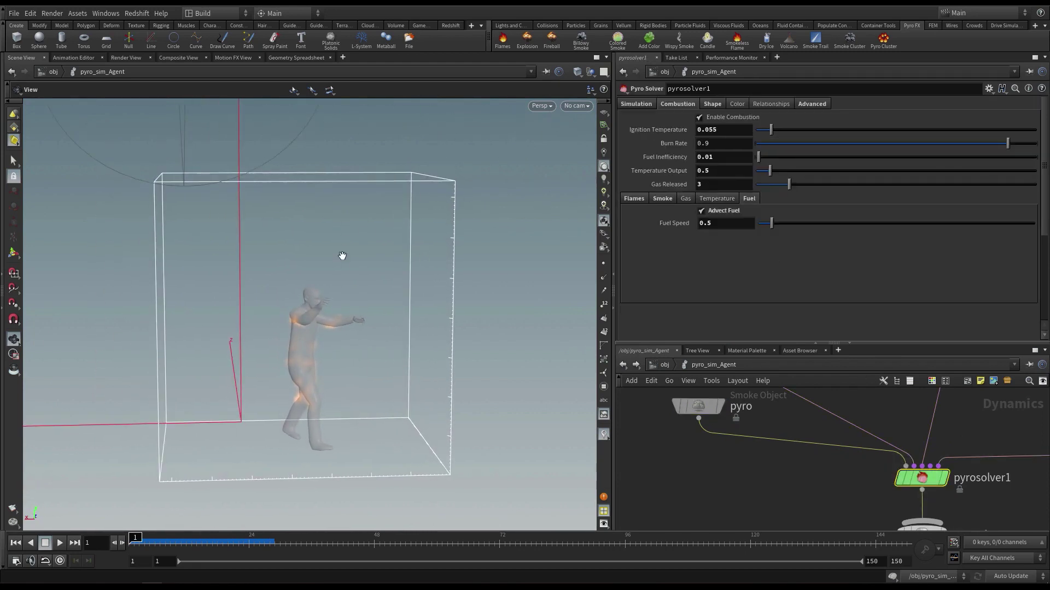
drag(296, 288, 351, 260)
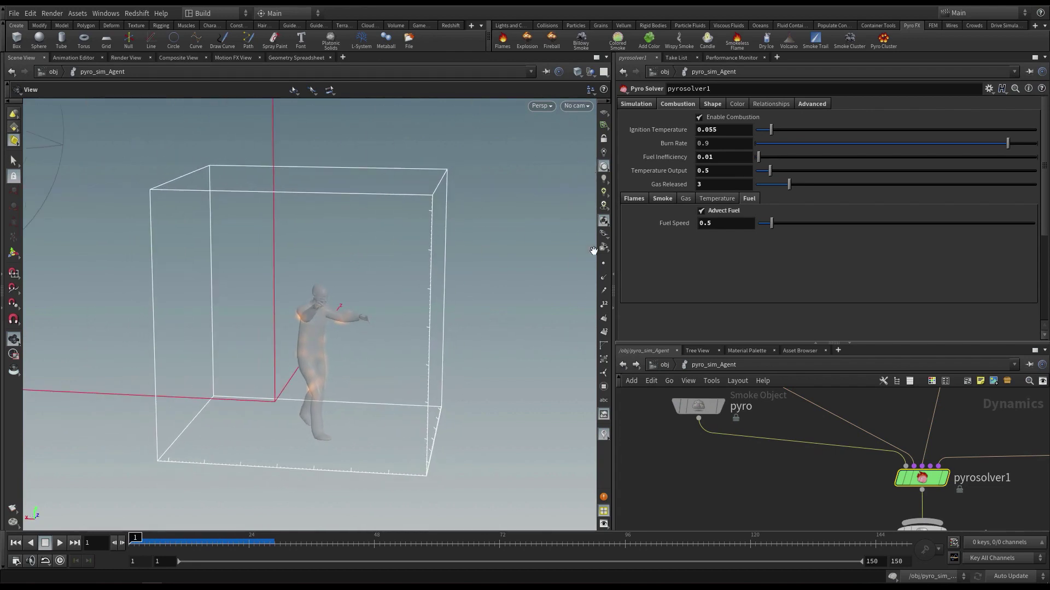
scroll(917, 500, up, 1)
middle_drag(834, 502, 778, 503)
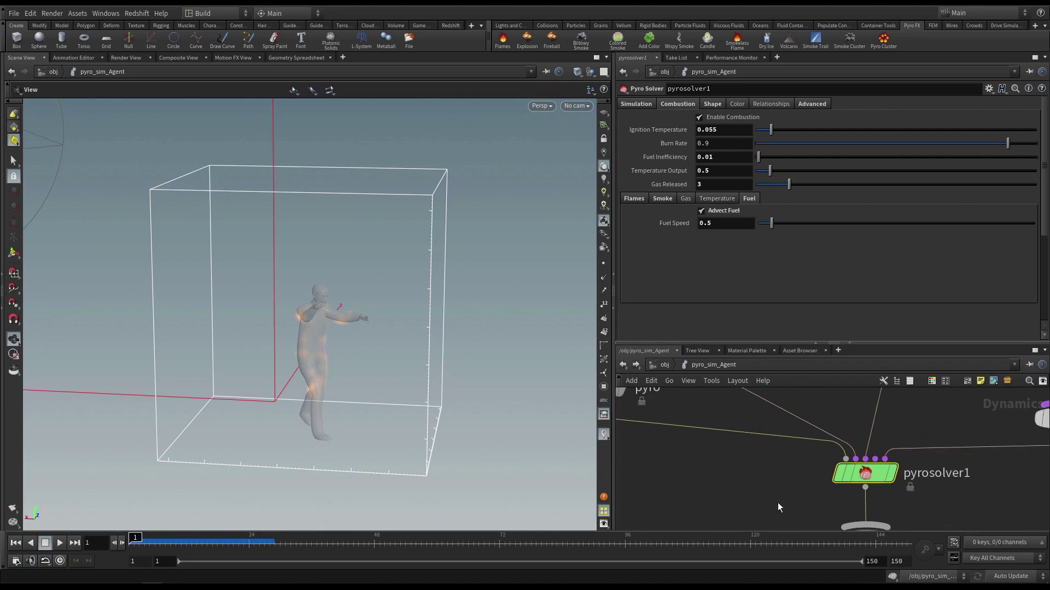
drag(347, 336, 328, 344)
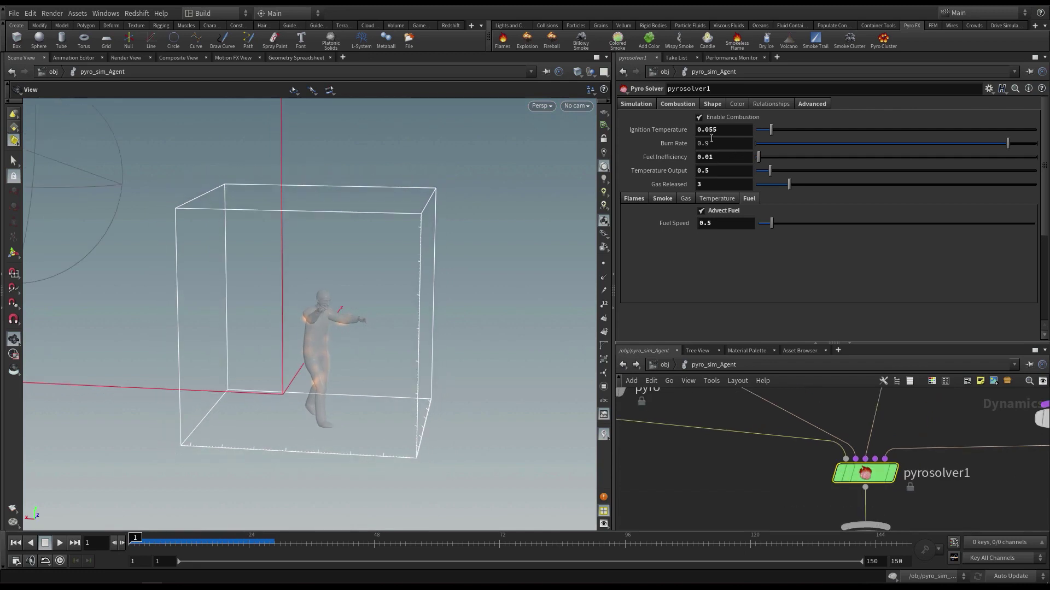
click(728, 144)
key(Return)
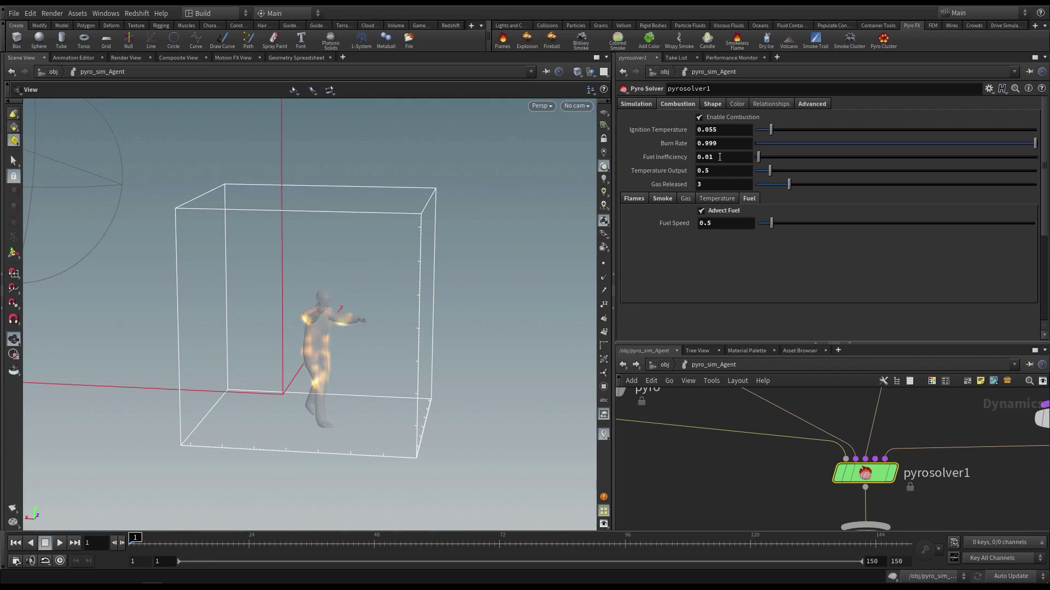
Step: Set the Fuel Inefficiency of pyrosolver1 to 0
click(720, 157)
text(0)
key(Return)
Step: Play the simulation with the new burn settings past frame 31 and stop it
mouse_move(394, 319)
mouse_down()
mouse_move(355, 300)
mouse_move(370, 333)
mouse_move(394, 327)
mouse_up()
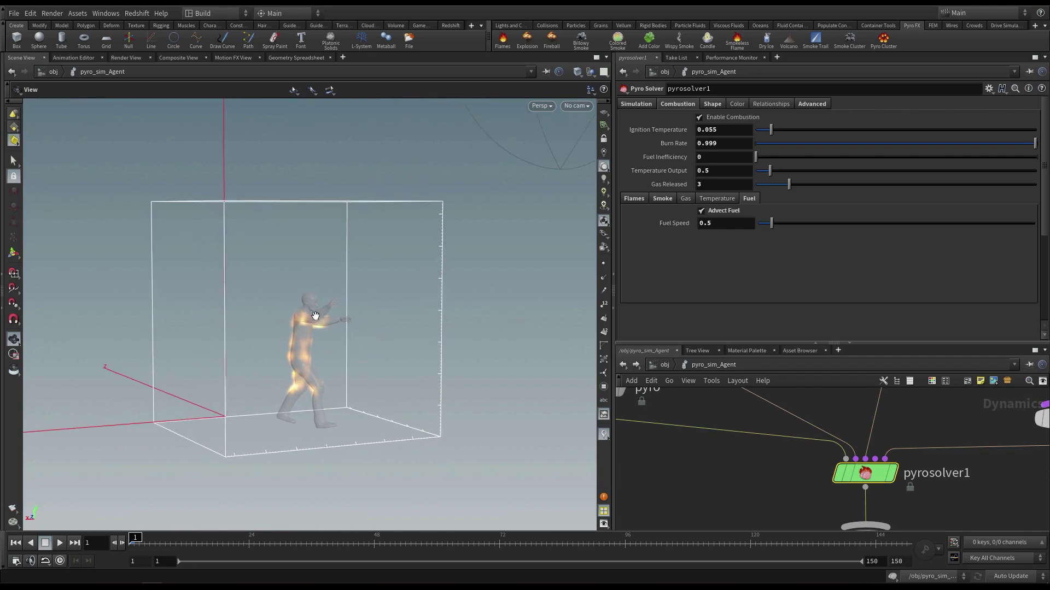
key(Up)
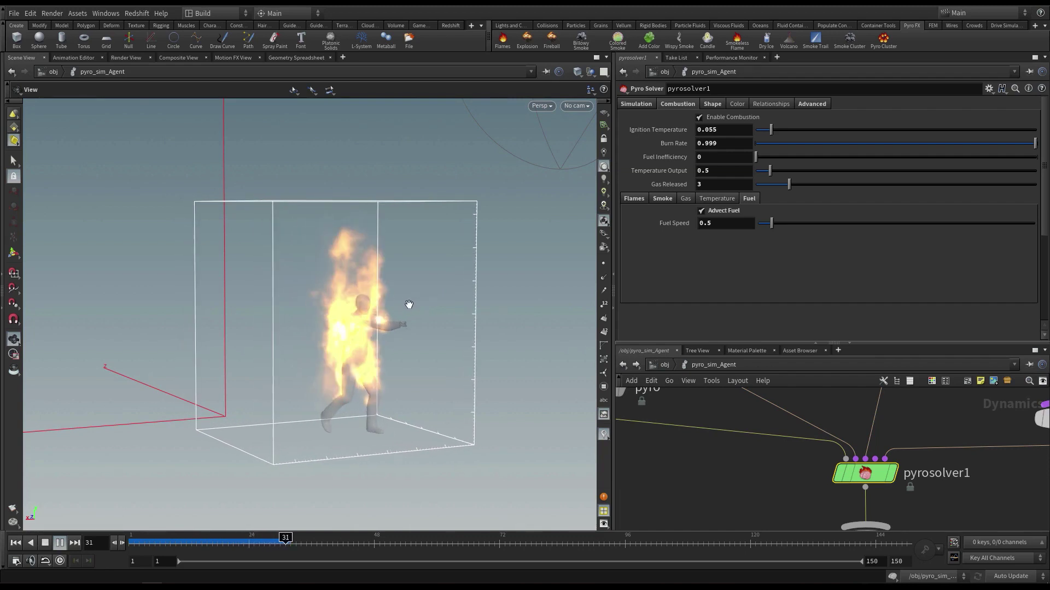
key(Escape)
mouse_move(408, 304)
mouse_down()
mouse_move(358, 307)
mouse_move(378, 301)
mouse_up()
Step: Replay the flames from frame 4 to about frame 34 and examine them from another angle
click(147, 545)
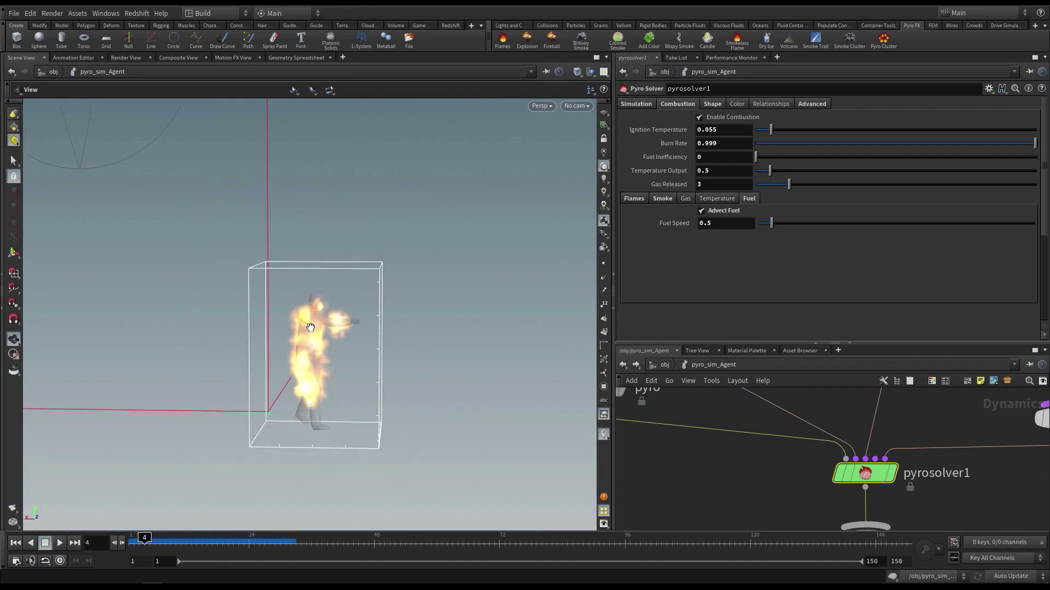
key(Up)
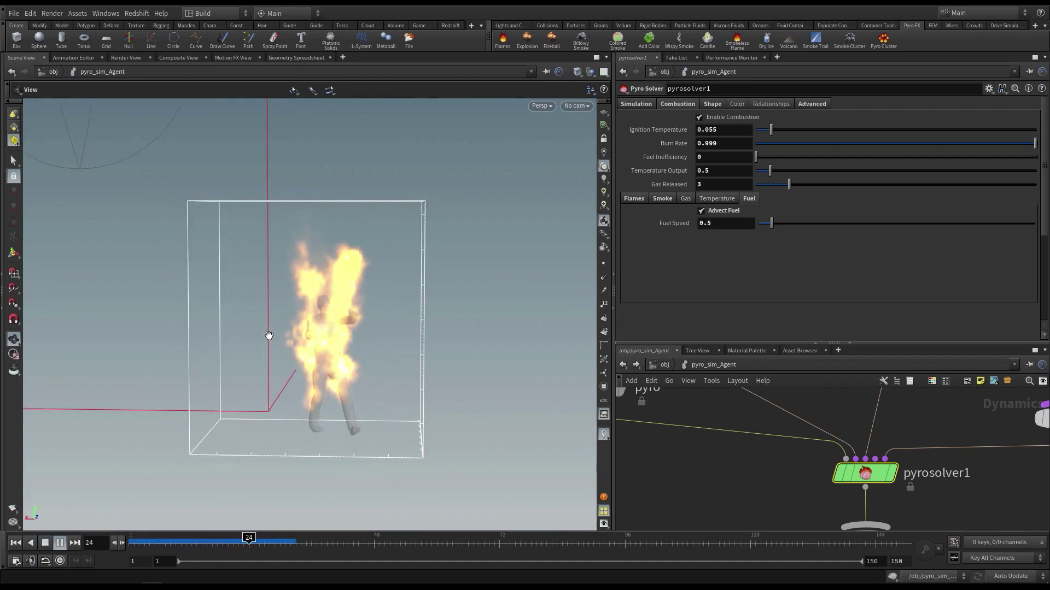
key(Escape)
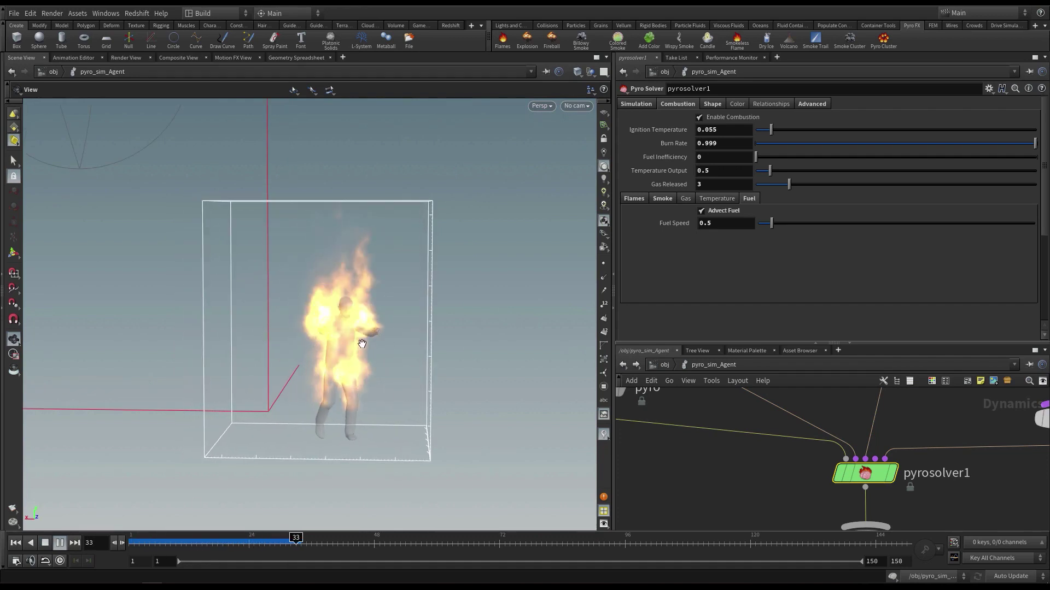
mouse_move(362, 344)
mouse_down()
mouse_move(473, 345)
mouse_move(451, 341)
mouse_up()
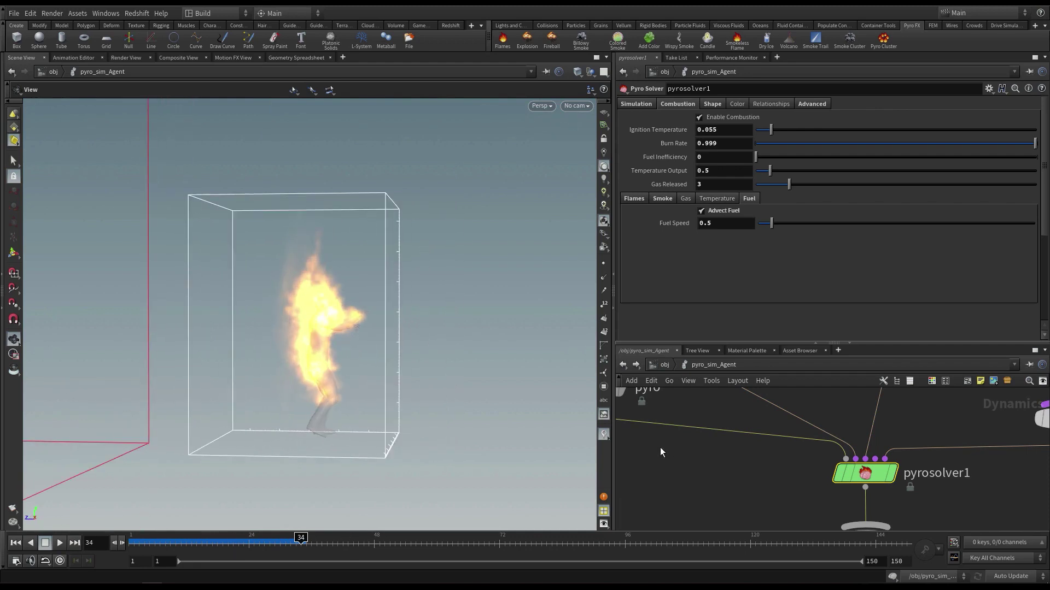
Step: Show the Fuel guide on the pyro Smoke Object and scrub the cached frames to about frame 18
middle_drag(660, 447, 797, 480)
click(820, 394)
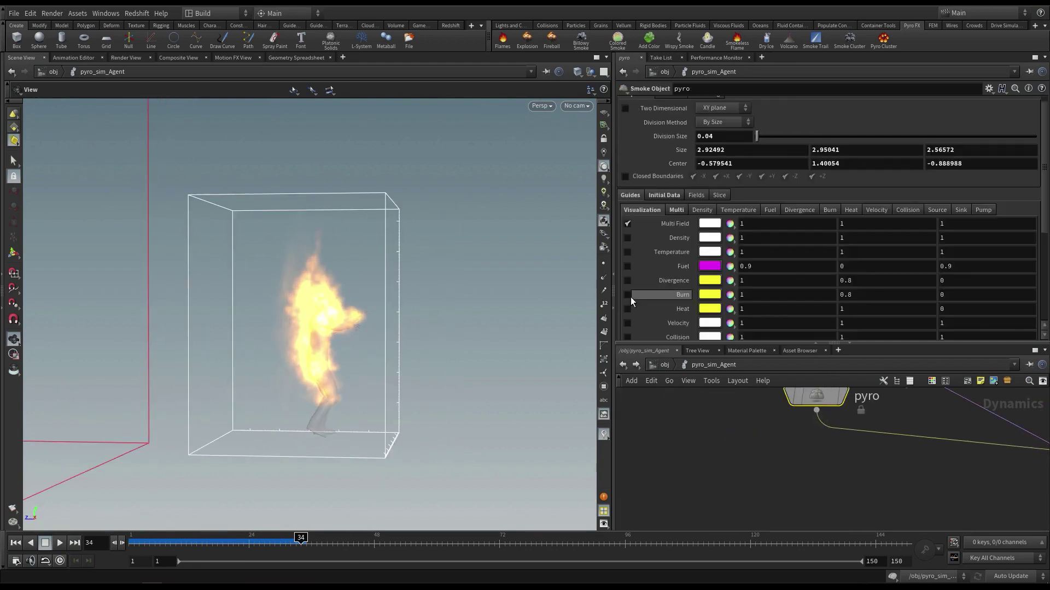
click(628, 267)
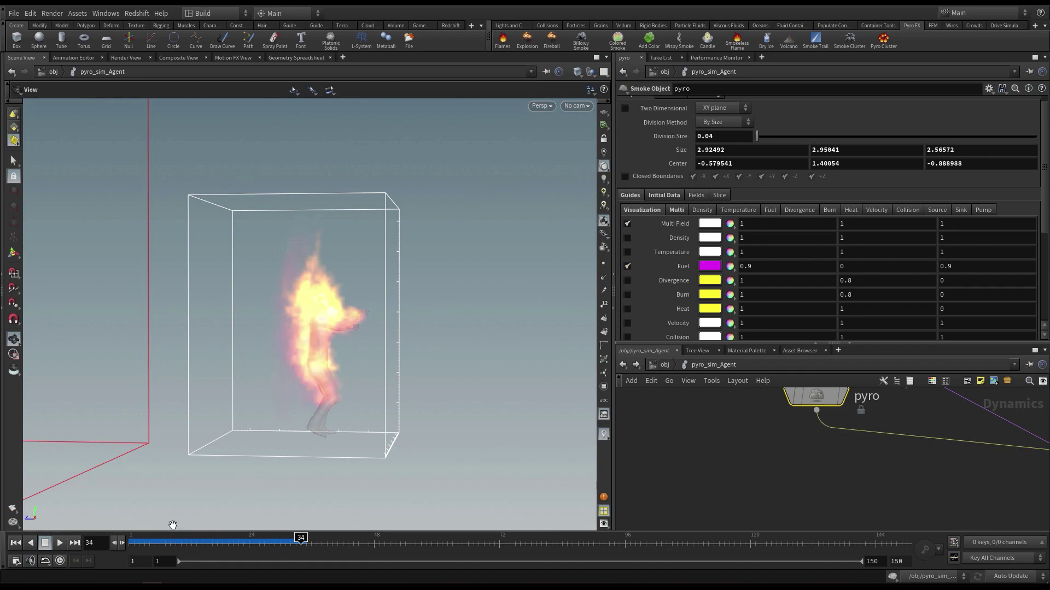
drag(133, 543, 217, 542)
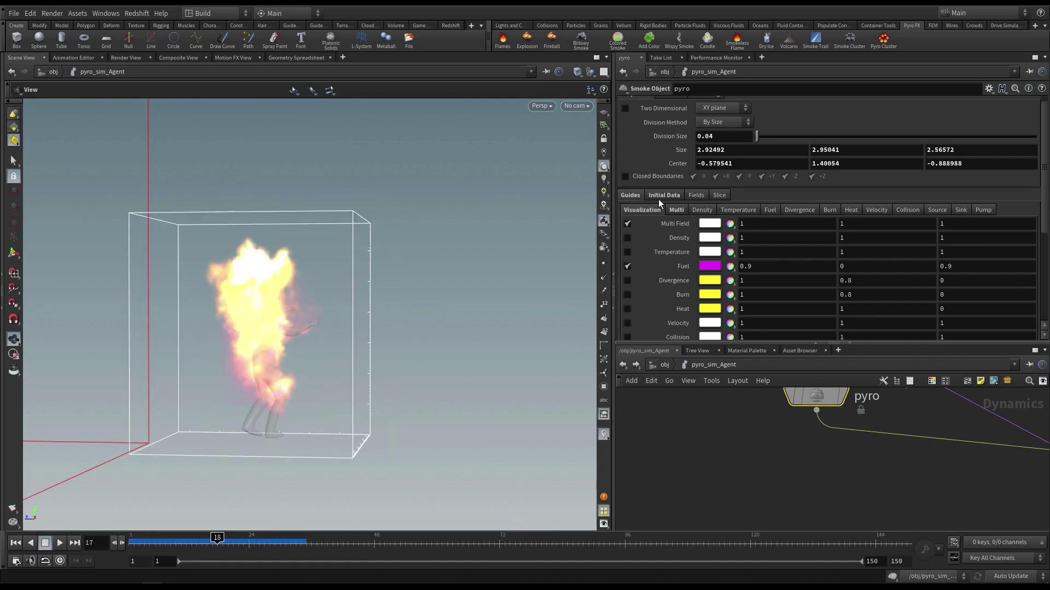
Step: Isolate the fuel by hiding the Multi Field guide, scrub to frame 27, and restore the Multi Field display without Fuel
click(628, 223)
drag(142, 543, 265, 548)
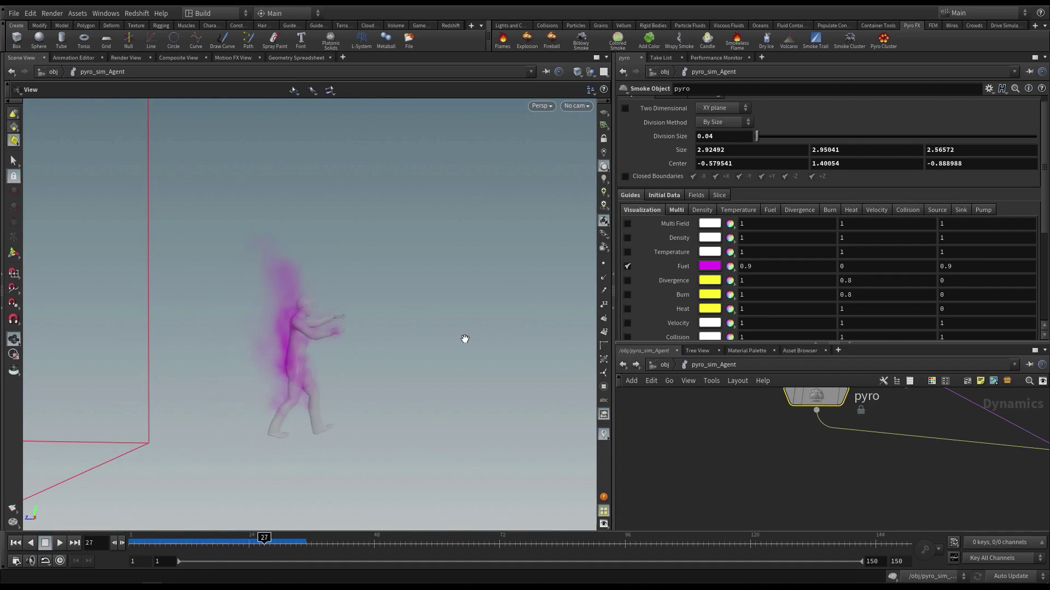
click(629, 266)
Step: Replay and scrub the cached flames around the agent from several angles, ending at frame 28
drag(341, 366, 239, 547)
drag(352, 334, 287, 343)
key(Up)
key(Up)
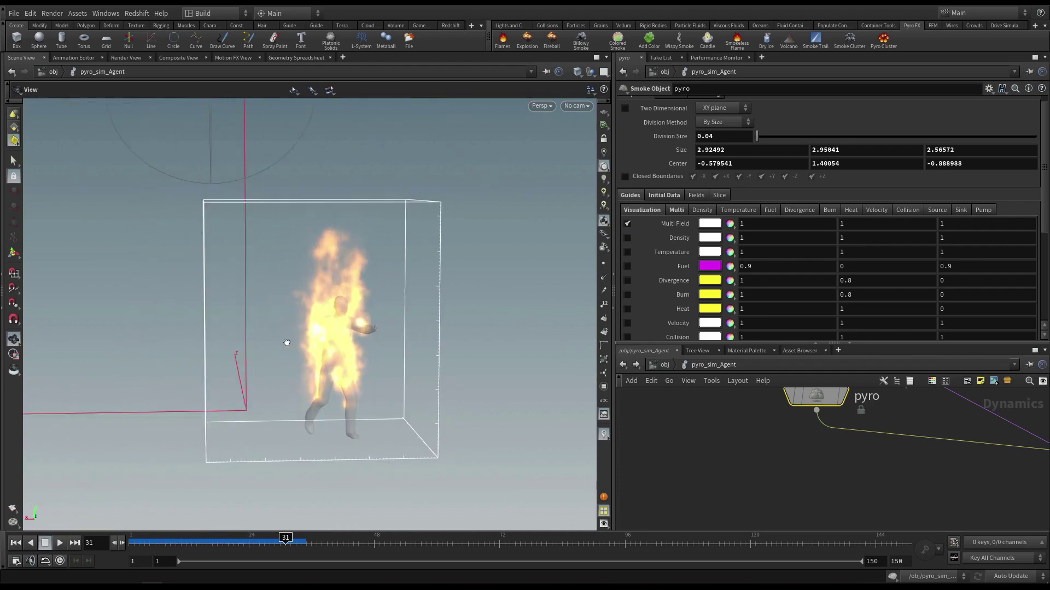
right_drag(286, 343, 307, 317)
drag(307, 317, 340, 322)
drag(167, 542, 271, 540)
drag(361, 412, 313, 413)
Step: Return to frame 1 and set the Temperature Output of pyrosolver1 to 0.3
middle_drag(768, 469, 530, 456)
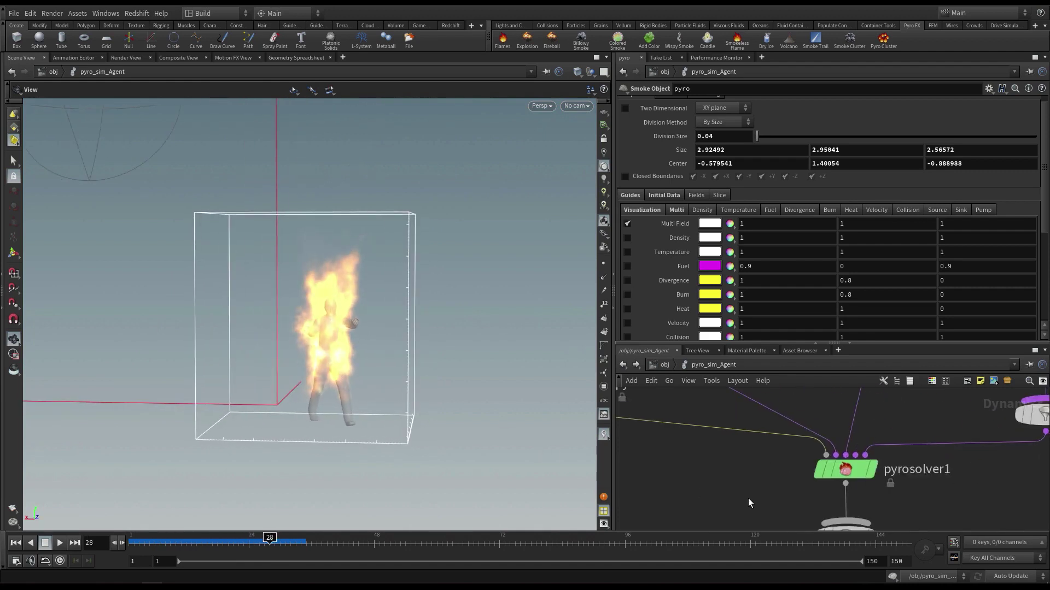
click(842, 470)
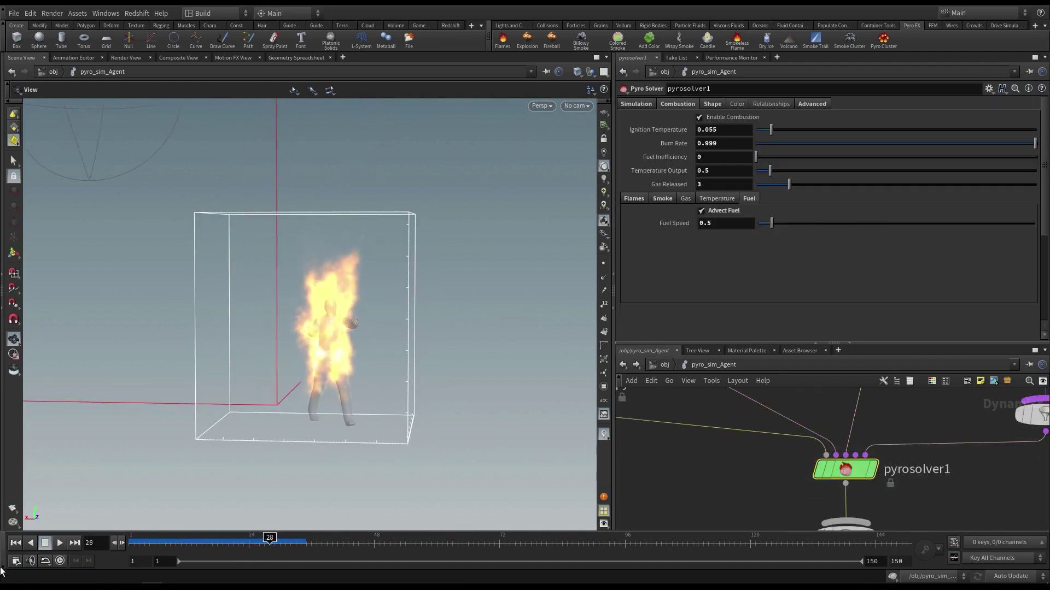
click(14, 543)
drag(703, 171, 724, 170)
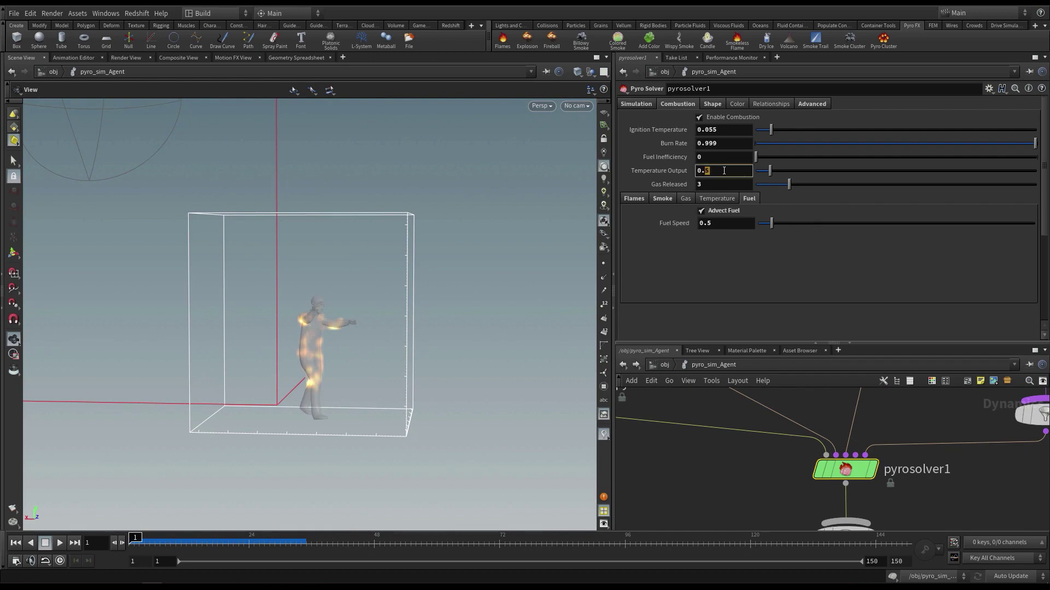
text(3)
key(Return)
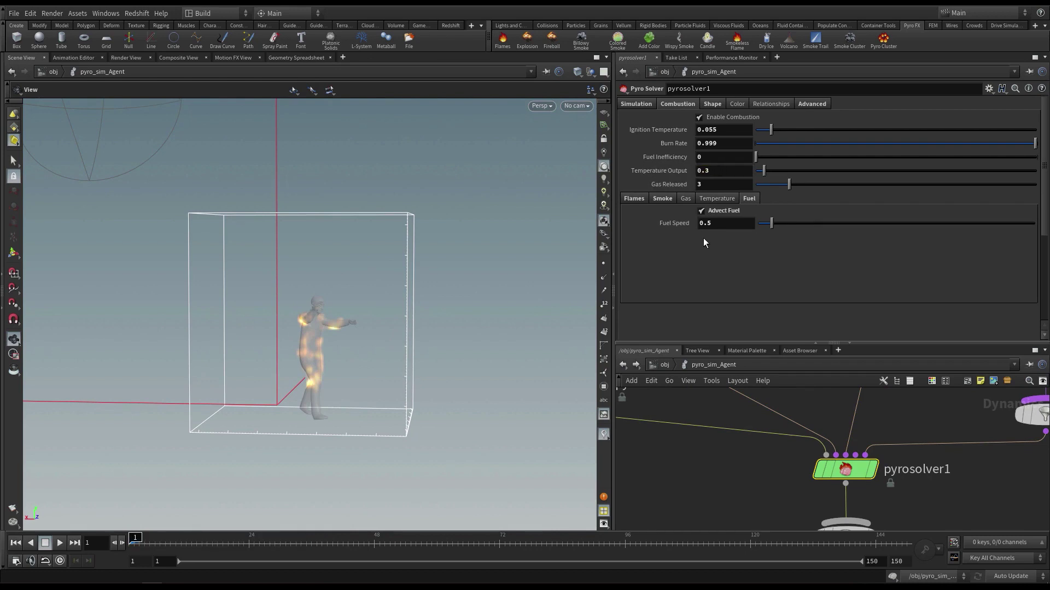
Step: Set the Gas Released of pyrosolver1 to 1.5
drag(706, 184, 685, 184)
text(1.5)
key(Return)
drag(339, 361, 359, 337)
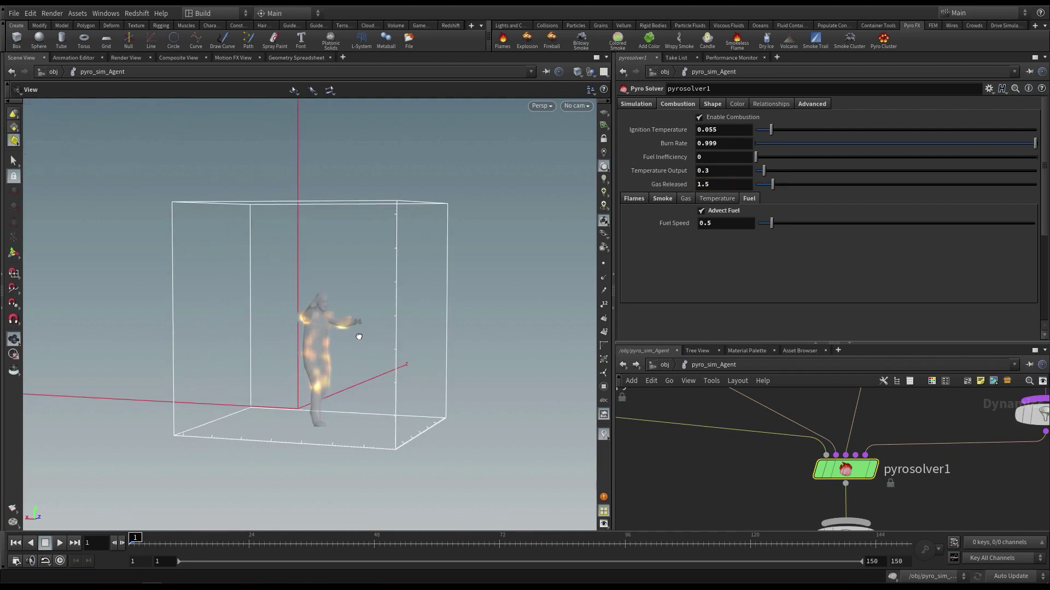
Step: Play the simulation with the new combustion values to about frame 34, and return to frame 1
click(61, 544)
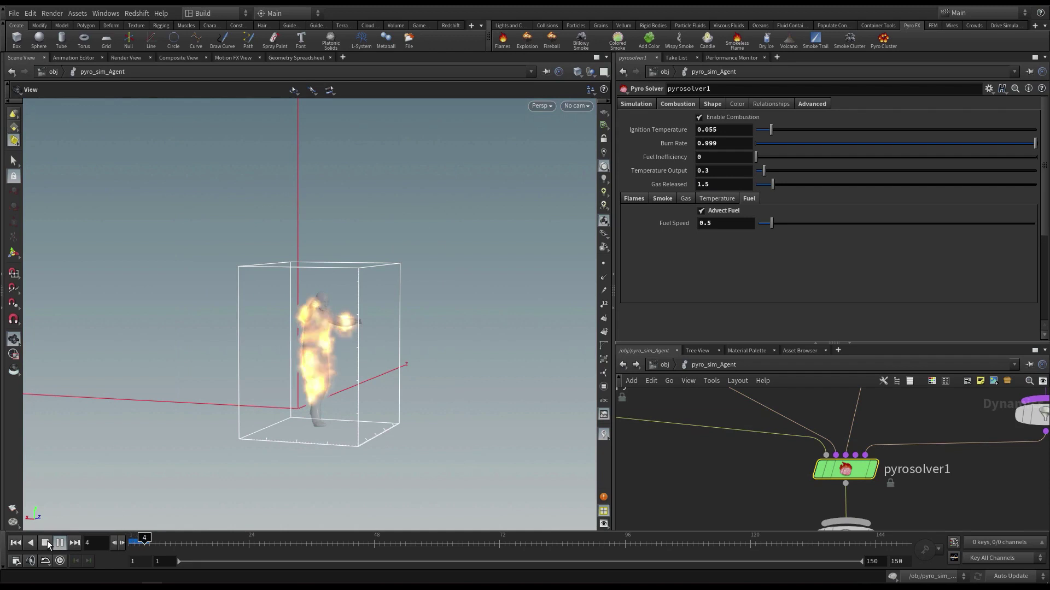
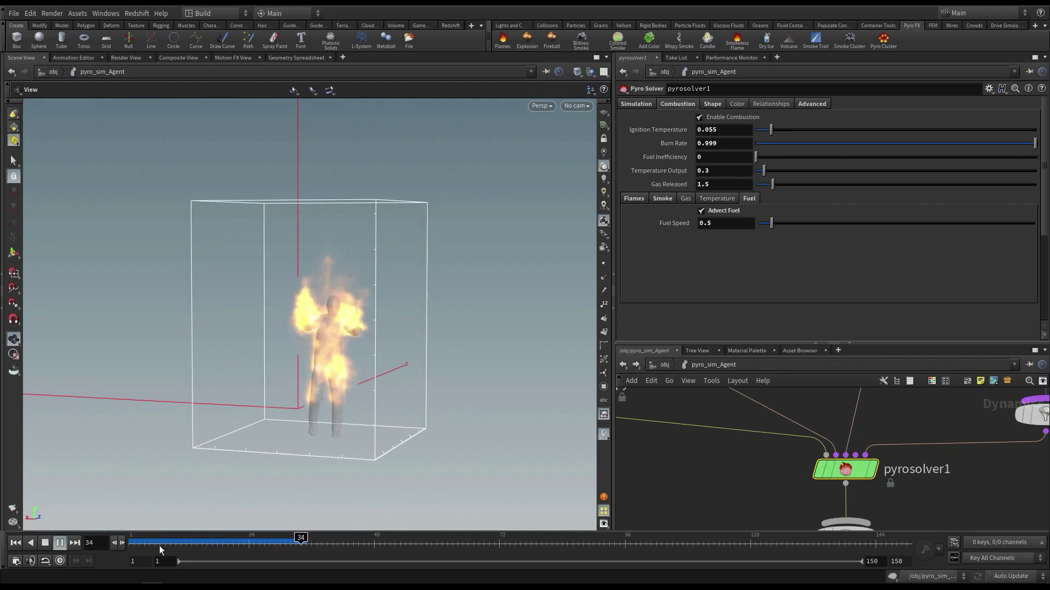
drag(158, 548, 117, 548)
Step: Set the Disturbance of gasdisturb1, gasdisturb2 and gasdisturb3 together to 0.6
middle_drag(656, 473, 653, 538)
scroll(746, 489, down, 7)
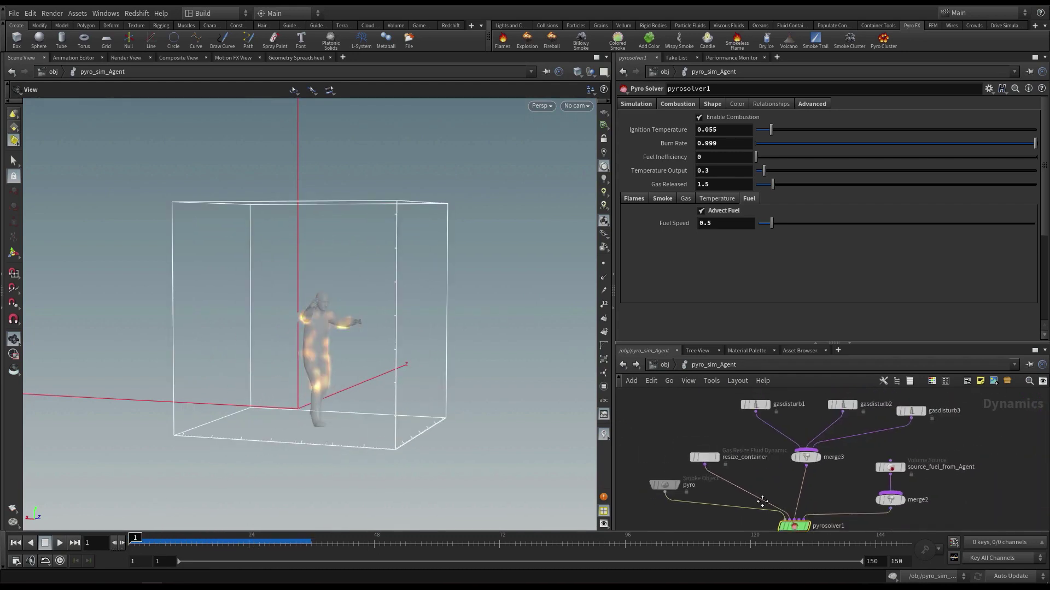
middle_drag(762, 502, 766, 521)
drag(726, 406, 985, 424)
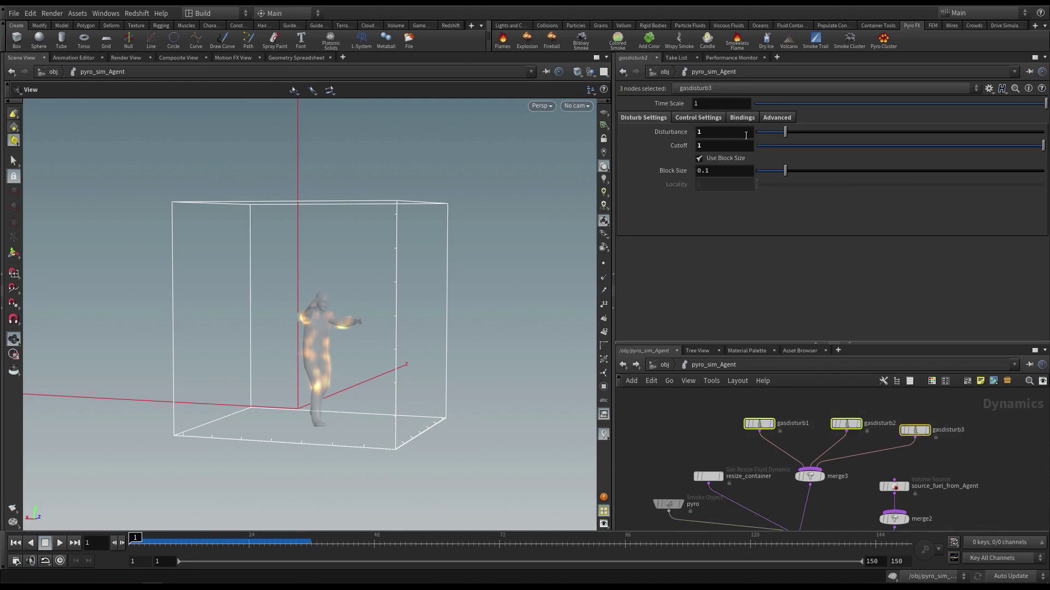
click(714, 133)
text(.6)
key(Return)
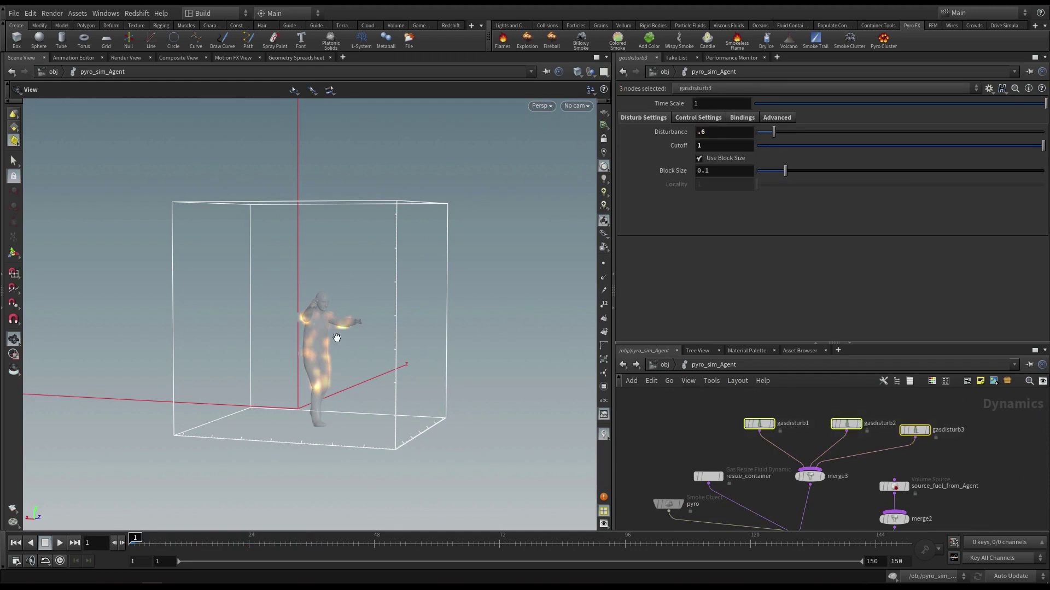
Step: Simulate past frame 35 while viewing the flames from several angles, scrub the cached frames, and return to frame 1
key(Up)
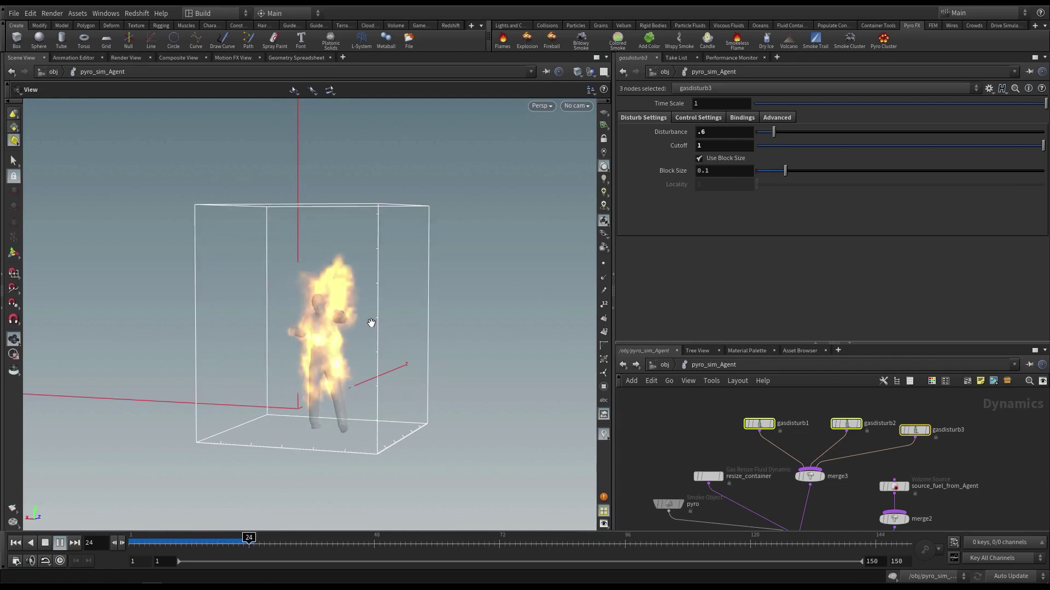
drag(371, 323, 422, 336)
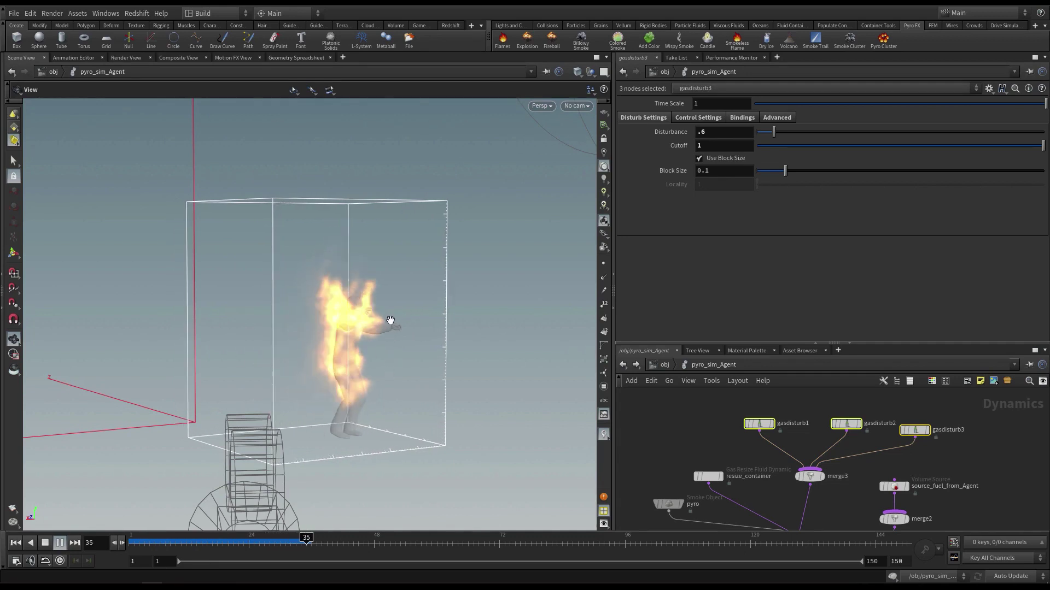
mouse_move(390, 323)
mouse_down()
mouse_move(348, 332)
mouse_move(333, 313)
mouse_up()
click(169, 547)
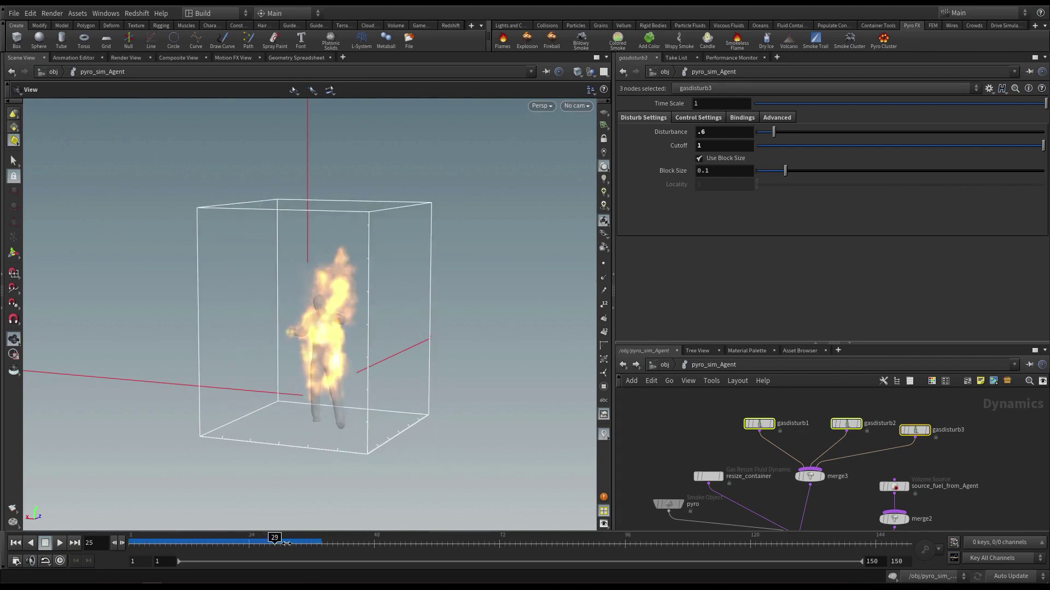
click(18, 543)
Step: Set the Division Size of the pyro smoke object to 0.015 and save the scene
middle_drag(680, 442, 694, 404)
drag(676, 491, 677, 488)
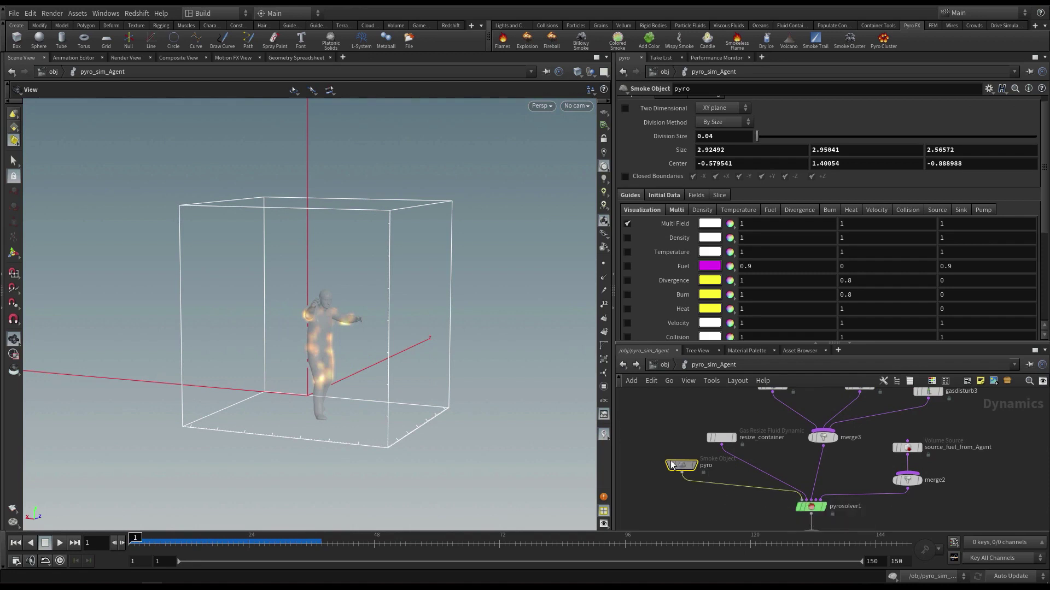
scroll(678, 475, up, 2)
drag(708, 136, 721, 136)
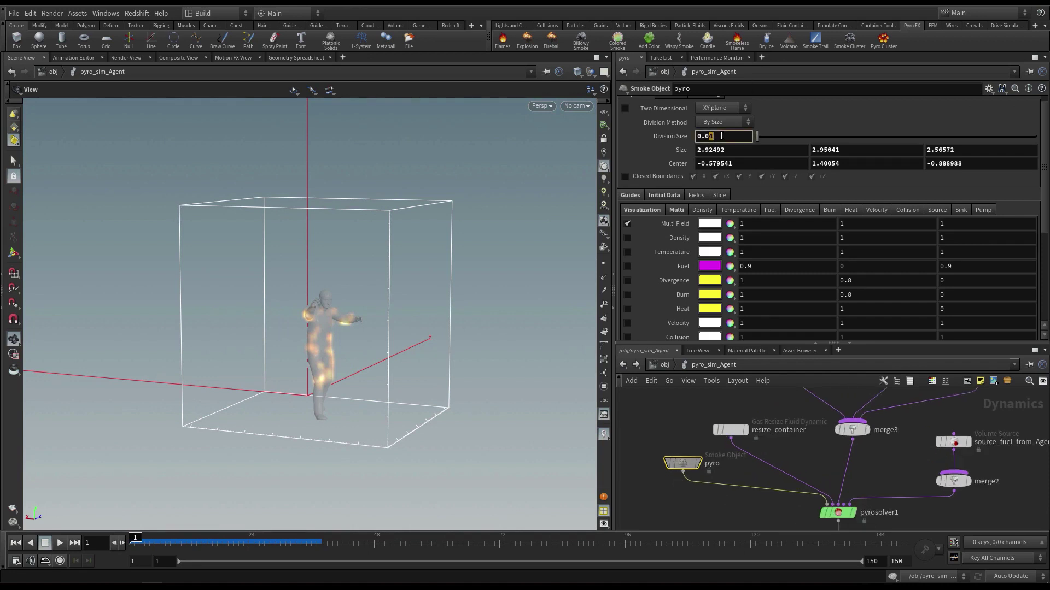
text(5)
key(Return)
middle_drag(663, 529, 667, 506)
key(ctrl+s)
Step: Generate a flipbook of the high-resolution fire, play it back in MPlay, and close the MPlay window
drag(430, 348, 23, 512)
click(14, 510)
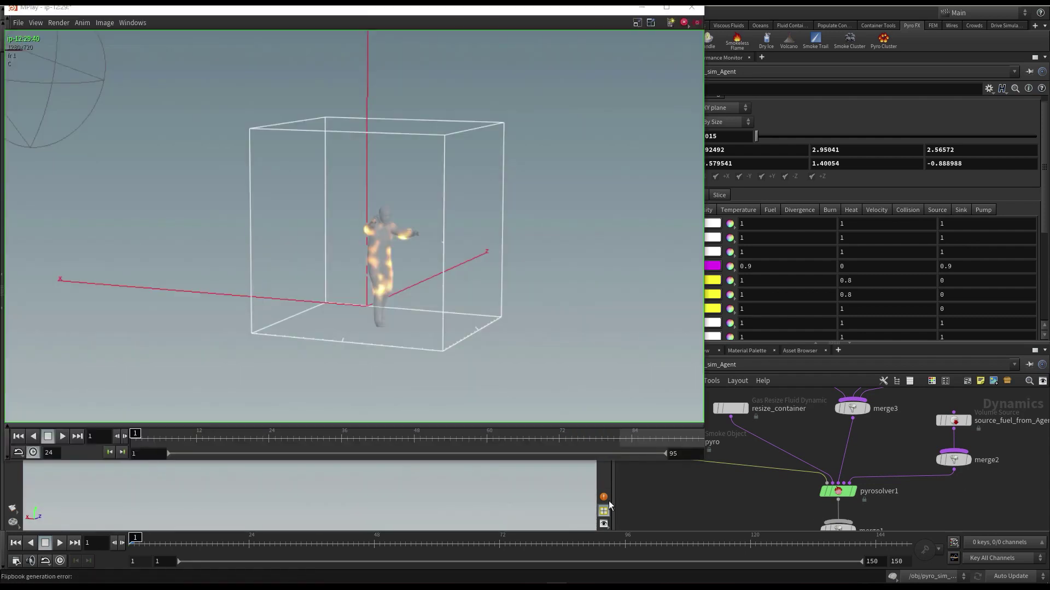
click(62, 437)
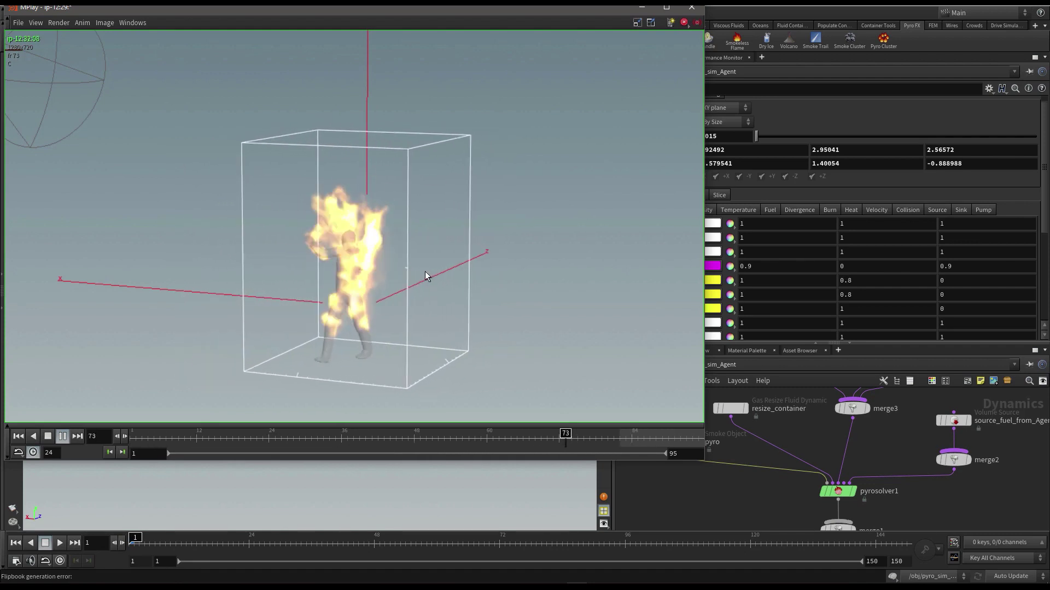
click(691, 6)
Step: Leave the pyro simulation network and select the import_pyrofields node inside pyro_import_Agent
scroll(771, 504, down, 2)
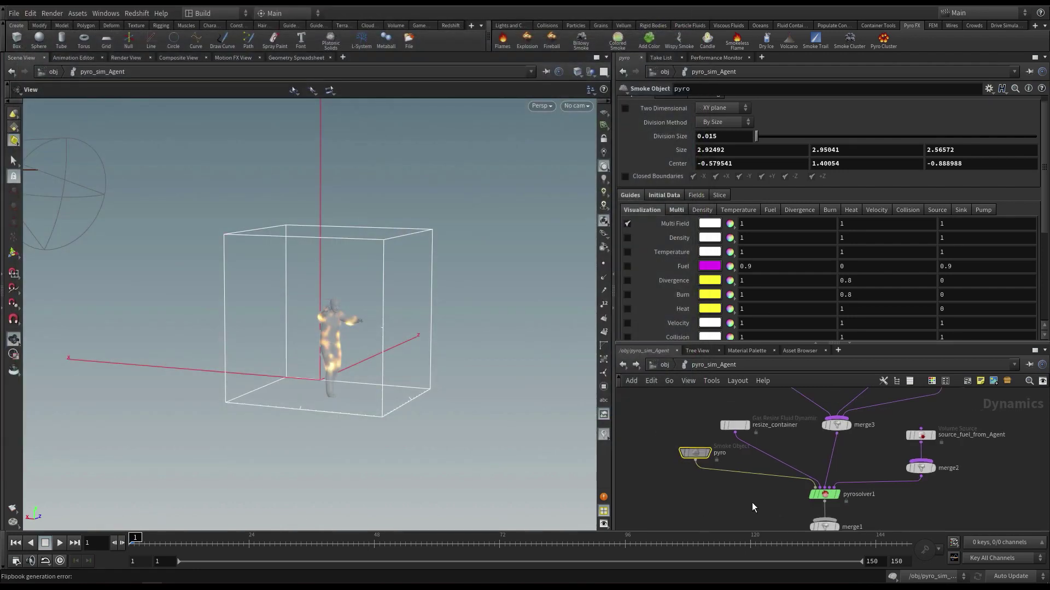
drag(696, 456, 680, 467)
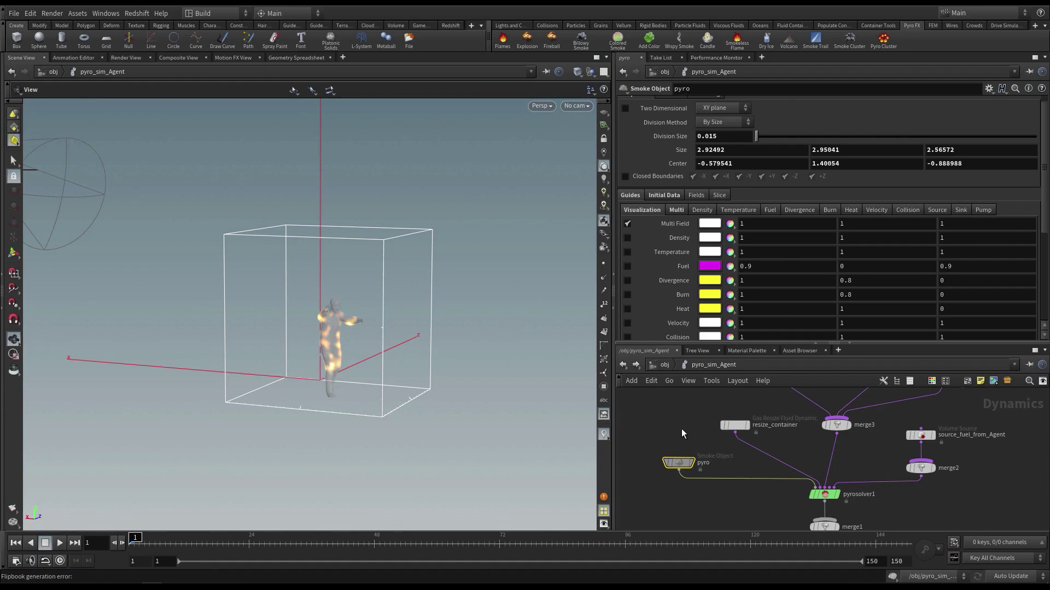
middle_drag(718, 501, 776, 486)
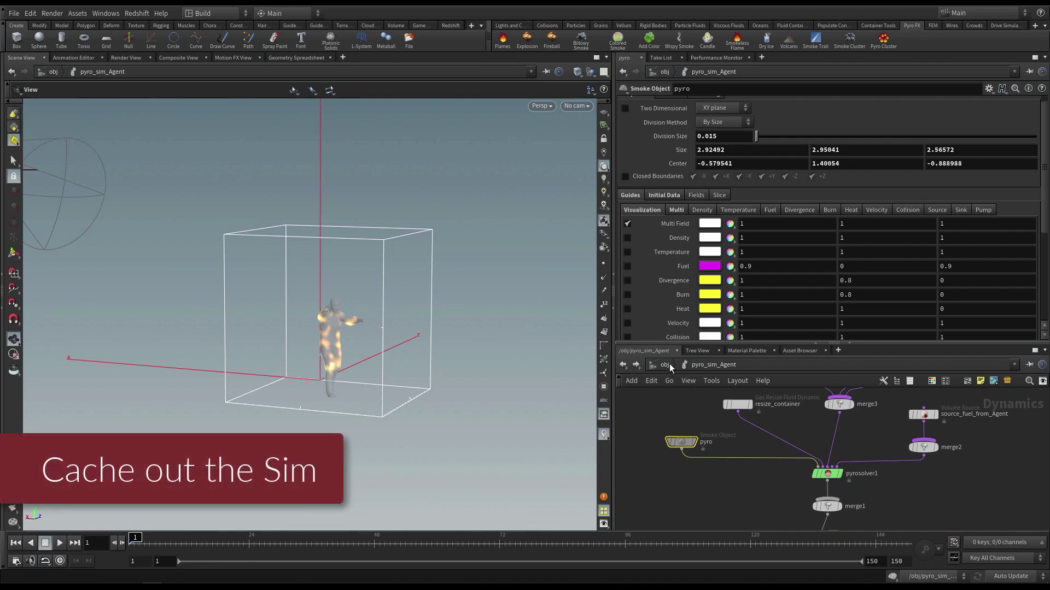
drag(687, 344, 688, 311)
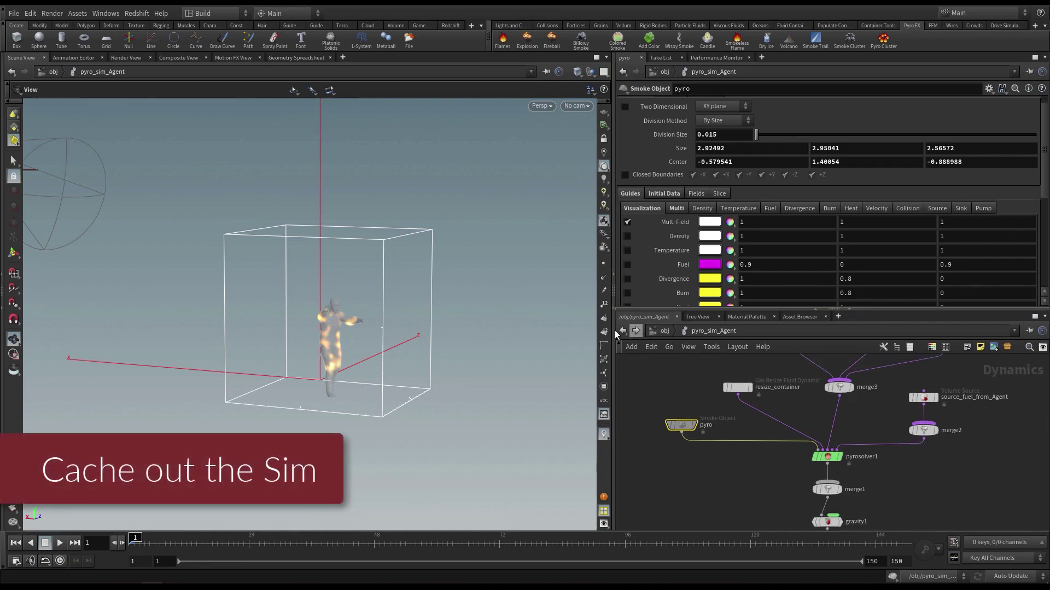
key(u)
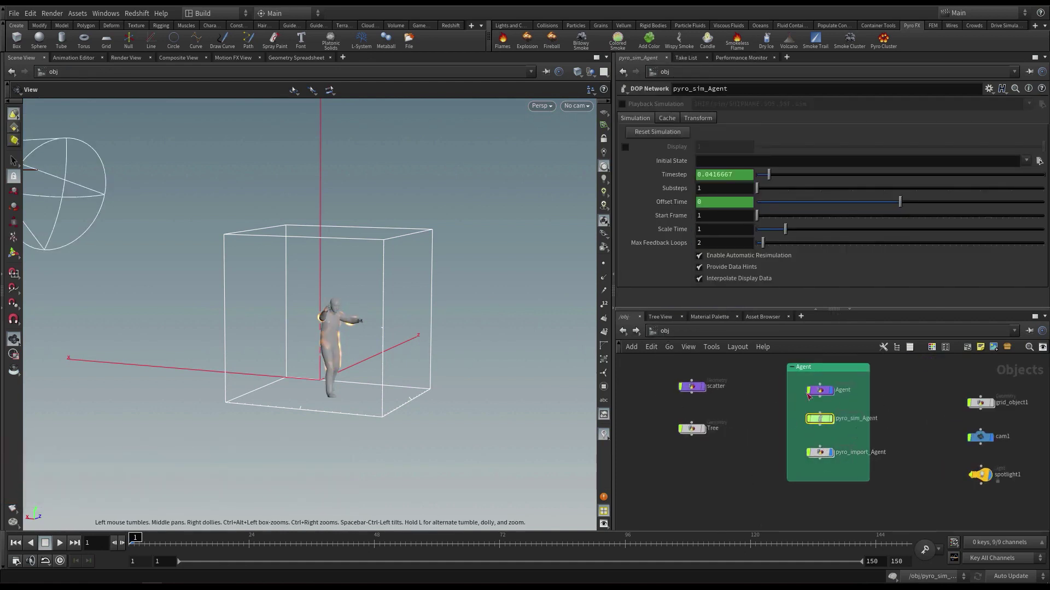
double_click(823, 454)
click(794, 432)
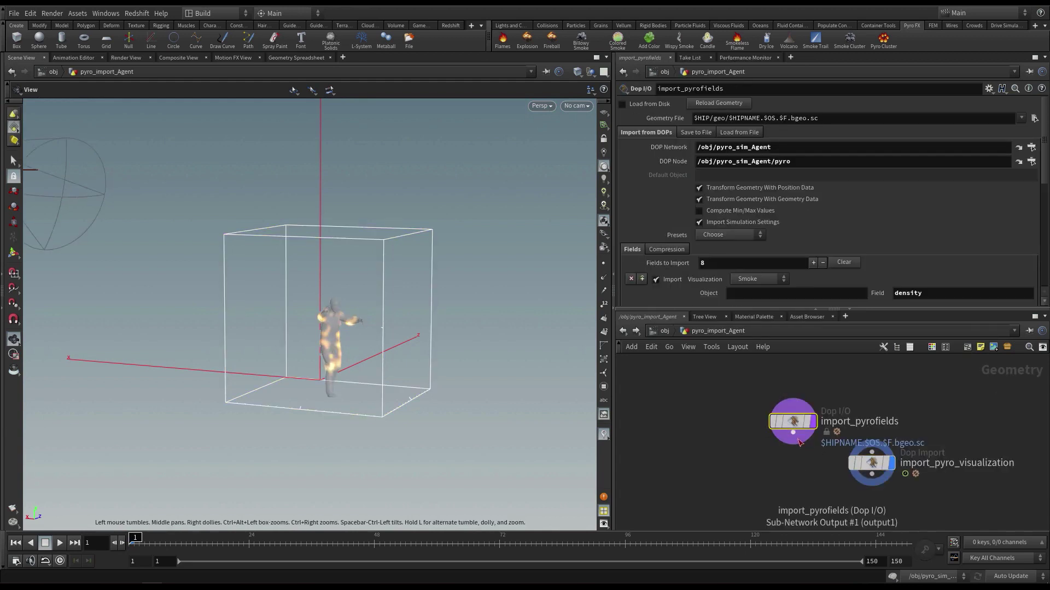
Step: Move import_pyrofields away from import_pyro_visualization and give the parameter area more height
scroll(740, 401, up, 1)
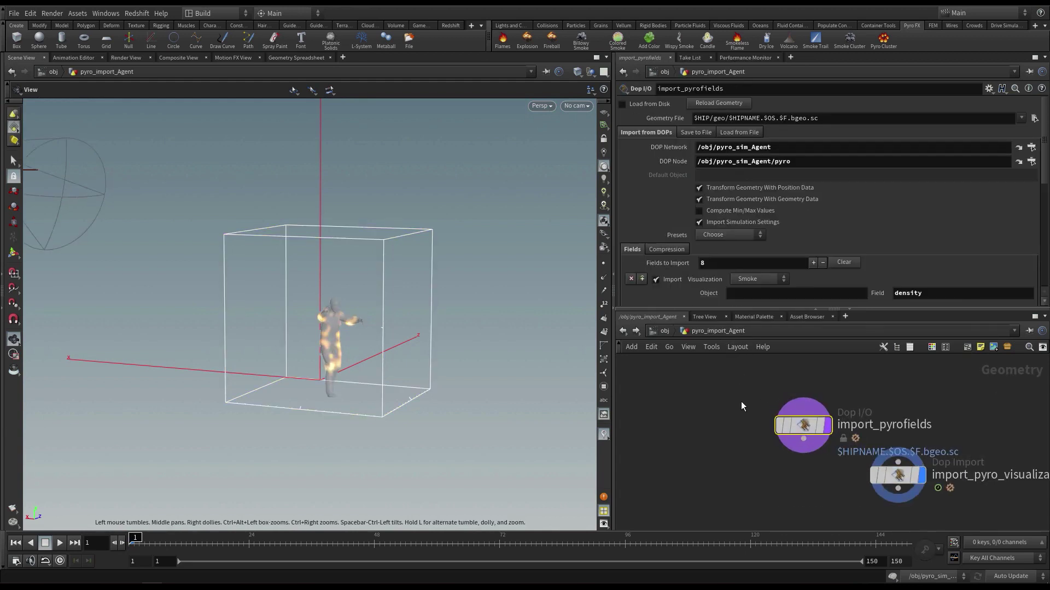
middle_drag(740, 401, 712, 390)
drag(779, 422, 735, 414)
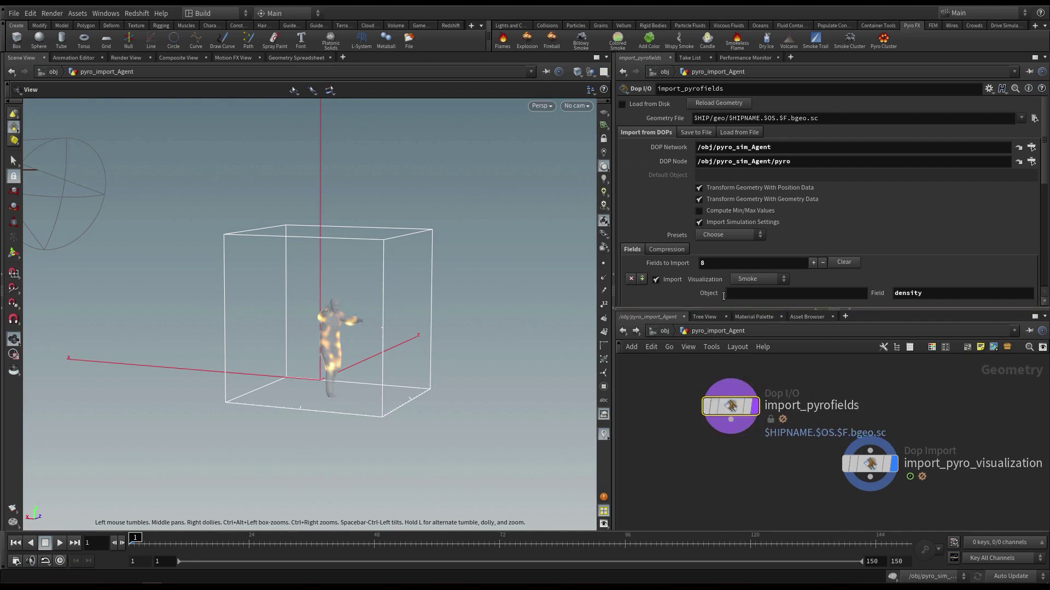
drag(727, 310, 730, 343)
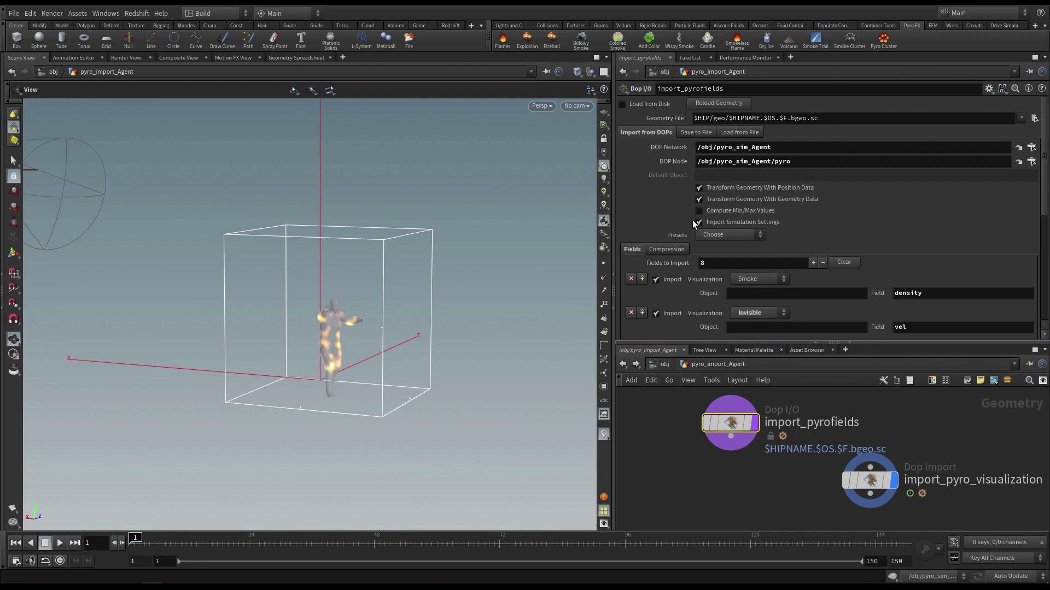
Step: Enable Compute Min/Max Values and remove rest, rest2, fuel and Cd from the imported fields, keeping density, vel, temperature and heat
click(725, 212)
scroll(728, 211, down, 4)
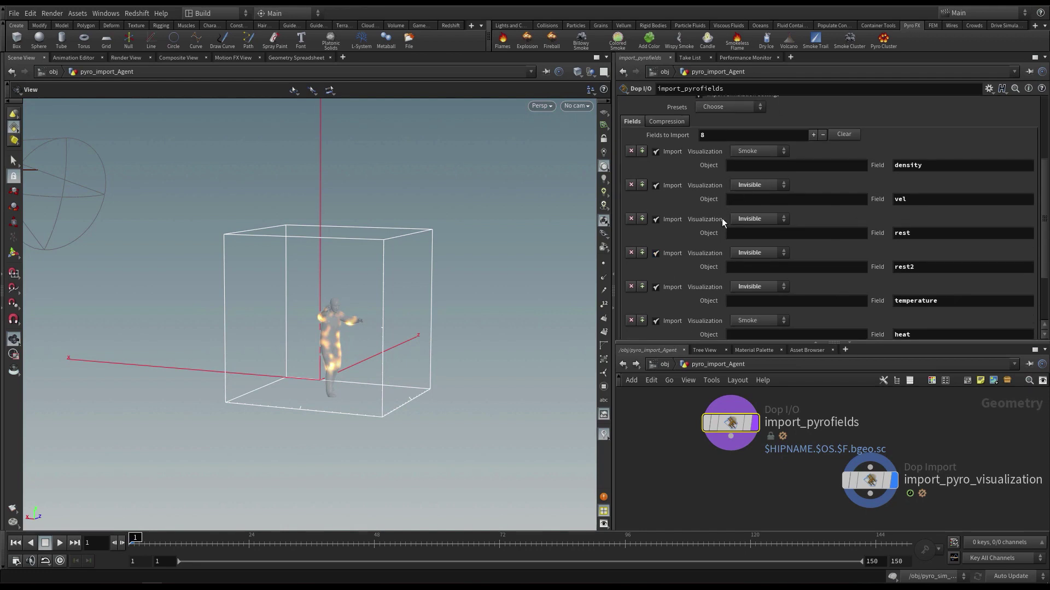
click(630, 219)
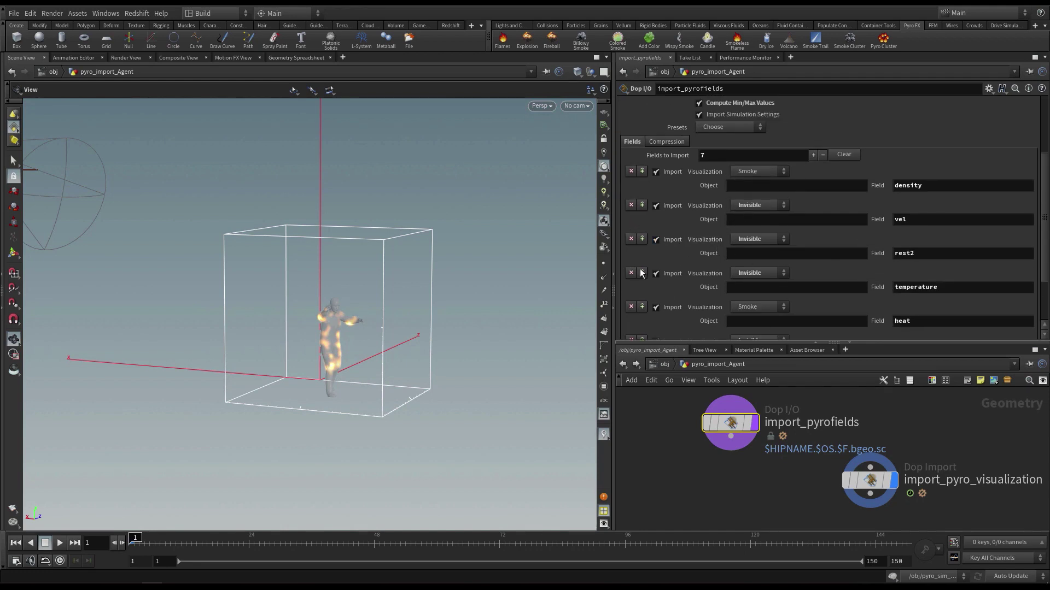
click(632, 241)
scroll(657, 268, down, 1)
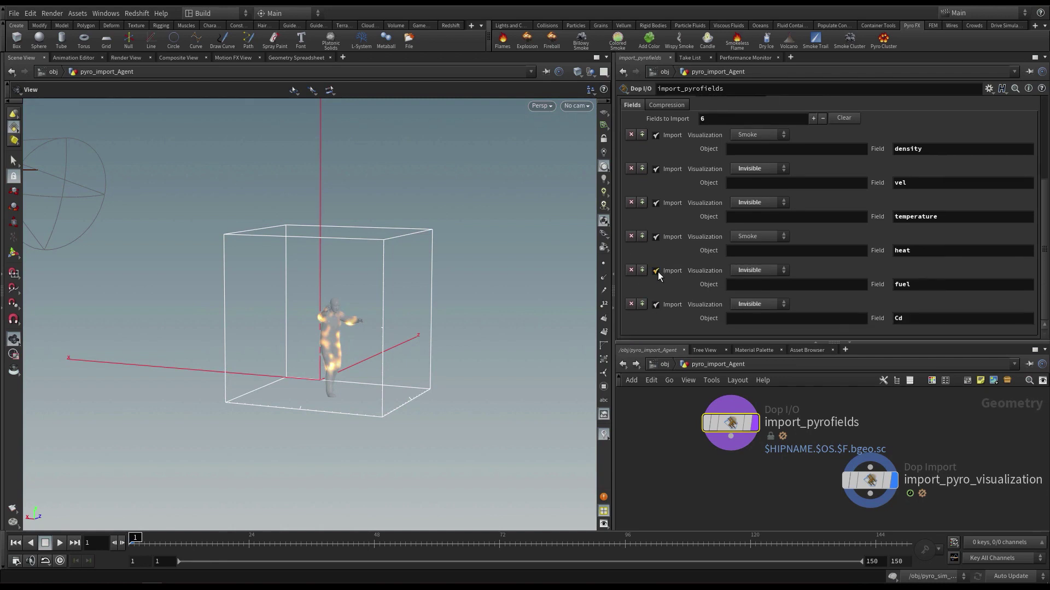
click(631, 270)
click(631, 305)
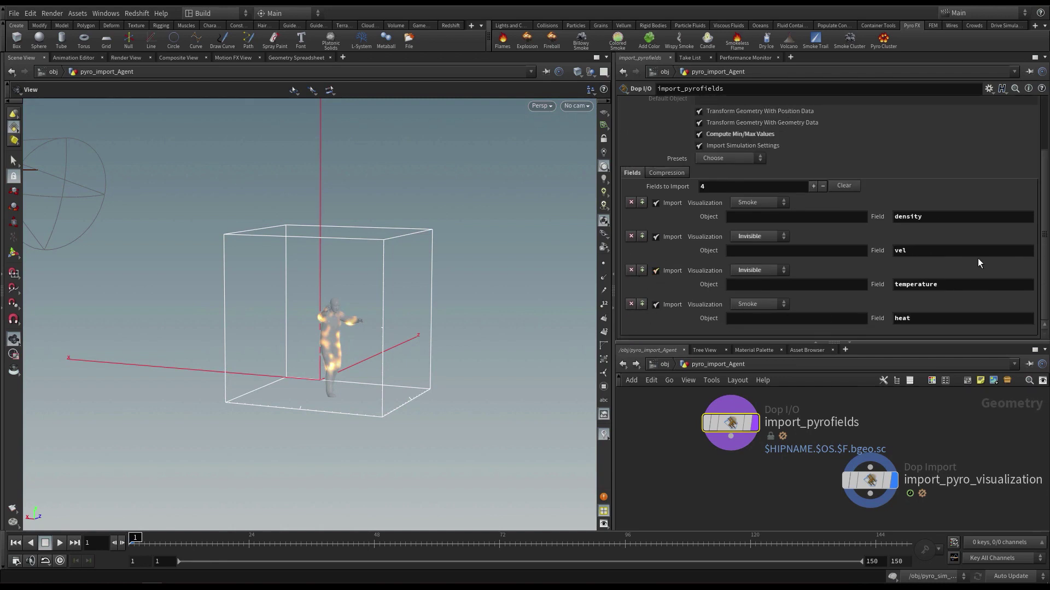
click(941, 220)
click(907, 250)
click(924, 284)
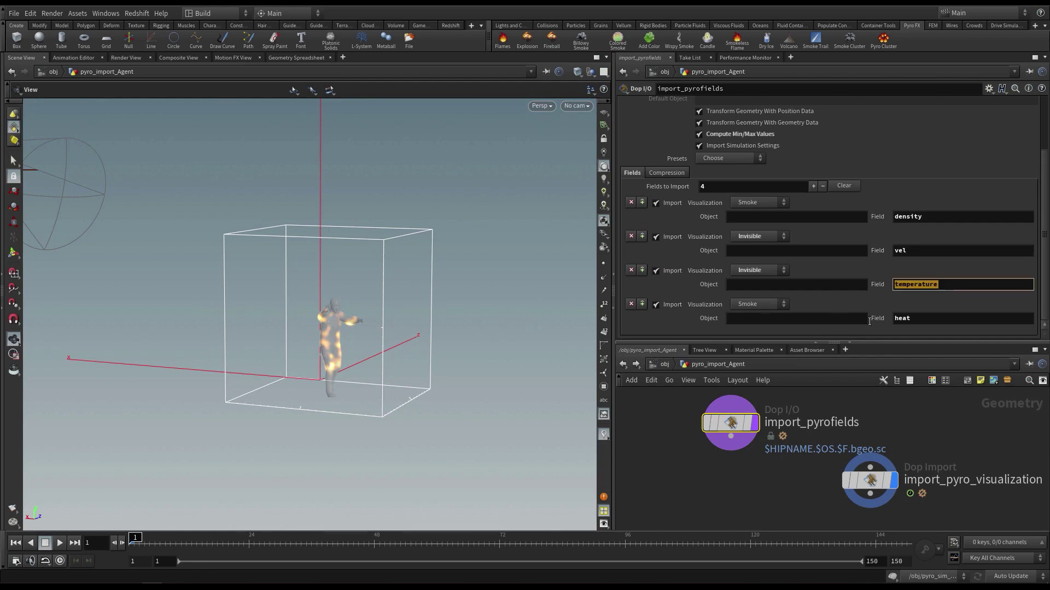
click(920, 319)
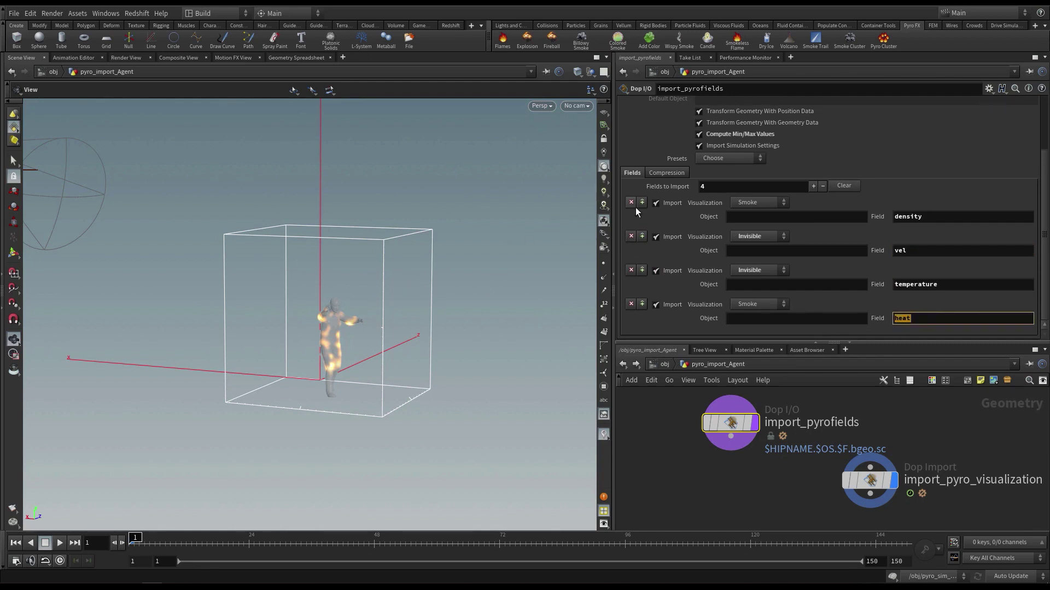
Step: Set the Geometry File of import_pyrofields to the existing sequence H:/CACHE/AgentCache.$F4.bgeo.sc
scroll(654, 137, up, 5)
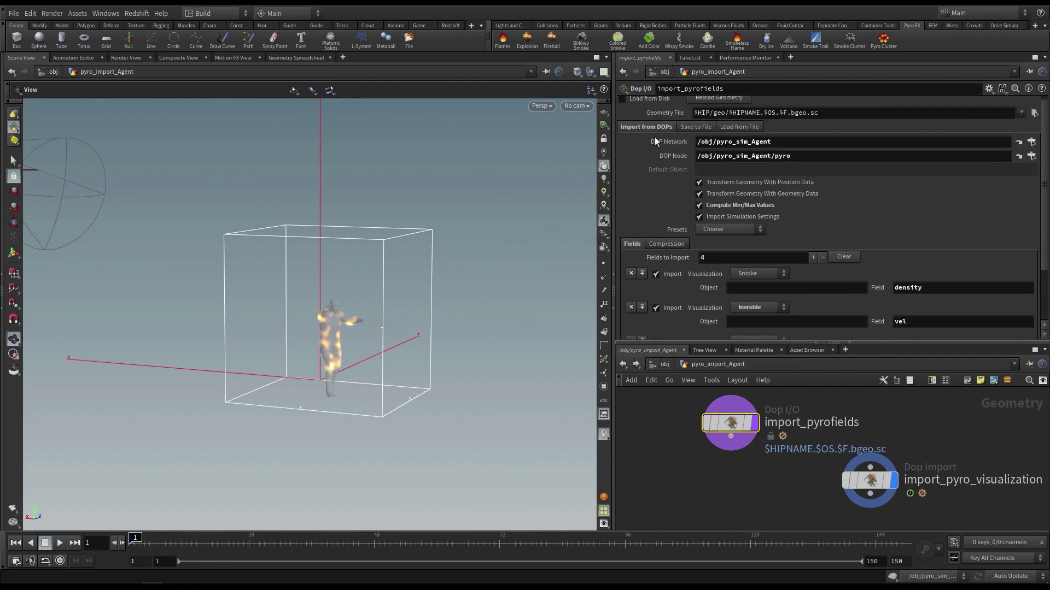
click(1034, 118)
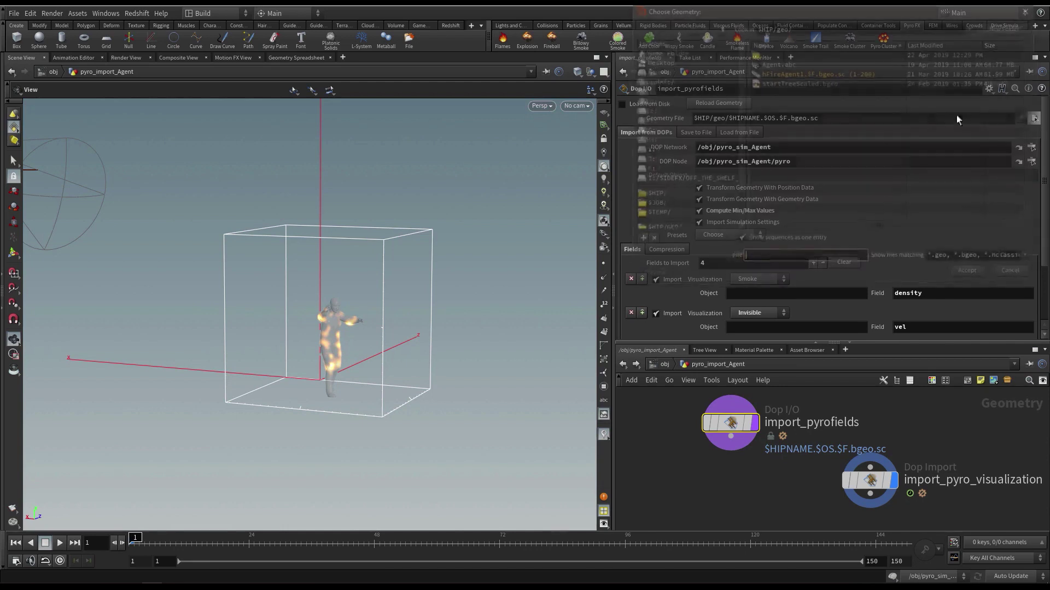
scroll(684, 210, down, 2)
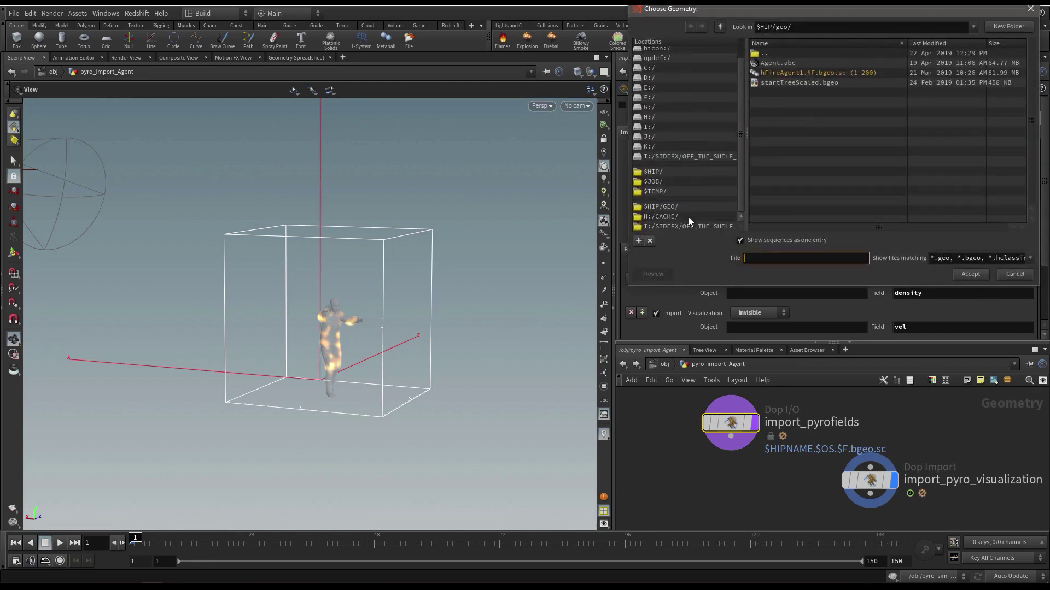
click(687, 217)
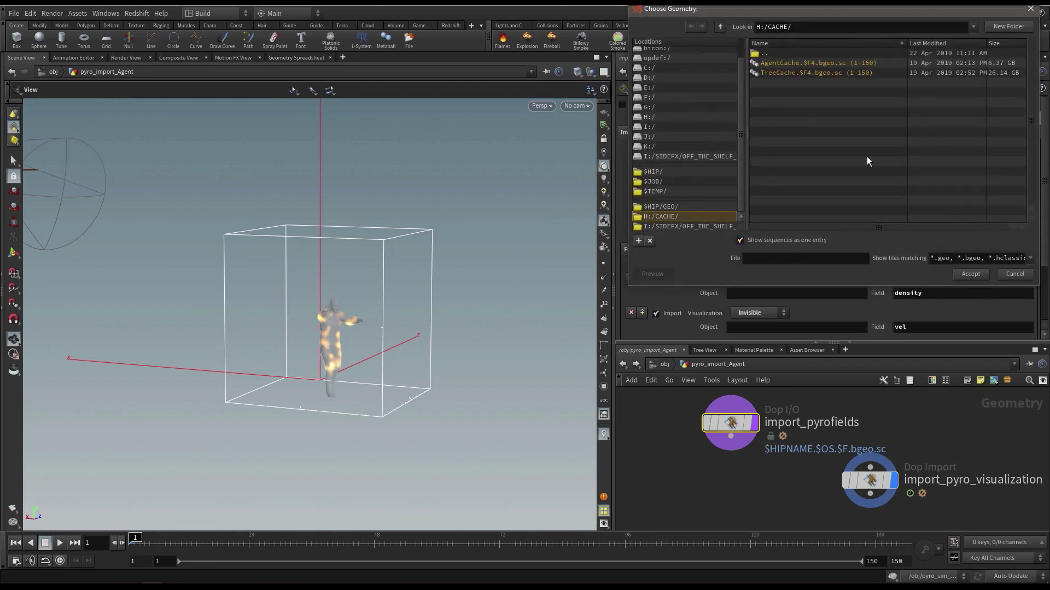
click(803, 76)
click(806, 63)
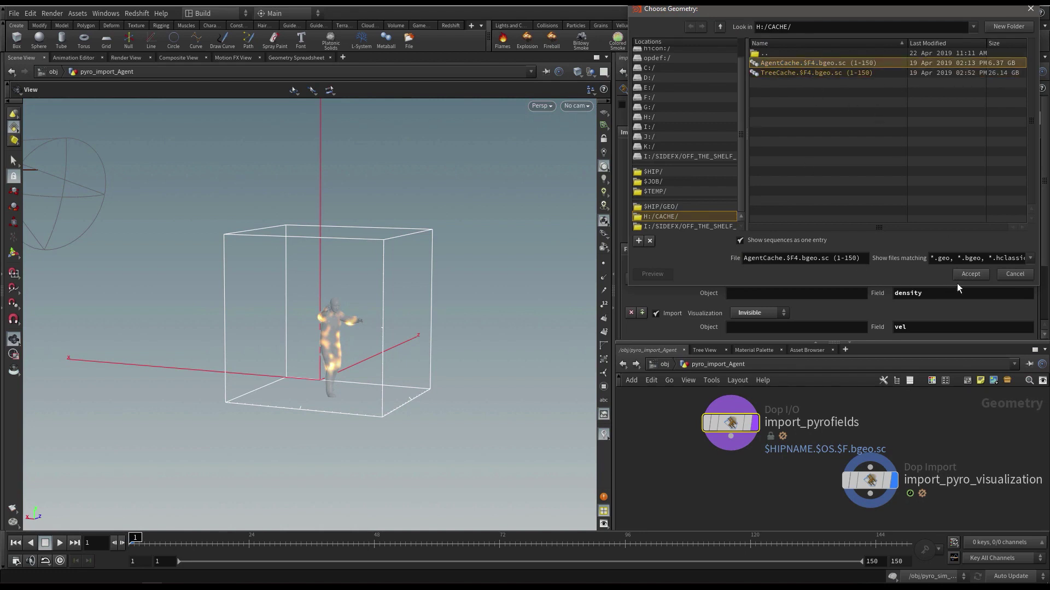
click(969, 274)
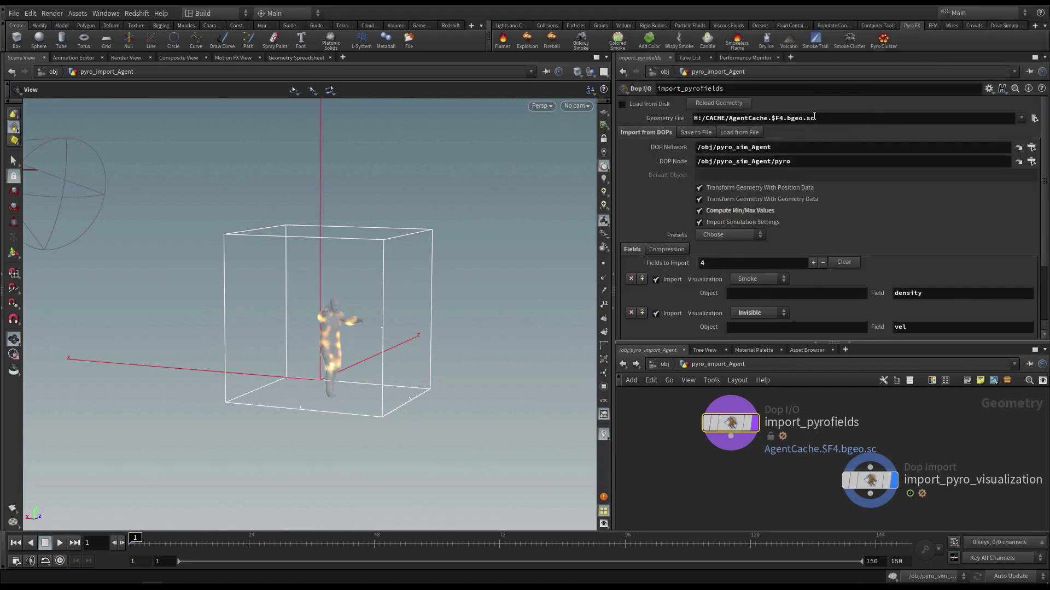
Step: Save the scene and cache import_pyrofields to disk in the background for frames 1 to 150, replacing the existing file cache
click(696, 132)
middle_drag(651, 438, 655, 429)
key(ctrl+s)
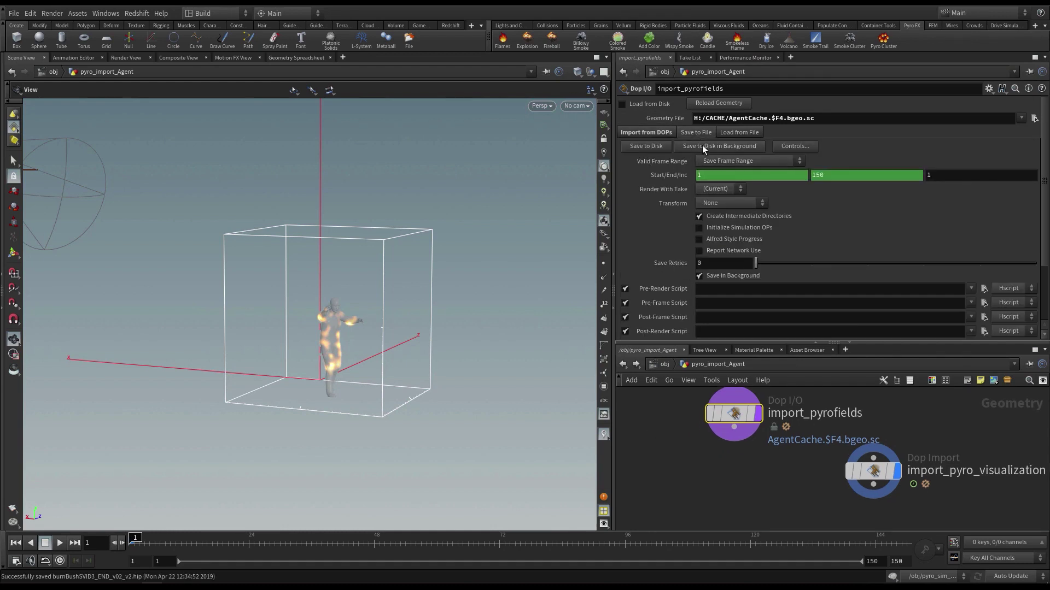
click(711, 146)
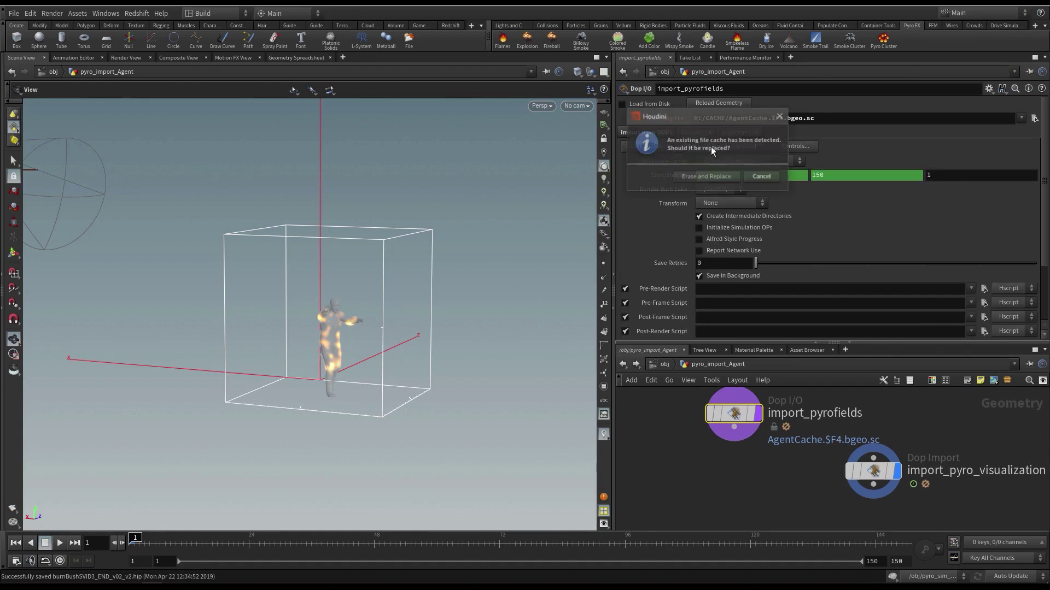
click(710, 177)
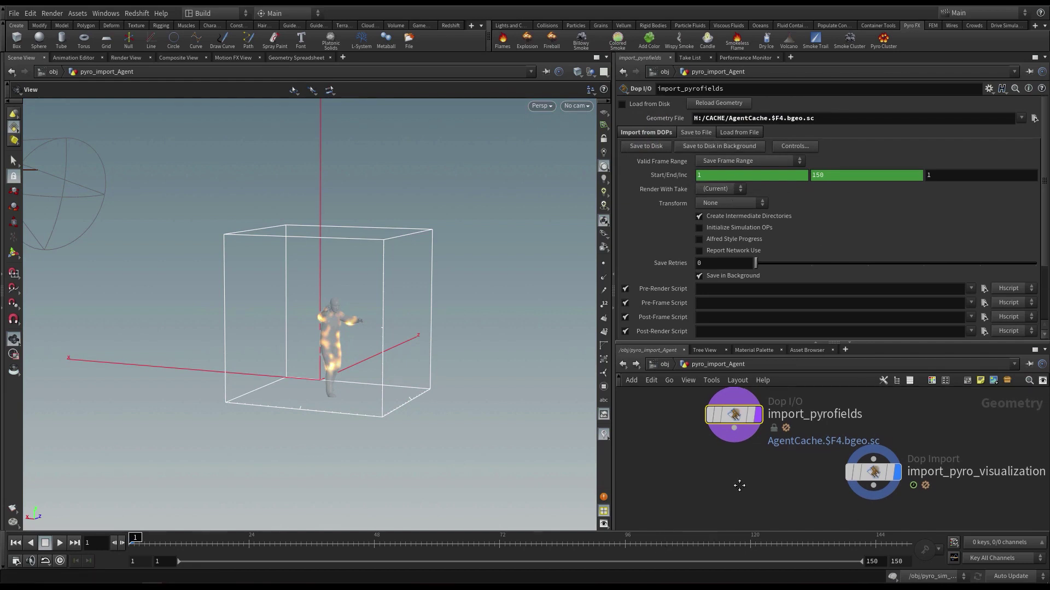
Step: Set the Scale of the v to vel source on source_fuel_from_Agent in pyro_sim_Agent to .7
key(u)
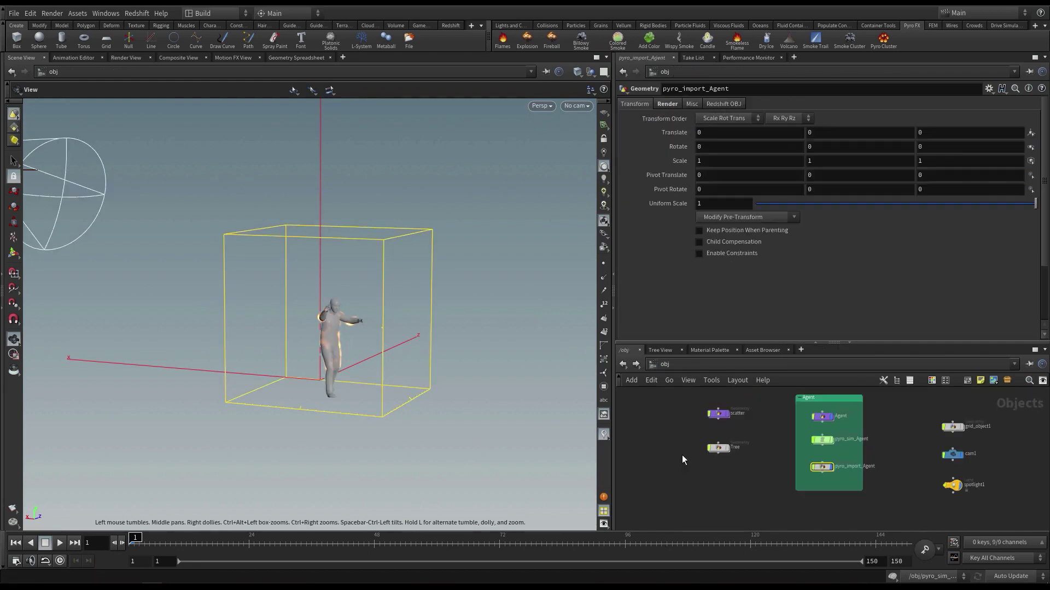
double_click(824, 441)
middle_drag(929, 504, 893, 540)
double_click(919, 462)
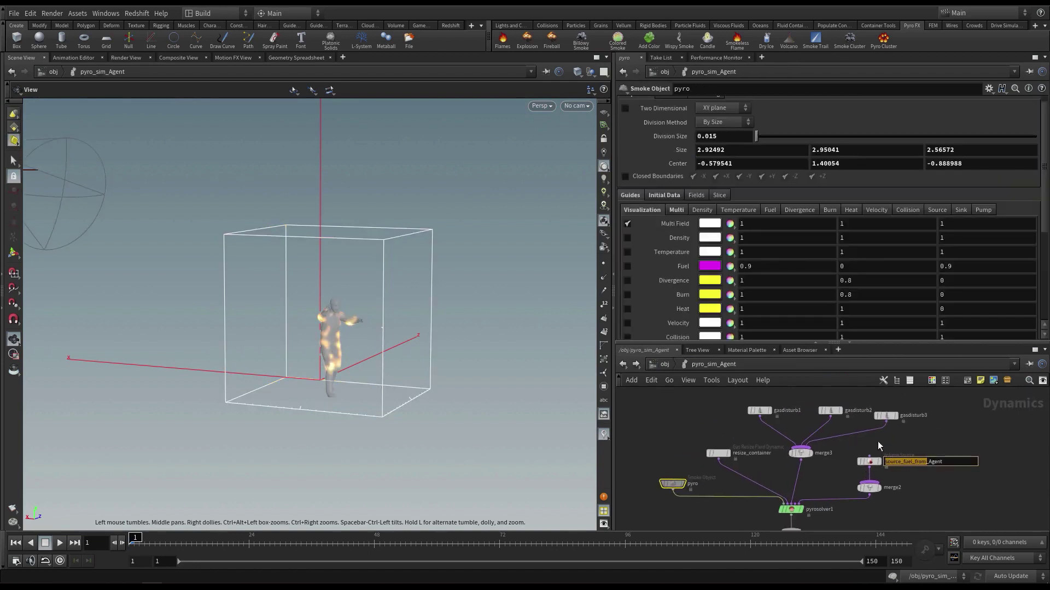
click(870, 462)
scroll(810, 259, down, 3)
scroll(810, 260, down, 3)
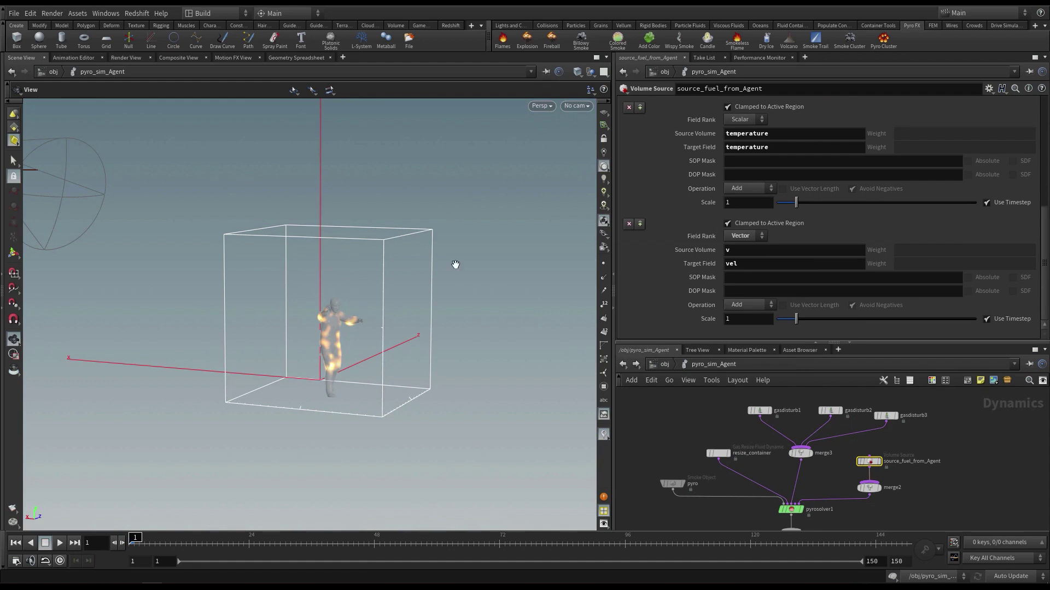
click(745, 321)
key(Return)
Step: Set the pyro smoke object's Division Size to 0.03, play the simulation as a preview, and return to frame 1
click(673, 484)
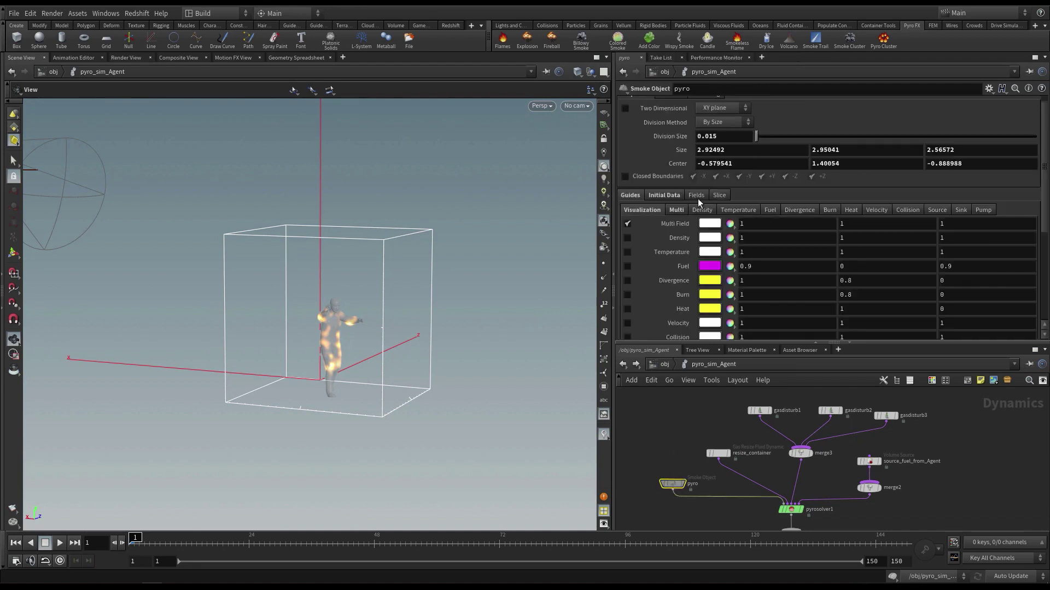
click(710, 136)
text(0.03)
key(Return)
click(61, 544)
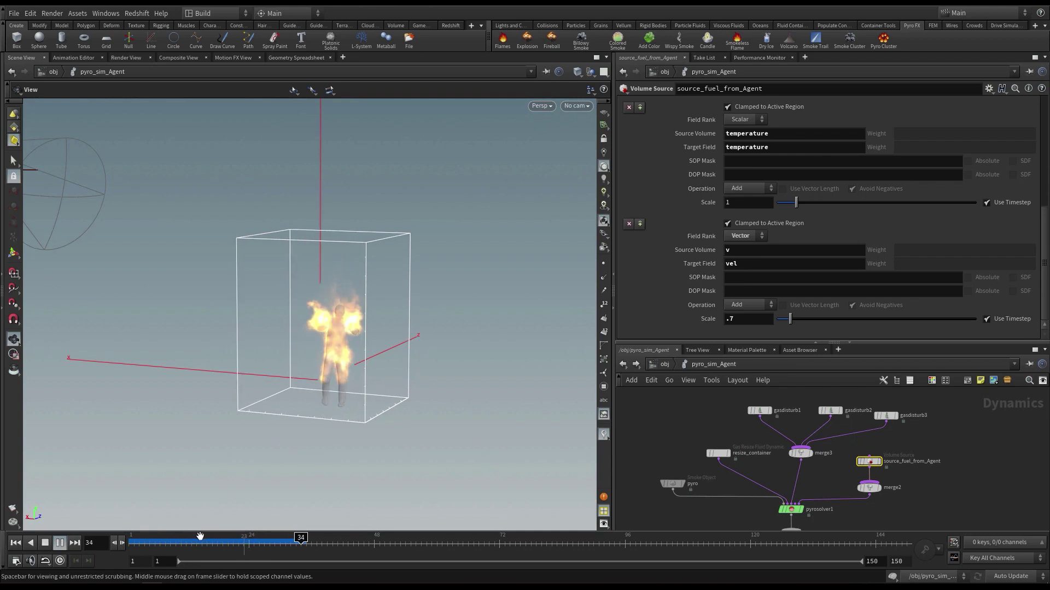
drag(131, 549, 100, 553)
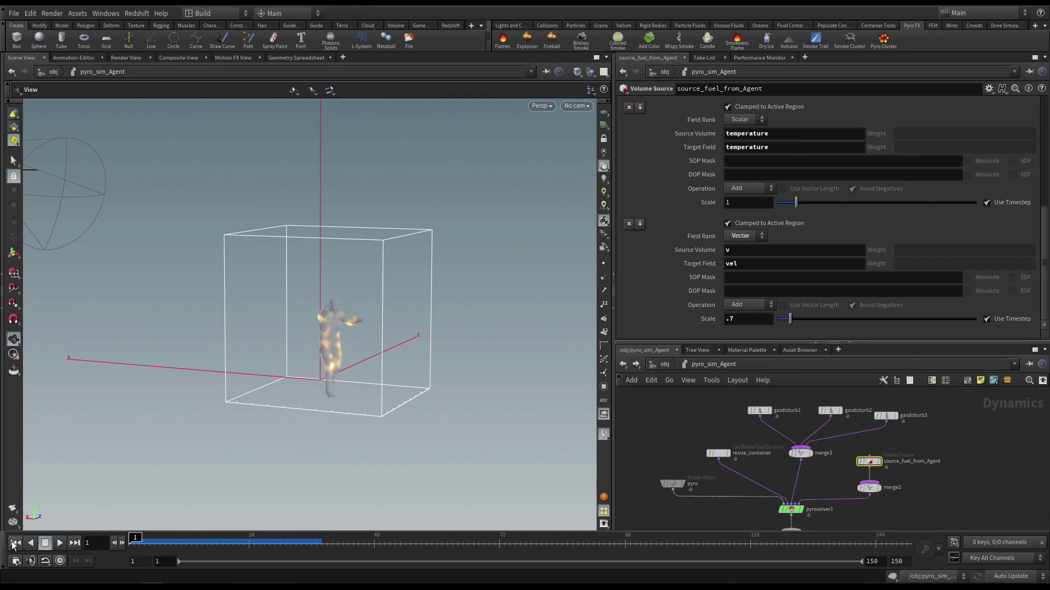
Step: Set the Division Size of the pyro smoke object to 0.015
click(673, 484)
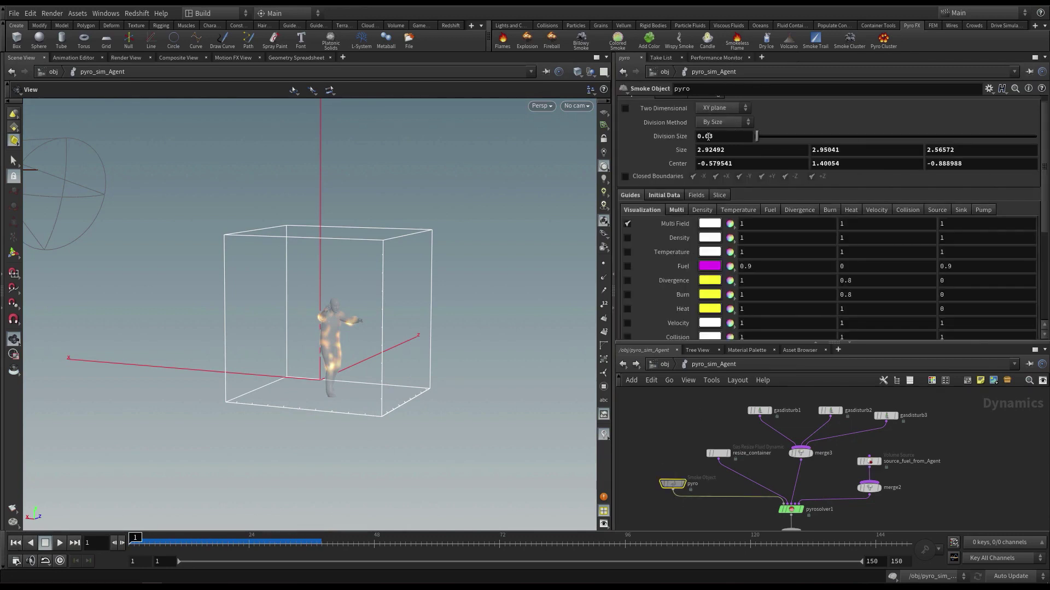
text(15)
key(Return)
Step: Return to pyro_import_Agent, save the scene, and recache import_pyrofields to disk in the background, replacing the existing file cache
click(623, 364)
click(834, 462)
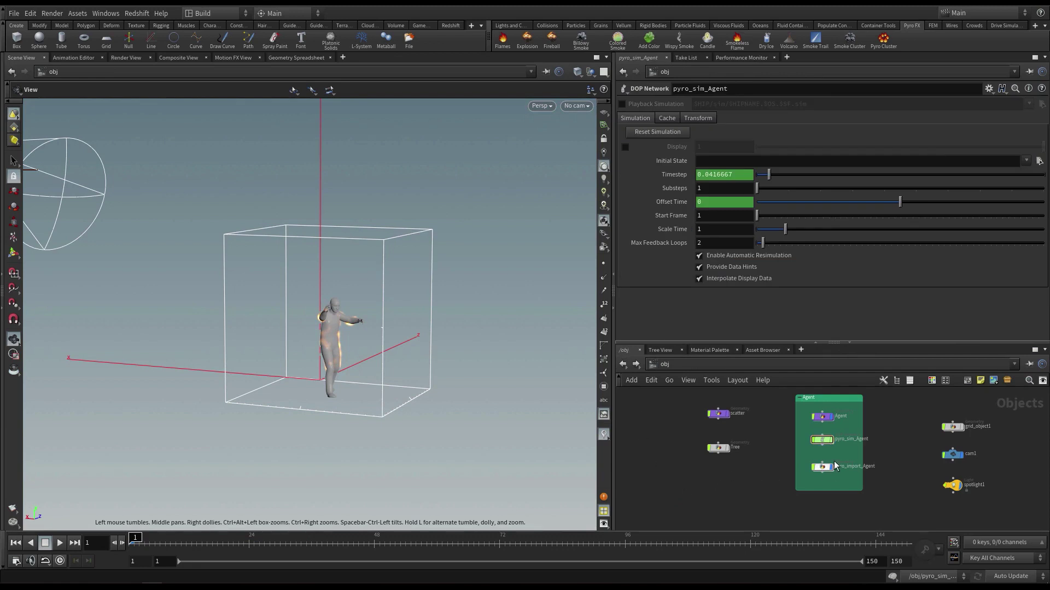
double_click(822, 467)
middle_drag(735, 486, 733, 500)
key(ctrl+s)
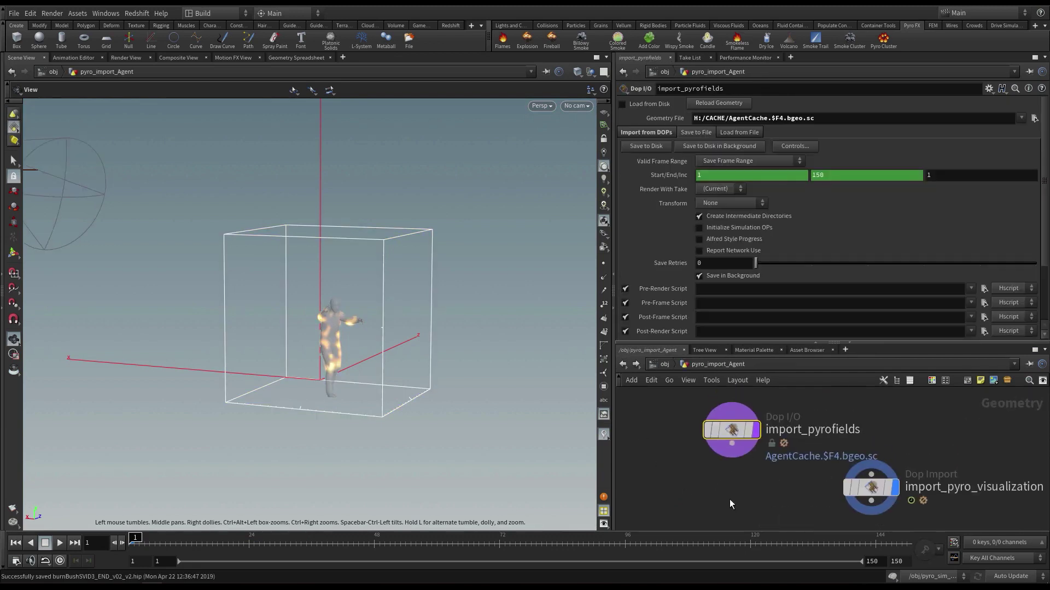
click(717, 146)
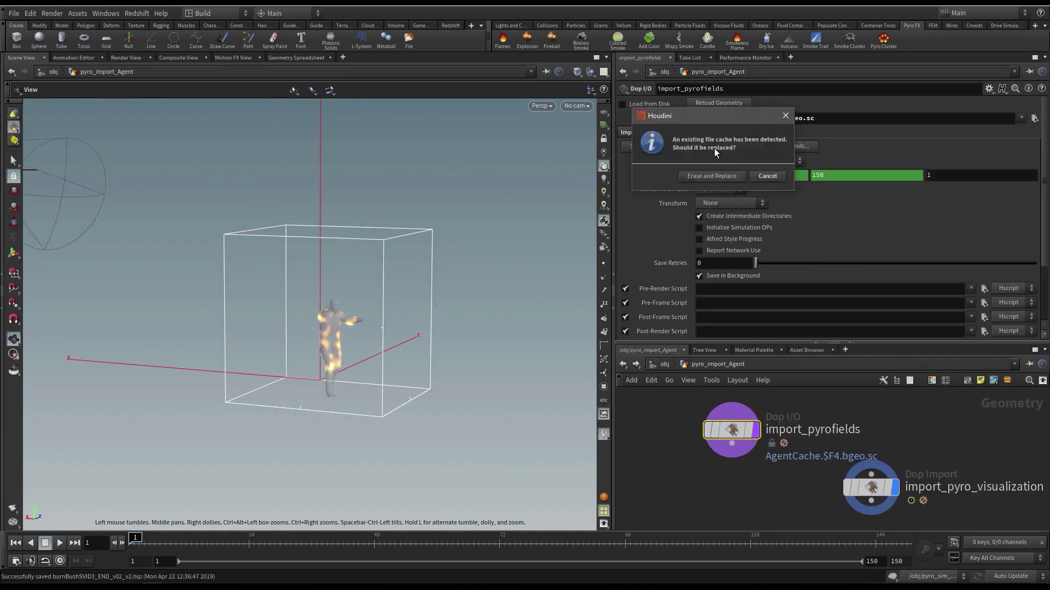
click(719, 178)
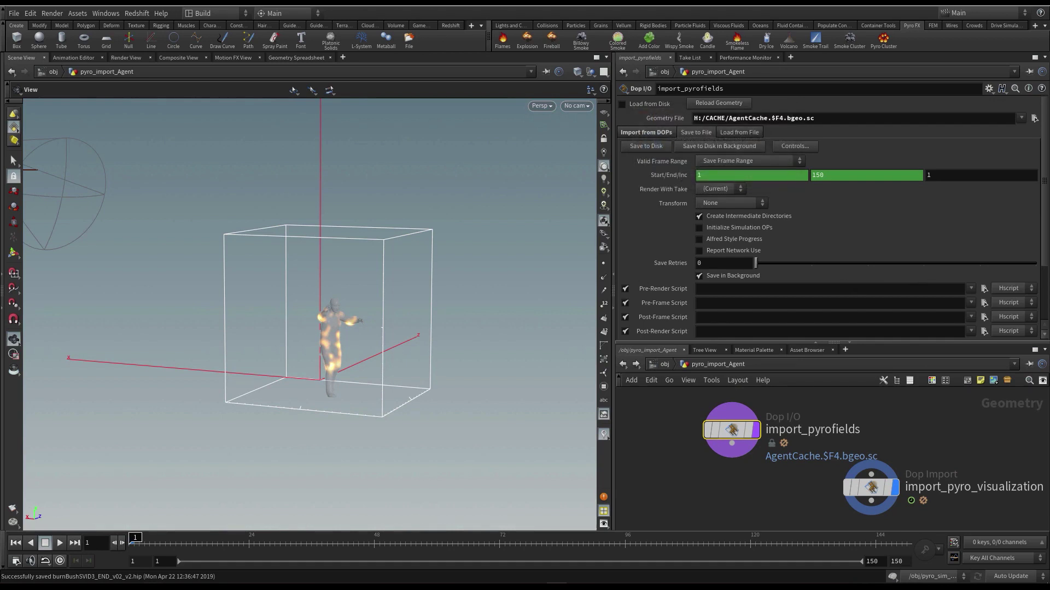
Step: Enable Load from Disk on import_pyrofields, display that node, and inspect the cached smoke around the agent at frame 40
click(621, 104)
scroll(404, 335, down, 1)
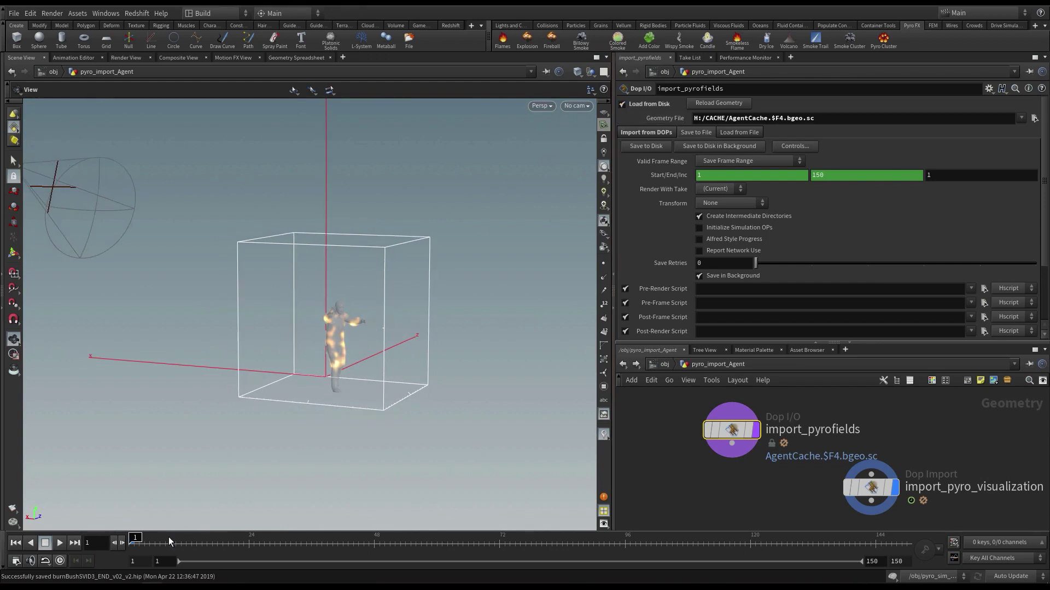
click(754, 429)
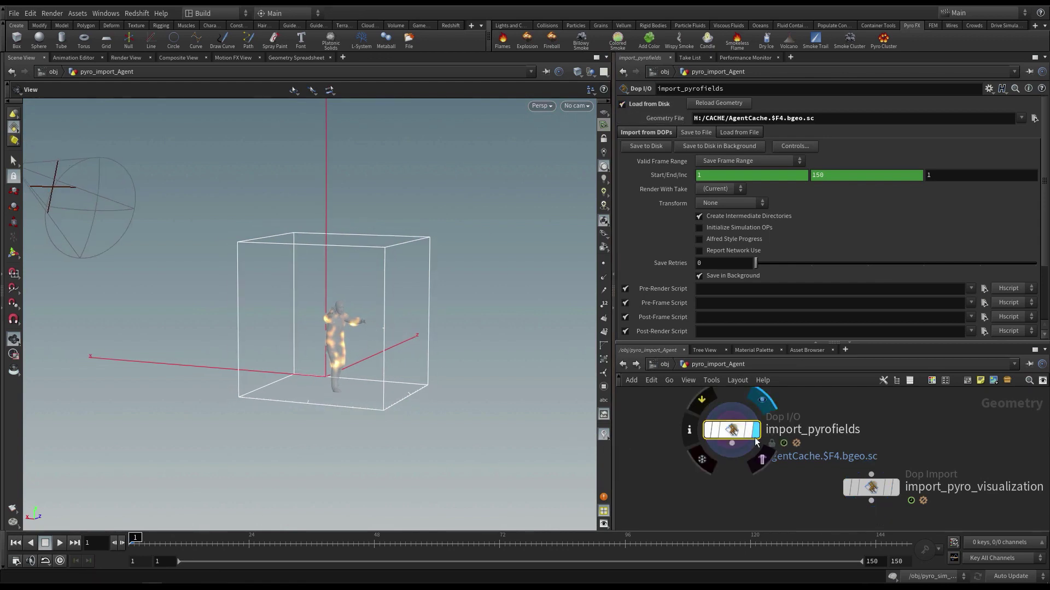
scroll(683, 492, down, 1)
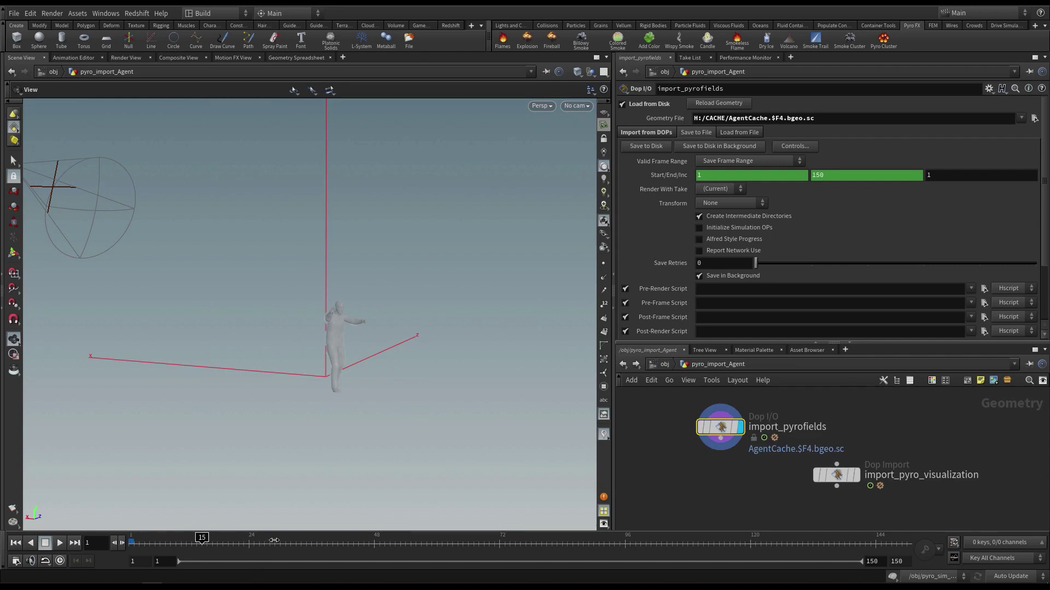
drag(274, 540, 331, 540)
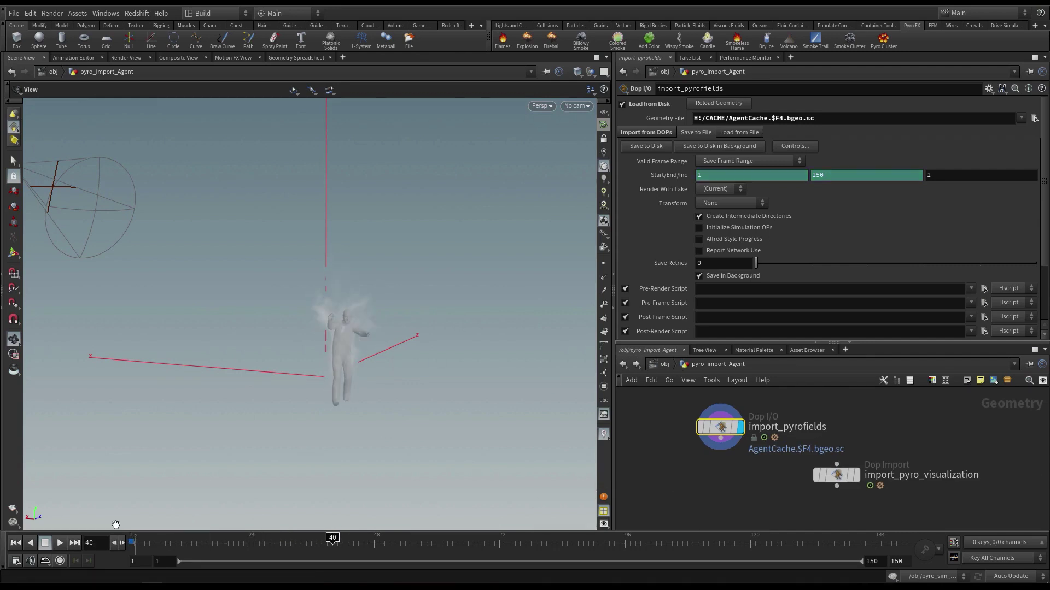
drag(271, 372, 492, 355)
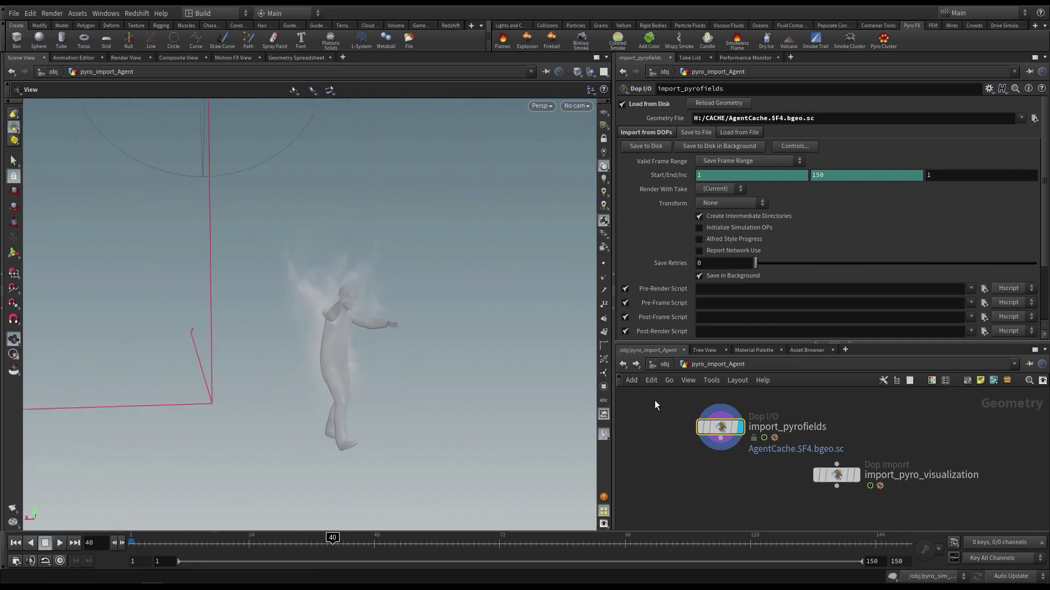
Step: Give the network area more height, add a Volume Visualization node fed by import_pyrofields, and display it
drag(659, 344, 658, 305)
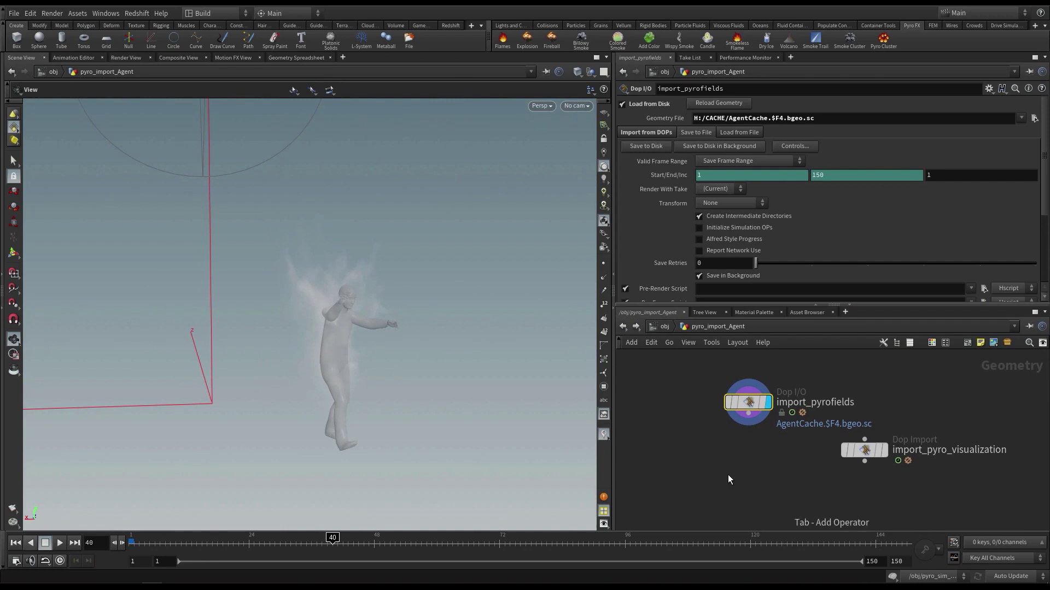
key(Tab)
text(vol)
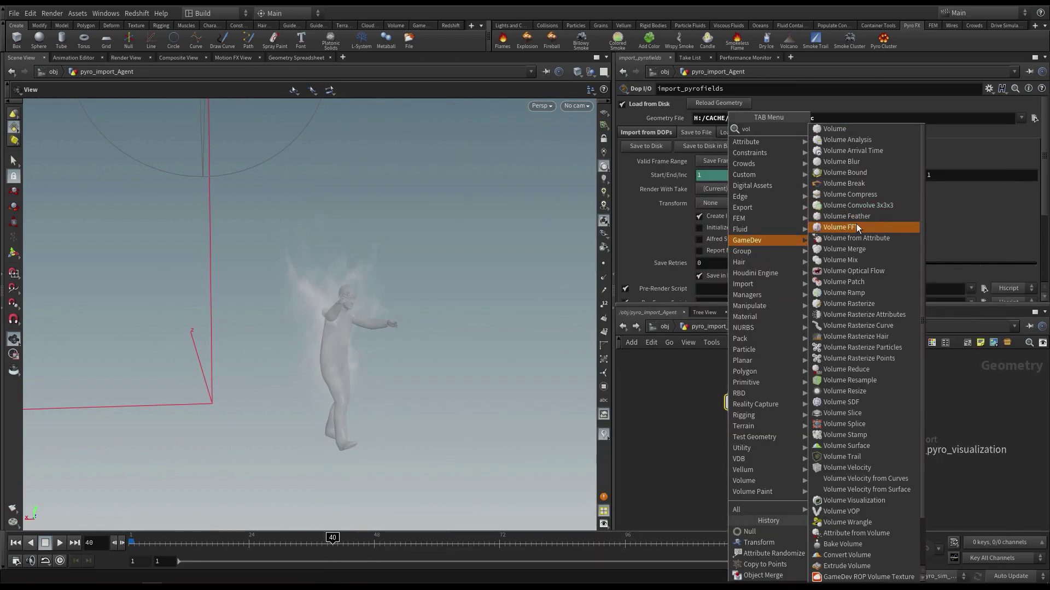
text(v)
click(897, 142)
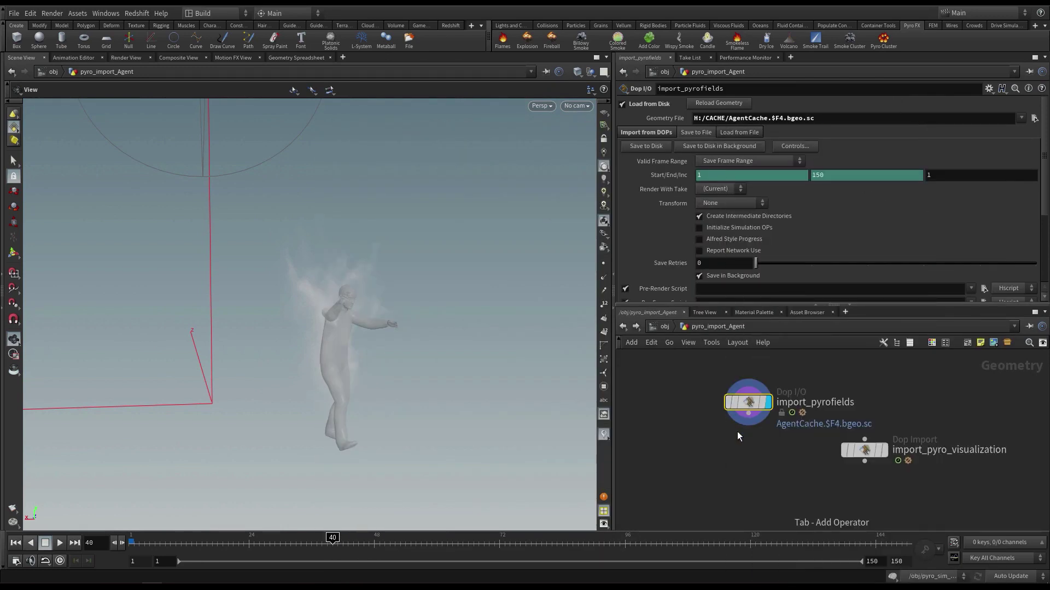
click(735, 481)
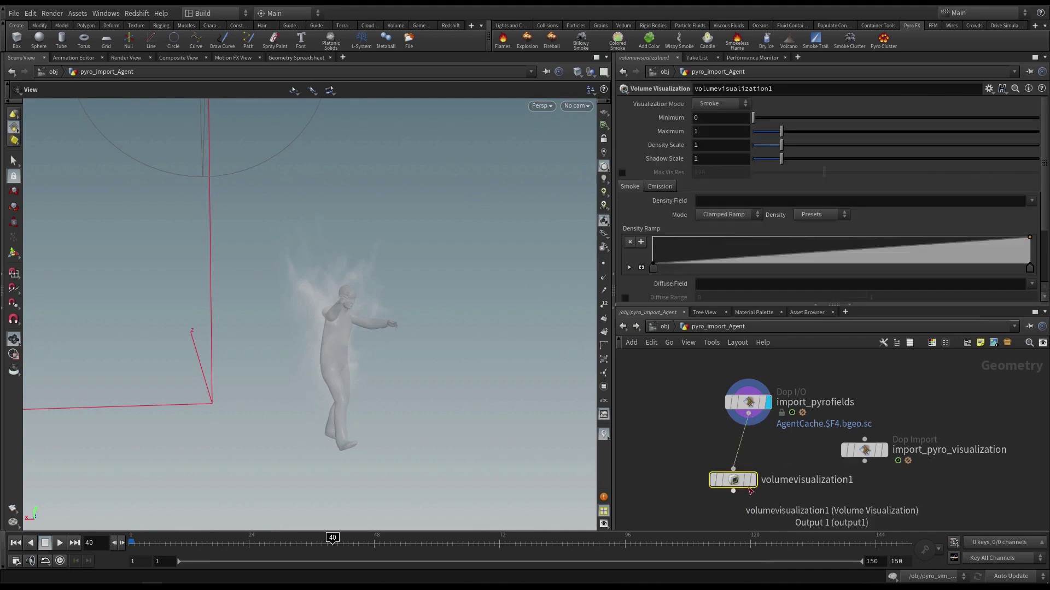
Step: Set both the Density Field and the Diffuse Field of volumevisualization1 to density
click(1032, 204)
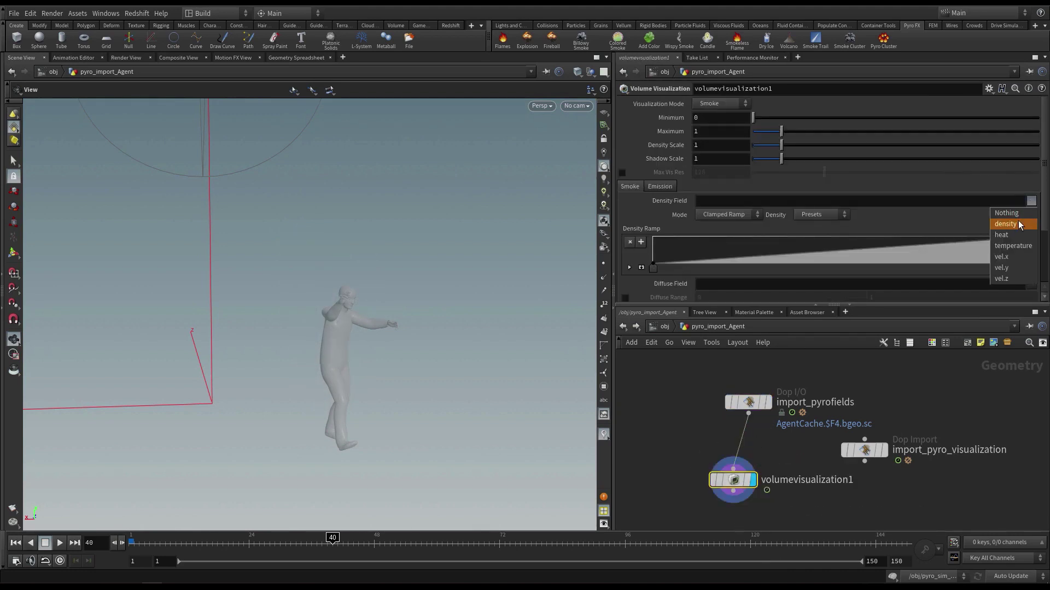
click(1021, 225)
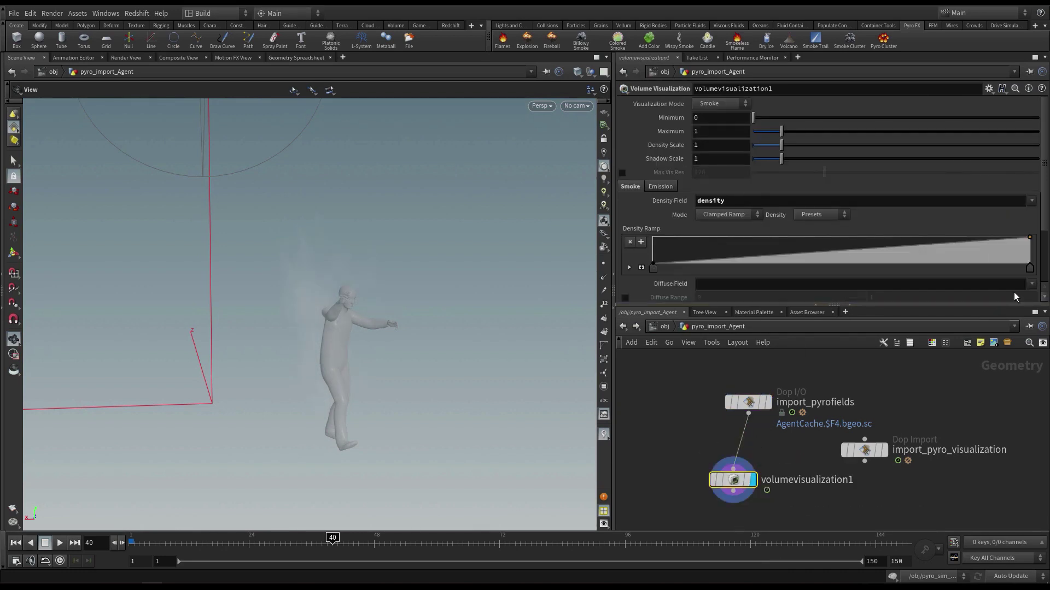
click(1032, 284)
click(1005, 314)
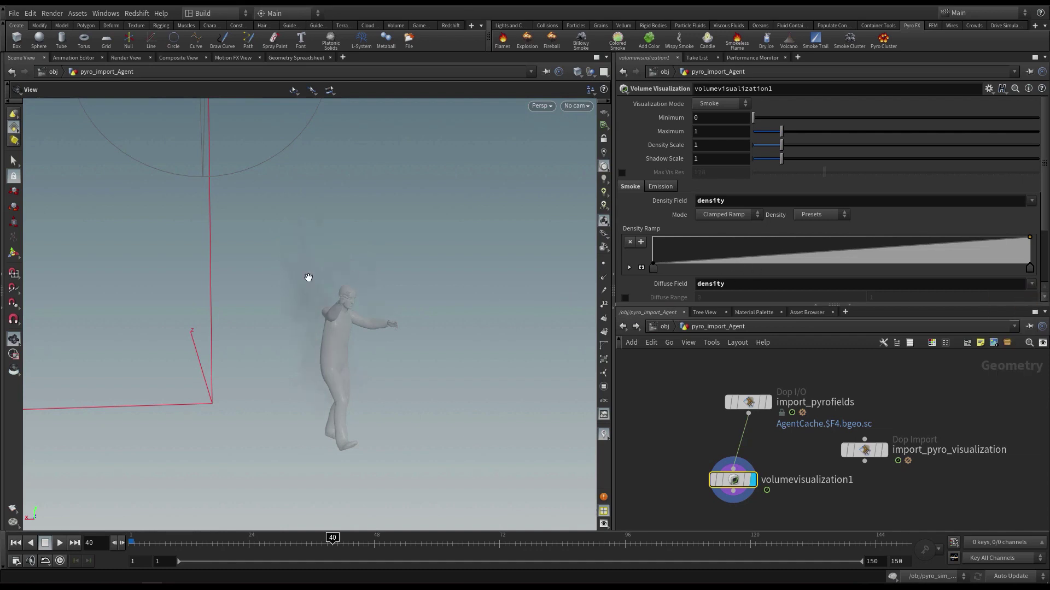
Step: Set the Density Scale and the Shadow Scale of volumevisualization1 to 2 and check the smoke from another angle
click(732, 143)
text(2)
key(Return)
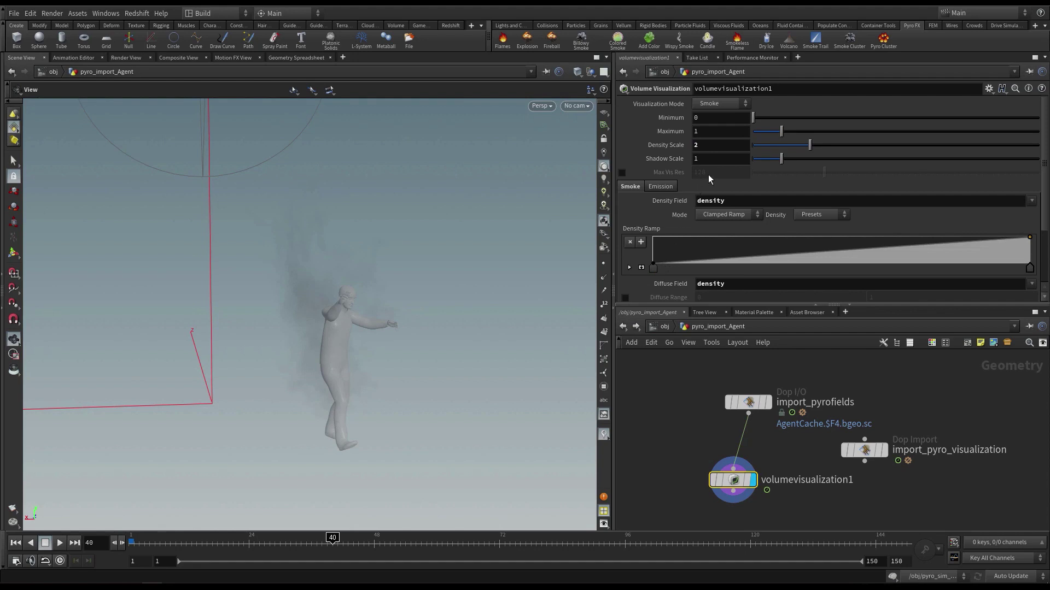
click(705, 164)
text(2)
key(Return)
drag(343, 312, 439, 296)
Step: Set the Emission Scale of volumevisualization1 to 10 and its Emission Field to heat
click(668, 188)
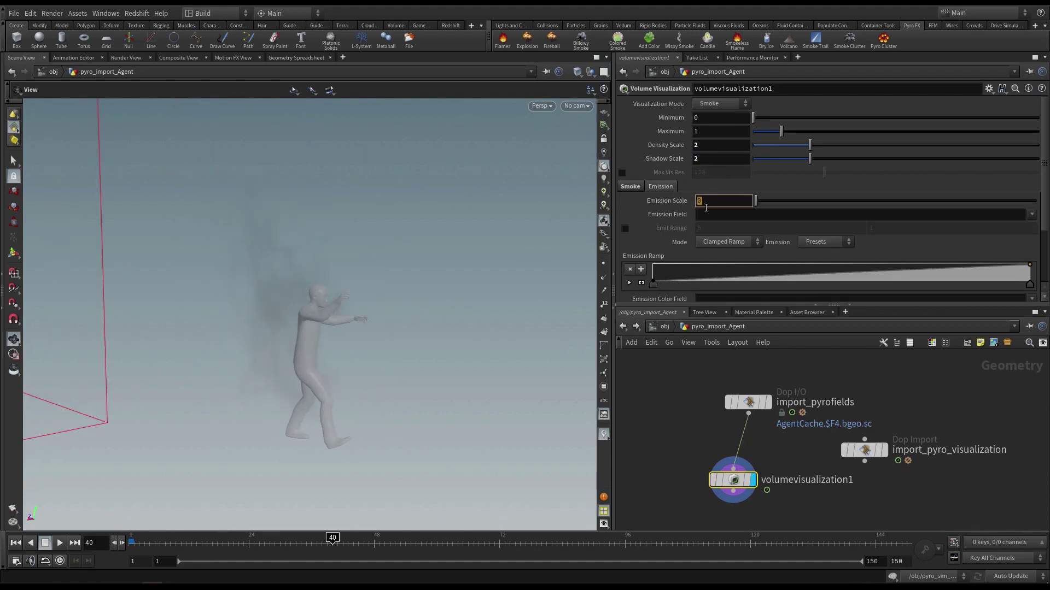
click(1030, 215)
click(1009, 235)
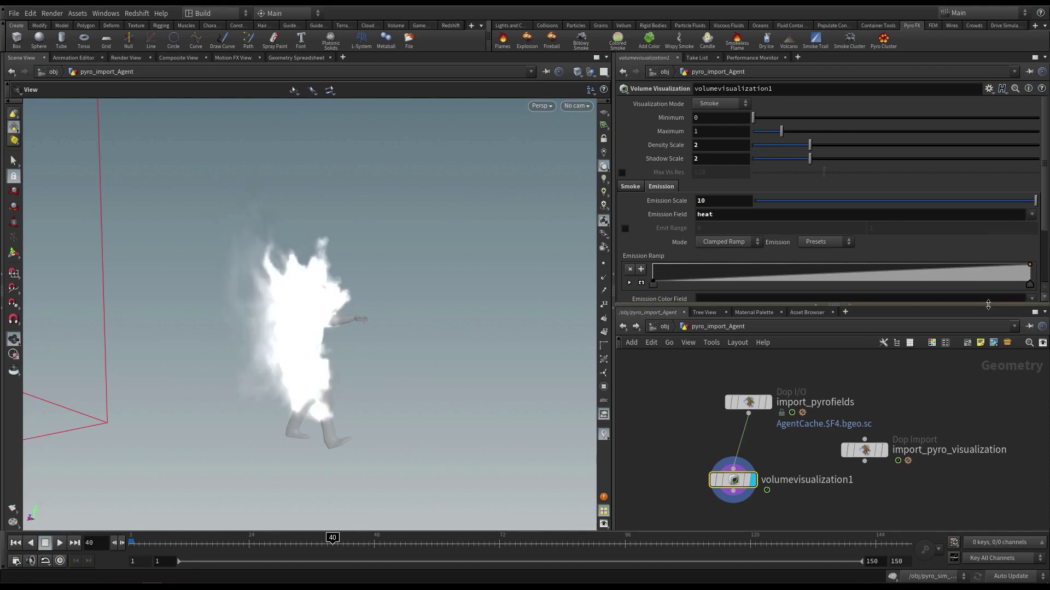
Step: Set the Emission Color Field to temperature and apply the Black Body preset to the emission color ramp
drag(989, 305, 989, 356)
click(1031, 299)
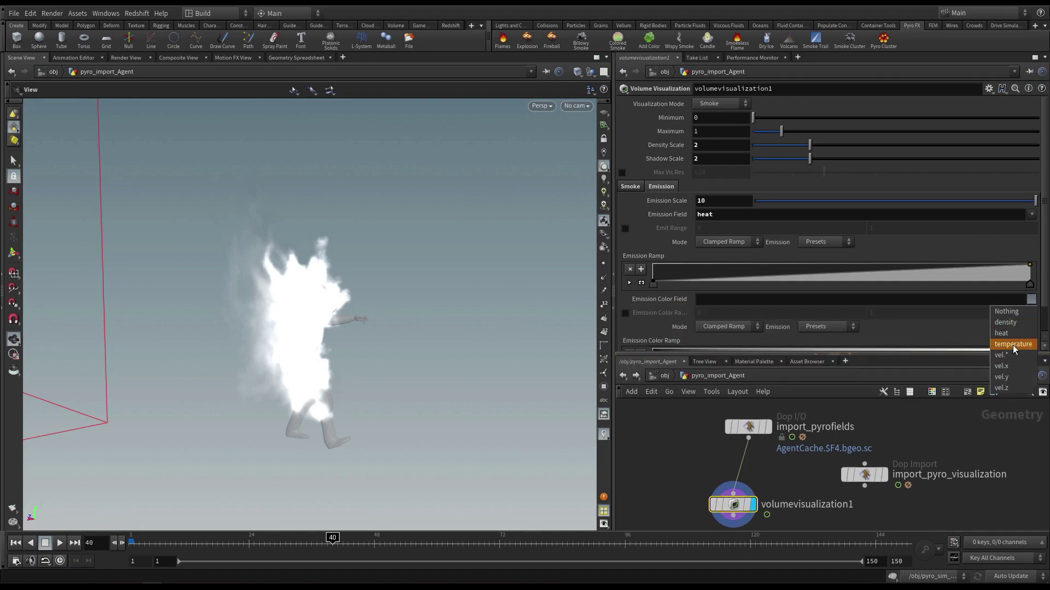
click(826, 327)
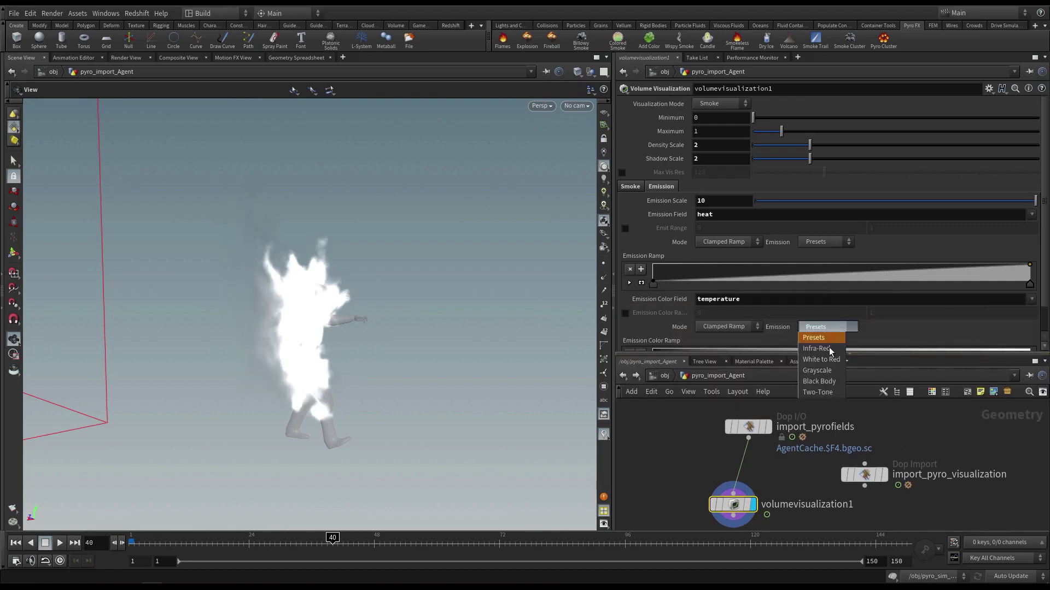
click(814, 383)
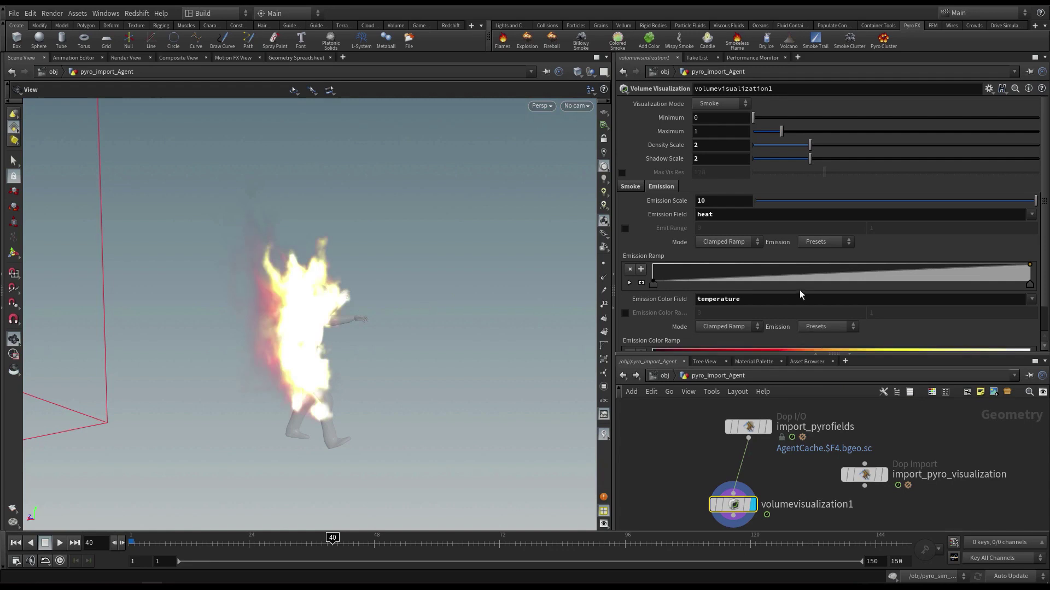
Step: Enable the Emit Range and the Emission Color Range, and set the color range's maximum to 3
scroll(847, 314, down, 2)
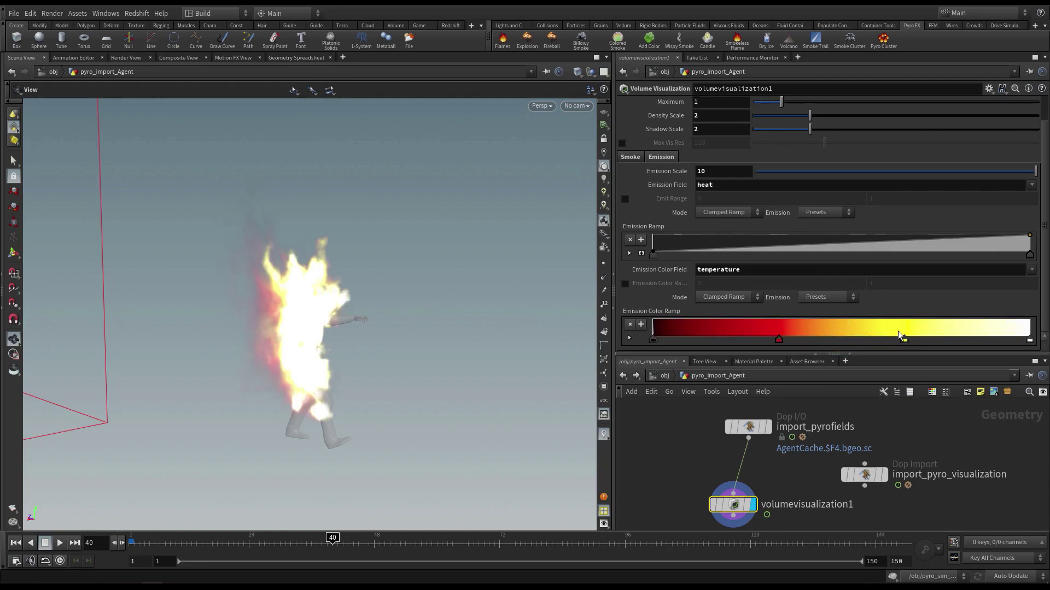
click(626, 199)
click(625, 283)
click(900, 285)
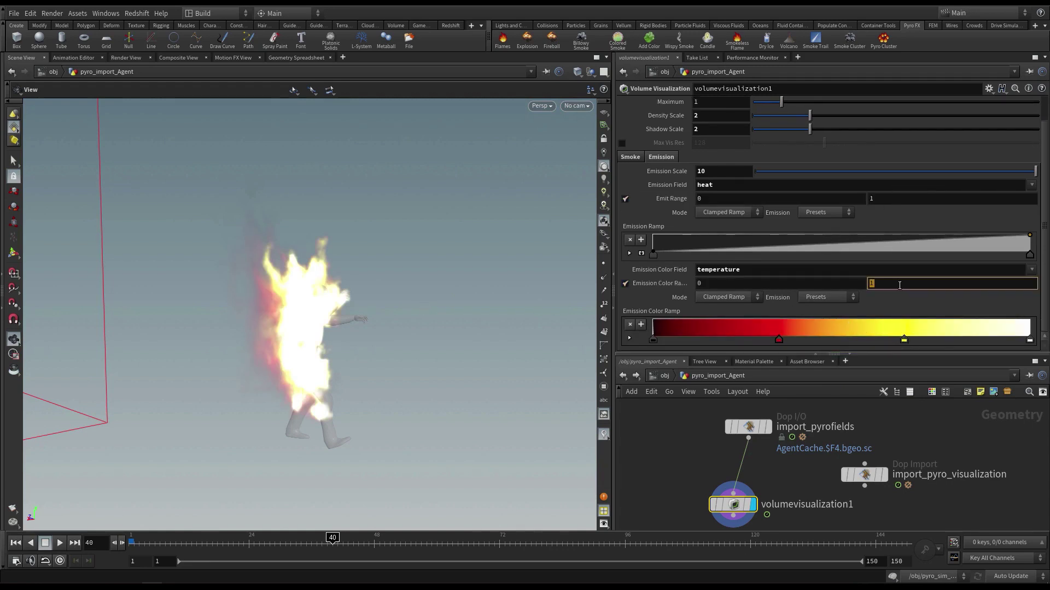
text(2)
key(Return)
click(905, 284)
text(3)
key(Return)
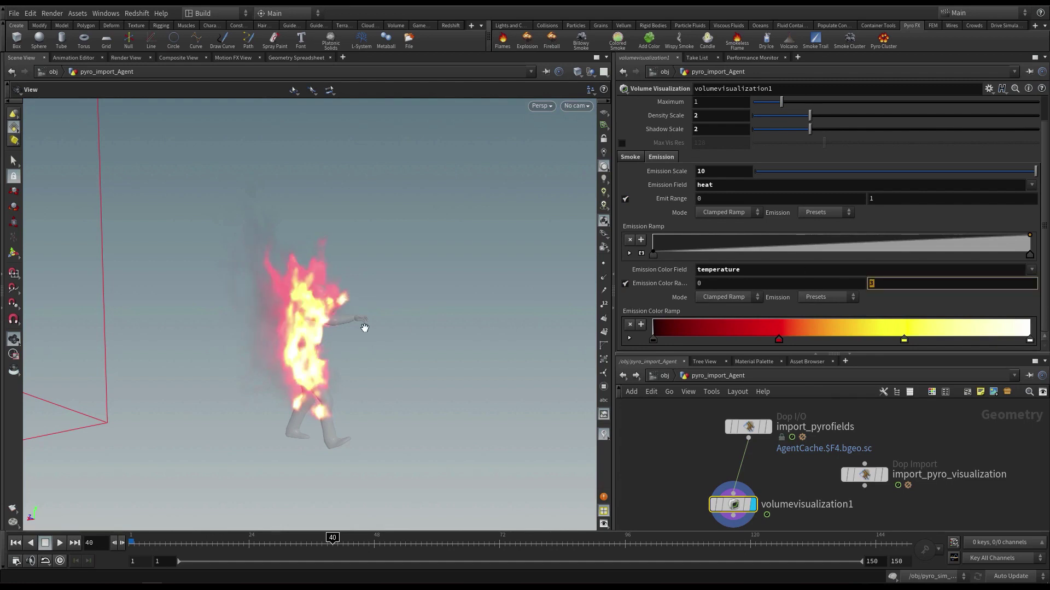
Step: Set the Emission Color Range of volumevisualization1 to a minimum of 0 and a maximum of 2.5
mouse_move(363, 328)
mouse_down()
mouse_move(352, 314)
mouse_move(412, 300)
mouse_move(362, 280)
mouse_move(222, 290)
mouse_move(157, 312)
mouse_move(192, 351)
mouse_move(198, 272)
mouse_move(142, 314)
mouse_move(175, 323)
mouse_move(123, 328)
mouse_move(182, 310)
mouse_up()
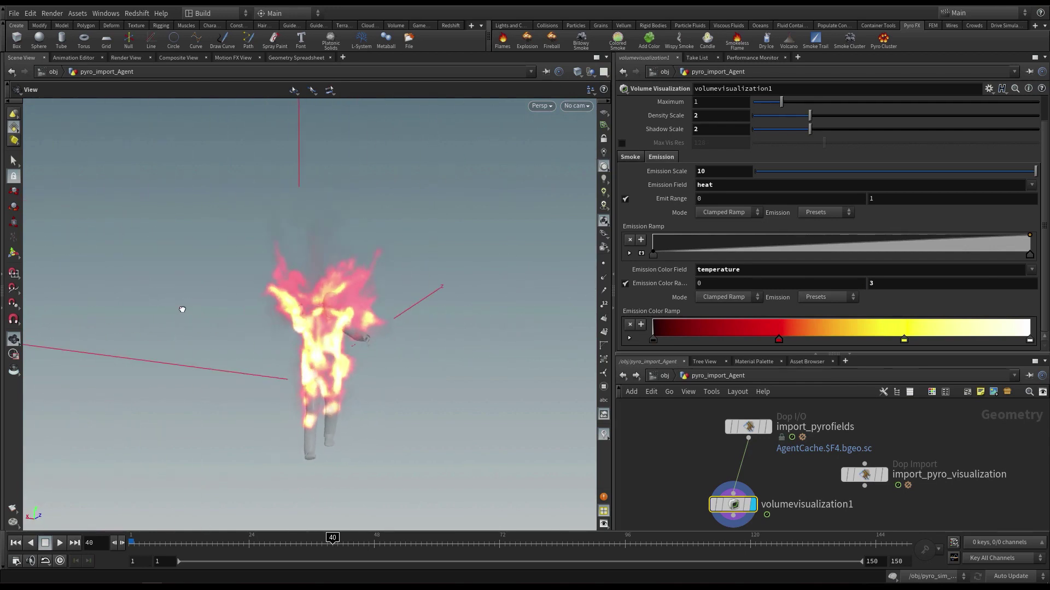
click(860, 280)
text(2)
key(Return)
drag(727, 284, 672, 286)
text(0)
key(Return)
click(900, 282)
text(2)
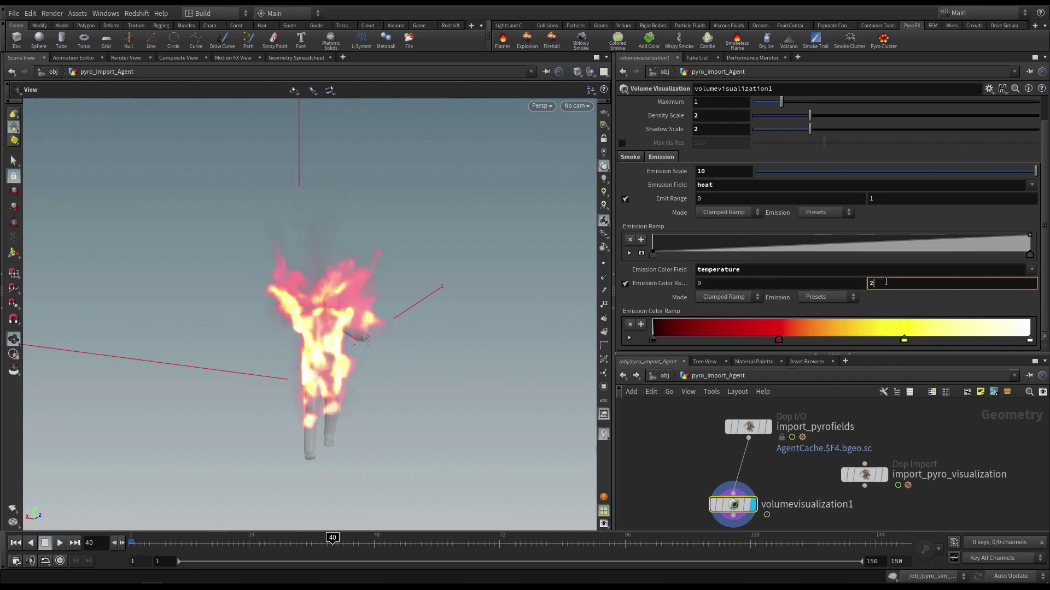
key(Return)
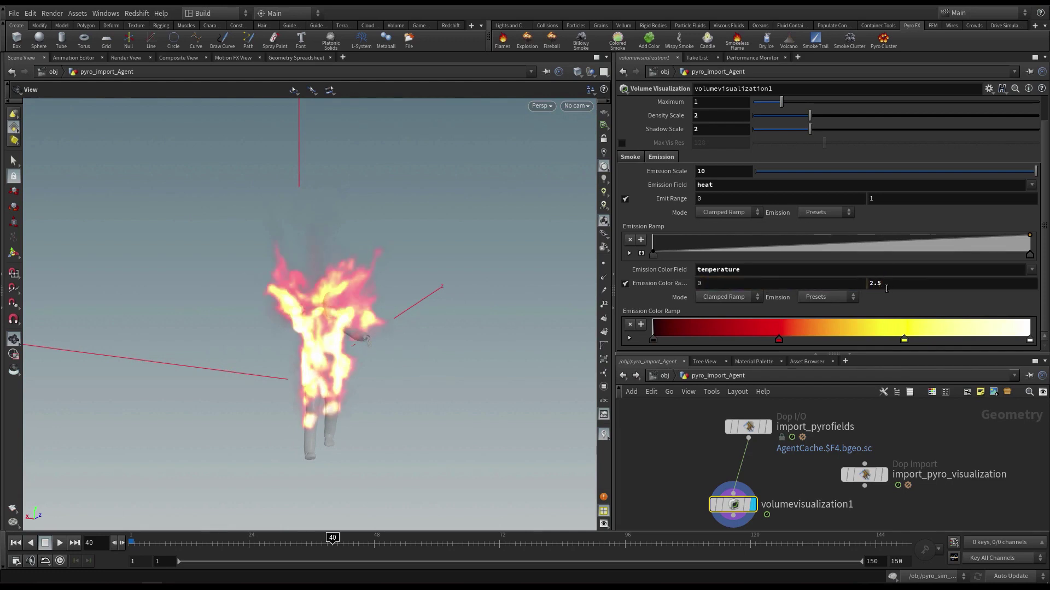
Step: Set the maximum of the Emit Range to 2
click(884, 200)
text(2)
key(Return)
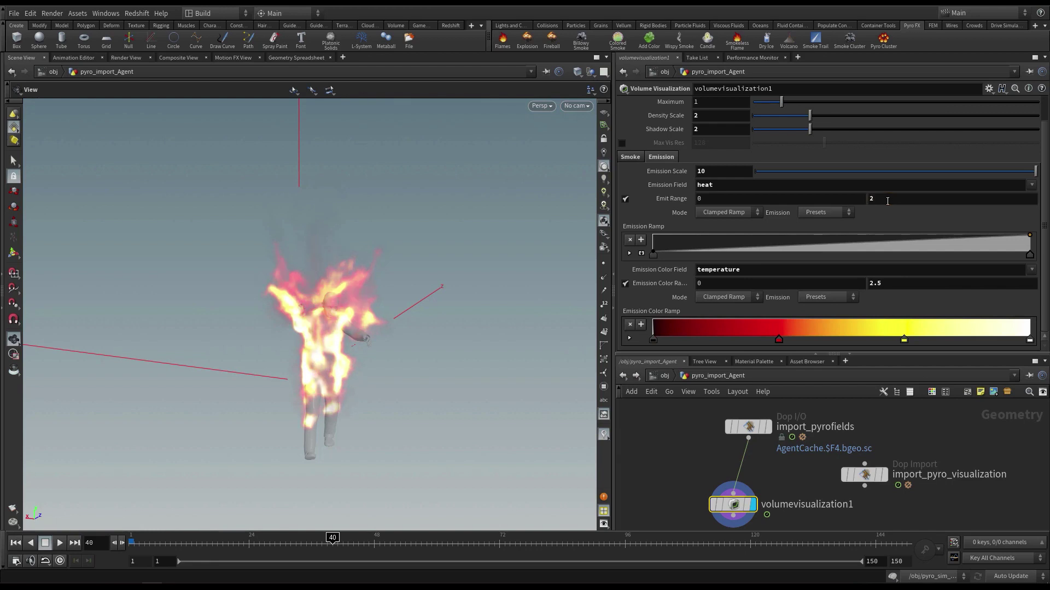
Step: Scrub and play the burning agent from different angles to check the flames, and return to the first frame
mouse_move(403, 351)
mouse_down()
mouse_move(560, 328)
mouse_move(515, 363)
mouse_move(384, 377)
mouse_up()
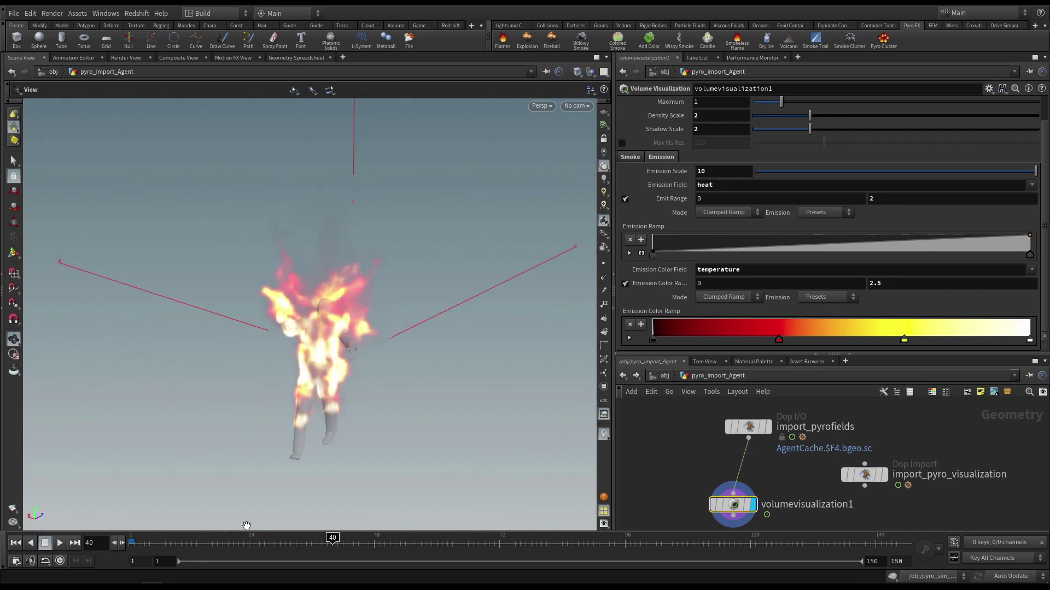
drag(205, 546, 279, 544)
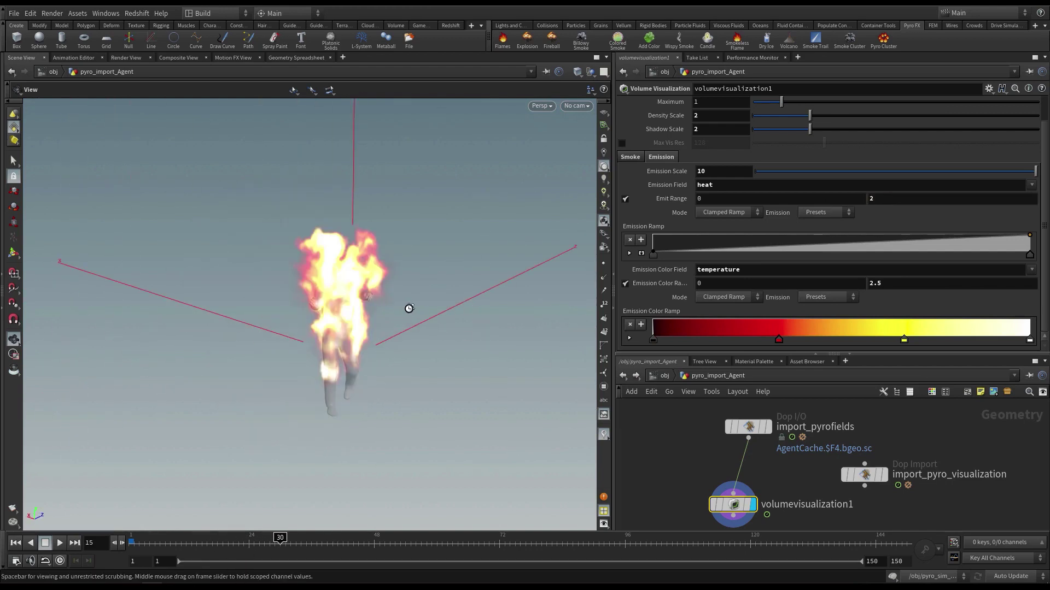
mouse_move(301, 301)
mouse_down()
mouse_move(534, 253)
mouse_move(376, 317)
mouse_up()
click(15, 543)
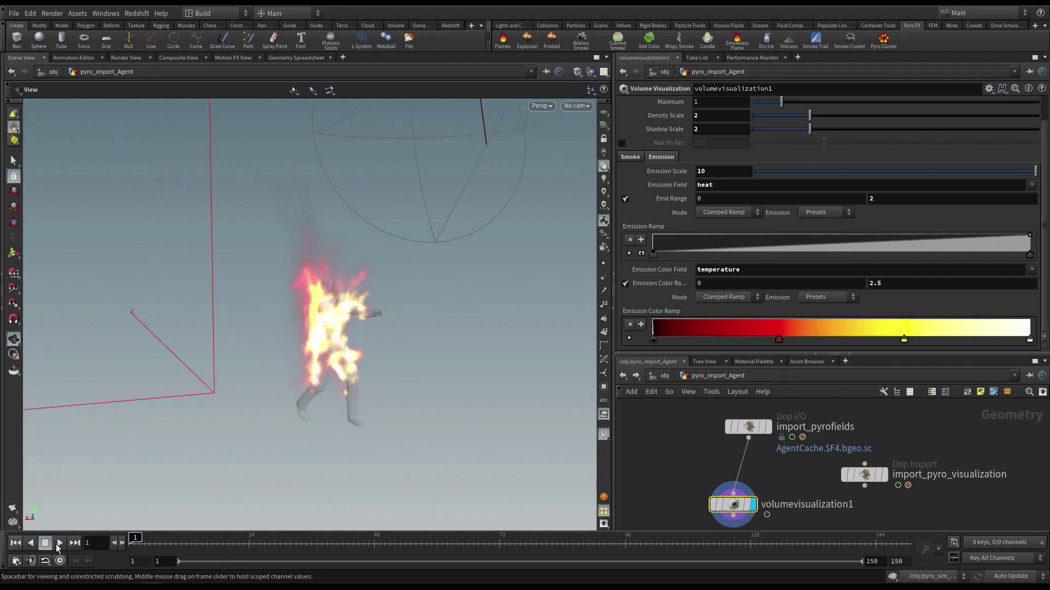
click(59, 543)
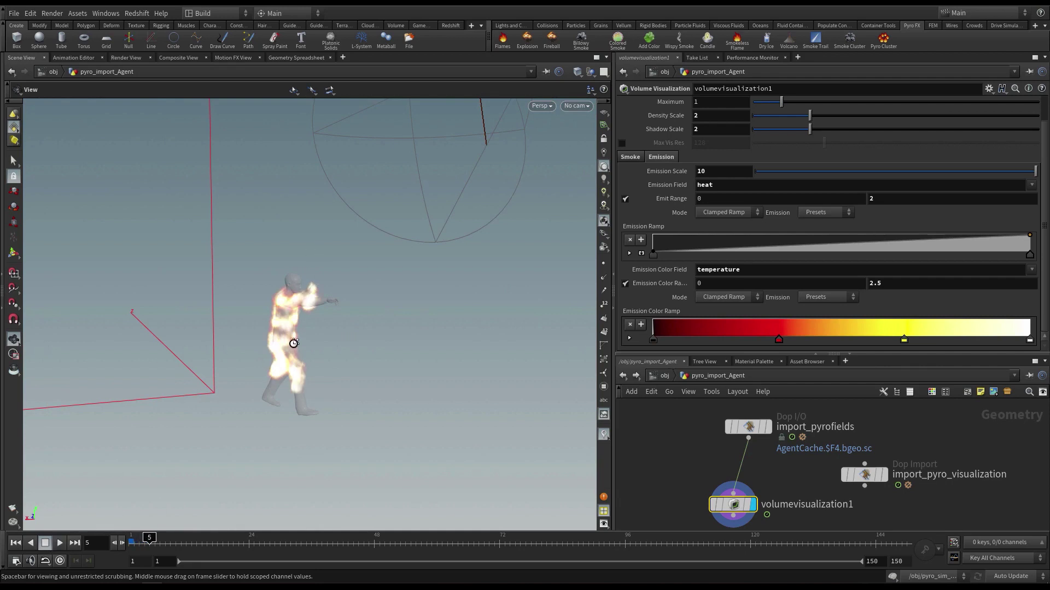
click(16, 543)
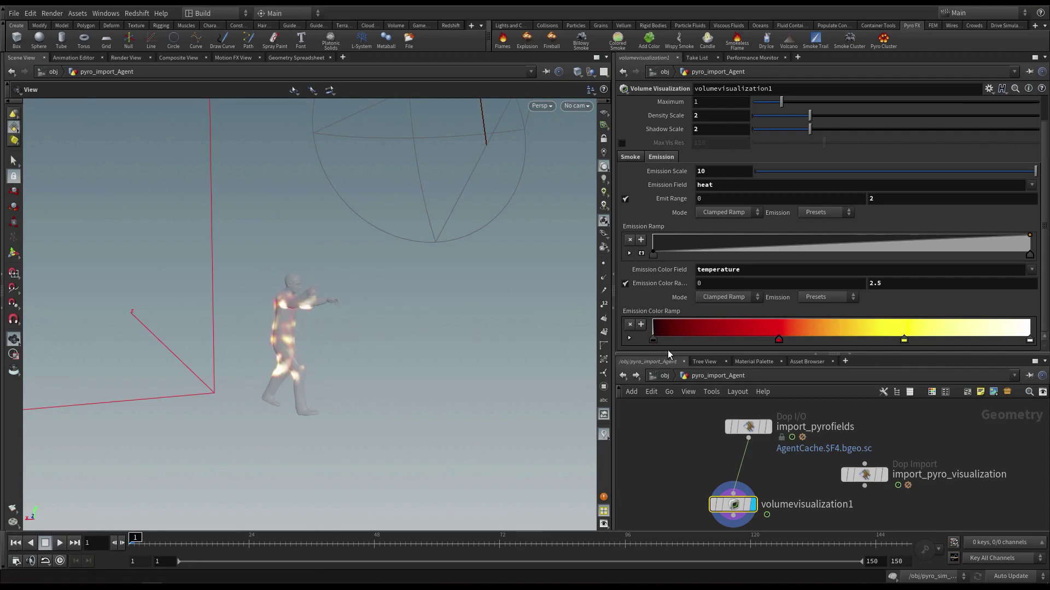
Step: Insert a Time Shift node between import_pyrofields and volumevisualization1
drag(668, 355, 669, 287)
mouse_move(373, 335)
mouse_down()
mouse_move(342, 342)
mouse_move(262, 328)
mouse_move(361, 331)
mouse_up()
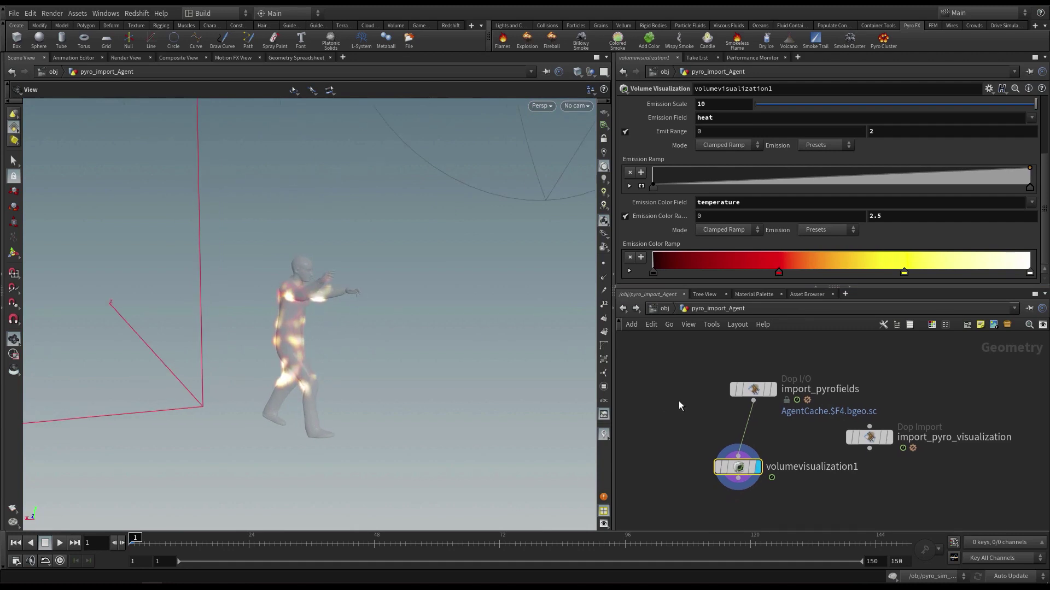
key(Tab)
text(tim)
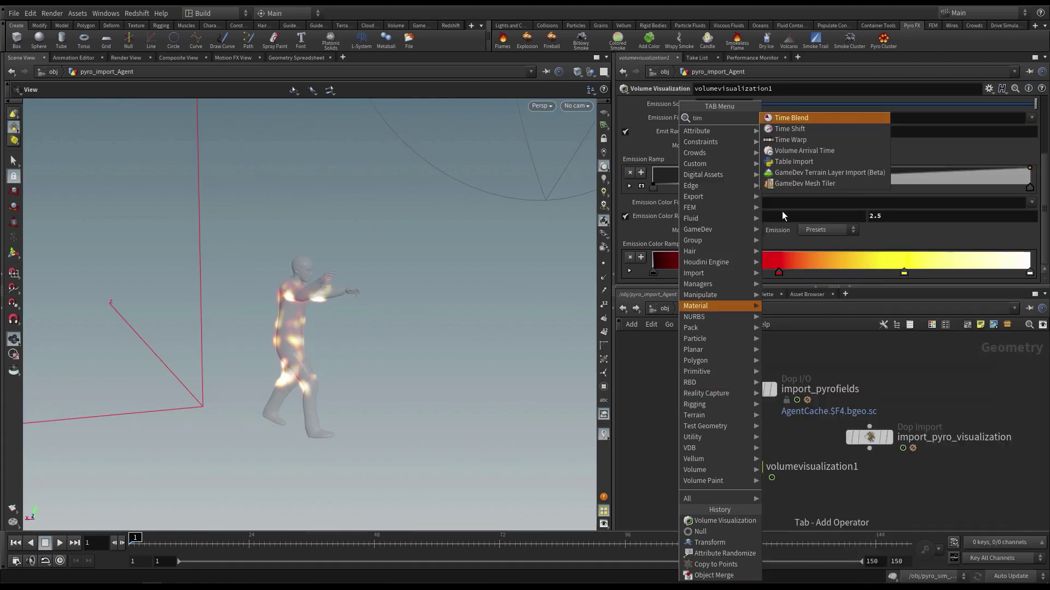
click(801, 129)
click(749, 446)
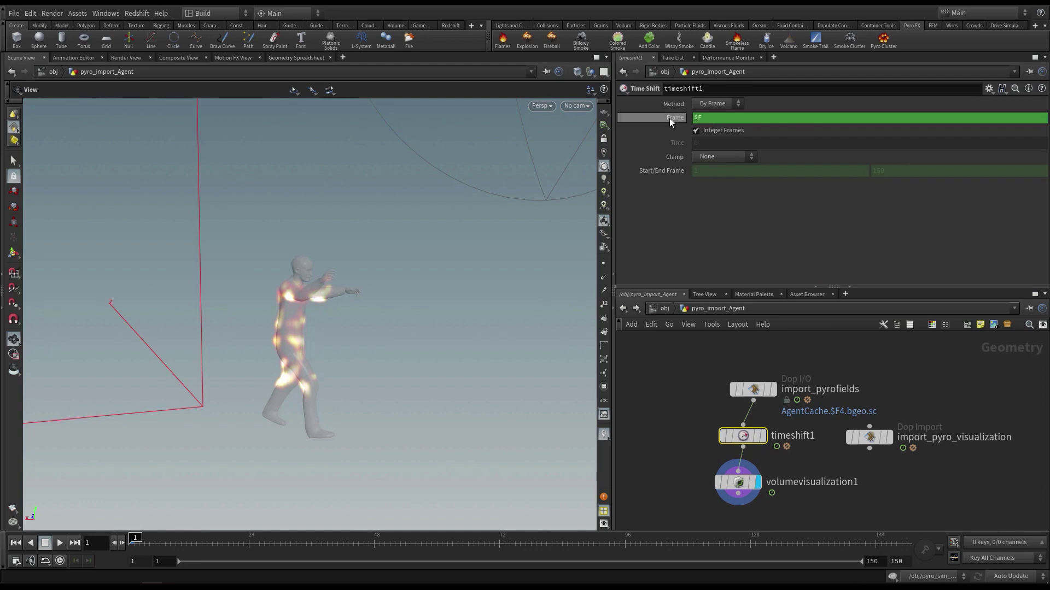
Step: Set the Time Shift's Frame to $F-10 with Clamp to First, and advance to frame 3 to check the fire
click(719, 118)
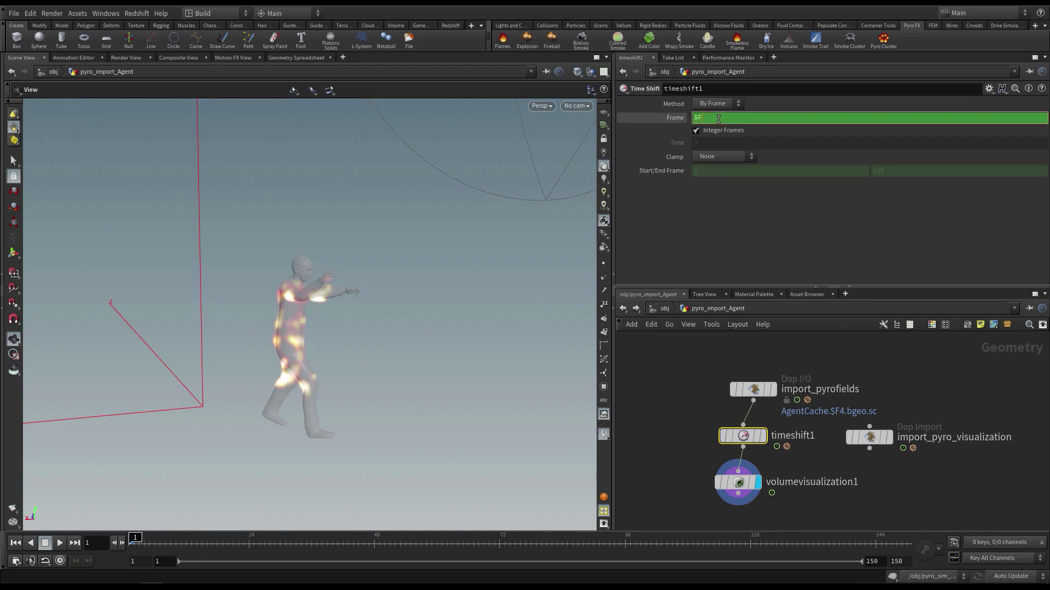
key(Return)
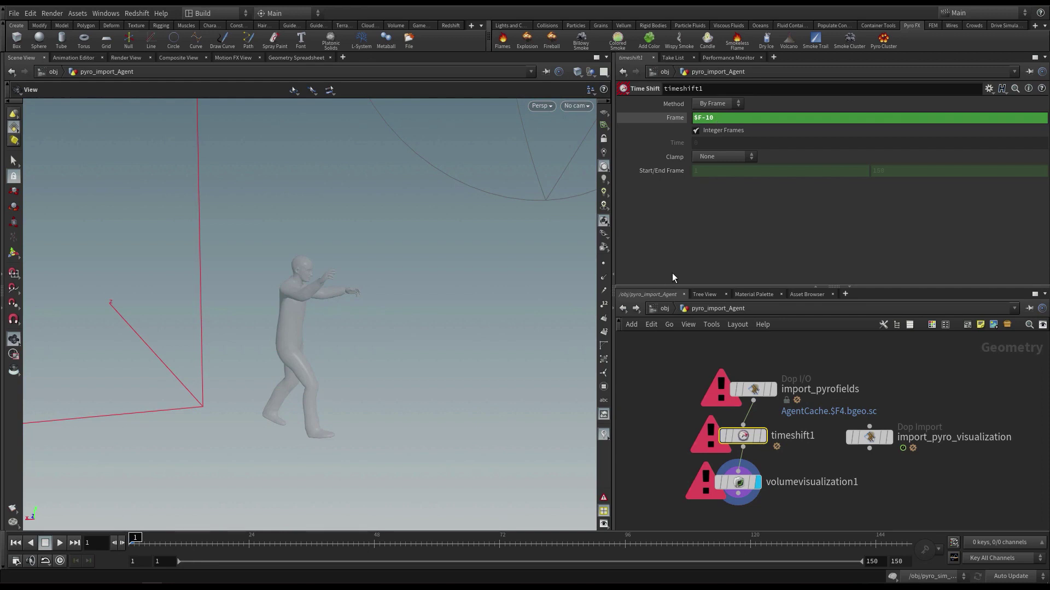
click(719, 177)
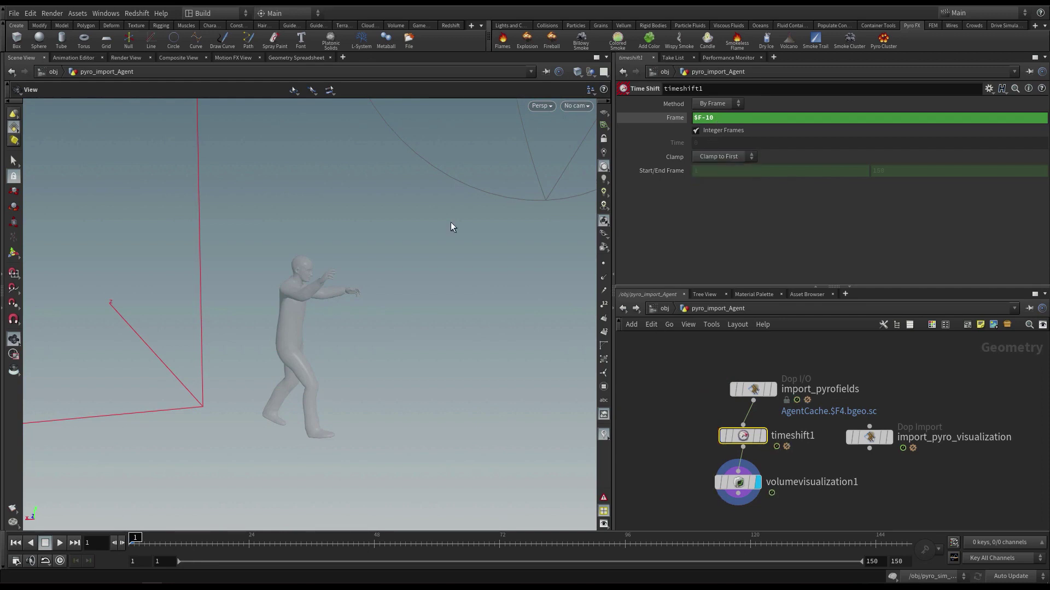
key(Right)
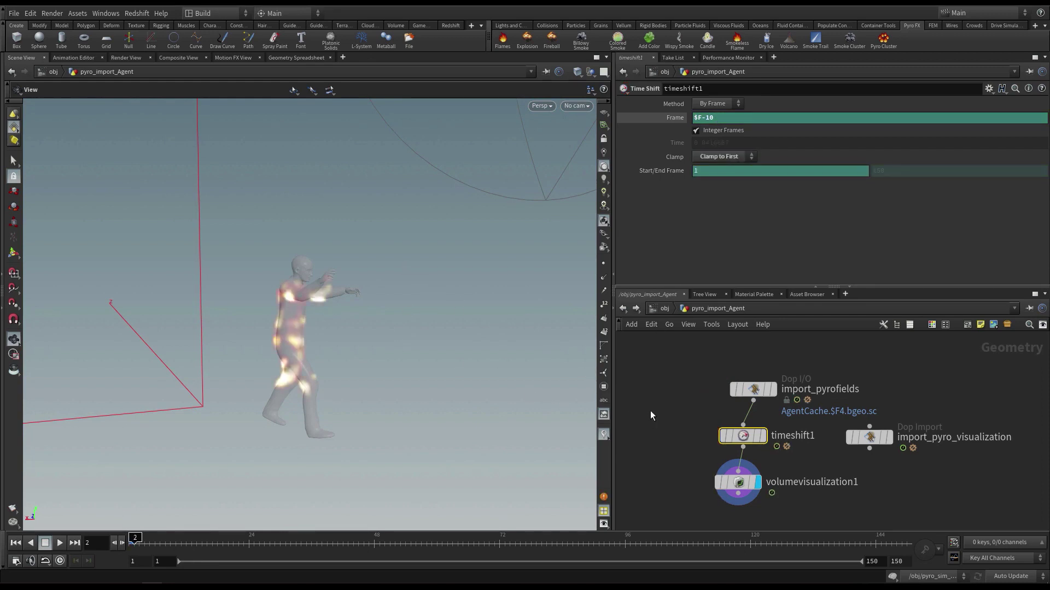
key(Right)
middle_drag(654, 406, 662, 391)
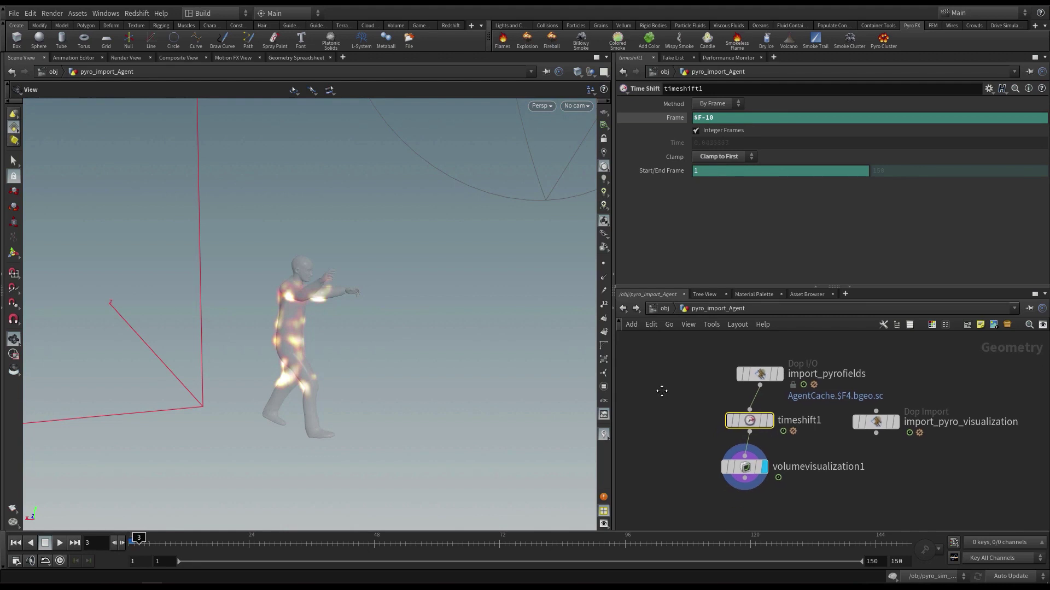
Step: From frame 1, set the timeshift1 frame expression to $F+10, check the following frame and return to the first frame
key(Left)
key(Left)
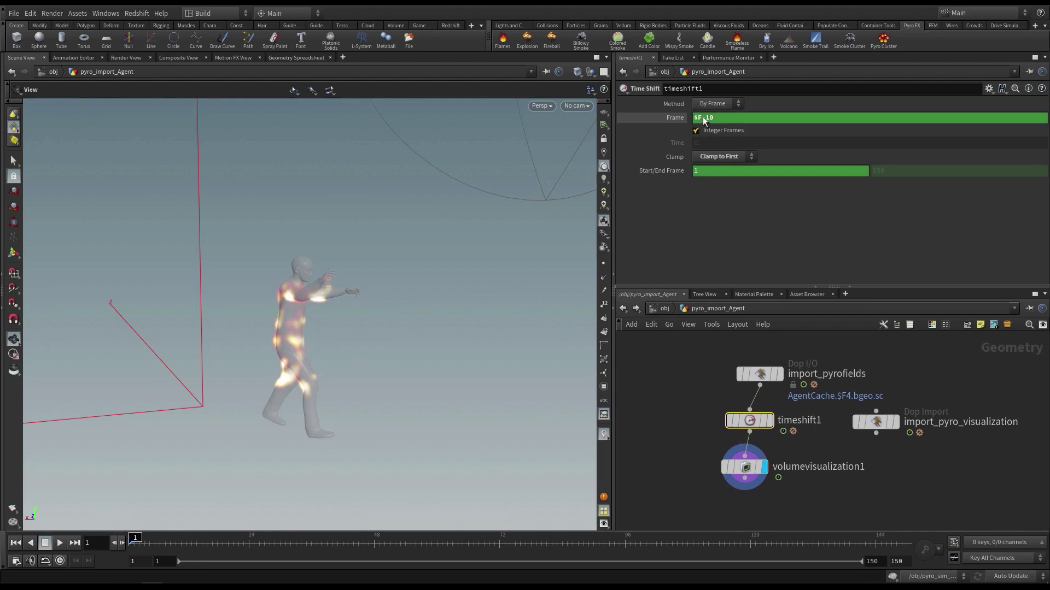
click(708, 118)
text(+)
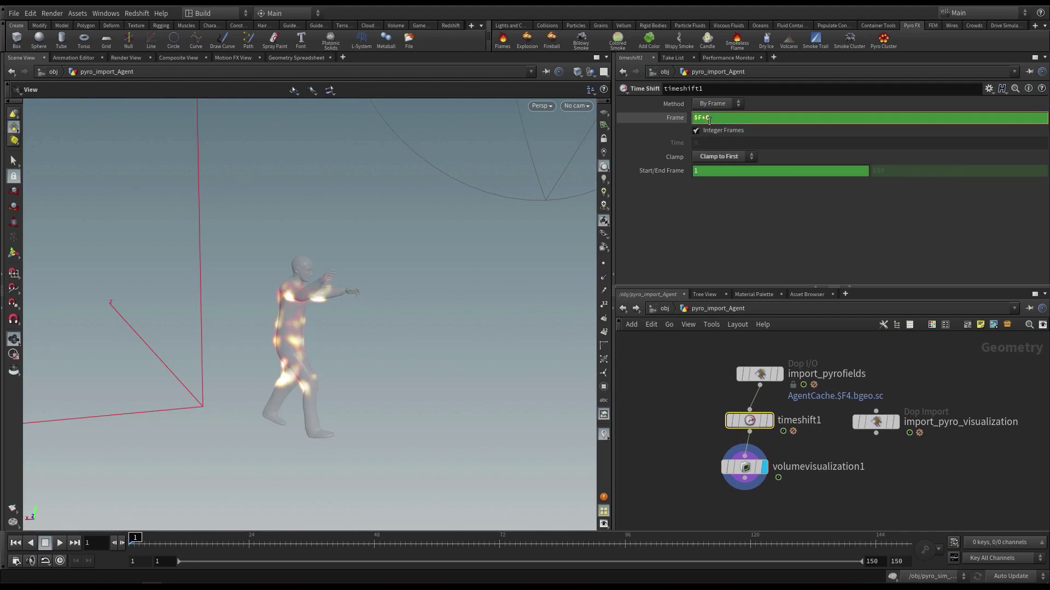
text(10)
key(Return)
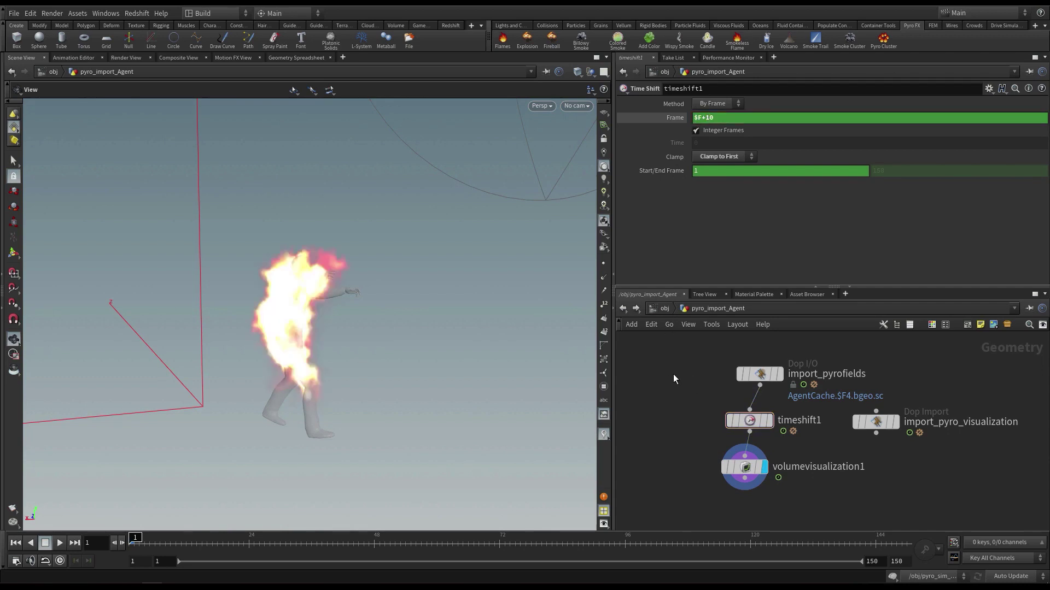
key(Right)
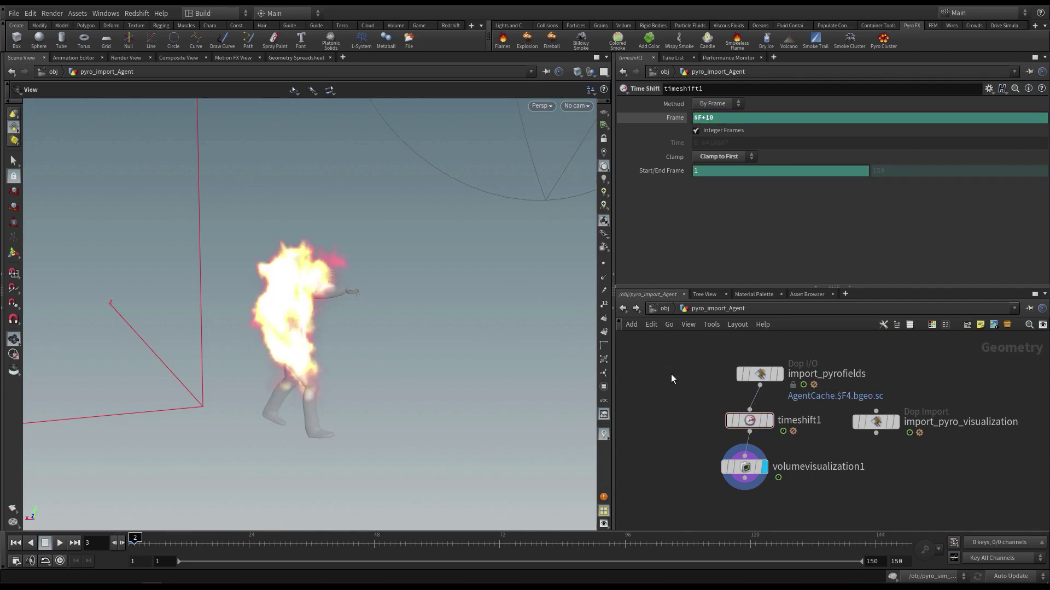
key(ctrl+Up)
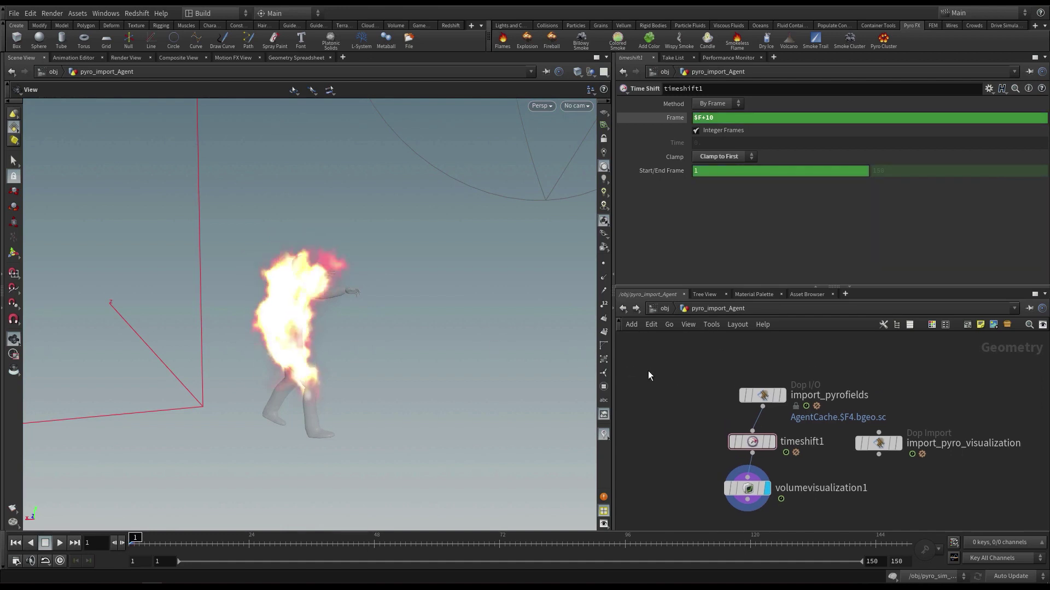
Step: Inside the Agent object, connect trail1 directly to the RENDER node so it bypasses the time shift
key(u)
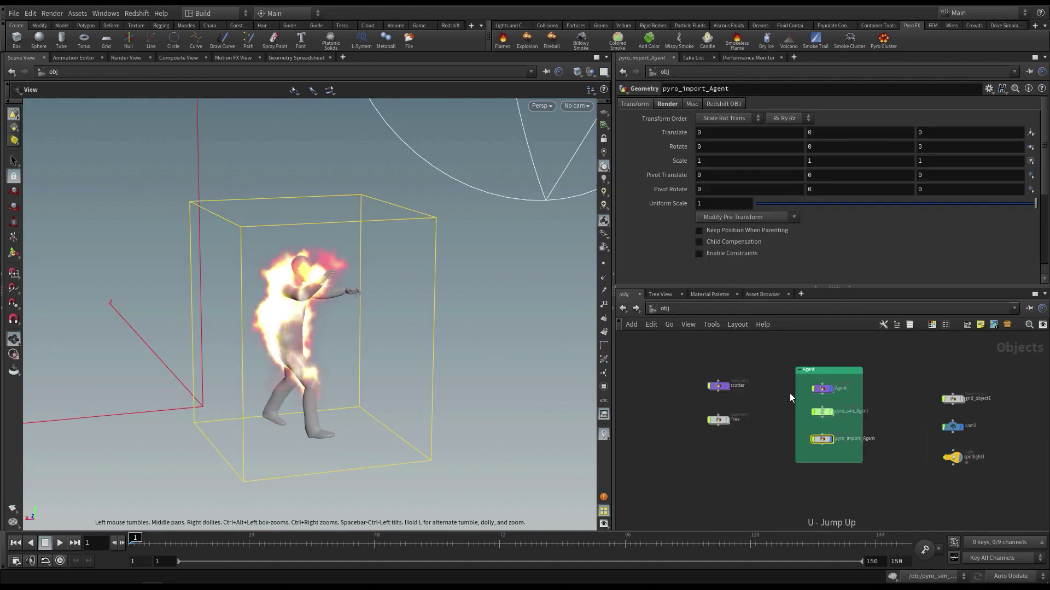
double_click(823, 389)
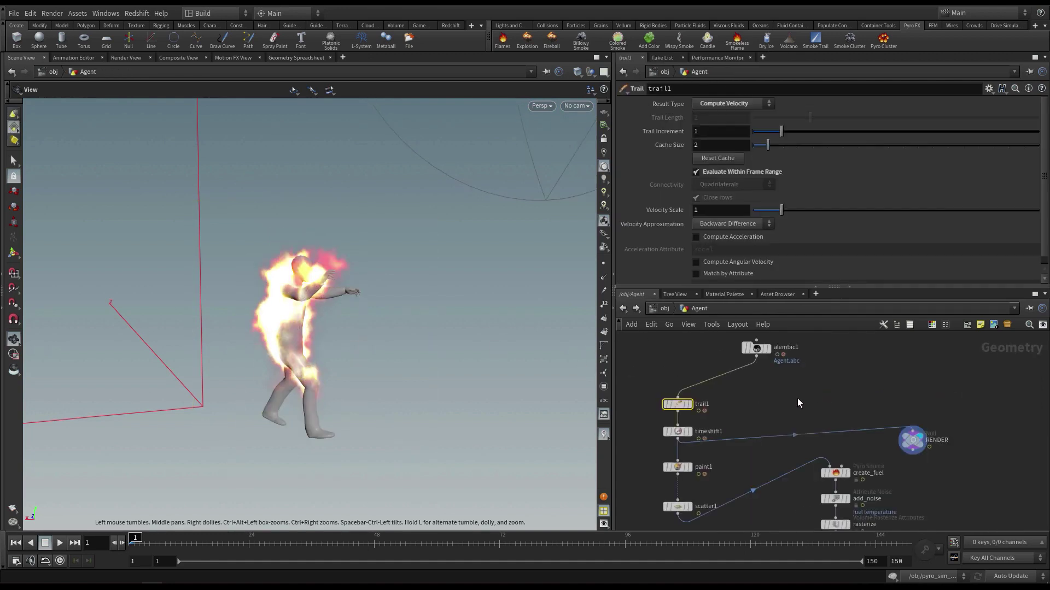
click(678, 411)
click(913, 431)
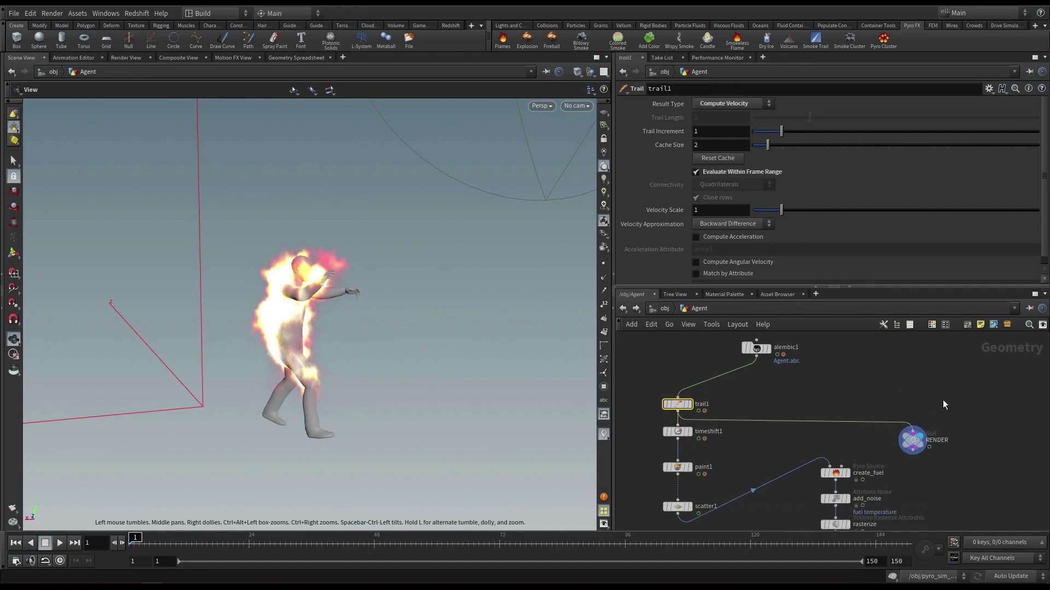
drag(641, 432, 723, 451)
Step: Play the animation inside pyro_import_Agent to check the fire against the walking agent, and rewind to frame 1
click(664, 309)
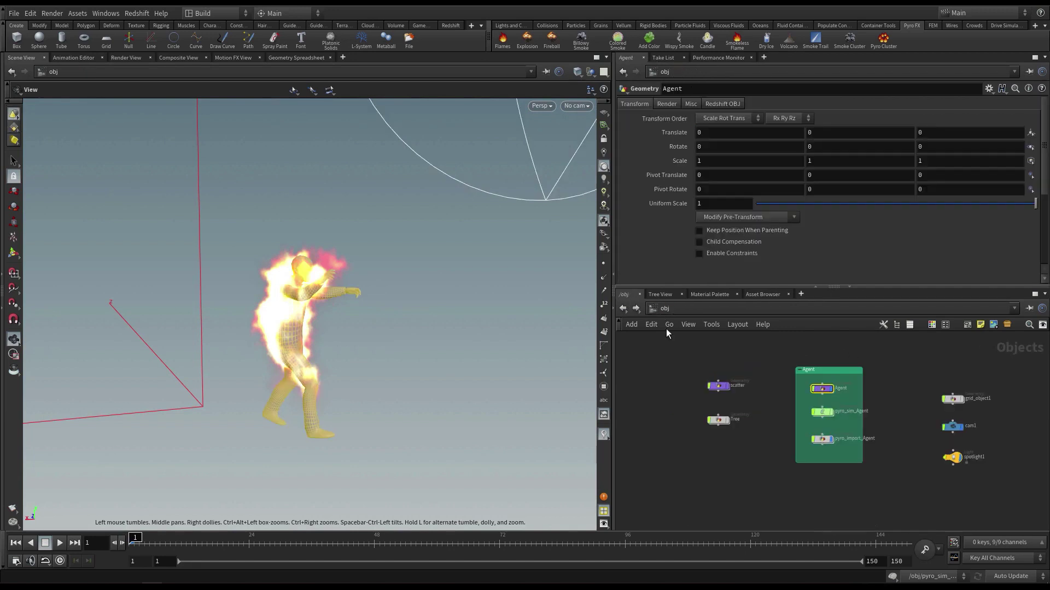
double_click(822, 439)
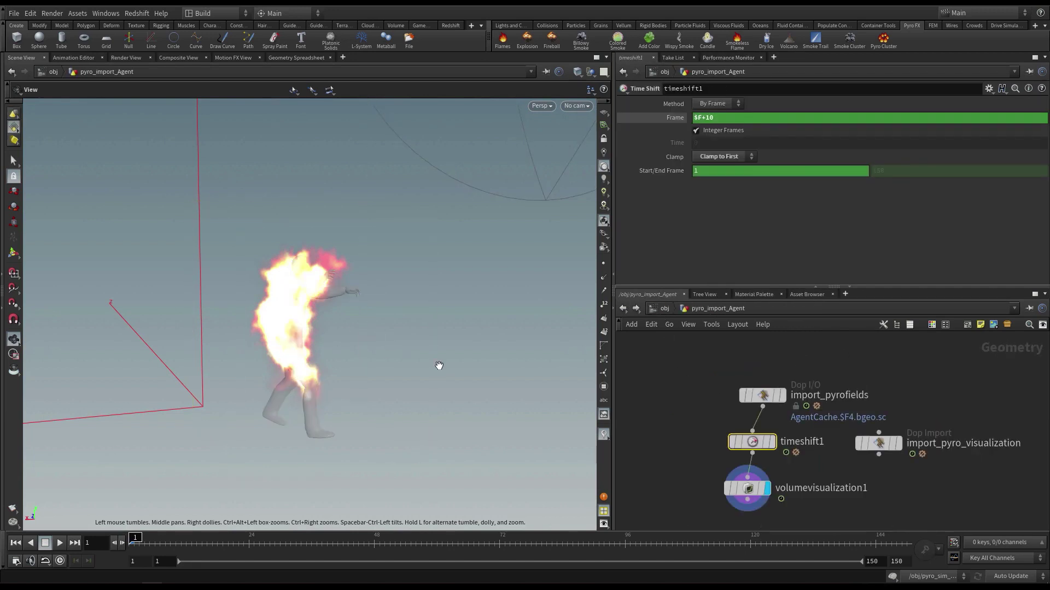
key(Up)
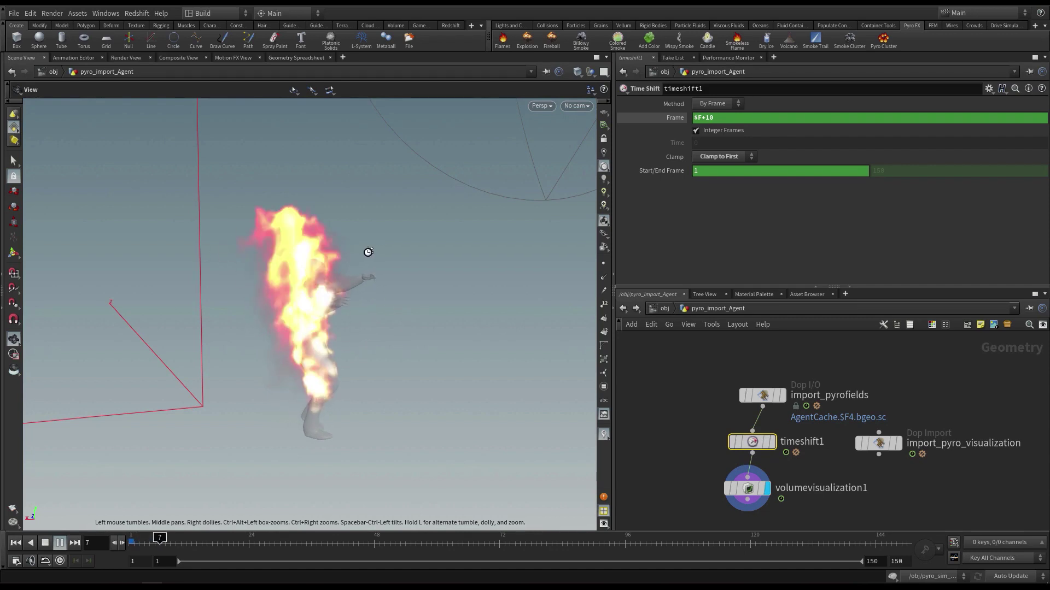
click(14, 545)
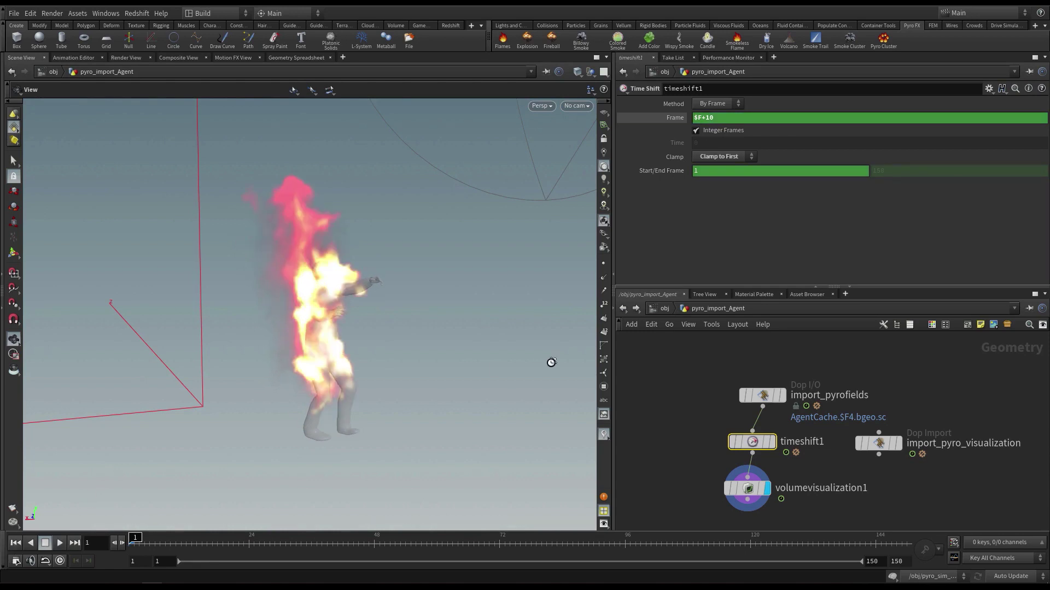
Step: Enlarge the network editor slightly, return to the object level and save the scene
middle_drag(674, 435, 705, 428)
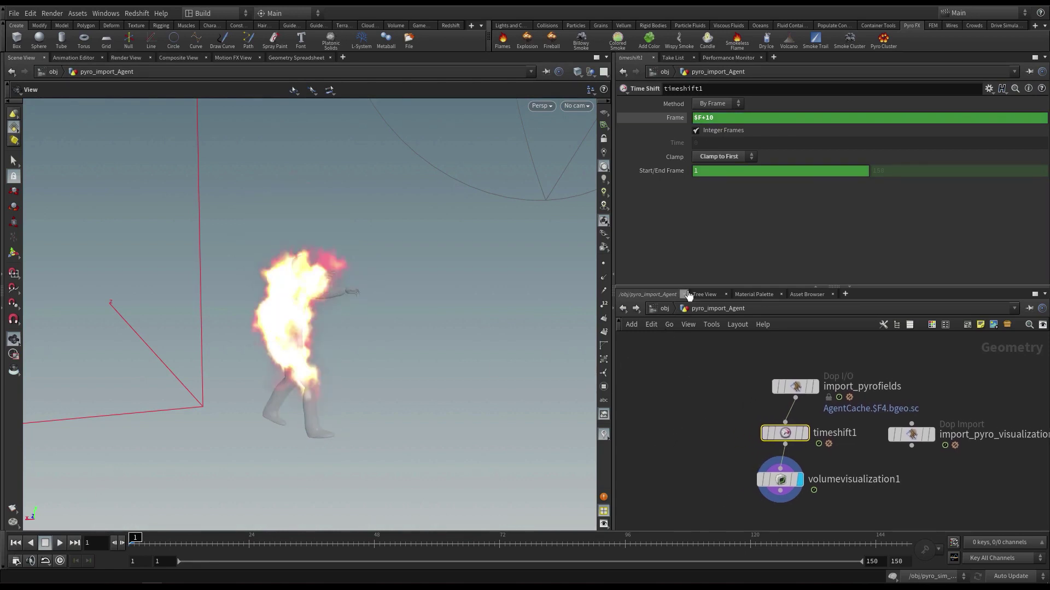
drag(686, 287, 684, 268)
middle_drag(674, 402, 685, 402)
drag(387, 298, 281, 307)
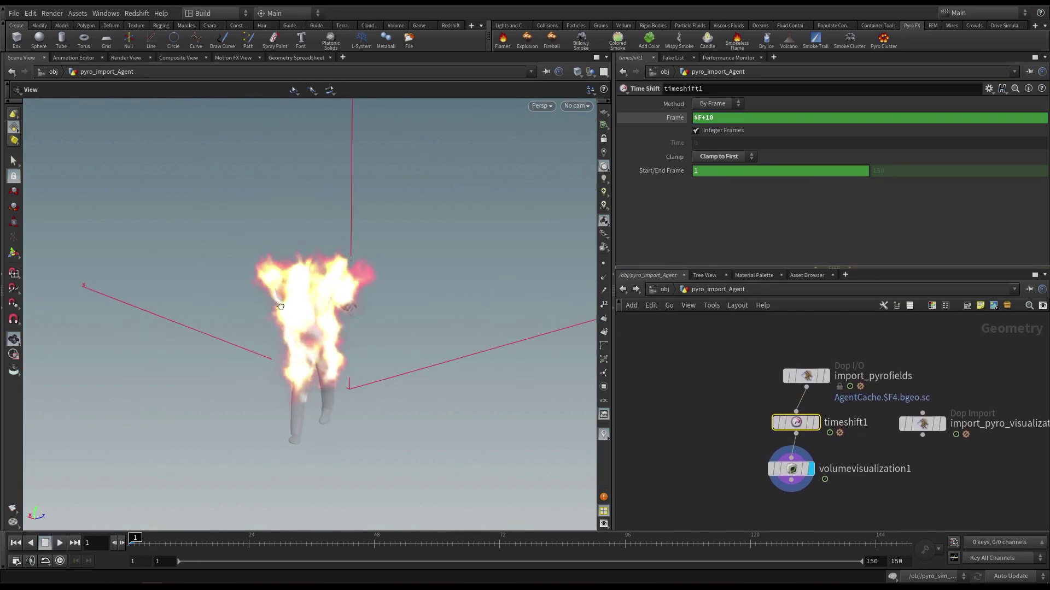
click(664, 290)
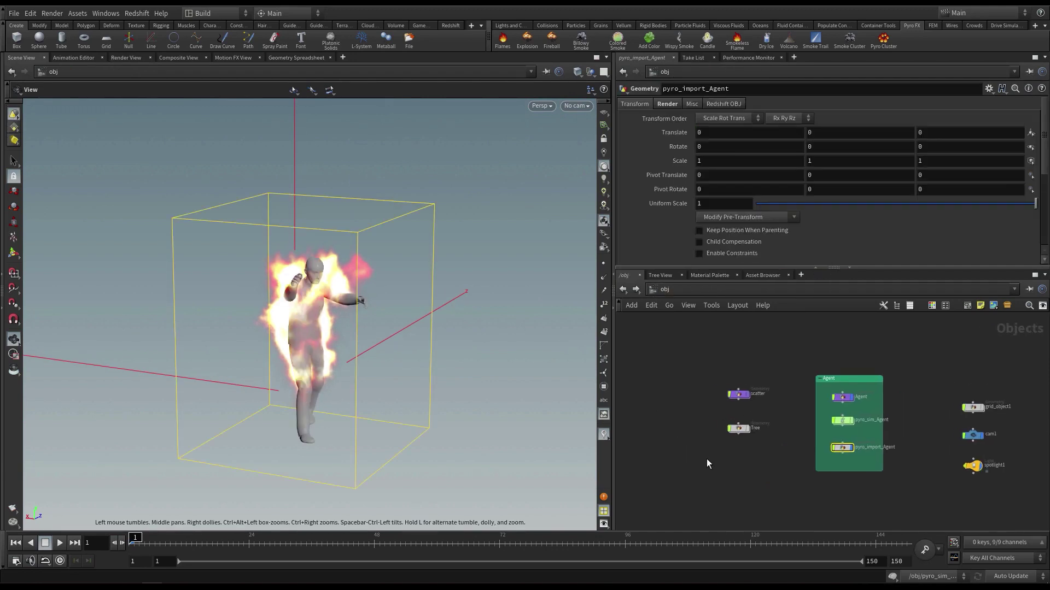
key(ctrl+s)
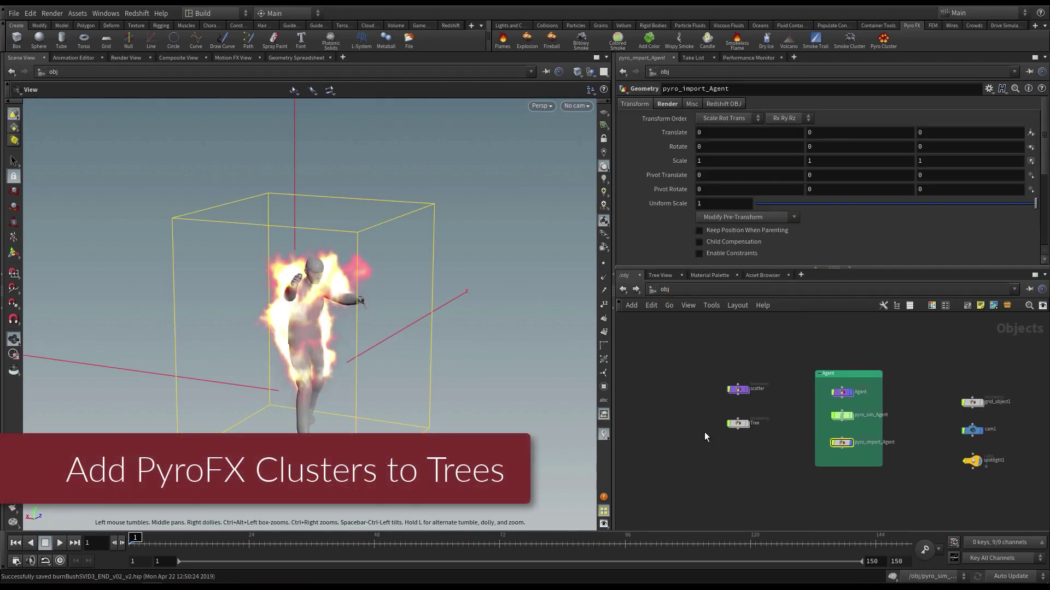
Step: Display the Tree object in the viewport and reposition the scatter and Tree nodes in the network
scroll(704, 432, up, 2)
click(756, 425)
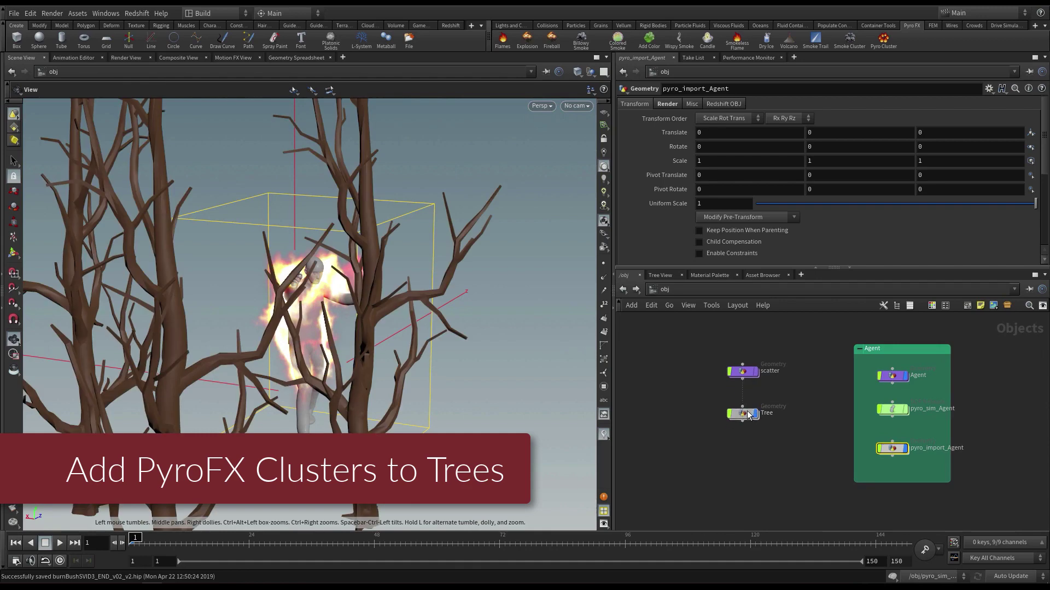
drag(375, 269, 263, 280)
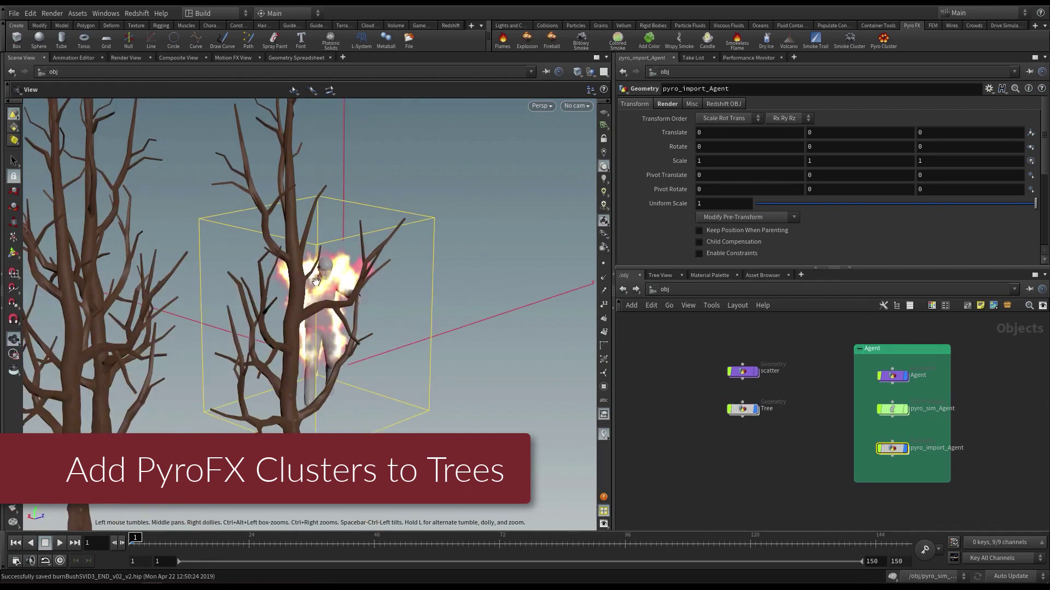
right_drag(262, 279, 135, 281)
drag(134, 281, 317, 326)
drag(743, 371, 743, 340)
drag(742, 418, 734, 396)
scroll(853, 473, down, 1)
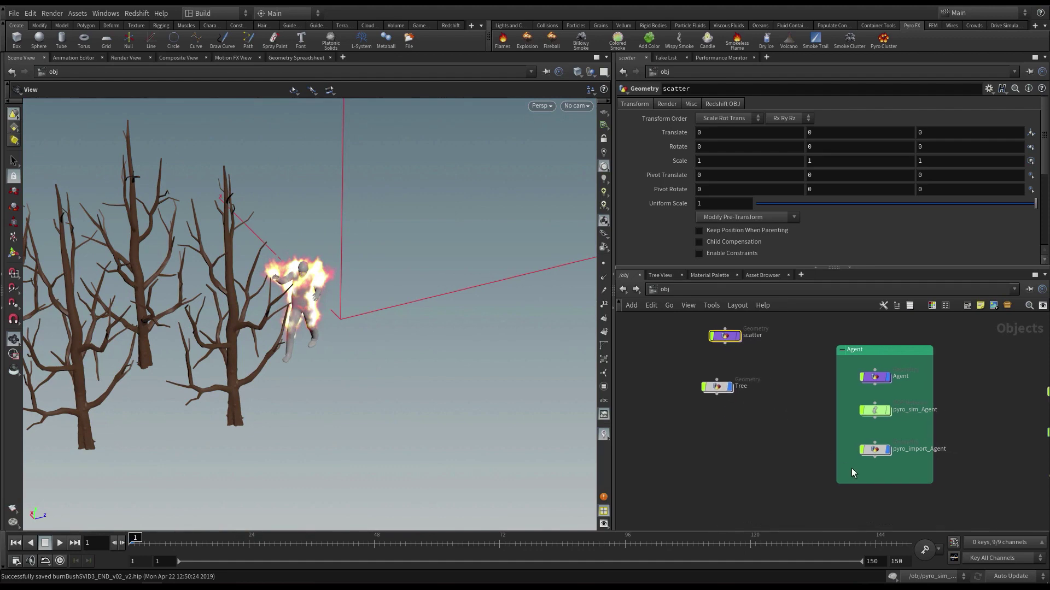
Step: Hide the pyro_import_Agent and Agent objects so that only the trees are displayed
scroll(780, 469, down, 1)
mouse_move(360, 352)
mouse_down()
mouse_move(372, 351)
mouse_move(244, 300)
mouse_move(490, 403)
mouse_move(414, 400)
mouse_move(487, 418)
mouse_move(484, 409)
mouse_up()
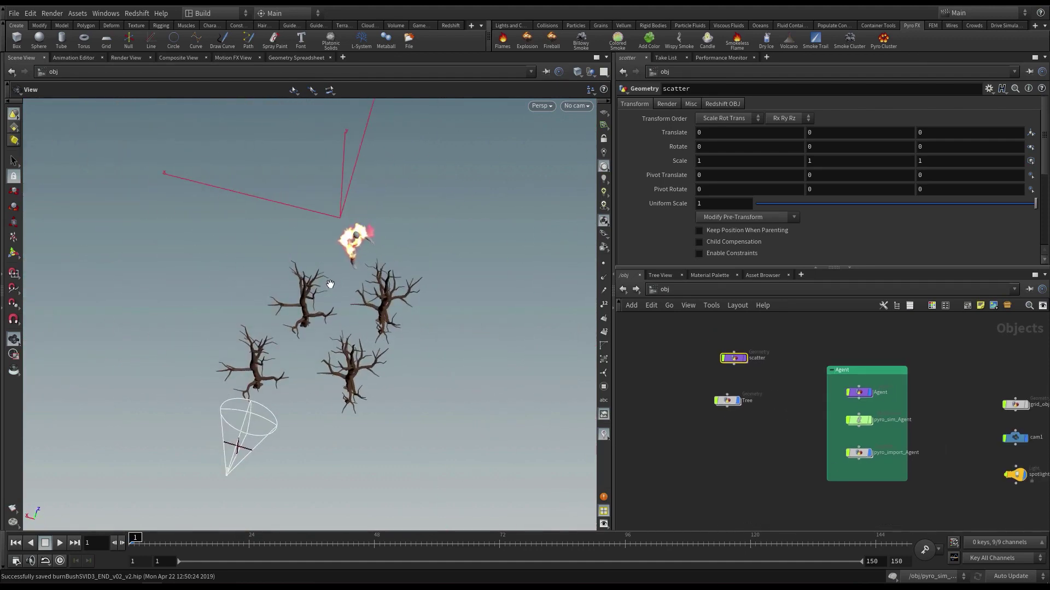
scroll(330, 284, up, 5)
drag(331, 284, 380, 285)
scroll(912, 470, up, 2)
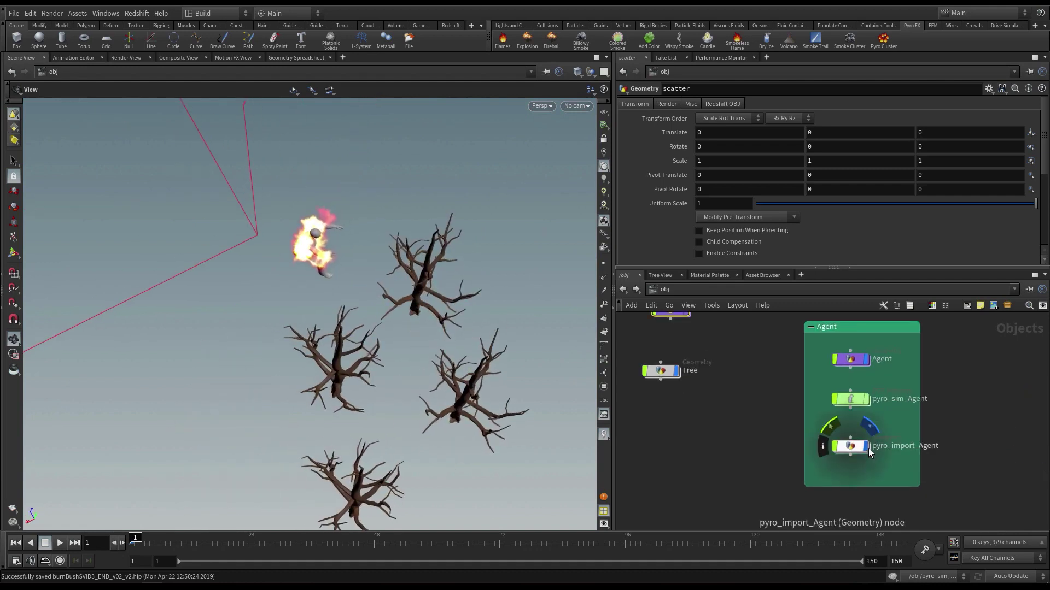
click(867, 445)
click(866, 360)
Step: Align the scatter and Tree nodes in a column away from the Agent network box
middle_drag(696, 449, 695, 445)
scroll(383, 383, down, 4)
drag(356, 382, 298, 354)
middle_drag(642, 427, 692, 468)
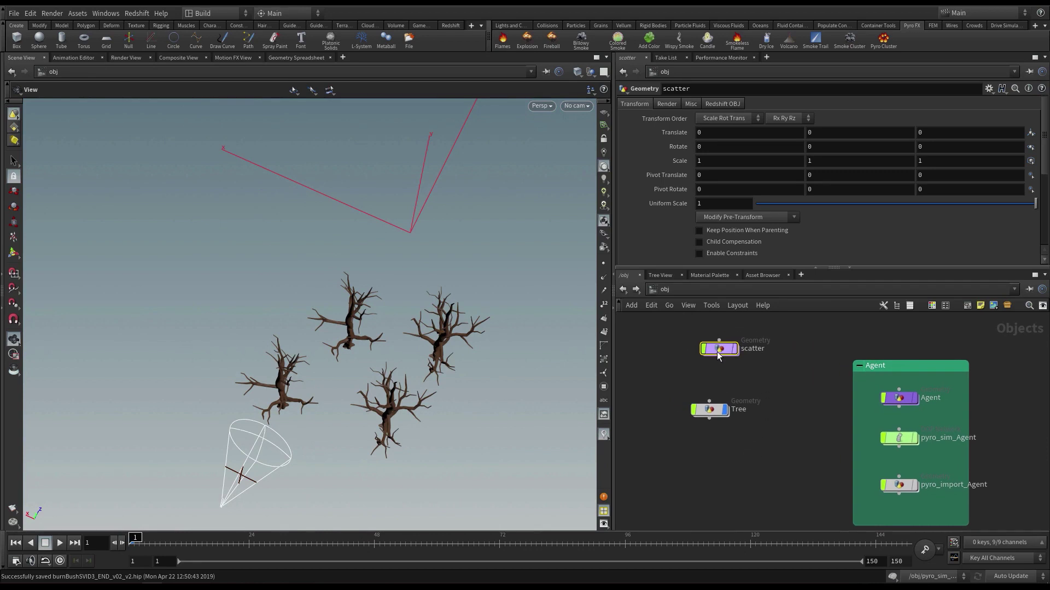
drag(705, 413, 681, 417)
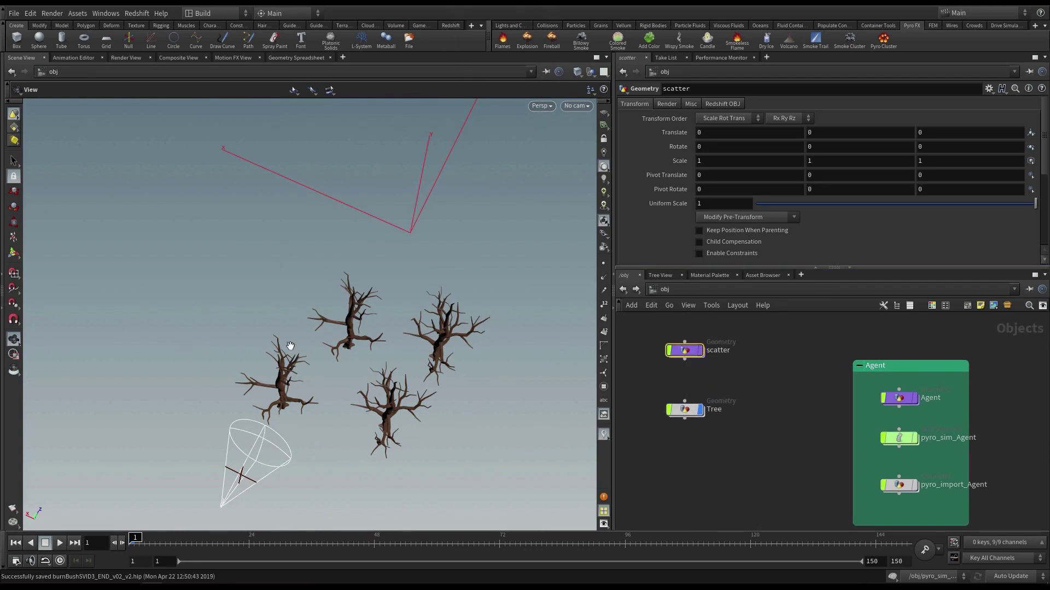
Step: Examine the scattered trees from several sides and distances to judge their layout for the fire clusters
drag(289, 346, 329, 303)
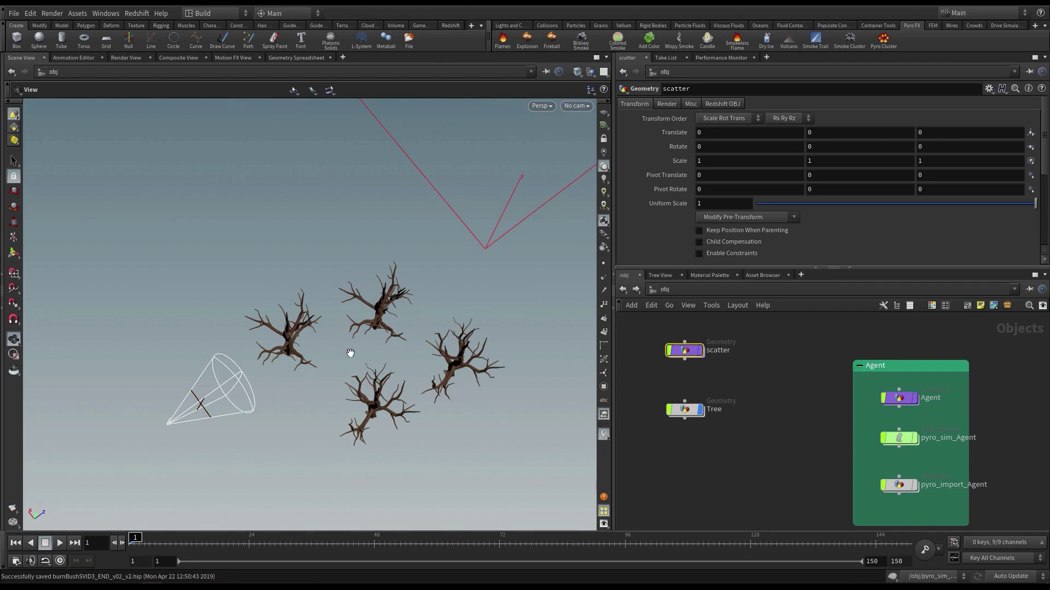
drag(350, 353, 539, 328)
right_drag(378, 379, 433, 333)
drag(434, 333, 457, 333)
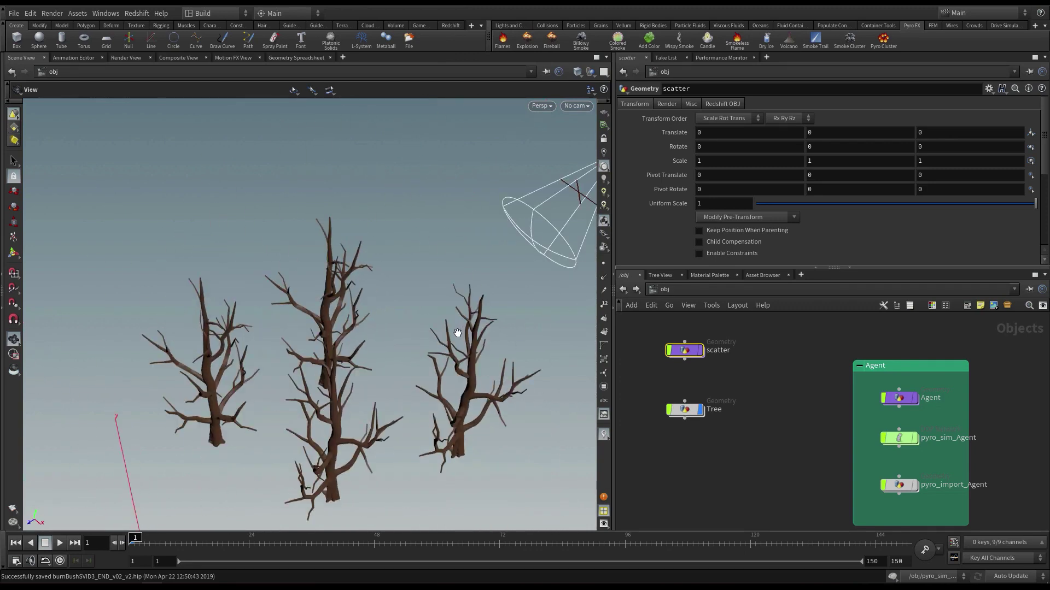
drag(367, 324, 390, 339)
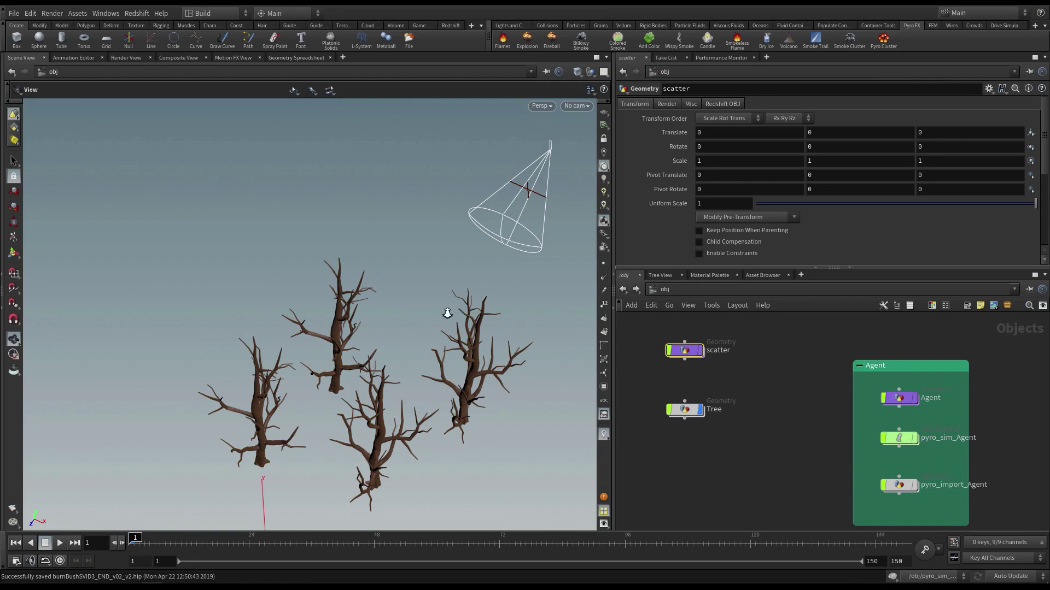
right_drag(448, 313, 418, 335)
drag(527, 325, 445, 325)
drag(563, 305, 482, 323)
right_drag(402, 353, 433, 332)
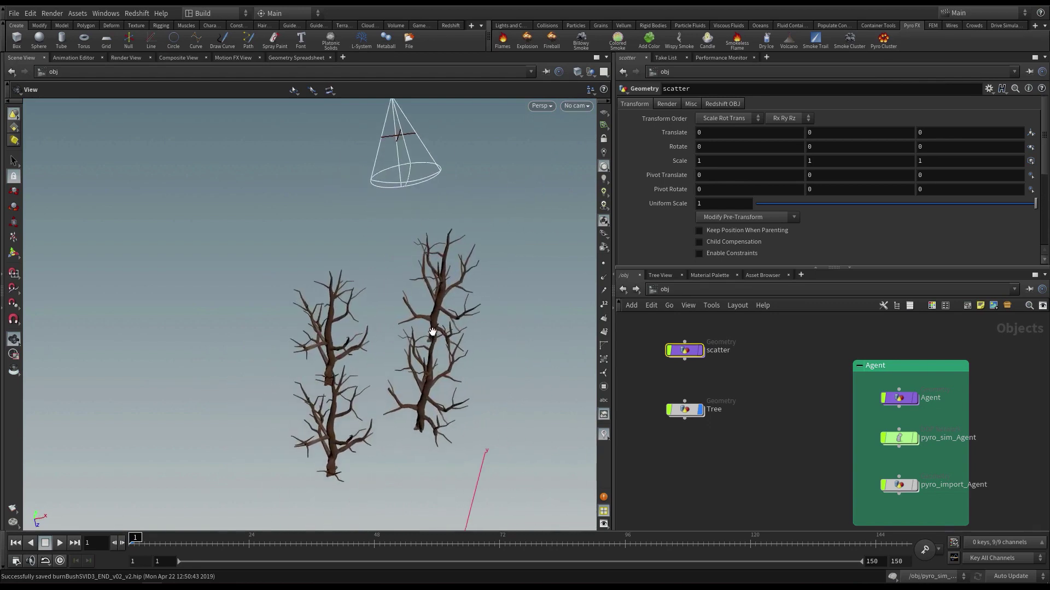
drag(433, 331, 485, 348)
middle_drag(485, 349, 474, 333)
right_drag(473, 333, 459, 345)
Step: Apply the Pyro Cluster tool to the Tree object, using its points for the fire clustering
click(738, 495)
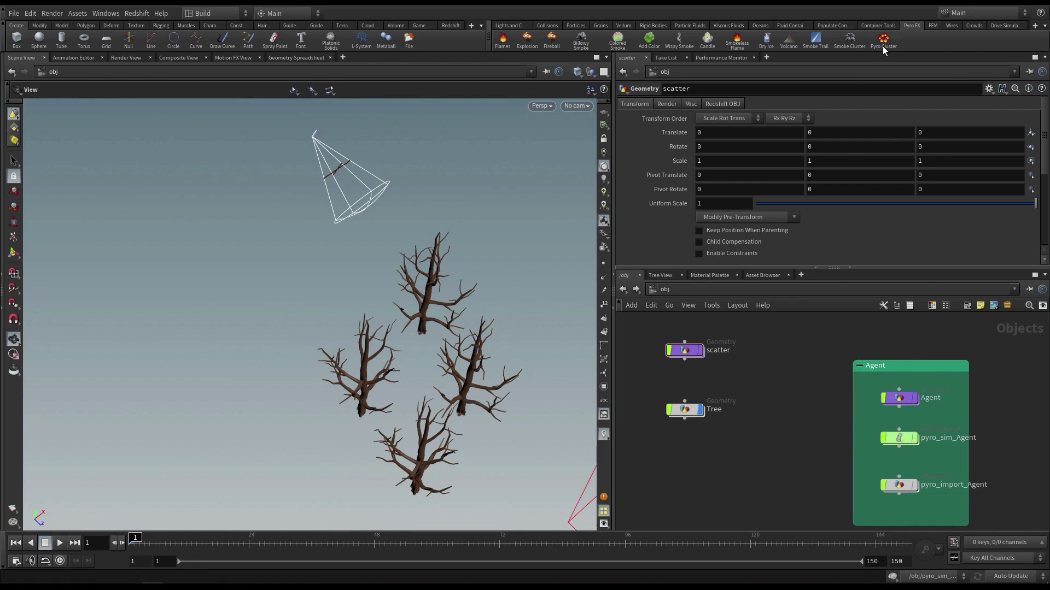
click(473, 363)
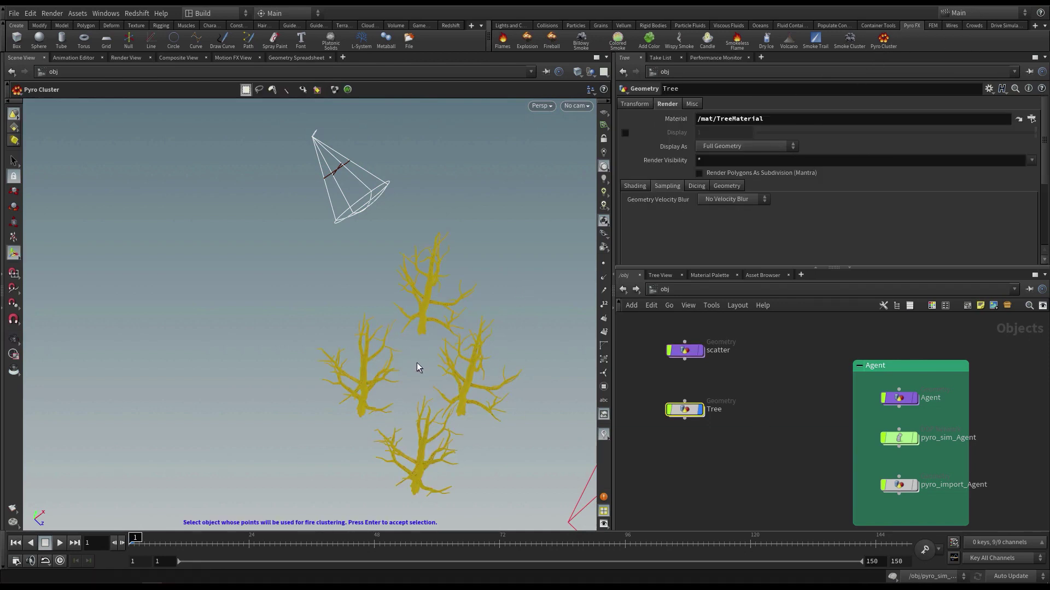
key(Return)
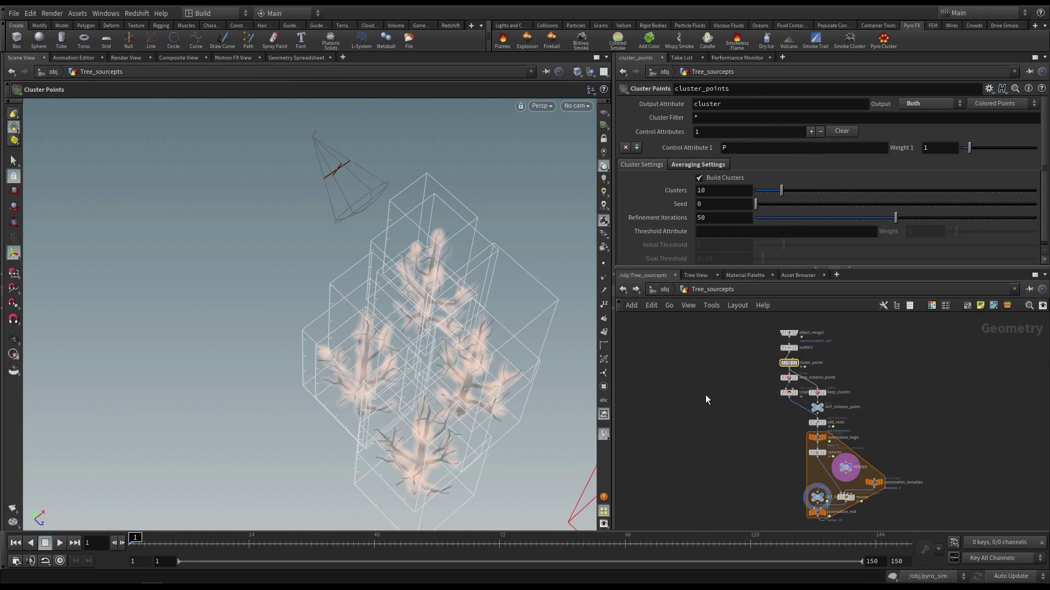
Step: Return to the object level and move the pyro_sim and Tree_sourcepts nodes over to the Tree node
key(u)
middle_drag(852, 401, 982, 437)
scroll(930, 437, down, 1)
scroll(722, 449, down, 2)
scroll(921, 455, up, 1)
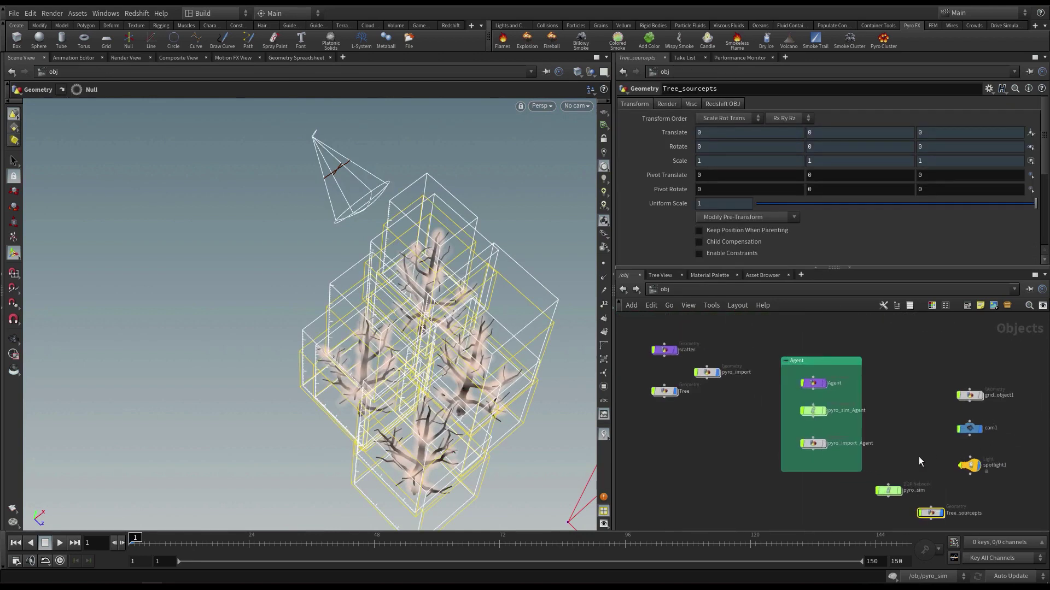
drag(894, 492, 687, 434)
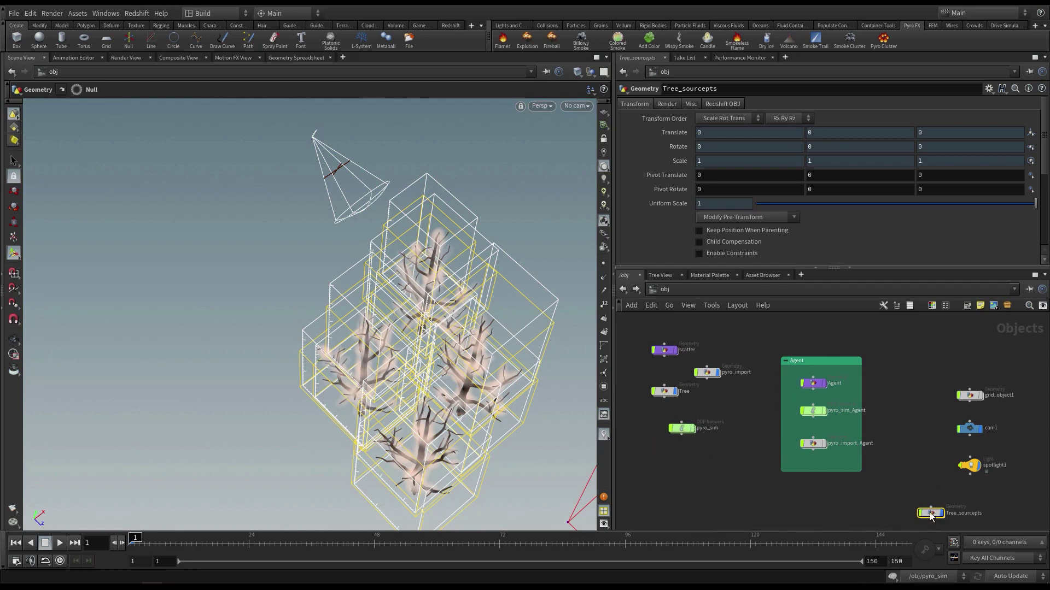
drag(930, 514, 651, 488)
Step: Line up the scatter, Tree, Tree_sourcepts, pyro_sim and pyro_import nodes in one vertical column
middle_drag(710, 484, 790, 519)
drag(753, 387, 749, 355)
drag(746, 434, 746, 386)
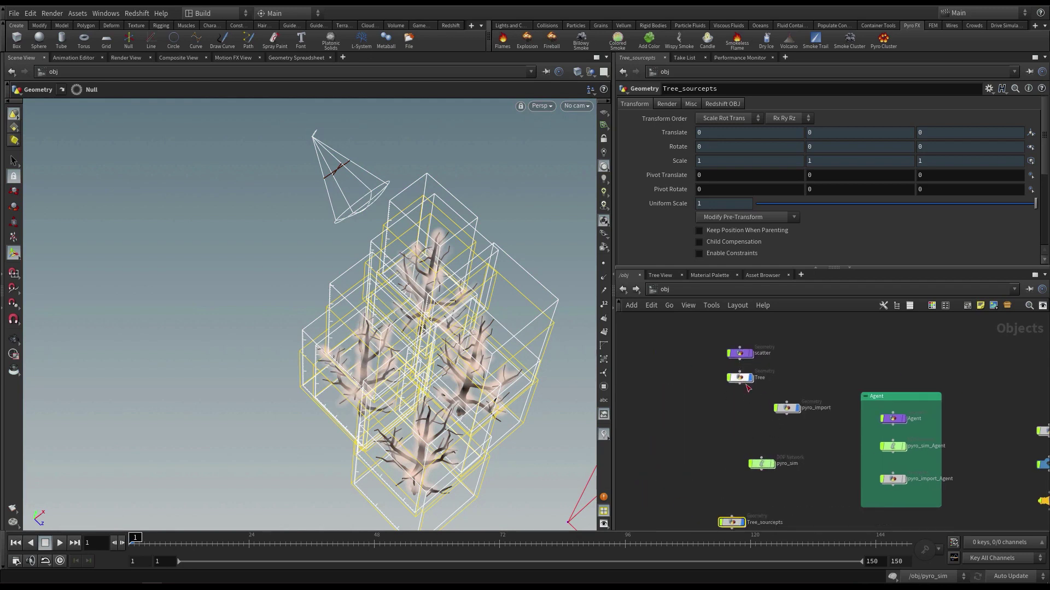
drag(733, 524, 794, 439)
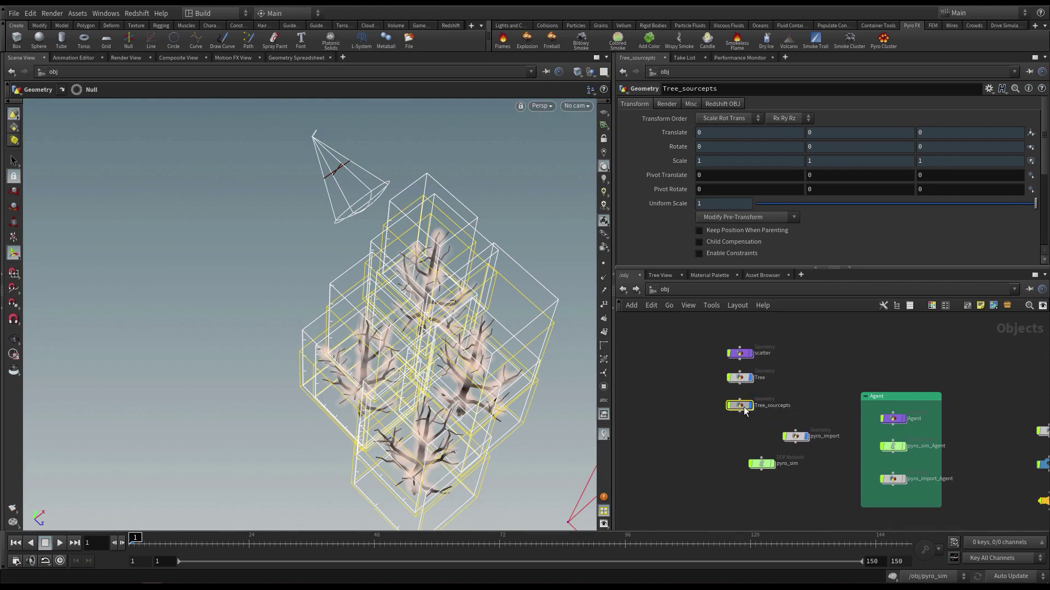
drag(741, 409, 742, 412)
drag(762, 464, 739, 462)
middle_drag(753, 440, 736, 451)
Step: Select all five tree nodes and shift the column down together, roughly level with the Agent network box
drag(666, 330, 760, 493)
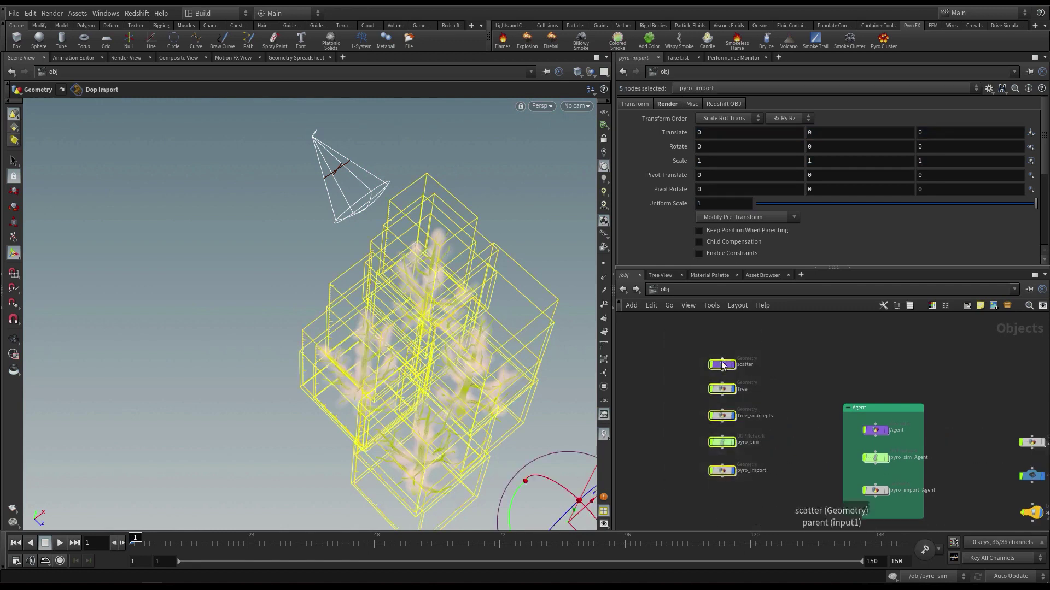
drag(723, 362, 723, 402)
scroll(753, 396, up, 3)
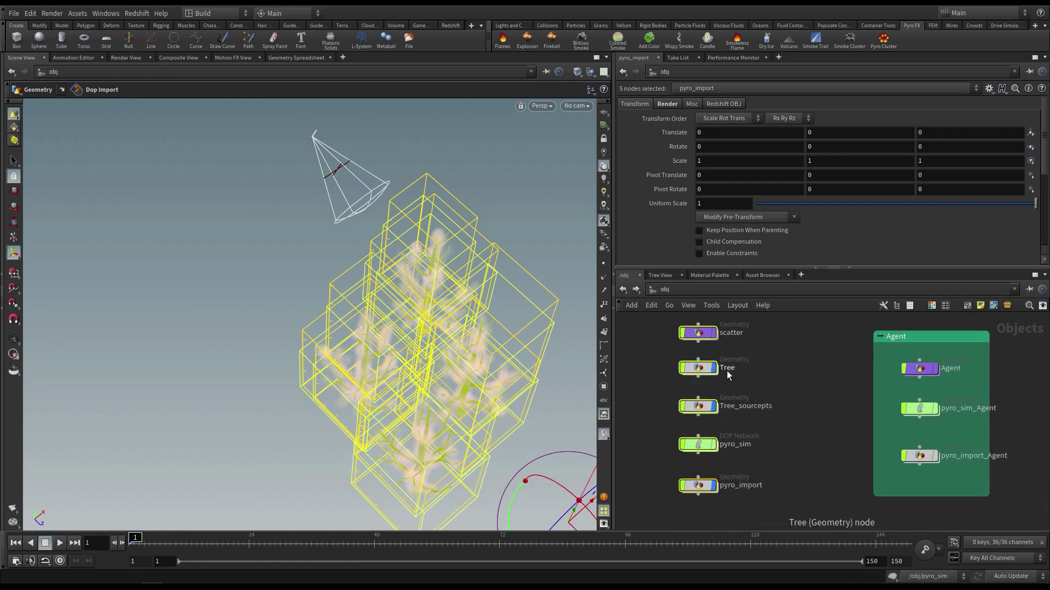
Step: Rename the pyro_sim node to pyro_sim_Tree
double_click(729, 369)
click(698, 444)
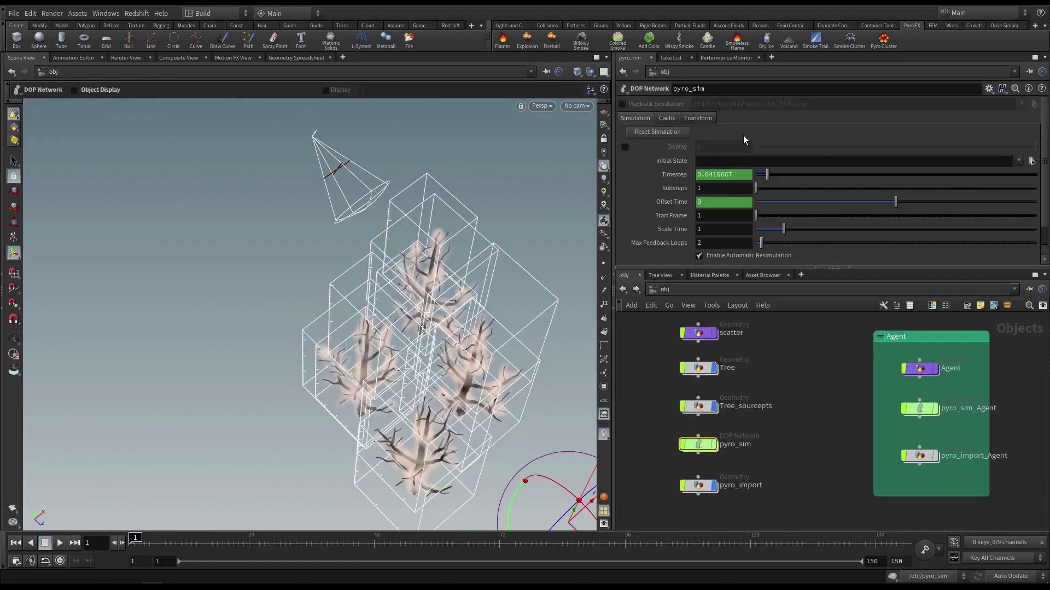
click(727, 94)
click(809, 424)
drag(710, 91, 774, 91)
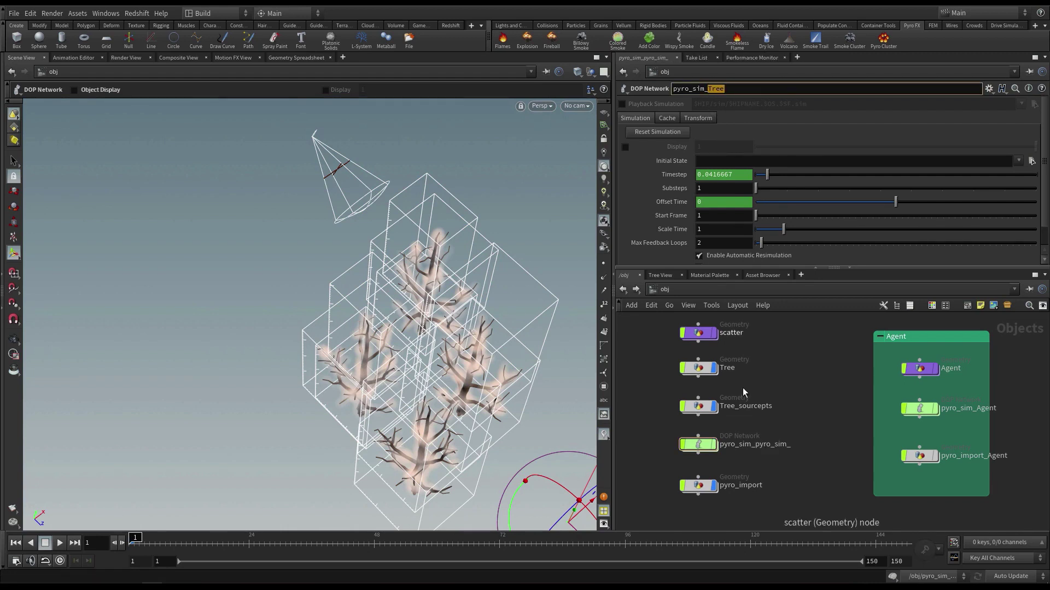
click(775, 505)
Step: Rename the pyro_import node to pyro_import_Tree
click(692, 483)
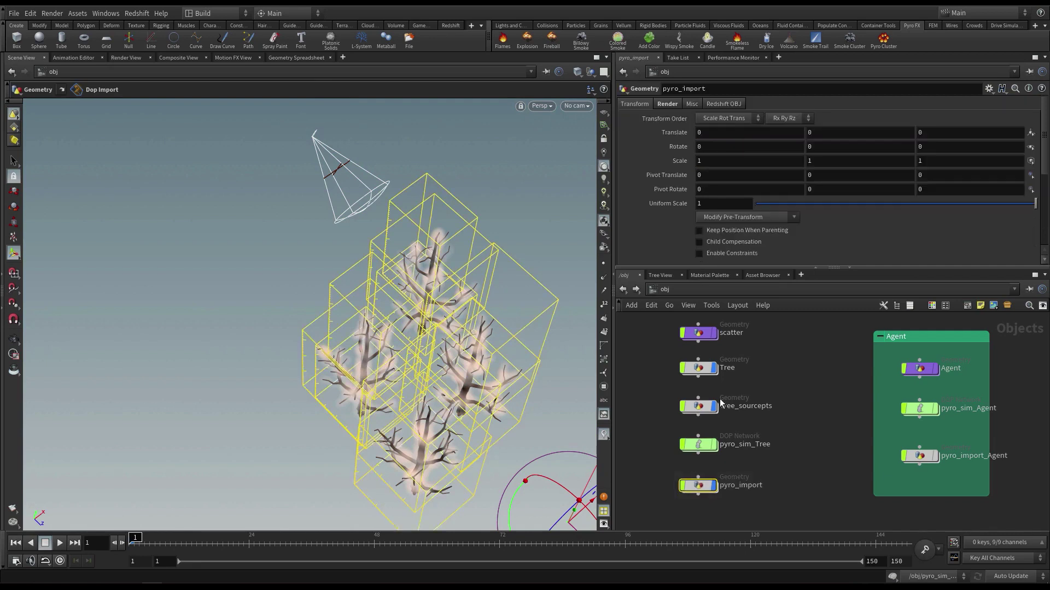
click(740, 91)
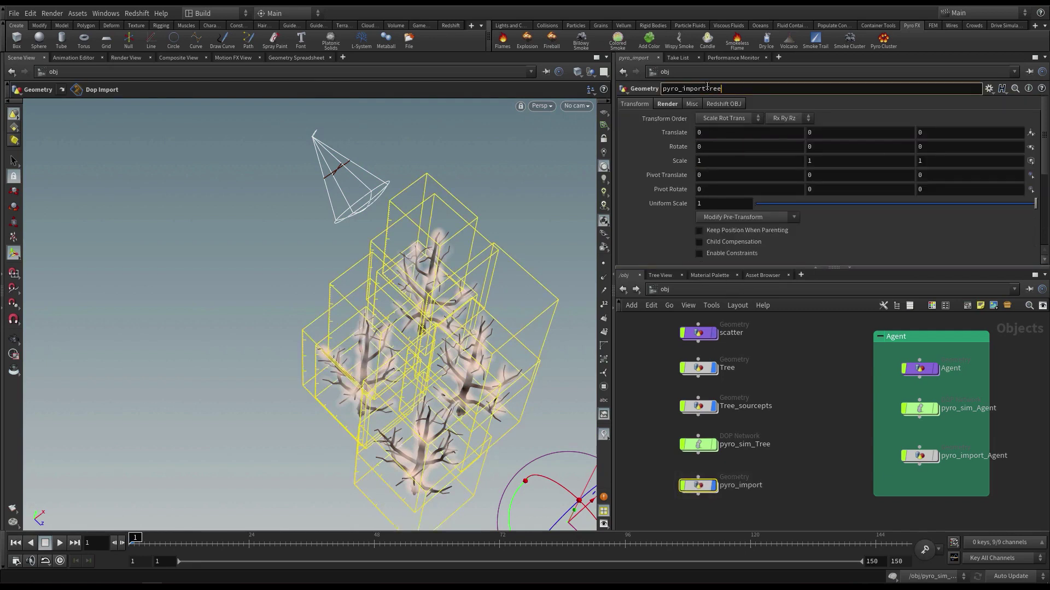
text(_Tree)
click(765, 341)
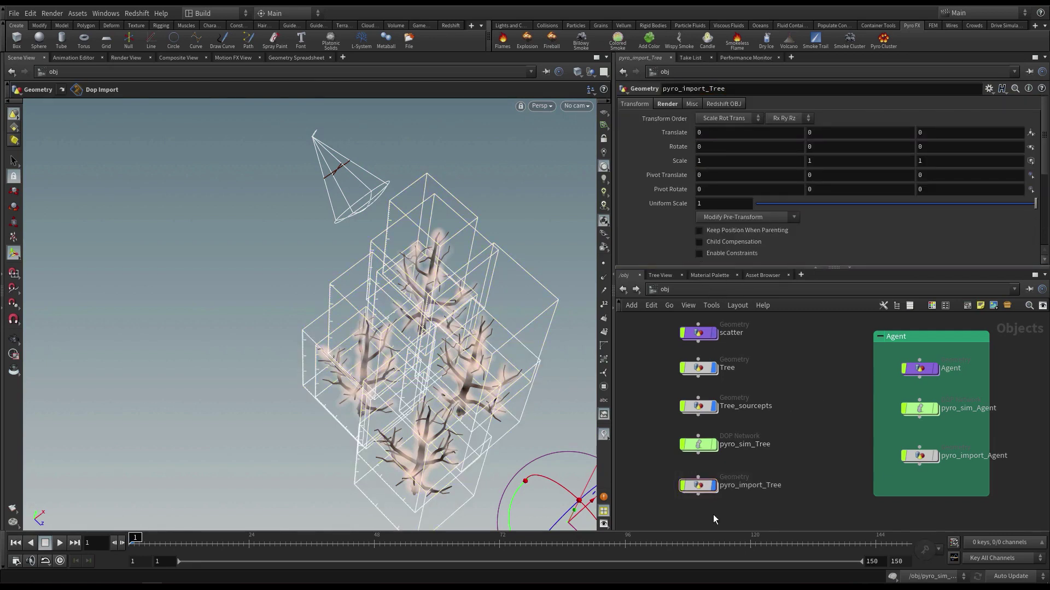
Step: Group the five tree nodes, from scatter to pyro_import_Tree, in a new network box named Tree
click(698, 444)
scroll(795, 446, down, 2)
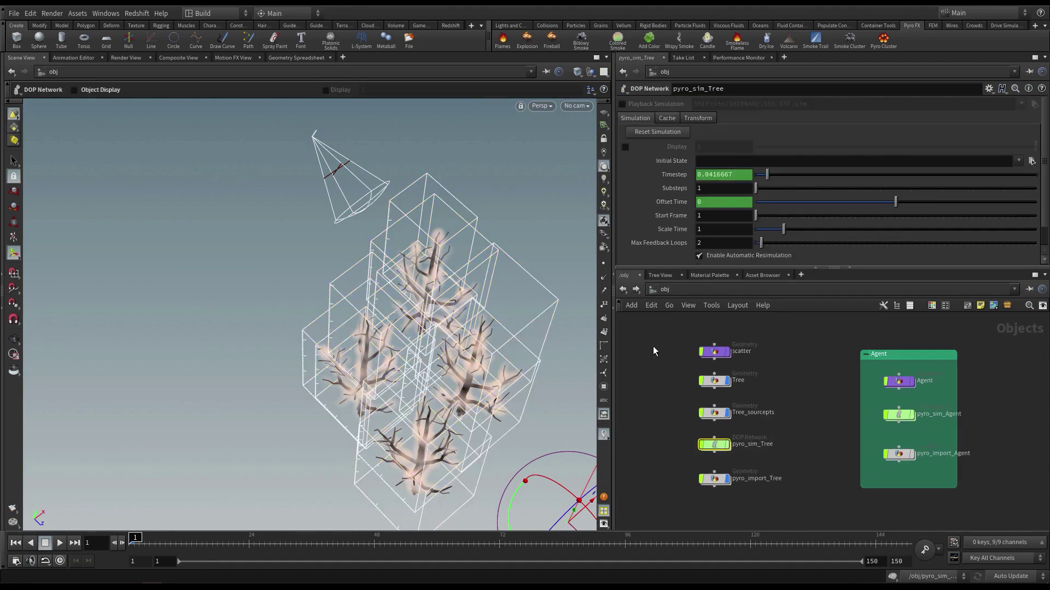
drag(655, 351, 775, 477)
drag(667, 321, 764, 503)
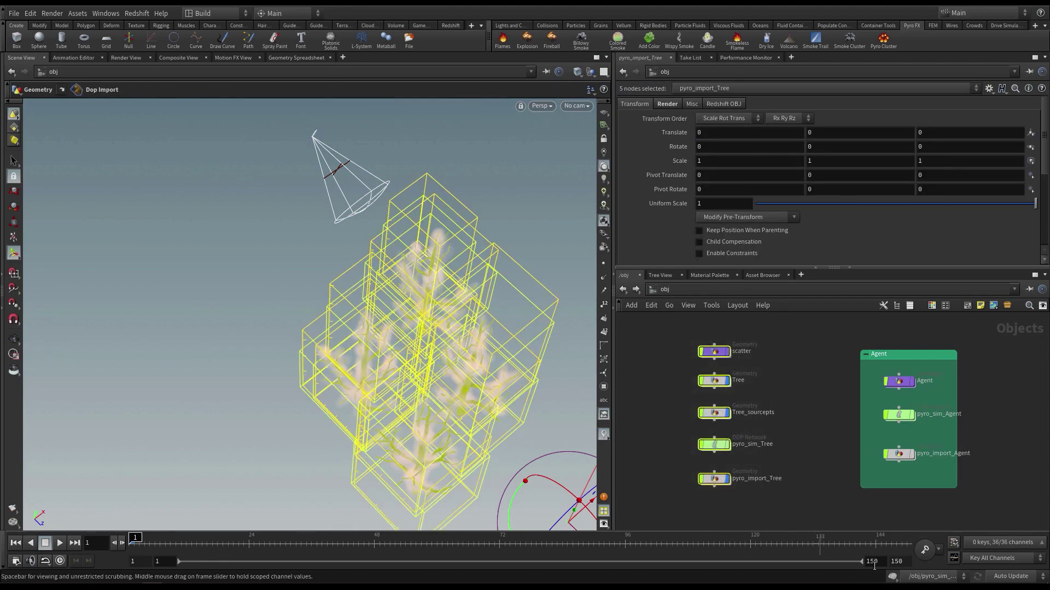
click(966, 306)
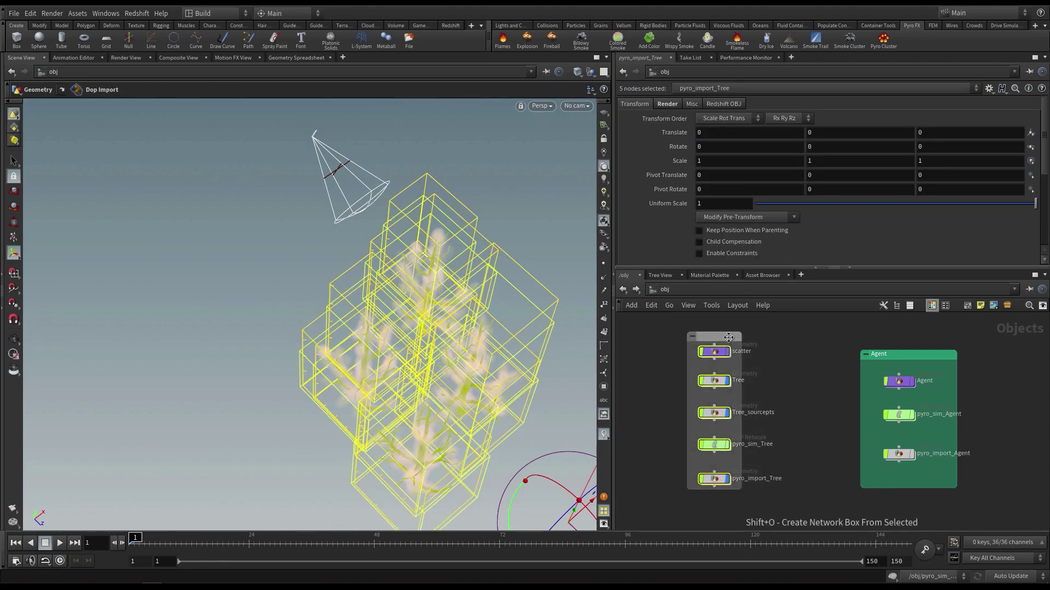
double_click(728, 338)
text(Tree)
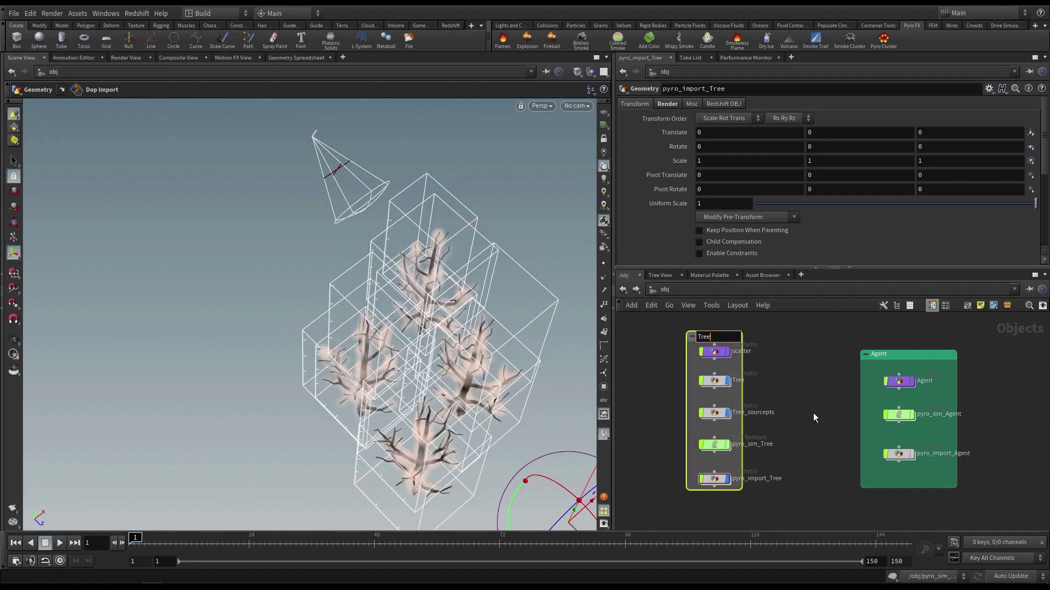
key(Return)
Step: Colour the Tree network box dark pink and enlarge it around its node labels, level with the Agent box
key(c)
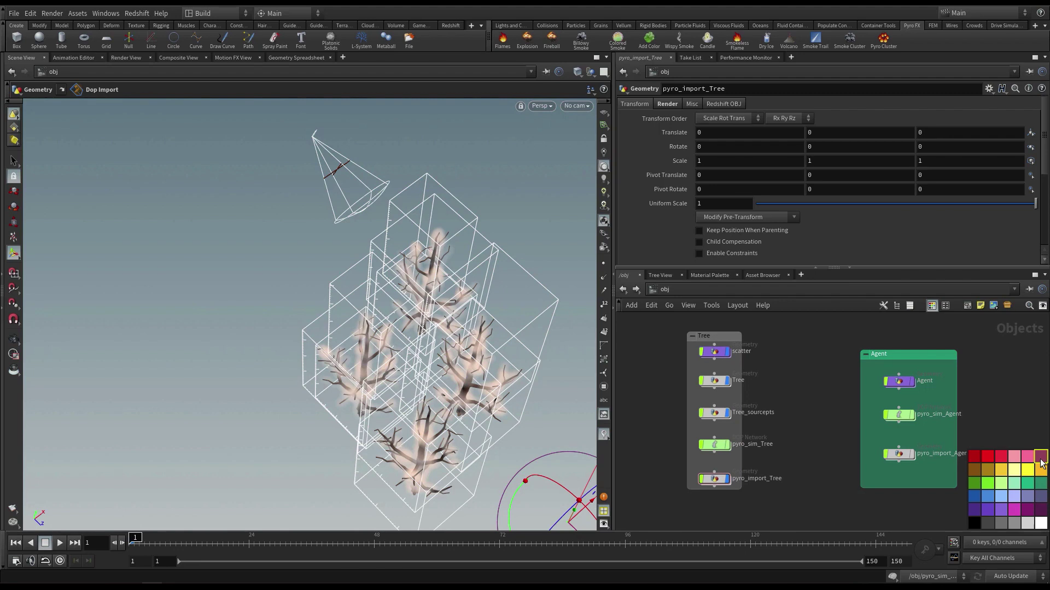
click(729, 335)
click(1042, 457)
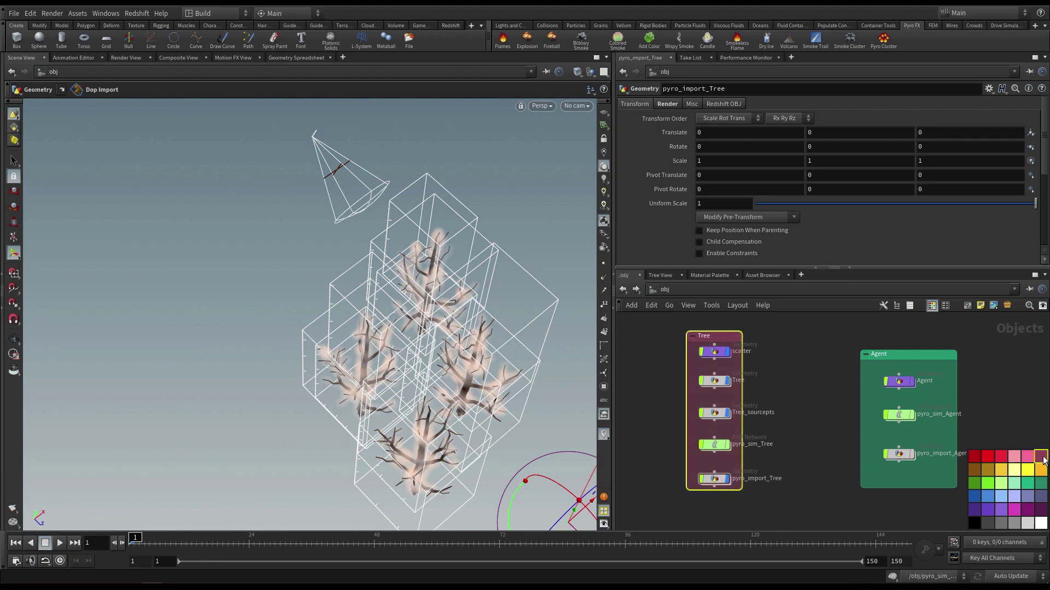
click(745, 498)
drag(742, 491, 809, 500)
drag(737, 348, 736, 366)
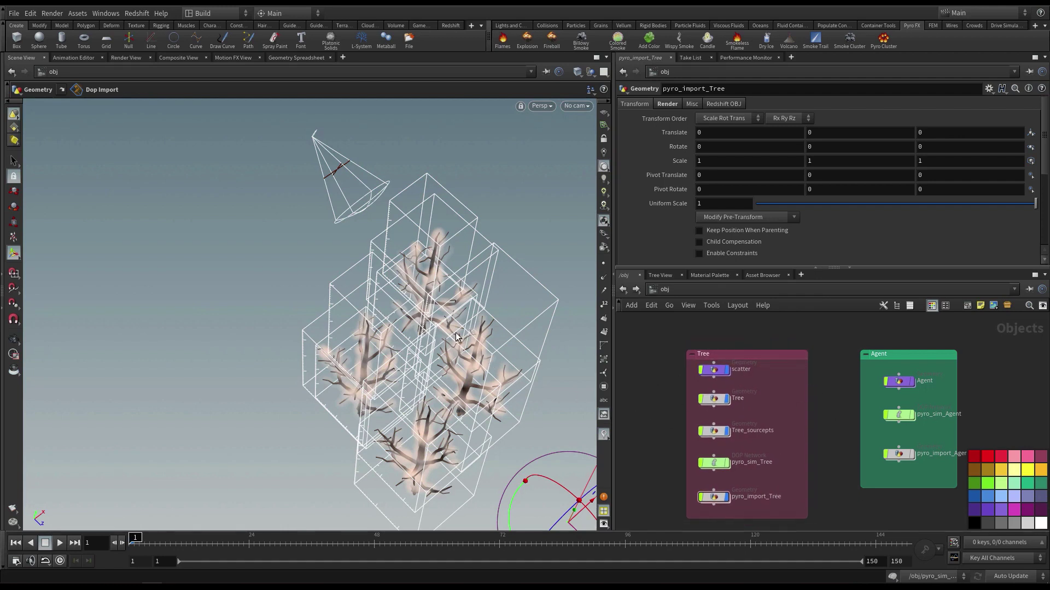
Step: Open the pyro_sim_Tree network and select its pyro smoke object
key(Escape)
scroll(474, 316, up, 3)
double_click(714, 463)
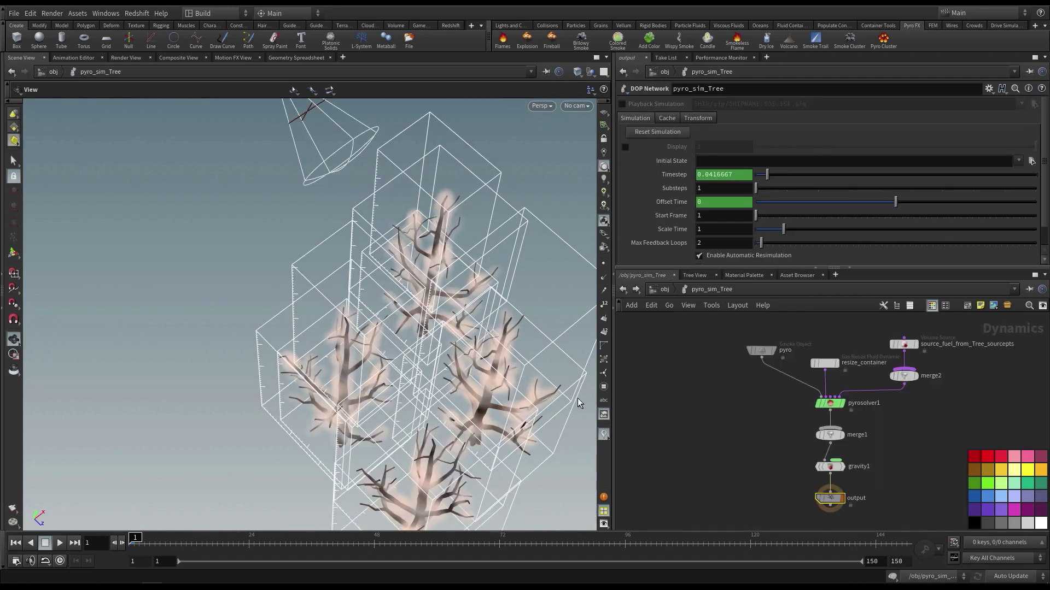
scroll(786, 388, down, 2)
click(727, 387)
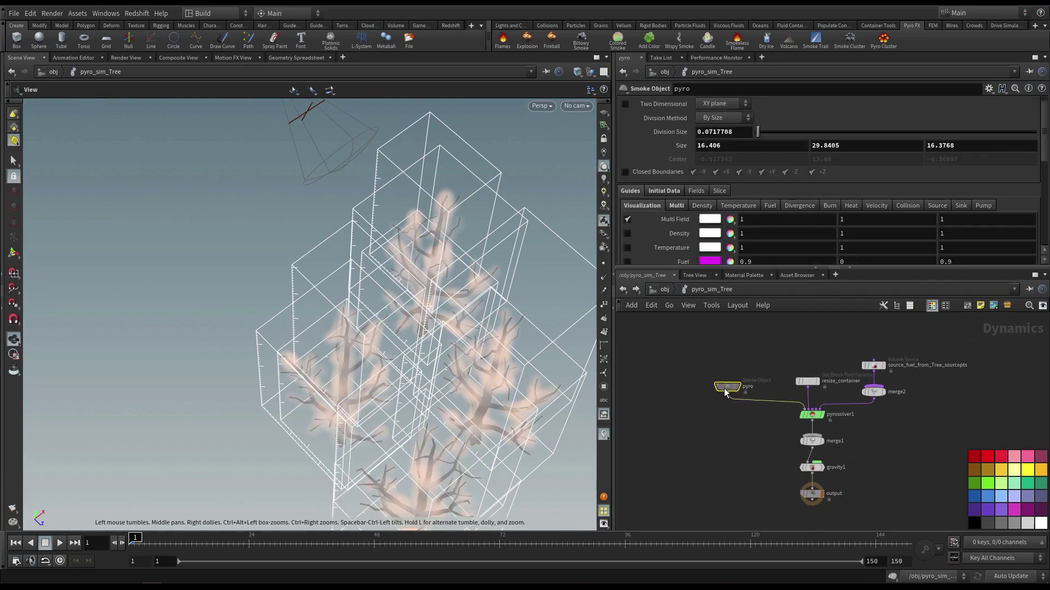
Step: Play the first six frames of the tree fire simulation, stop it, and inspect the flames from the side and above
drag(420, 317, 361, 326)
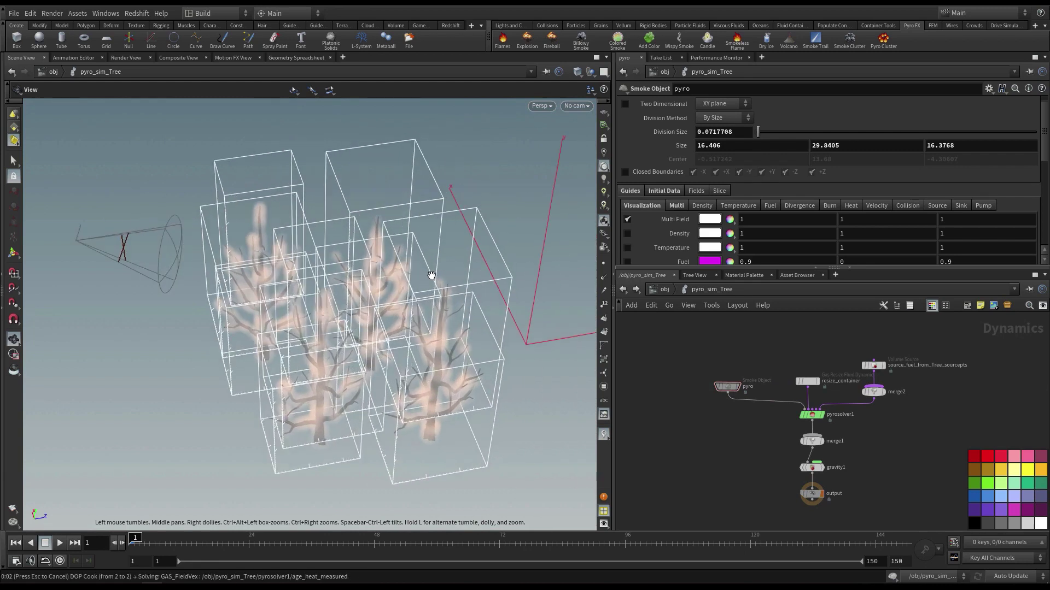
key(Up)
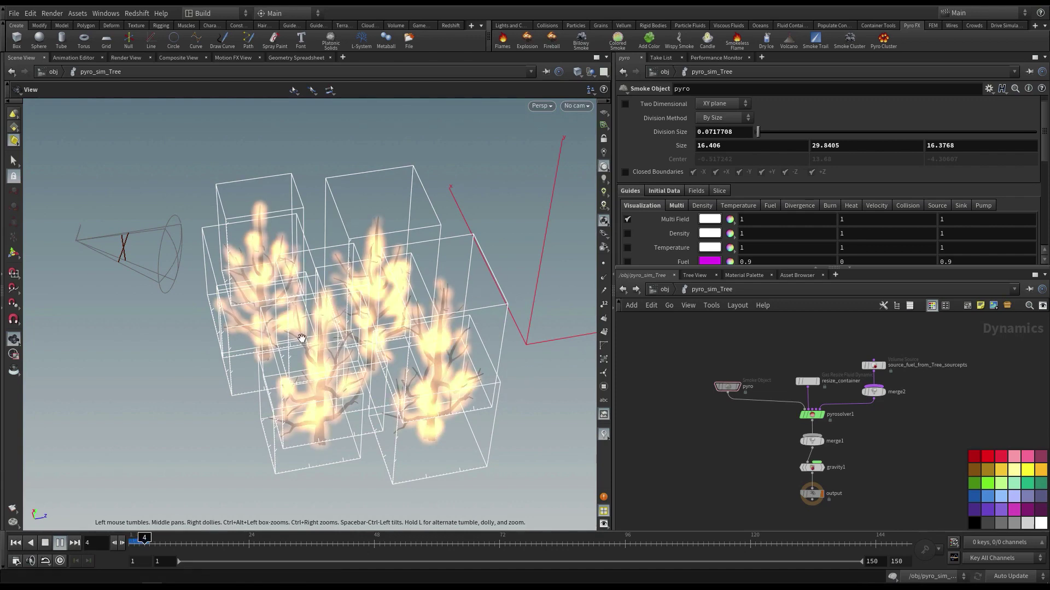
drag(384, 316, 409, 301)
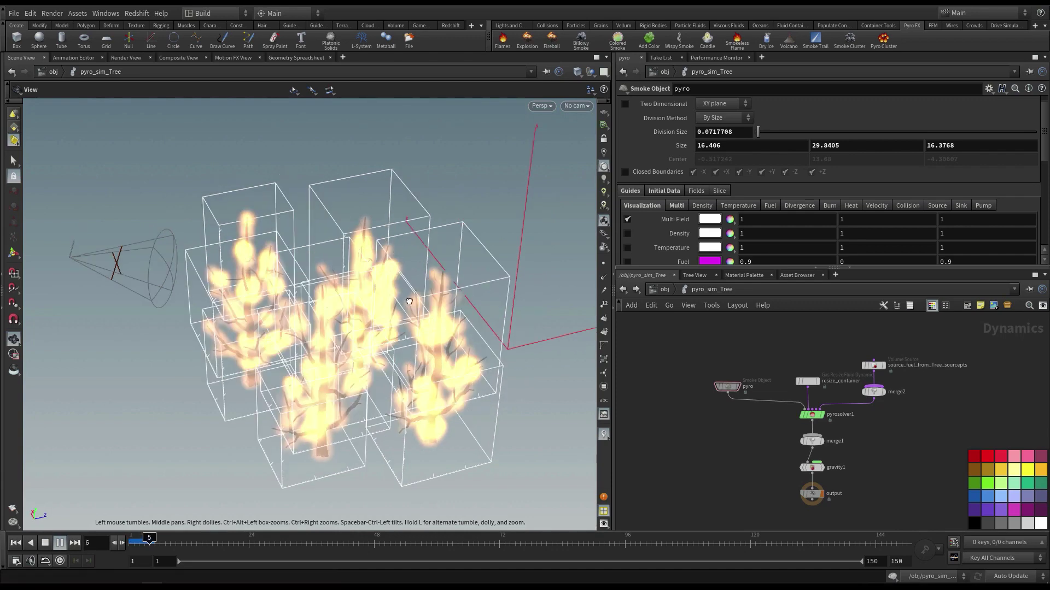
key(Escape)
drag(453, 269, 316, 340)
middle_drag(316, 340, 304, 342)
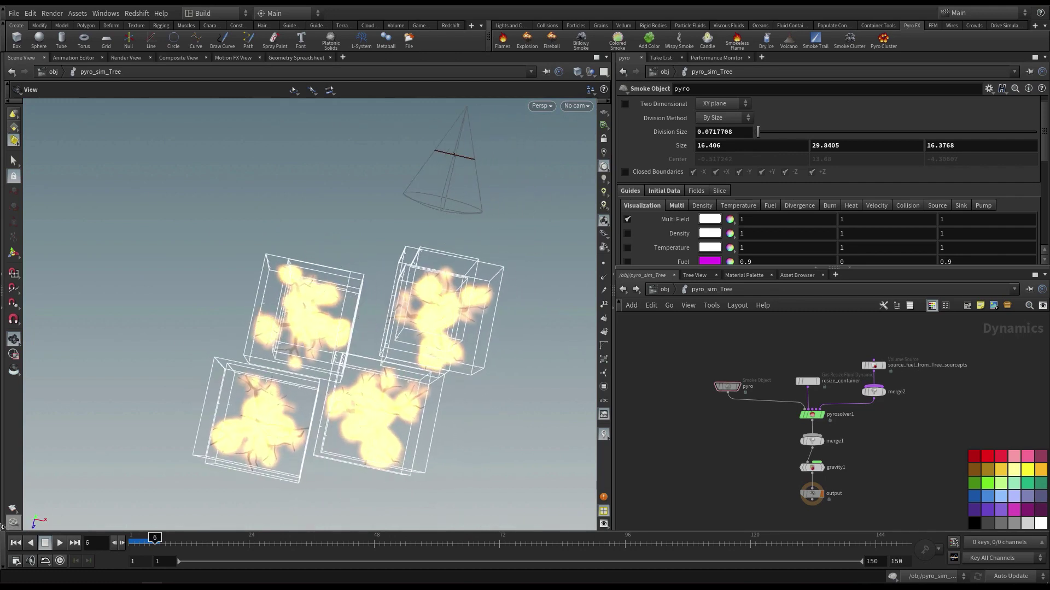
Step: Return to frame 1 and examine the fire containers around the trees from the side and above
click(18, 545)
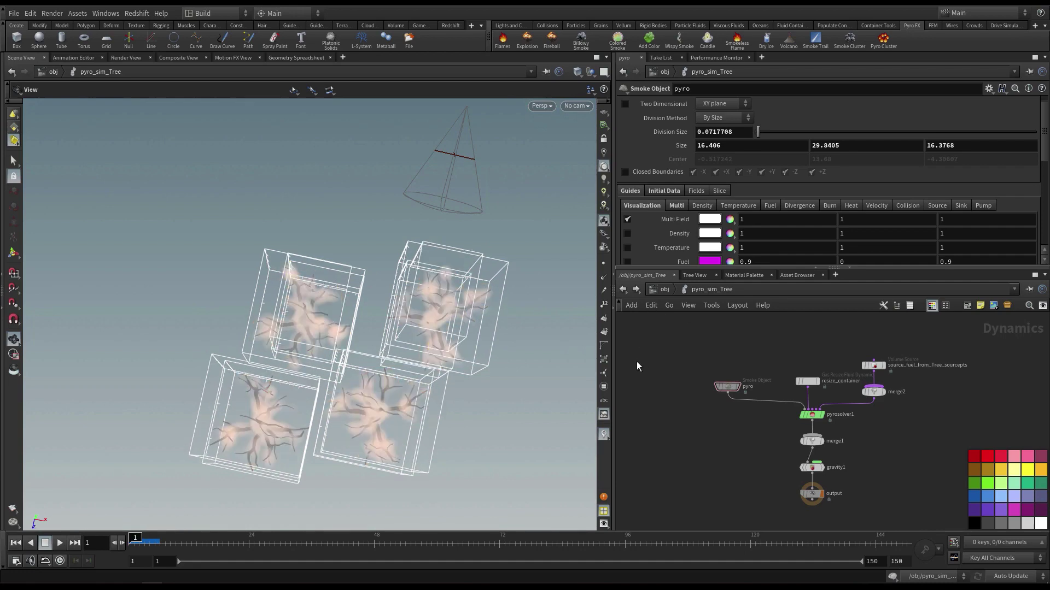
middle_drag(649, 372, 649, 387)
mouse_move(433, 269)
mouse_down()
mouse_move(467, 218)
mouse_move(436, 342)
mouse_move(371, 291)
mouse_up()
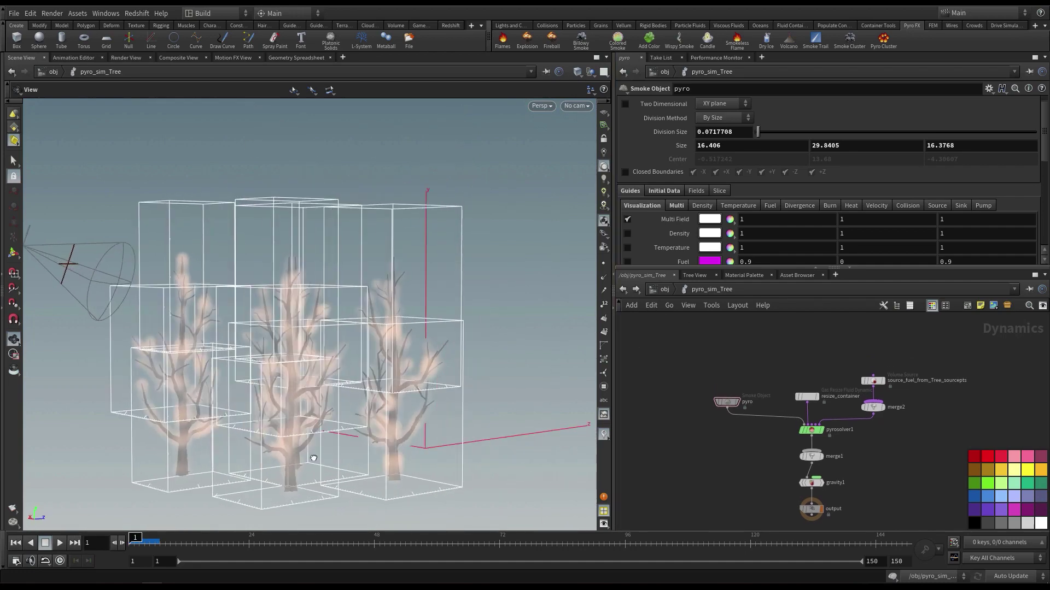
drag(313, 458, 158, 328)
drag(288, 394, 307, 271)
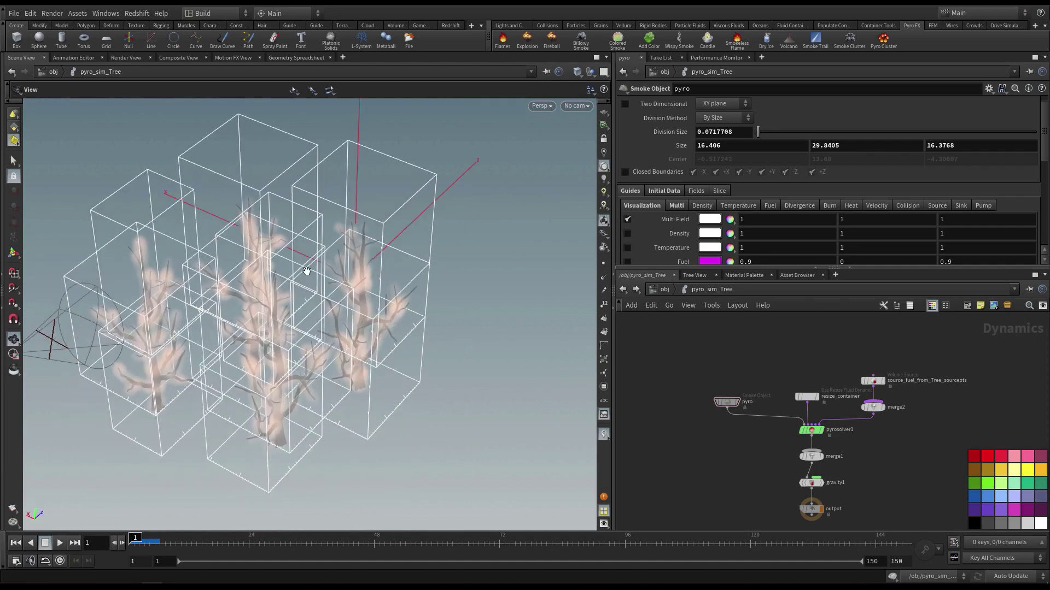
Step: Open the Tree_sourcepts network from the object level and give the node view more height
key(u)
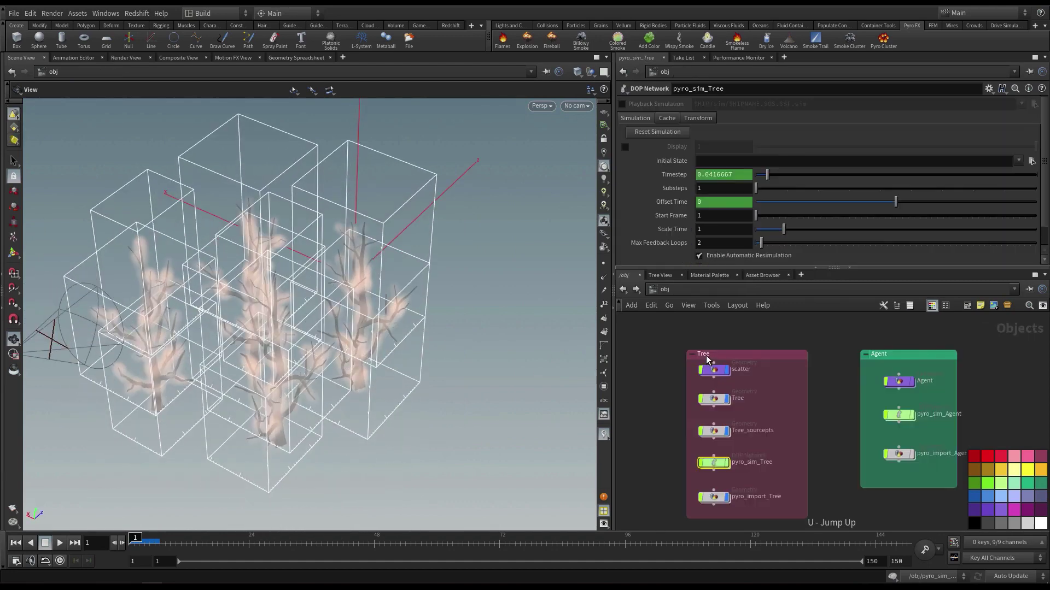
double_click(717, 433)
middle_drag(690, 356, 670, 368)
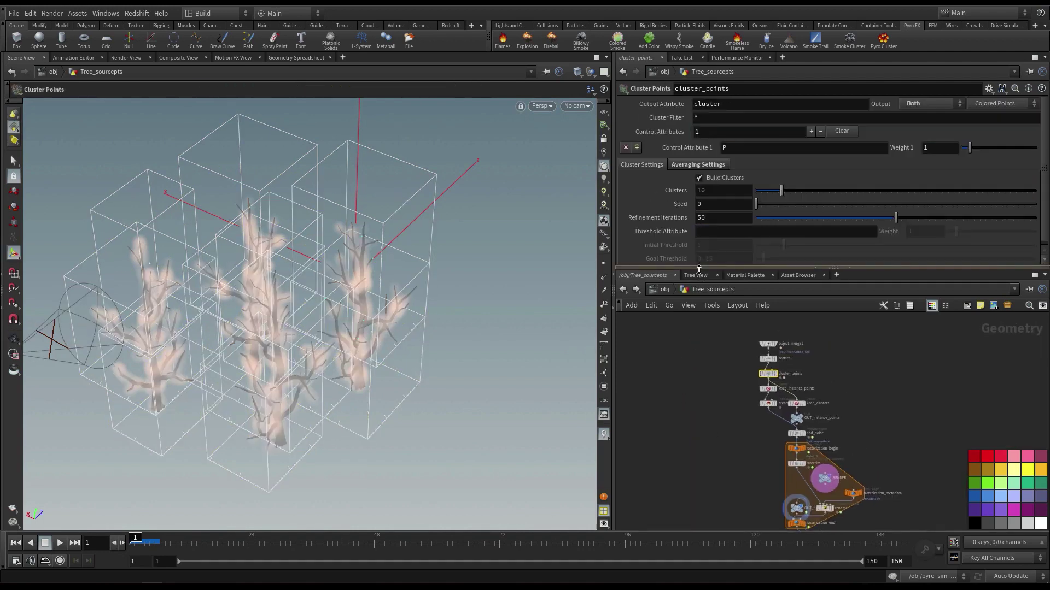
drag(698, 269, 700, 162)
scroll(815, 350, up, 3)
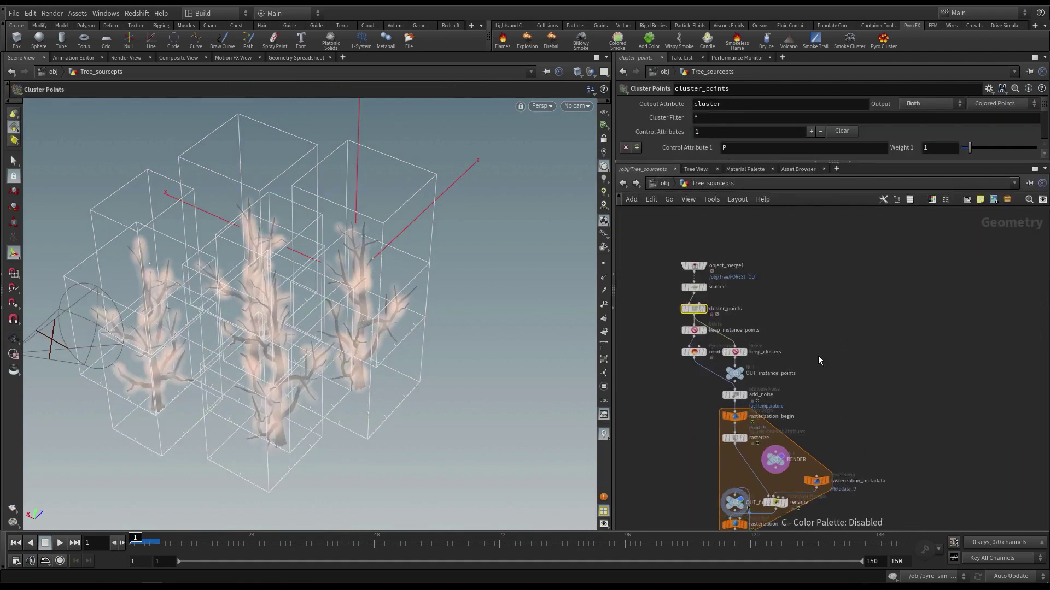
Step: Move the RENDER null clear of the rasterization block and place OUT_fuel below rasterization_end
drag(868, 420, 984, 354)
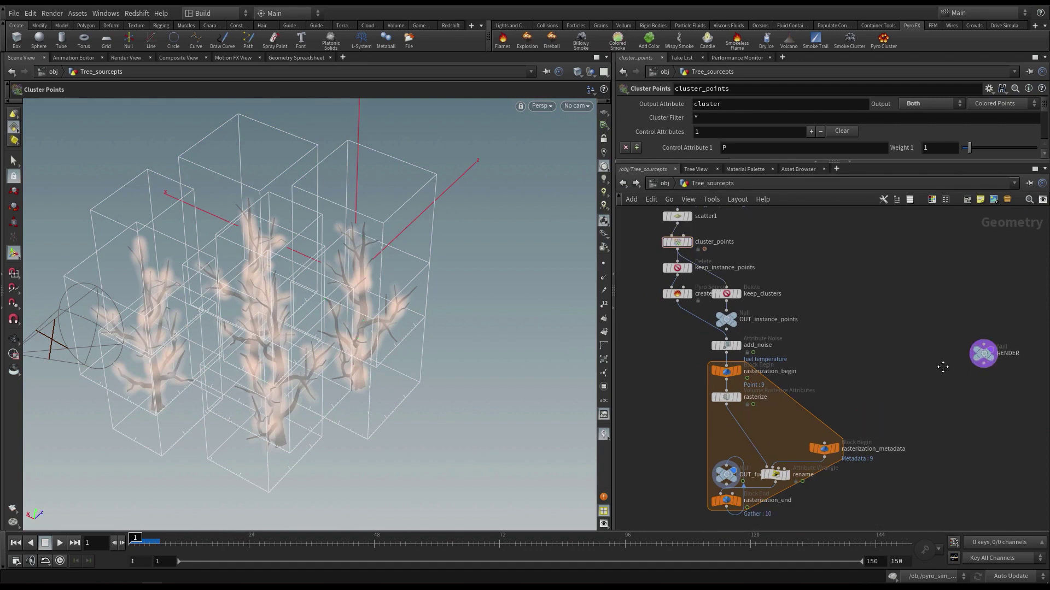
middle_drag(944, 366, 925, 296)
drag(703, 407, 717, 498)
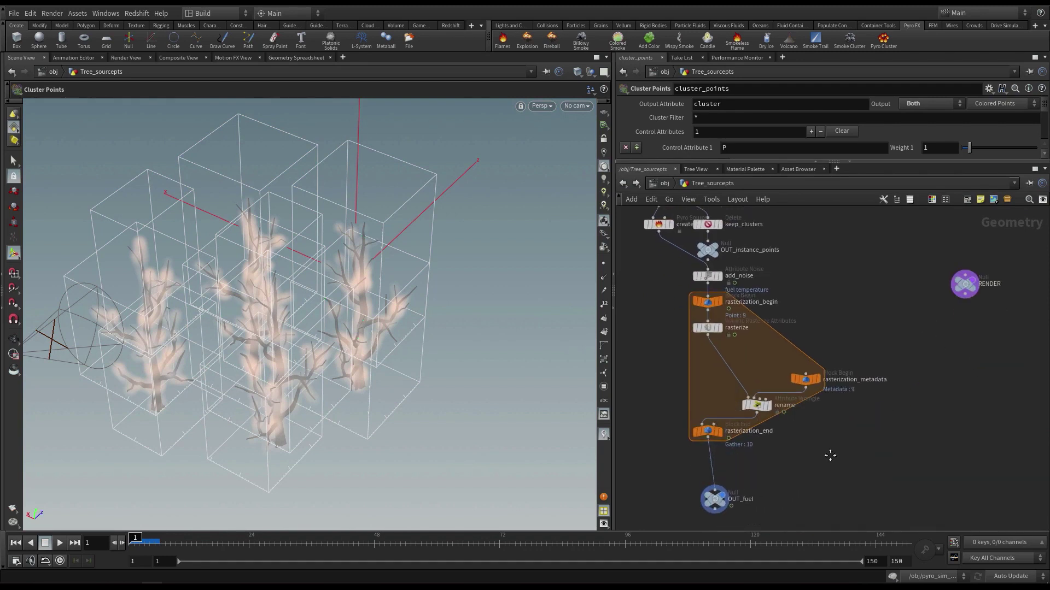
Step: Move keep_clusters and OUT_instance_points together, well away from the create_fuel and add_noise chain
middle_drag(789, 228, 794, 310)
drag(724, 340, 722, 342)
drag(713, 336, 865, 319)
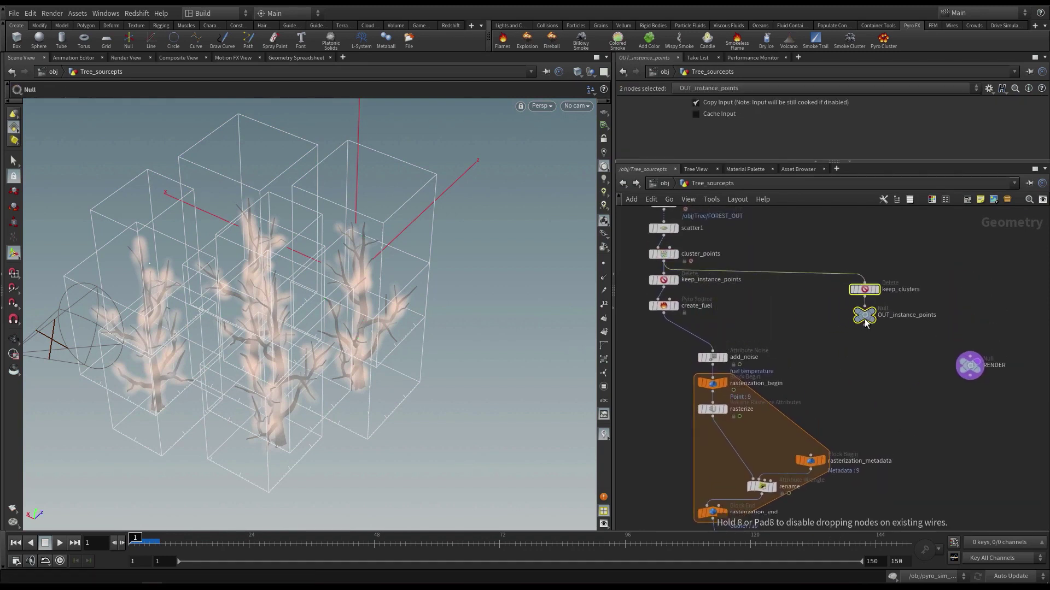
Step: Display the object_merge1 output and hide all other objects in the viewport
middle_drag(764, 320, 797, 391)
scroll(734, 274, up, 2)
click(691, 272)
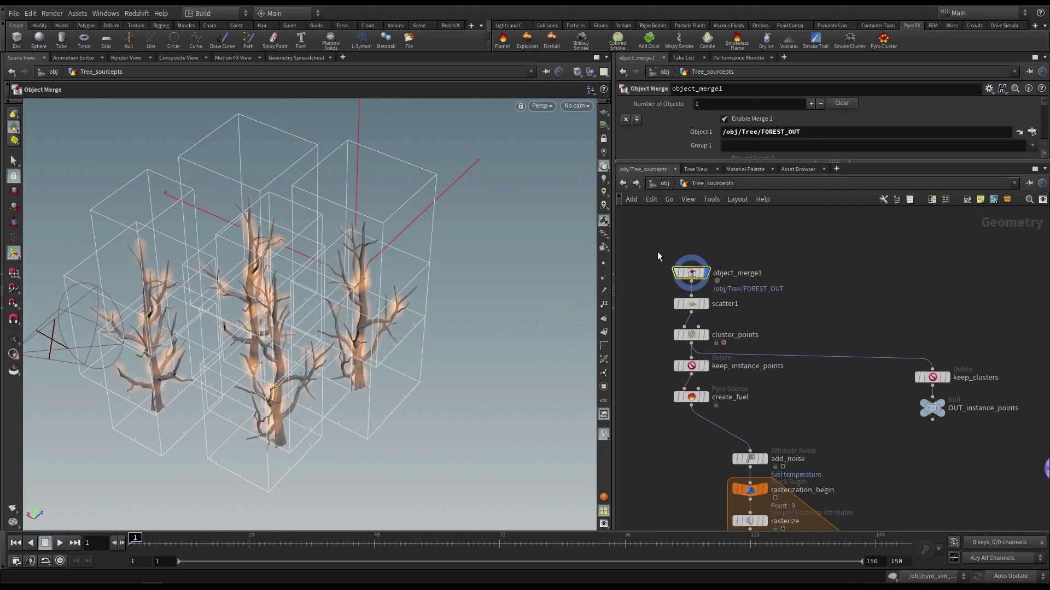
drag(657, 252, 728, 312)
middle_drag(851, 281, 878, 285)
drag(687, 241, 761, 286)
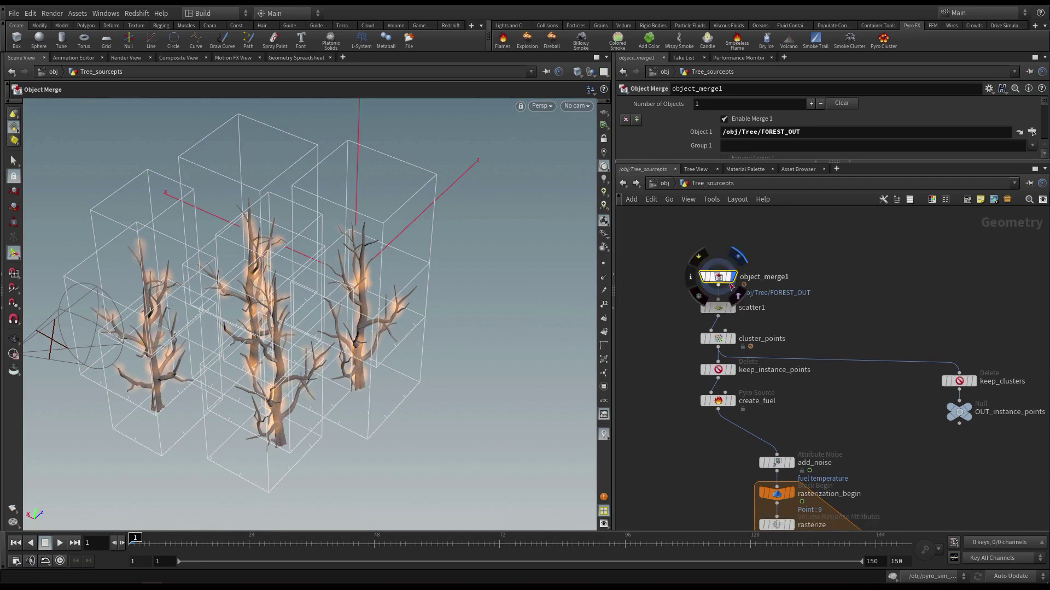
click(591, 72)
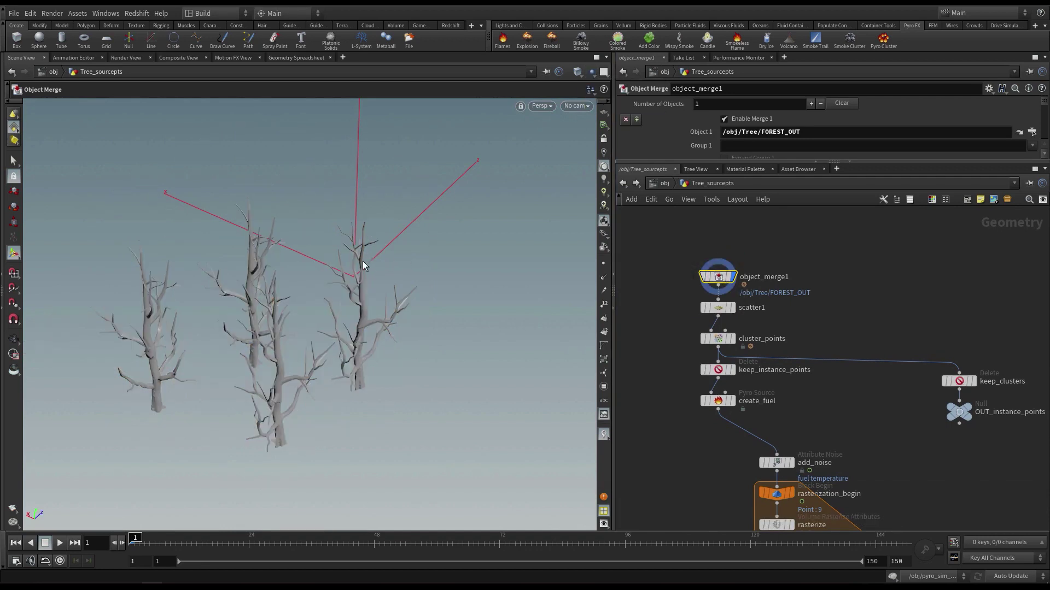
Step: Display the scatter1 output, select that node, and examine the points scattered over the trees
click(732, 308)
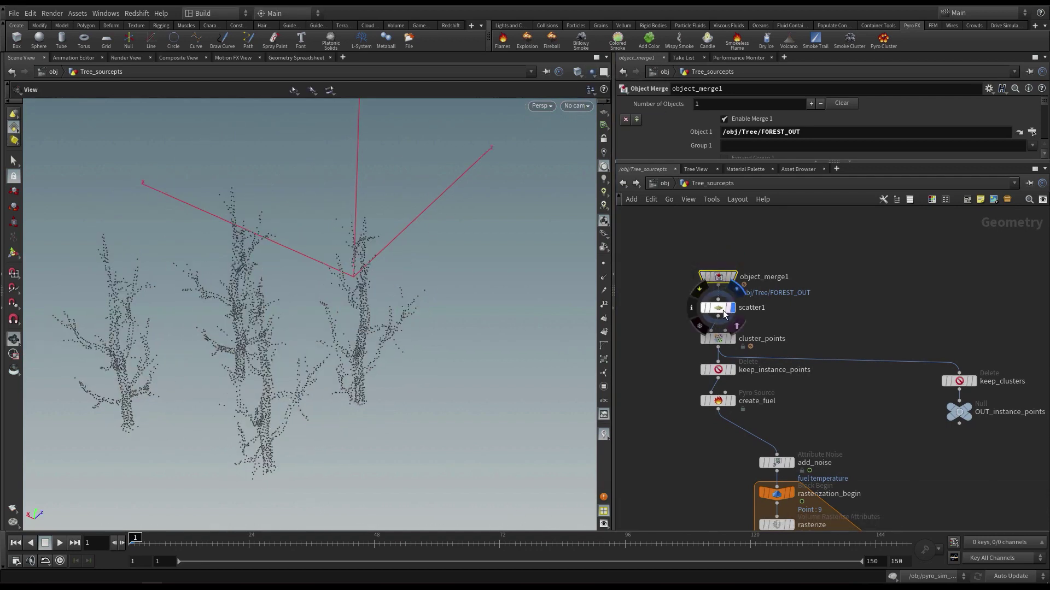
middle_drag(821, 327, 843, 317)
scroll(374, 305, up, 1)
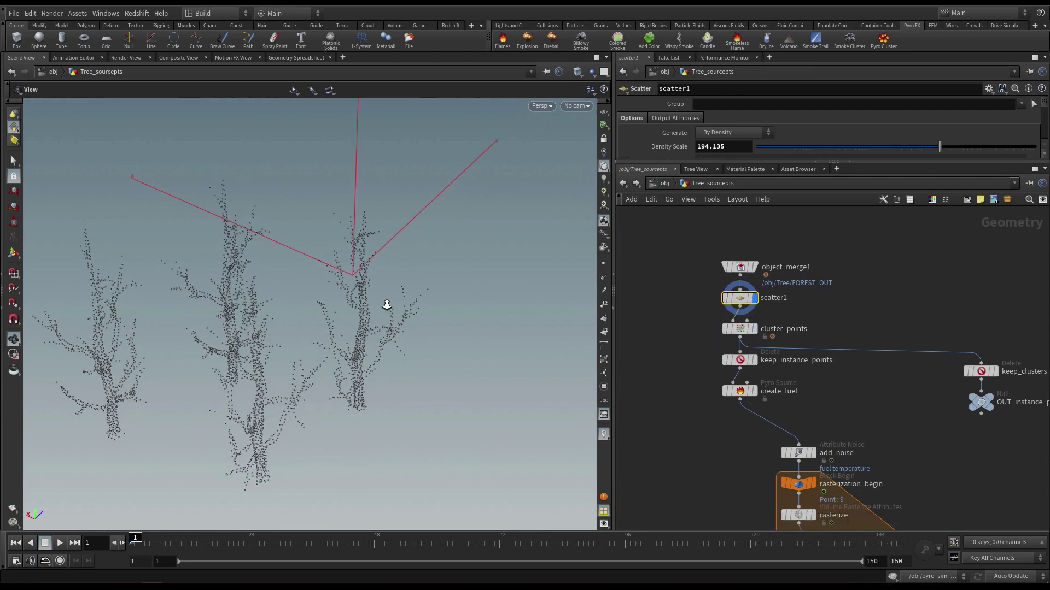
scroll(387, 304, down, 2)
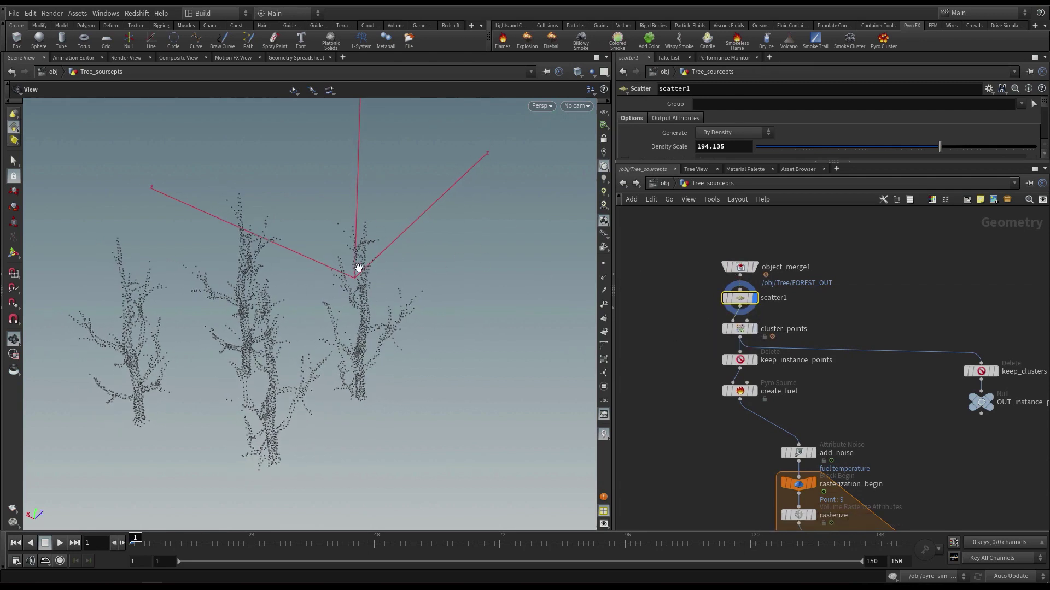
Step: Display the cluster_points output, enlarge its parameter area, and examine the colour-coded clusters on the trees
drag(348, 287, 437, 268)
click(758, 331)
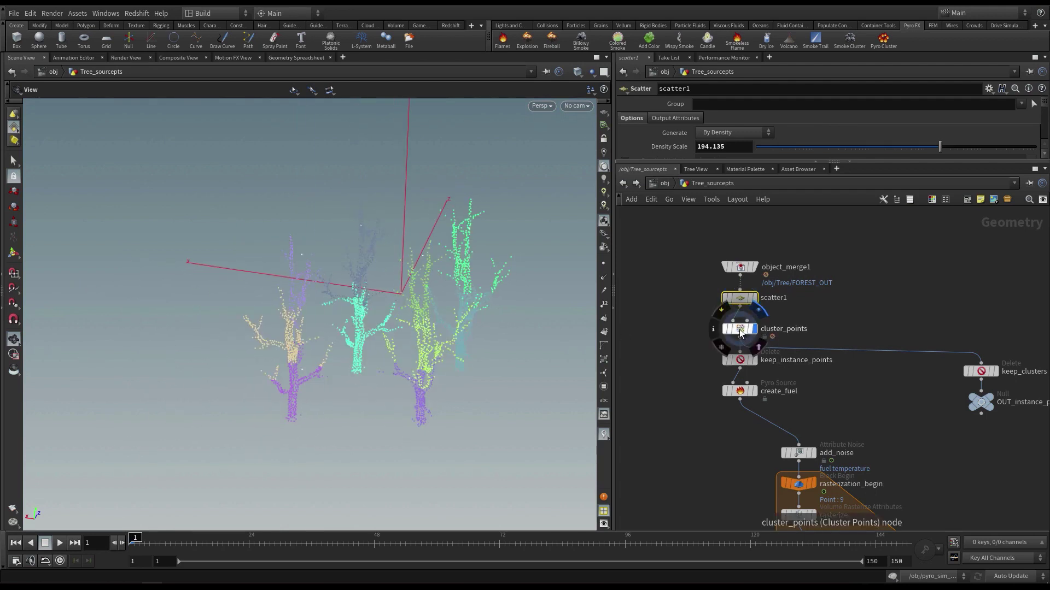
drag(649, 161, 649, 251)
scroll(403, 291, up, 1)
drag(403, 292, 418, 317)
middle_drag(418, 317, 381, 337)
scroll(383, 337, down, 2)
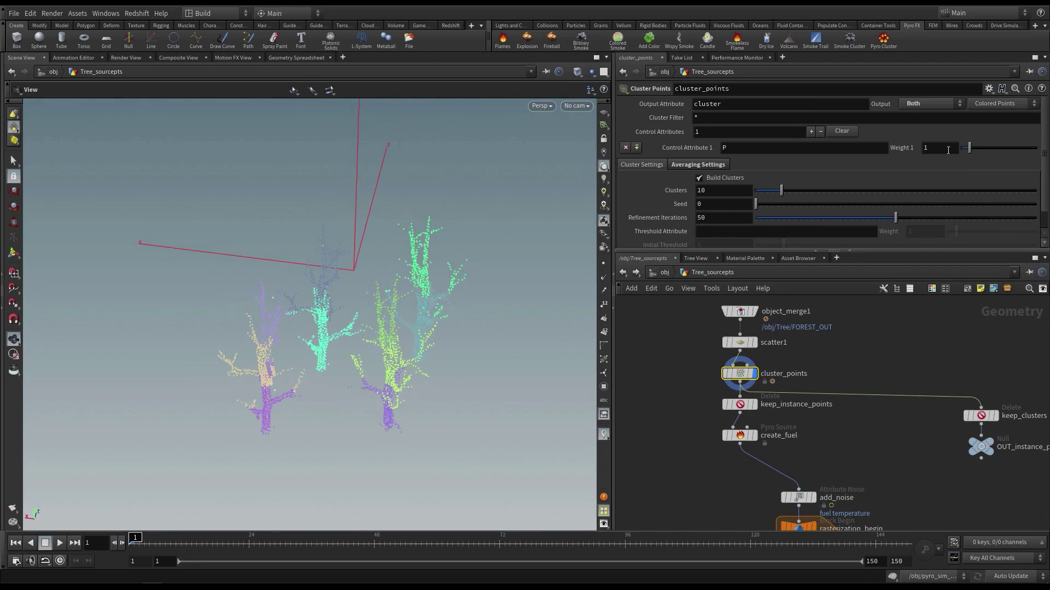
Step: Switch the cluster_points Output to Cluster Points and inspect the coloured tree points from several angles
click(930, 103)
click(930, 116)
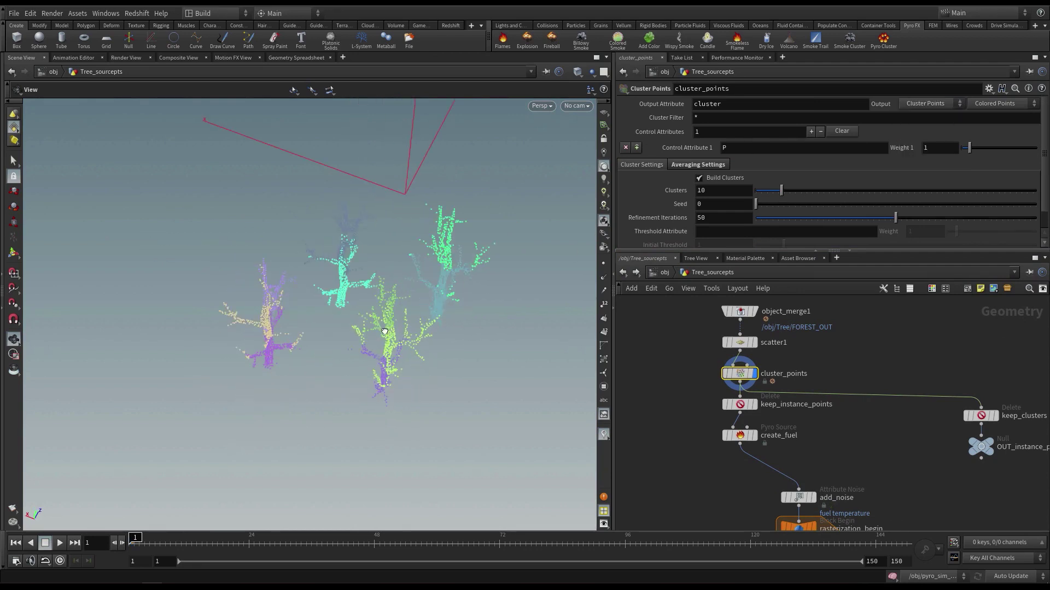
click(943, 103)
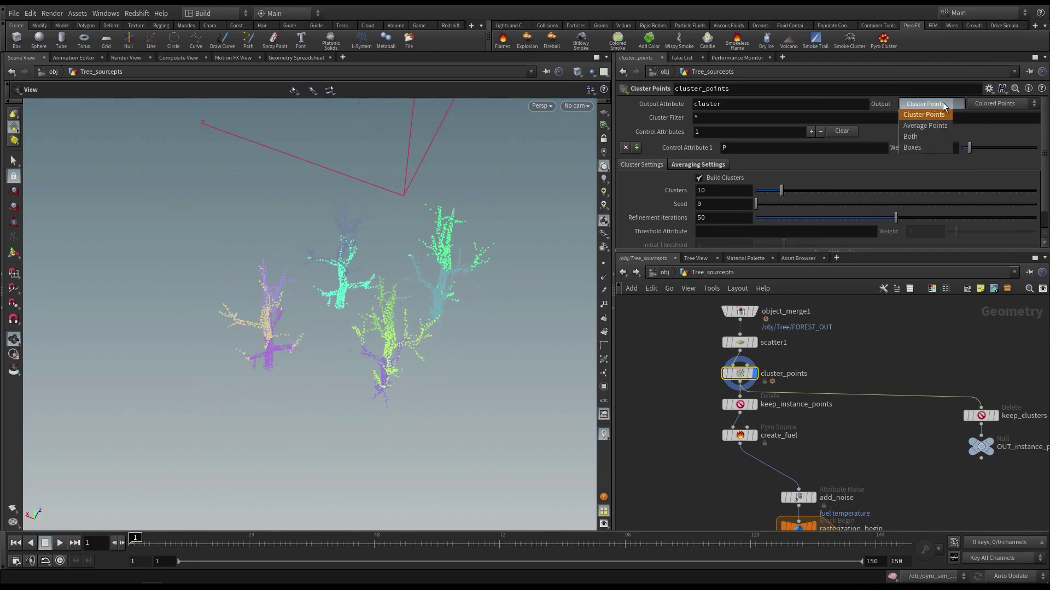
click(942, 103)
drag(378, 267, 392, 348)
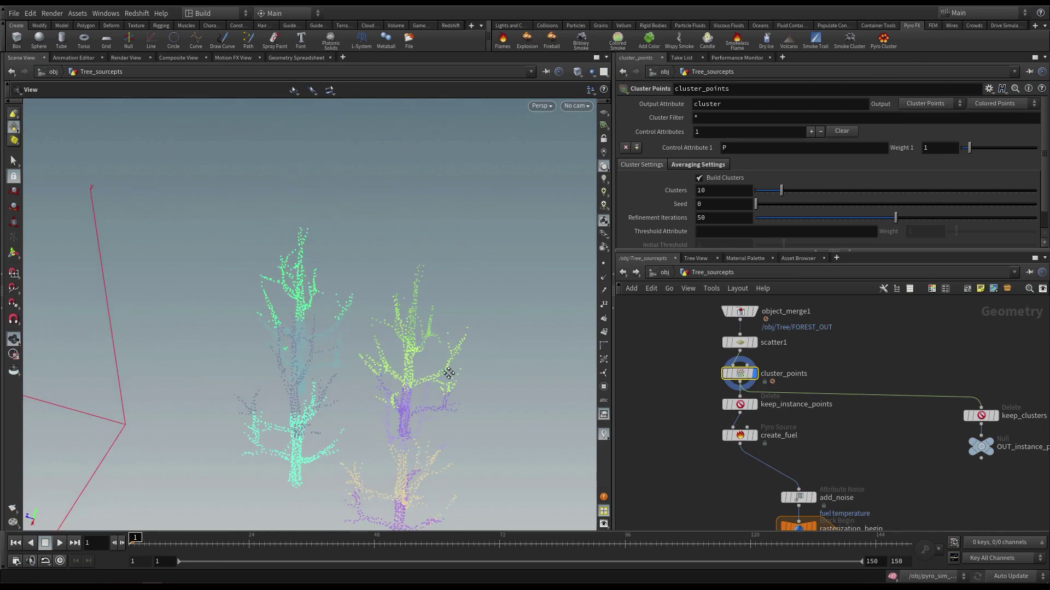
drag(448, 373, 547, 295)
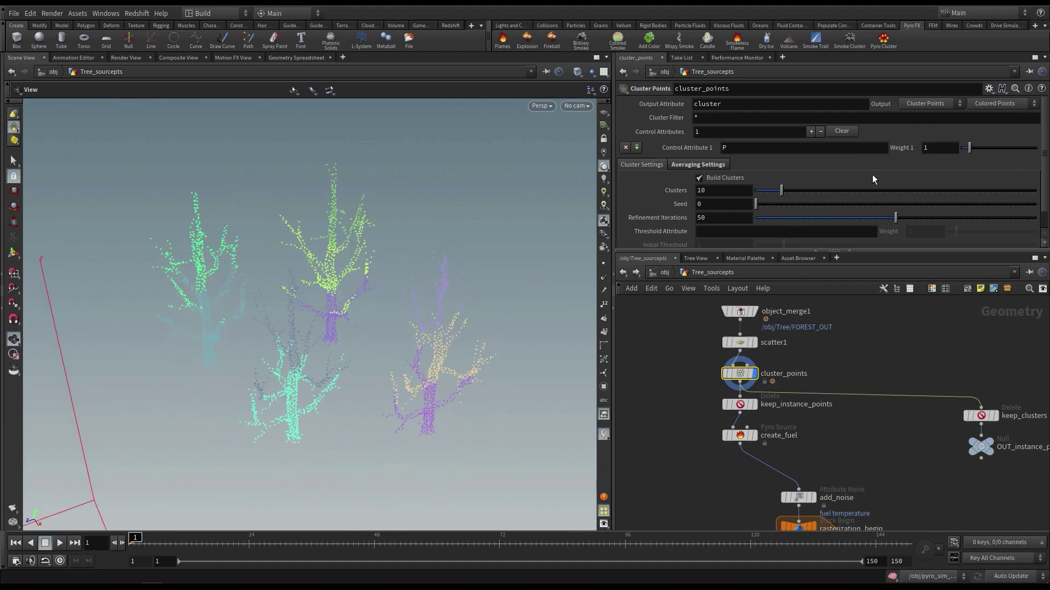
Step: Switch the cluster_points Output to Average Points and show the cluster centre points with their point numbers
click(928, 104)
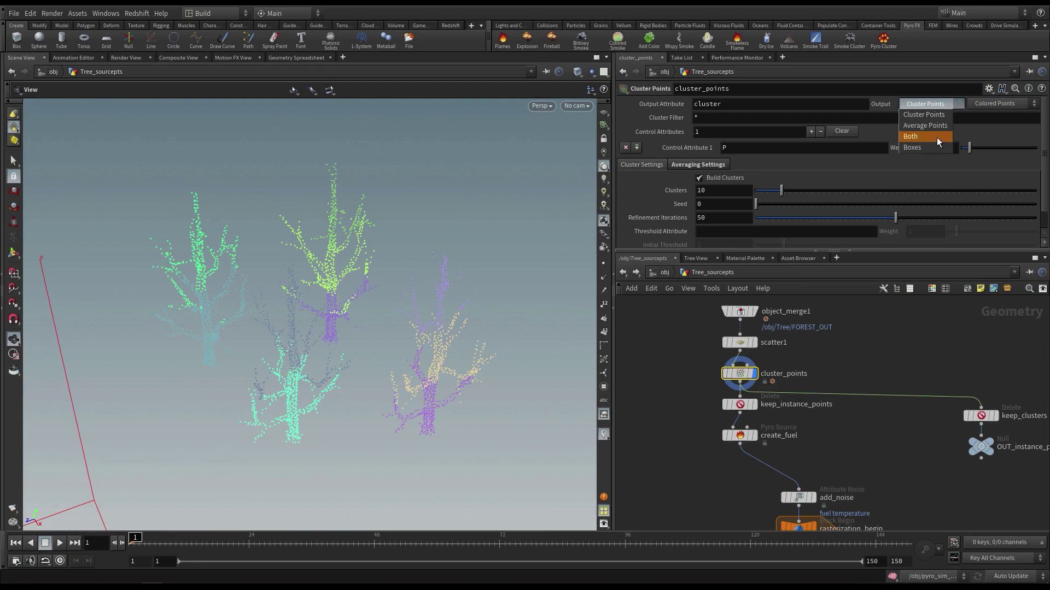
click(937, 126)
drag(327, 357, 323, 247)
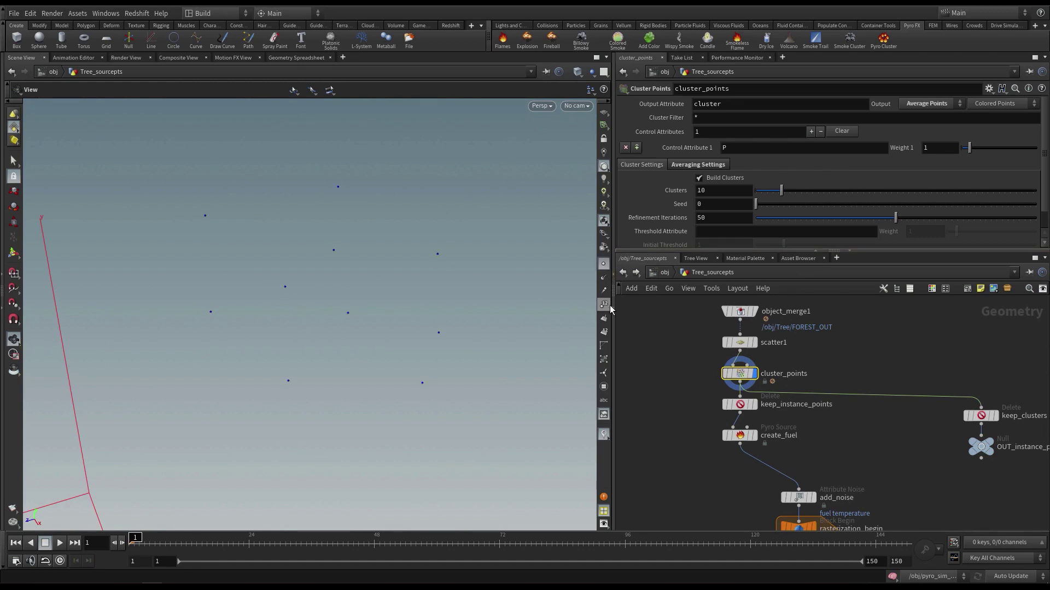
drag(358, 258, 340, 272)
Step: Return the cluster_points Output to Both and turn off the point numbers and point markers in the viewport
click(941, 104)
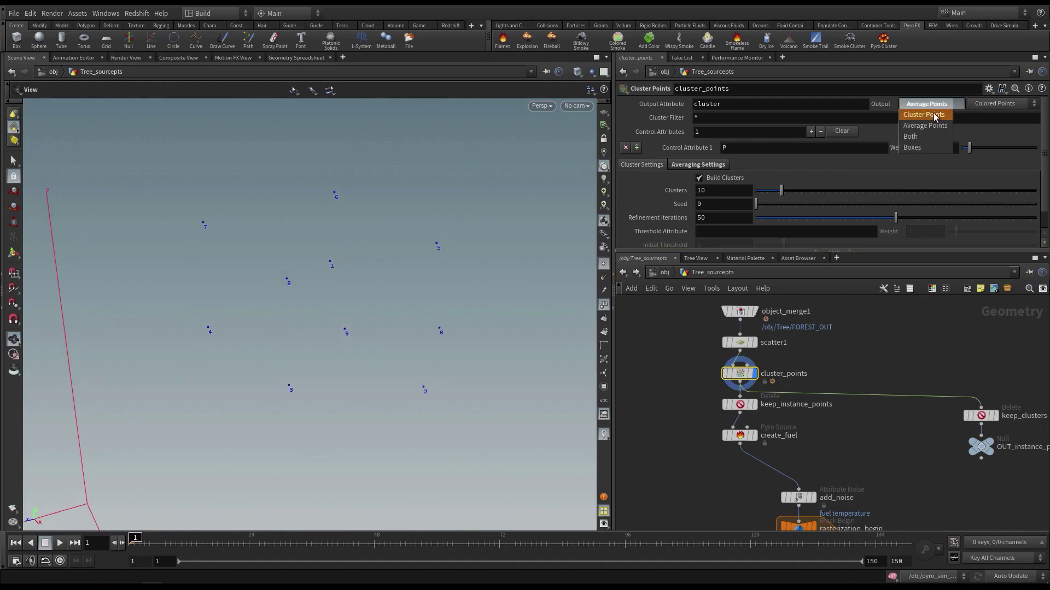
click(929, 137)
drag(413, 251, 404, 267)
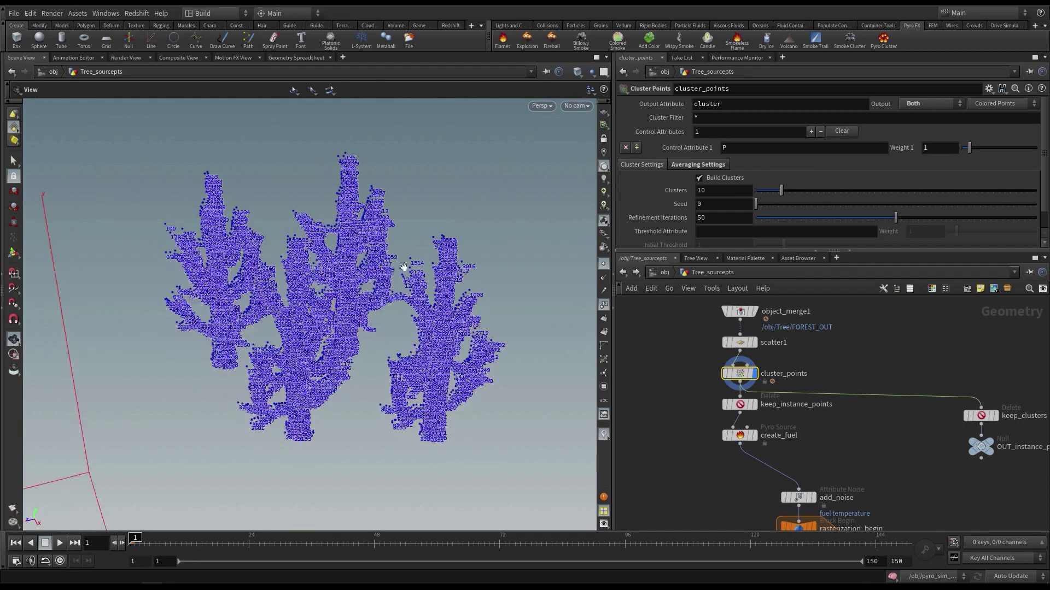
click(604, 304)
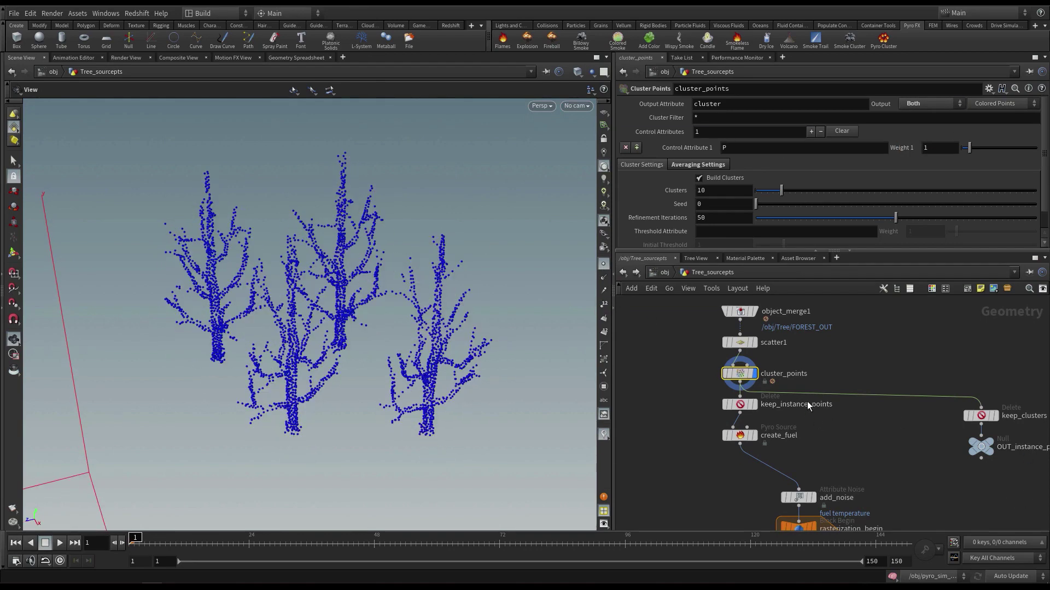
scroll(426, 350, up, 2)
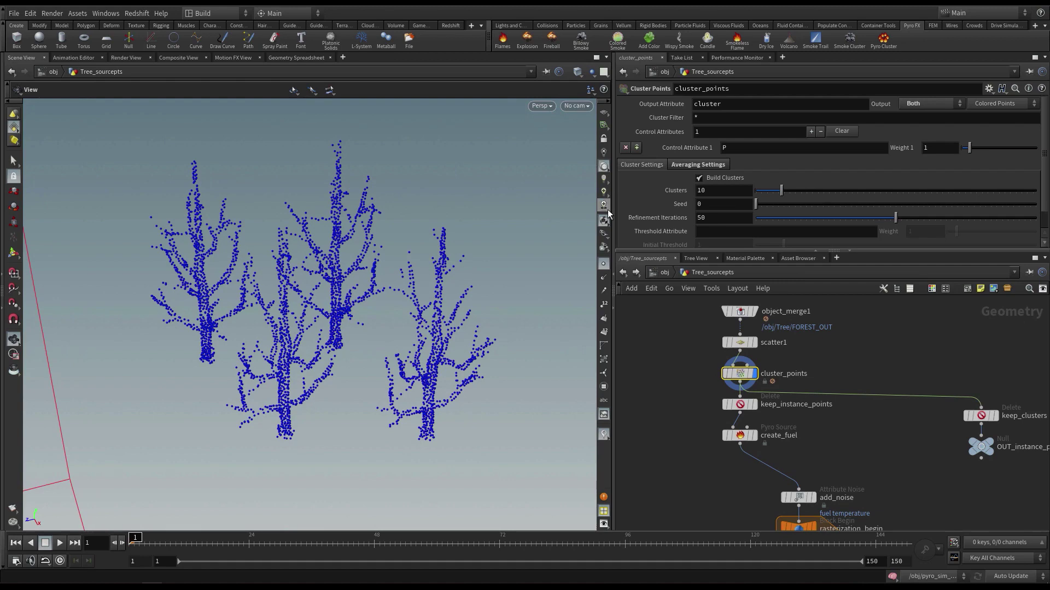
click(603, 264)
mouse_move(382, 285)
mouse_down()
mouse_move(342, 305)
mouse_move(368, 317)
mouse_move(377, 300)
mouse_up()
drag(445, 294, 368, 332)
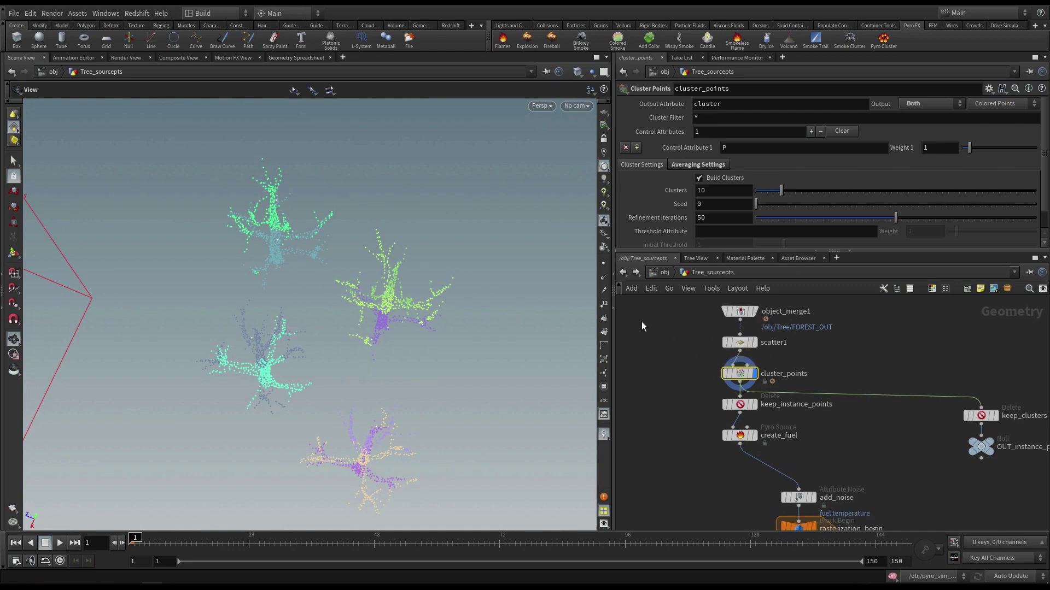
Step: Examine the Control Attribute of cluster_points and compare it with how the clusters are distributed over the trees
middle_drag(654, 327, 656, 344)
mouse_move(754, 332)
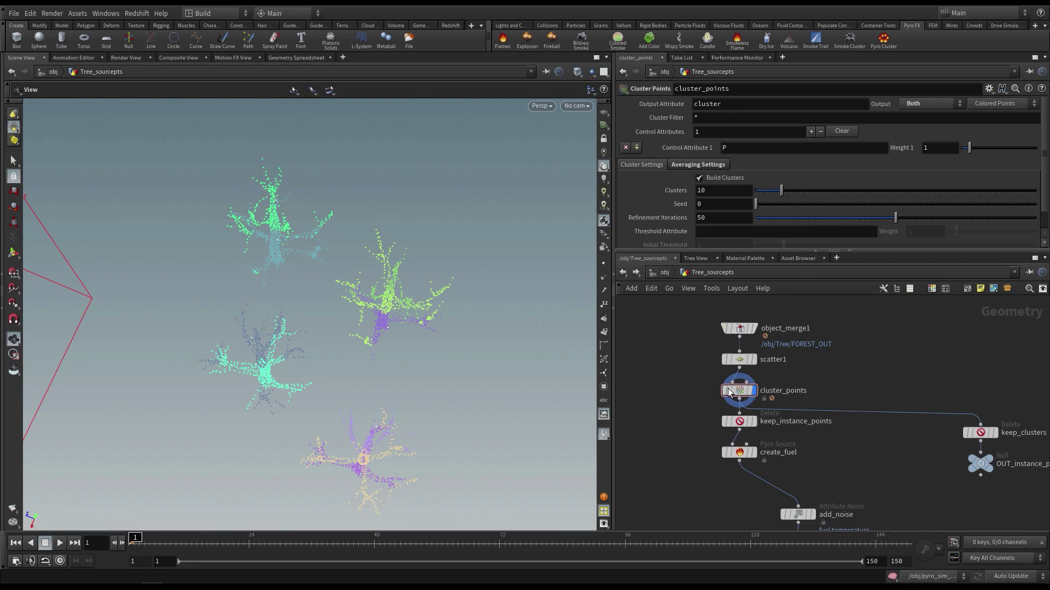
scroll(742, 412, up, 1)
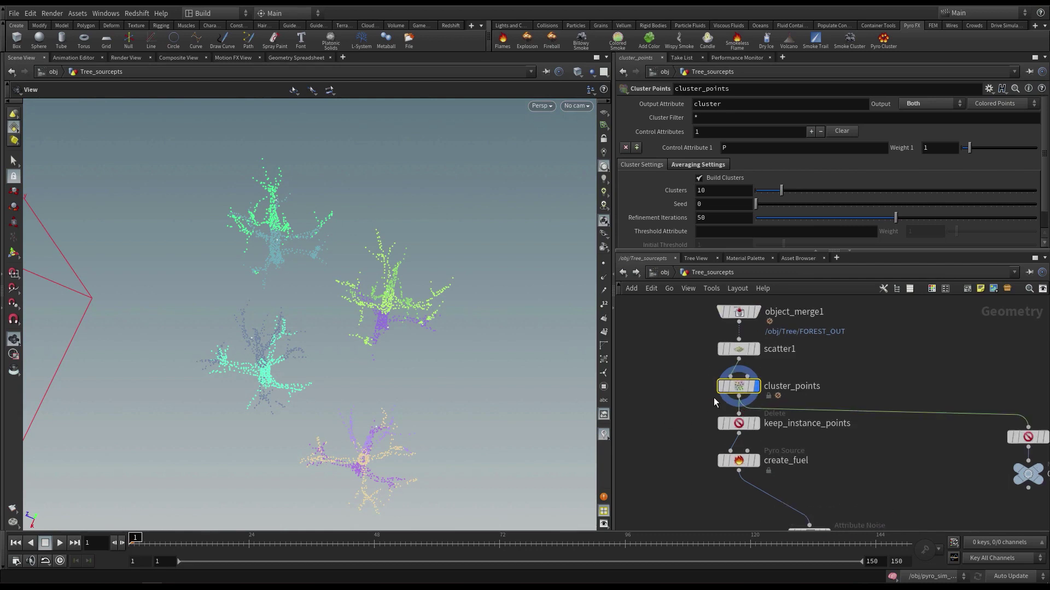
scroll(770, 396, up, 1)
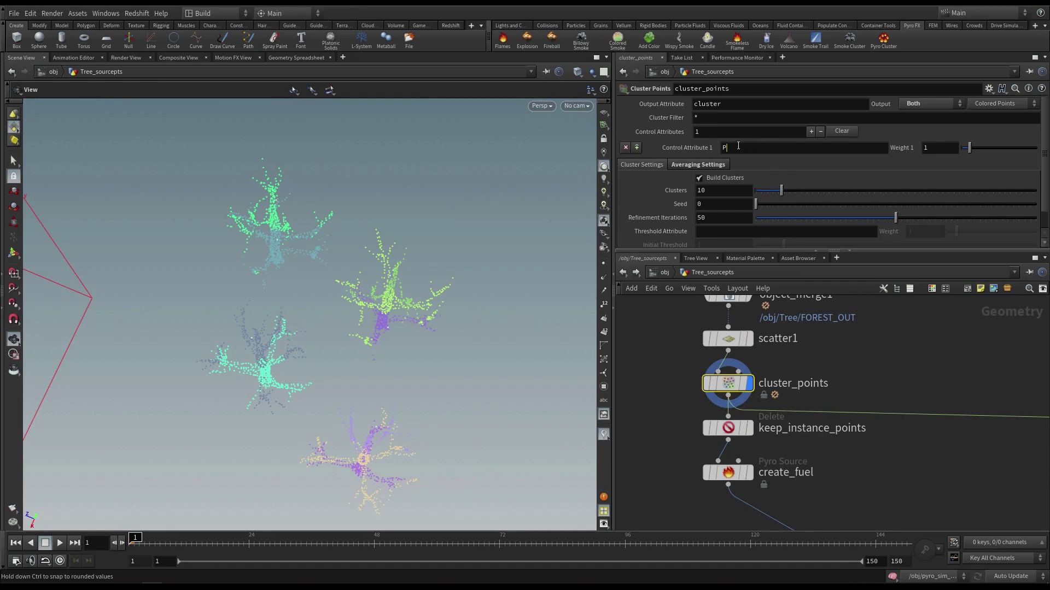
drag(738, 146, 700, 140)
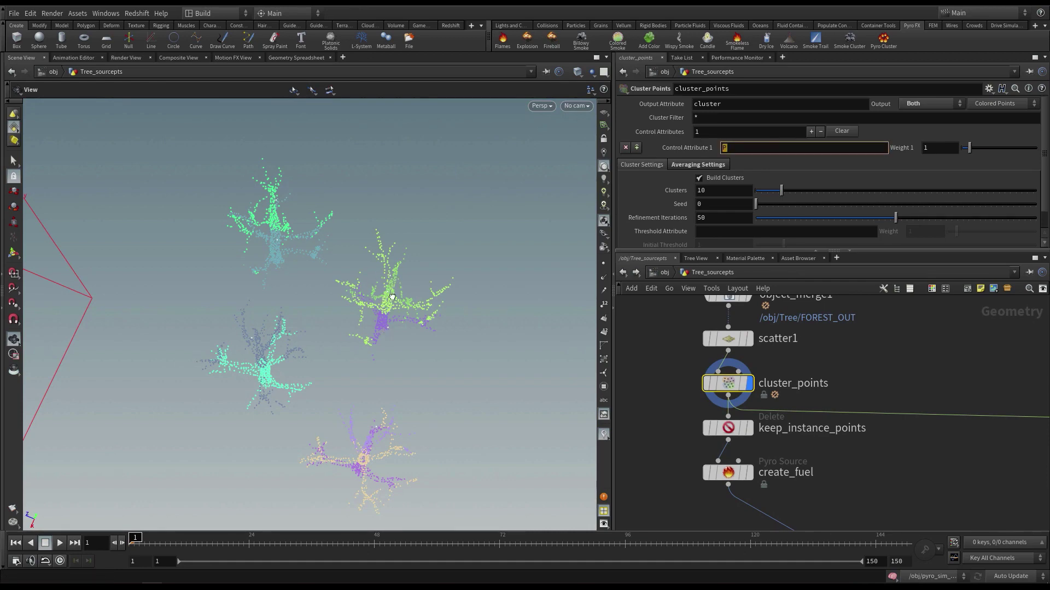
drag(392, 297, 400, 268)
drag(387, 375, 411, 350)
scroll(431, 310, down, 3)
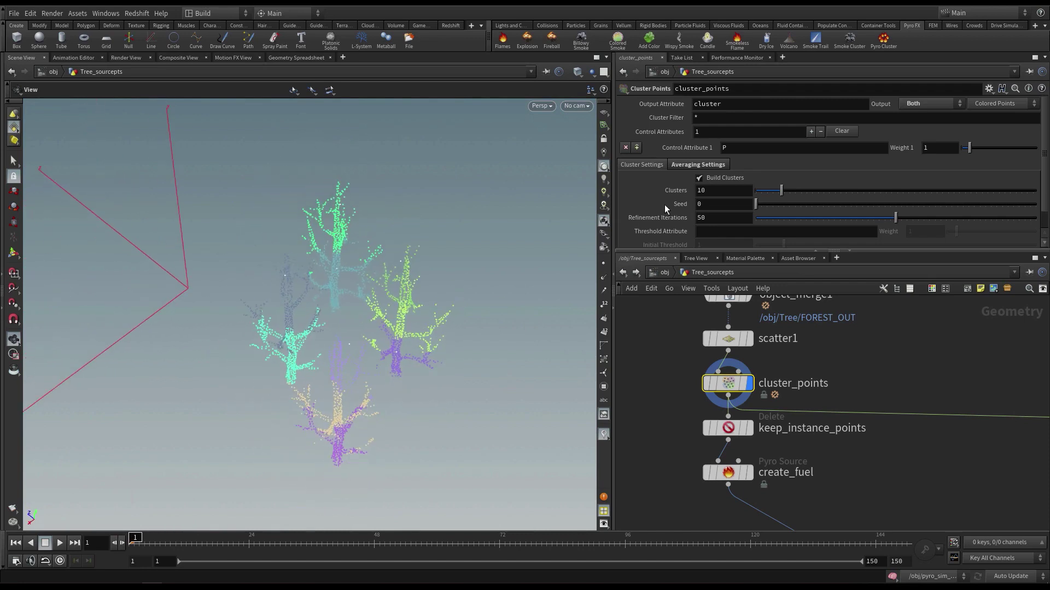
Step: Set the number of clusters on cluster_points to 4 and check how they are distributed over the trees
click(699, 191)
text(4)
key(Return)
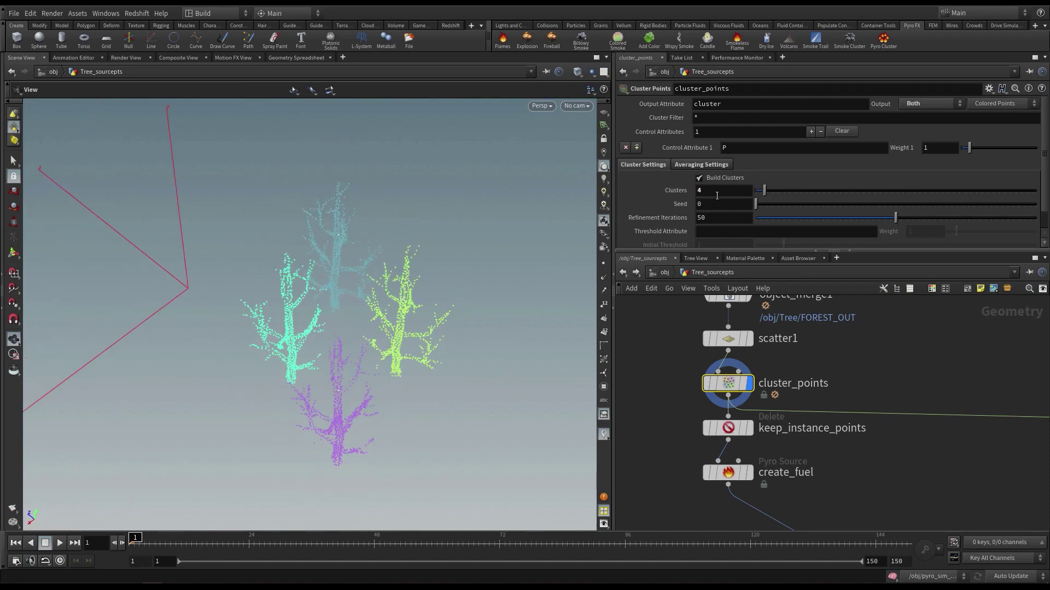
drag(385, 357, 356, 455)
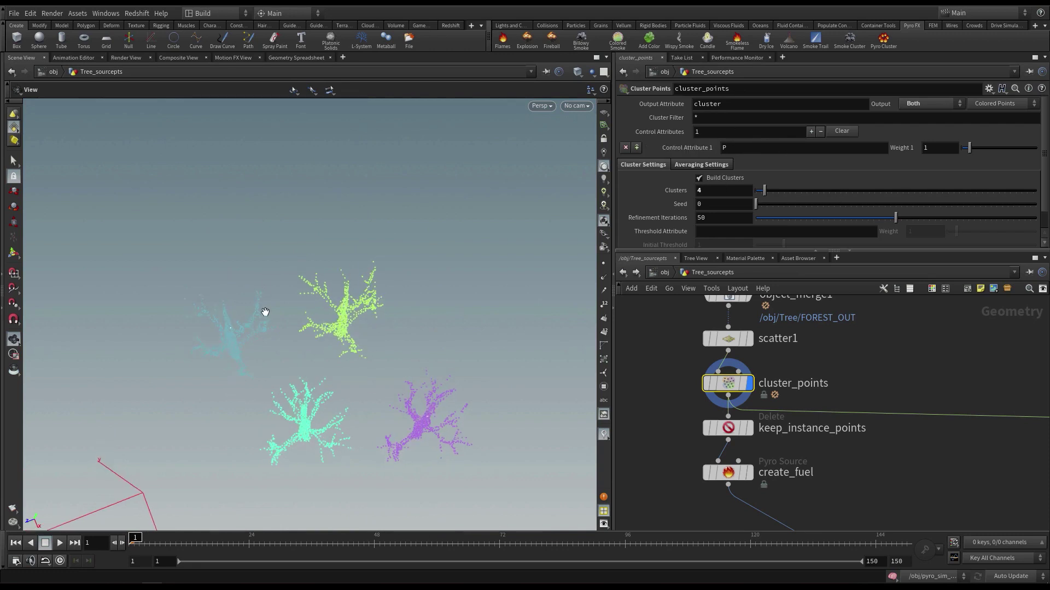
drag(295, 343, 375, 391)
right_drag(375, 391, 398, 373)
mouse_move(398, 373)
mouse_down()
mouse_move(414, 355)
mouse_move(384, 344)
mouse_move(404, 358)
mouse_up()
drag(292, 317, 414, 328)
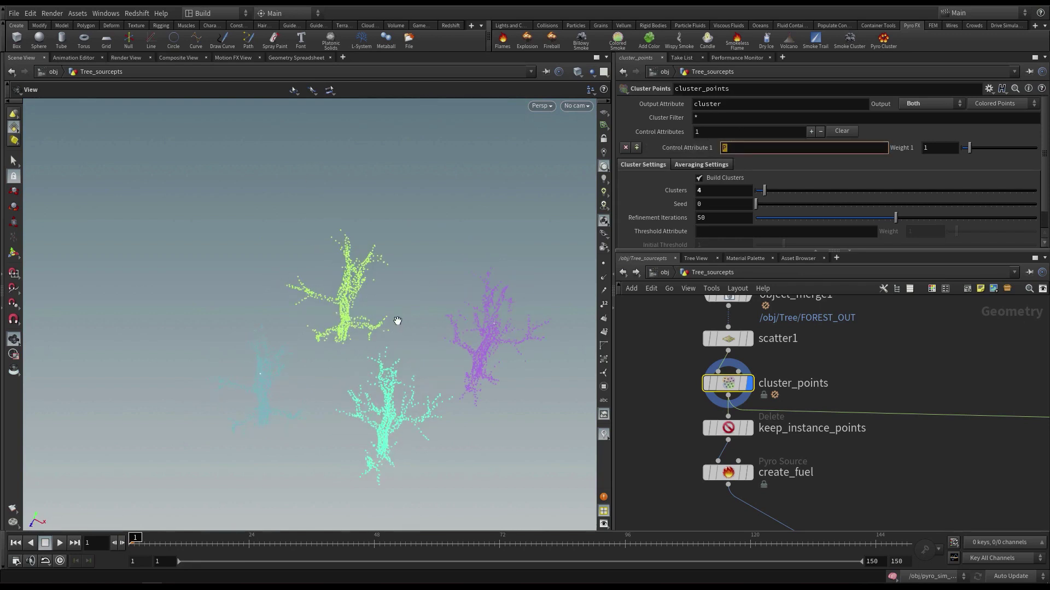
Step: Enter the Tree object's network, display its object_merge1 output, and show the points with their point numbers
key(u)
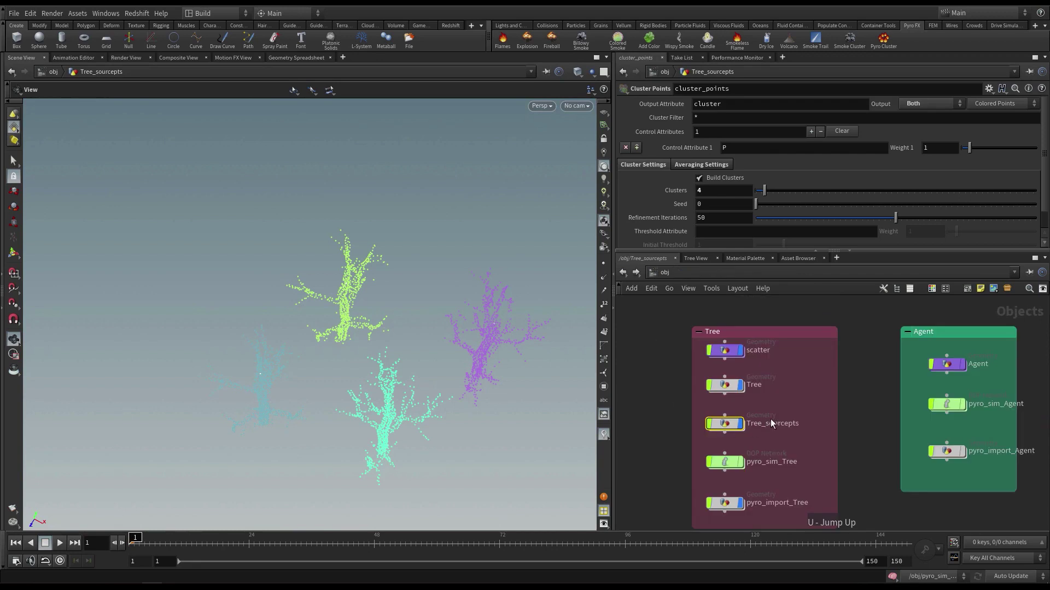
double_click(735, 394)
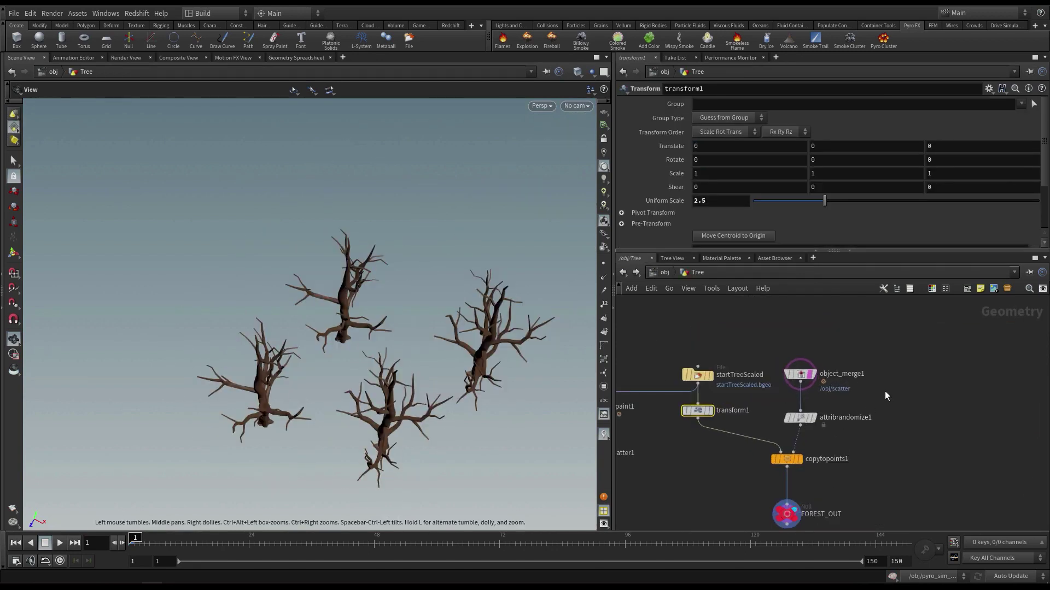
middle_drag(795, 357, 860, 355)
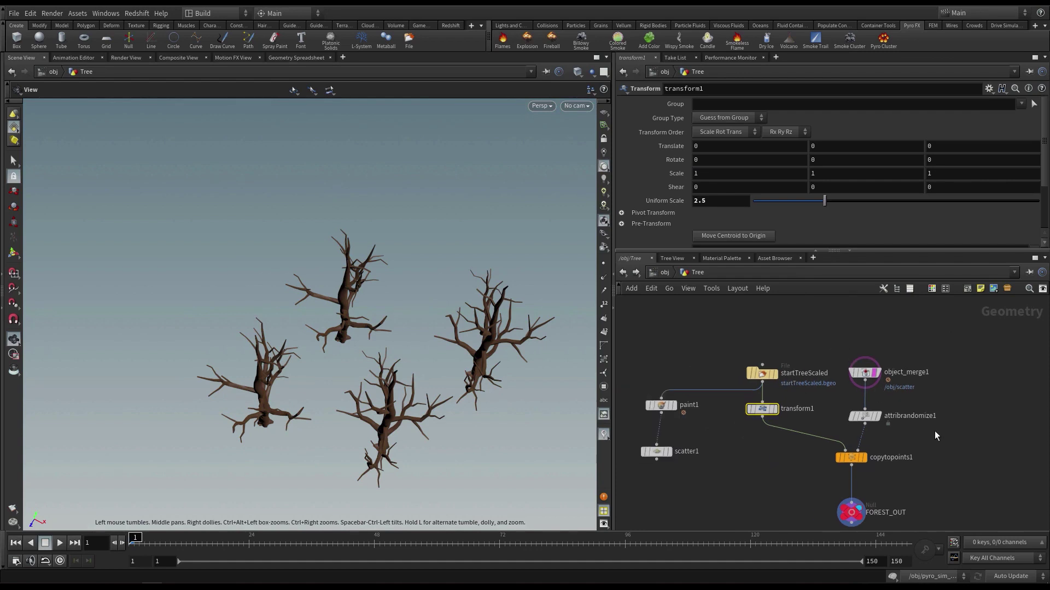
click(878, 373)
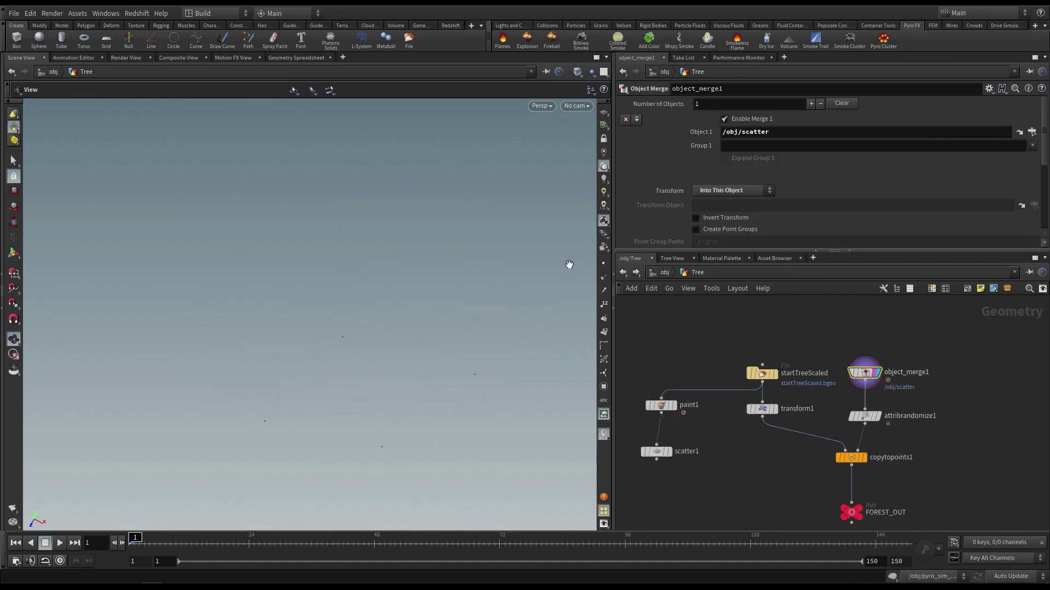
click(603, 264)
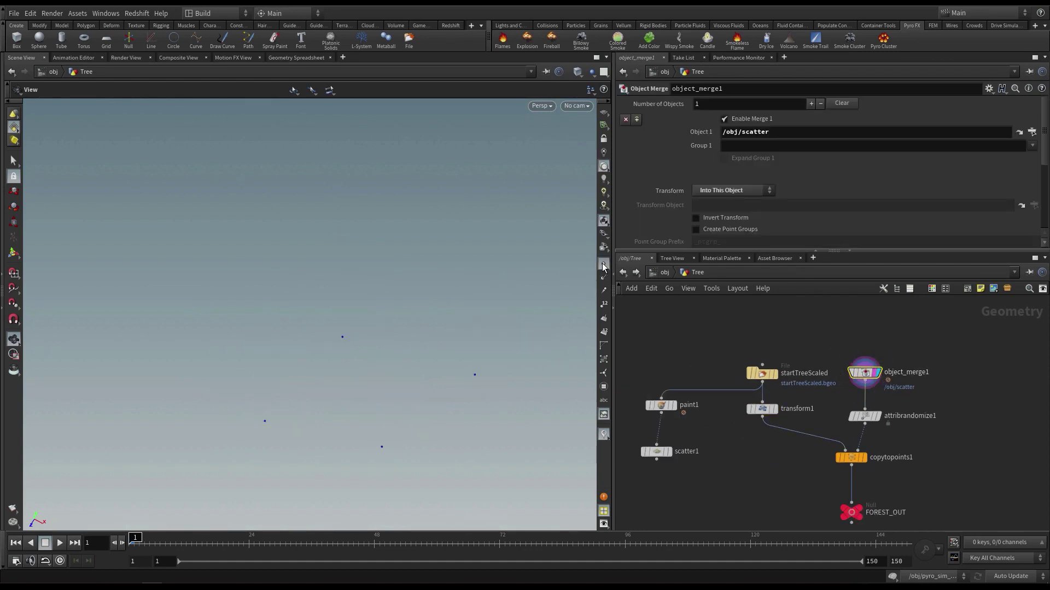
click(604, 305)
Step: Add a Point Wrangle between object_merge1 and attribrandomize1 in the Tree network
scroll(437, 356, up, 2)
scroll(899, 430, up, 2)
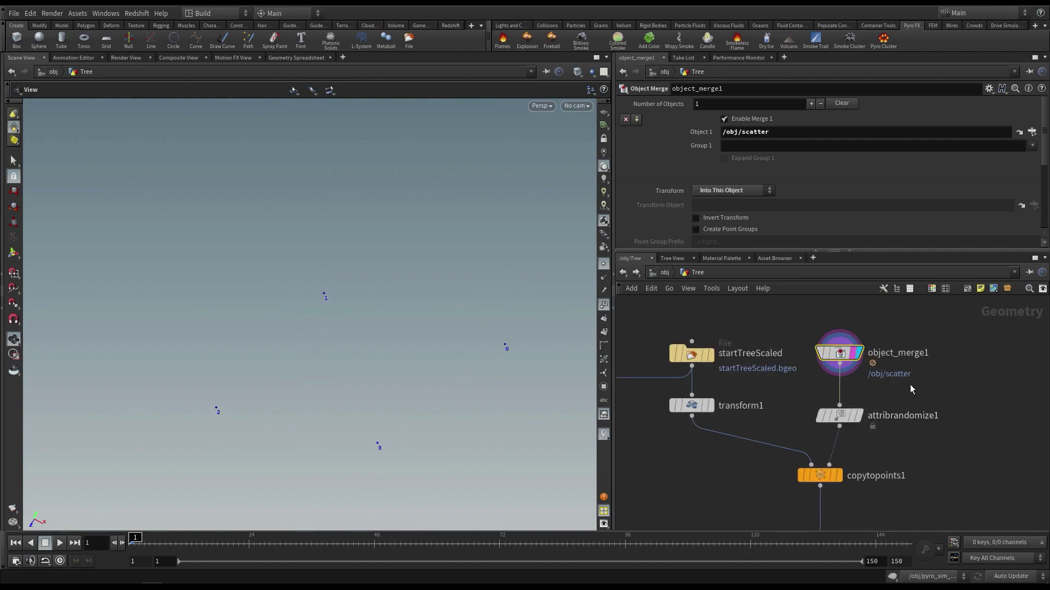
key(Tab)
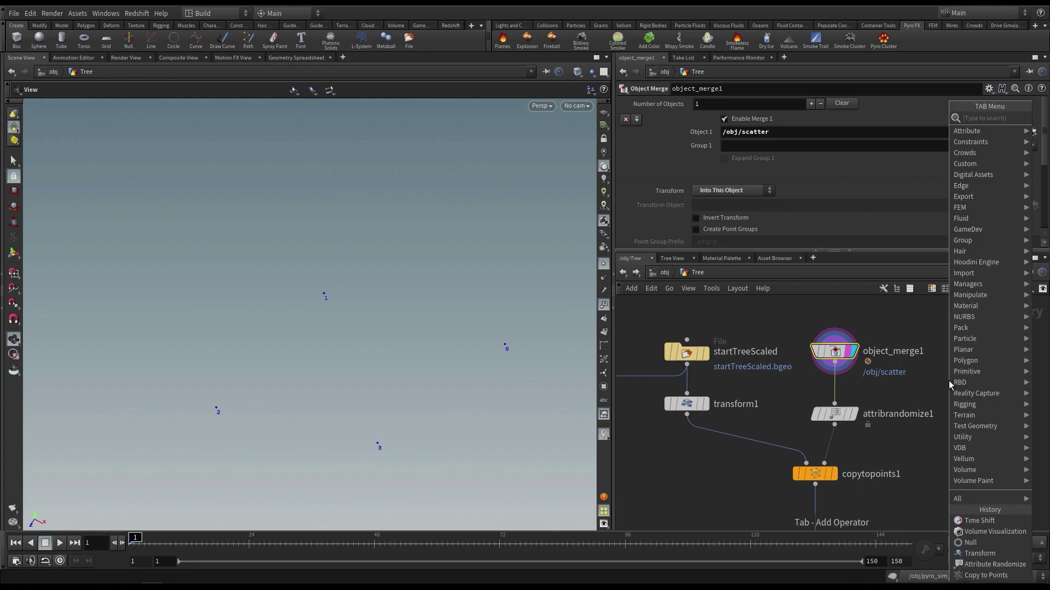
text(wra)
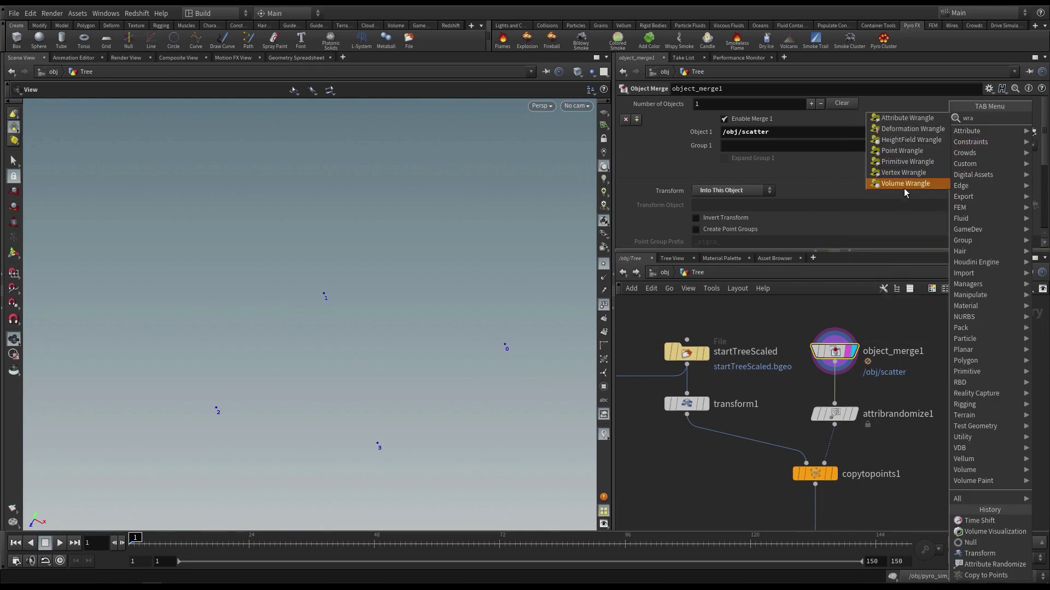
click(902, 150)
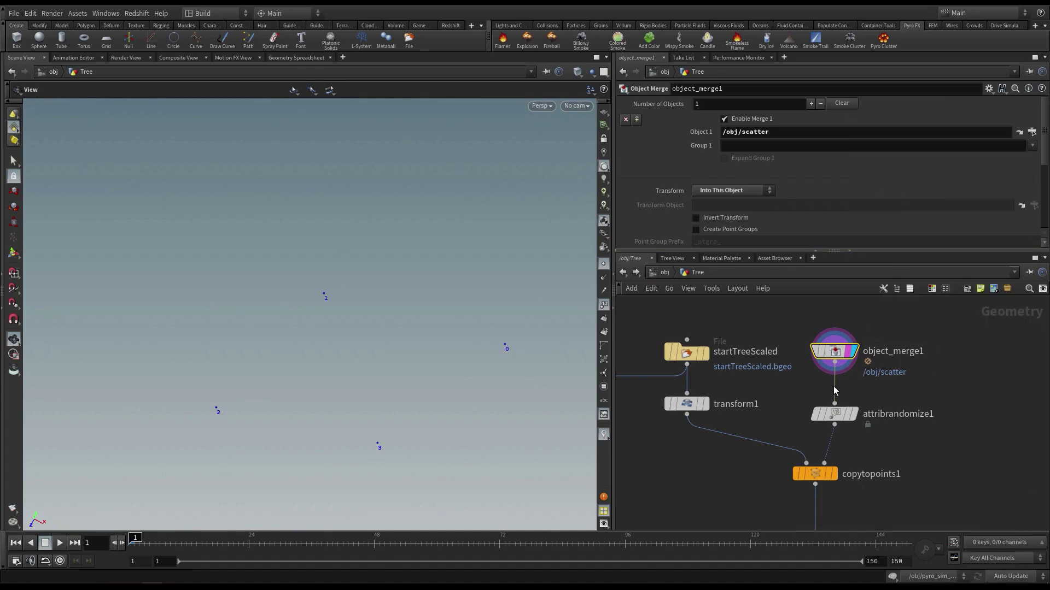
click(834, 392)
click(713, 189)
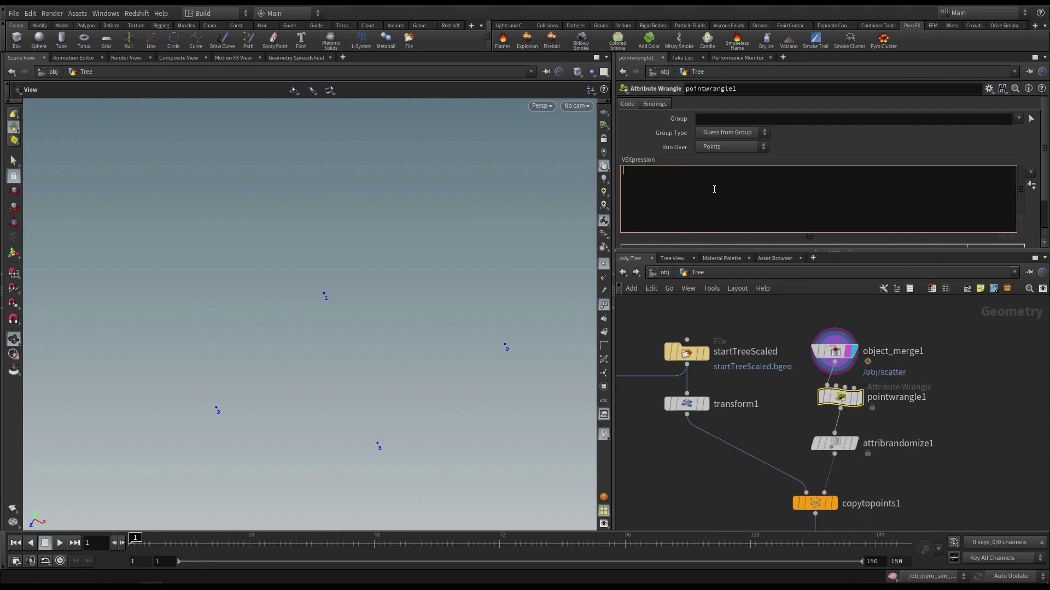
text(i)
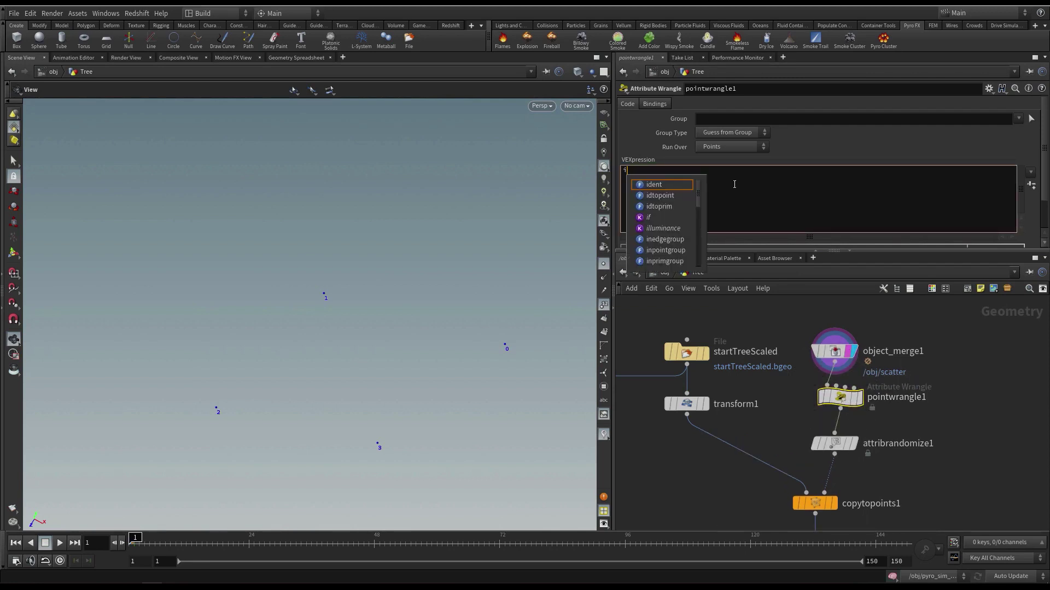
text(@id = @p)
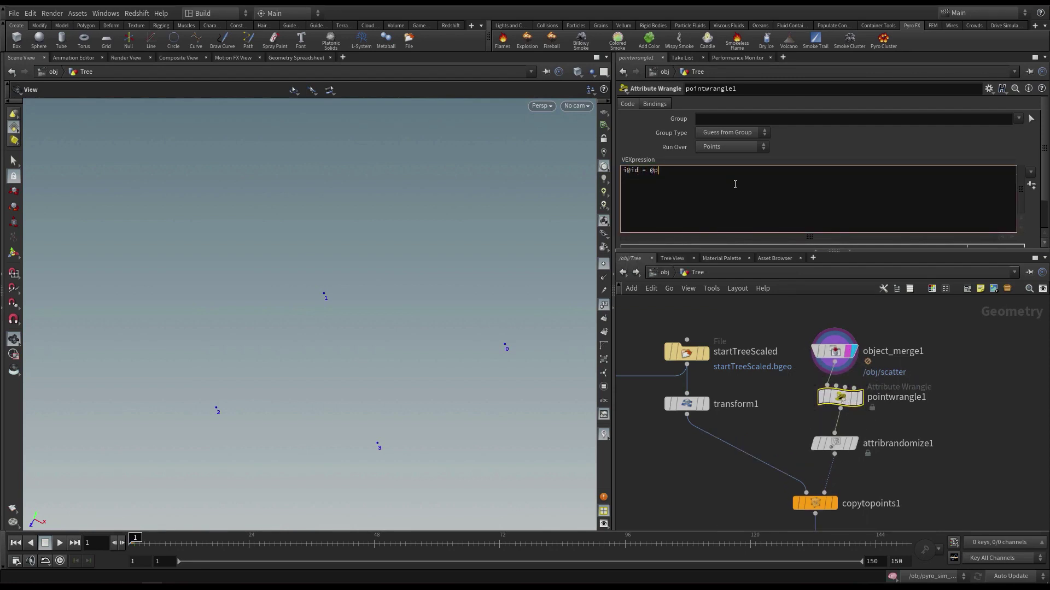
text(tnum;)
click(968, 386)
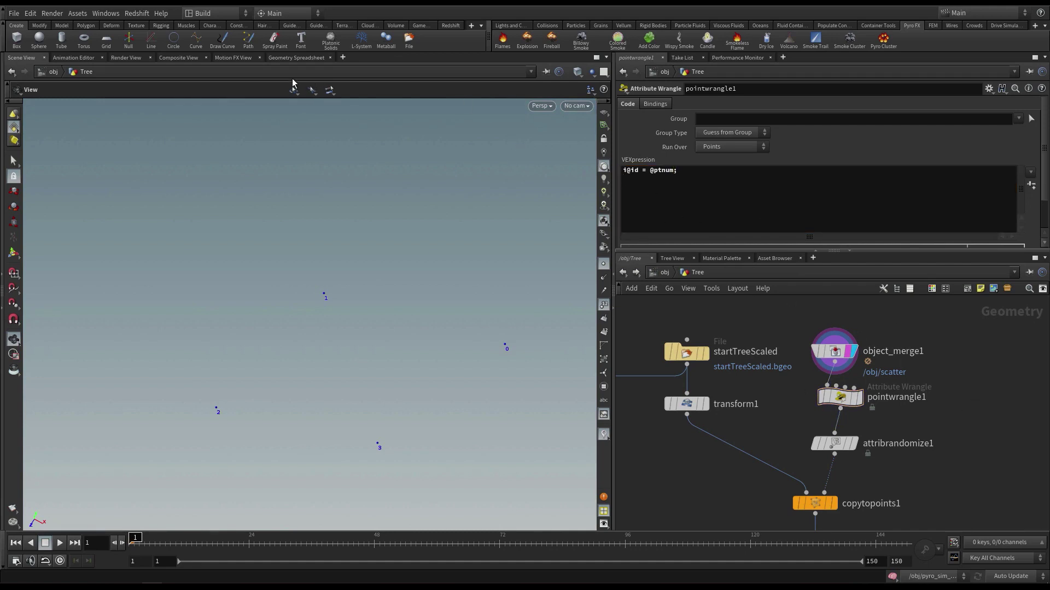
click(294, 57)
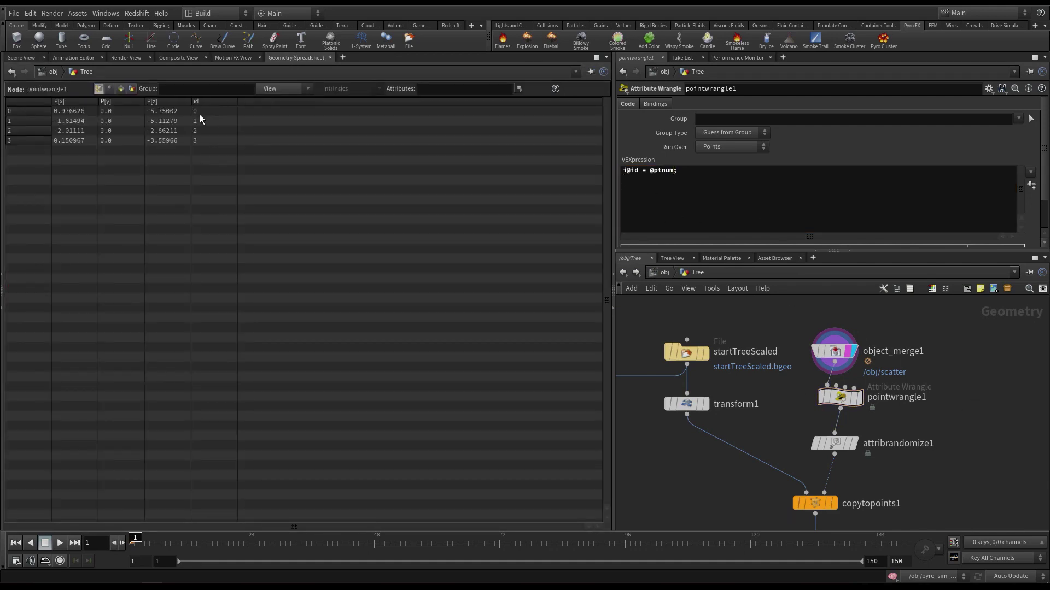
Step: Return to the 3D view and display the FOREST_OUT null in the Tree network
click(23, 57)
middle_drag(778, 440, 773, 408)
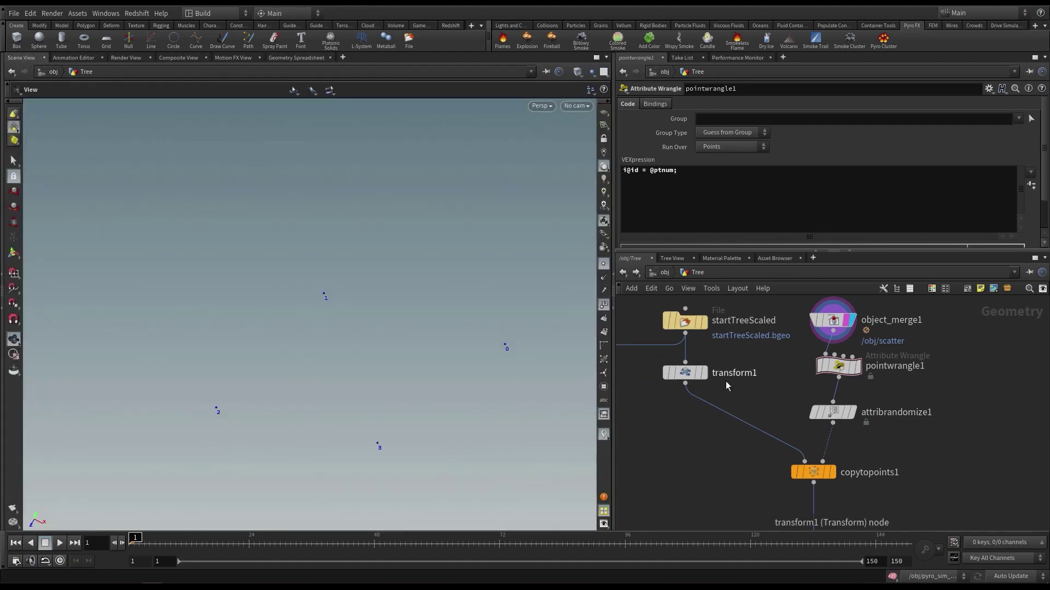
middle_drag(765, 481, 773, 398)
click(831, 462)
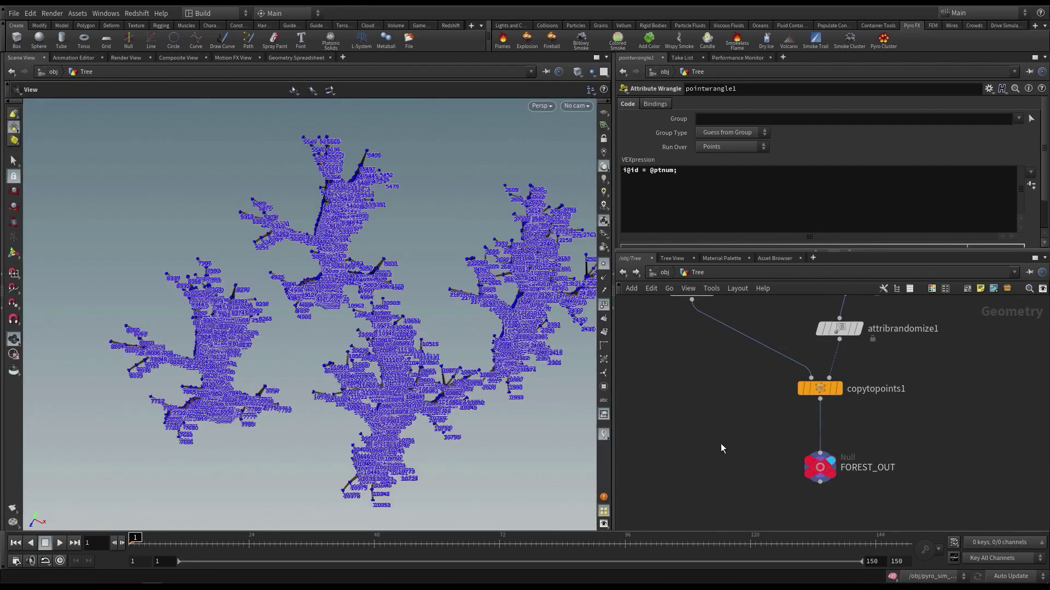
Step: In Tree_sourcepts, hide the point numbers and point markers, and set Control Attribute 1 on cluster_points to id
click(658, 272)
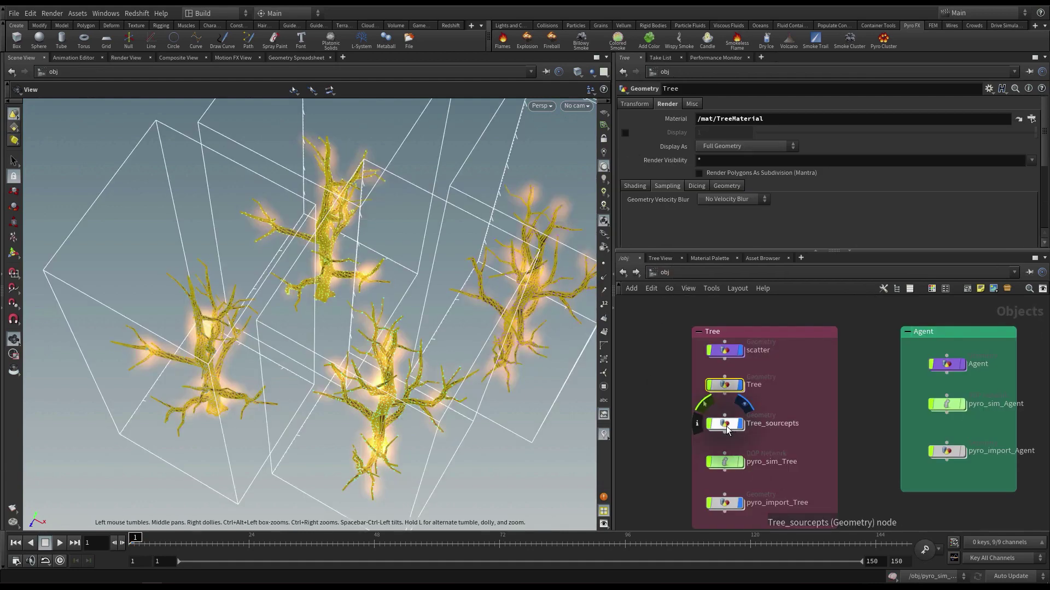
double_click(728, 428)
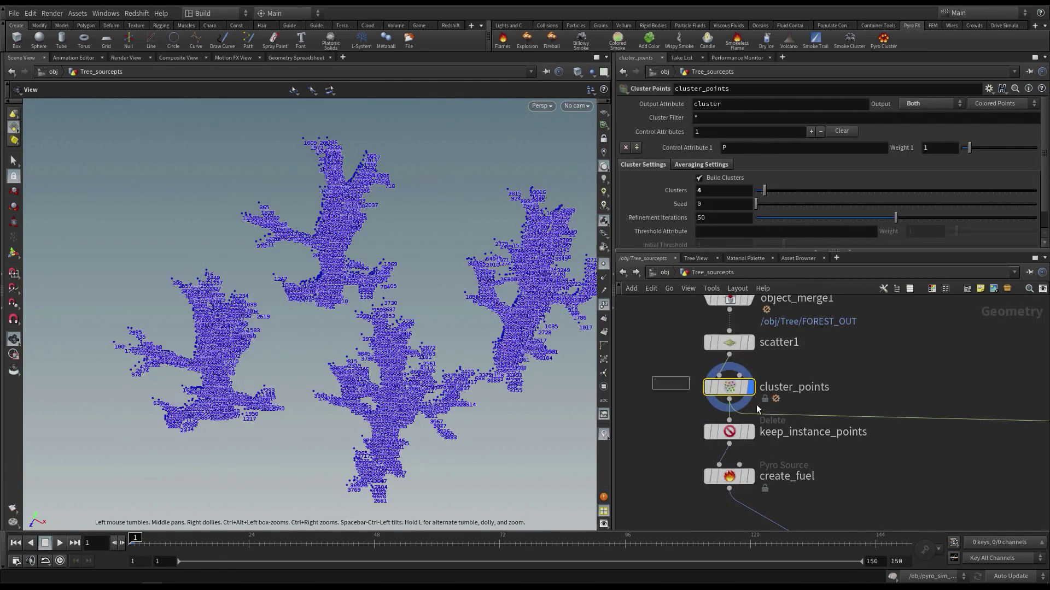
click(604, 305)
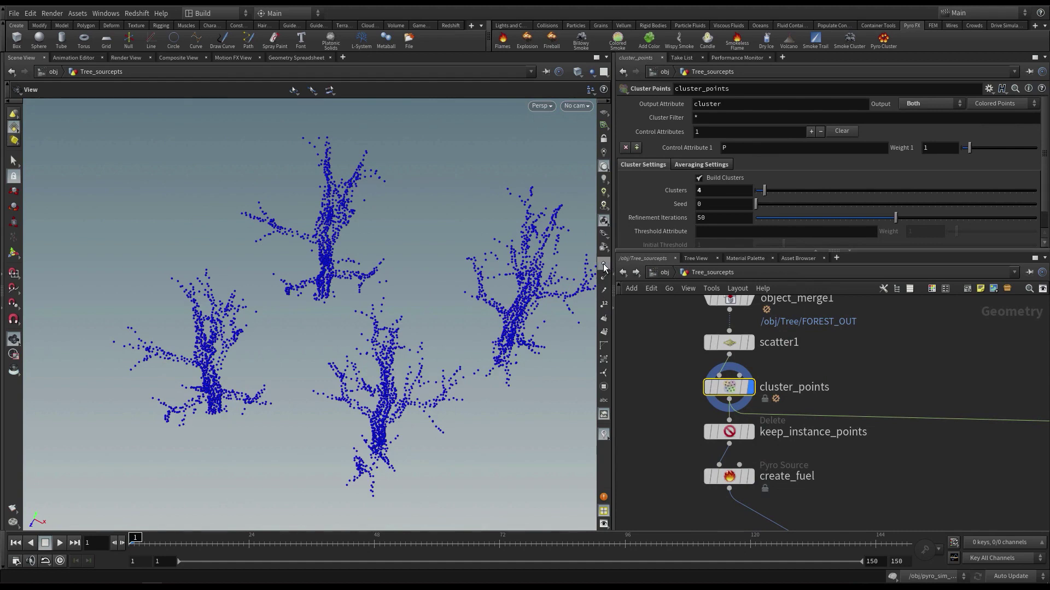
click(603, 263)
click(680, 148)
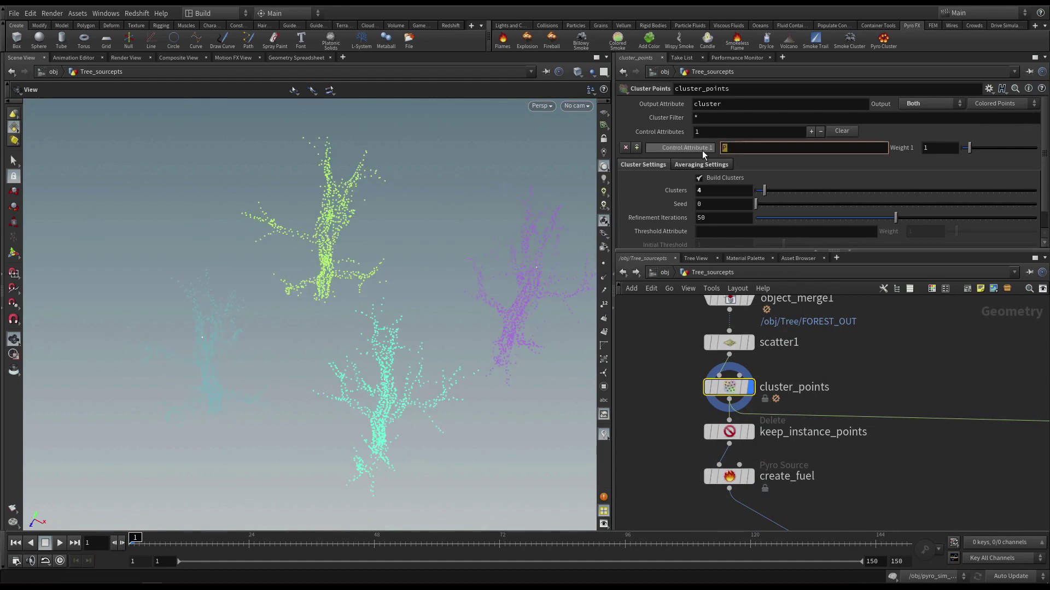
text(id)
key(Return)
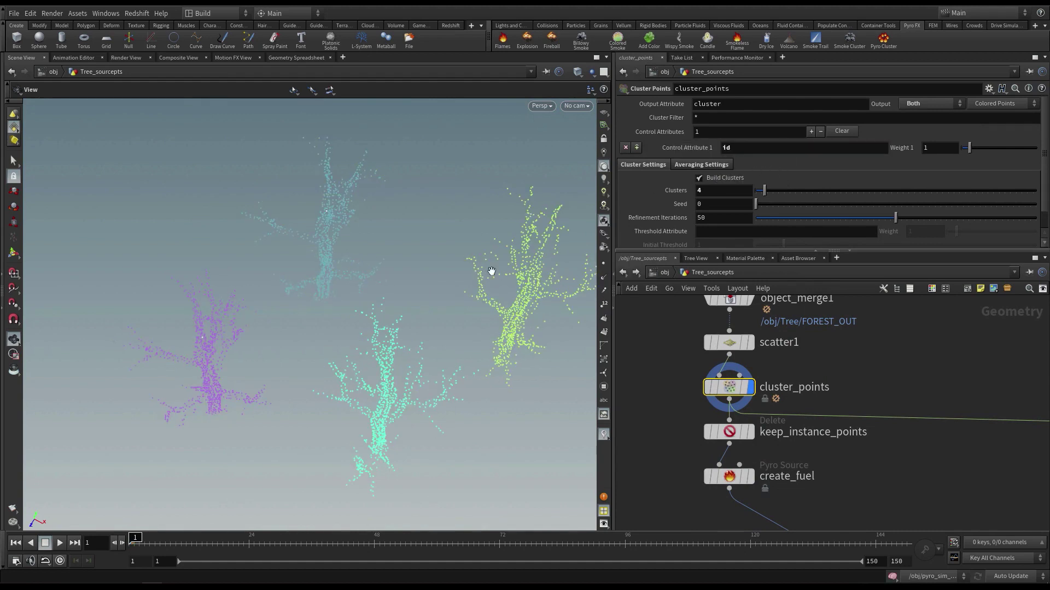
Step: Set the number of clusters on cluster_points to 20
drag(492, 271, 465, 266)
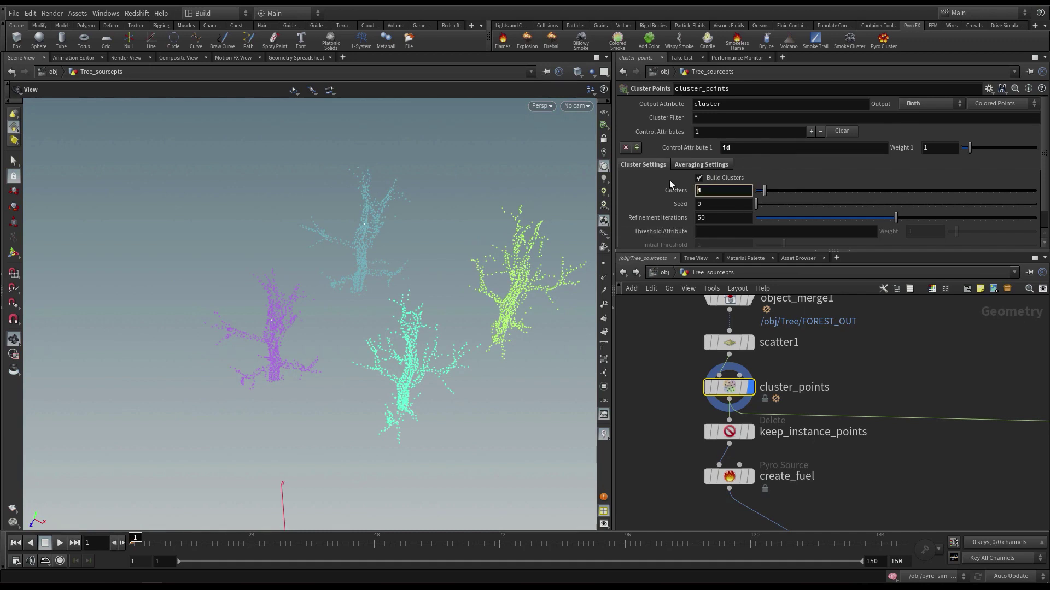
text(20)
key(Return)
drag(485, 256, 491, 276)
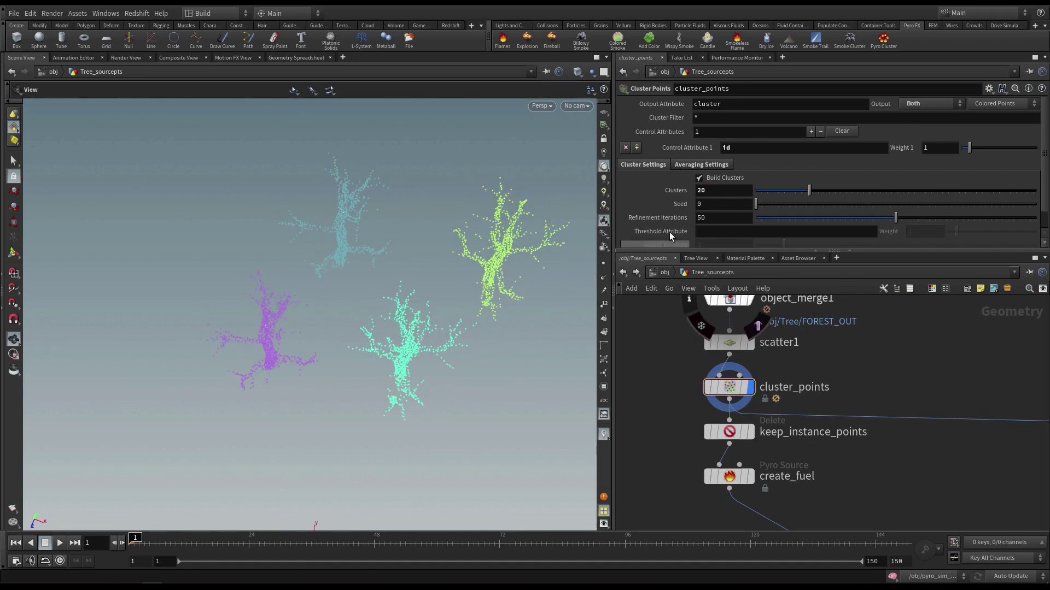
Step: Examine from several angles how the id-based clusters are distributed over the trees
drag(366, 339, 426, 262)
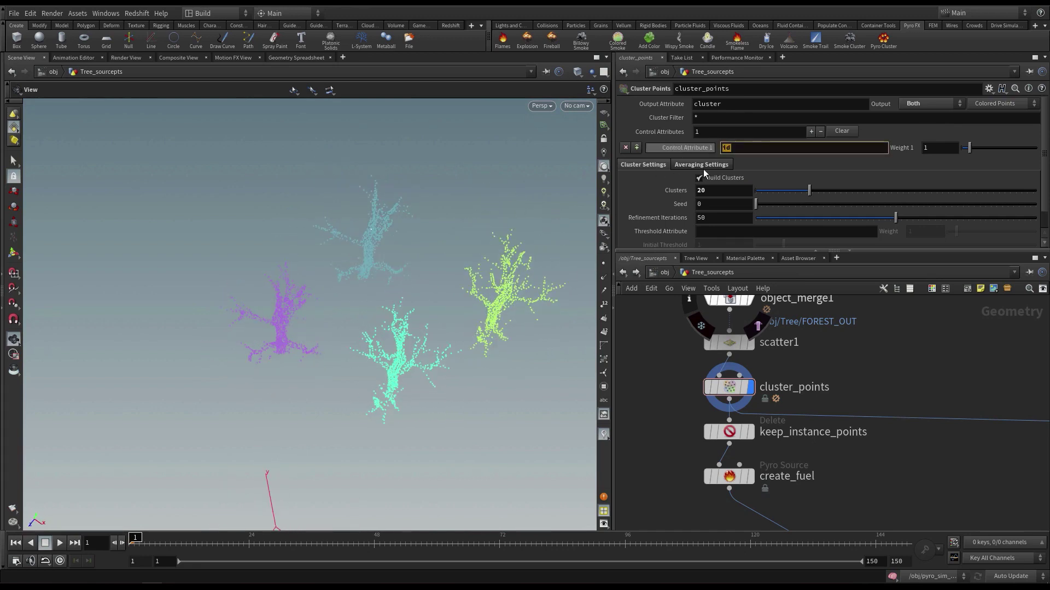
drag(500, 184, 348, 250)
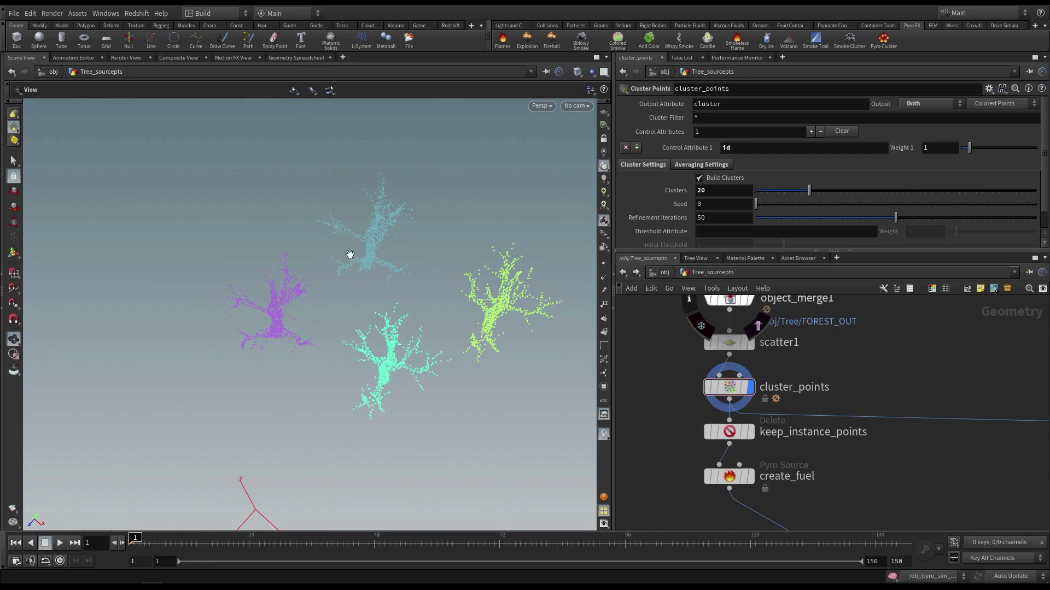
mouse_move(486, 330)
mouse_down()
mouse_move(448, 325)
mouse_move(474, 323)
mouse_up()
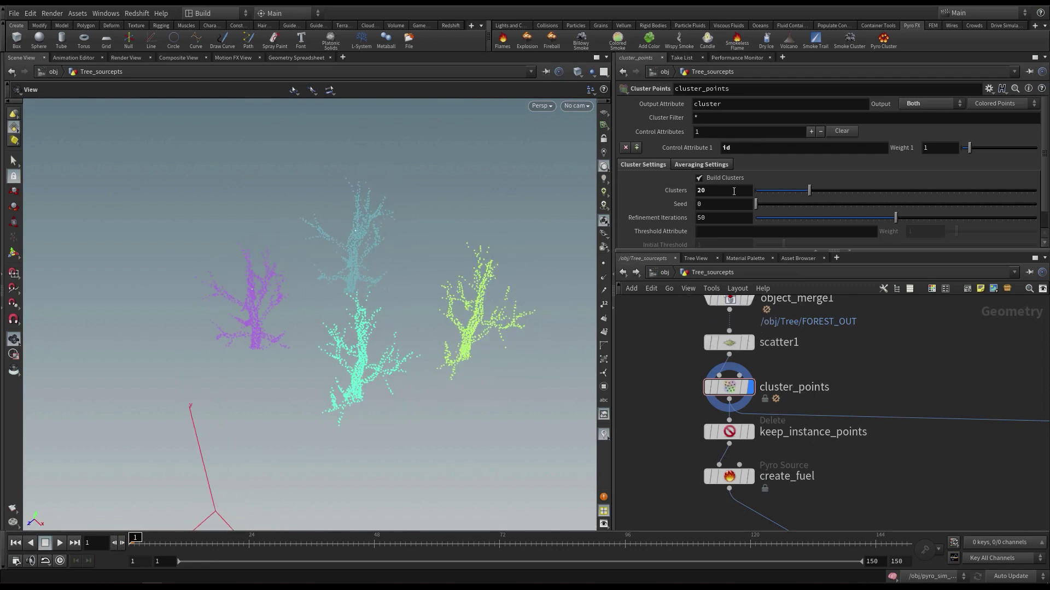
drag(733, 191, 695, 190)
drag(749, 148, 678, 149)
drag(459, 306, 432, 320)
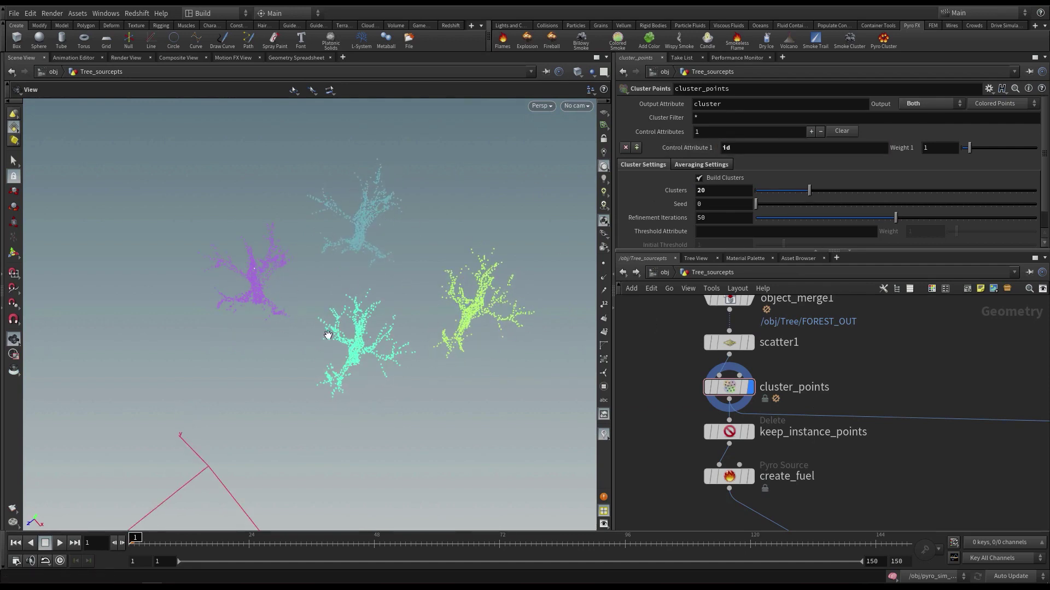
drag(328, 334, 407, 273)
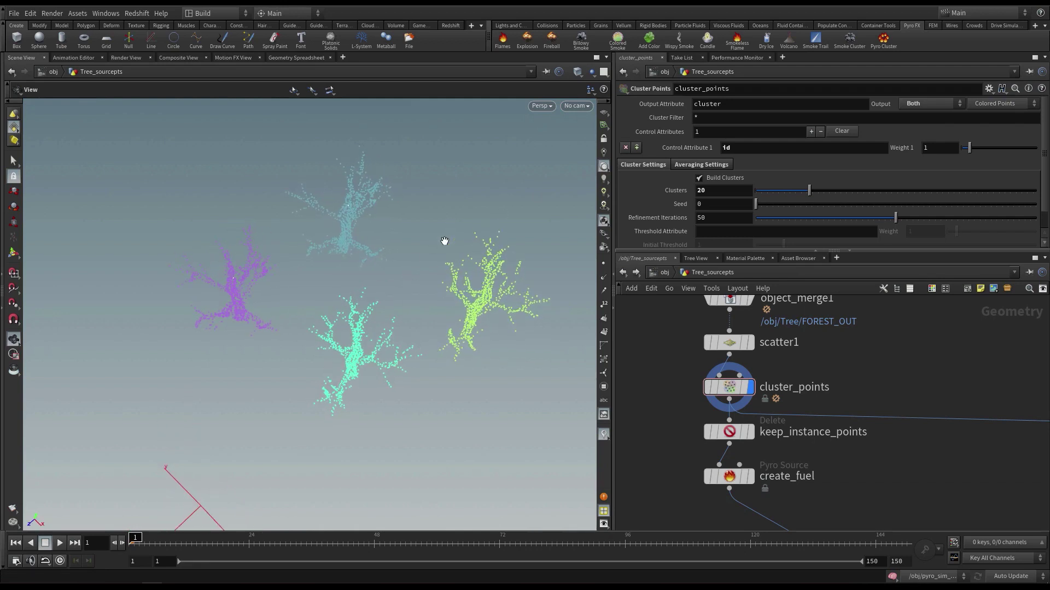
drag(444, 241, 382, 359)
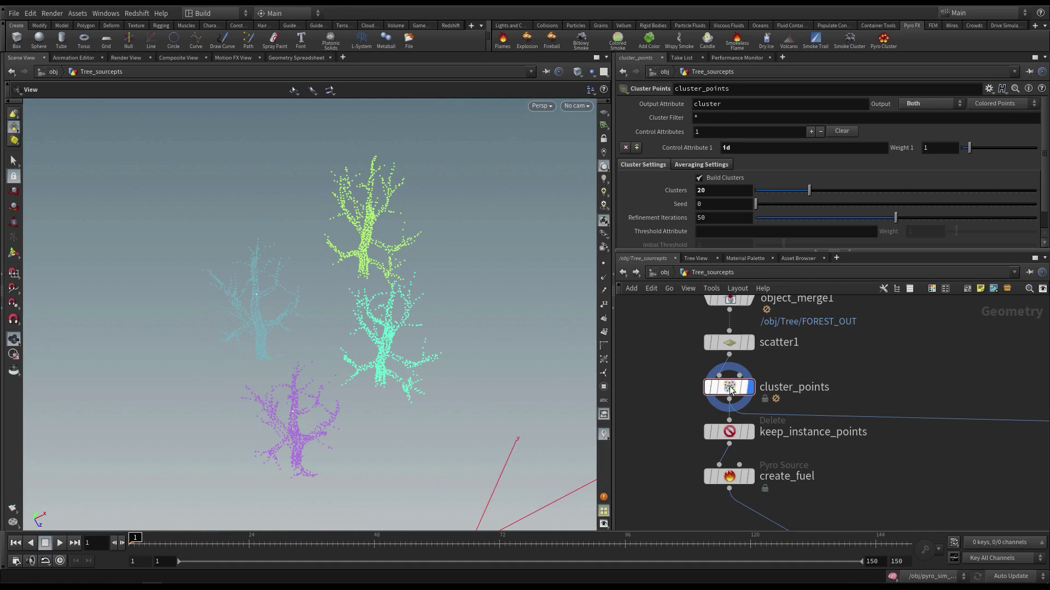
Step: Display the OUT_instance_points null below keep_clusters and show its points with point markers
middle_drag(1020, 421, 787, 409)
middle_drag(910, 458, 907, 425)
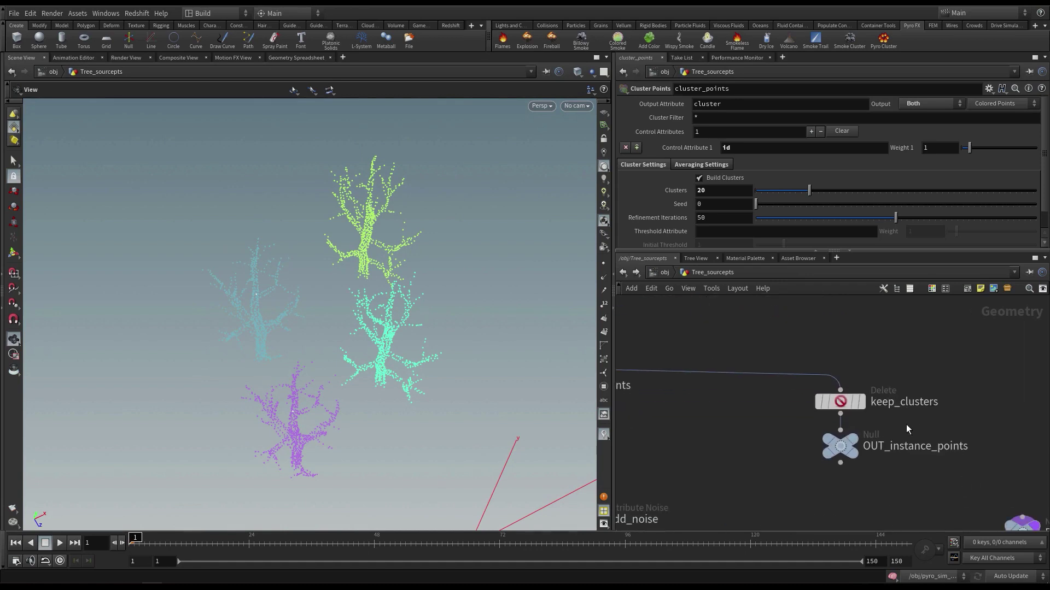
click(856, 446)
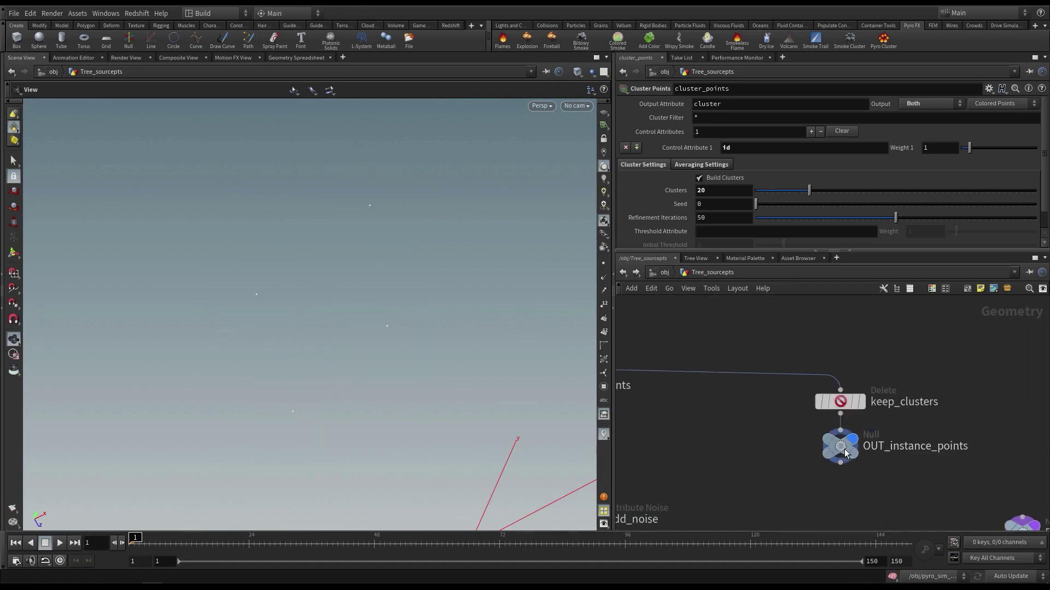
click(604, 263)
drag(386, 262, 408, 257)
middle_drag(692, 359, 742, 353)
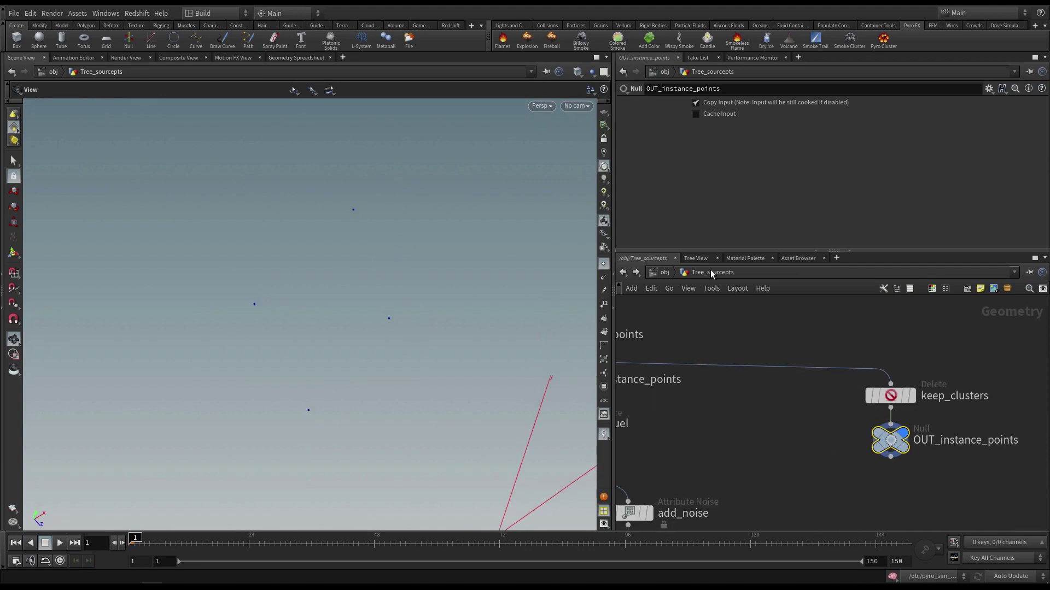
Step: Enter the pyro_sim_Tree network and hide the point markers around the fire containers
click(711, 272)
key(u)
double_click(726, 463)
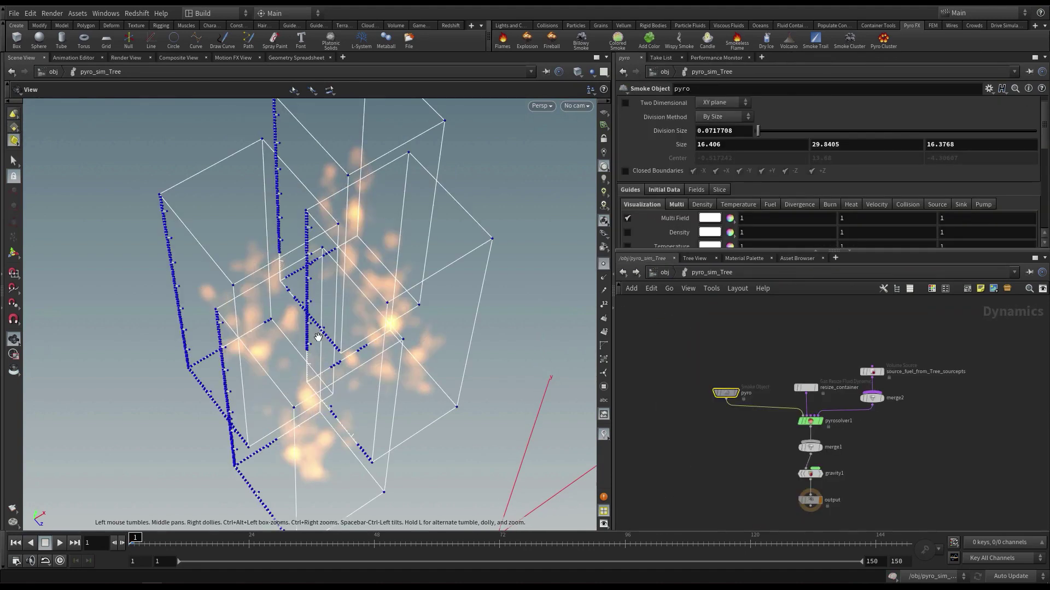
click(604, 265)
scroll(335, 303, down, 4)
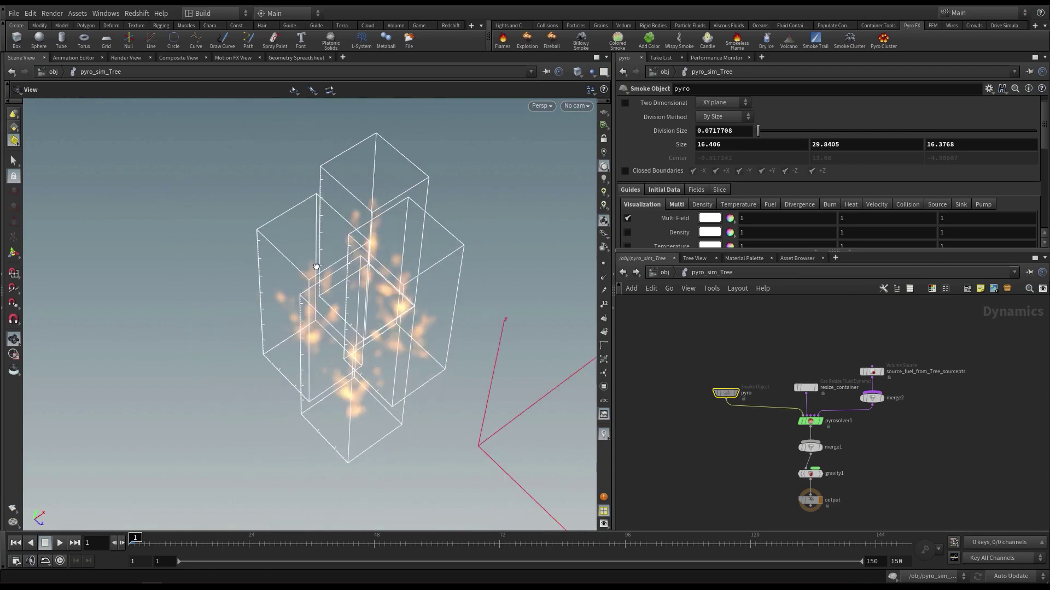
Step: Play the pyro simulation, rewind it to the first frame, and inspect the separate containers around the trees
drag(336, 303, 428, 307)
key(Up)
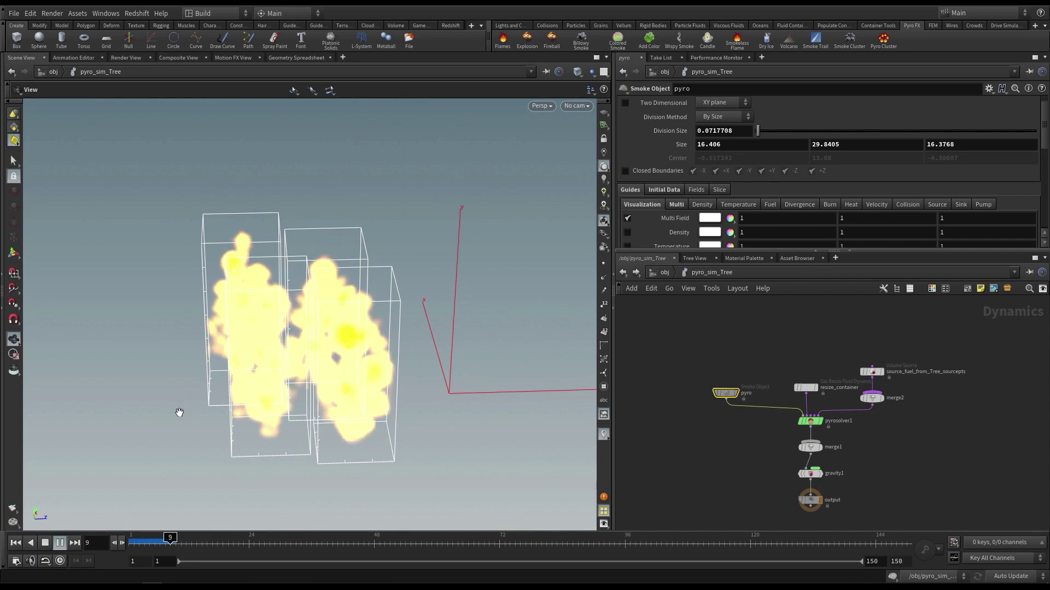
click(19, 541)
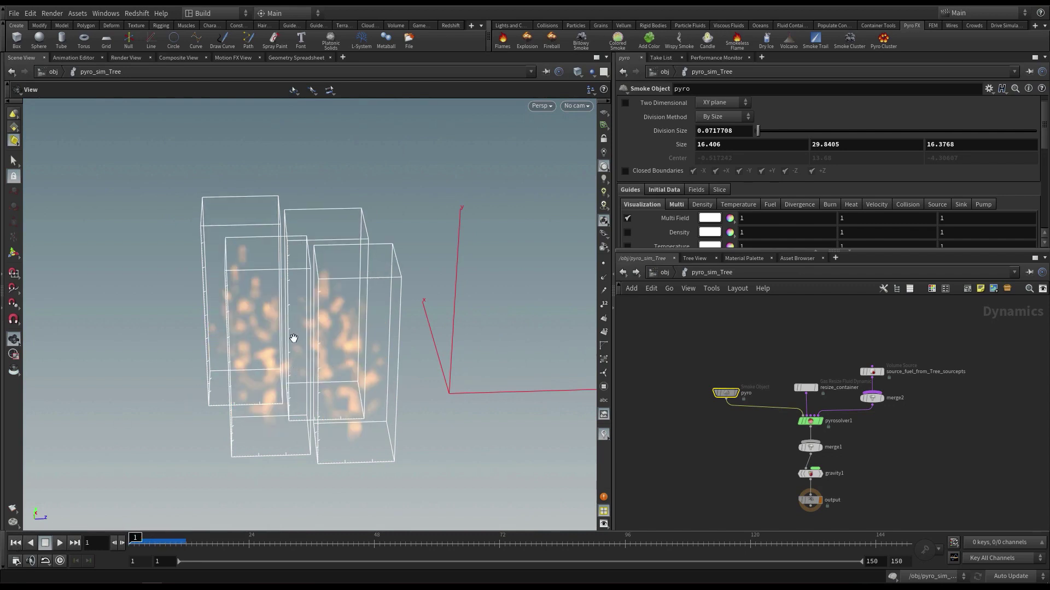
drag(294, 338, 658, 373)
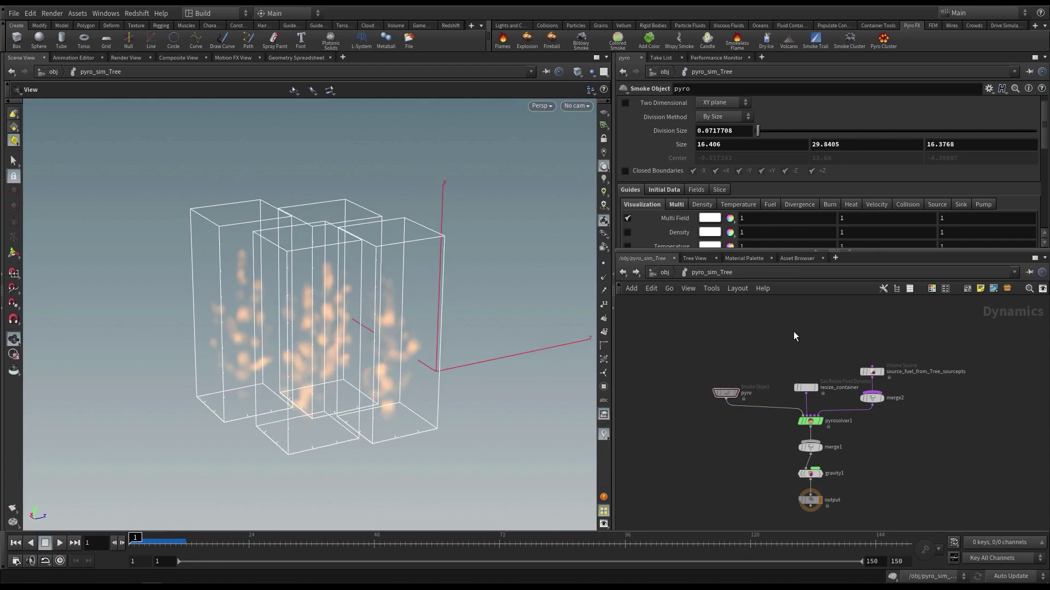
mouse_move(436, 345)
mouse_down()
mouse_move(410, 347)
mouse_move(586, 383)
mouse_move(451, 345)
mouse_up()
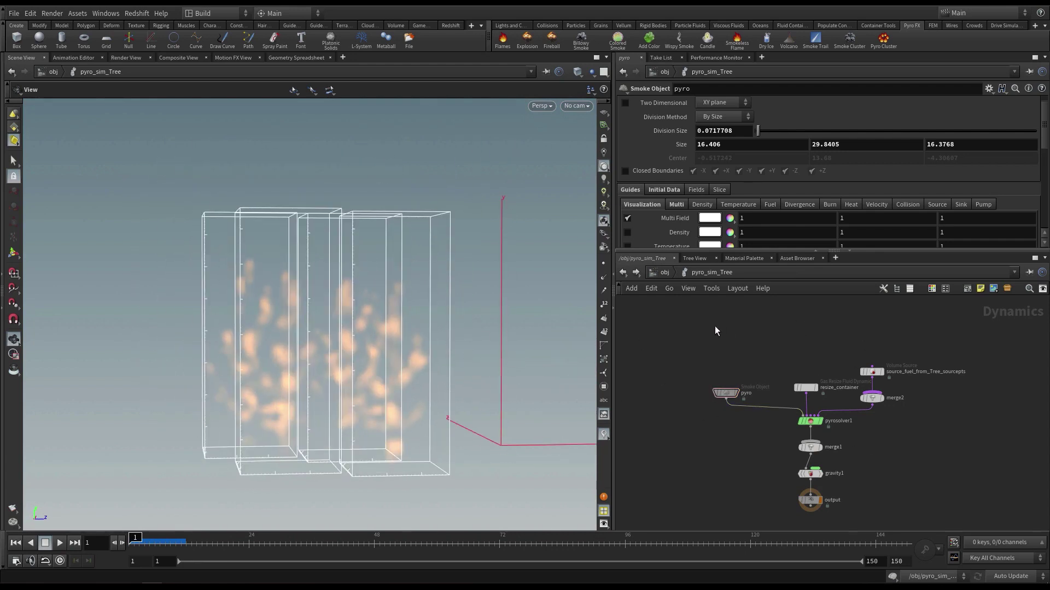
Step: In the Tree object's network, wire the output of transform1 into paint1
key(u)
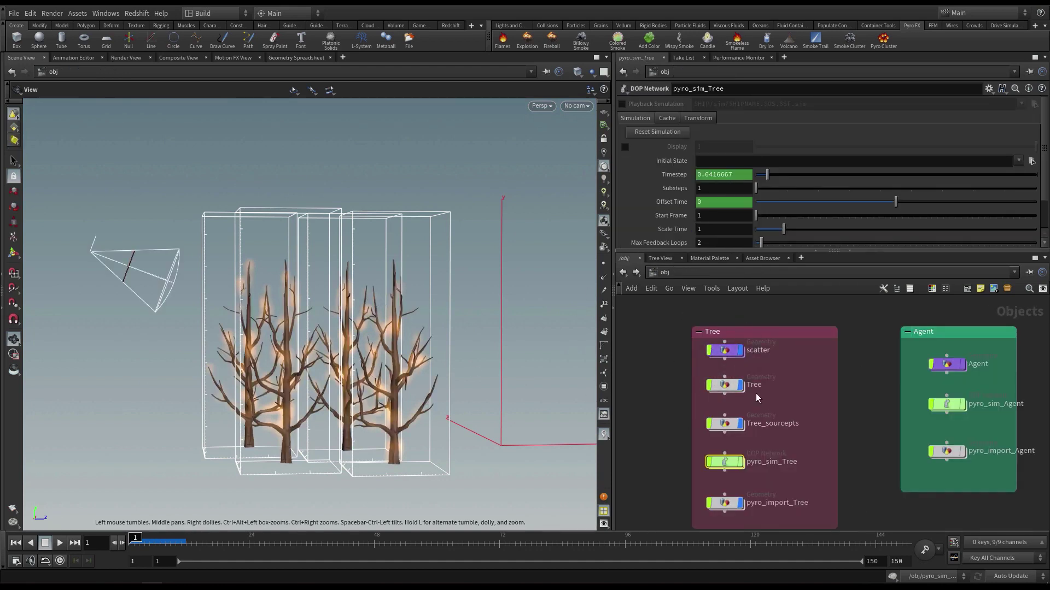
double_click(723, 387)
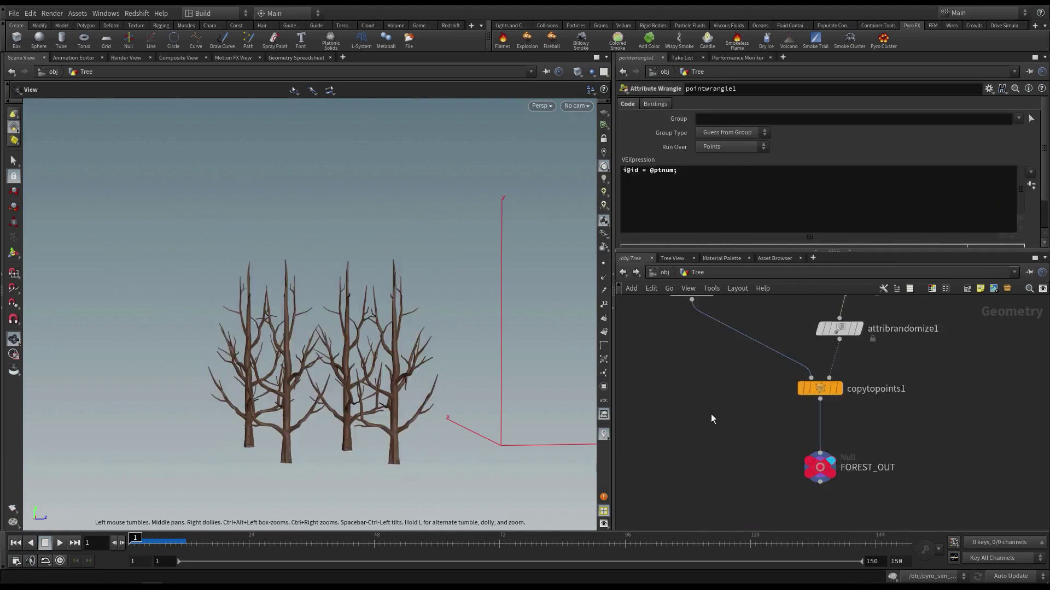
scroll(751, 496, down, 2)
middle_drag(716, 388, 789, 441)
scroll(790, 441, up, 1)
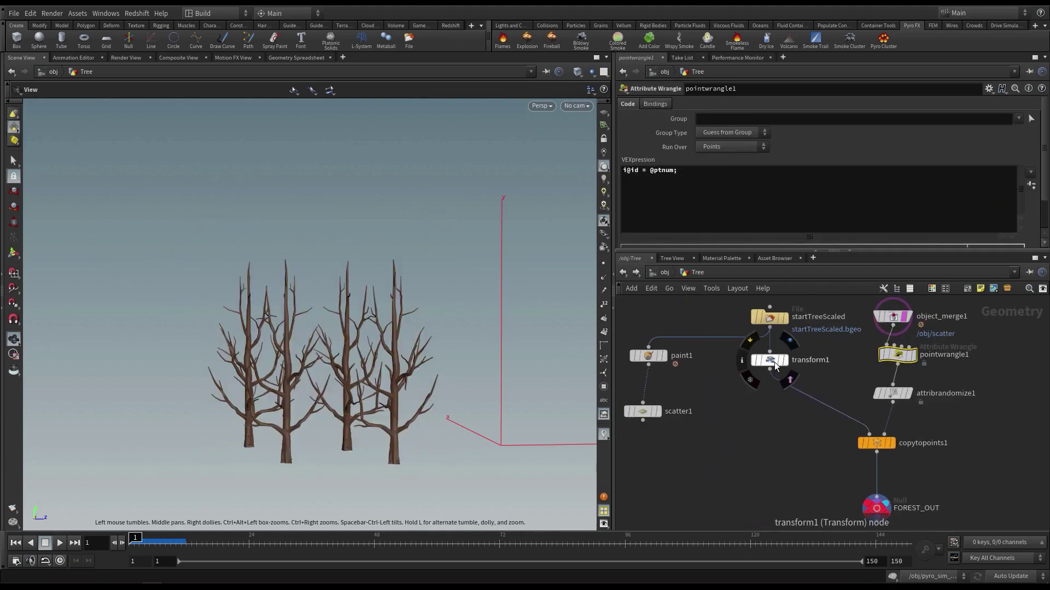
click(774, 362)
click(770, 370)
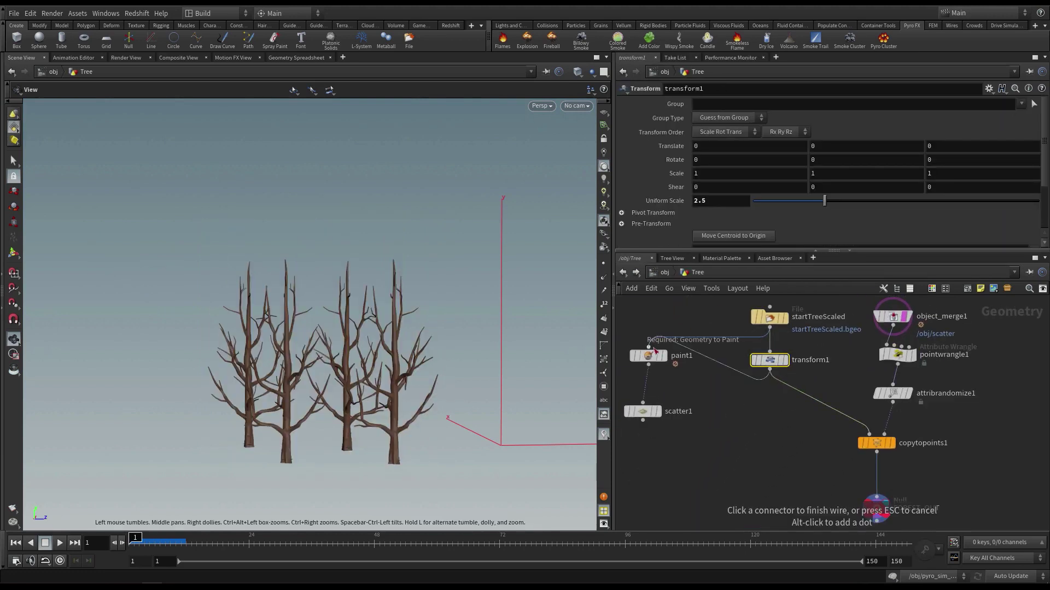
click(653, 349)
middle_drag(706, 419, 698, 399)
Step: Connect scatter1 to the first input of copytopoints1 and rearrange the nodes so paint1 and scatter1 sit below transform1
click(633, 403)
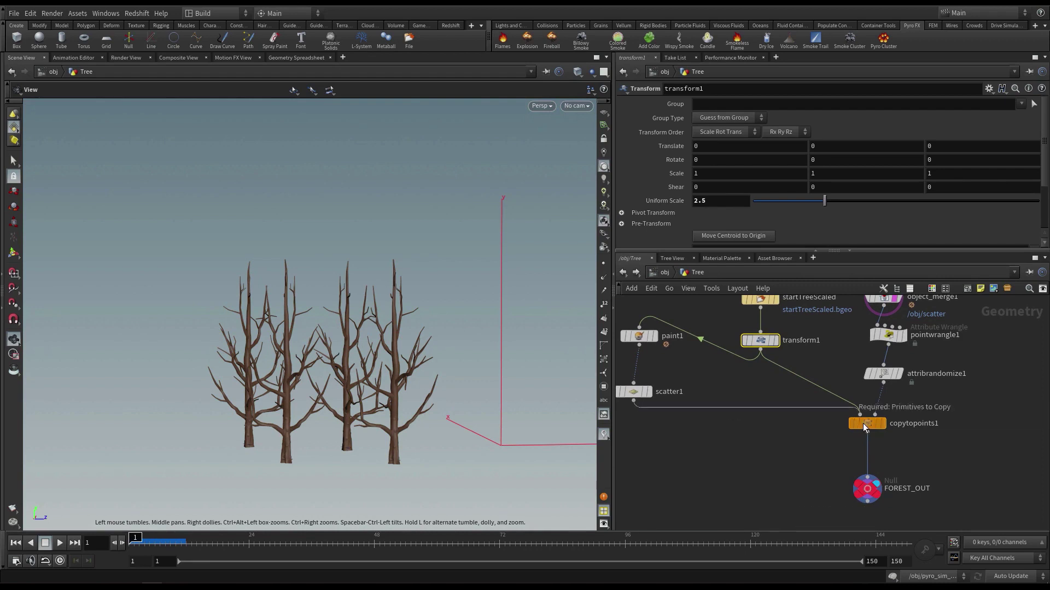
click(834, 416)
drag(863, 490, 863, 504)
drag(870, 424, 870, 458)
drag(735, 469, 639, 337)
mouse_move(651, 336)
mouse_down()
mouse_move(722, 394)
mouse_move(752, 379)
mouse_up()
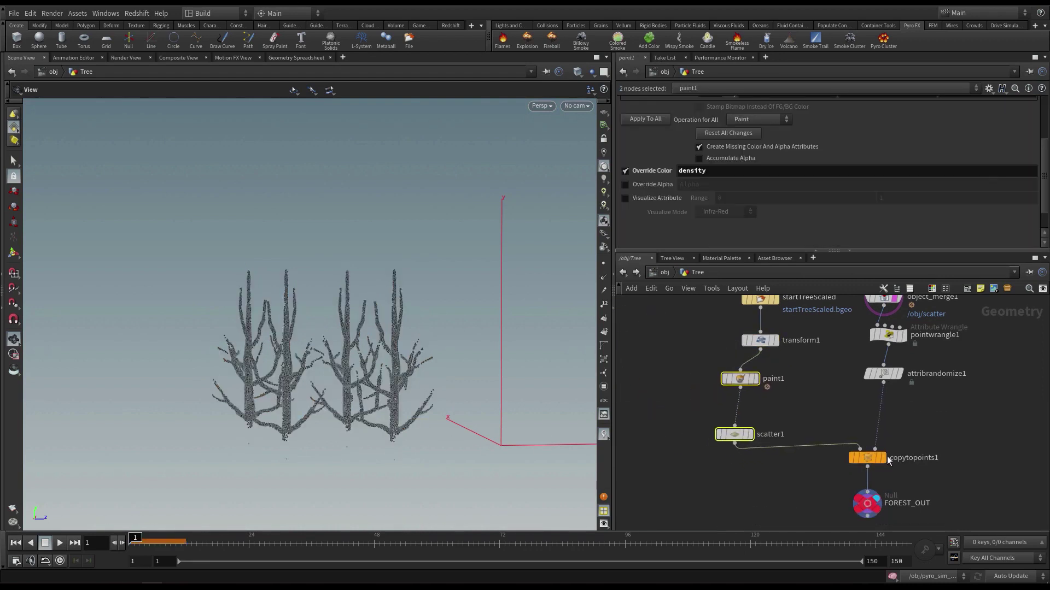
Step: Duplicate copytopoints1 beside the original and wire transform1 into the first input of the copy
middle_drag(958, 440, 908, 406)
click(818, 425)
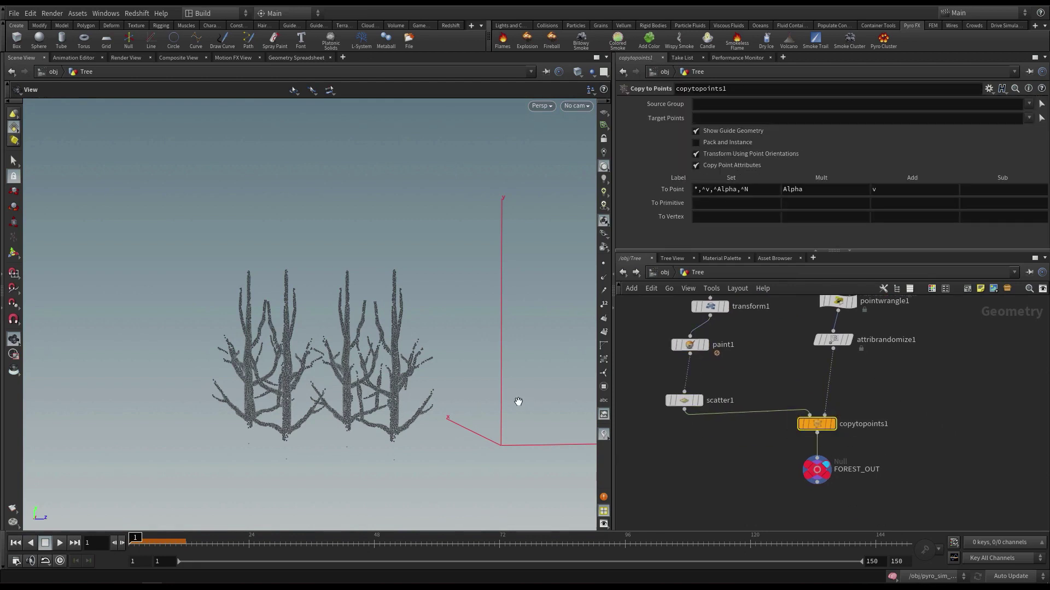
middle_drag(847, 435, 795, 476)
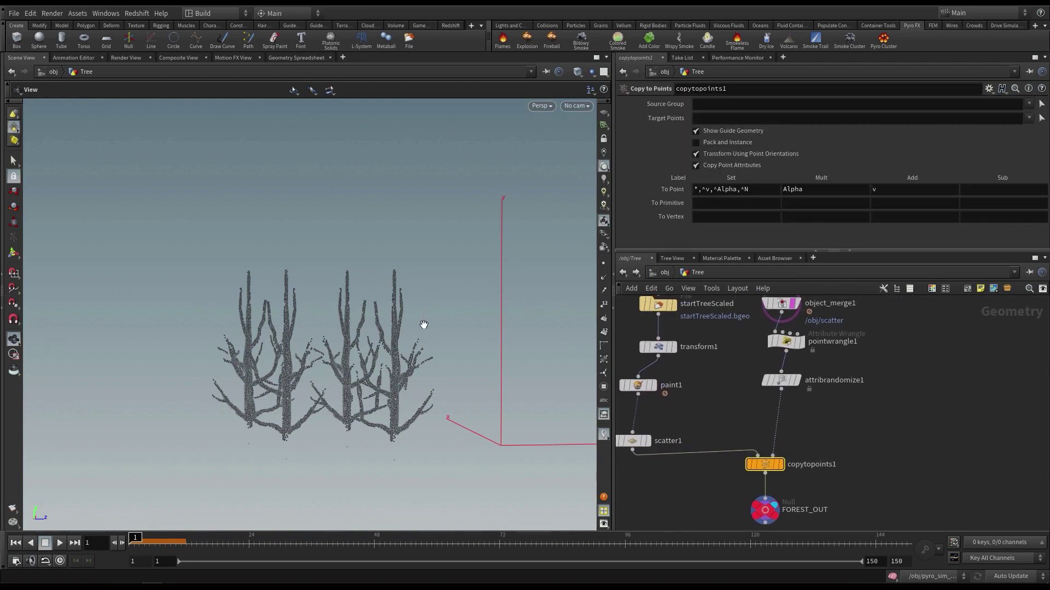
middle_drag(903, 427, 872, 433)
scroll(823, 431, down, 2)
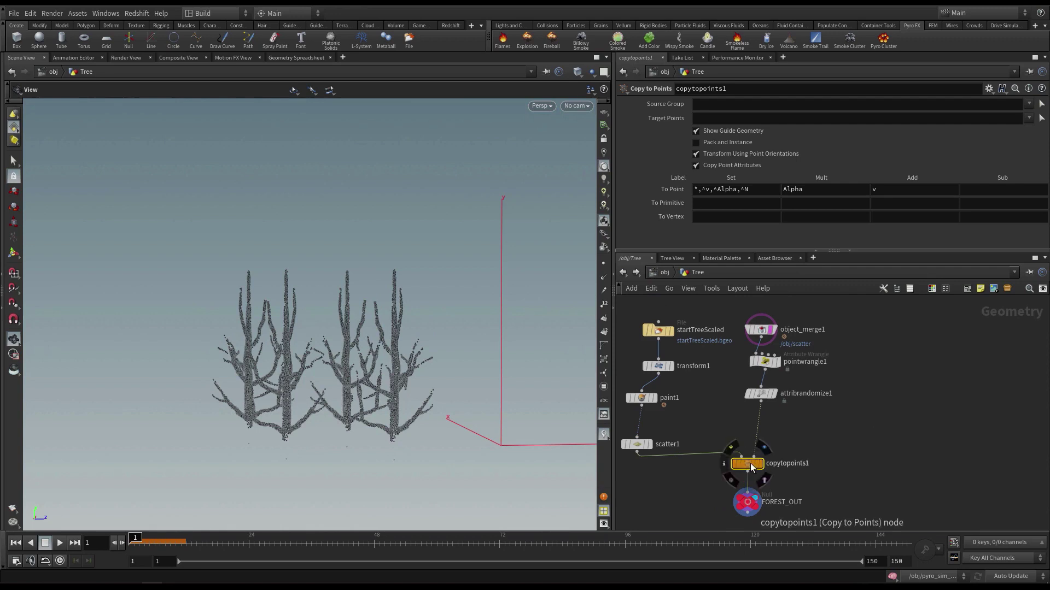
alt+drag(747, 464, 943, 466)
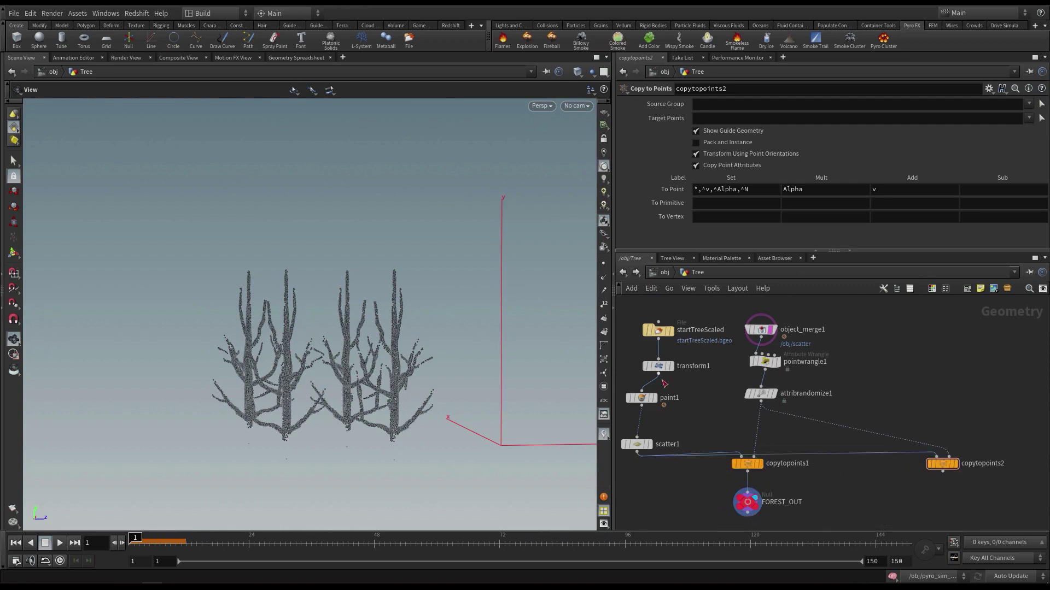
drag(658, 374, 936, 457)
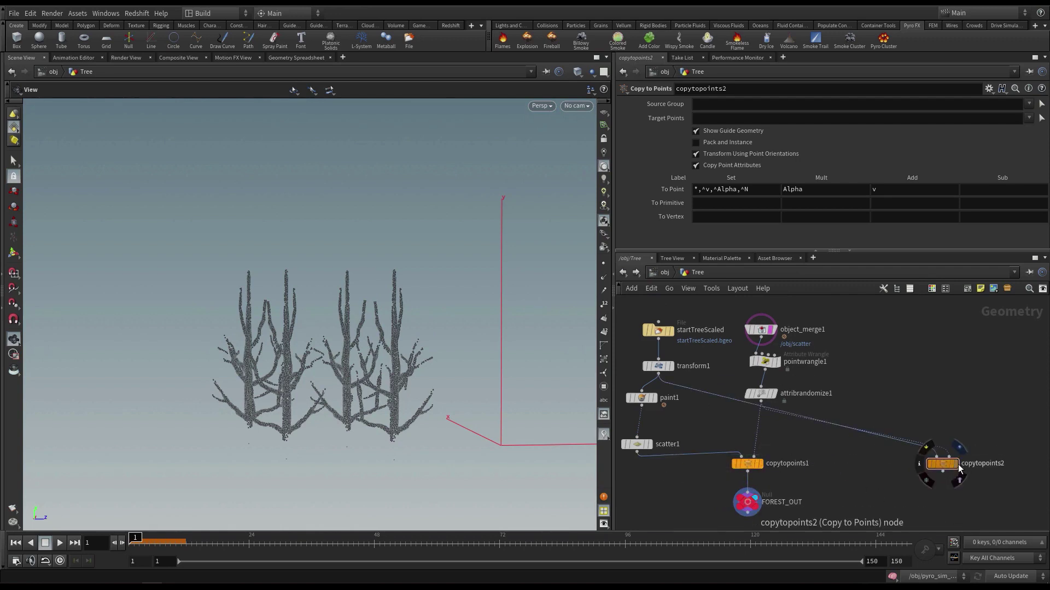
Step: Add a Null node below copytopoints2 and name it DISP_RENDER
key(Tab)
text(null)
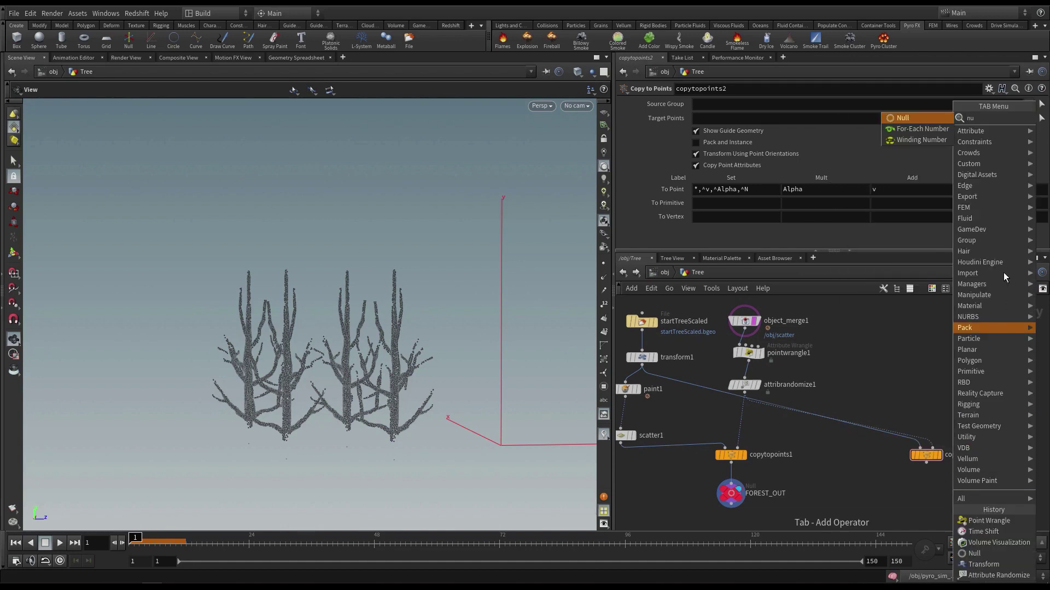
click(941, 117)
click(941, 498)
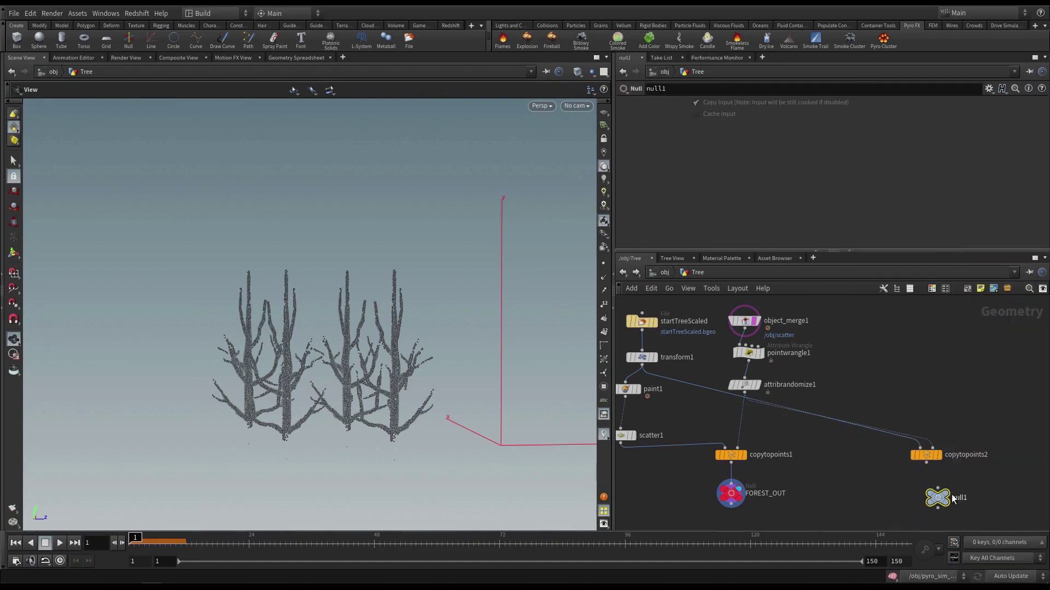
double_click(958, 498)
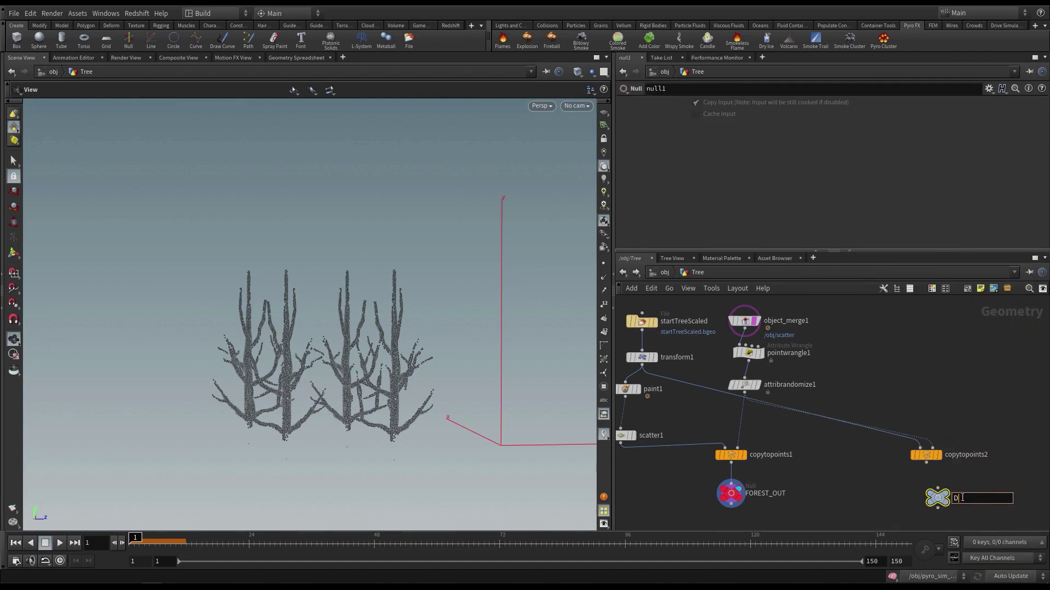
text(DISP_RENDER)
key(Return)
Step: Wire copytopoints2 into DISP_RENDER, display that null in the viewport and colour it red
click(926, 462)
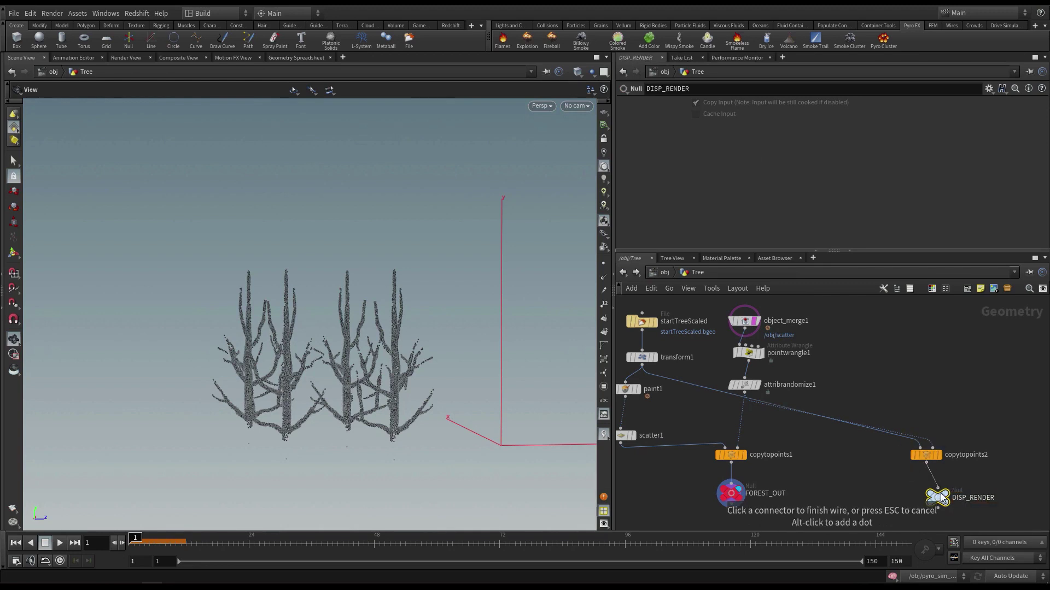
click(943, 498)
click(926, 463)
click(939, 494)
key(c)
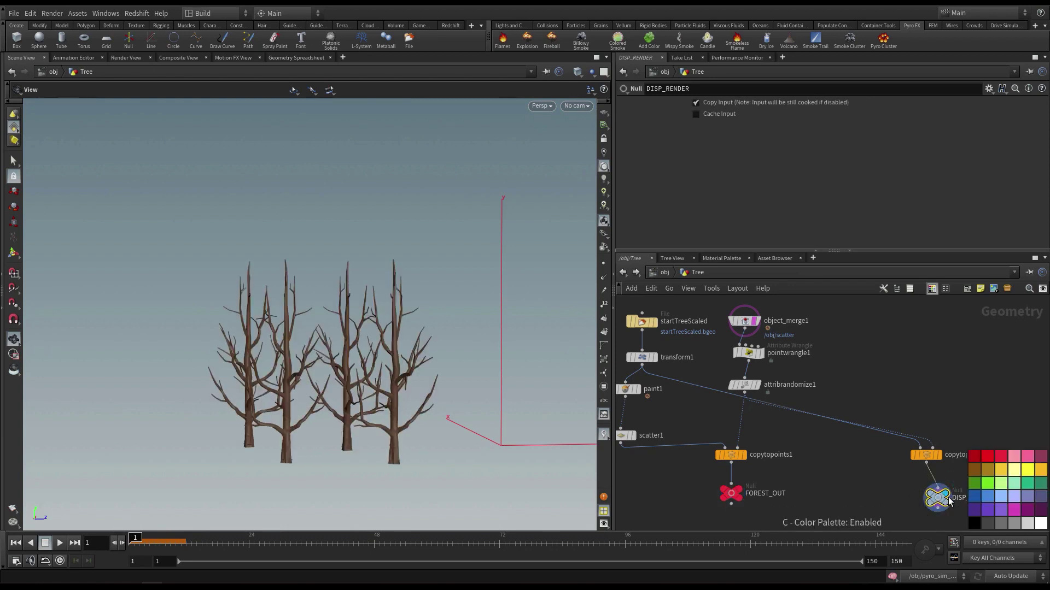
click(1004, 461)
key(c)
Step: Rename the FOREST_OUT null to OUT_EMITTERS and align DISP_RENDER directly beneath copytopoints2
double_click(771, 494)
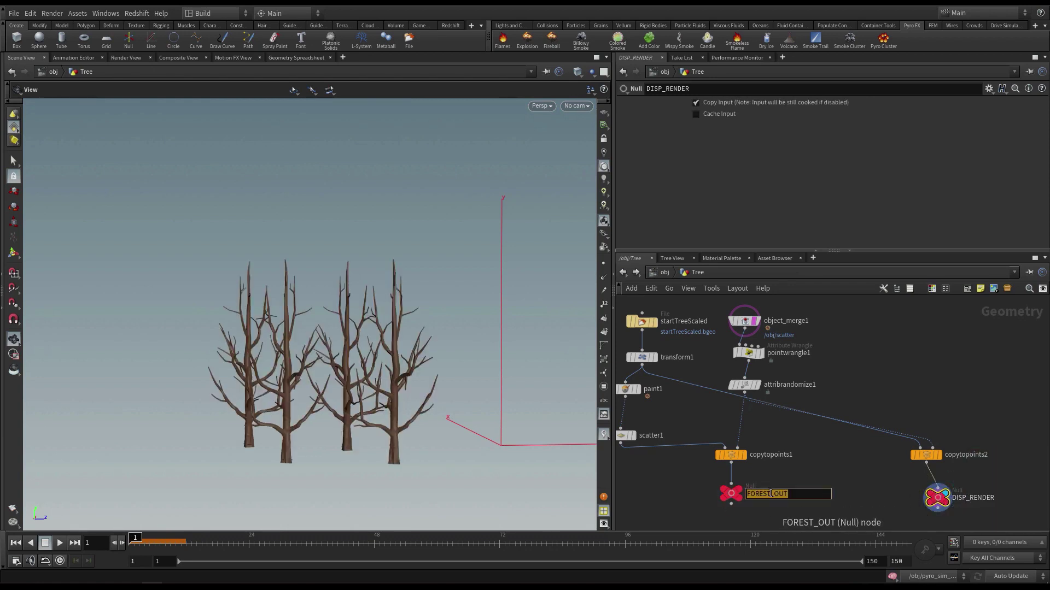
text(O)
text(UT_EMITTERS)
key(Return)
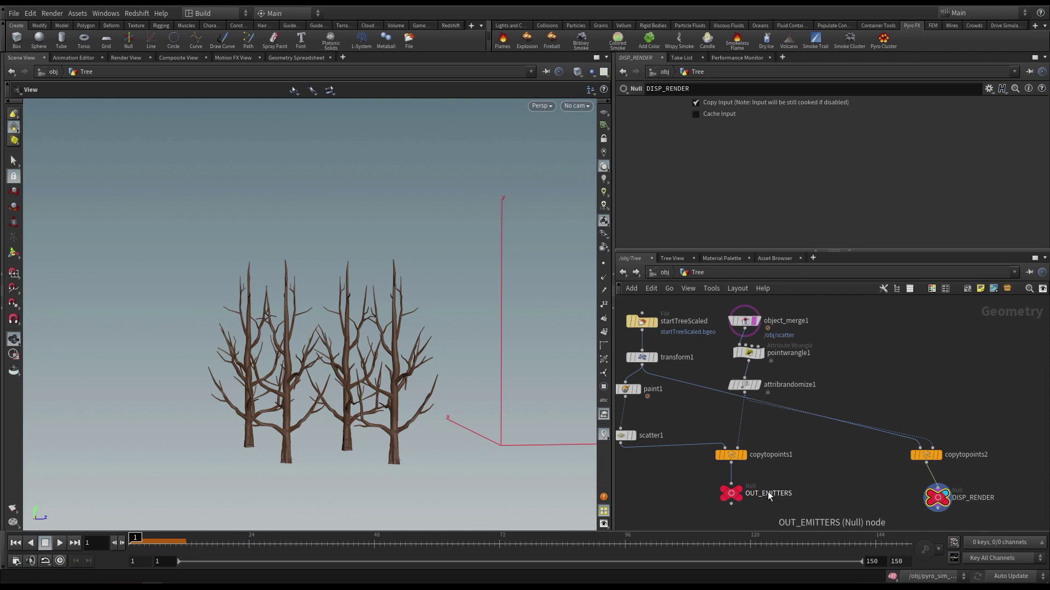
drag(937, 504, 927, 503)
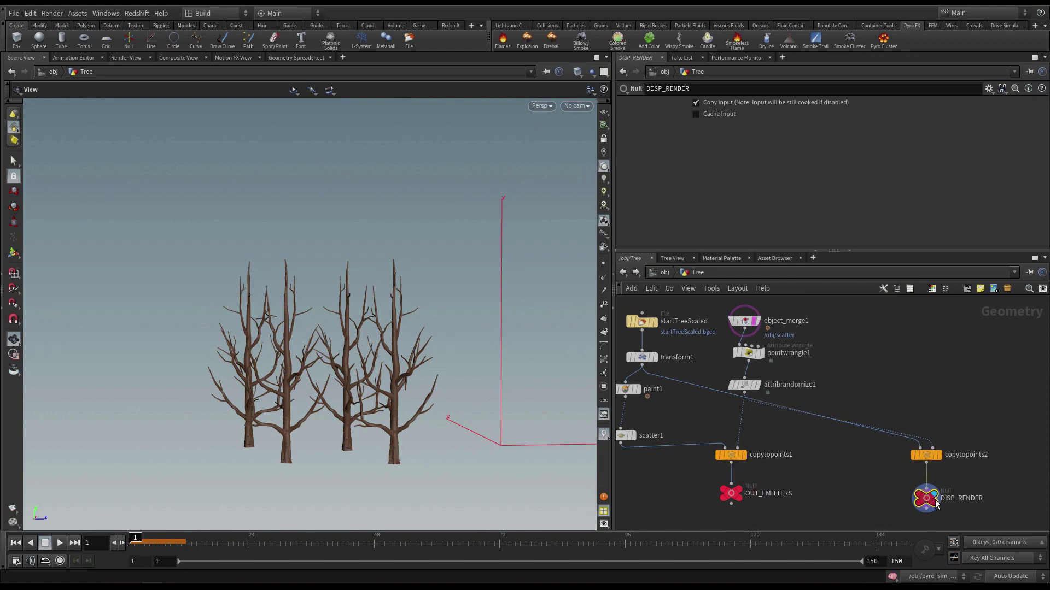
Step: Display OUT_EMITTERS to check the scattered points, then switch the display back to DISP_RENDER
click(745, 485)
click(733, 494)
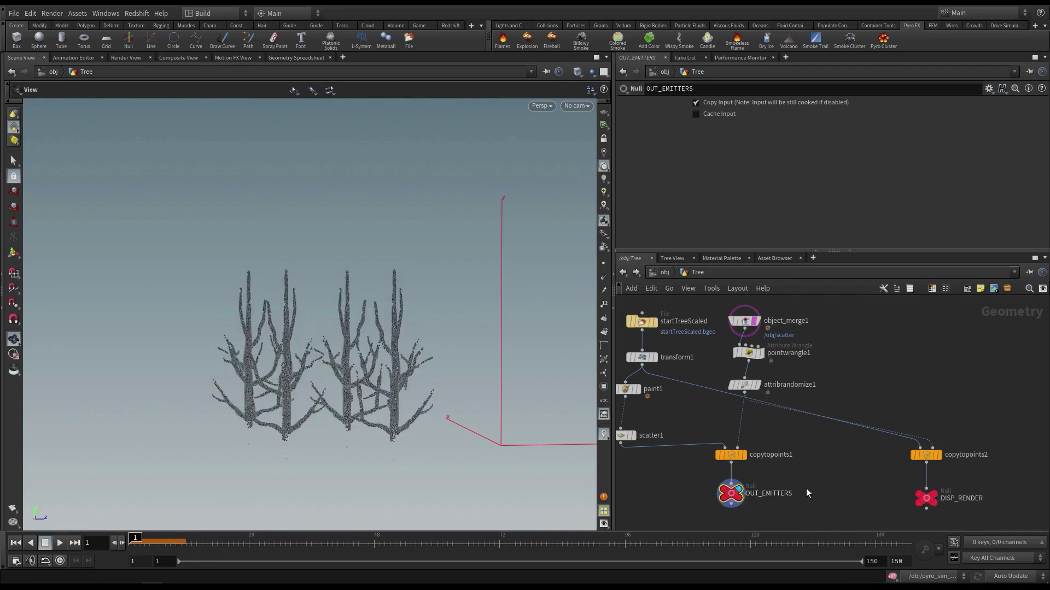
click(939, 497)
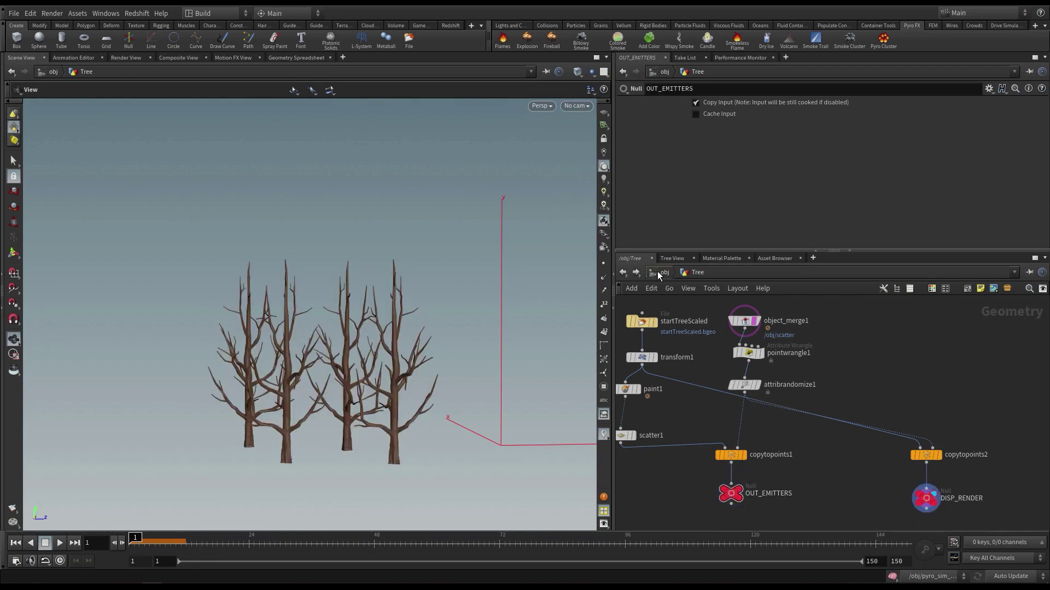
Step: In the Tree_sourcepts network, point object_merge1 at /obj/Tree/OUT_EMITTERS and display it
click(659, 272)
double_click(721, 423)
middle_drag(729, 346, 947, 469)
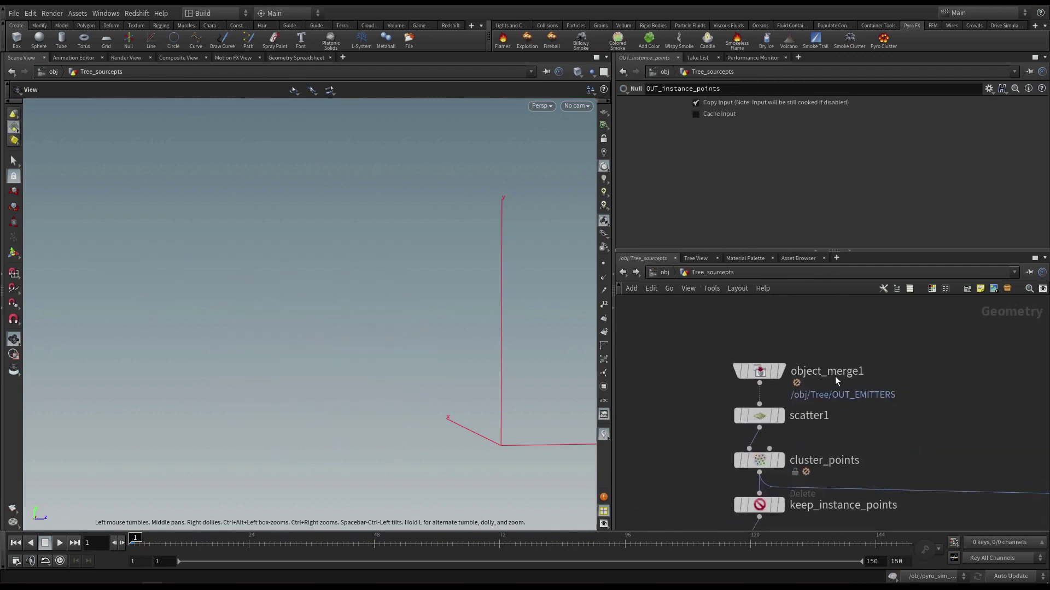
click(743, 371)
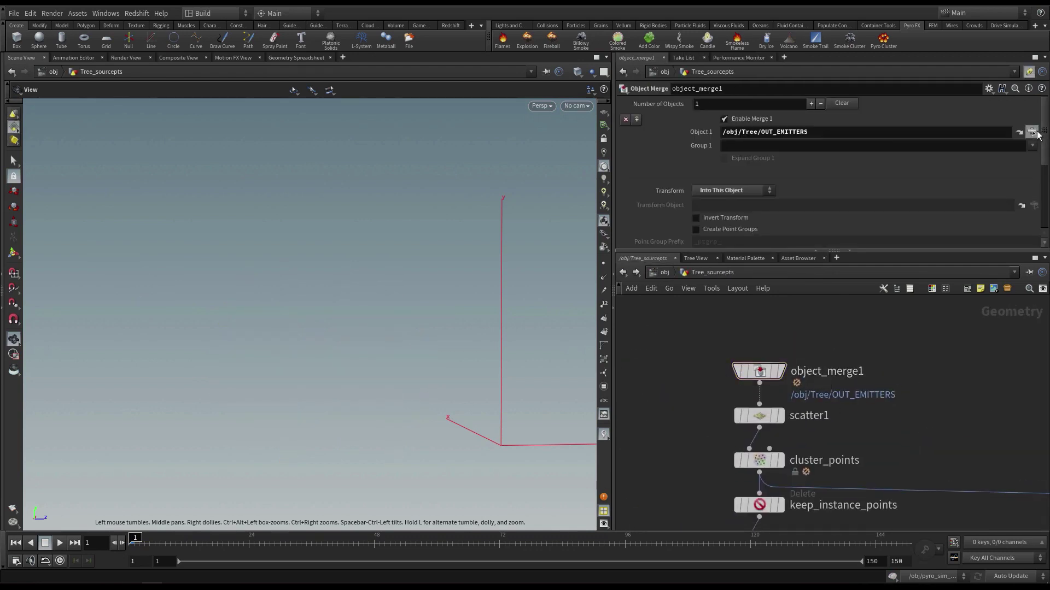
click(1032, 132)
double_click(972, 110)
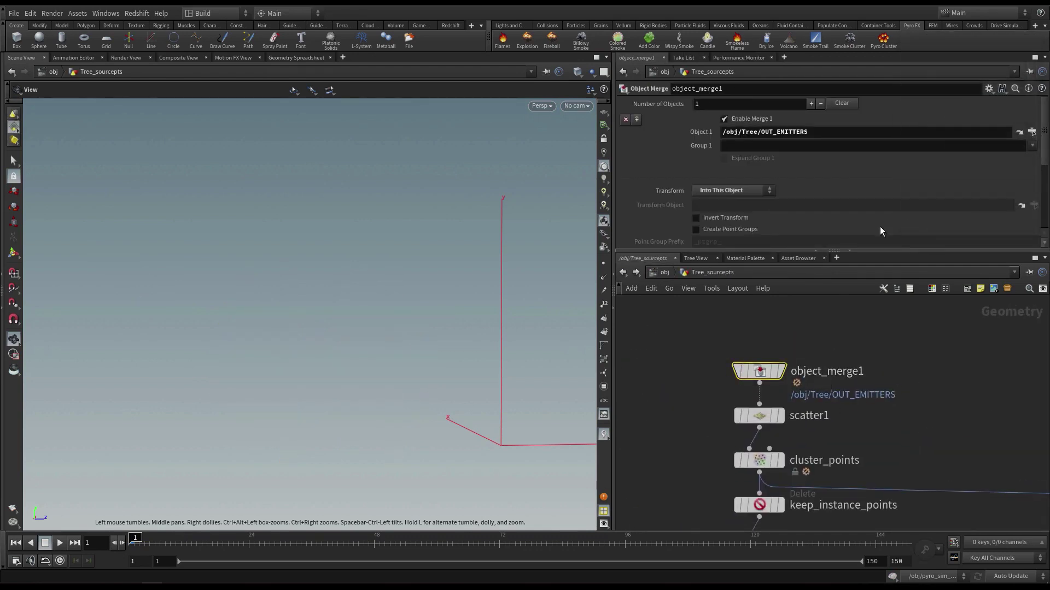
click(782, 372)
Step: Pull scatter1 out of the chain and bypass it, feed object_merge1 directly into cluster_points, and inspect the displayed clusters
middle_drag(796, 433, 796, 378)
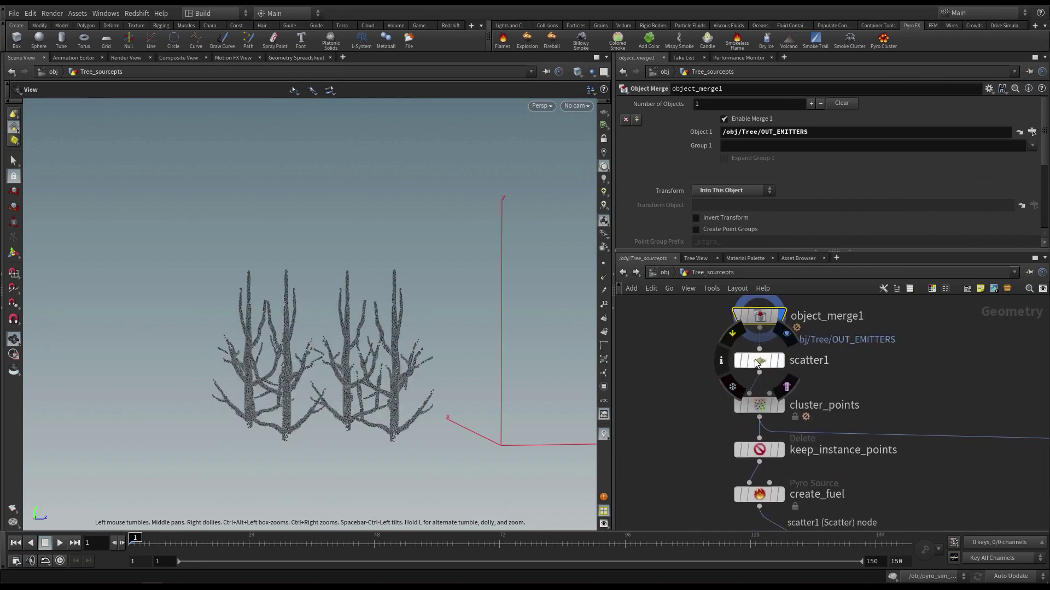
drag(759, 364, 663, 368)
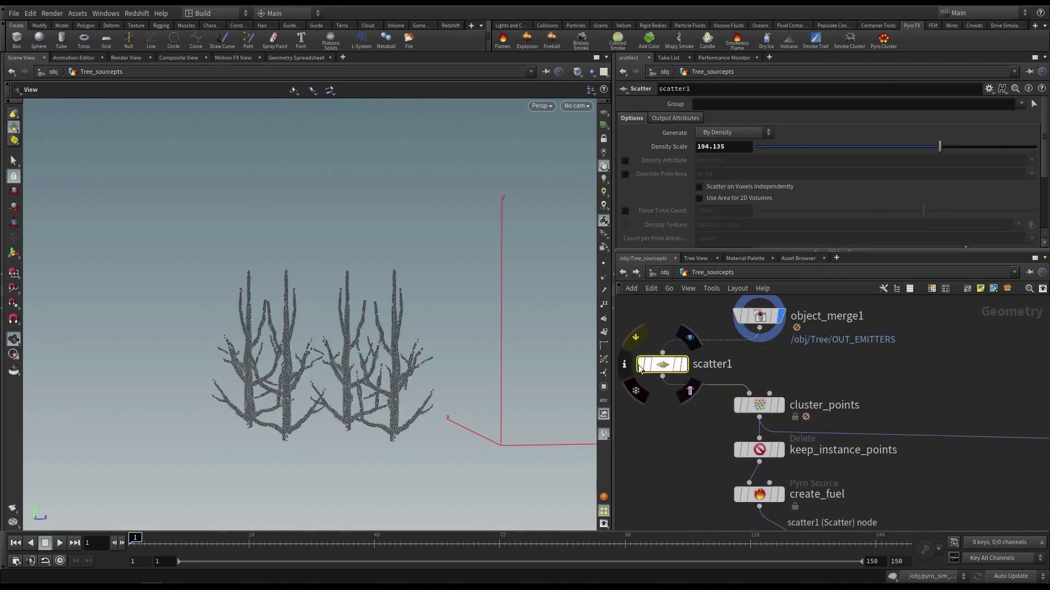
click(642, 364)
click(737, 389)
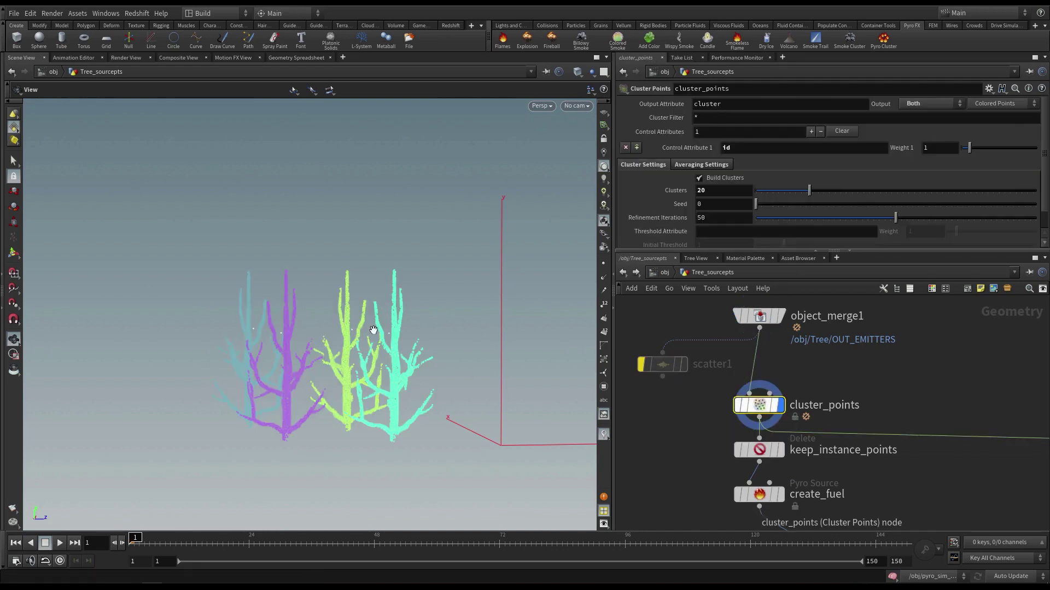
drag(347, 344, 418, 367)
right_drag(314, 359, 378, 361)
drag(377, 361, 405, 363)
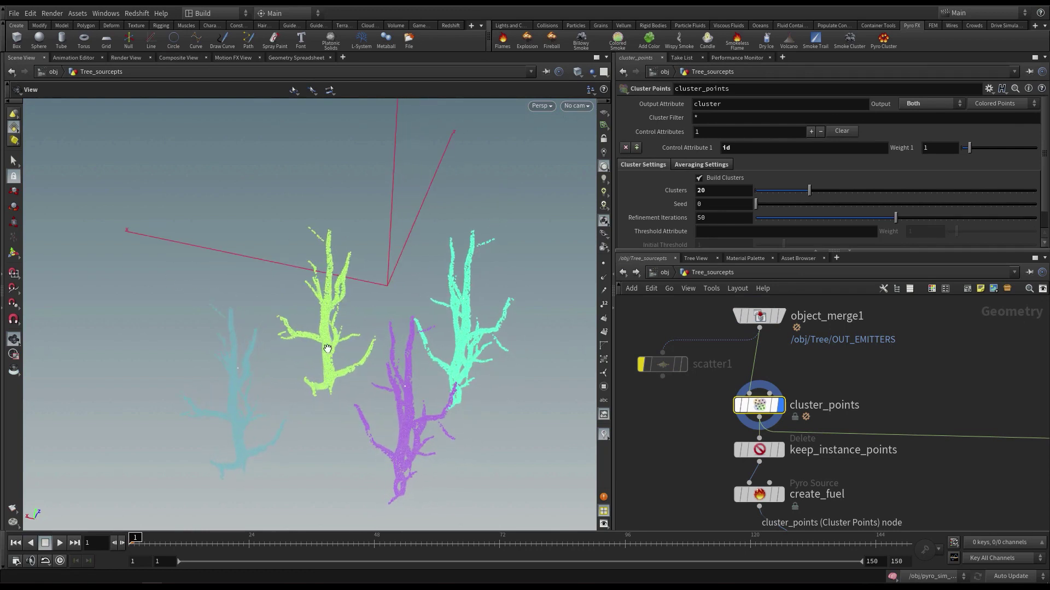
drag(327, 349, 332, 373)
Step: Display keep_instance_points and then create_fuel, and set create_fuel's Particle Separation to 0.03
middle_drag(687, 454, 669, 394)
scroll(669, 394, down, 1)
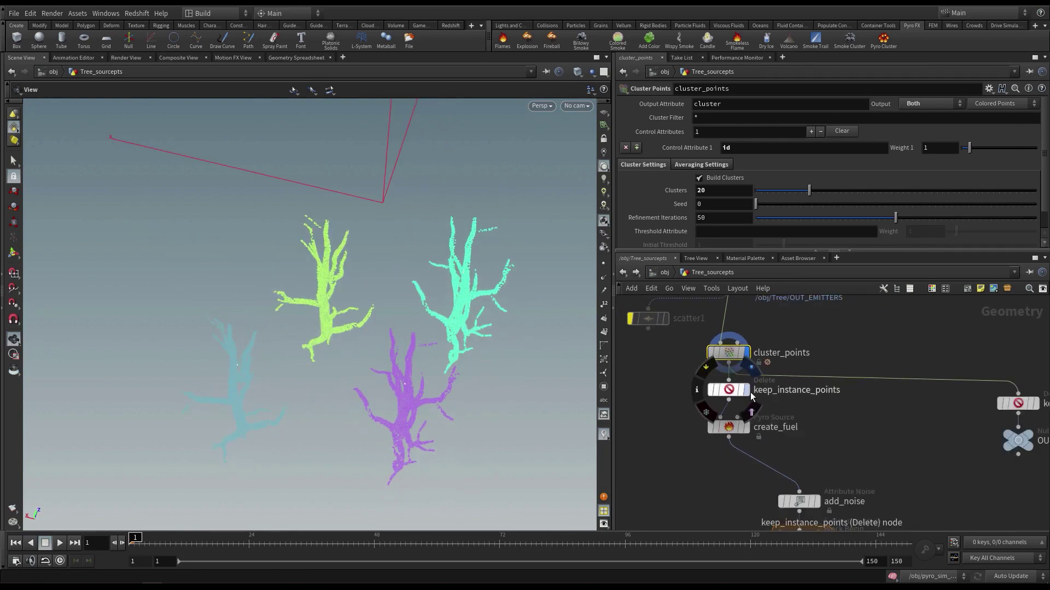
click(747, 390)
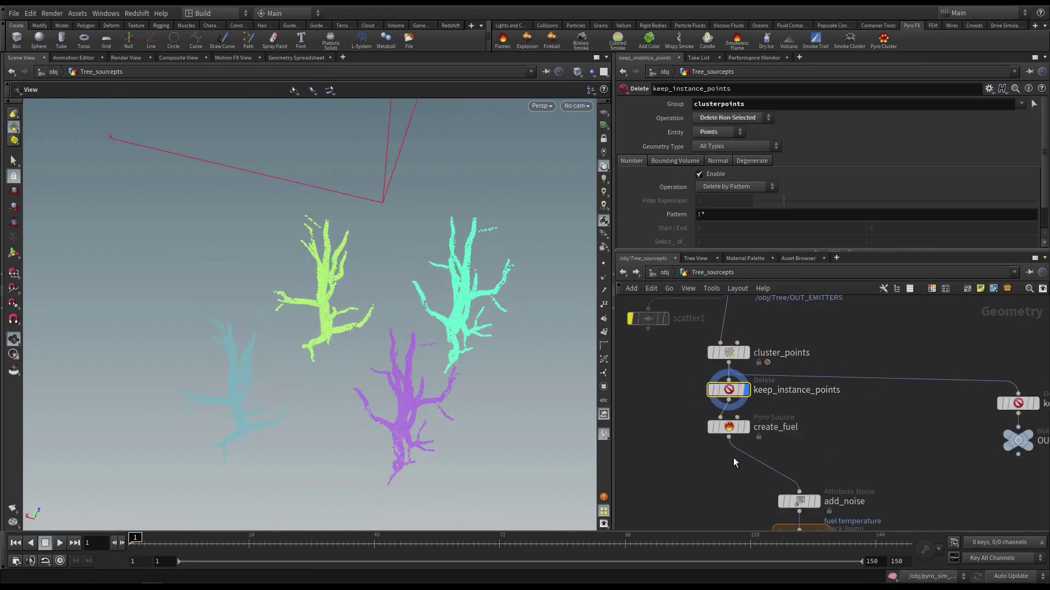
click(748, 428)
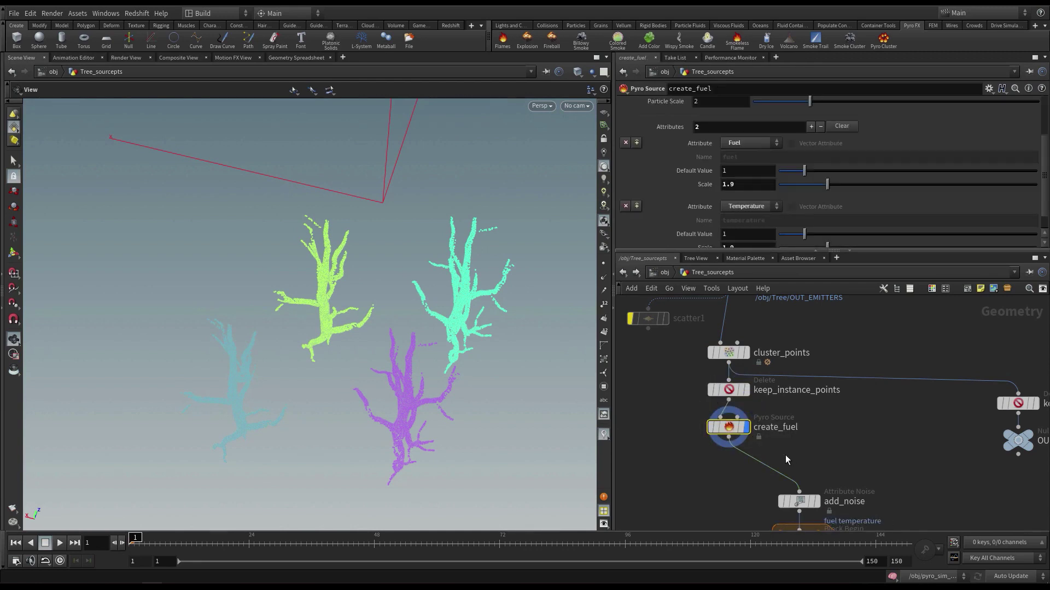
scroll(776, 170, up, 3)
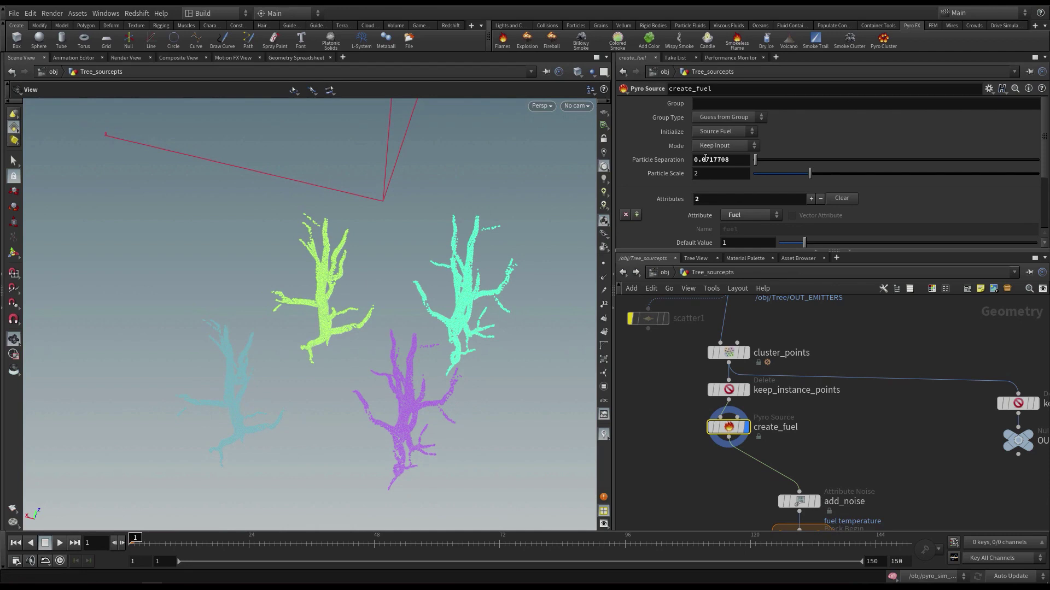
drag(705, 159, 747, 164)
text(3)
key(Return)
Step: Set the Minimum of the remapped noise on add_noise to -2.5
middle_drag(635, 465, 621, 407)
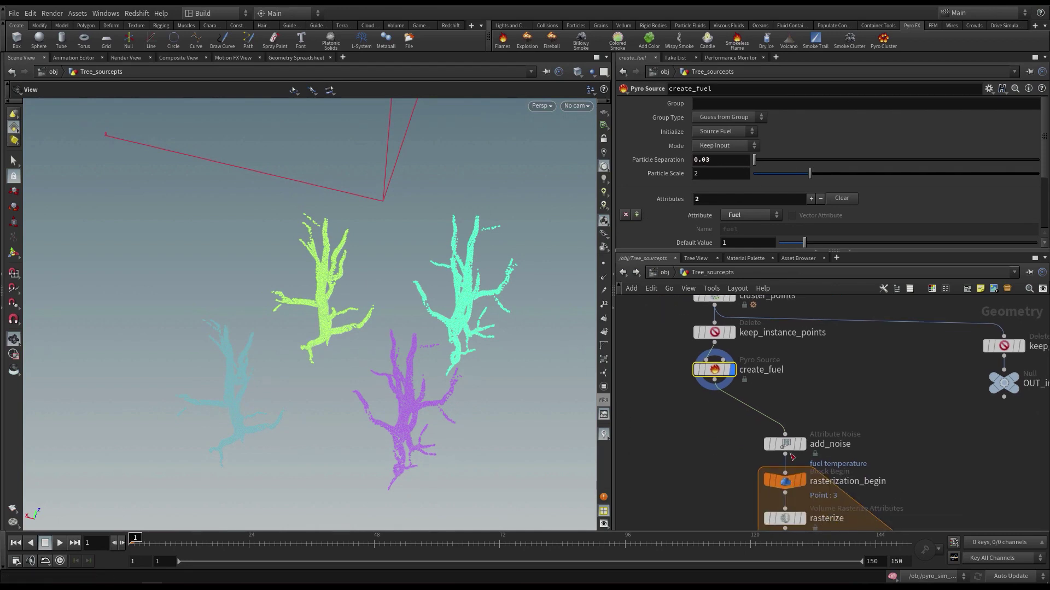
click(785, 444)
drag(695, 134, 739, 133)
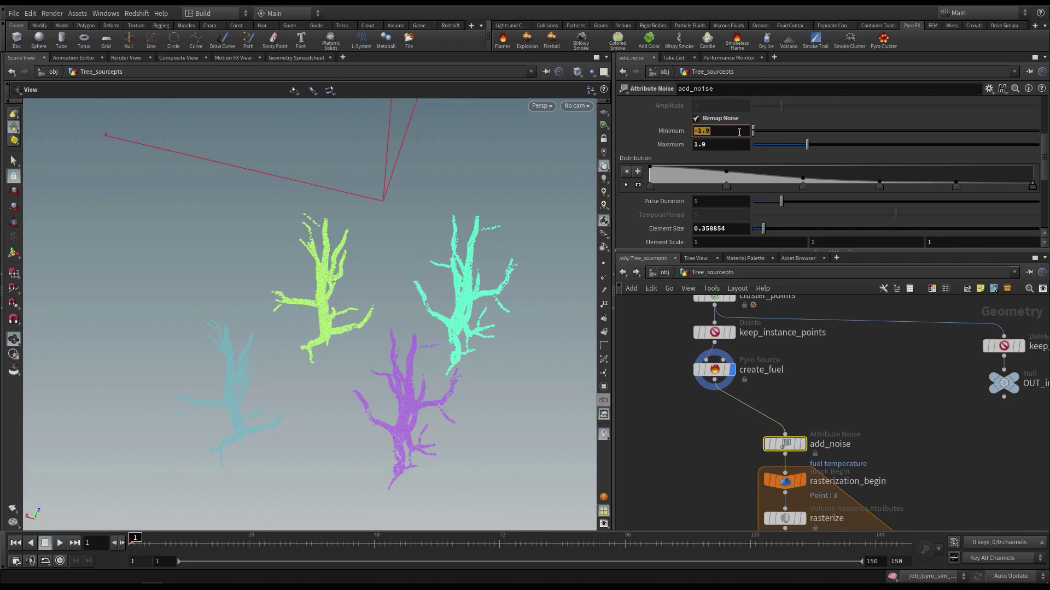
text(-2.5)
key(Return)
Step: Set add_noise's Pulse Duration to .15 and its Element Size to .15
drag(702, 252, 705, 272)
click(719, 211)
text(.1)
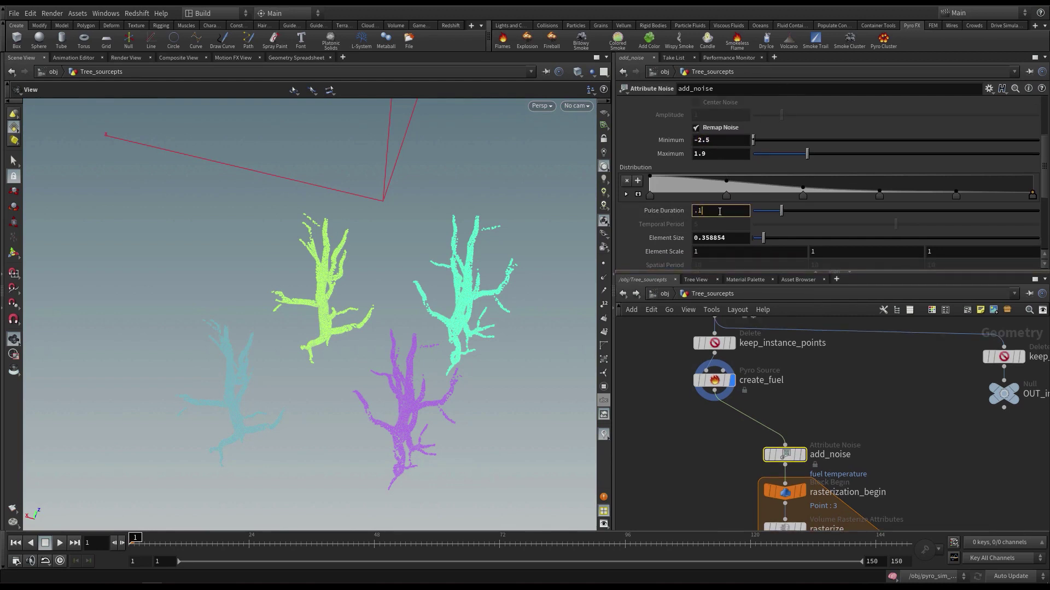
text(5)
key(Return)
double_click(693, 240)
text(1)
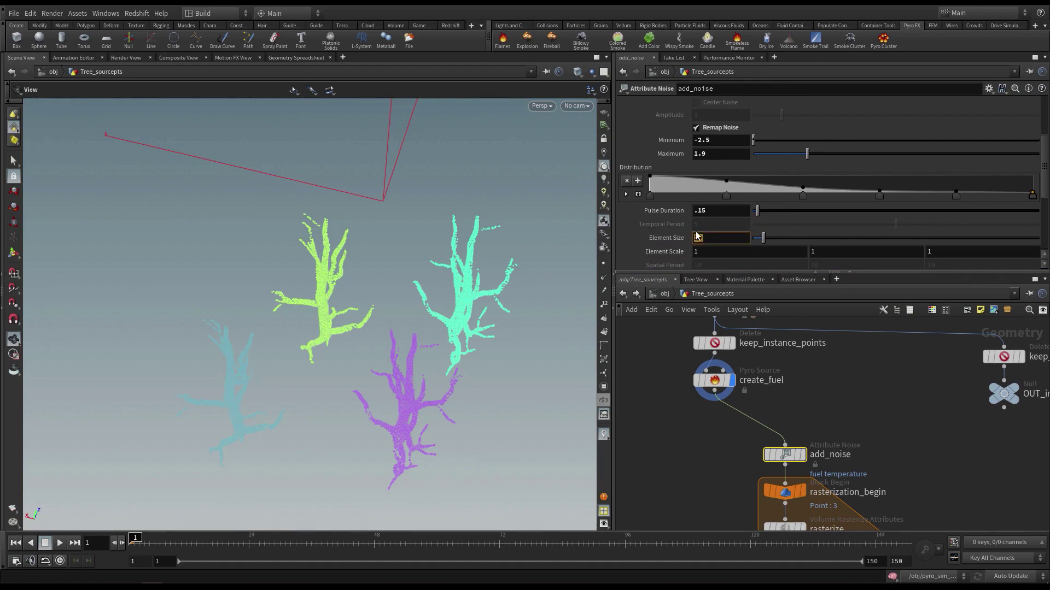
key(Return)
Step: Display add_noise and examine its node info for the point attributes and groups
scroll(905, 429, down, 1)
middle_drag(927, 496, 872, 374)
scroll(794, 398, down, 1)
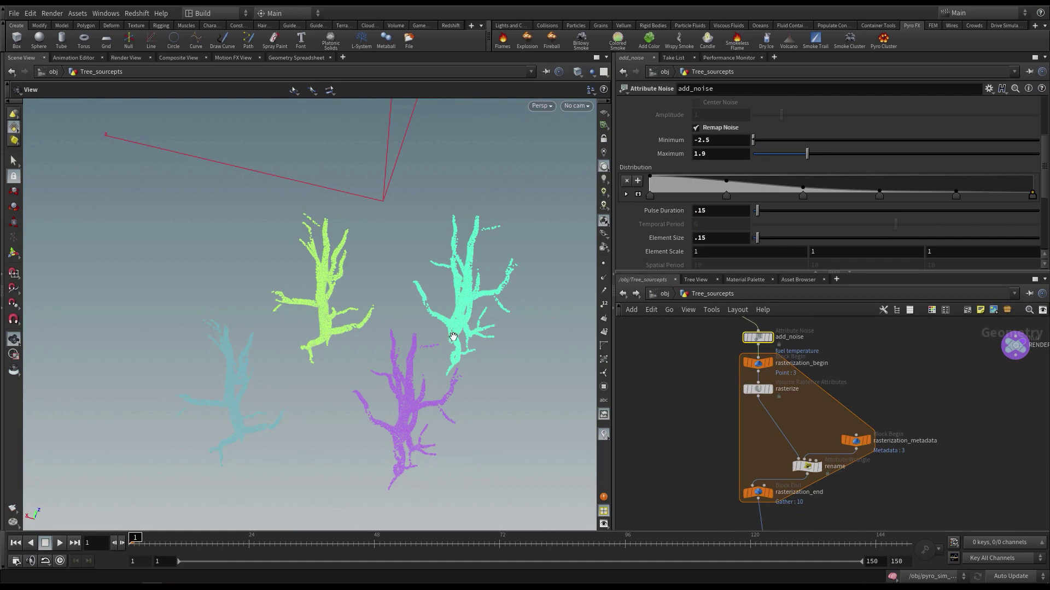
drag(688, 273, 685, 221)
middle_drag(672, 332, 677, 383)
scroll(747, 384, up, 2)
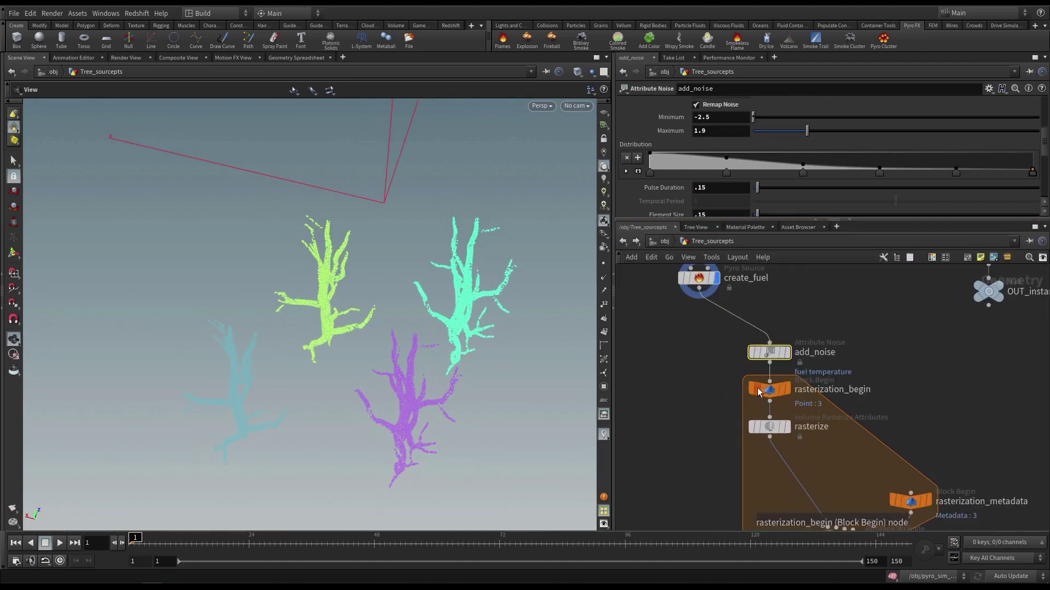
click(788, 353)
mouse_move(770, 356)
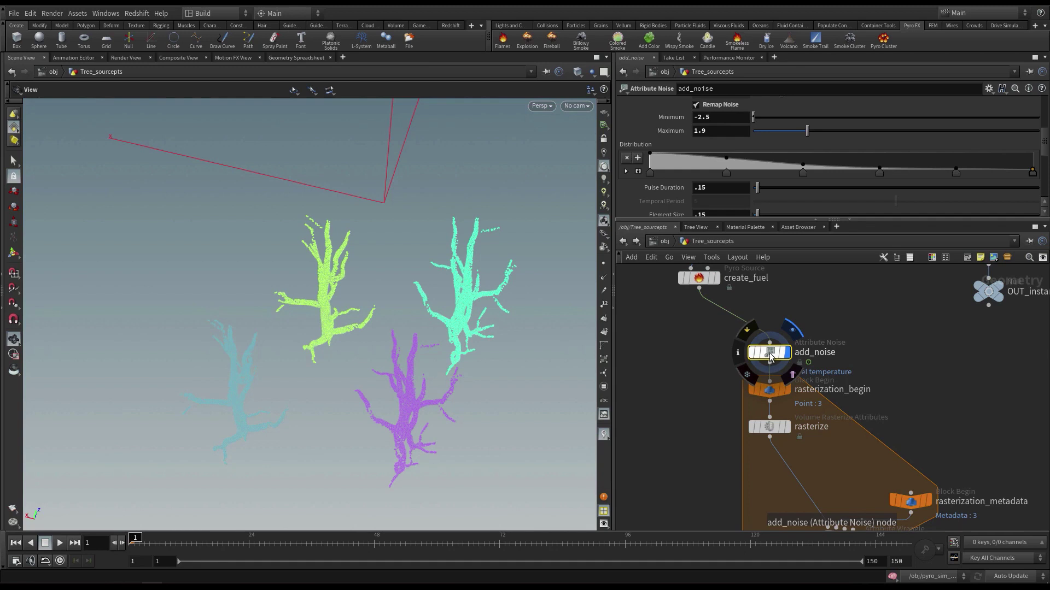
click(738, 353)
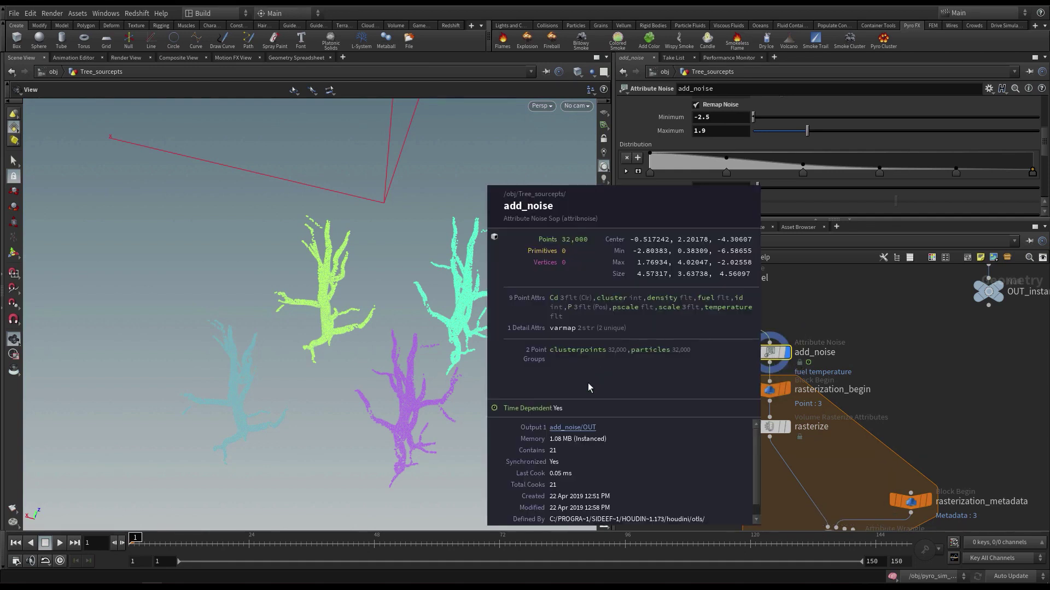
middle_drag(897, 343, 879, 340)
middle_drag(867, 445, 845, 371)
Step: Display rasterization_end, move it slightly lower in the network and check its node info
mouse_move(738, 481)
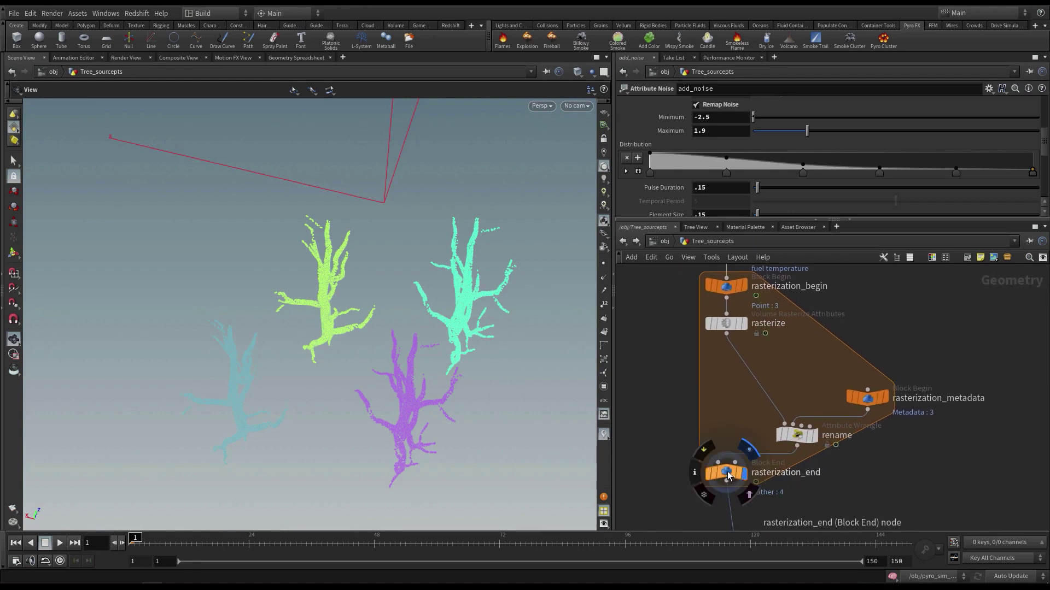
drag(727, 472, 728, 499)
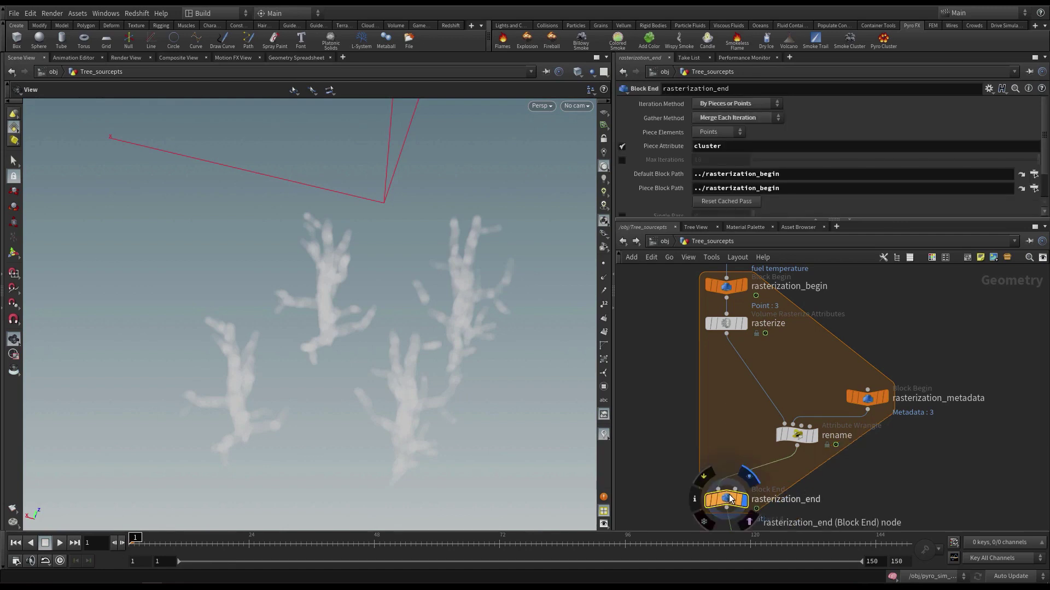
scroll(651, 432, down, 3)
middle_drag(703, 463, 731, 435)
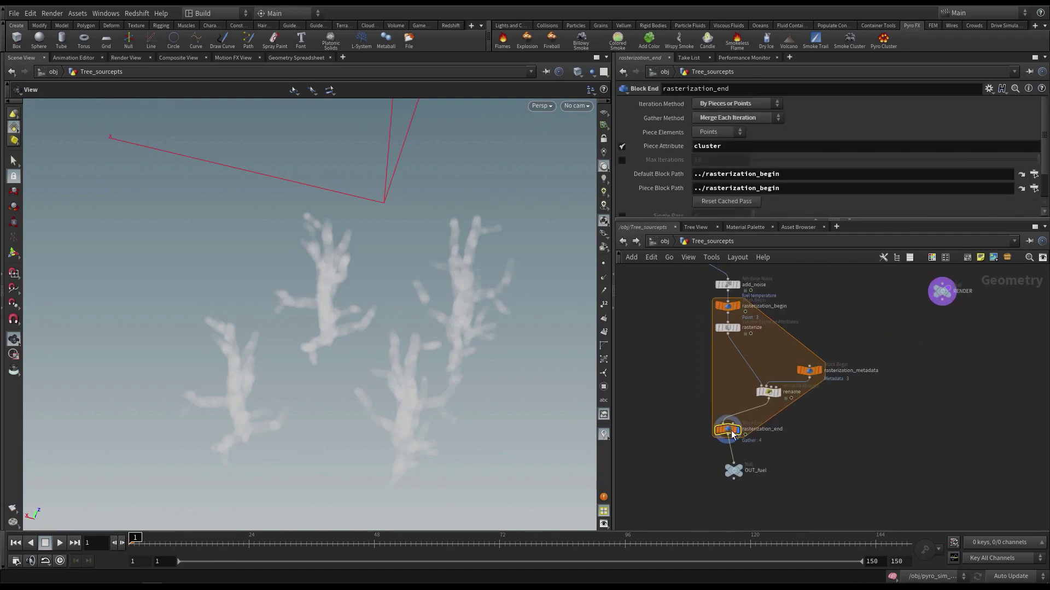
middle_click(731, 431)
Step: Remove Cd, Alpha and v from the rasterize node's Attributes, leaving density temperature fuel, and check rasterization_end's info
click(727, 328)
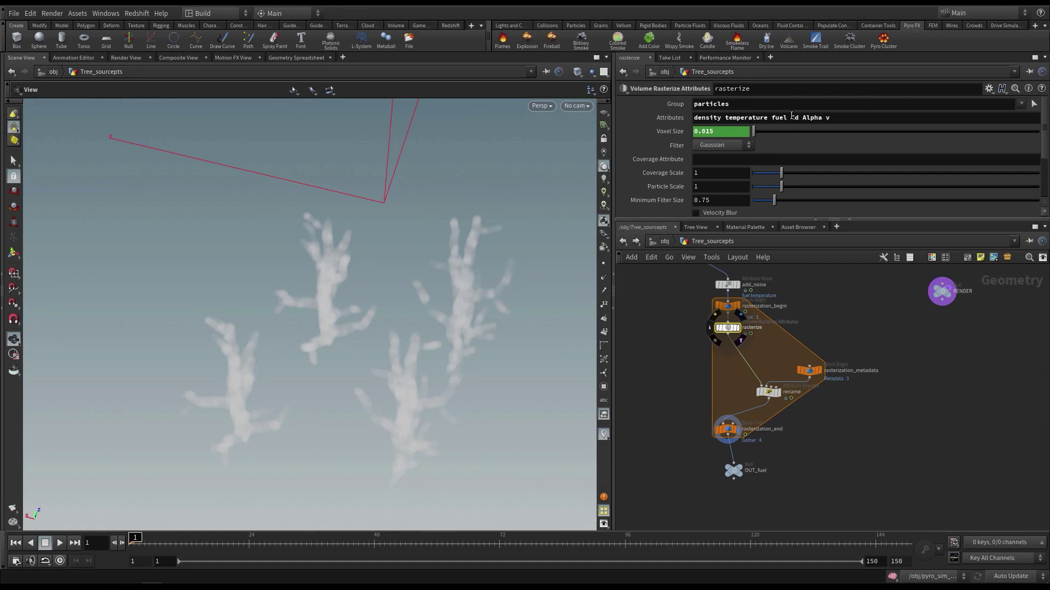
drag(790, 117, 817, 119)
key(BackSpace)
key(Return)
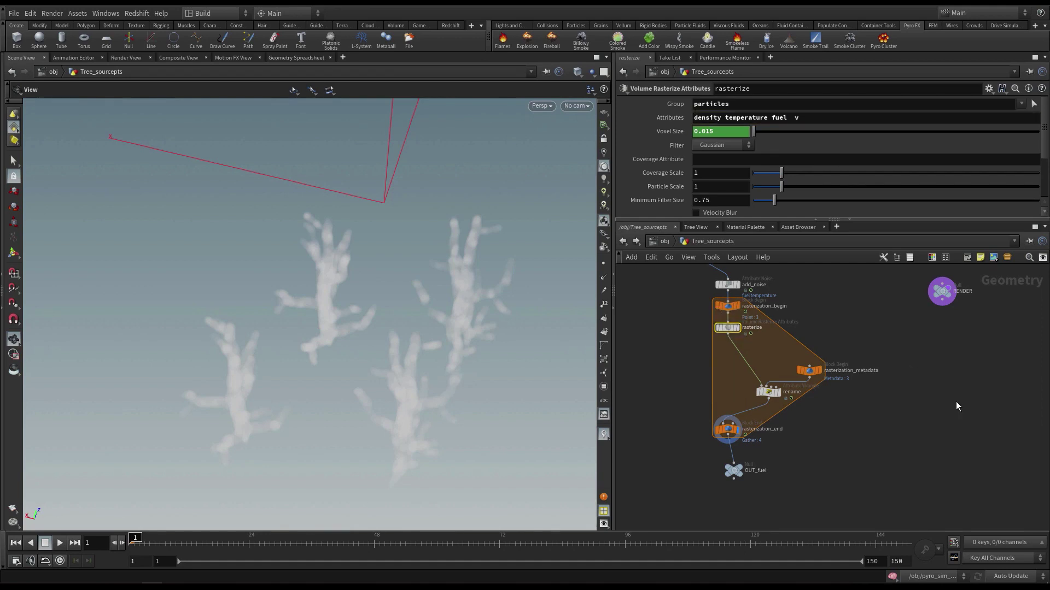
click(815, 121)
key(BackSpace)
key(Return)
middle_click(725, 428)
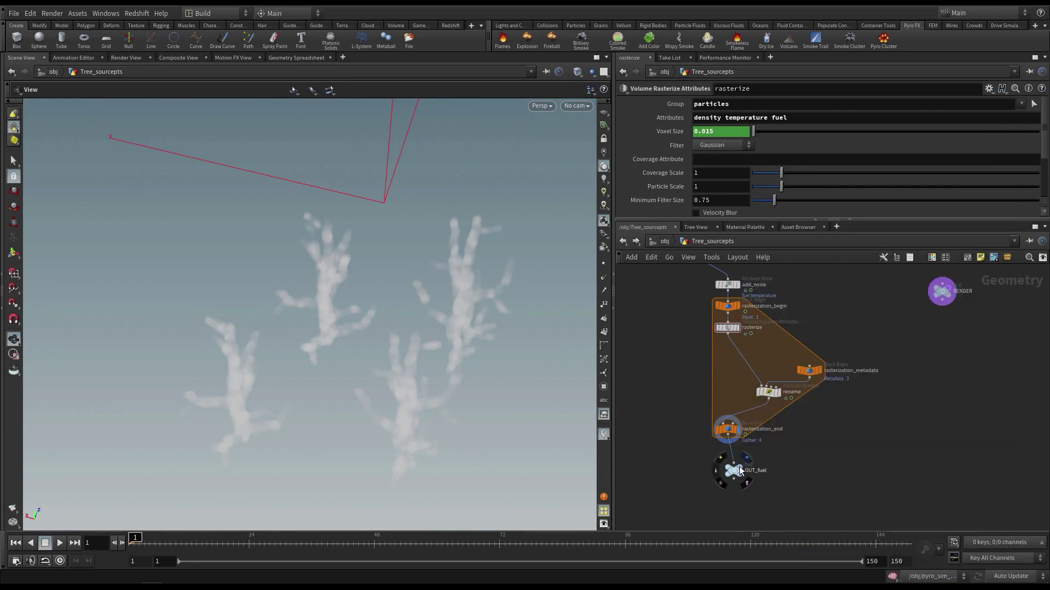
Step: Display OUT_fuel, followed by keep_clusters and OUT_instance_points, and inspect the cluster centre points in the view
click(746, 458)
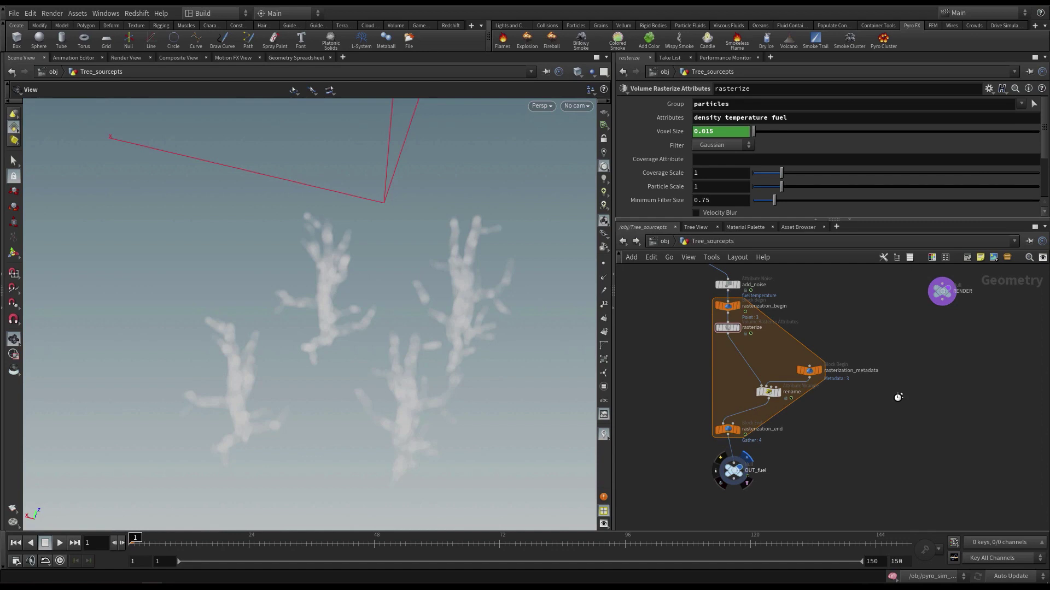
middle_drag(872, 311, 852, 412)
scroll(846, 402, up, 2)
scroll(848, 377, down, 1)
middle_drag(852, 316, 861, 347)
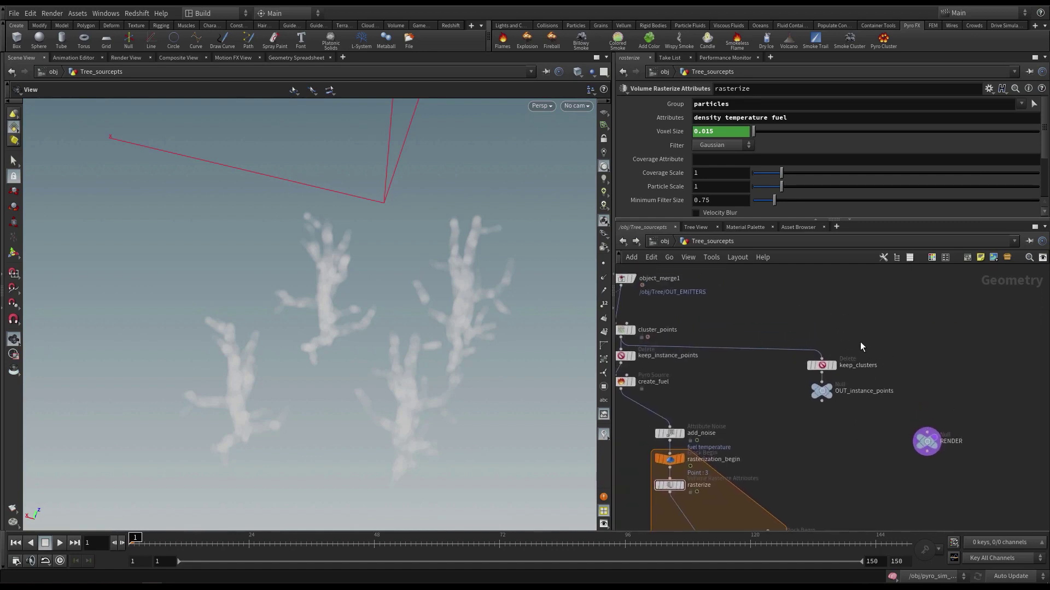
click(835, 365)
click(822, 365)
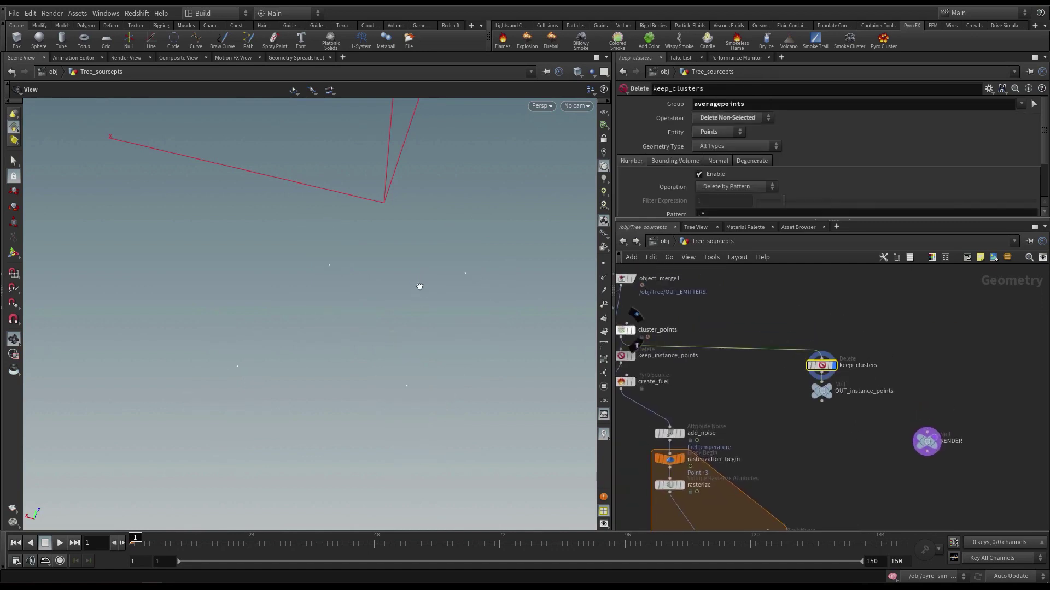
drag(420, 286, 485, 246)
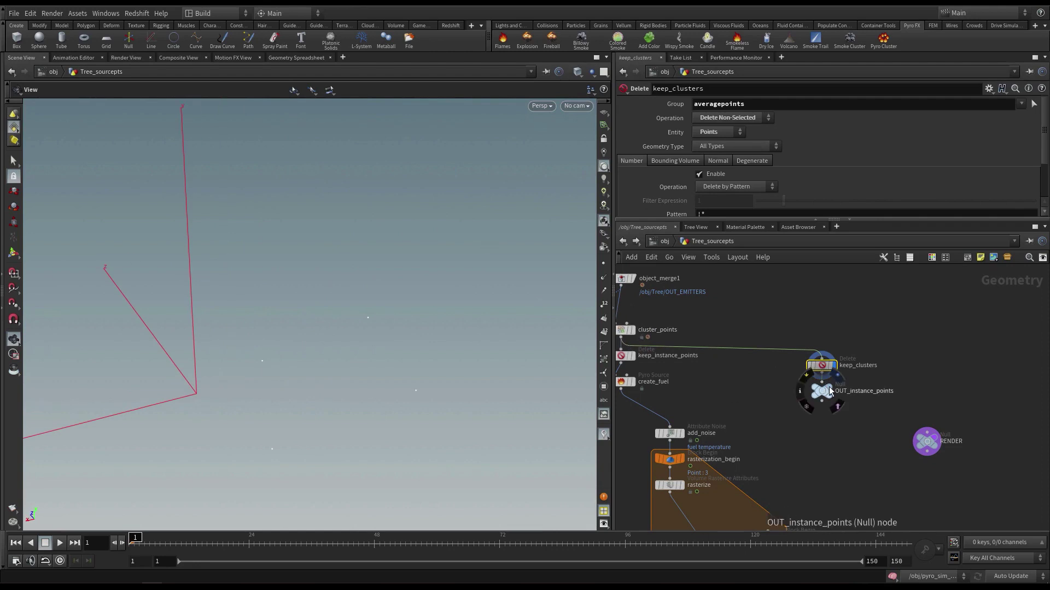
scroll(830, 391, down, 3)
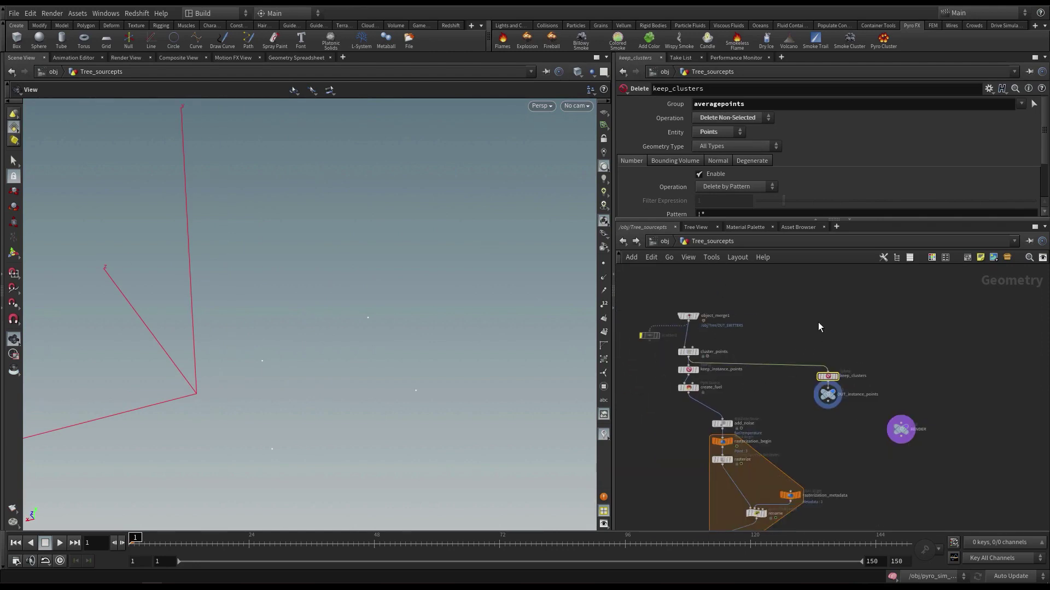
Step: Open the pyro_sim_Tree network and examine the simulation containers around the trees, enlarging the parameter area
key(u)
double_click(722, 447)
middle_drag(735, 449, 733, 453)
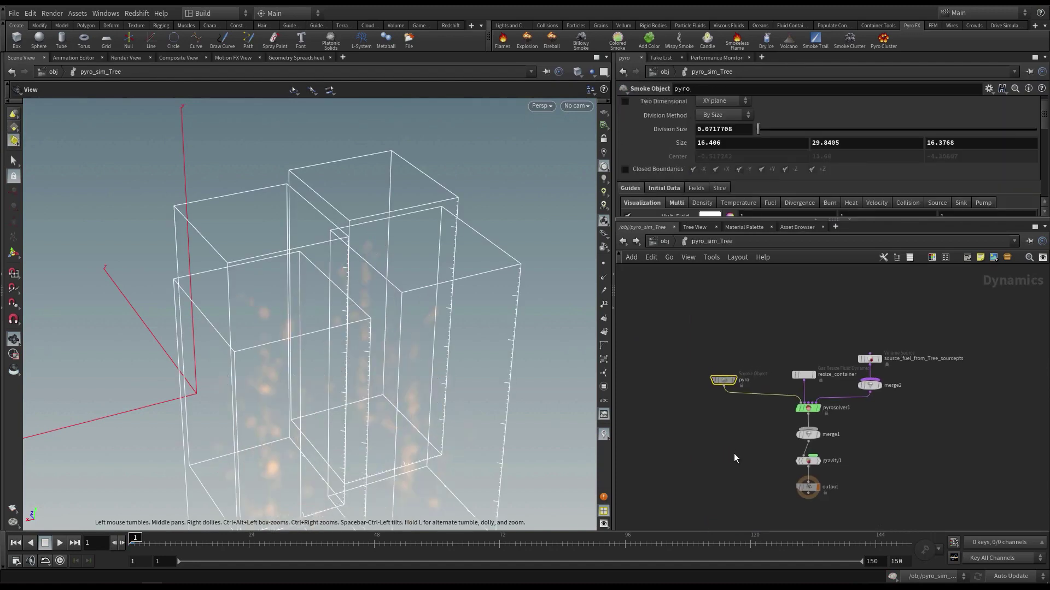
right_drag(399, 303, 264, 328)
drag(311, 325, 415, 308)
right_drag(415, 307, 403, 310)
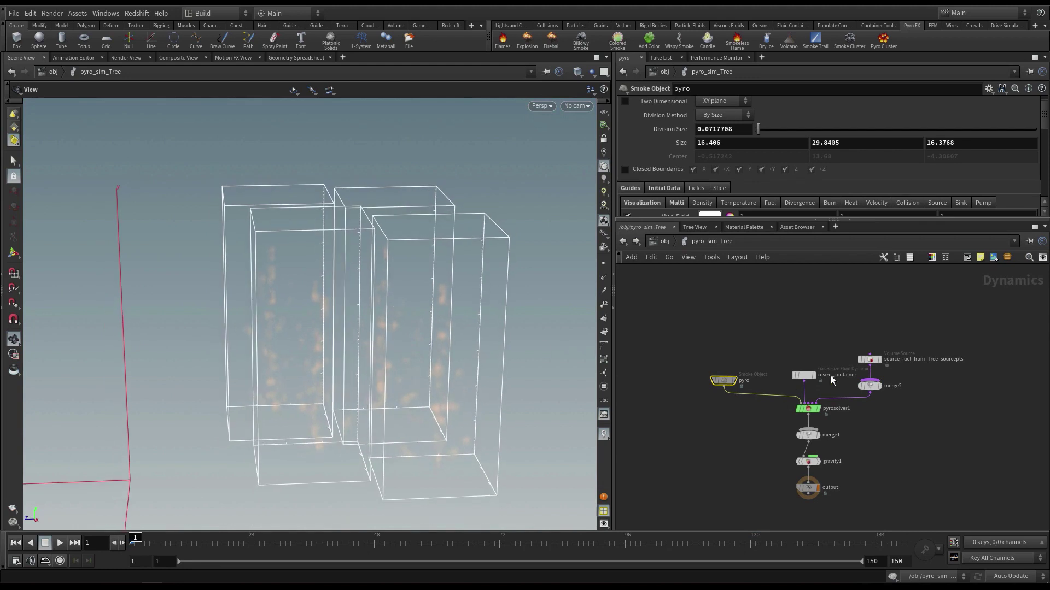
drag(278, 325, 344, 274)
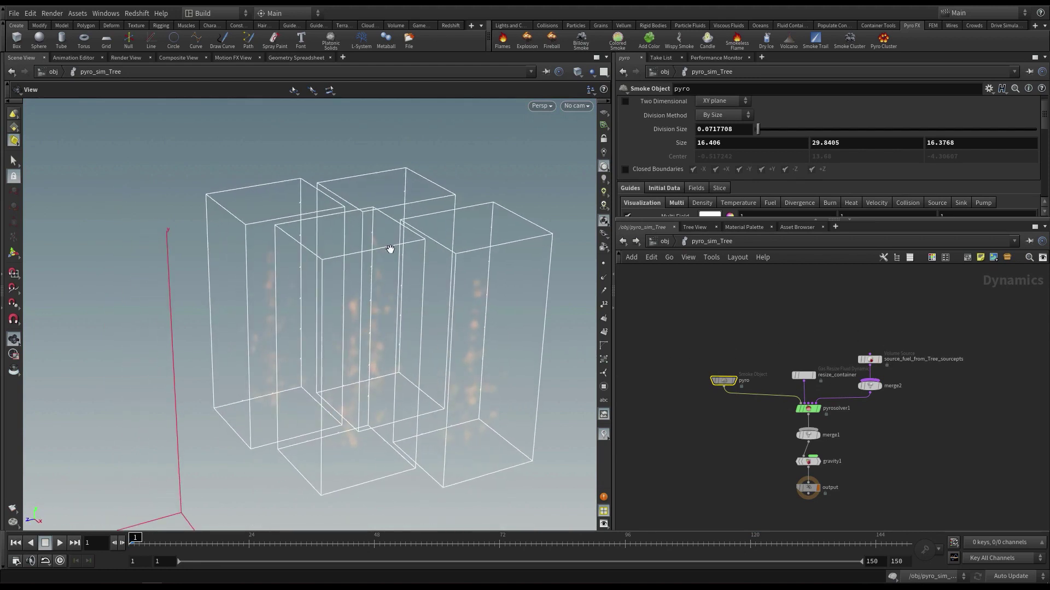
drag(390, 249, 347, 270)
drag(640, 234, 640, 302)
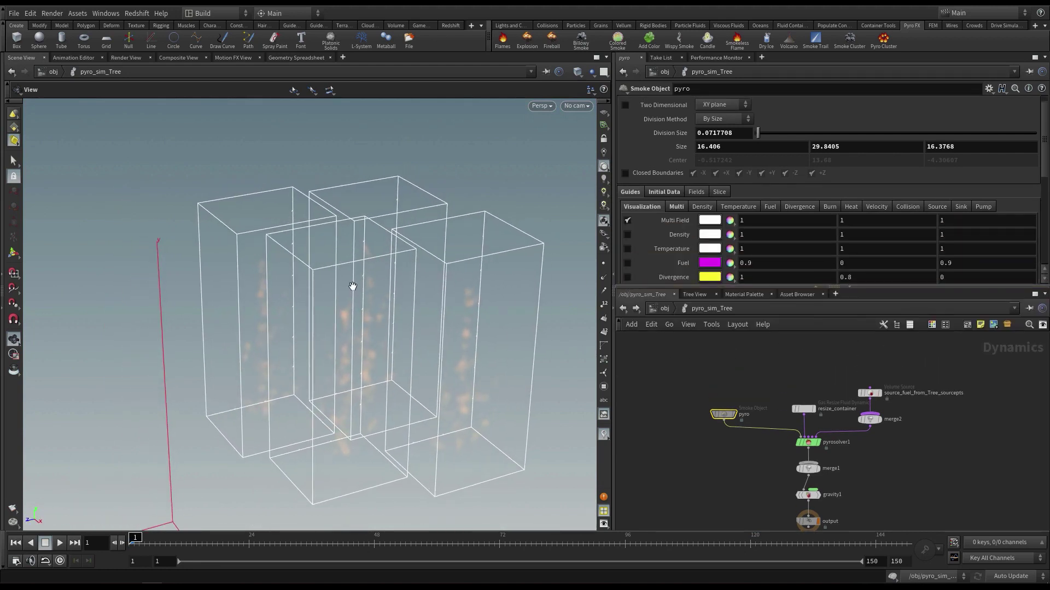
drag(352, 286, 350, 228)
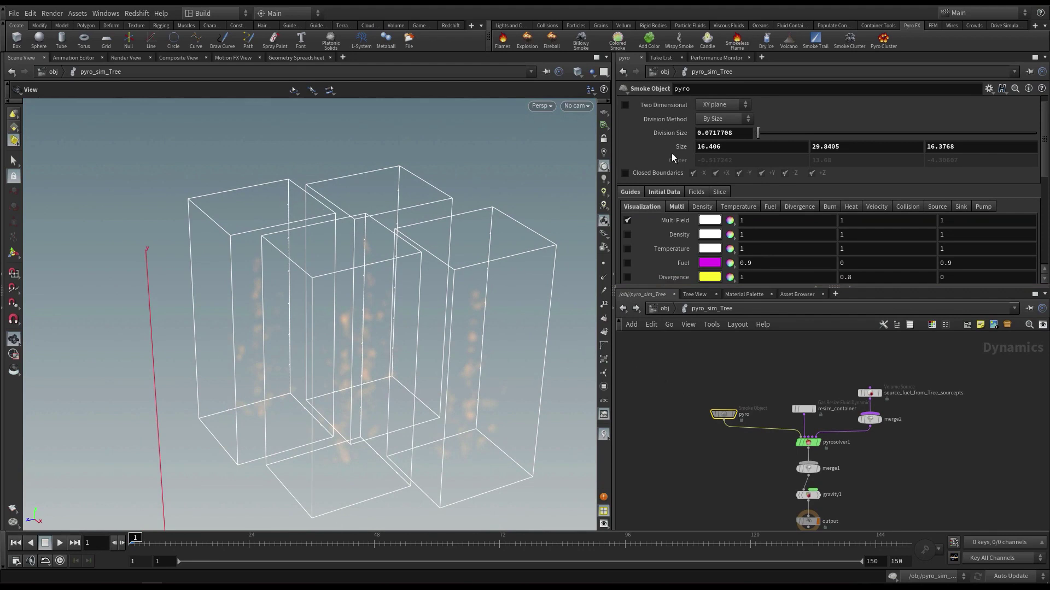
Step: Check the pyro object's Instancing settings and its Instance Points path
scroll(701, 131, up, 1)
click(708, 103)
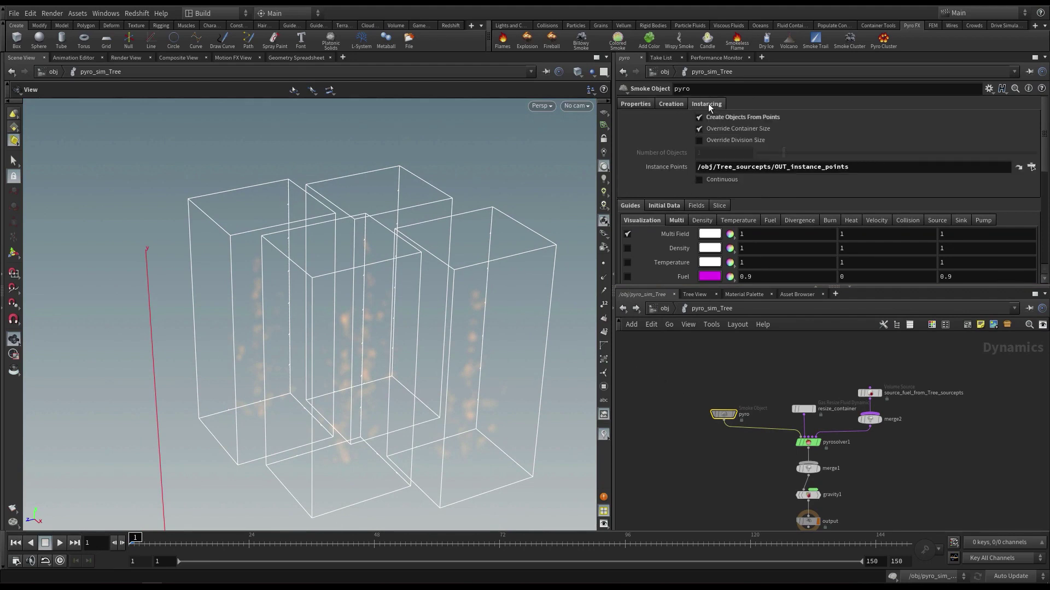
drag(849, 167, 687, 170)
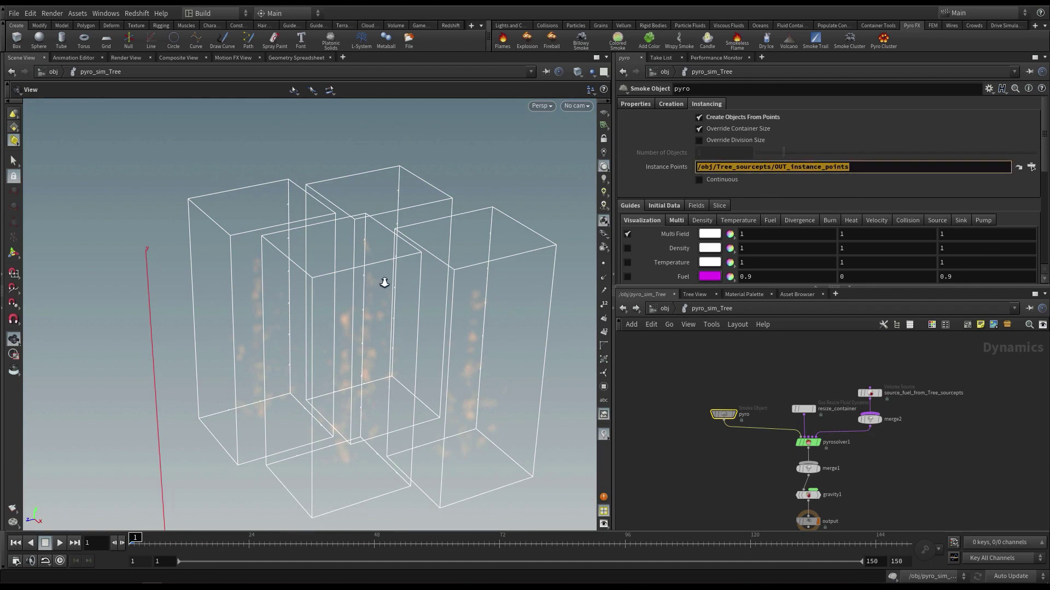
Step: Play the clustered fire simulation to about frame 30, stop it and inspect the flames inside their containers
mouse_move(384, 283)
mouse_down()
mouse_move(286, 279)
mouse_move(328, 302)
mouse_move(349, 258)
mouse_move(346, 281)
mouse_move(314, 277)
mouse_move(417, 281)
mouse_move(363, 258)
mouse_move(377, 267)
mouse_up()
key(Up)
drag(303, 263, 363, 304)
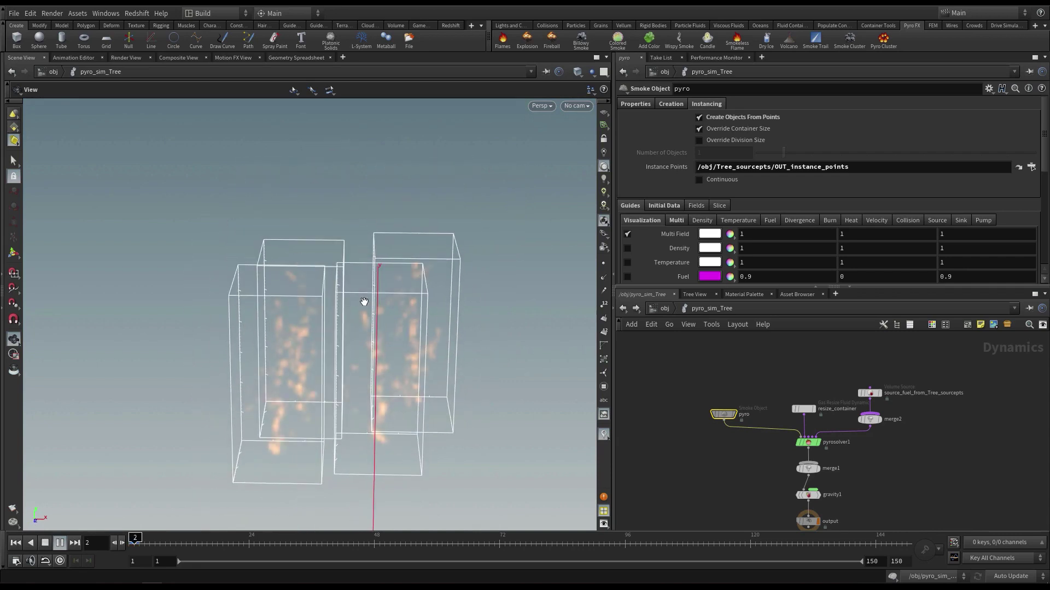
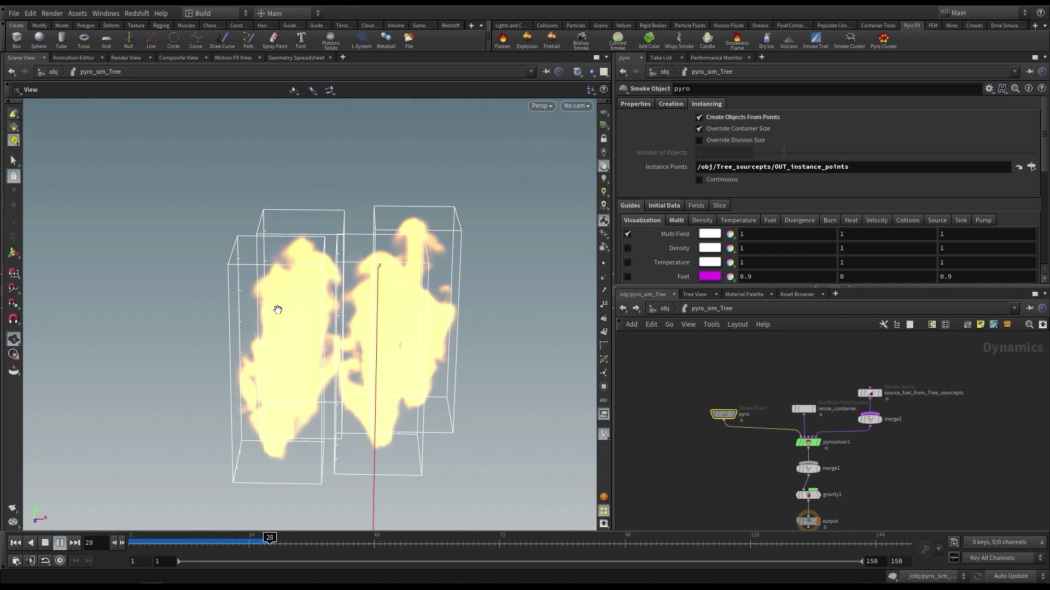
key(Escape)
drag(390, 314, 307, 300)
middle_drag(307, 299, 400, 288)
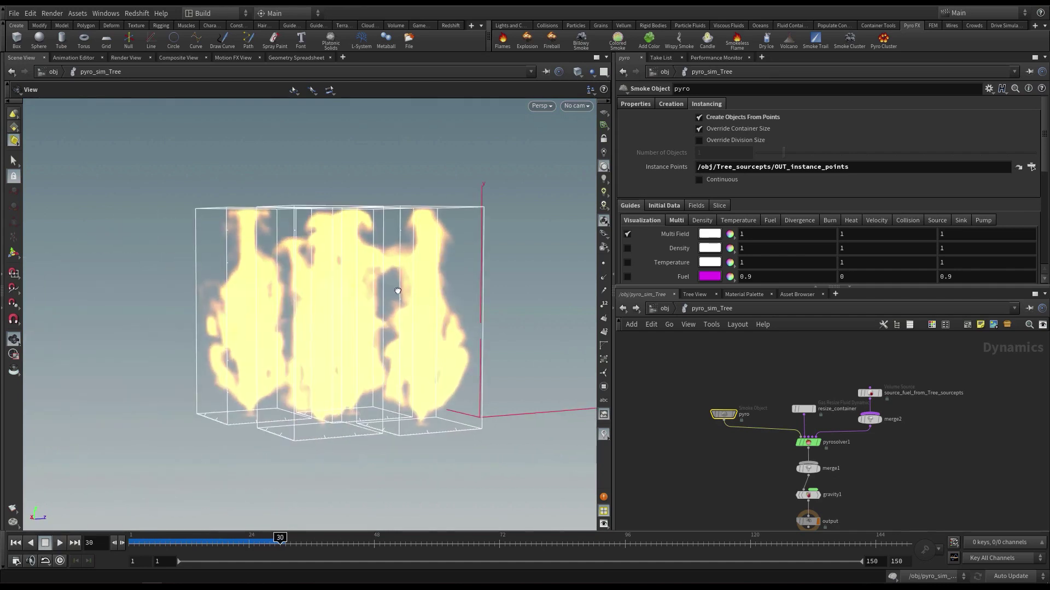
drag(401, 288, 382, 292)
Step: Replay the cached fire from frame 10 and return the timeline to frame 1
click(175, 536)
key(Up)
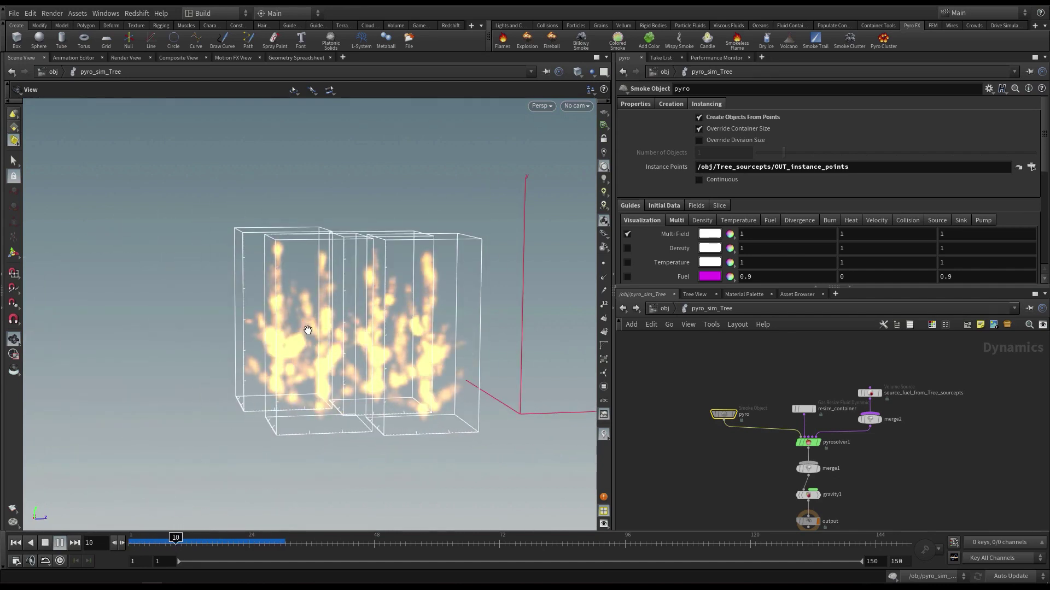
key(Up)
right_drag(359, 286, 378, 307)
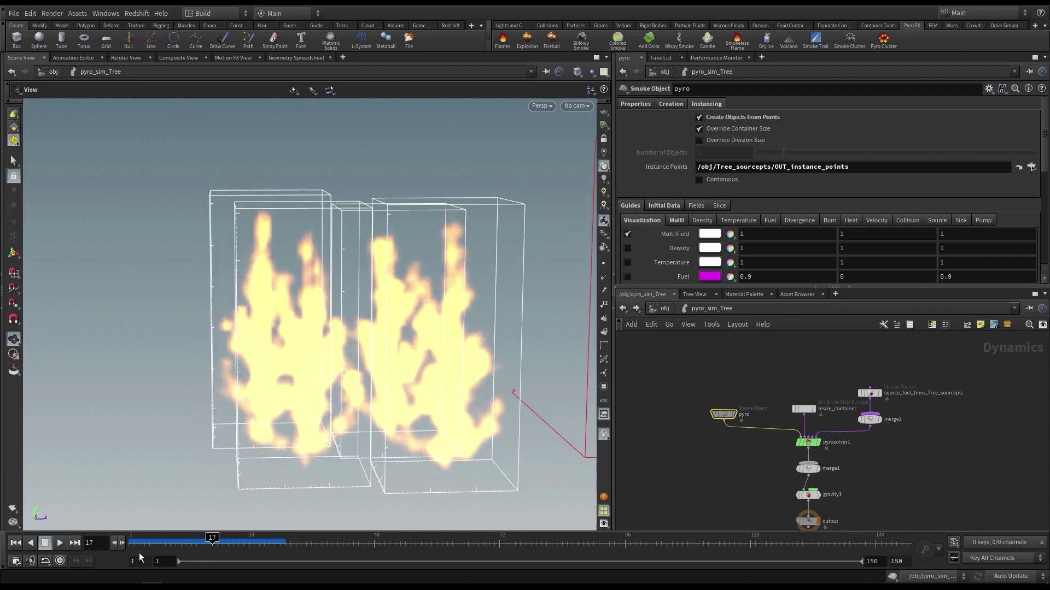
drag(107, 547, 81, 548)
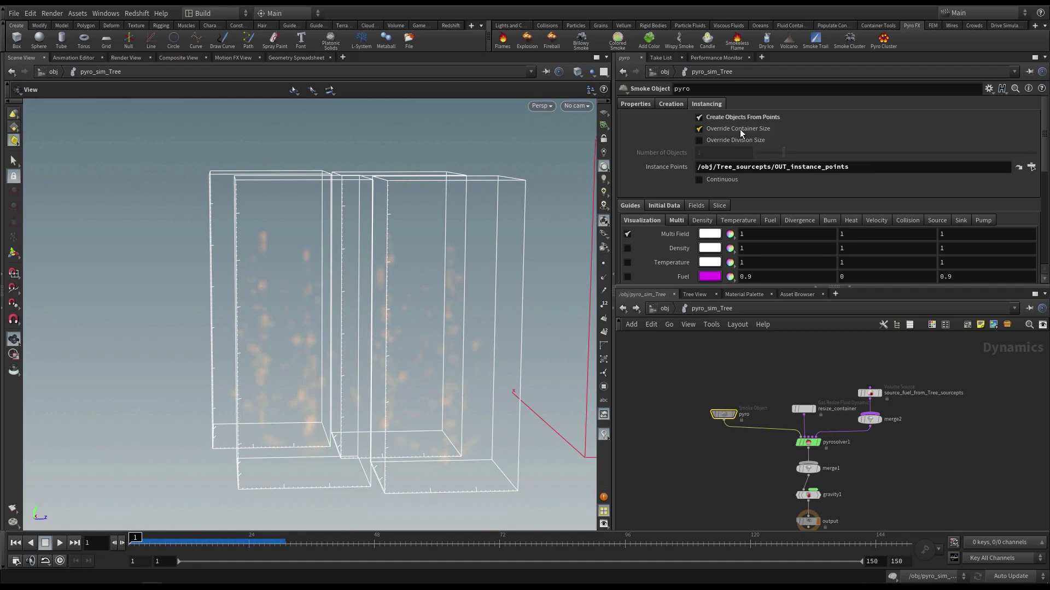
Step: Pin the scene view to pyro_sim_Tree, open Tree_sourcepts and move OUT_instance_points further below keep_clusters
mouse_move(740, 129)
drag(379, 335, 435, 326)
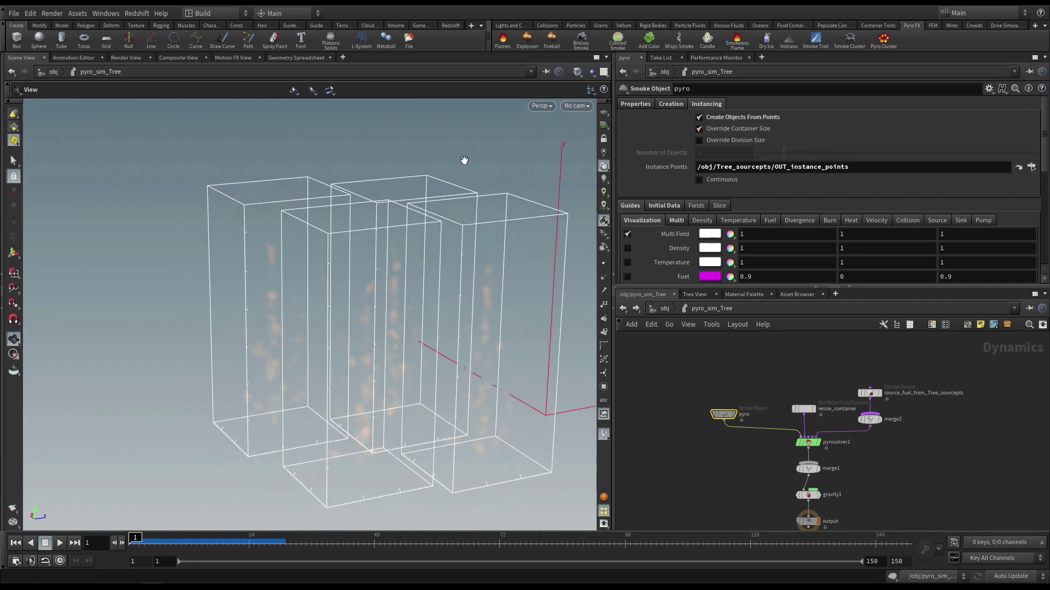
click(547, 73)
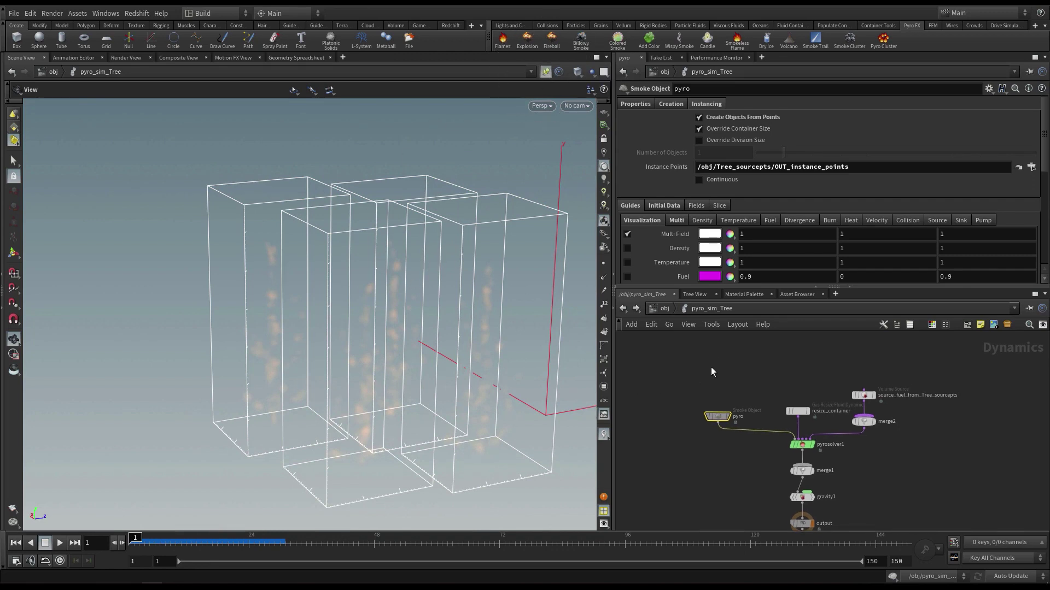
key(u)
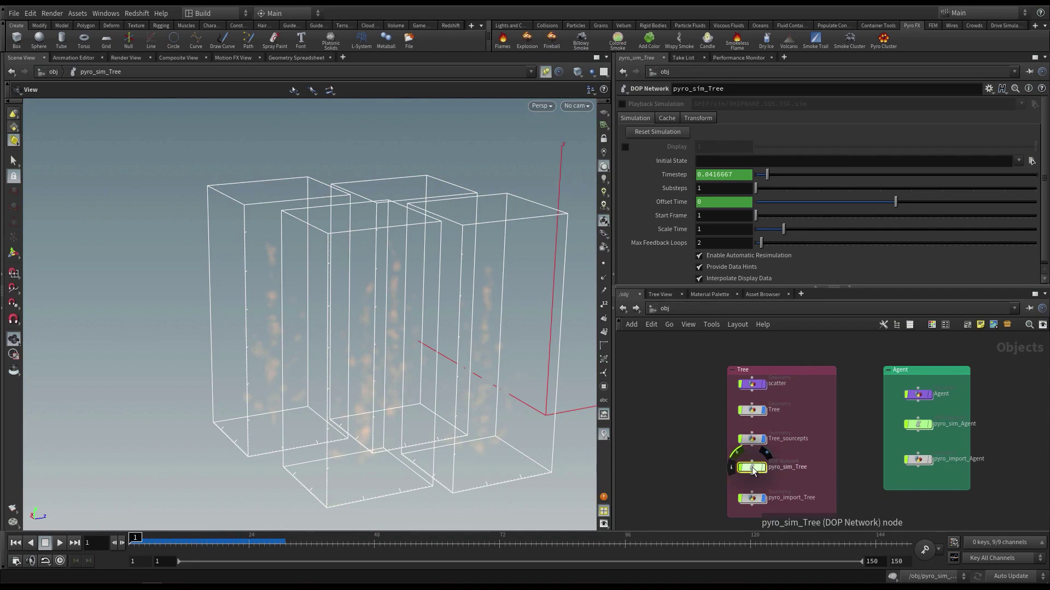
double_click(751, 439)
scroll(828, 453, up, 6)
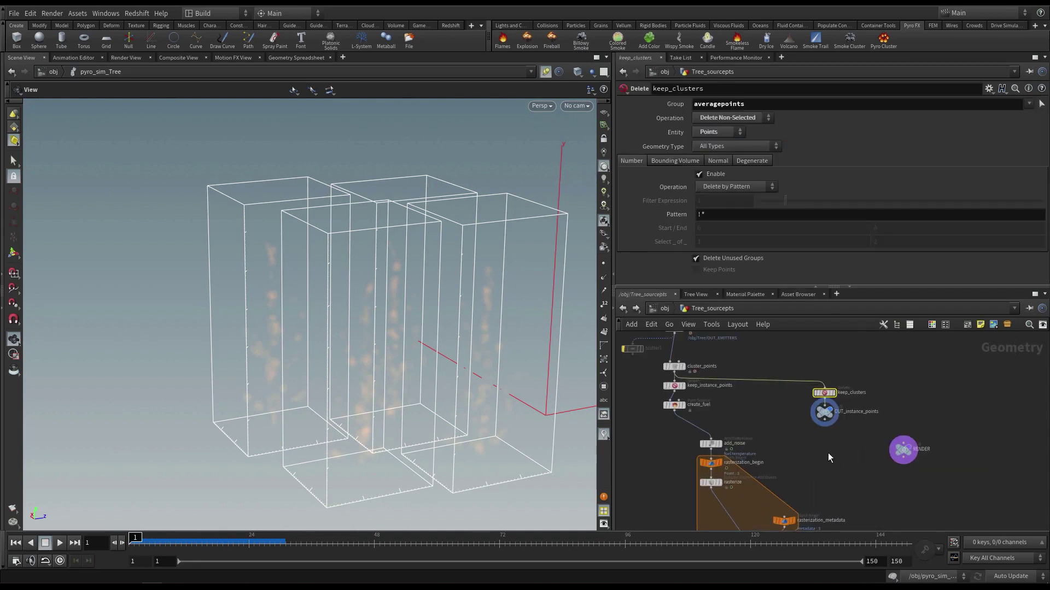
middle_drag(828, 451, 801, 500)
drag(794, 422, 794, 474)
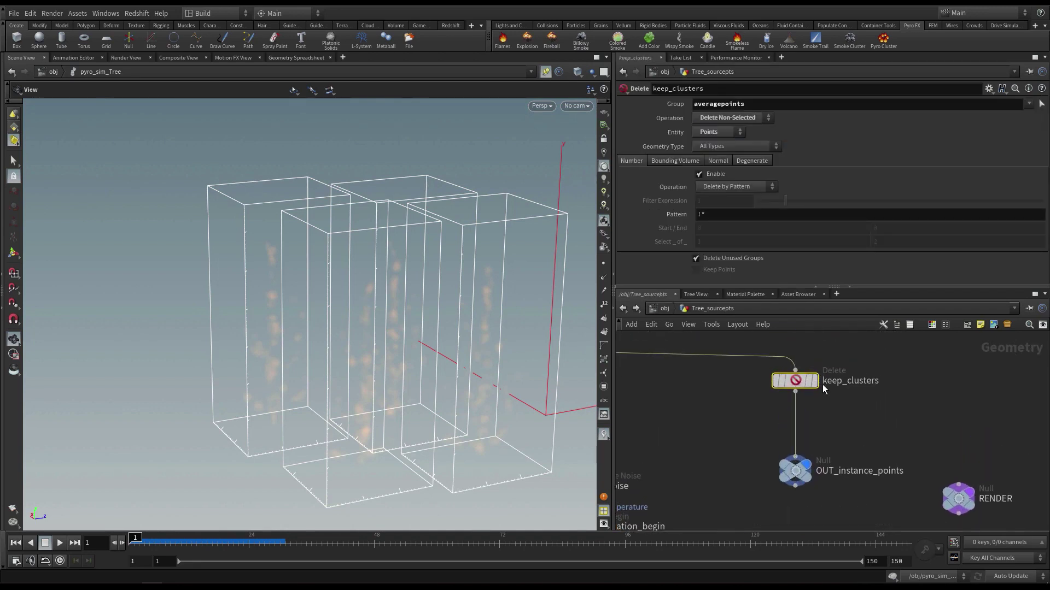
Step: Insert a Point Wrangle between keep_clusters and OUT_instance_points
scroll(821, 422, up, 1)
middle_drag(821, 422, 883, 451)
key(Tab)
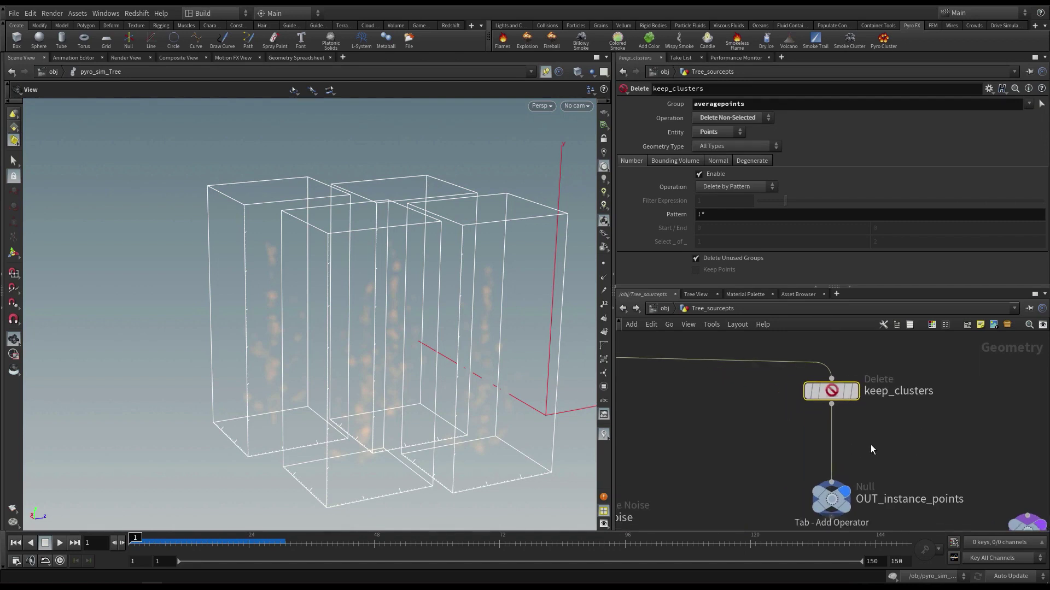
text(wra)
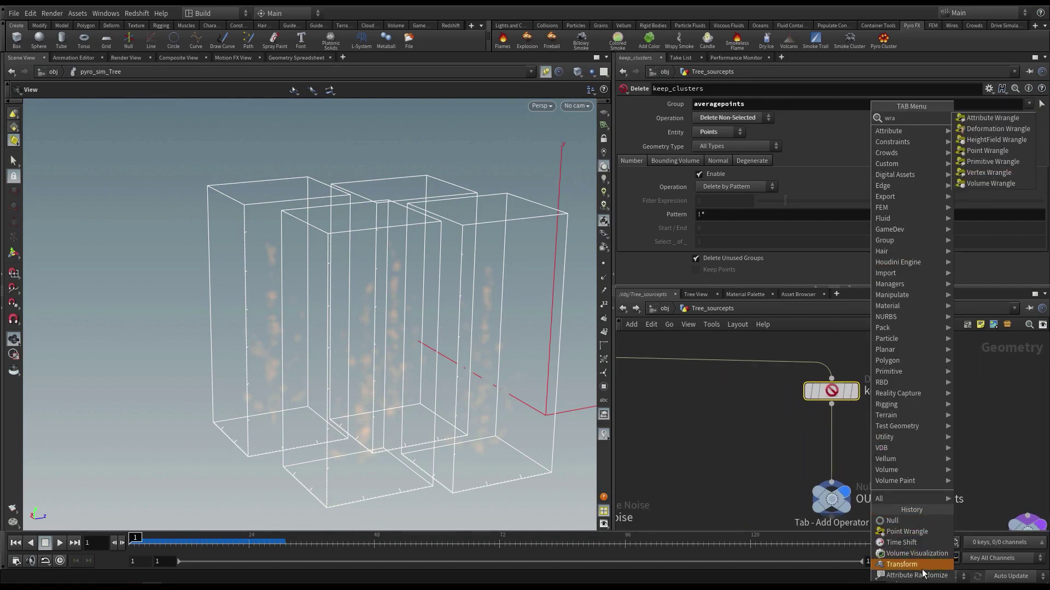
click(906, 531)
click(826, 444)
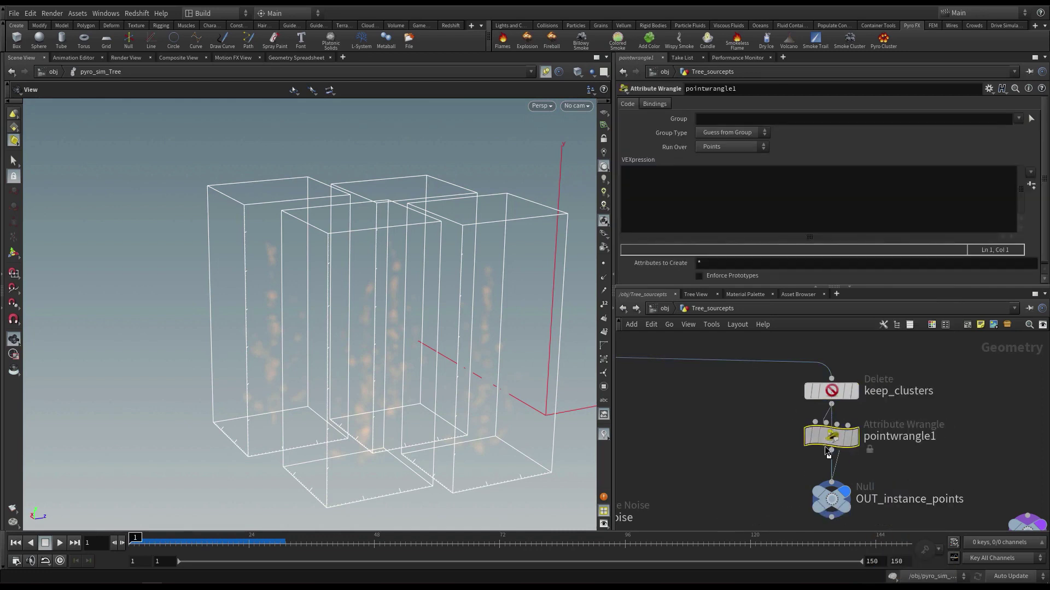
Step: Enter v@scale = chv("scale"); as pointwrangle1's VEXpression and enlarge the parameter area
click(686, 196)
text(v)
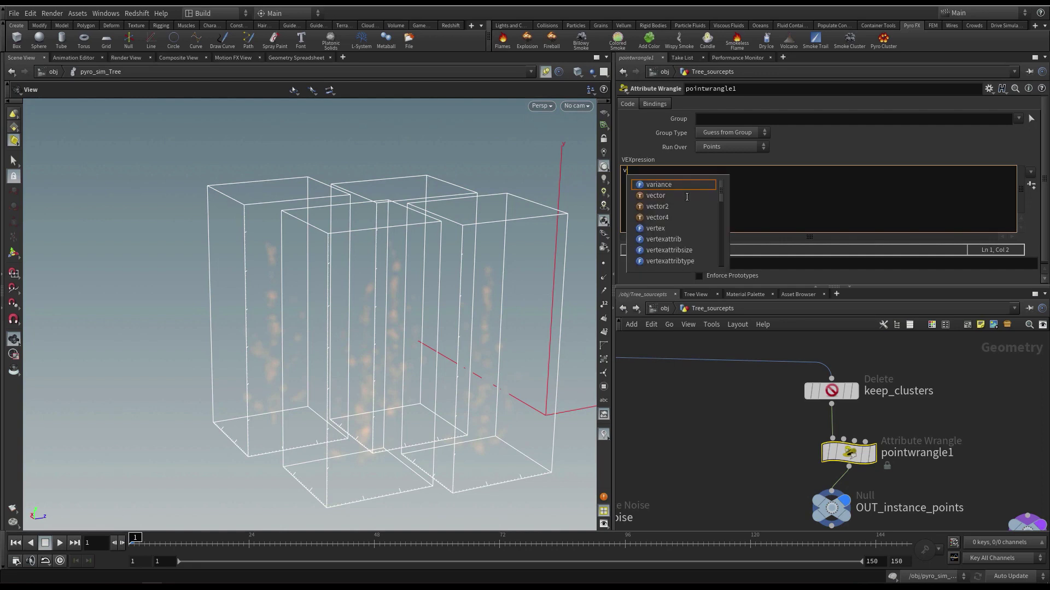
text(@scale = )
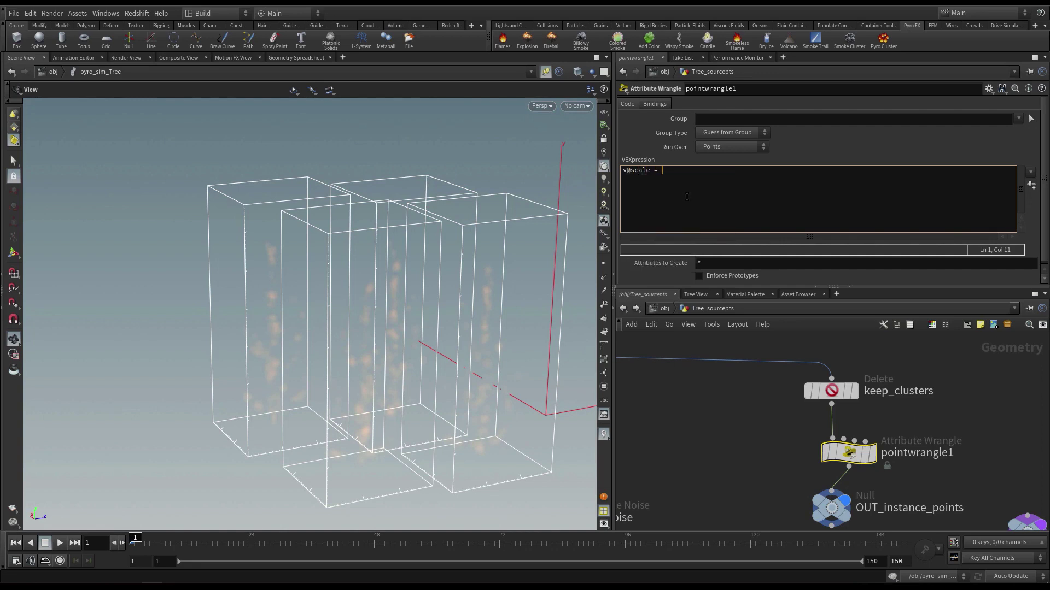
text(chv("scale");)
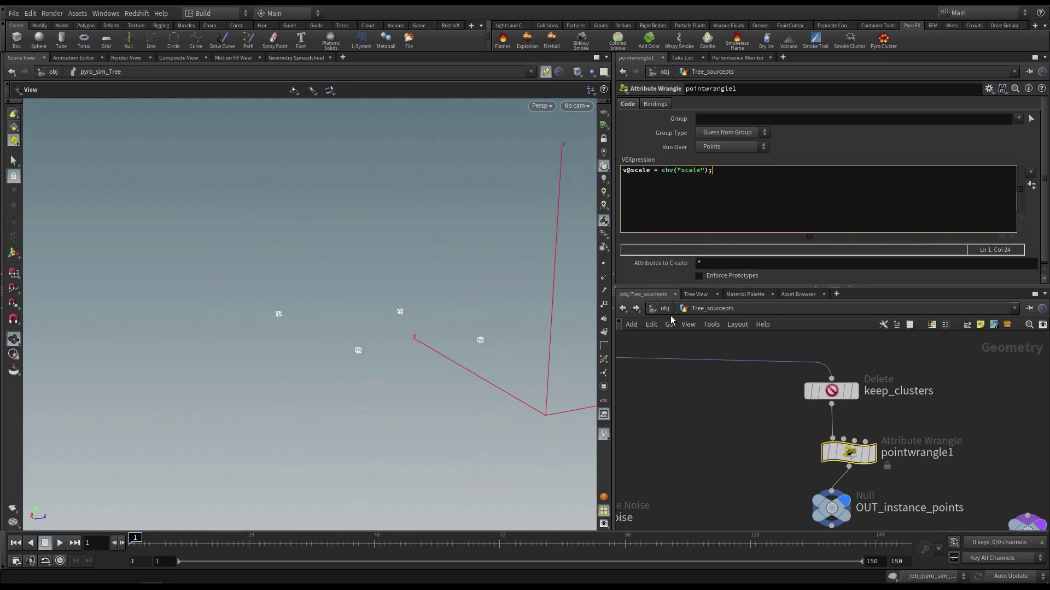
drag(674, 288, 678, 354)
drag(654, 170, 609, 171)
click(674, 171)
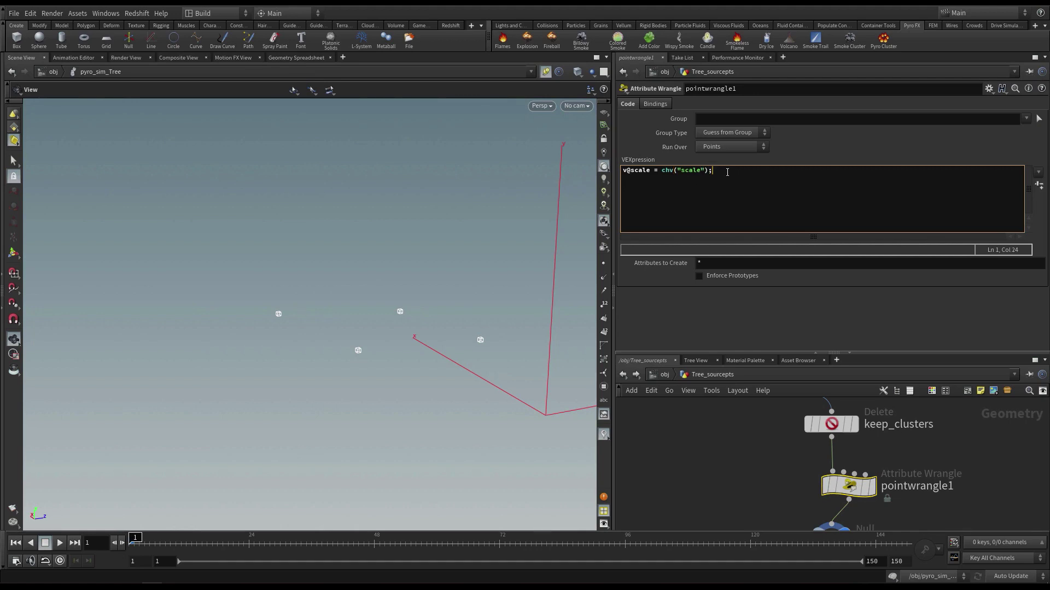
drag(711, 177, 655, 171)
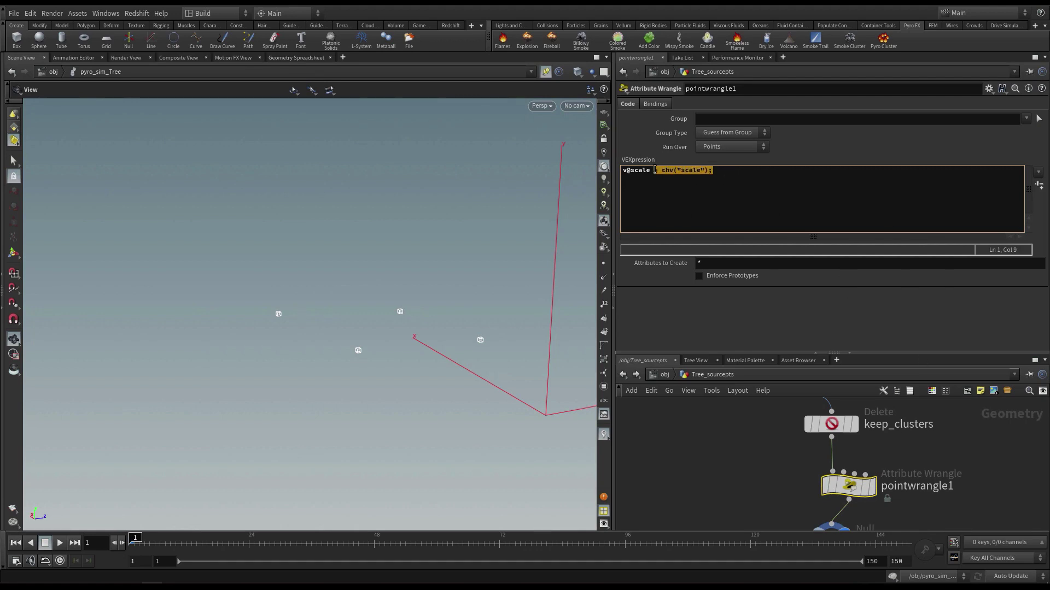
click(865, 196)
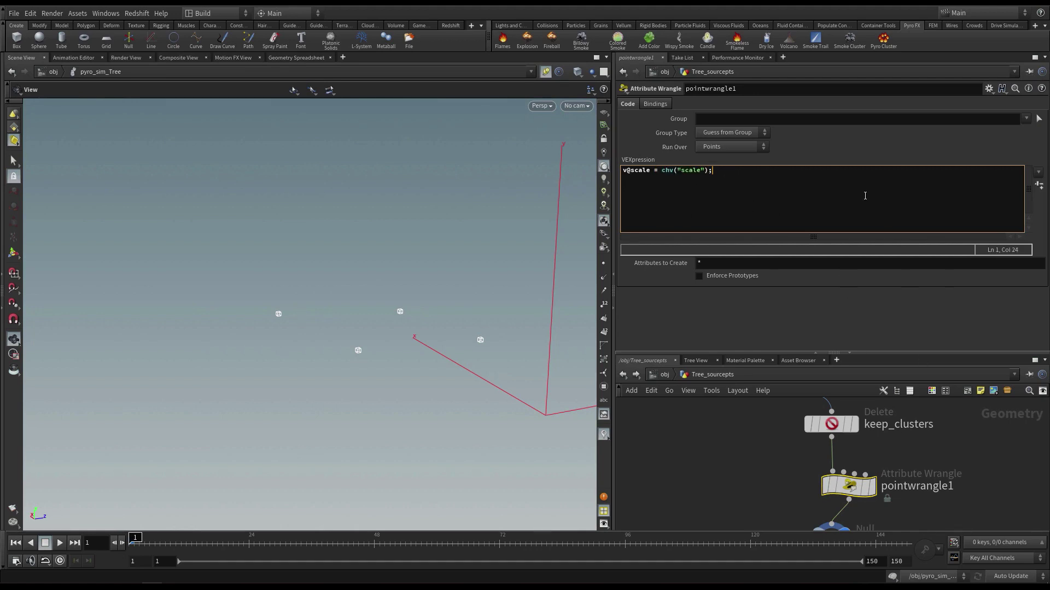
Step: Create pointwrangle1's Scale parameter from the chv expression and set it to 2.7, 4 and 2.7
click(1038, 186)
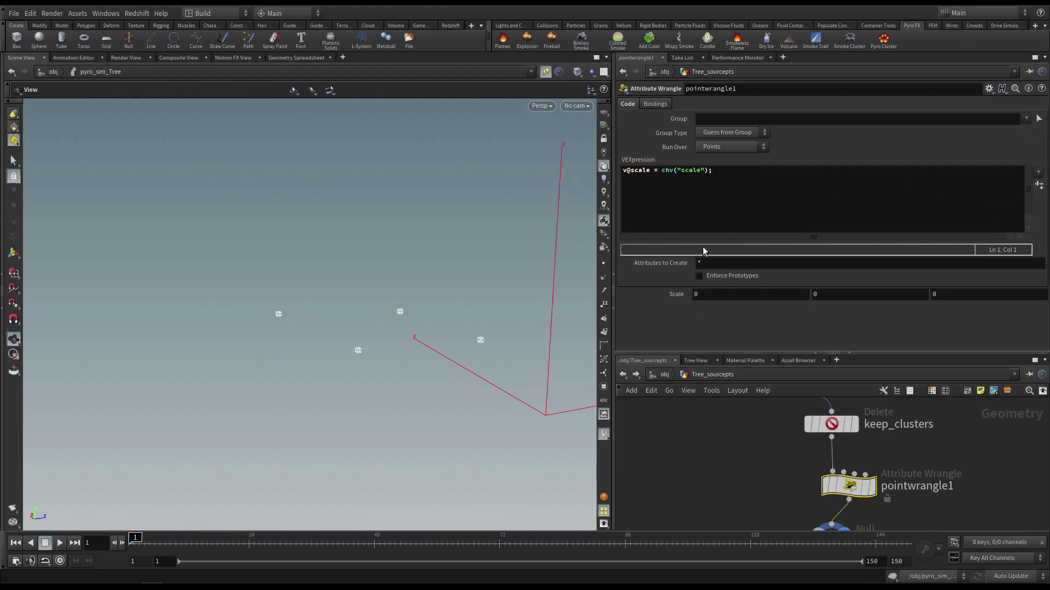
drag(731, 176, 662, 171)
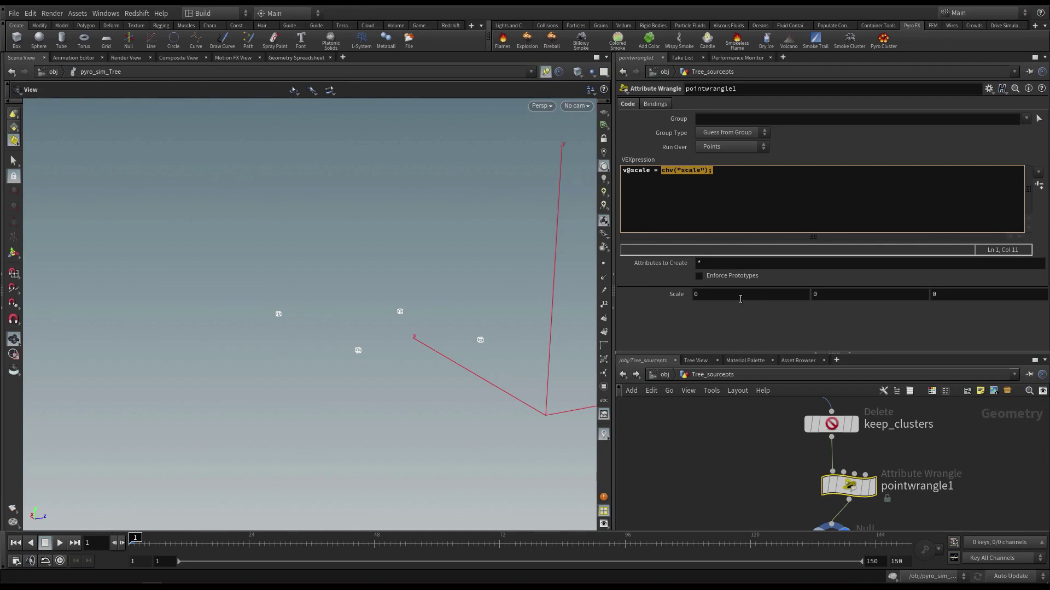
middle_drag(733, 296, 758, 304)
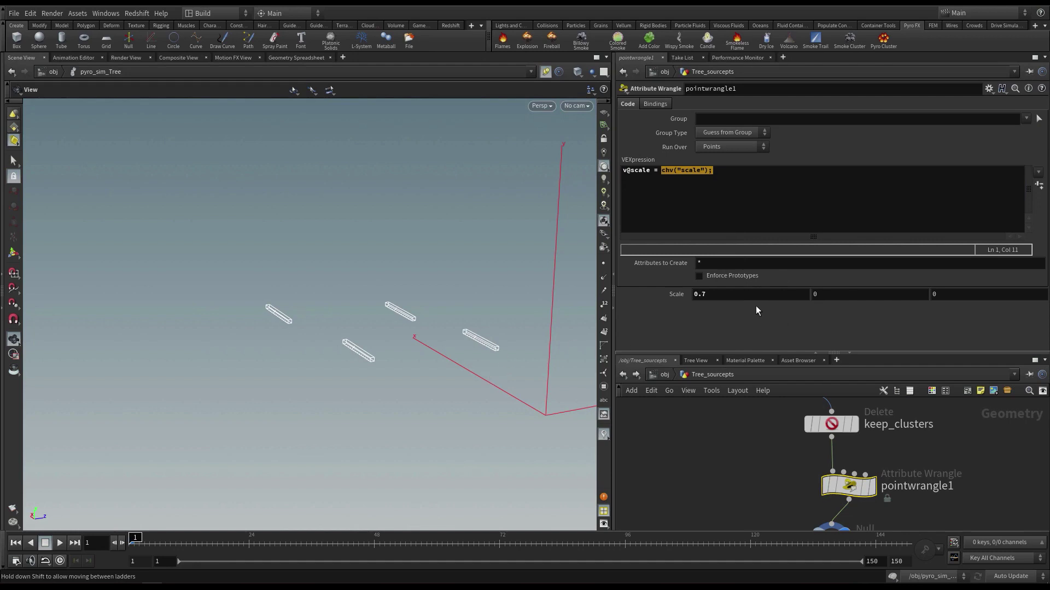
double_click(721, 294)
text(2.)
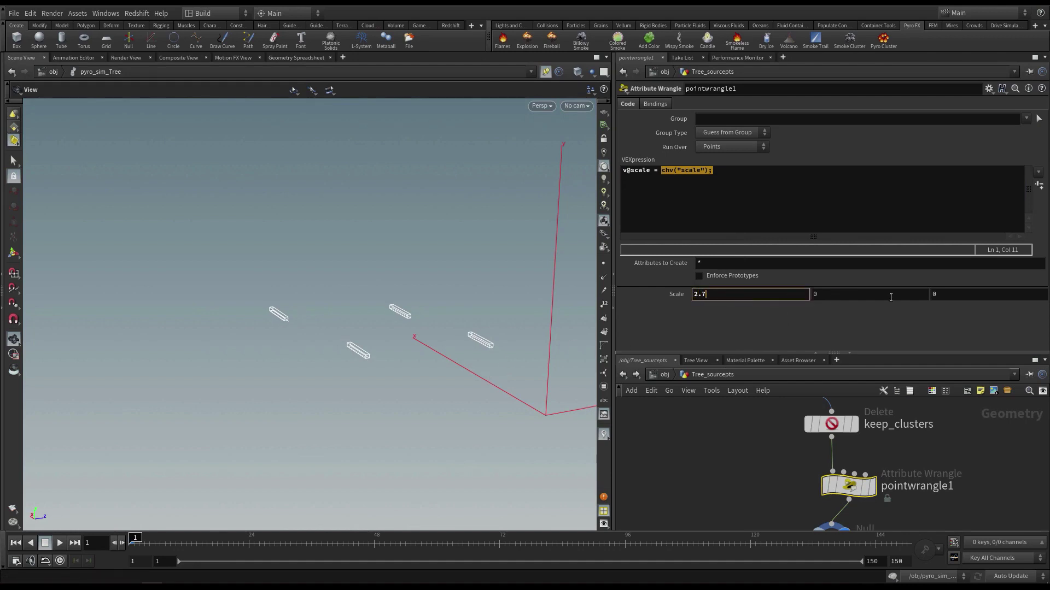
key(Return)
double_click(979, 299)
text(2.7)
key(Return)
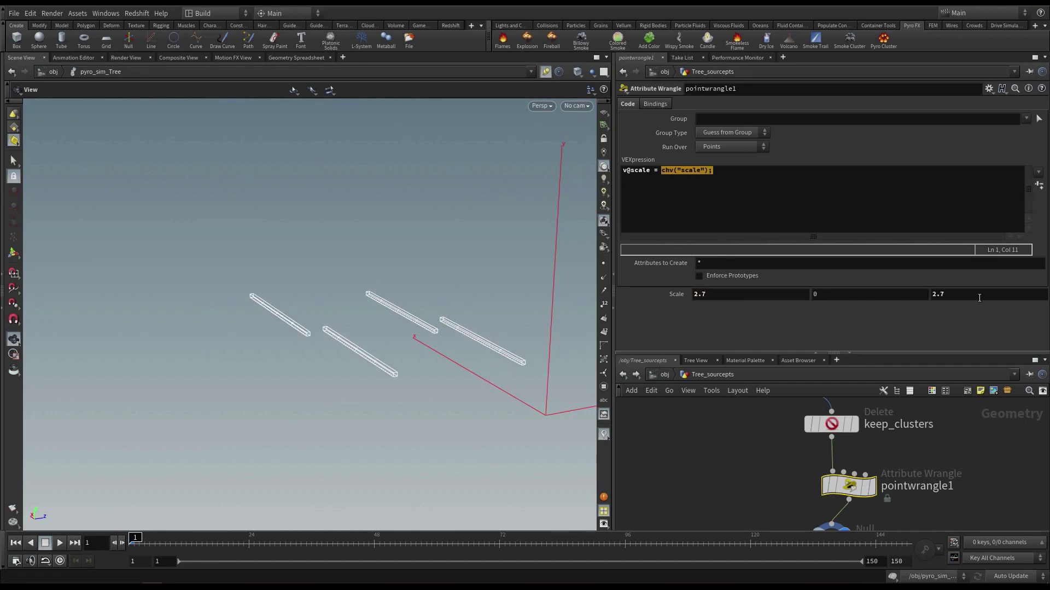
double_click(861, 293)
text(4)
key(Return)
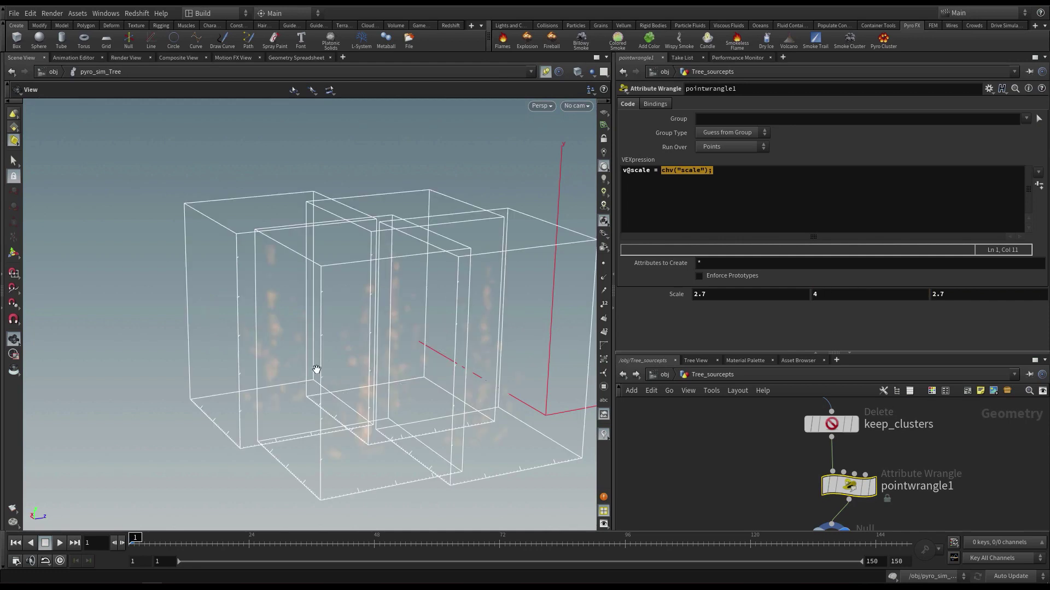
drag(372, 323, 330, 307)
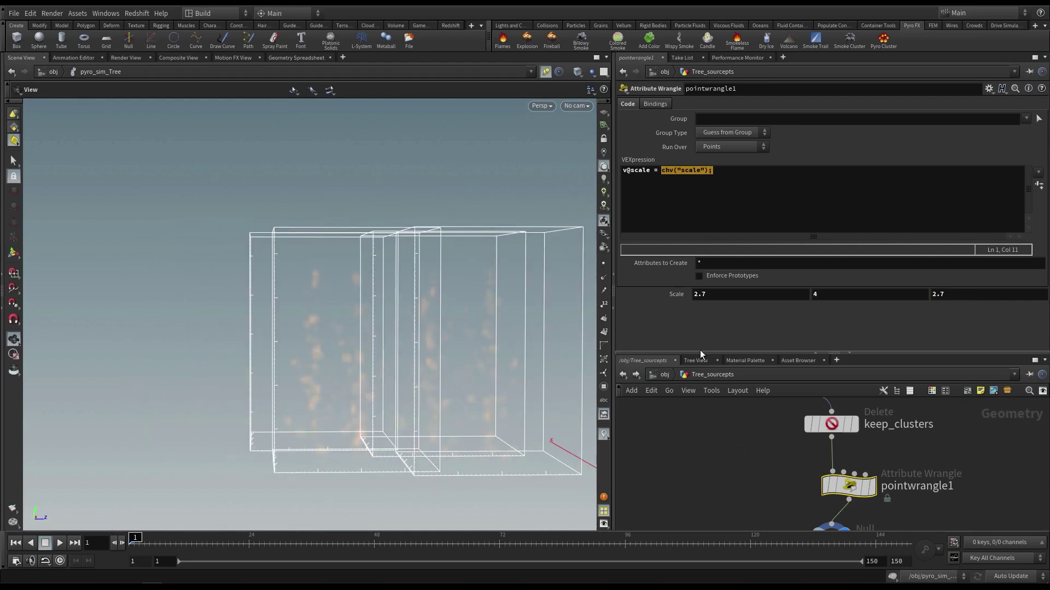
Step: Enlarge the network area and insert a Transform node between pointwrangle1 and OUT_instance_points
drag(702, 353, 703, 288)
middle_drag(707, 368, 703, 345)
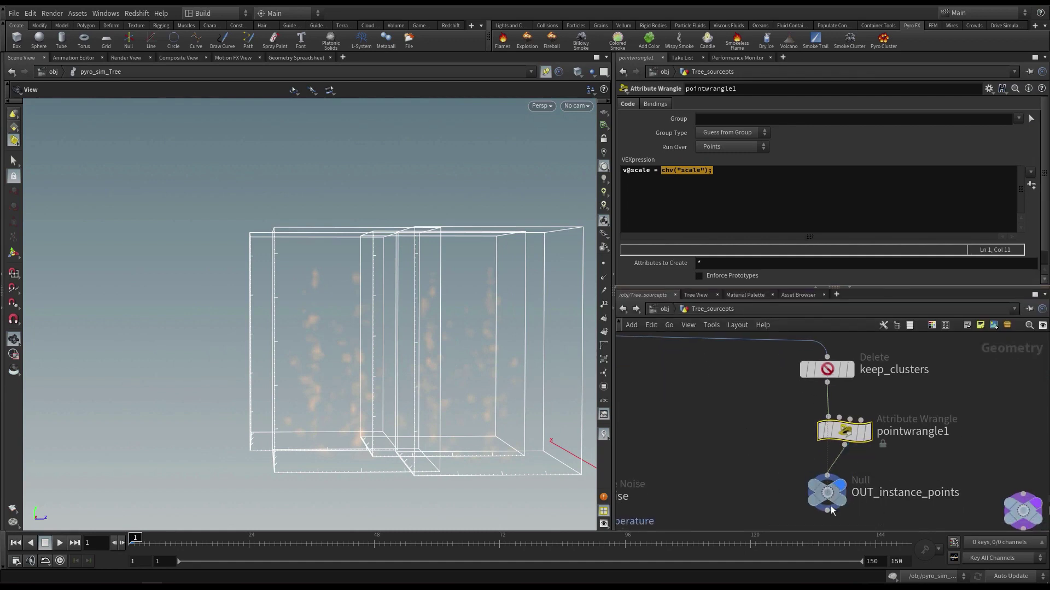
drag(831, 510, 831, 521)
click(767, 460)
key(Tab)
text(tr)
click(893, 144)
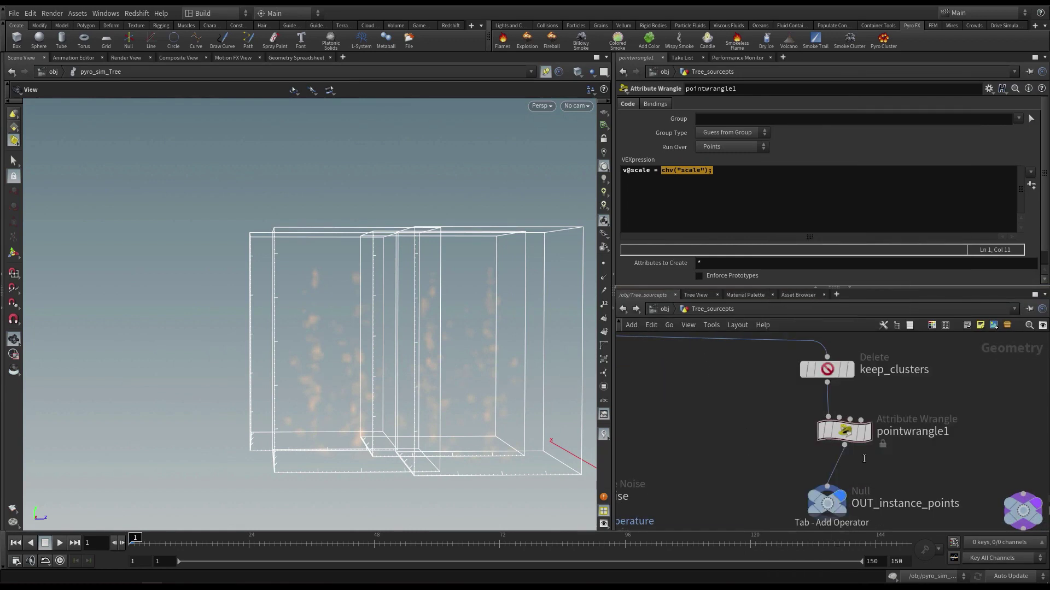
click(834, 485)
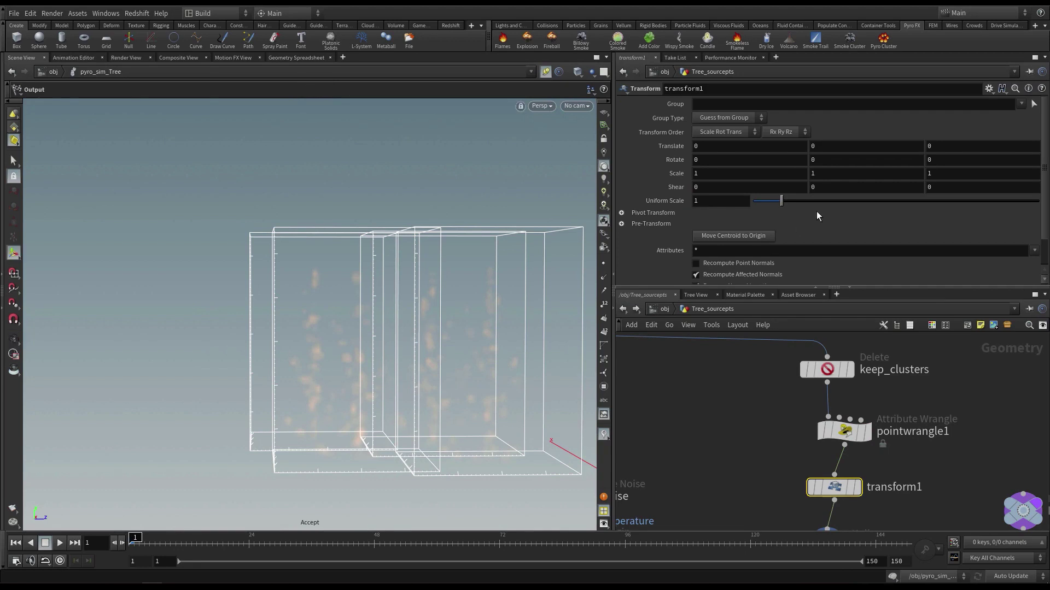
Step: Try shifting the instance points along Y with transform1 and compare the containers with the trees
middle_drag(829, 146, 822, 148)
alt+right_drag(410, 317, 356, 318)
alt+drag(356, 319, 398, 309)
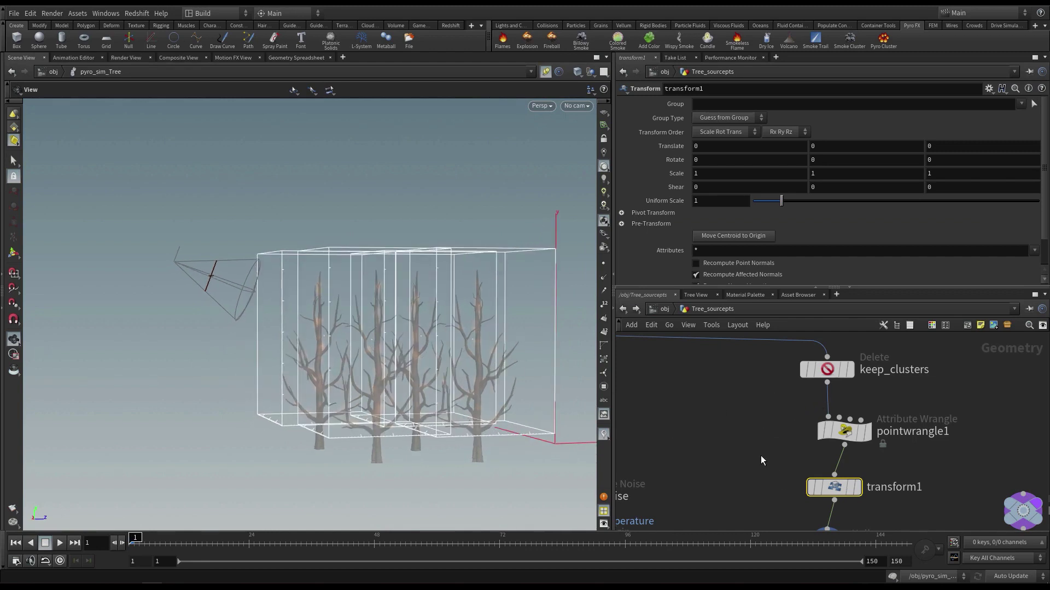
Step: Set the Y component of pointwrangle1's Scale to 5 and inspect the containers around the trees
click(844, 430)
scroll(745, 275, down, 1)
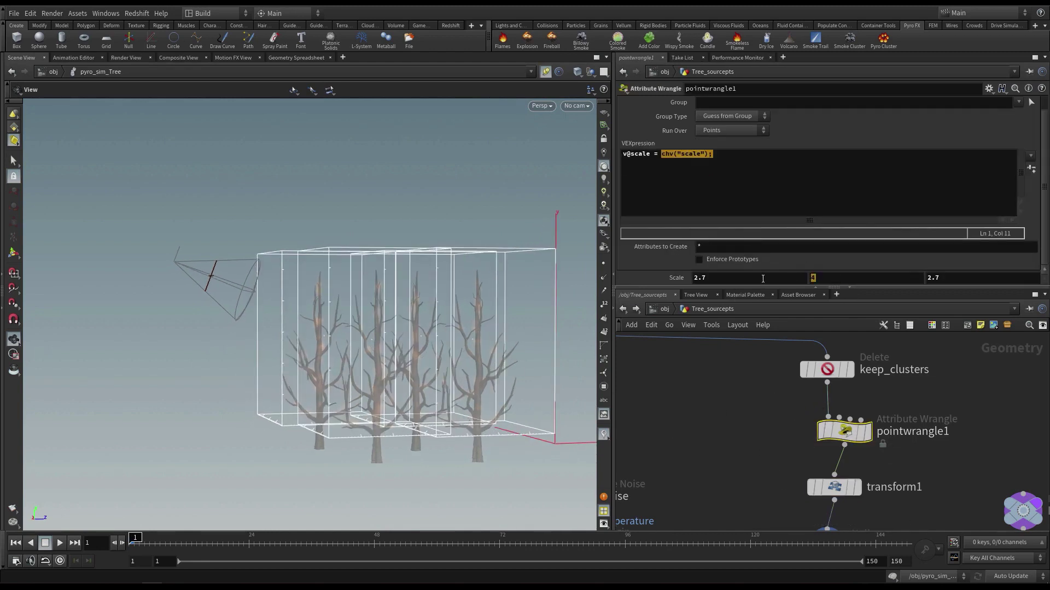
text(5)
key(Return)
right_drag(473, 331, 420, 332)
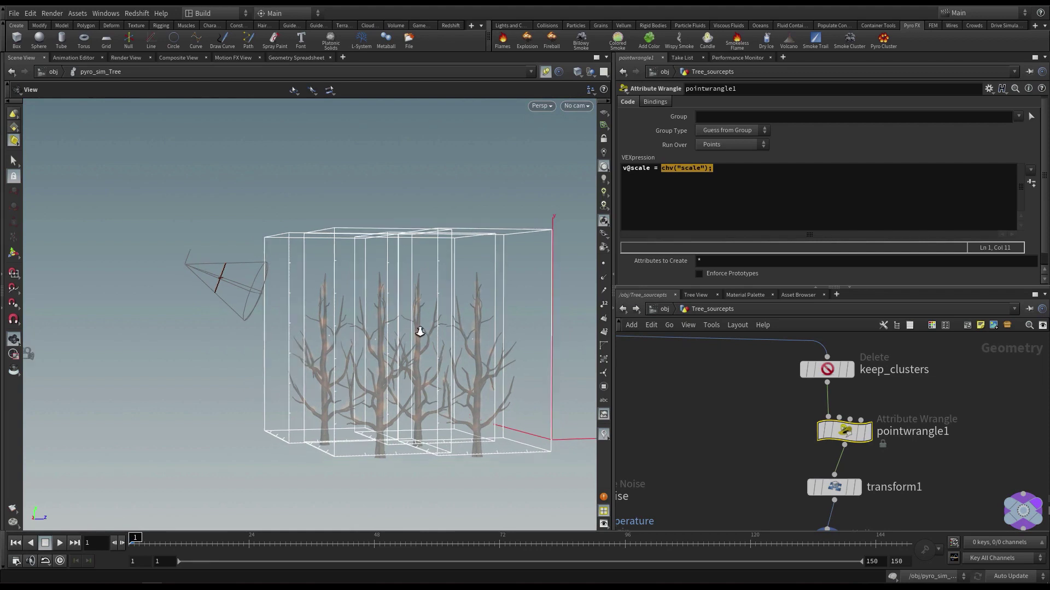
drag(420, 332, 66, 367)
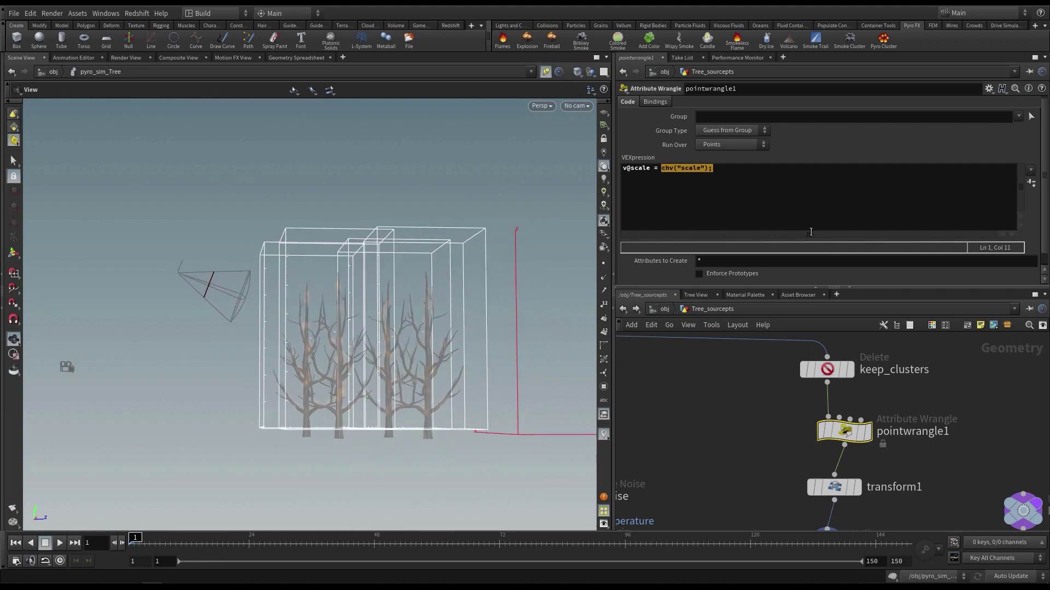
Step: Set the Y component of pointwrangle1's Scale to 6
scroll(811, 232, down, 1)
drag(820, 278, 777, 277)
text(6)
key(Return)
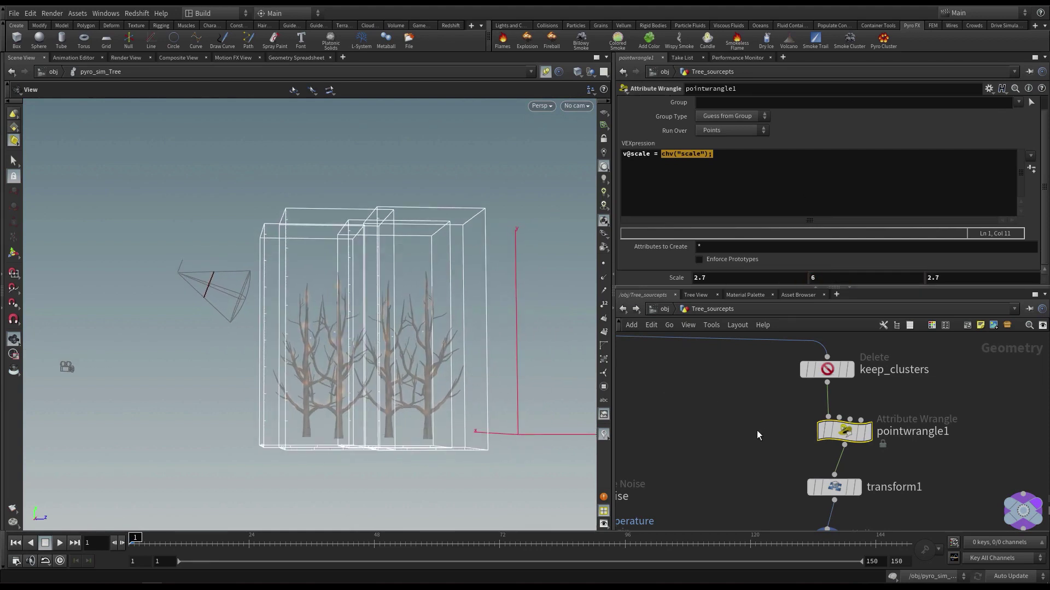
Step: Set transform1's Translate Y to 0.4 and play the simulation up to frame 9
click(834, 487)
mouse_move(826, 146)
middle_down()
mouse_move(860, 145)
mouse_move(827, 143)
middle_up()
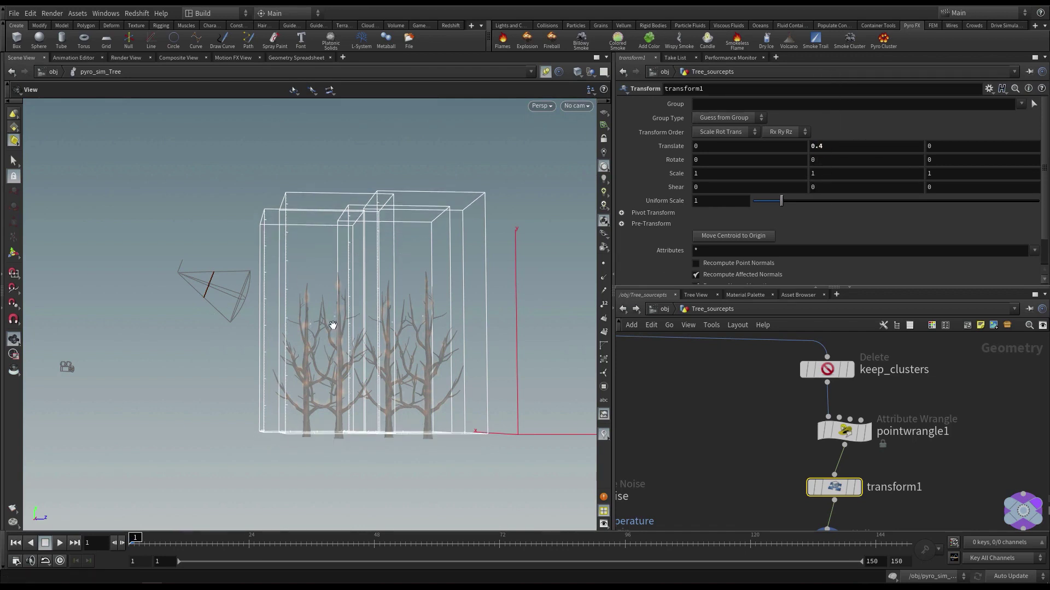
drag(330, 323, 526, 236)
key(Up)
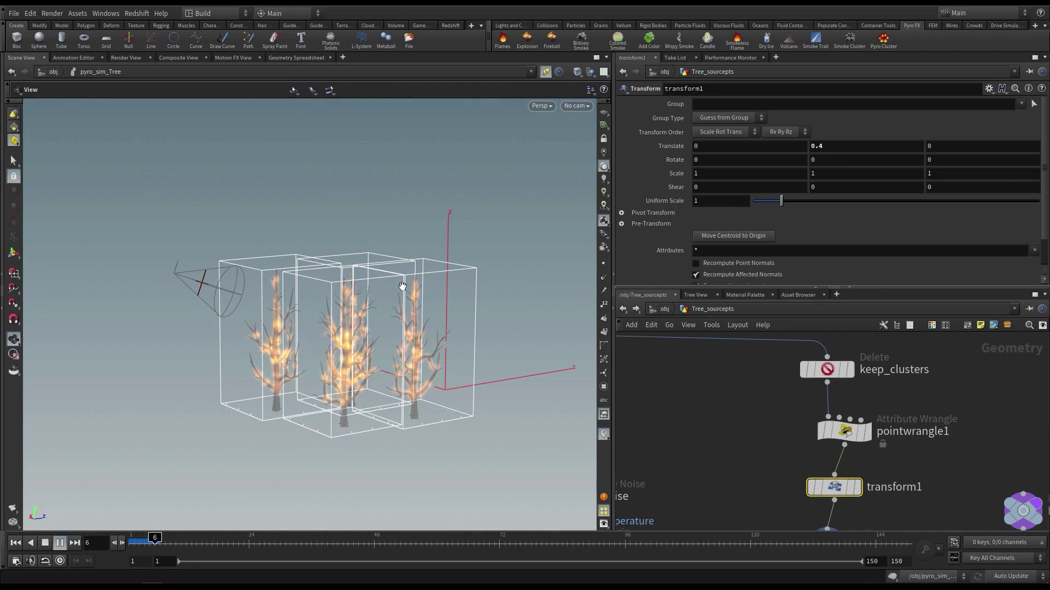
key(Up)
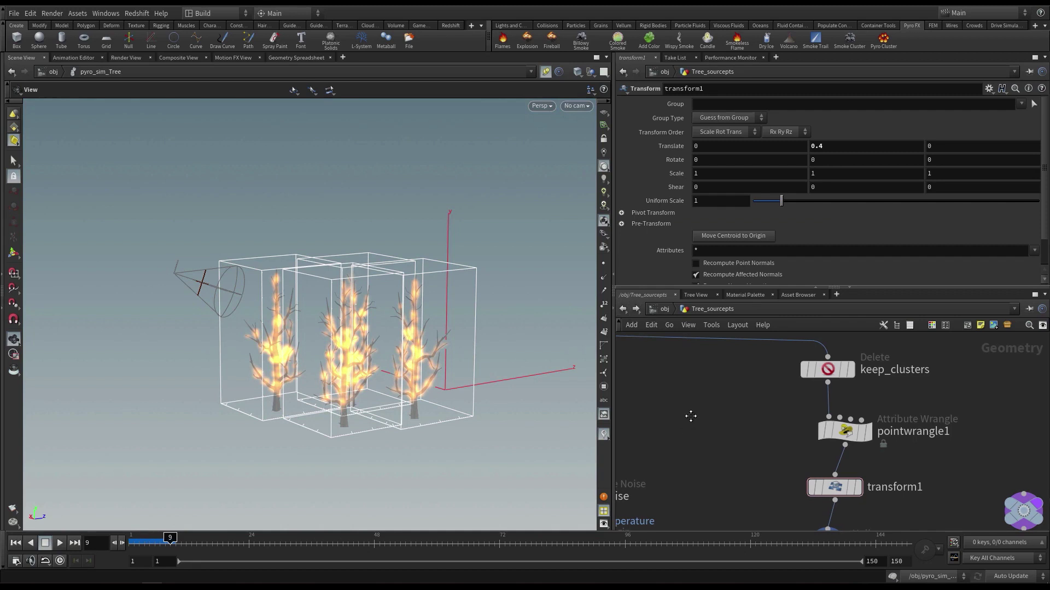
Step: Open pyro_sim_Tree, rewind to frame 1 and set resize_container's maximum bounds clamping to Initialization Static
key(u)
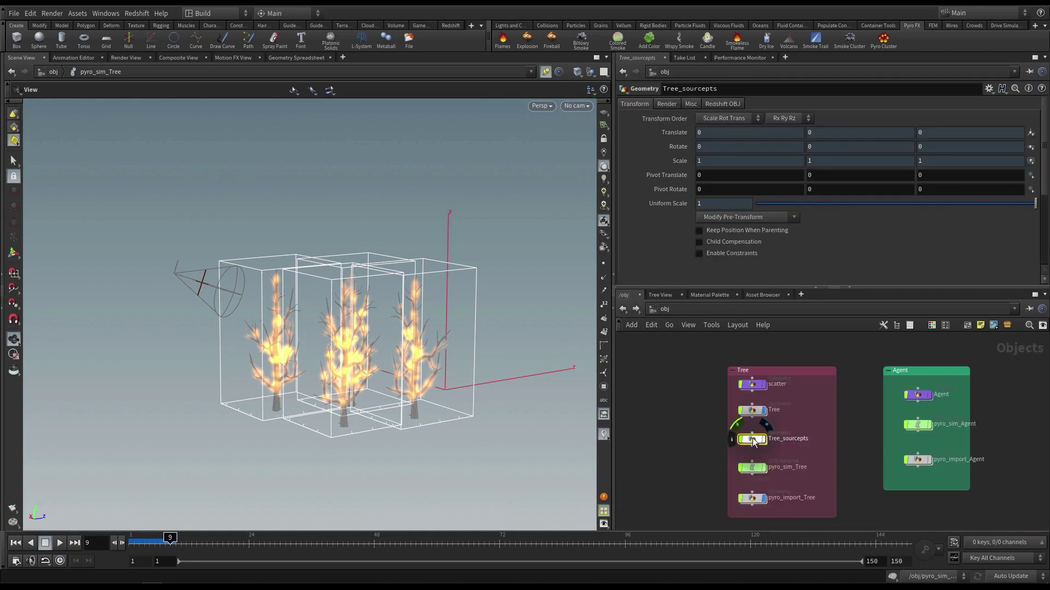
key(i)
scroll(766, 474, up, 1)
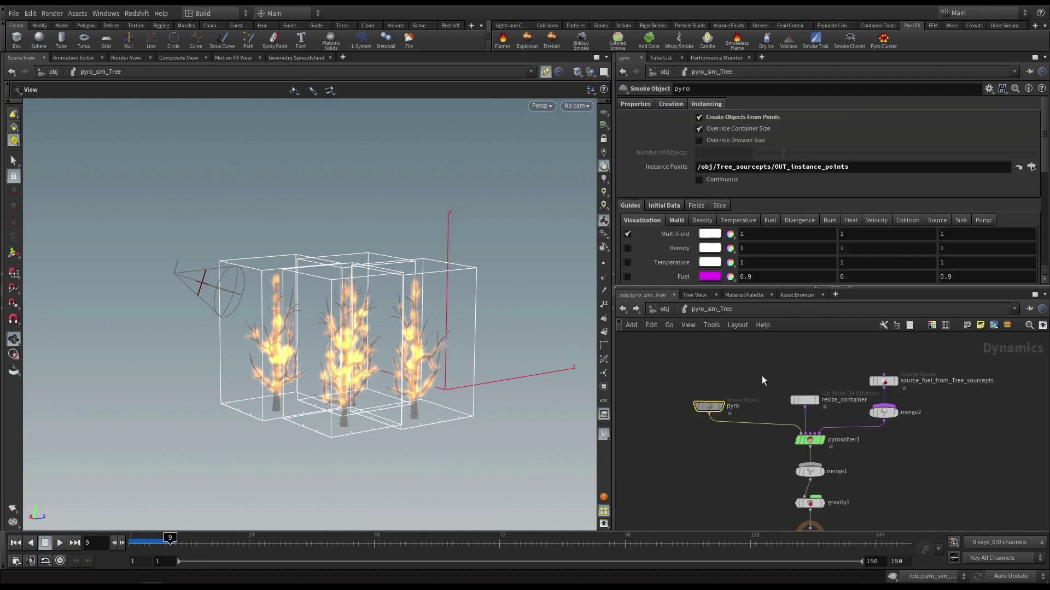
click(805, 400)
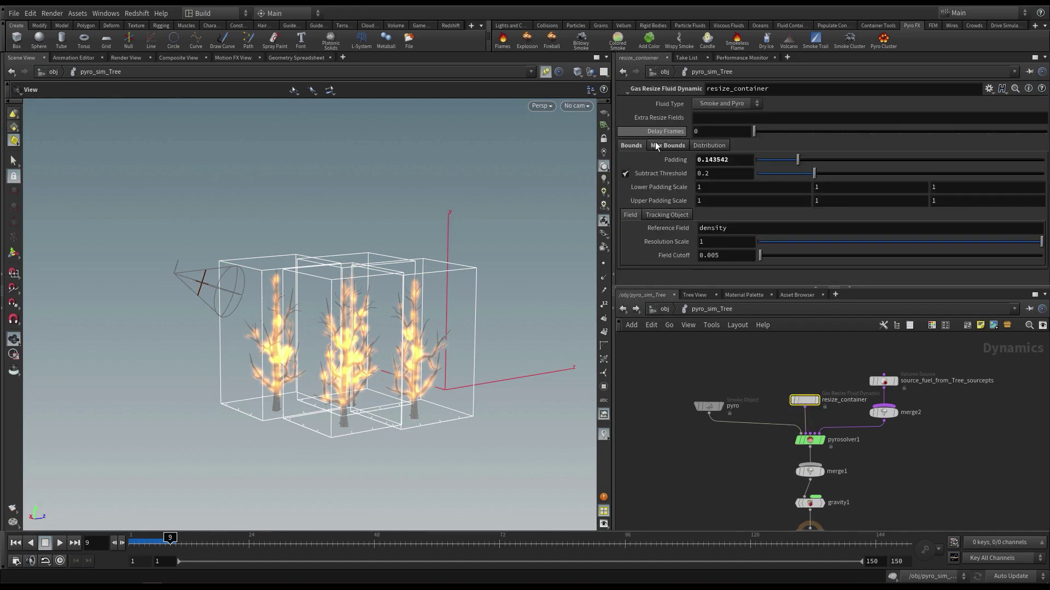
click(667, 145)
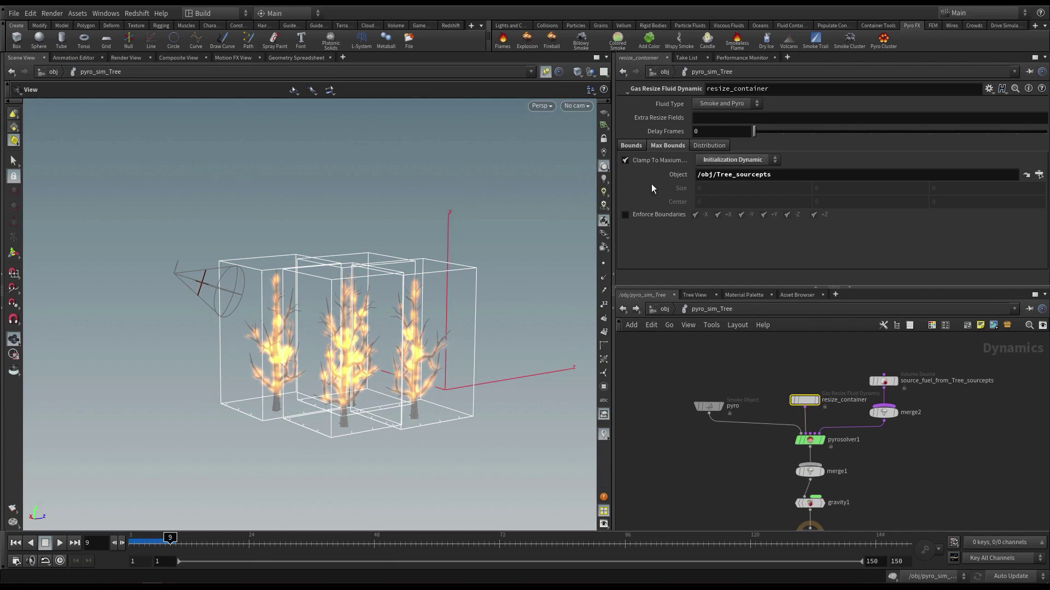
click(14, 544)
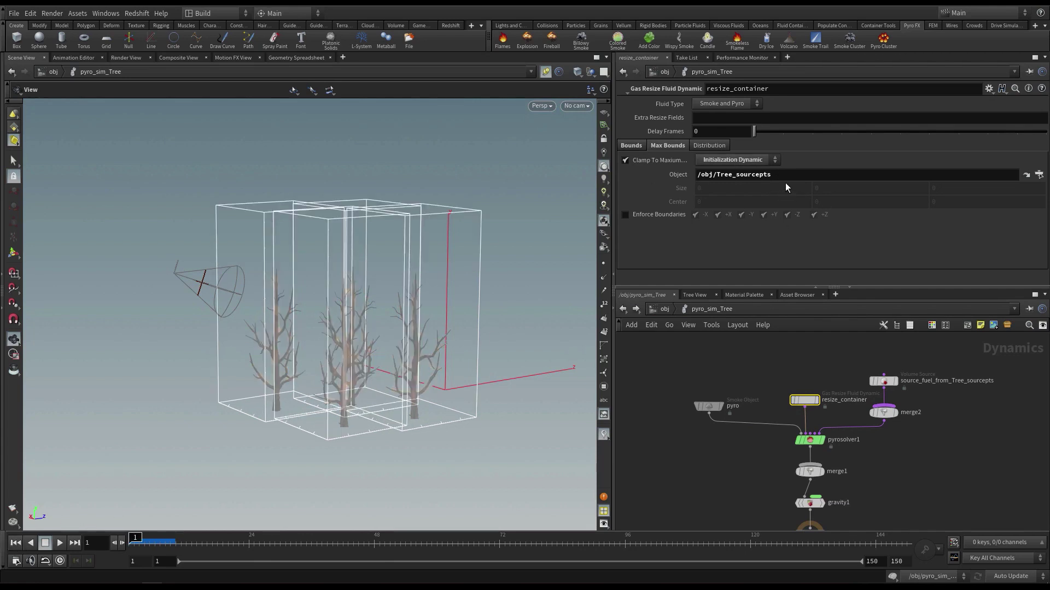
click(736, 160)
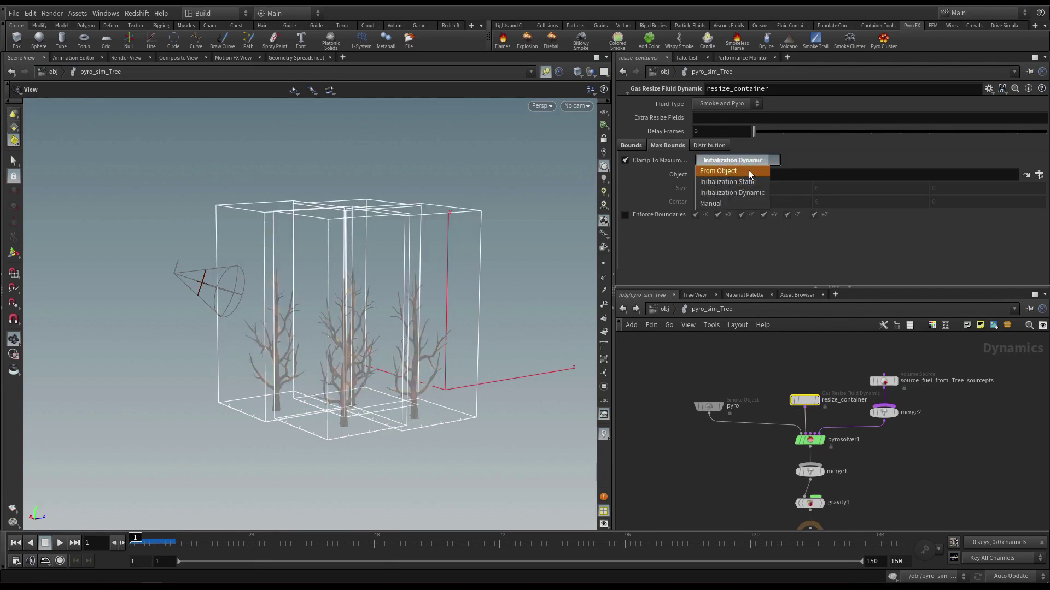
click(750, 182)
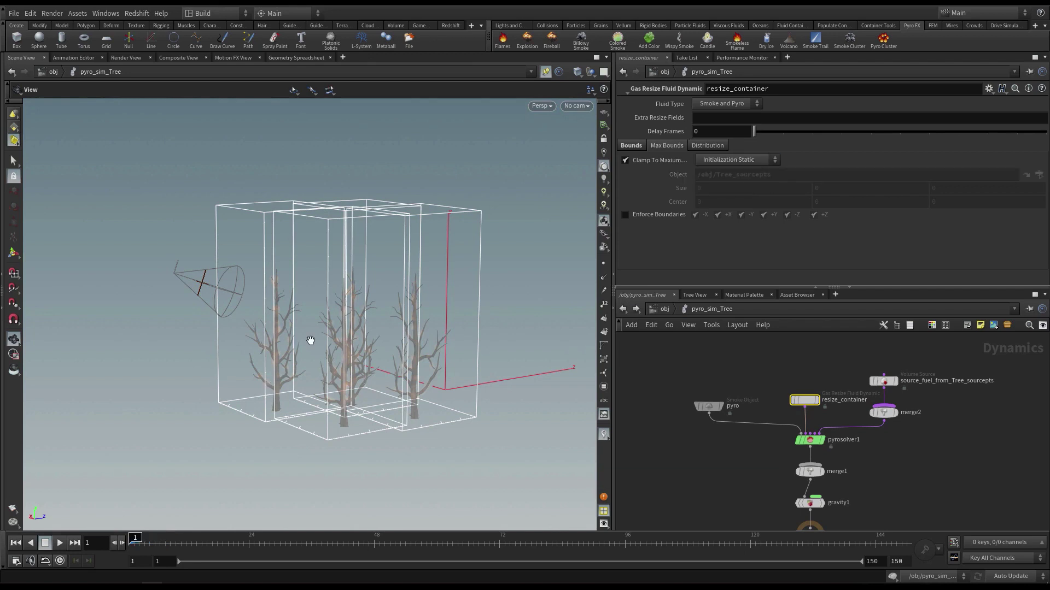
Step: Play the simulation up to frame 10, view the pyro object's container properties and return to frame 1
key(Up)
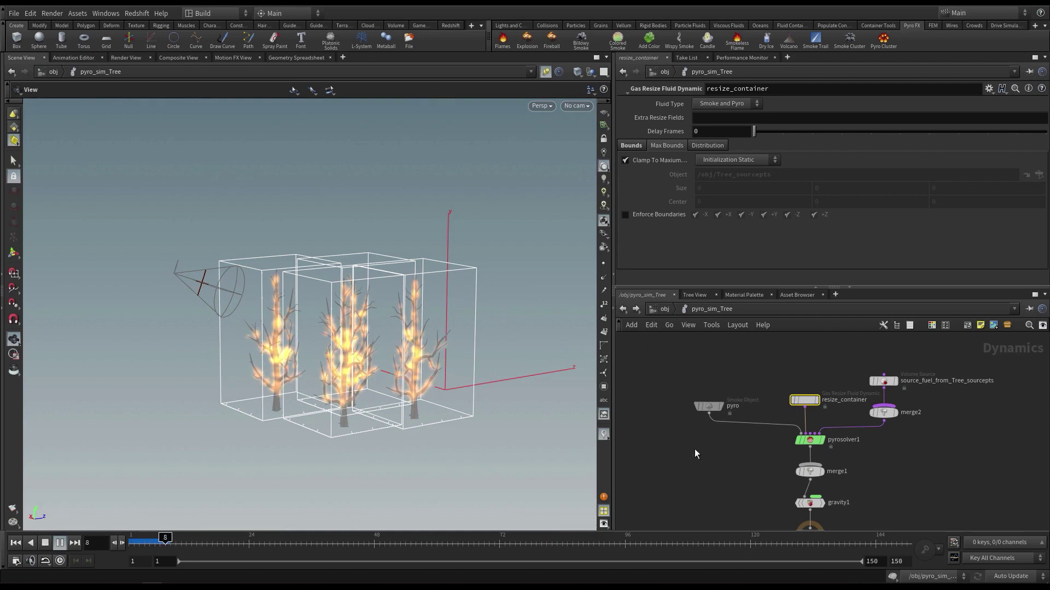
click(708, 406)
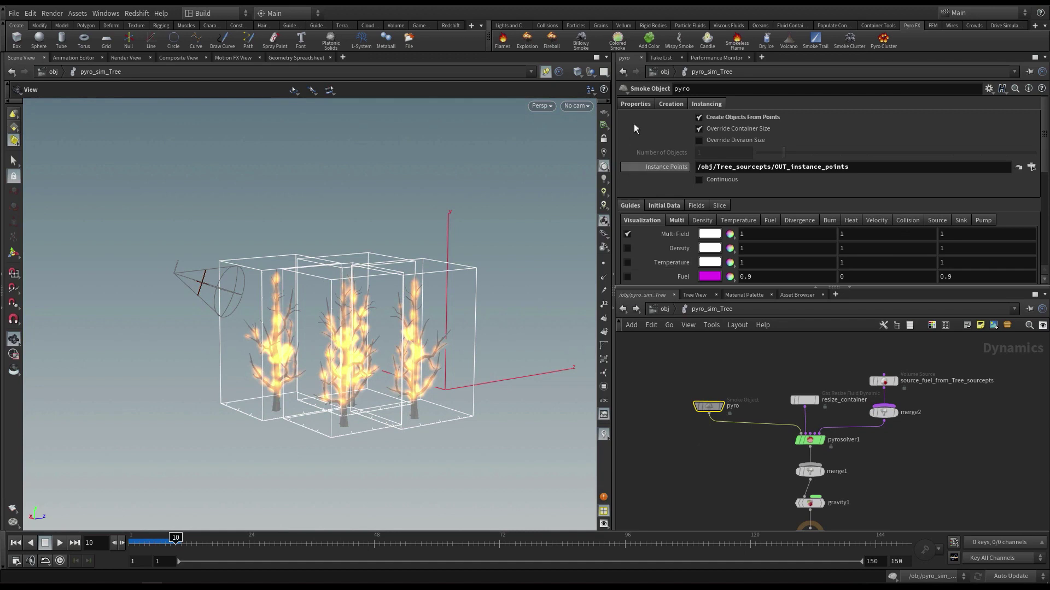
click(635, 103)
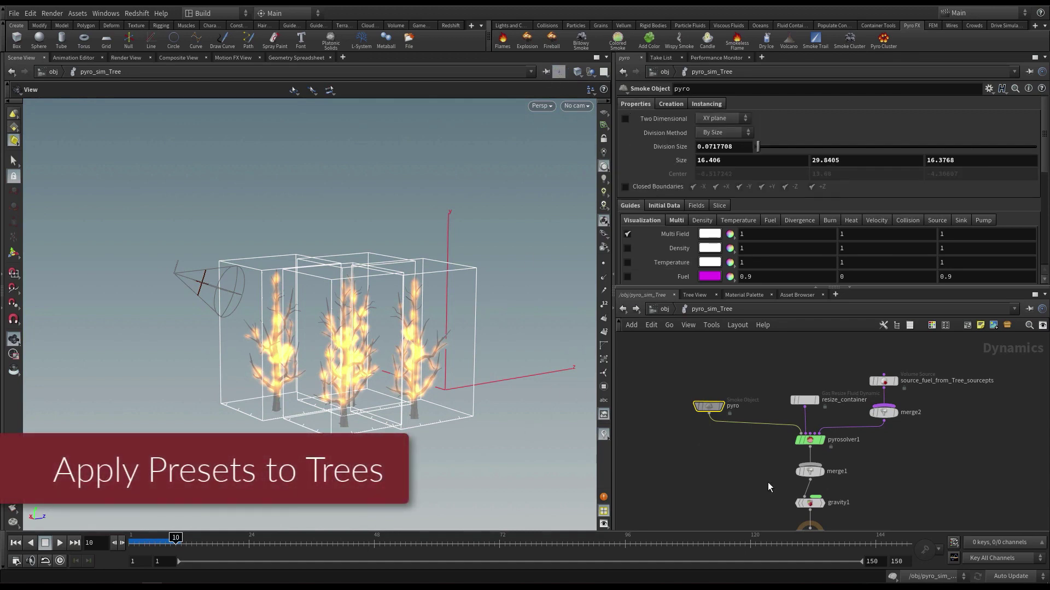
click(15, 543)
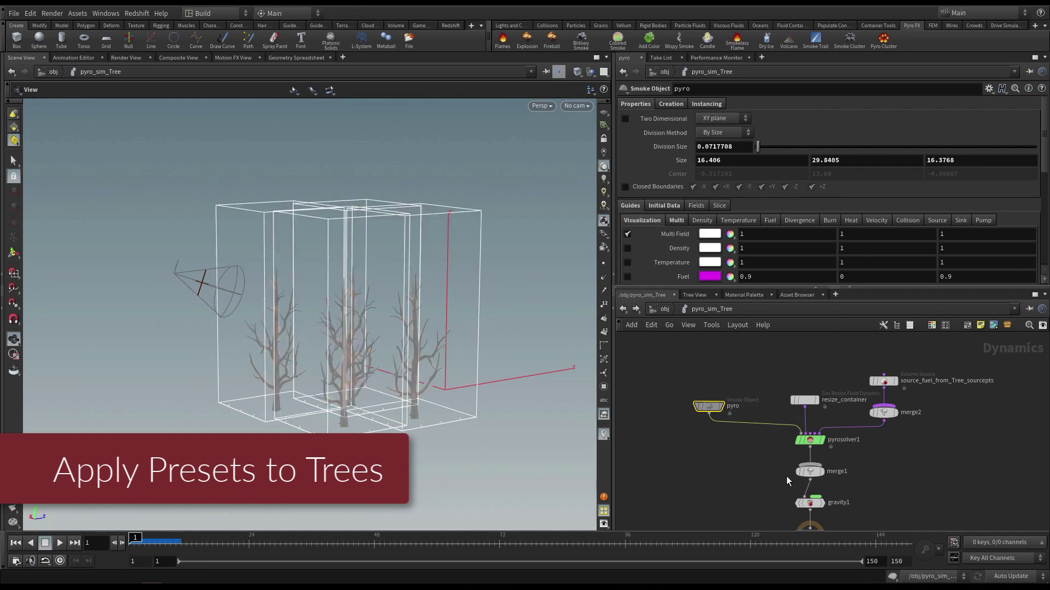
Step: Move source_fuel_from_Tree_sourcepts and merge2 farther from pyrosolver1 to free space in the network
drag(869, 437, 899, 375)
drag(883, 412, 955, 416)
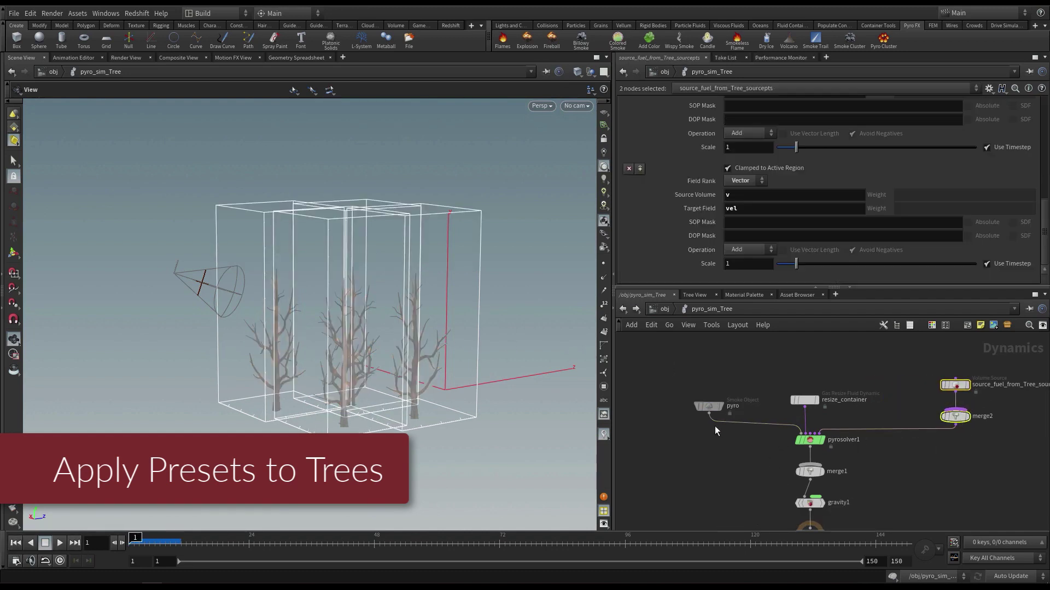
middle_drag(731, 356, 730, 356)
Step: Open pyro_sim_Agent and copy gasdisturb1, gasdisturb2, gasdisturb3 and merge3
key(u)
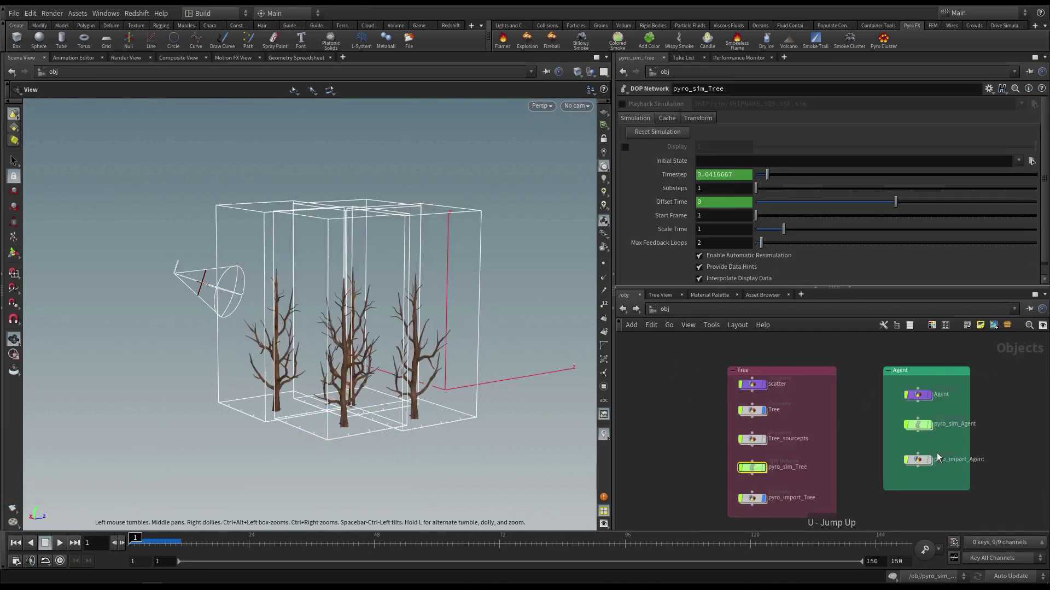
double_click(920, 426)
drag(723, 351, 909, 424)
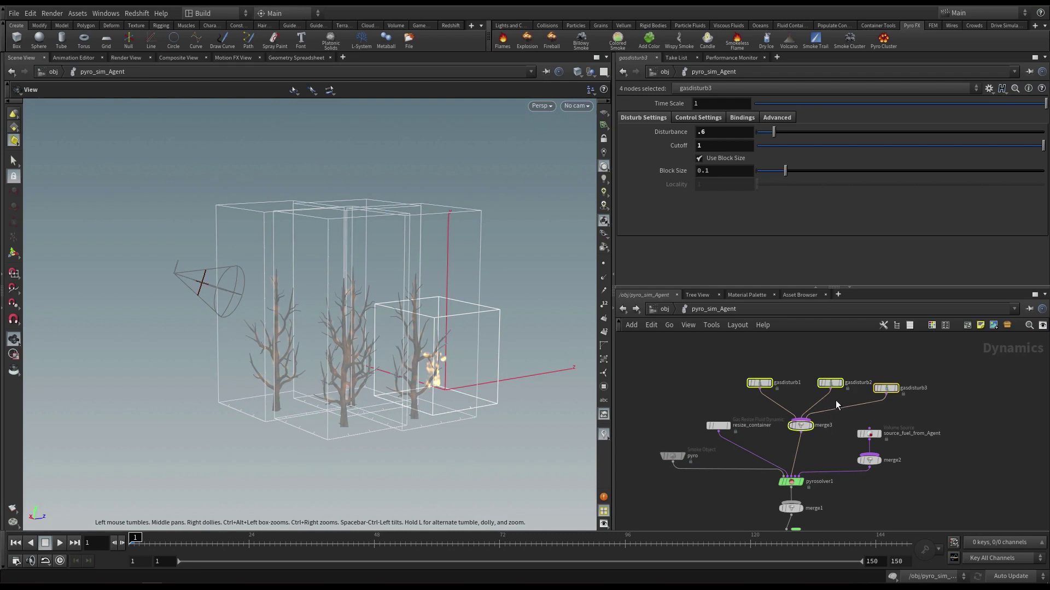
key(ctrl+c)
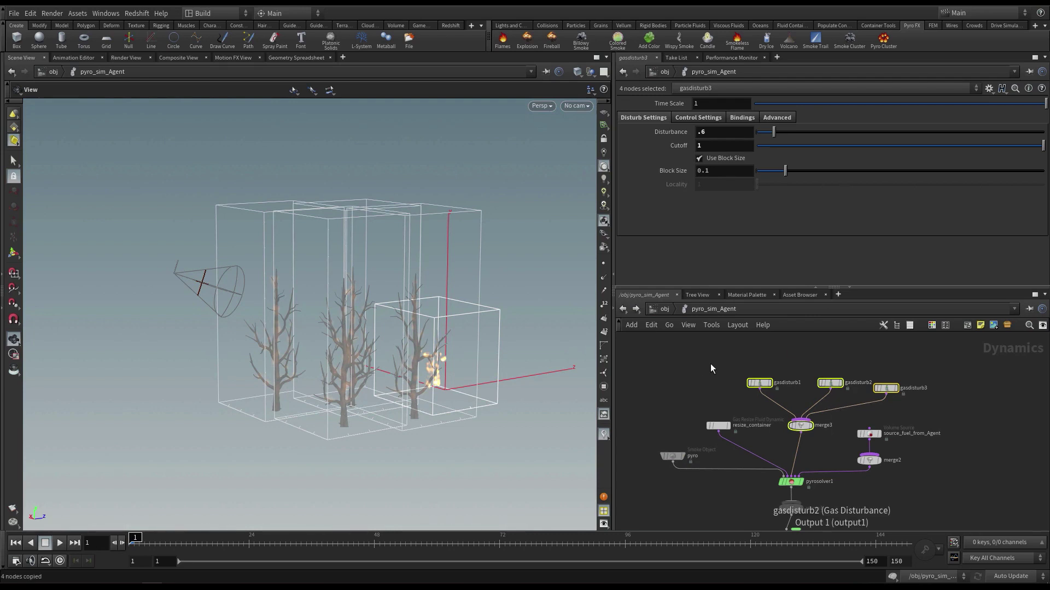
Step: Reopen pyro_sim_Tree and move resize_container away from pyrosolver1 to make room above the solver
key(u)
double_click(754, 465)
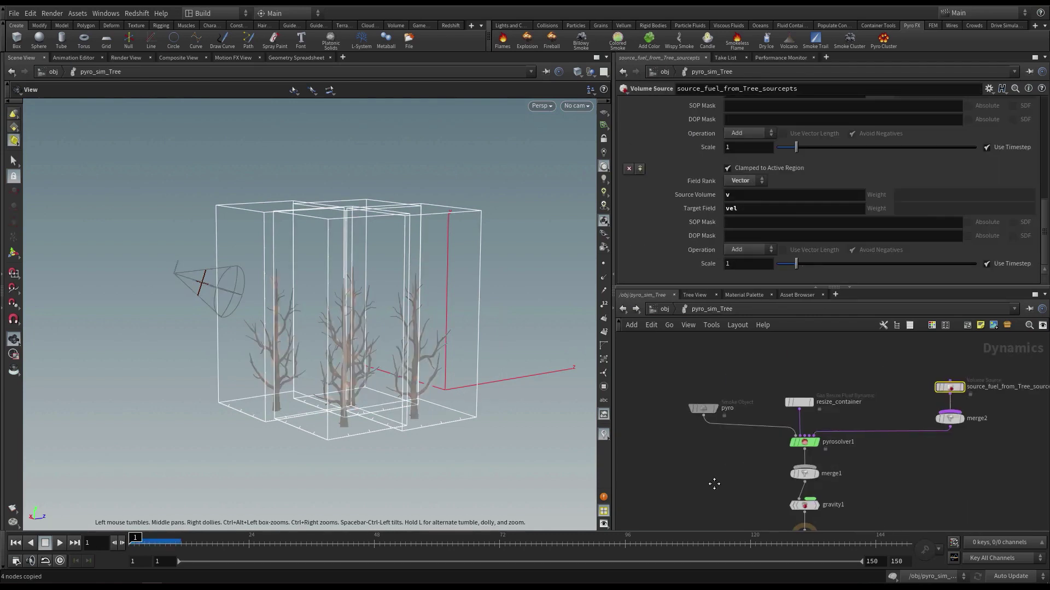
drag(744, 424, 679, 424)
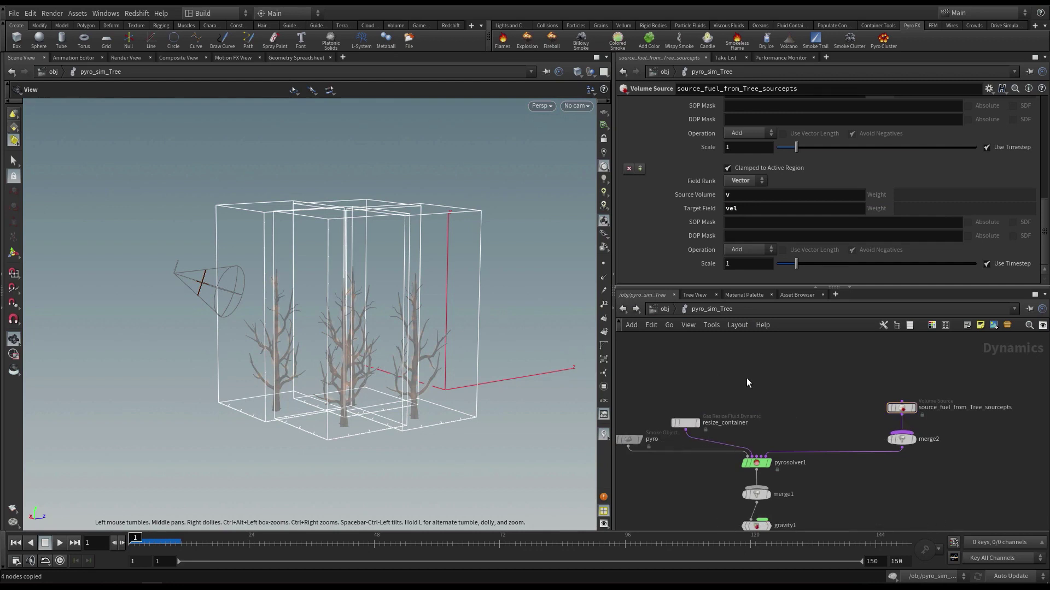
Step: Paste the copied gasdisturb1, gasdisturb2, gasdisturb3 and merge3 nodes and connect merge3 to the Velocity Update input of pyrosolver1
key(ctrl+v)
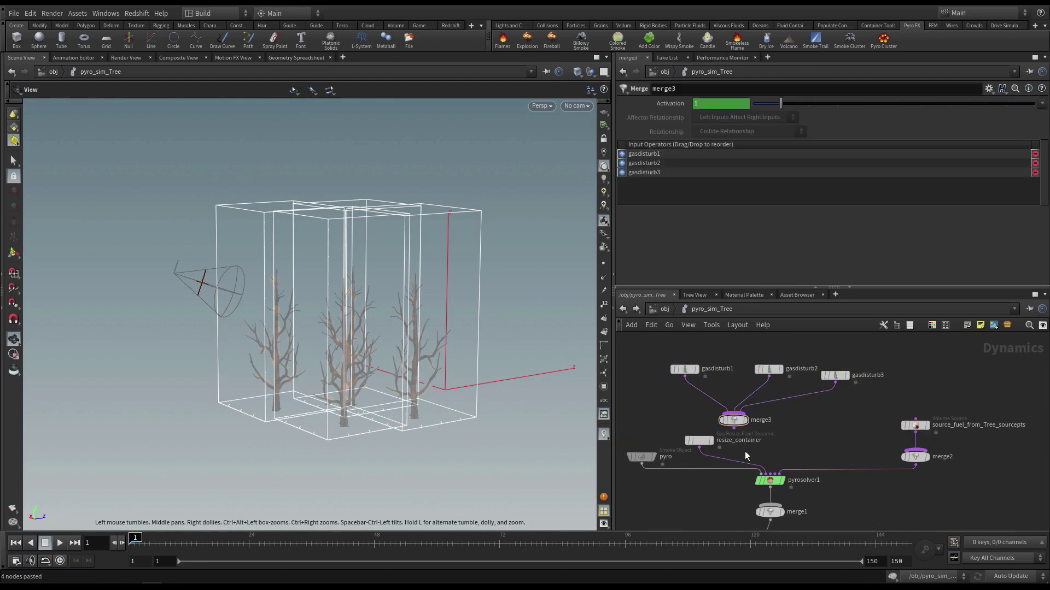
click(733, 427)
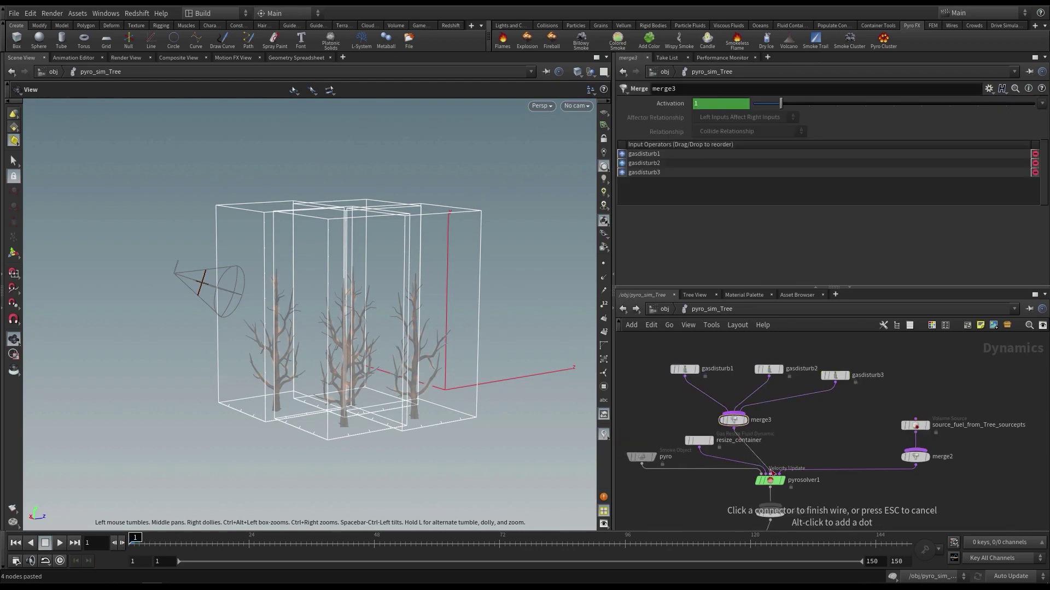
drag(651, 355, 713, 395)
drag(808, 348, 760, 383)
Step: Check the pasted disturbance nodes' settings and set the Block Size of gasdisturb3 to 0.2
click(835, 376)
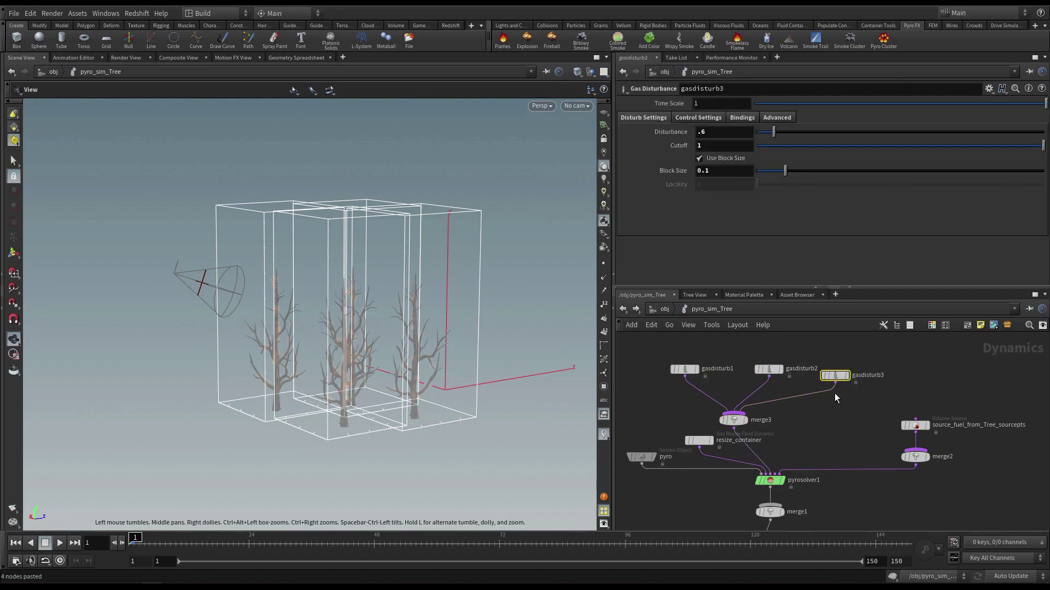
middle_drag(643, 383, 644, 364)
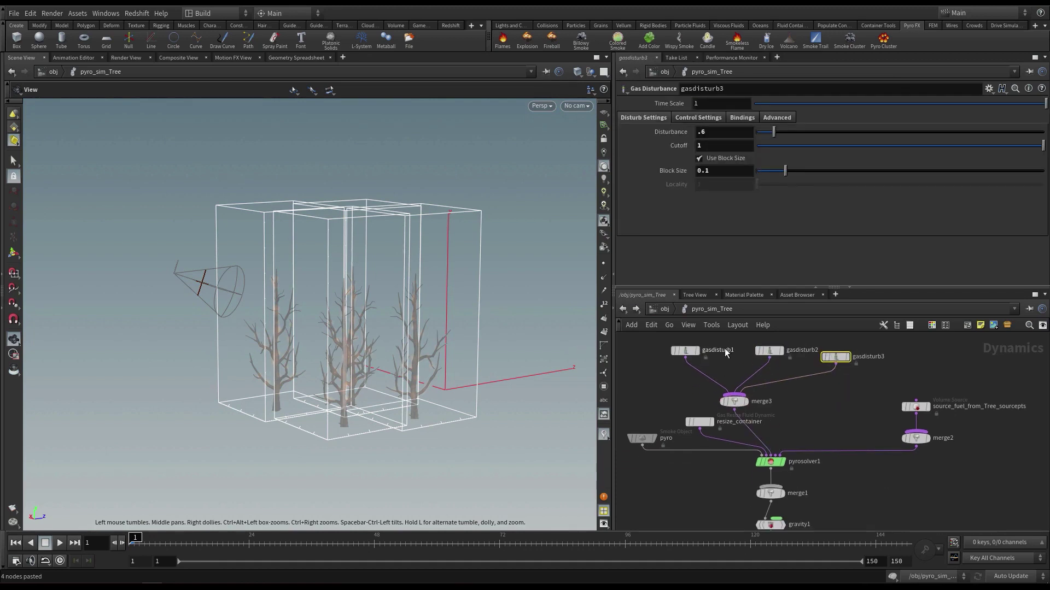
drag(705, 378, 671, 332)
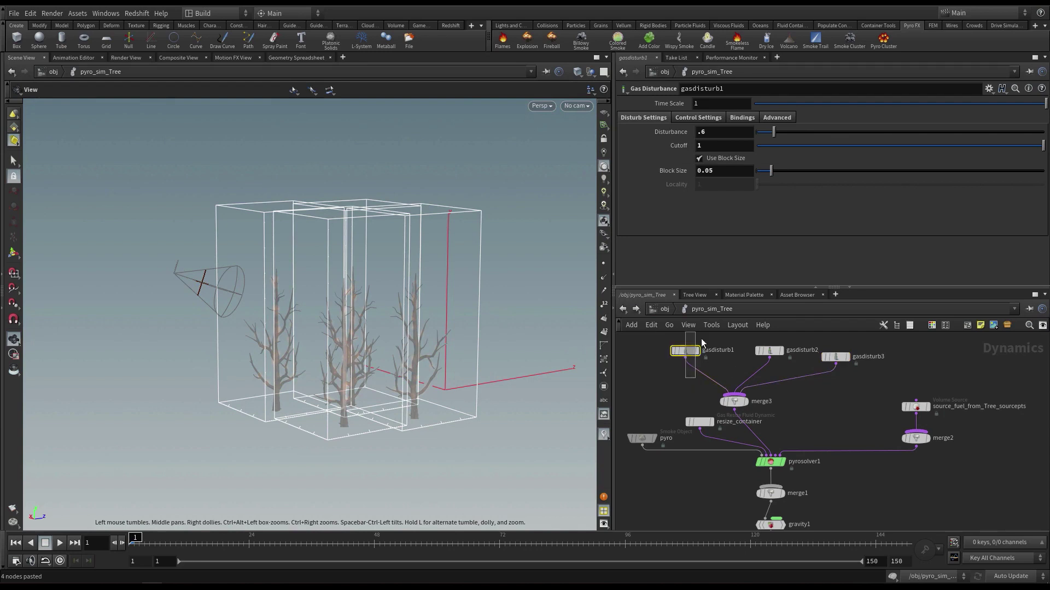
drag(789, 370, 759, 347)
drag(865, 388, 837, 334)
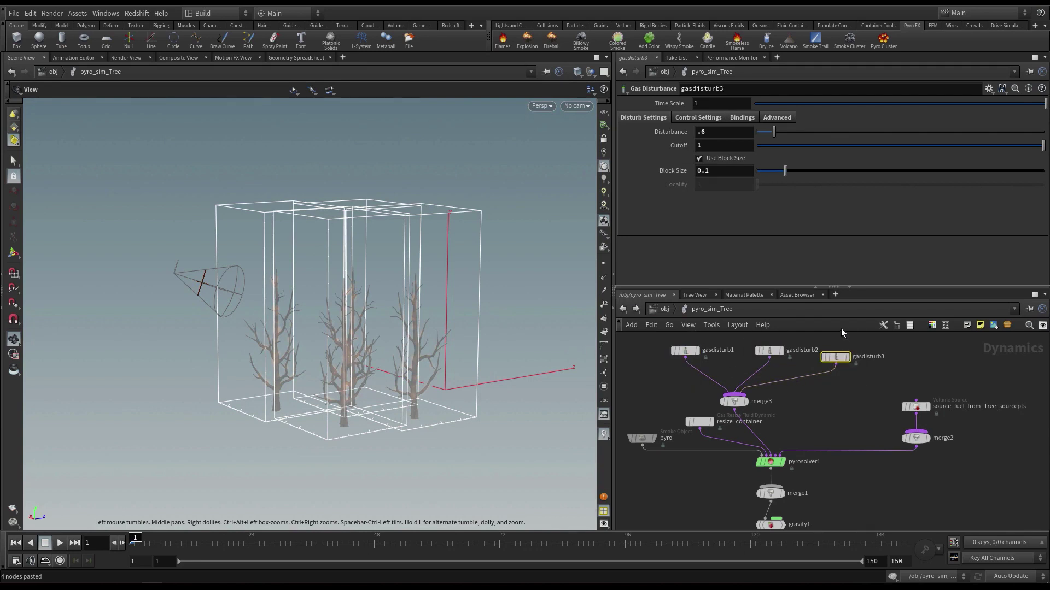
click(728, 172)
text(2)
key(Return)
Step: Set the Block Size of gasdisturb2 to 0.04 and of gasdisturb1 to 0.1
drag(784, 367, 754, 321)
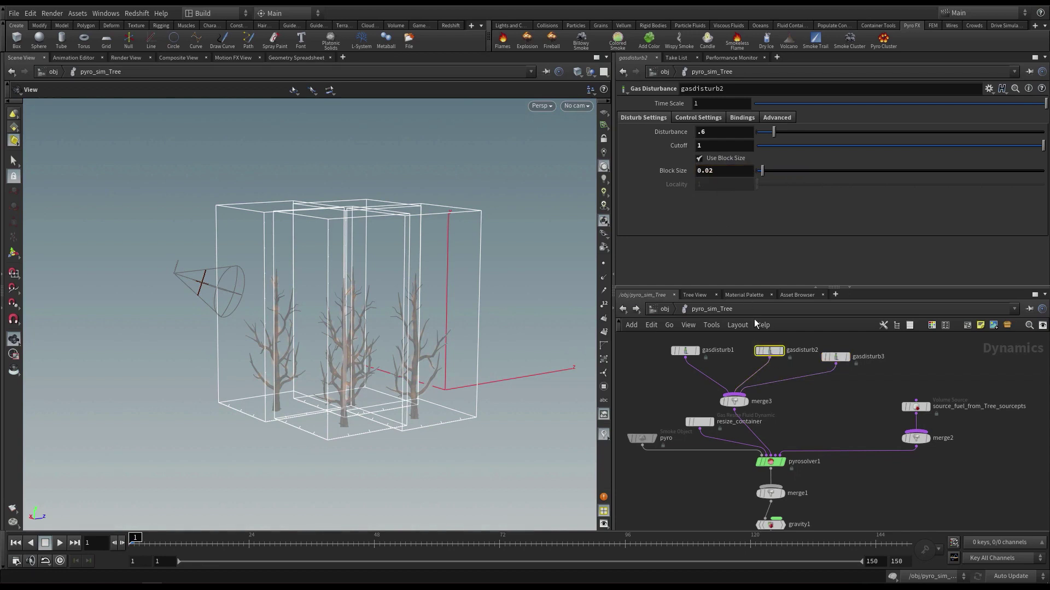
drag(708, 174, 727, 172)
text(4)
key(Return)
drag(660, 371, 691, 345)
drag(705, 171, 728, 171)
text(1)
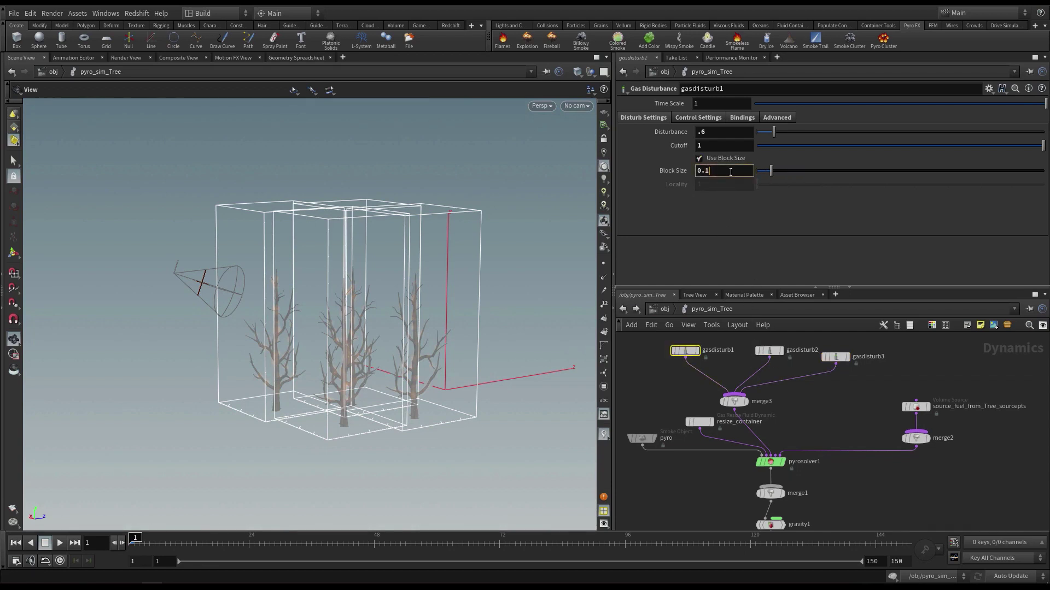
key(Return)
Step: Line up merge3 above pyrosolver1 and load the myFlamesPyro preset on the solver
drag(752, 403, 787, 403)
drag(817, 478, 757, 452)
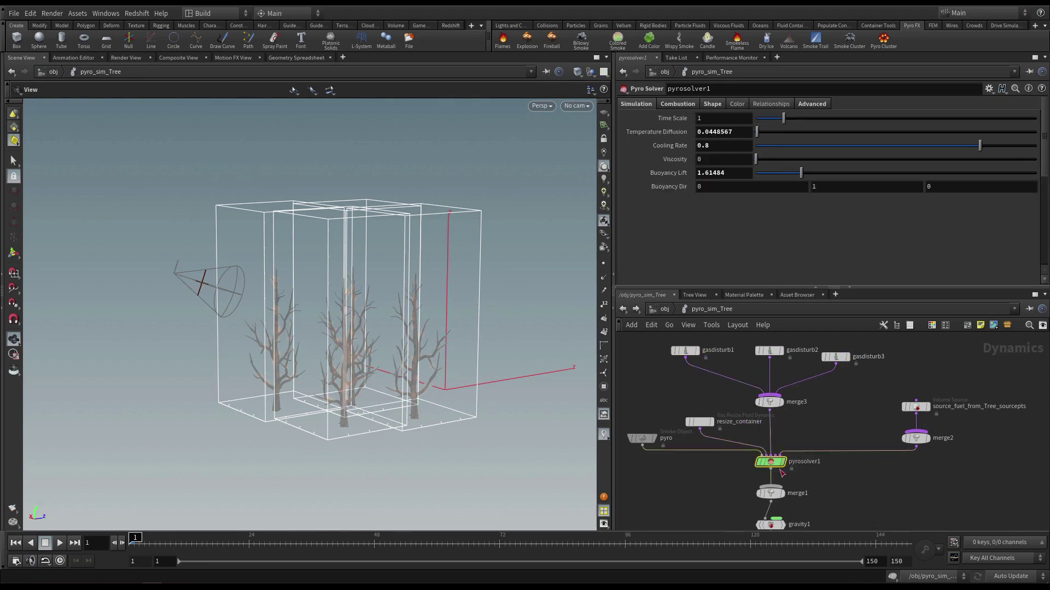
scroll(779, 469, up, 3)
click(988, 90)
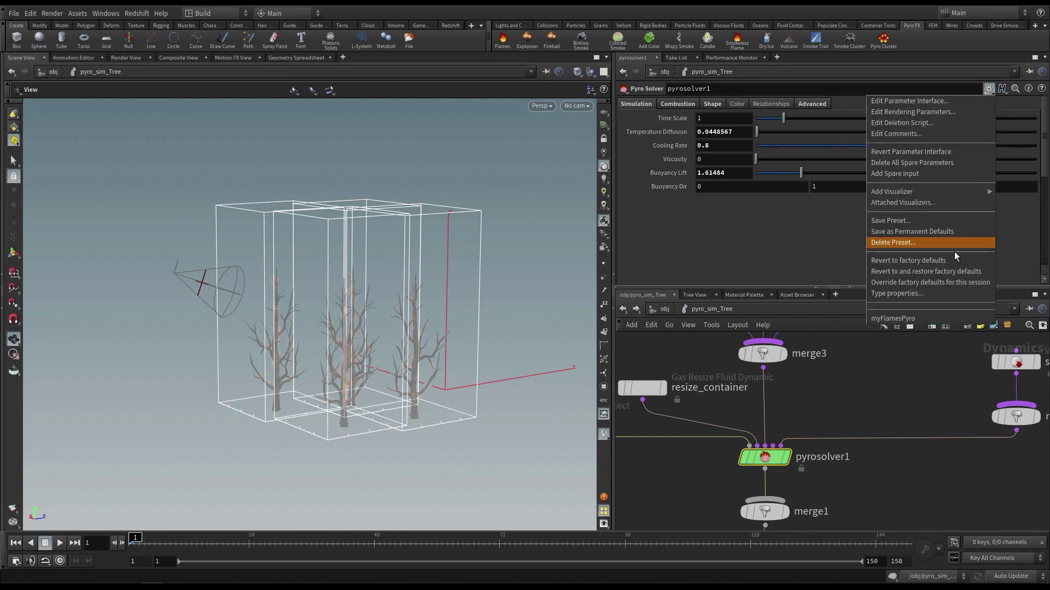
click(920, 321)
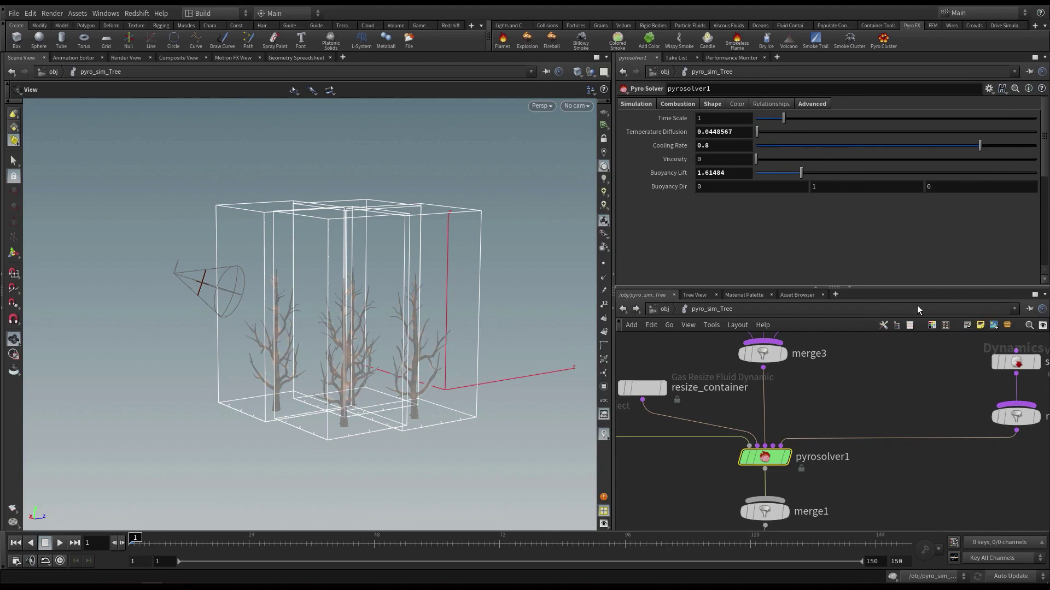
Step: Play the tree fire to about frame 30, replay it from about frame 5 in a closer view and return to frame 1
scroll(398, 306, up, 2)
drag(398, 306, 318, 255)
key(Up)
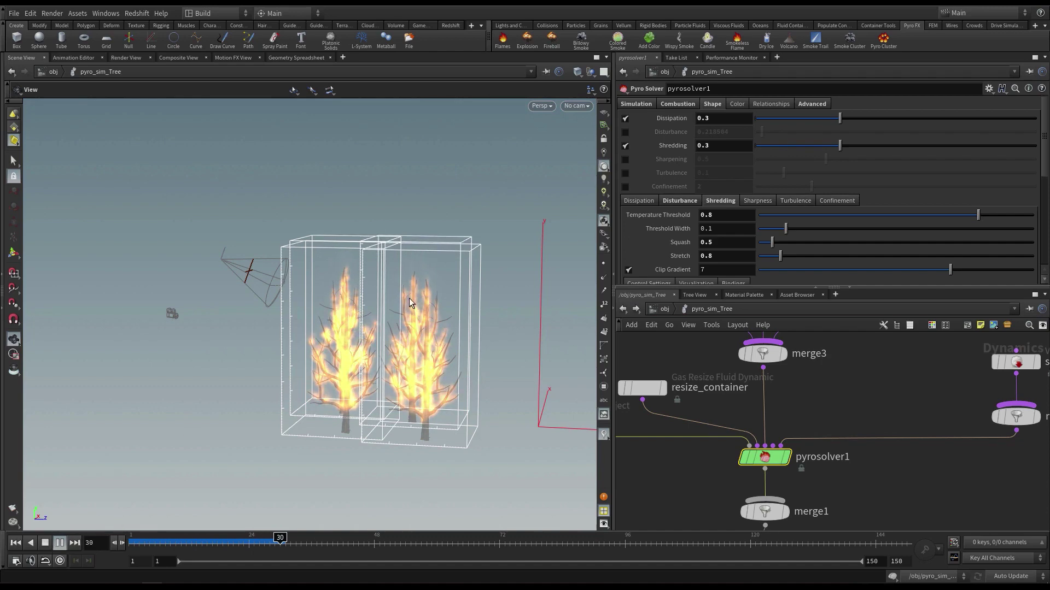
scroll(411, 303, up, 5)
mouse_move(317, 318)
mouse_down()
mouse_move(433, 336)
mouse_move(415, 328)
mouse_up()
click(145, 543)
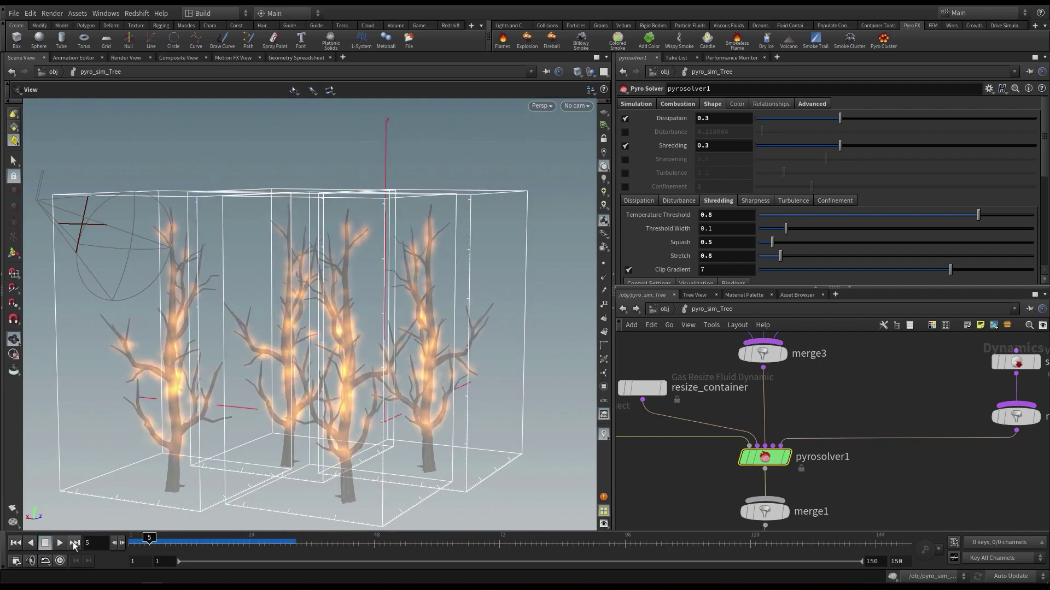
click(60, 542)
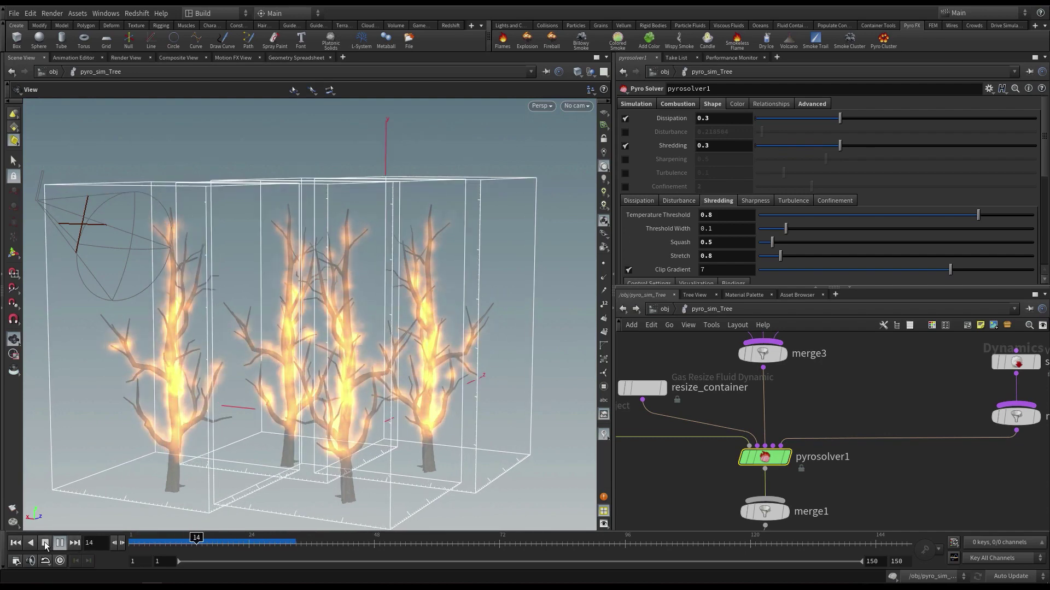
click(45, 545)
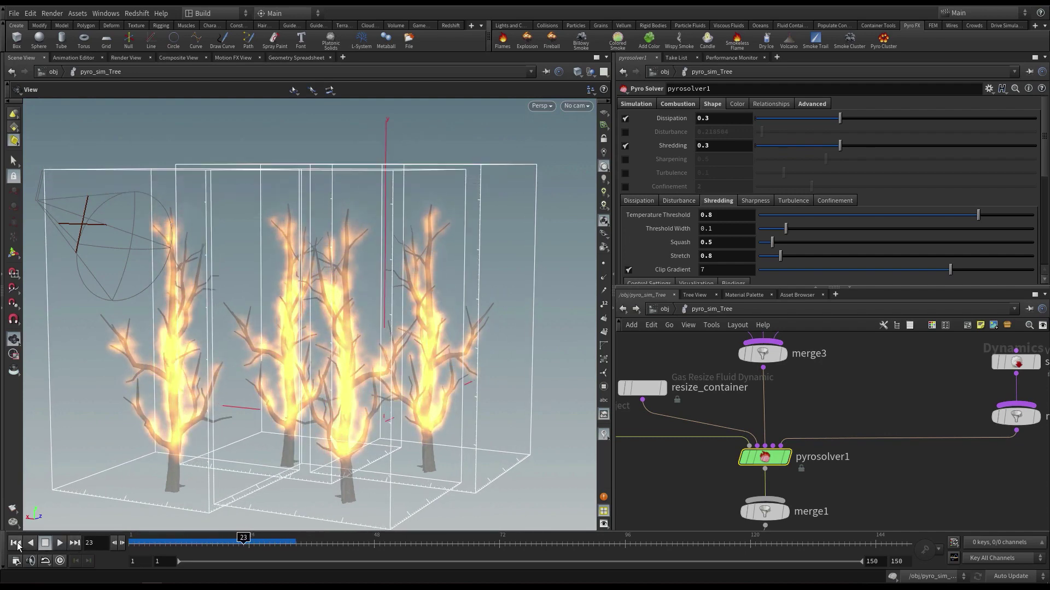
click(15, 543)
Step: Set the Scale of the fuel source in source_fuel_from_Tree_sourcepts to 2.5 and save the scene
middle_drag(929, 377, 835, 417)
click(923, 403)
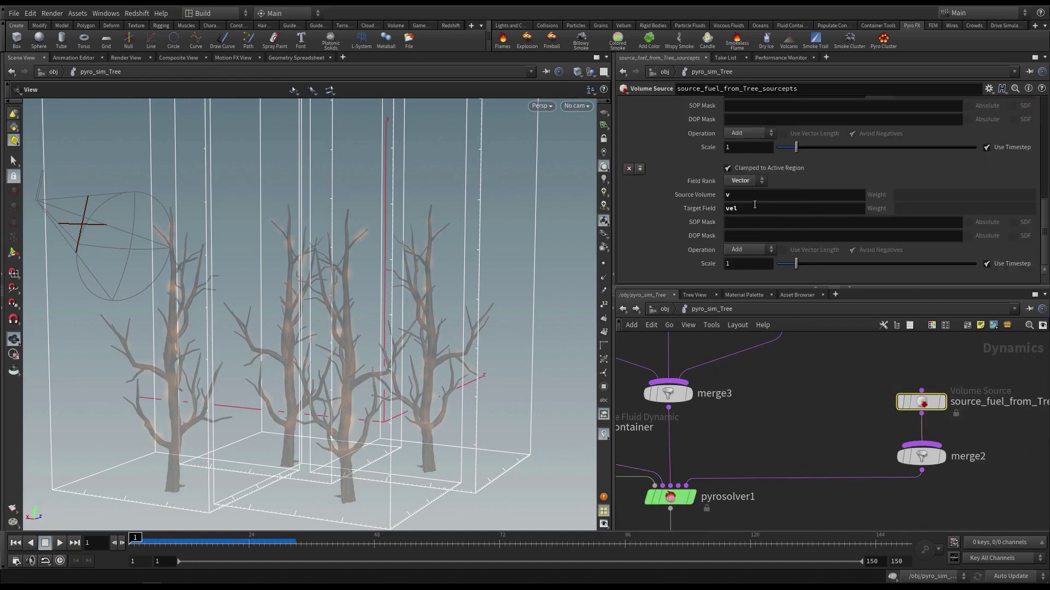
scroll(756, 199, up, 5)
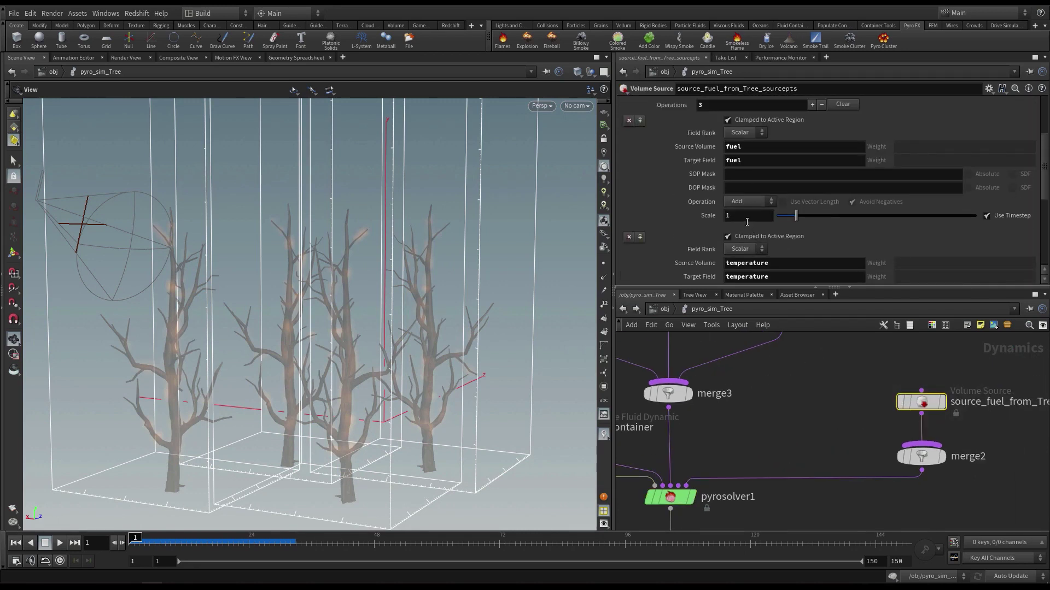
text(2.5)
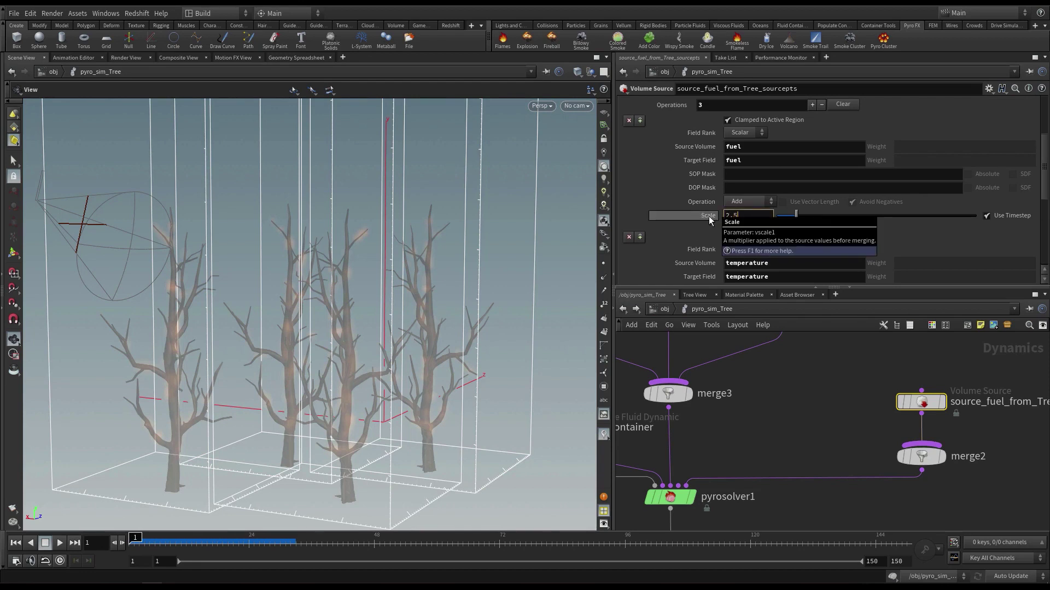
key(Return)
drag(741, 216, 681, 219)
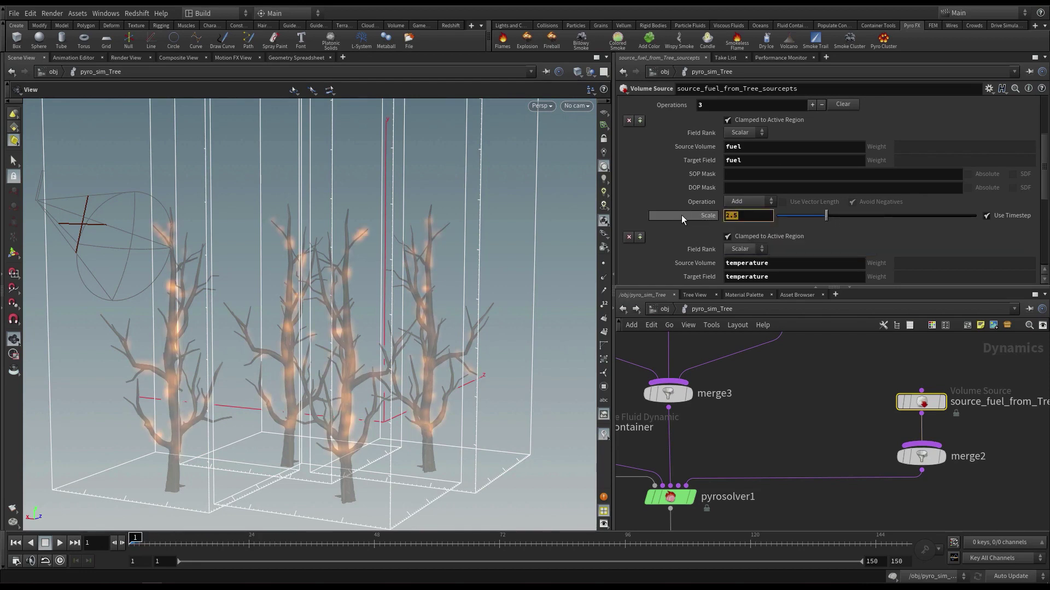
click(773, 396)
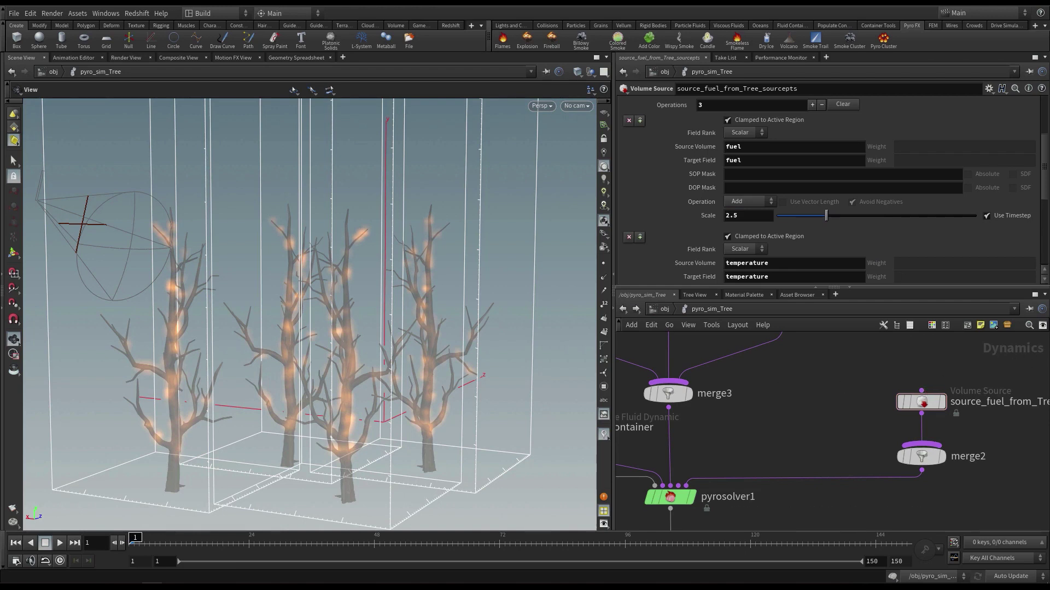
key(ctrl+s)
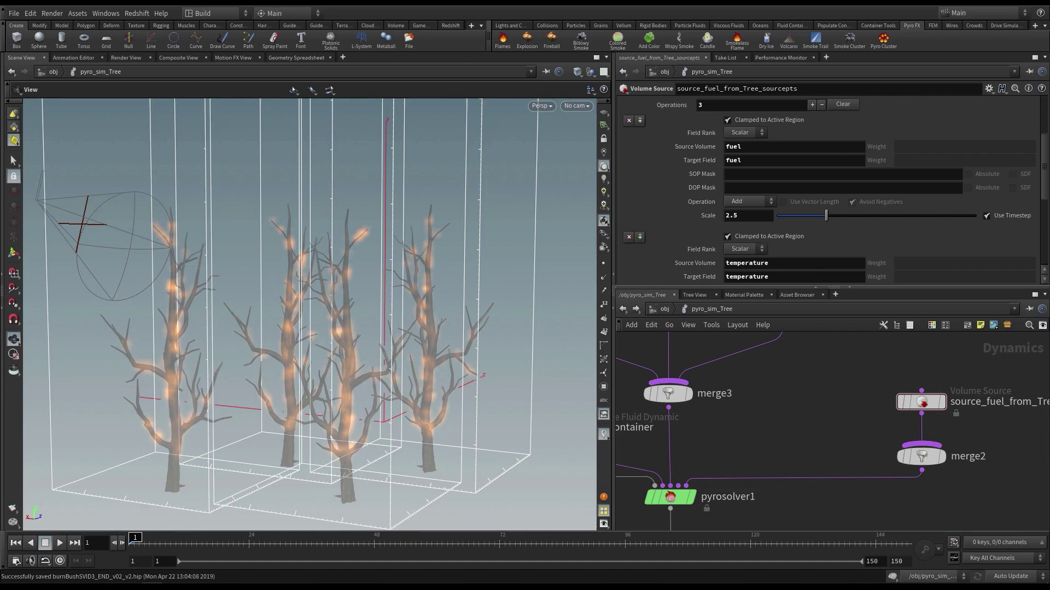
Step: Play the simulation to about frame 34 and examine the flames on the trees from several angles
scroll(851, 397, down, 2)
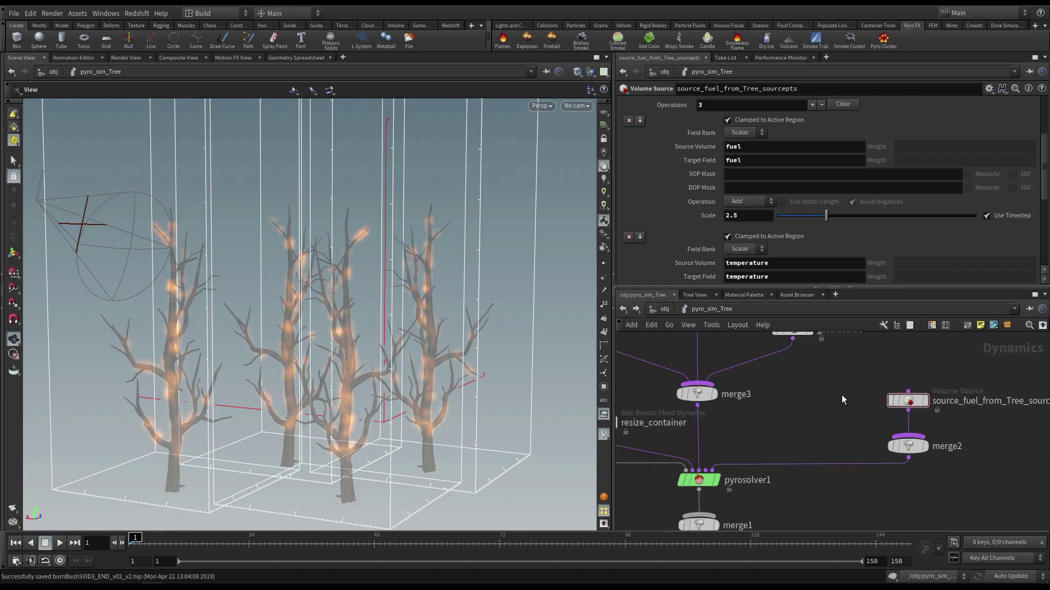
right_drag(482, 290, 412, 291)
key(Up)
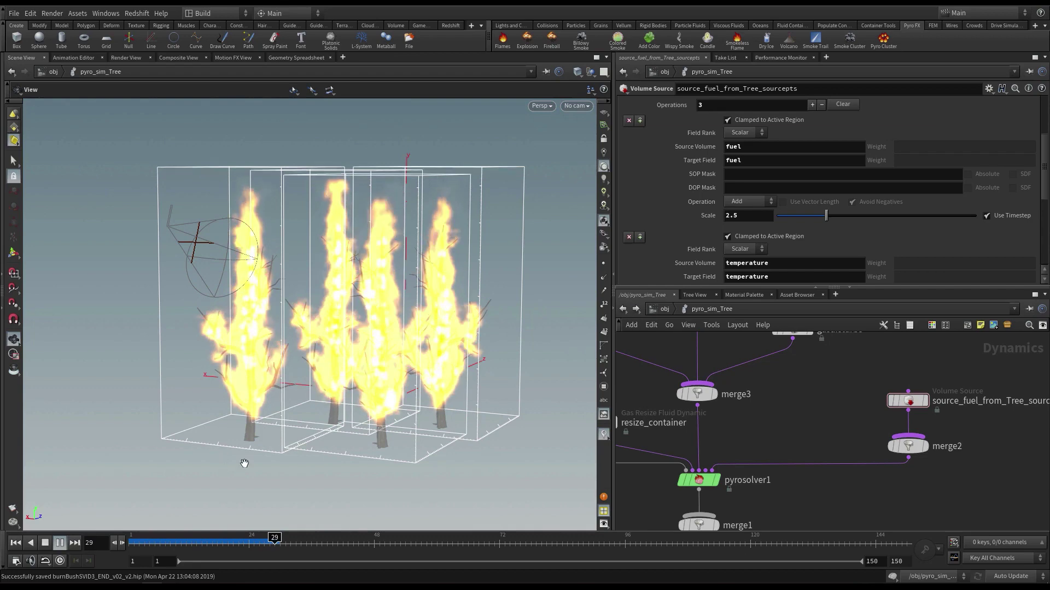
key(ctrl+Up)
key(Up)
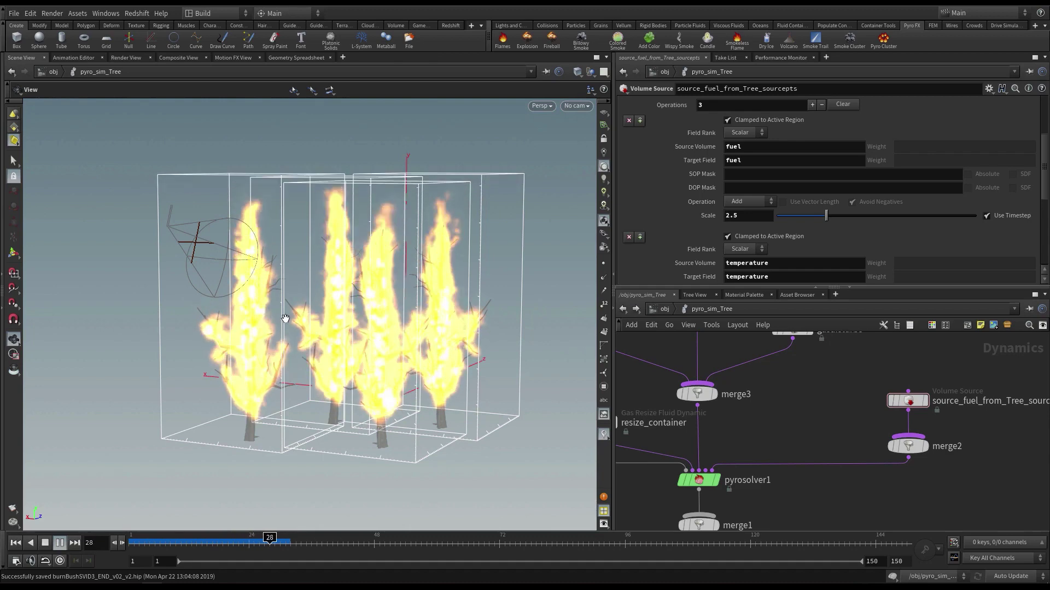
drag(262, 310, 490, 339)
key(Up)
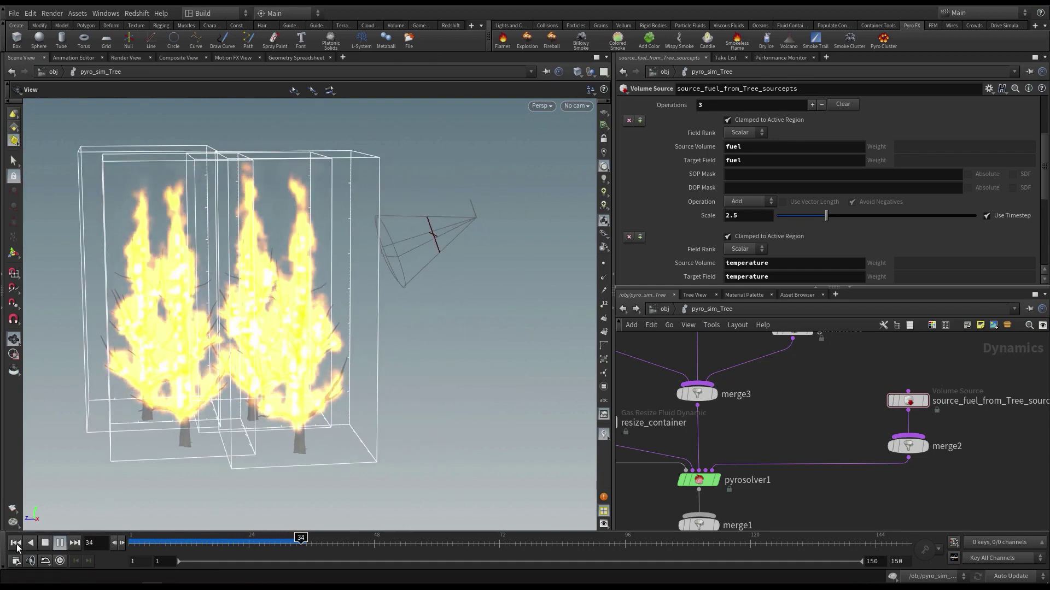
Step: Return to frame 1, save the scene and open the Tree_sourcepts object from the object level
drag(396, 345, 431, 354)
key(ctrl+s)
key(g)
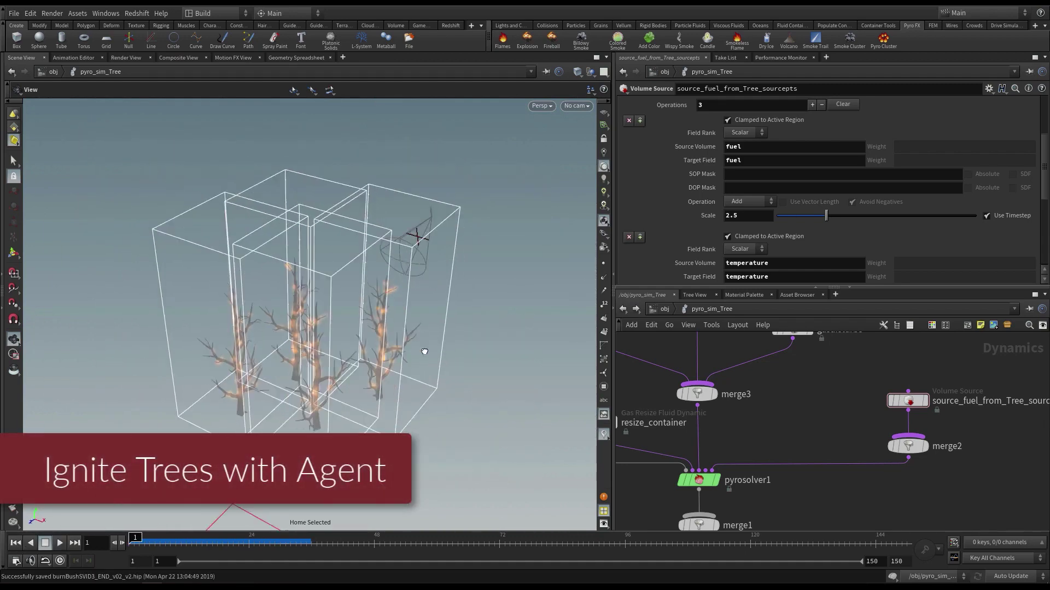
drag(329, 341, 426, 361)
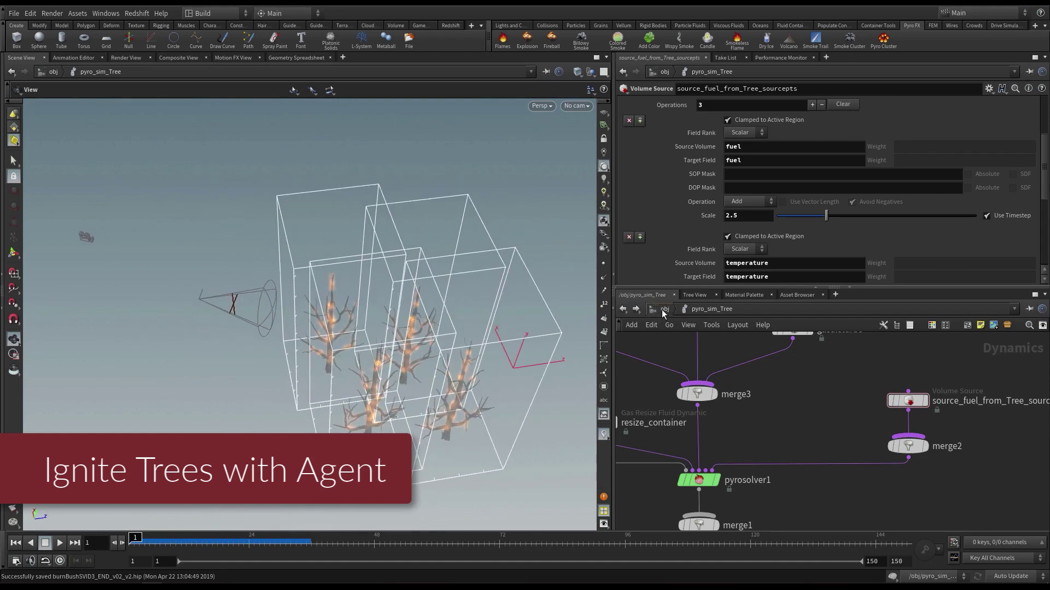
click(662, 309)
click(688, 452)
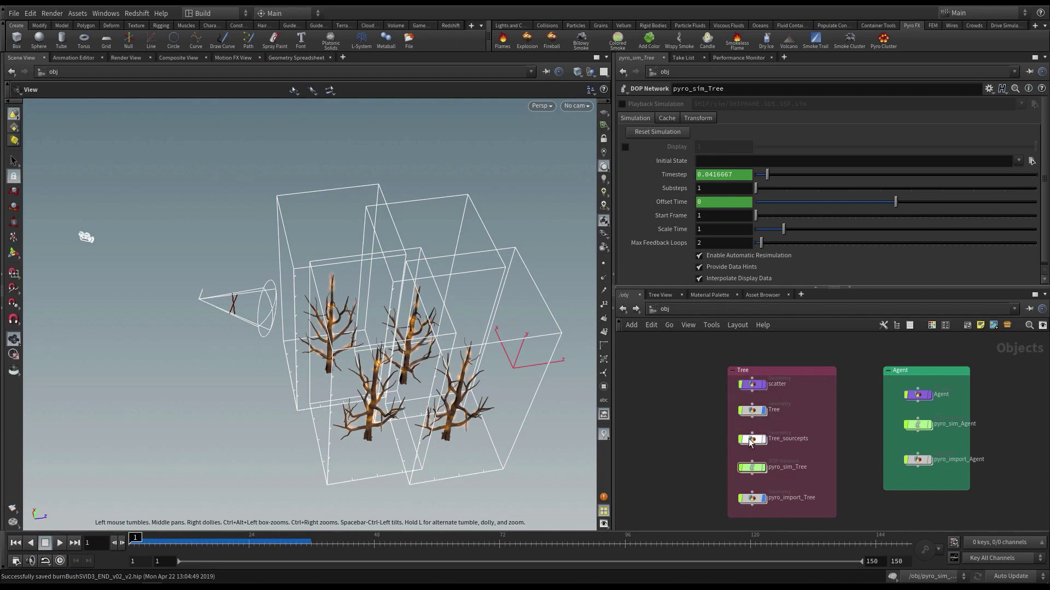
double_click(752, 440)
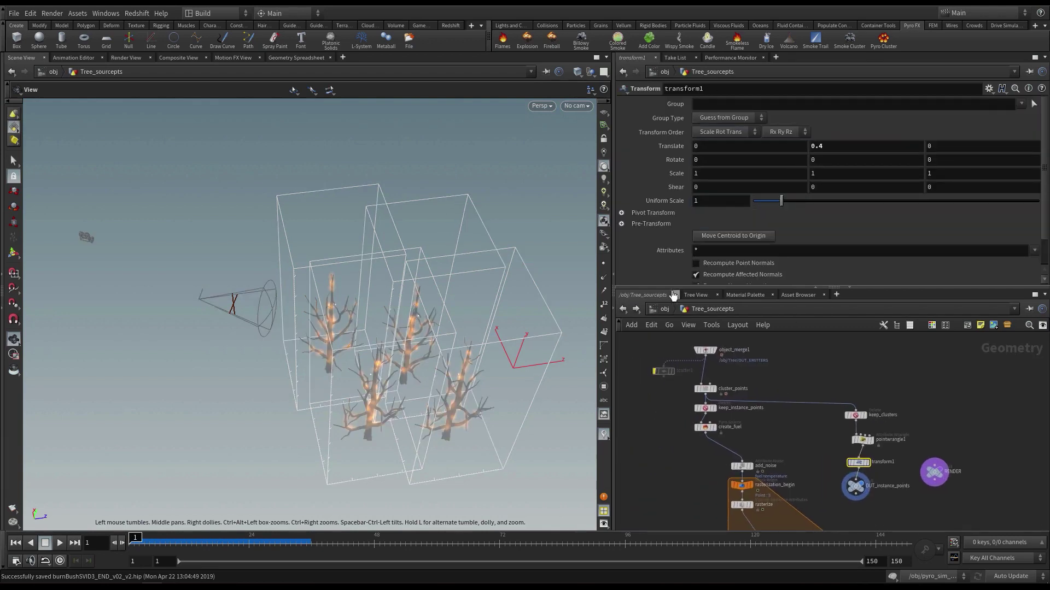
Step: Enlarge the network area and move the branch from keep_clusters to OUT_instance_points to the opposite side of the main fuel chain
drag(674, 288, 674, 186)
scroll(668, 370, up, 1)
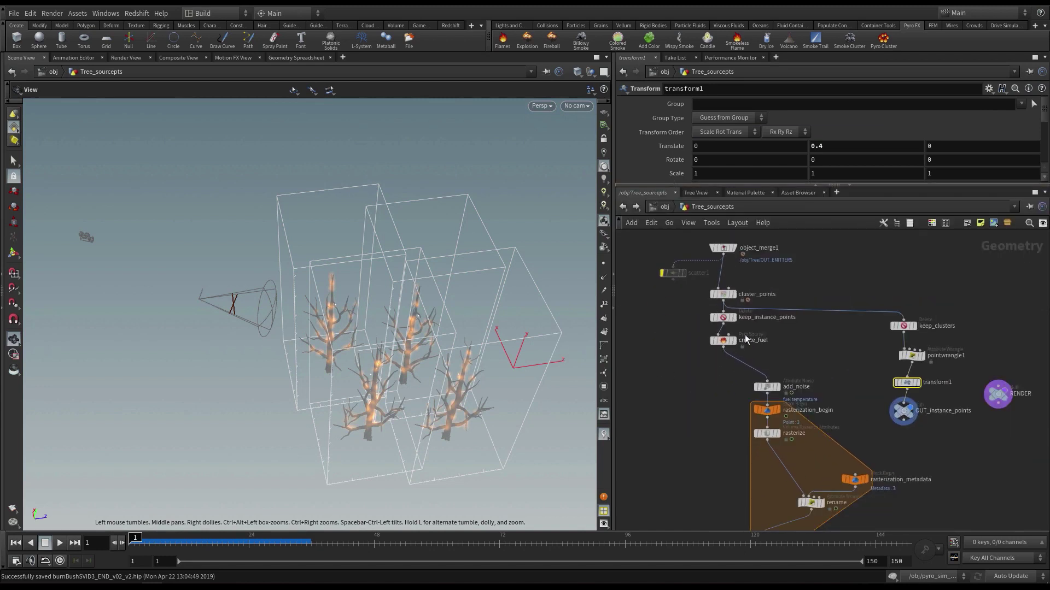
scroll(704, 418, up, 1)
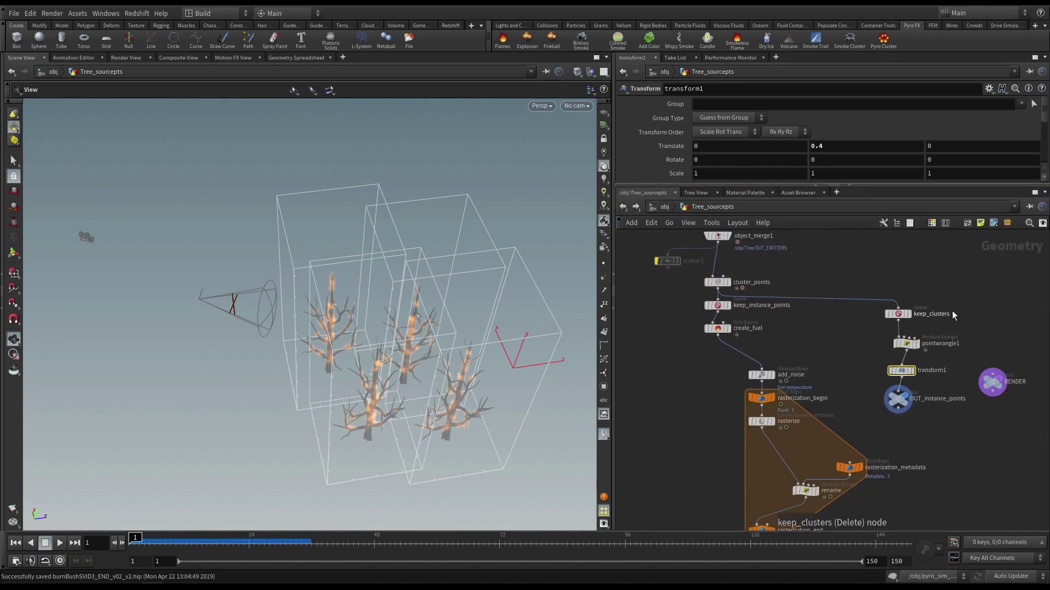
scroll(952, 310, down, 1)
drag(974, 293, 637, 392)
middle_drag(889, 420, 864, 420)
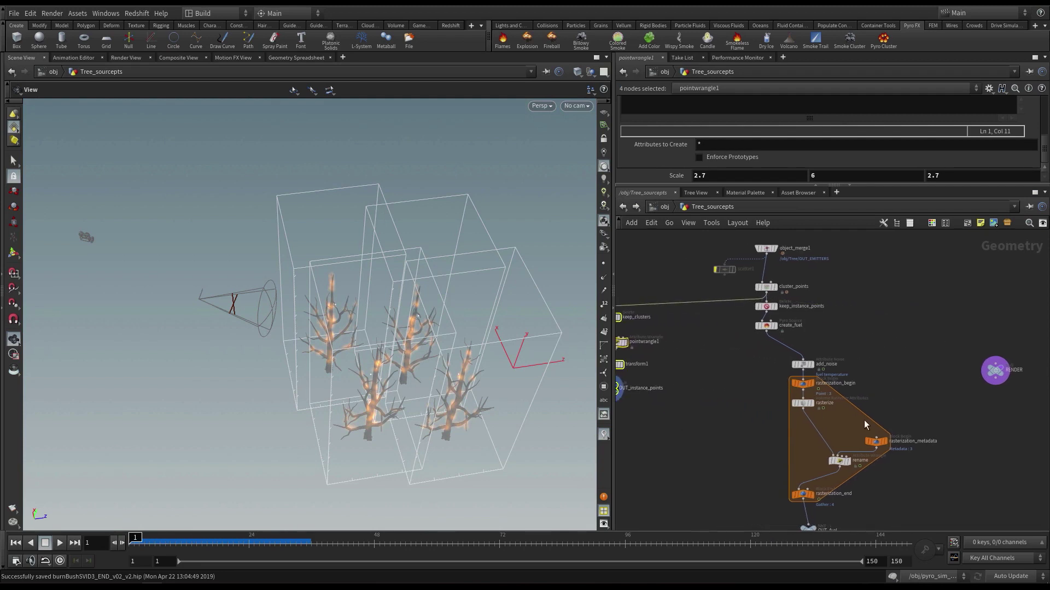
Step: Tidy the fuel branch by lining up add_noise and the rasterization block nodes in a compact column beneath create_fuel
middle_drag(852, 486, 848, 448)
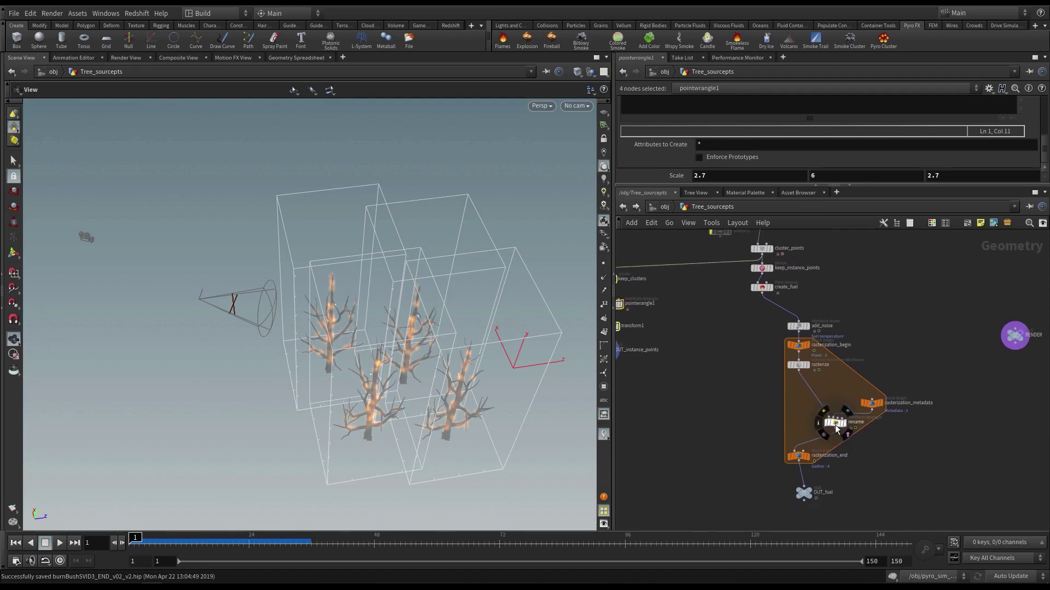
drag(834, 424, 805, 503)
drag(881, 403, 884, 408)
middle_drag(837, 337, 781, 393)
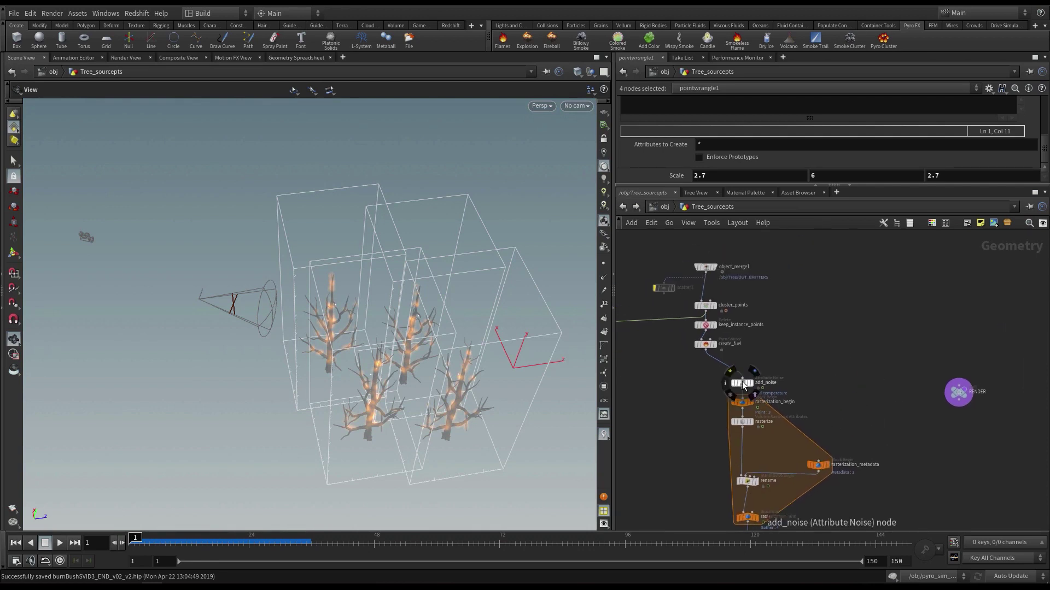
drag(742, 383, 713, 369)
drag(742, 402, 727, 433)
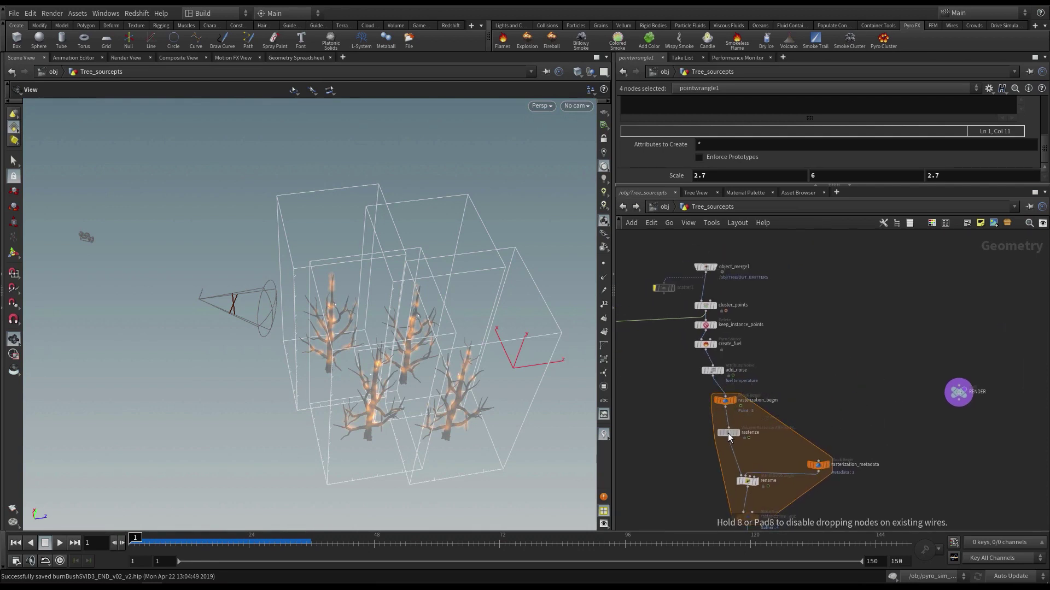
drag(752, 520, 740, 522)
drag(747, 482, 731, 484)
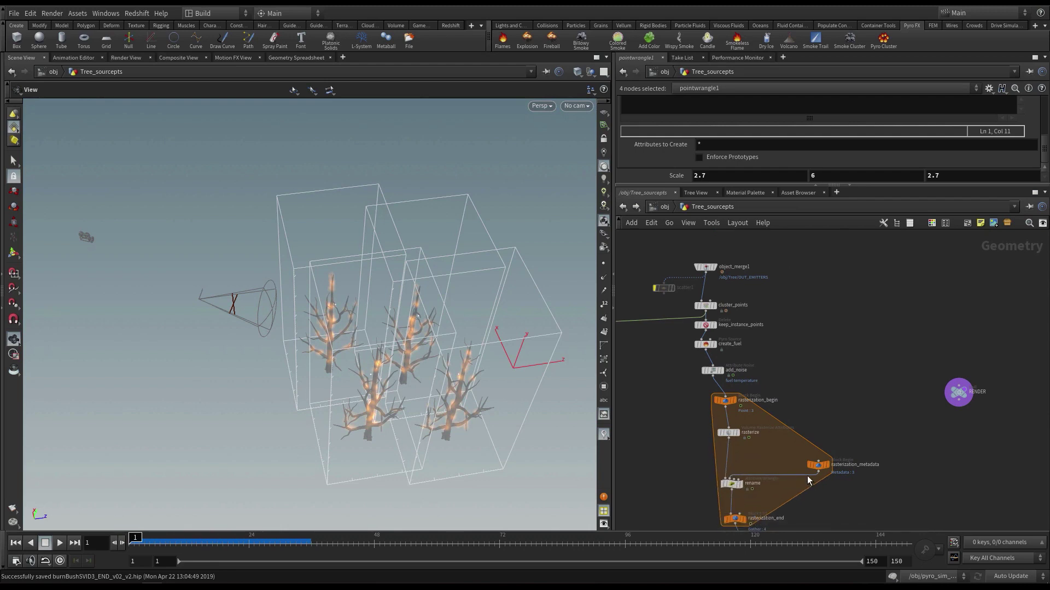
drag(817, 473, 794, 471)
Step: In create_fuel, set the Temperature attribute's Default Value to 0 and its Scale to 0
middle_drag(814, 401, 819, 416)
scroll(787, 377, up, 2)
middle_drag(795, 364, 828, 385)
scroll(731, 371, up, 3)
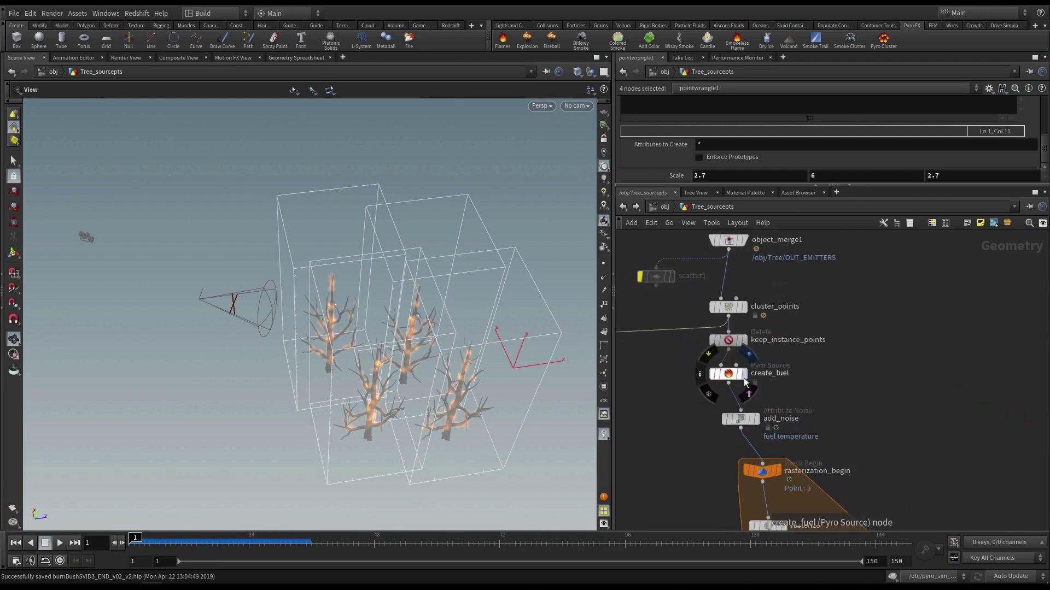
drag(732, 380, 746, 380)
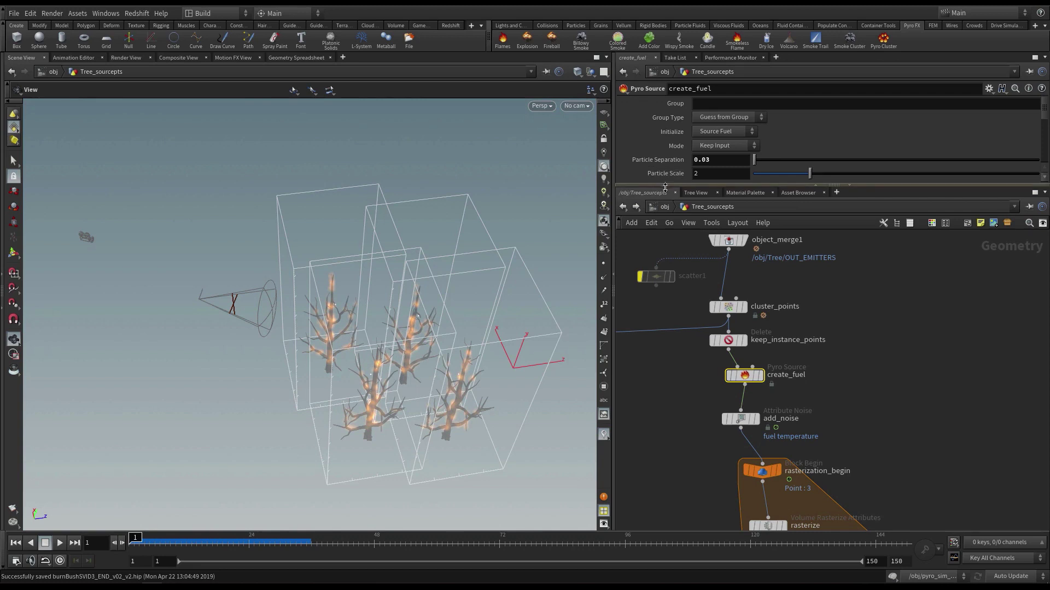
drag(664, 186, 707, 258)
scroll(741, 228, down, 4)
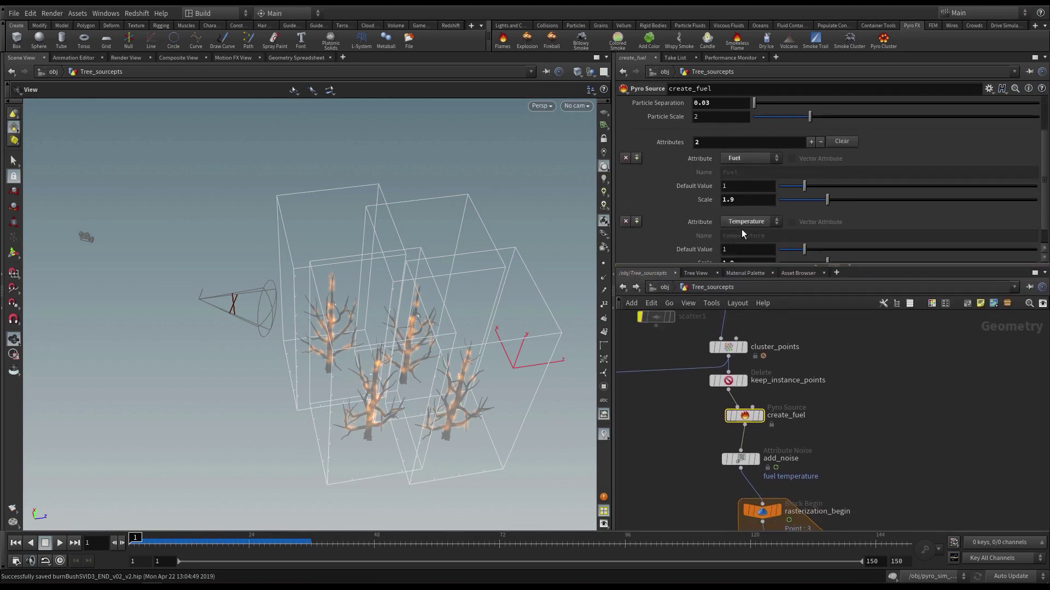
scroll(737, 209, down, 1)
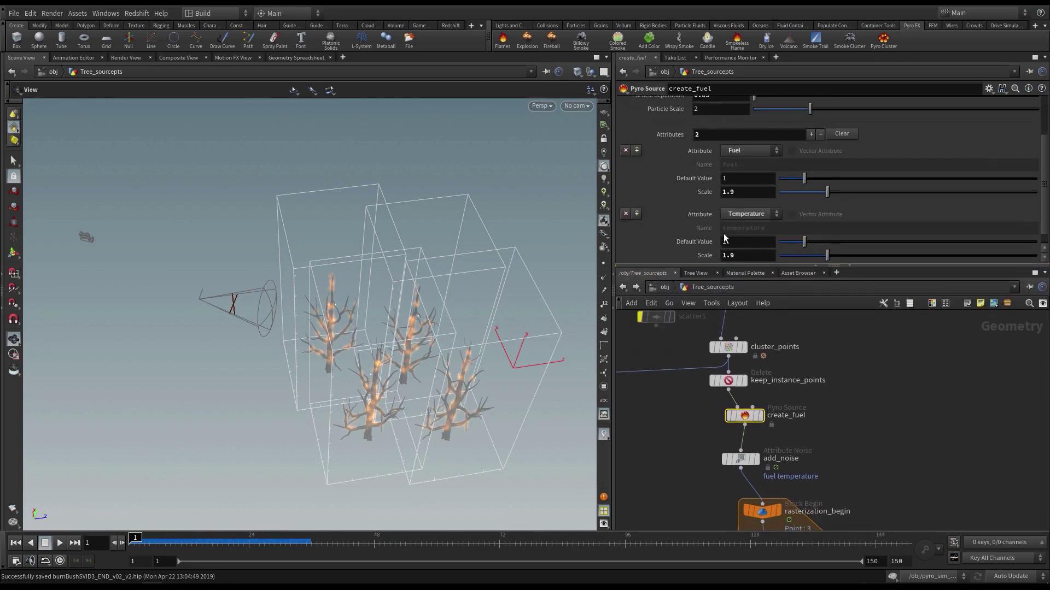
double_click(736, 242)
text(0)
key(Tab)
text(0)
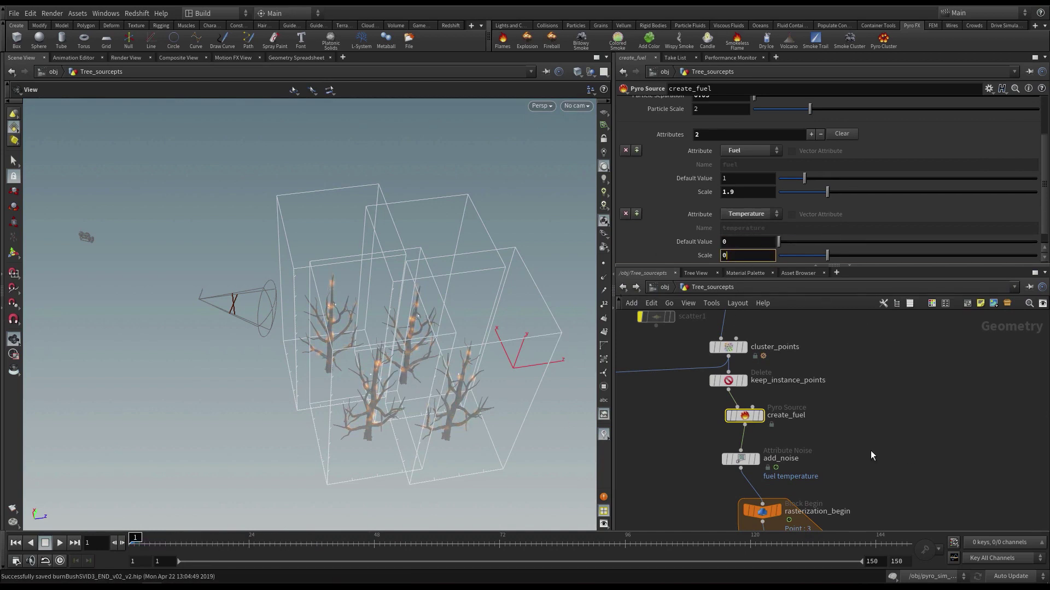
Step: Remove temperature from the Attributes of add_noise, leaving only fuel
scroll(871, 425, down, 2)
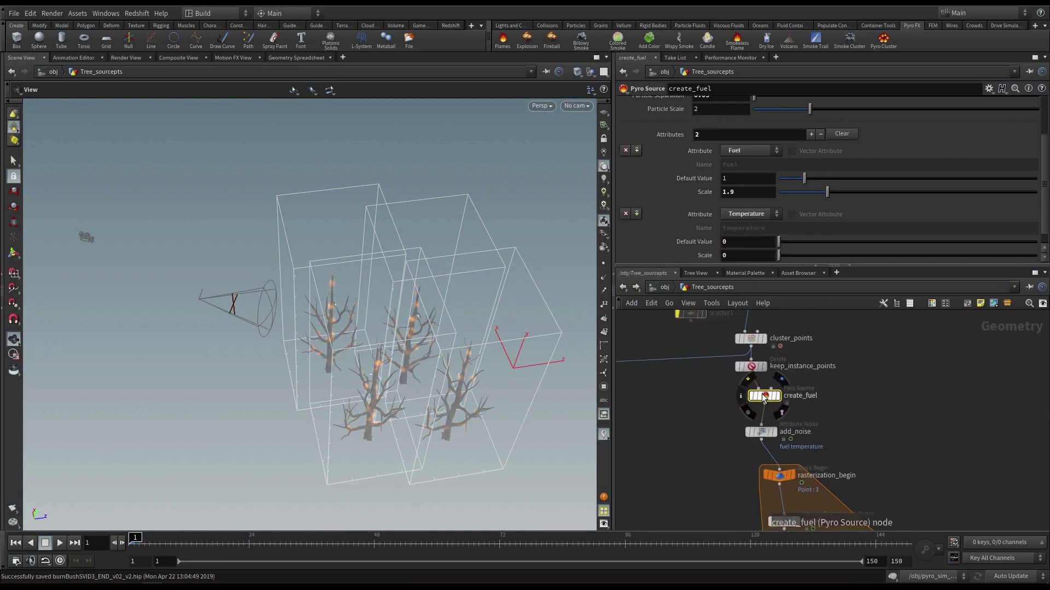
middle_click(762, 397)
drag(389, 335, 392, 330)
middle_drag(909, 433, 896, 417)
click(749, 416)
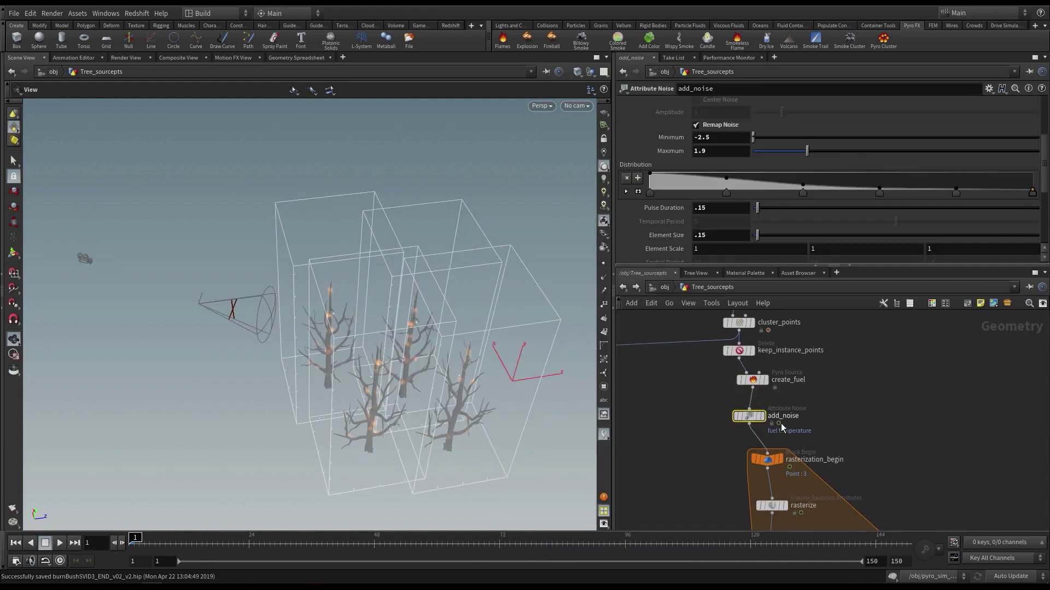
scroll(782, 215, up, 5)
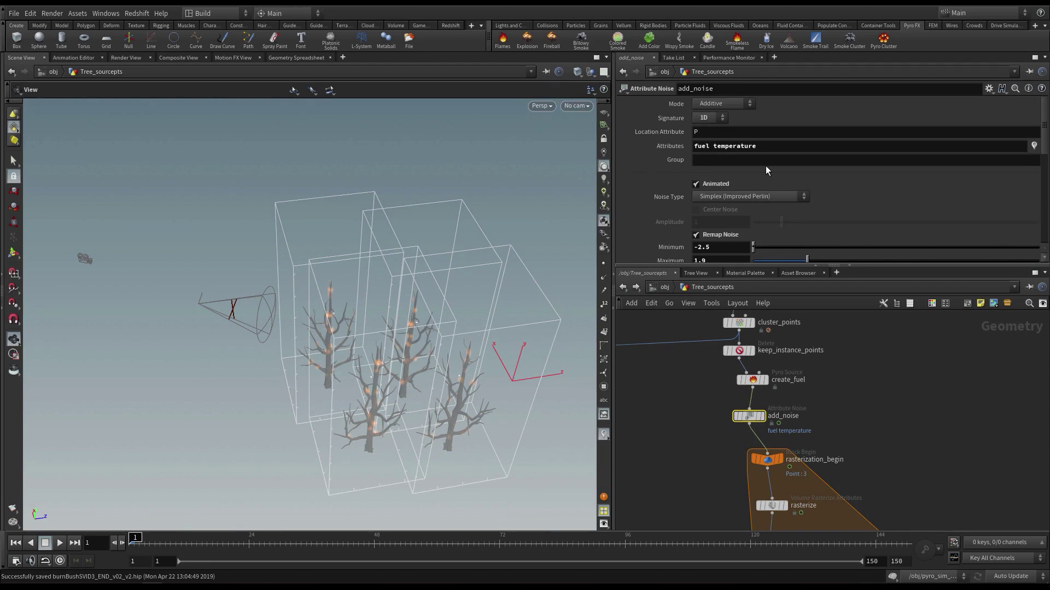
drag(713, 146, 799, 159)
key(BackSpace)
key(Return)
Step: Play the first few frames of the simulation, check the trees for fire and return to frame 1
drag(444, 331, 428, 420)
key(Up)
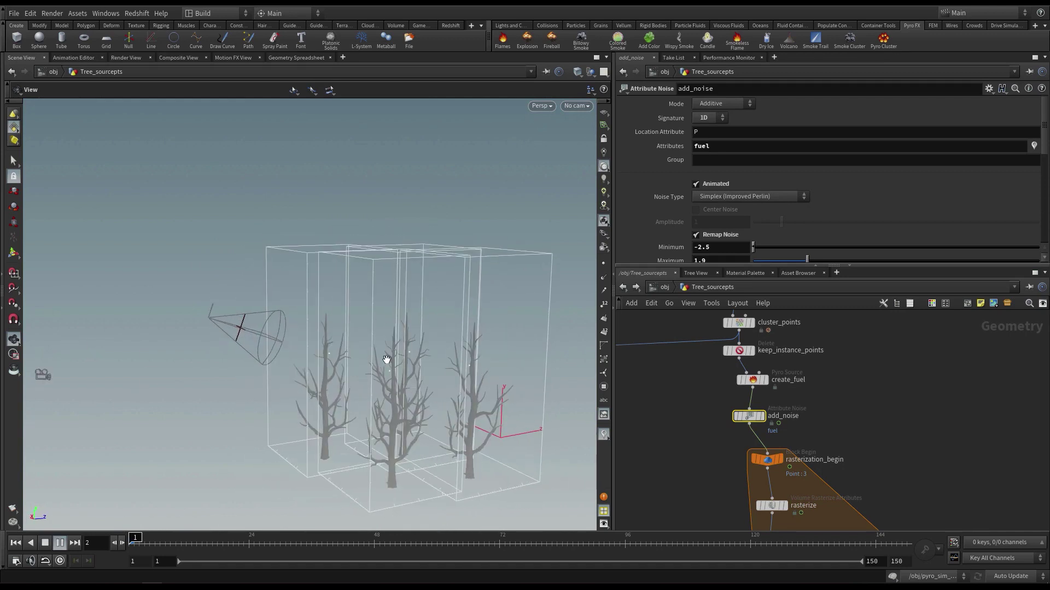
key(Up)
drag(394, 432, 464, 390)
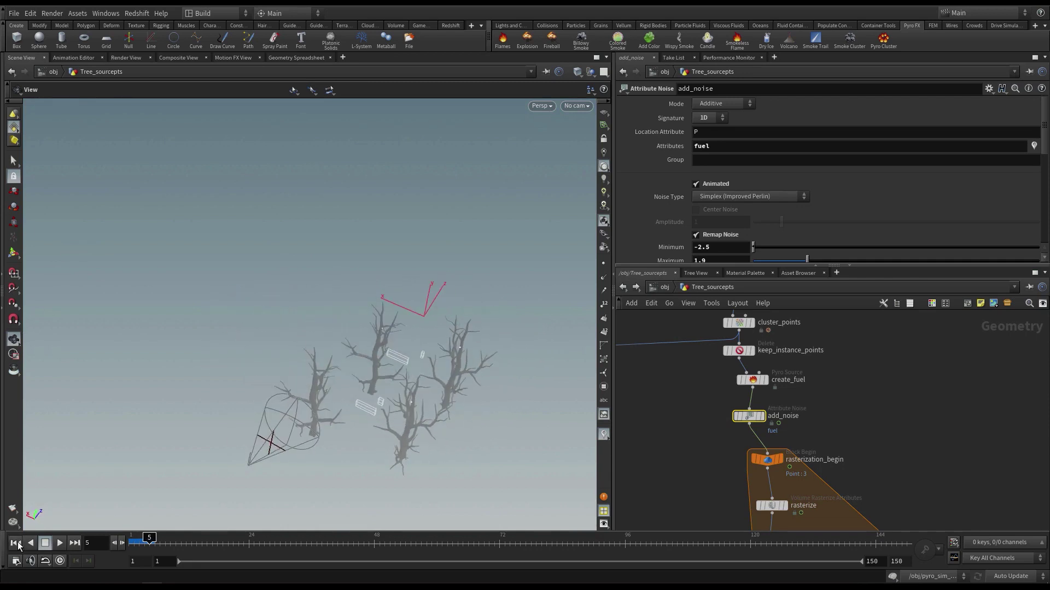
click(15, 543)
drag(392, 370, 357, 340)
Step: Align create_fuel with keep_instance_points in the network and save the scene
middle_drag(844, 393, 816, 398)
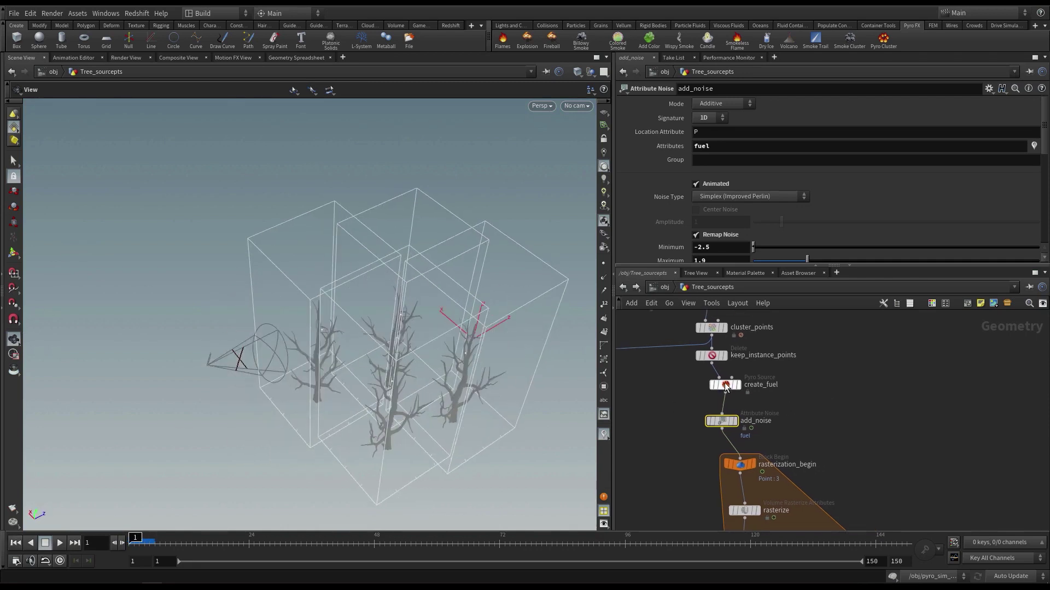
drag(726, 387, 712, 390)
middle_drag(839, 419, 832, 425)
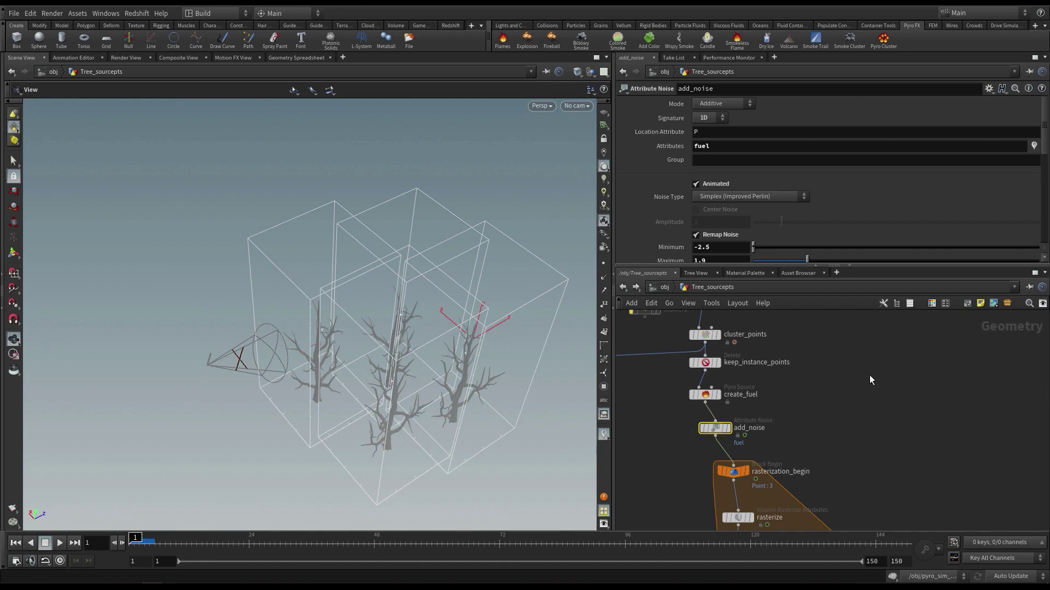
key(ctrl+s)
middle_drag(880, 360, 868, 363)
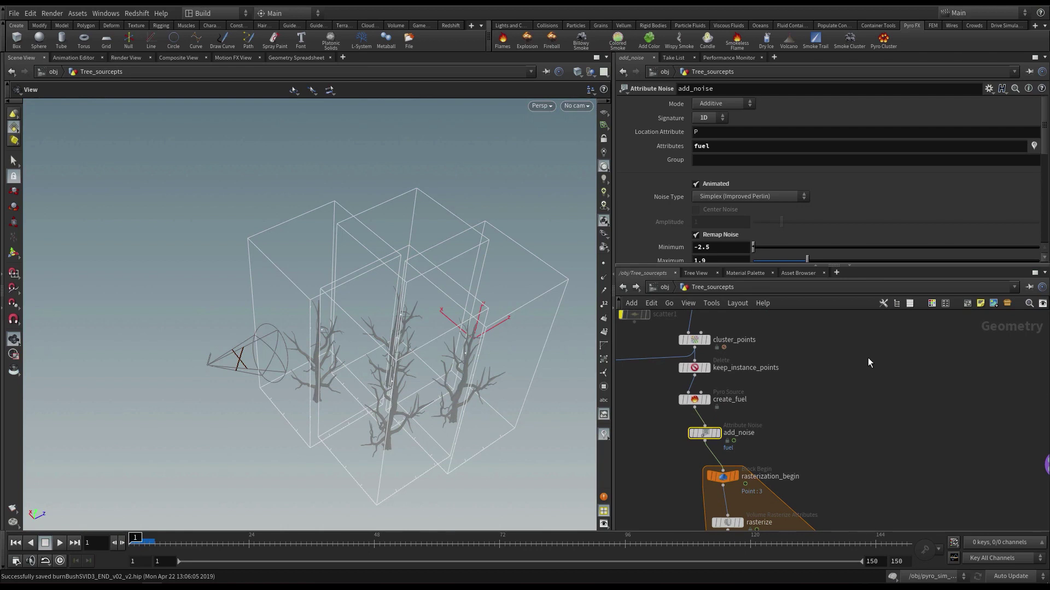
Step: Add an Object Merge node in the empty area beside the fuel branch
middle_drag(868, 357, 862, 371)
key(Tab)
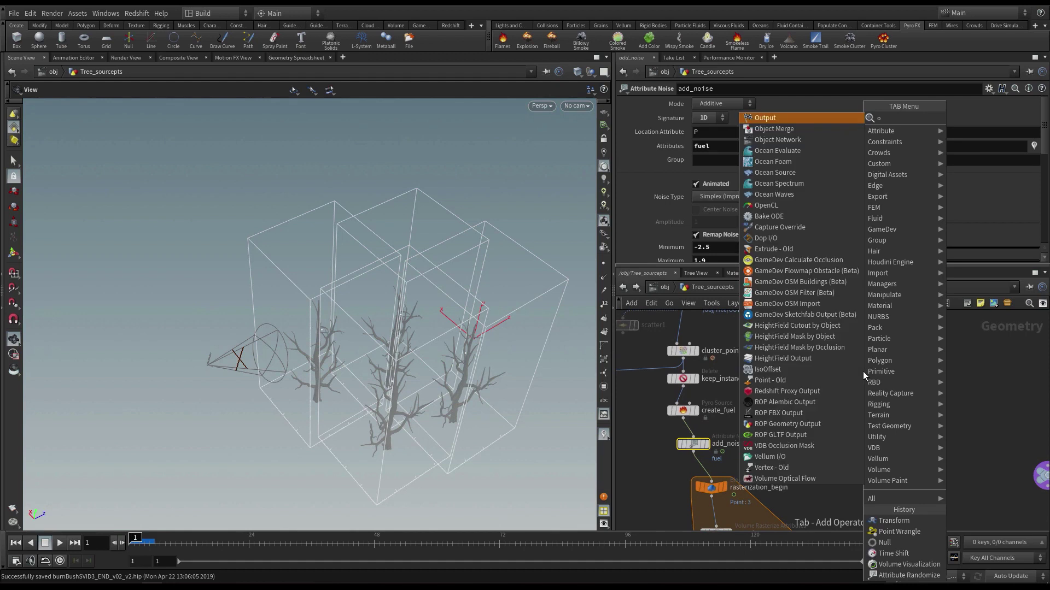
text(obm)
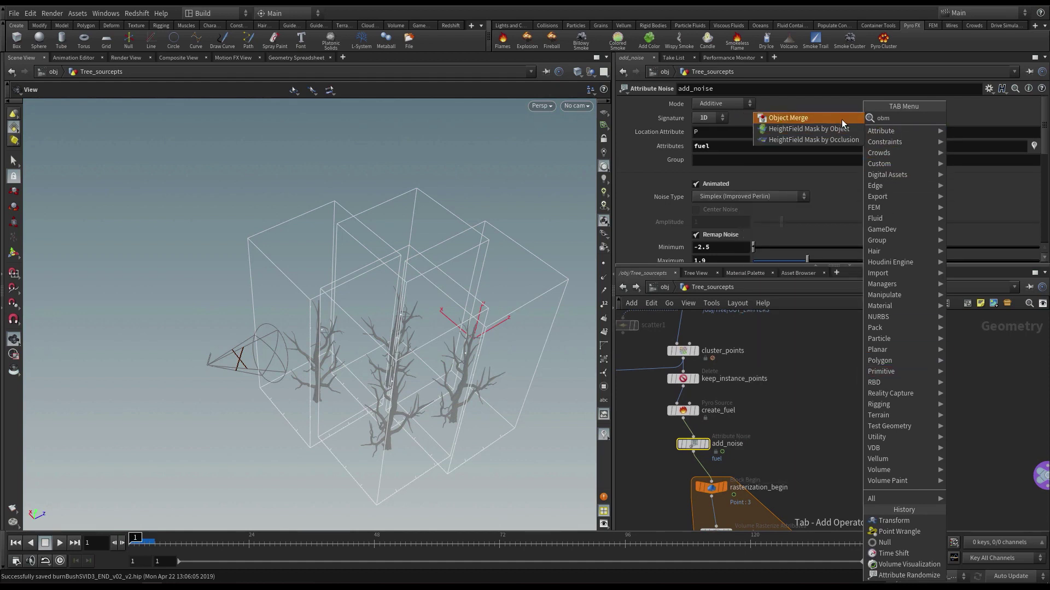
click(842, 119)
click(863, 380)
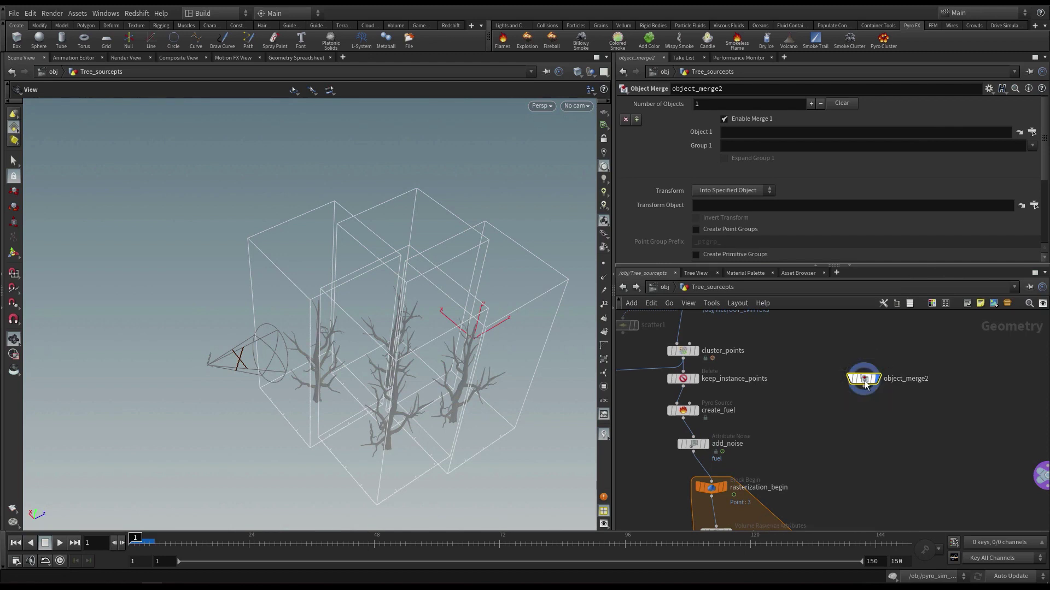
drag(865, 379, 883, 384)
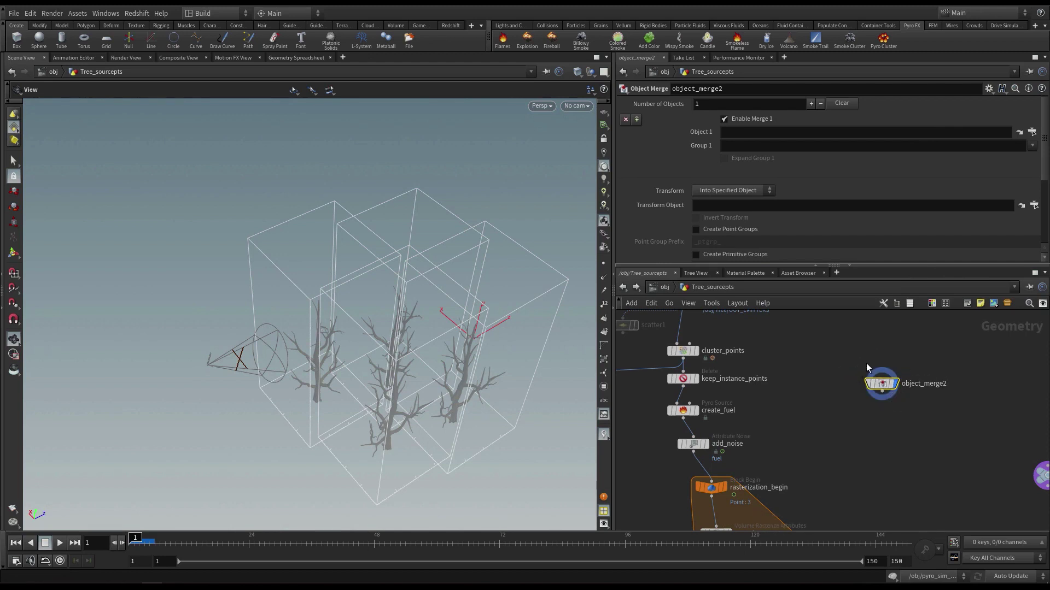
Step: Set Object 1 of the new object merge to /obj/pyro_import_Agent/import_pyrofields
click(1032, 132)
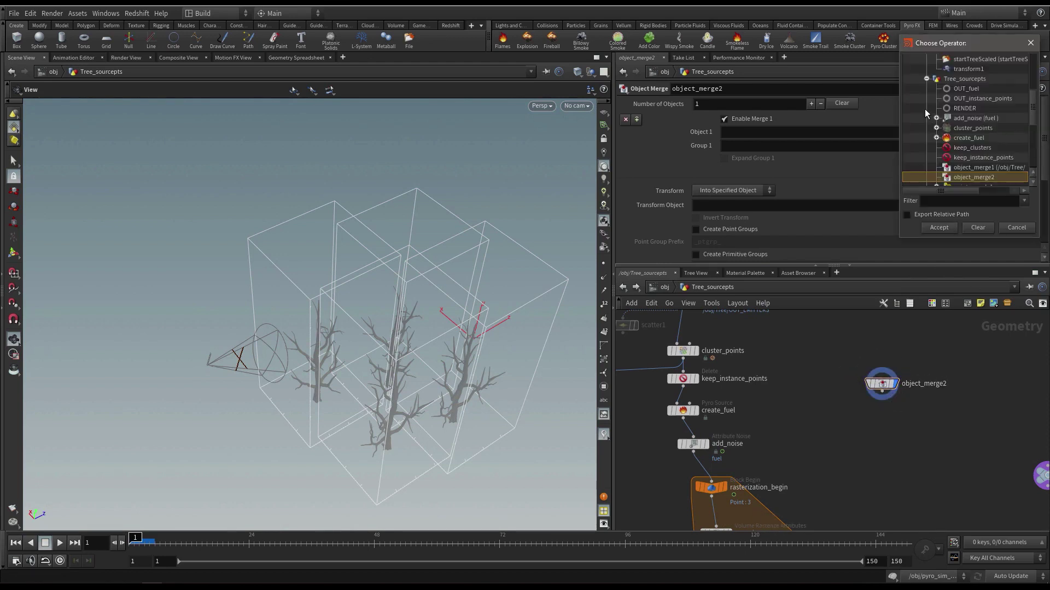
scroll(925, 113, up, 5)
click(926, 88)
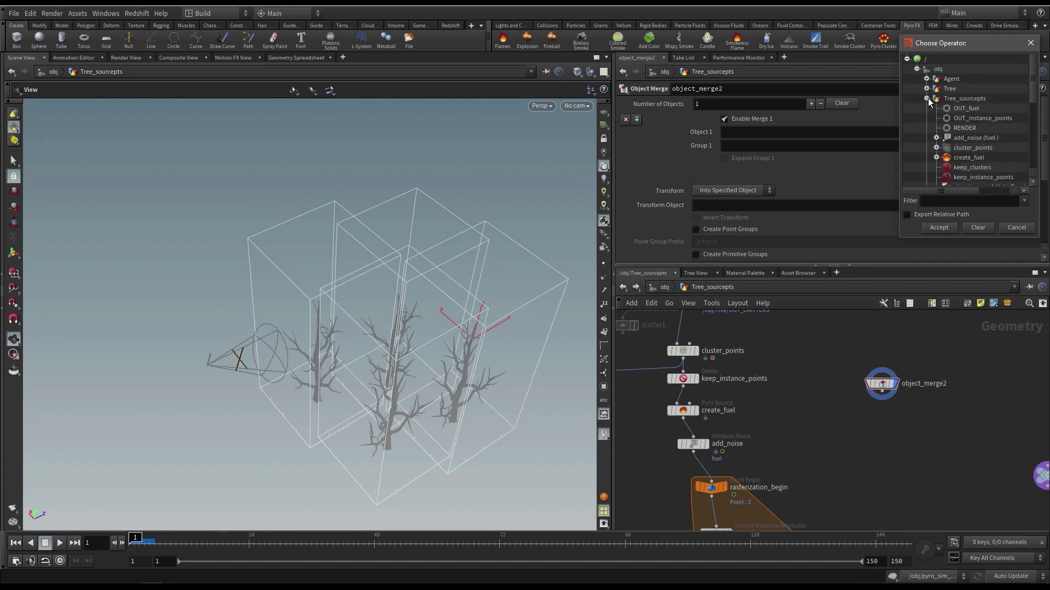
click(927, 98)
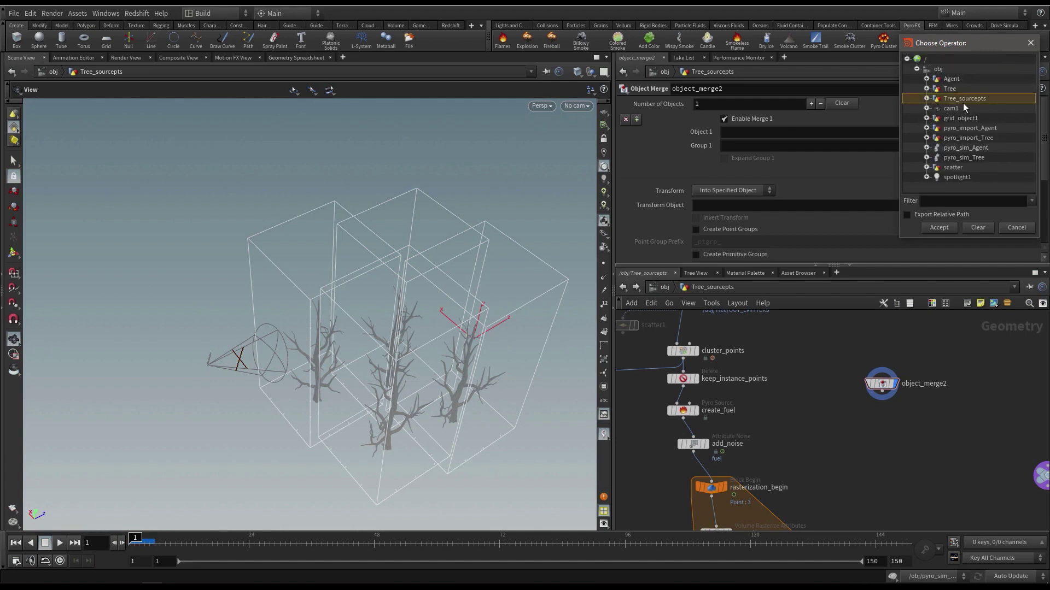
click(980, 129)
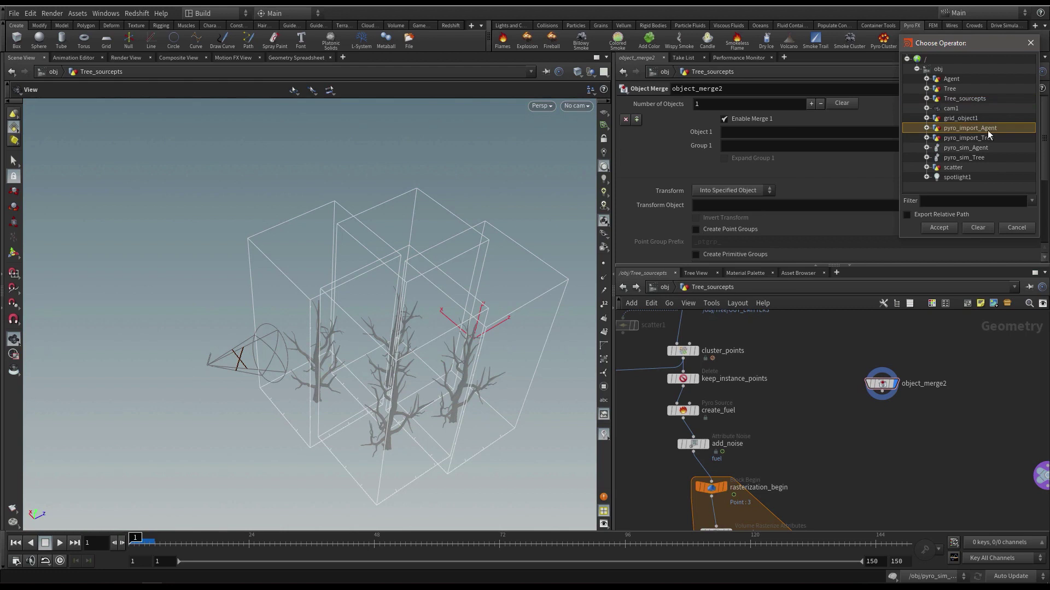
click(927, 128)
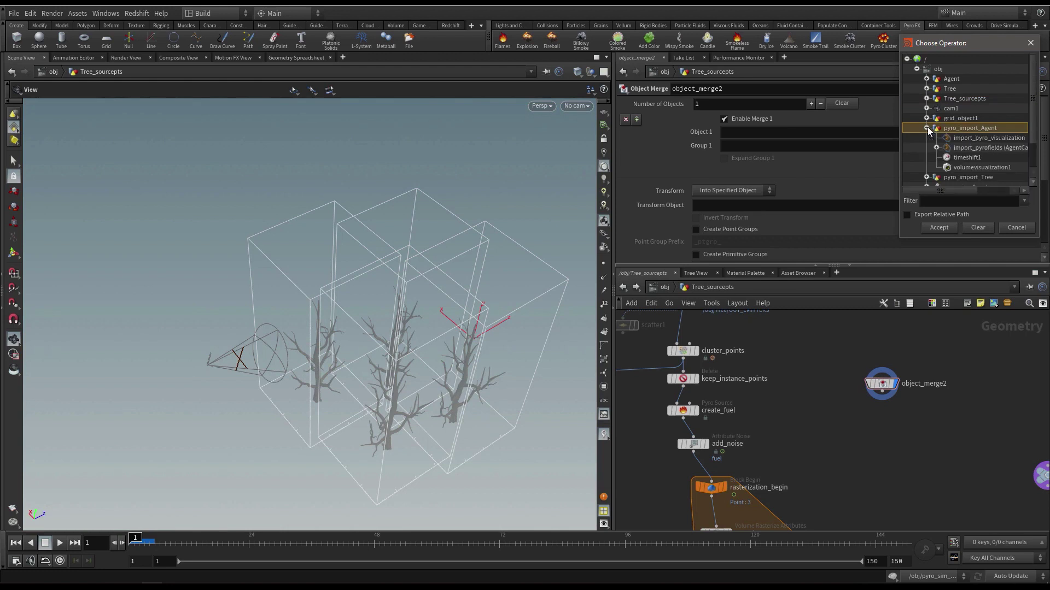
click(967, 149)
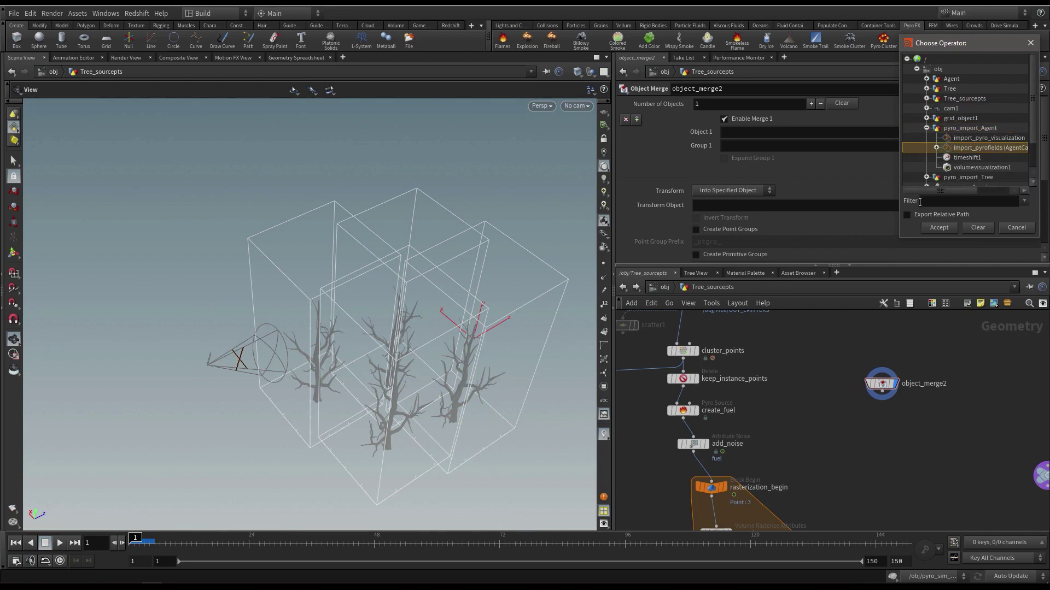
click(938, 227)
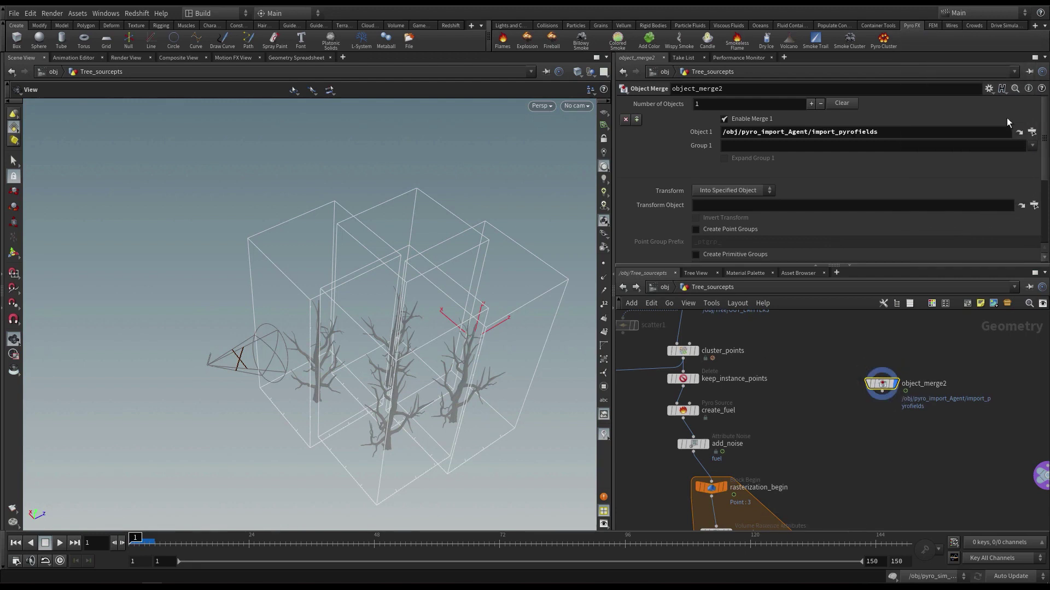
Step: Set the object merge's Object 1 to /obj/pyro_import_Agent/timeshift1 and its Transform to Into This Object
click(1031, 133)
click(968, 158)
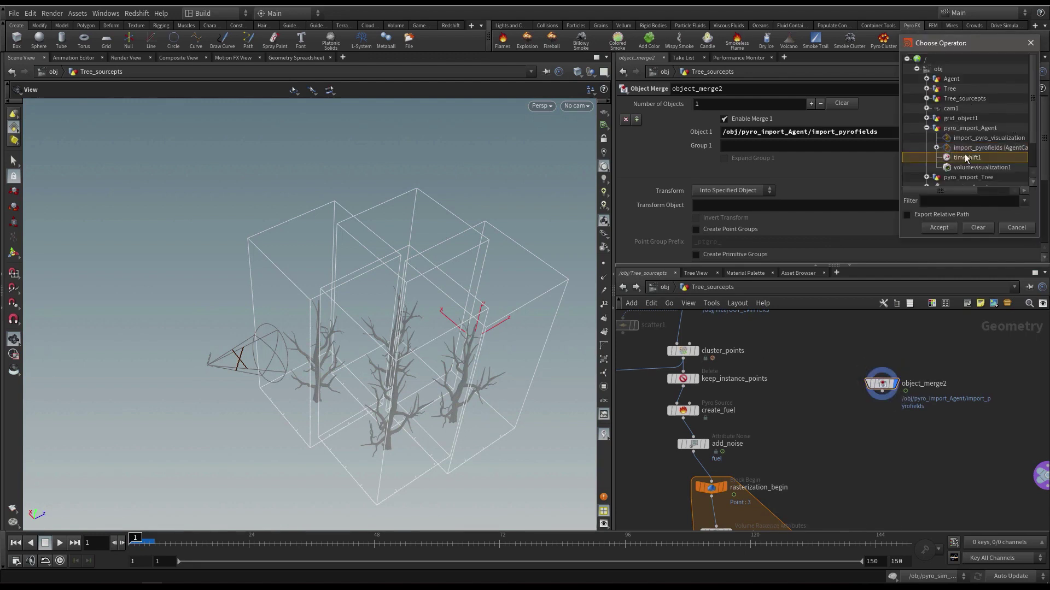
click(939, 227)
drag(868, 134, 670, 185)
scroll(870, 421, up, 2)
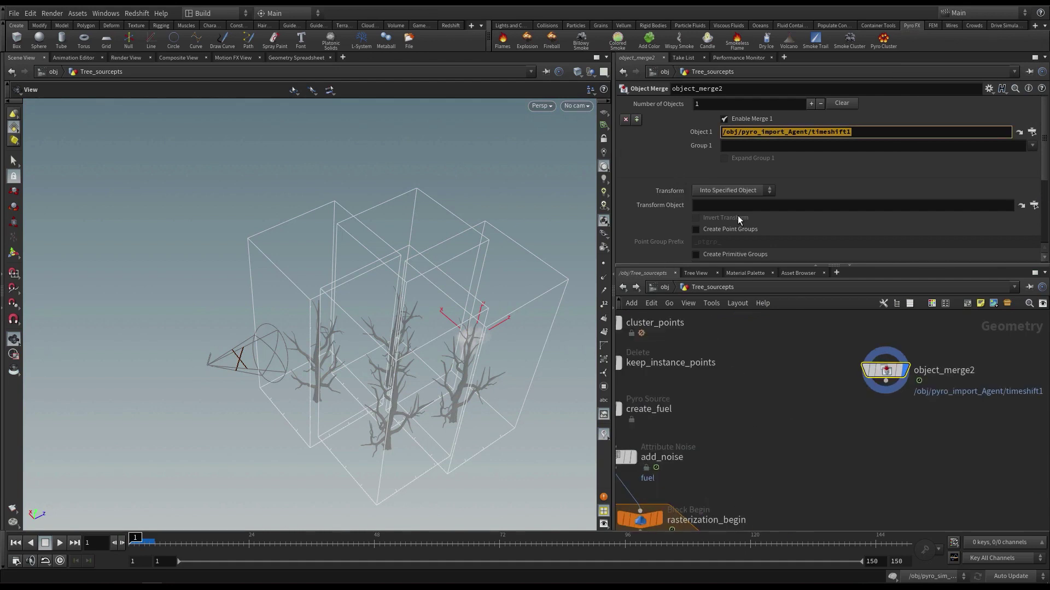
click(731, 193)
click(738, 213)
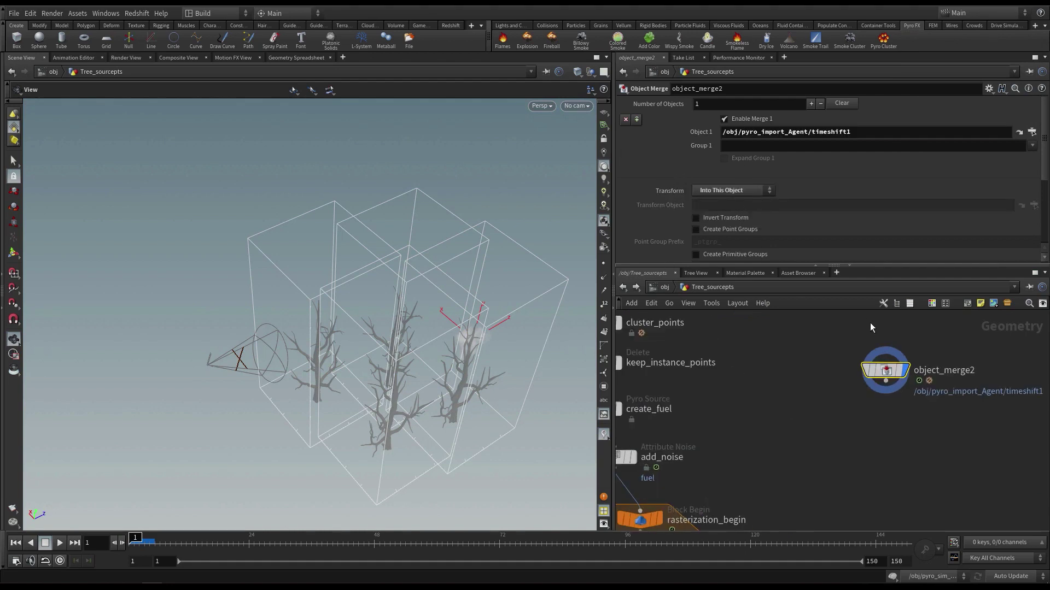
Step: Set the render flag on the object merge, play a few frames to inspect the agent's fire and return to frame 1
click(901, 377)
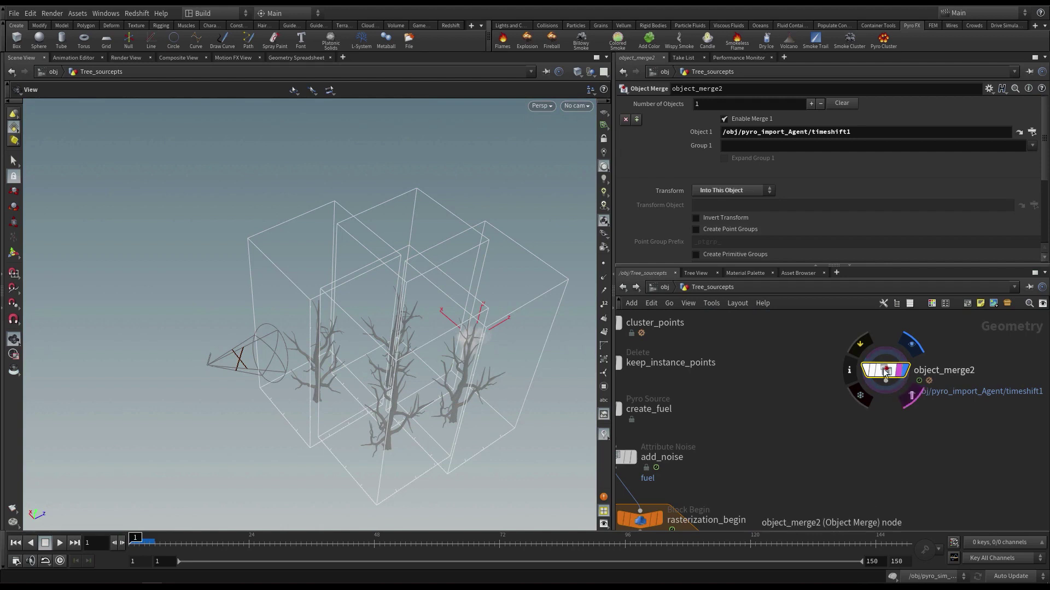
drag(454, 297, 437, 291)
middle_drag(437, 290, 354, 274)
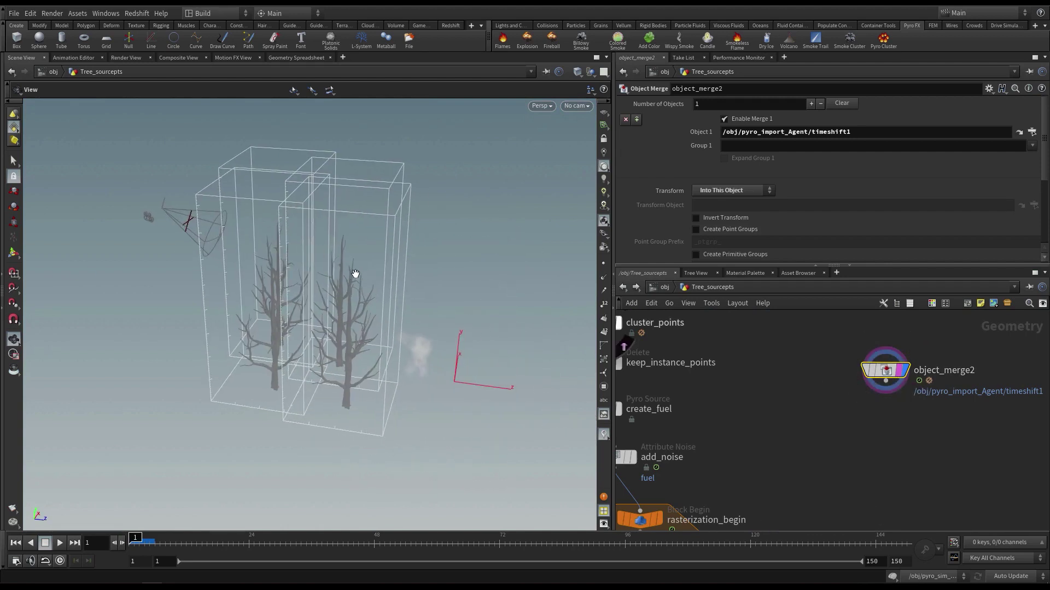
key(Up)
key(Up)
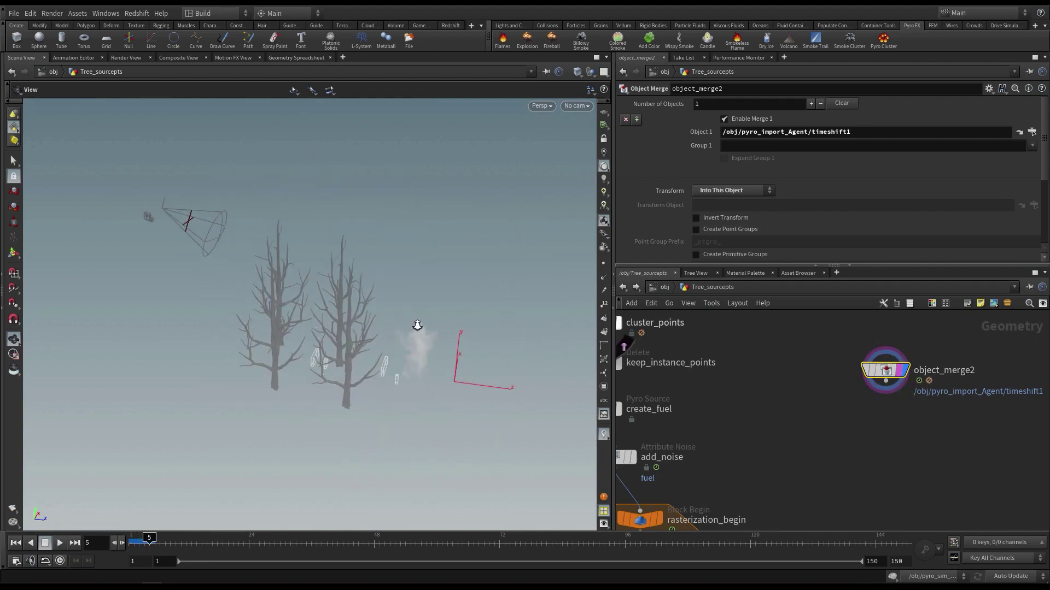
right_drag(417, 326, 346, 383)
click(16, 543)
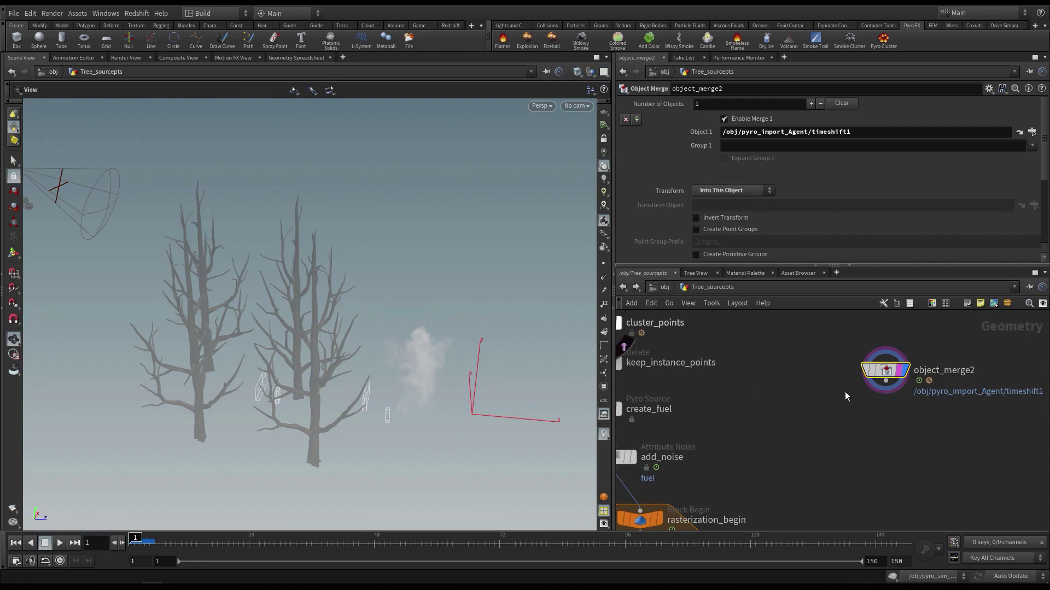
middle_click(885, 371)
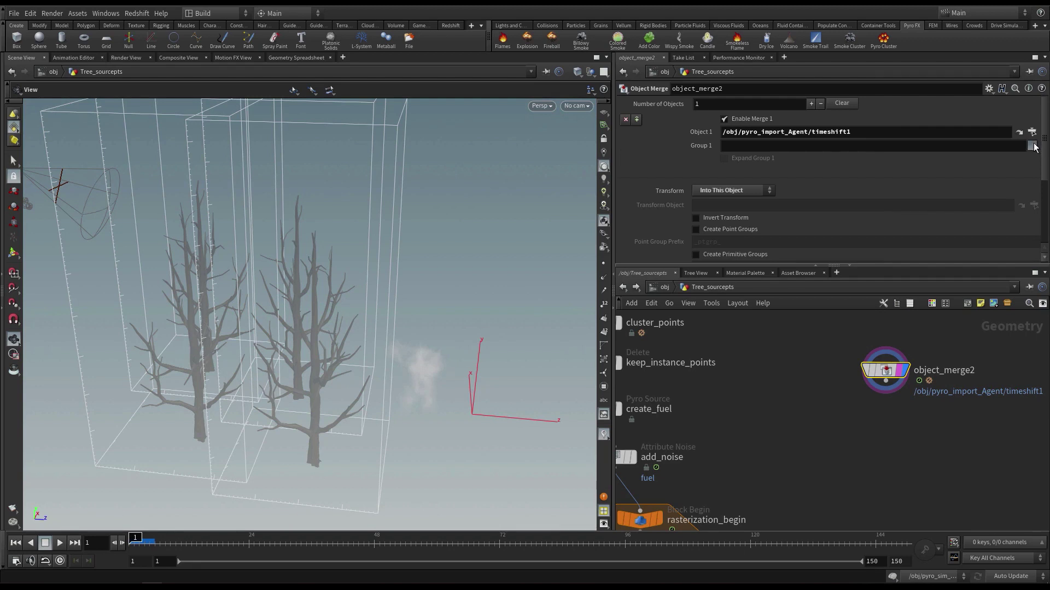
click(868, 146)
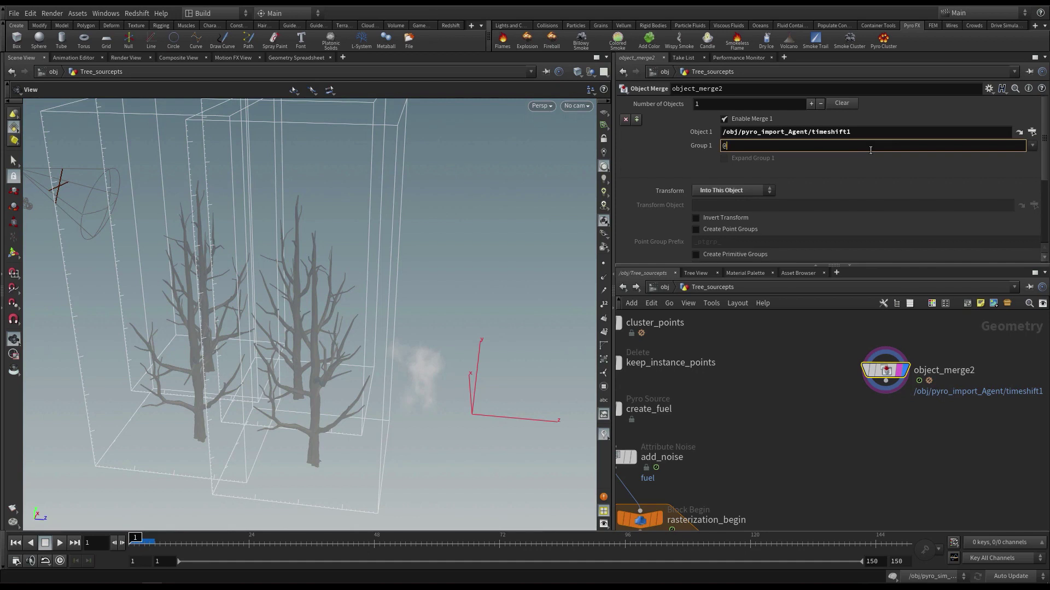
text(@heat)
key(Return)
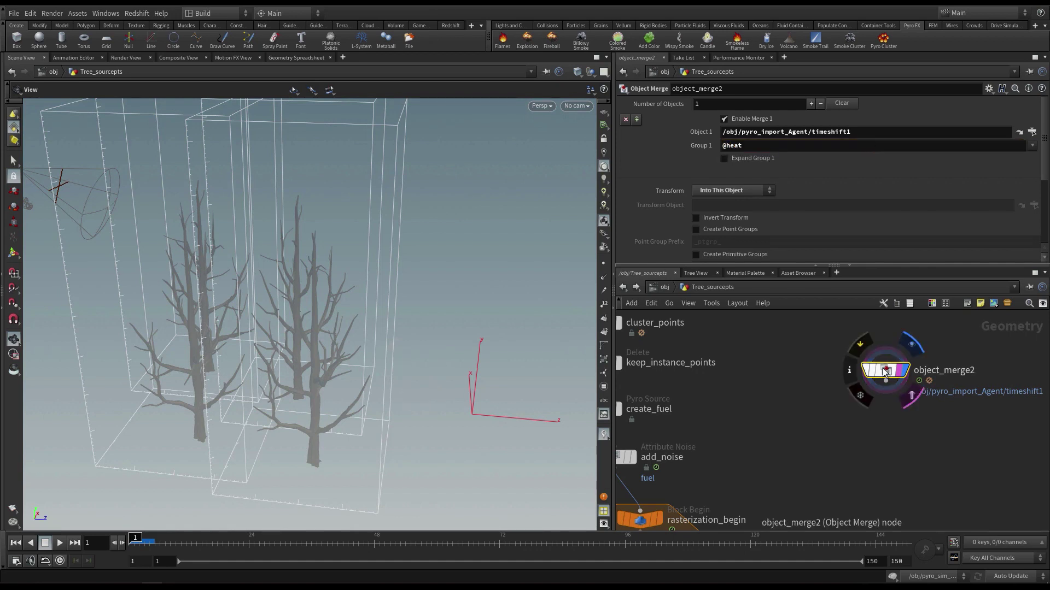
middle_click(886, 371)
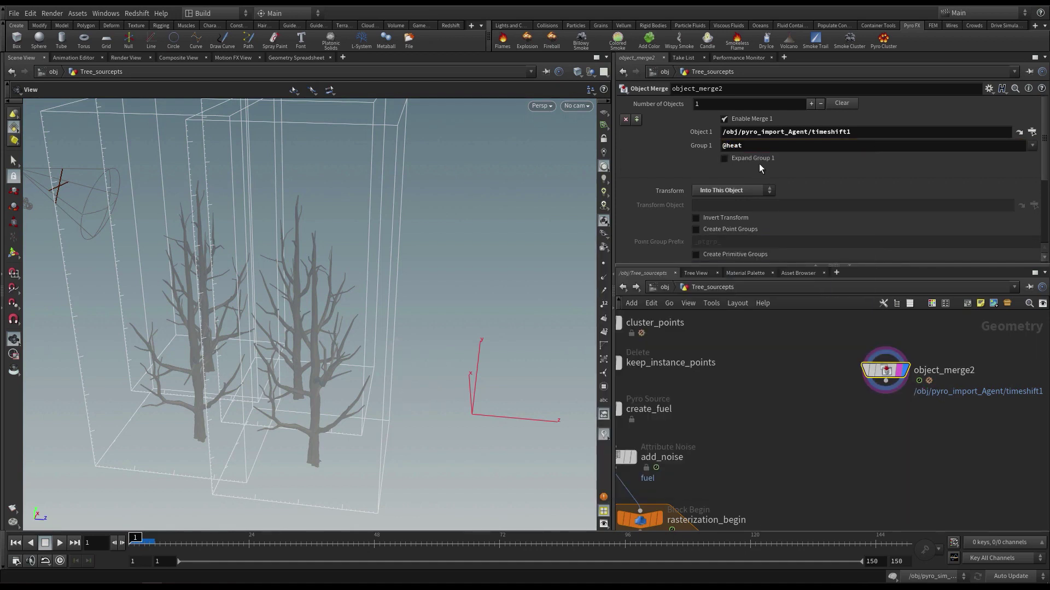
click(724, 147)
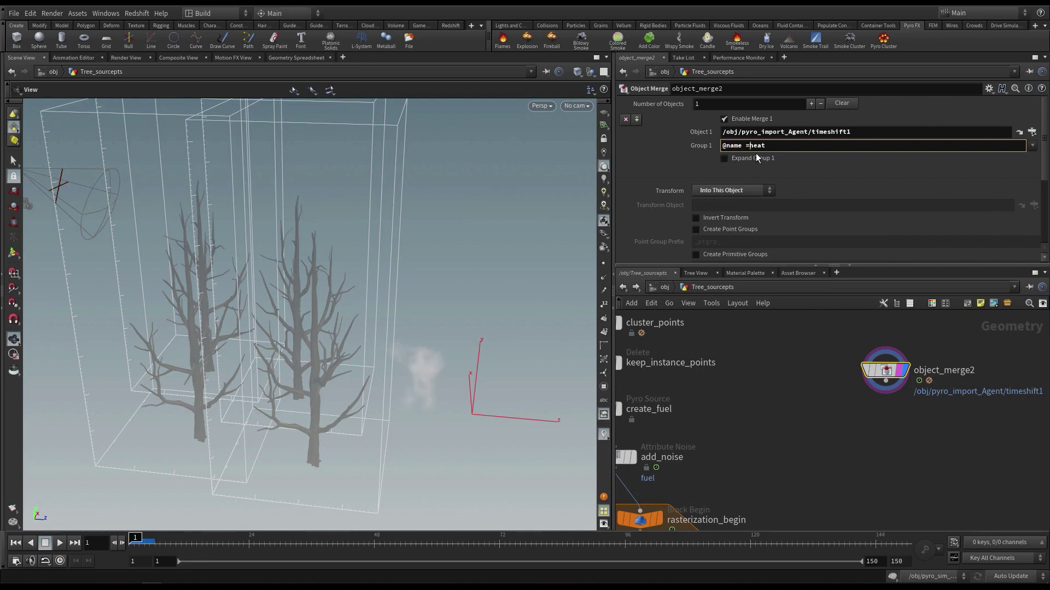
key(Return)
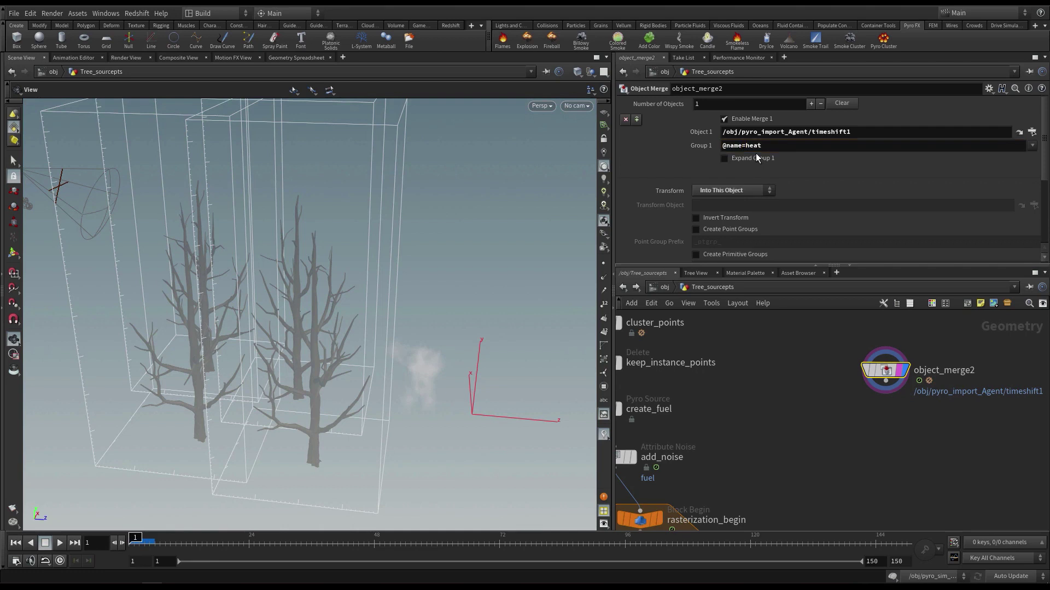
middle_click(885, 371)
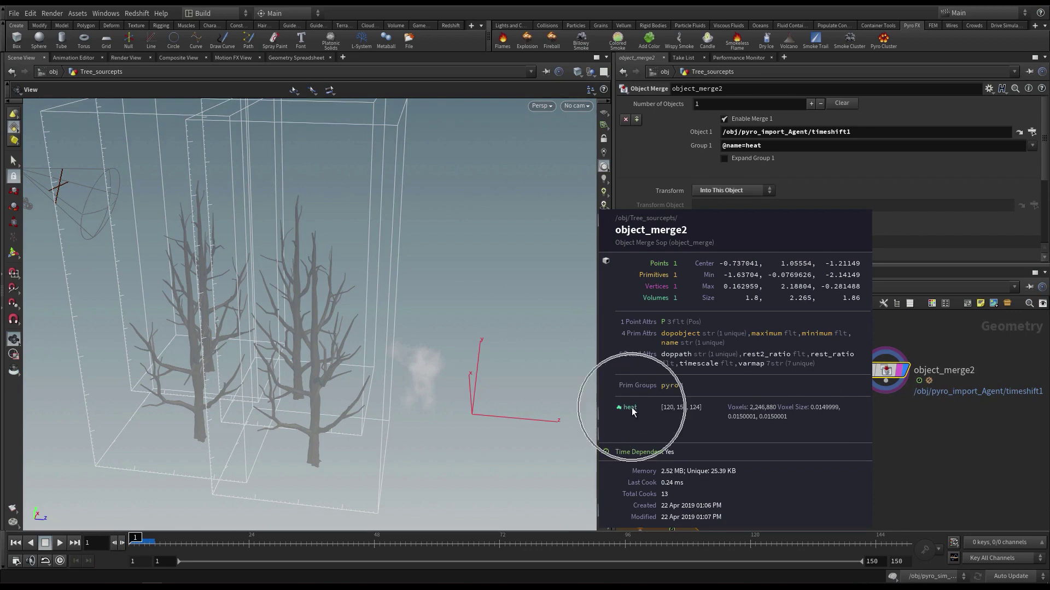
Step: Add a Scatter node below the object merge and connect the object merge's output to its input
drag(406, 351, 361, 332)
middle_drag(856, 418, 855, 416)
key(Tab)
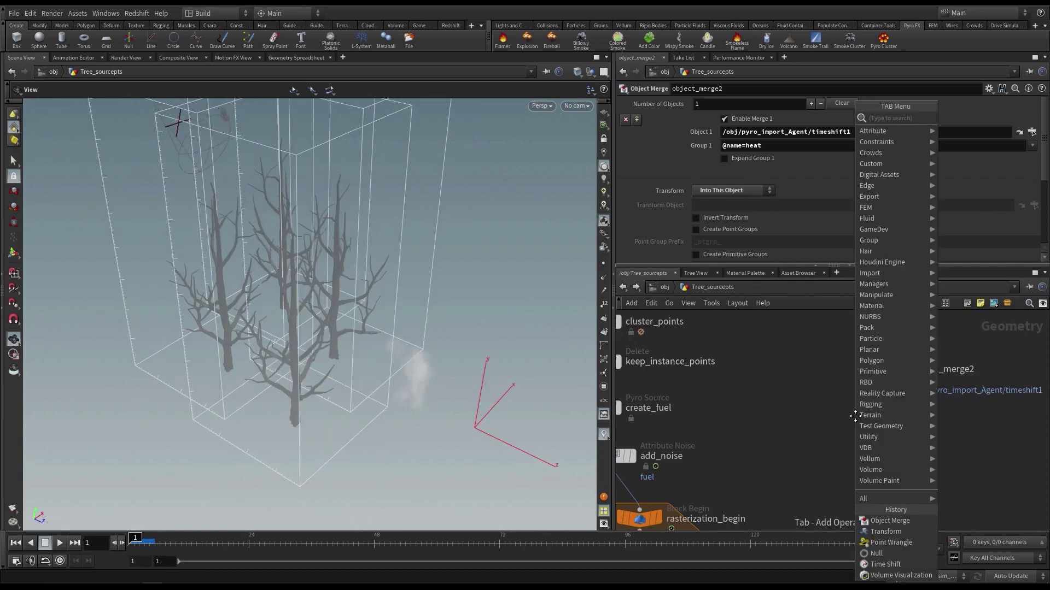
text(scatt)
click(975, 119)
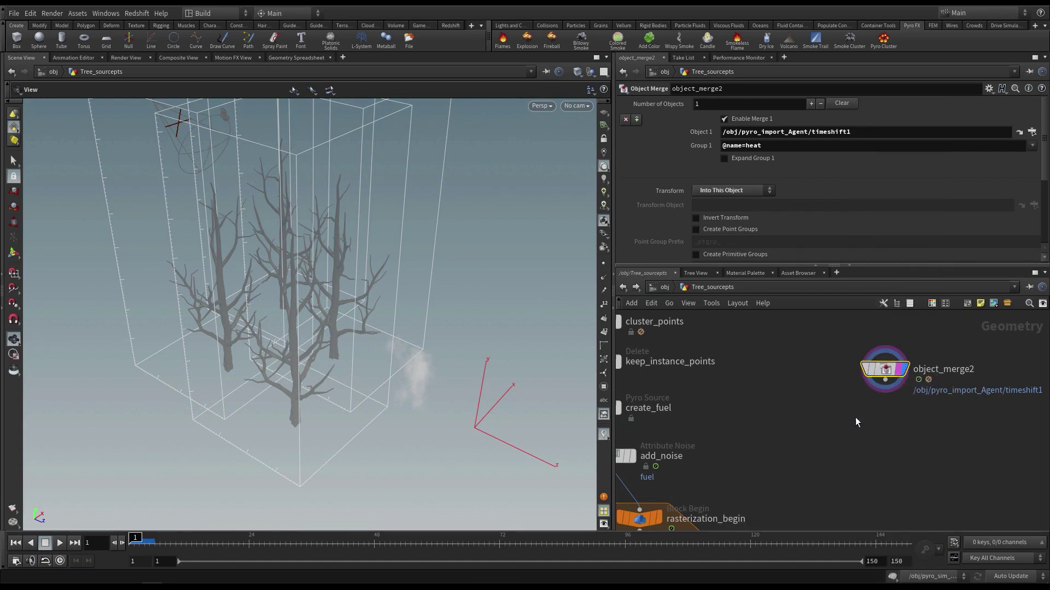
click(854, 418)
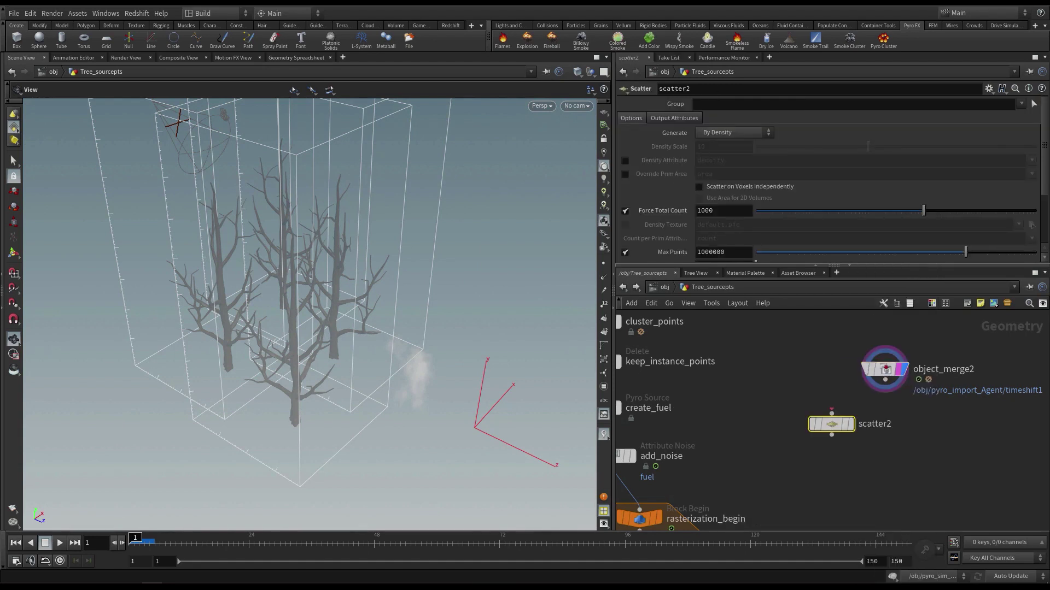
click(885, 379)
click(831, 414)
drag(831, 425, 821, 429)
Step: Disable Relax Iterations on the new scatter and set the display flag on it
scroll(676, 241, down, 3)
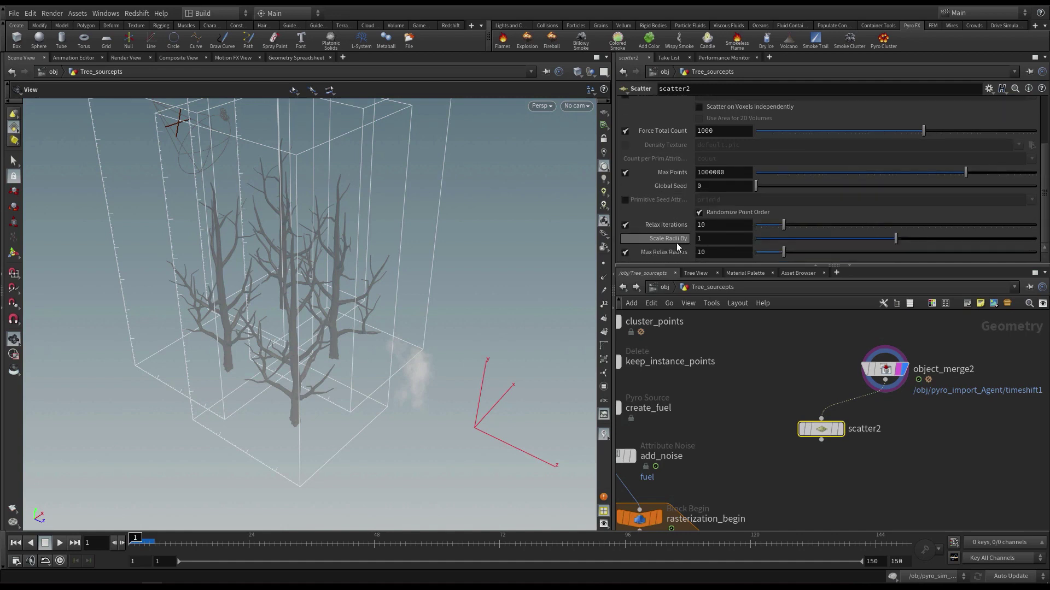
click(625, 227)
click(840, 429)
drag(829, 430, 819, 417)
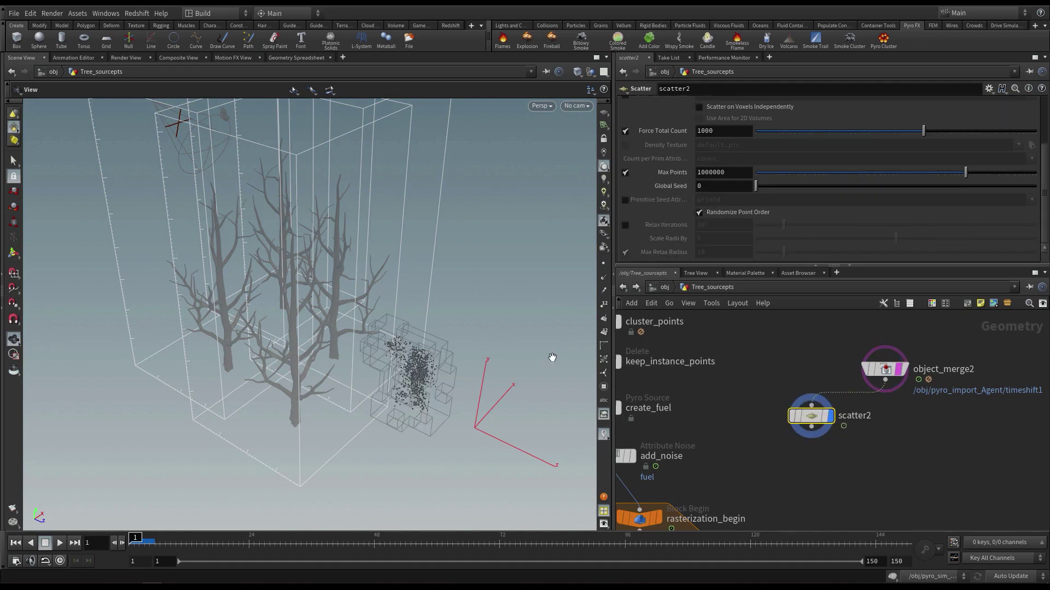
Step: Step a few frames forward and back to inspect how the scattered points follow the agent's fire
right_drag(398, 361, 478, 359)
drag(422, 359, 463, 339)
middle_drag(426, 361, 401, 346)
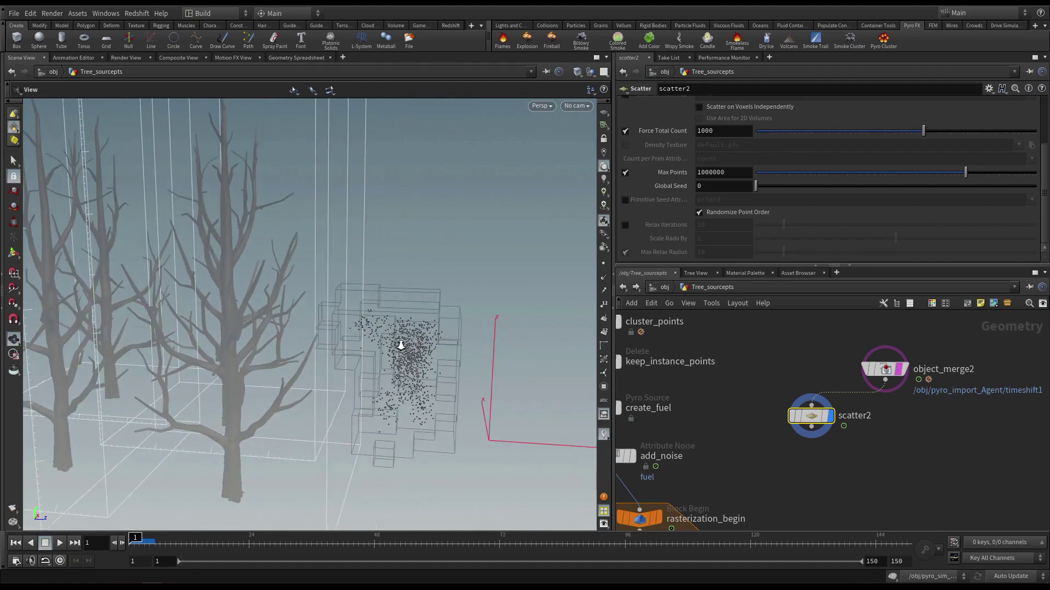
drag(401, 346, 436, 345)
key(Right)
key(Right)
key(Right)
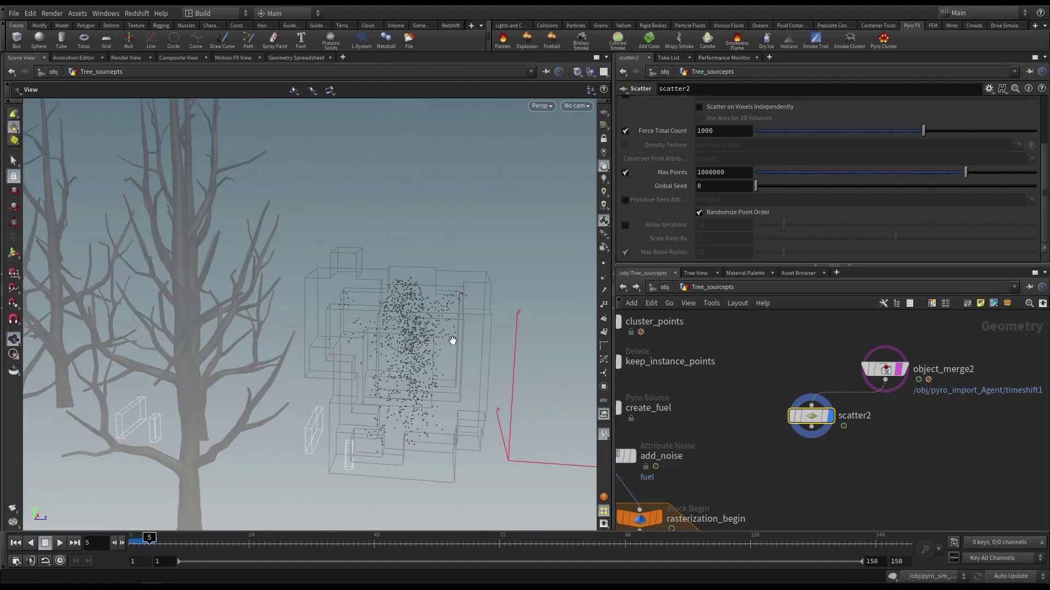
key(Left)
key(Left)
key(Left)
drag(469, 334, 405, 321)
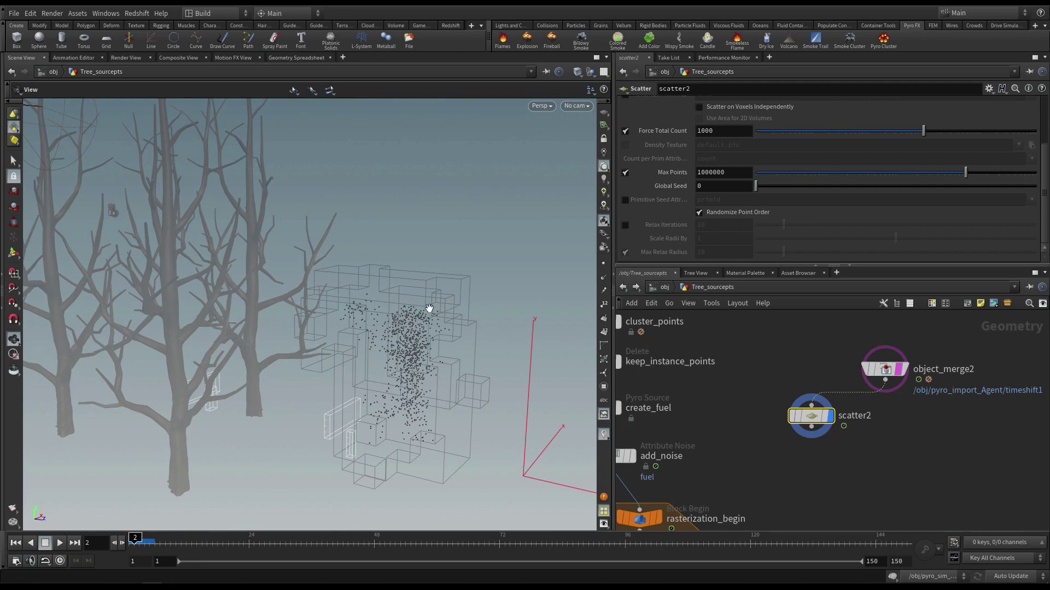
middle_drag(915, 448, 897, 448)
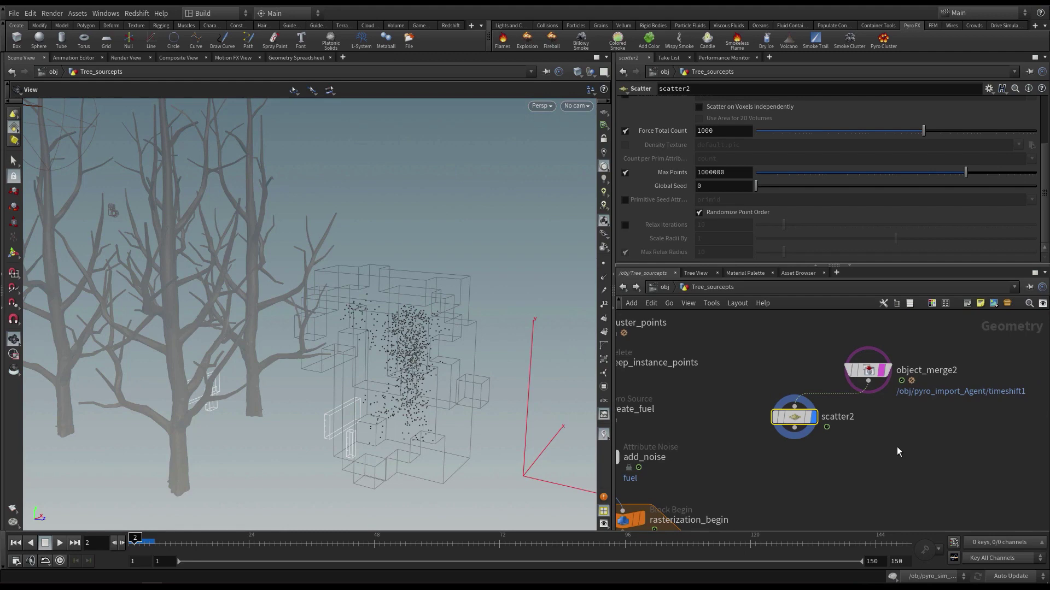
key(Tab)
text(av)
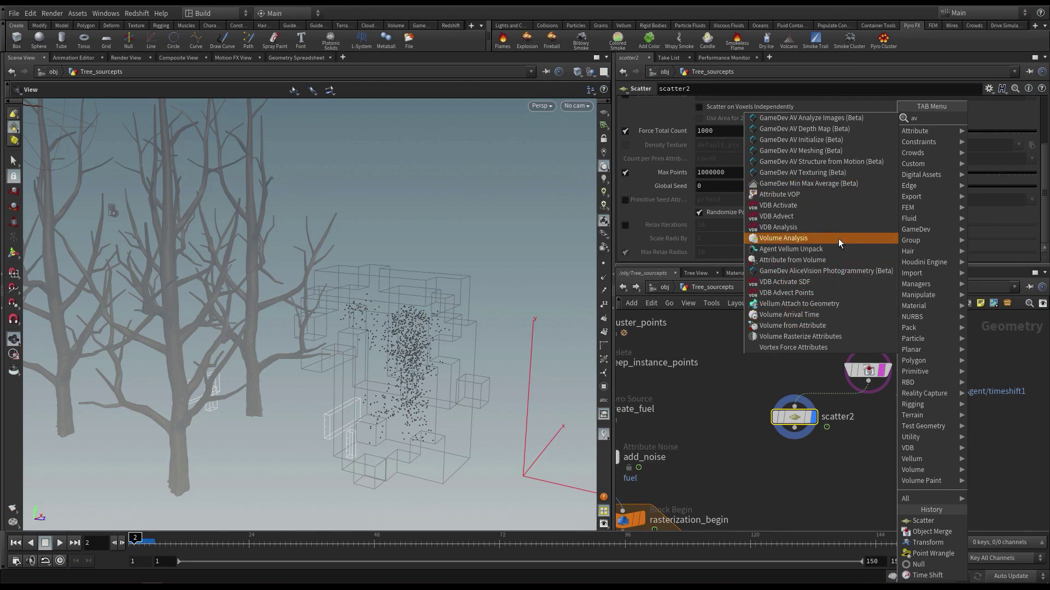
click(836, 482)
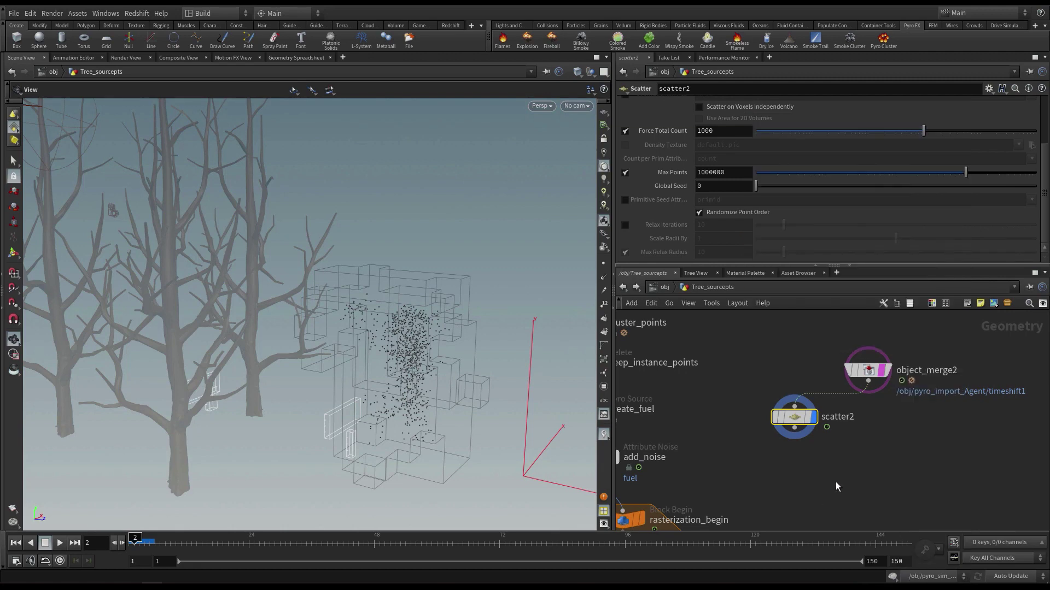
Step: Add an Attribute from Volume node with the scatter in its first input and the heat object merge in its second
key(Tab)
text(atvo)
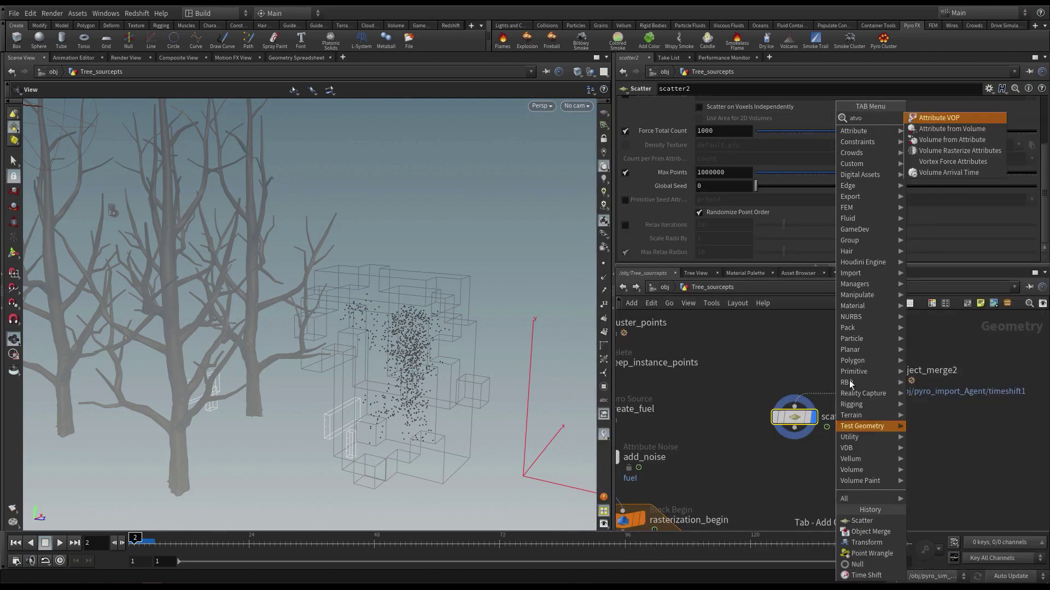
click(952, 129)
click(848, 469)
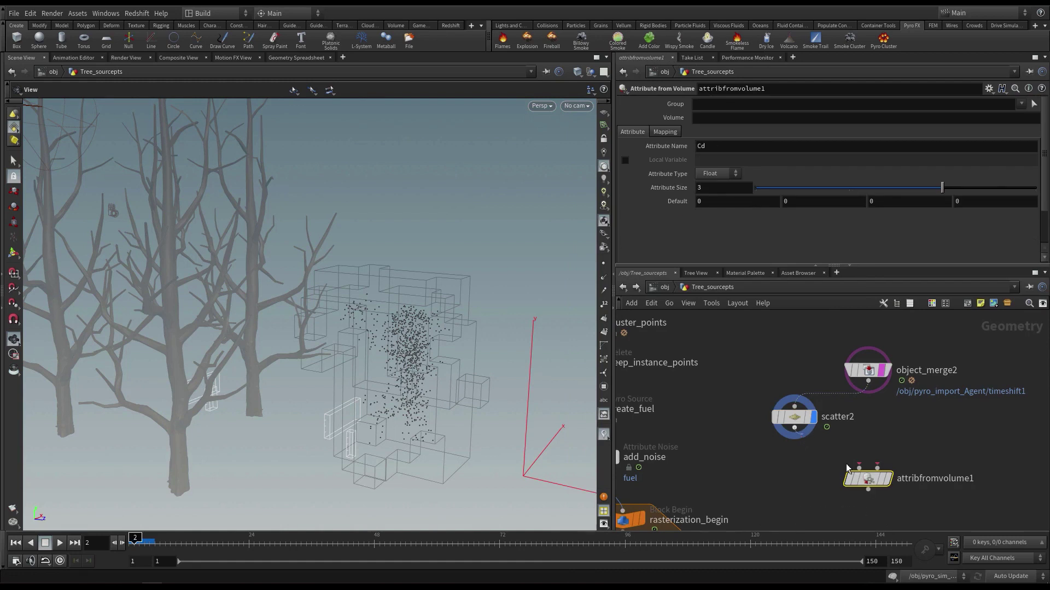
click(858, 468)
click(868, 381)
click(878, 469)
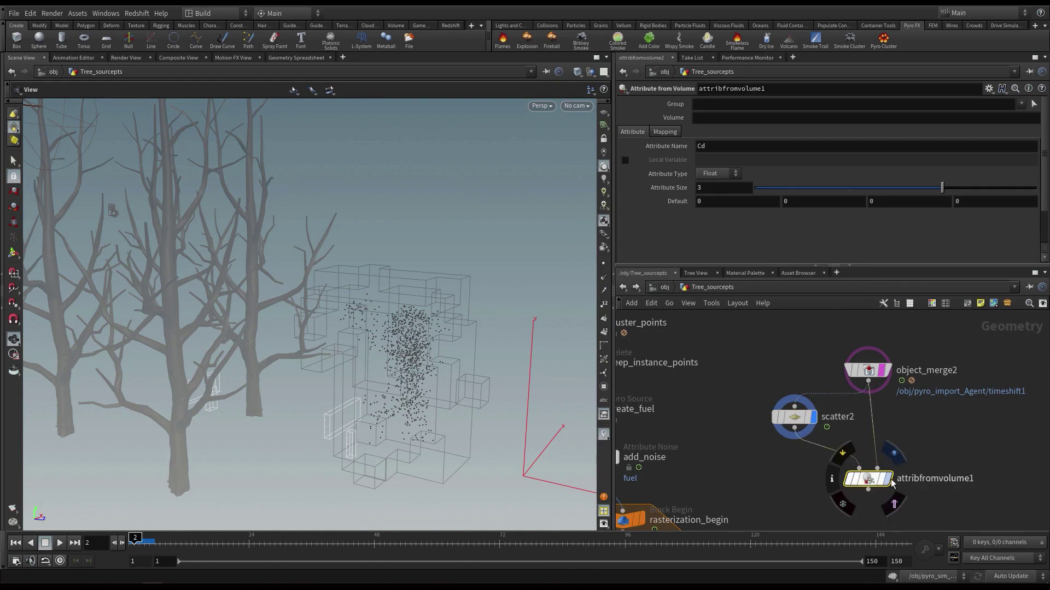
Step: Display the attribfromvolume1 node and set its attribute name to temperature with an attribute size of 1
click(888, 480)
drag(869, 479, 856, 475)
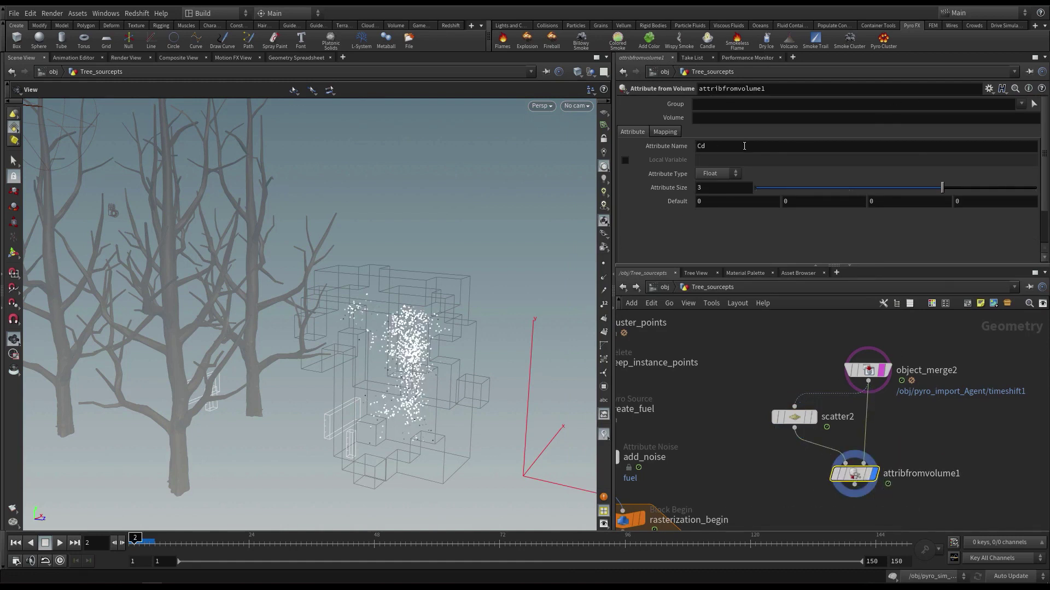
click(744, 146)
text(heat)
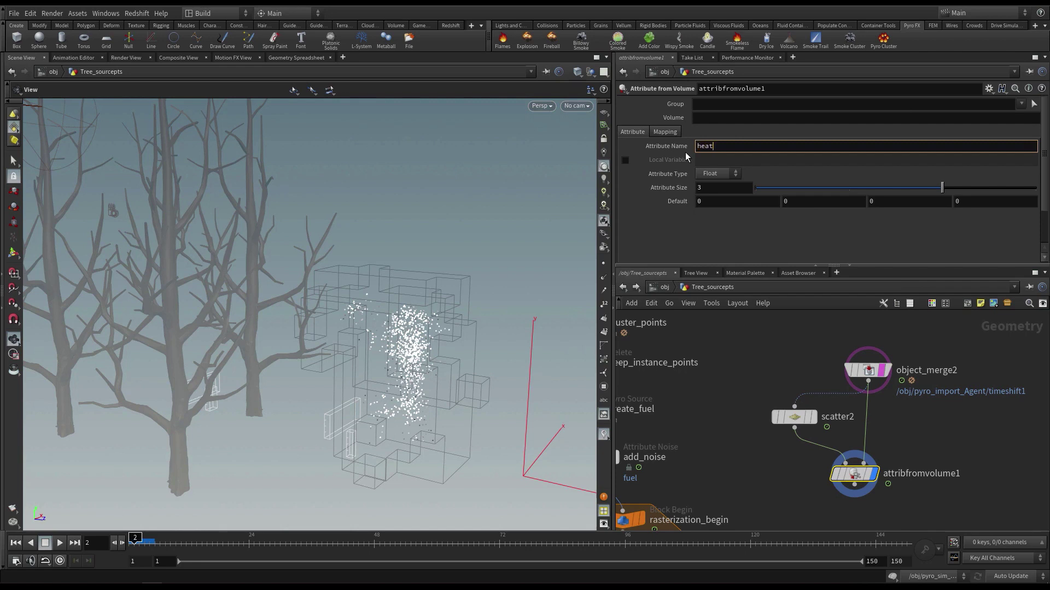
drag(730, 146, 654, 141)
text(temperature)
key(Tab)
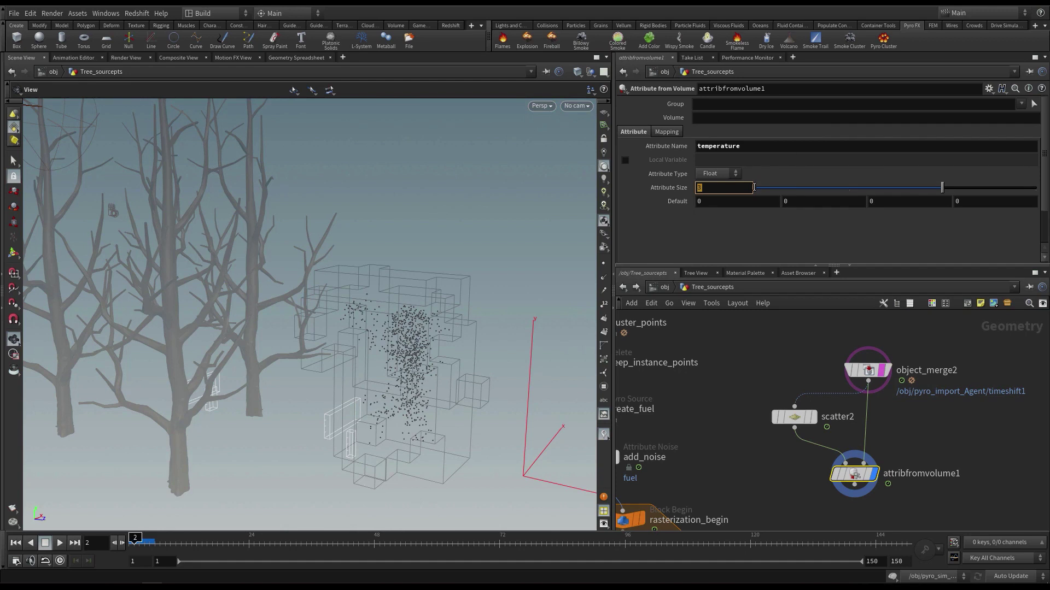
text(1)
key(Return)
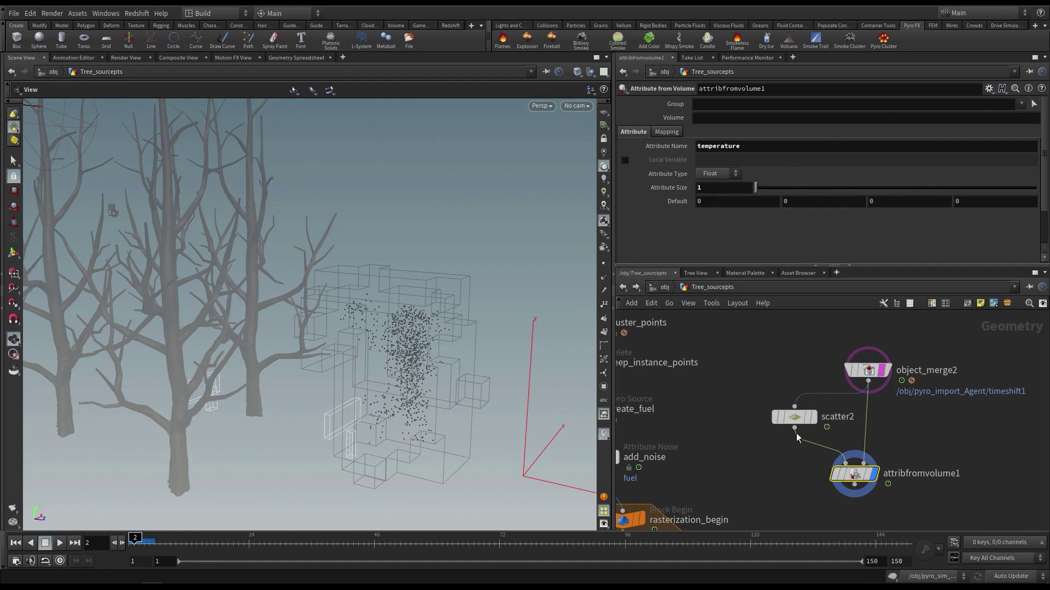
click(927, 423)
click(875, 370)
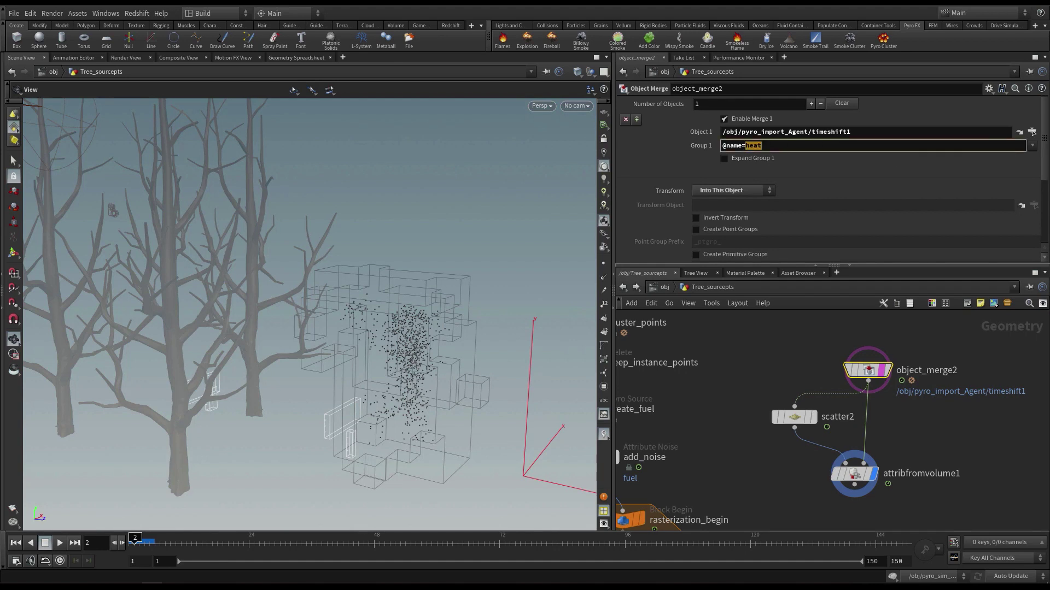
click(1031, 146)
click(1011, 198)
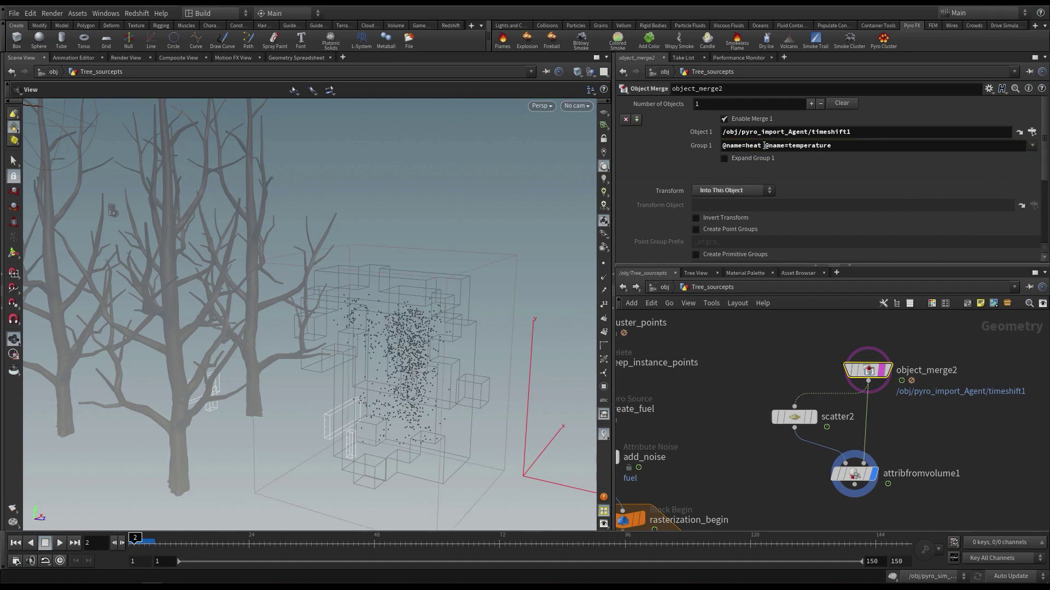
Step: Set the Volume of attribfromvolume1 to temperature, reusing its attribute name
click(854, 475)
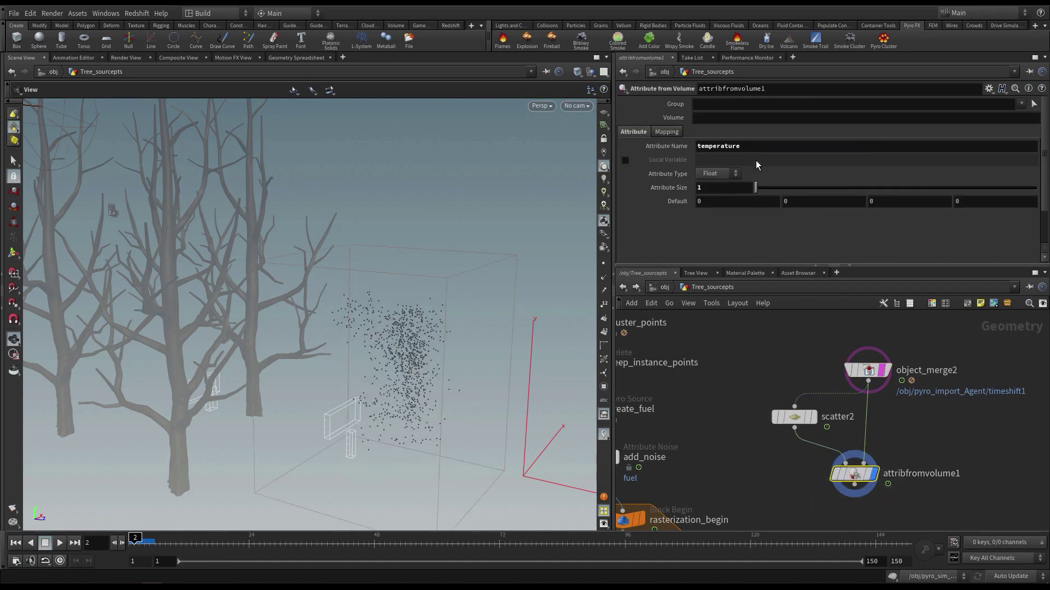
click(765, 144)
key(ctrl+c)
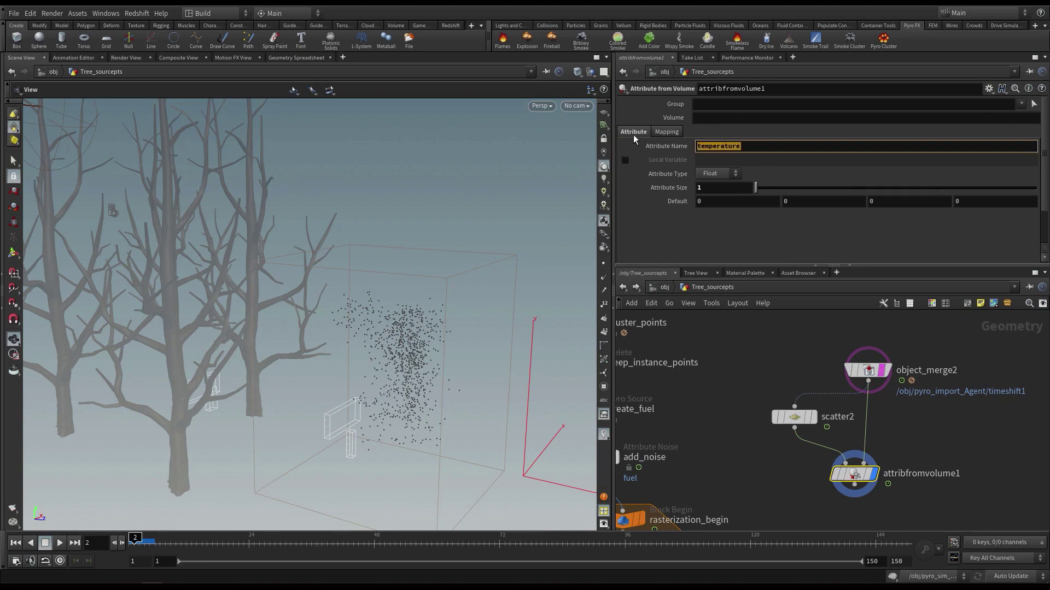
click(713, 116)
key(ctrl+v)
click(768, 365)
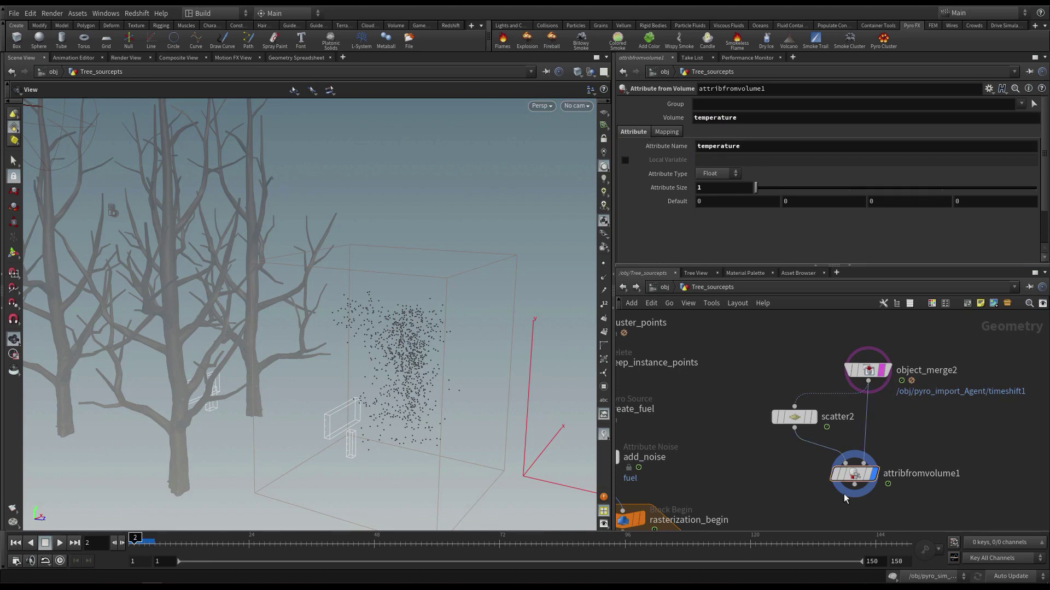
Step: Check the temperature point attribute of attribfromvolume1 at frame 1, sorting its geometry spreadsheet by temperature from highest to lowest
middle_click(856, 481)
click(856, 483)
click(15, 542)
middle_click(858, 477)
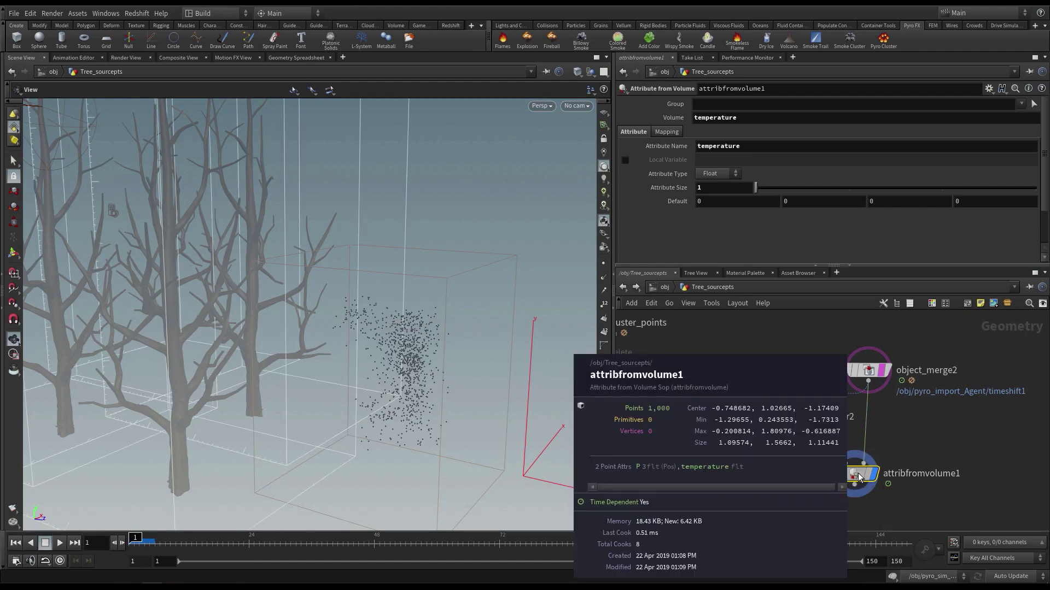
click(296, 58)
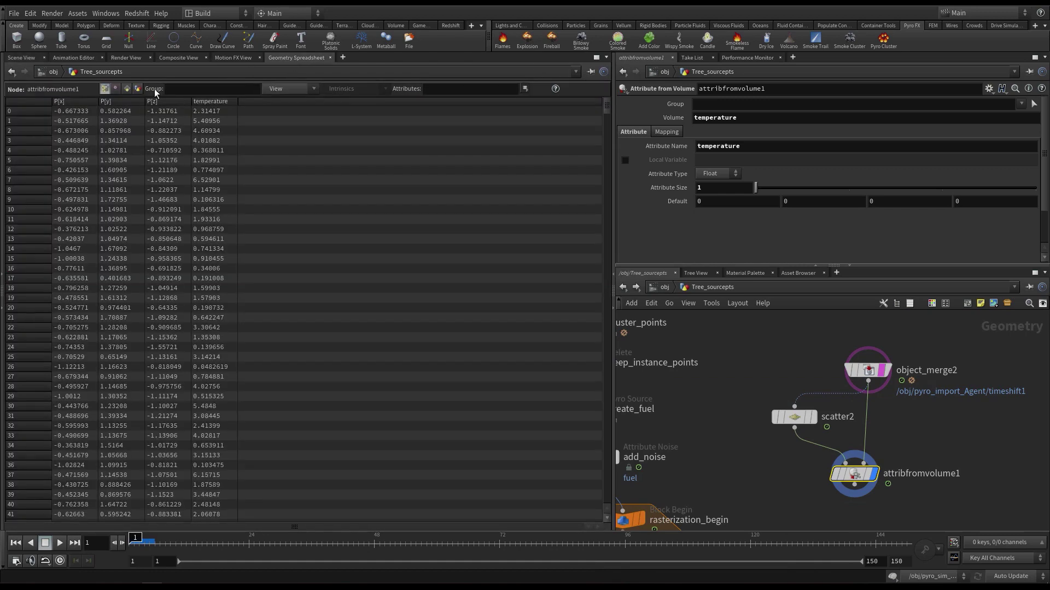
click(210, 102)
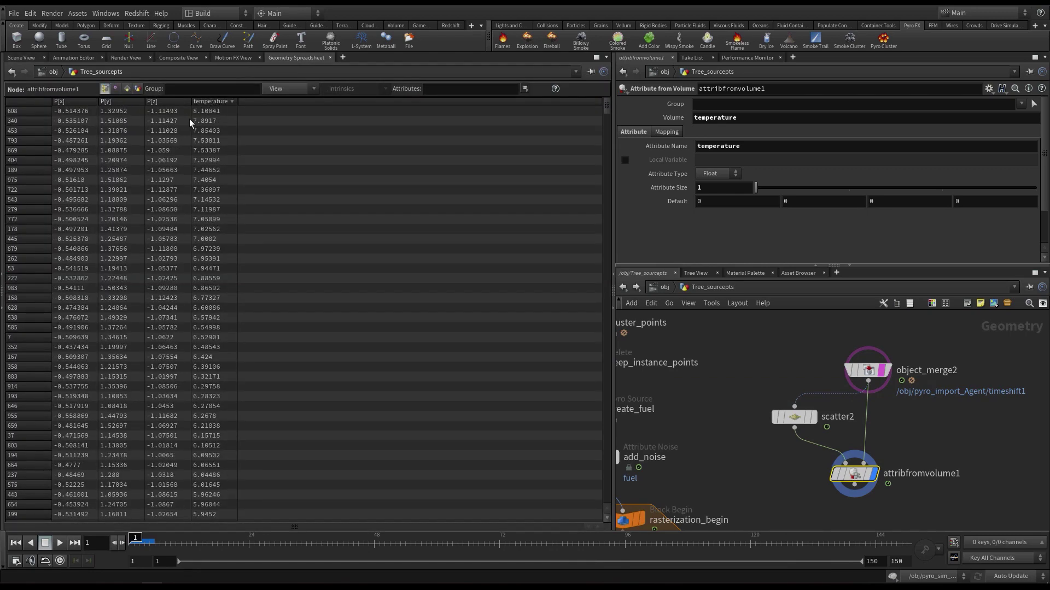
click(22, 60)
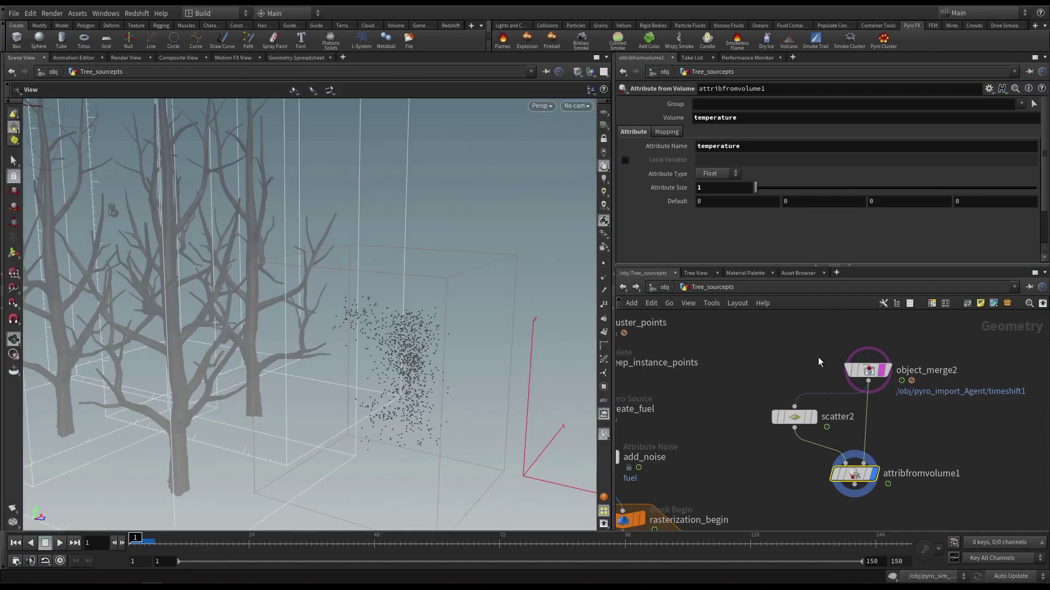
Step: Scrub the timeline to frame 18 to check how the scattered points move, and return to frame 1
drag(482, 347, 431, 315)
middle_drag(790, 468, 786, 448)
drag(165, 543, 218, 538)
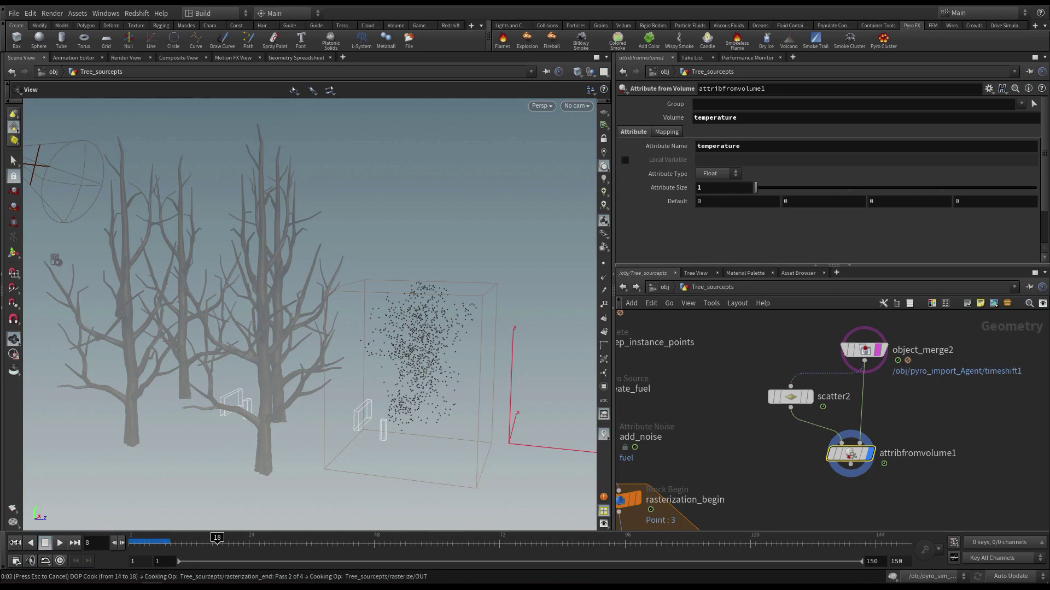
click(14, 543)
Step: Move the RENDER node aside and rename object_merge2 to object_merge2_agentFields
scroll(924, 413, down, 2)
middle_drag(961, 418, 905, 411)
drag(884, 342, 837, 424)
click(907, 445)
drag(993, 468, 1025, 505)
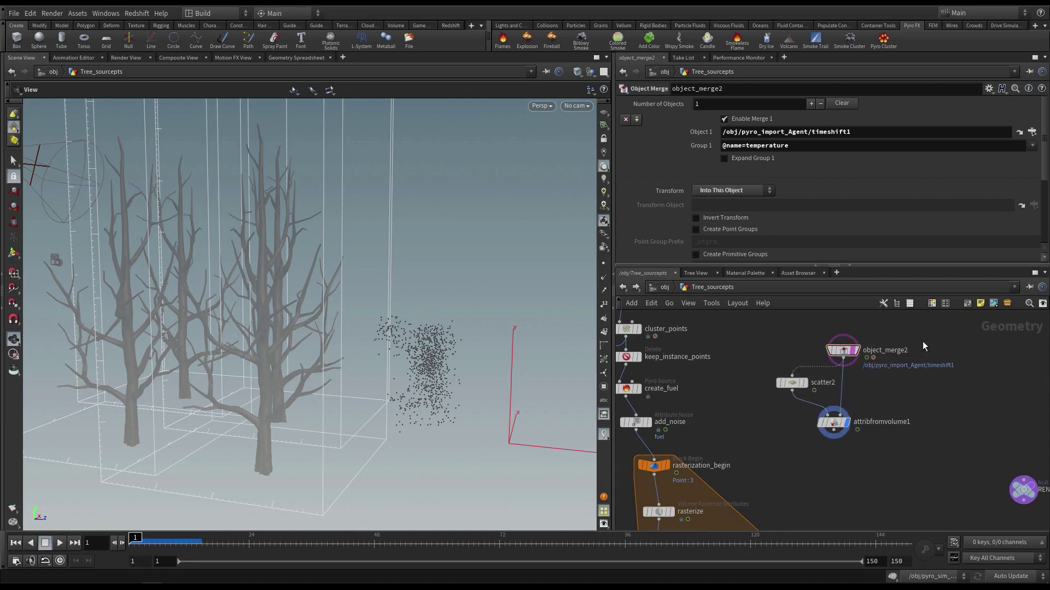
click(846, 350)
click(750, 89)
text(_)
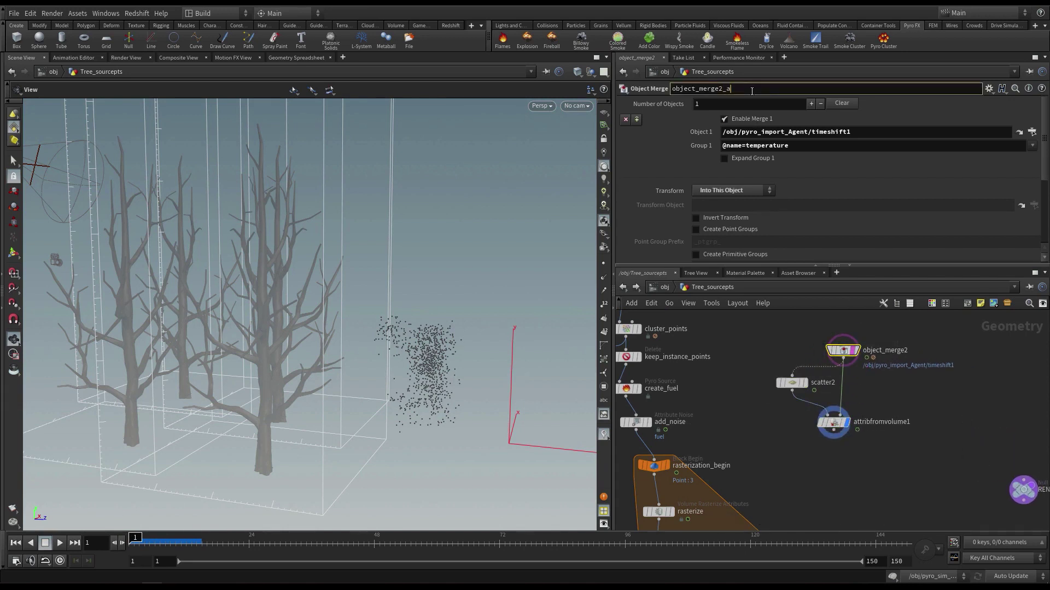
text(agentFields)
key(Return)
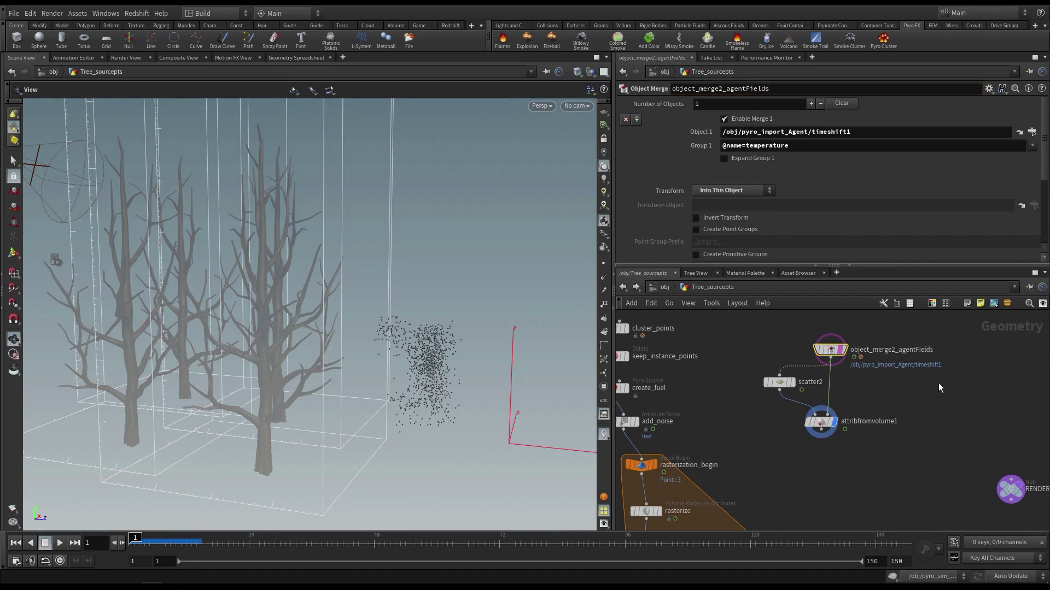
Step: Duplicate the object_merge2_agentFields node beside the original and name the copy object_merge2_agentGeo
key(Tab)
click(834, 389)
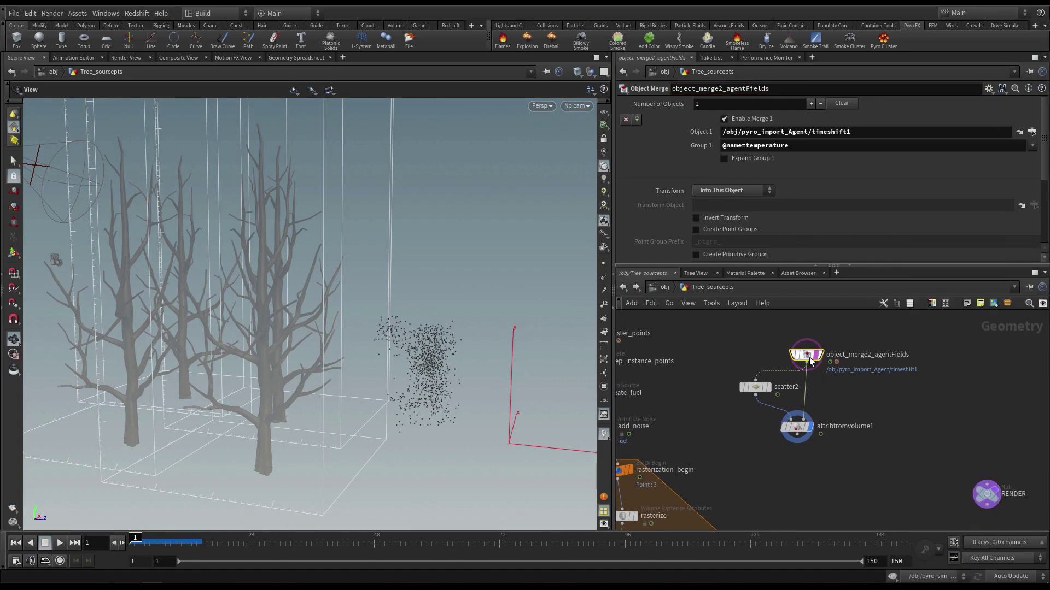
alt+drag(809, 355, 977, 377)
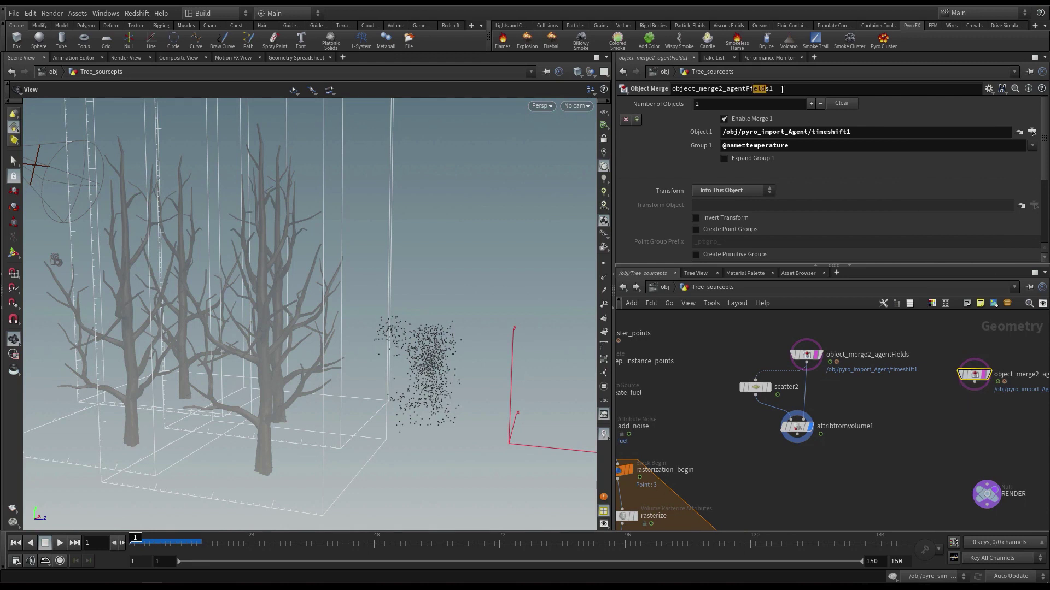
click(760, 89)
key(BackSpace)
key(BackSpace)
key(BackSpace)
key(BackSpace)
key(BackSpace)
key(BackSpace)
text(Ge)
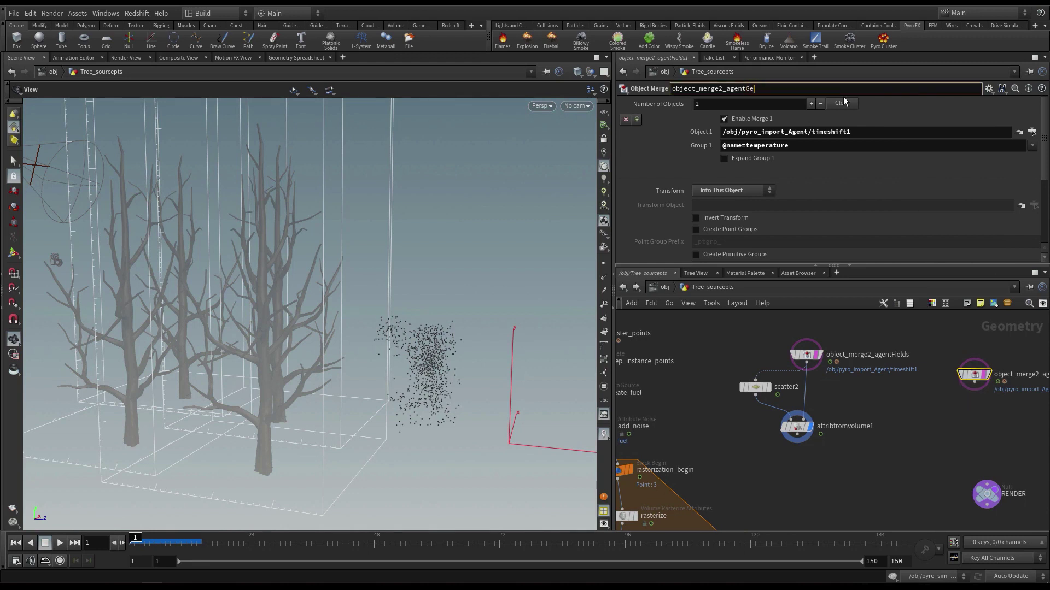
text(o)
key(Return)
Step: Point object_merge2_agentGeo to /obj/Agent/trail1 and clear its Group 1 filter
click(1032, 132)
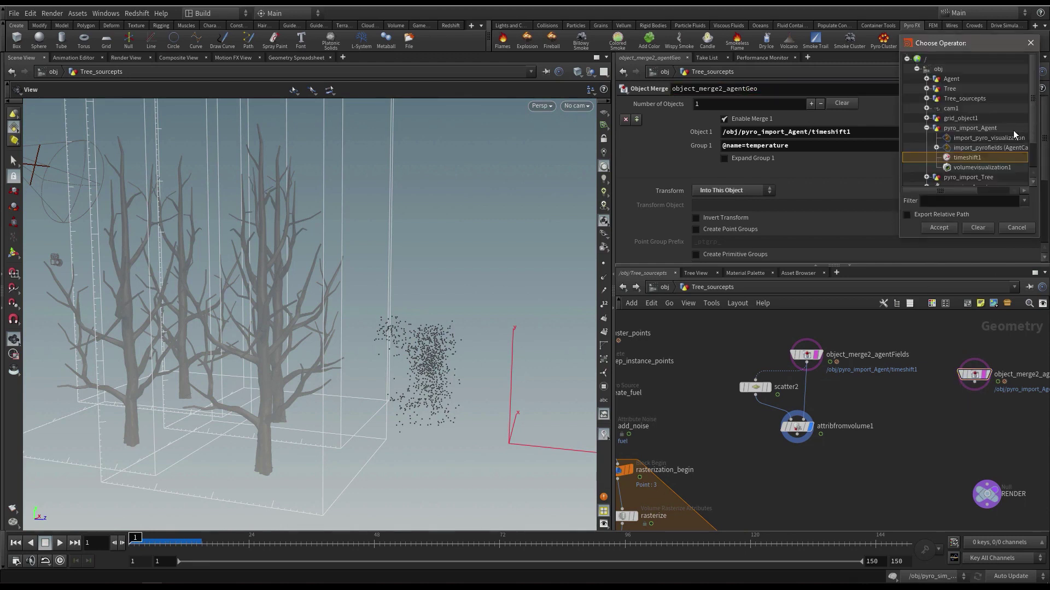
click(926, 79)
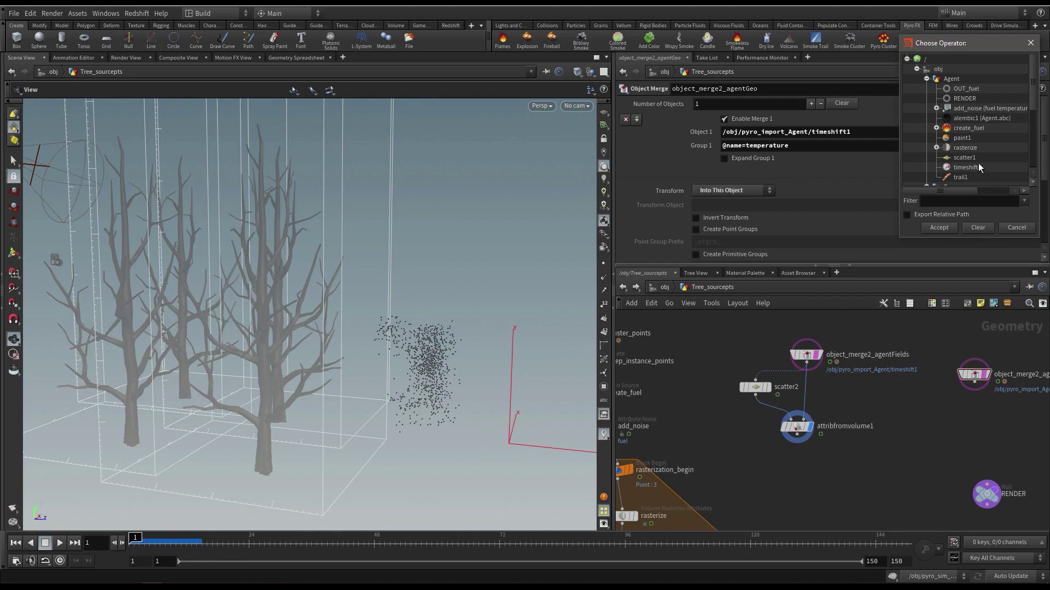
click(960, 178)
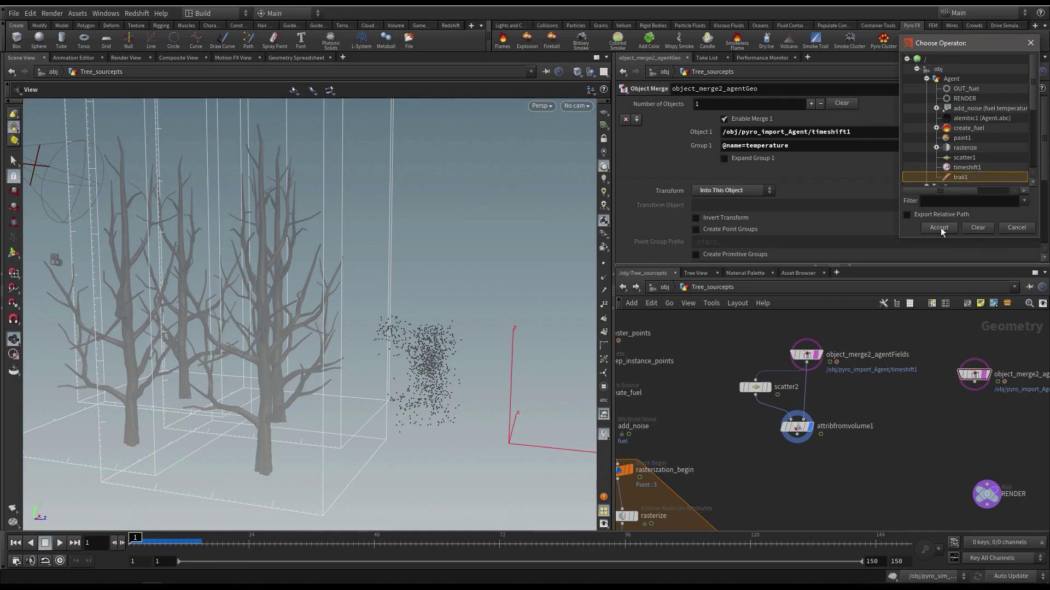
click(939, 227)
drag(809, 146, 710, 163)
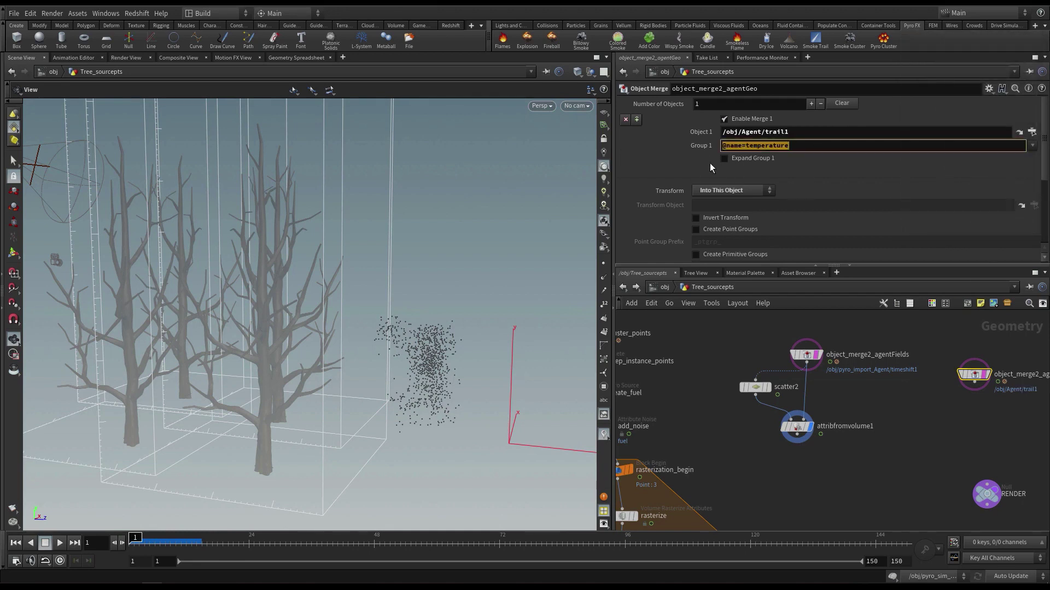
key(BackSpace)
key(Return)
Step: Reposition the RENDER and object_merge2_agentGeo nodes and display the merged agent geometry
drag(985, 493, 989, 507)
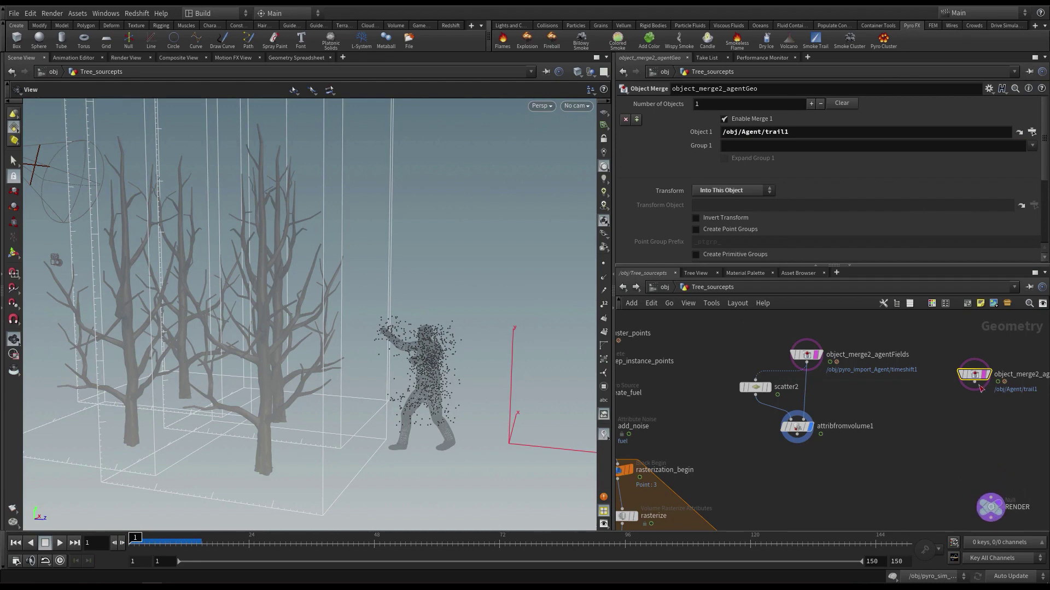
drag(985, 379, 971, 381)
click(975, 378)
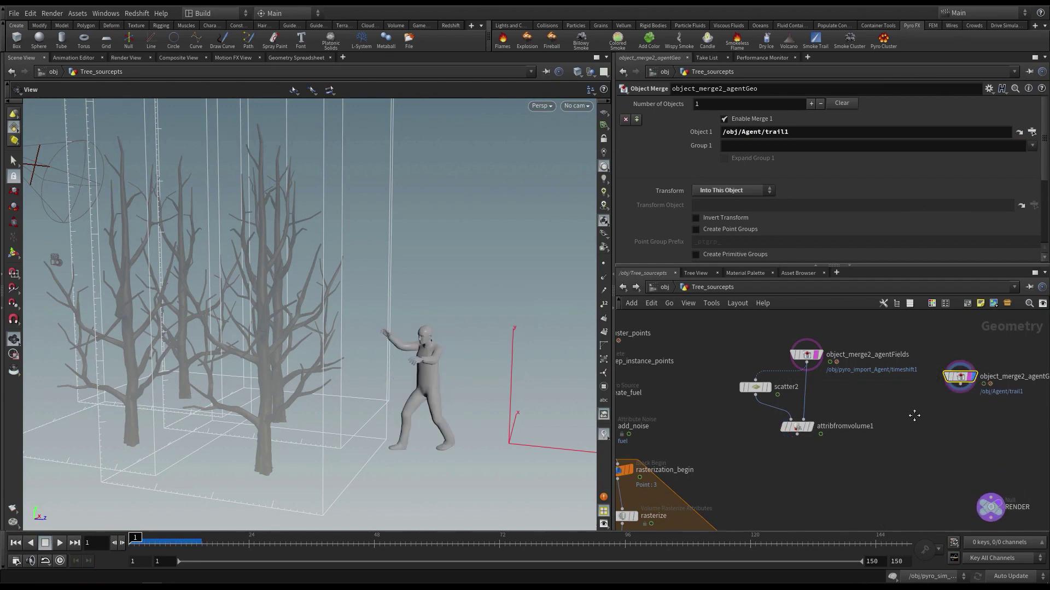
Step: Add a Point Wrangle below object_merge2_agentGeo, connect it to that node's output and display it
key(Tab)
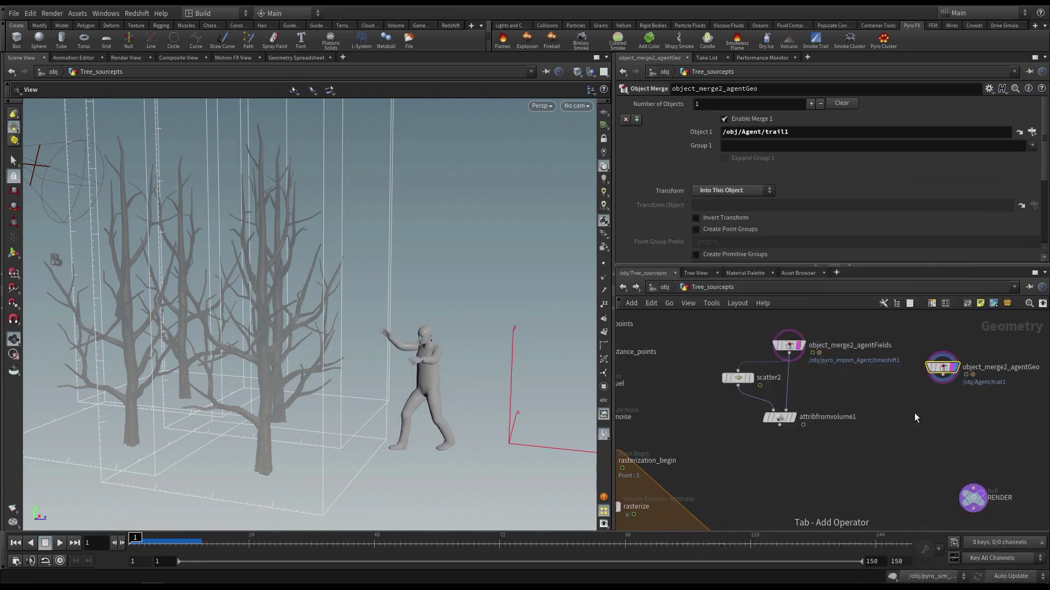
text(wra)
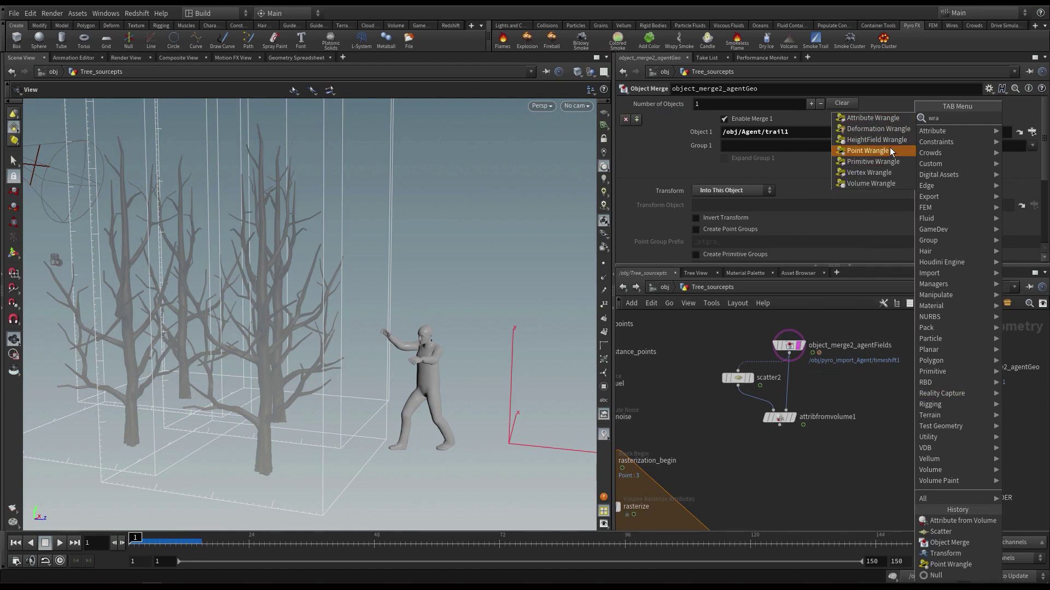
click(868, 150)
click(933, 417)
click(943, 375)
click(924, 409)
click(944, 418)
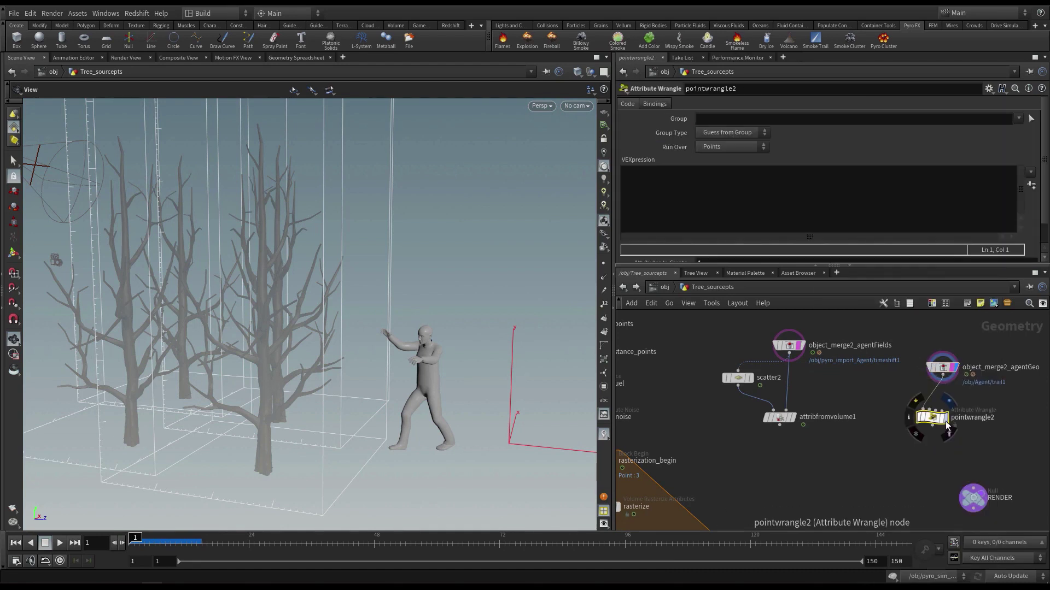
Step: Enter the wrangle expression f@temperature = 1; and line up the agent geometry nodes
click(778, 197)
text(f)
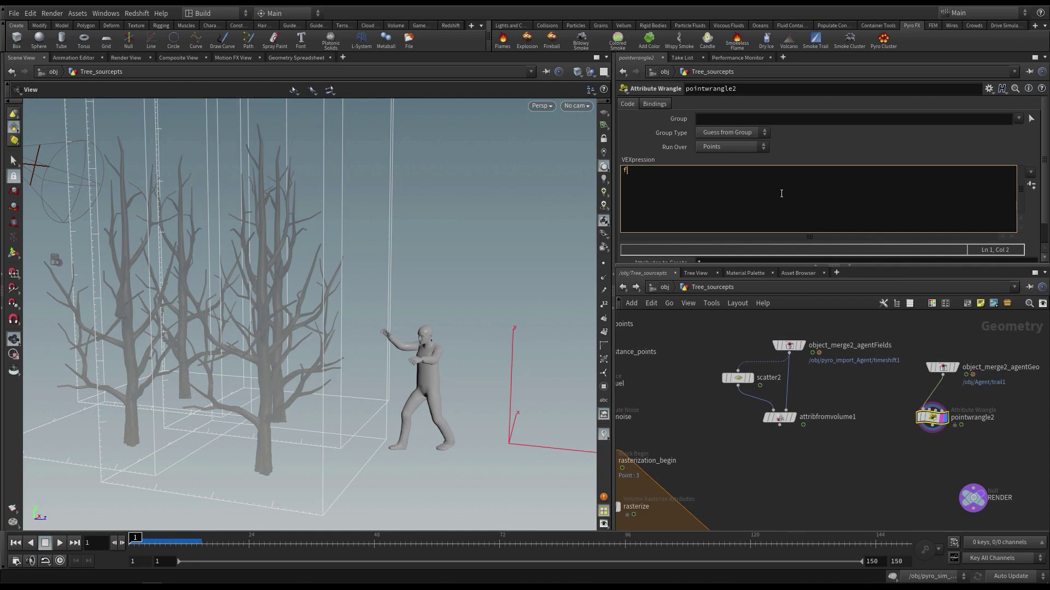
text(@temperature = 1;)
key(ctrl+a)
click(788, 420)
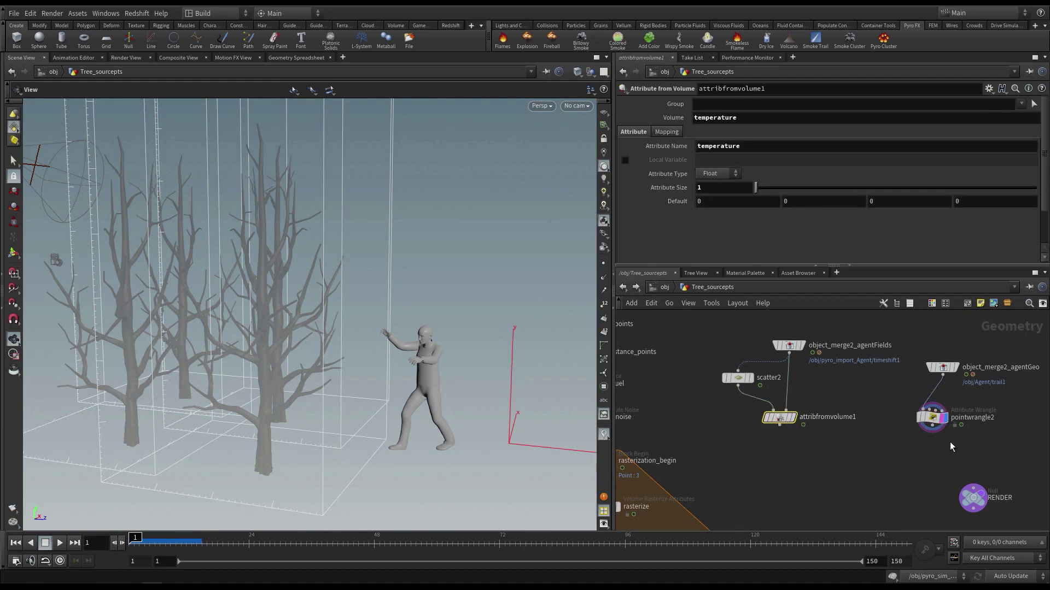
click(933, 418)
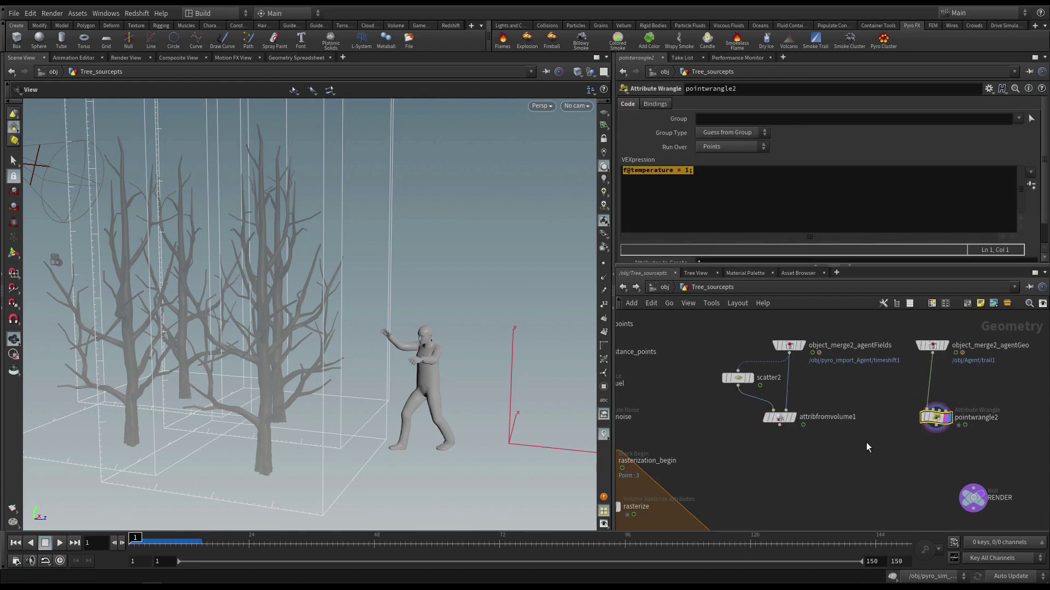
Step: Move the rasterization nodes further down to open space below the add_noise node
scroll(866, 442, down, 2)
scroll(861, 432, down, 3)
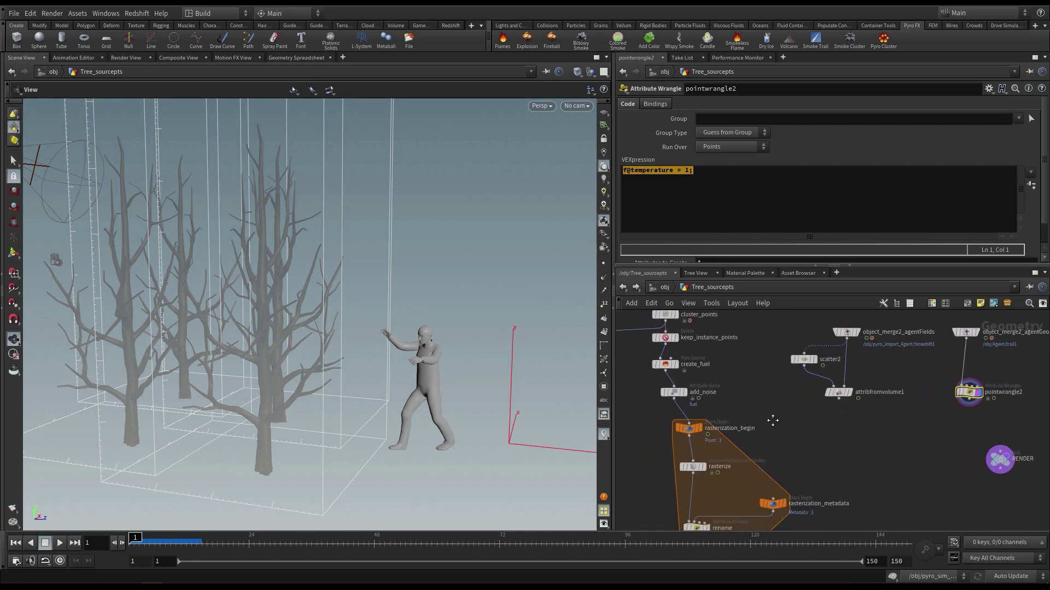
drag(694, 394, 697, 477)
drag(775, 491, 772, 496)
Step: Select and display the add_noise node to show the coloured source points on the trees
click(692, 393)
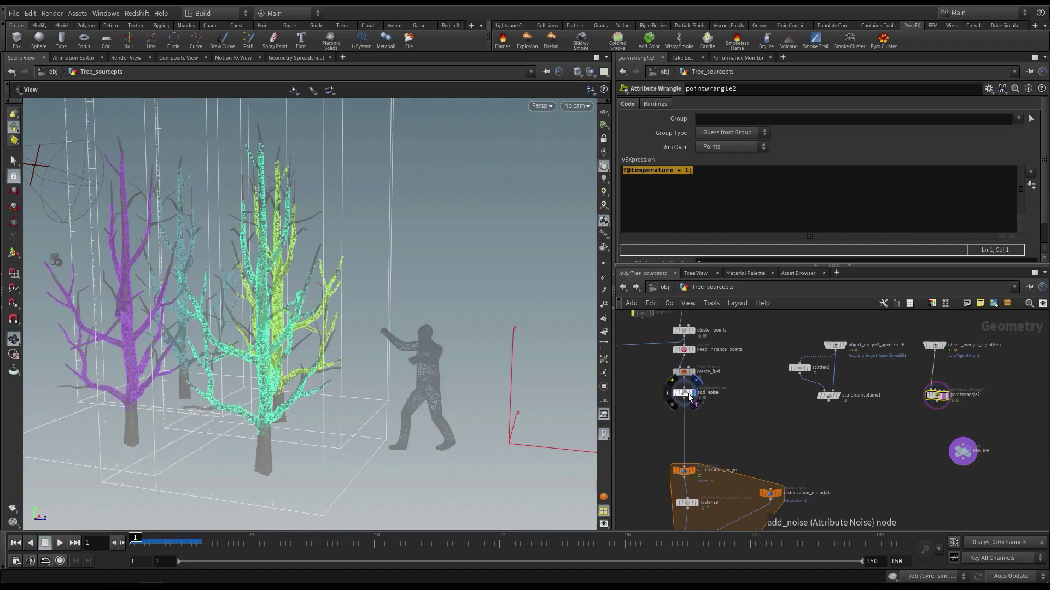
drag(686, 393, 686, 400)
click(686, 403)
right_drag(306, 305, 356, 300)
drag(356, 300, 313, 326)
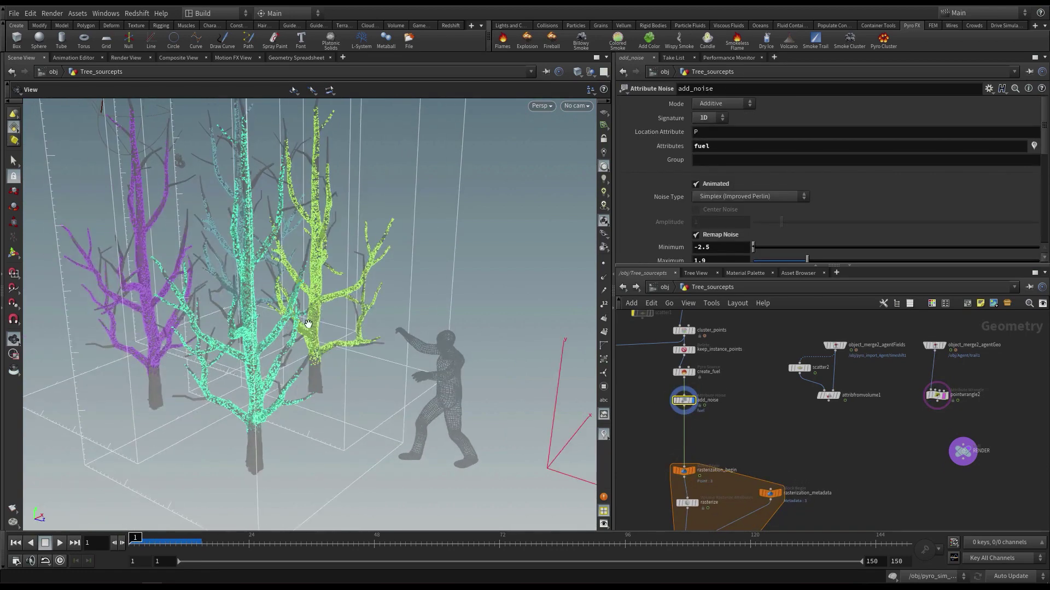
Step: Move the agentFields merge, scatter2 and attribfromvolume1 nodes aside and bring the agent geometry nodes closer to the tree source chain
right_drag(314, 326, 378, 328)
middle_click(683, 401)
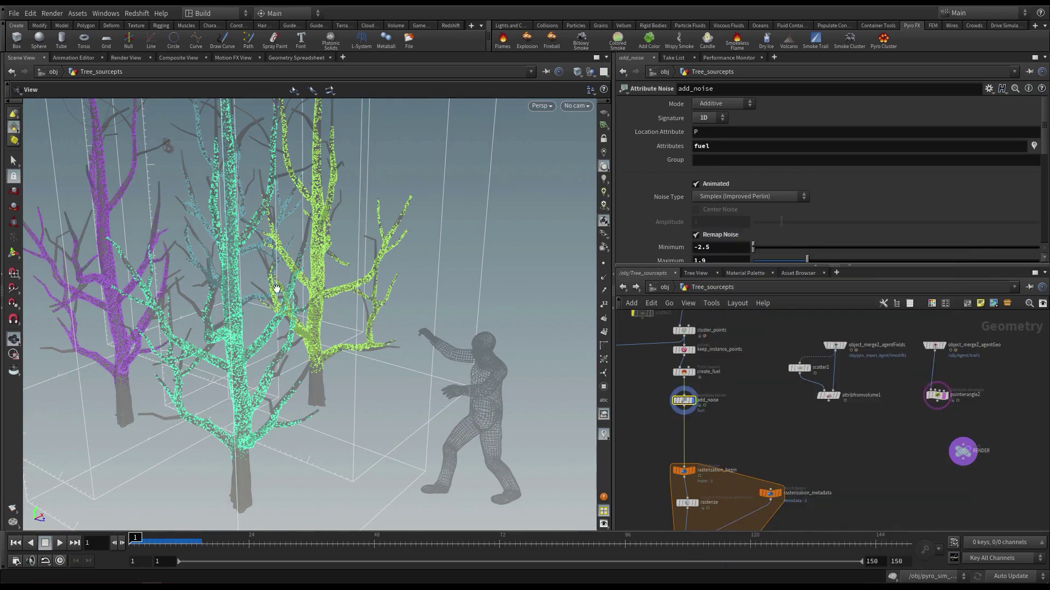
drag(858, 435, 796, 350)
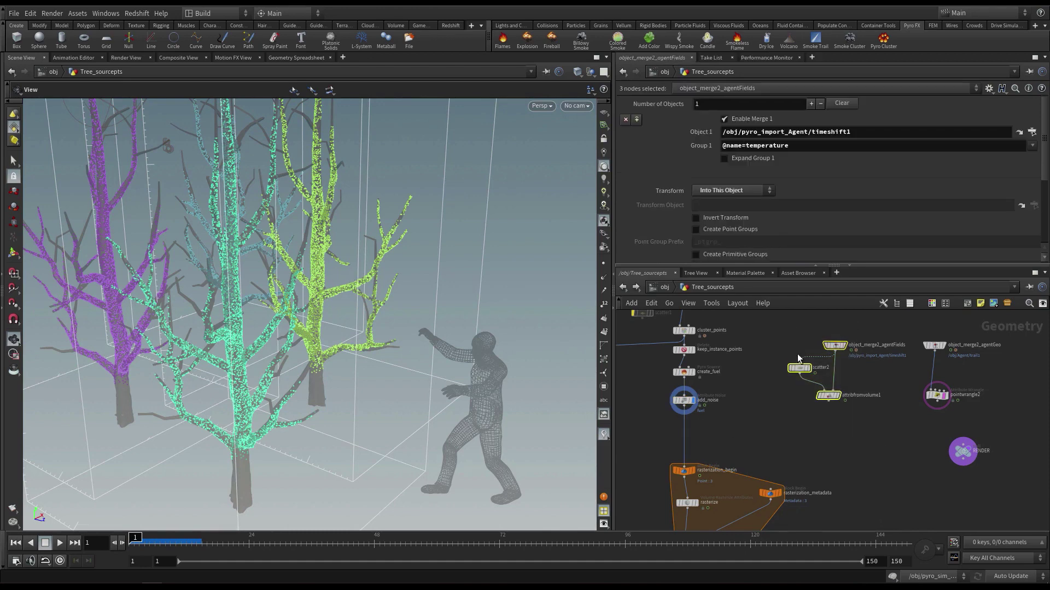
drag(832, 396, 1027, 398)
drag(875, 346, 945, 411)
drag(933, 397, 858, 390)
click(861, 397)
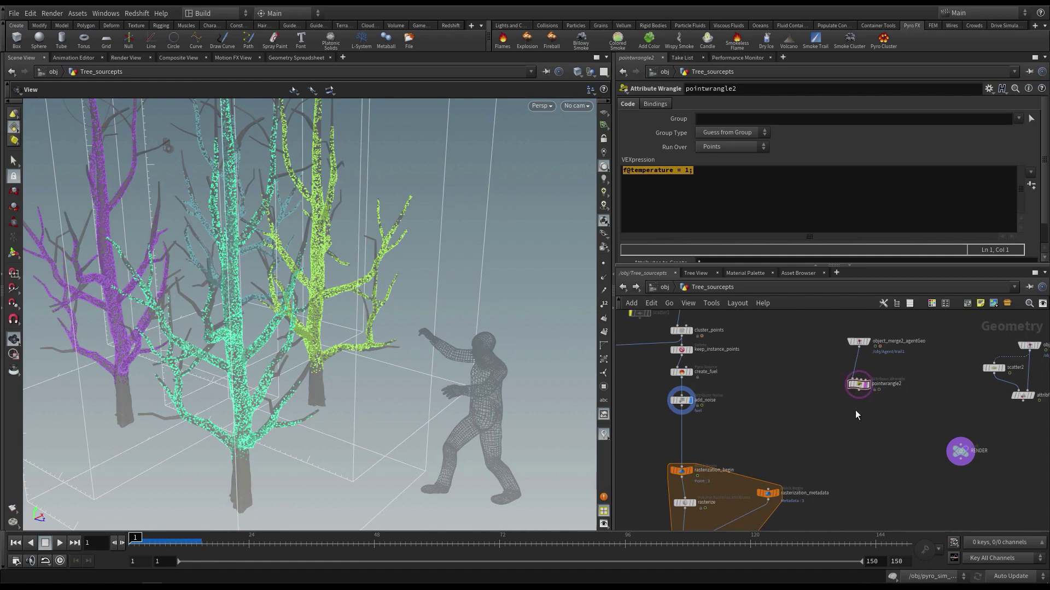
Step: Add an Attribute Transfer node in the open space between add_noise and pointwrangle2
scroll(889, 403, up, 2)
middle_drag(911, 402, 857, 425)
scroll(857, 425, down, 1)
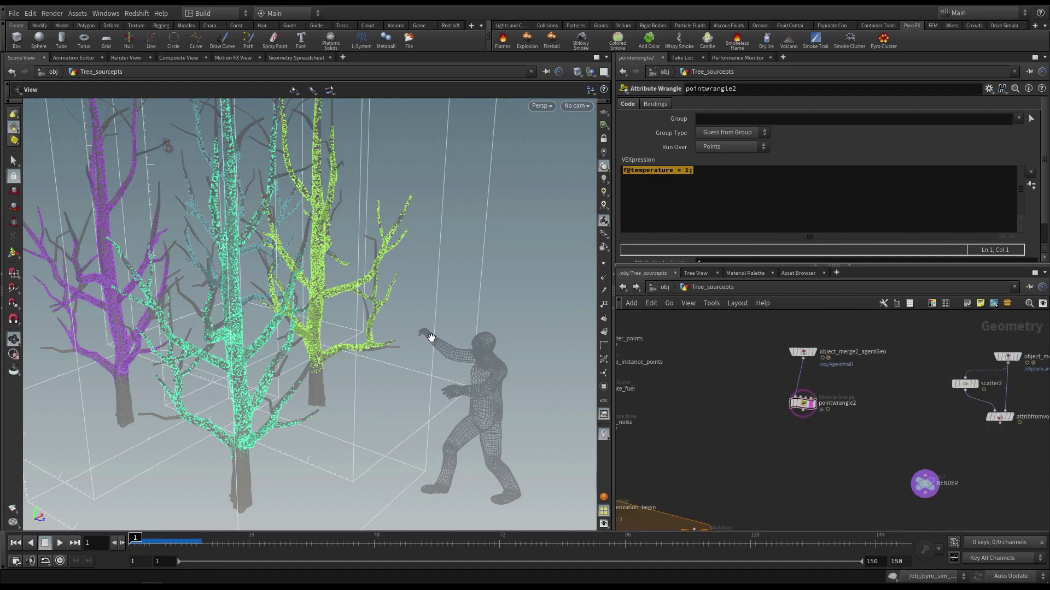
drag(432, 337, 449, 375)
middle_drag(817, 453, 818, 451)
key(Tab)
text(atr)
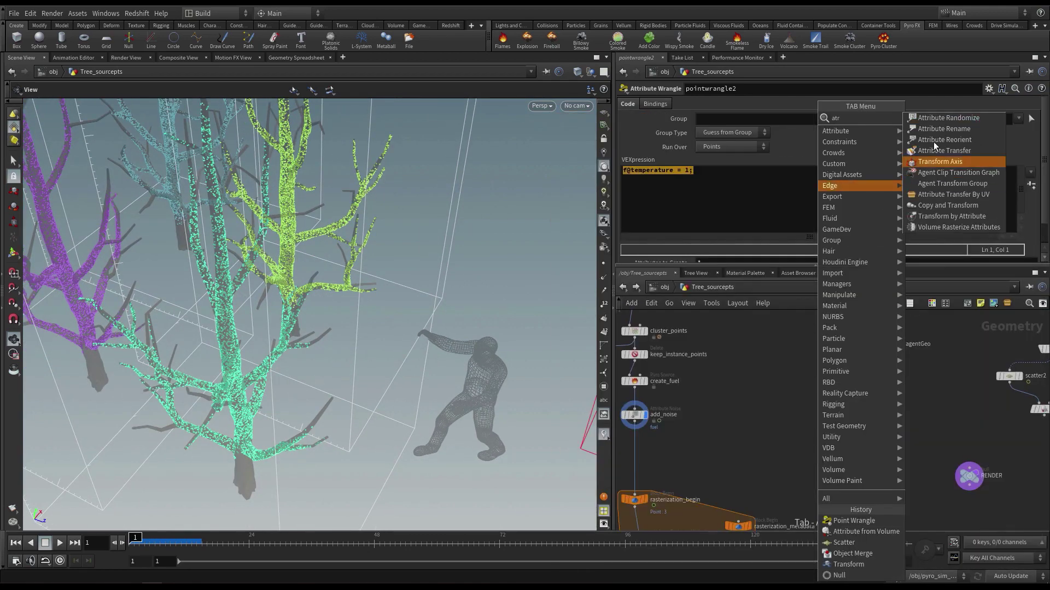
click(964, 151)
click(765, 445)
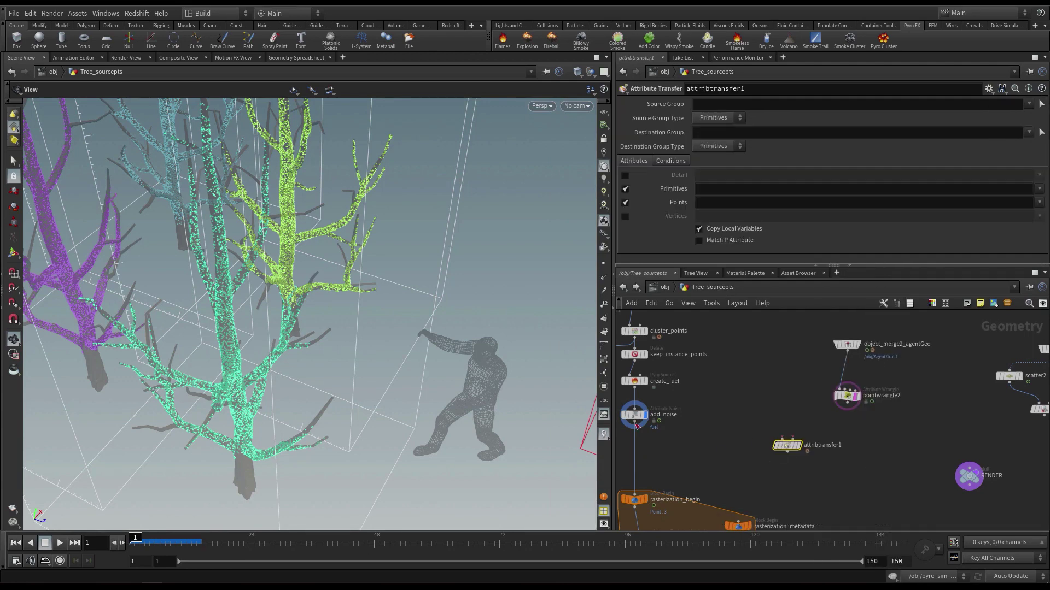
Step: Connect add_noise to the first input and pointwrangle2 to the second input of attribtransfer1, and display it
click(635, 425)
click(782, 438)
click(847, 404)
click(792, 438)
click(797, 445)
Step: Limit attribtransfer1 to the temperature point attribute and turn off primitive attribute transfer
click(1040, 203)
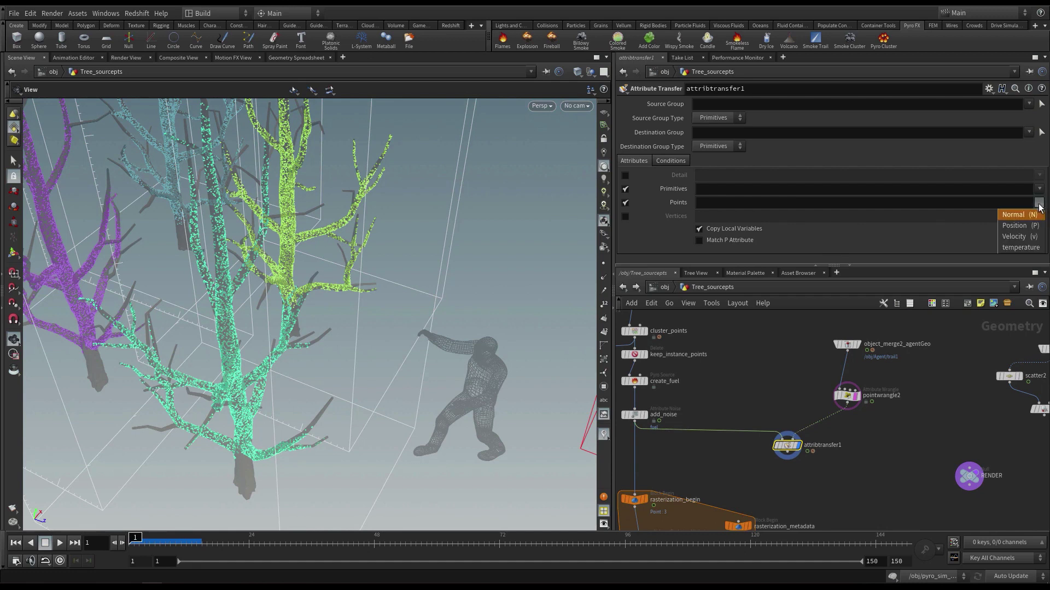
click(1020, 248)
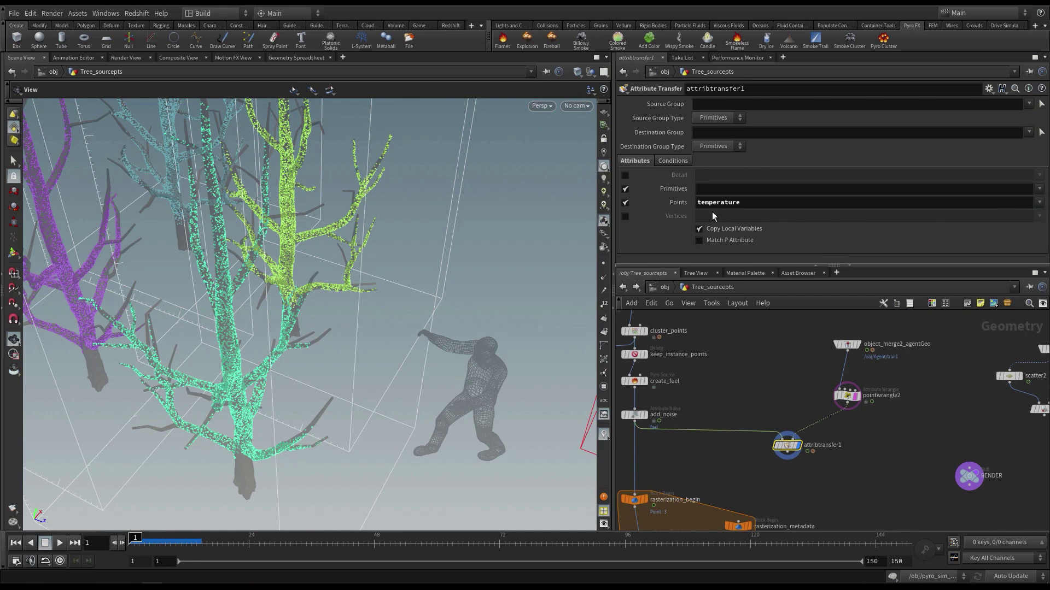
click(625, 188)
Step: Set the Distance Threshold in the transfer conditions of attribtransfer1 to 0.5
click(673, 160)
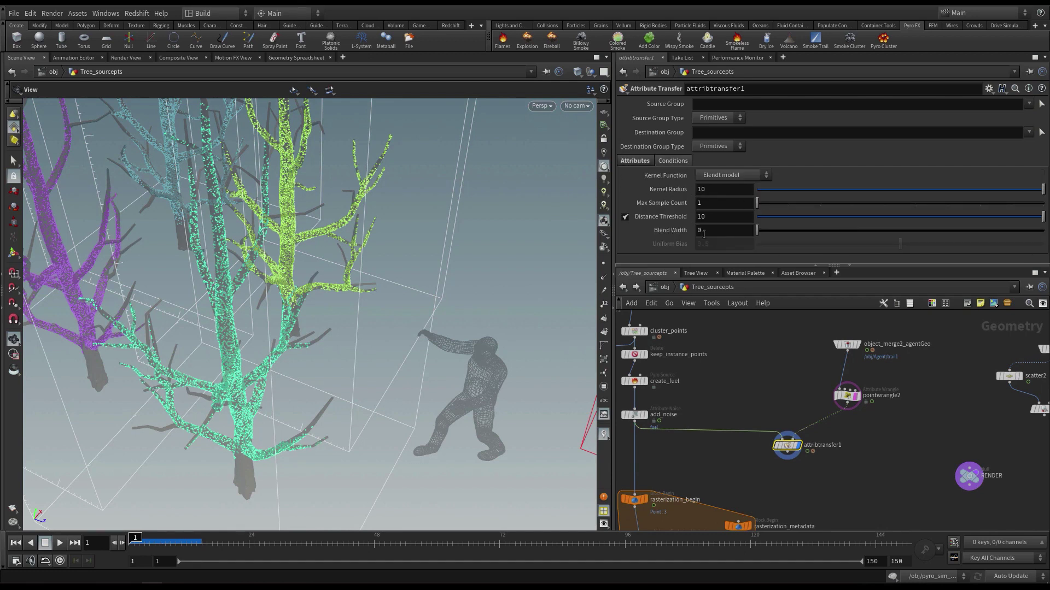
click(719, 217)
text(1)
key(Return)
click(725, 217)
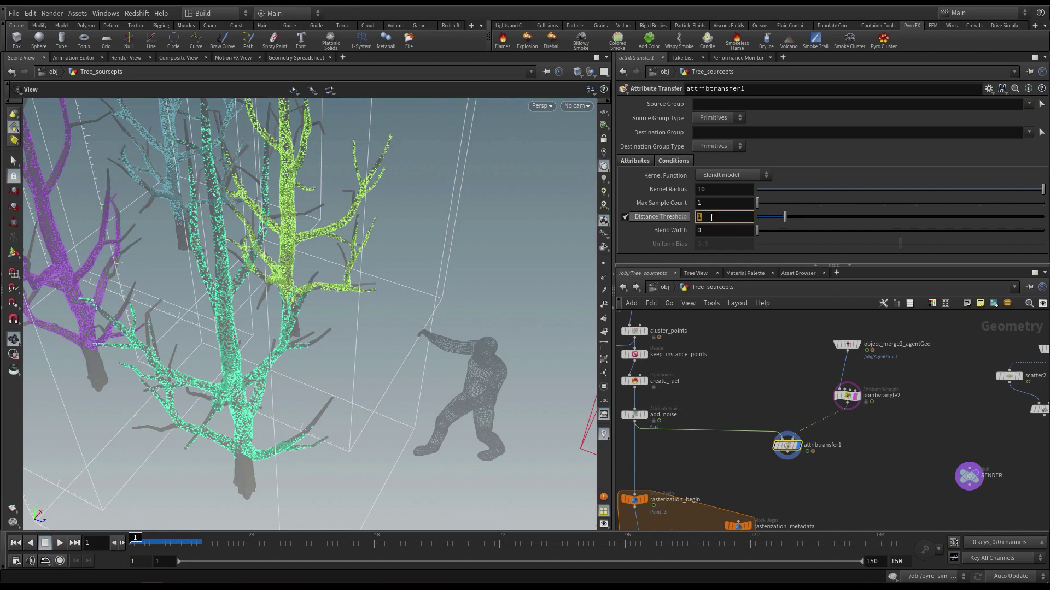
text(.5)
key(Return)
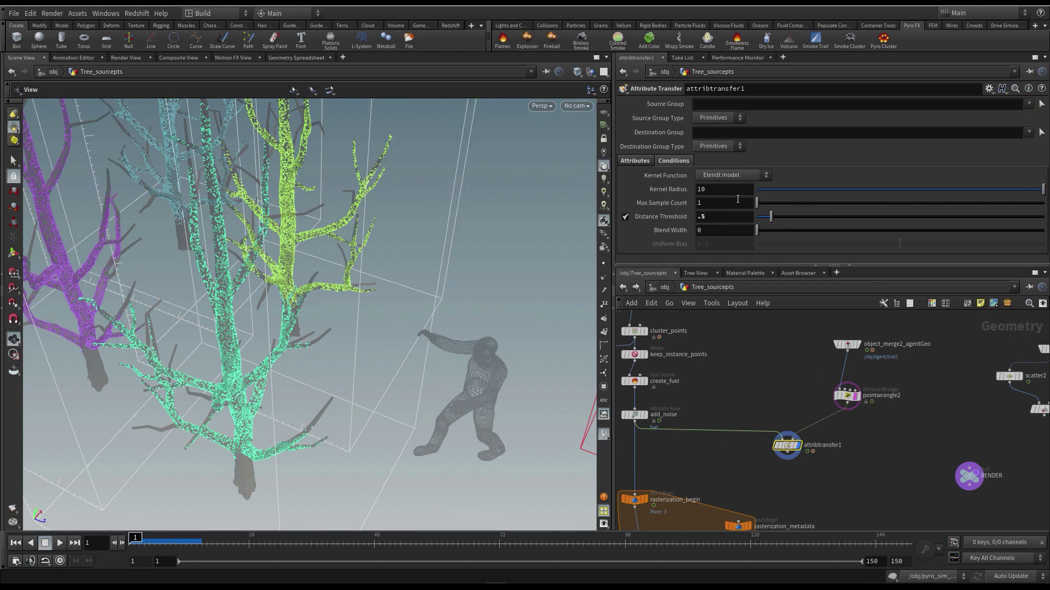
drag(713, 216, 654, 224)
scroll(431, 282, up, 1)
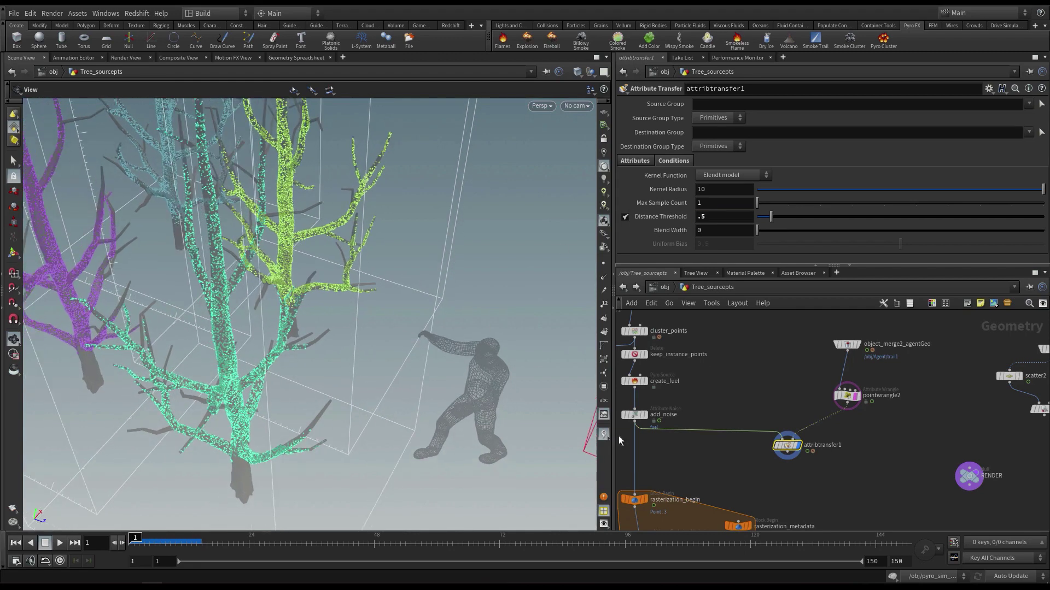
Step: Template object_merge2_agentGeo instead of pointwrangle2 and hide the other objects in the viewport
click(798, 447)
middle_drag(823, 489, 815, 483)
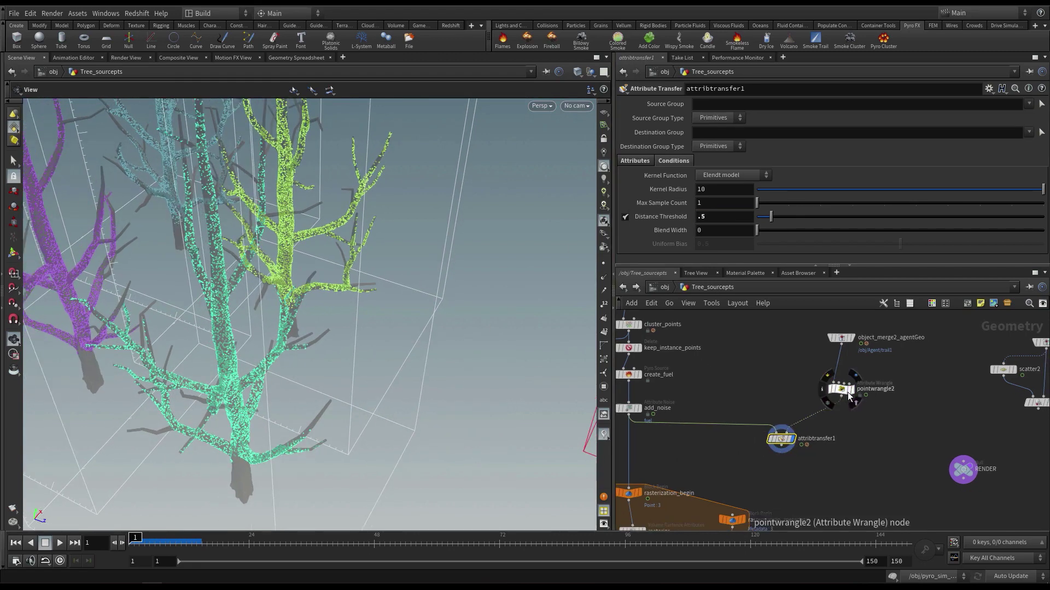
click(849, 338)
drag(484, 289, 498, 219)
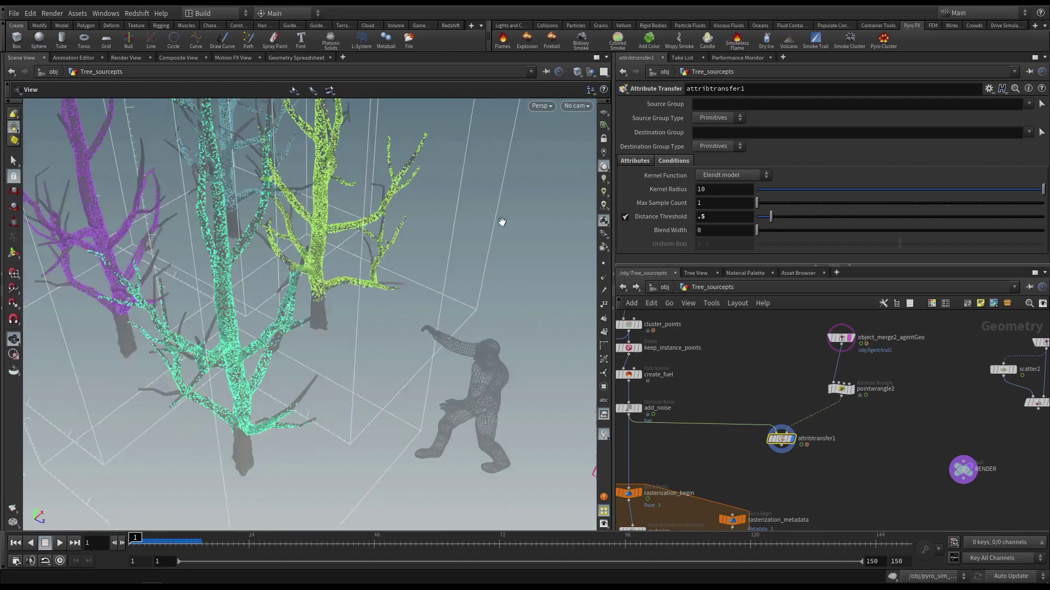
click(590, 73)
click(604, 105)
mouse_move(410, 303)
mouse_down()
mouse_move(415, 278)
mouse_move(421, 294)
mouse_up()
Step: Add a Visualize node below attribtransfer1 and connect it to that node's output
middle_drag(797, 472, 800, 464)
scroll(802, 463, up, 2)
key(Tab)
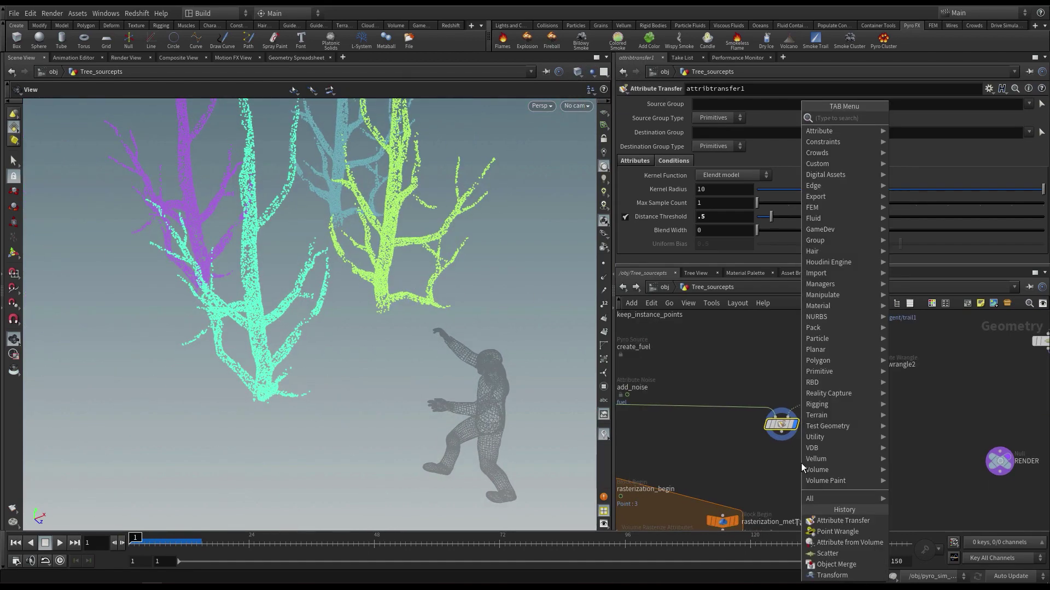
text(vi)
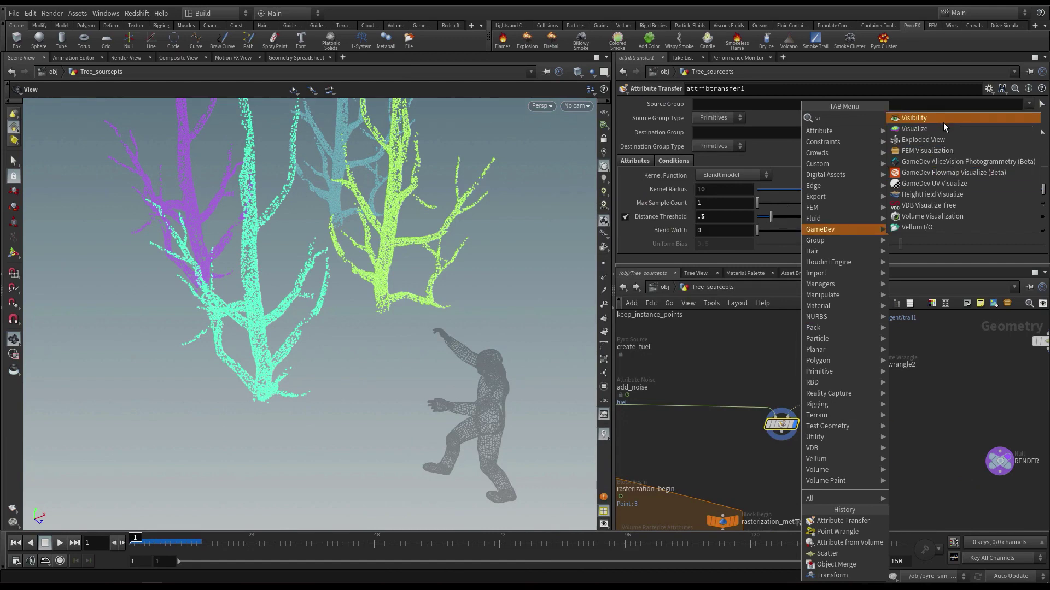
click(941, 128)
click(819, 469)
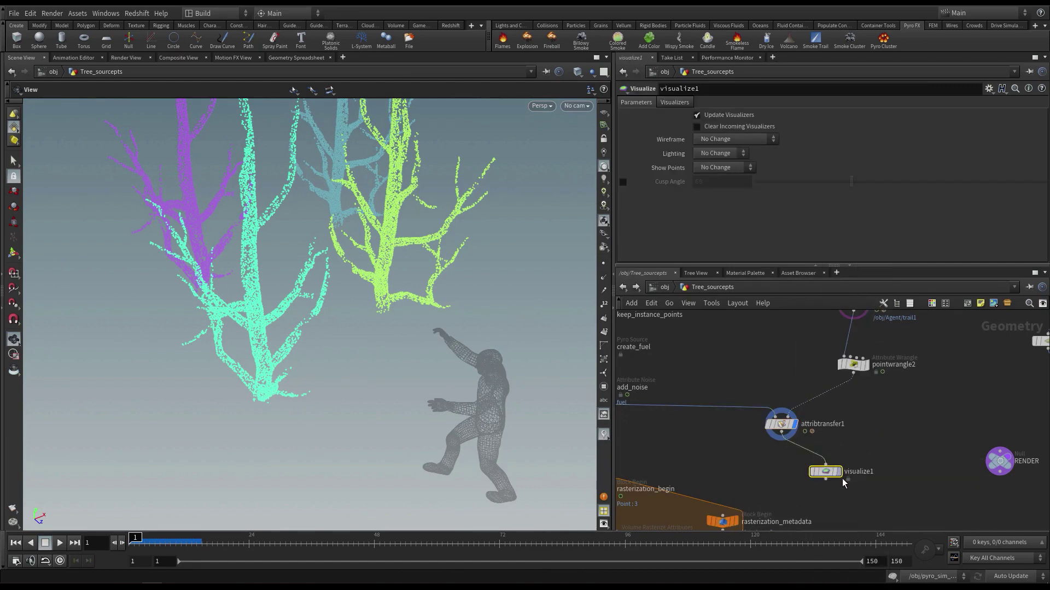
Step: Display visualize1 with a Color visualizer and set its attribute to temperature
click(676, 103)
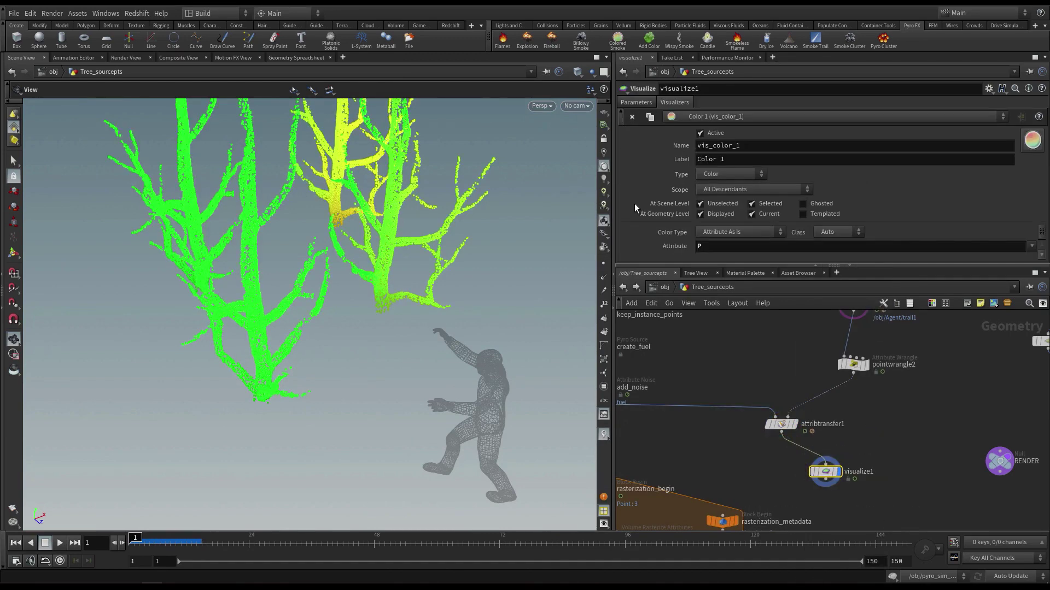
click(718, 242)
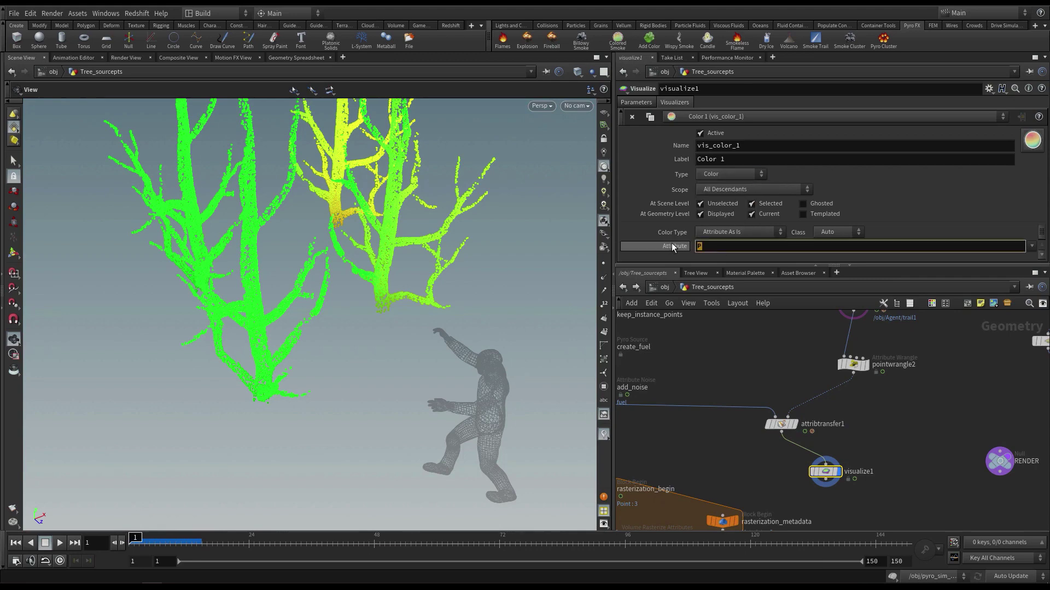
text(temp[erature)
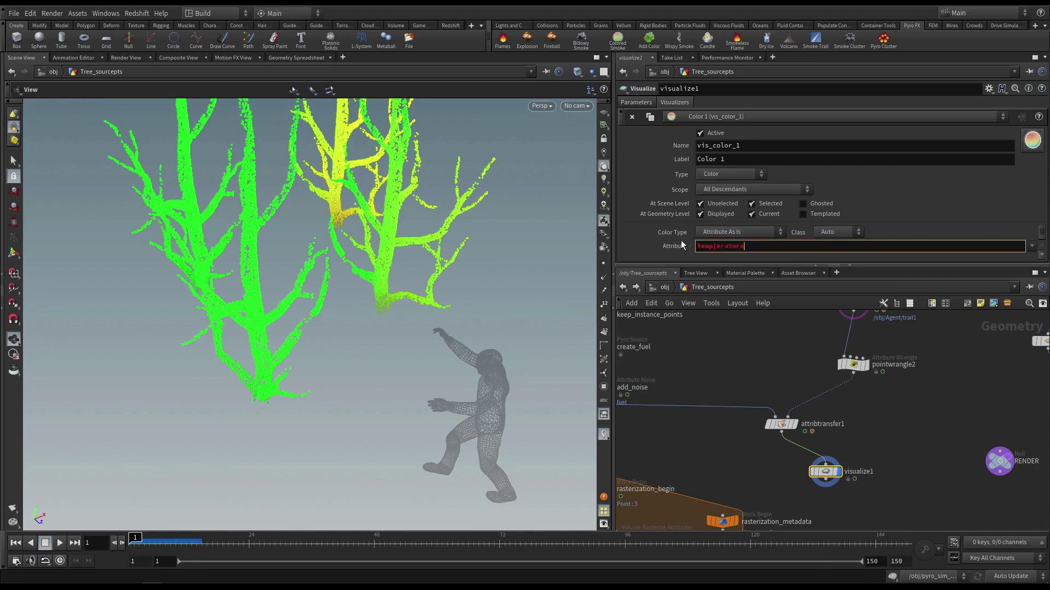
key(Return)
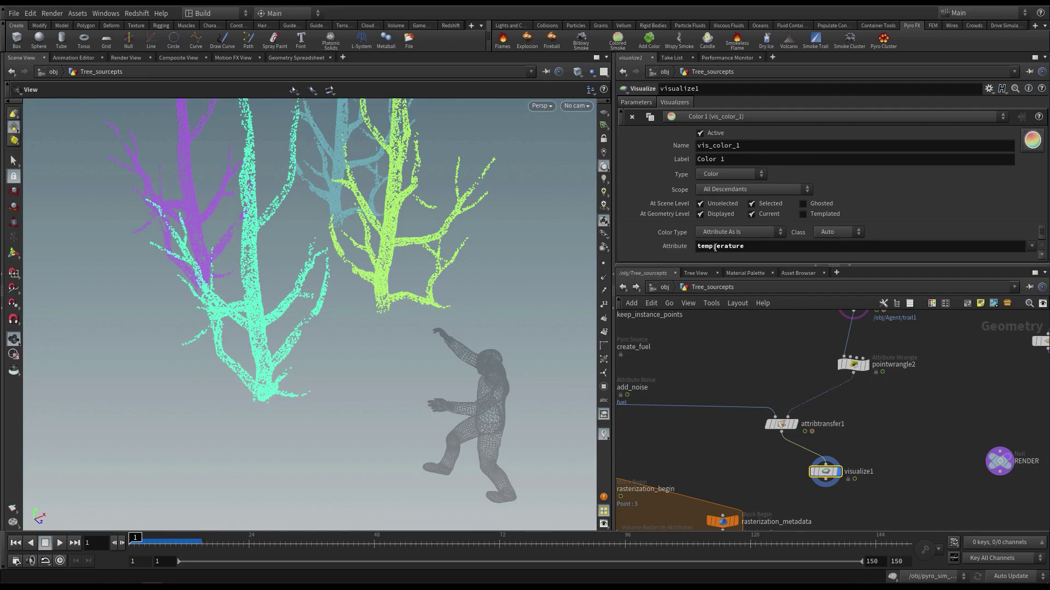
click(718, 246)
key(BackSpace)
click(722, 342)
Step: Select attribtransfer1 and scrub the timeline to frame 16 to check where temperature reaches the tree points
drag(469, 348, 486, 345)
drag(903, 483, 815, 456)
drag(842, 442, 759, 407)
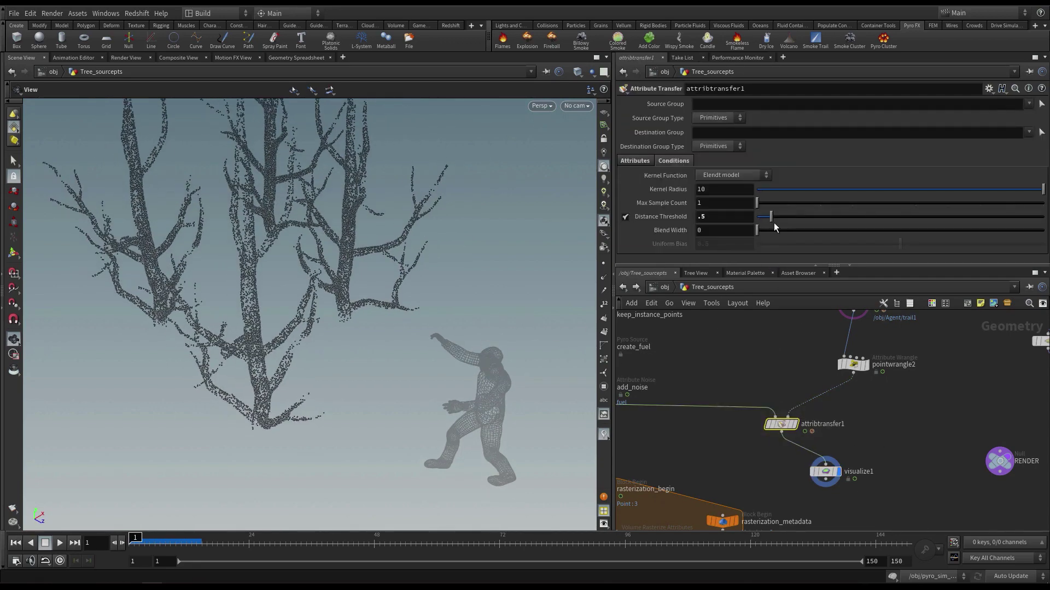
mouse_move(773, 219)
mouse_down()
mouse_move(860, 221)
mouse_move(772, 225)
mouse_up()
drag(143, 538, 221, 563)
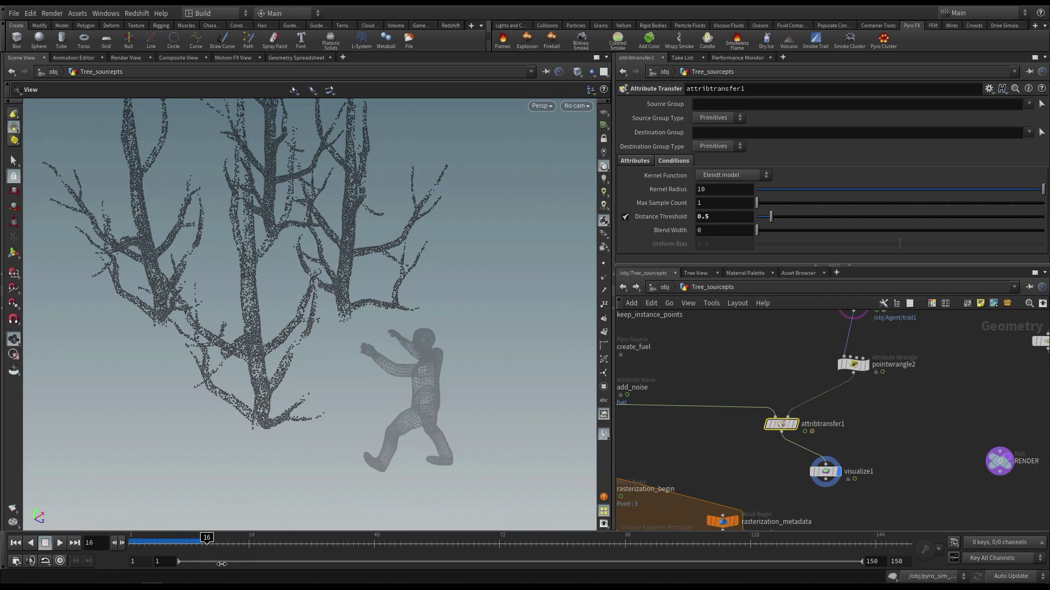
Step: Raise attribtransfer1's Distance Threshold to 1.24 and check the temperature on the branches nearest the agent
drag(772, 218, 776, 219)
drag(200, 539, 61, 541)
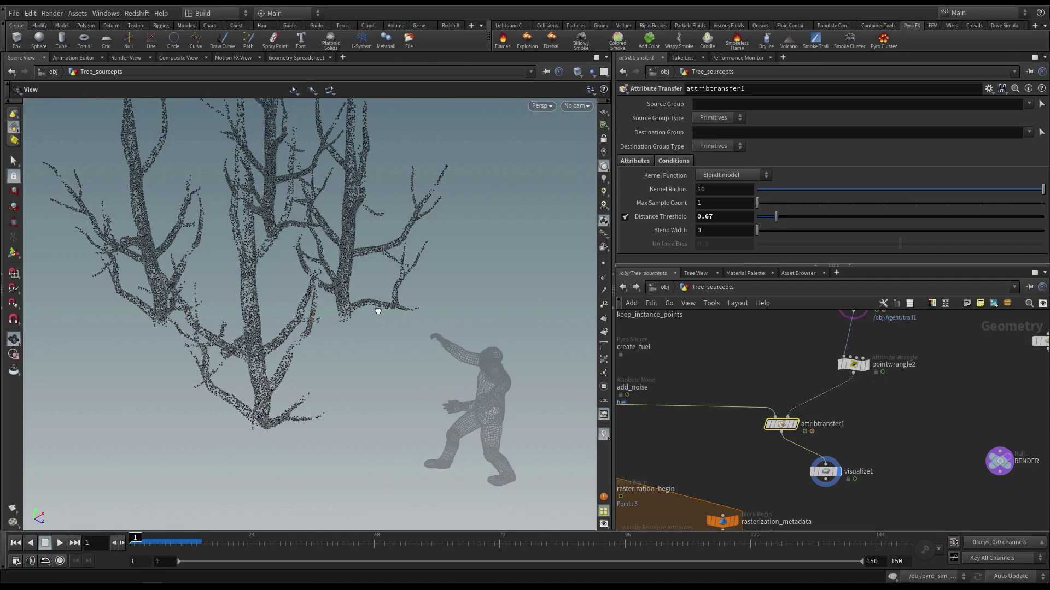
drag(377, 311, 481, 322)
drag(778, 219, 792, 220)
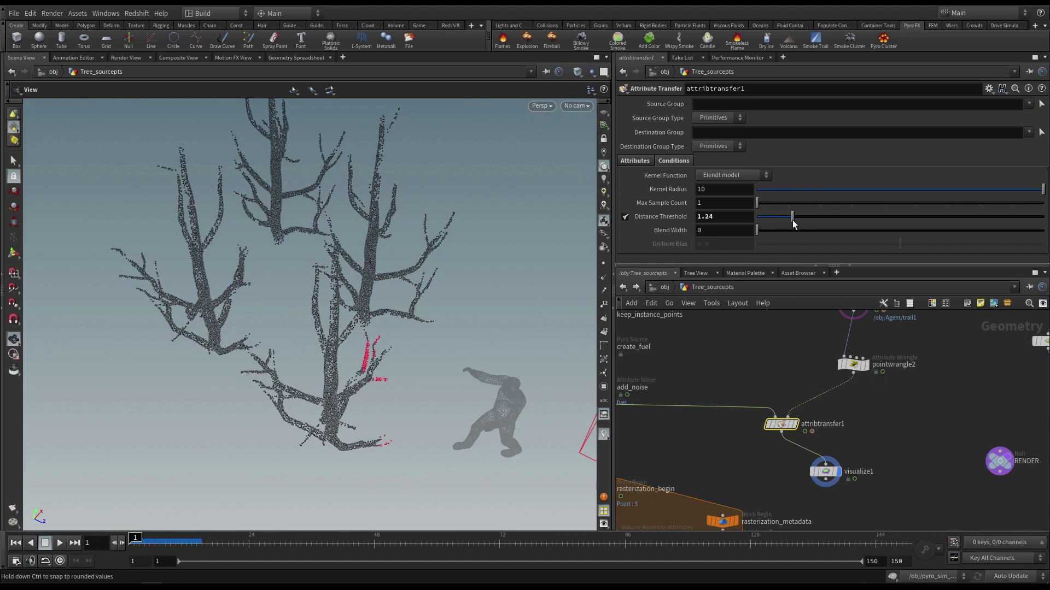
drag(361, 387, 387, 385)
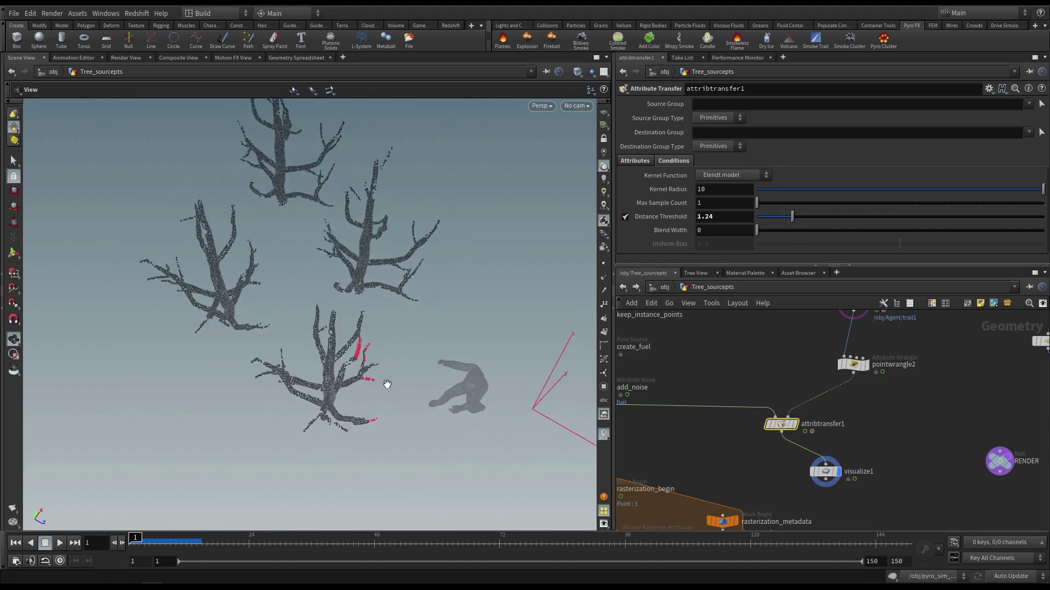
drag(141, 541, 60, 540)
drag(177, 466, 389, 372)
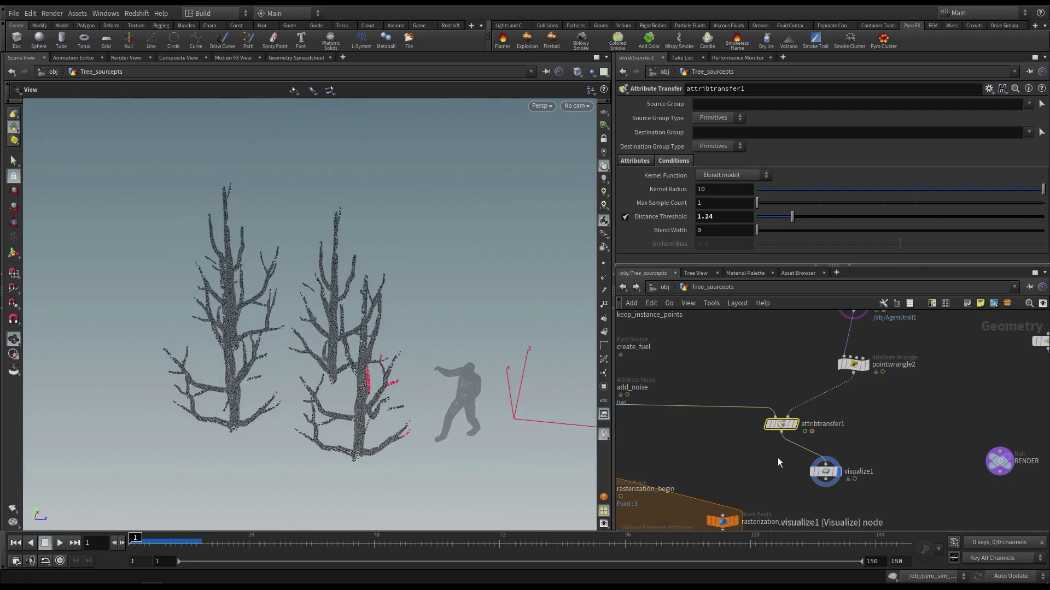
Step: Connect the output of attribtransfer1 to the rasterization_begin node in place of add_noise
middle_drag(781, 462, 834, 421)
middle_click(833, 390)
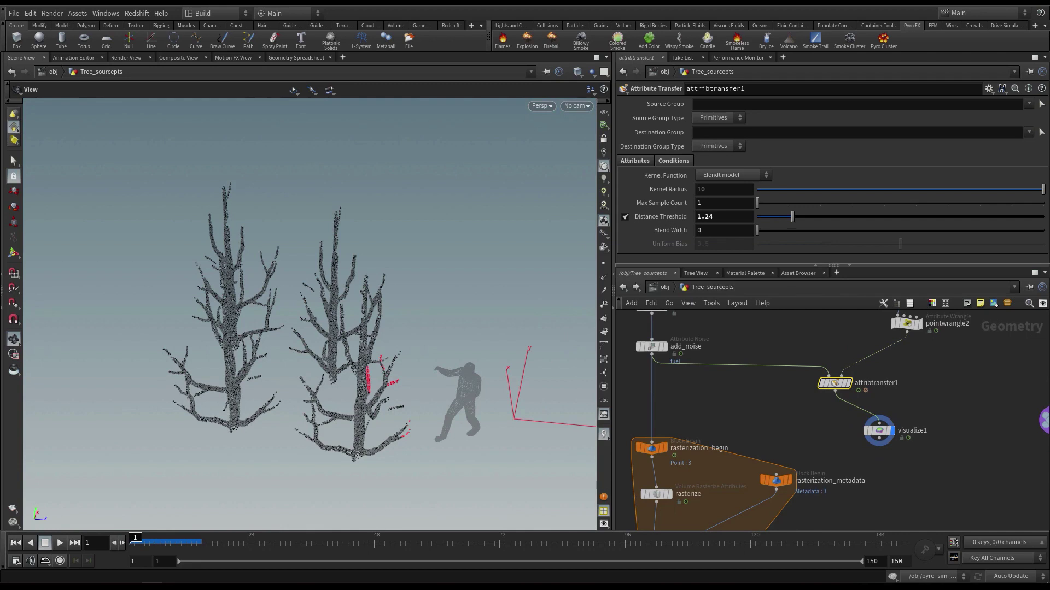
middle_click(837, 383)
click(835, 390)
click(716, 449)
middle_drag(777, 429, 767, 401)
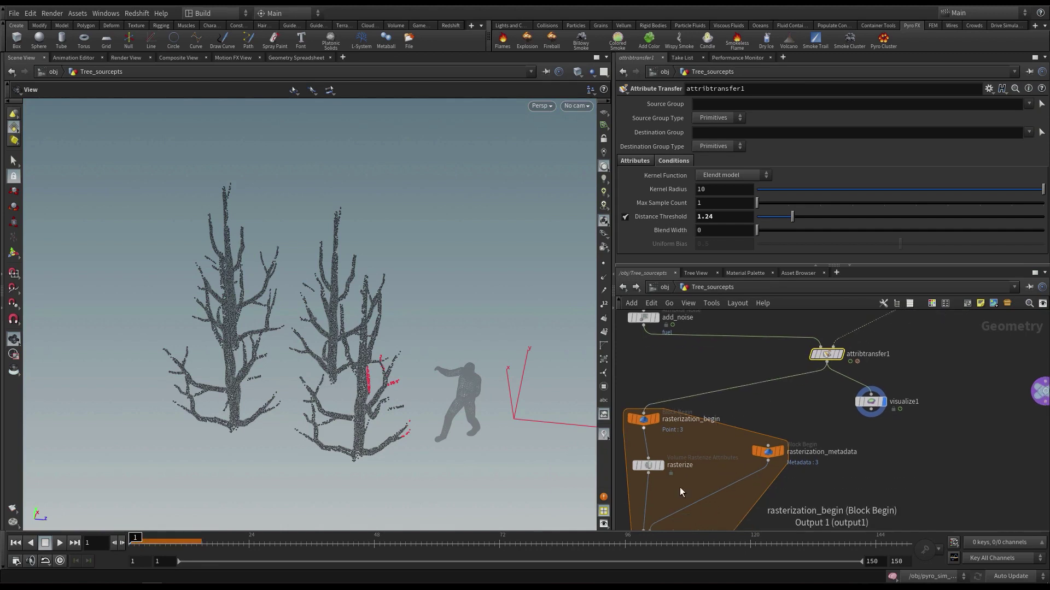
middle_drag(682, 491, 697, 362)
middle_drag(881, 430, 868, 545)
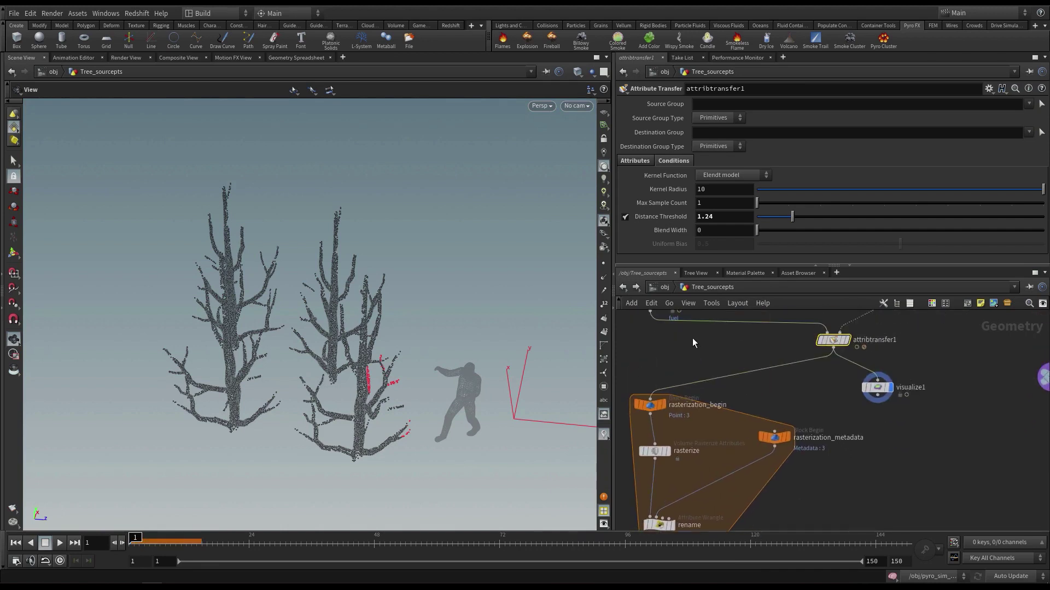
middle_drag(693, 340, 710, 437)
Step: Open the pyro_sim_Tree network from the object level and ghost the other objects in its viewport
click(665, 286)
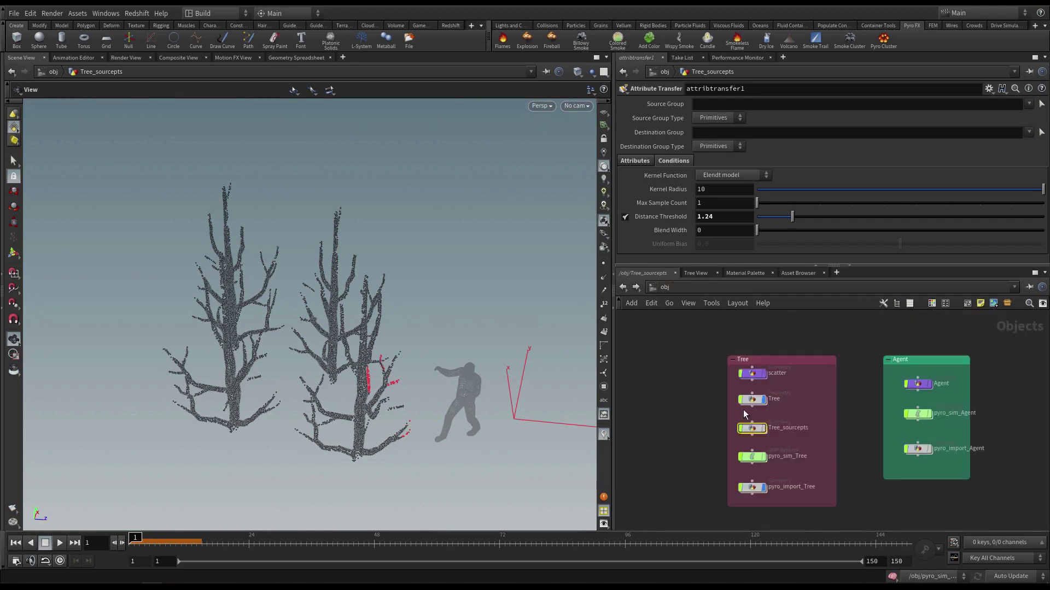
double_click(752, 457)
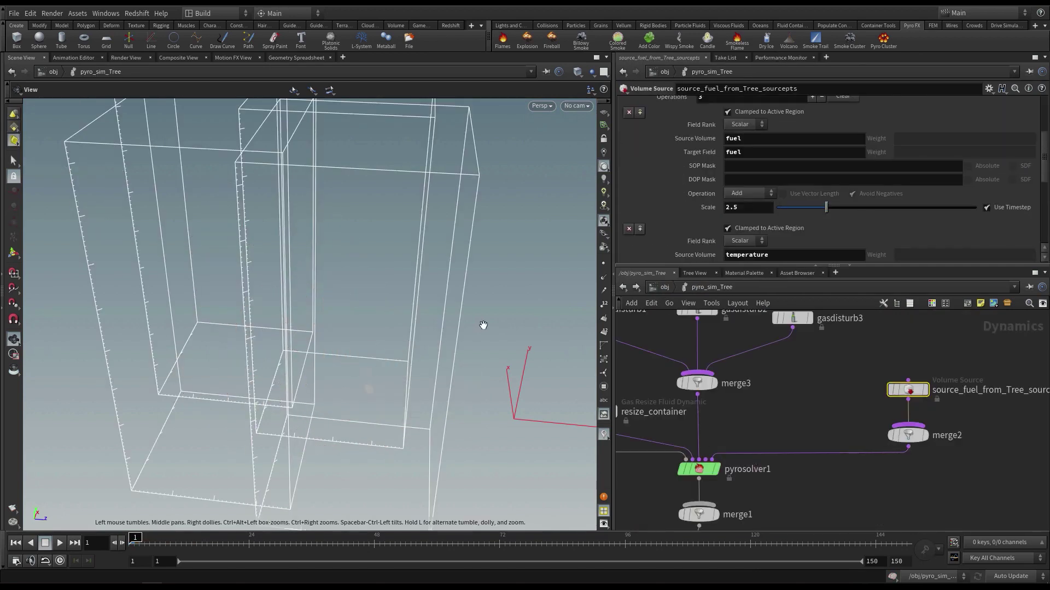
right_drag(484, 325, 267, 304)
drag(268, 305, 339, 280)
click(591, 74)
click(599, 97)
Step: Turn on the display of the Agent object at the object level and reopen pyro_sim_Tree
click(664, 287)
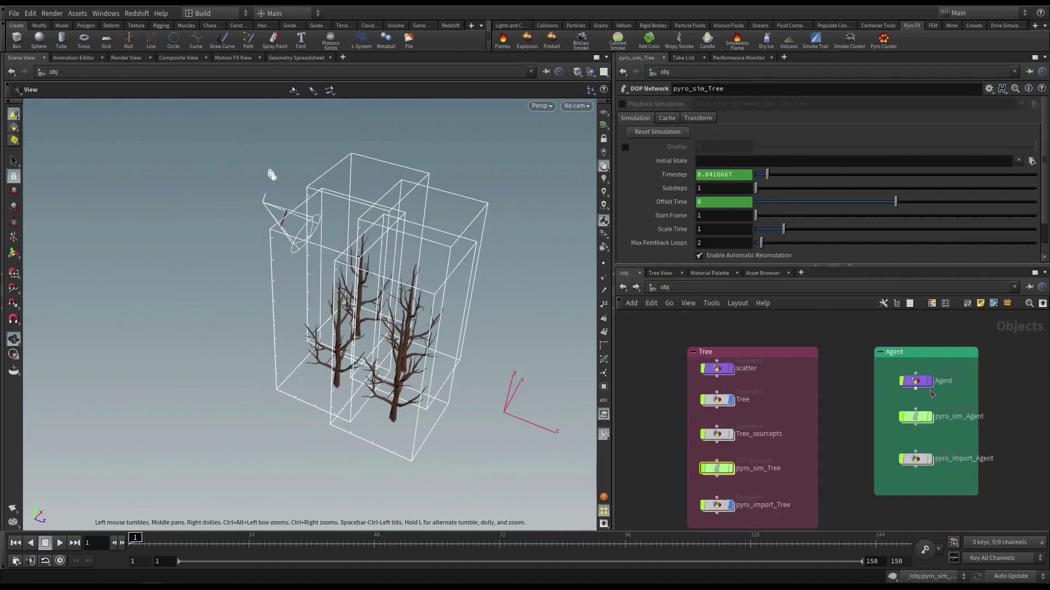
click(929, 381)
click(918, 382)
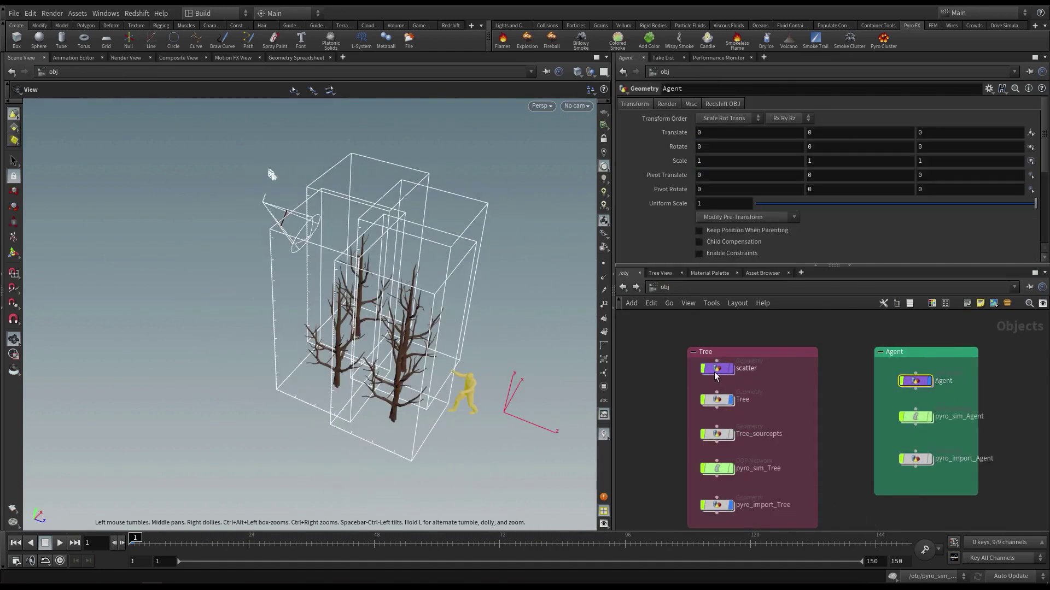
double_click(722, 464)
drag(355, 384, 422, 342)
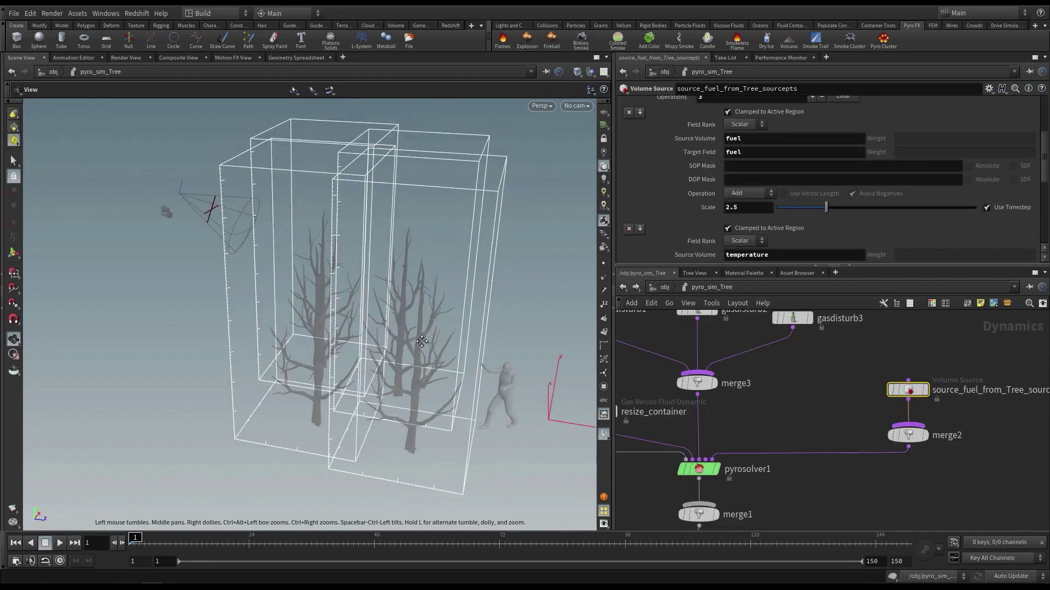
Step: Play the tree fire simulation, examine how the fire containers resize from several sides, and return to frame 1
middle_drag(422, 341, 368, 328)
key(Up)
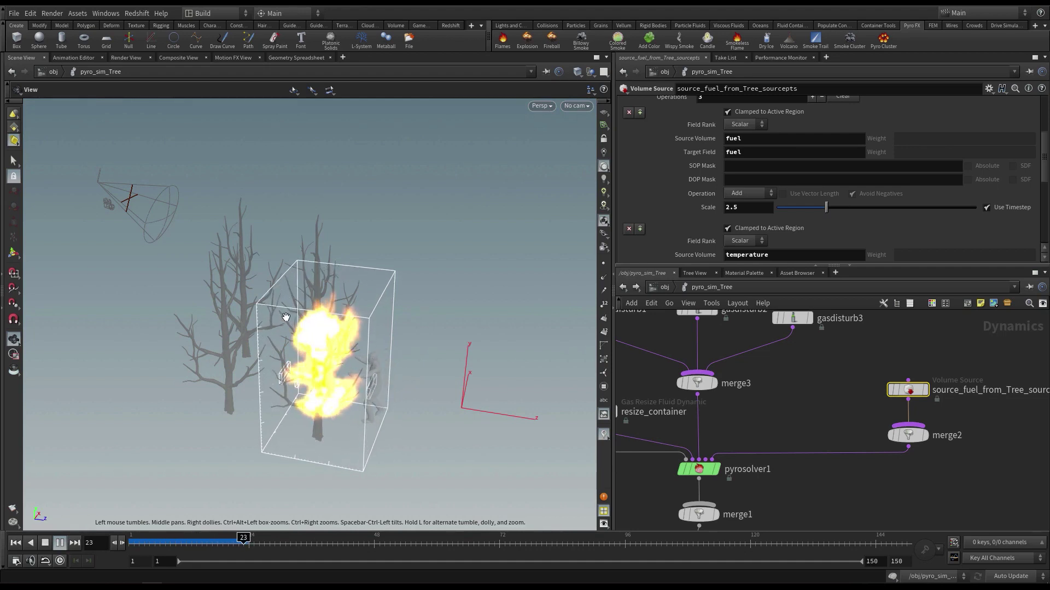
drag(175, 540, 212, 540)
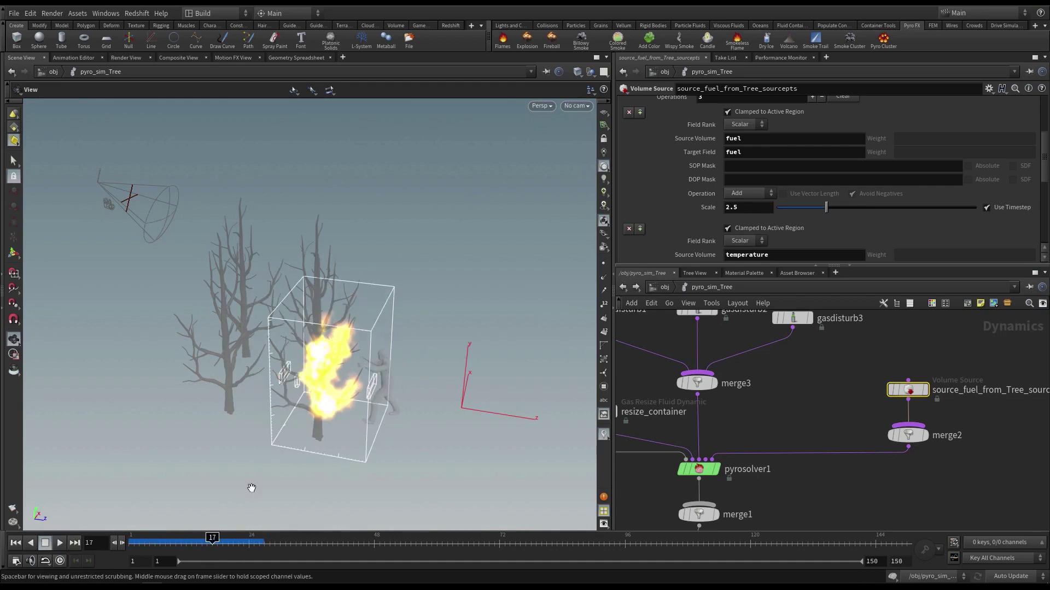
drag(251, 486, 461, 323)
key(Up)
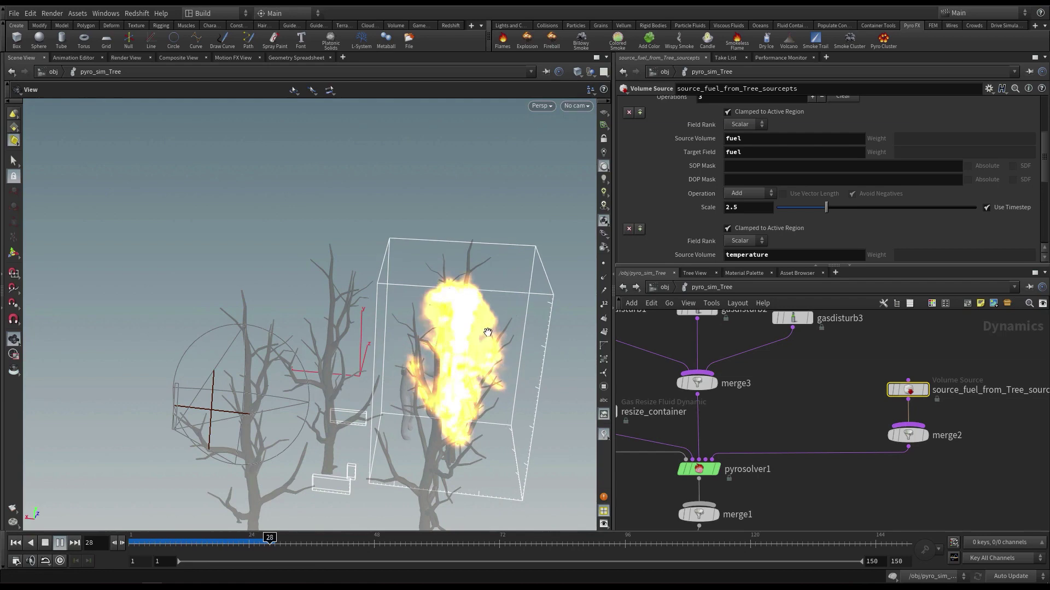
key(Up)
drag(496, 317, 450, 330)
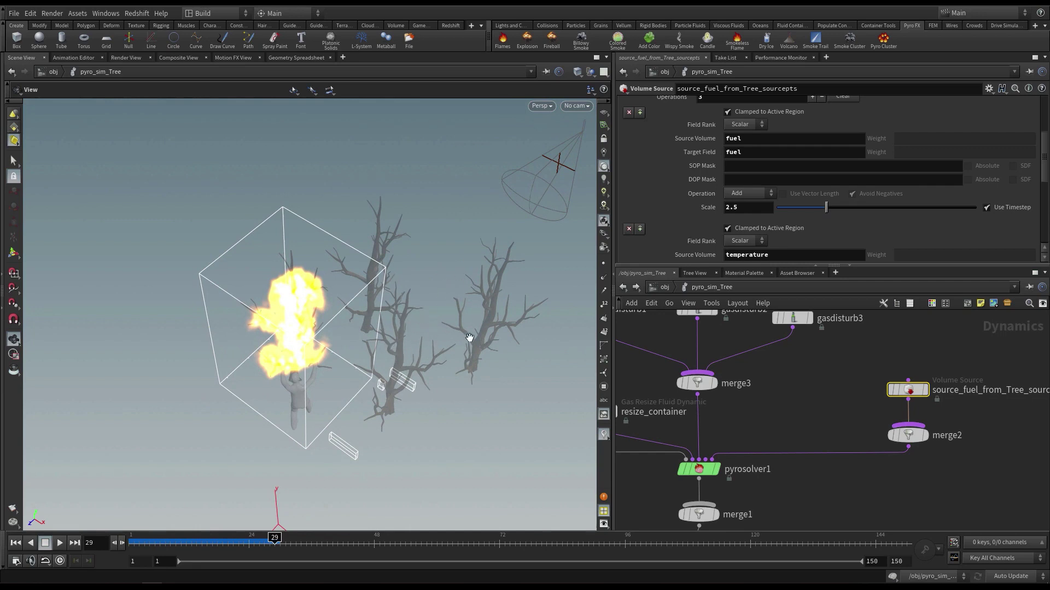
drag(145, 547, 10, 531)
Step: Try density fuel as the Reference Field of the resize_container node
middle_drag(834, 371, 973, 427)
click(699, 442)
click(630, 146)
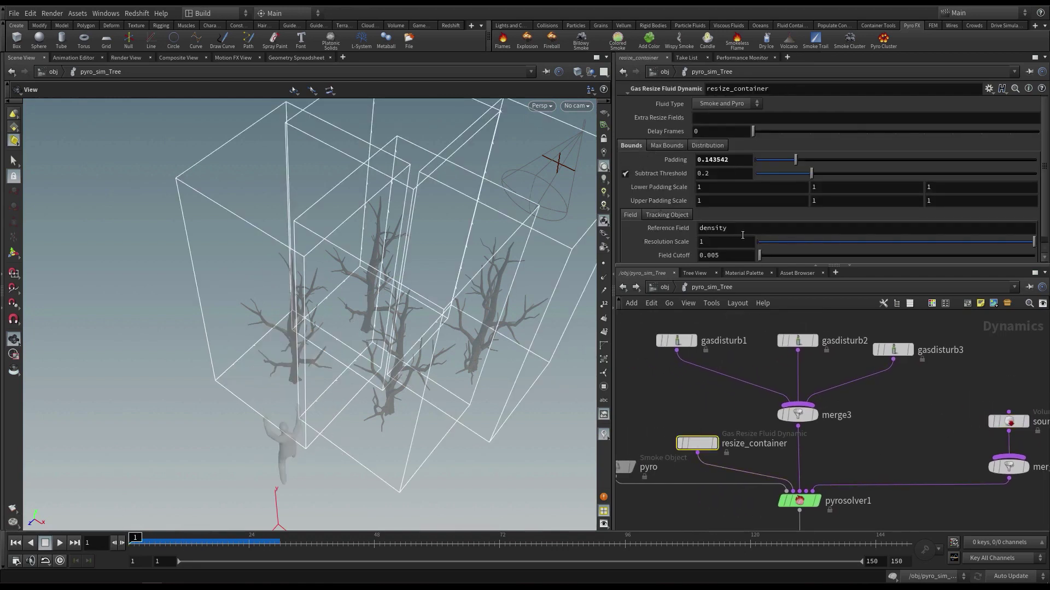
click(767, 231)
text(fuel)
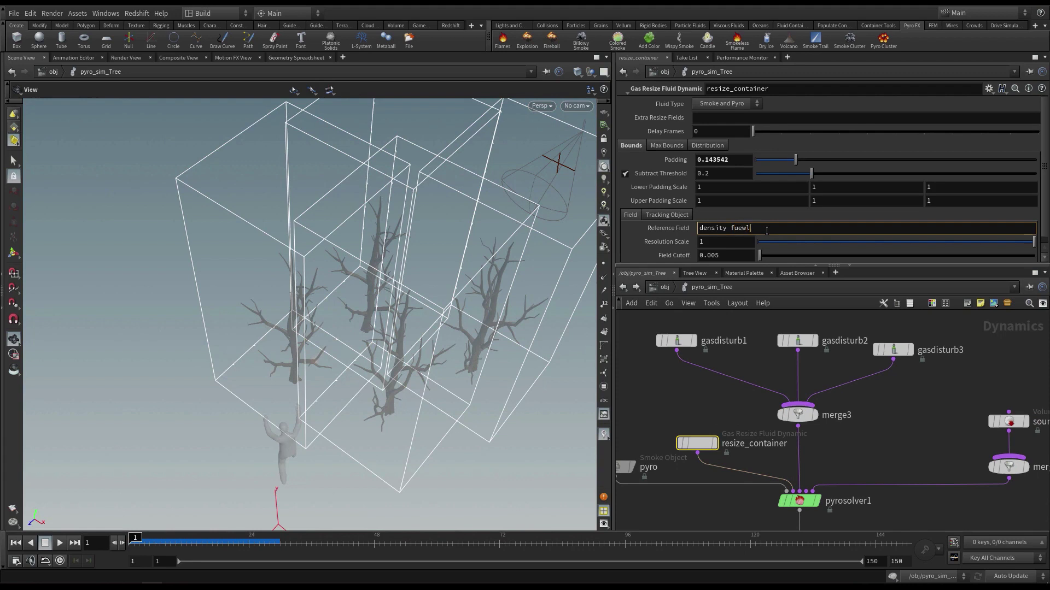
key(Return)
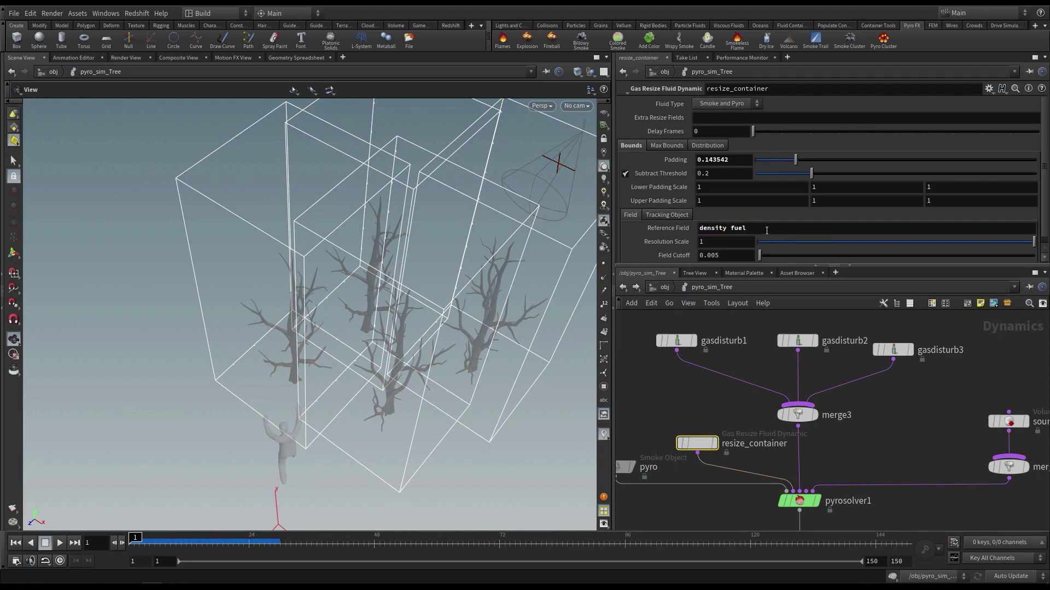
Step: Simulate the tree fire with the fuel field included in the resizing, inspect the containers around all trees, and rewind
right_drag(459, 318, 351, 320)
middle_drag(352, 319, 310, 341)
key(Up)
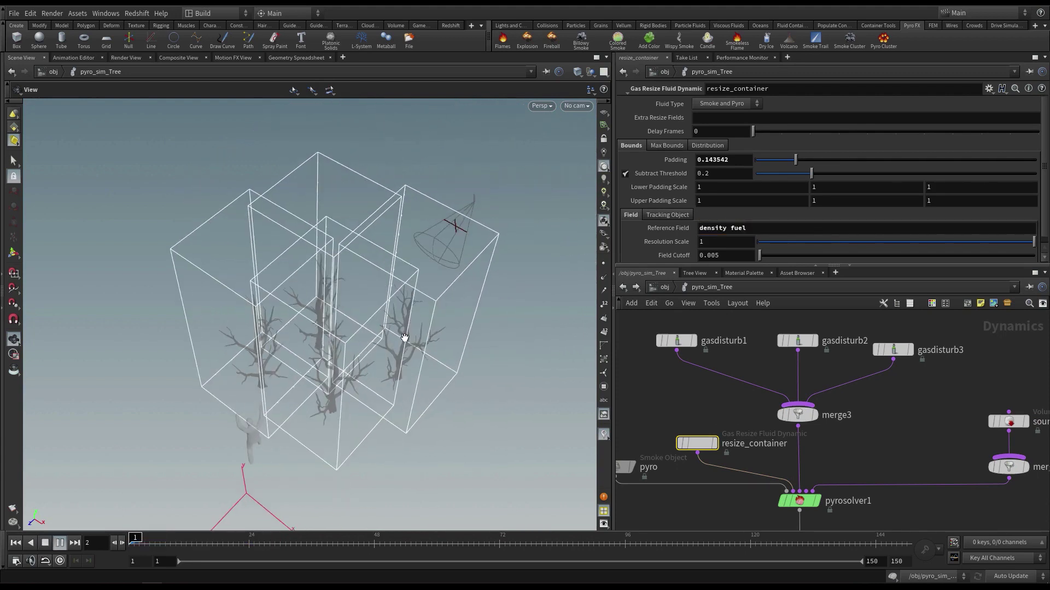
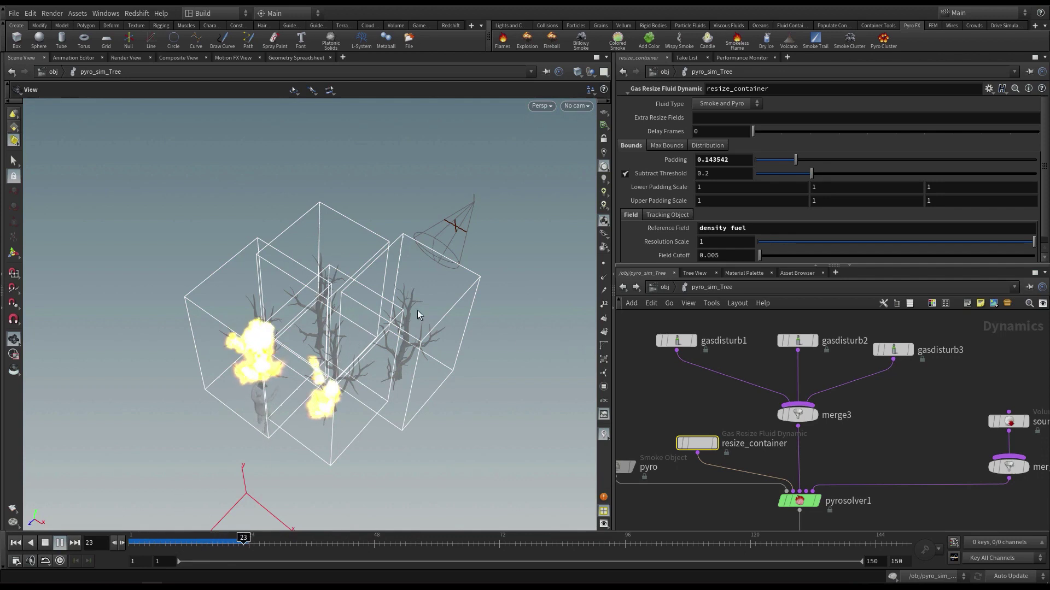
drag(418, 310, 323, 277)
drag(381, 302, 474, 322)
middle_drag(474, 321, 527, 308)
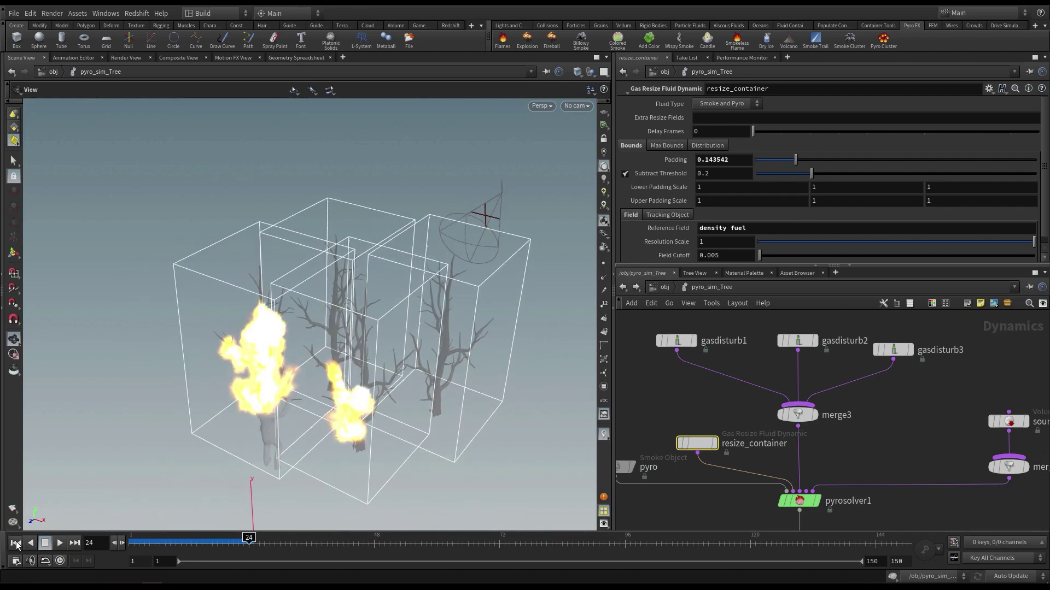
click(15, 543)
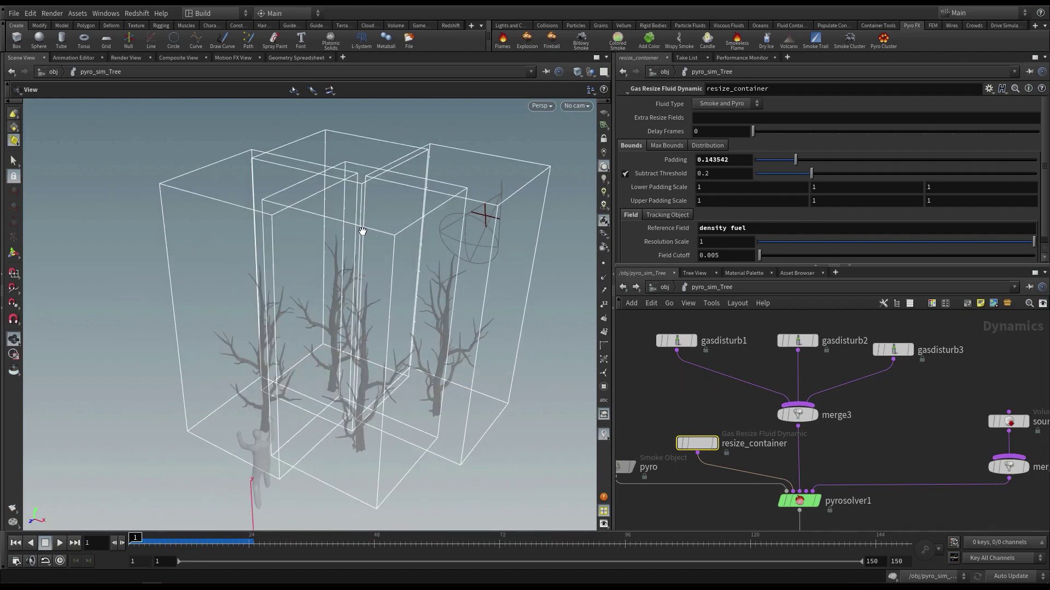
Step: Restore resize_container's Reference Field to density only
double_click(733, 228)
text(f)
key(Return)
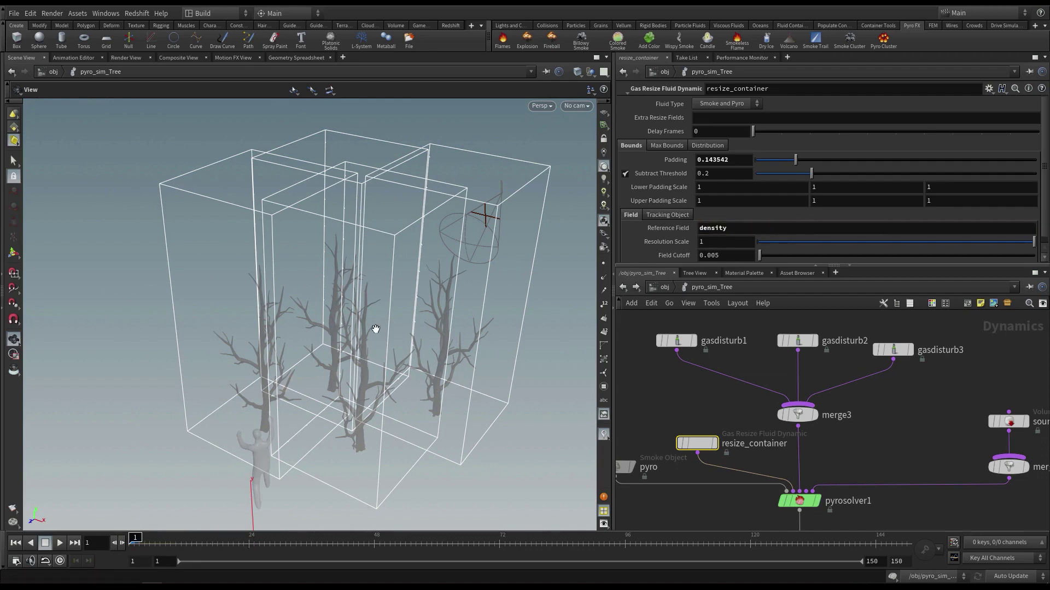
drag(370, 328, 362, 350)
Step: Examine the Instancing settings of the pyro smoke object, including its Continuous option and Instance Points path
middle_drag(699, 394, 720, 384)
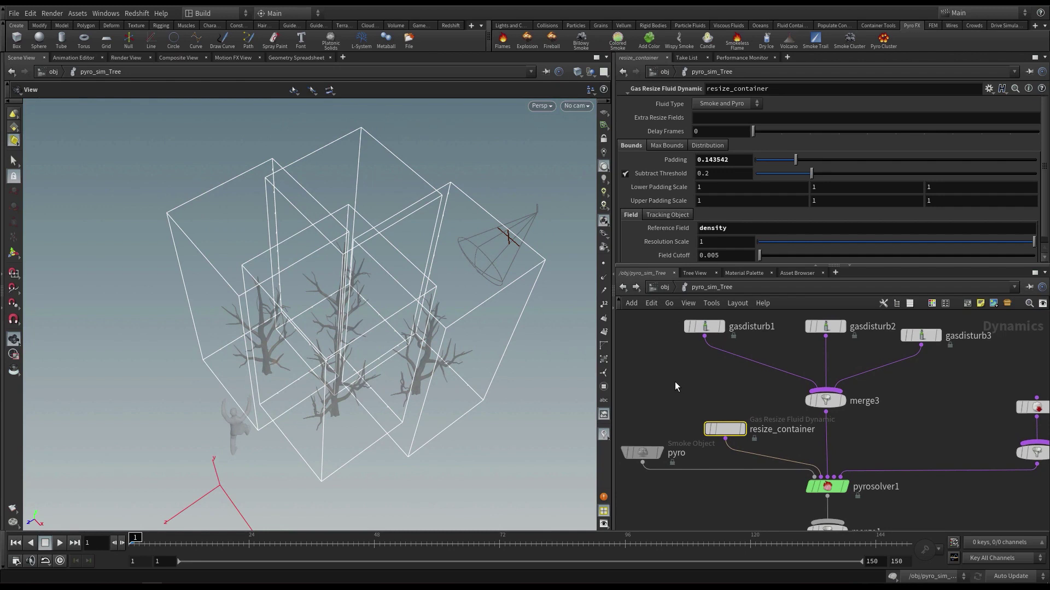
click(643, 453)
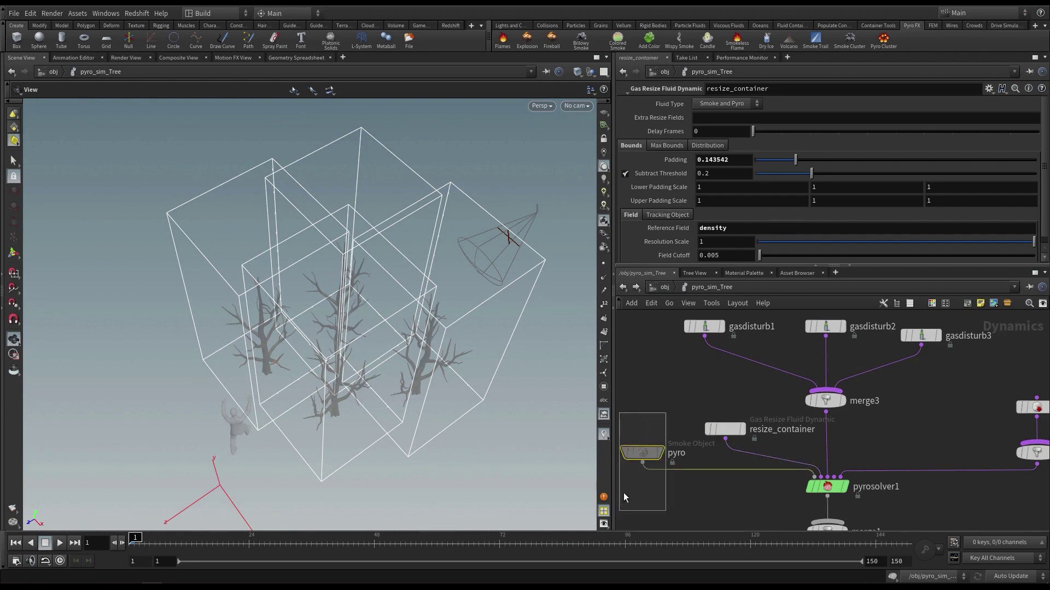
drag(661, 267, 660, 320)
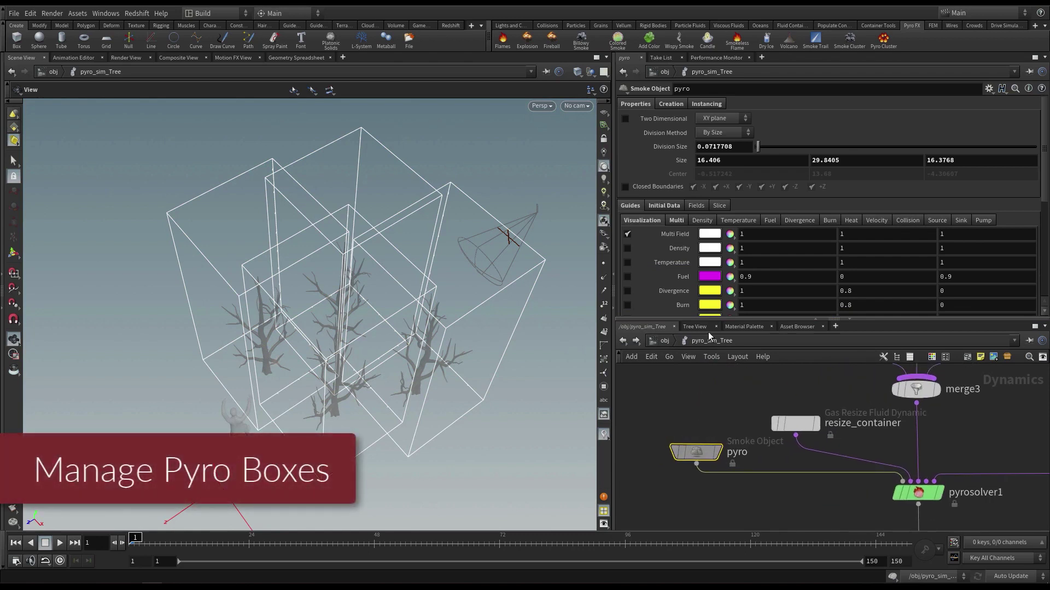
click(711, 104)
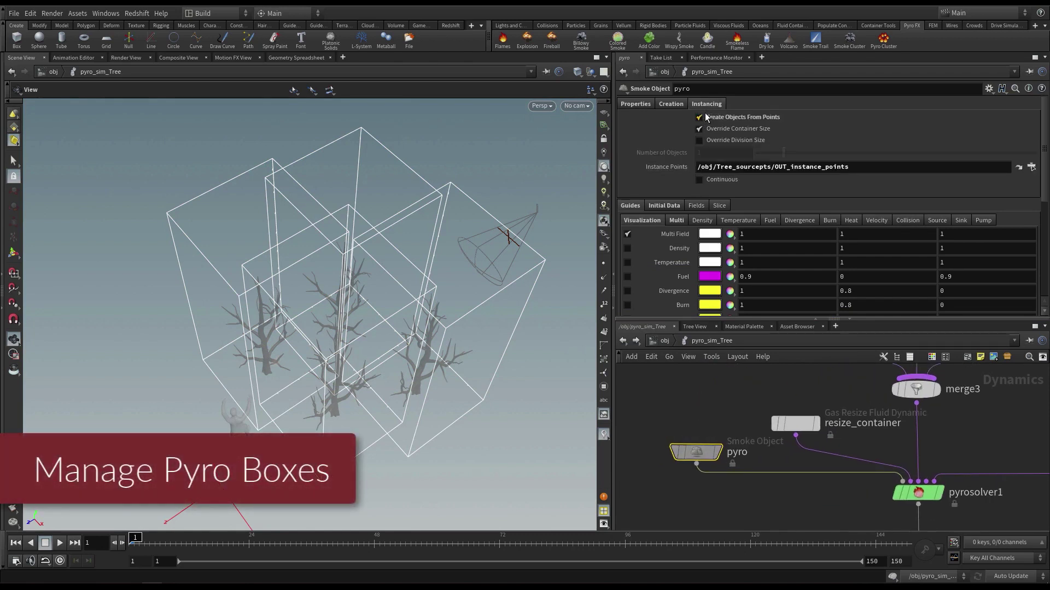
mouse_move(723, 180)
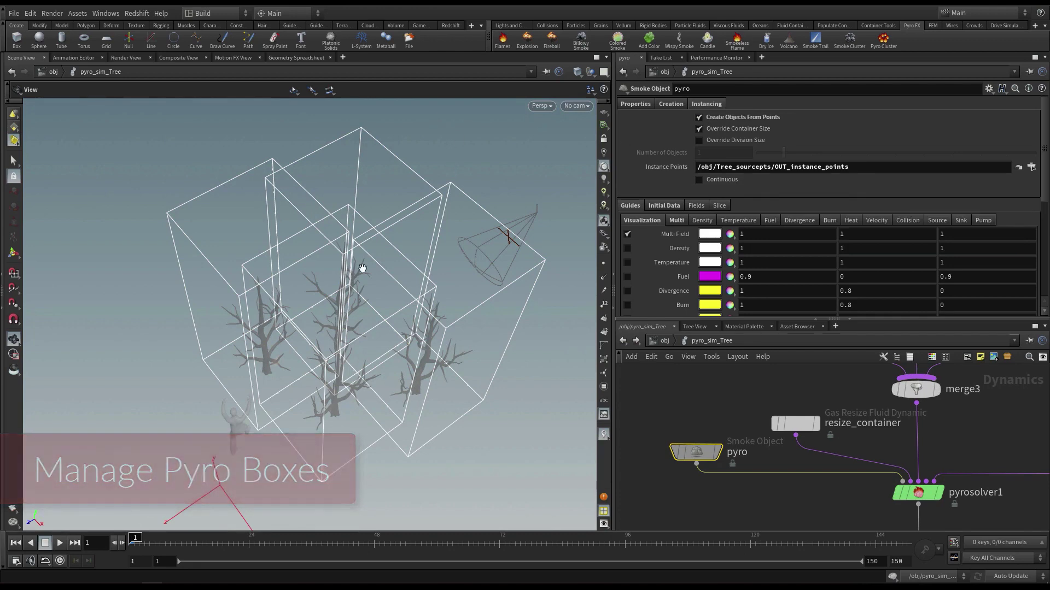
drag(363, 265, 362, 189)
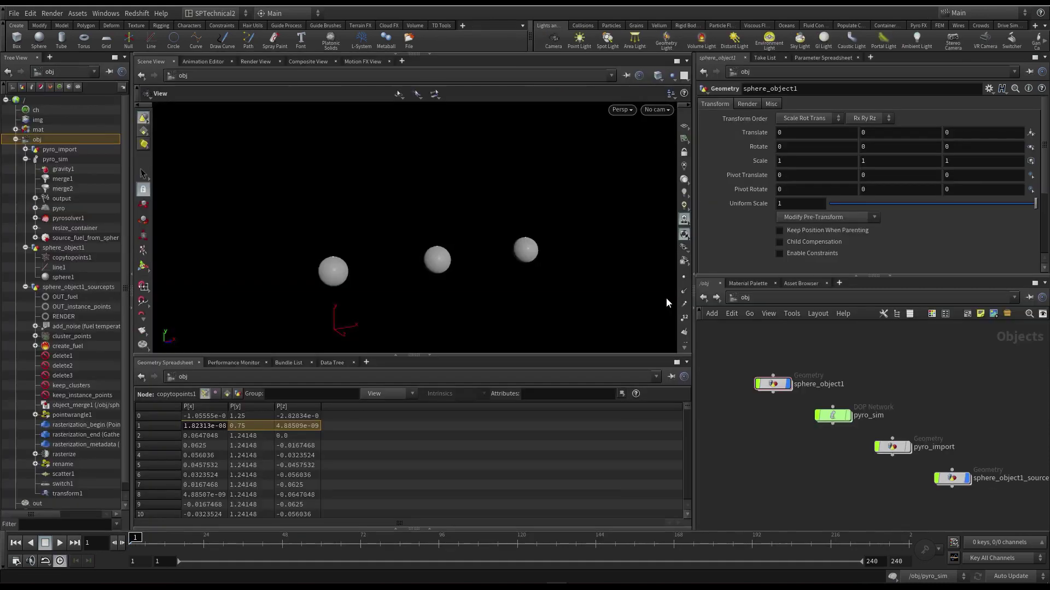
Step: In the sphere example scene, turn on the display of pyro_import, play the simulation briefly and return to frame 1
middle_drag(940, 402, 940, 412)
scroll(827, 376, up, 2)
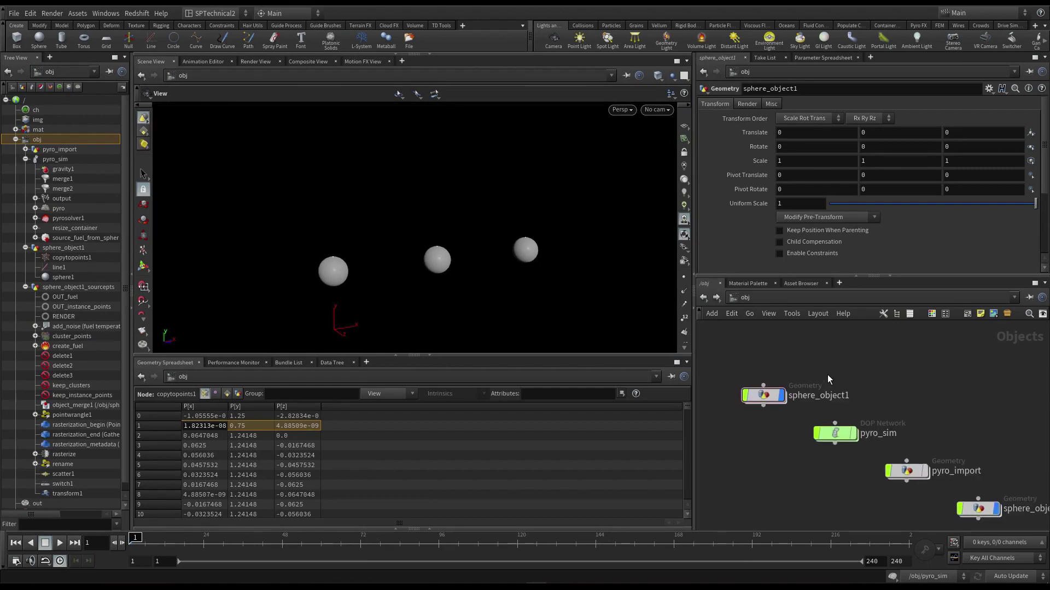
middle_drag(828, 375, 829, 363)
click(927, 458)
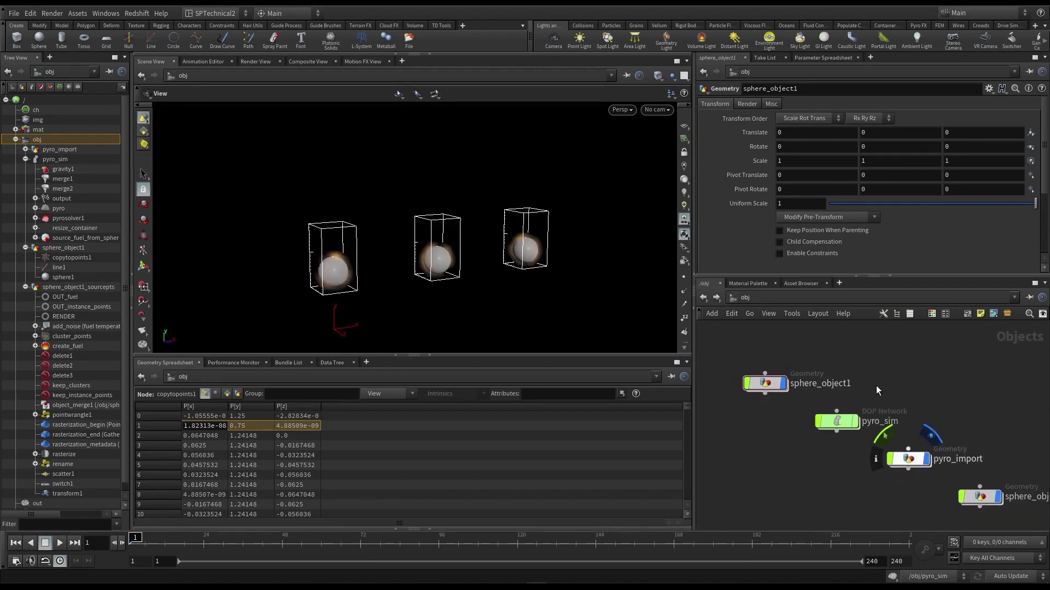
key(Up)
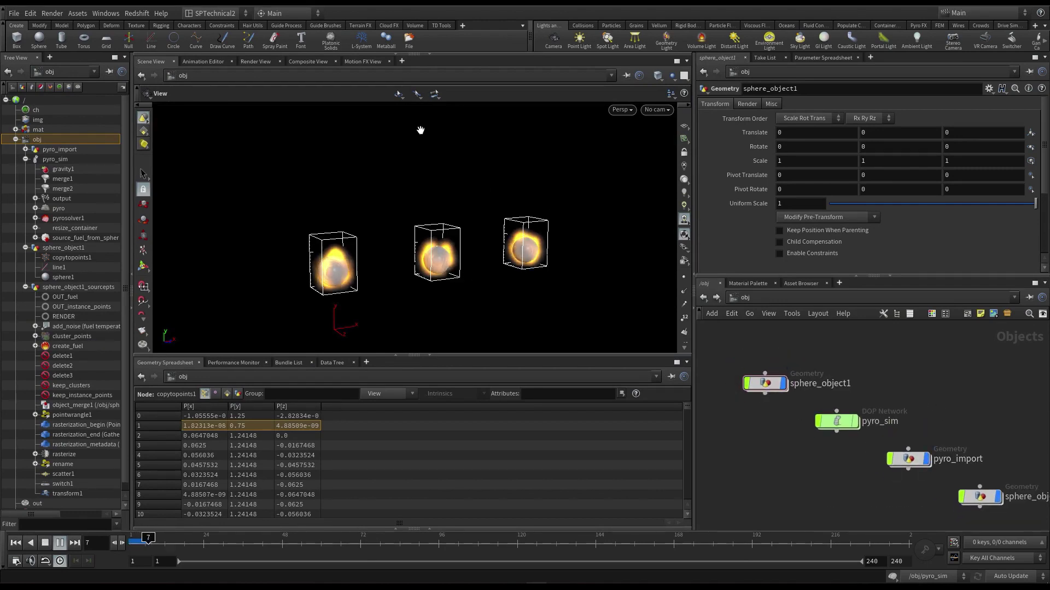
click(15, 543)
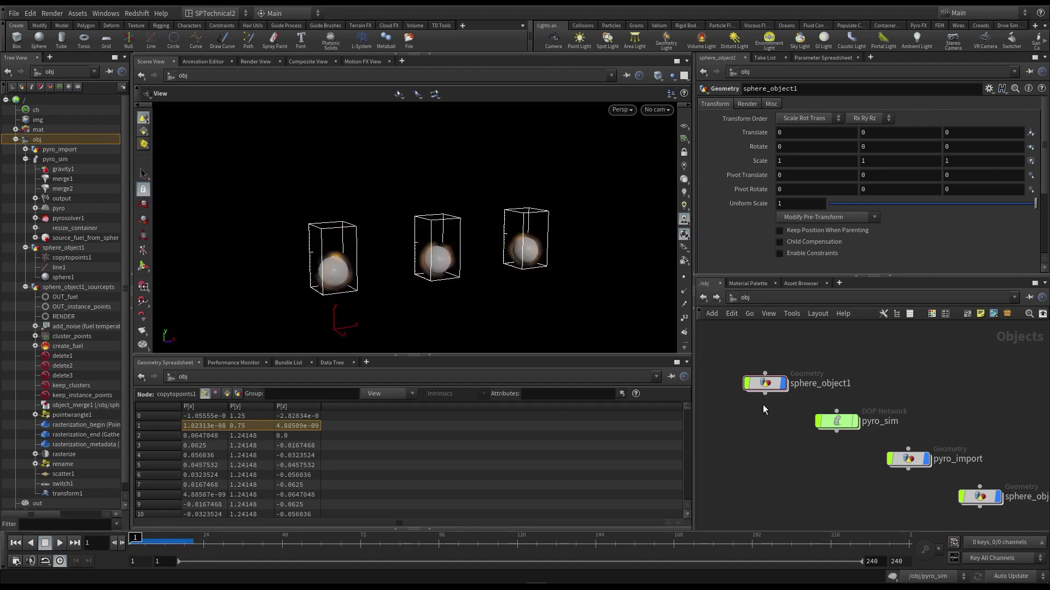
Step: Open the sphere_object1_sourcepts network by way of sphere_object1 and display the result of its cluster_points node
double_click(765, 384)
click(787, 301)
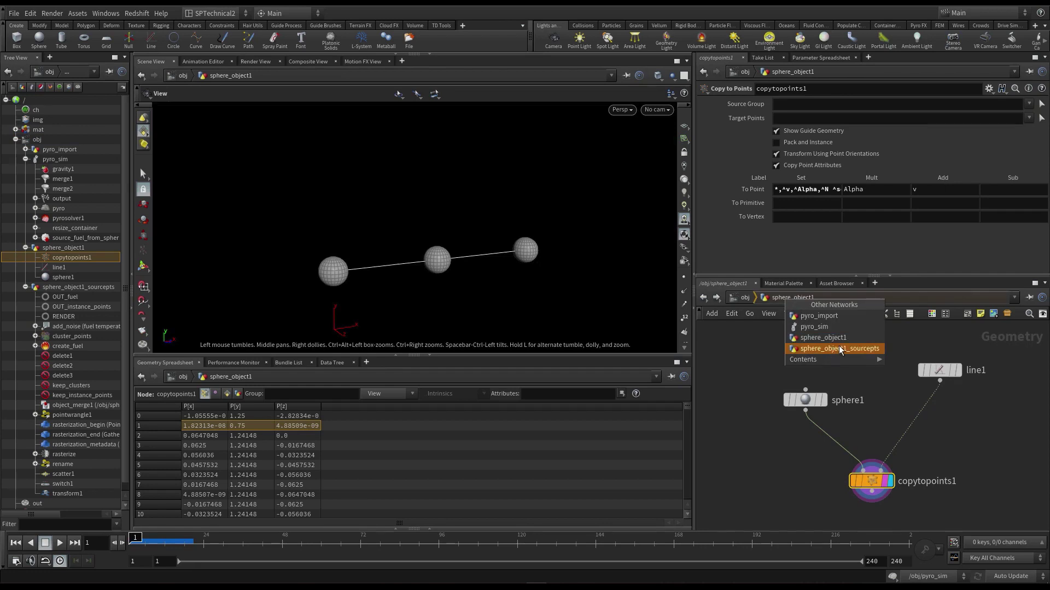
click(841, 349)
scroll(921, 463, down, 3)
scroll(919, 464, up, 1)
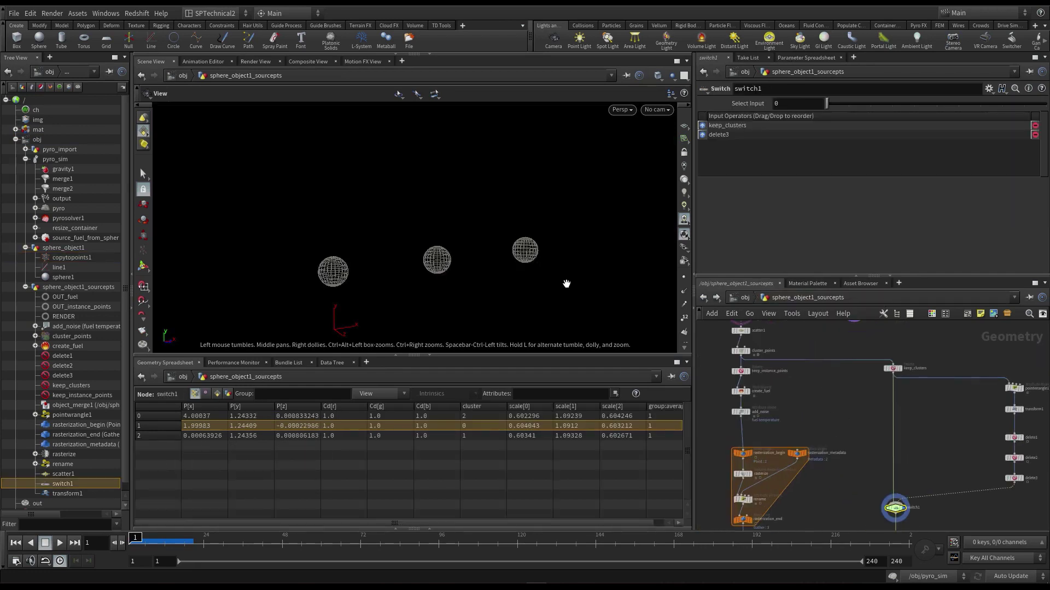
scroll(741, 364, up, 3)
scroll(782, 377, down, 1)
click(754, 349)
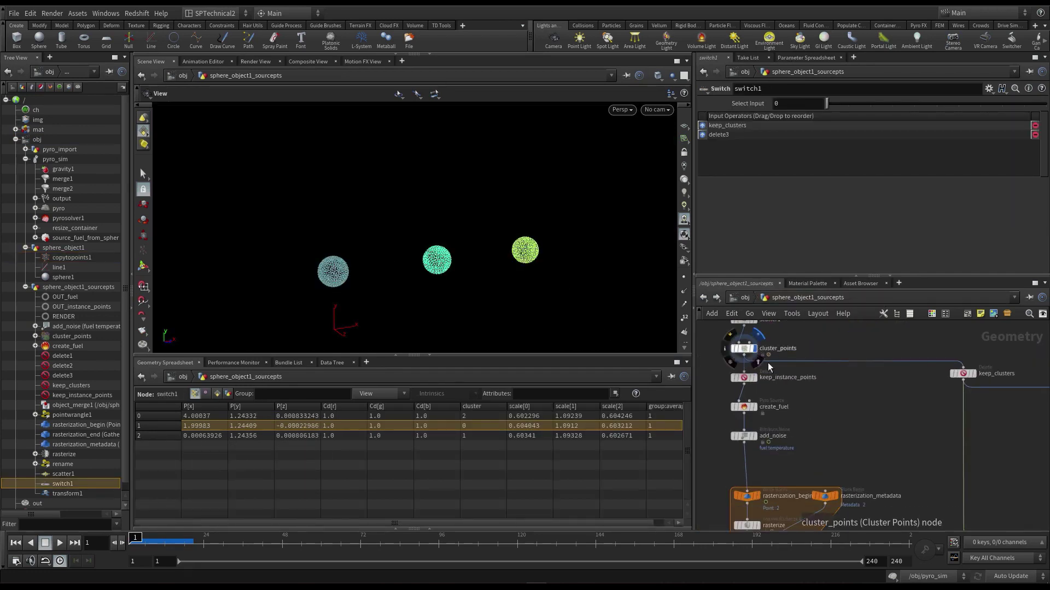
Step: Display the keep_clusters node to show only the instance points of the spheres
middle_drag(929, 434, 842, 433)
scroll(892, 413, up, 1)
click(884, 363)
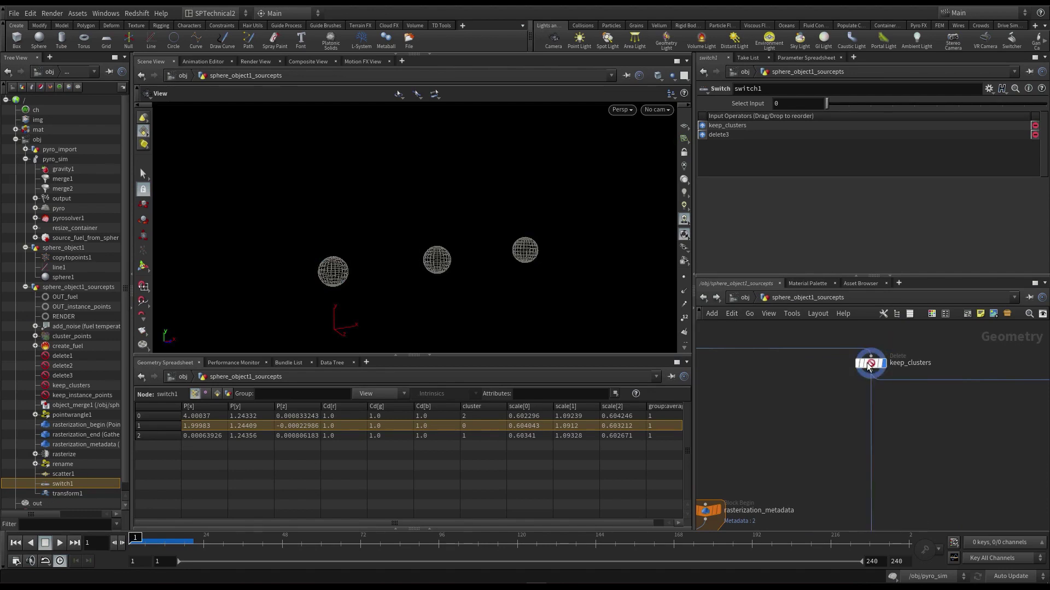
click(880, 364)
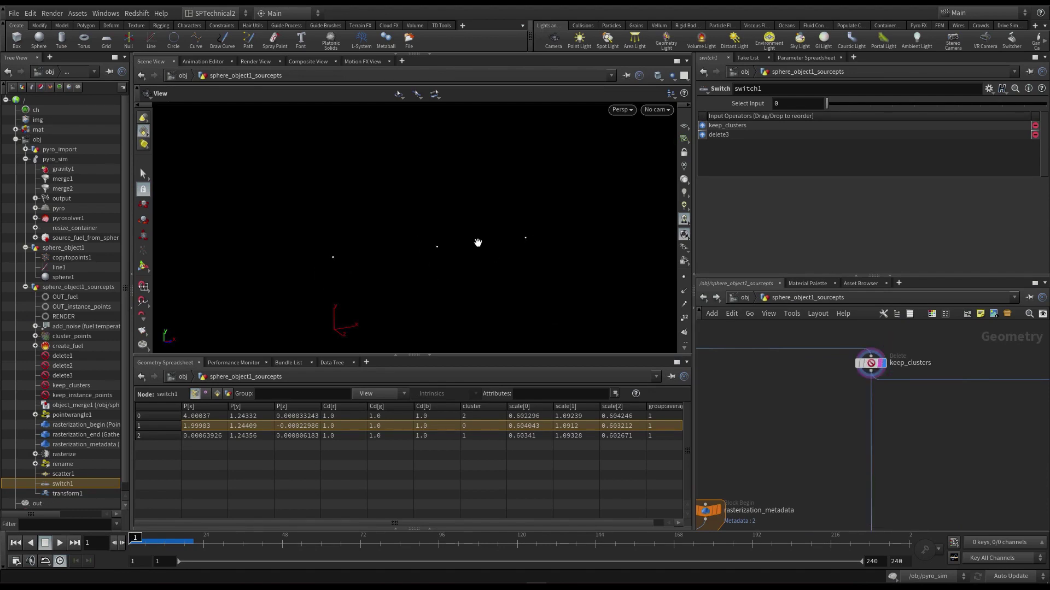
Step: Open the pyro_sim network, play the fire in the three sphere containers, and rewind to frame 1
click(790, 300)
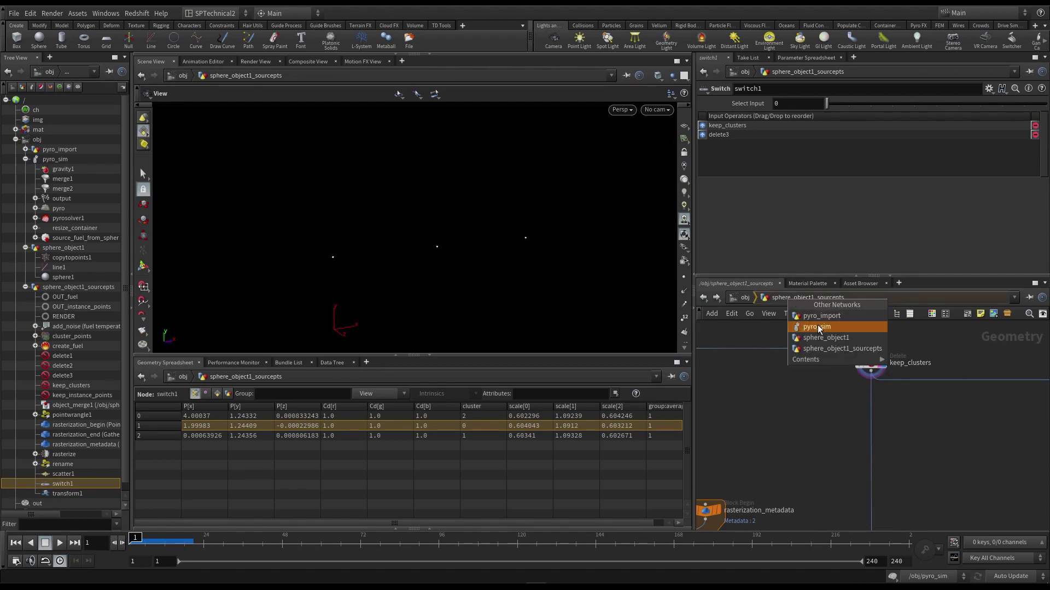
click(819, 327)
key(Up)
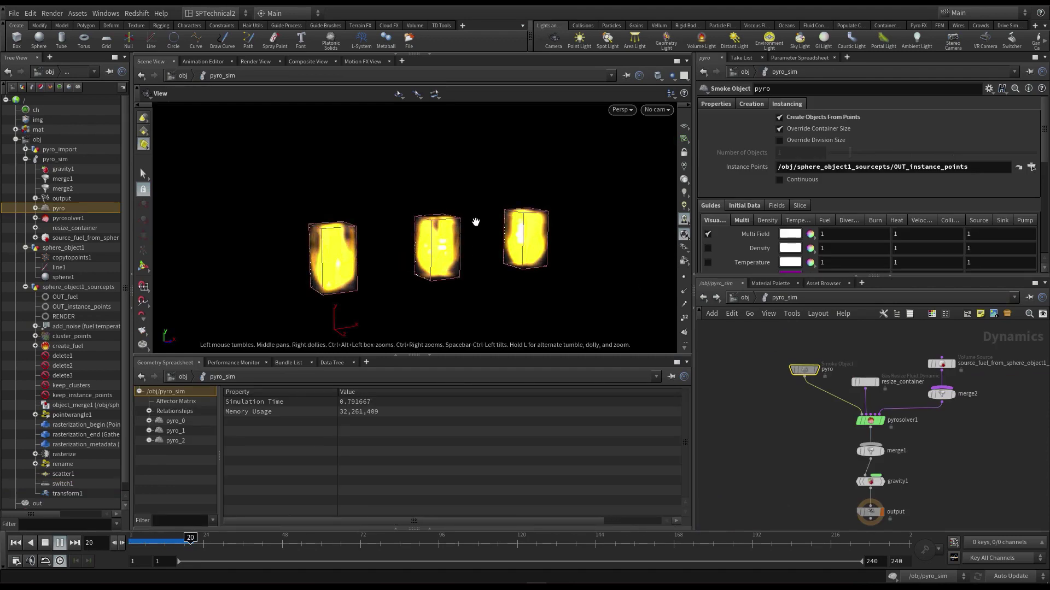
key(Up)
click(15, 545)
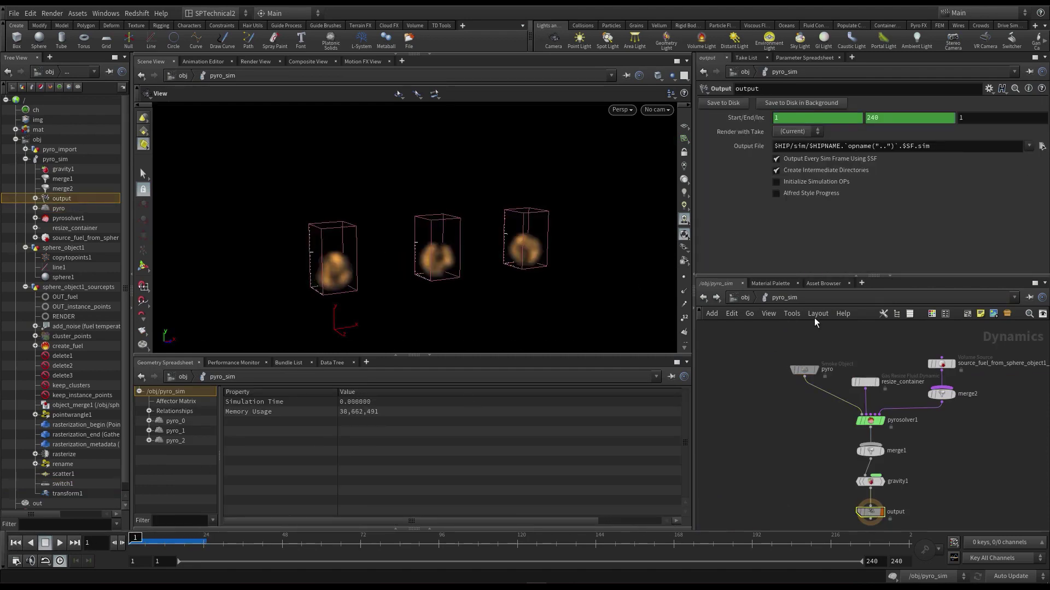
Step: Set switch1's Select Input to 1 in sphere_object1_sourcepts and display the OUT_instance_points node
click(764, 300)
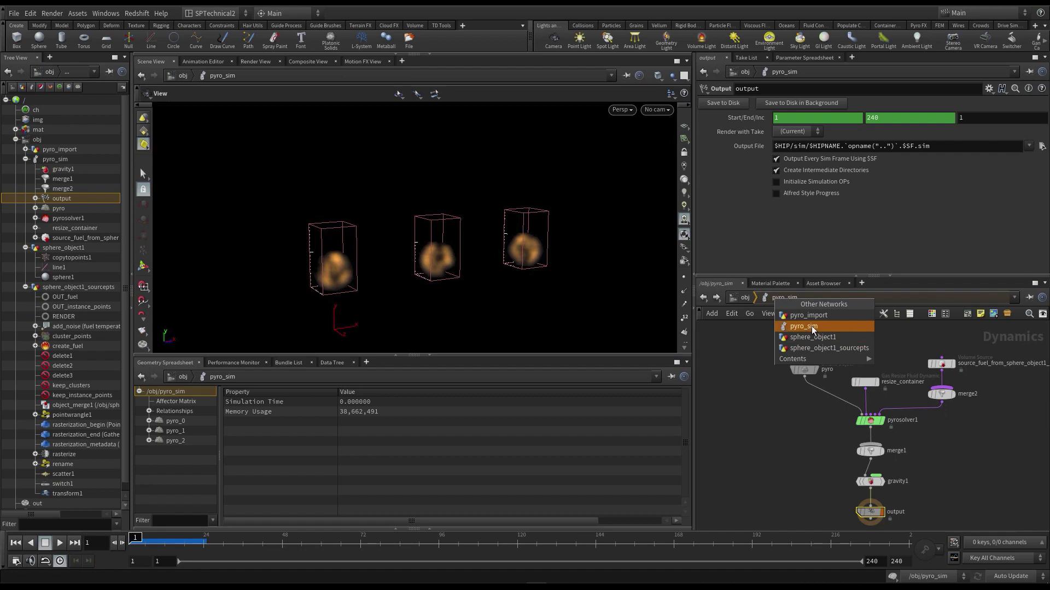
click(820, 348)
middle_drag(852, 439, 826, 278)
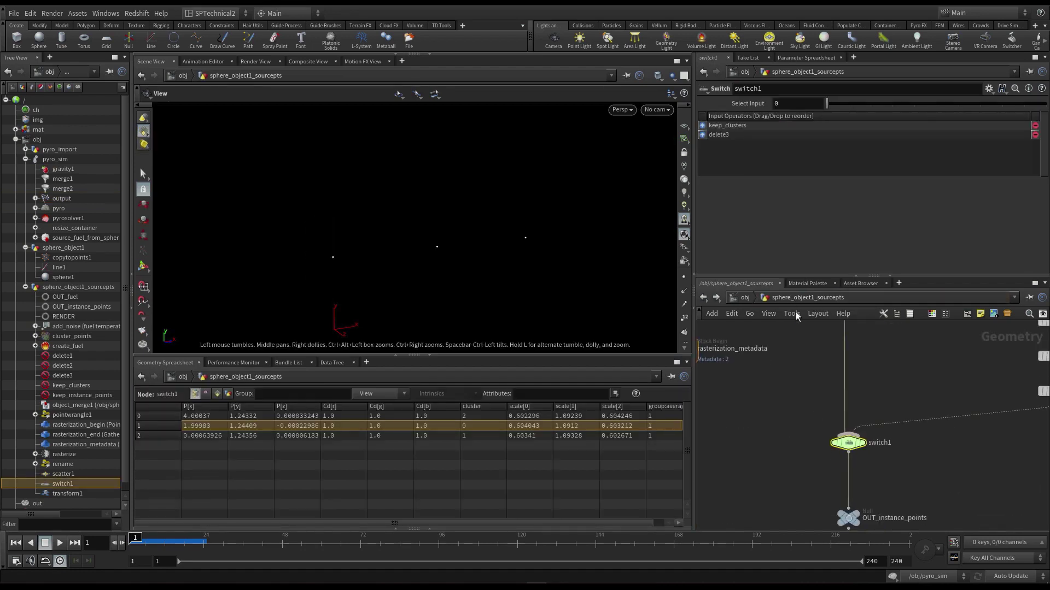
drag(772, 417, 914, 452)
click(850, 105)
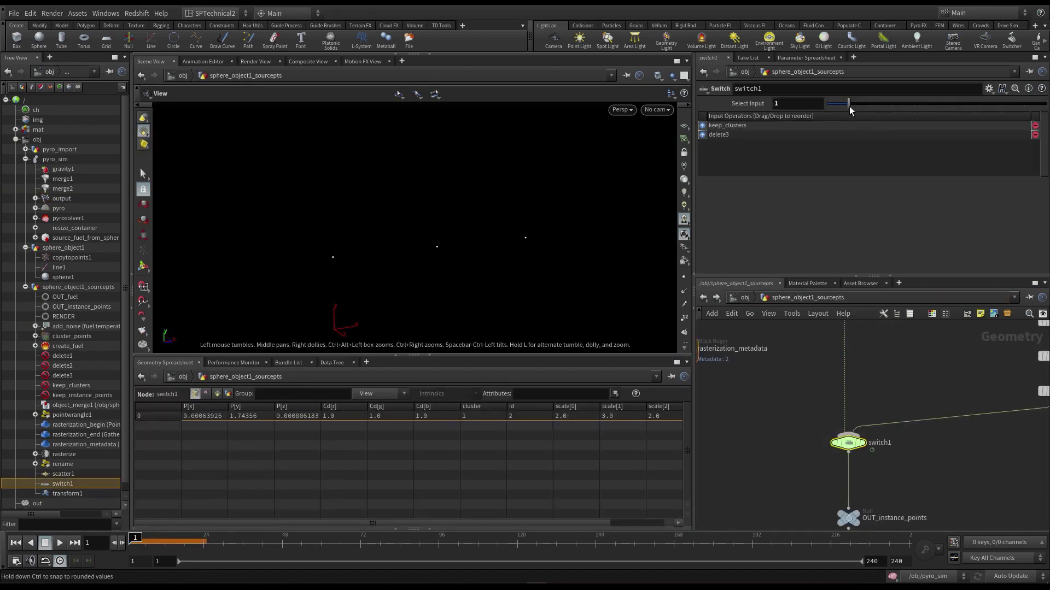
click(15, 541)
scroll(757, 468, down, 2)
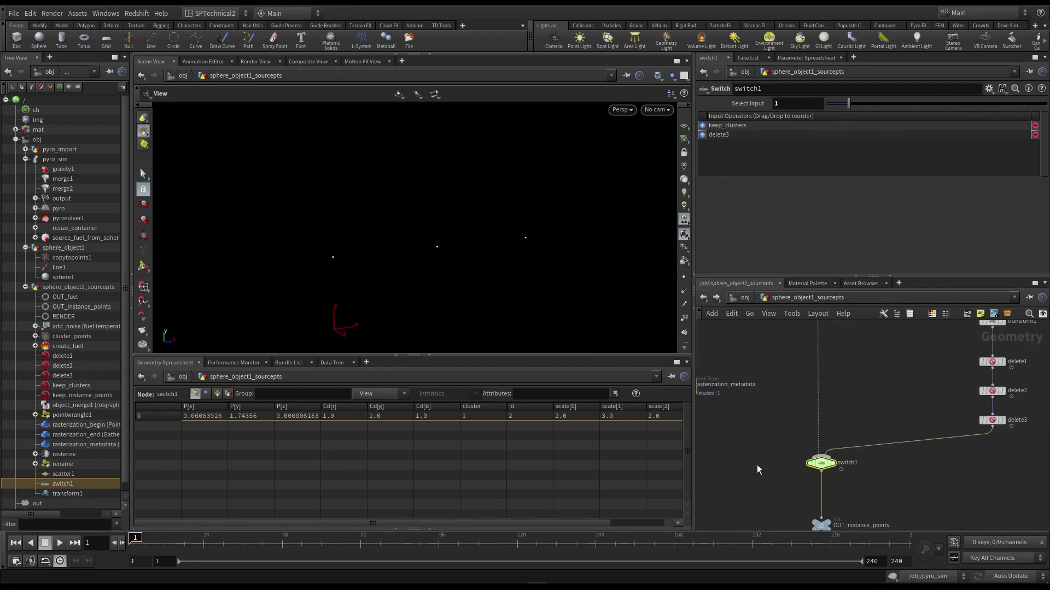
click(830, 521)
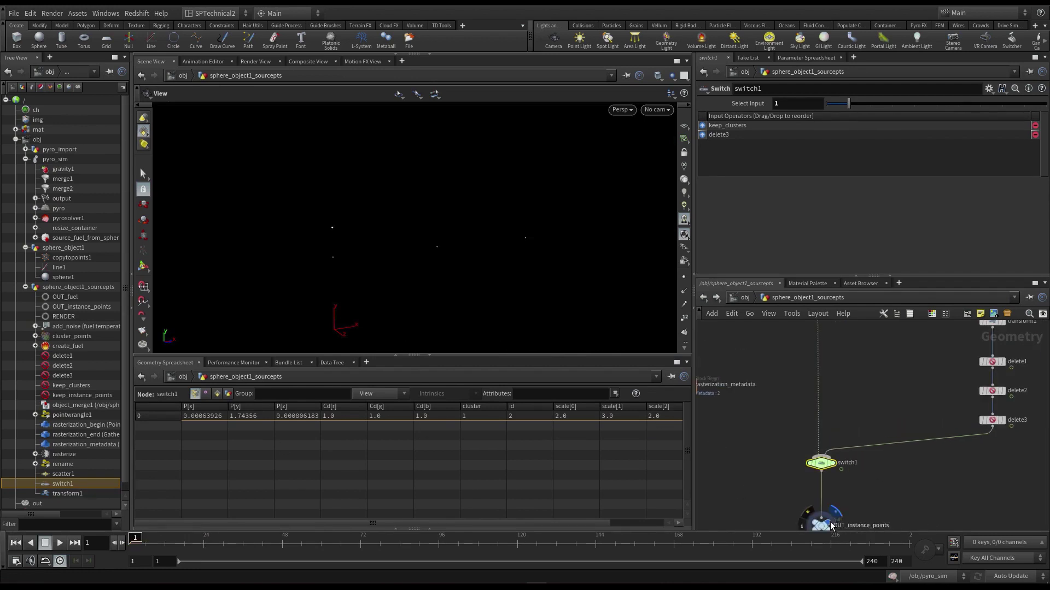
Step: Open the pyro_sim network, play the fire in the single instanced container, and rewind to frame 1
middle_drag(812, 472, 811, 445)
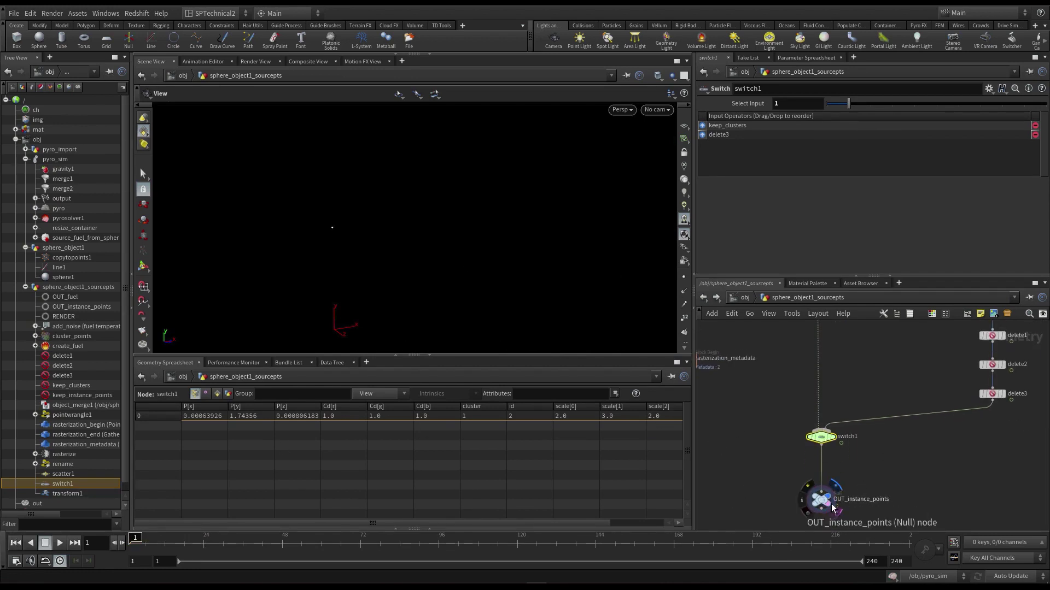
click(936, 485)
click(779, 299)
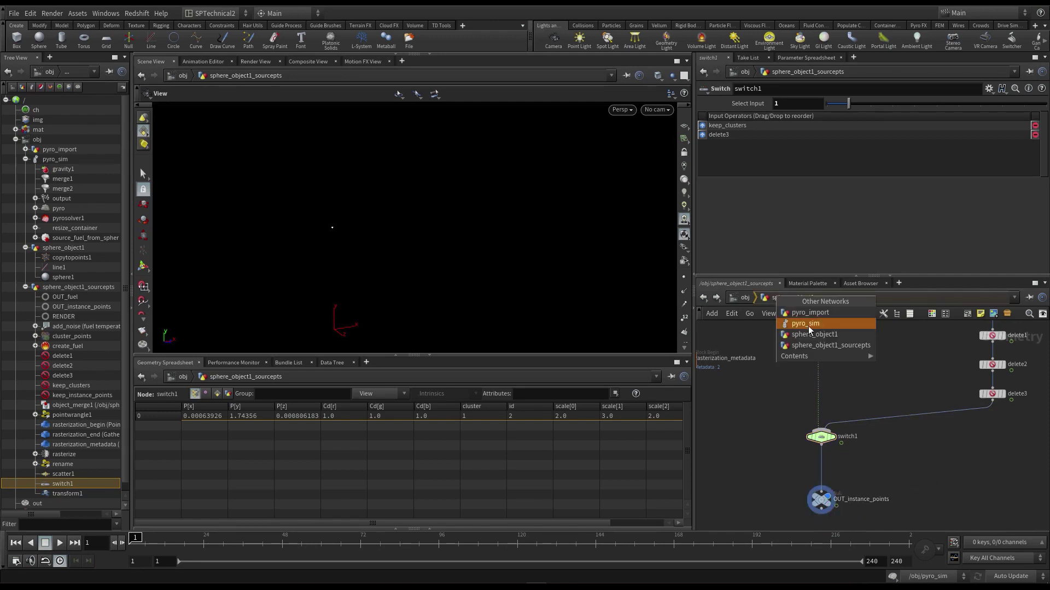
click(811, 326)
key(Up)
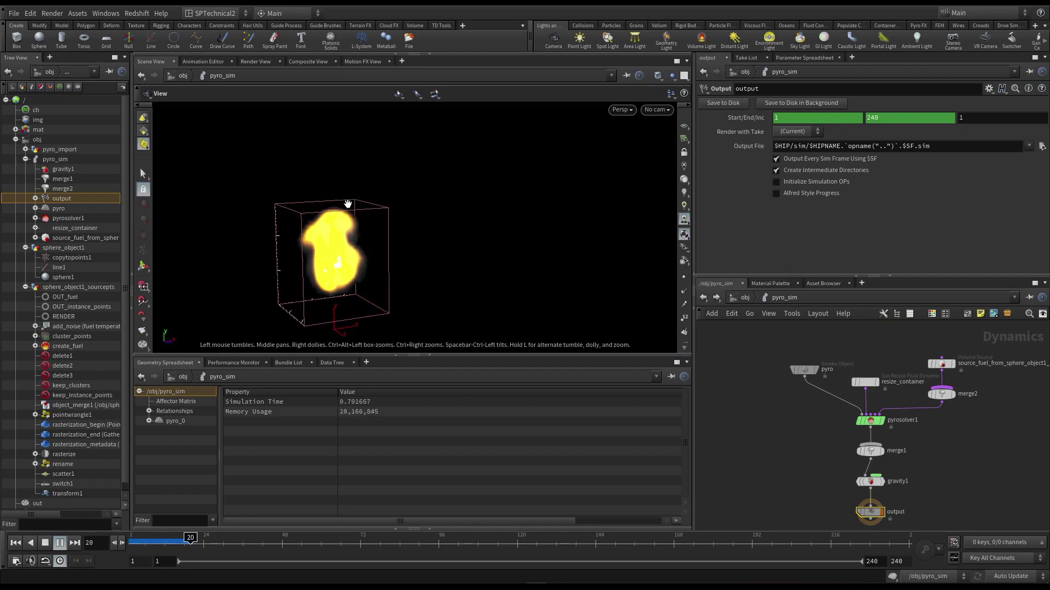
key(Up)
click(20, 542)
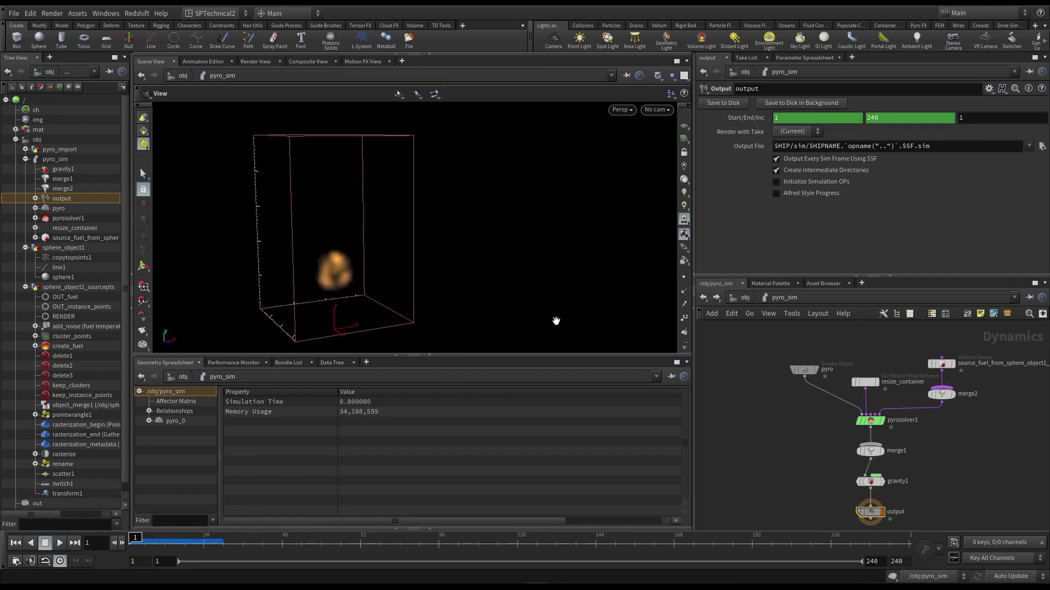
Step: Set switch1's Select Input to 0 in sphere_object1_sourcepts and return to the pyro_sim network
click(703, 297)
drag(848, 103, 830, 106)
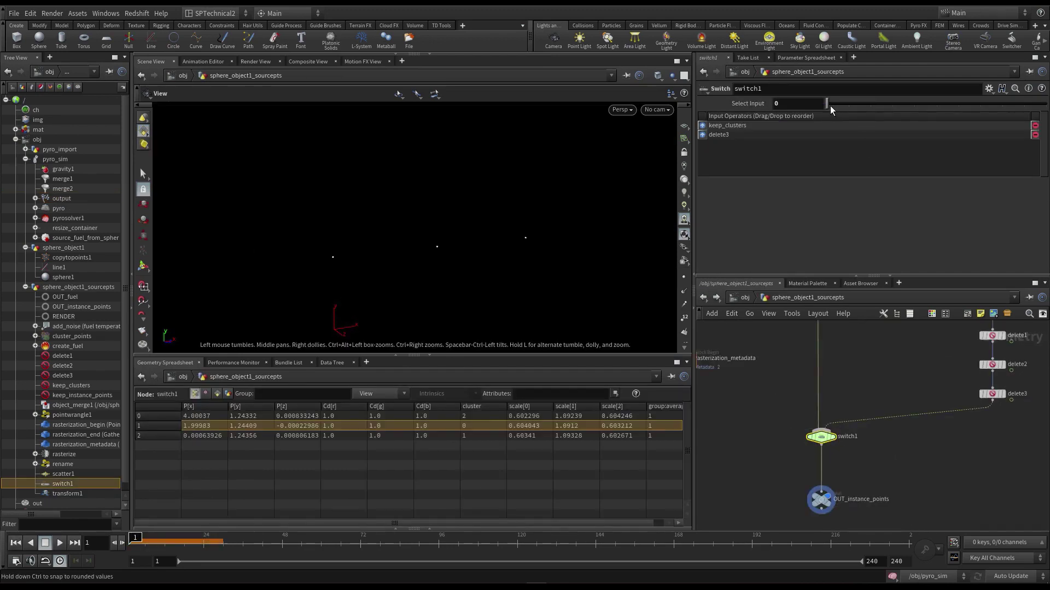
click(703, 297)
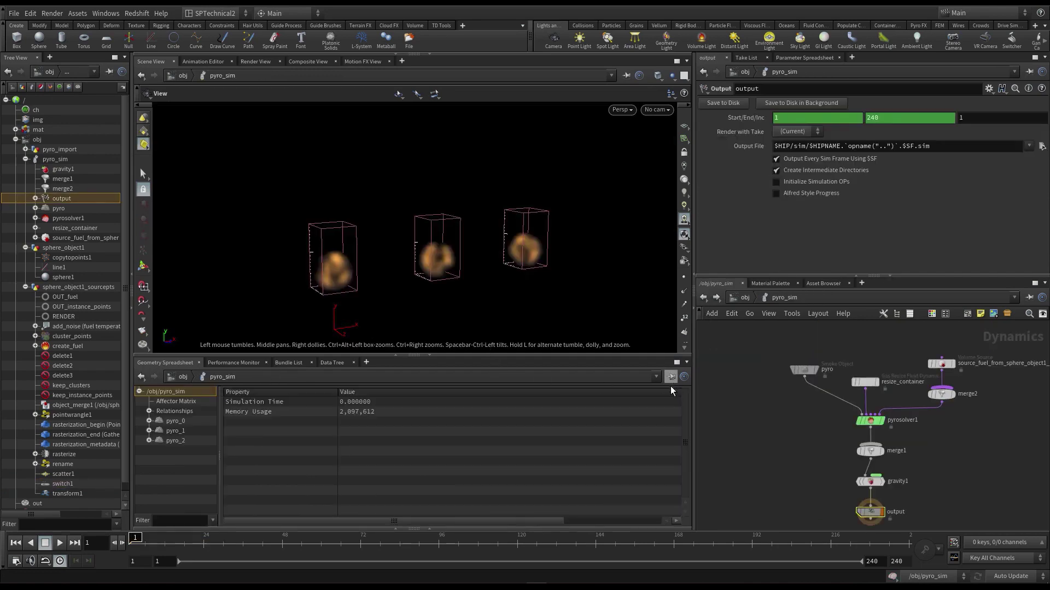
Step: Enable Continuous in the instancing settings of the pyro smoke object
middle_drag(762, 448, 779, 464)
scroll(807, 441, up, 2)
click(820, 372)
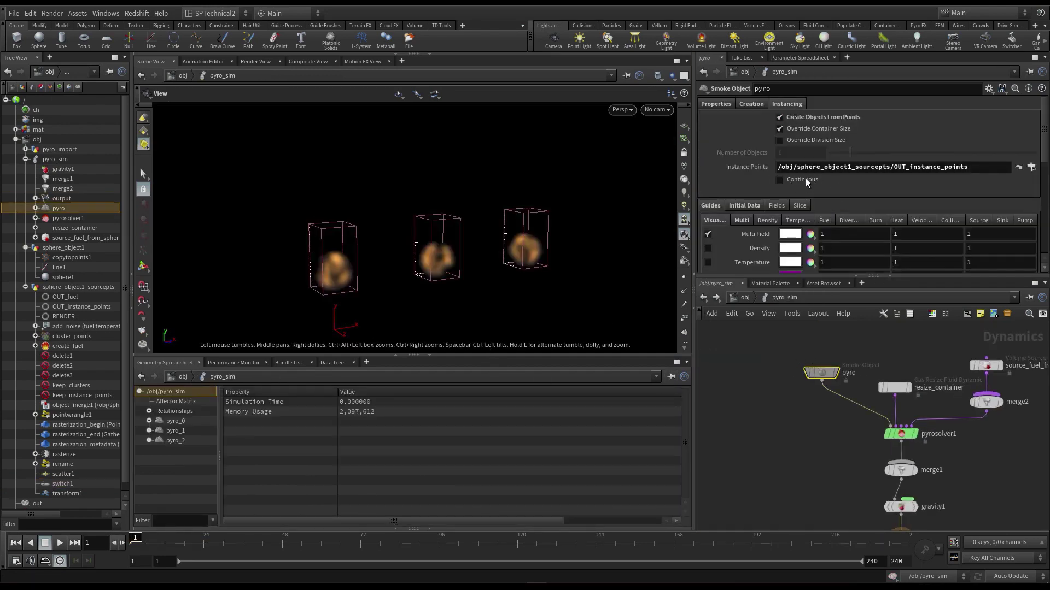
drag(969, 167, 756, 160)
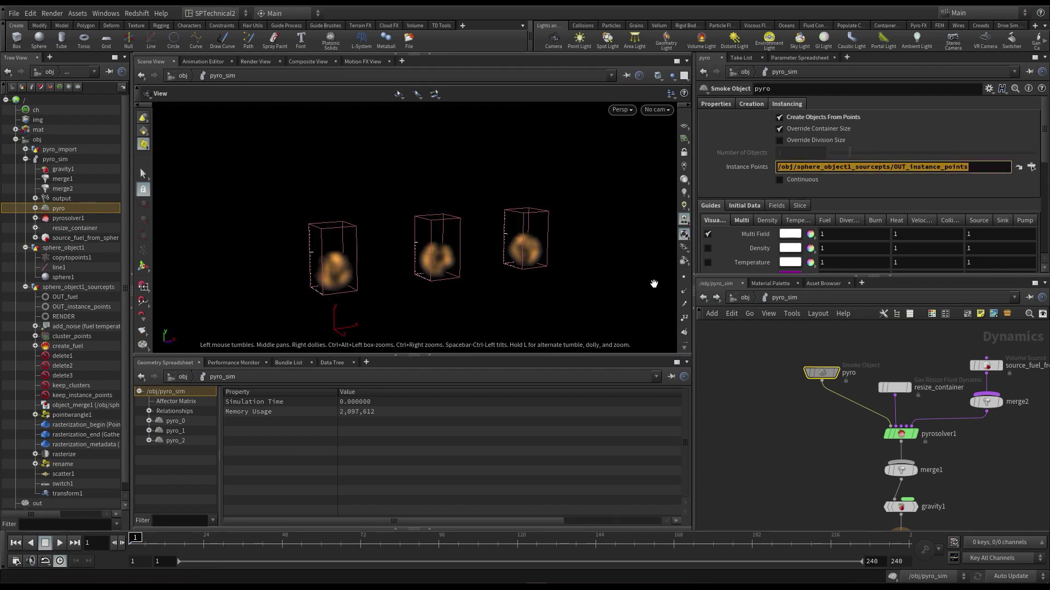
drag(405, 264, 447, 259)
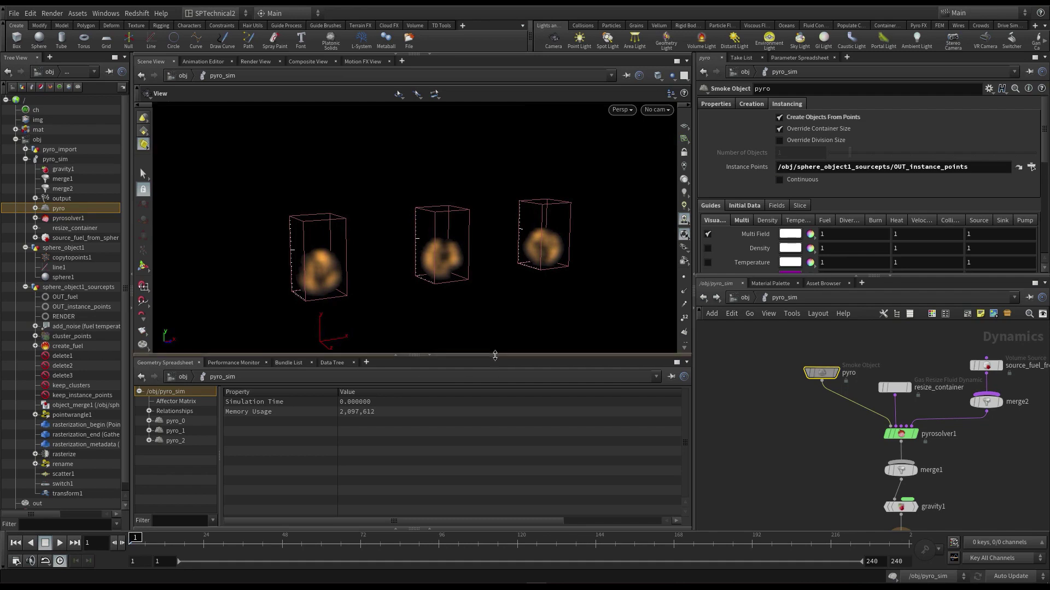
drag(498, 355, 499, 365)
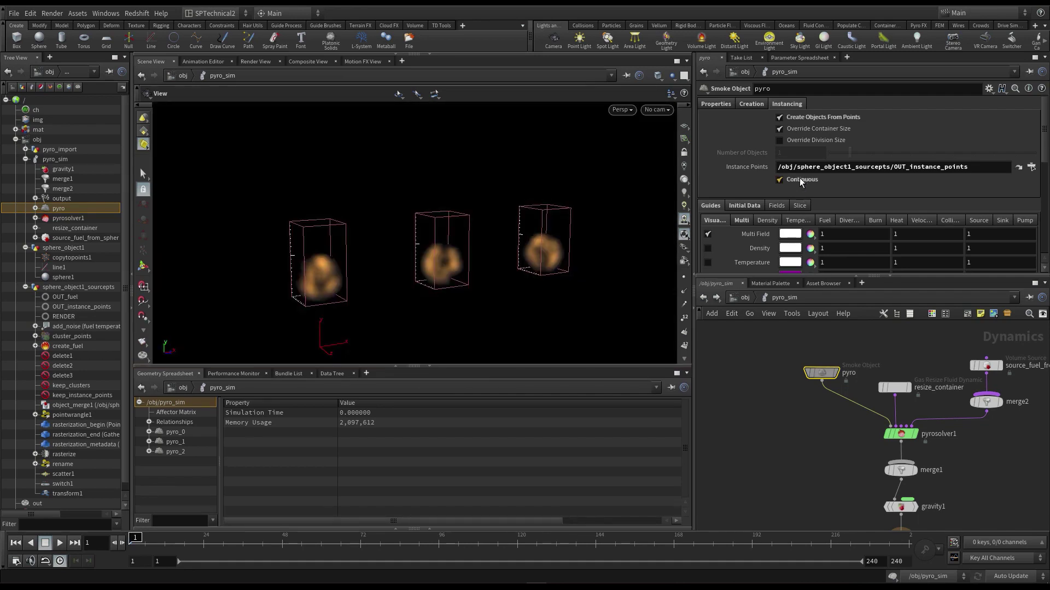
Step: Advance the simulation to frame 3 to examine the containers created on each frame, and rewind to frame 1
drag(971, 167, 777, 168)
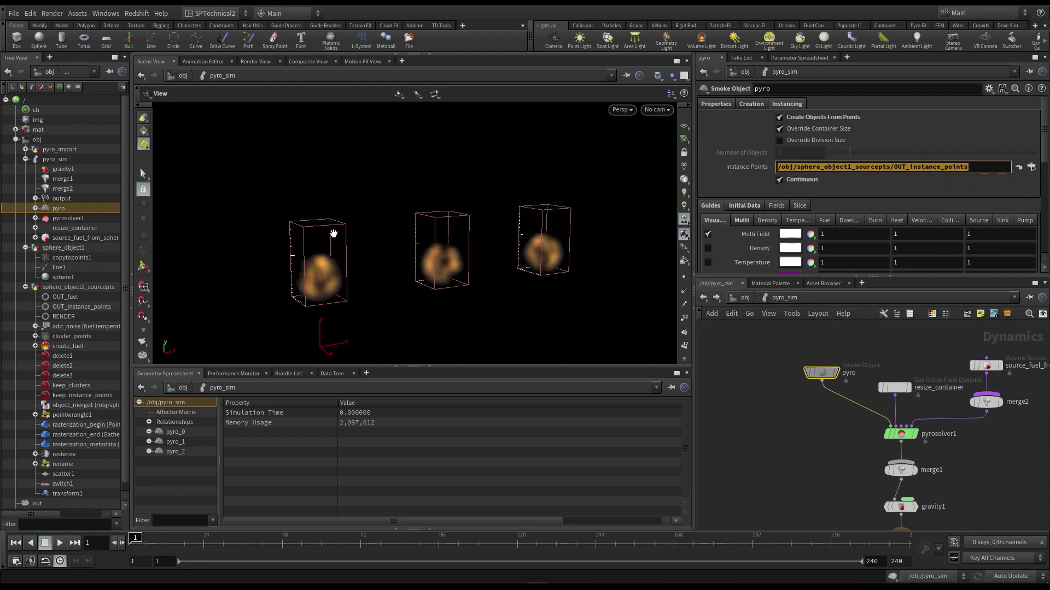
drag(434, 239, 319, 320)
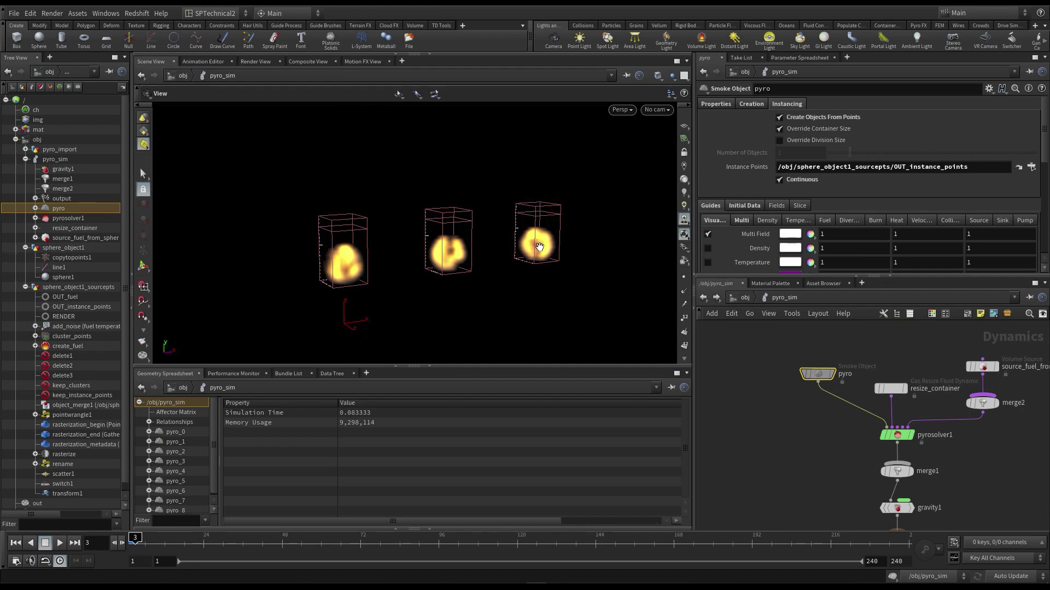
click(15, 543)
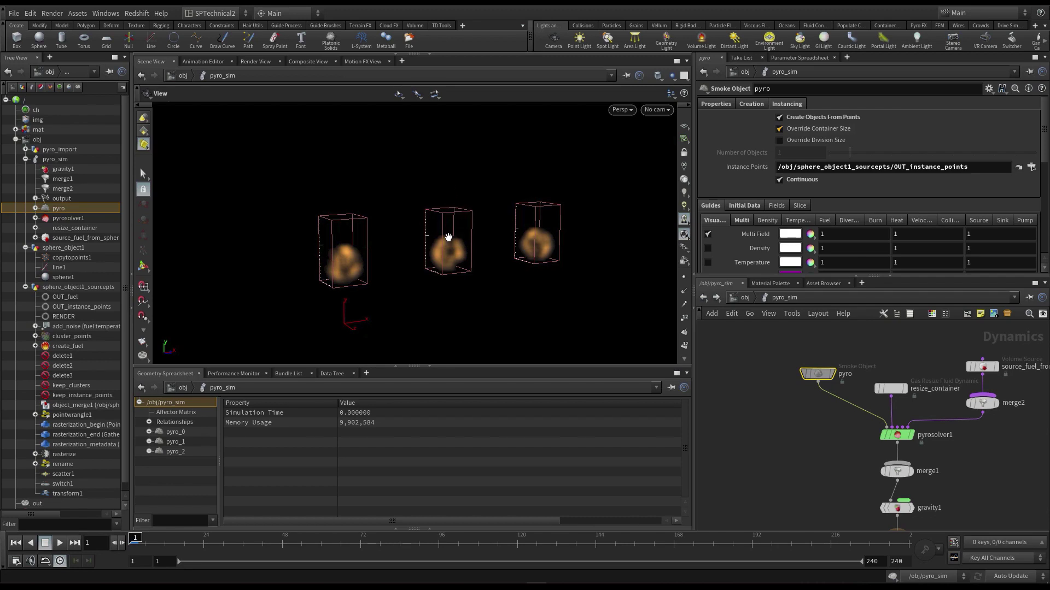
Step: Open the sphere_object1_sourcepts network and set switch1's Select Input to 1 to use the delete3 branch
click(751, 297)
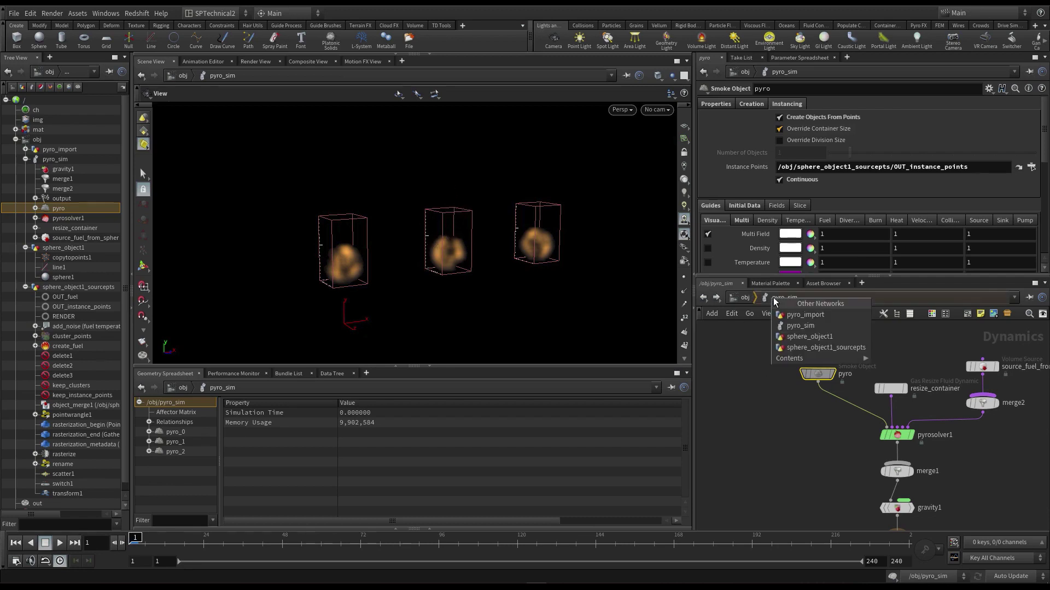
click(809, 344)
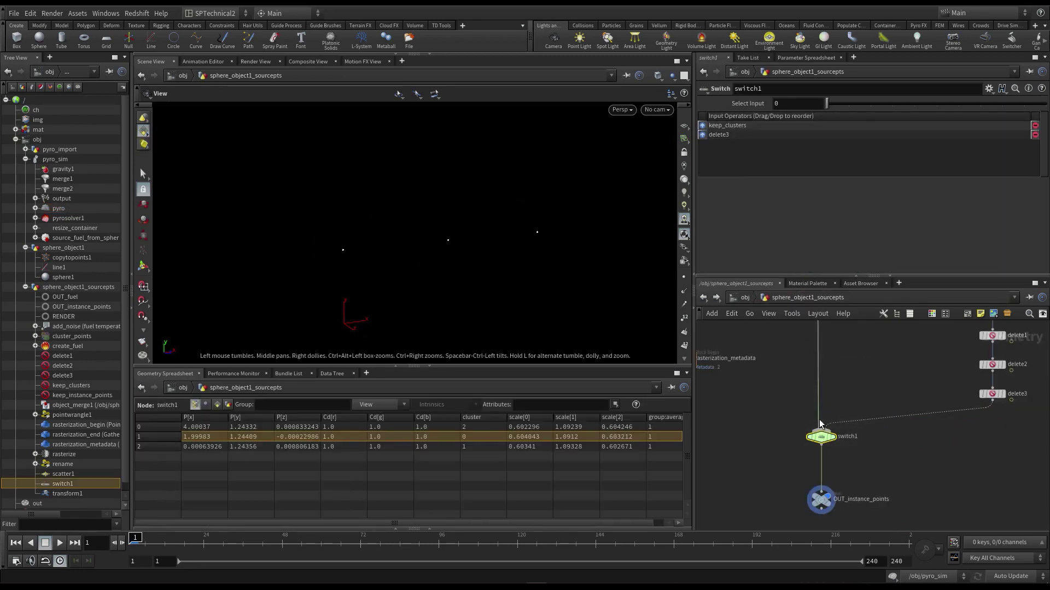
scroll(771, 380, down, 4)
middle_drag(770, 381, 817, 454)
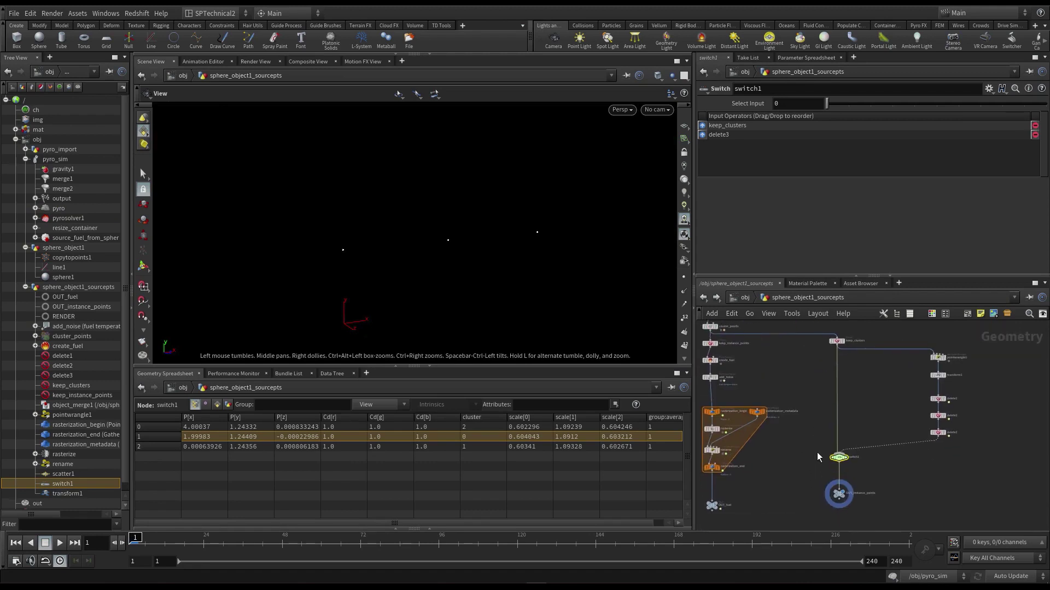
scroll(837, 434, up, 3)
click(847, 104)
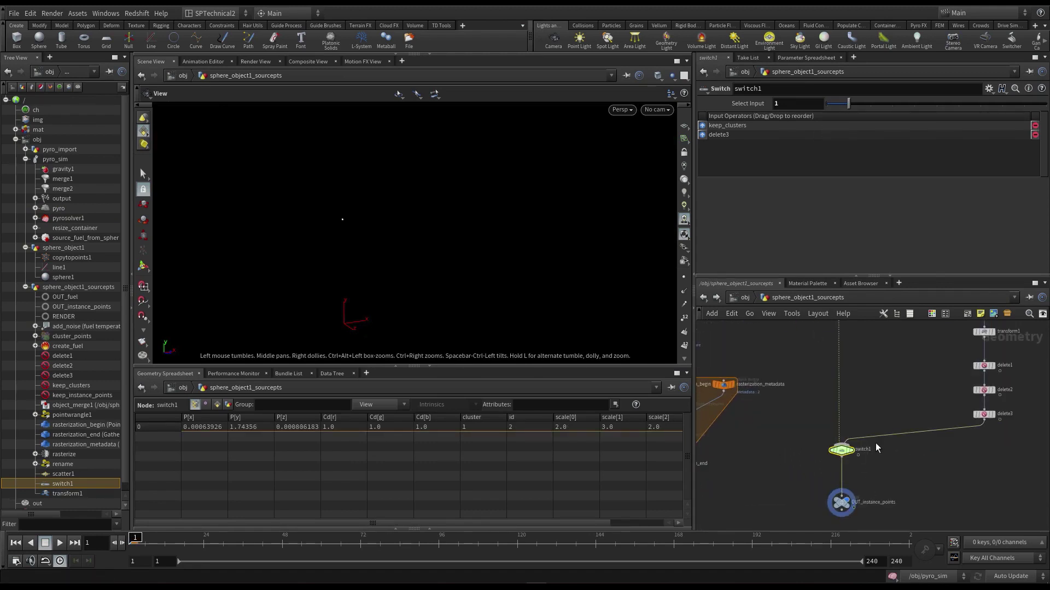
scroll(875, 443, up, 3)
middle_drag(926, 393, 855, 464)
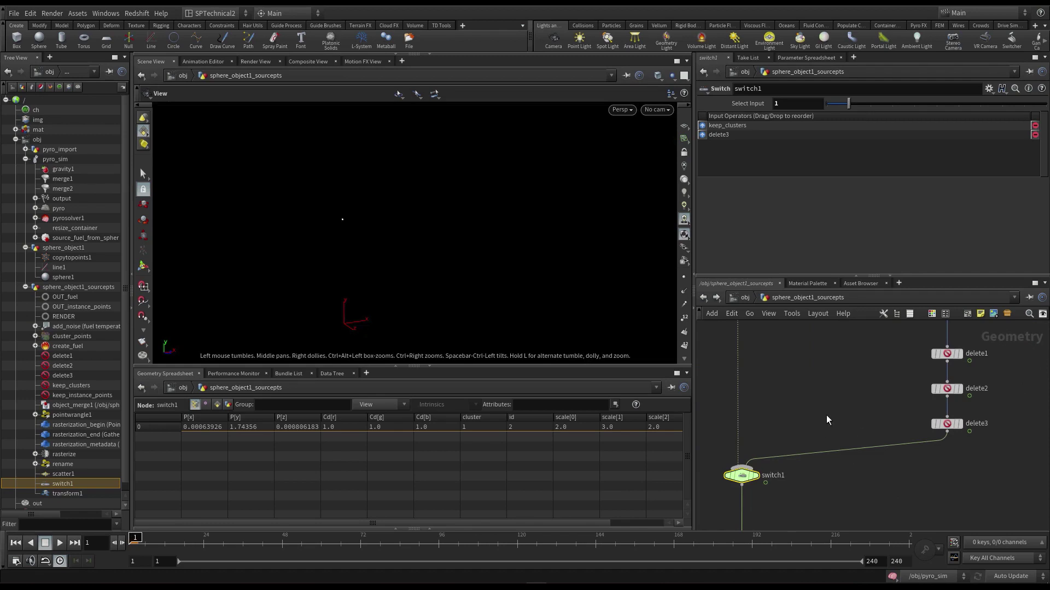
middle_drag(826, 419, 830, 382)
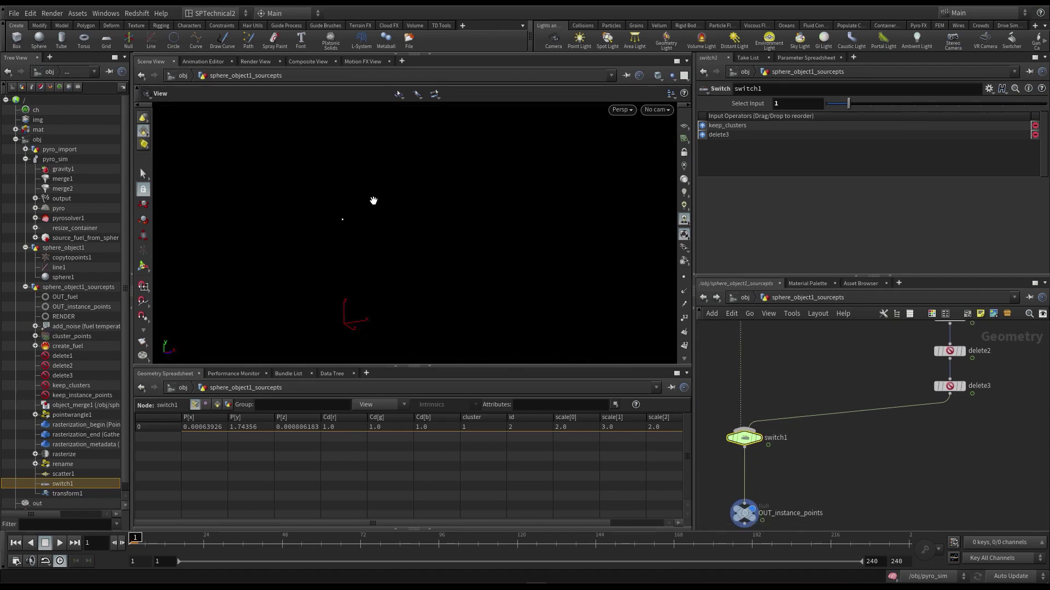
Step: Step forward and backward through the first frames to examine when each sphere's instance point appears, and rewind to frame 1
key(Right)
key(Right)
key(Right)
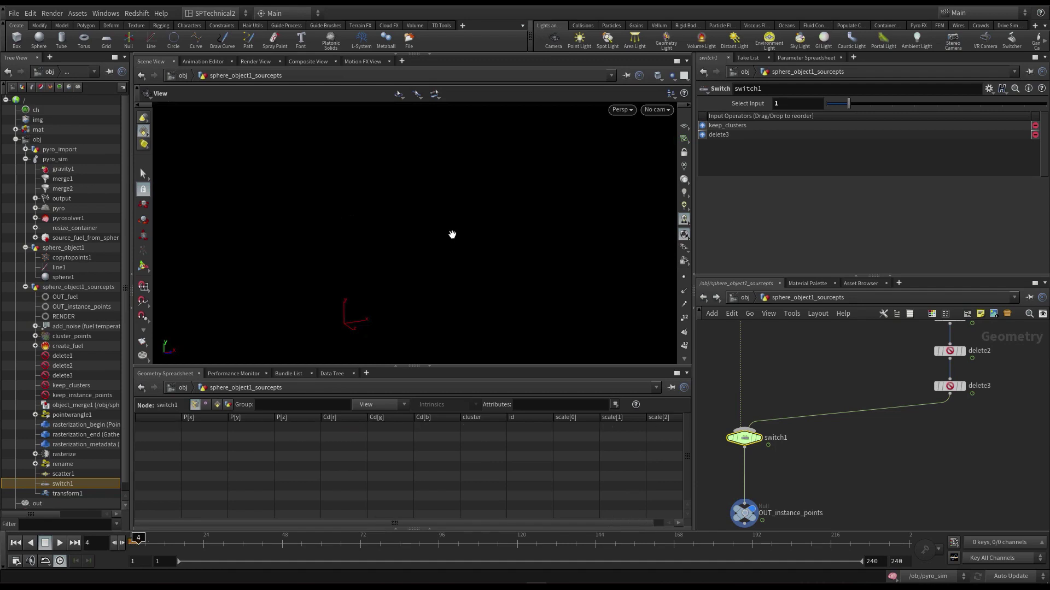
key(Right)
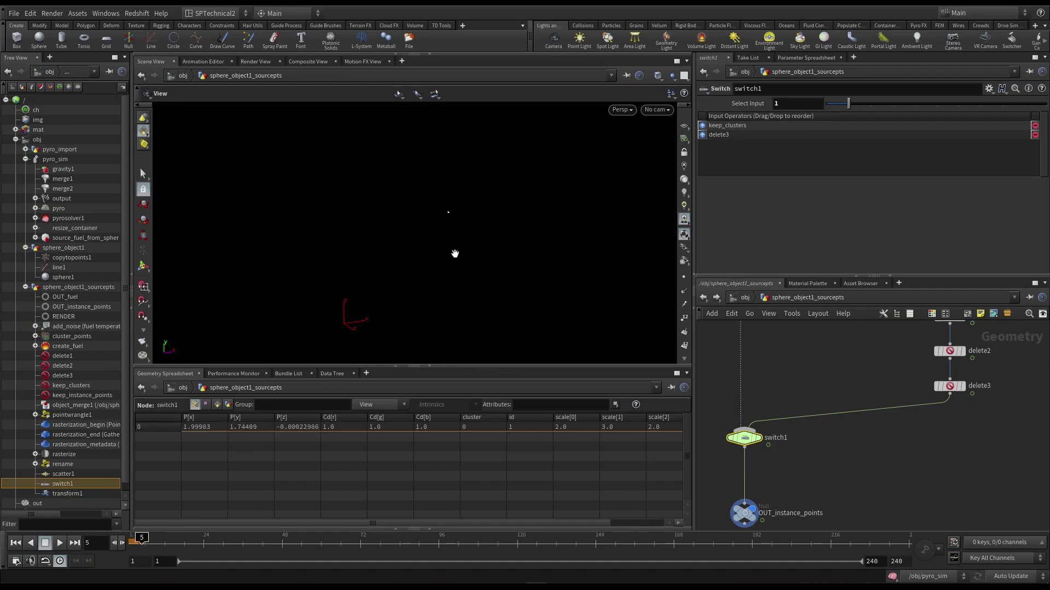
key(Right)
key(Right)
key(Right)
key(Right)
key(Right)
key(Left)
key(Left)
key(Left)
key(Left)
key(Left)
key(Left)
key(Left)
key(Left)
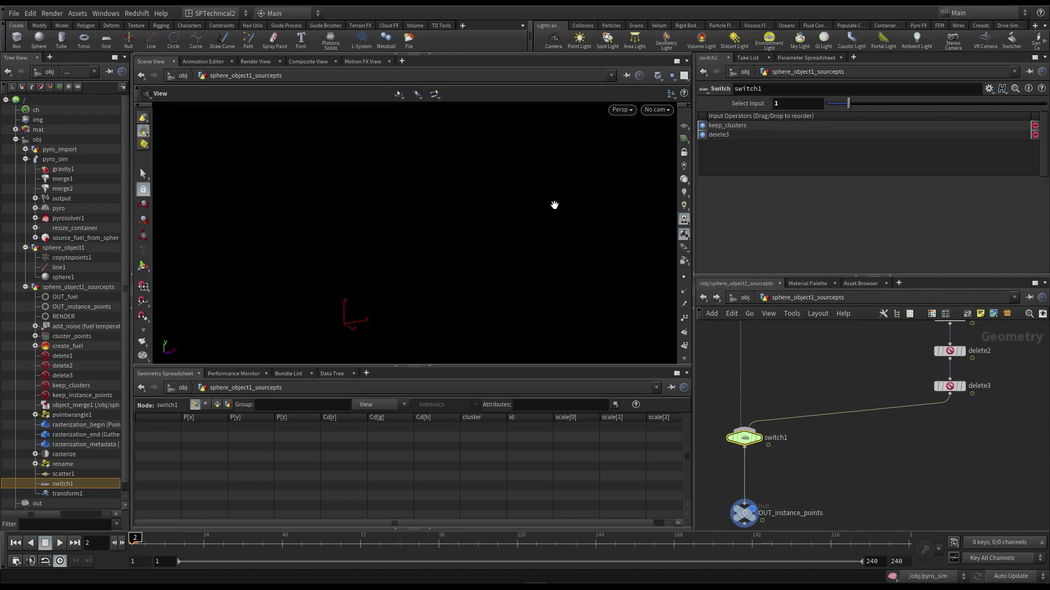
key(Left)
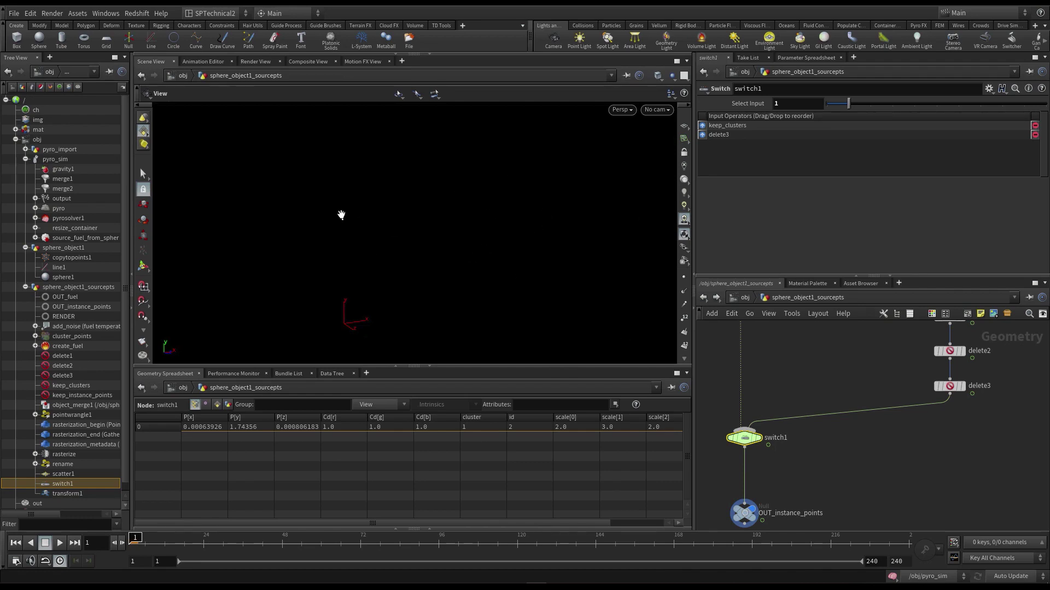
key(Right)
key(Right)
key(Right)
key(Right)
key(Right)
key(Right)
key(Right)
key(Right)
key(Right)
click(15, 543)
Step: Open the pyro_sim network from the object level and step frame by frame to frame 13 to examine when each container is created
key(u)
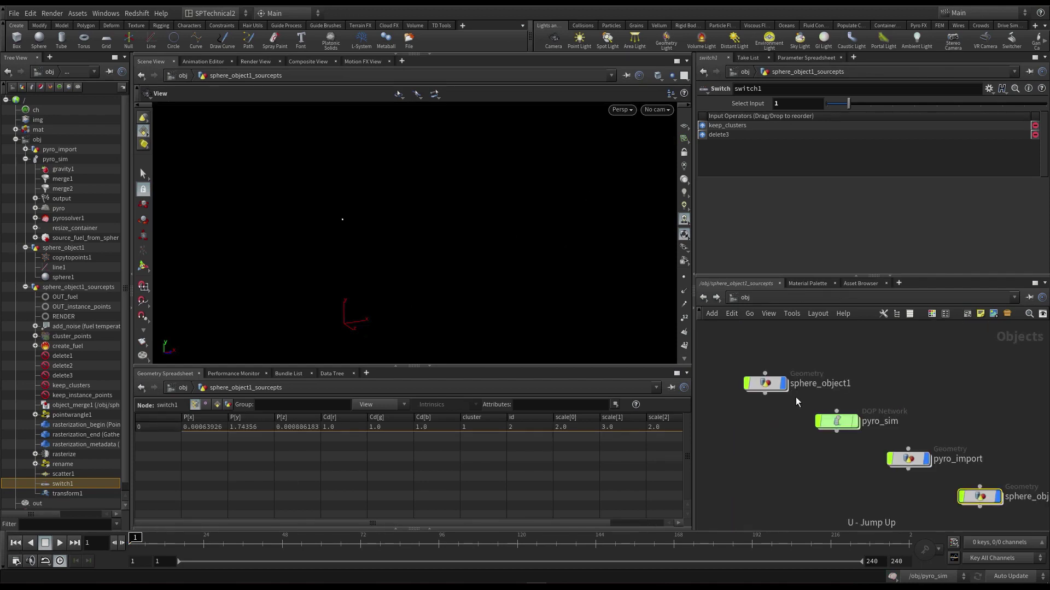
double_click(837, 421)
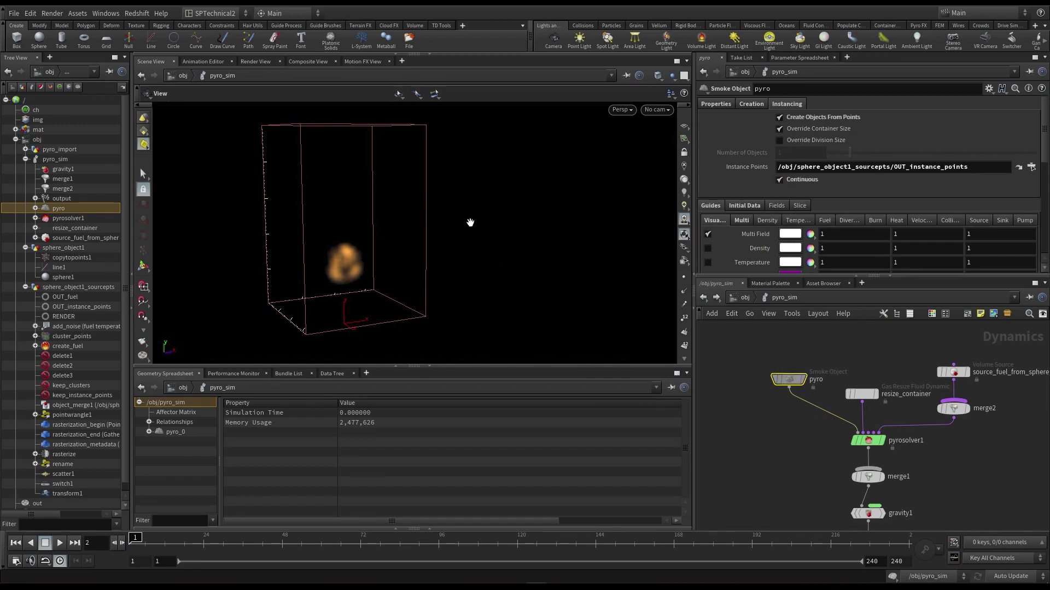
key(Right)
key(Right)
key(Right)
key(Right)
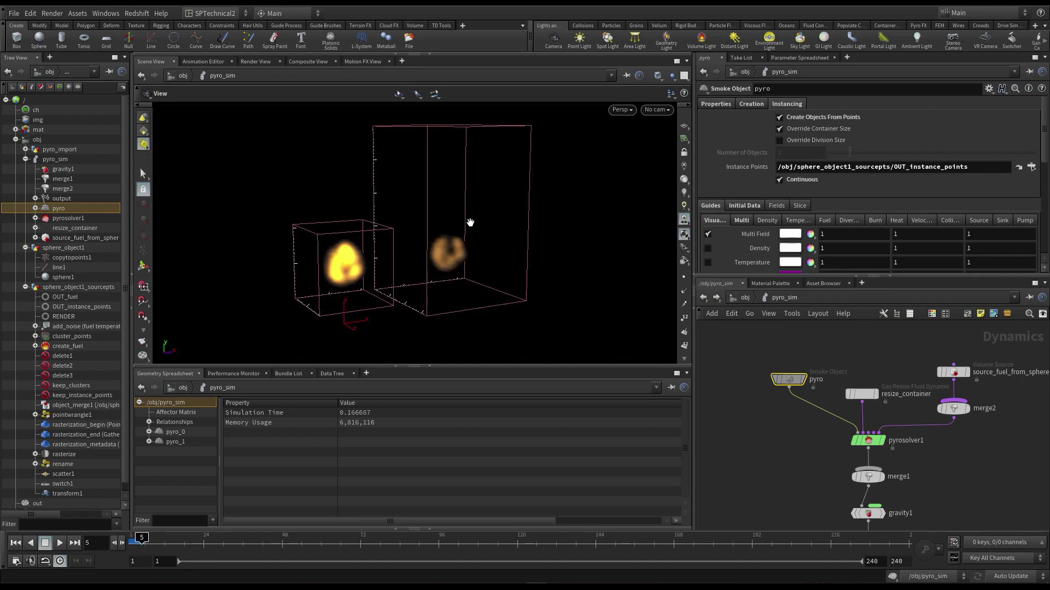
key(Right)
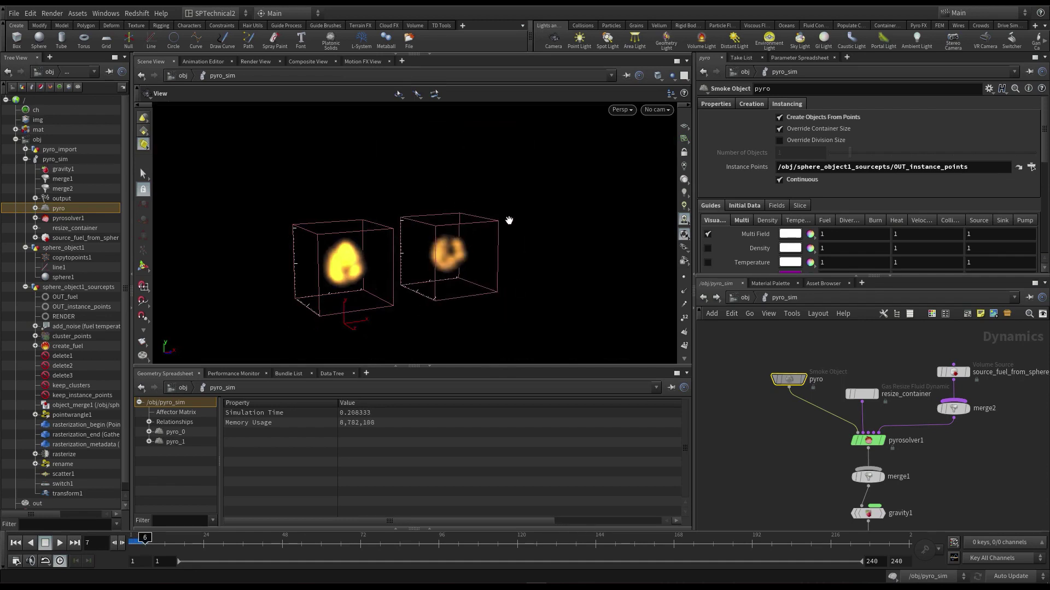
key(Right)
key(Right)
key(Right)
key(Right)
key(Right)
key(Right)
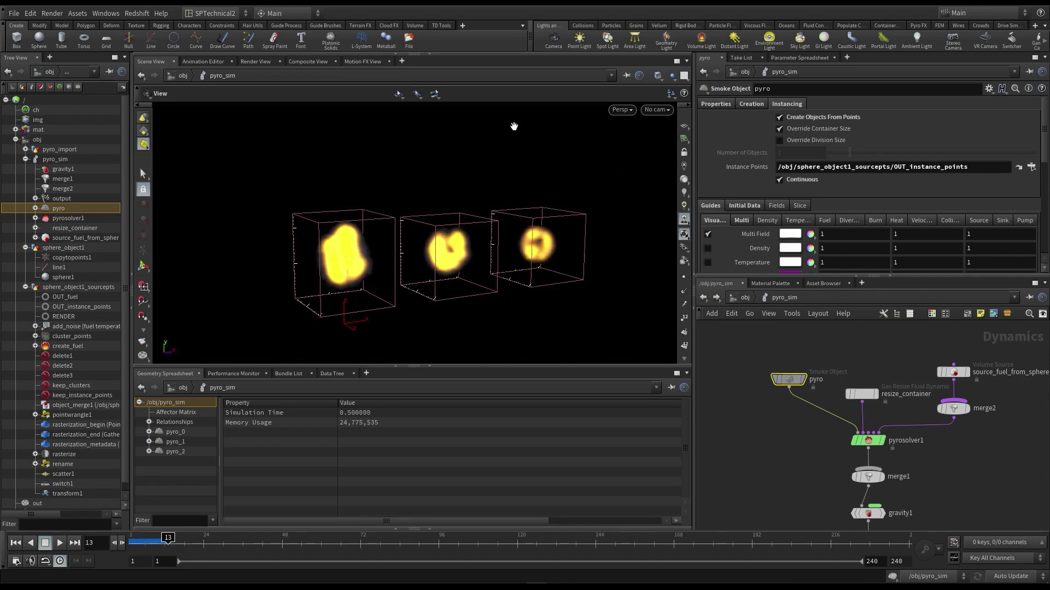
Step: Play the fire in the three containers on from frame 13 and scrub back through the early frames
key(Up)
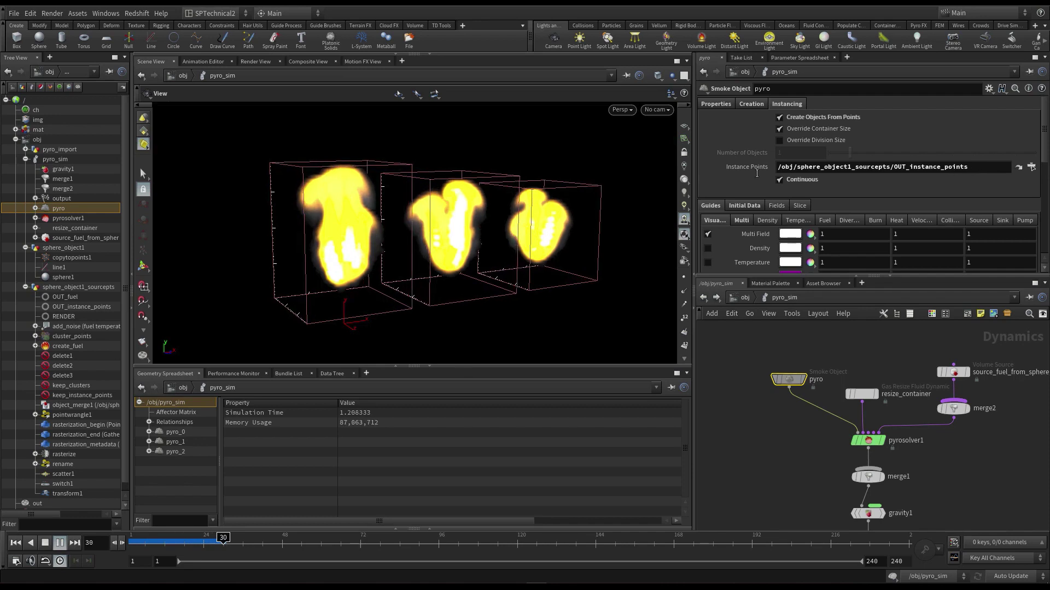
drag(970, 167, 757, 173)
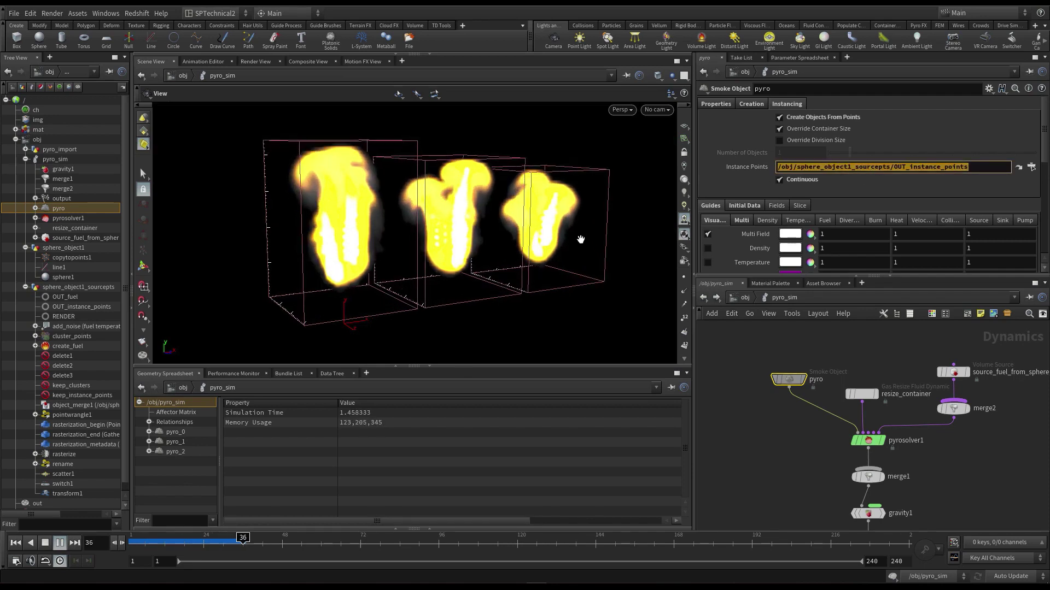
click(176, 543)
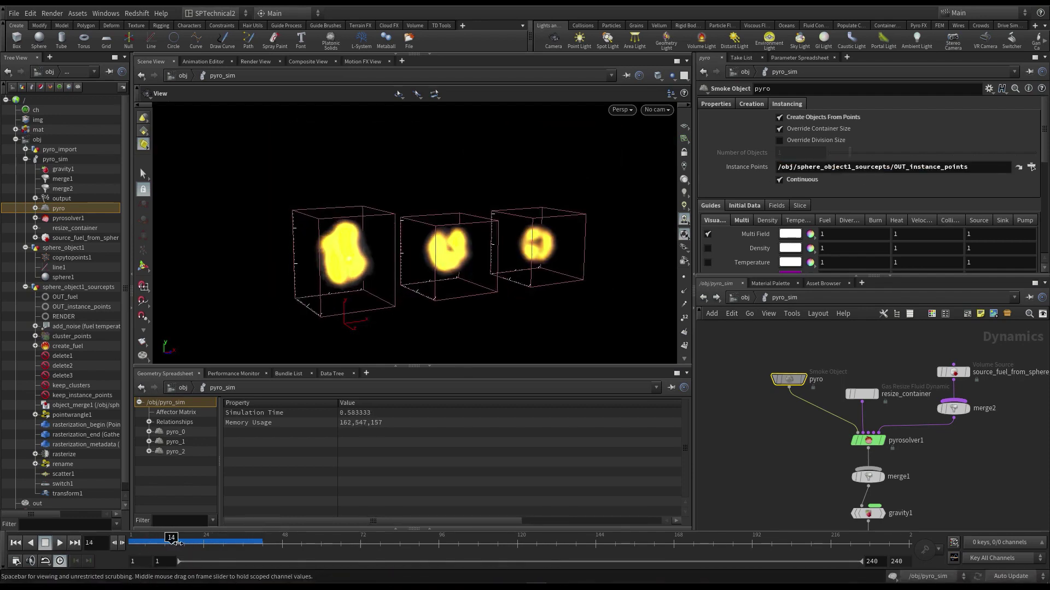
mouse_move(176, 543)
mouse_down()
mouse_move(198, 544)
mouse_move(136, 544)
mouse_move(221, 548)
mouse_move(132, 545)
mouse_move(187, 546)
mouse_up()
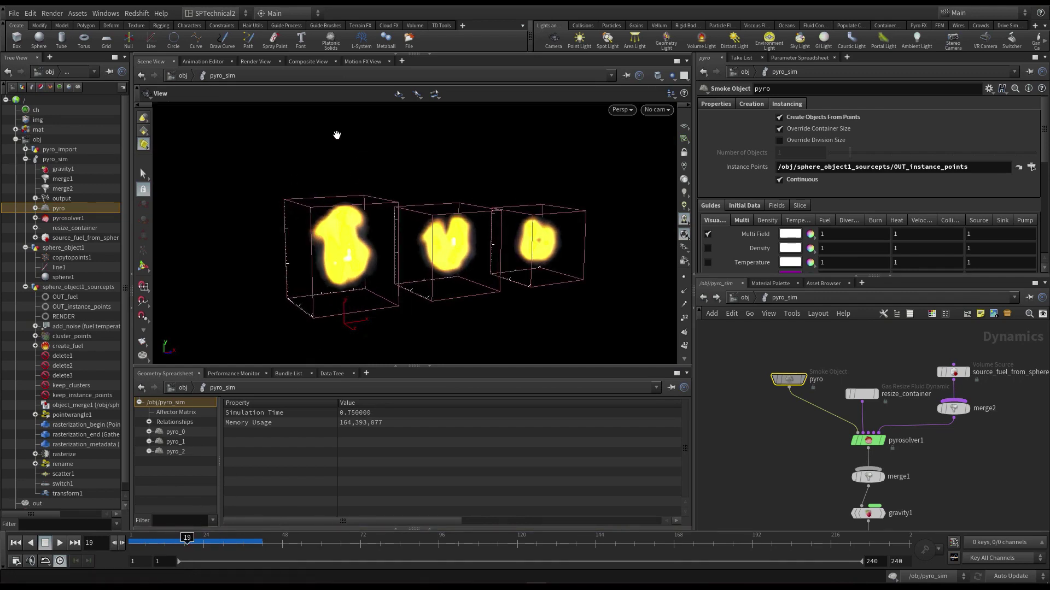
drag(161, 543, 134, 541)
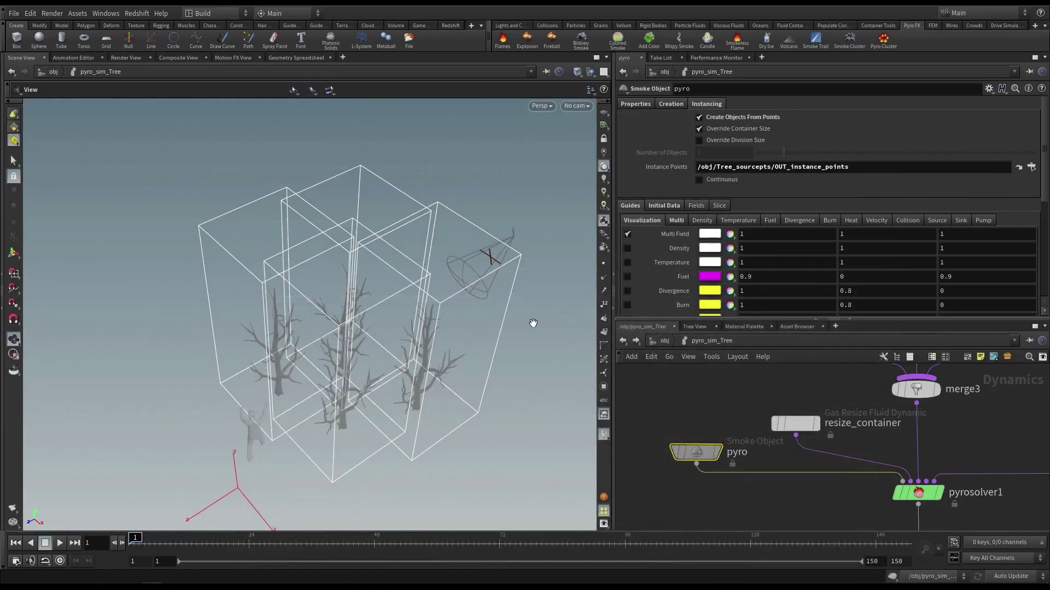
Step: Enlarge the network editor in the tree scene and go up from pyro_sim_Tree to the object level
drag(671, 319, 671, 243)
scroll(712, 353, down, 3)
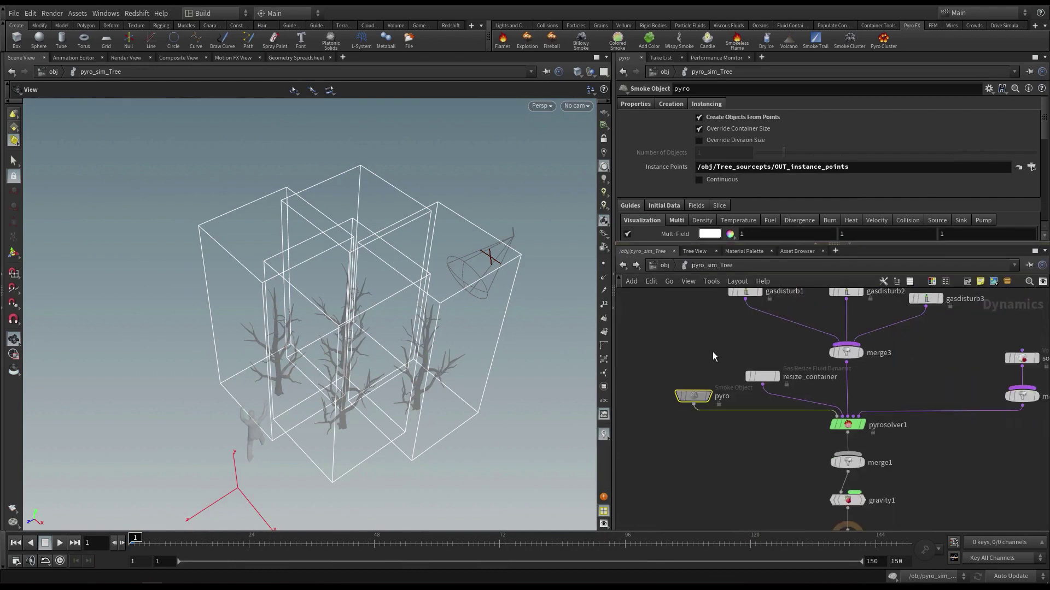
middle_drag(713, 352, 733, 389)
key(u)
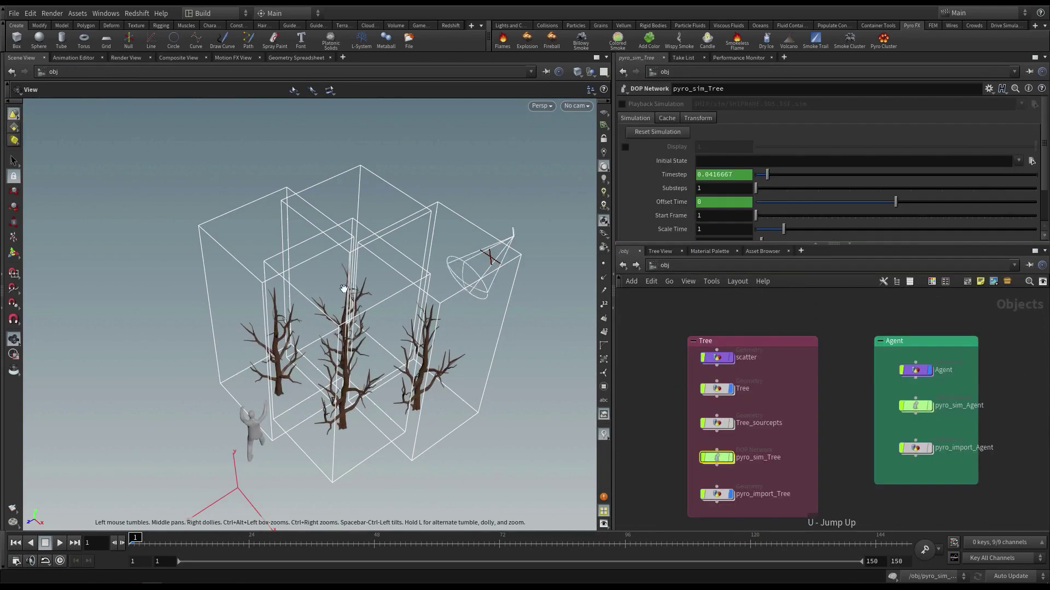
Step: Enlarge the network editor in both directions at the expense of the scene view and the parameters
drag(344, 312, 319, 350)
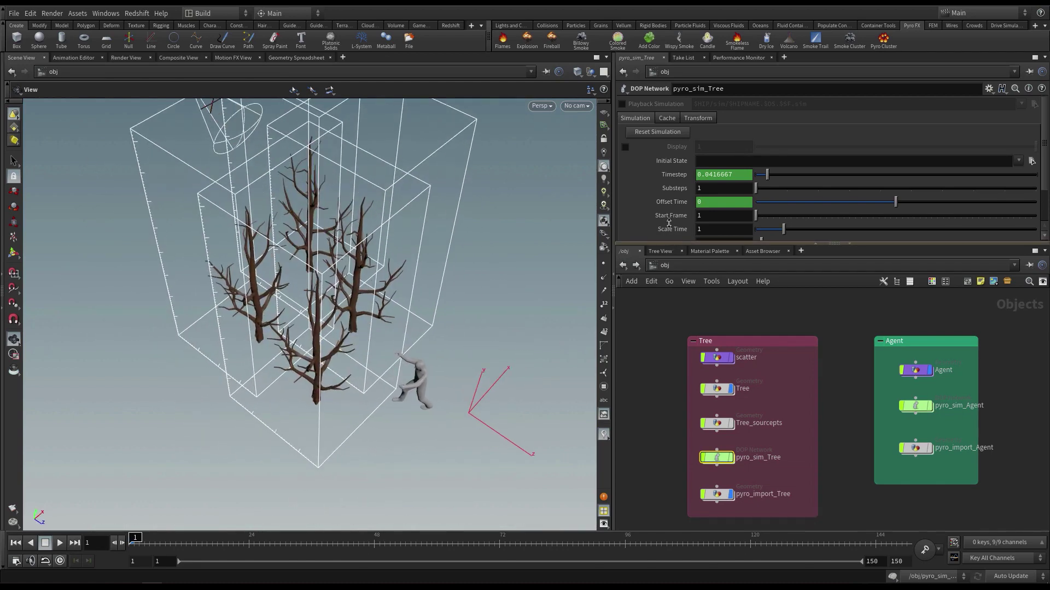
drag(669, 243, 669, 210)
drag(613, 341, 580, 341)
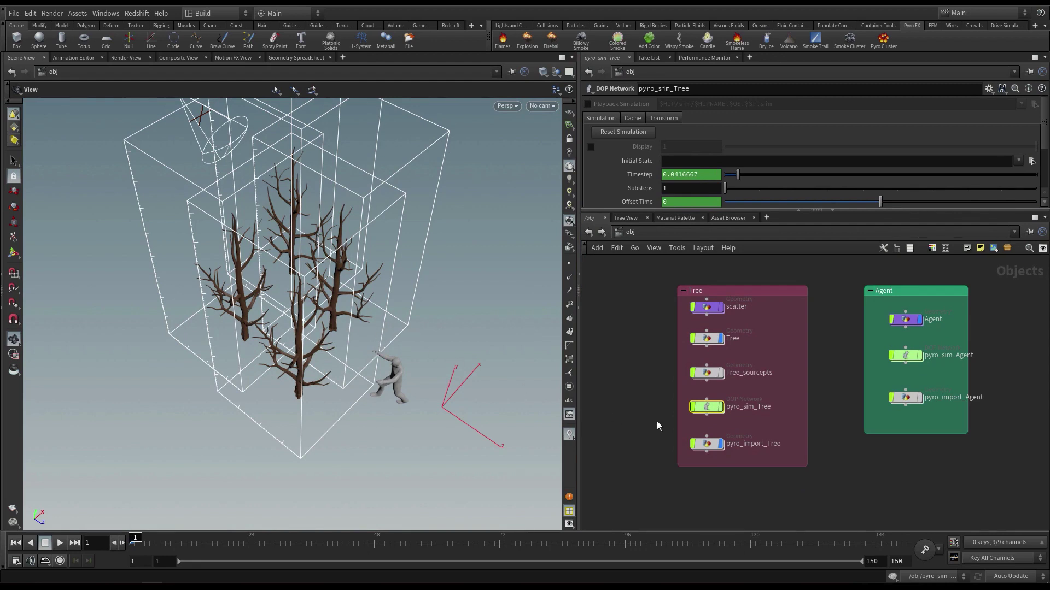
Step: Go into pyro_import_Tree and switch from there to the Tree_sourcepts network
click(706, 444)
double_click(706, 444)
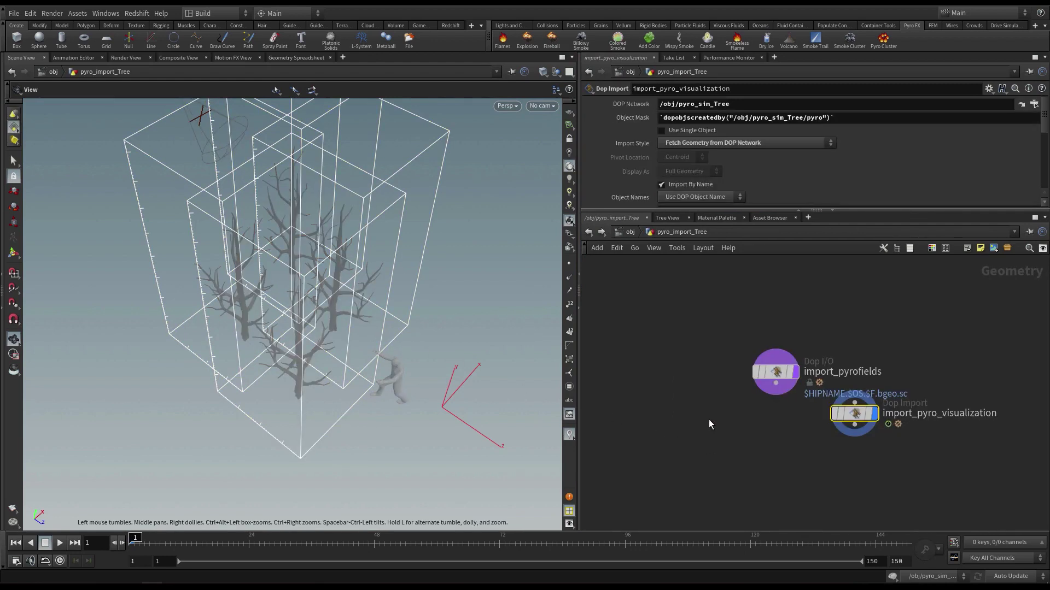
click(672, 232)
click(705, 274)
Step: Select the four nodes from keep_clusters down to OUT_instance_points and lay them out in a tidy column
scroll(761, 355, down, 3)
middle_drag(770, 339, 686, 347)
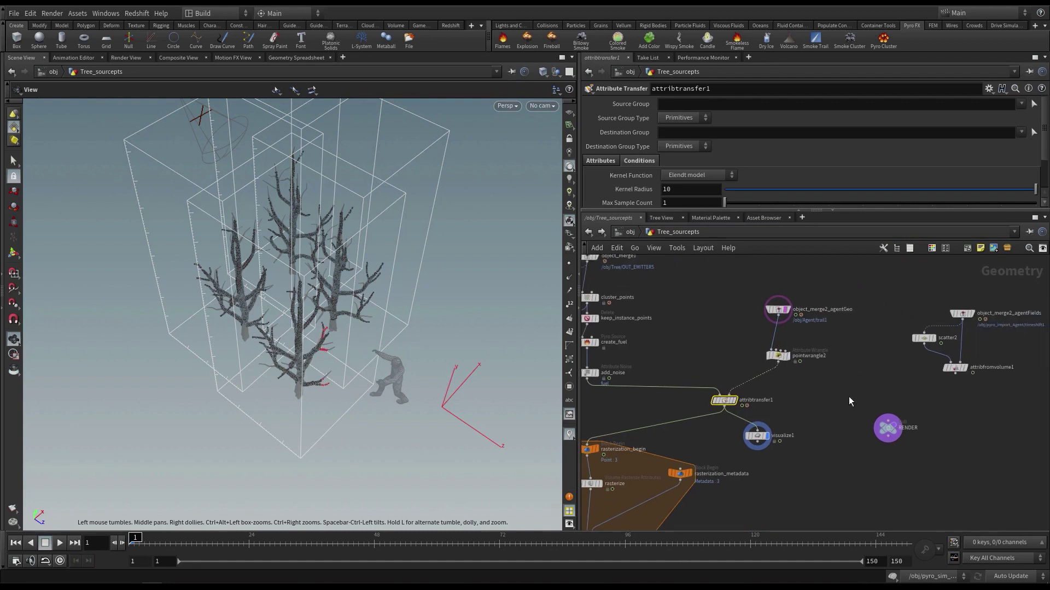
drag(885, 426, 899, 405)
middle_drag(824, 428, 891, 495)
middle_drag(764, 348, 817, 318)
middle_drag(670, 383, 751, 373)
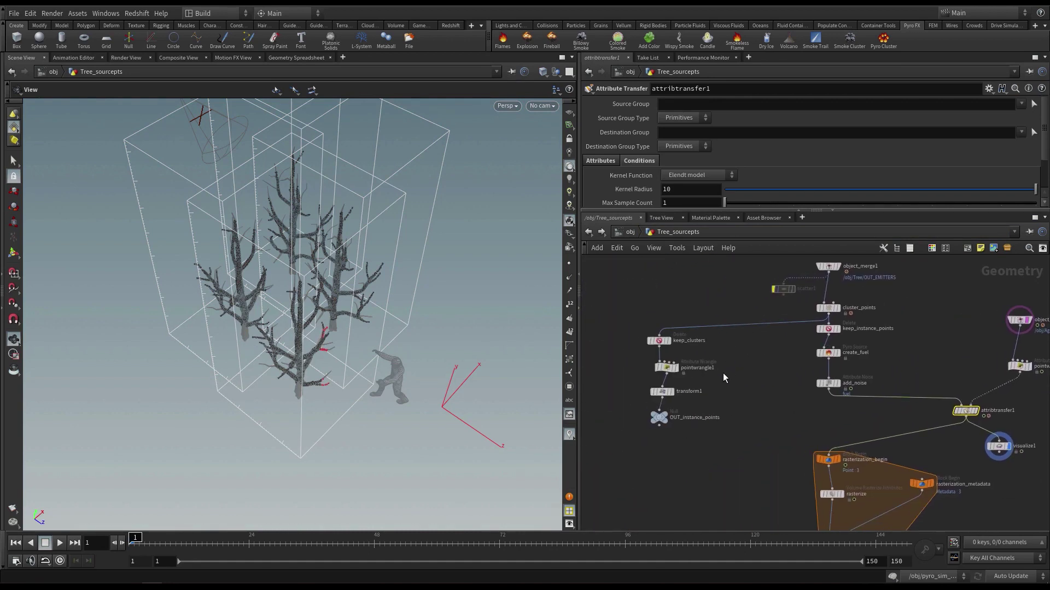
drag(701, 461, 624, 287)
middle_drag(708, 386, 725, 379)
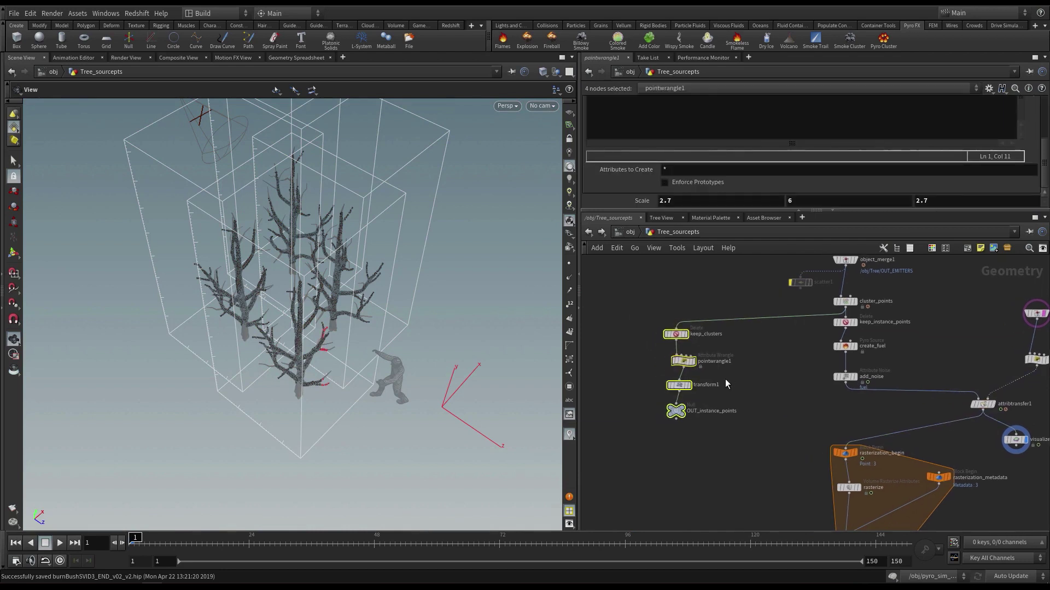
key(shift+l)
scroll(694, 416, up, 2)
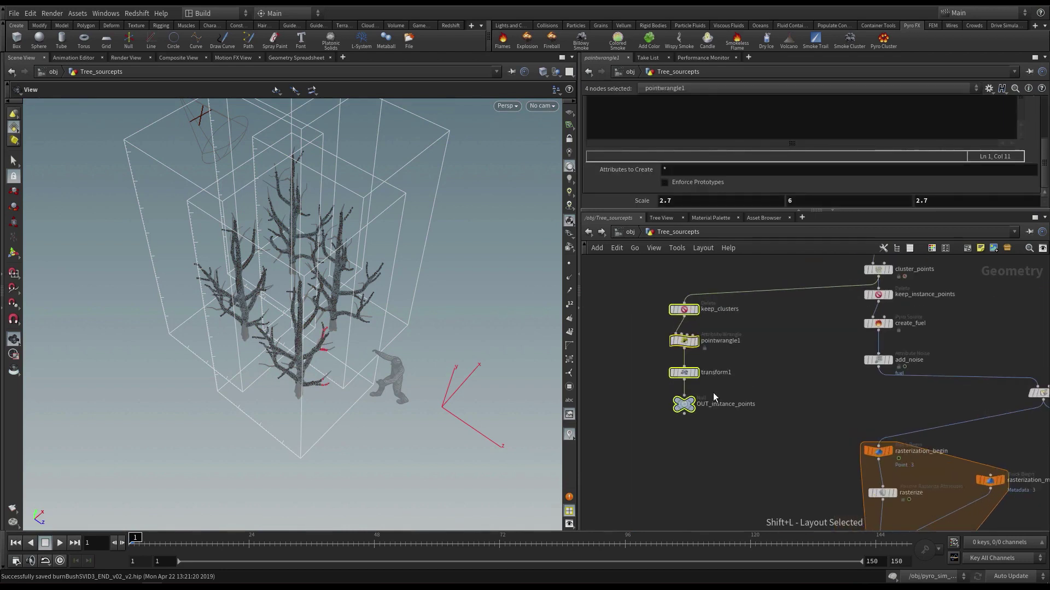
Step: Display OUT_instance_points with point markers on and the other objects hidden in the scene view
click(684, 405)
click(593, 106)
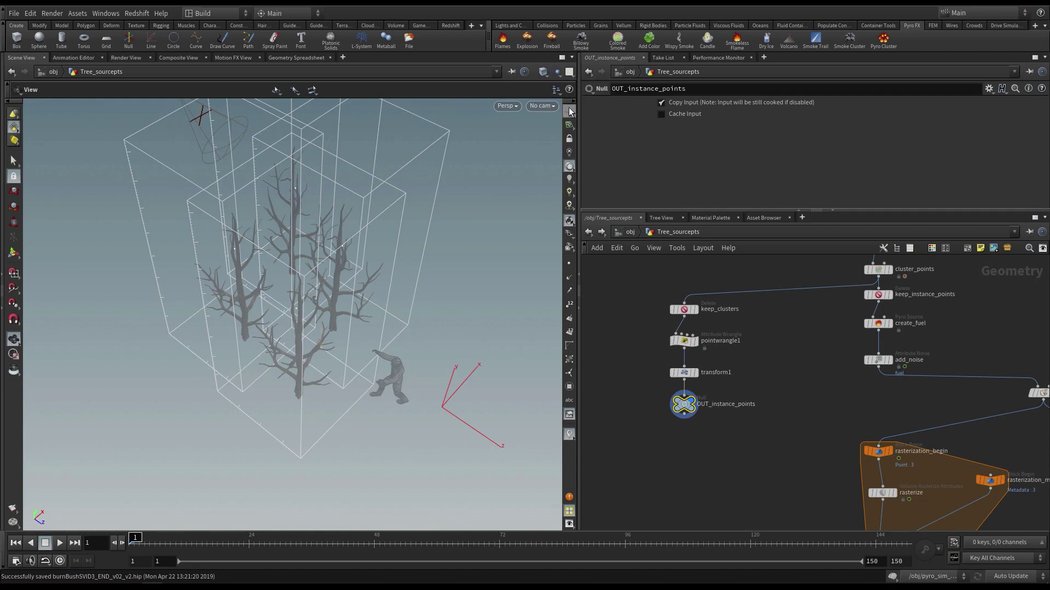
drag(300, 272, 408, 268)
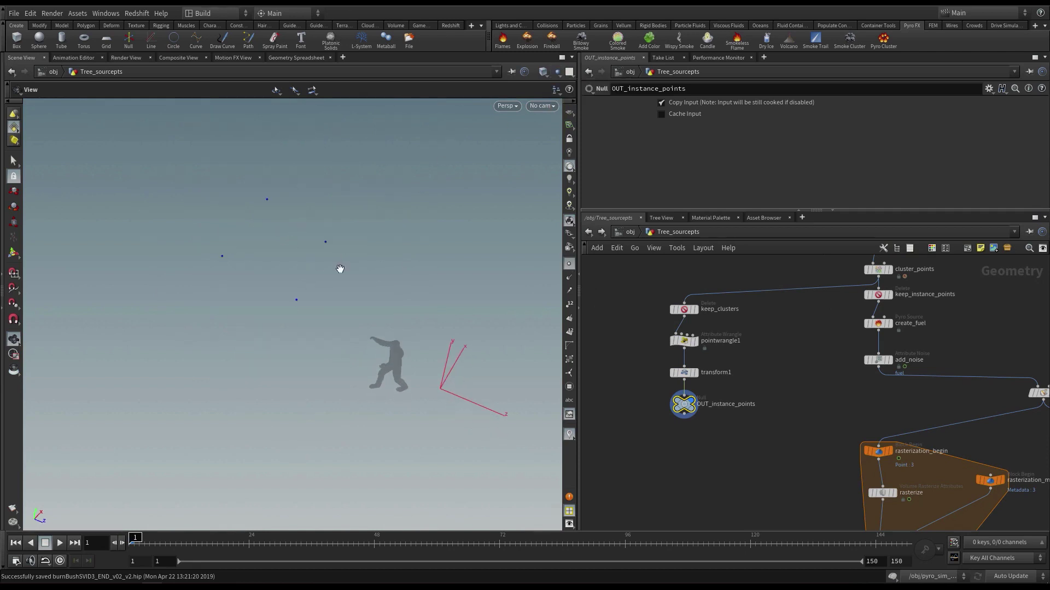
drag(339, 270, 287, 397)
mouse_move(138, 542)
mouse_down()
mouse_move(248, 541)
mouse_move(134, 542)
mouse_up()
drag(328, 358, 379, 322)
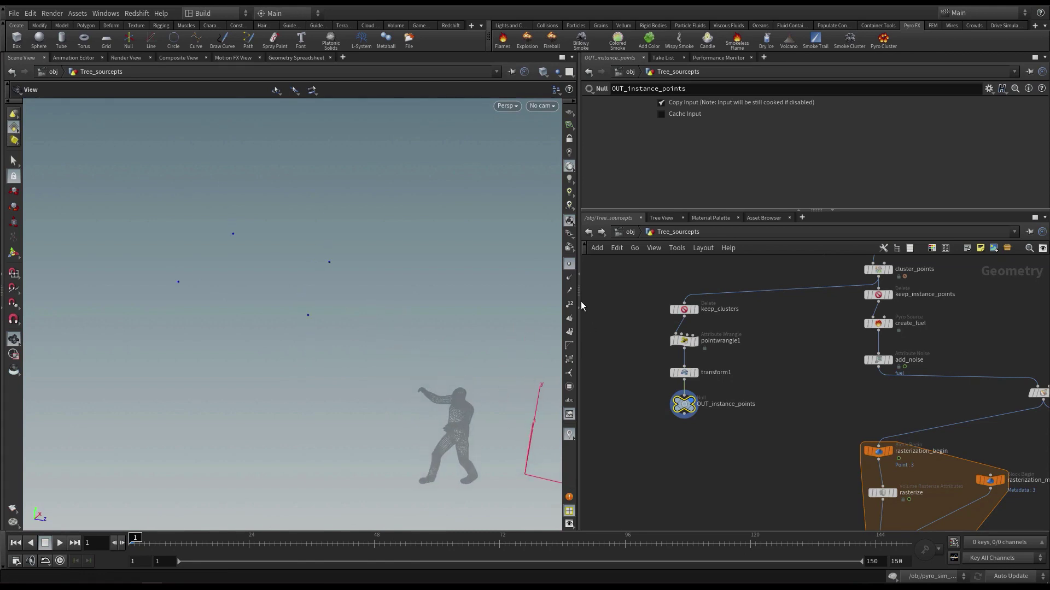
Step: Show point numbers on the instance points and examine them around the agent from several angles
click(571, 306)
drag(314, 293, 271, 250)
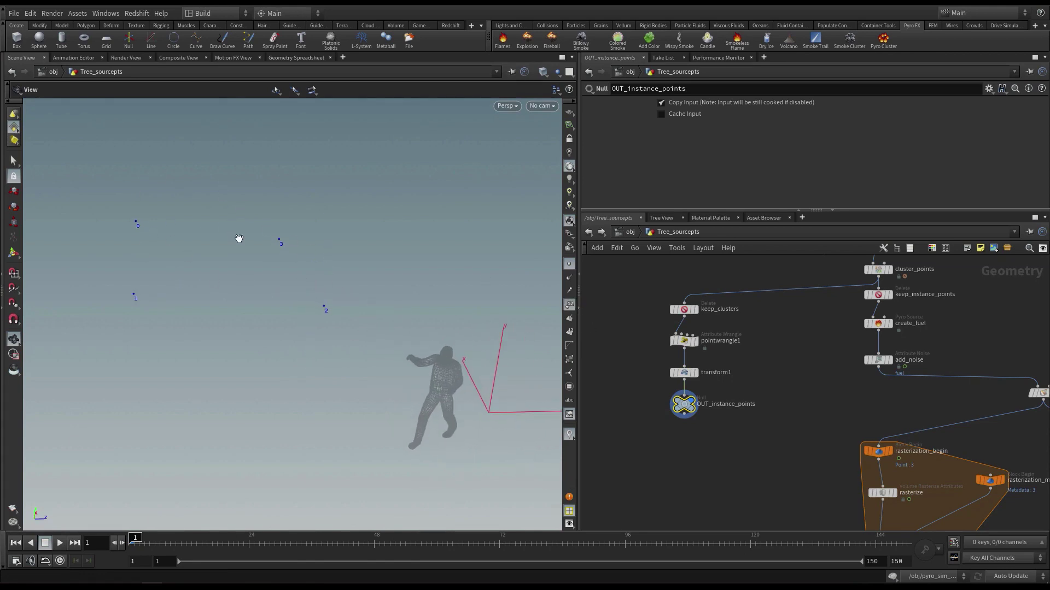
middle_drag(238, 261, 255, 275)
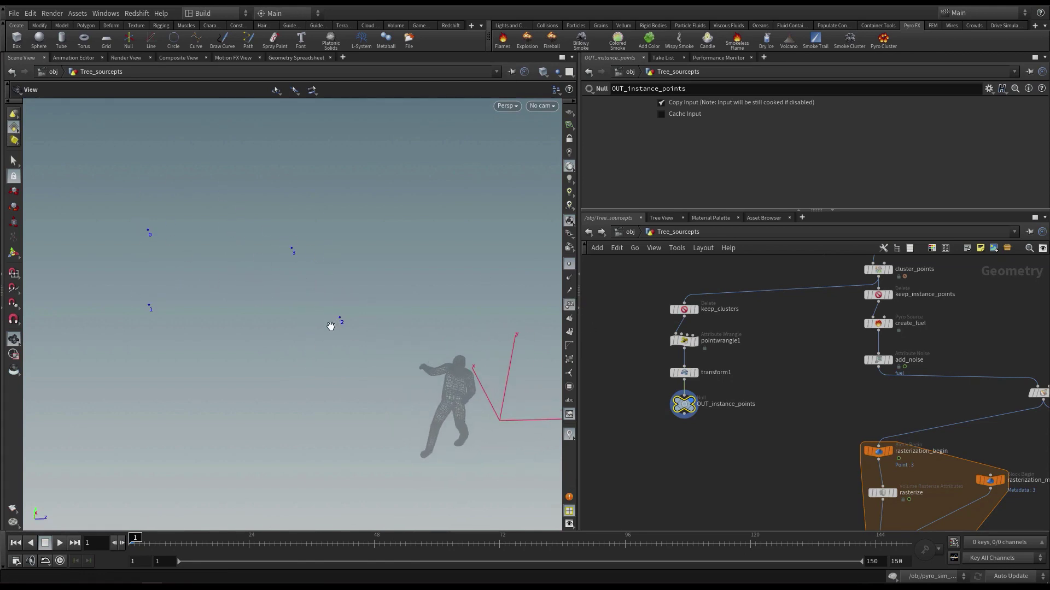
drag(330, 327, 319, 321)
right_drag(319, 321, 314, 318)
drag(333, 303, 463, 371)
Step: Move the chain from keep_clusters to OUT_instance_points to the other side of the agent geometry nodes
scroll(828, 393, down, 1)
middle_drag(819, 390, 677, 391)
drag(960, 381, 910, 301)
middle_drag(973, 377, 1017, 387)
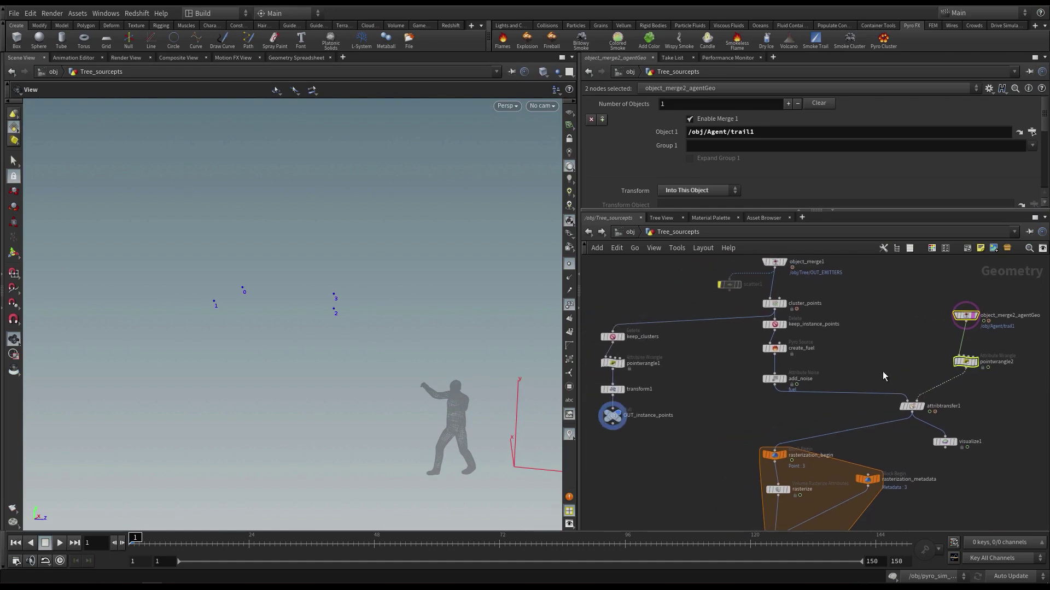
drag(651, 425, 603, 327)
scroll(671, 350, down, 3)
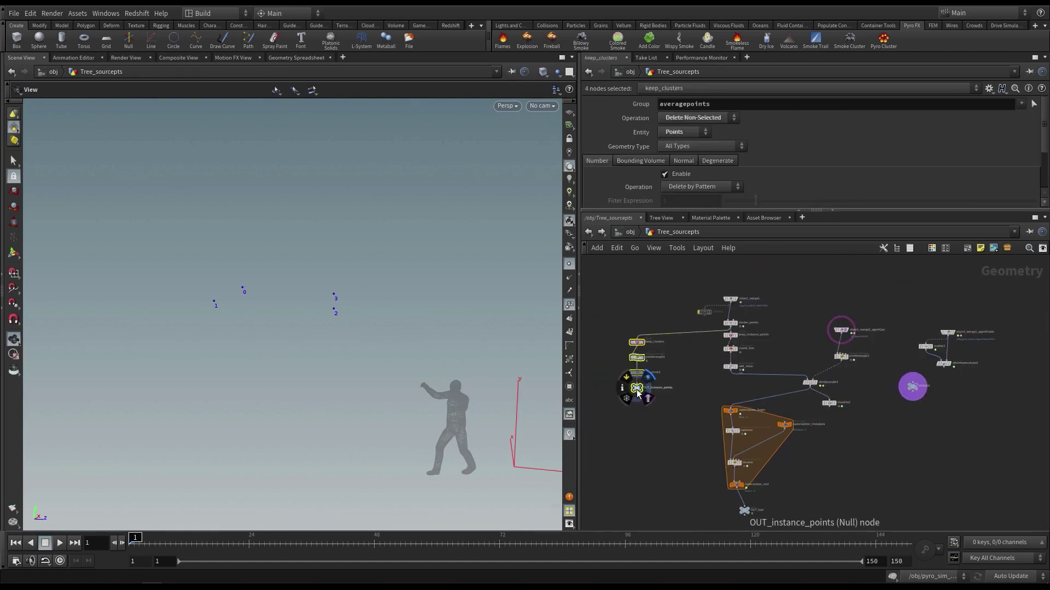
drag(643, 384, 918, 328)
Step: Move the three agent-fields nodes and the RENDER null to the free area on the opposite side of the main chain
drag(1019, 416, 925, 322)
drag(944, 365, 612, 412)
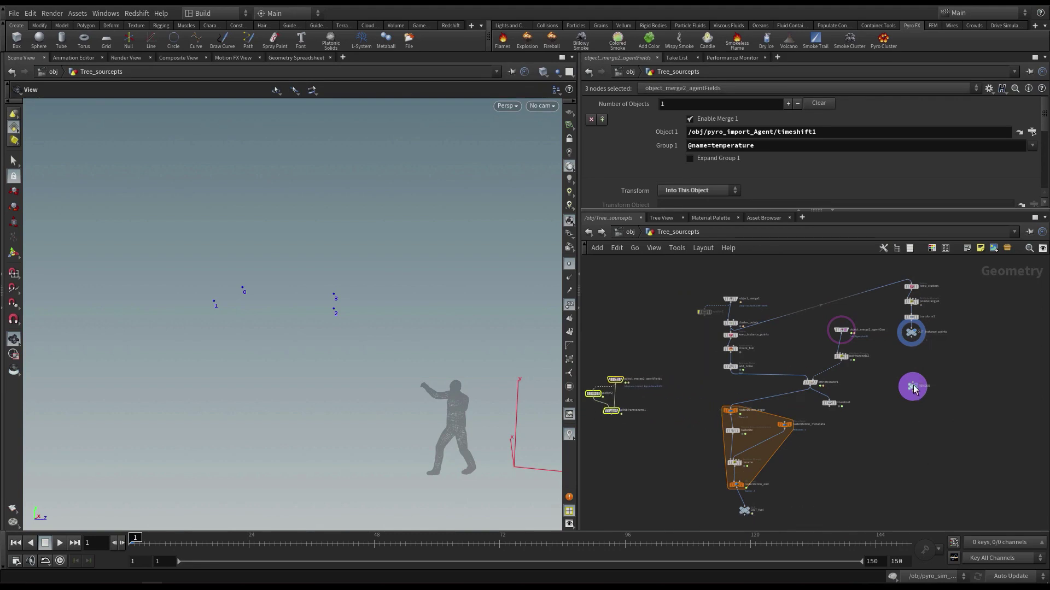
drag(913, 385, 638, 429)
Step: Move object_merge1 and cluster_points up to open a gap above keep_instance_points
middle_drag(837, 374, 809, 444)
drag(688, 382, 665, 323)
key(Escape)
click(650, 353)
scroll(793, 373, up, 2)
middle_drag(821, 376, 795, 349)
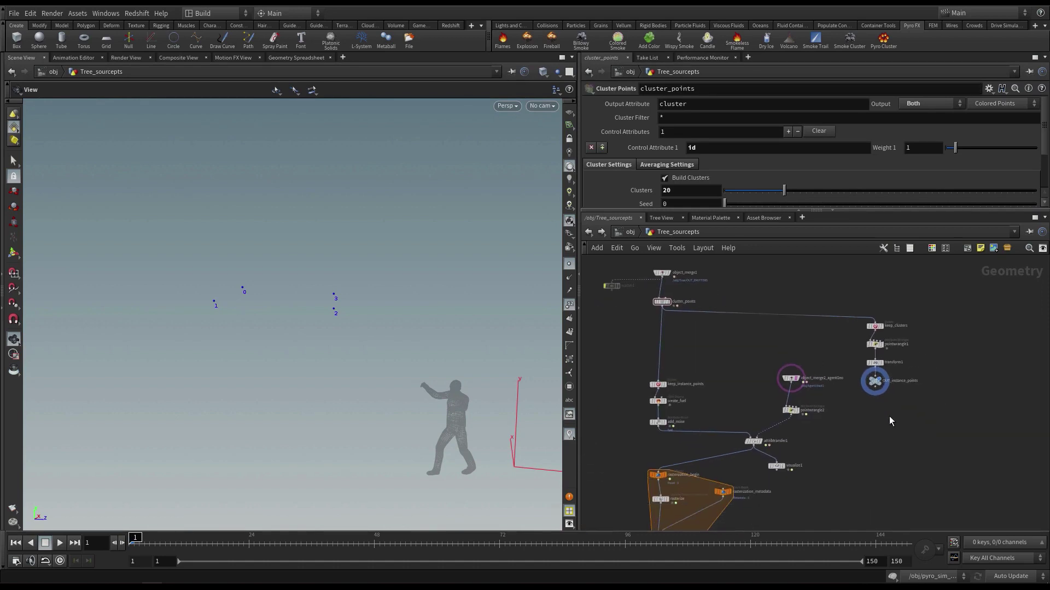
Step: Move attribtransfer1 and visualize1 closer to the main chain and shift the instance-point nodes further from the agent nodes
drag(801, 387, 707, 446)
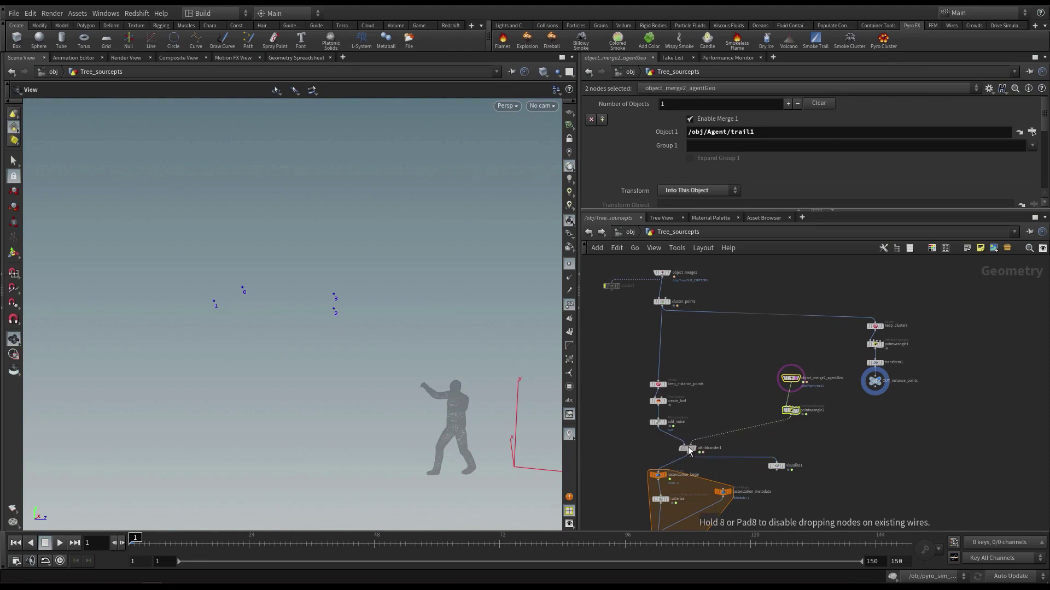
drag(776, 467, 740, 466)
drag(795, 410, 775, 381)
scroll(921, 382, up, 2)
drag(876, 424, 835, 279)
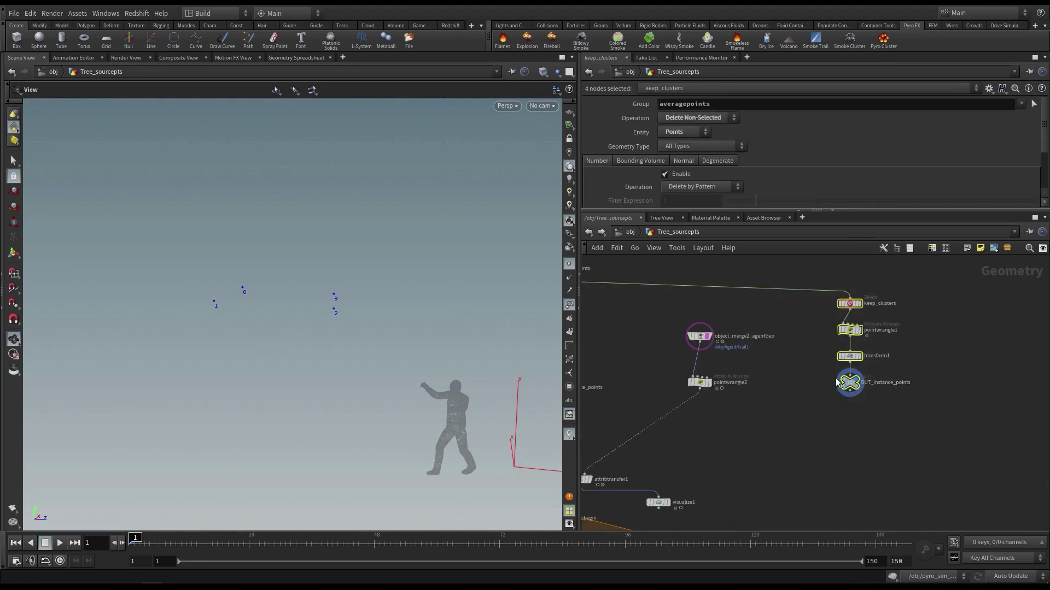
drag(847, 382, 864, 400)
middle_drag(785, 442, 823, 408)
click(823, 407)
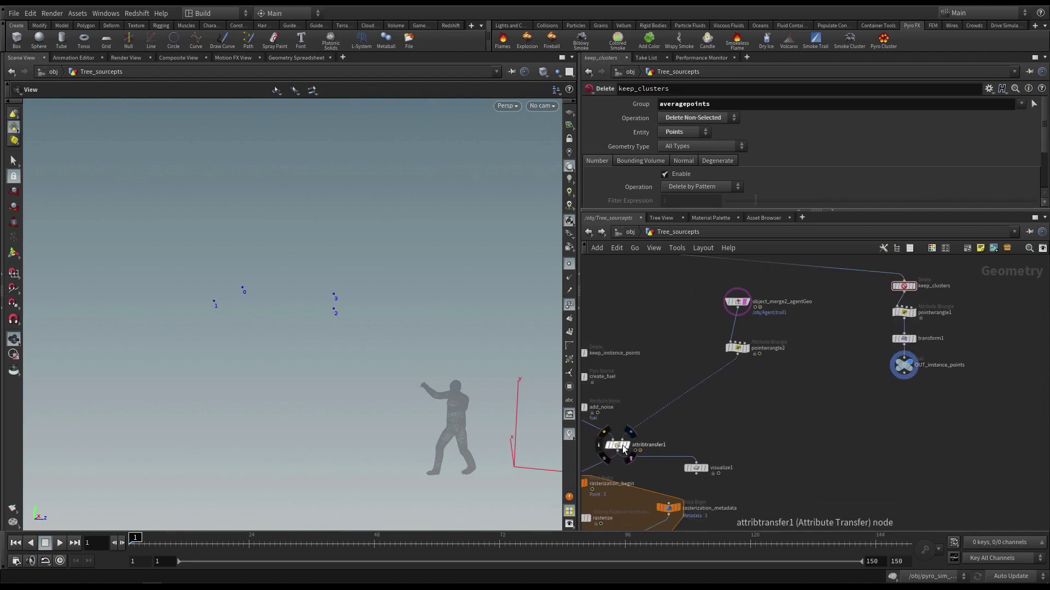
Step: Display pointwrangle2 and turn off the point markers and point numbers in the scene view
click(740, 349)
click(744, 351)
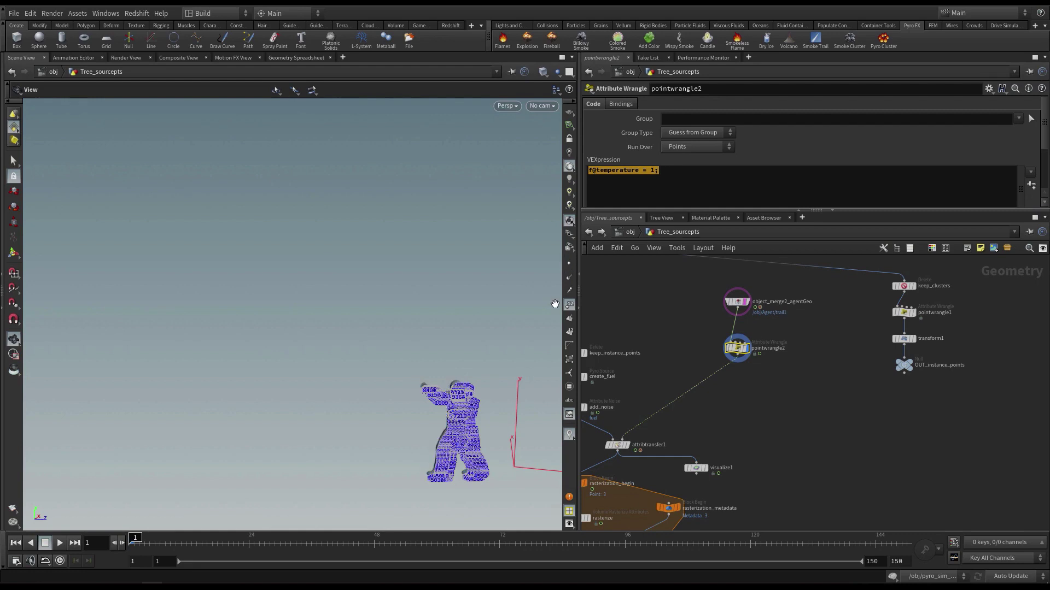
click(569, 309)
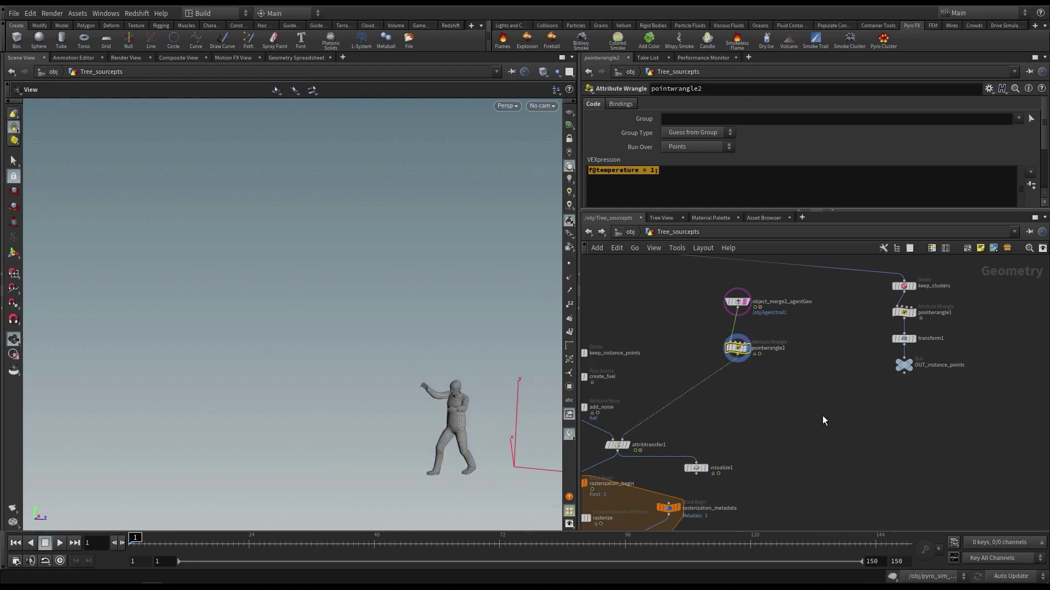
Step: Display and select OUT_instance_points again with point markers turned on
click(912, 365)
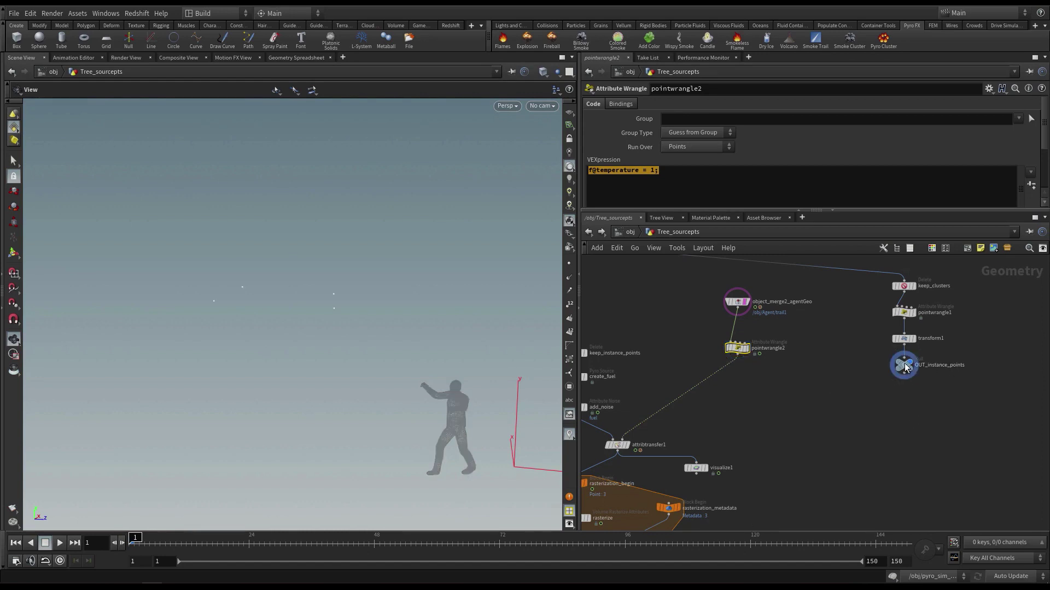
click(904, 366)
click(569, 264)
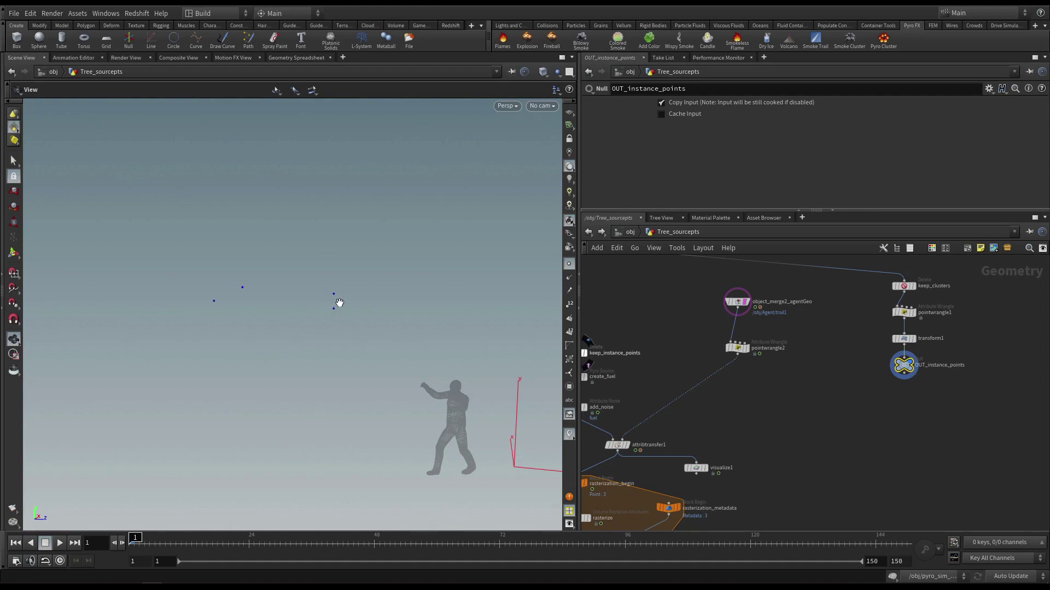
Step: Add a Point Wrangle fed by OUT_instance_points, display it and set its VEXpression to f@OnFrame = -1;
key(Tab)
text(wra)
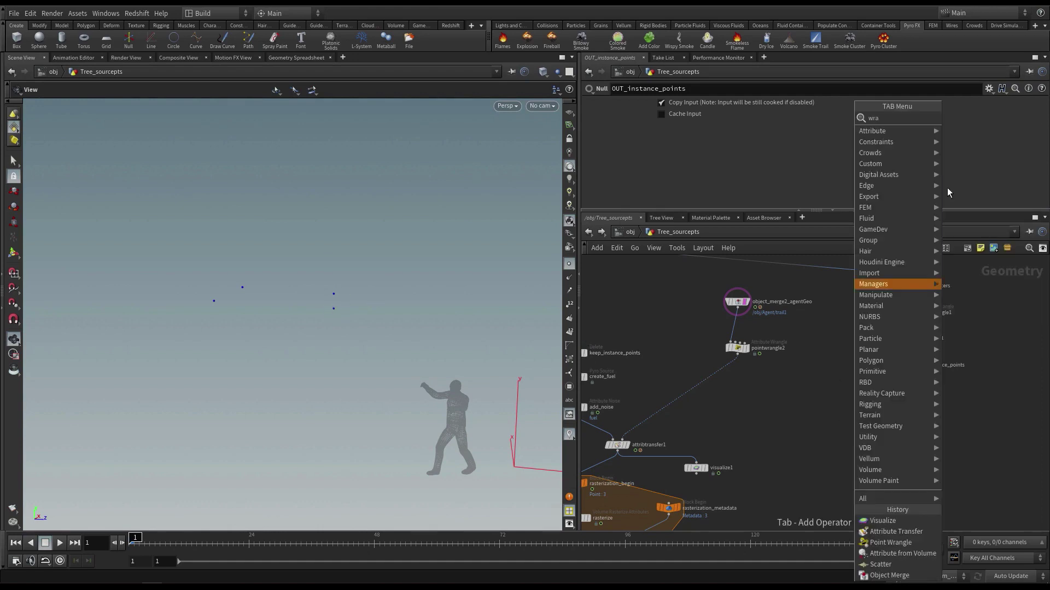
click(996, 151)
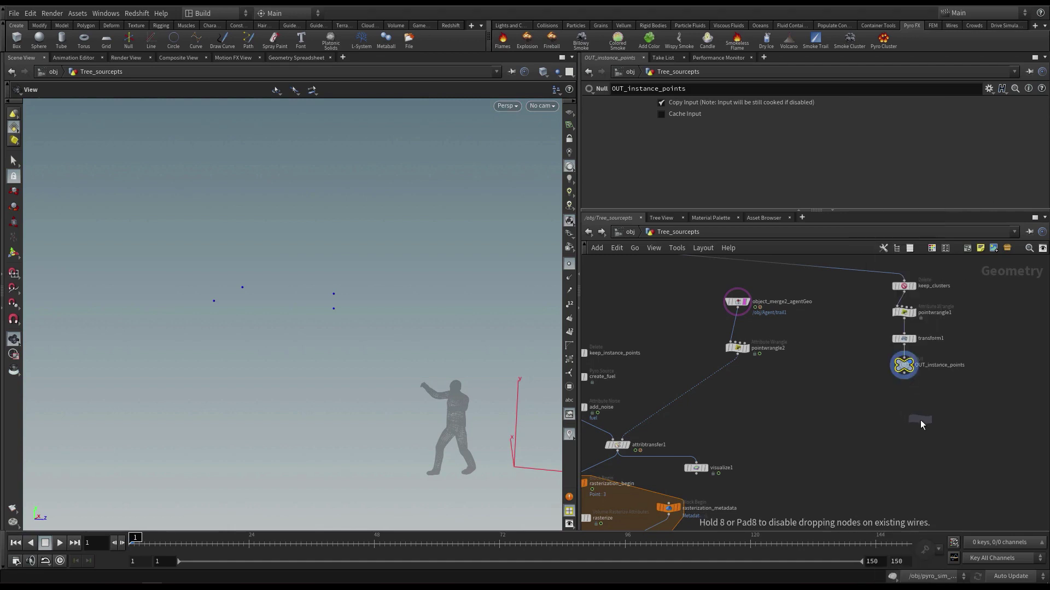
click(917, 420)
click(904, 377)
click(903, 410)
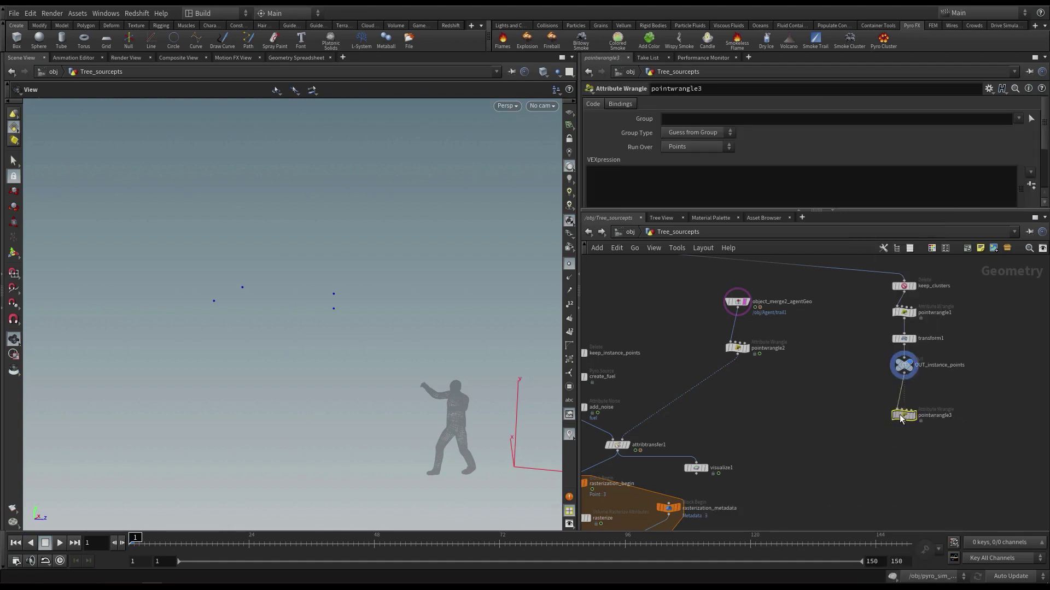
key(r)
click(679, 175)
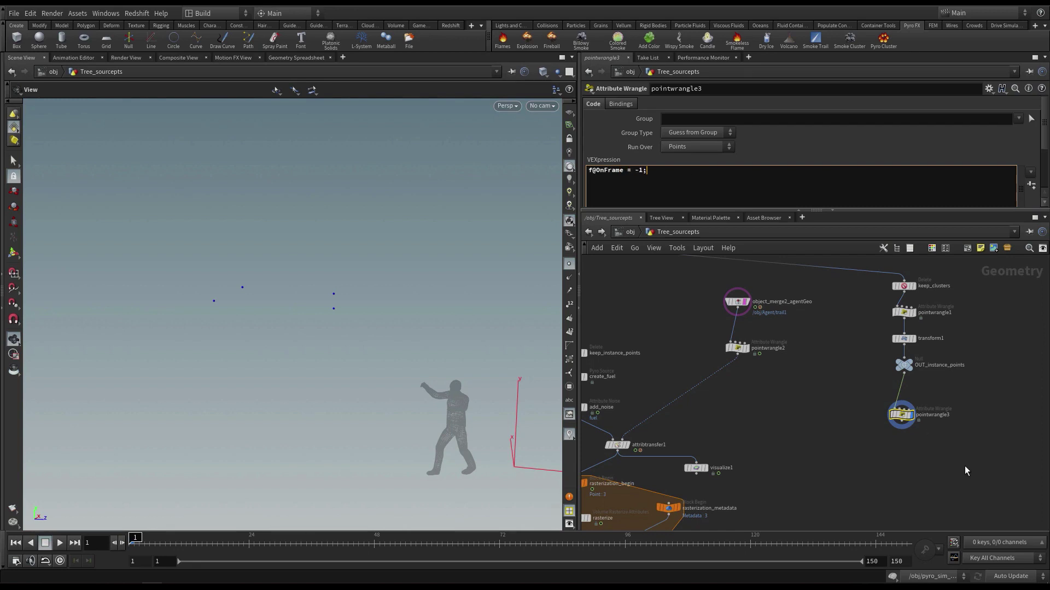
Step: Duplicate visualize1, connect the copy below the new point wrangle and display it
alt+drag(700, 469, 846, 477)
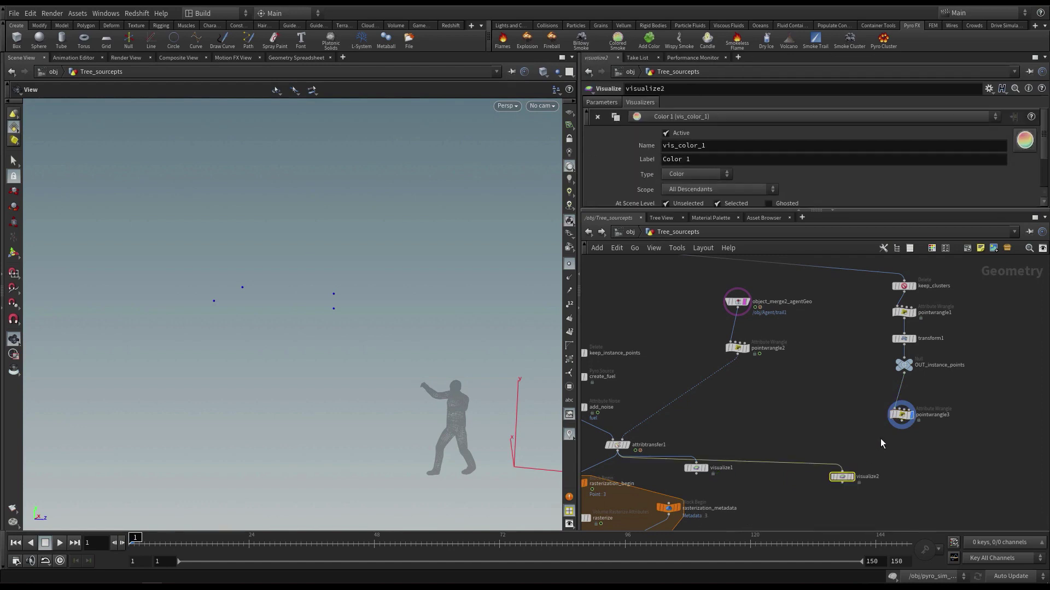
drag(901, 423, 977, 453)
click(852, 476)
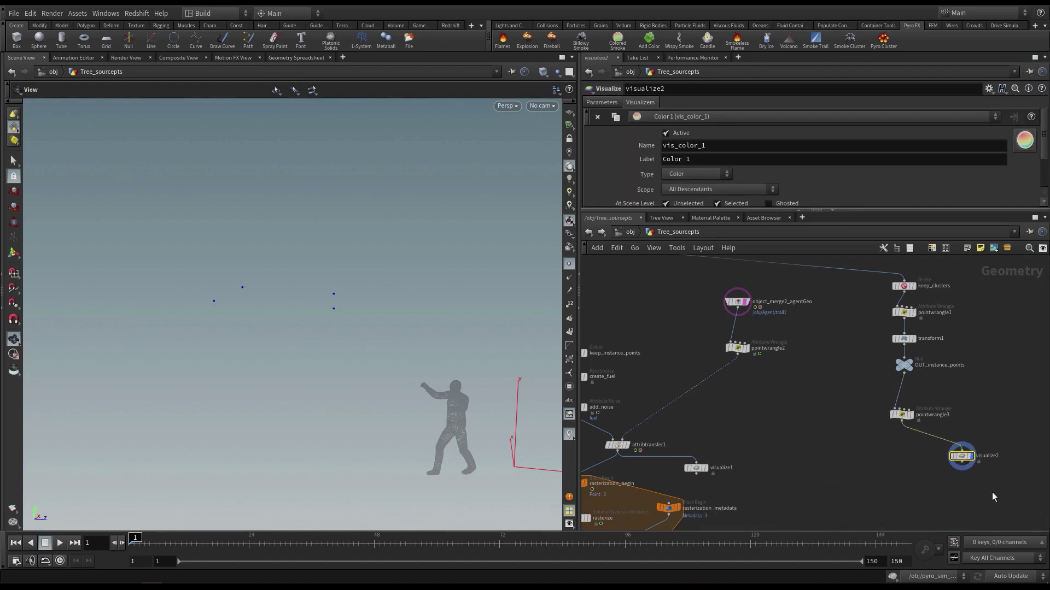
Step: Change the copied Visualize node's visualizer type to Marker
click(611, 105)
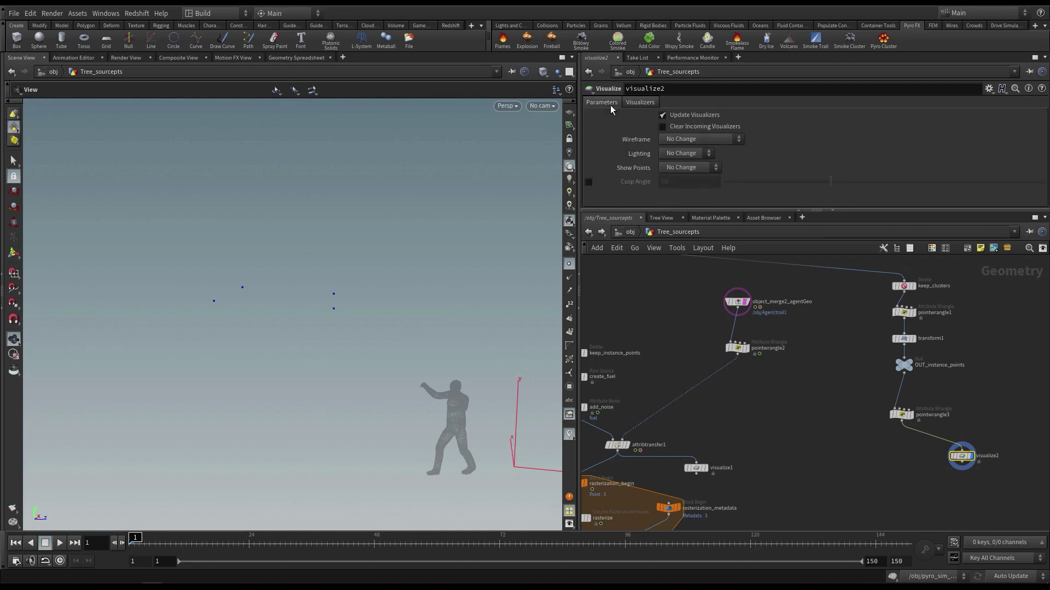
click(630, 102)
scroll(671, 171, down, 2)
scroll(671, 170, down, 1)
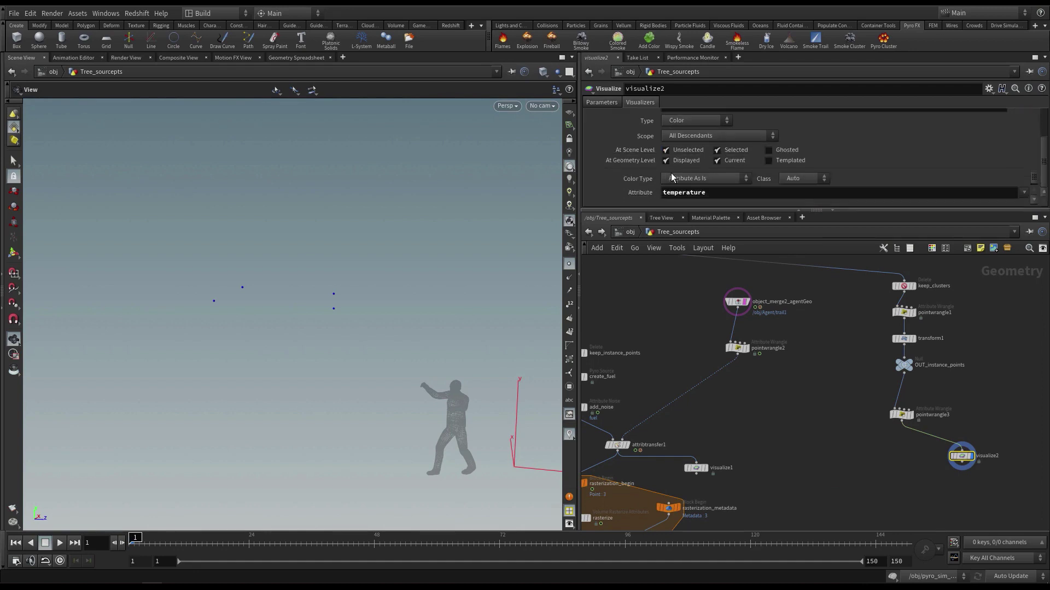
scroll(694, 169, up, 2)
click(696, 148)
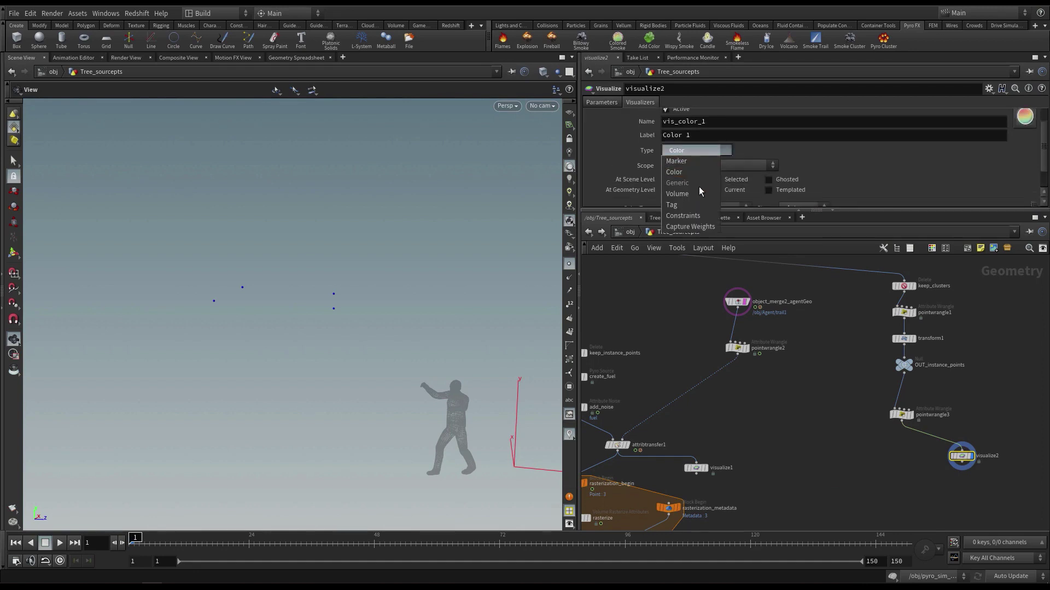
click(696, 162)
scroll(697, 187, down, 2)
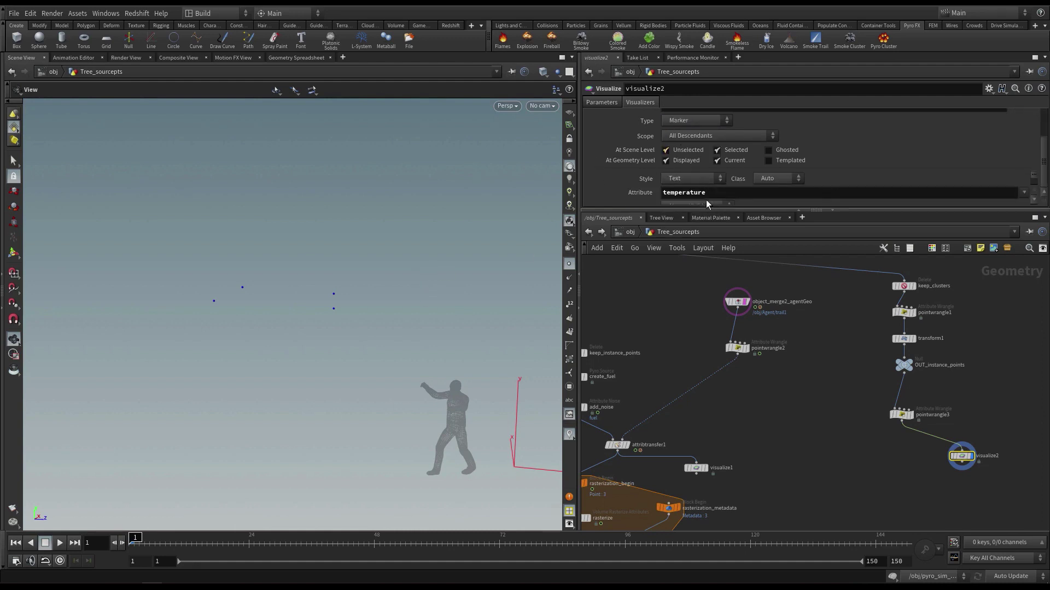
Step: Set the marker visualizer's attribute to frameOn
click(743, 193)
text(fra)
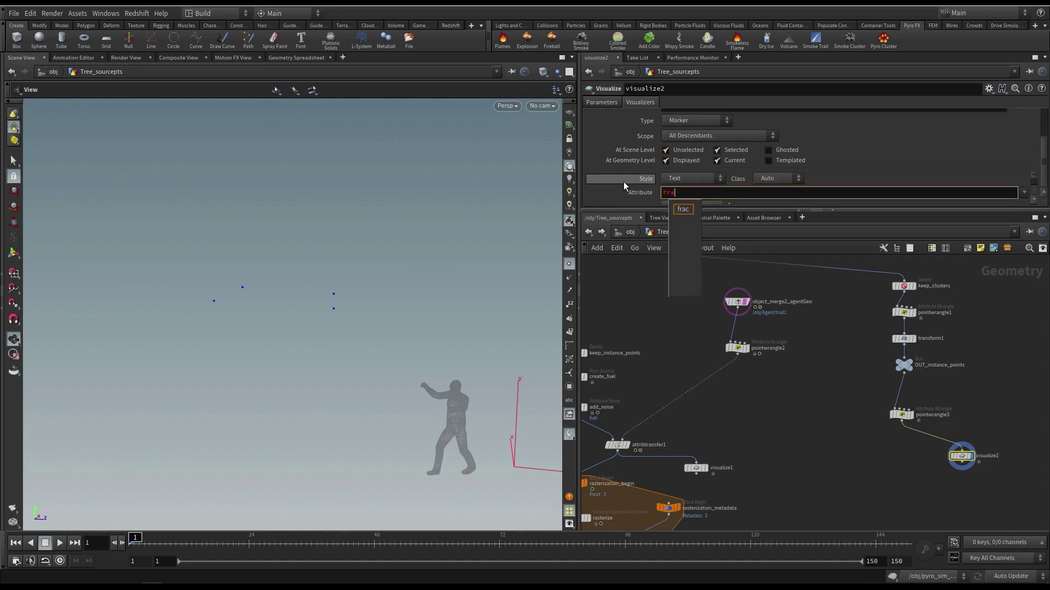
text(meOn)
key(Return)
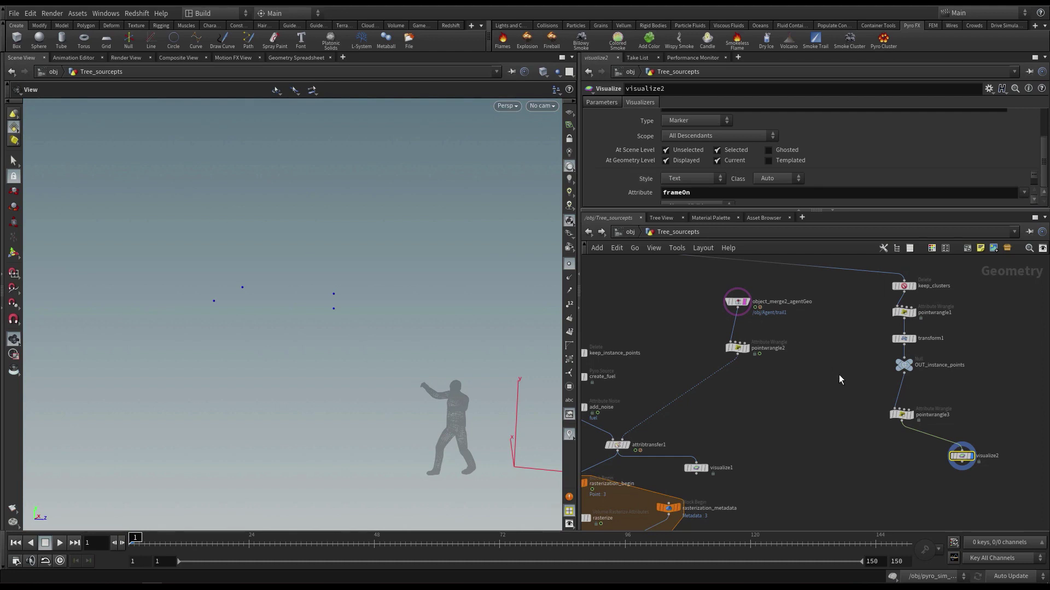
Step: Correct the visualize2 marker's attribute name to OnFrame to match the attribute in pointwrangle3
middle_click(901, 413)
click(901, 415)
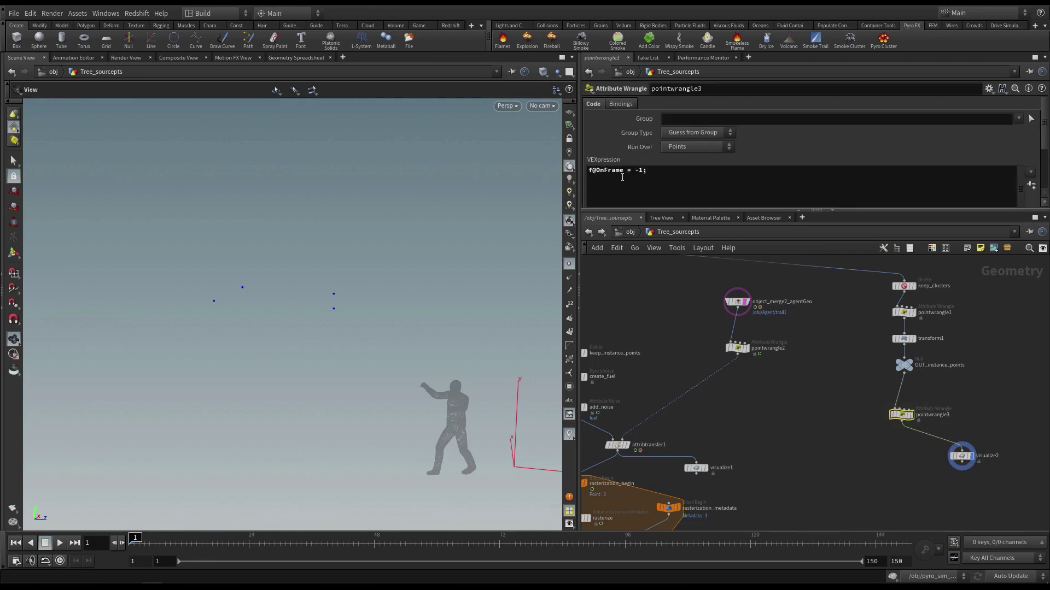
drag(624, 170, 594, 172)
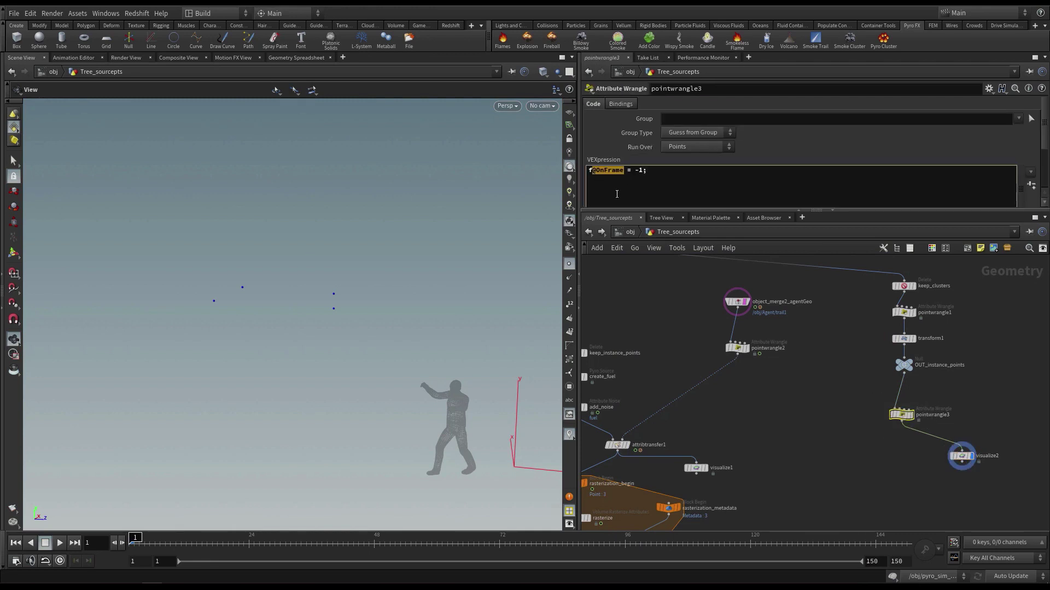
click(962, 456)
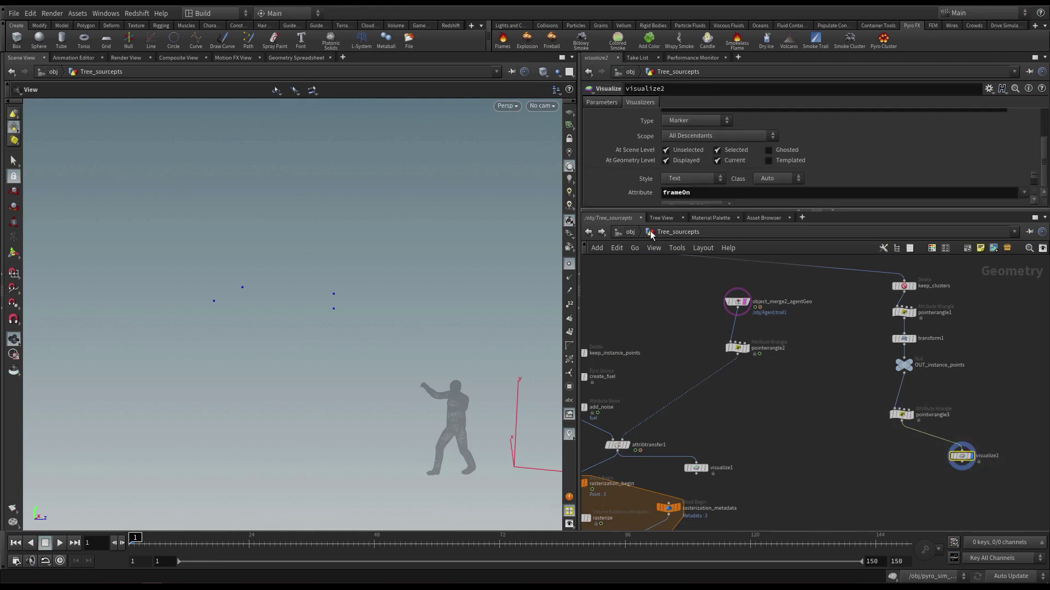
double_click(672, 193)
text(@OnFrame)
key(Return)
middle_click(962, 460)
right_drag(326, 301, 394, 298)
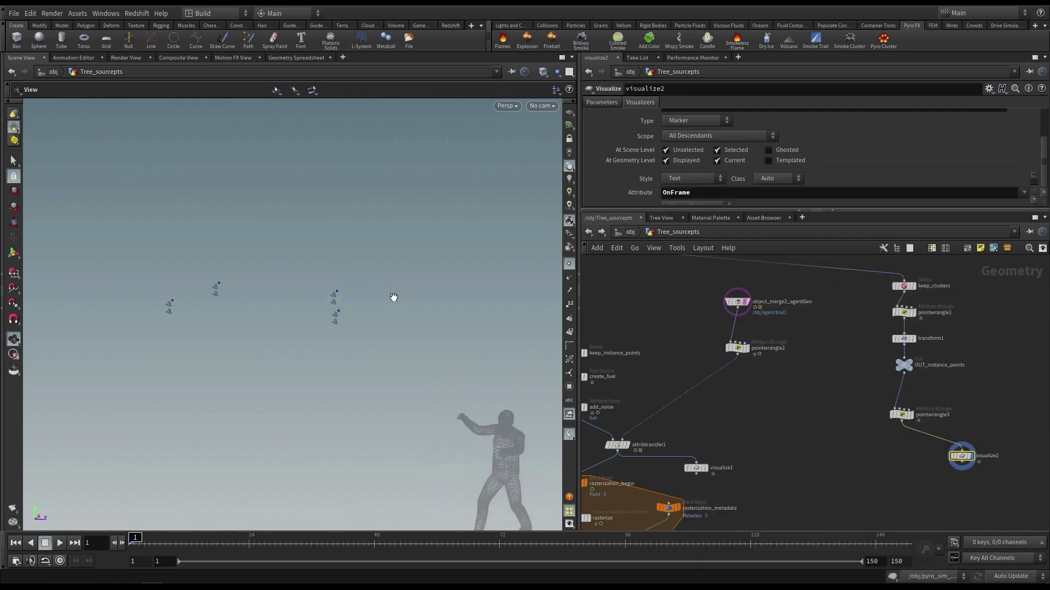
drag(393, 298, 357, 308)
Step: Insert a Transform between pointwrangle3 and visualize2 and set its Y translation to -1.9
middle_drag(764, 457, 754, 444)
drag(536, 358, 511, 365)
key(Tab)
text(tra)
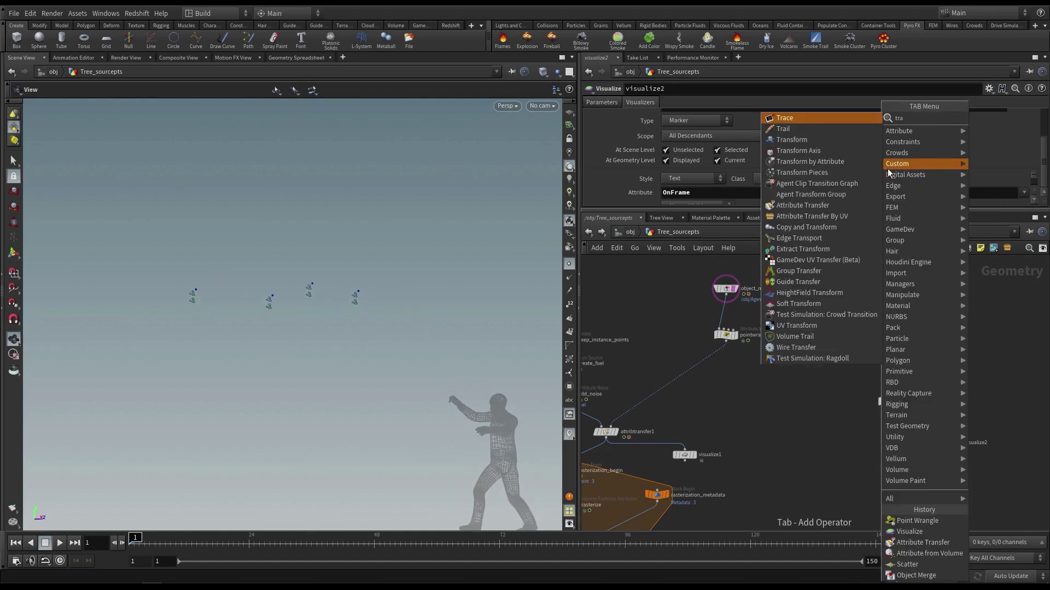
click(841, 141)
click(917, 426)
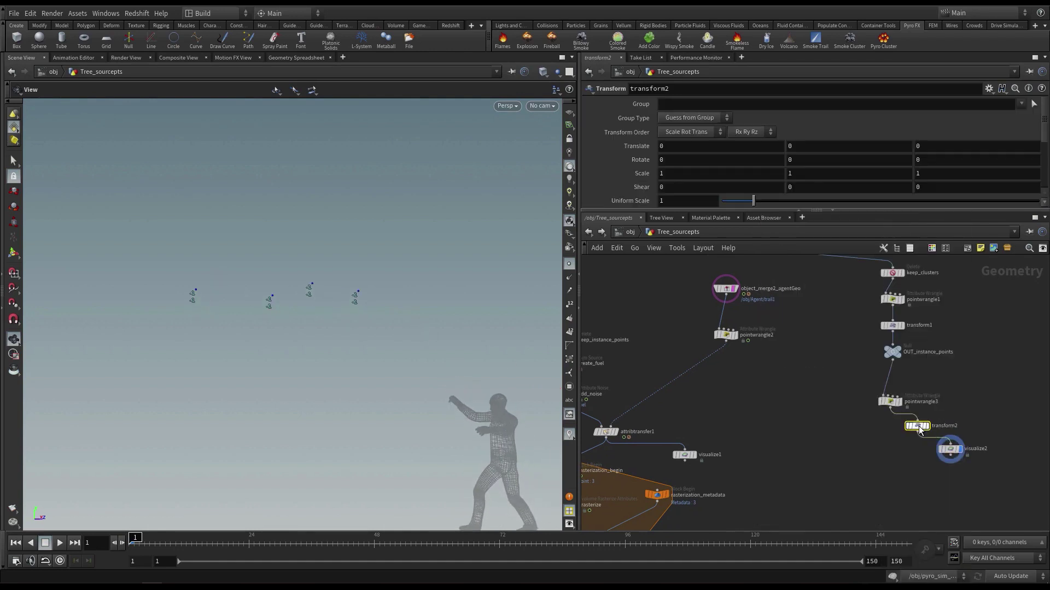
key(Return)
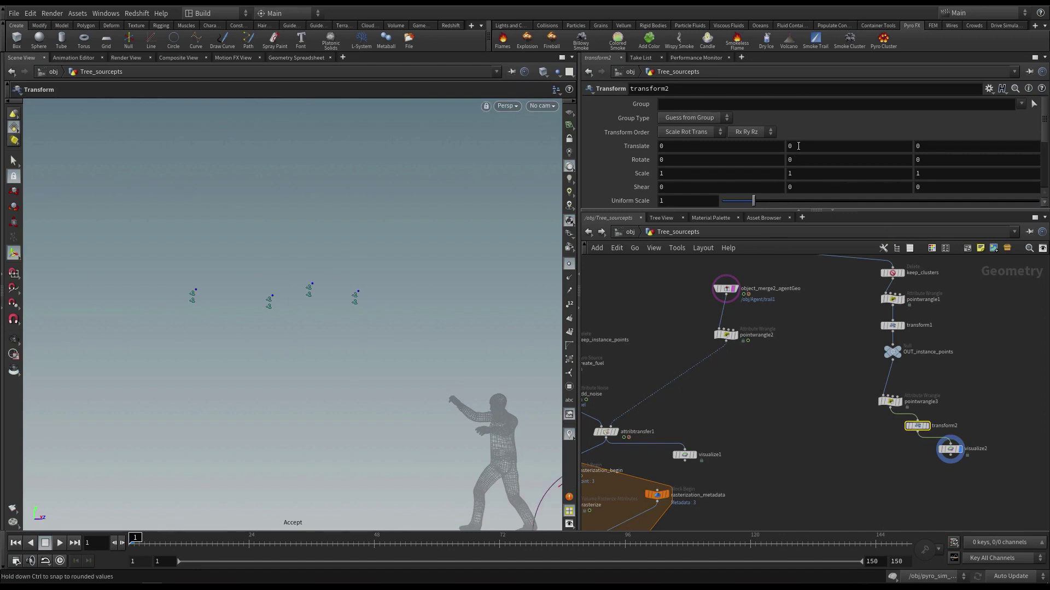
middle_drag(798, 145, 711, 145)
alt+drag(372, 354, 315, 358)
Step: Line up pointwrangle3 and transform2 beneath OUT_instance_points and move visualize2 further down
drag(890, 403, 883, 392)
drag(918, 426, 887, 412)
drag(408, 402, 455, 417)
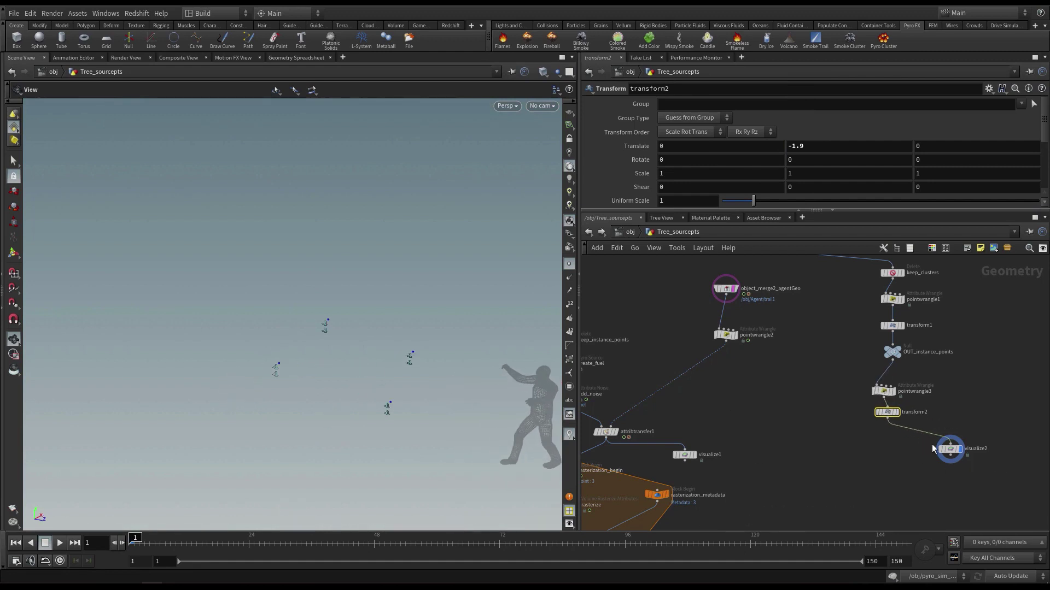
drag(932, 448, 932, 468)
alt+drag(884, 391, 727, 392)
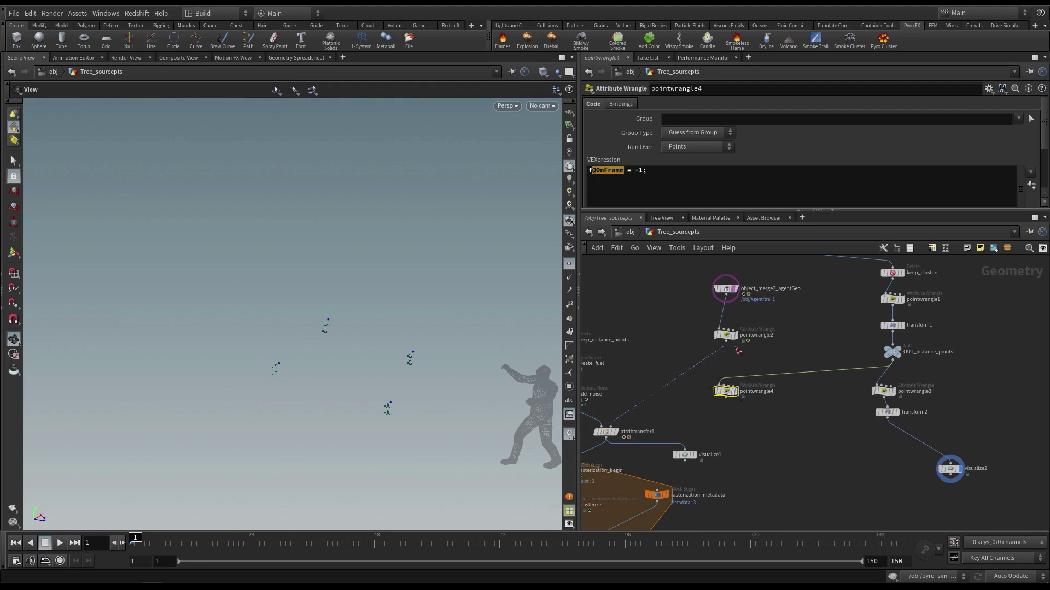
key(Delete)
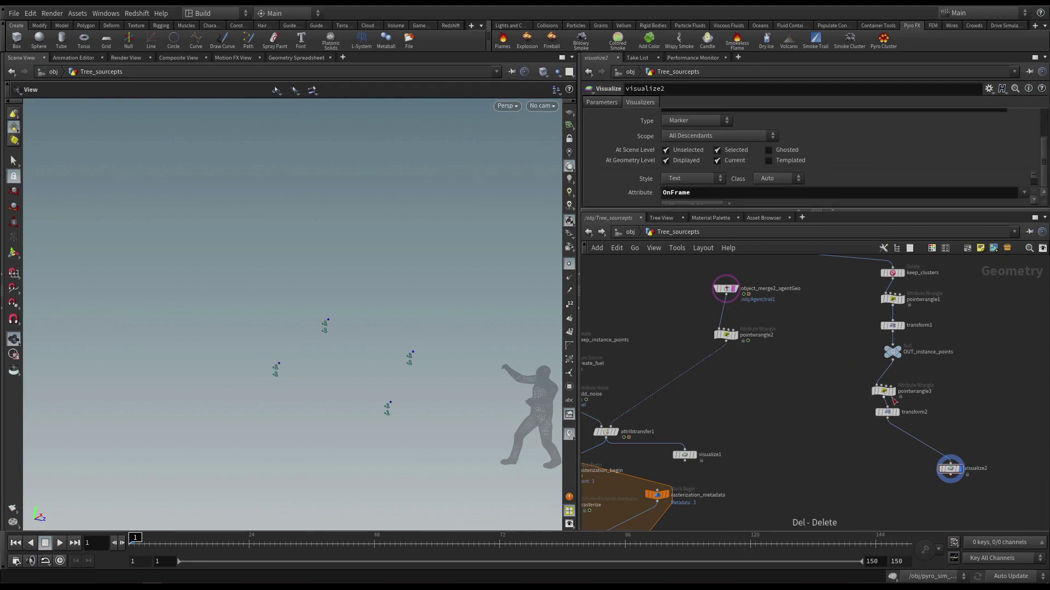
alt+drag(884, 392, 800, 396)
click(726, 342)
click(753, 386)
click(653, 182)
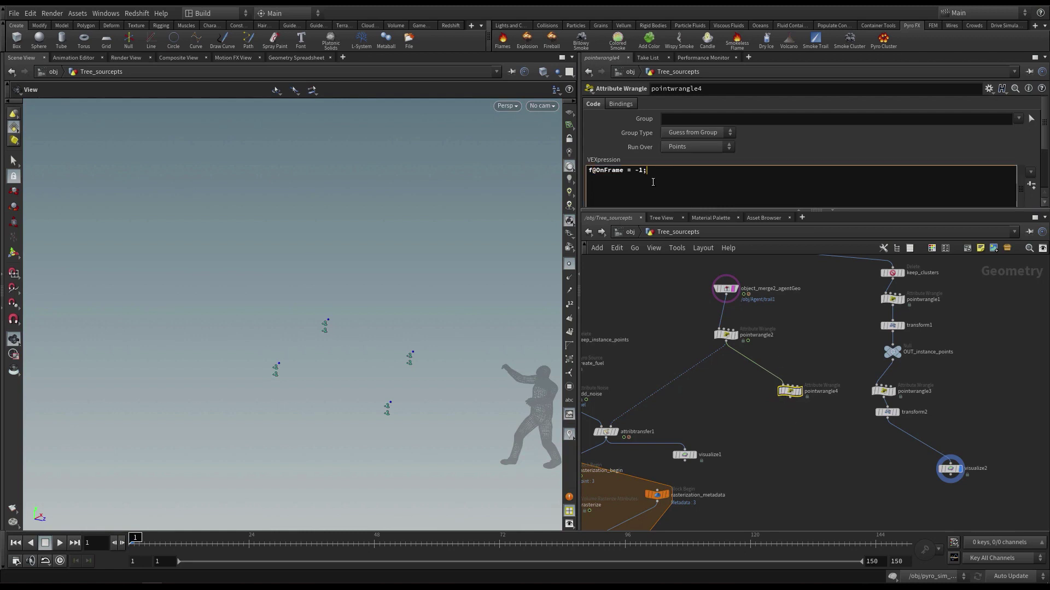
click(793, 388)
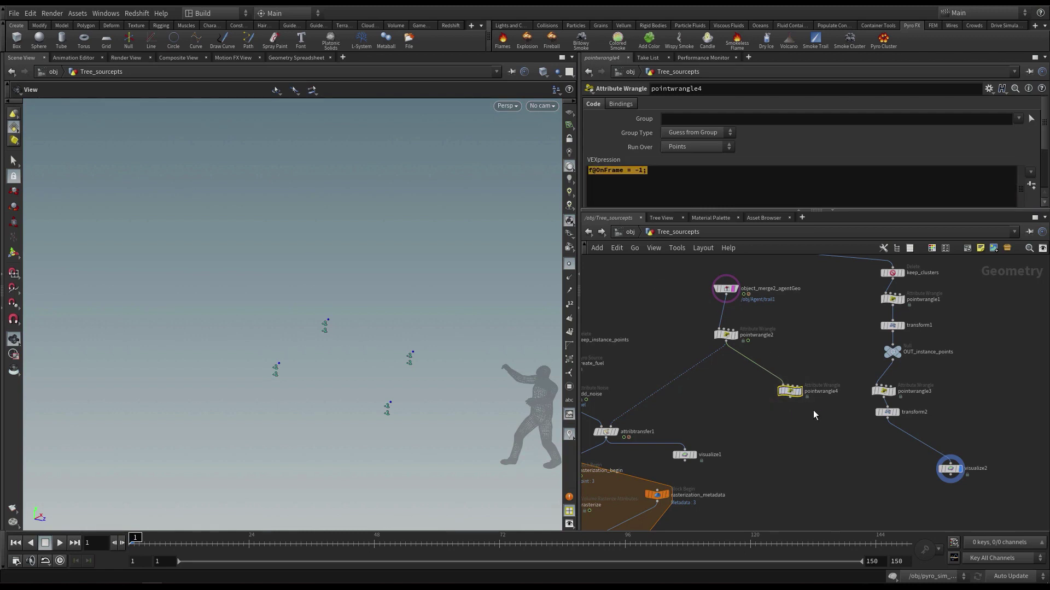
key(Delete)
mouse_move(884, 394)
alt+mouse_down()
mouse_move(742, 395)
mouse_move(774, 397)
alt+mouse_up()
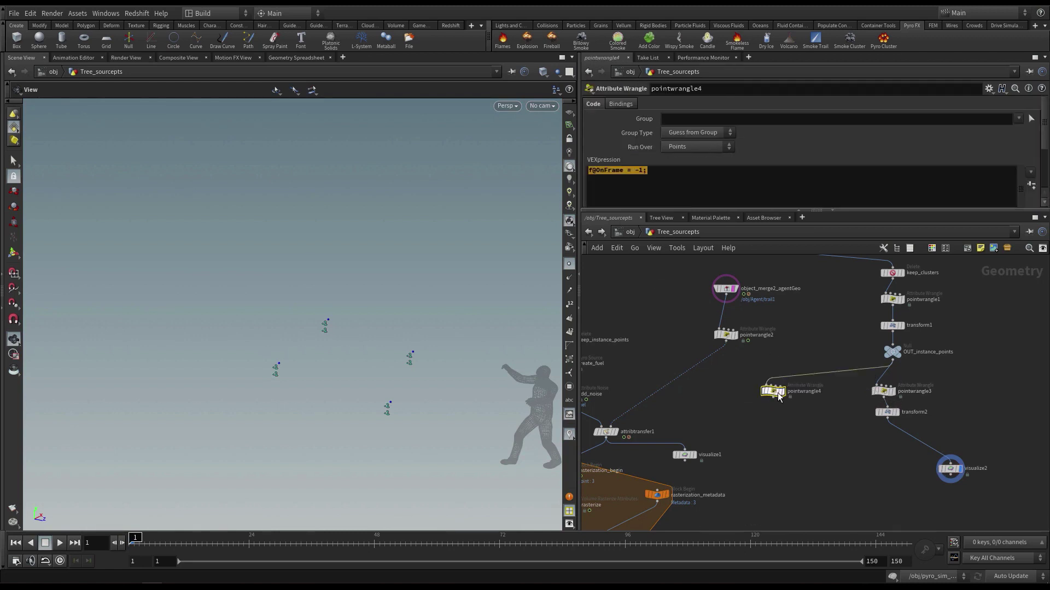
drag(727, 341, 773, 389)
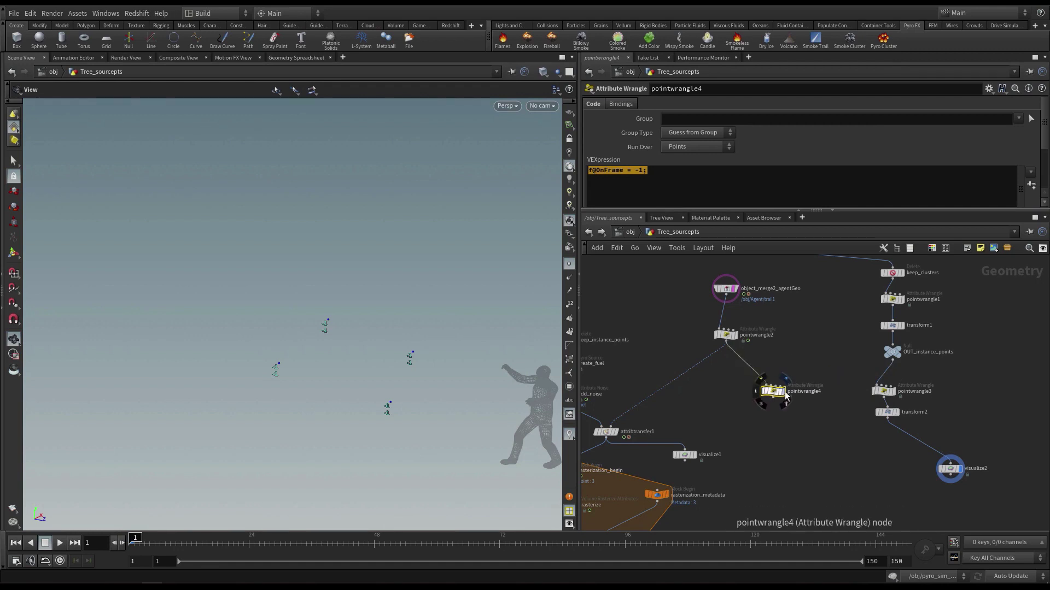
click(783, 392)
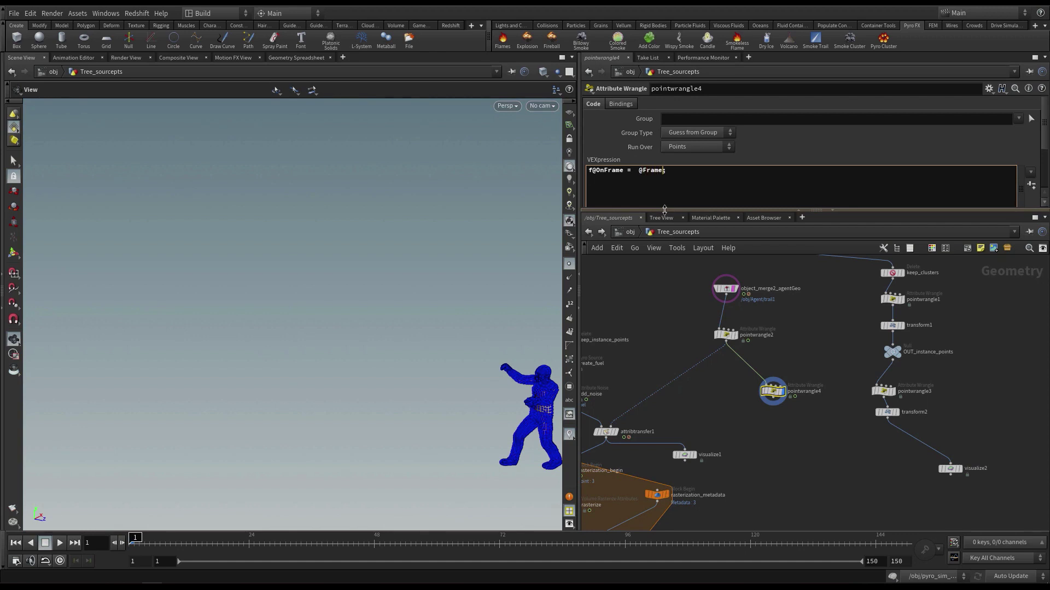
Step: Connect pointwrangle4 to visualize2, turn off point display in the viewport and display visualize2
drag(773, 400, 950, 464)
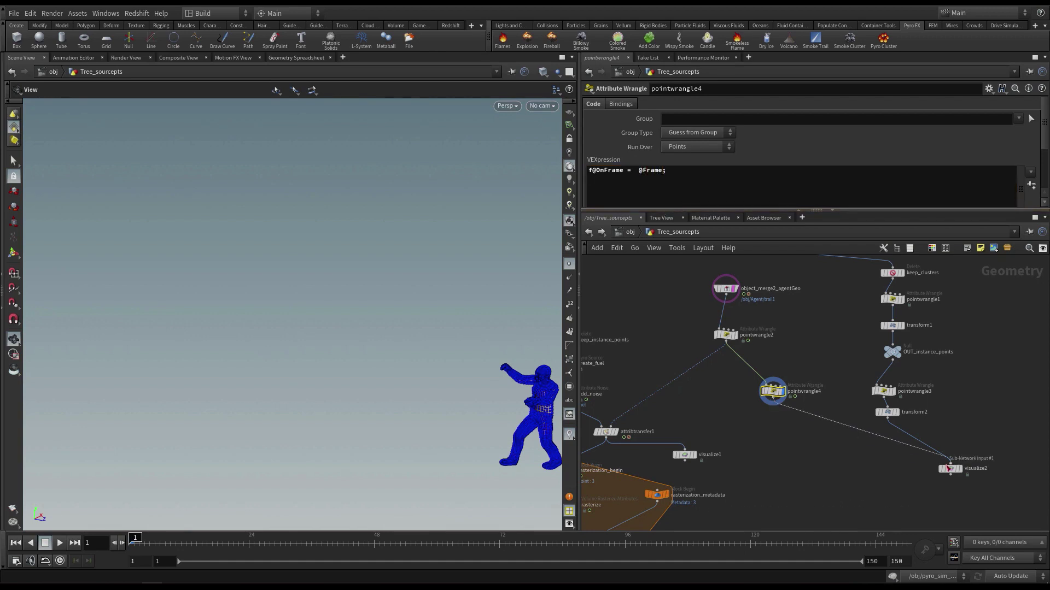
click(950, 468)
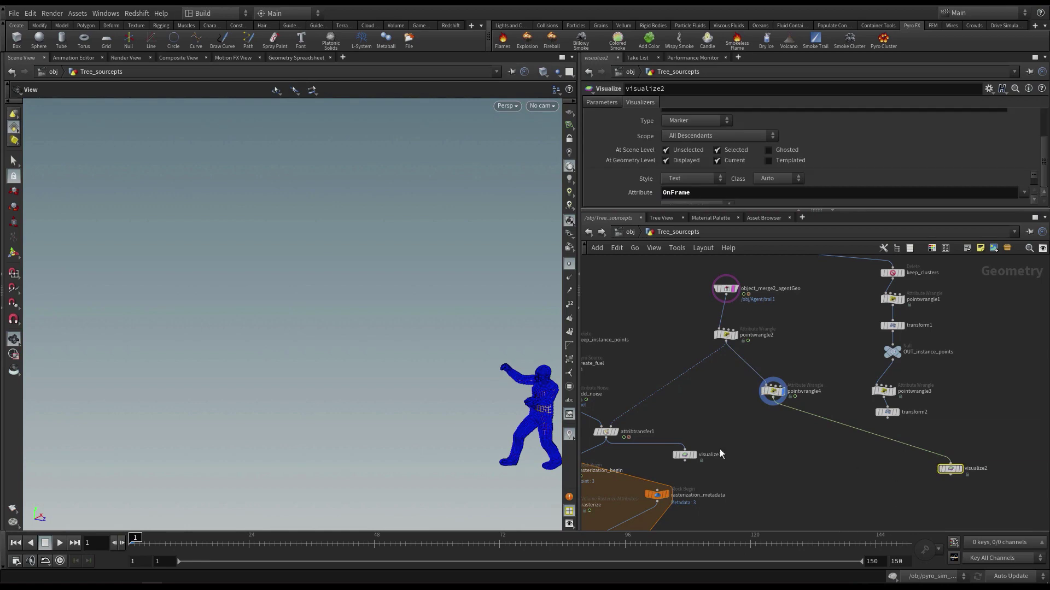
click(569, 264)
middle_drag(483, 352, 431, 340)
click(961, 469)
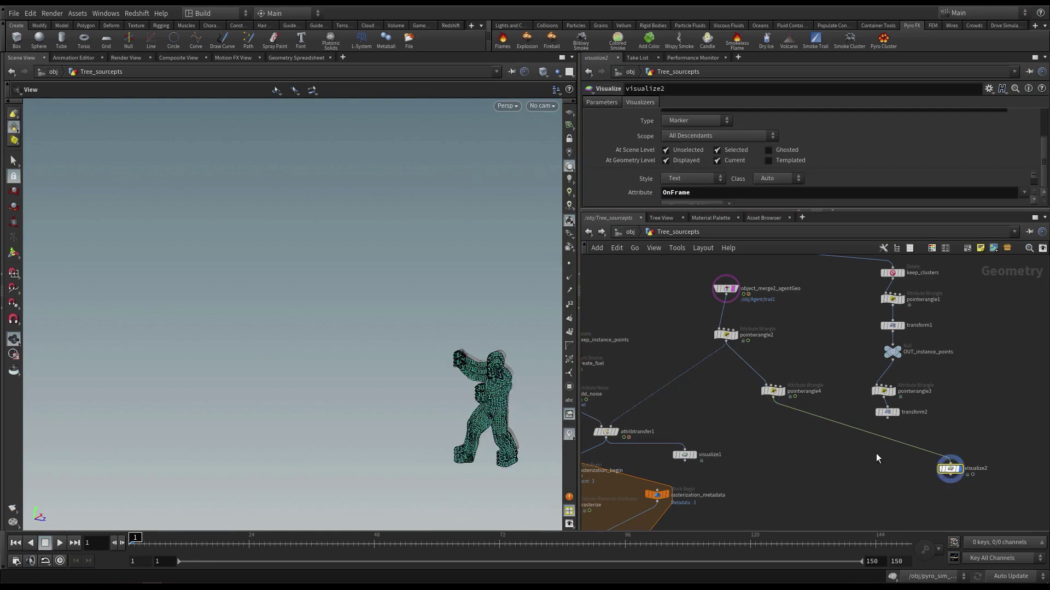
Step: Examine the OnFrame markers on the agent while stepping through the first frames, and return to frame 1
right_drag(364, 366, 422, 354)
middle_drag(426, 354, 262, 306)
right_drag(263, 306, 468, 309)
drag(469, 309, 436, 303)
key(Right)
key(Right)
key(Right)
key(Right)
key(Right)
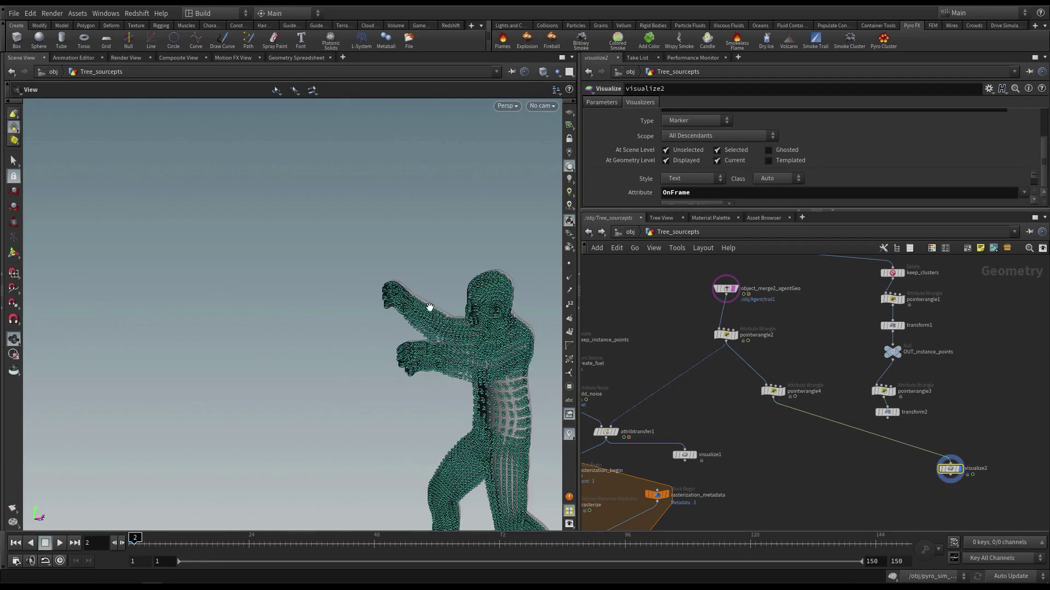
right_drag(375, 335, 515, 314)
key(Right)
key(Right)
key(Right)
key(Right)
key(Left)
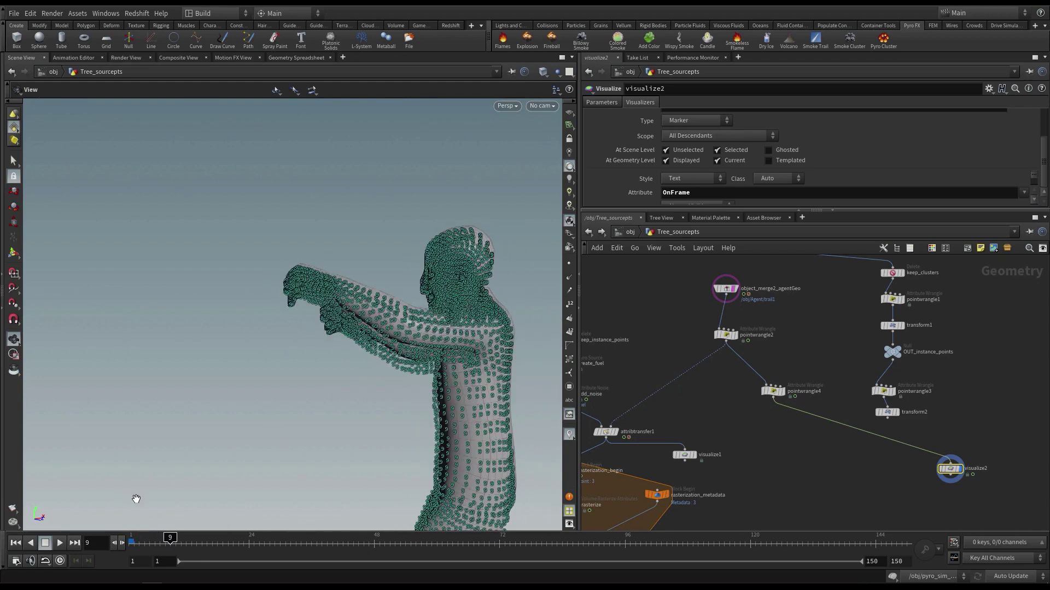
click(14, 548)
Step: Display pointwrangle4 and rearrange it and the instance-point chain to make room beneath them
key(h)
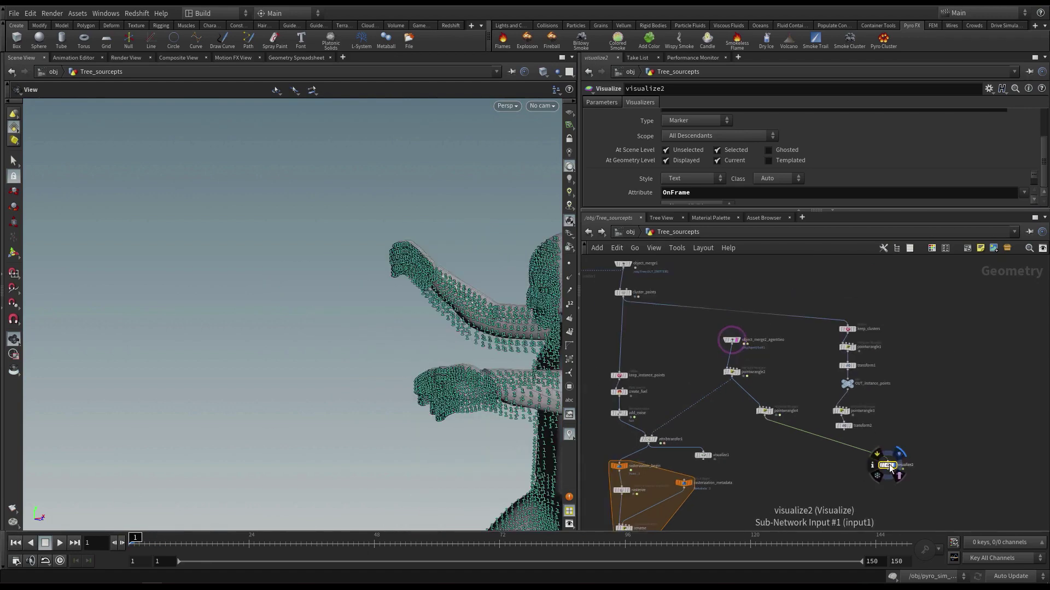
click(771, 411)
drag(765, 412, 748, 423)
drag(847, 426, 849, 407)
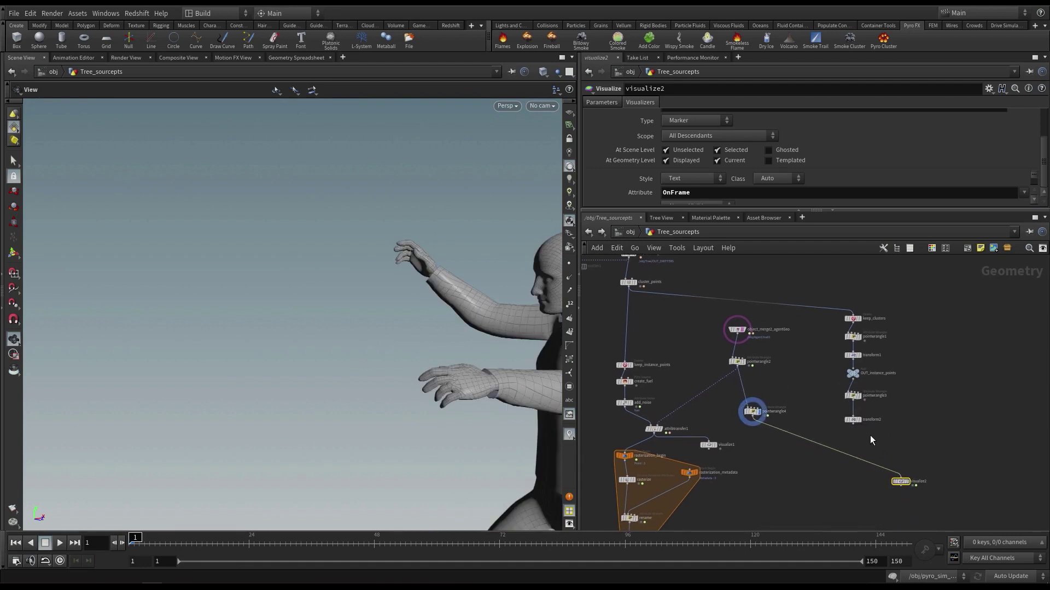
Step: Add an Attribute Transfer with transform2 as the first input and pointwrangle4 as the second, and display it
key(Tab)
text(at)
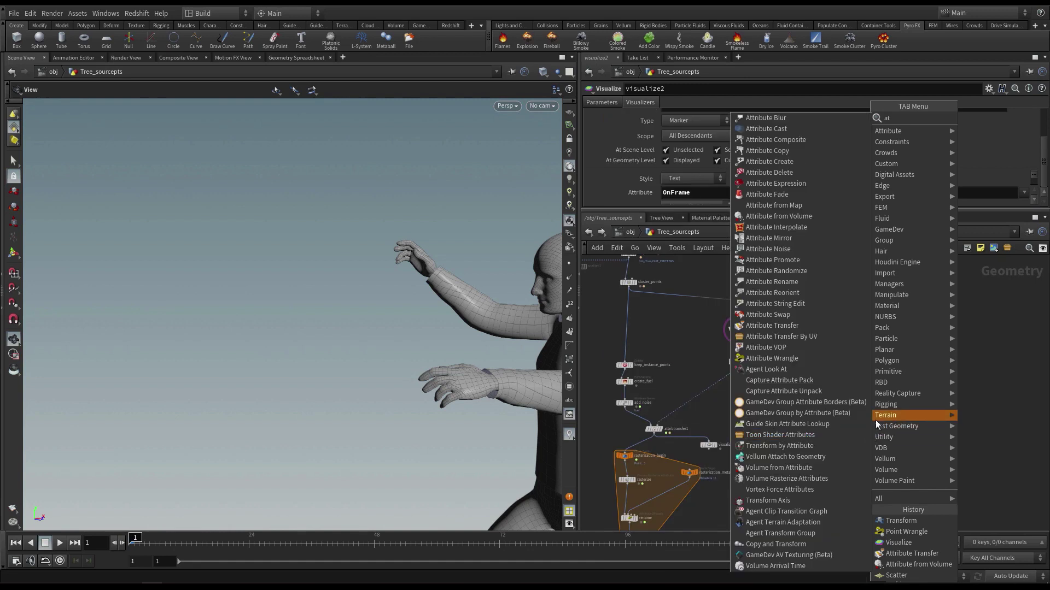
click(930, 542)
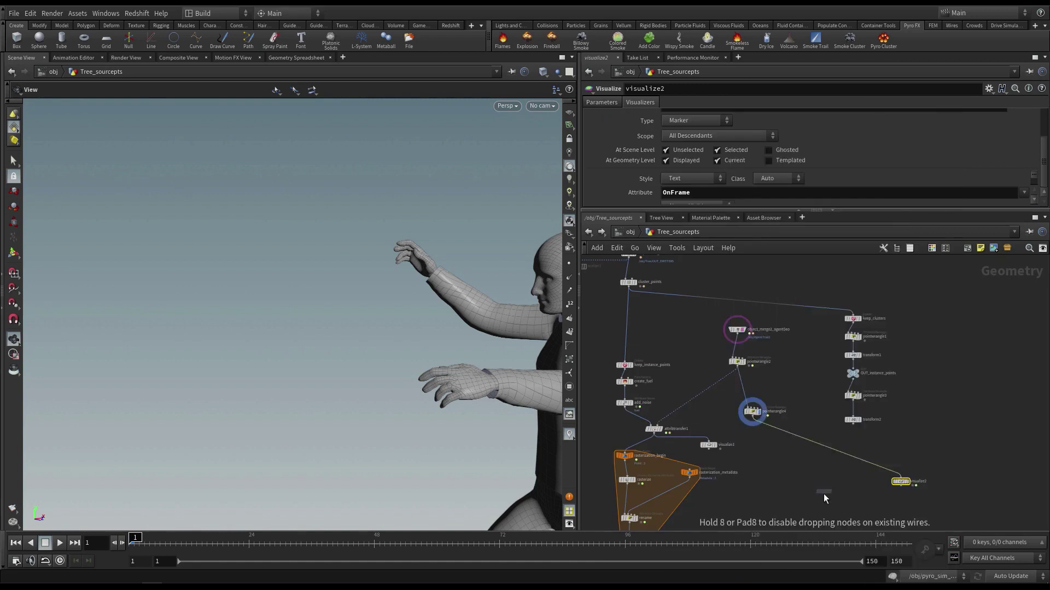
click(904, 437)
click(853, 424)
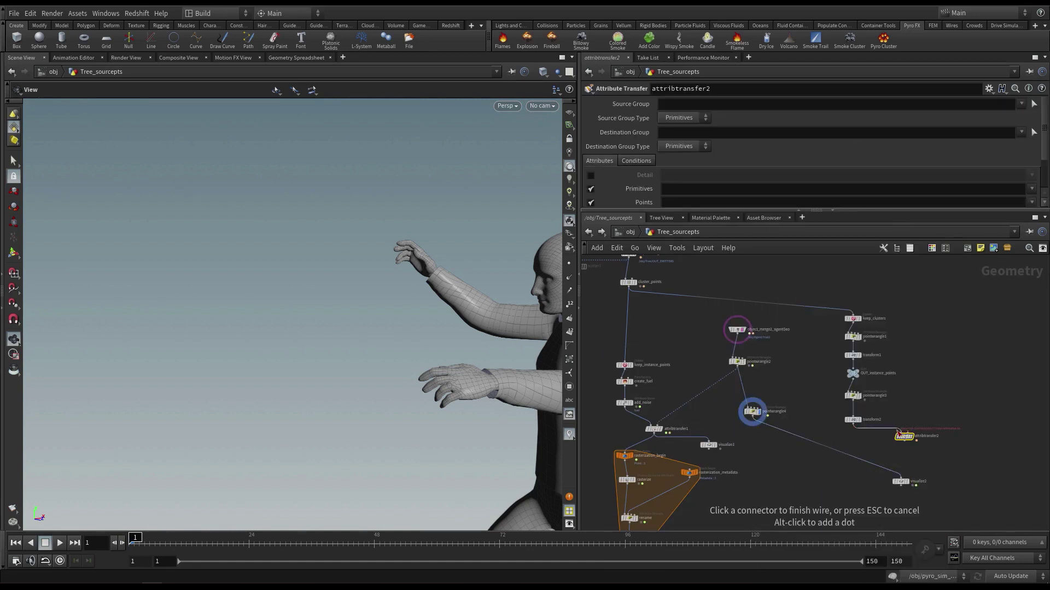
click(899, 433)
drag(906, 439, 807, 474)
click(753, 418)
click(912, 445)
click(809, 474)
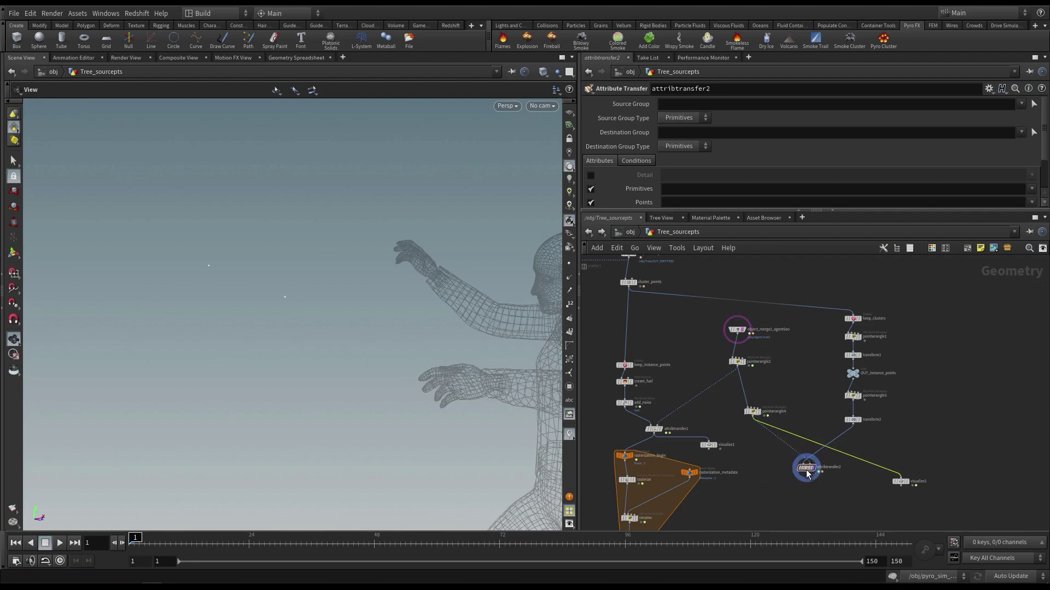
Step: Connect attribtransfer2 to visualize2 and display the OnFrame markers on the instance points
click(807, 475)
click(900, 477)
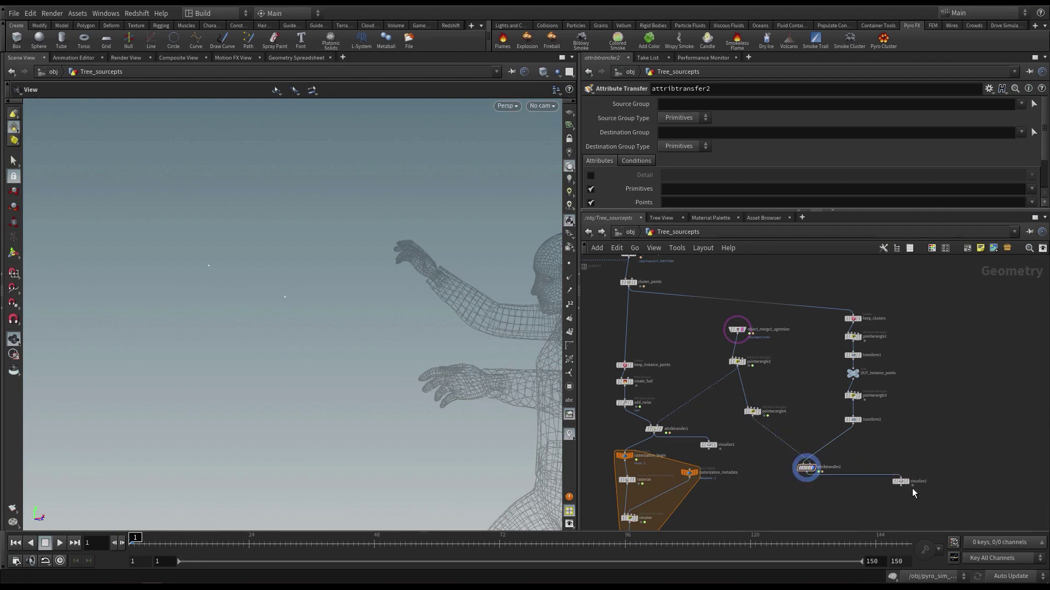
click(907, 482)
drag(364, 281, 372, 313)
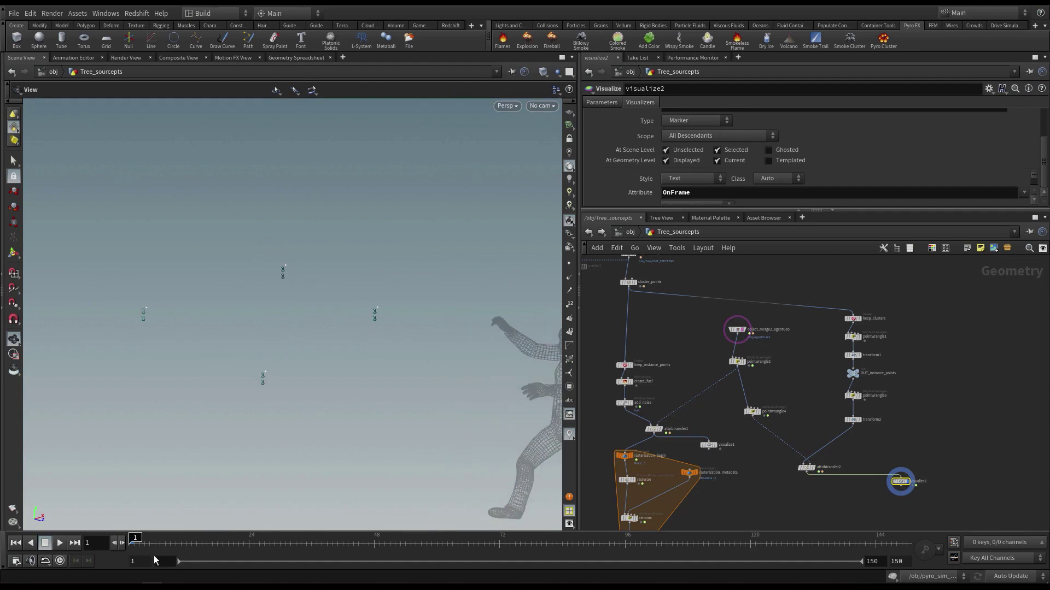
drag(143, 539, 52, 550)
Step: Check attribtransfer1's distance threshold, limit attribtransfer2 to point attributes and set its distance threshold to 1.2
click(653, 429)
scroll(702, 192, down, 2)
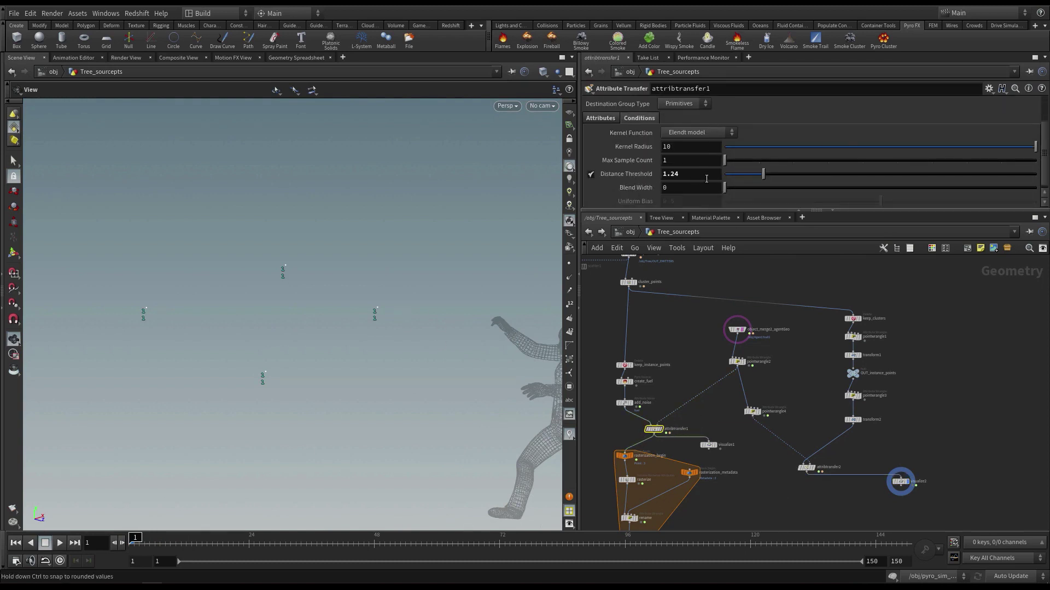
drag(705, 179, 629, 174)
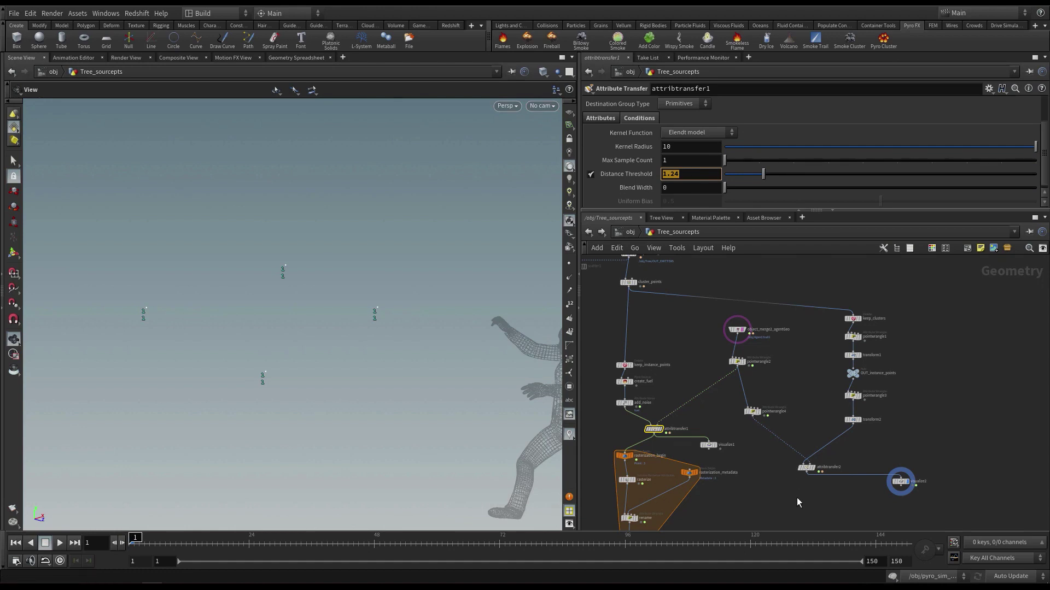
click(806, 467)
click(590, 148)
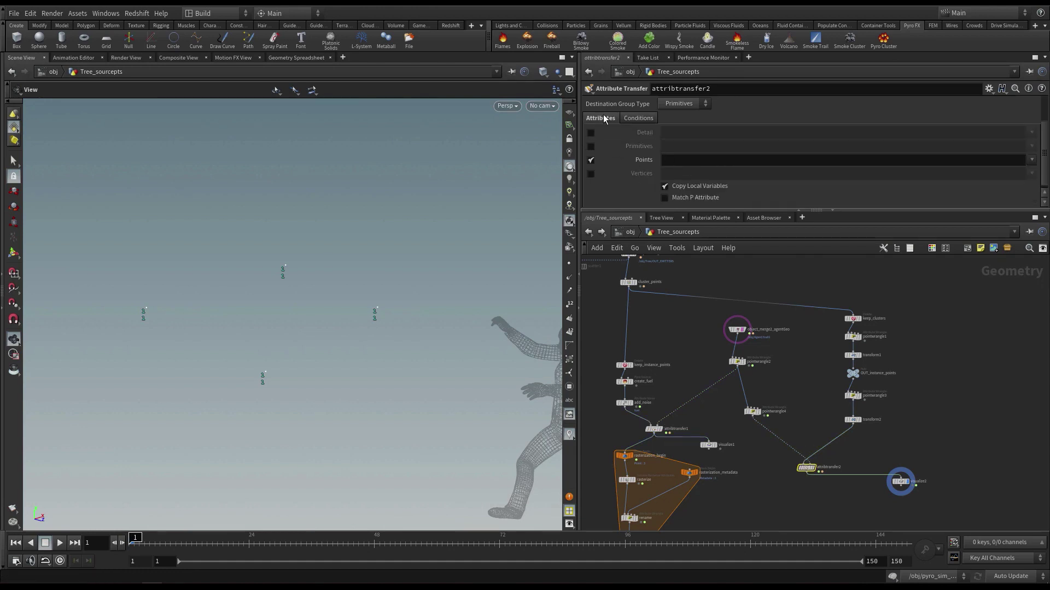
click(631, 119)
double_click(680, 173)
text(1.2)
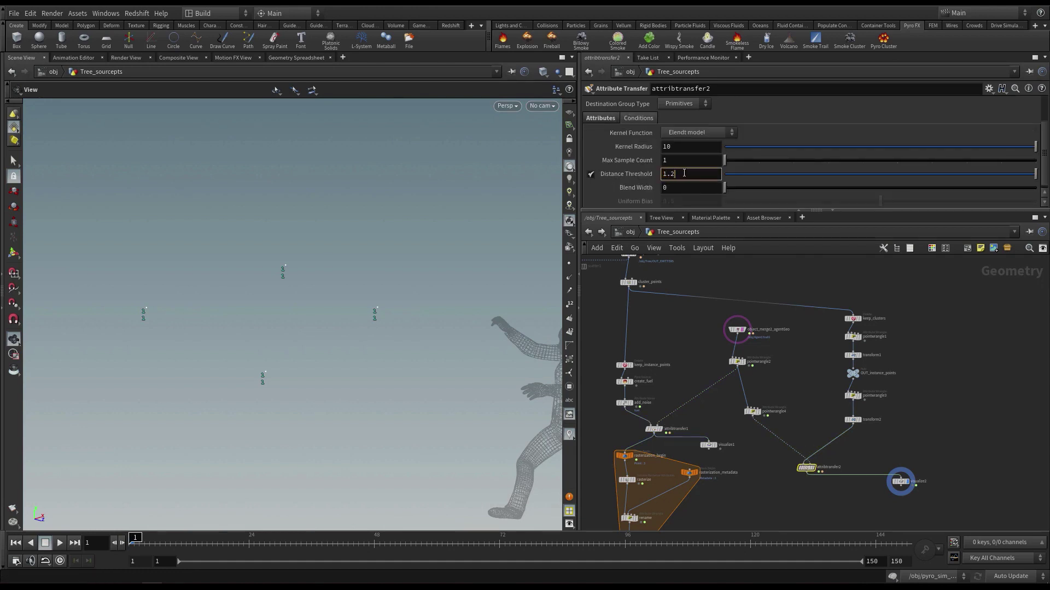
key(Return)
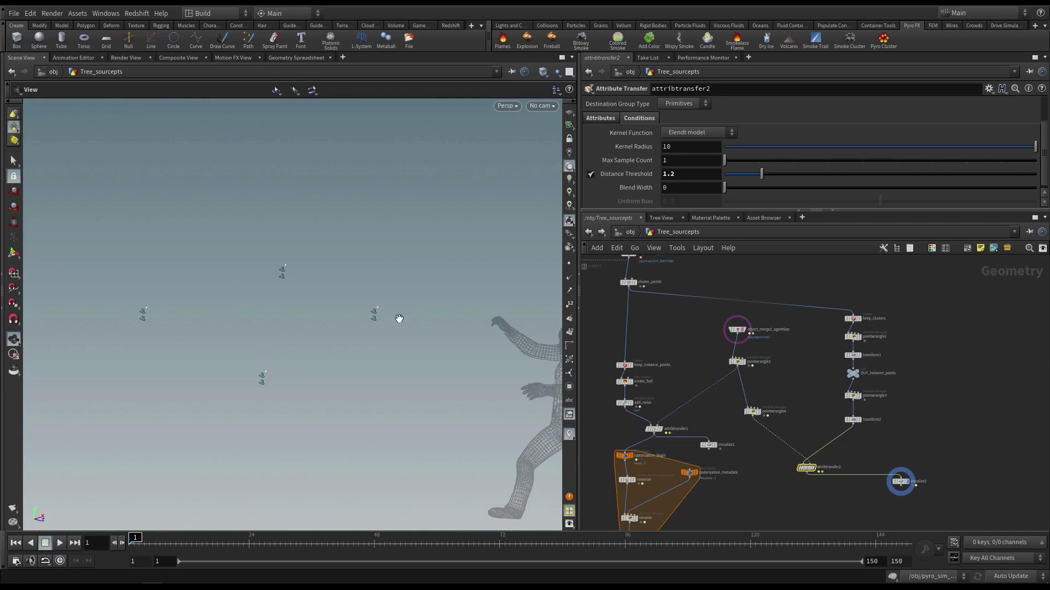
key(Return)
Step: Refine attribtransfer2's distance threshold to 1.26
click(689, 173)
key(Return)
click(684, 173)
key(BackSpace)
text(6)
key(Return)
drag(676, 174, 699, 174)
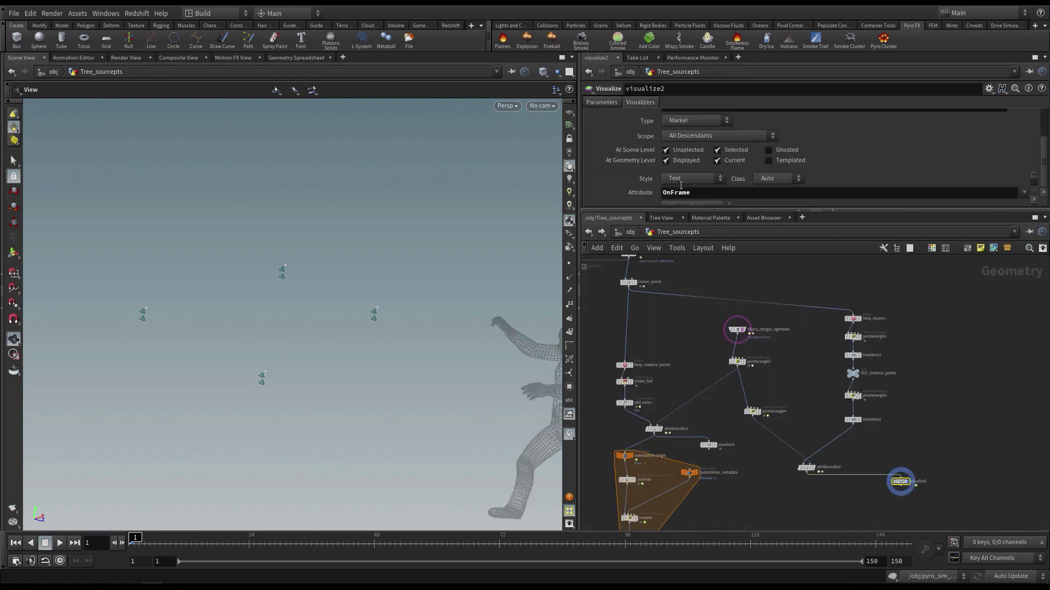
click(806, 468)
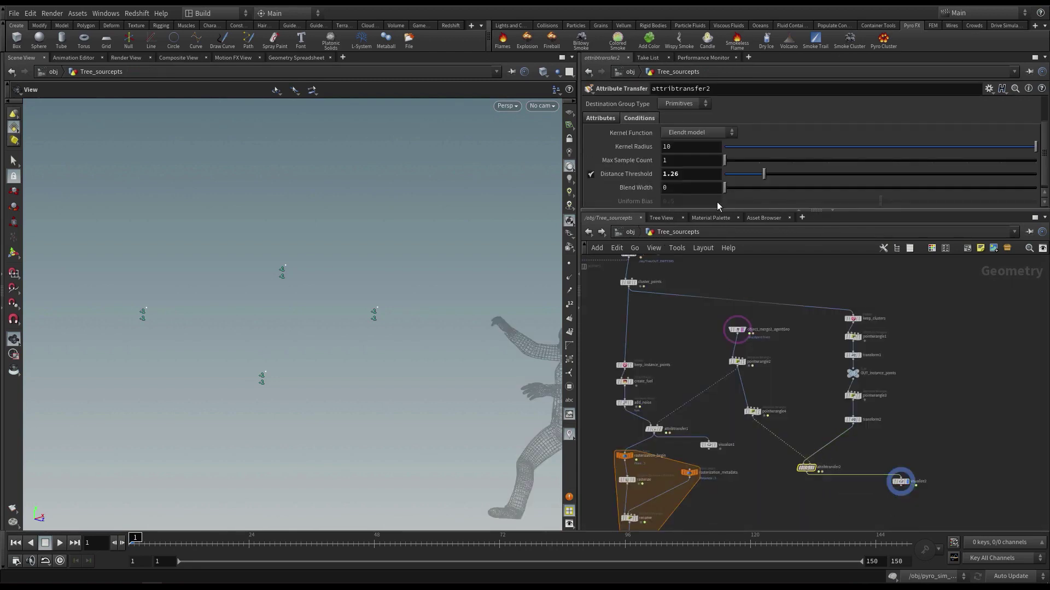
Step: Raise attribtransfer2's distance threshold to 1.803
middle_drag(687, 174, 996, 212)
middle_drag(691, 174, 692, 175)
middle_drag(689, 177, 714, 168)
scroll(343, 333, up, 3)
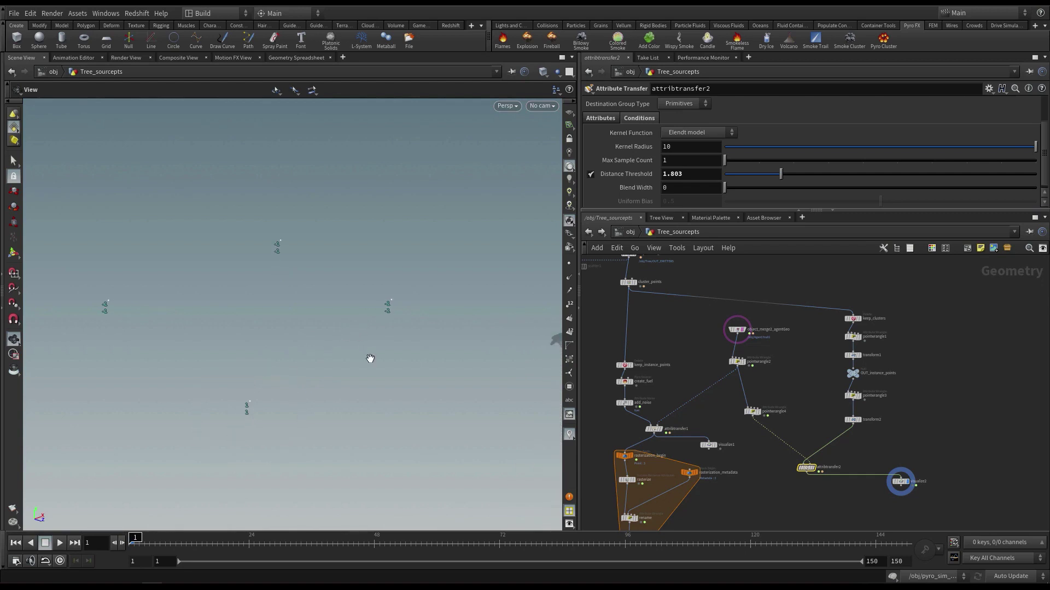
scroll(405, 317, down, 2)
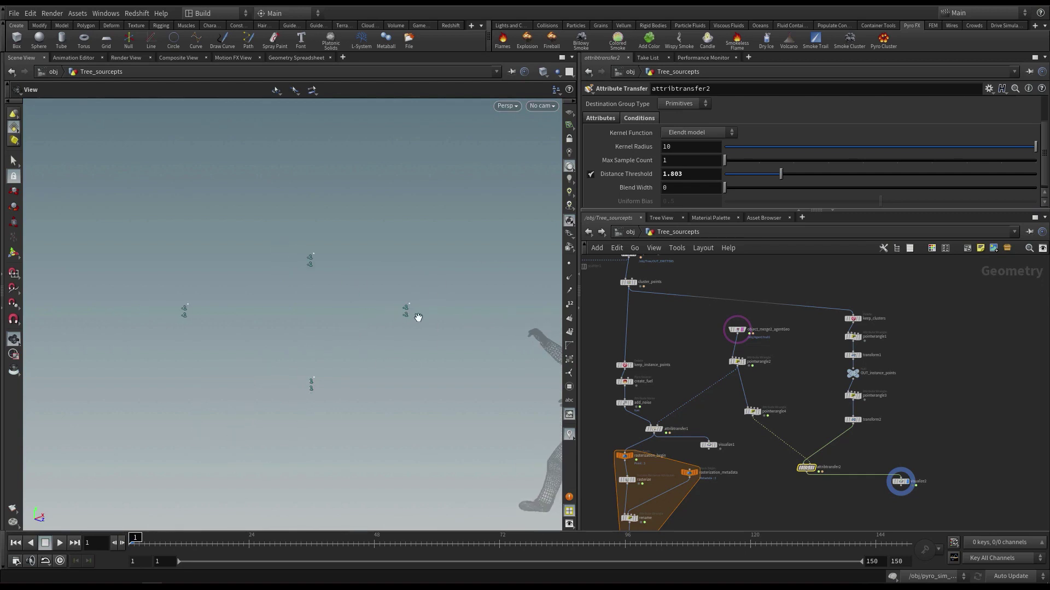
Step: Step forward and back through frames 1 to 10 to check when the OnFrame markers change on the instance points
key(Right)
key(Right)
key(Right)
key(Right)
key(Right)
key(Right)
key(Right)
key(Right)
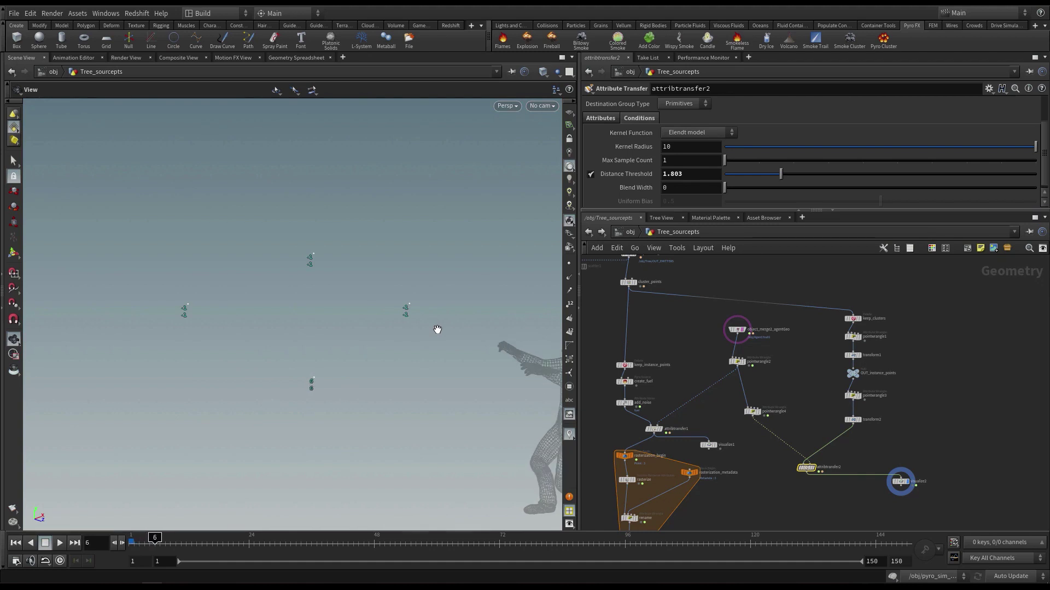
key(Left)
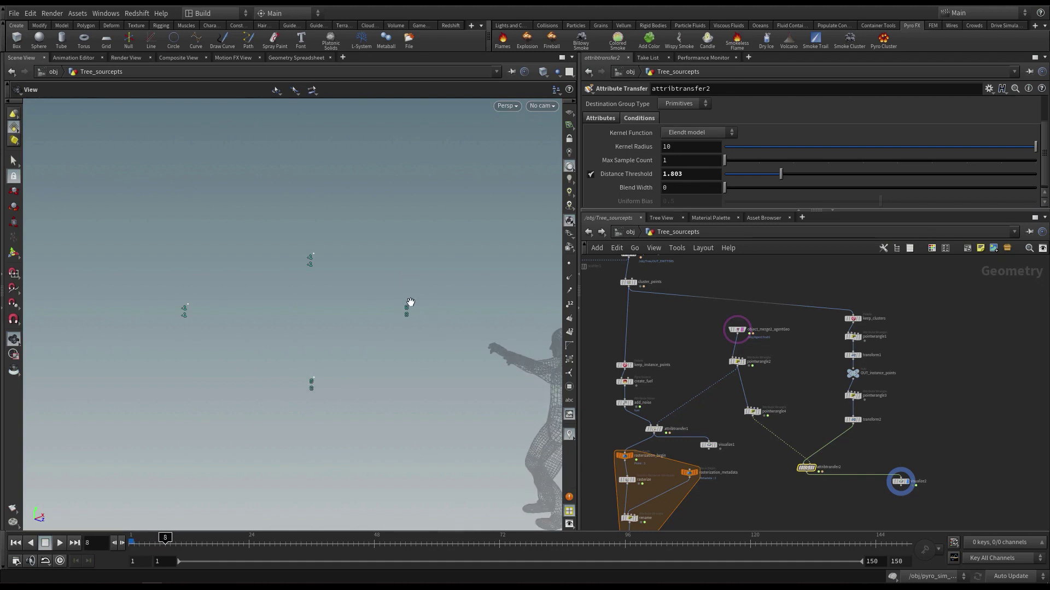
key(Left)
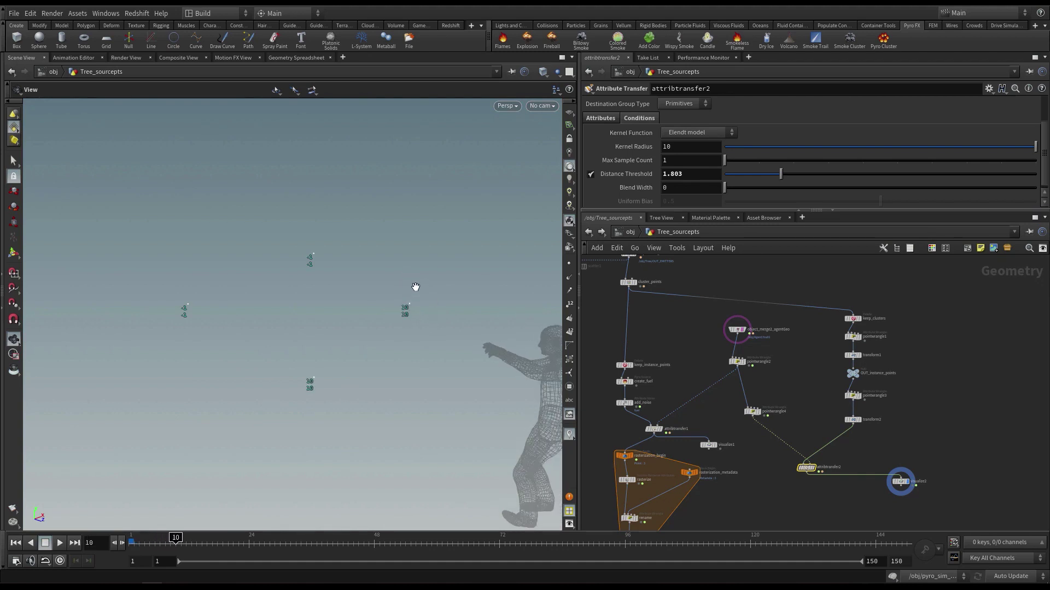
key(Left)
key(Left)
key(Left)
key(Left)
key(Left)
key(Left)
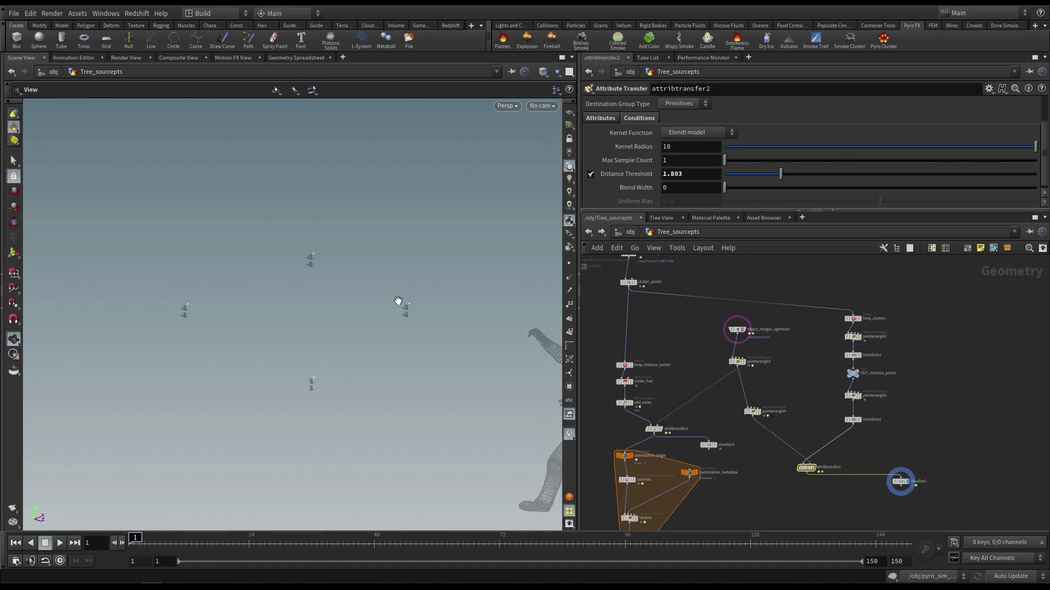
key(Right)
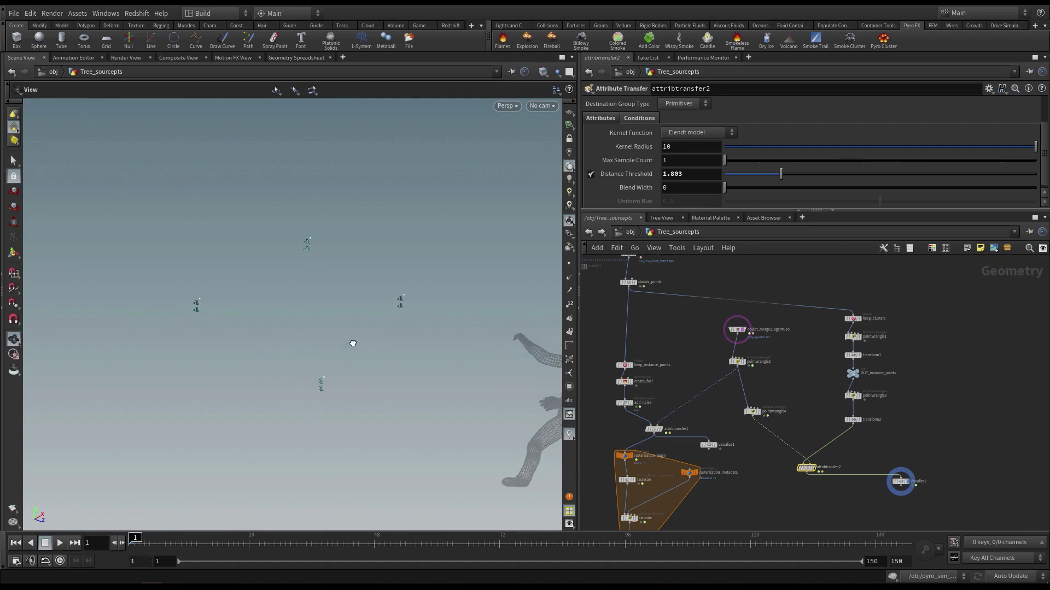
key(Right)
key(Right)
key(Right)
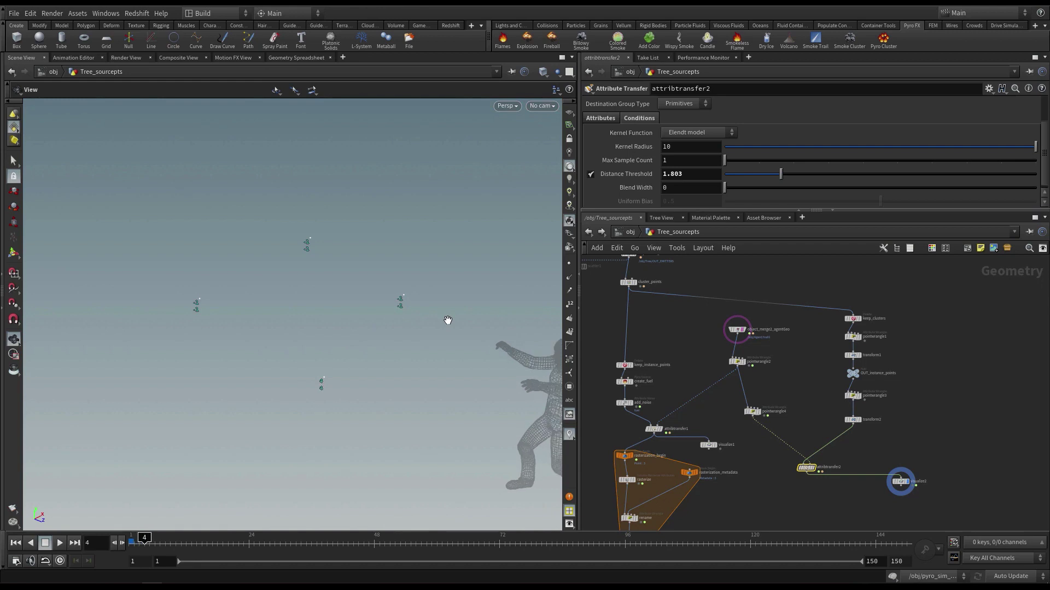
key(Right)
key(Right)
key(Right)
key(Right)
key(Right)
key(Right)
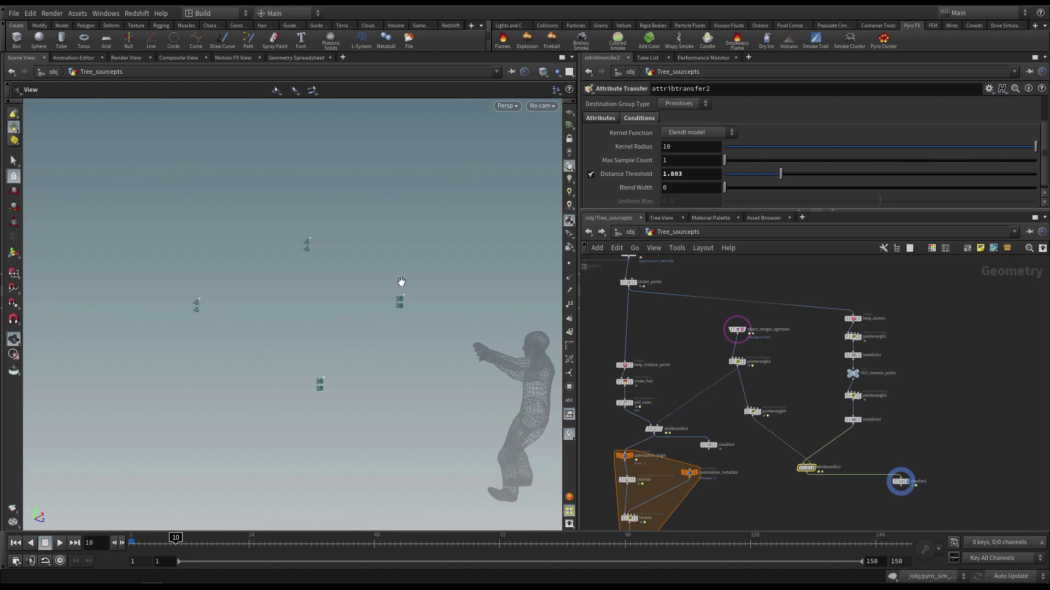
key(Left)
key(Left)
key(Left)
key(Left)
key(Left)
key(Left)
key(Left)
key(Left)
key(Left)
key(Left)
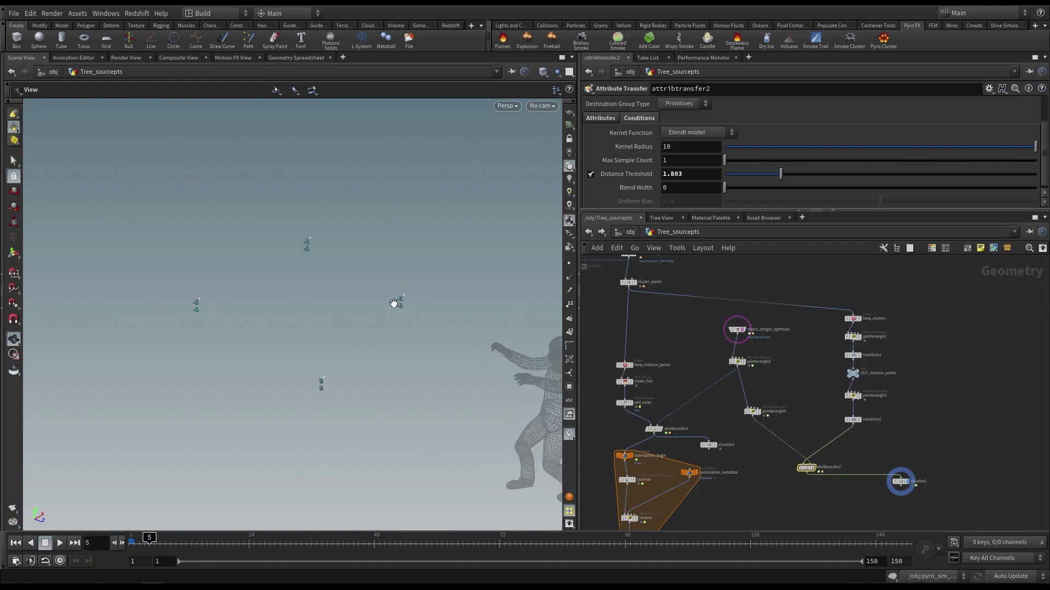
Step: Save the scene file
drag(364, 363, 364, 332)
middle_drag(725, 454, 773, 435)
key(ctrl+s)
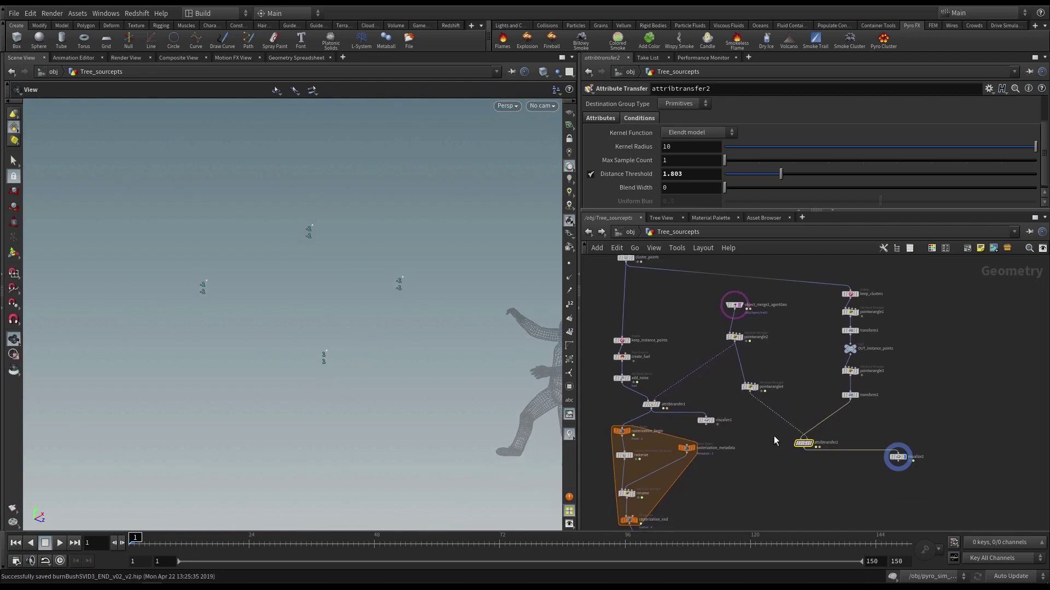
drag(441, 292, 422, 266)
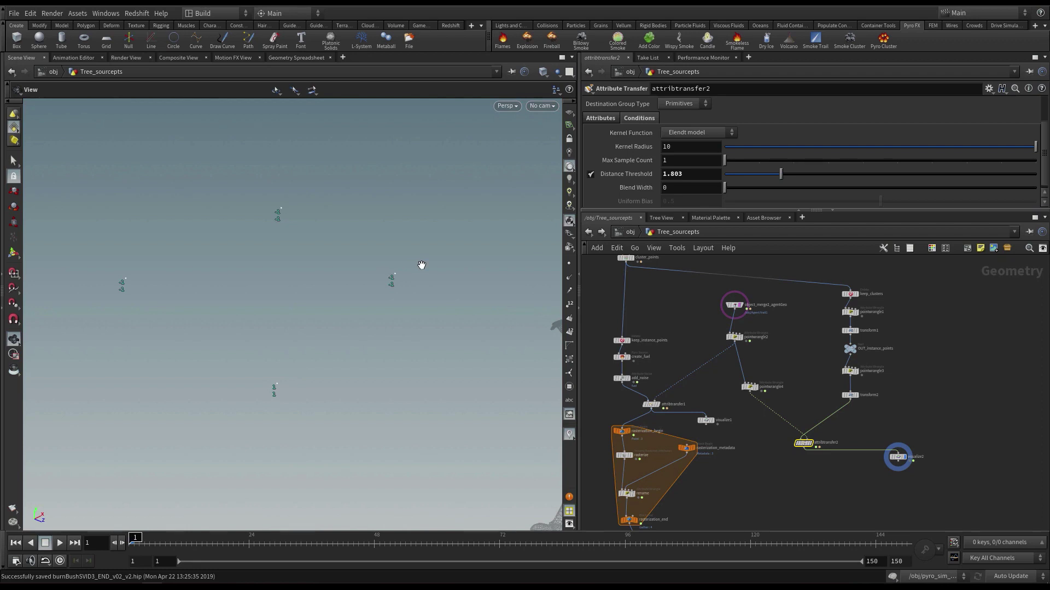
Step: Add a Trail node below attribtransfer2, feed attribtransfer2 into it and display it
scroll(853, 457, up, 3)
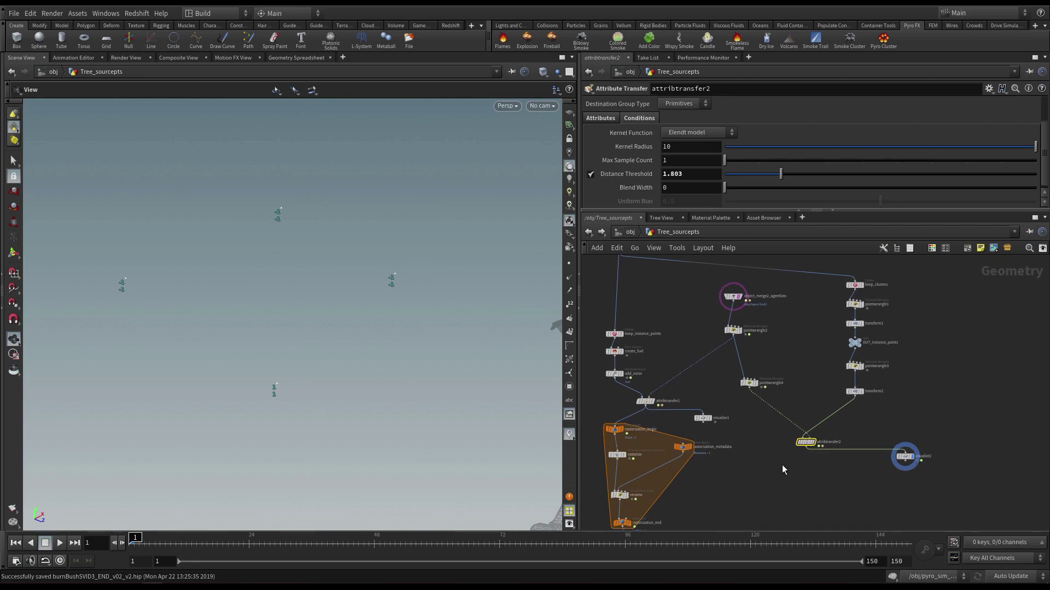
scroll(874, 459, up, 2)
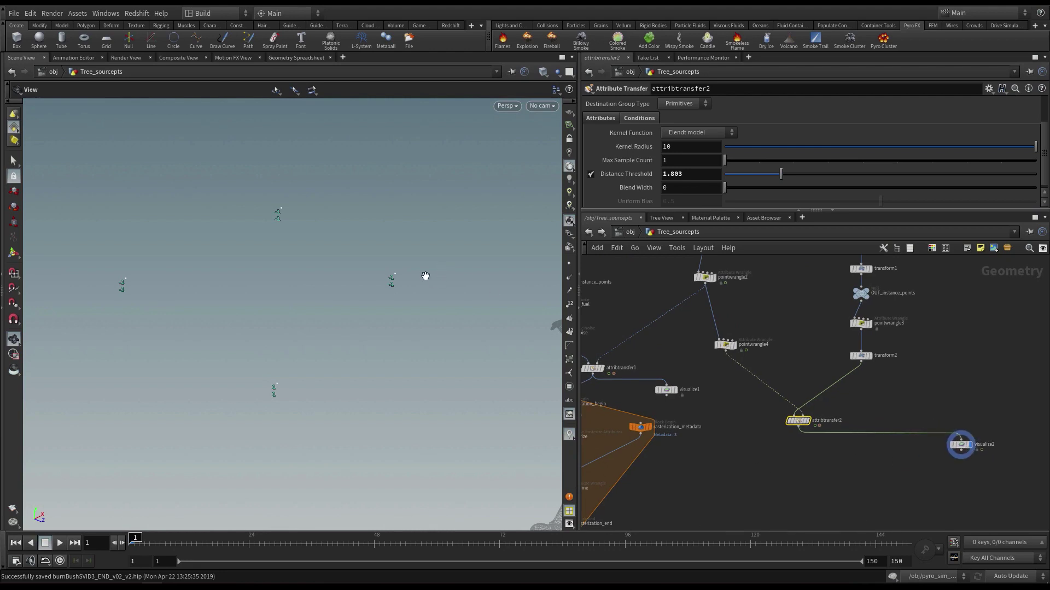
drag(404, 282, 377, 253)
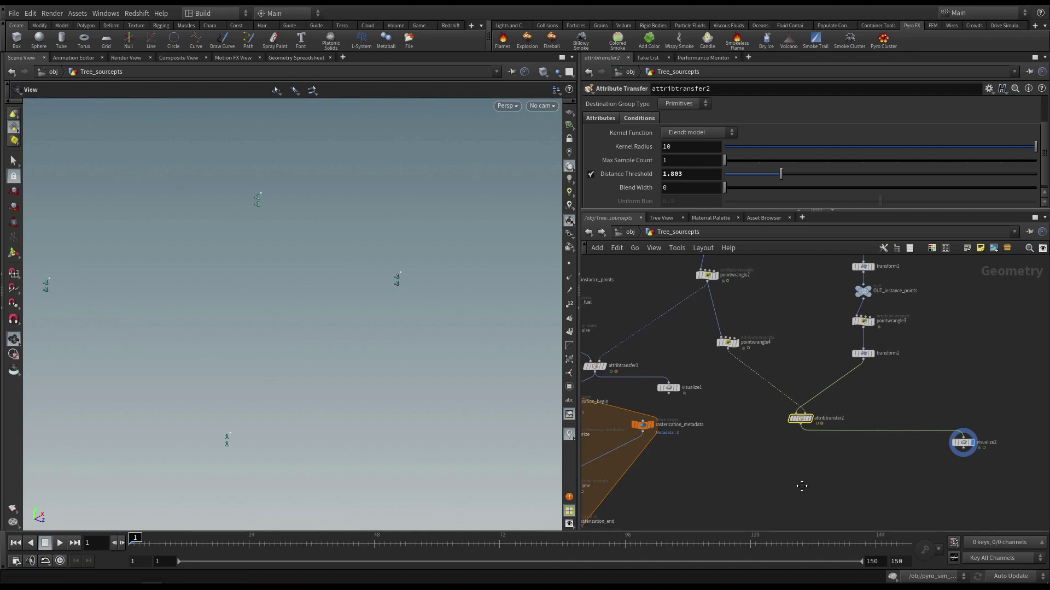
key(Tab)
text(tr)
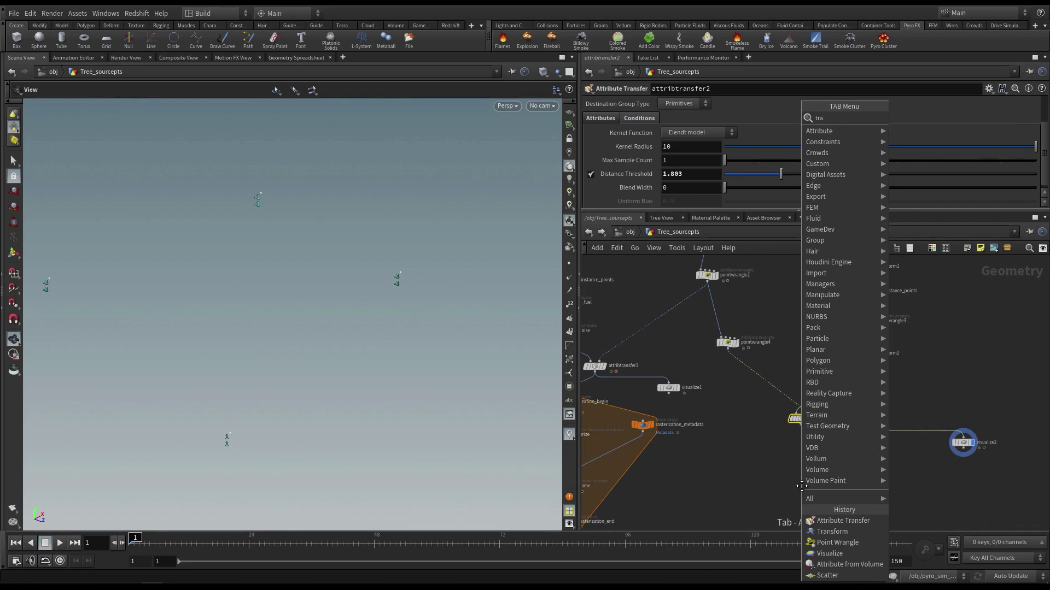
text(ai)
click(921, 121)
click(794, 465)
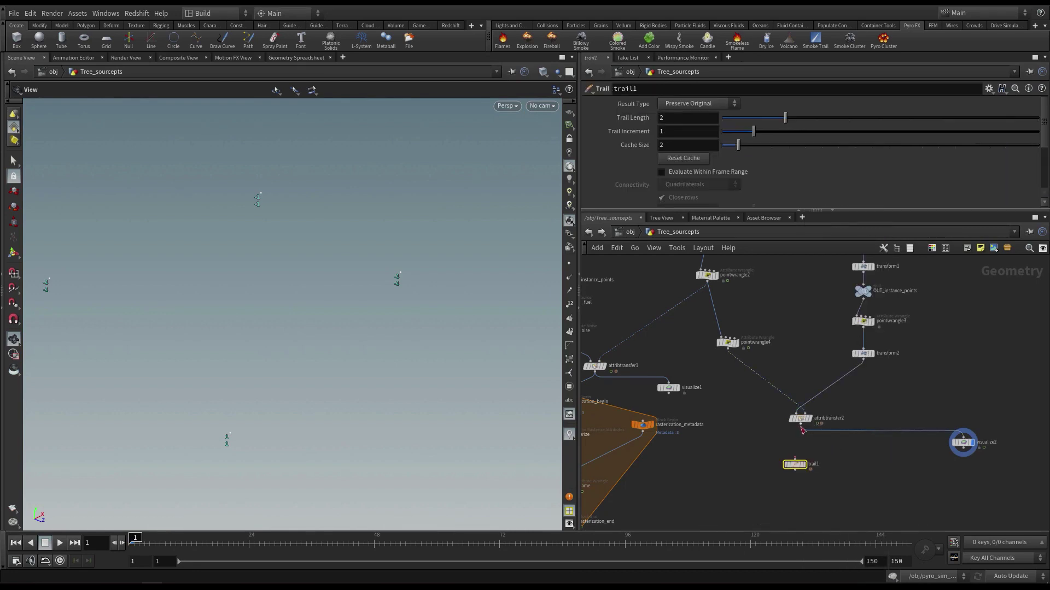
click(802, 428)
click(794, 460)
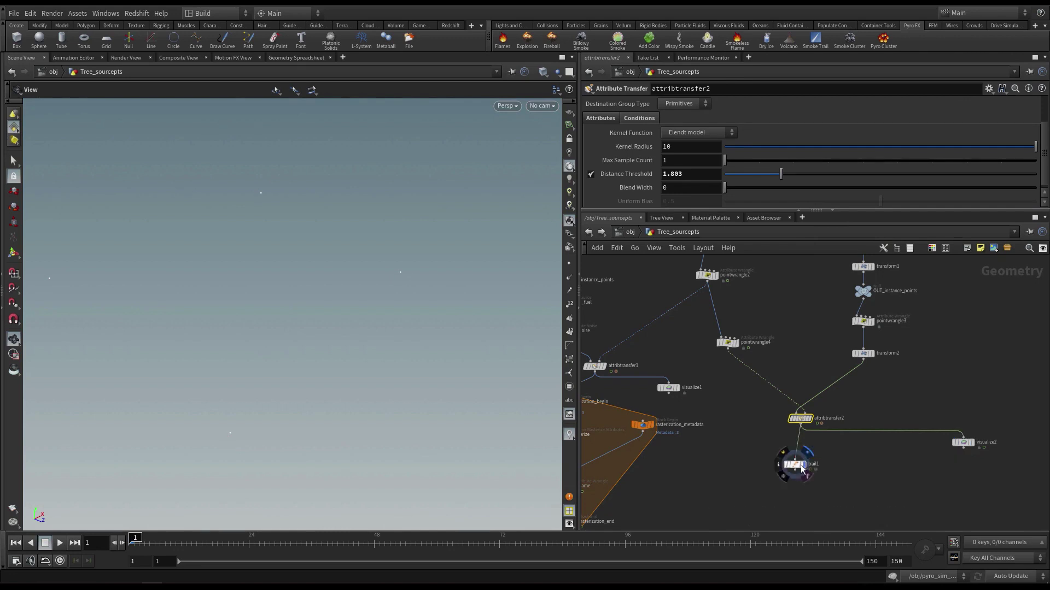
click(799, 466)
mouse_move(135, 549)
mouse_down()
mouse_move(208, 542)
mouse_move(135, 543)
mouse_up()
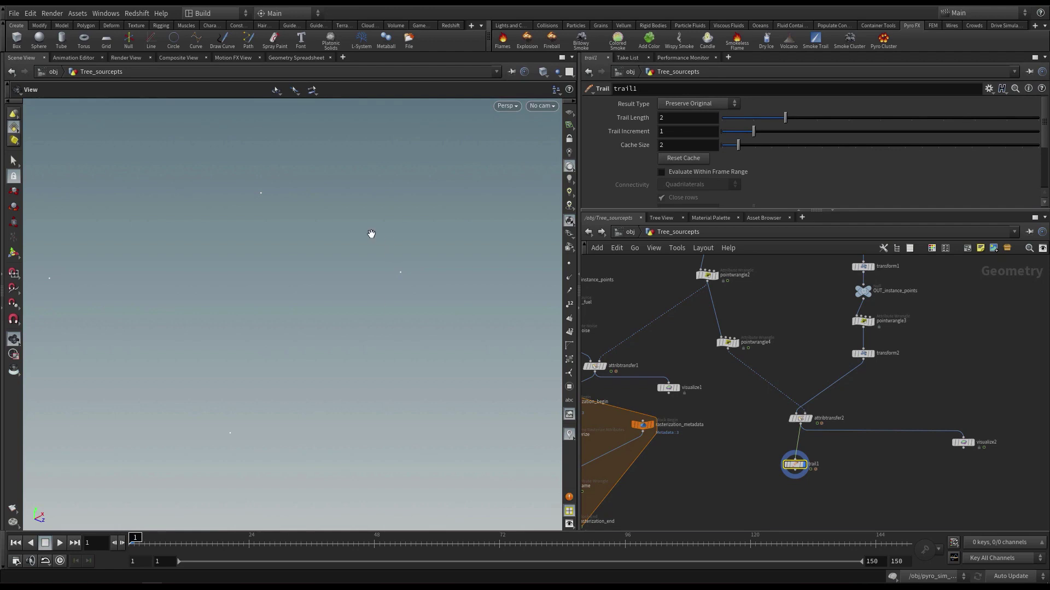
Step: Feed pointwrangle4 into trail1 instead, and view the agent shaded at frame 11
click(728, 349)
click(795, 466)
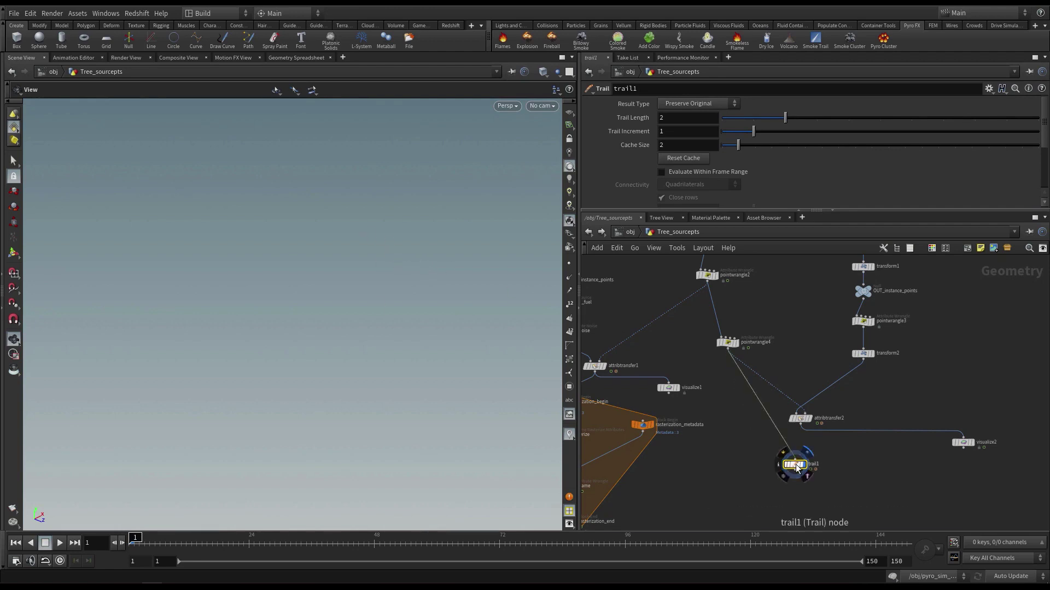
drag(795, 466, 746, 468)
drag(153, 543, 181, 541)
key(w)
key(w)
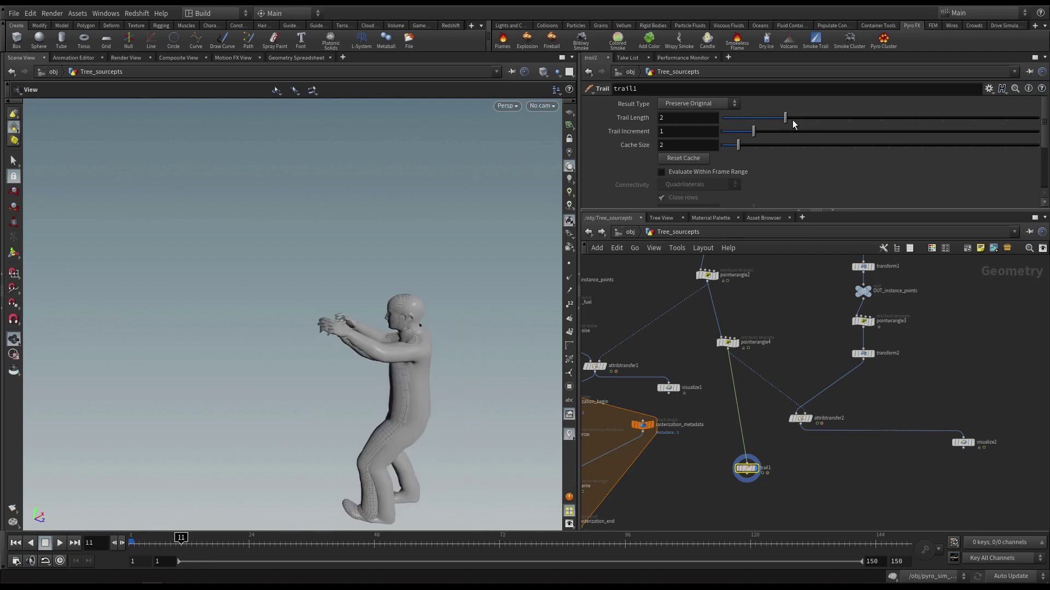
Step: Set trail1's trail length to 5, inspect the agent's trail up to frame 16 and return to frame 1
drag(794, 123, 880, 125)
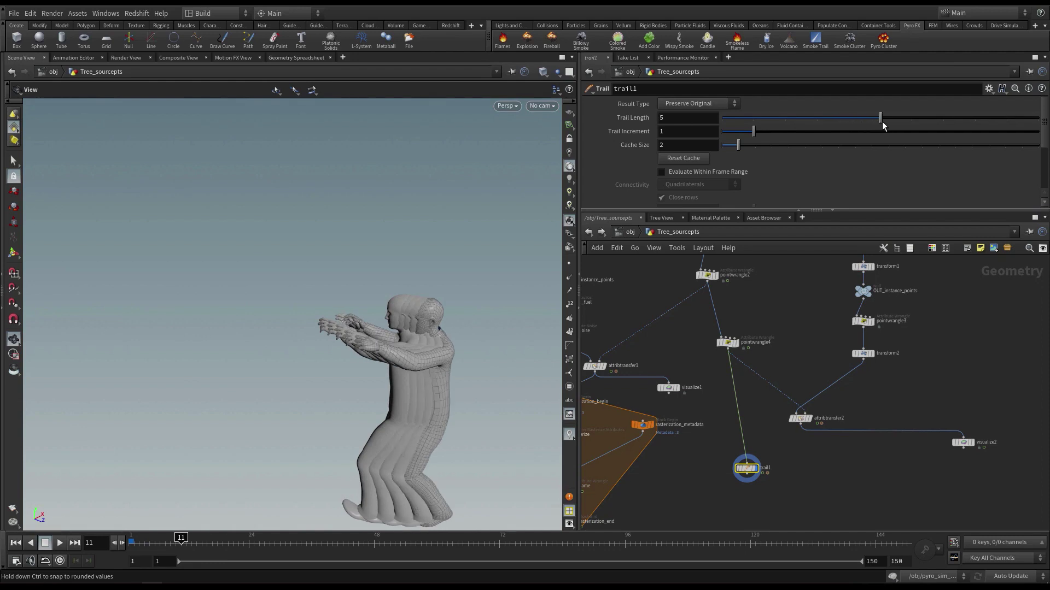
drag(388, 344, 300, 436)
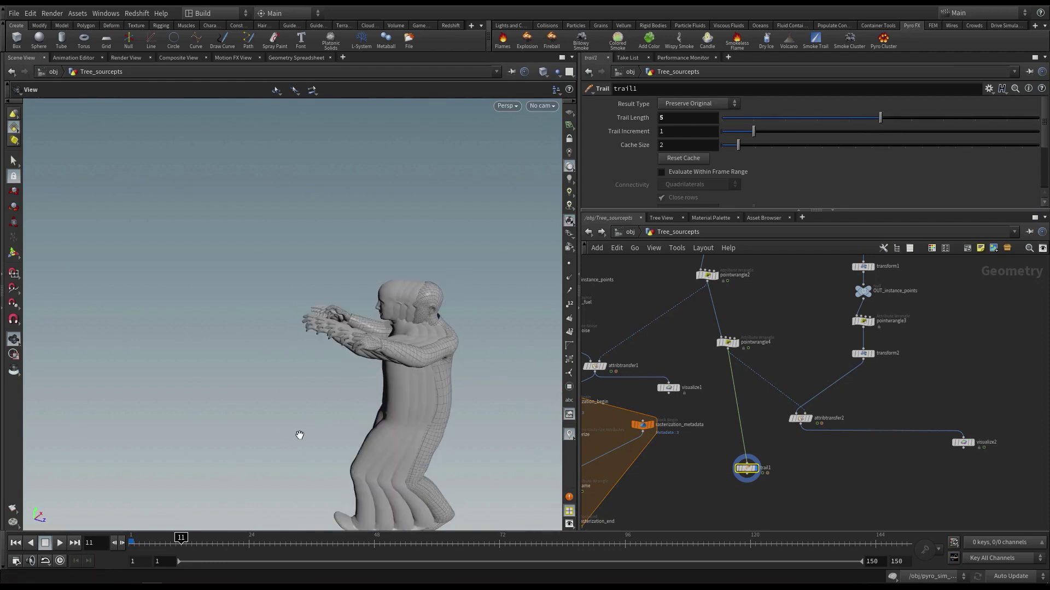
drag(195, 540, 207, 539)
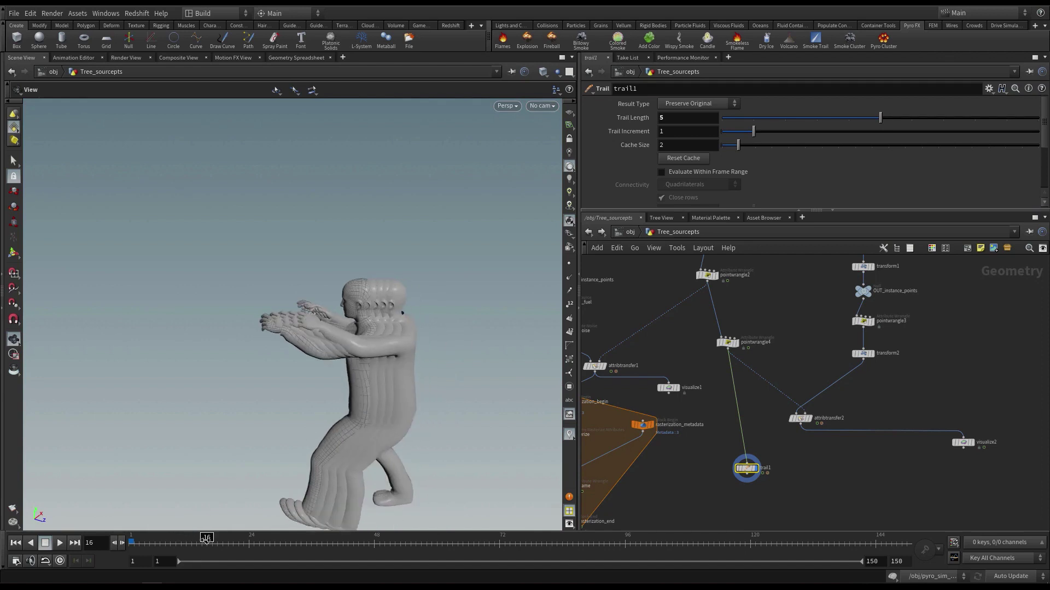
click(15, 543)
middle_drag(232, 324, 291, 330)
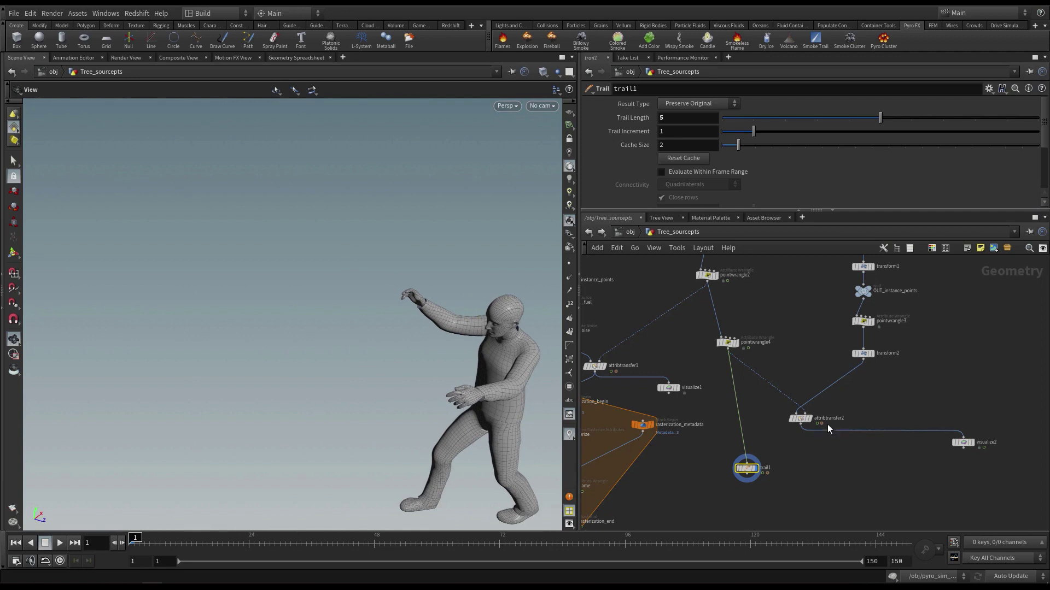
Step: Reconnect trail1's input to attribtransfer2 and display trail1
click(801, 419)
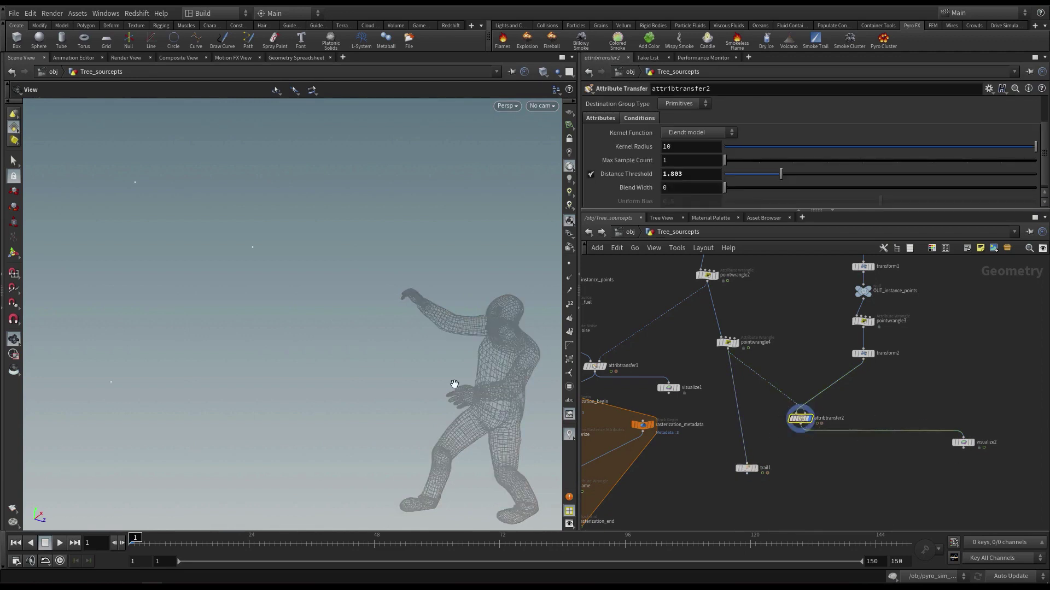
click(801, 428)
click(752, 464)
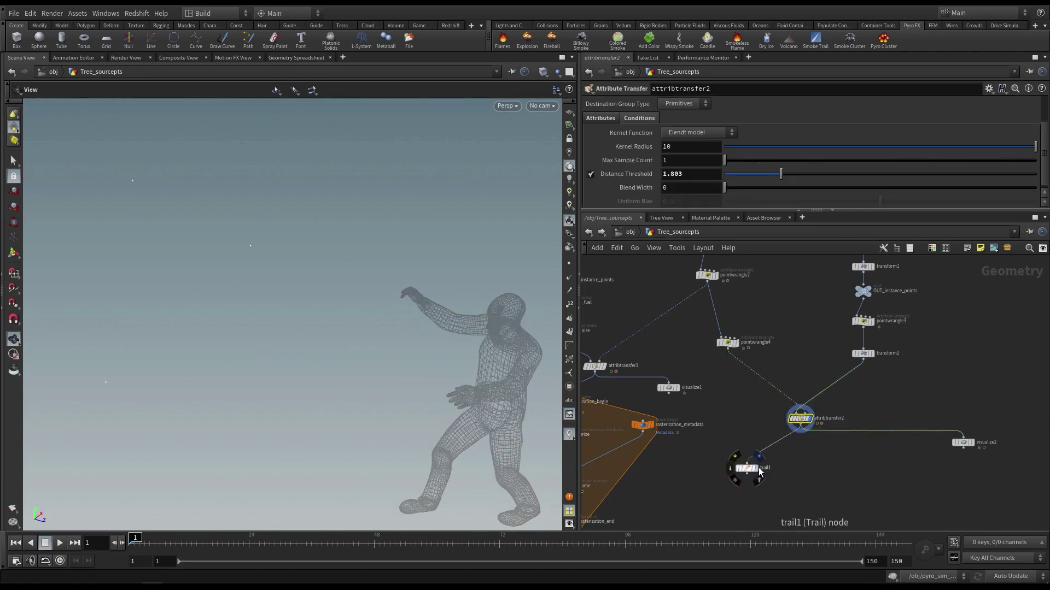
click(763, 470)
drag(768, 474, 793, 470)
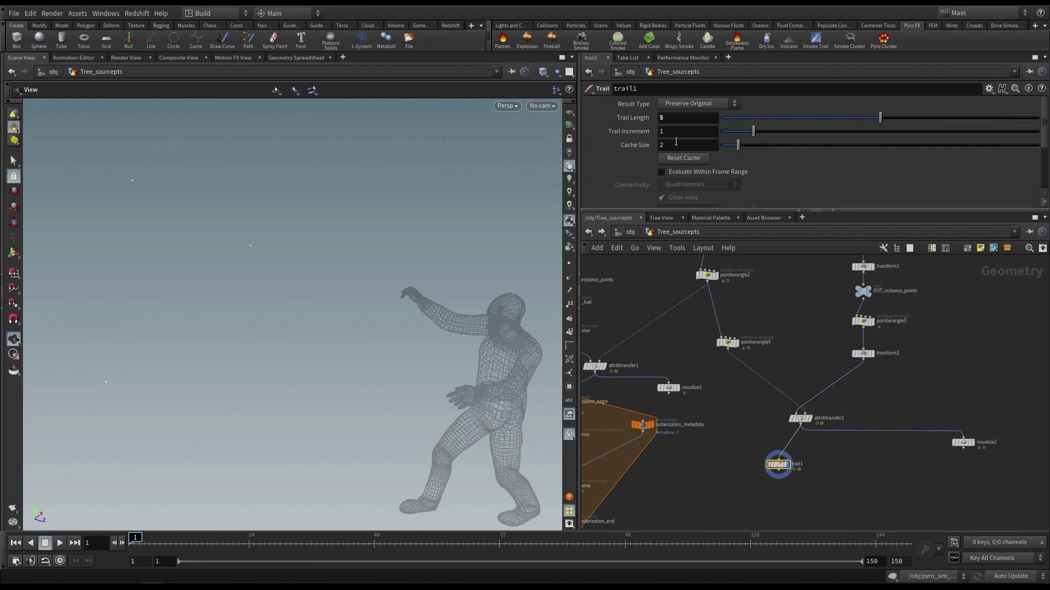
Step: Set trail1's trail length to 150 and check the node's geometry information
text(0)
key(Return)
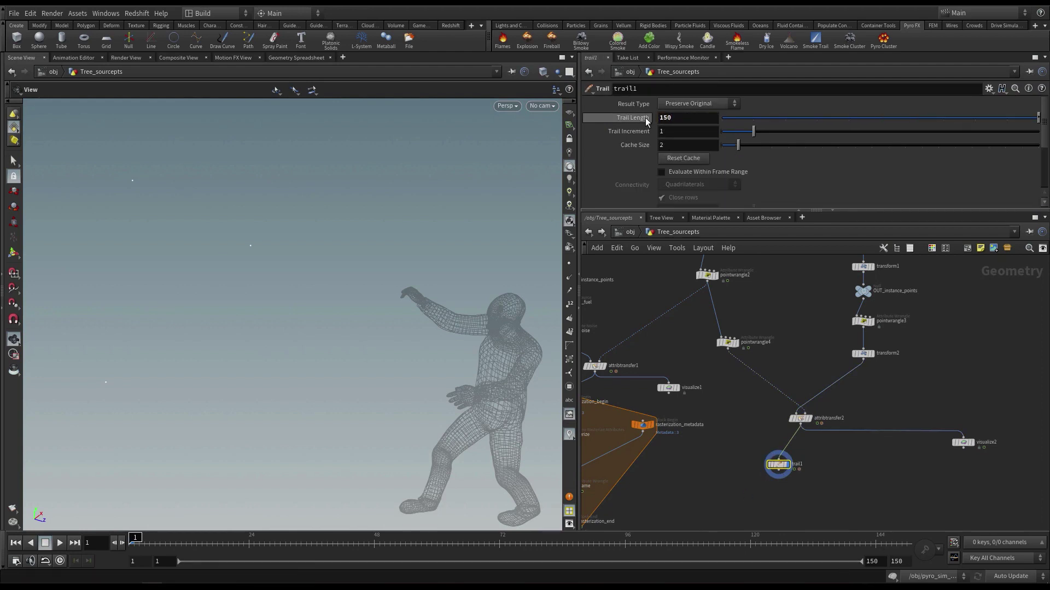
scroll(780, 479, up, 3)
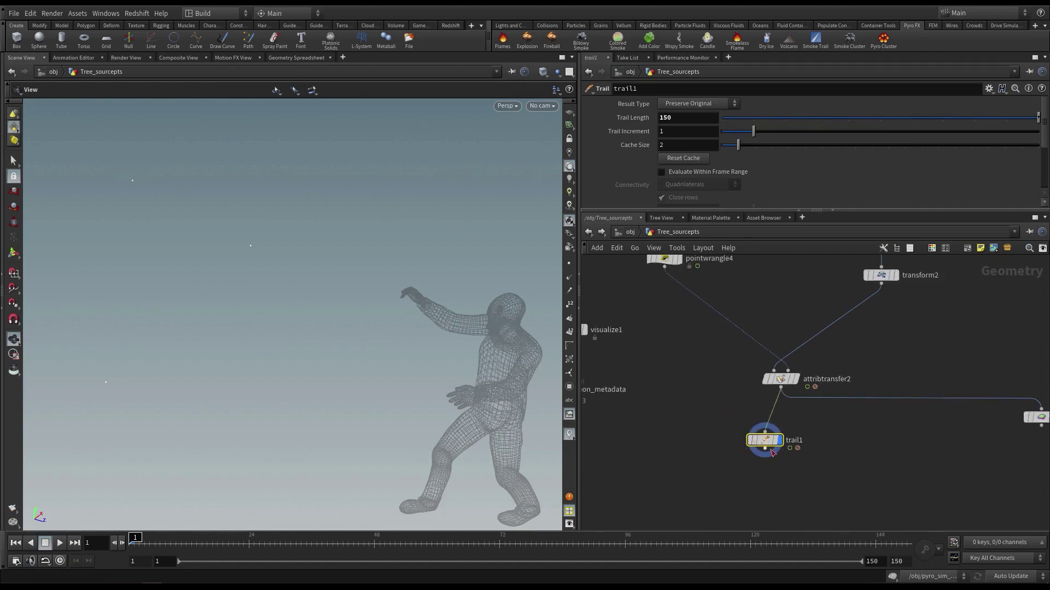
middle_click(766, 445)
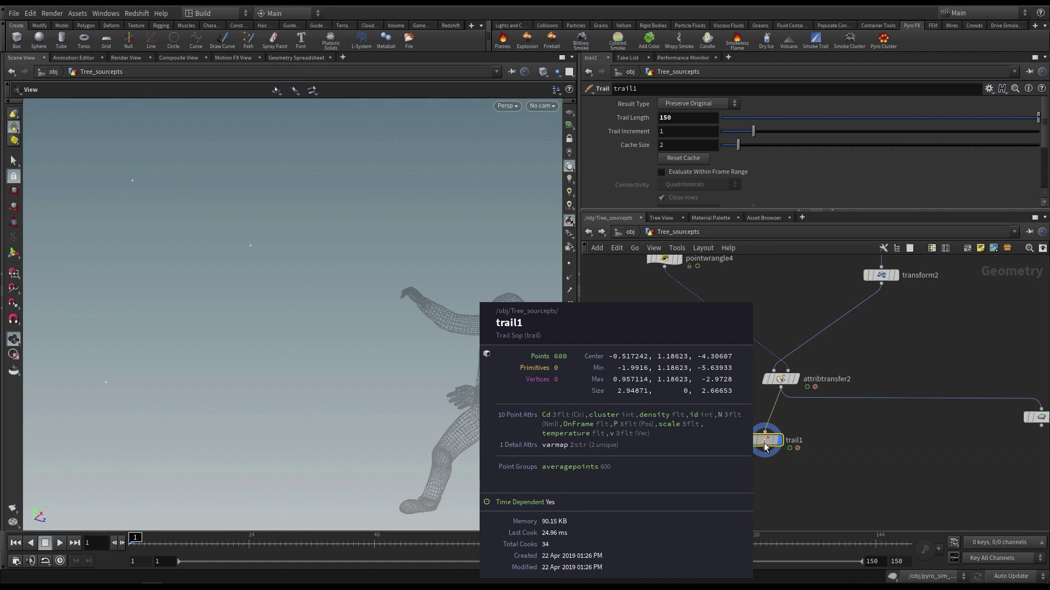
Step: Examine trail1's point values in the Geometry Spreadsheet with the attributes filtered to On*
click(294, 57)
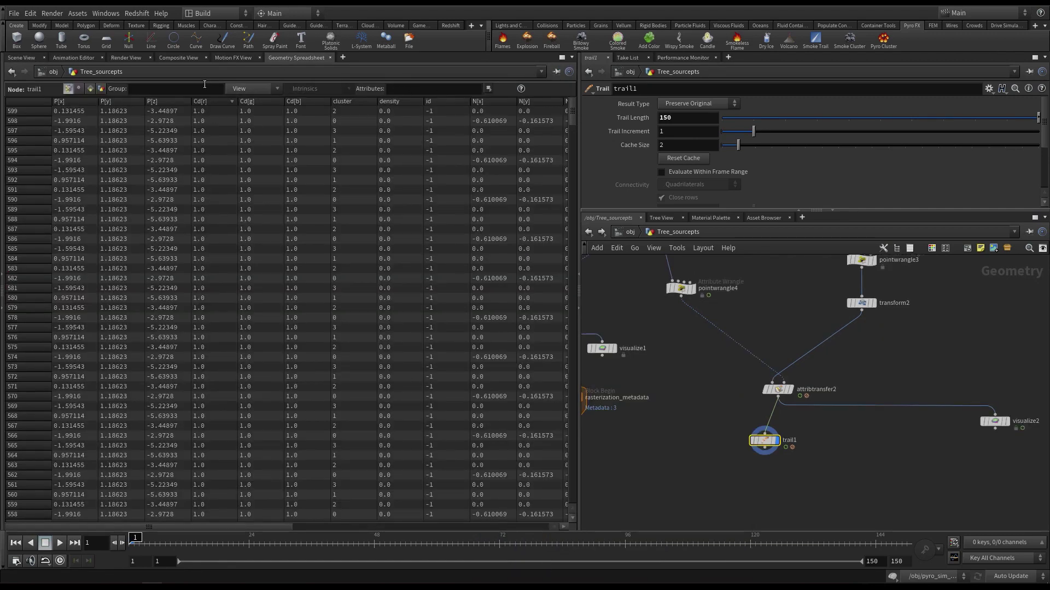
click(273, 88)
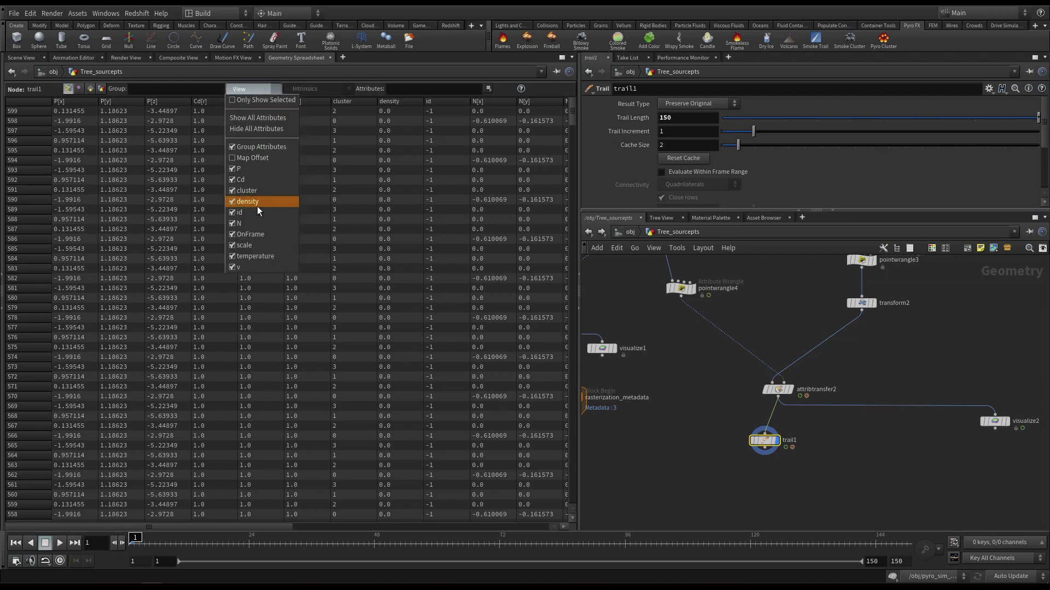
click(408, 88)
click(412, 89)
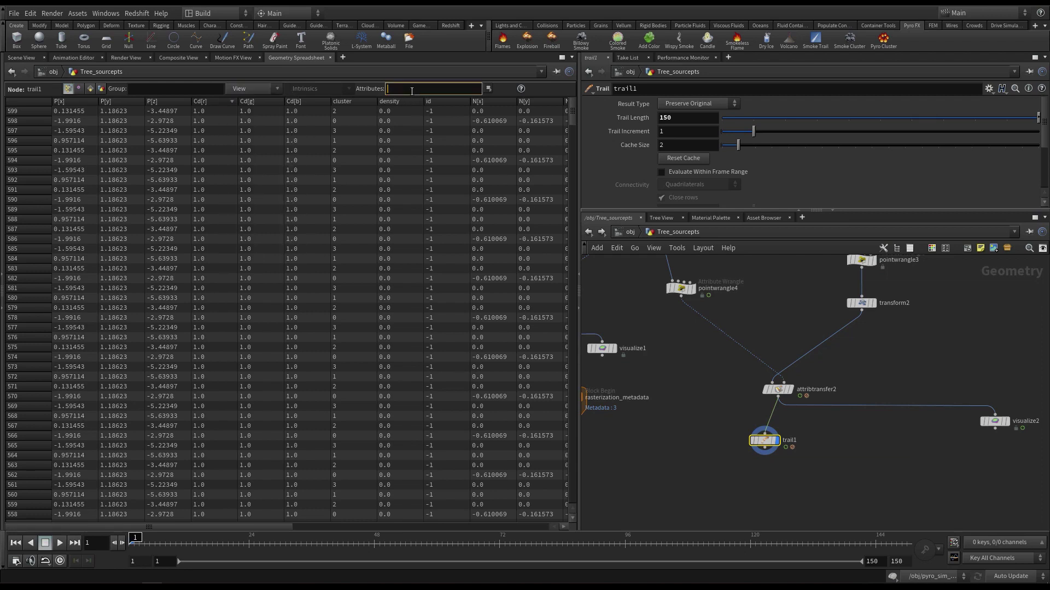
text(On*)
key(Return)
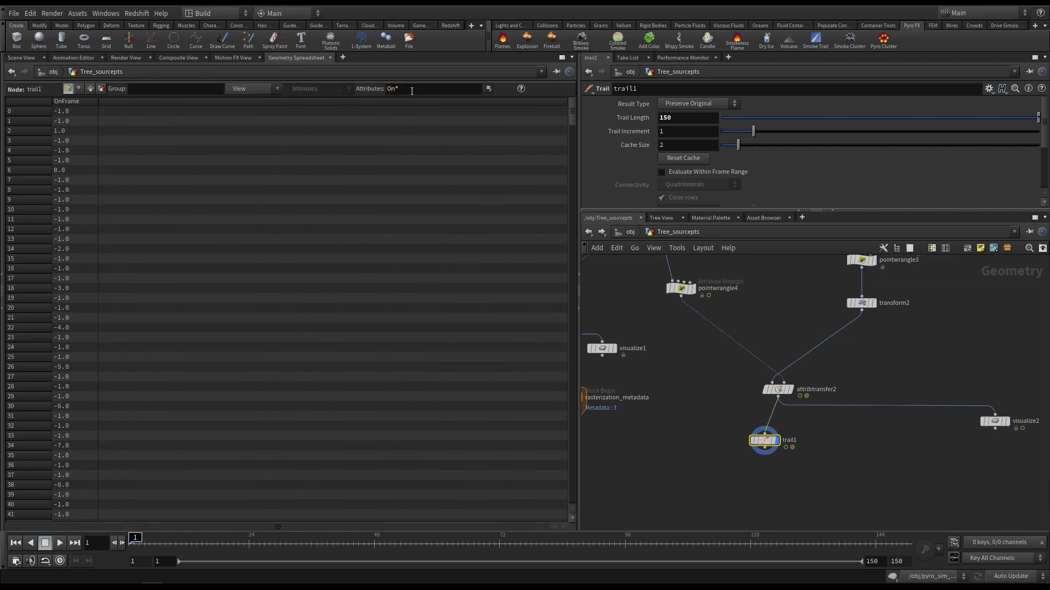
Step: Sort trail1's points by OnFrame in the Geometry Spreadsheet and examine the range of values
click(71, 102)
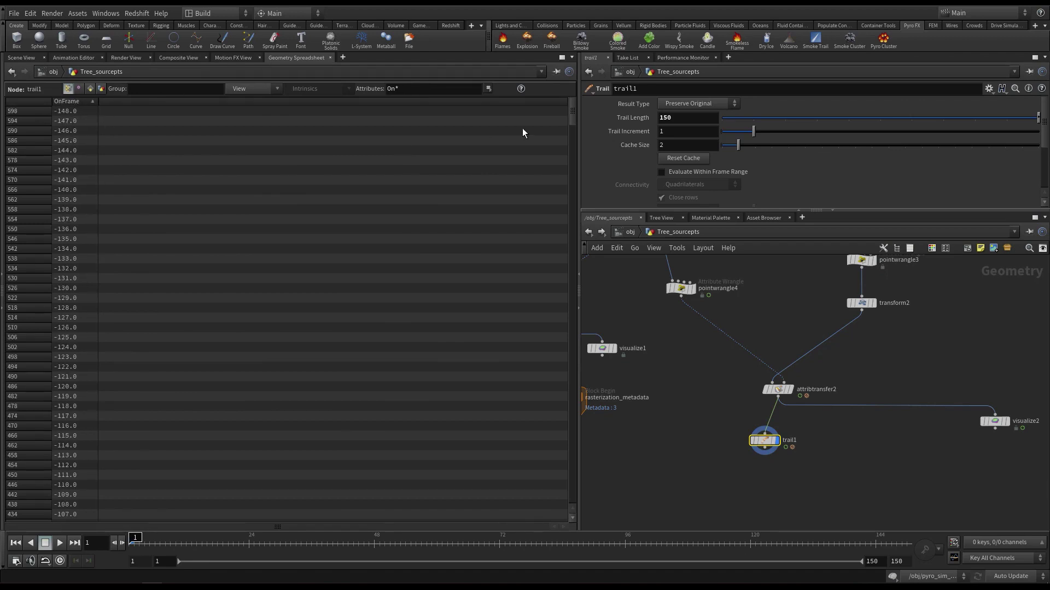
scroll(563, 181, down, 20)
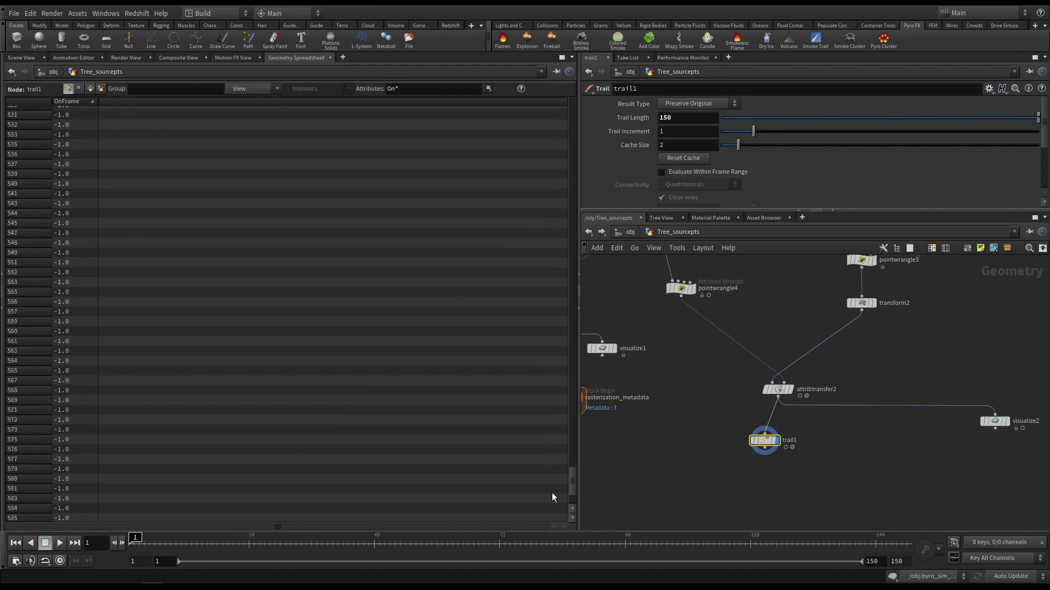
scroll(540, 181, up, 10)
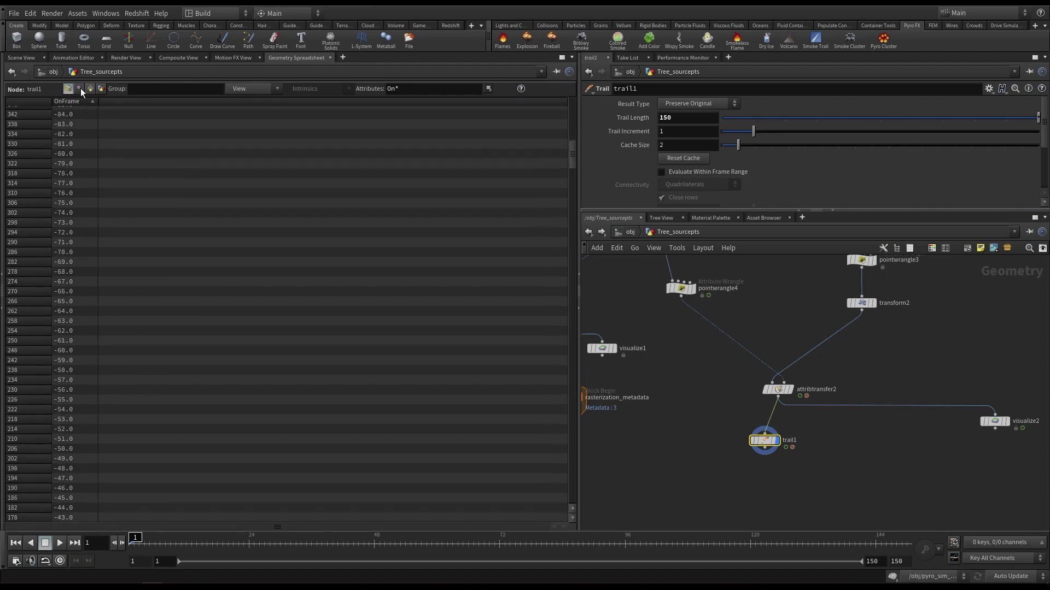
Step: Return to the scene view, check trail1's geometry information and turn on point number display in the viewport
click(20, 58)
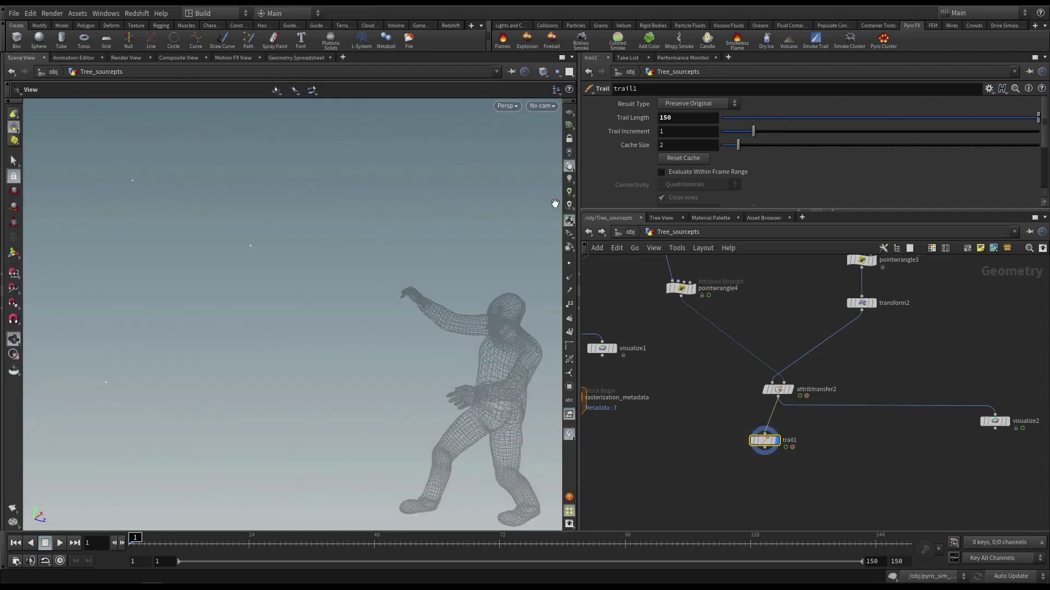
drag(444, 268, 426, 307)
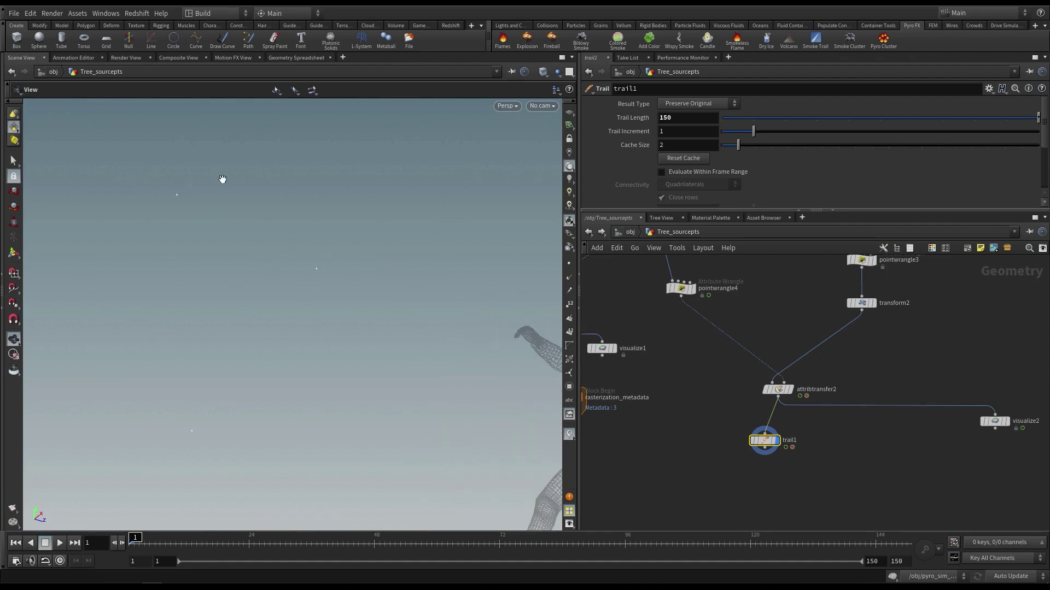
middle_click(764, 450)
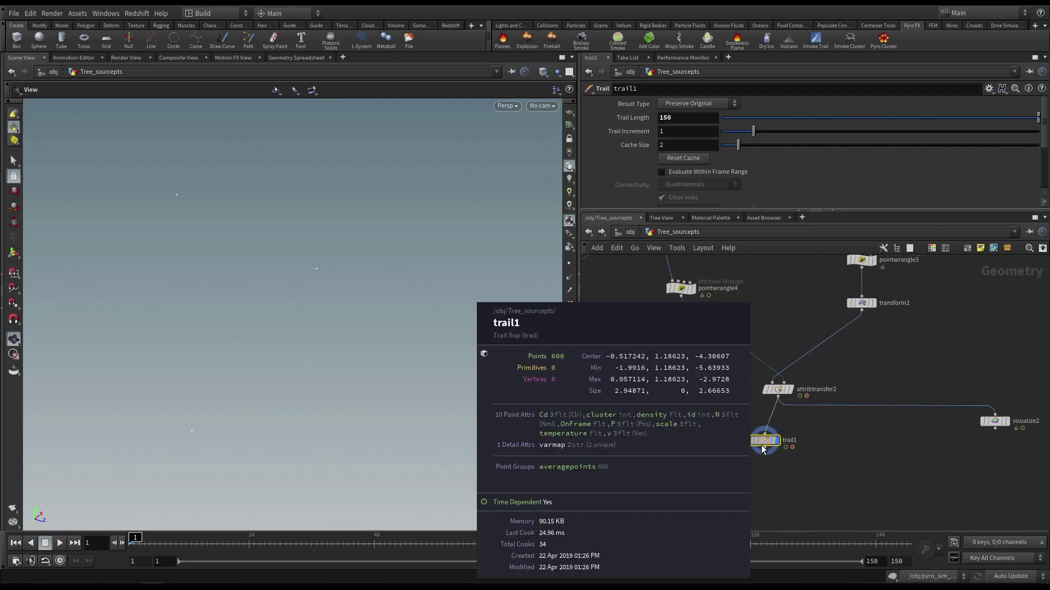
middle_drag(750, 487, 756, 471)
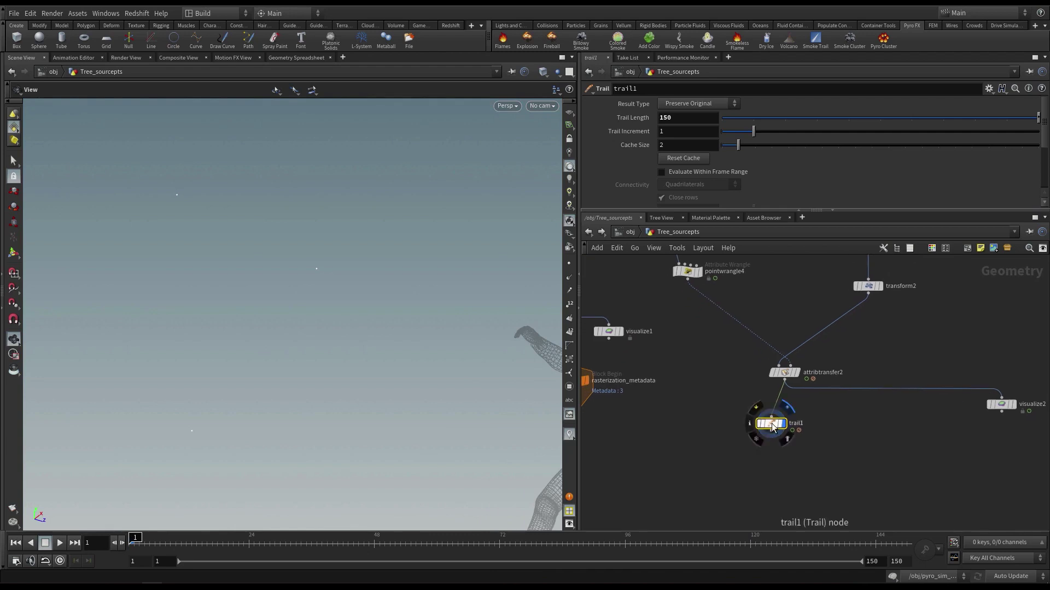
middle_drag(694, 428, 695, 405)
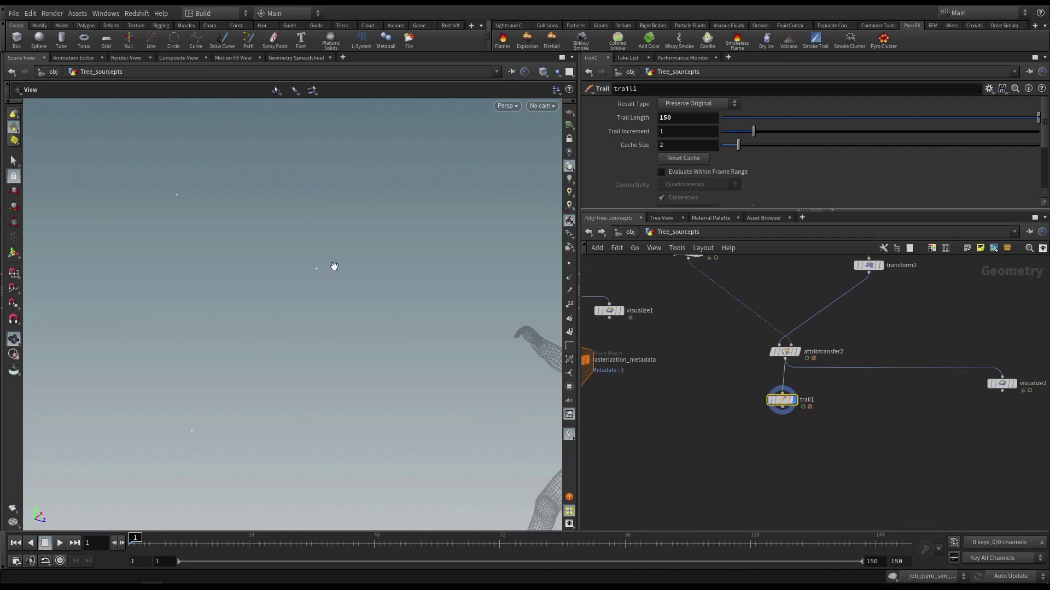
click(569, 304)
scroll(284, 272, up, 2)
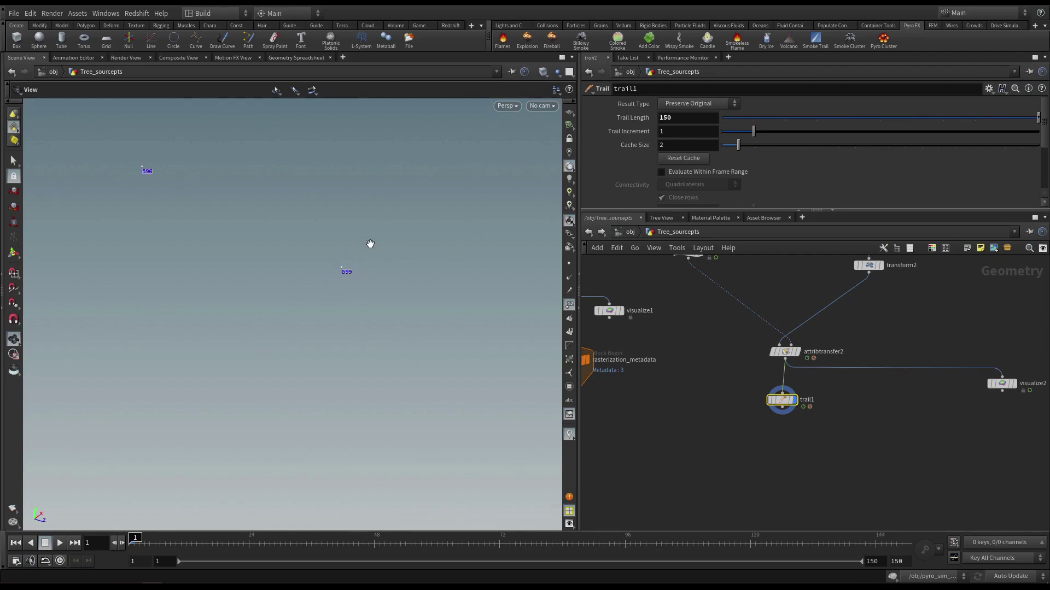
Step: Reconnect visualize2's input to trail1's output and display visualize2 to show the OnFrame markers
scroll(685, 344, down, 1)
middle_drag(676, 336, 701, 397)
click(698, 302)
drag(884, 330, 813, 282)
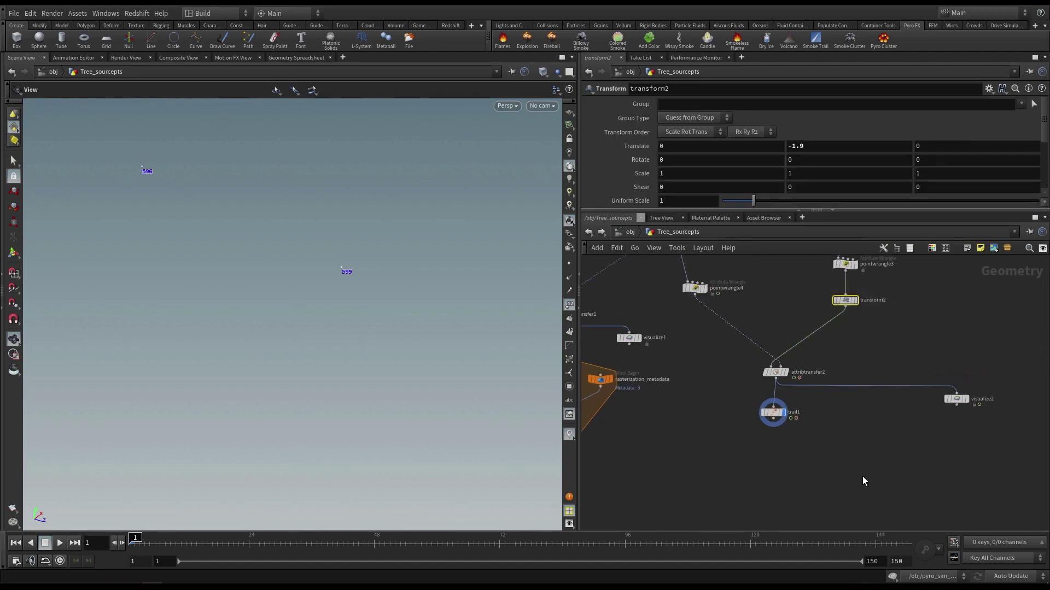
drag(861, 478, 761, 408)
click(791, 422)
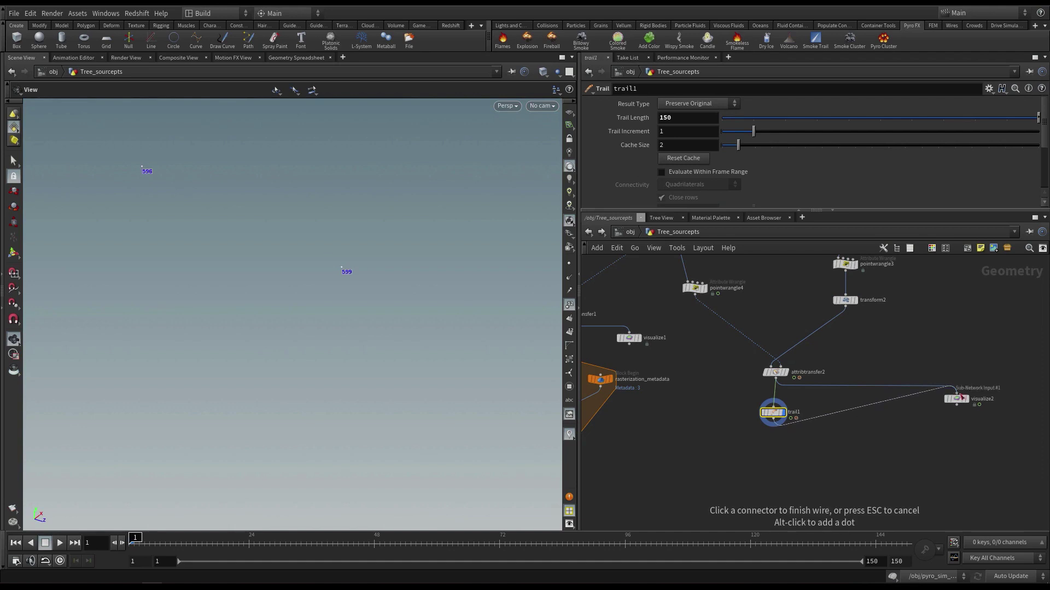
click(954, 398)
right_drag(356, 265, 503, 382)
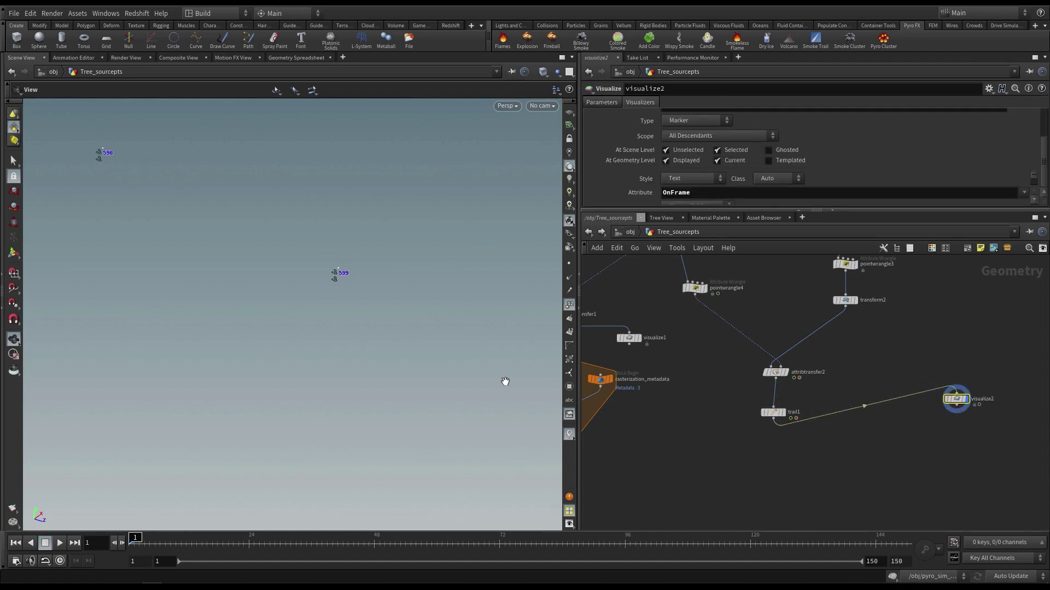
right_drag(371, 283, 387, 272)
middle_drag(809, 453, 809, 450)
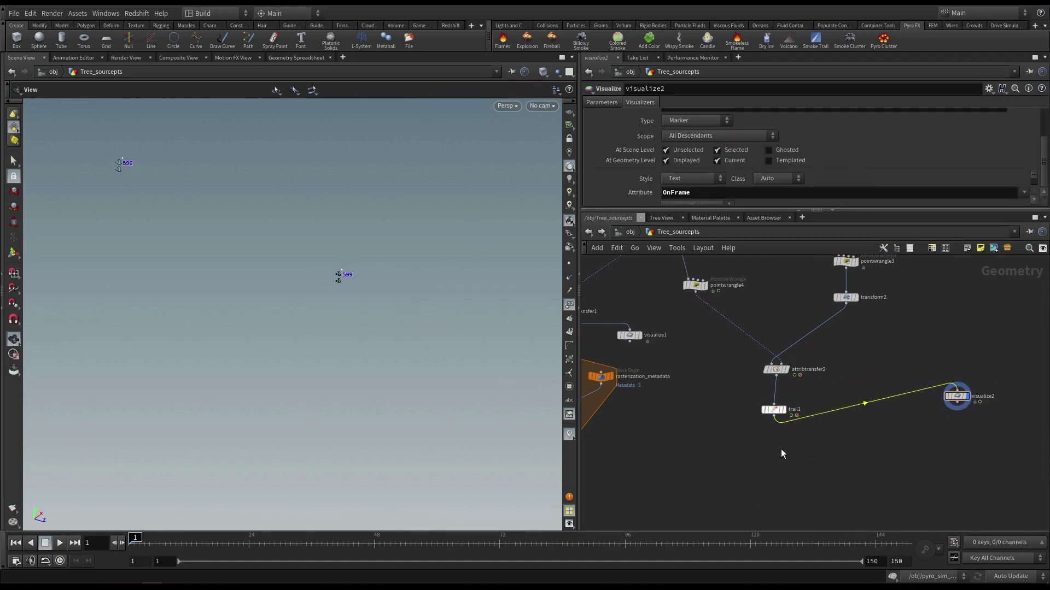
key(Tab)
text(tim)
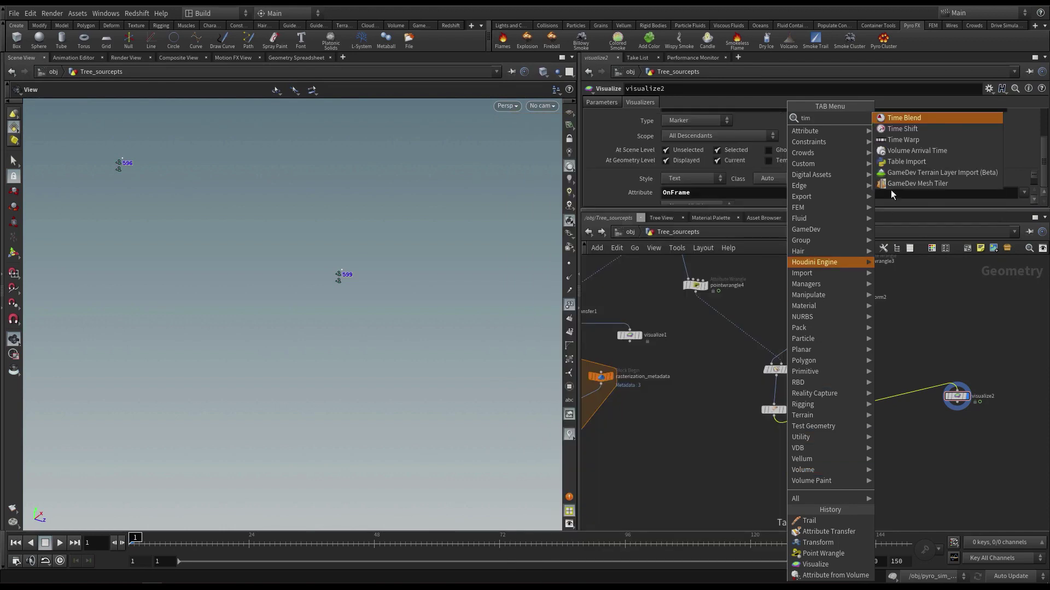
click(947, 128)
key(Escape)
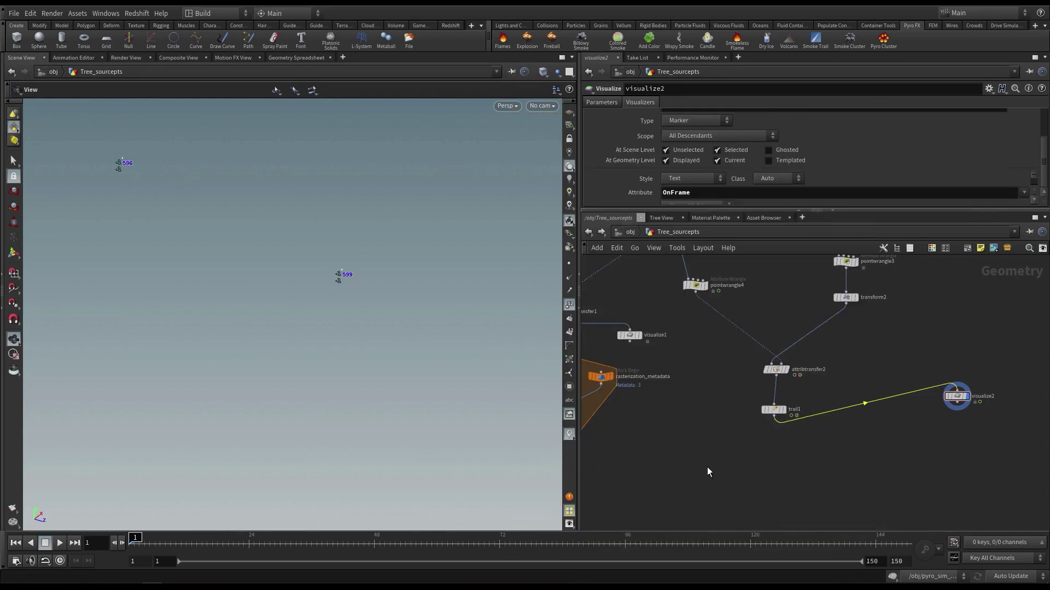
Step: Go to frame 150, examine visualize2's OnFrame values in the Geometry Spreadsheet and return to frame 1 in the scene view
click(892, 547)
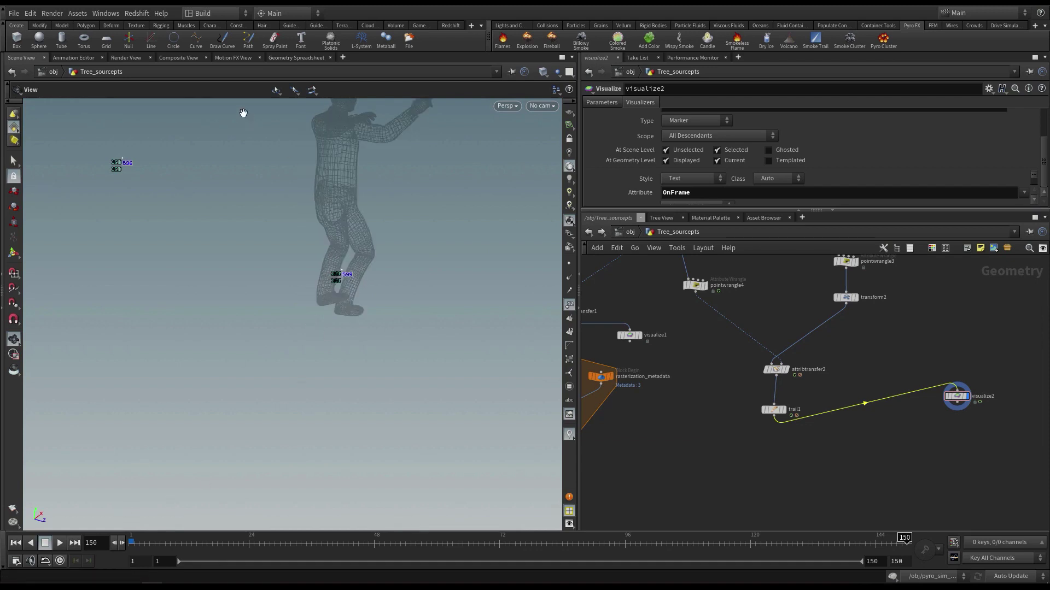
click(279, 57)
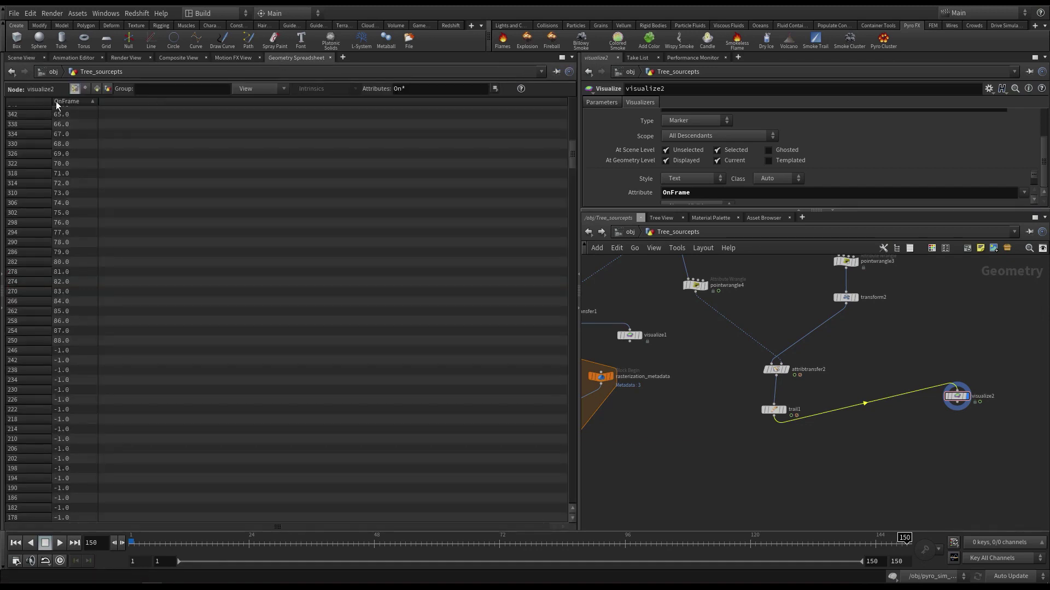
click(22, 58)
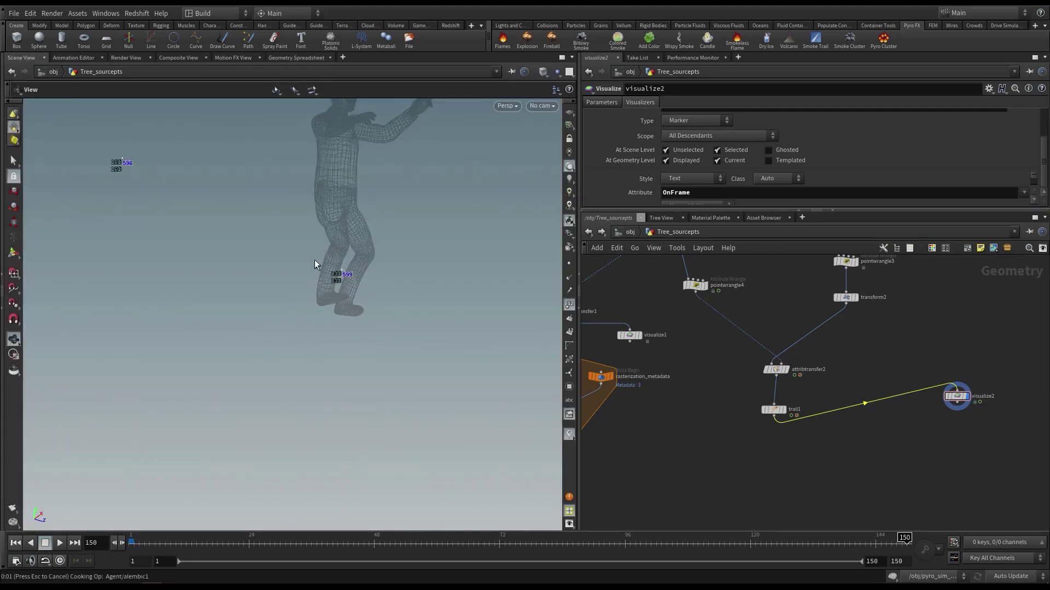
mouse_move(362, 267)
mouse_down()
mouse_move(382, 258)
mouse_move(350, 258)
mouse_up()
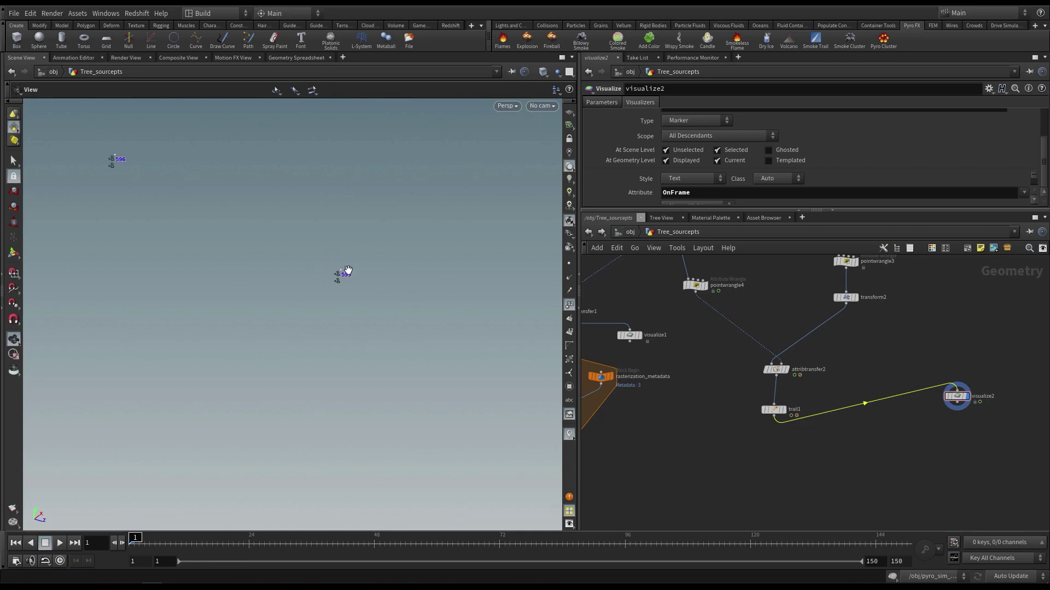
Step: Insert a Time Shift node between trail1 and visualize2 and display it
key(Tab)
text(tim)
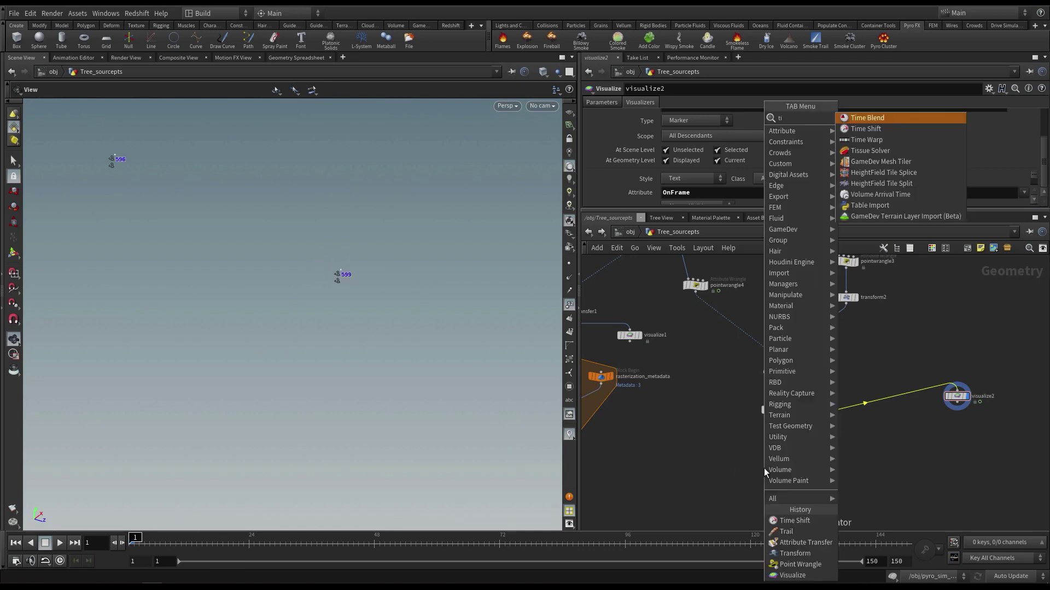
click(904, 132)
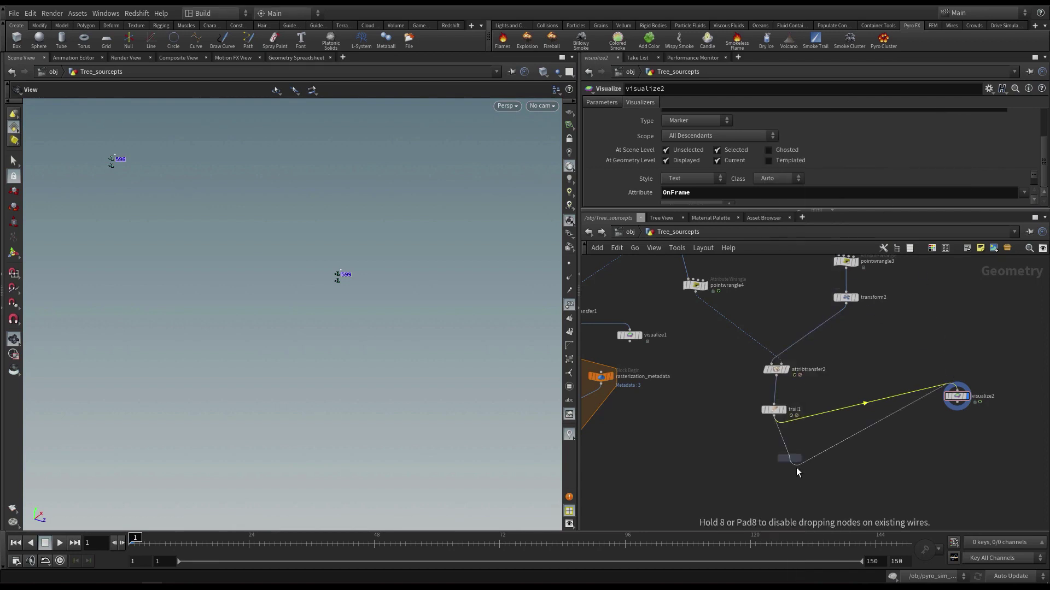
click(787, 474)
click(786, 471)
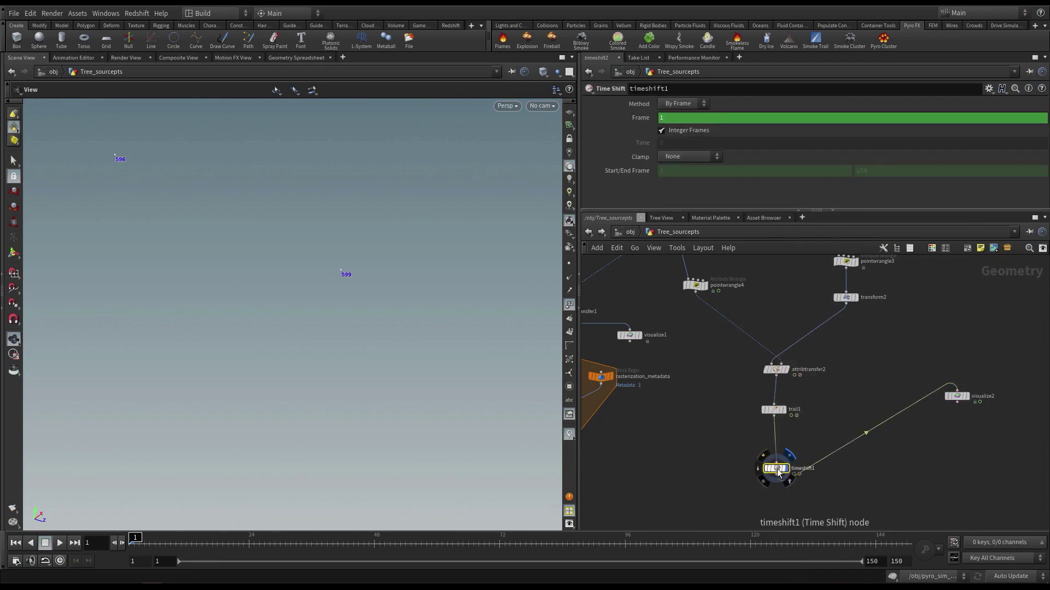
Step: Delete the channels on timeshift1's Frame parameter and set it to 150
right_click(623, 118)
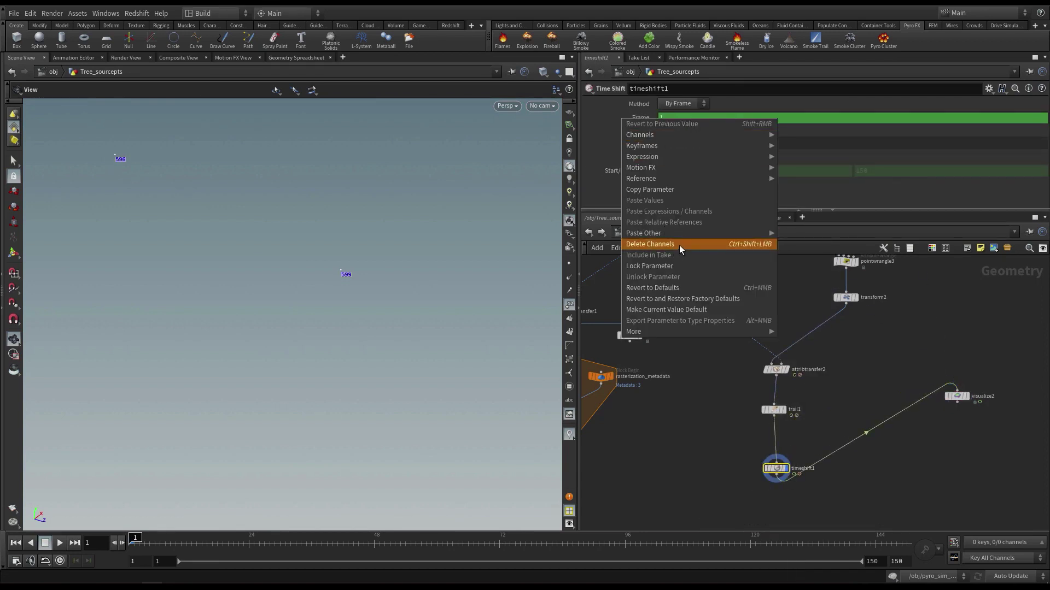
click(679, 245)
click(697, 119)
text(150)
key(Return)
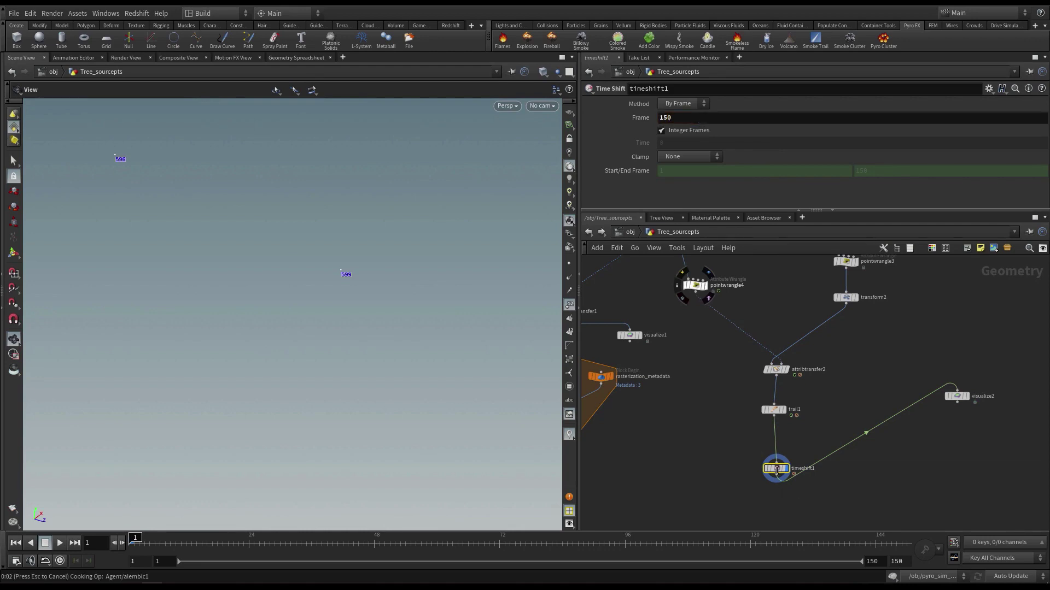
Step: Move timeshift1 closer beneath trail1 and display visualize2 at frame 1
drag(777, 468, 775, 443)
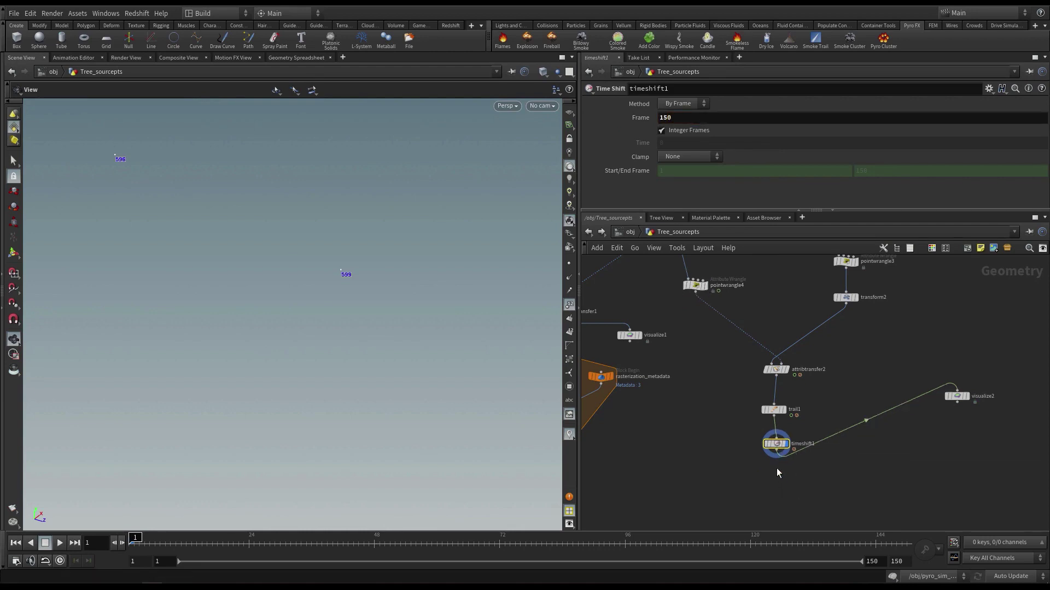
middle_click(776, 444)
drag(161, 549, 5, 538)
right_drag(454, 275, 411, 244)
click(967, 398)
drag(1031, 362, 902, 420)
scroll(431, 260, up, 2)
scroll(368, 259, down, 1)
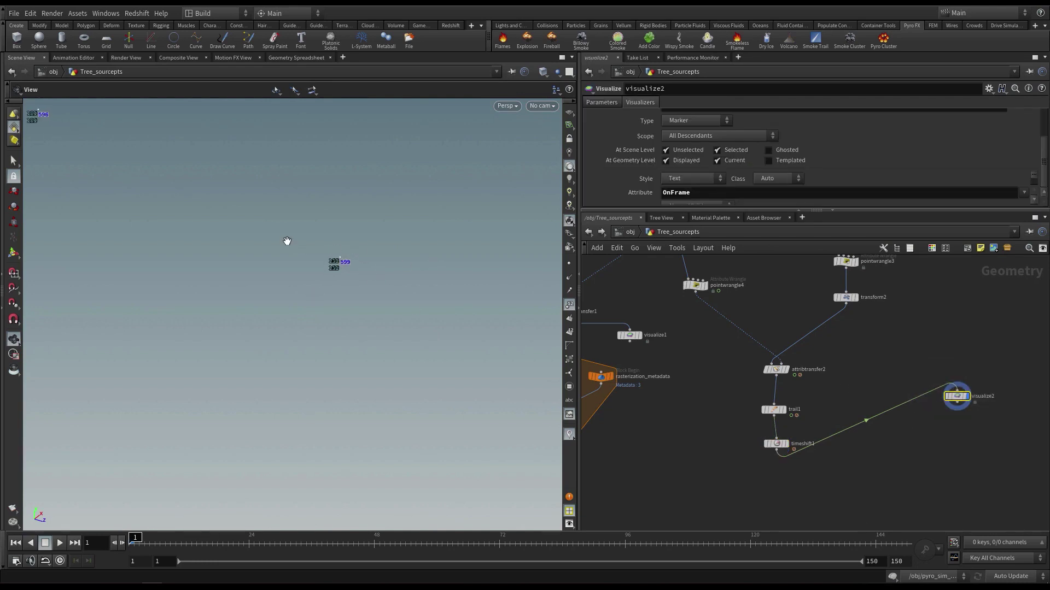
drag(776, 446, 771, 446)
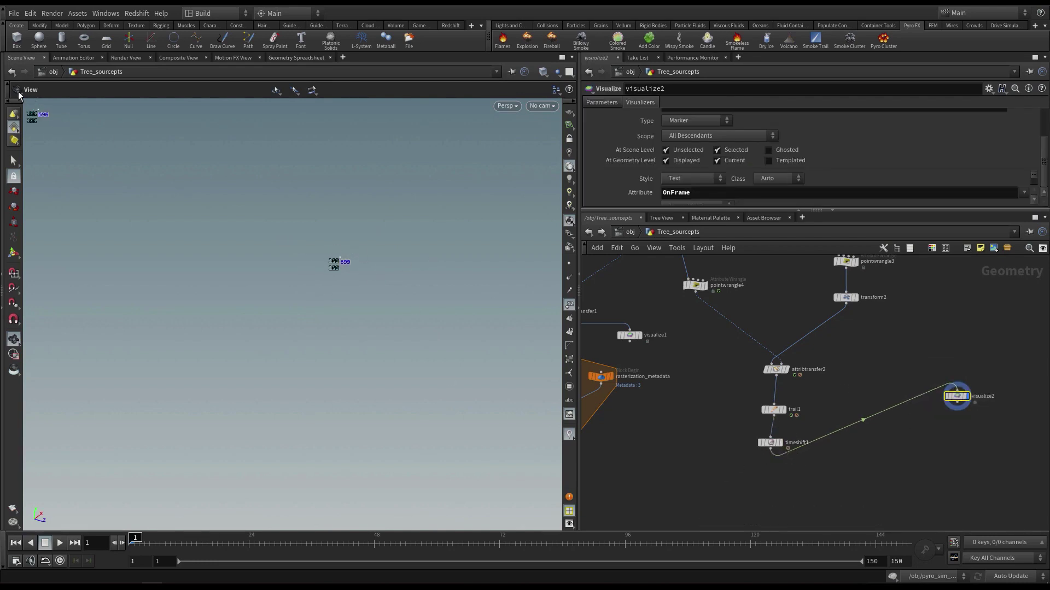
Step: Examine visualize2's time-shifted OnFrame values in the Geometry Spreadsheet at frame 1, starting from the lowest values
scroll(269, 260, down, 1)
middle_drag(216, 290, 382, 291)
scroll(382, 291, down, 1)
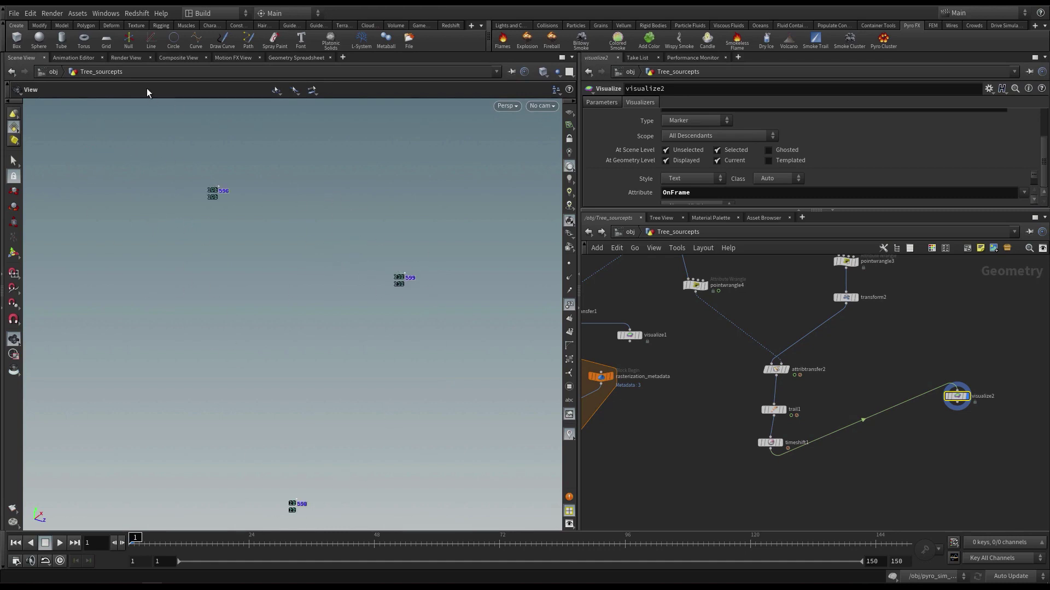
click(294, 57)
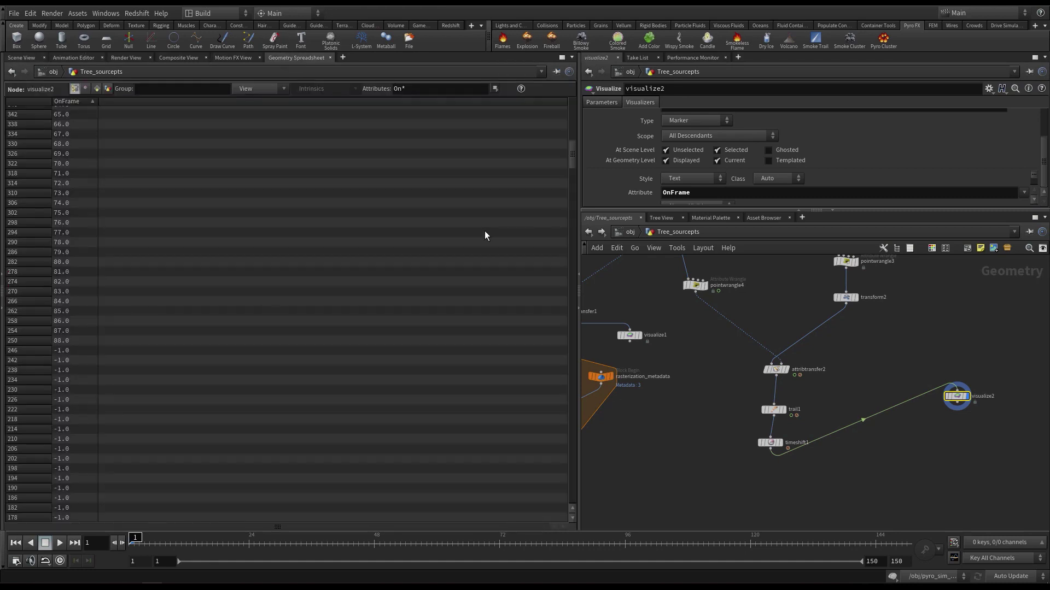
drag(576, 161, 568, 106)
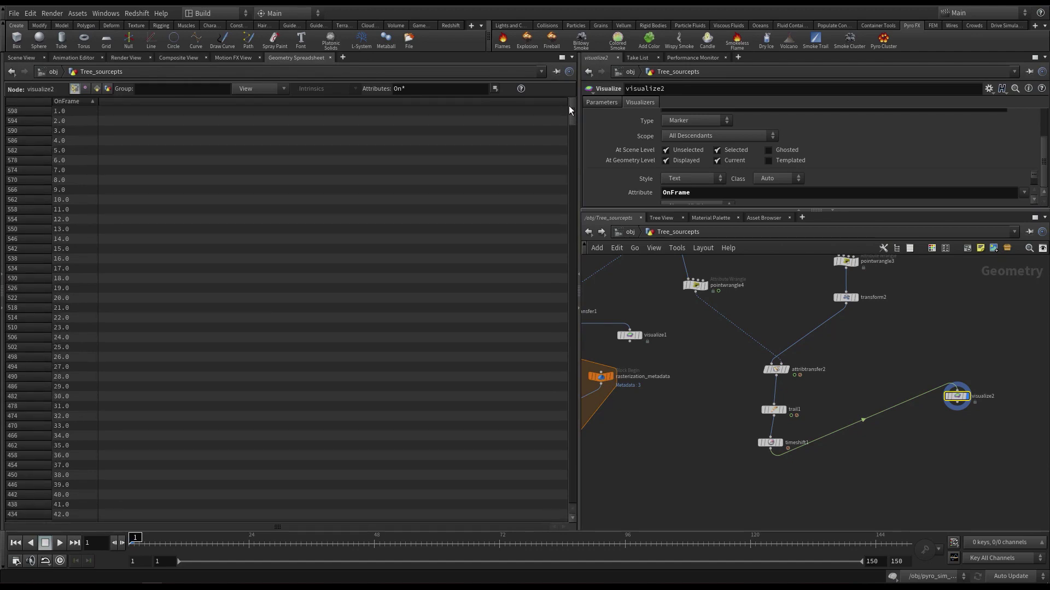
click(30, 59)
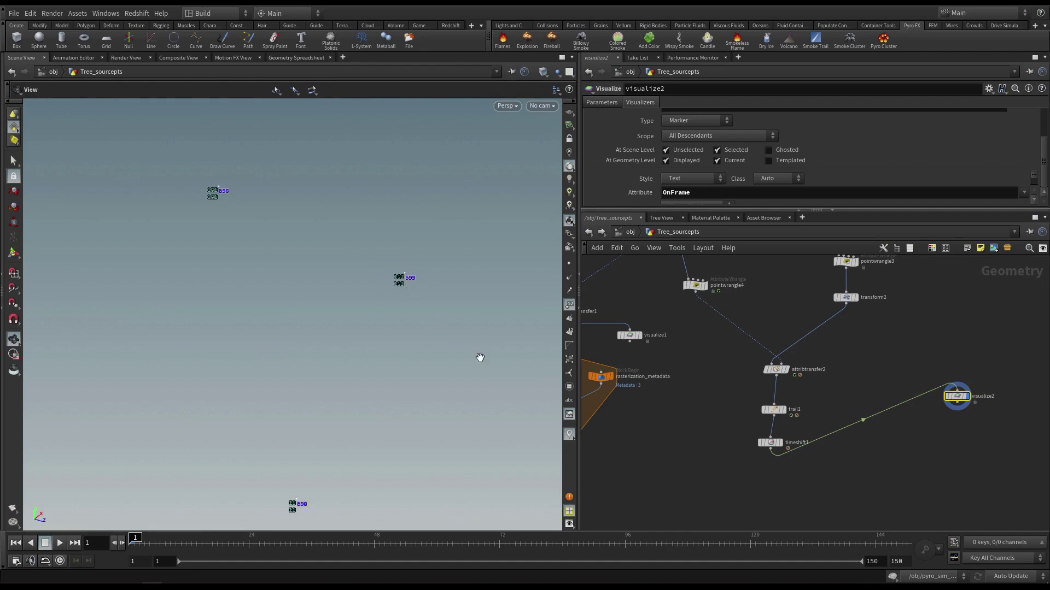
Step: Add a For-Each Point block beneath timeshift1
middle_drag(737, 463, 740, 439)
scroll(740, 439, up, 1)
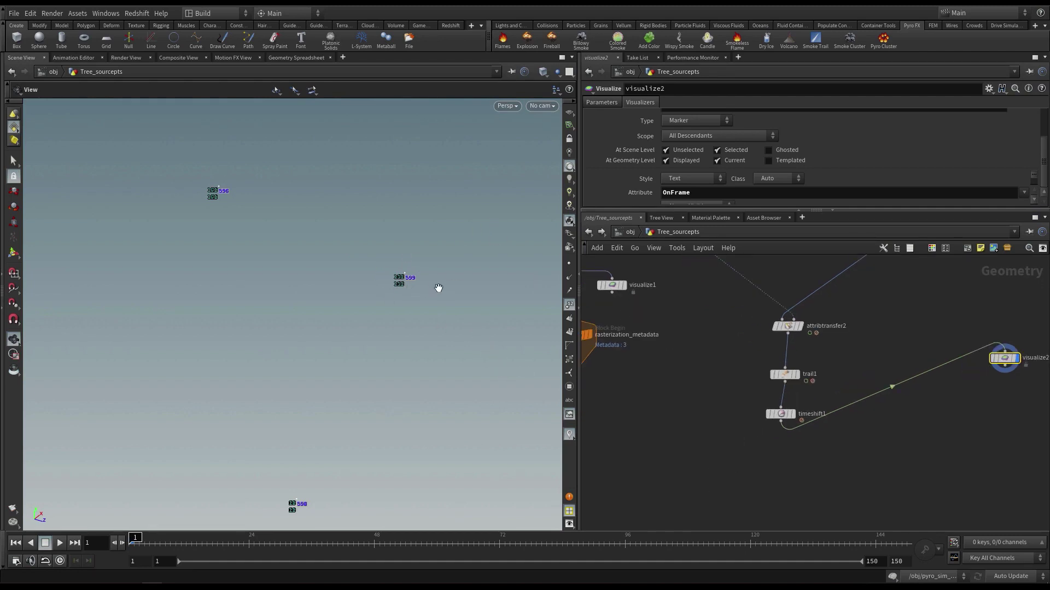
scroll(175, 262, down, 3)
middle_drag(302, 225, 364, 222)
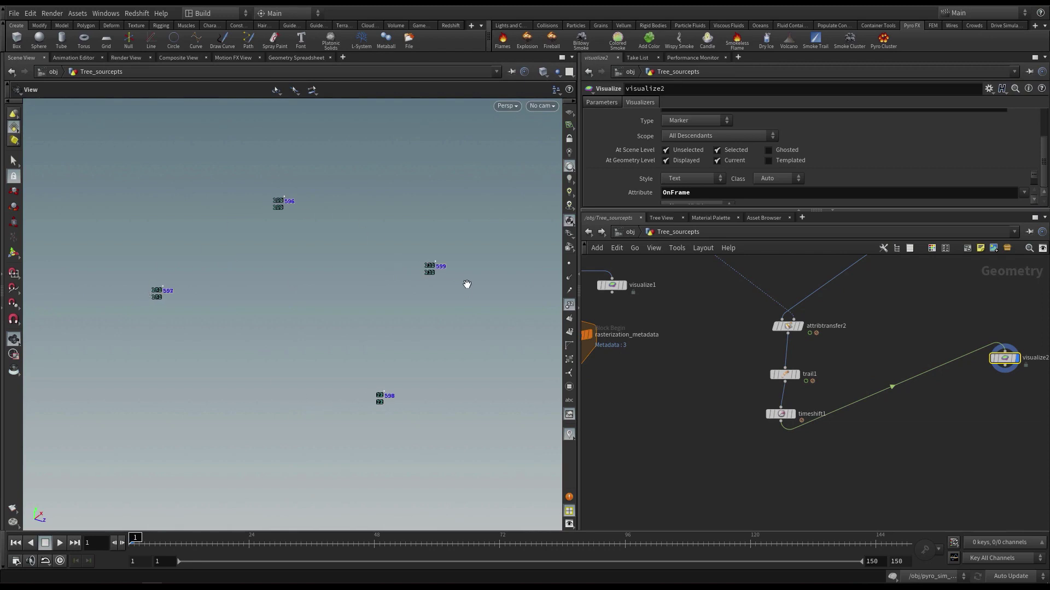
middle_drag(228, 303, 205, 311)
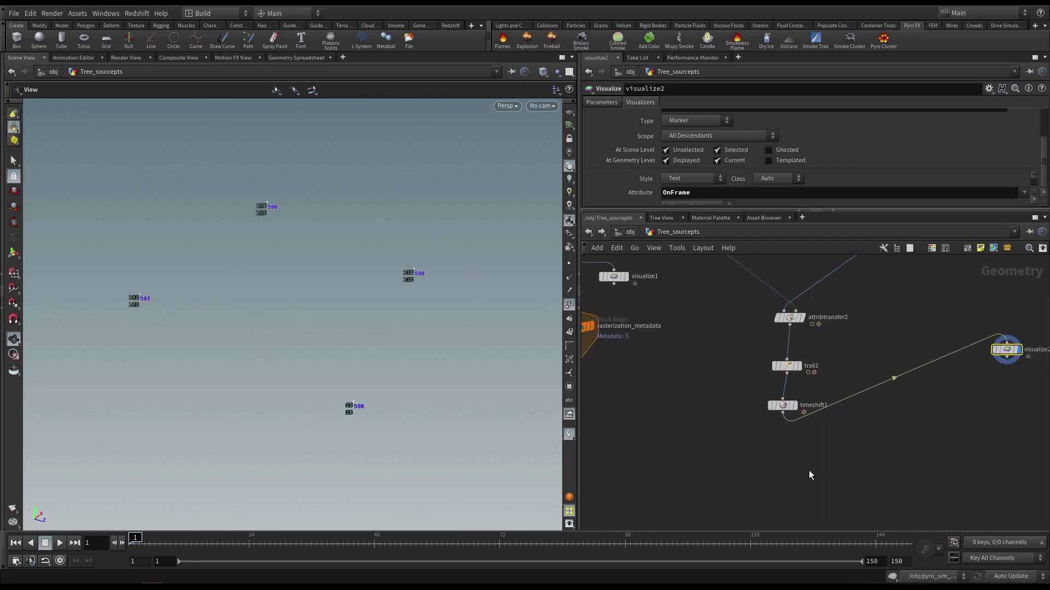
key(Tab)
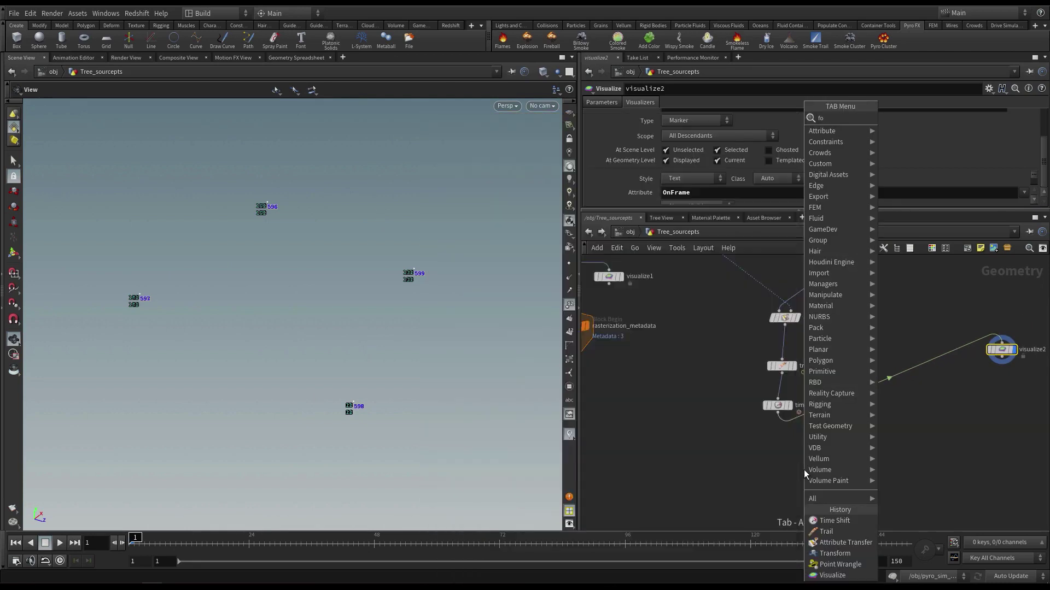
text(for)
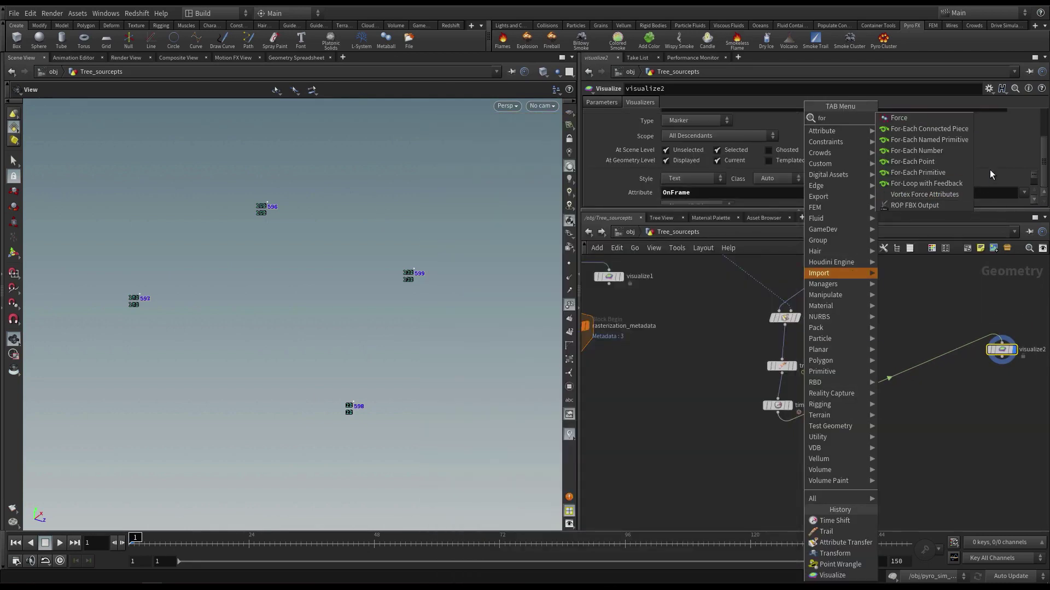
click(943, 161)
click(775, 495)
middle_drag(847, 414, 852, 388)
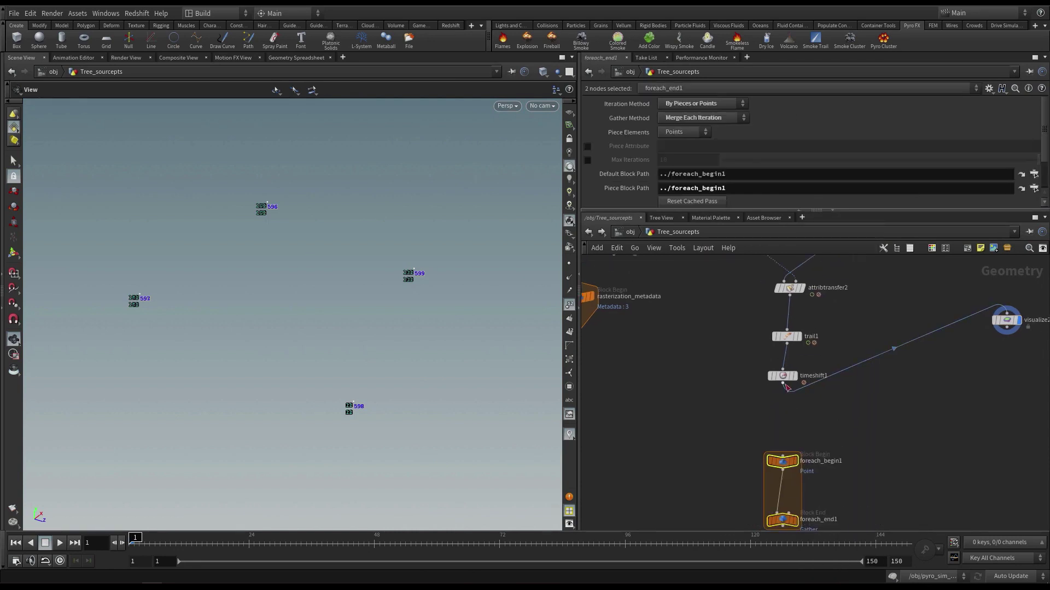
Step: Feed timeshift1 into foreach_begin1, display foreach_end1, and move foreach_begin1 up to make room inside the loop
click(783, 386)
click(781, 453)
middle_drag(806, 512, 798, 481)
click(788, 492)
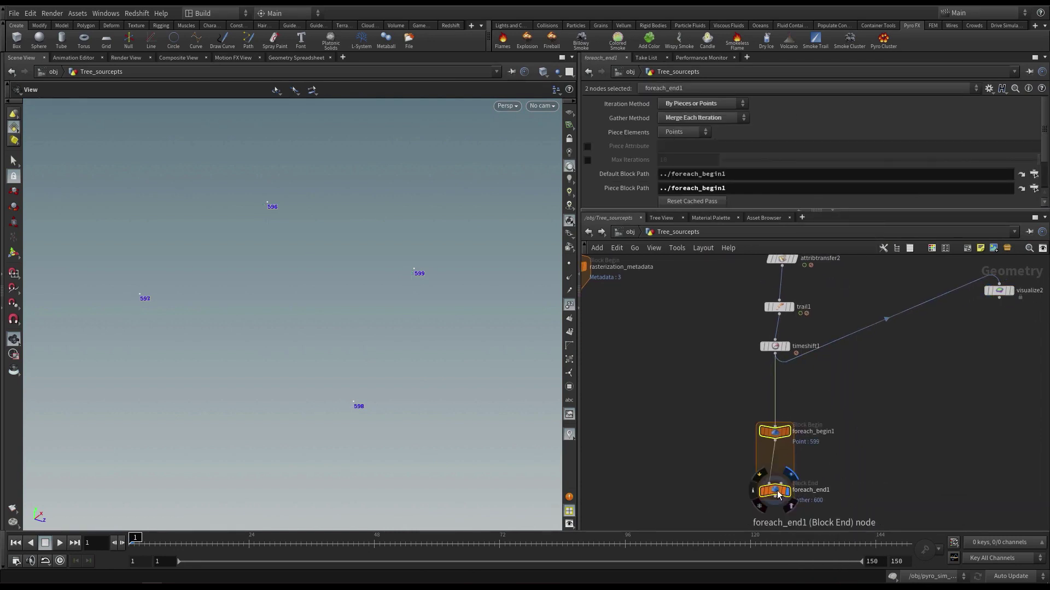
click(777, 492)
drag(768, 432, 768, 403)
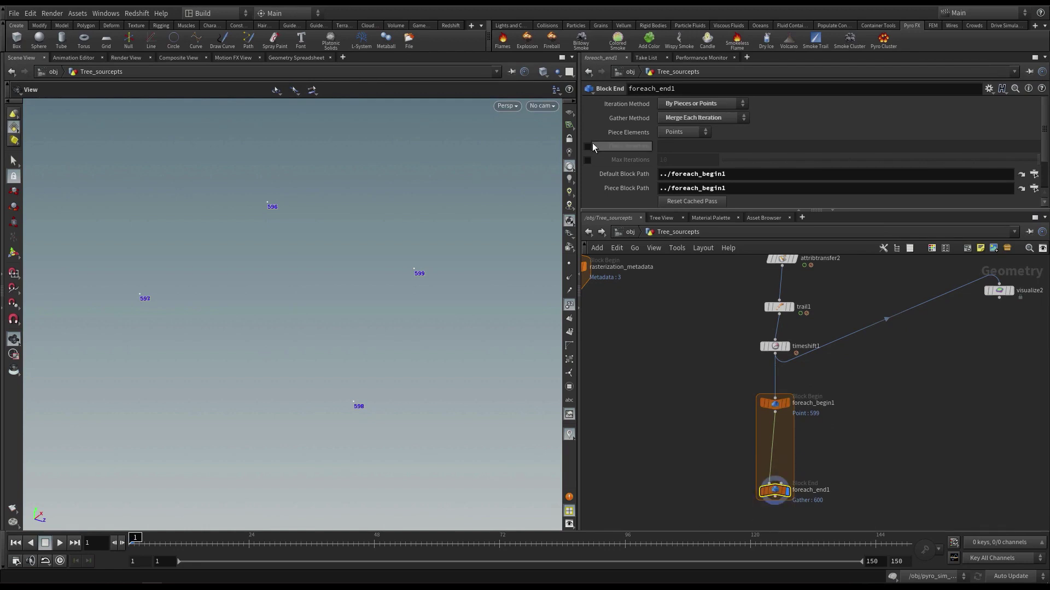
Step: Enable Piece Attribute on foreach_end1 and set it to cluster
click(588, 146)
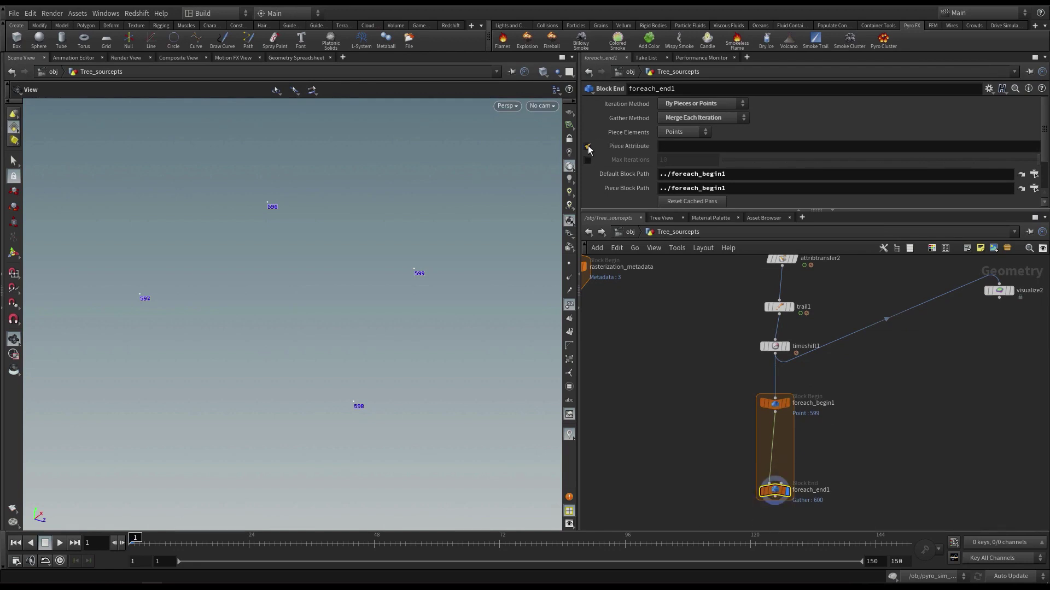
click(684, 146)
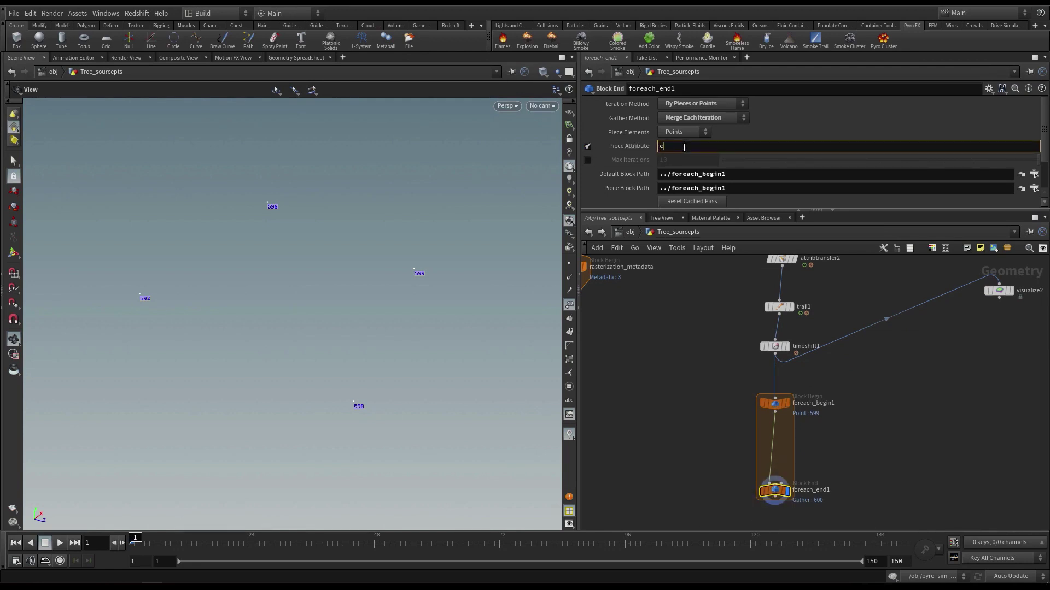
text(cluster)
key(Return)
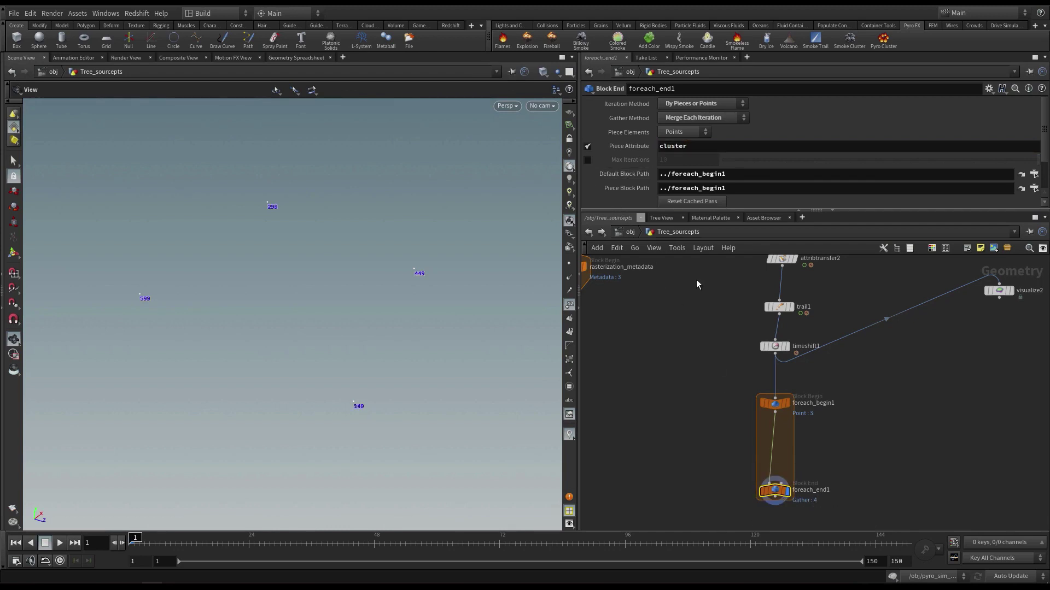
scroll(774, 487, up, 3)
scroll(656, 273, down, 3)
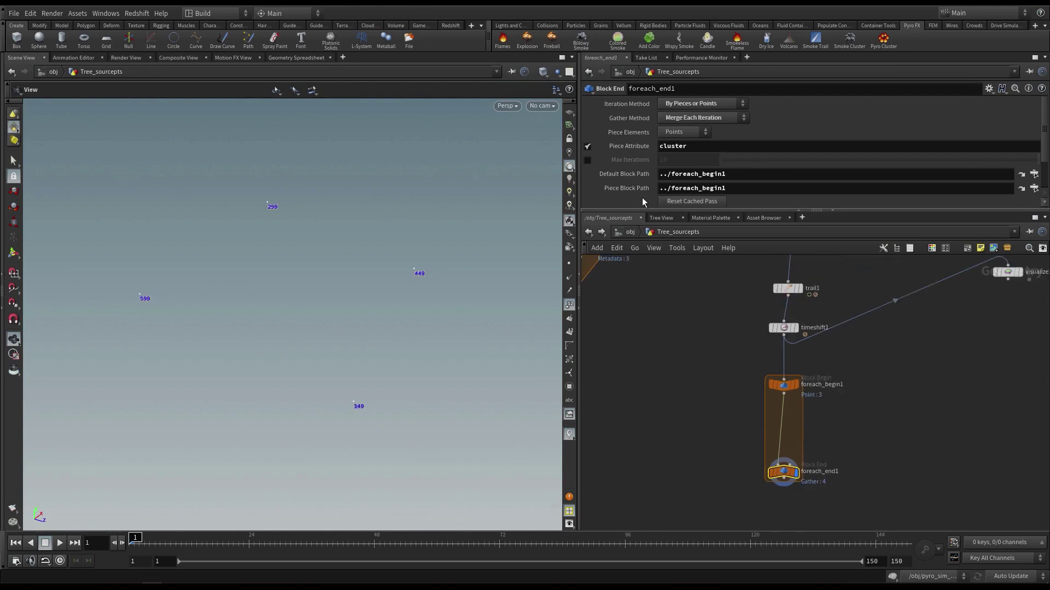
Step: Enable Single Pass on foreach_end1 with the pass set to 0
scroll(631, 182, down, 3)
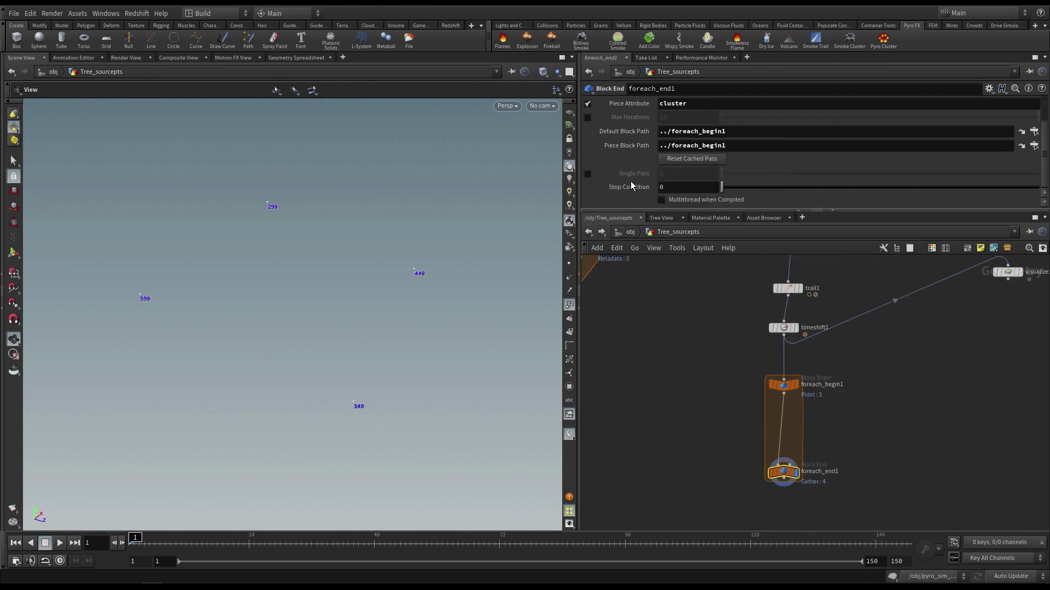
click(587, 172)
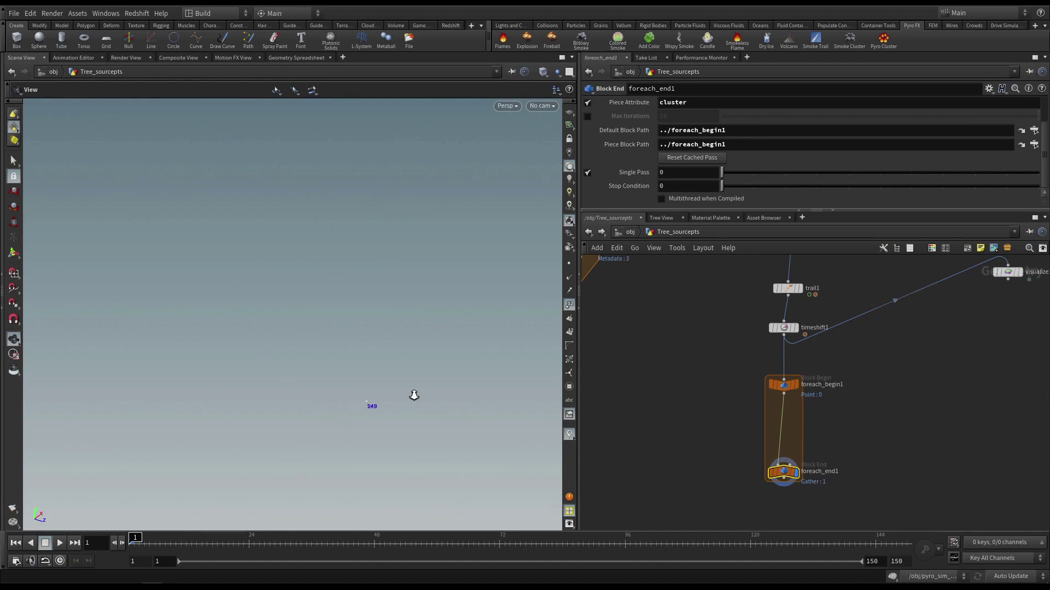
drag(745, 174, 719, 179)
scroll(787, 455, up, 2)
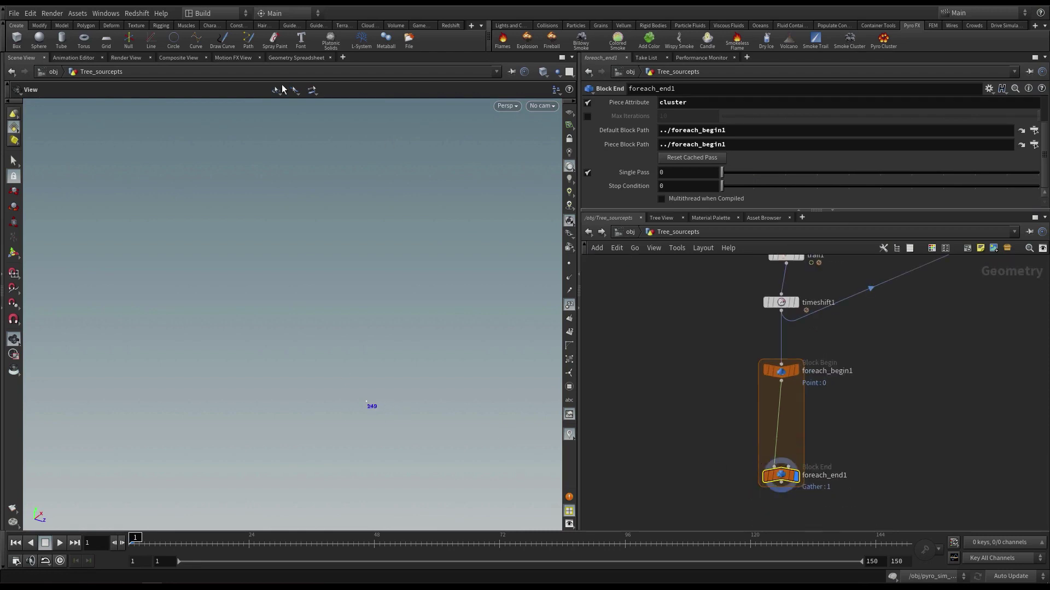
Step: Examine the isolated tree point's location relative to the agent geometry, tracing the network back to object_merge2_agentGeo
scroll(700, 440, up, 3)
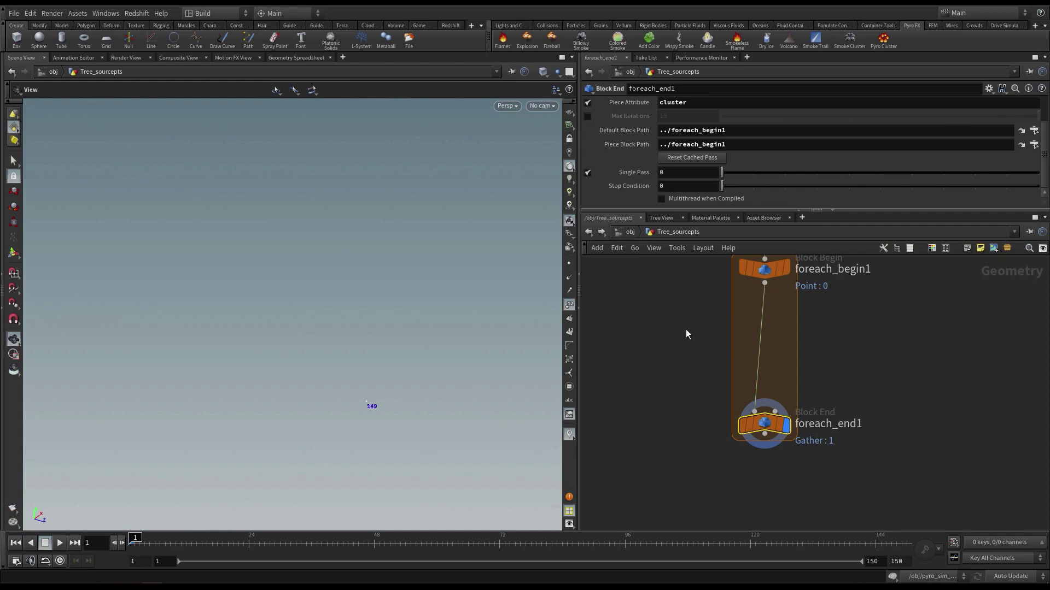
scroll(687, 334, down, 5)
middle_drag(749, 257, 750, 343)
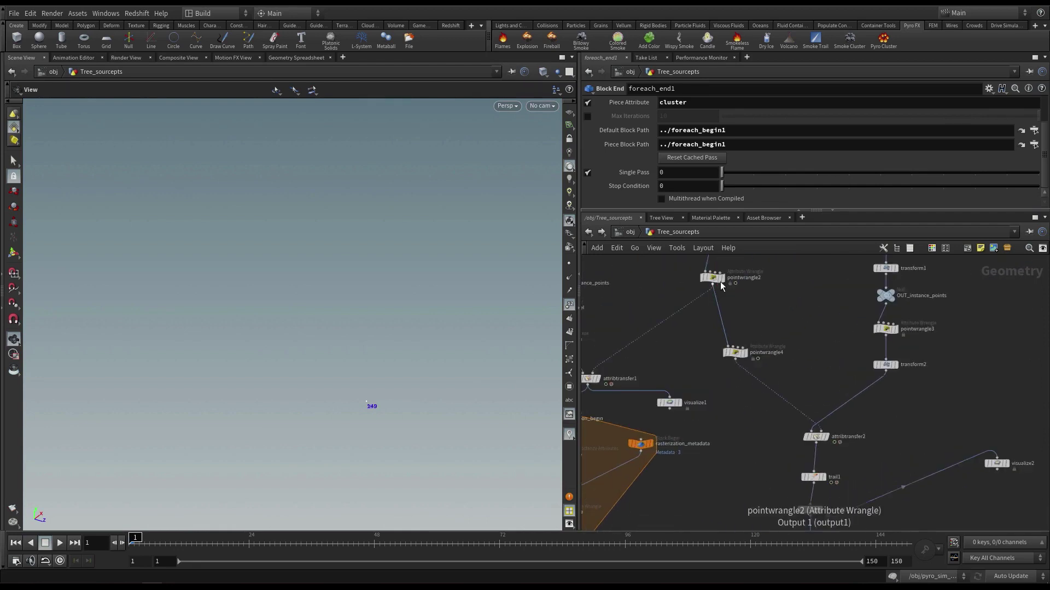
middle_drag(720, 280, 738, 421)
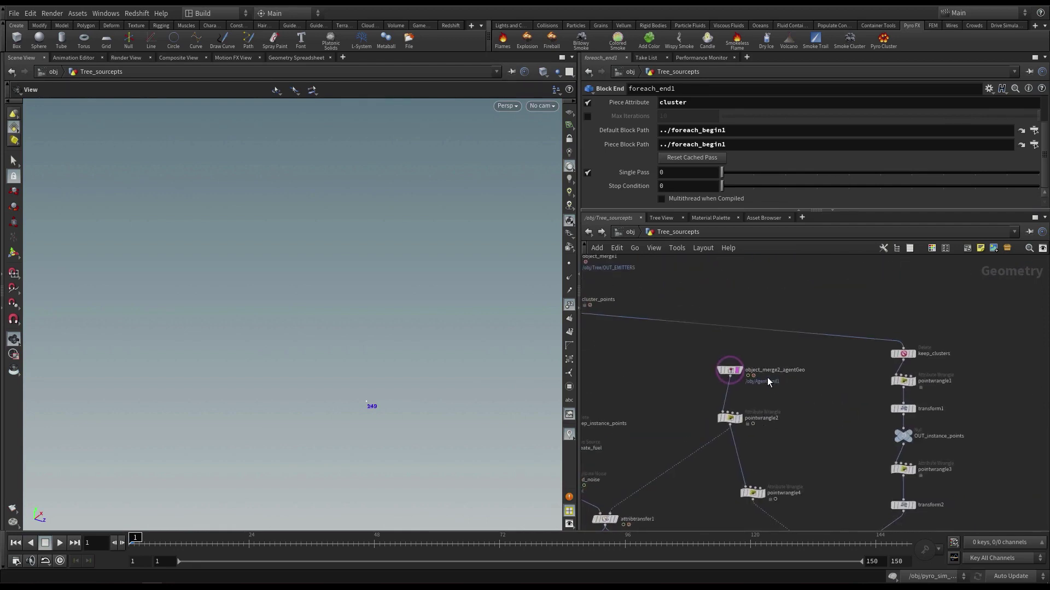
middle_drag(785, 381, 774, 353)
middle_drag(289, 374, 257, 344)
middle_drag(368, 372, 360, 369)
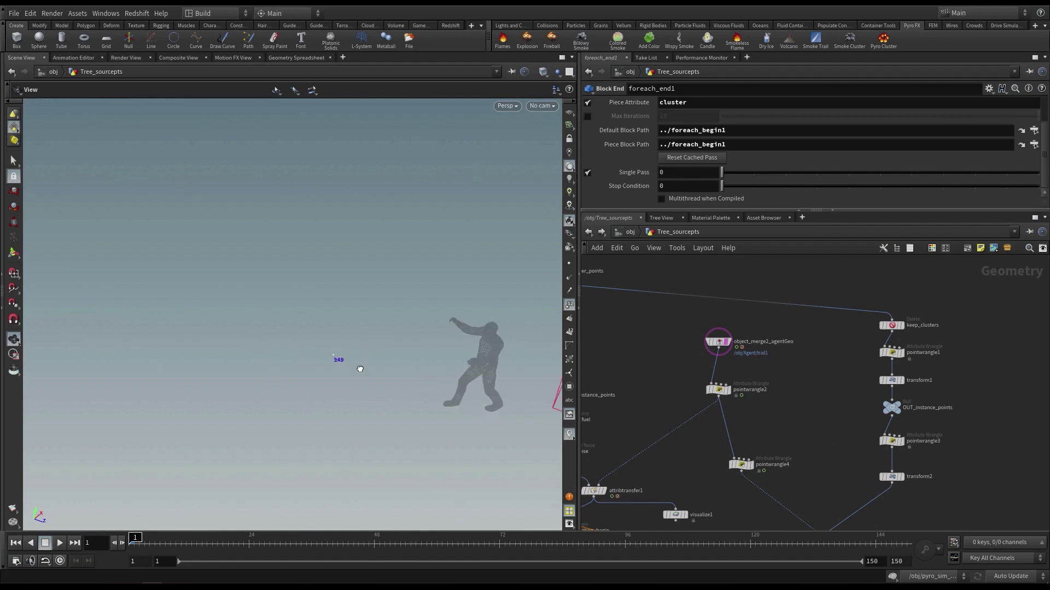
drag(359, 369, 362, 299)
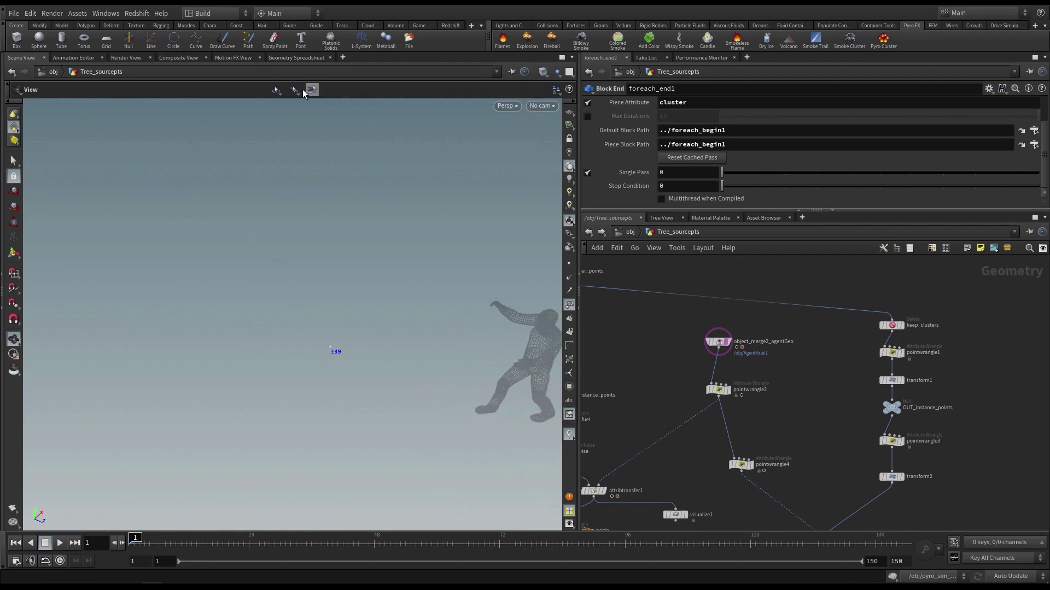
Step: Check the OnFrame values of pass 0 in the Geometry Spreadsheet, looking for the first value above -1
click(291, 58)
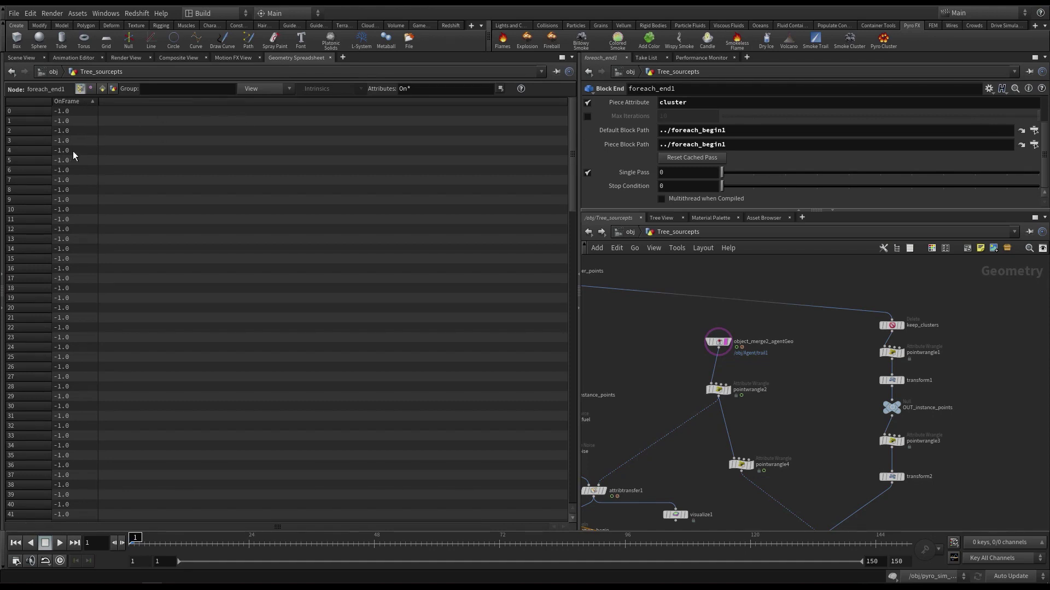
drag(572, 163, 570, 298)
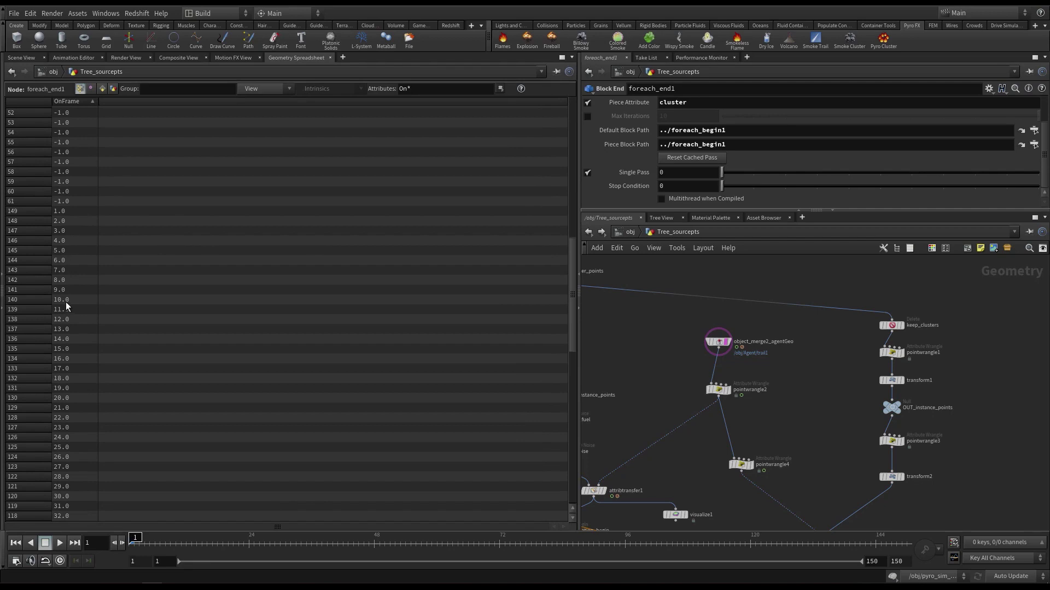
scroll(93, 253, down, 1)
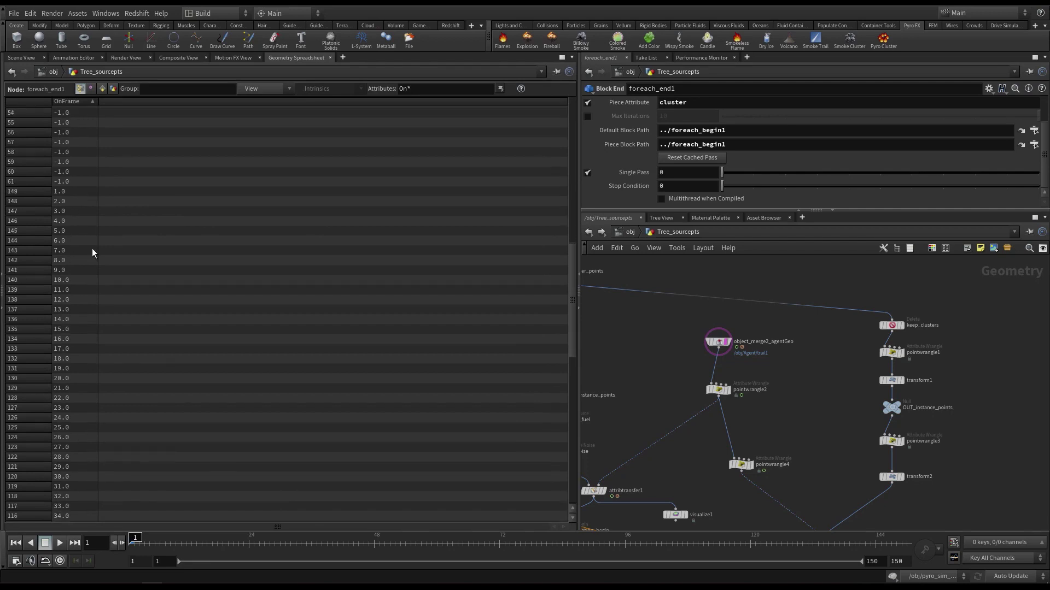
click(63, 193)
Step: Set foreach_end1's Single Pass to 1 and find that cluster's lowest valid OnFrame value in the spreadsheet
drag(734, 175, 750, 175)
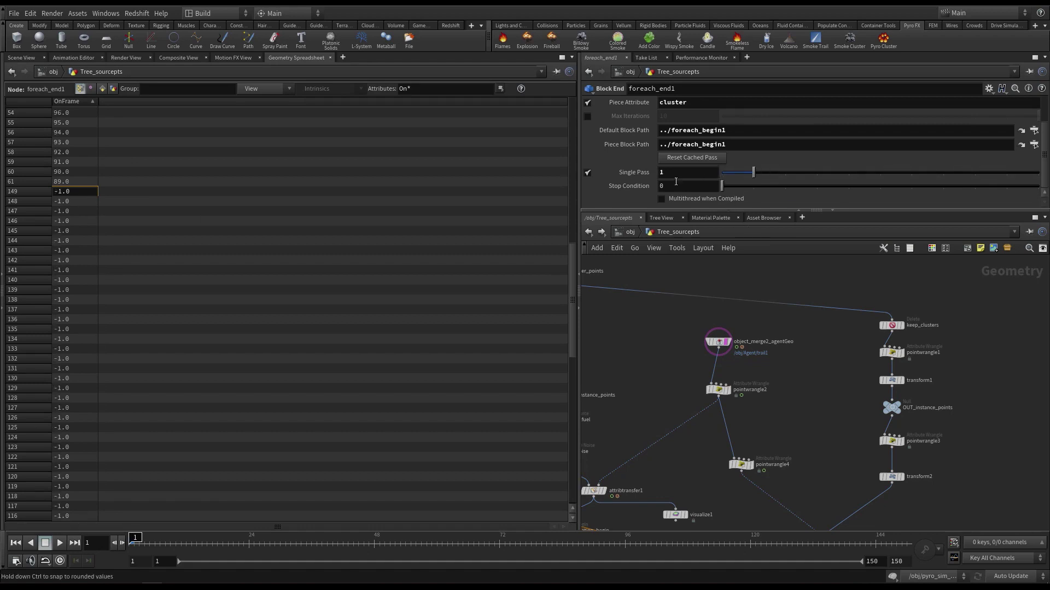
drag(573, 271, 574, 239)
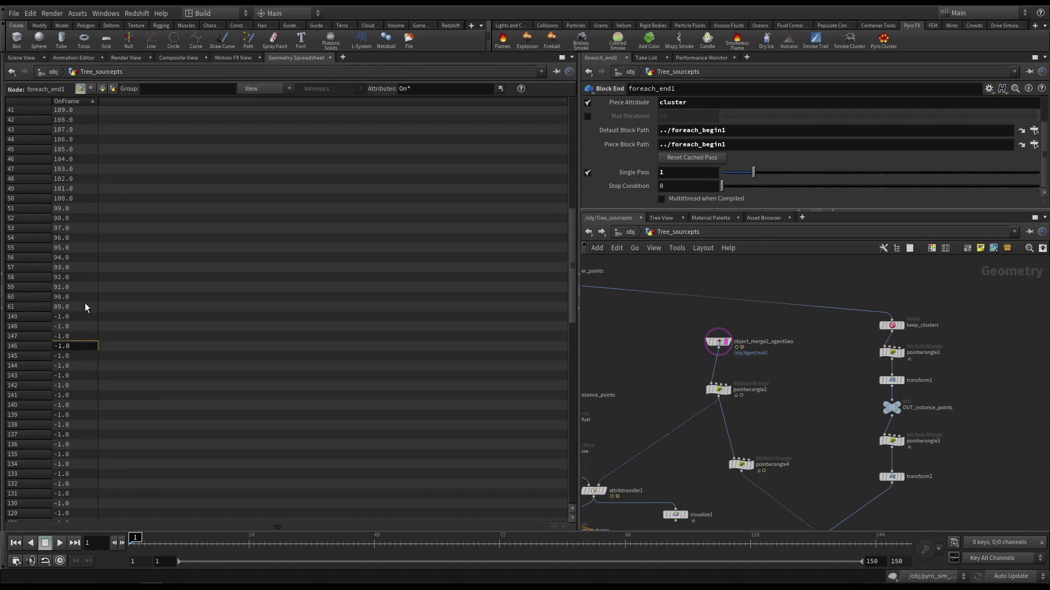
scroll(90, 279, up, 5)
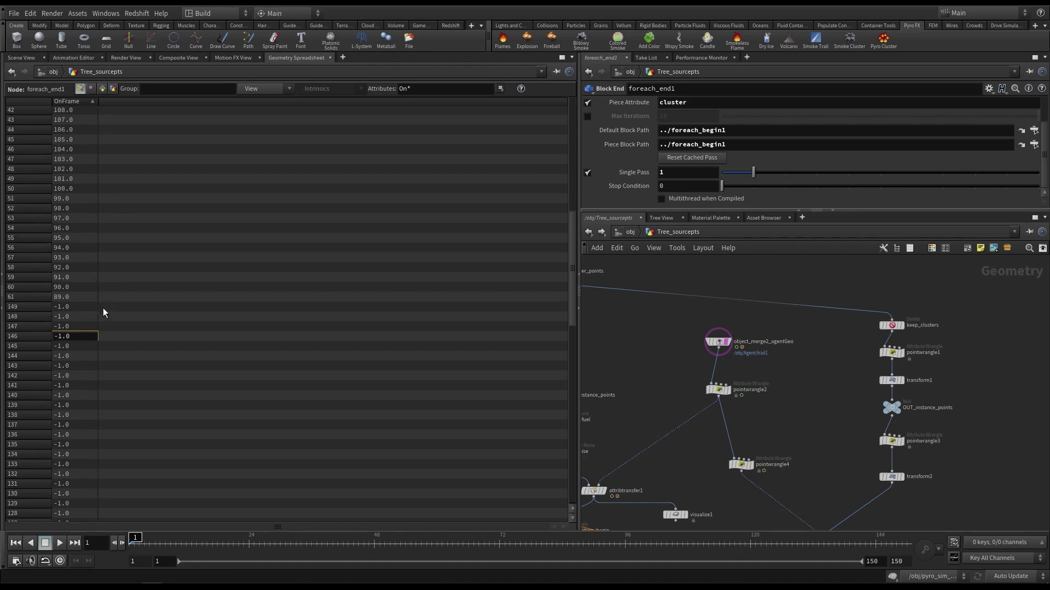
scroll(101, 306, down, 3)
scroll(101, 318, up, 10)
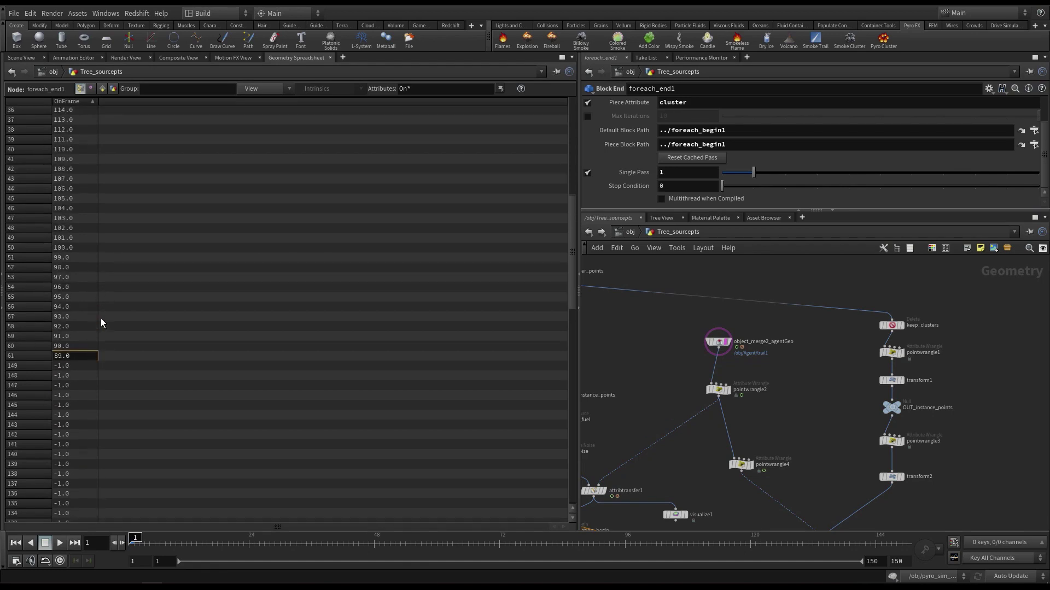
scroll(102, 317, down, 8)
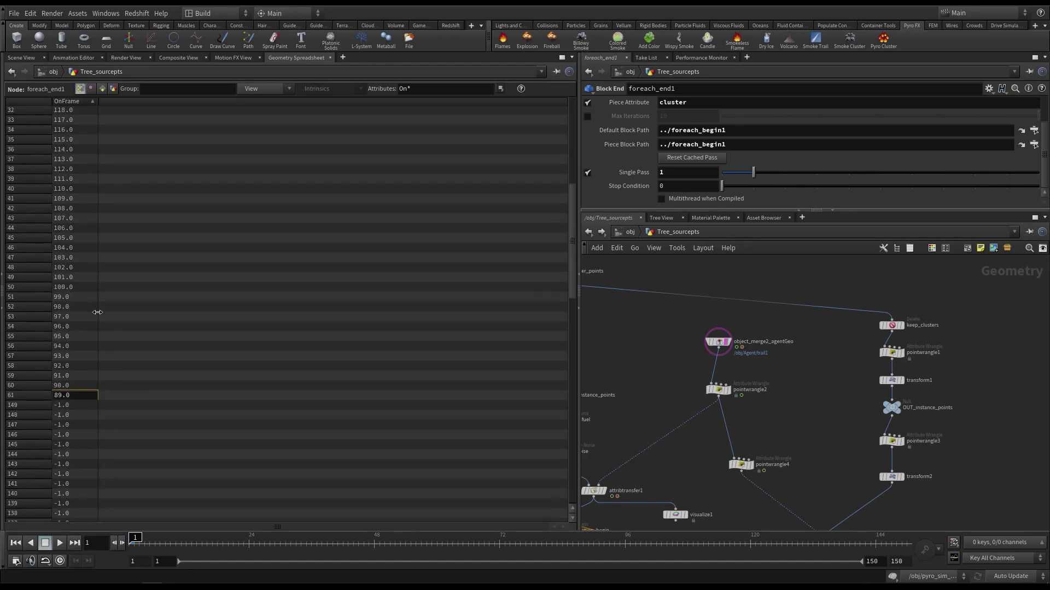
scroll(81, 397, down, 1)
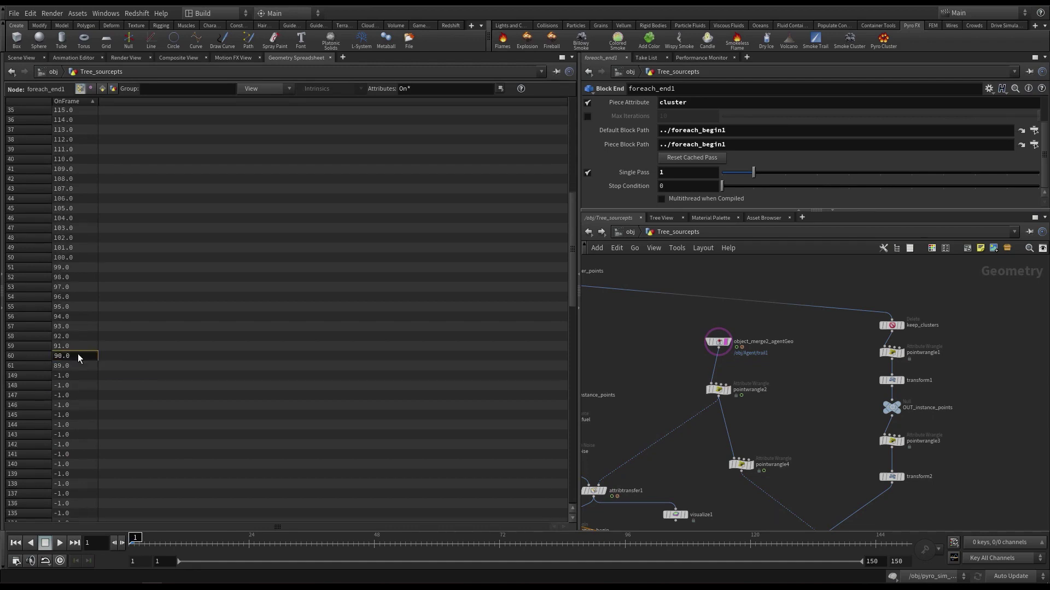
drag(74, 123, 89, 314)
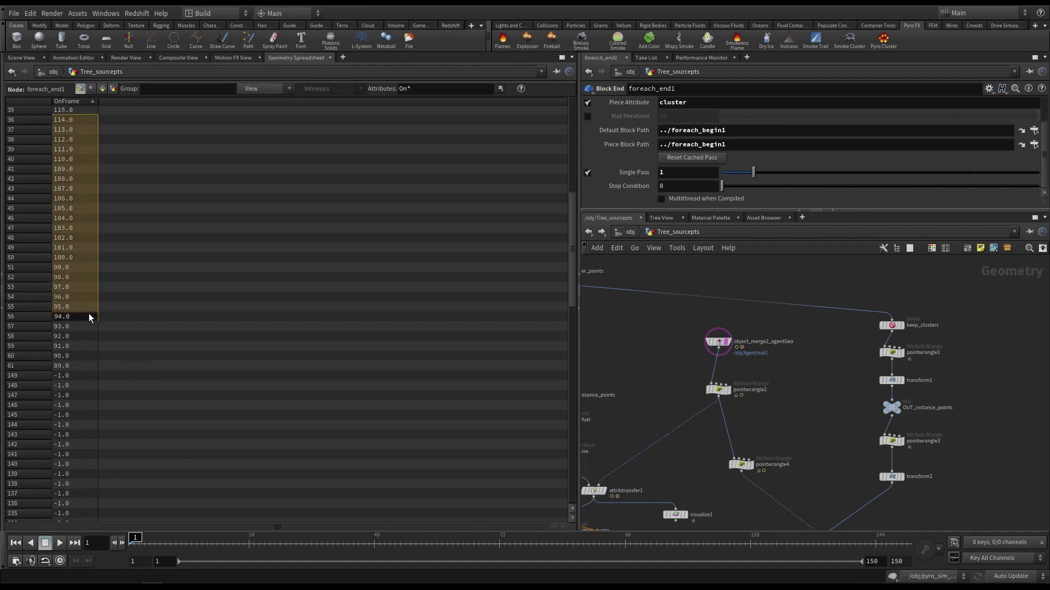
click(59, 369)
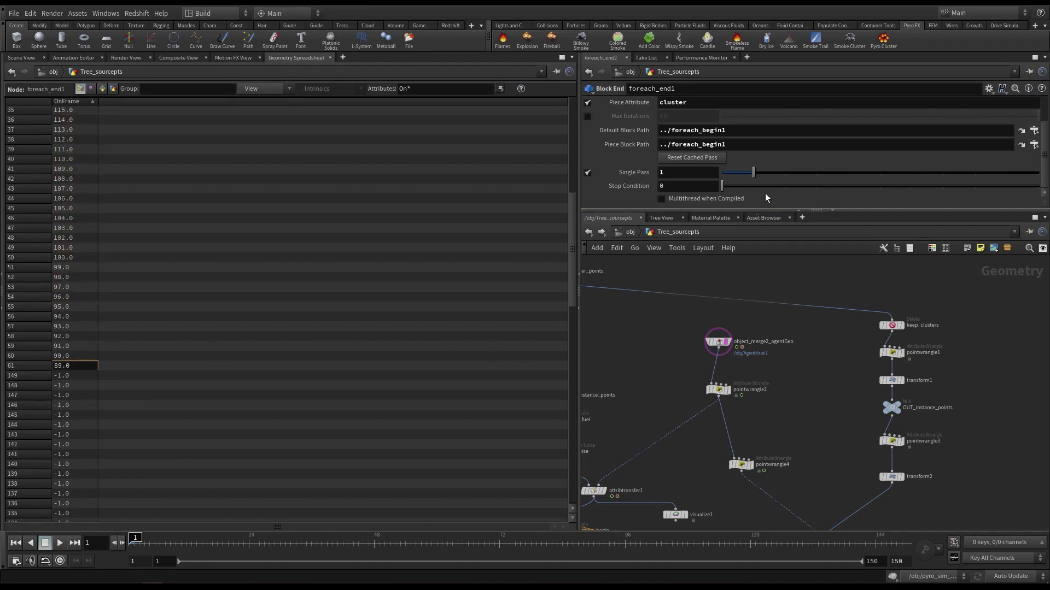
Step: Step foreach_end1's Single Pass through 2 and 3 and compare the OnFrame values of those clusters
drag(763, 175, 779, 175)
click(763, 177)
scroll(141, 234, up, 2)
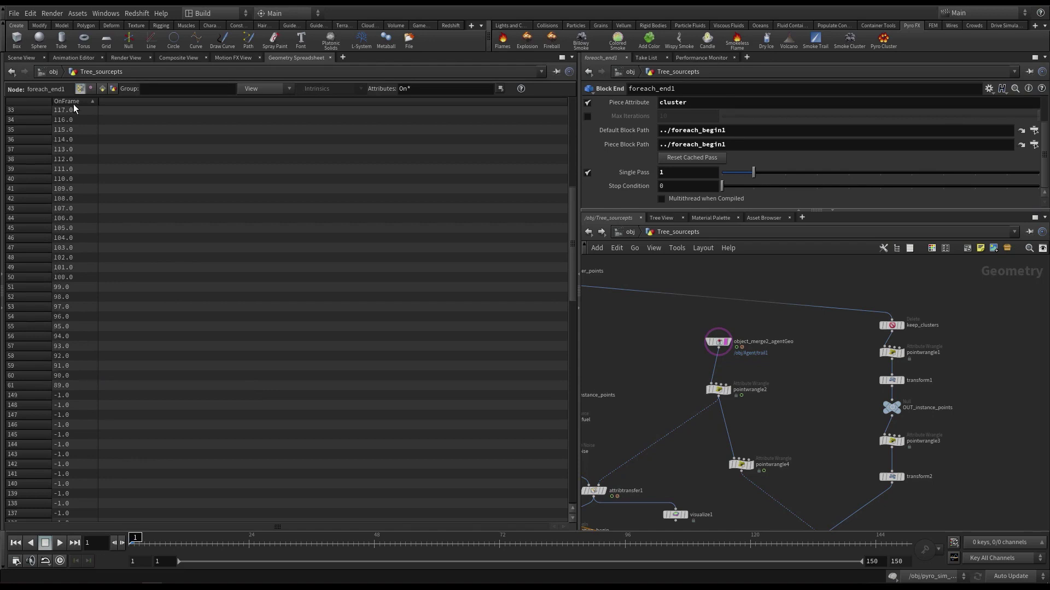
scroll(131, 309, up, 2)
click(766, 172)
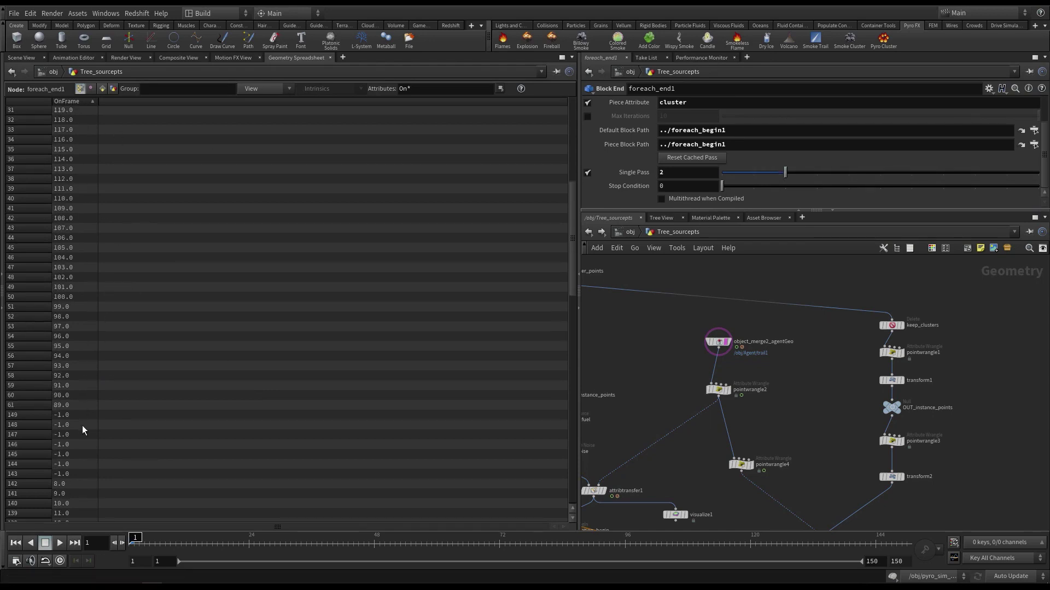
scroll(77, 416, down, 3)
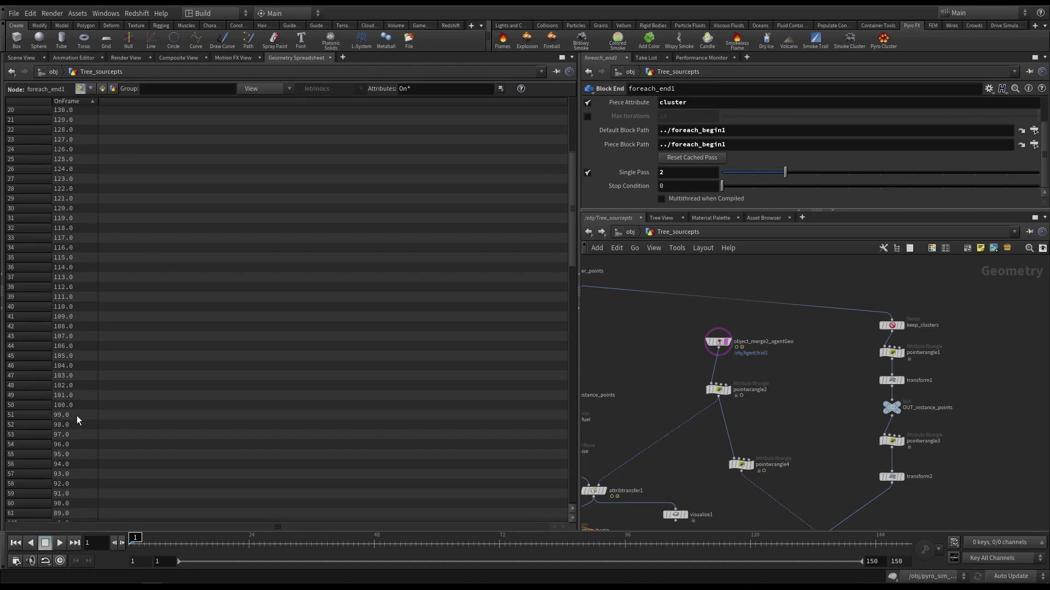
click(818, 172)
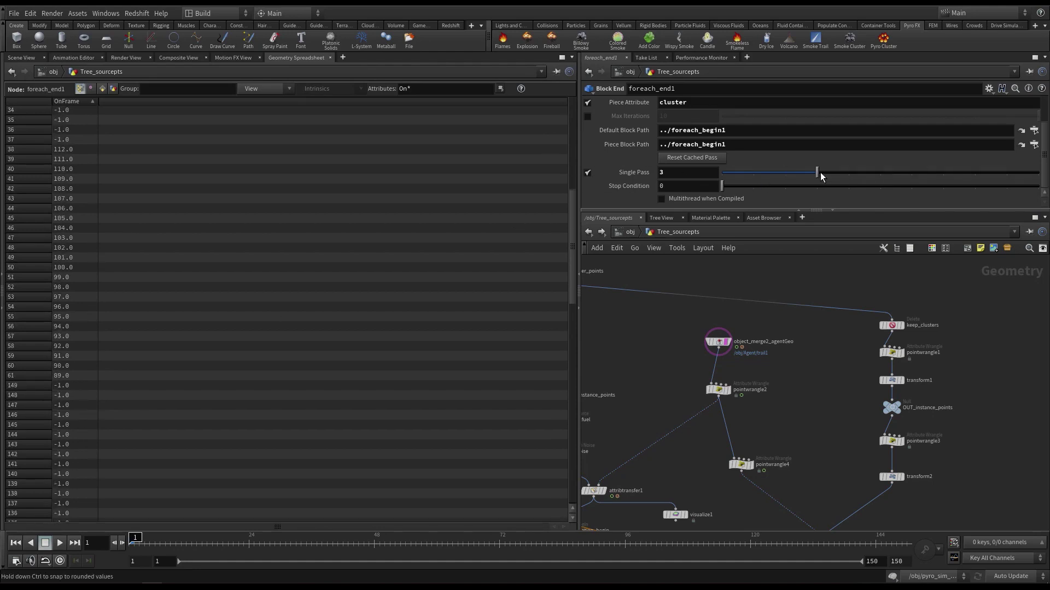
Step: Set foreach_end1's Single Pass to 1 and back to 0, comparing the sorted OnFrame values of those two clusters
click(76, 103)
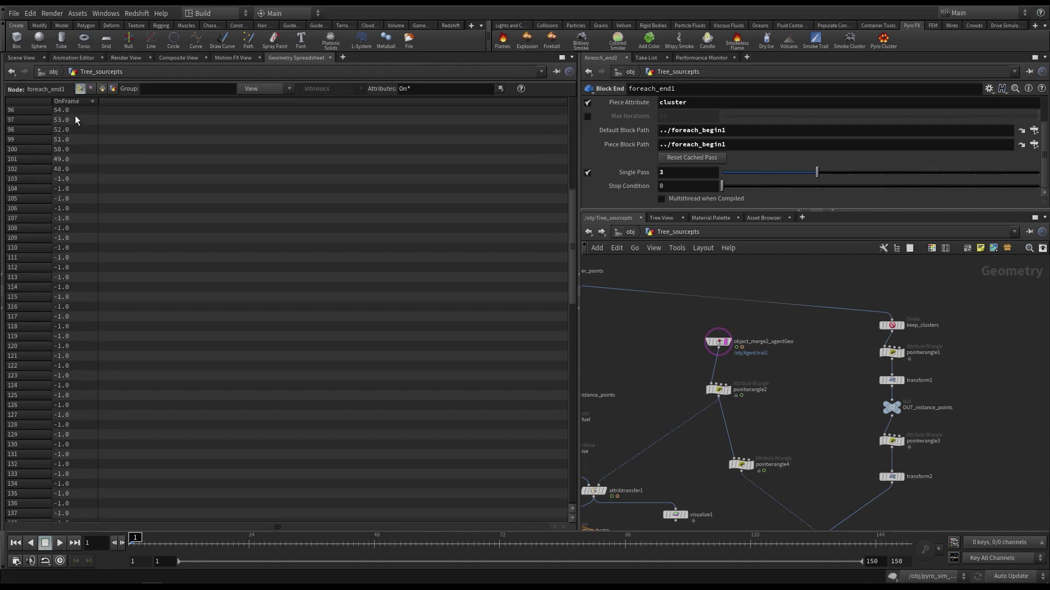
click(753, 173)
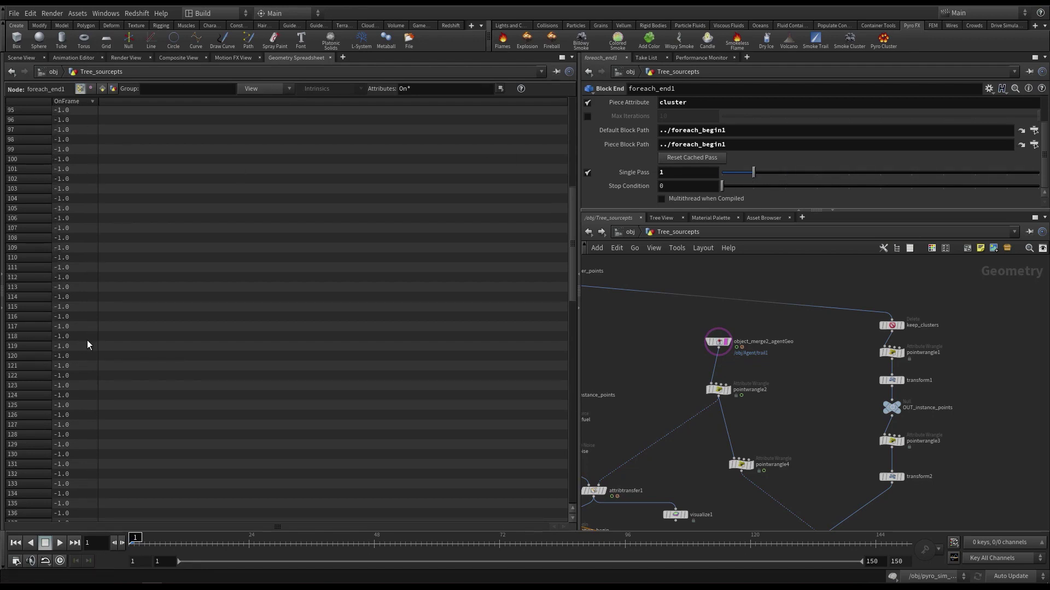
scroll(73, 290, up, 1)
scroll(73, 290, up, 10)
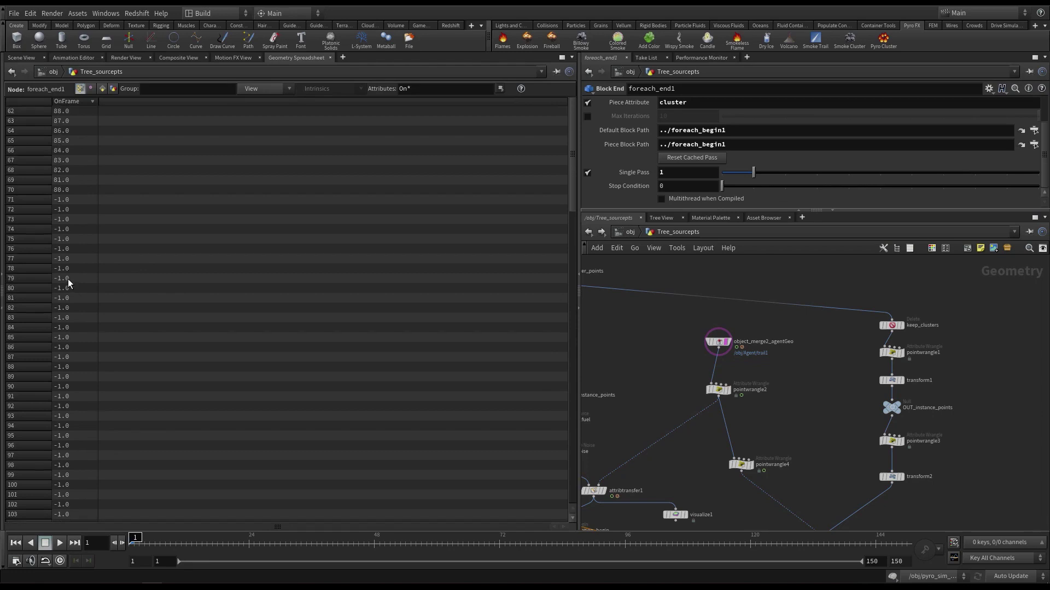
drag(748, 175, 723, 175)
scroll(78, 189, down, 3)
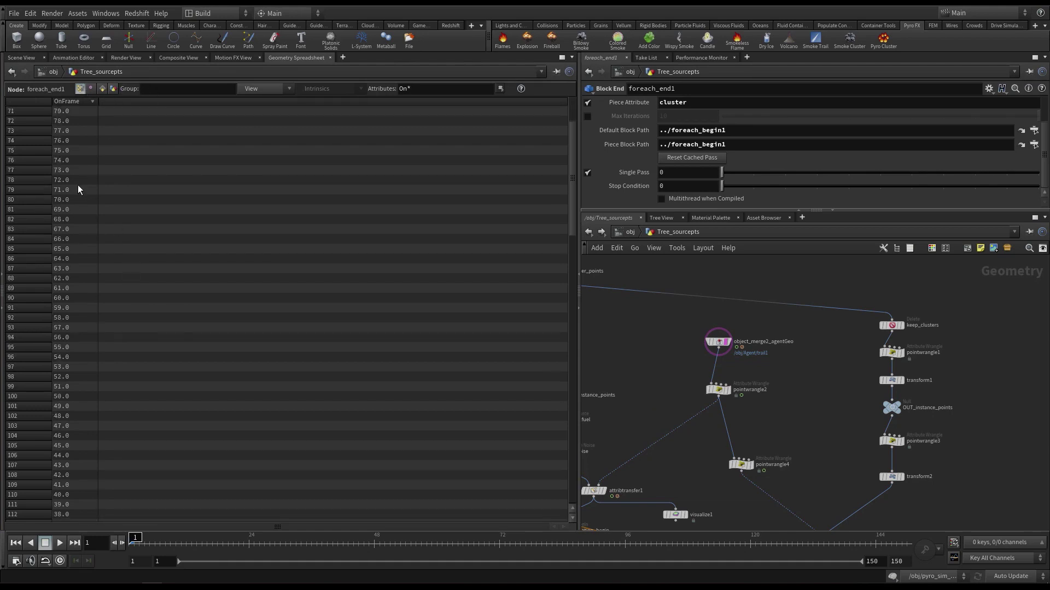
click(21, 58)
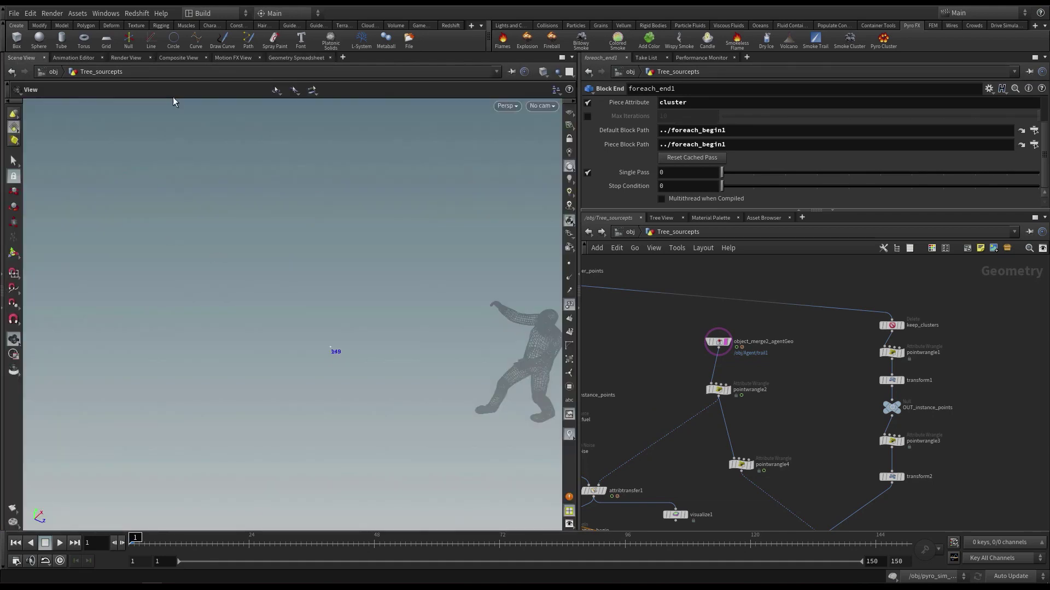
click(289, 57)
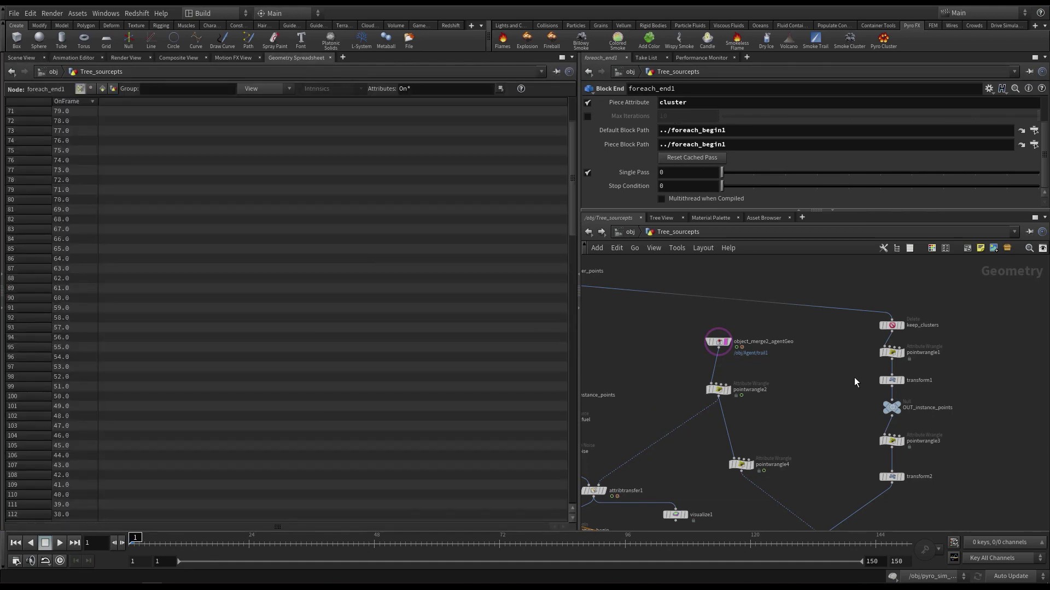
Step: Move foreach_end1 further below foreach_begin1 to make room for a node inside the loop block
scroll(847, 379, down, 3)
middle_drag(816, 376, 805, 246)
scroll(726, 380, up, 3)
middle_drag(724, 378, 832, 451)
scroll(840, 415, up, 1)
middle_drag(841, 414, 883, 378)
drag(832, 507, 730, 367)
middle_drag(832, 366, 610, 256)
scroll(720, 363, up, 1)
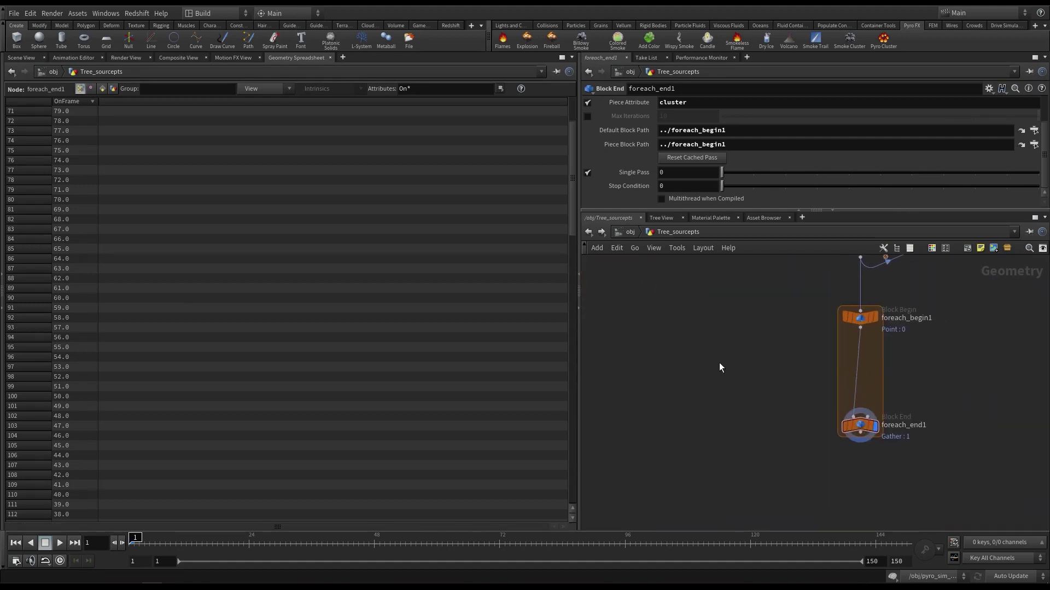
scroll(869, 431, up, 1)
drag(862, 430, 861, 466)
middle_drag(944, 329, 917, 397)
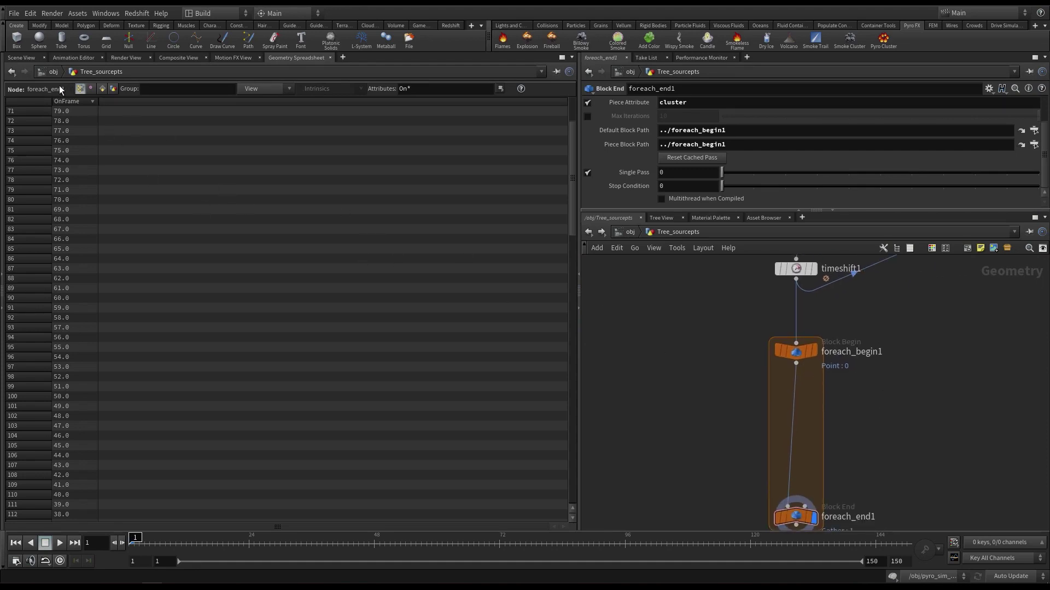
Step: Insert an Attribute Promote node between foreach_begin1 and foreach_end1
key(Tab)
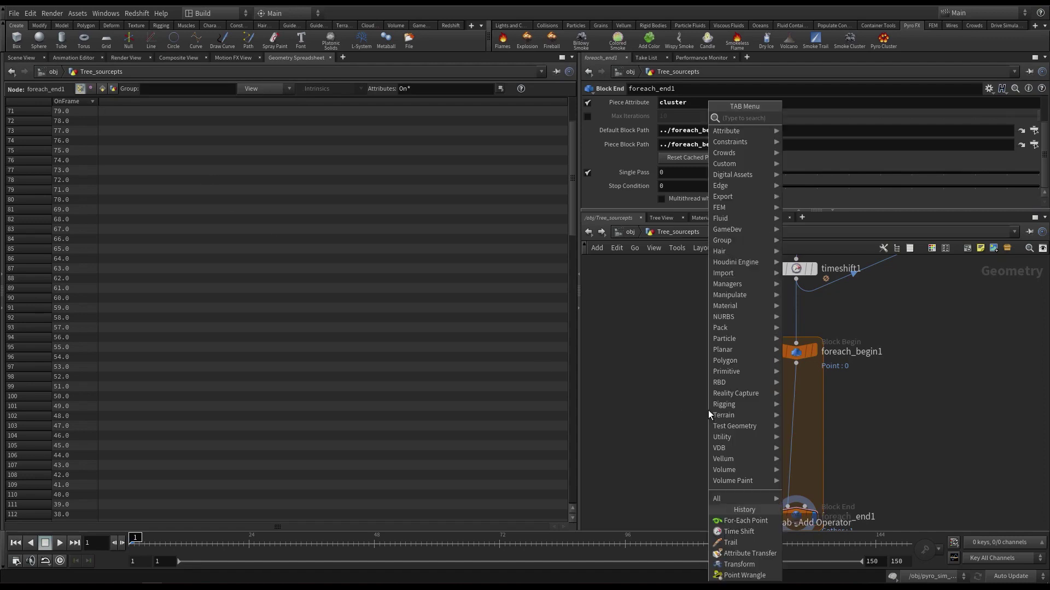
text(atpr)
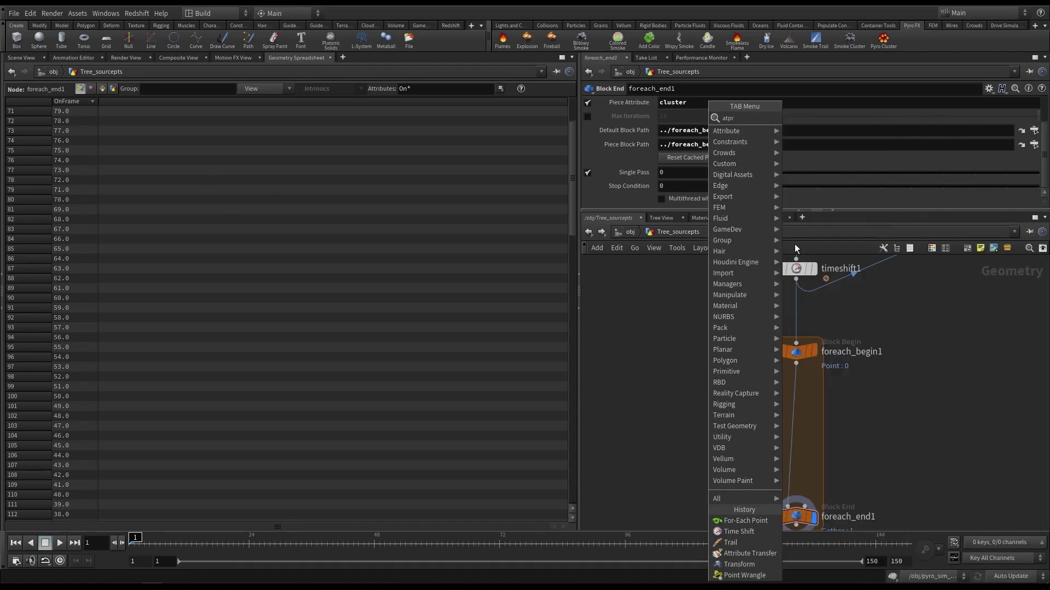
key(BackSpace)
key(BackSpace)
key(BackSpace)
text(tp)
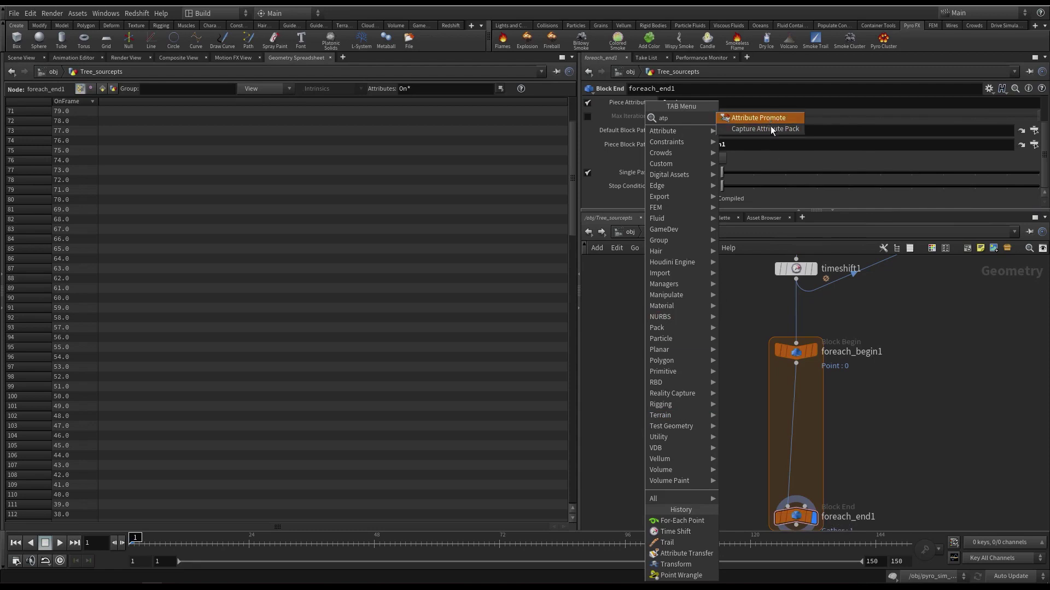
key(Return)
click(796, 400)
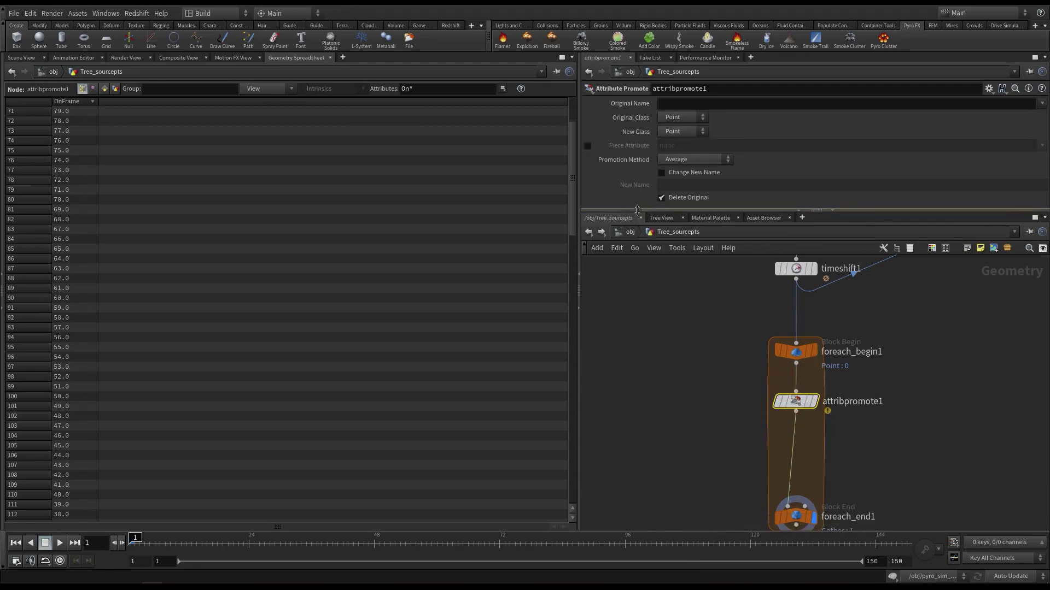
Step: Promote the OnFrame attribute from Point to Detail class and show the detail attributes in the Geometry Spreadsheet
drag(639, 214, 641, 244)
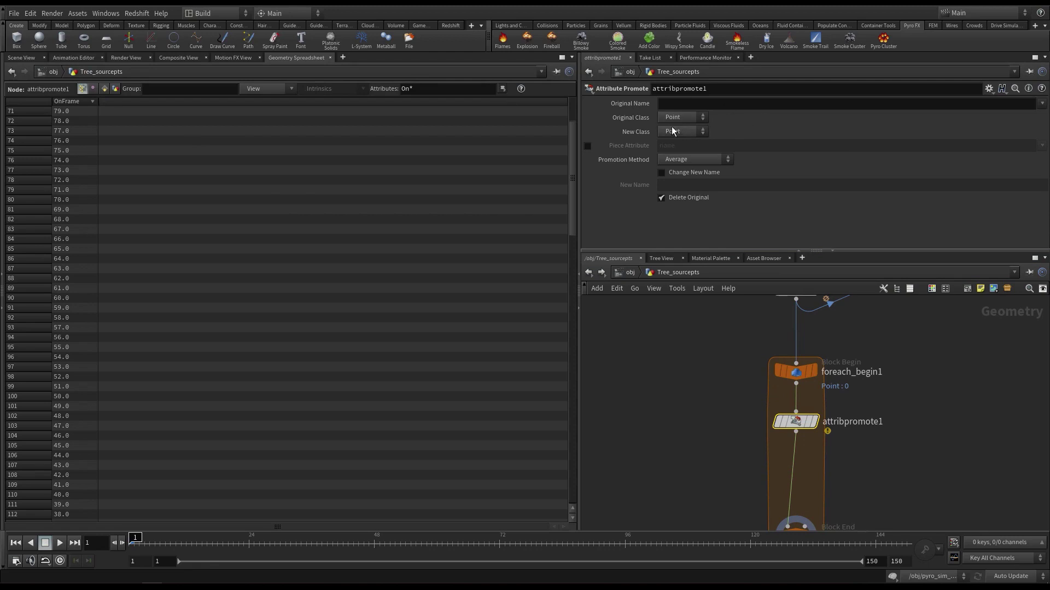
click(1041, 104)
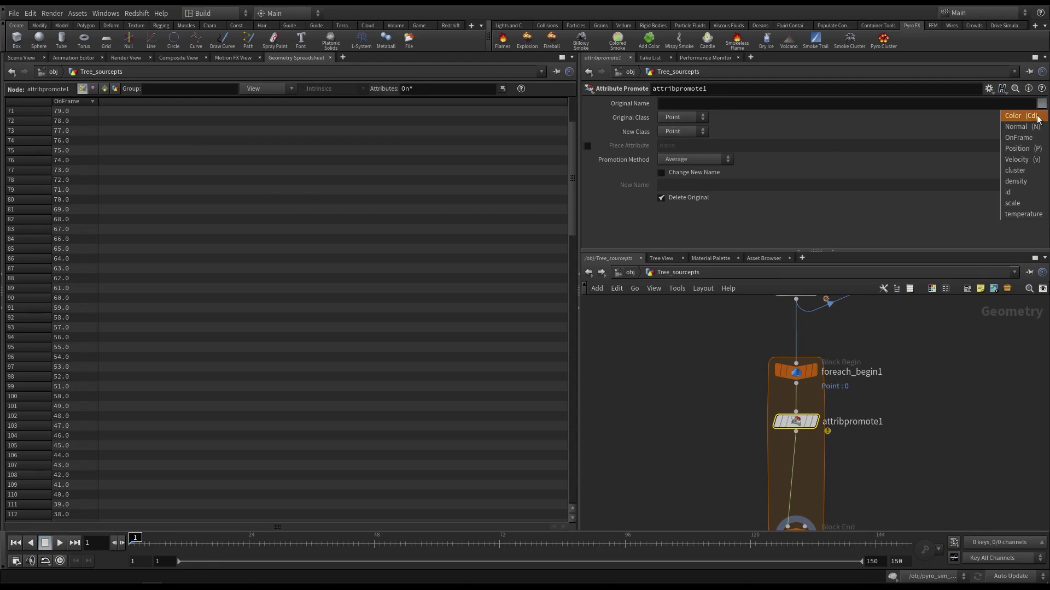
click(1035, 139)
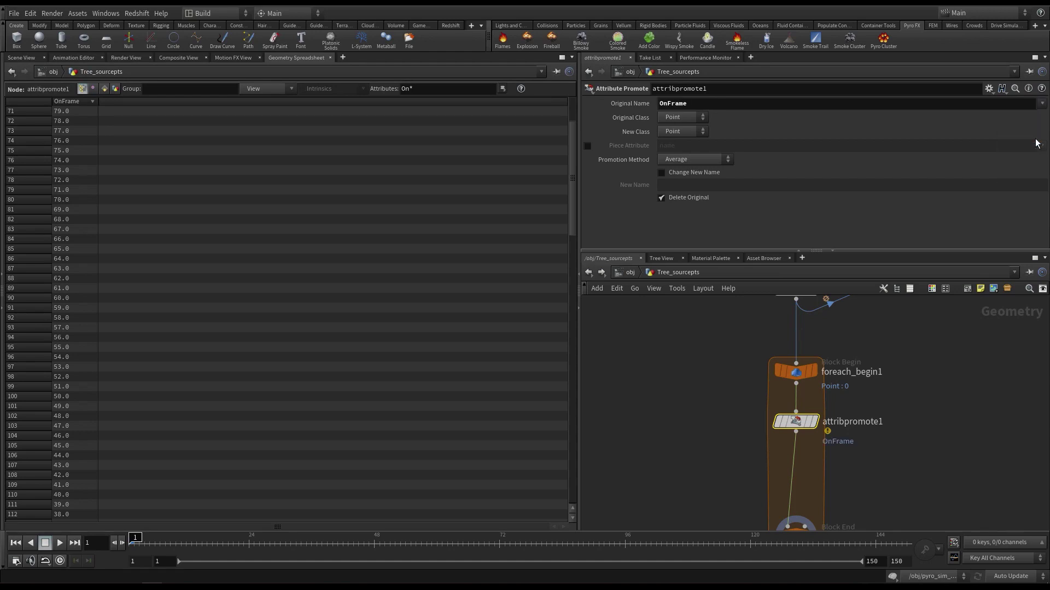
click(684, 117)
click(685, 117)
click(688, 132)
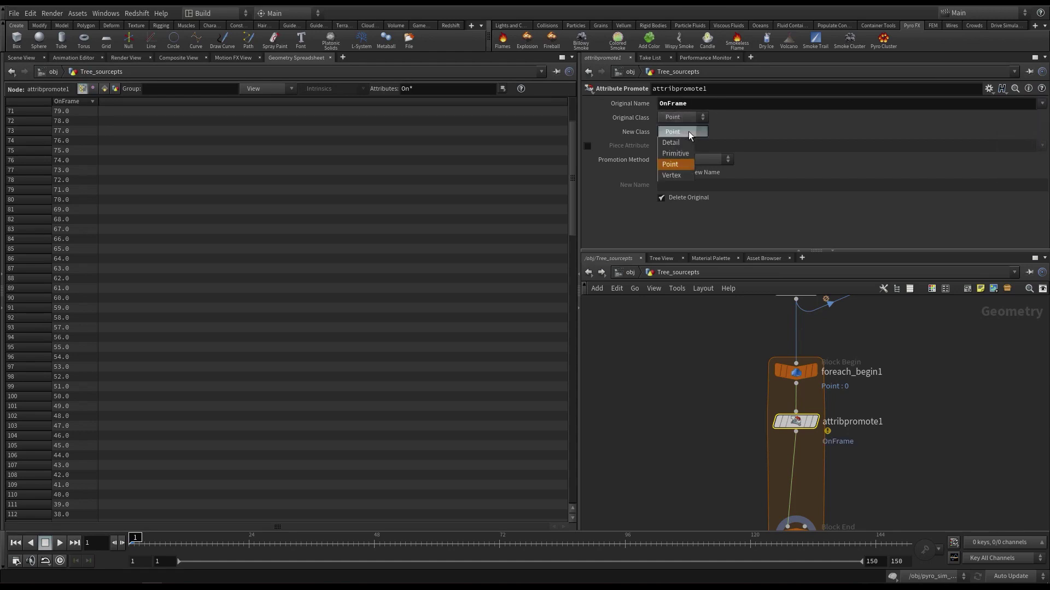
click(684, 142)
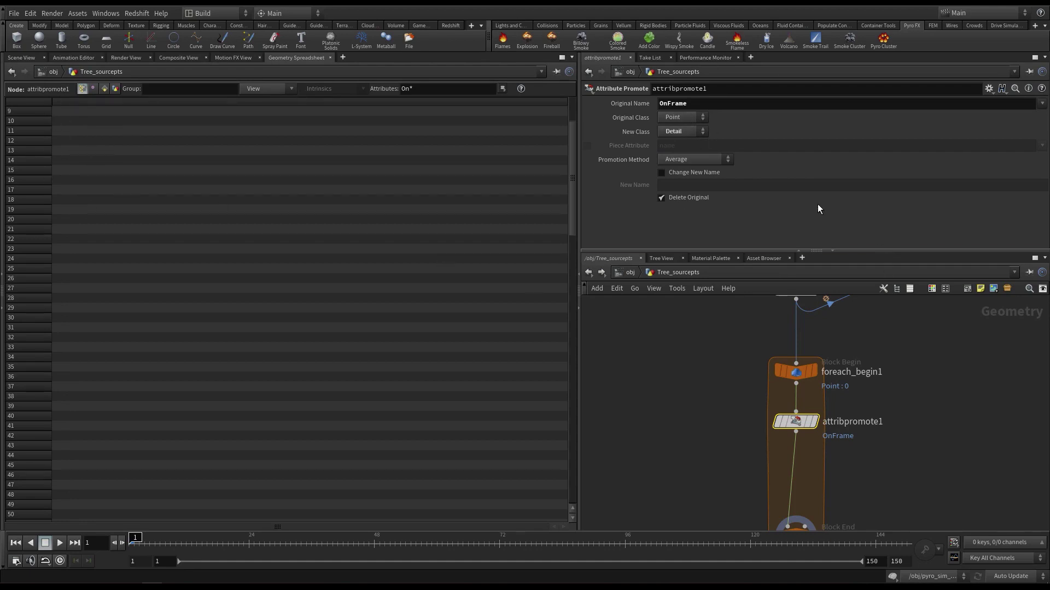
click(105, 89)
click(115, 88)
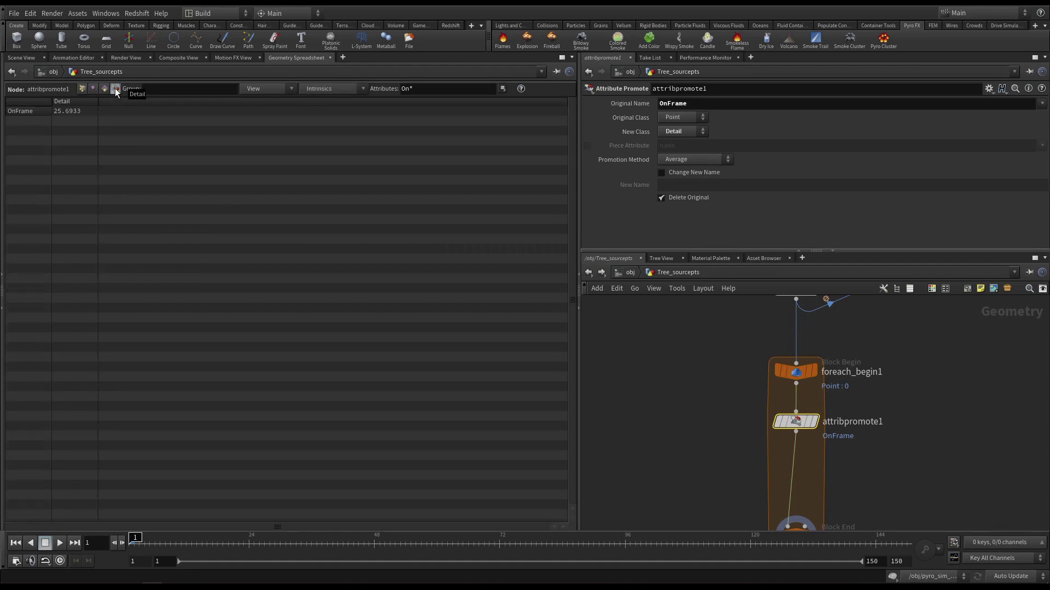
Step: Try the Maximum promotion method for the OnFrame attribute, and settle on Minimum
click(706, 160)
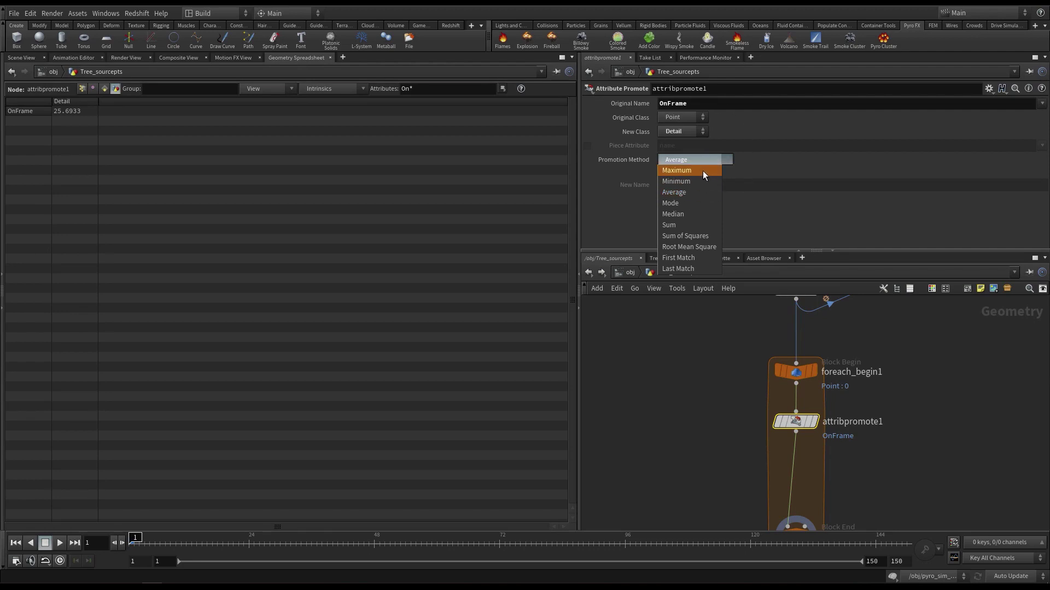
click(703, 170)
click(702, 159)
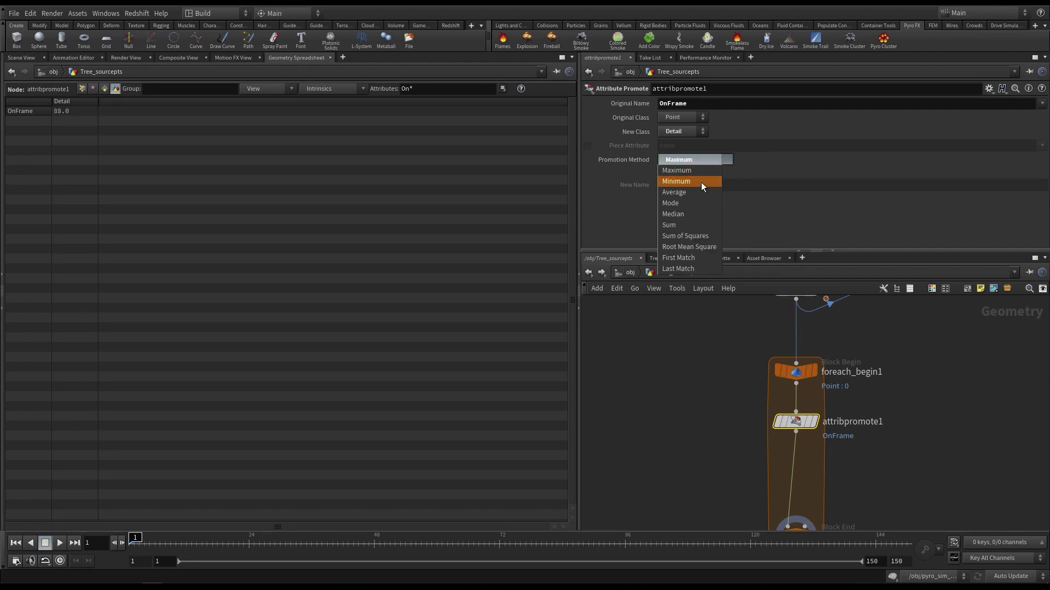
click(701, 182)
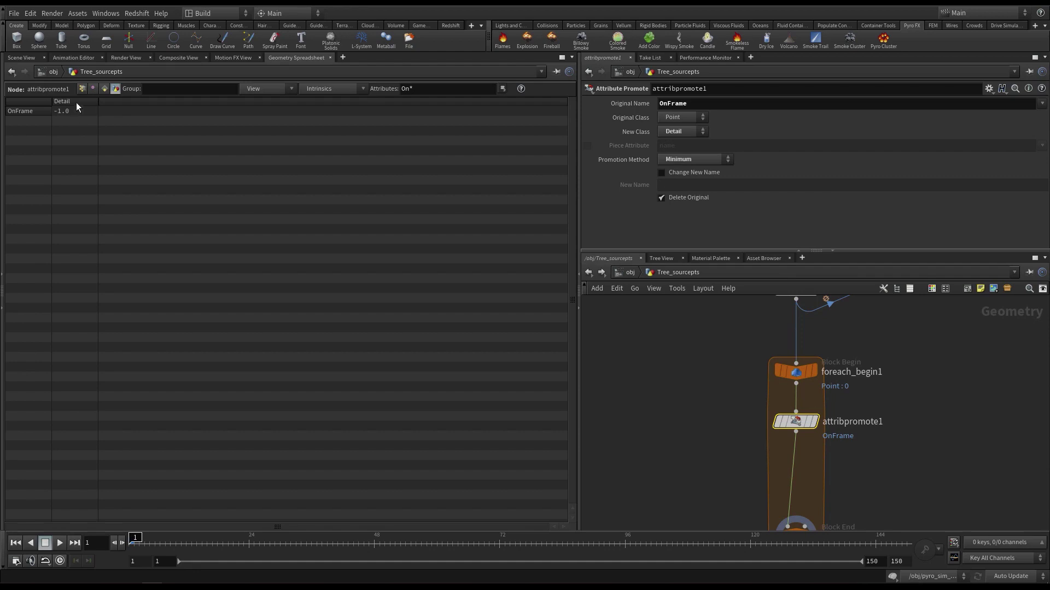
Step: Bypass the Attribute Promote node and examine the OnFrame point values at the loop's Block End
mouse_move(795, 422)
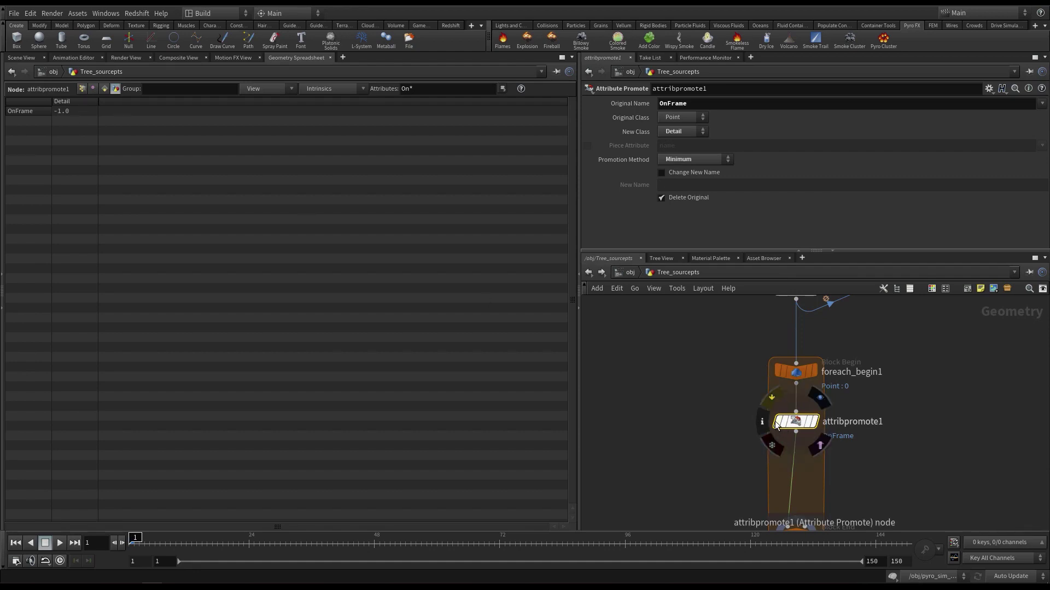
click(771, 397)
click(799, 375)
middle_drag(887, 455, 837, 373)
click(752, 453)
click(80, 89)
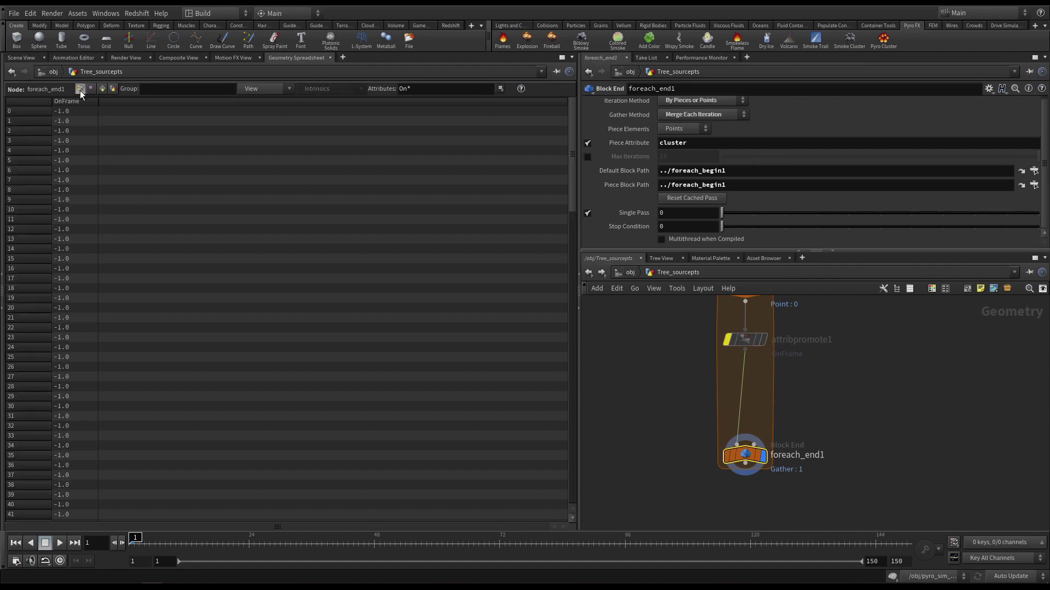
mouse_move(571, 185)
mouse_down()
mouse_move(565, 469)
mouse_move(574, 180)
mouse_up()
Step: Insert a Delete node between foreach_begin1 and the Attribute Promote node
middle_drag(682, 388, 697, 412)
key(Tab)
text(del)
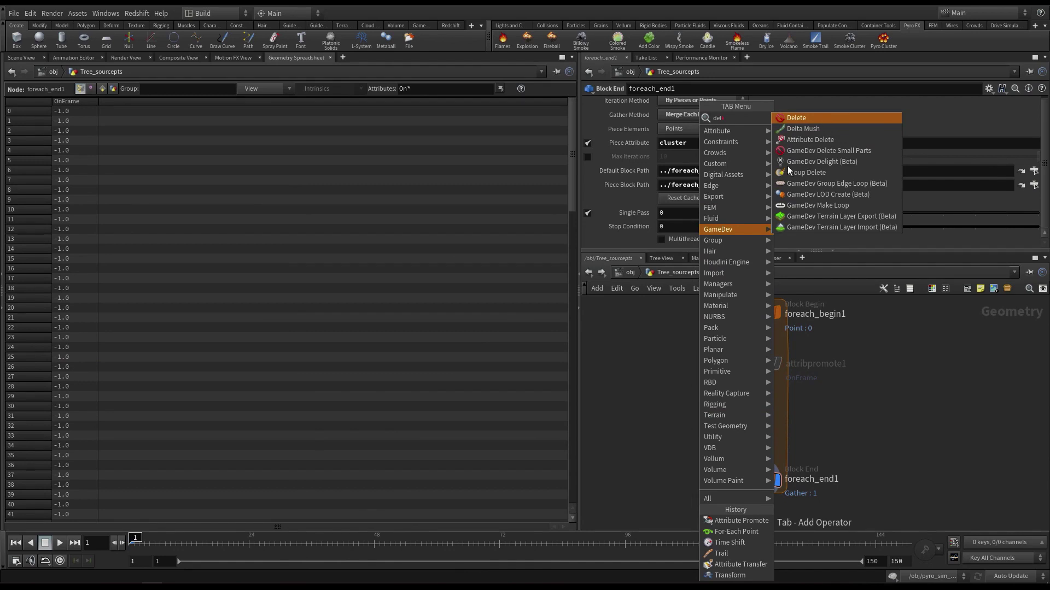
click(797, 117)
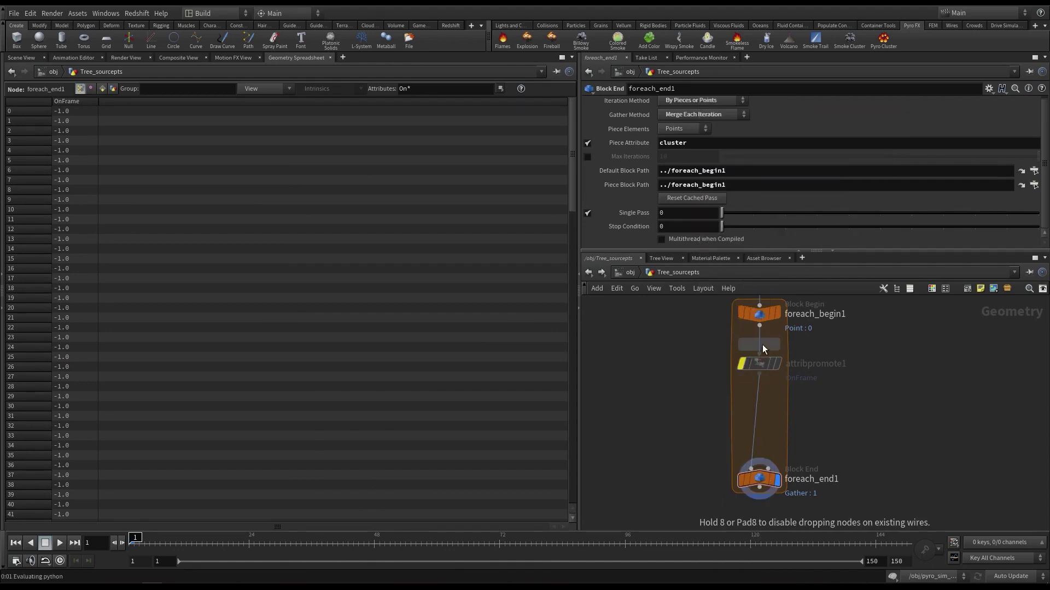
click(762, 349)
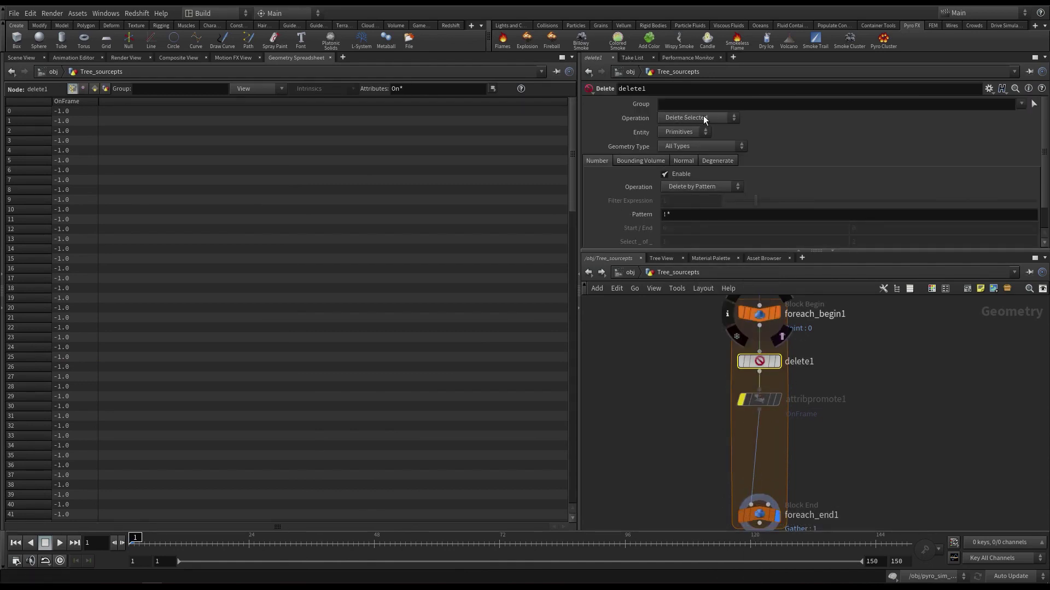
click(684, 133)
click(687, 156)
click(704, 186)
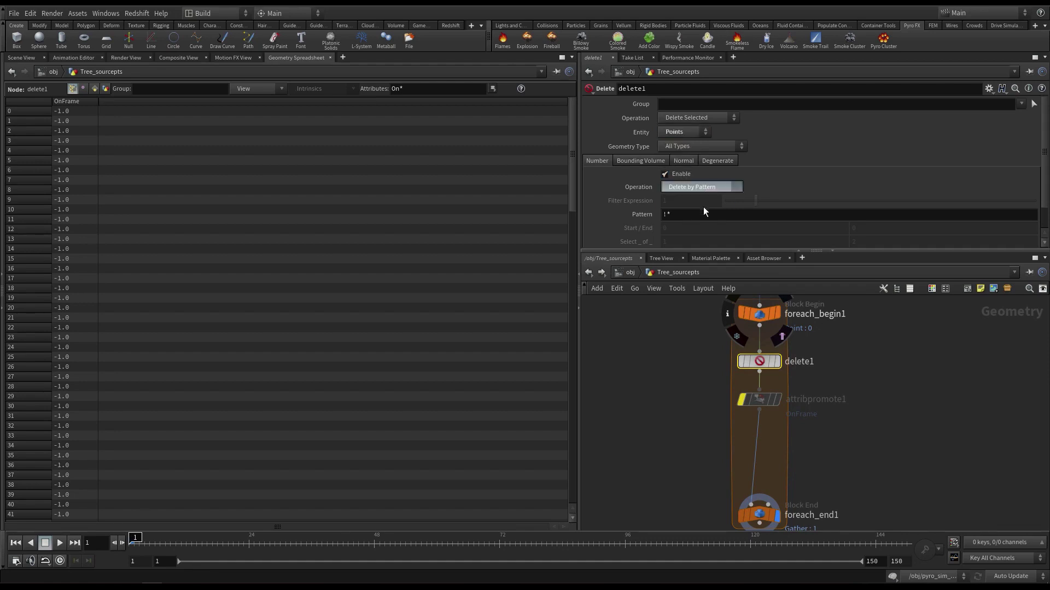
click(709, 220)
click(694, 202)
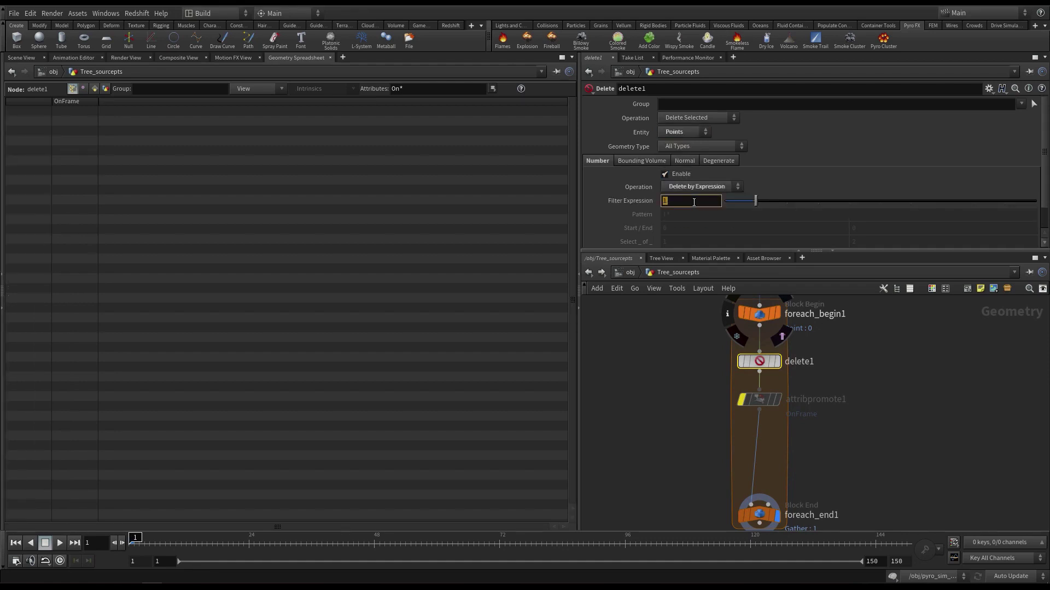
text(@p)
key(BackSpace)
key(BackSpace)
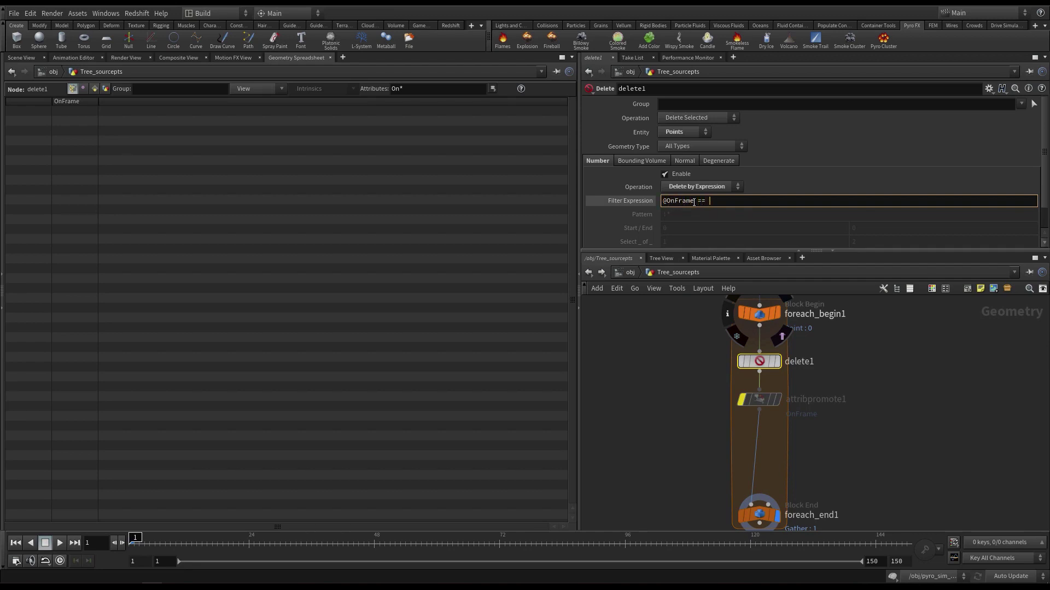
key(Return)
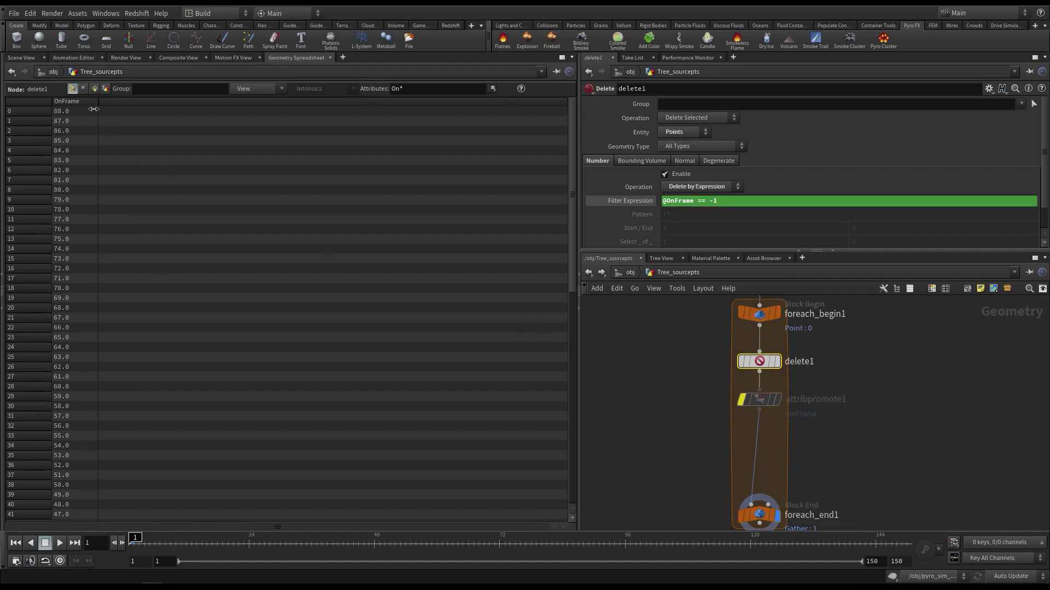
drag(572, 196, 536, 124)
Step: Re-enable the bypassed attribpromote1 node and show its detail-level OnFrame value
click(741, 400)
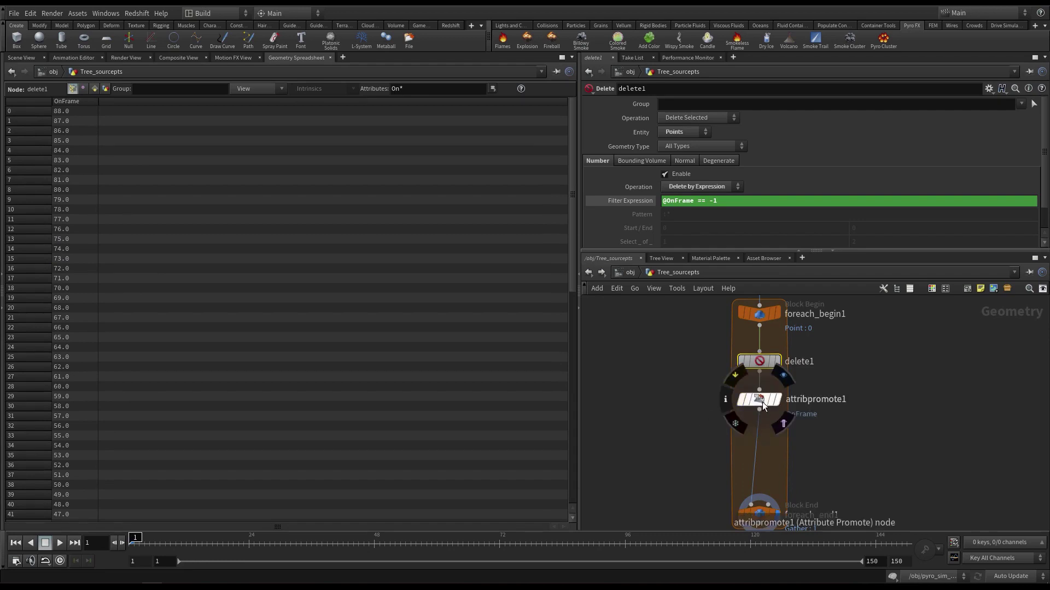
click(760, 401)
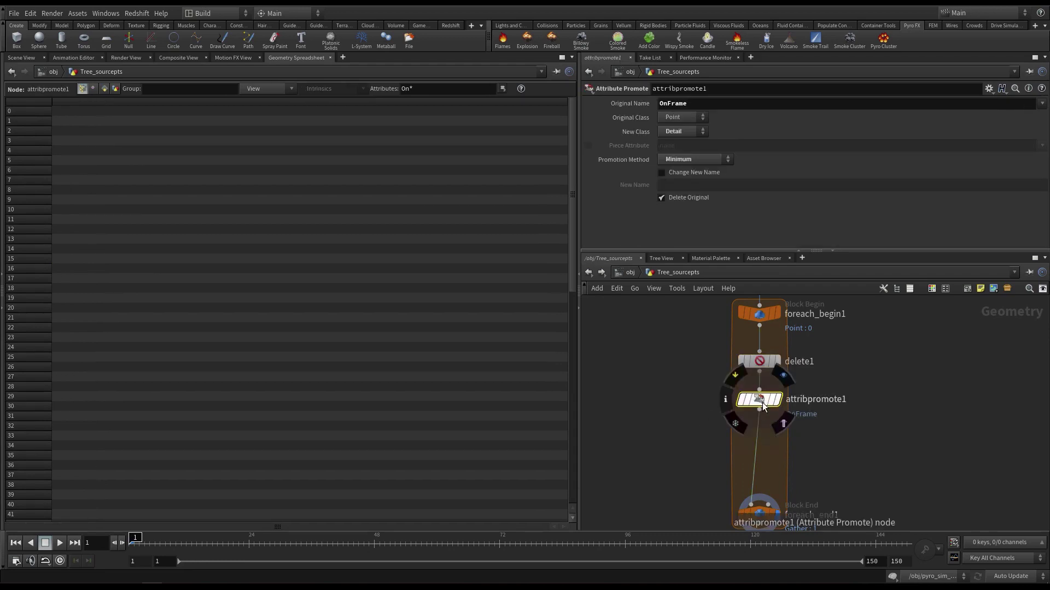
click(115, 88)
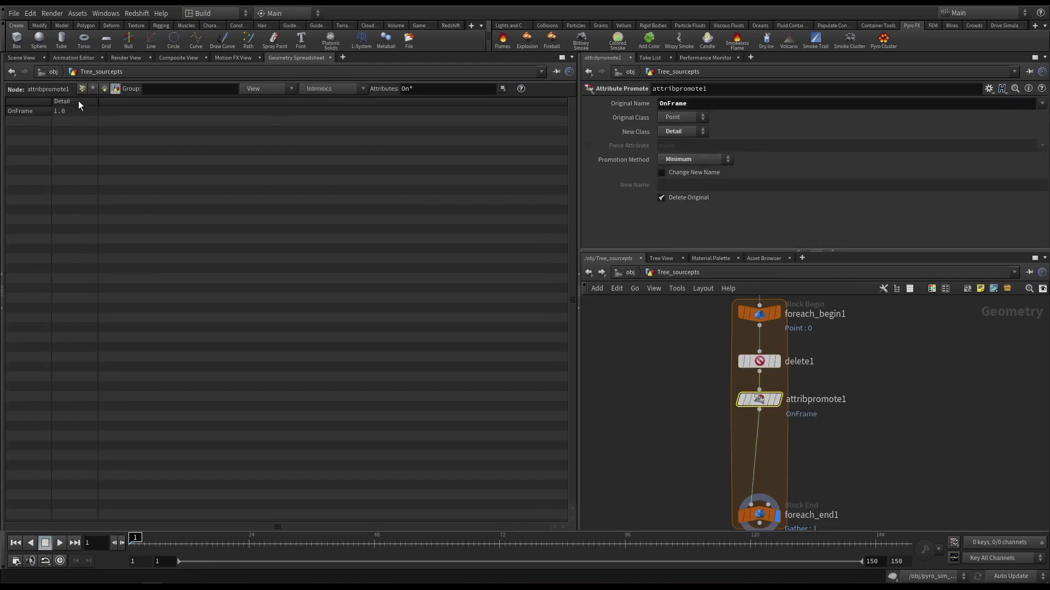
Step: Compare foreach_end1's detail OnFrame value across single passes, reset Single Pass to 0, and show the point attributes
click(763, 514)
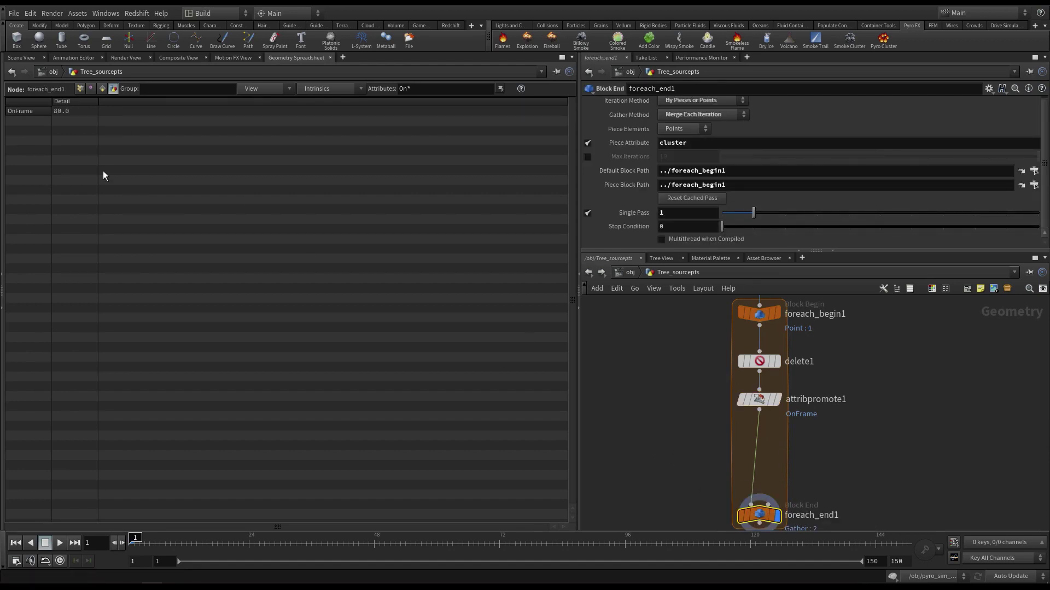
drag(755, 211, 684, 211)
click(80, 89)
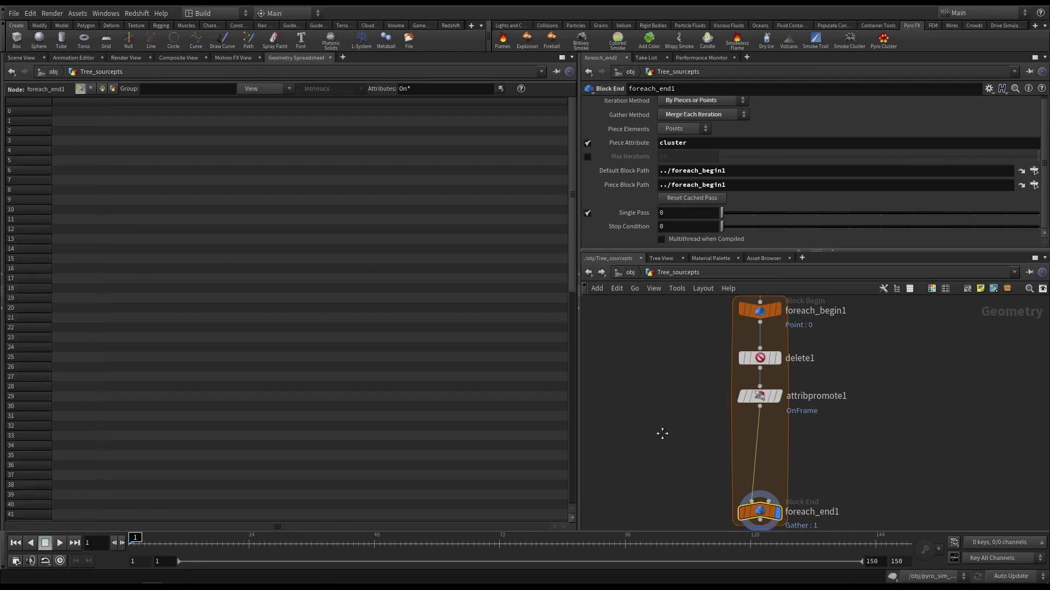
Step: Clear the spreadsheet's attribute filter to list all point attributes of attribpromote1
click(759, 391)
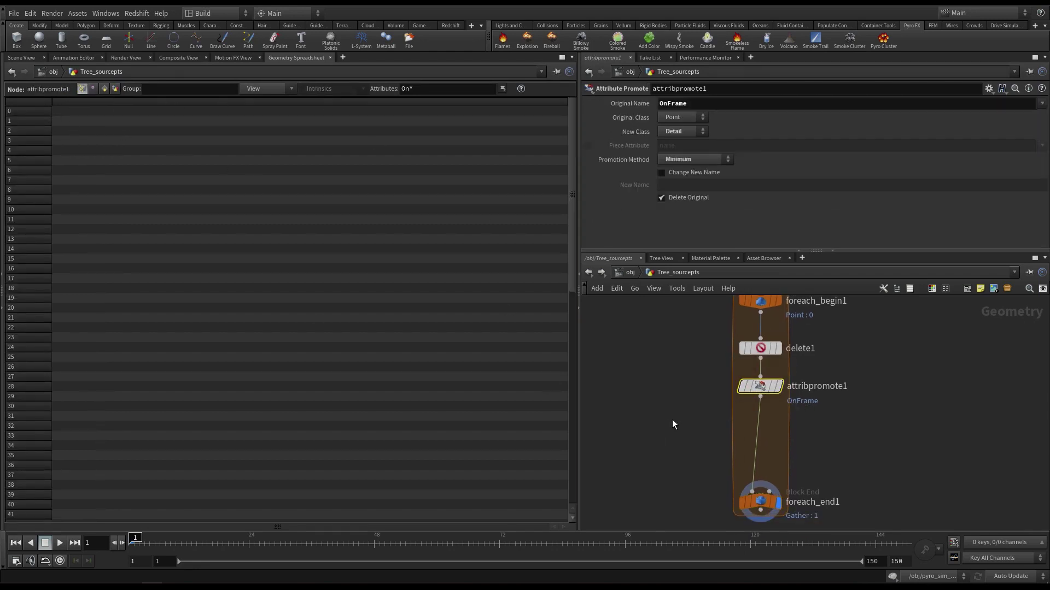
triple_click(424, 92)
key(BackSpace)
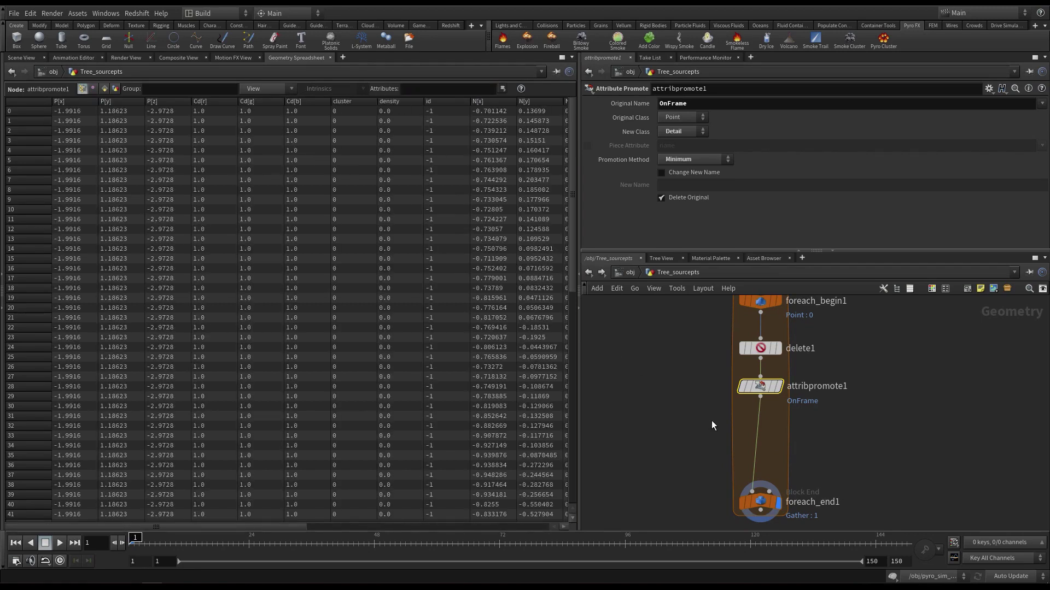
Step: Duplicate attribpromote1 into the wire below it and set the copy to promote OnFrame from Detail to Point
key(Tab)
key(Escape)
key(Tab)
key(Escape)
alt+drag(763, 387, 764, 443)
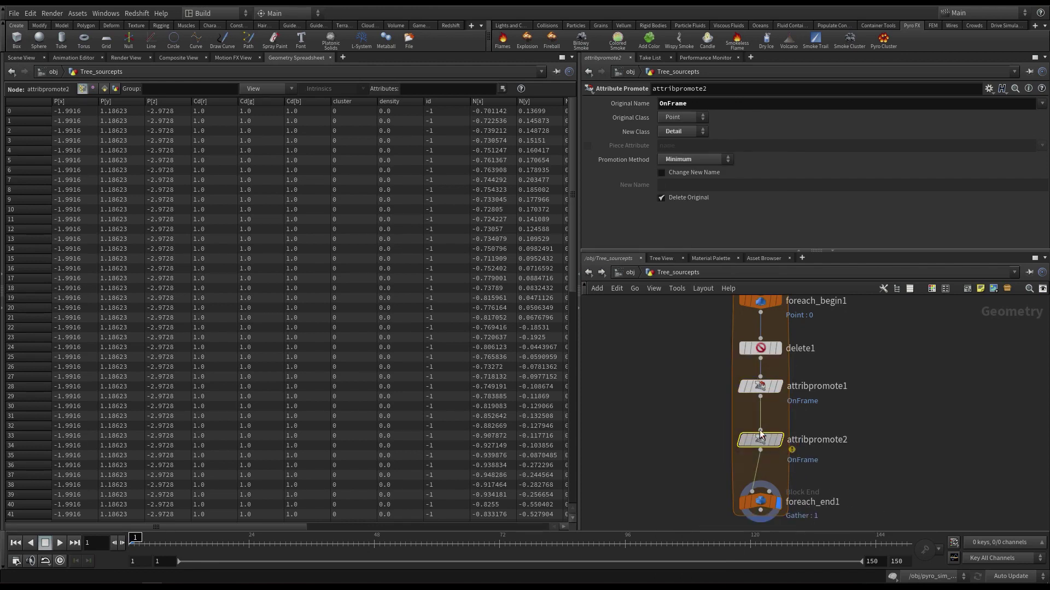
click(687, 117)
click(684, 133)
click(686, 166)
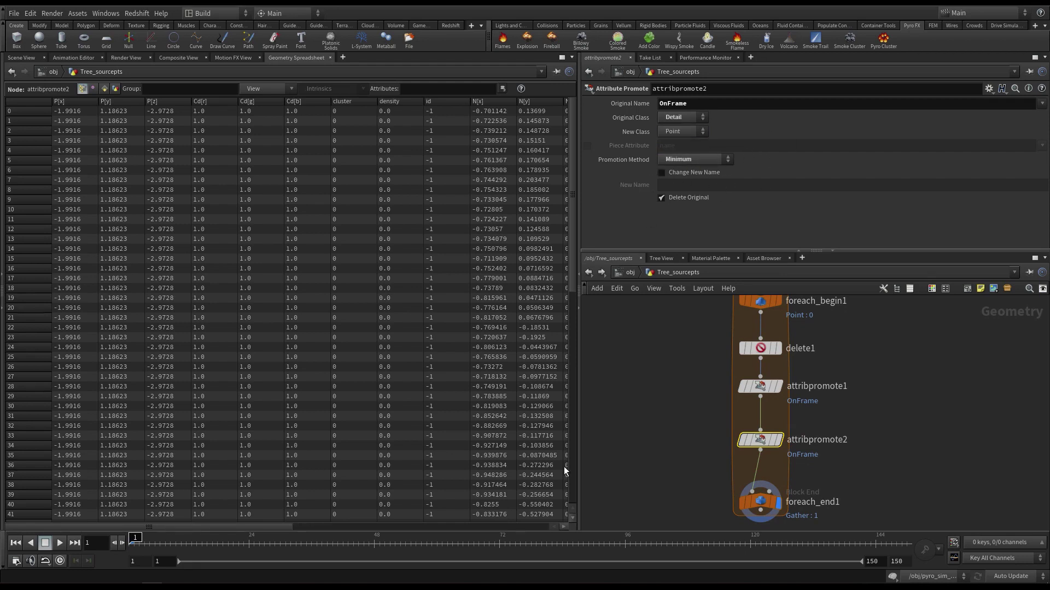
Step: Filter the spreadsheet attributes by On* and examine the OnFrame point values of the second promote node
click(426, 89)
text(On*)
key(Return)
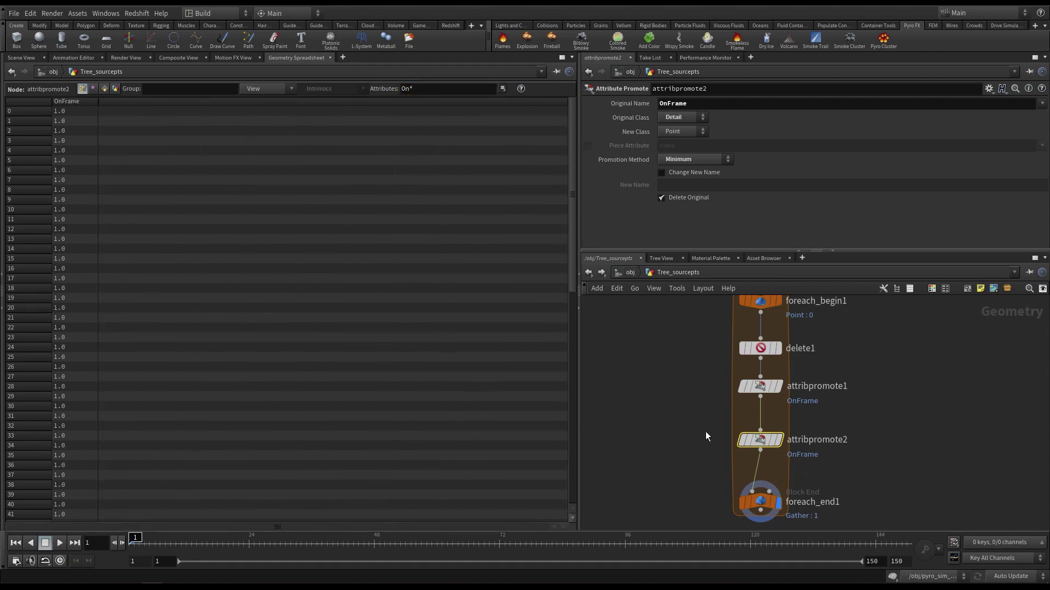
drag(572, 125, 558, 159)
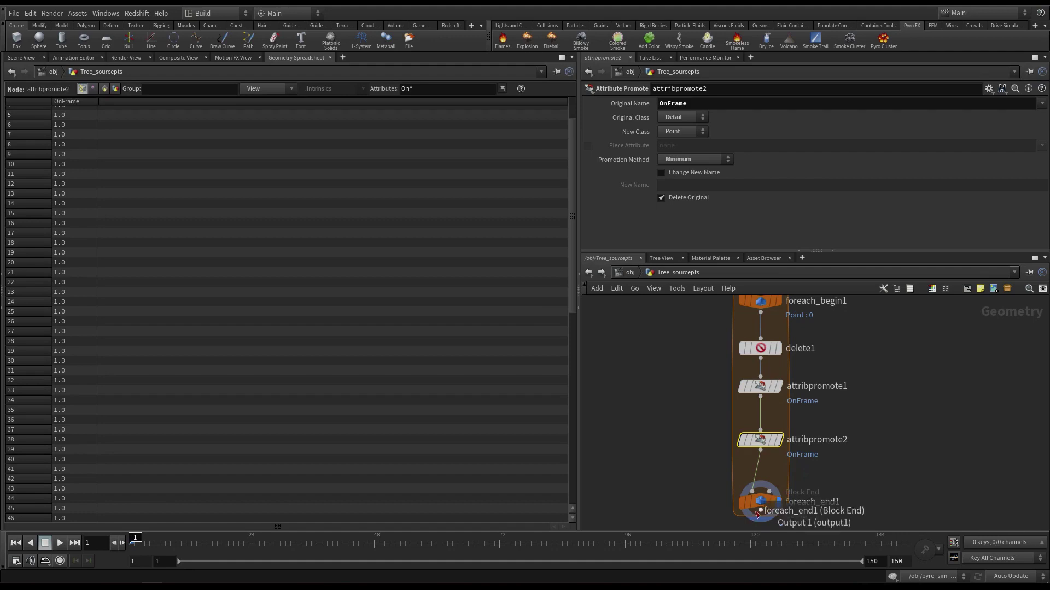
Step: Scrub through foreach_end1's single passes, return to pass 0, and inspect the clustered points in the scene view
click(760, 501)
drag(739, 219, 660, 216)
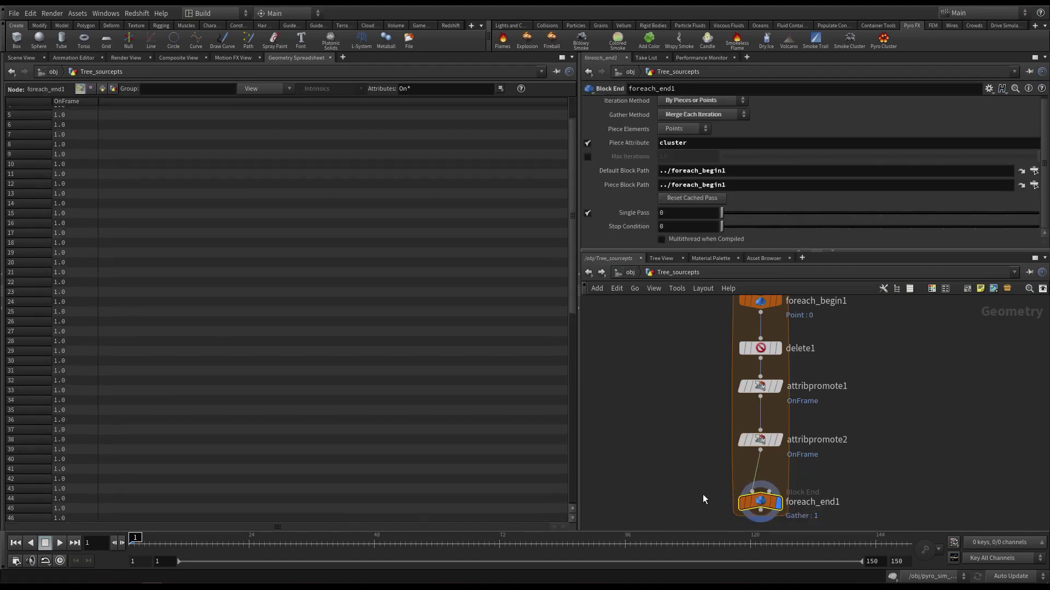
click(22, 58)
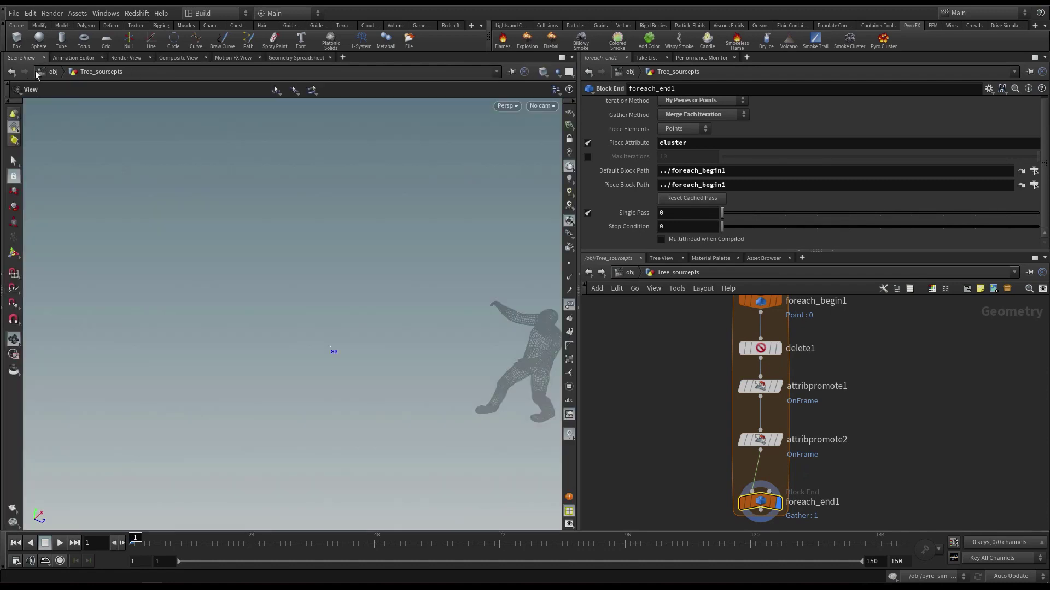
drag(404, 345, 485, 415)
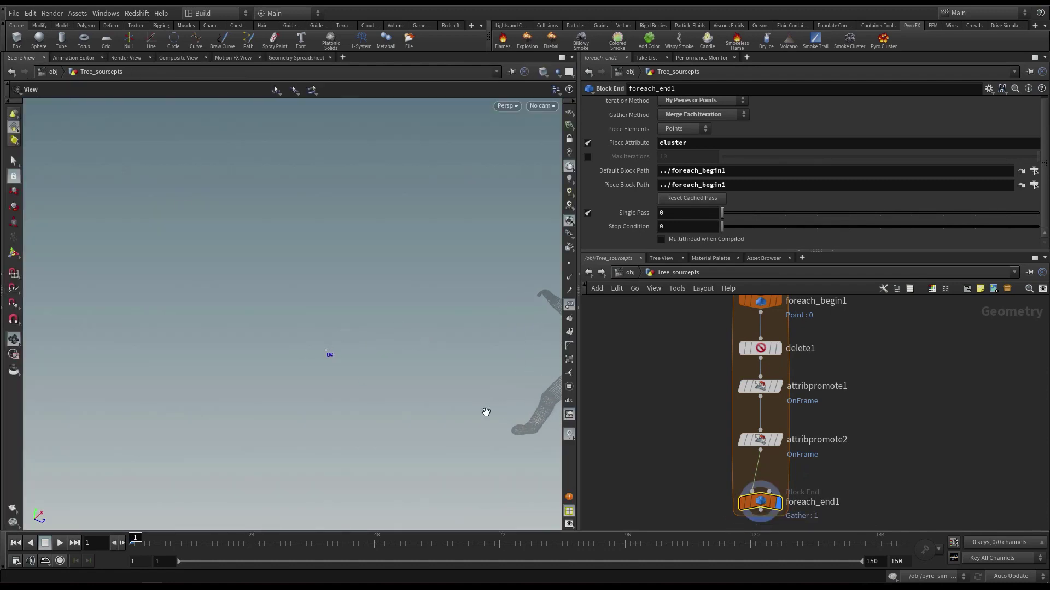
Step: Move foreach_end1 down to make room and insert a second Delete node between attribpromote2 and foreach_end1
mouse_move(754, 502)
middle_drag(753, 500, 824, 335)
middle_drag(667, 400, 656, 343)
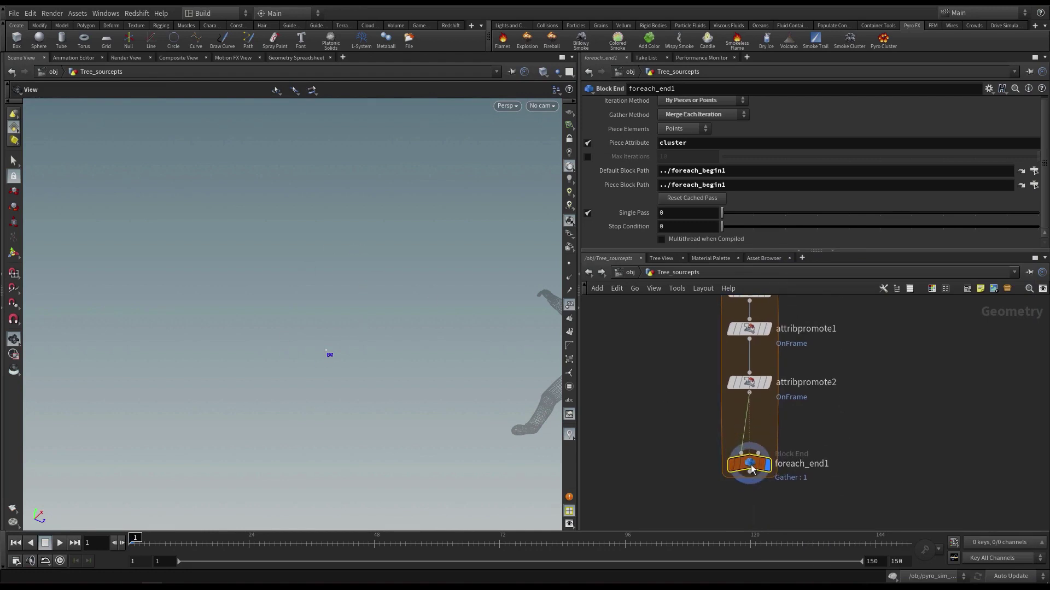
scroll(840, 417, up, 1)
middle_drag(839, 418, 843, 419)
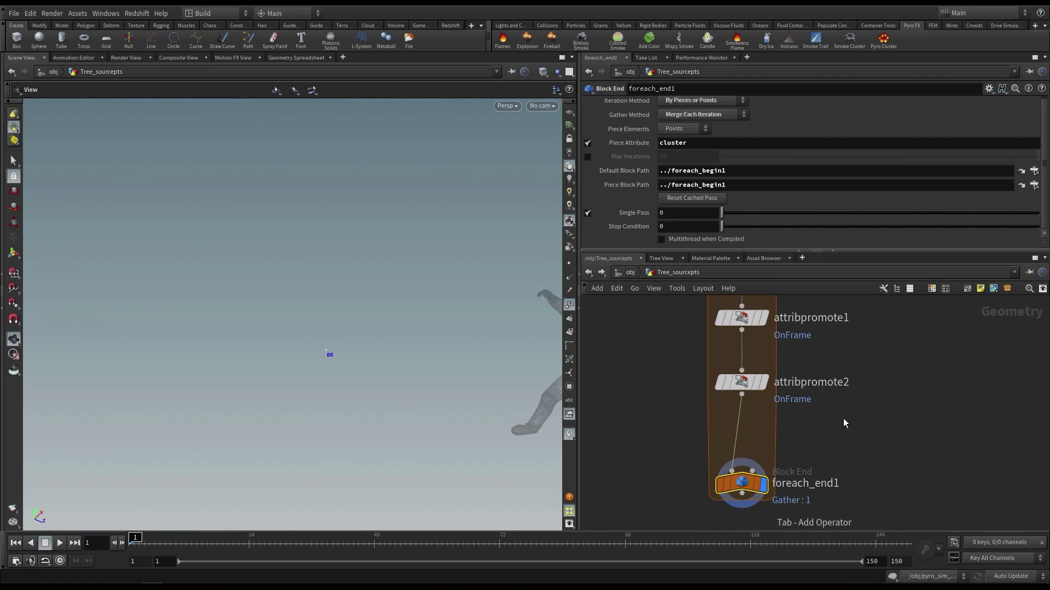
key(Tab)
click(871, 530)
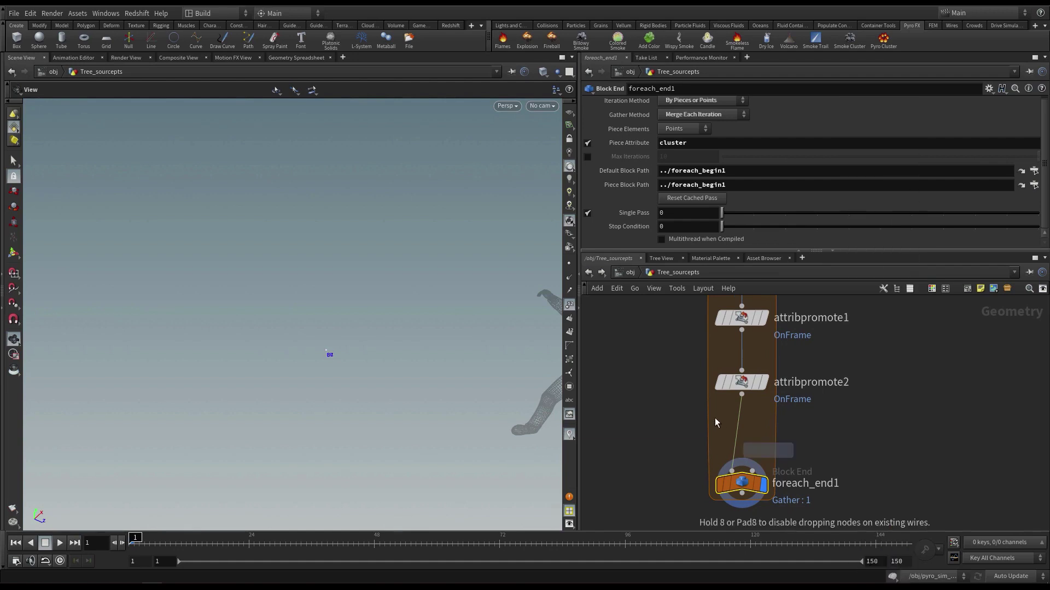
click(737, 423)
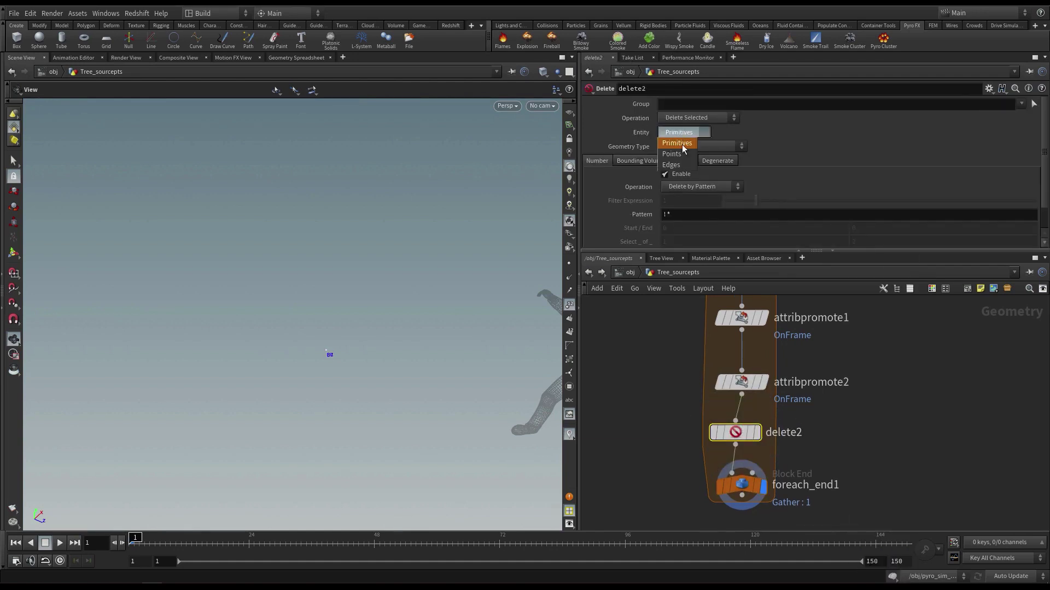
click(684, 155)
click(690, 186)
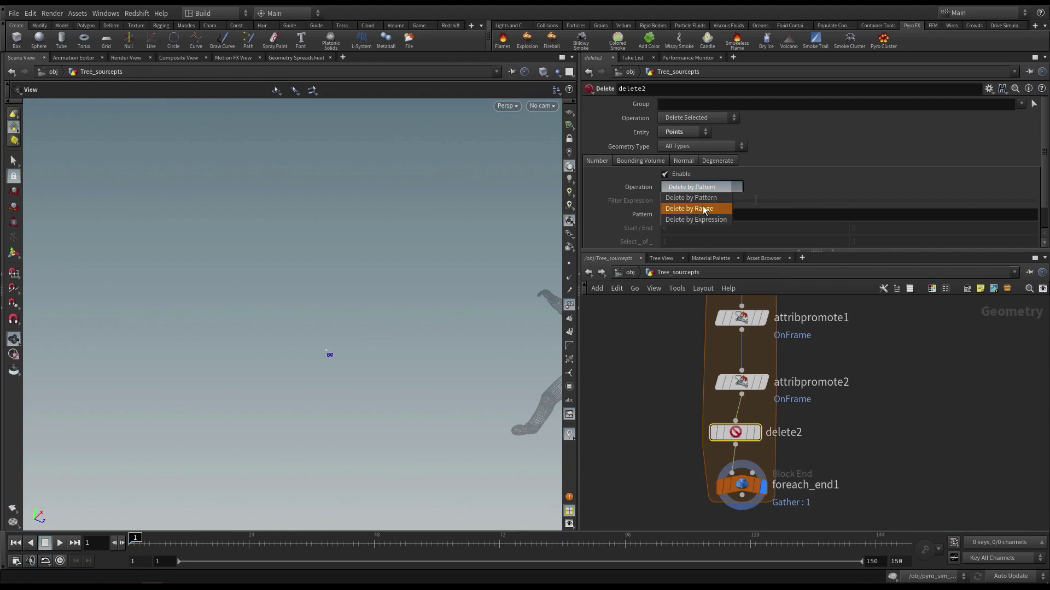
click(706, 218)
click(689, 202)
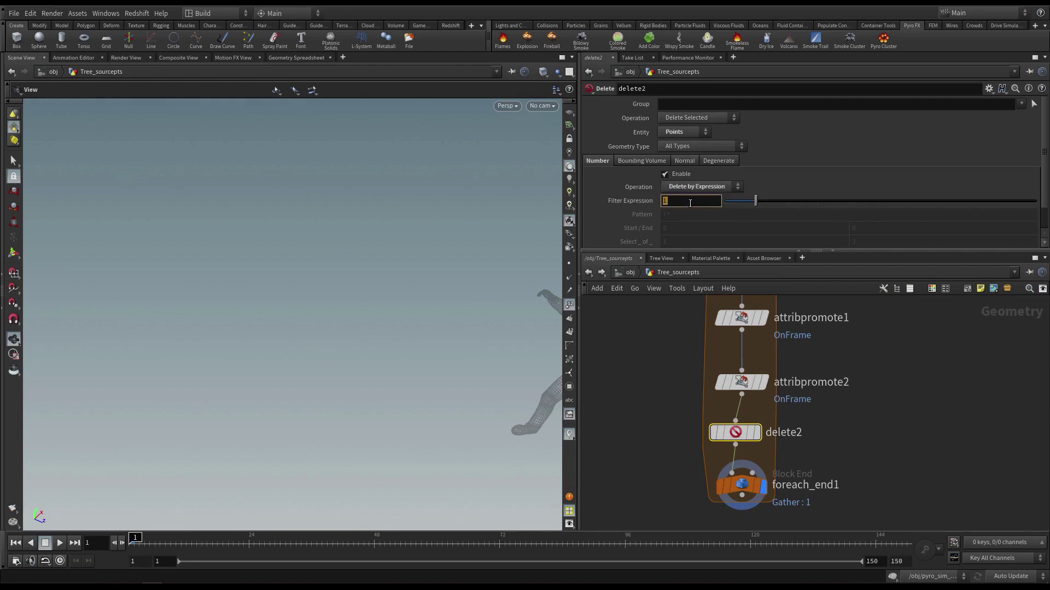
text(@ptnum == 0)
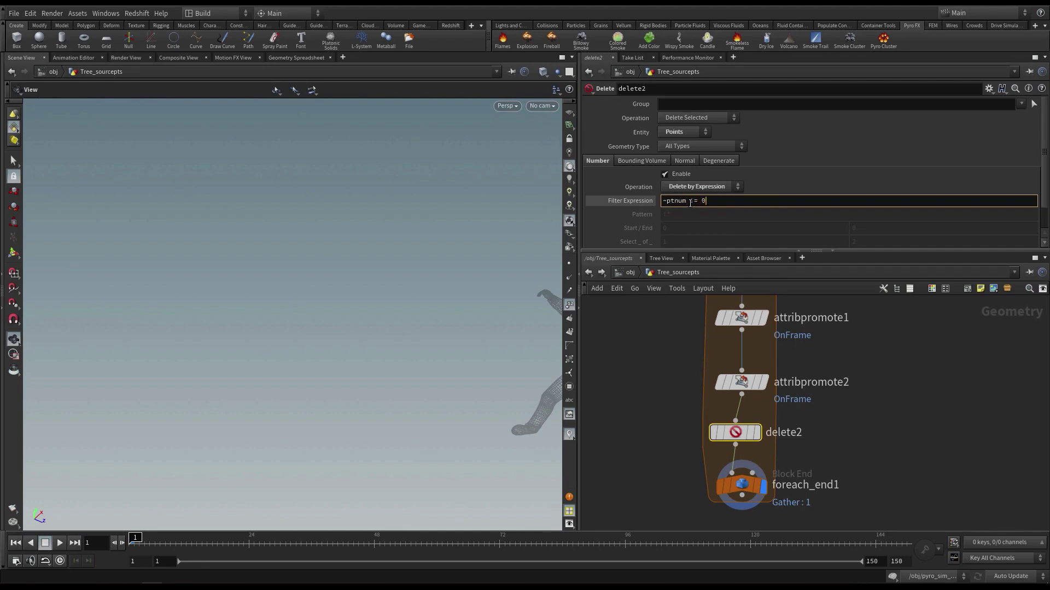
key(Return)
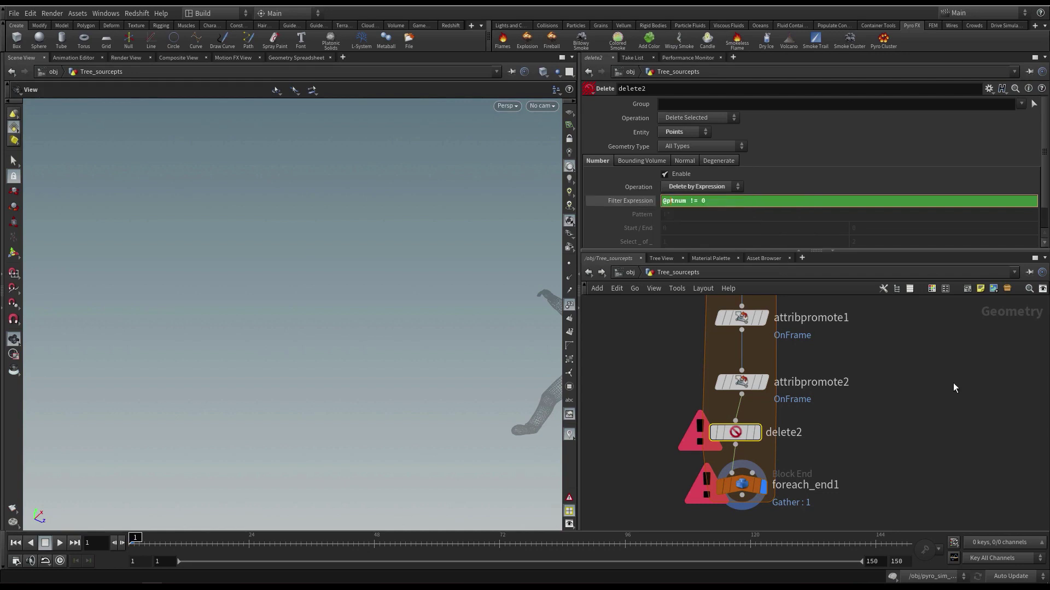
mouse_move(378, 352)
mouse_down()
mouse_move(362, 336)
mouse_move(366, 365)
mouse_up()
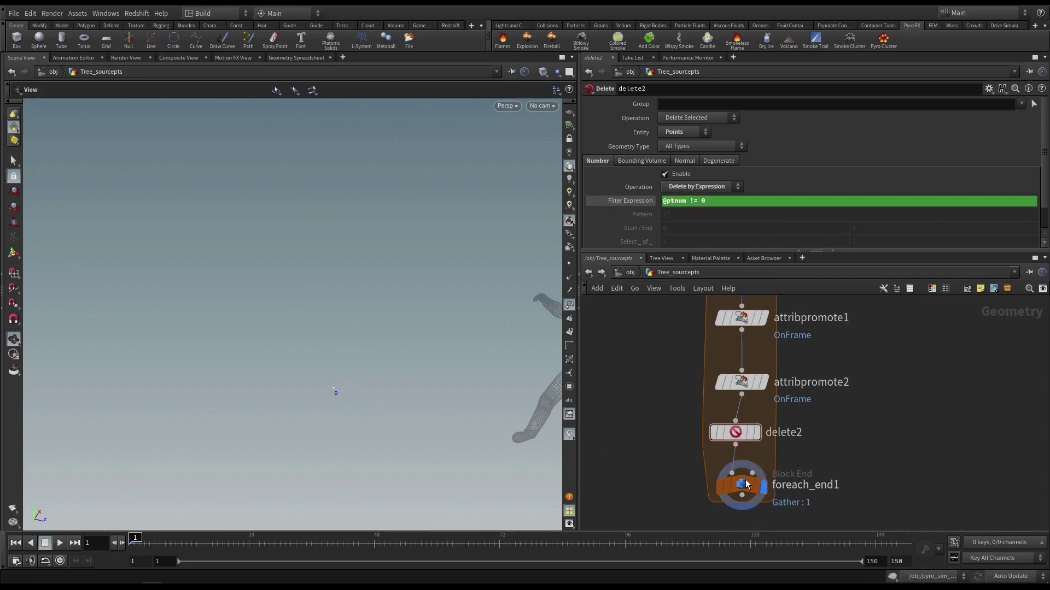
Step: Examine the OnFrame point value of delete2 in the geometry spreadsheet, then return to the scene view
middle_click(713, 492)
click(296, 57)
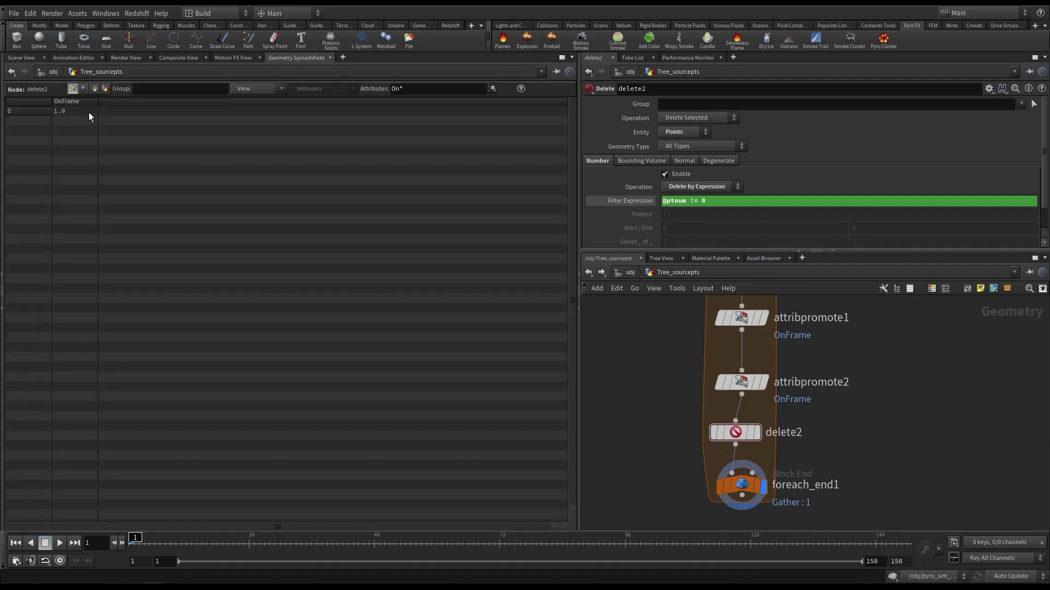
click(21, 57)
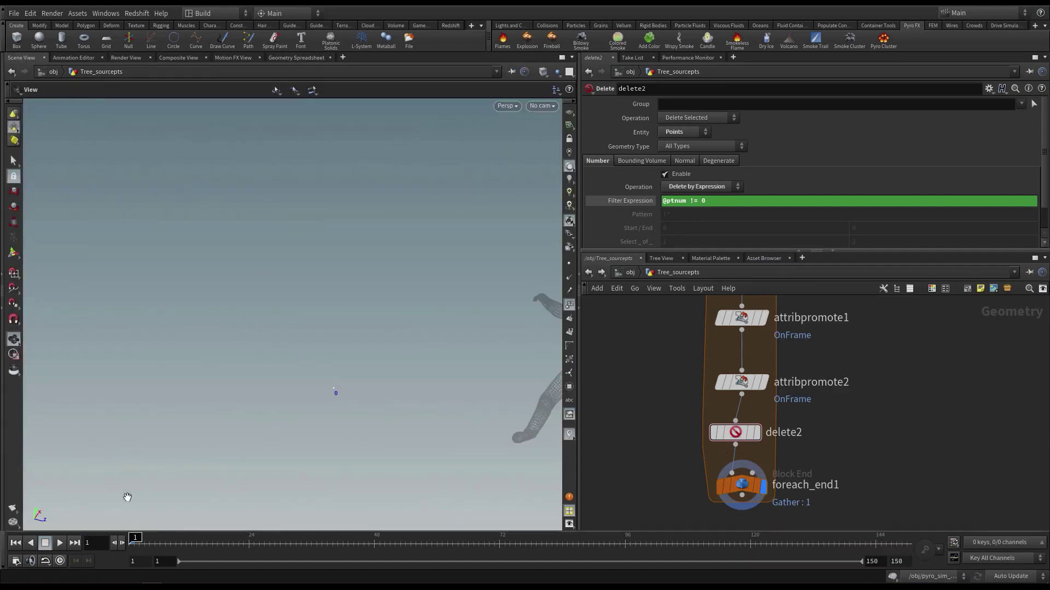
mouse_move(329, 346)
mouse_down()
mouse_move(363, 359)
mouse_move(434, 358)
mouse_move(405, 351)
mouse_move(427, 342)
mouse_up()
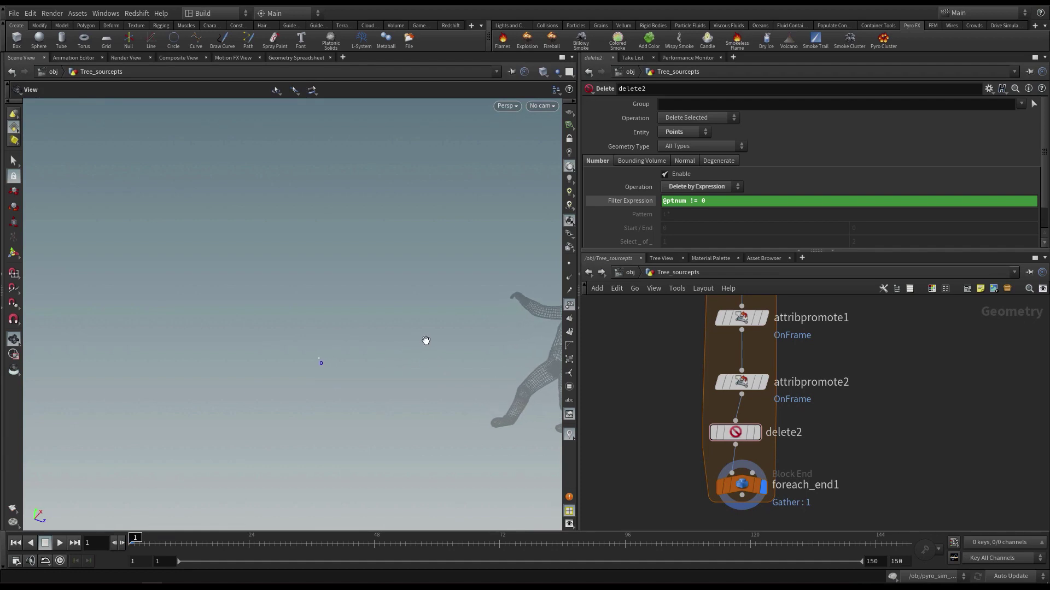
Step: Move visualize2 beside foreach_end1, rewire it to foreach_end1's output, and display its OnFrame labels while briefly scrubbing the timeline
click(751, 485)
scroll(873, 463, down, 4)
scroll(873, 463, down, 4)
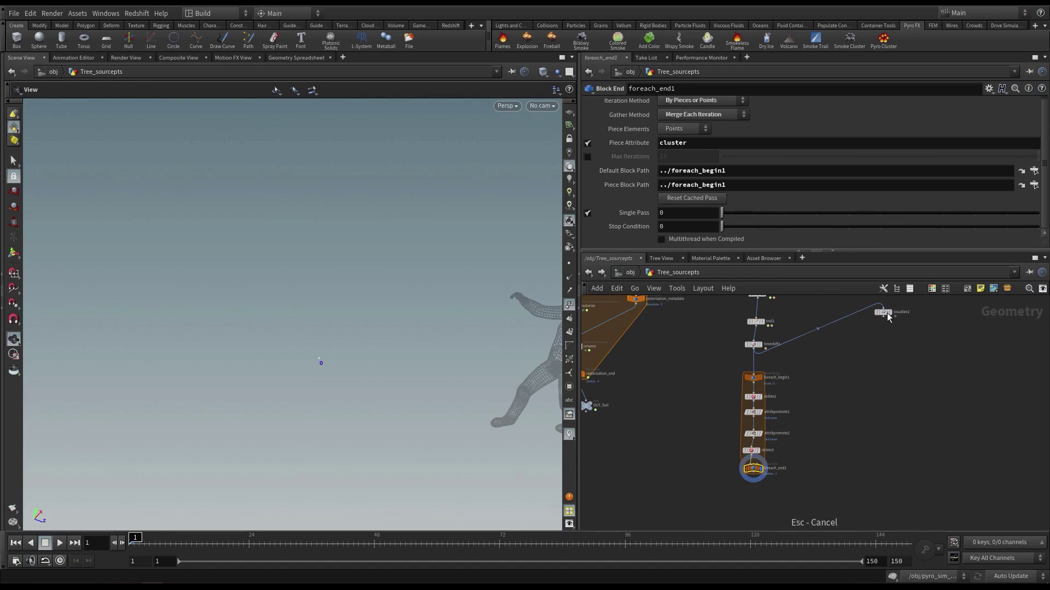
drag(887, 316, 884, 475)
click(755, 475)
click(875, 468)
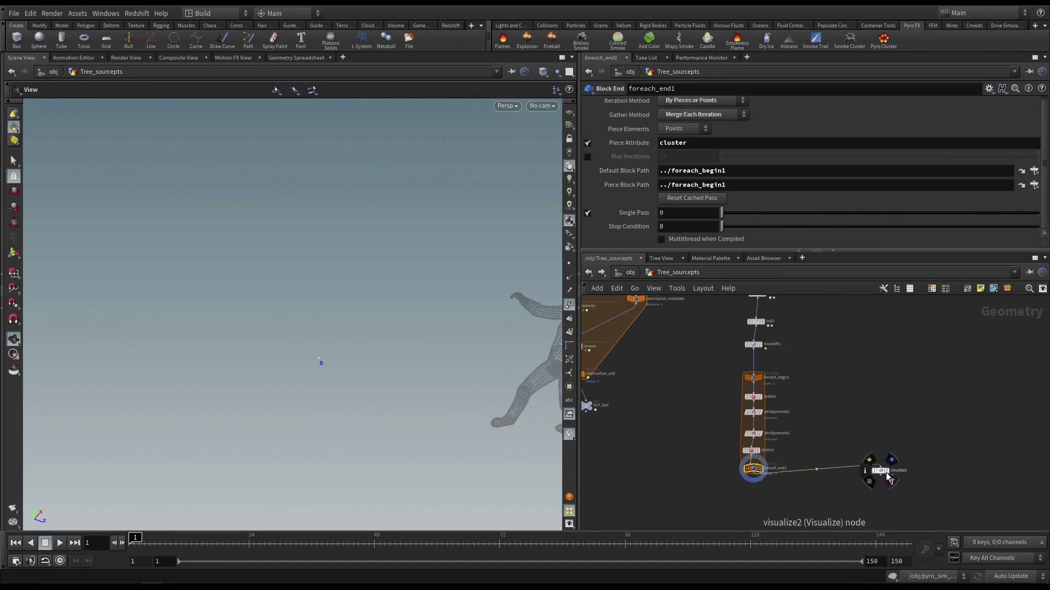
click(890, 458)
click(882, 470)
right_drag(267, 372, 244, 373)
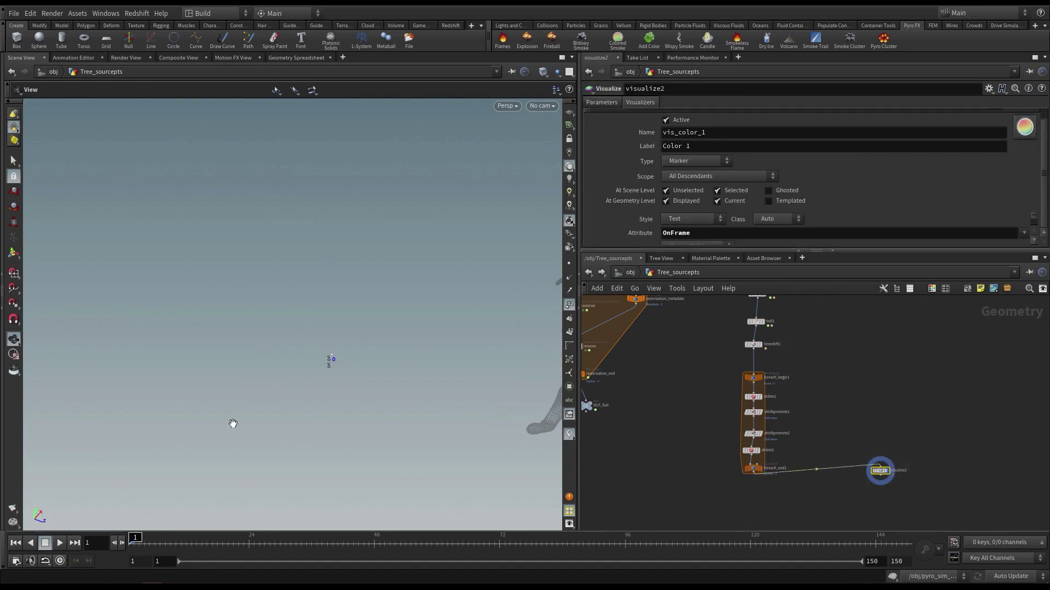
drag(146, 541, 189, 541)
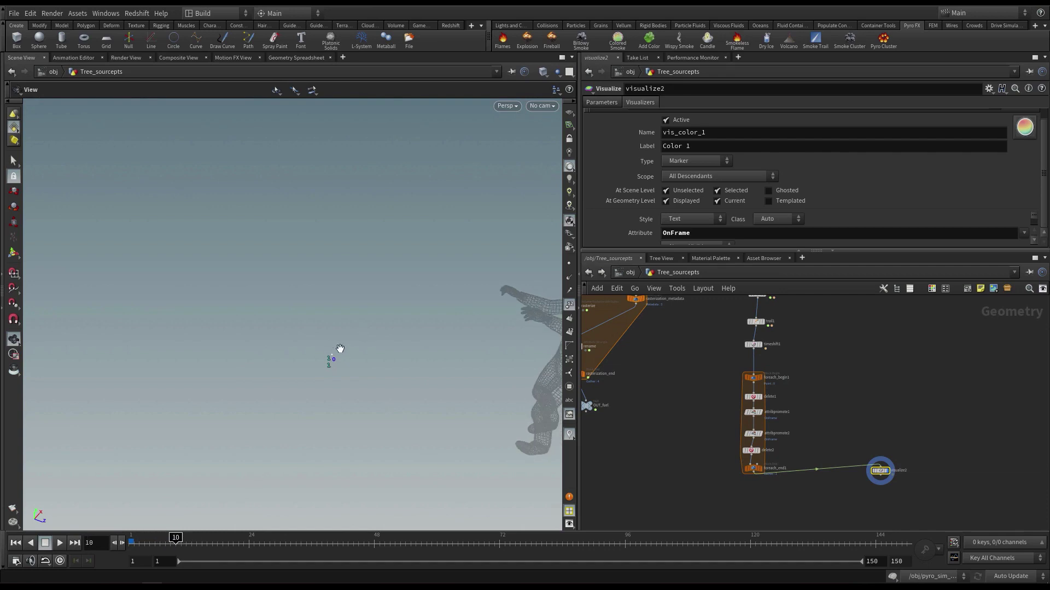
click(15, 543)
Step: Move foreach_end1 further down to make room below delete2 inside the loop
scroll(717, 421, up, 3)
middle_drag(698, 422, 696, 370)
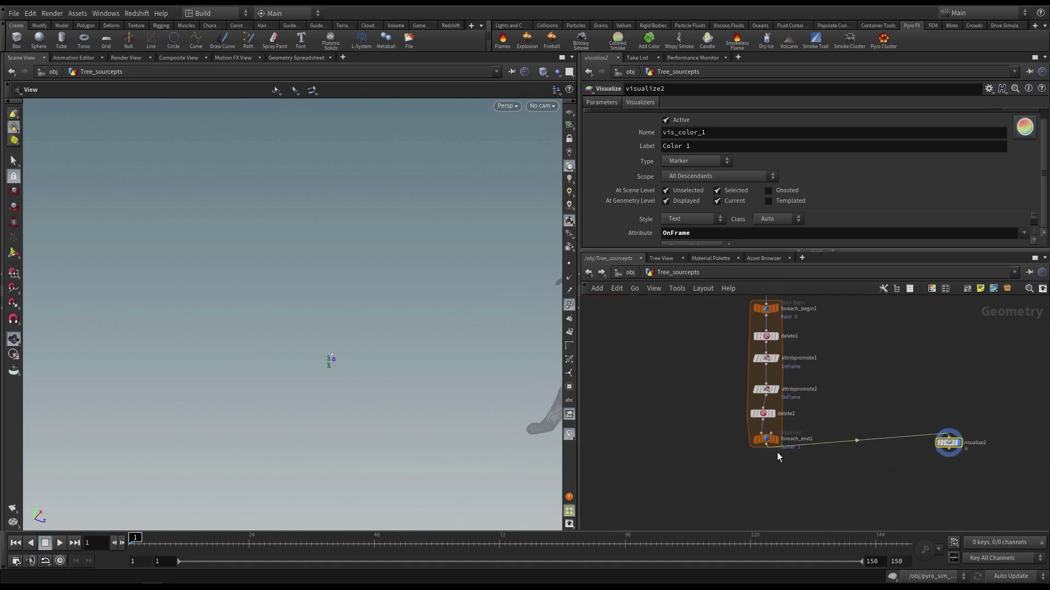
drag(766, 440, 763, 452)
scroll(666, 421, up, 3)
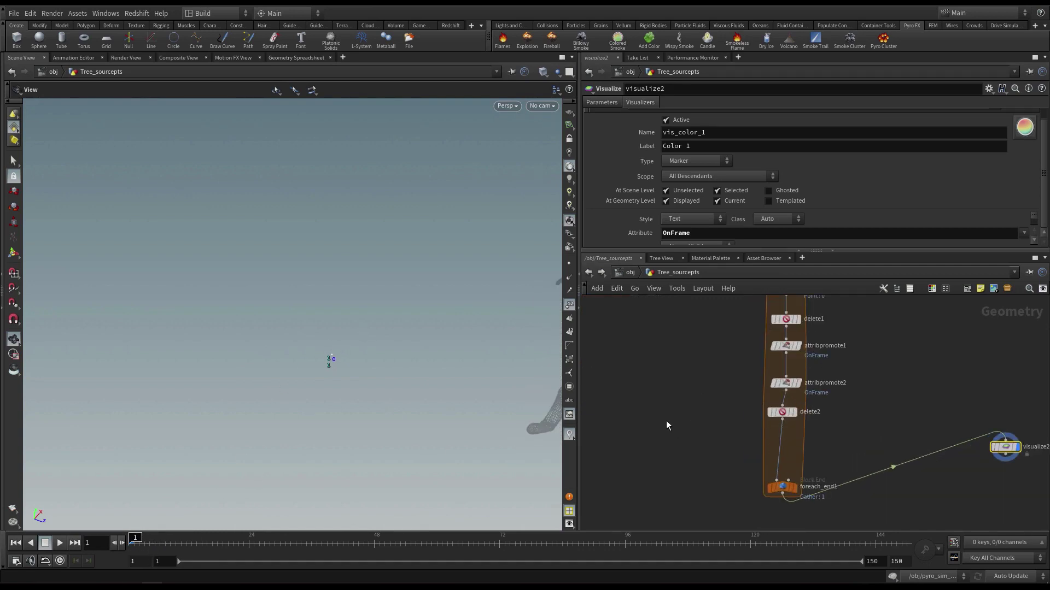
middle_drag(666, 421, 664, 404)
scroll(675, 395, up, 2)
scroll(687, 388, down, 2)
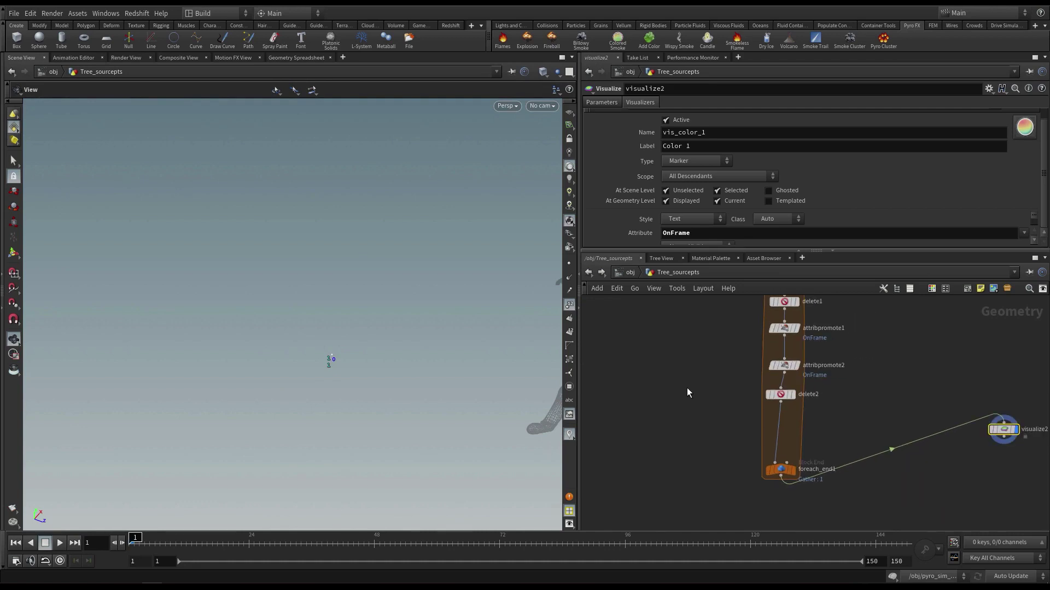
scroll(330, 362, up, 2)
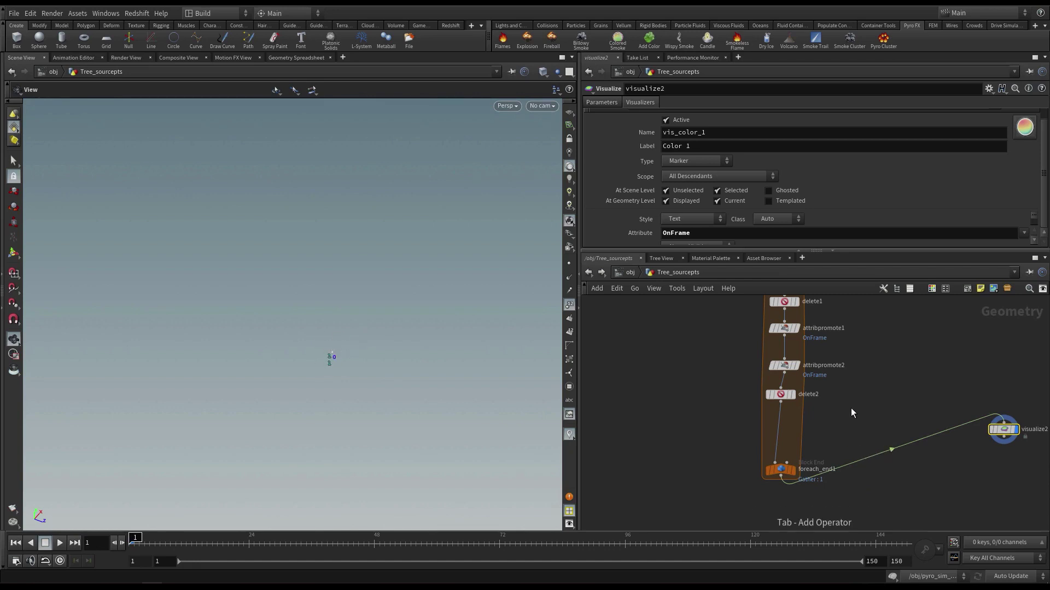
key(Tab)
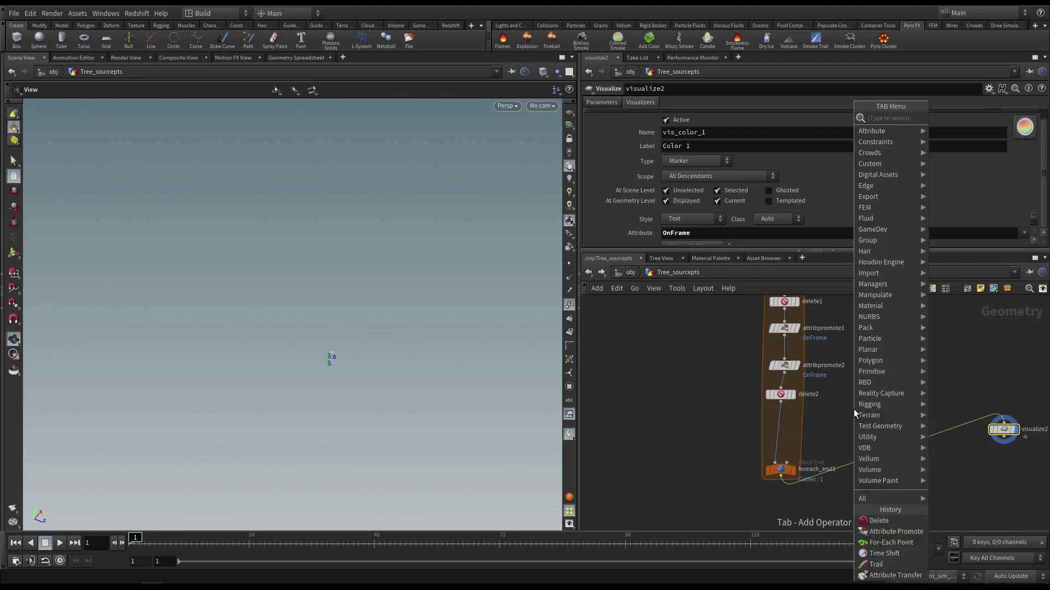
key(Tab)
key(d)
key(Tab)
click(993, 273)
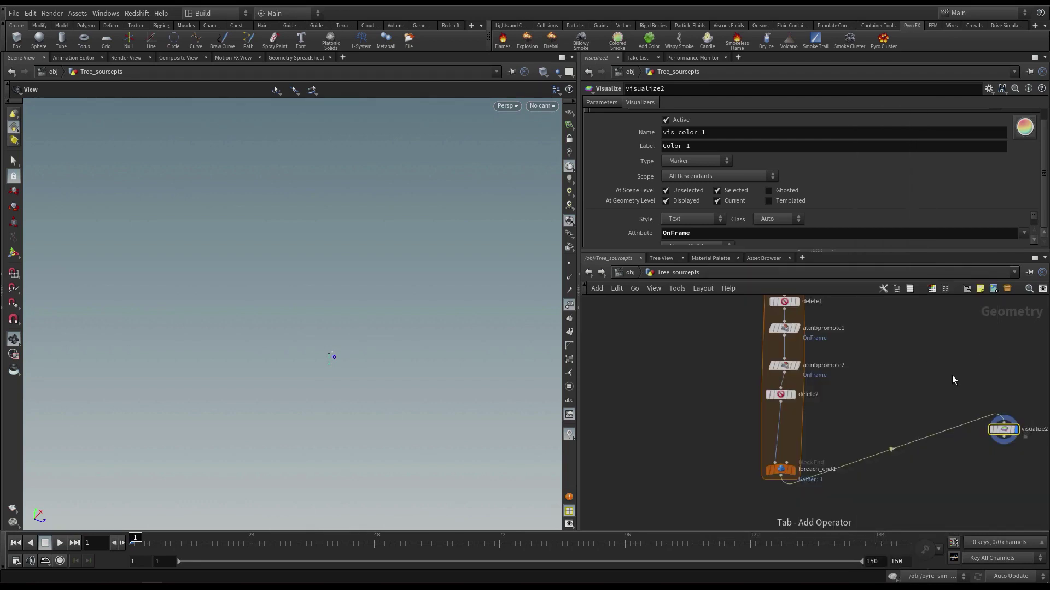
Step: Add a third Delete node and insert it between delete2 and foreach_end1
key(Tab)
key(Tab)
key(Tab)
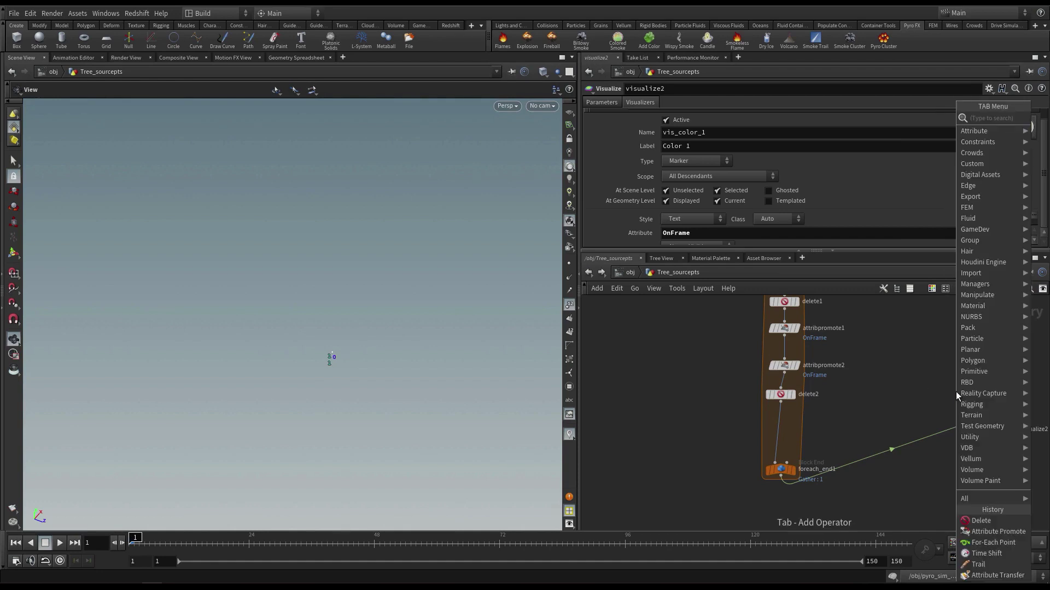
click(999, 523)
click(907, 415)
drag(907, 415, 776, 438)
Step: Set the third Delete node's entity to Points and its operation to Delete by Expression
click(683, 132)
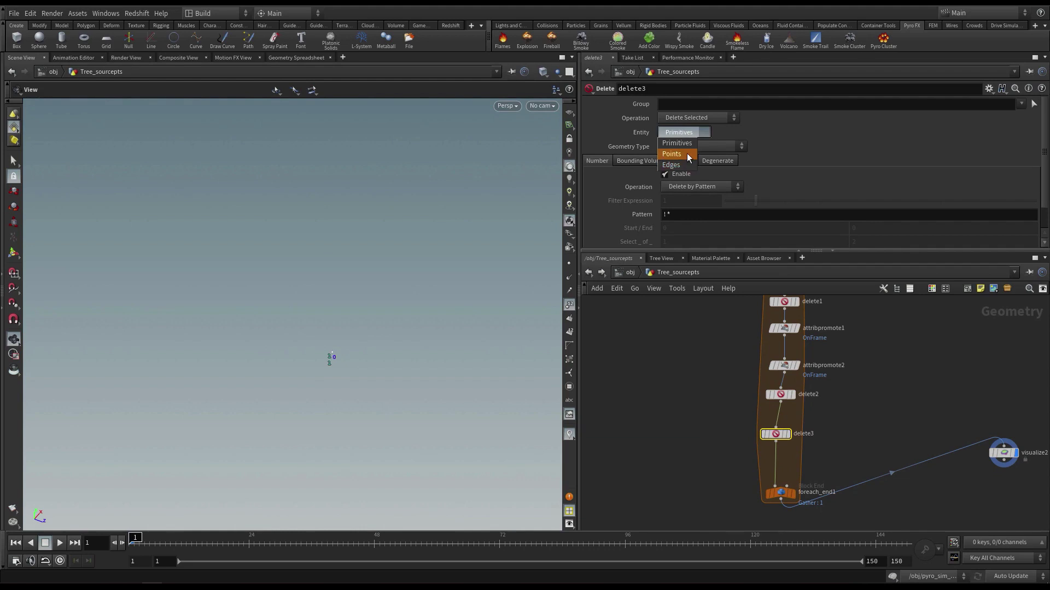
click(687, 157)
click(702, 187)
click(695, 207)
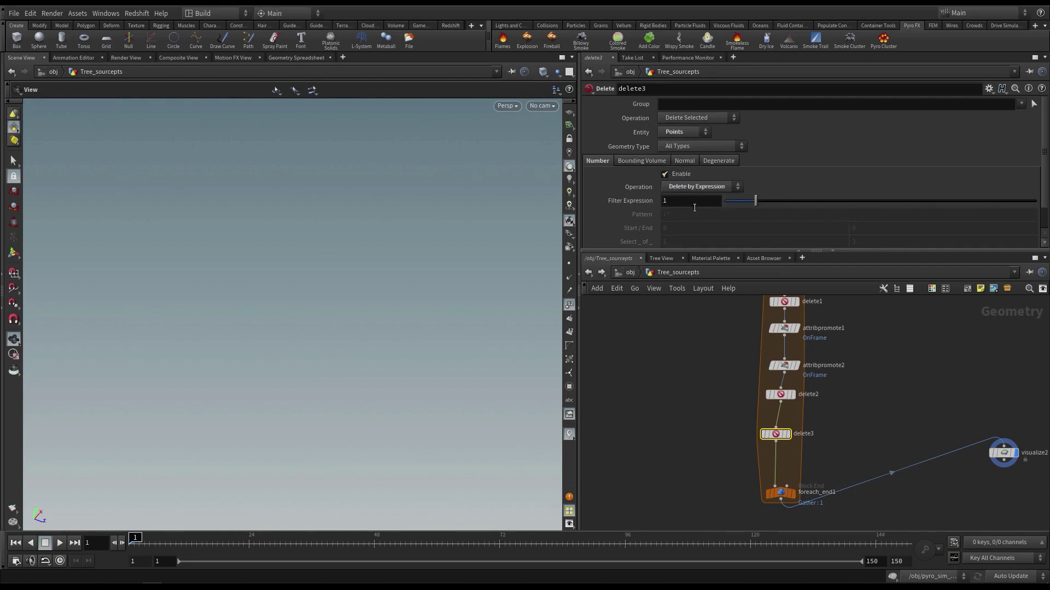
double_click(696, 202)
text(@f)
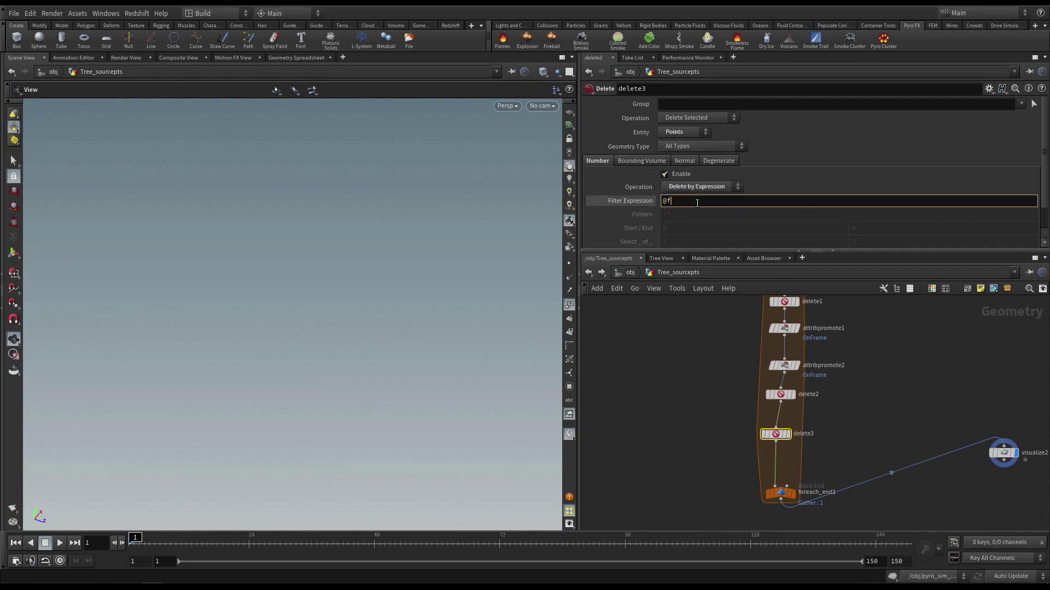
key(BackSpace)
text(oN)
key(BackSpace)
key(BackSpace)
text(O)
key(Caps_Lock)
text(0)
text(Frame)
key(Return)
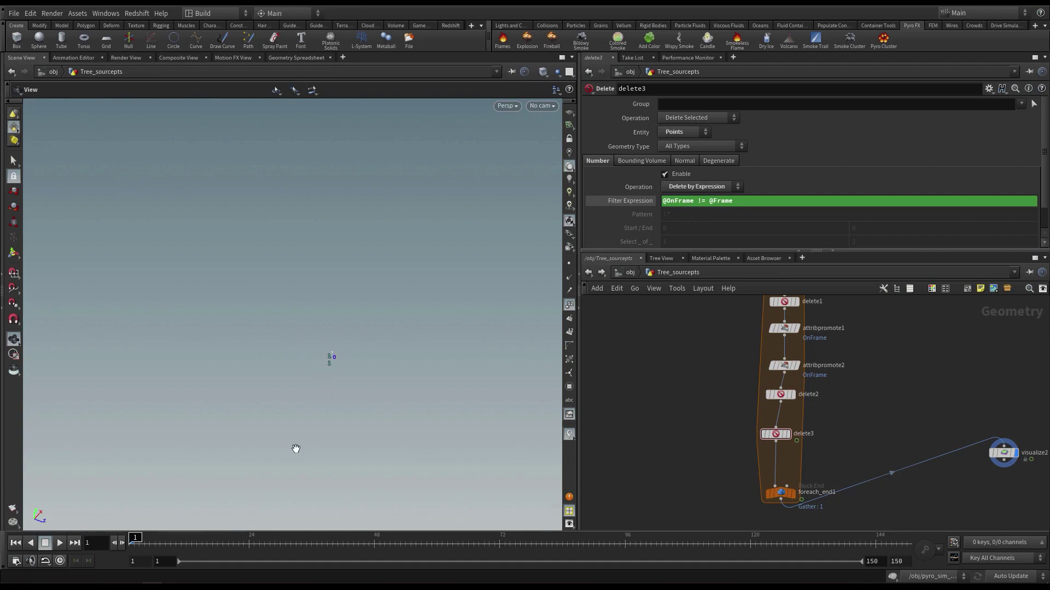
Step: Advance to frame 2 and return to frame 1 to check when the filtered point shows in the scene view
drag(404, 353, 408, 354)
key(Right)
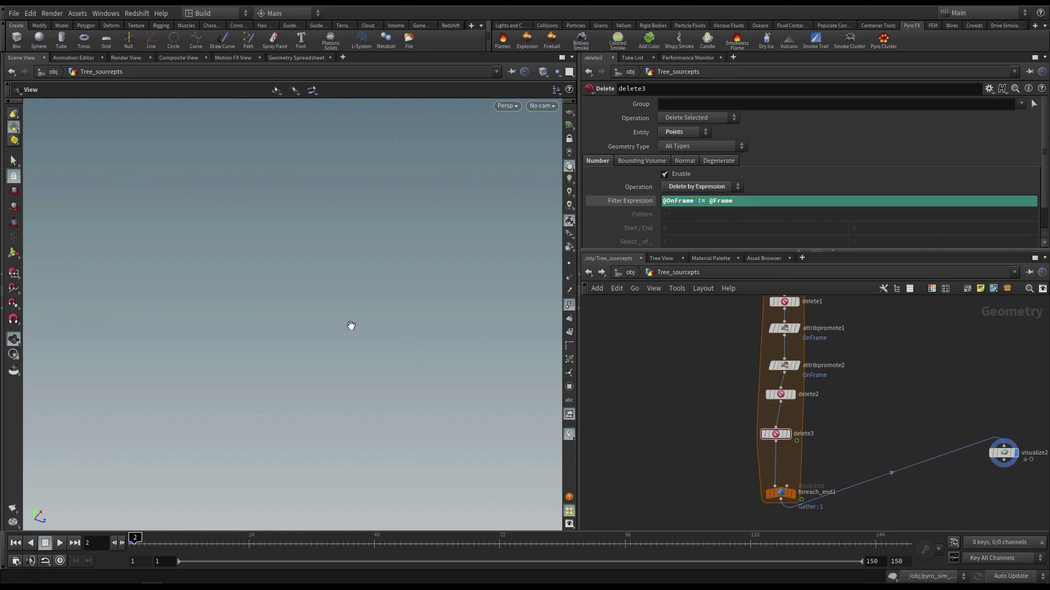
key(Left)
Step: Turn off Single Pass on foreach_end1 and view the merged result of all clusters
click(782, 496)
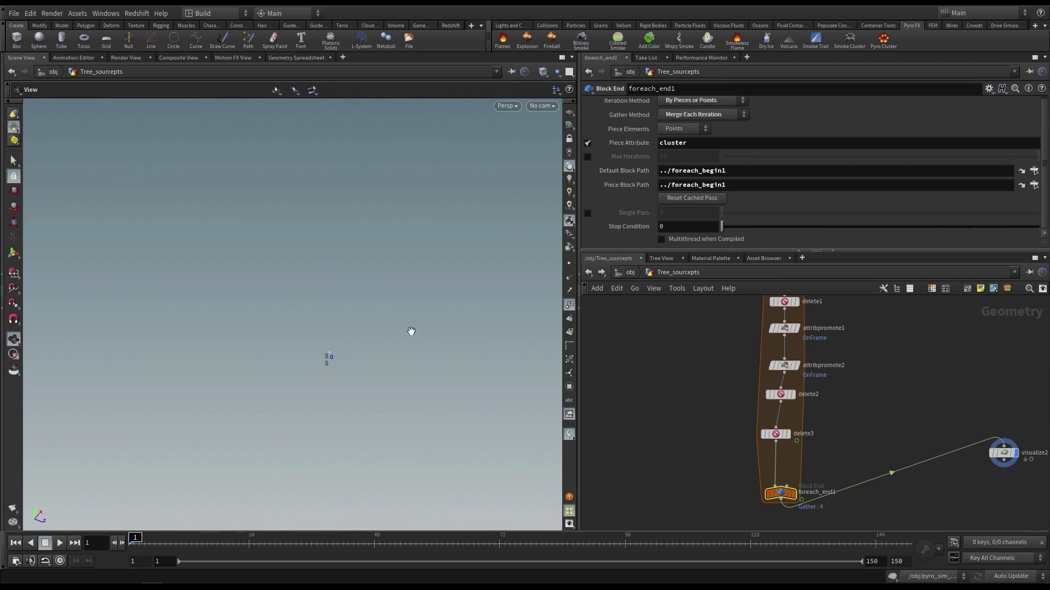
right_drag(411, 332, 219, 344)
middle_drag(381, 343, 320, 350)
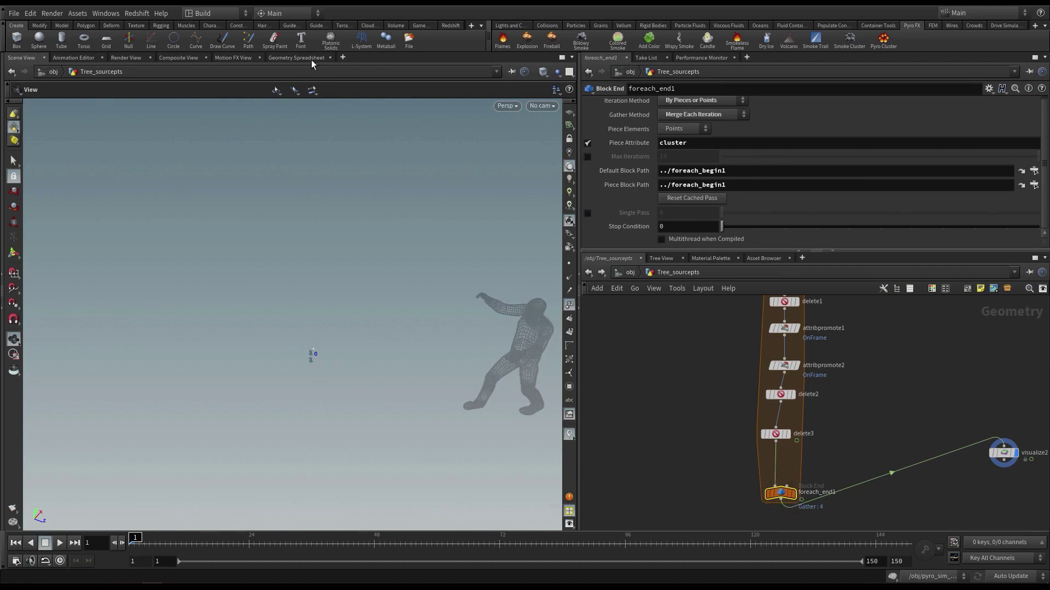
Step: Examine foreach_end1's OnFrame values in the geometry spreadsheet with delete3 bypassed and active, leaving delete3 active
click(270, 59)
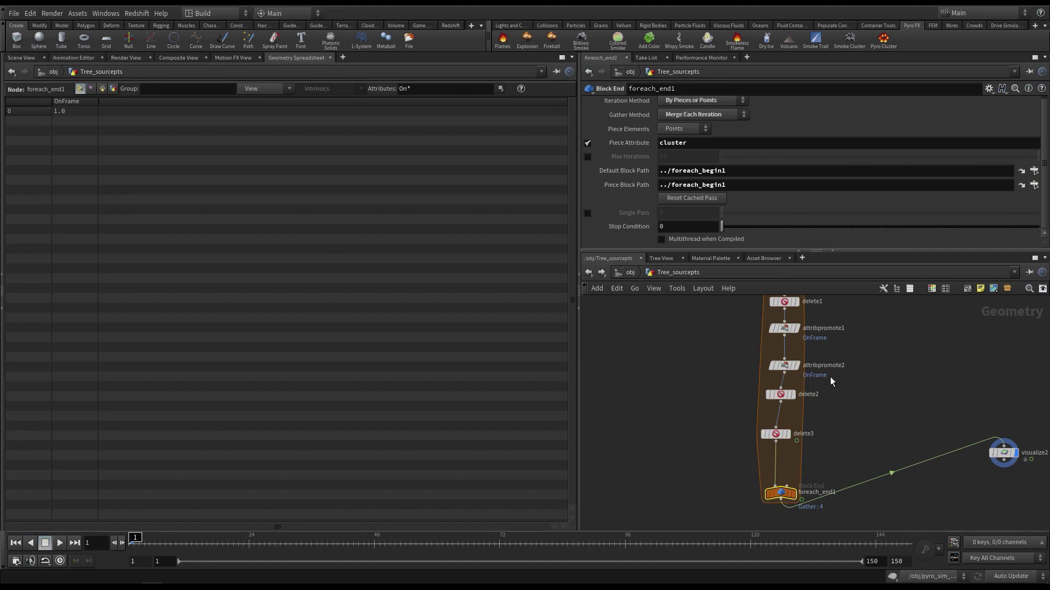
middle_drag(830, 379, 821, 478)
middle_drag(864, 522, 814, 409)
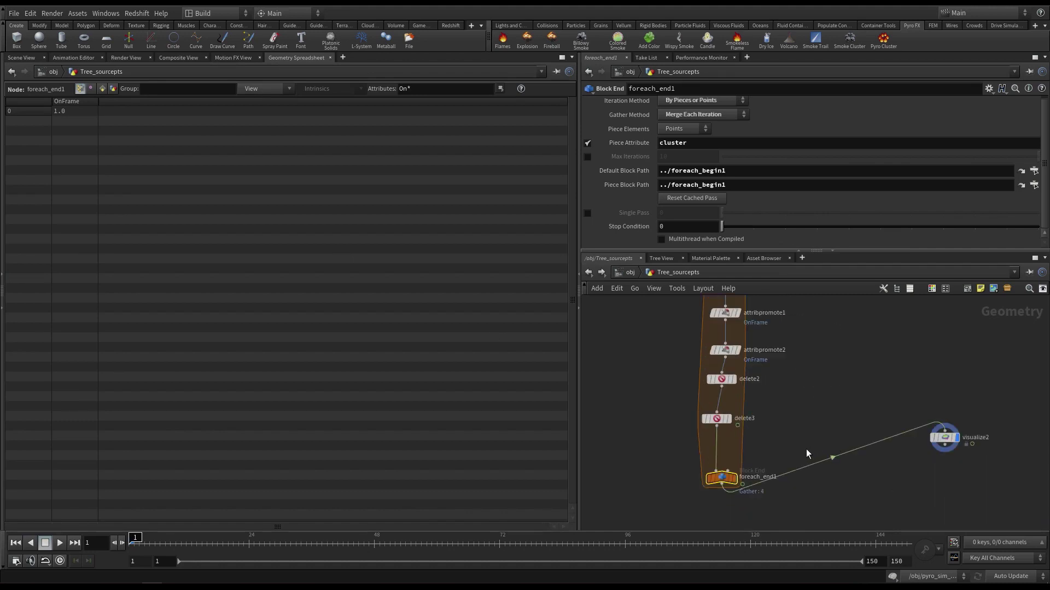
click(704, 419)
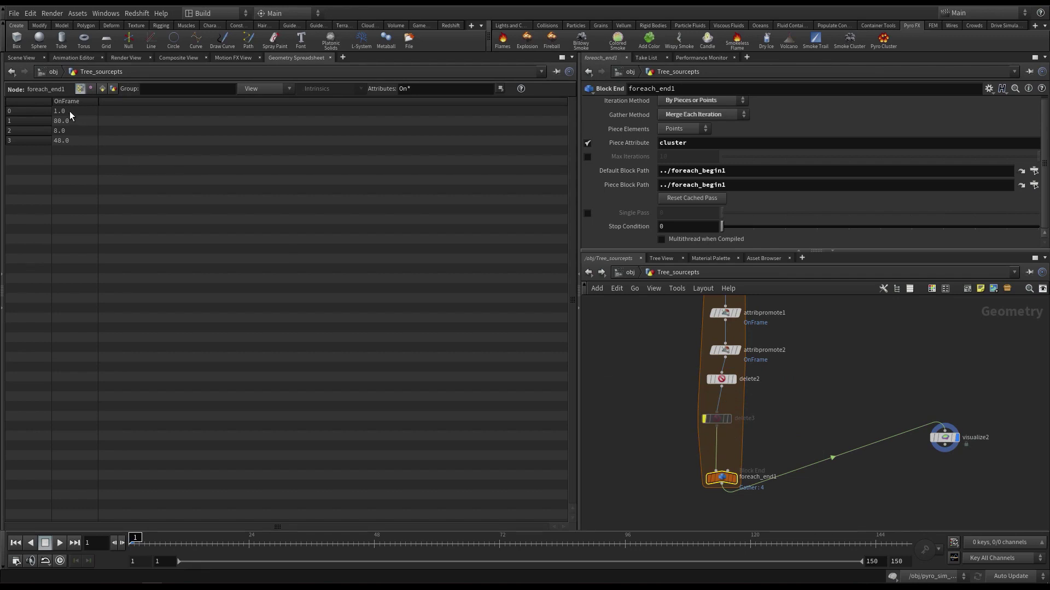
click(704, 419)
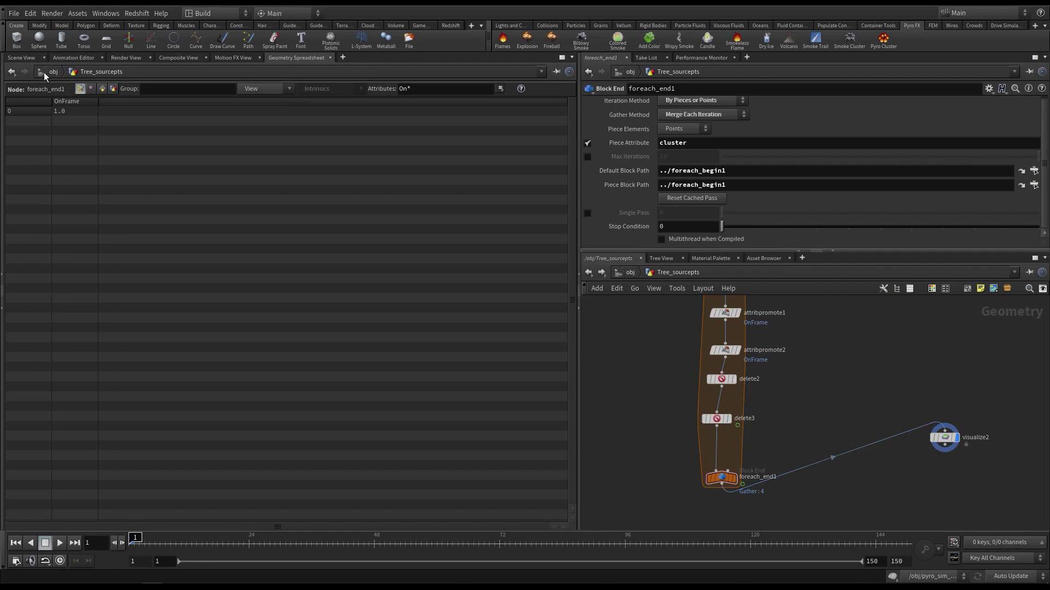
Step: Scrub the timeline in the scene view to check the points' appearance per frame, and return to frame 1
click(28, 58)
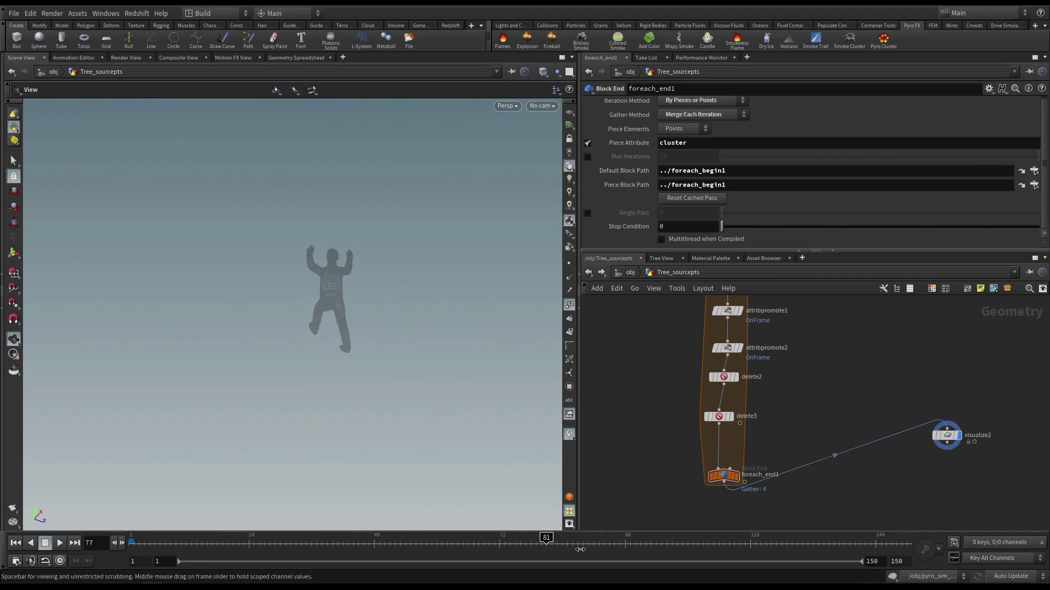
drag(419, 540, 131, 546)
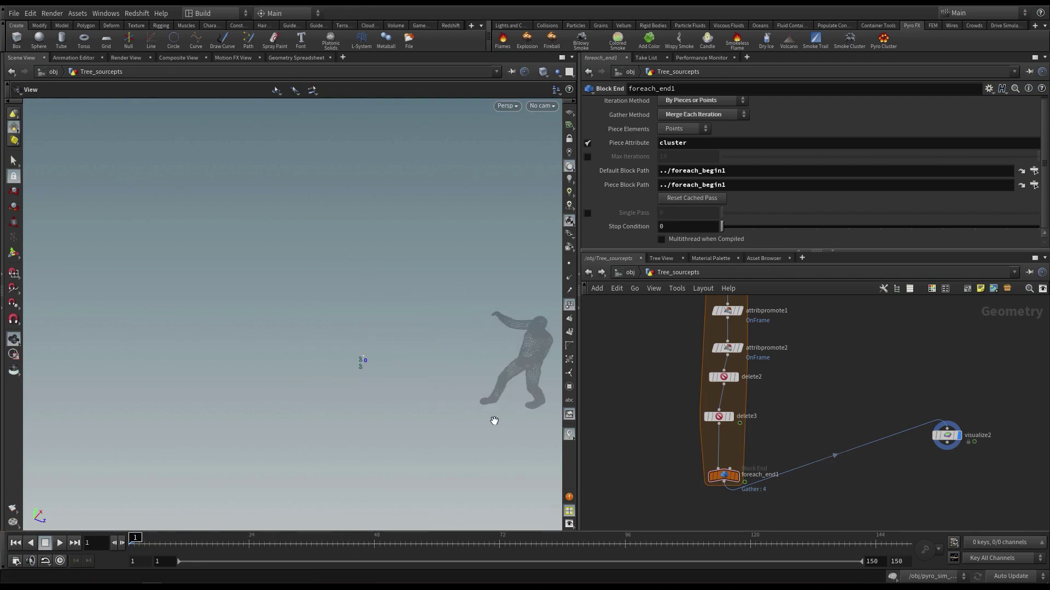
scroll(449, 375, down, 1)
scroll(450, 368, up, 2)
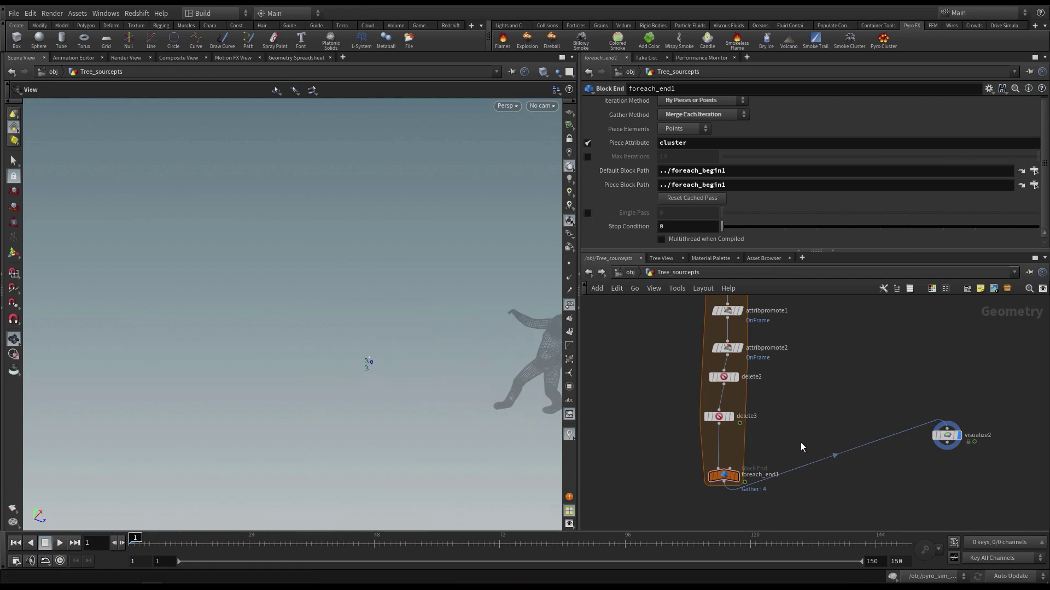
Step: Detach the OUT_instance_points null from its upstream transform node and move it to an empty area
scroll(815, 431, down, 2)
middle_drag(823, 398, 853, 465)
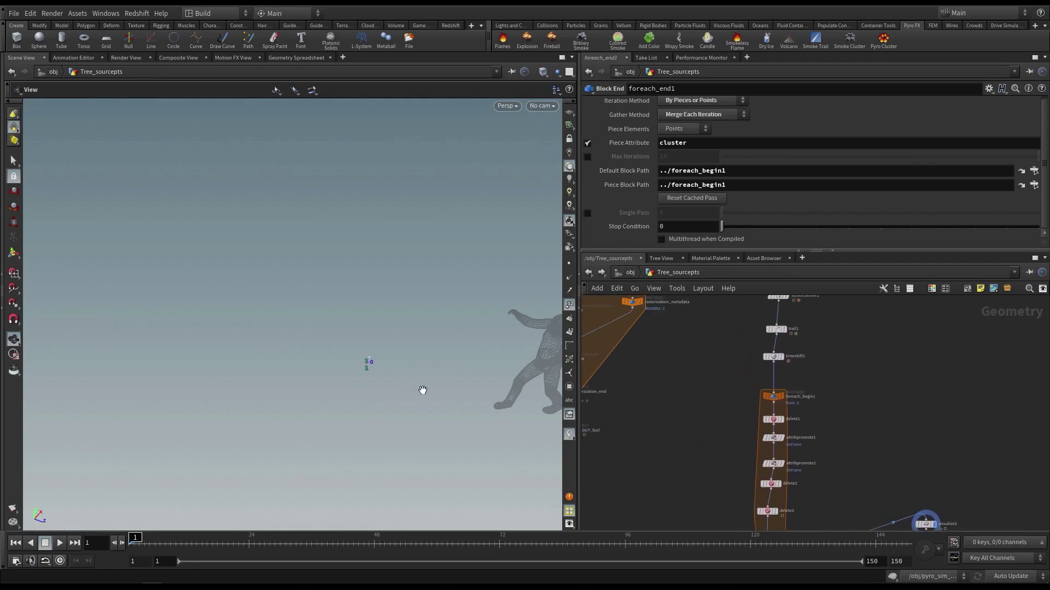
scroll(666, 436, down, 2)
middle_drag(672, 459, 689, 494)
scroll(710, 369, down, 1)
middle_drag(711, 369, 711, 469)
drag(800, 372, 818, 435)
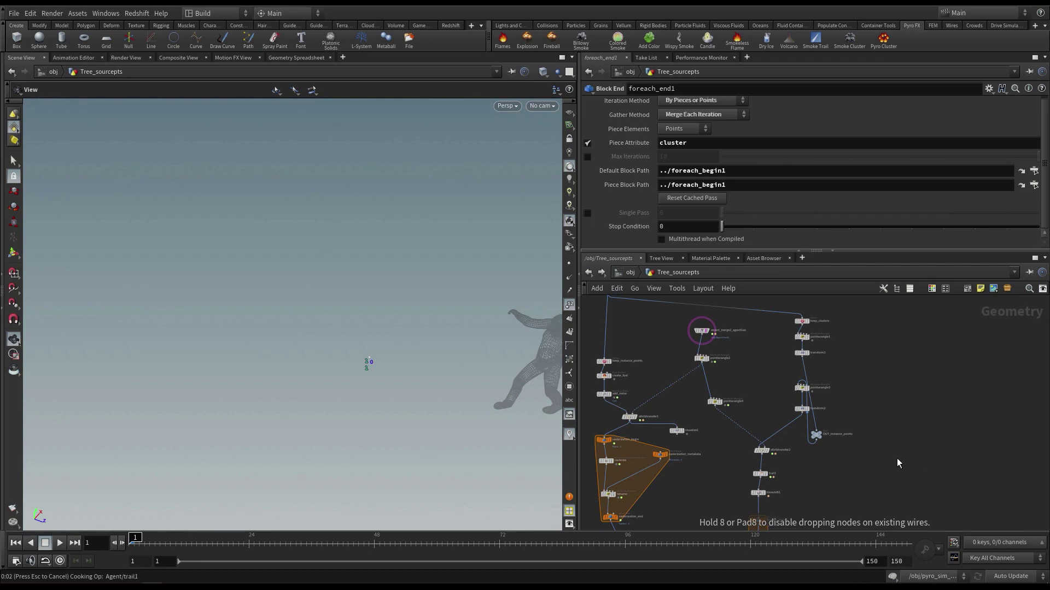
drag(946, 418, 932, 436)
middle_drag(913, 456, 894, 425)
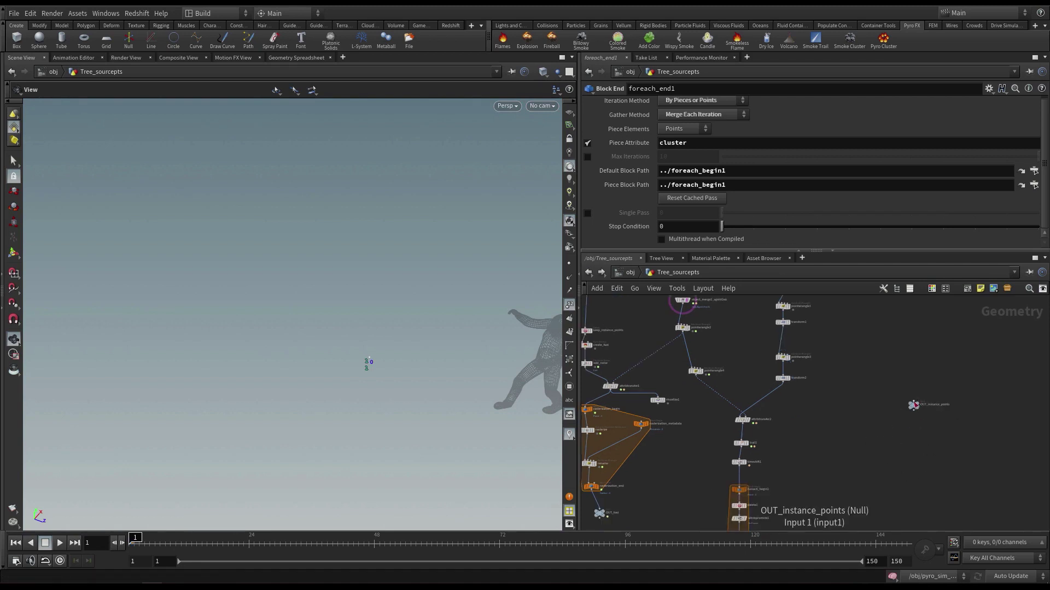
Step: Place OUT_instance_points below the for-each loop, connect foreach_end1's output to its input, and select the null
drag(914, 411, 837, 499)
key(Escape)
drag(912, 404, 849, 472)
middle_drag(846, 486, 846, 357)
drag(847, 344, 749, 497)
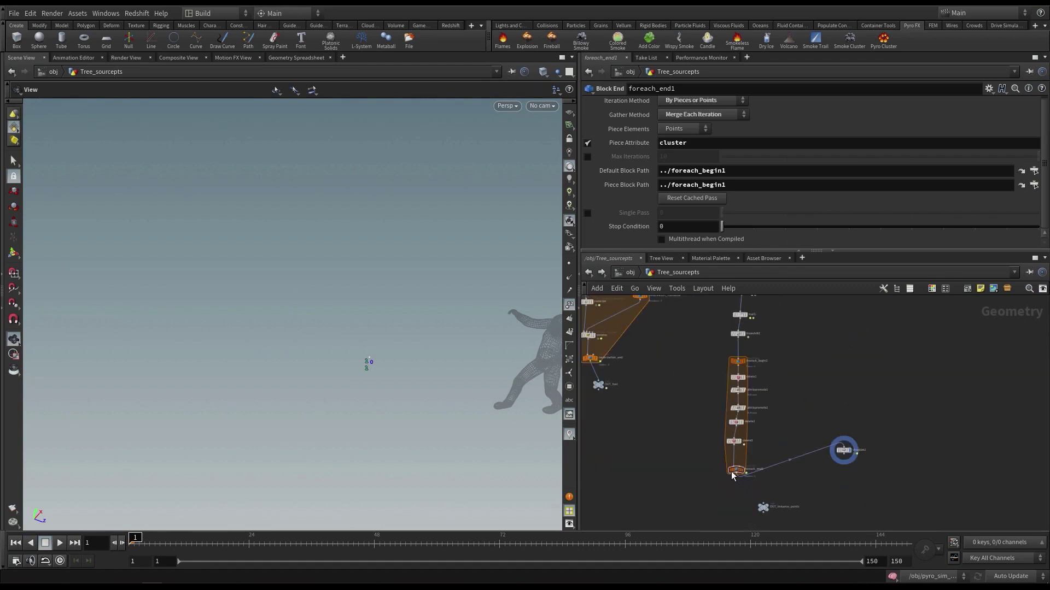
click(740, 477)
click(763, 504)
scroll(764, 504, up, 5)
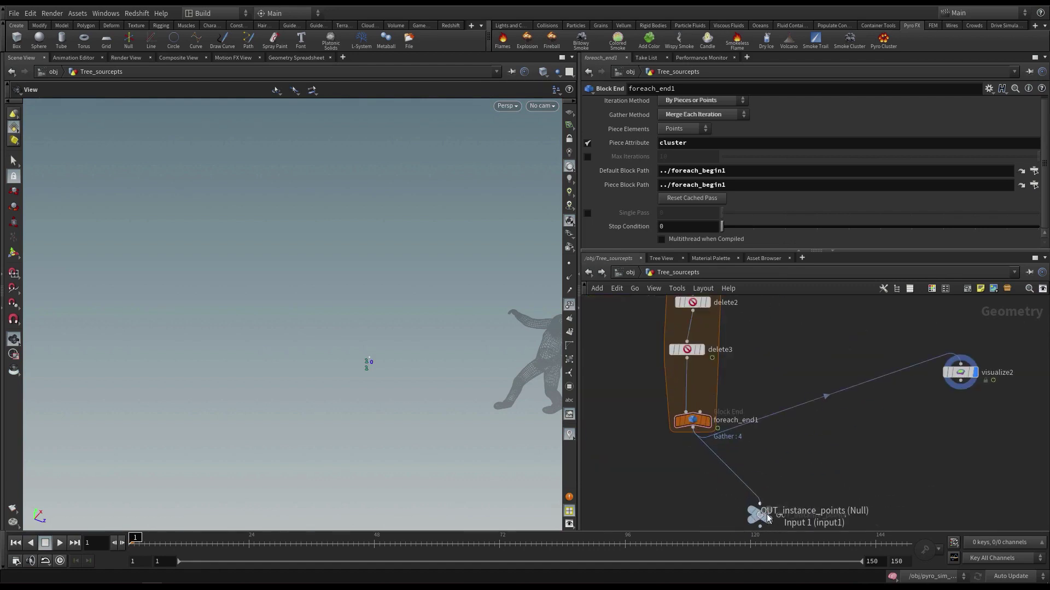
scroll(797, 505, down, 3)
scroll(804, 503, up, 1)
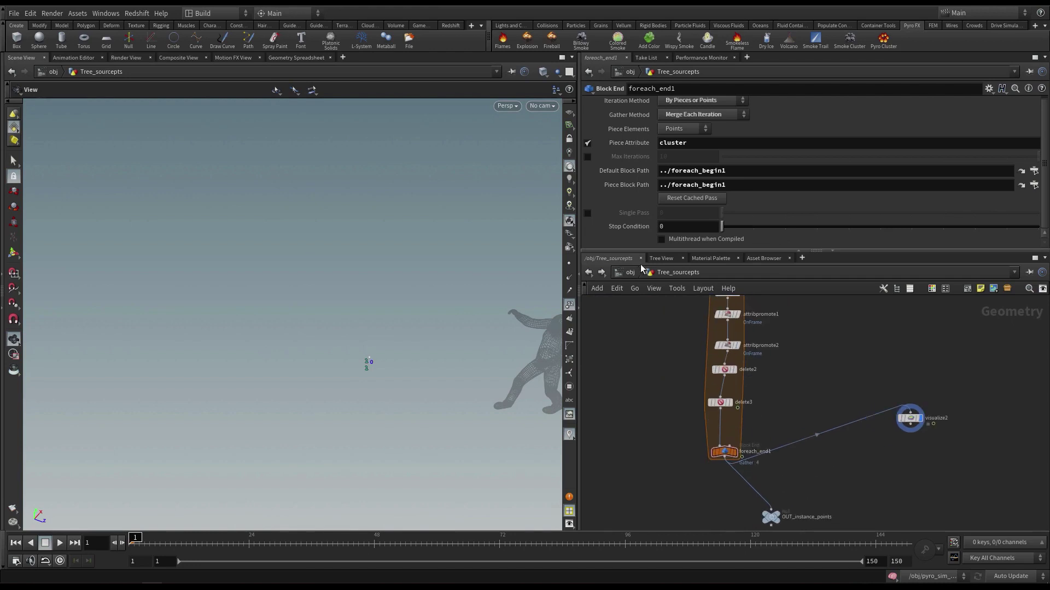
scroll(800, 504, up, 2)
click(758, 523)
middle_drag(849, 467, 848, 420)
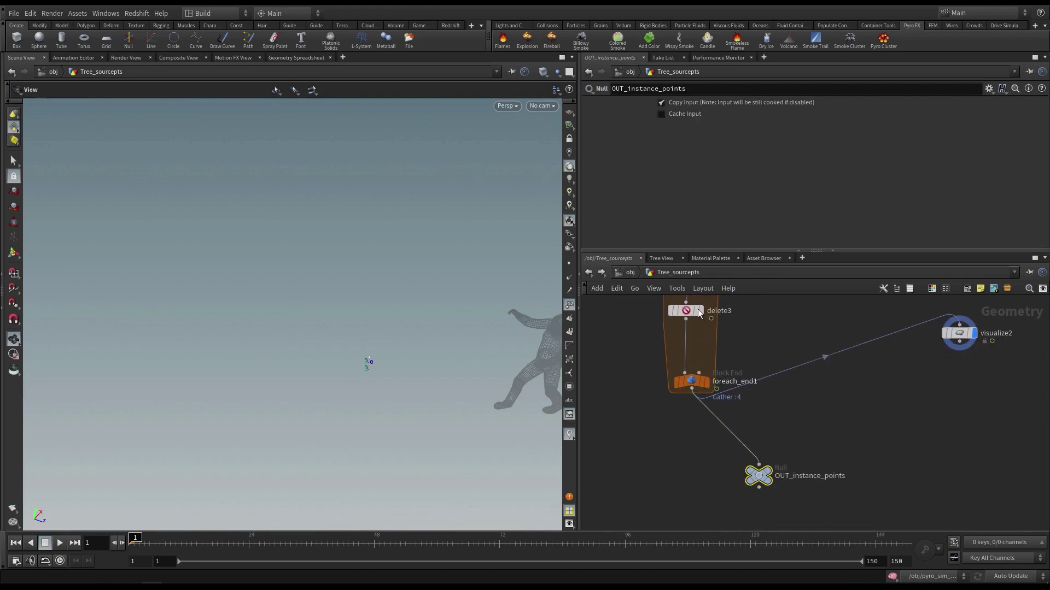
Step: Open the pyro_sim_Tree network and enable Continuous in the pyro smoke object's instancing settings
middle_drag(781, 340, 778, 343)
key(u)
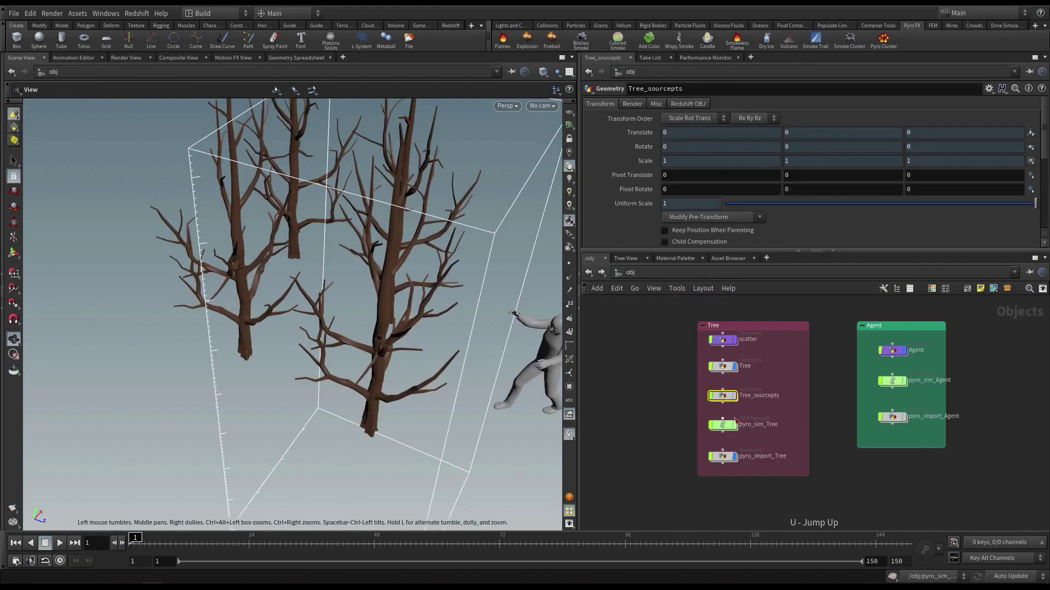
double_click(726, 426)
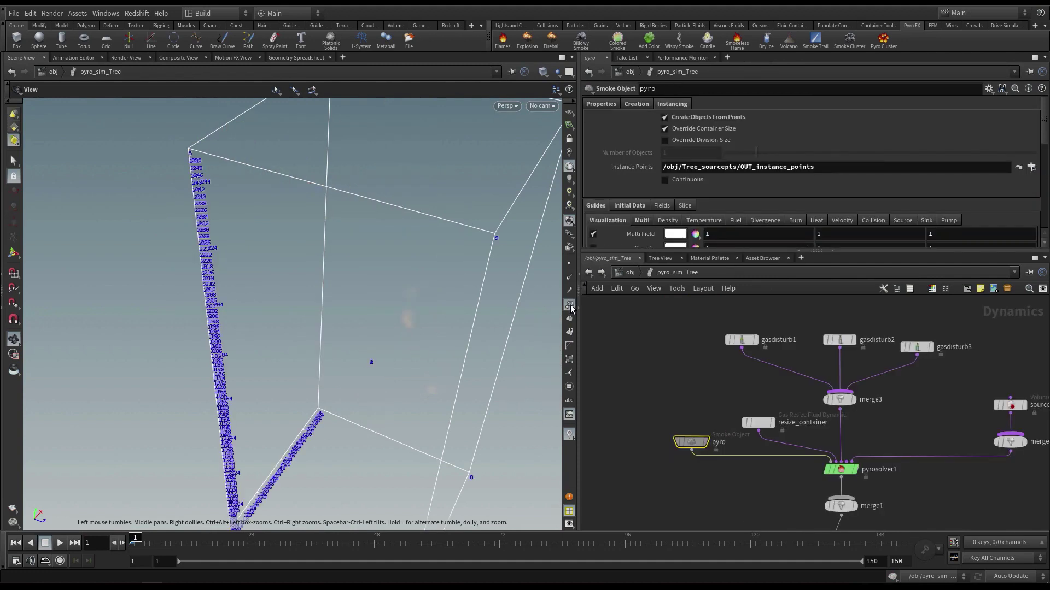
right_drag(480, 281, 382, 270)
drag(823, 167, 607, 173)
click(684, 180)
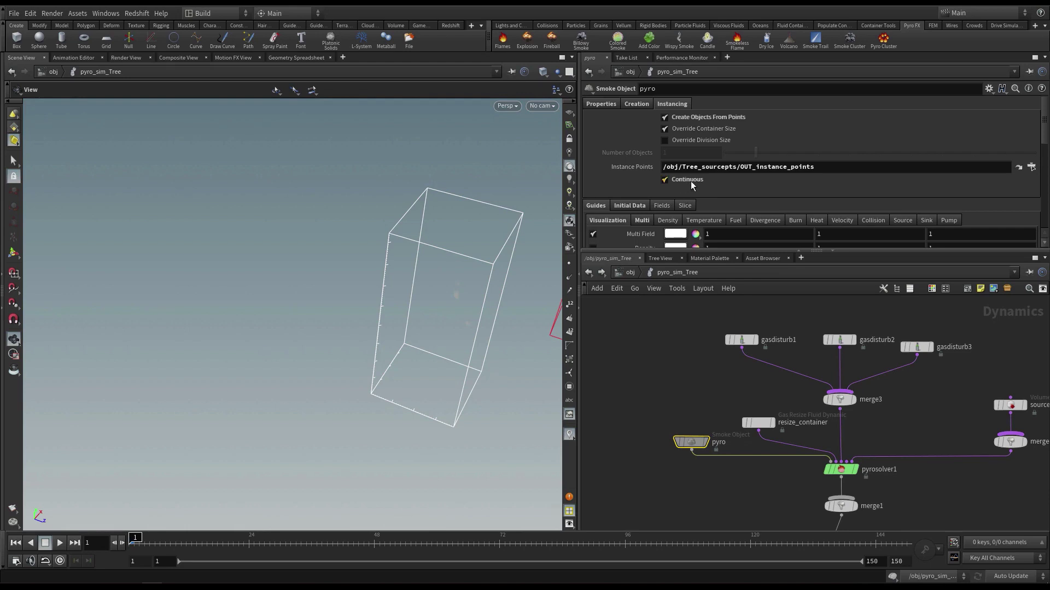
Step: Show the other scene objects ghosted in the scene view and compare the smoke container with the trees
drag(402, 295, 226, 292)
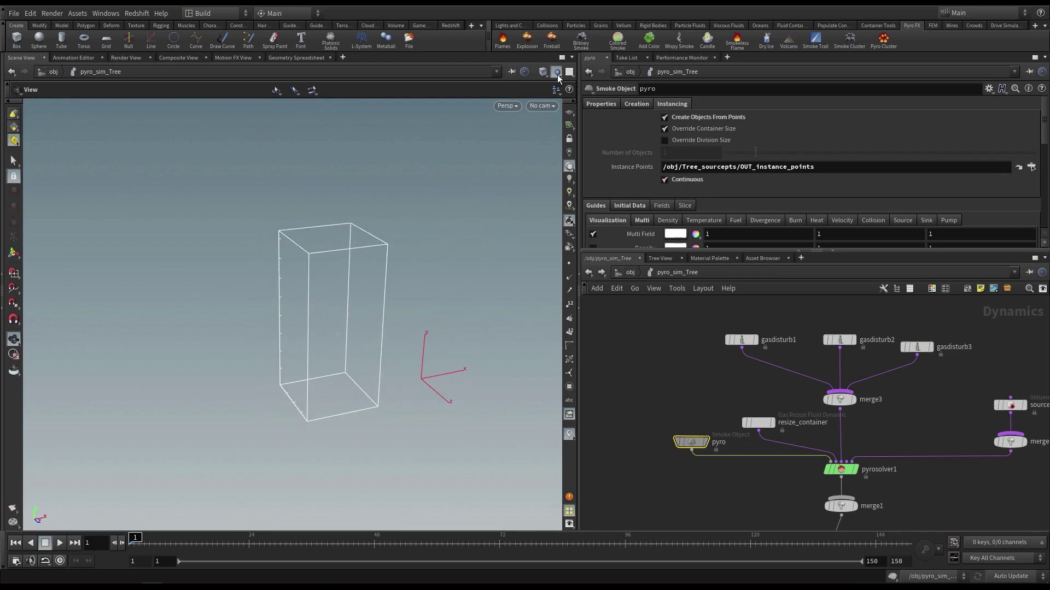
click(556, 75)
click(569, 96)
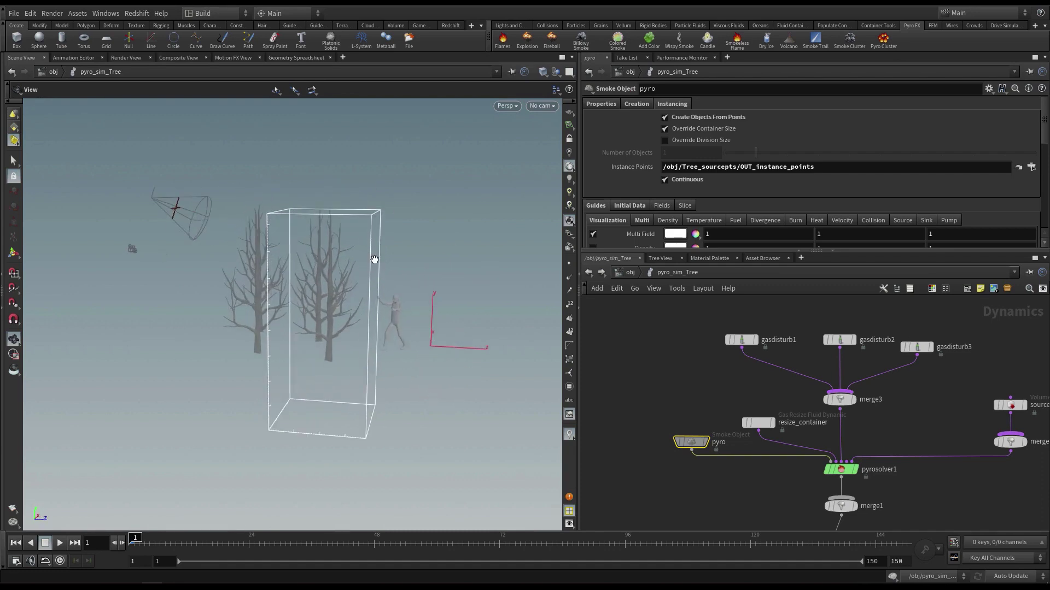
mouse_move(374, 260)
mouse_down()
mouse_move(391, 267)
mouse_move(402, 298)
mouse_move(377, 299)
mouse_move(355, 258)
mouse_up()
scroll(405, 288, up, 5)
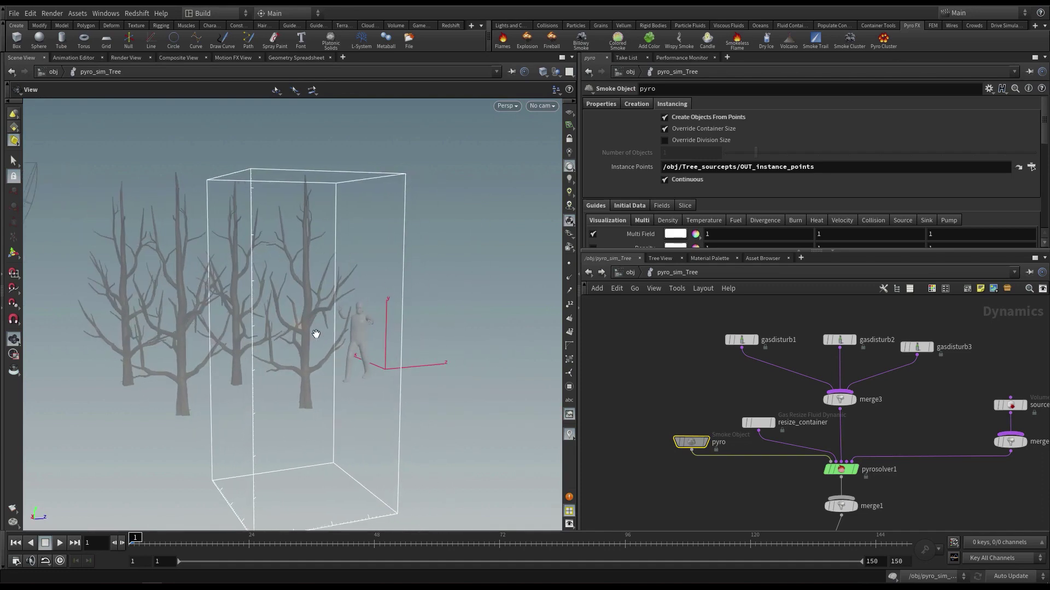
drag(316, 334, 373, 357)
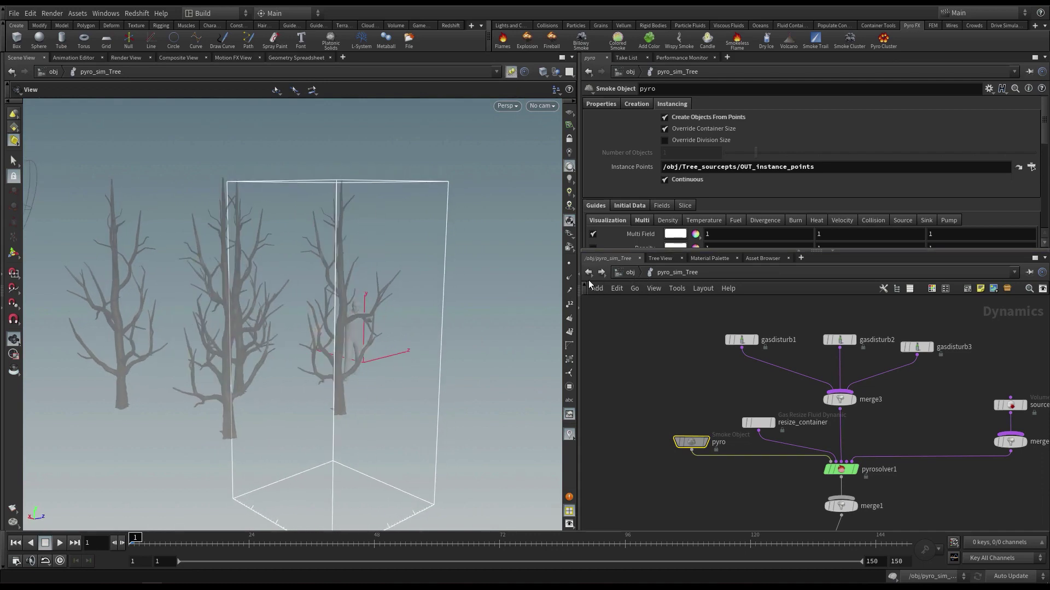
Step: Pin the scene view on pyro_sim_Tree and switch the network editor to Tree_sourcepts
click(512, 77)
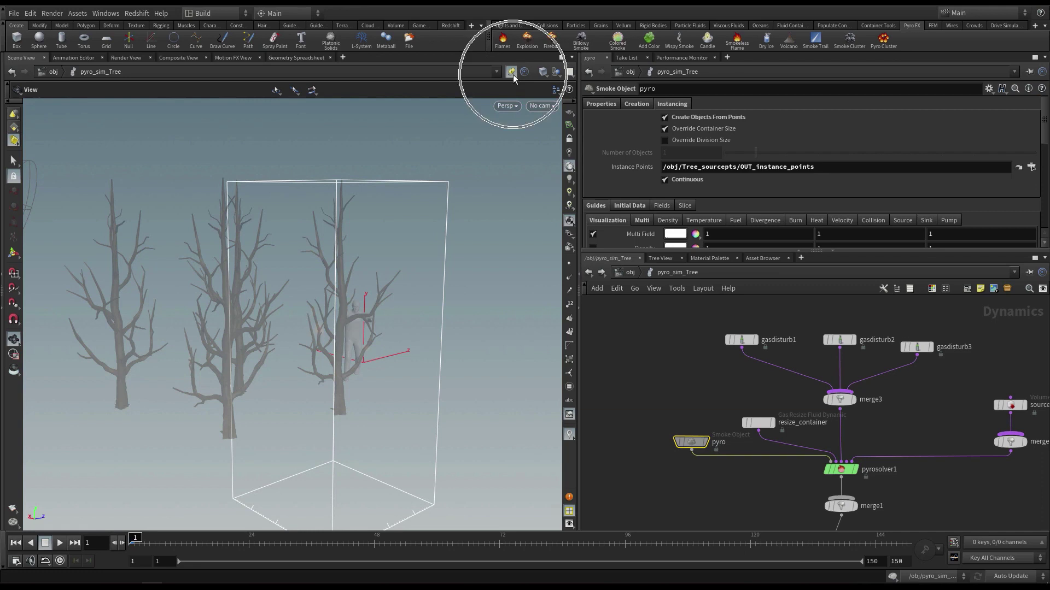
click(588, 273)
double_click(716, 427)
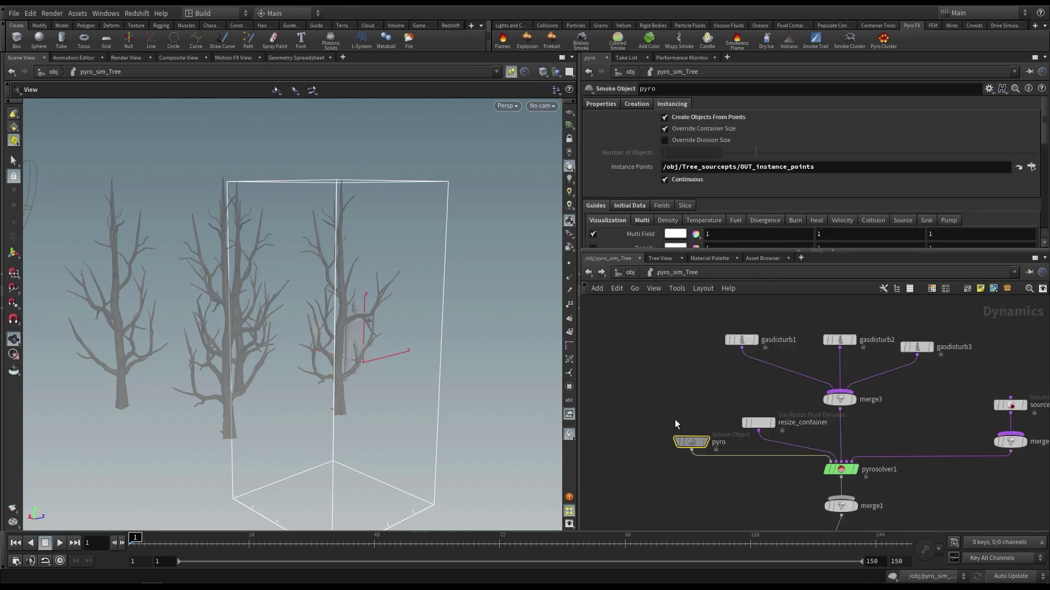
click(669, 274)
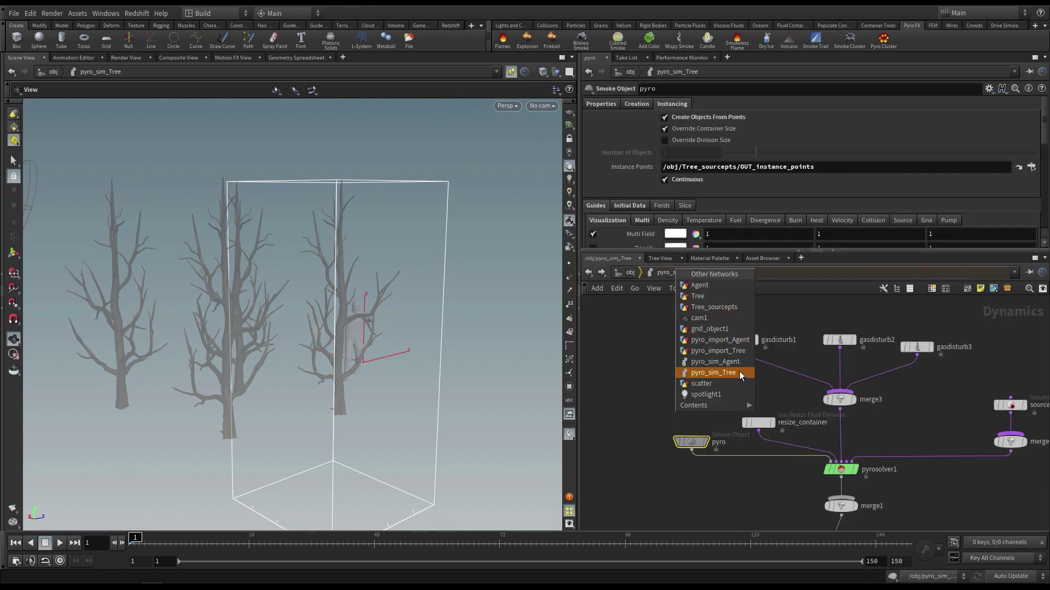
click(734, 306)
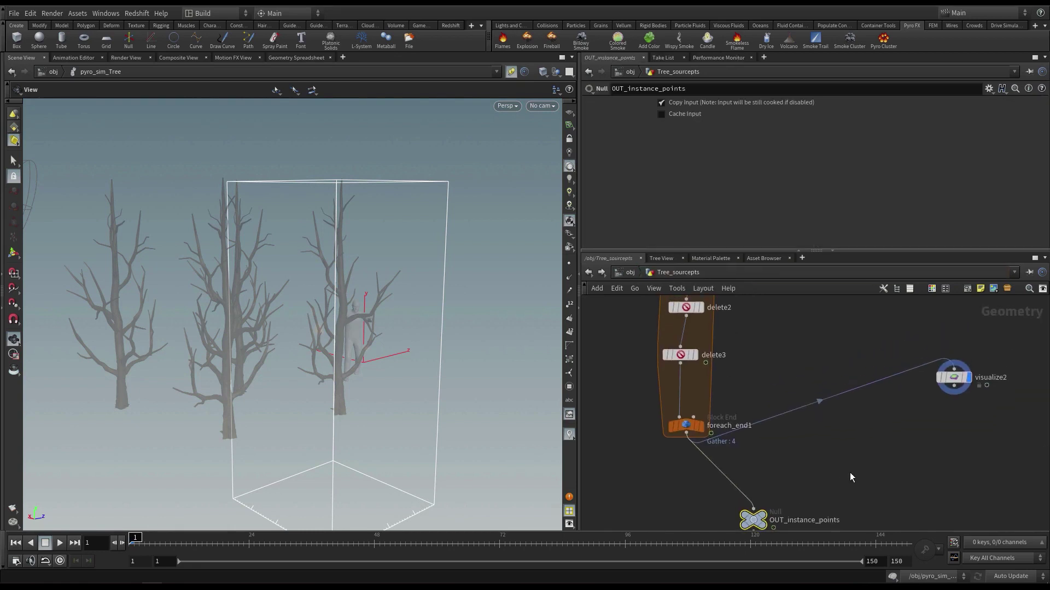
Step: Insert an Attribute Wrangle node between foreach_end1 and OUT_instance_points
scroll(849, 472, down, 2)
key(Tab)
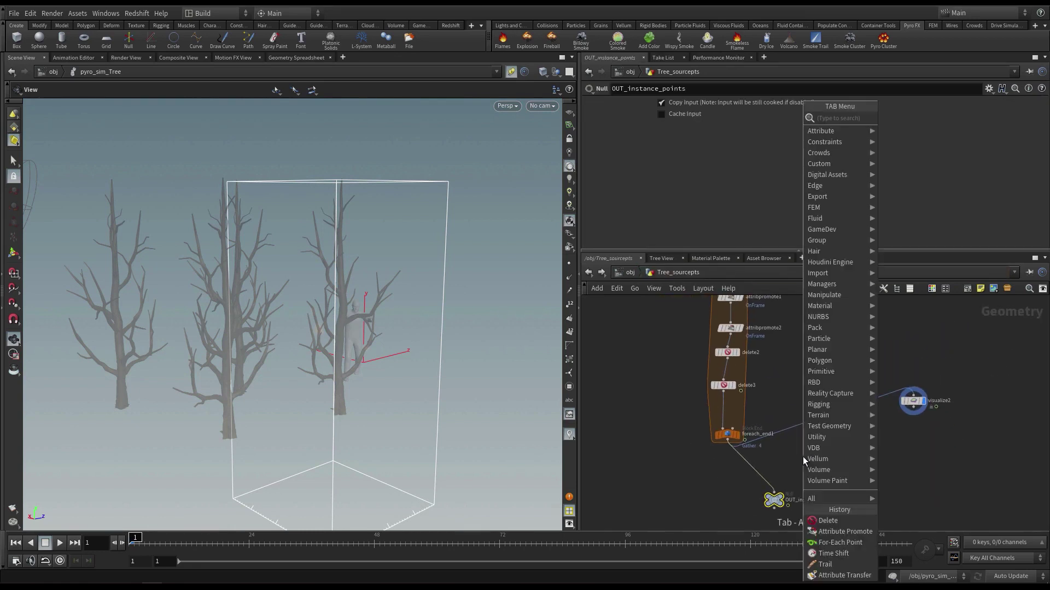
key(Escape)
key(Tab)
text(wra)
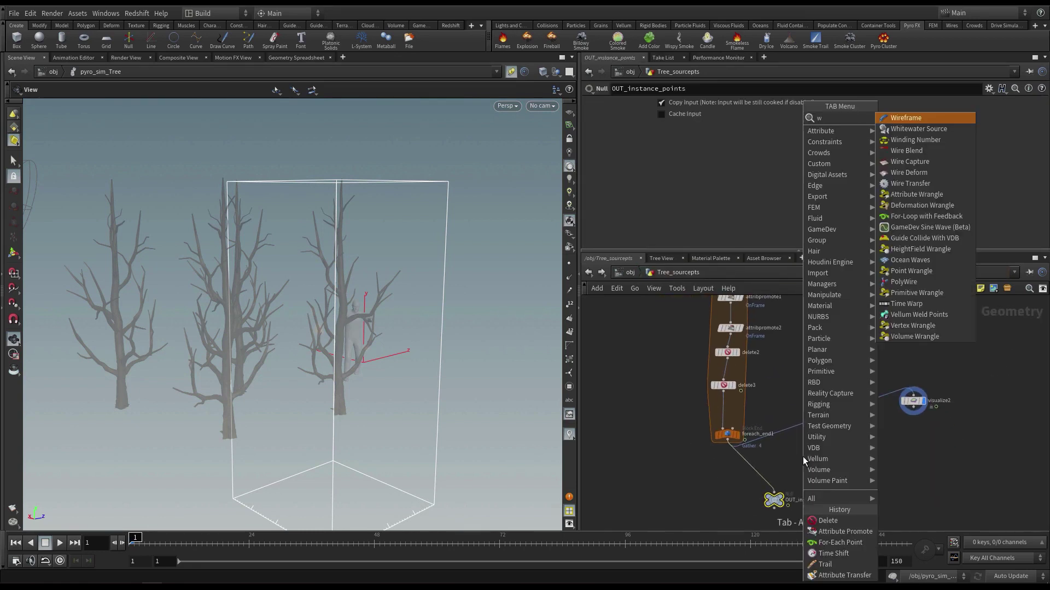
click(916, 117)
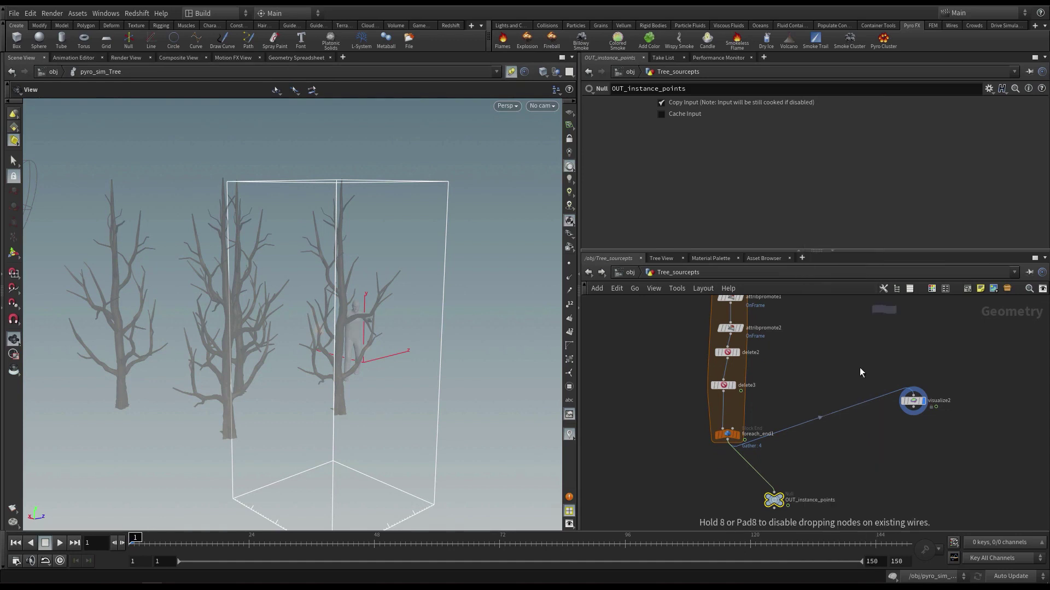
click(756, 463)
drag(757, 464, 743, 472)
Step: Enter the VEX expression v@scale = chv("scale"); in attribwrangle1 and create its scale parameter
click(686, 190)
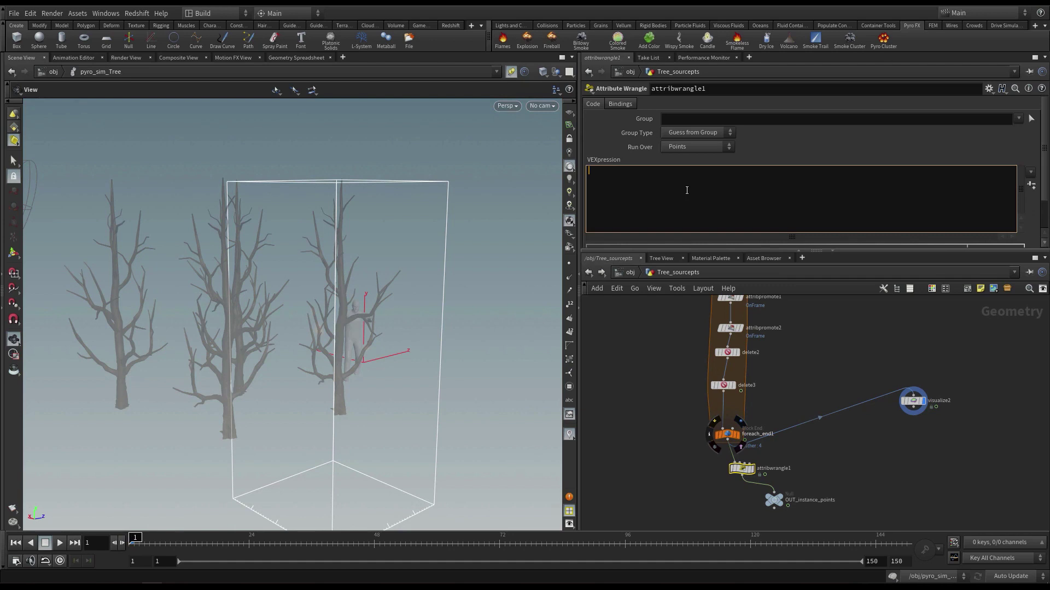
text(v@scale  = chv("scal)
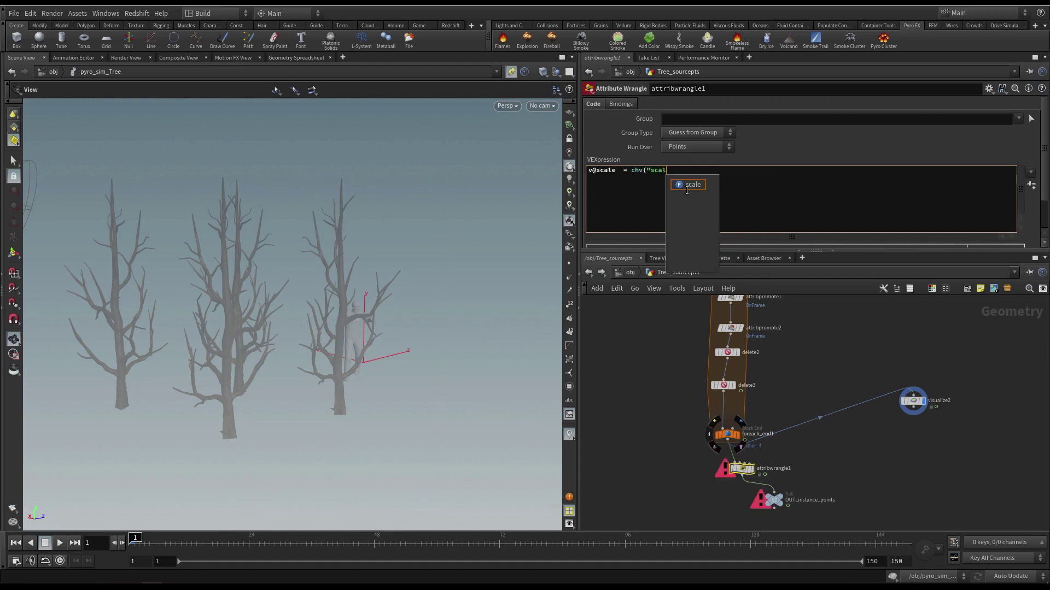
text(e");)
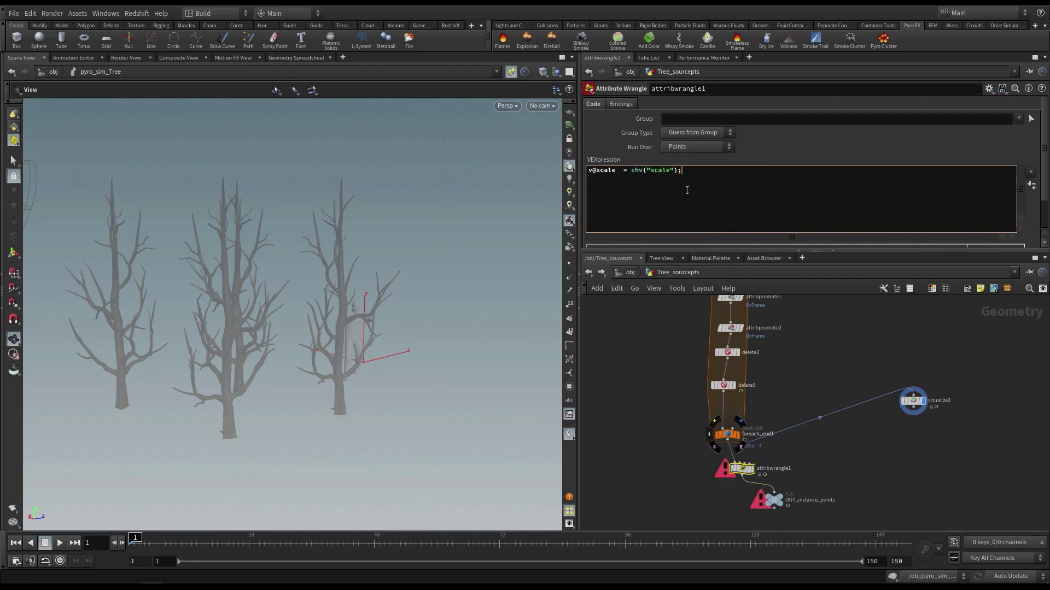
click(1032, 186)
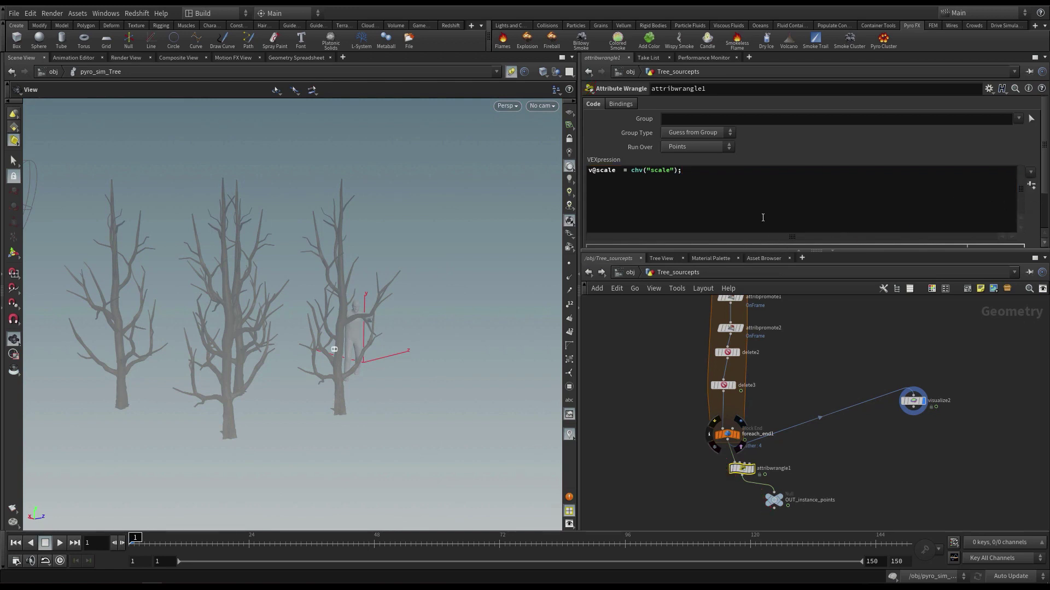
Step: Enlarge the parameter pane and set attribwrangle1's Scale to 5.3, 6, 5.3
drag(714, 250, 714, 323)
click(658, 294)
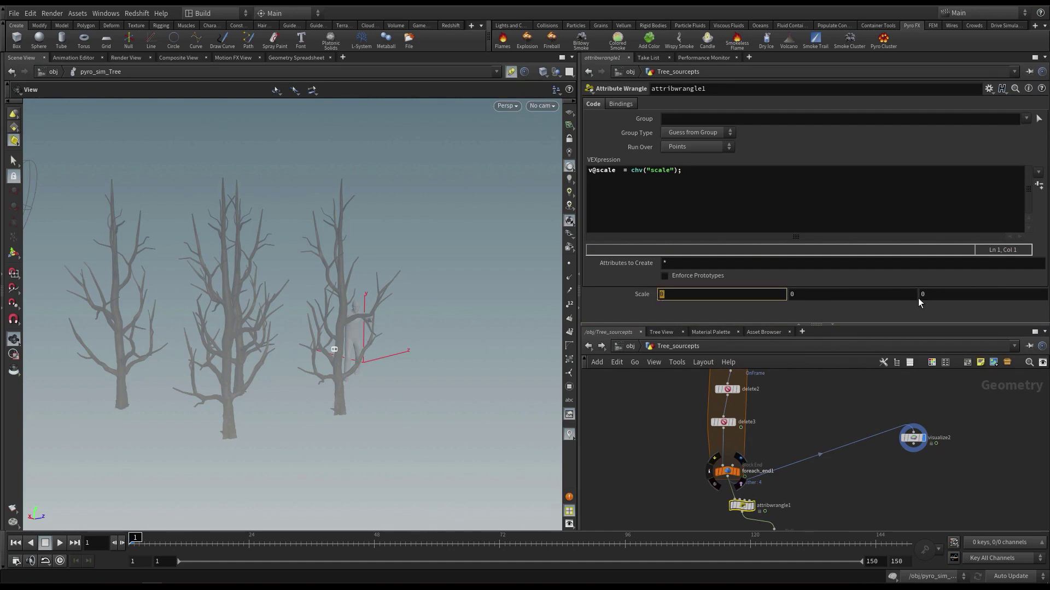
text(5.3)
drag(972, 297, 907, 291)
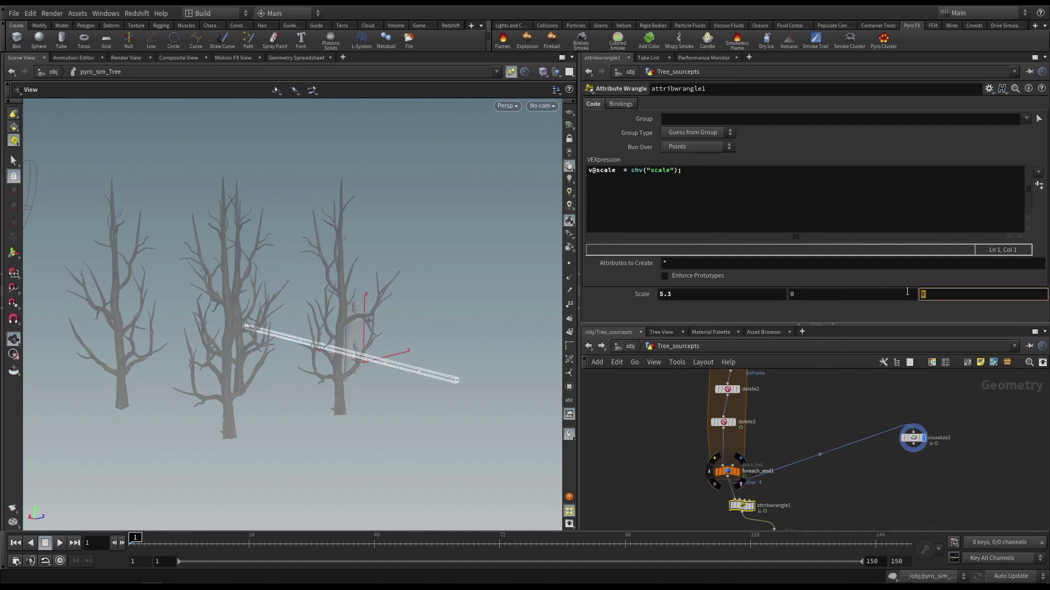
text(5.3)
key(Return)
click(831, 294)
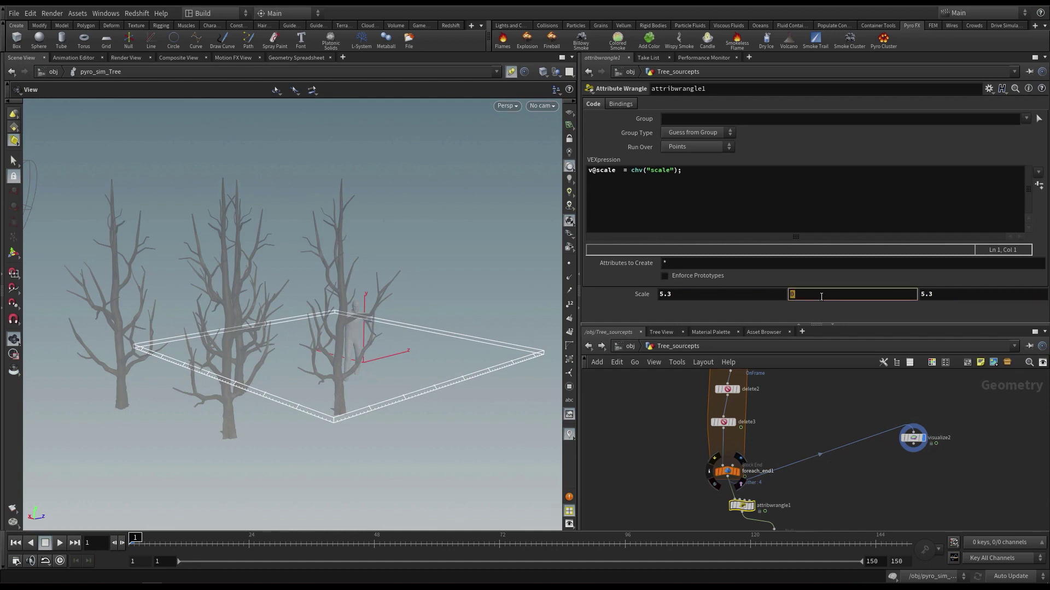
text(6)
key(Return)
Step: Set the X and Z components of attribwrangle1's Scale to 4
scroll(295, 274, down, 3)
drag(295, 274, 410, 277)
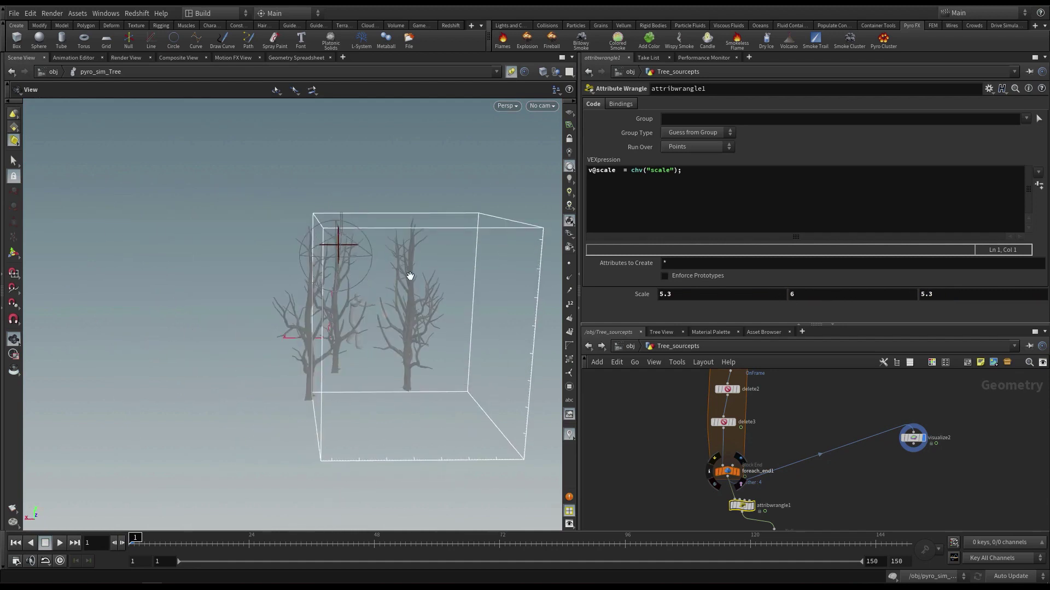
text(4)
drag(946, 295, 859, 283)
text(4)
key(Return)
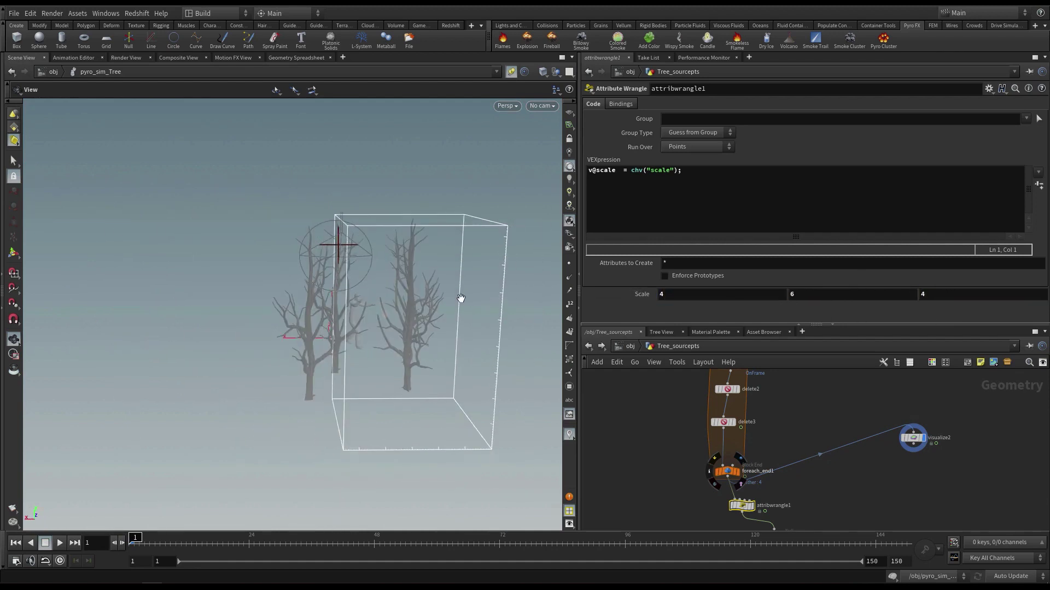
Step: Insert a Transform node between attribwrangle1 and OUT_instance_points
drag(461, 300, 547, 290)
scroll(766, 438, down, 2)
key(Tab)
text(tra)
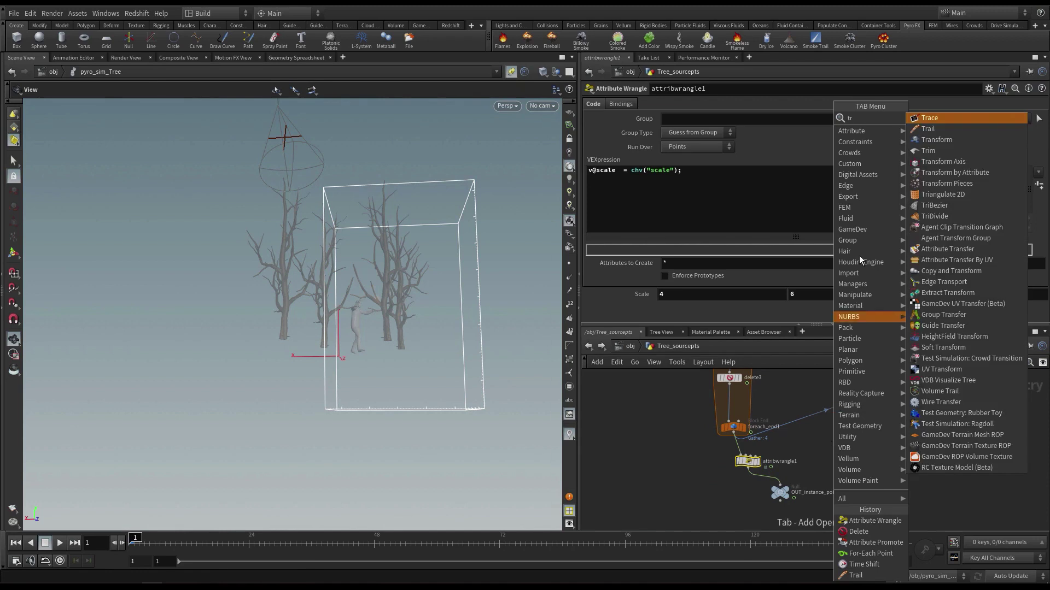
click(945, 142)
click(764, 480)
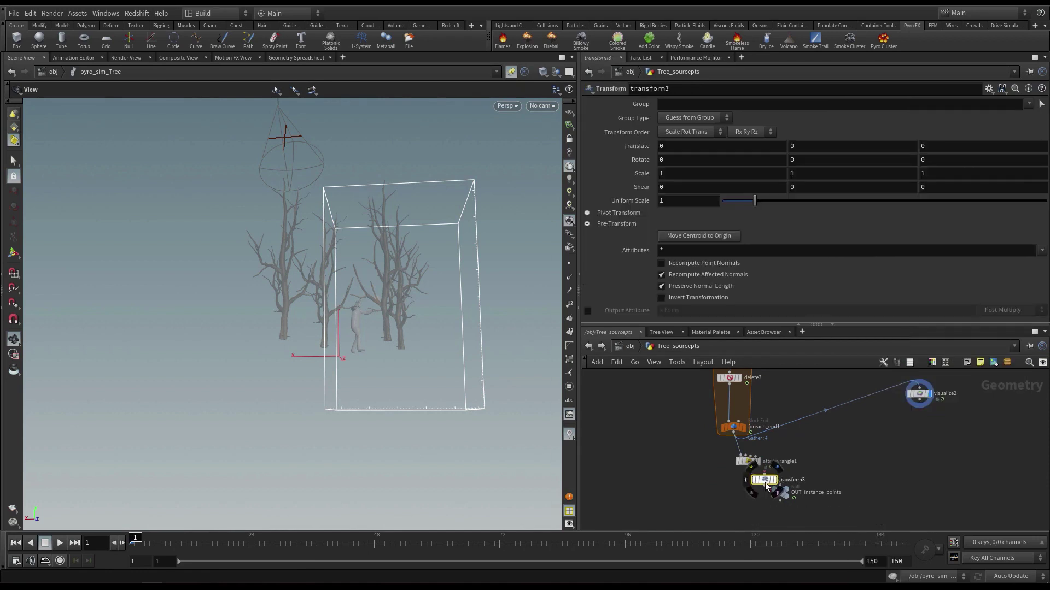
Step: Raise the container by setting transform3's Y translation to 1.8, checking its base against the trees in the front view
middle_drag(822, 149, 853, 145)
key(space+2)
key(space+3)
scroll(329, 282, down, 5)
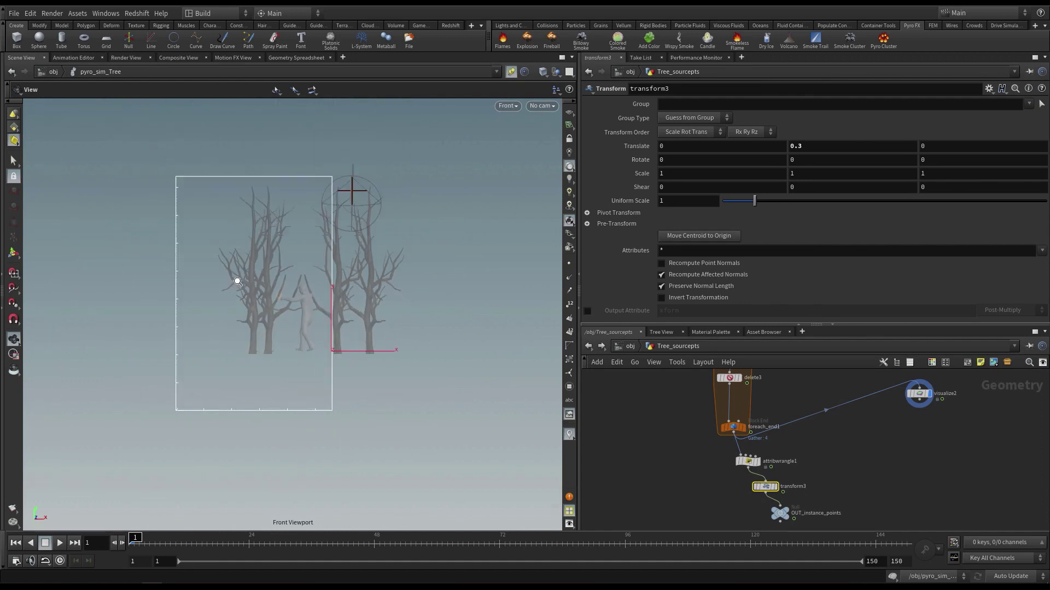
middle_drag(808, 145, 890, 157)
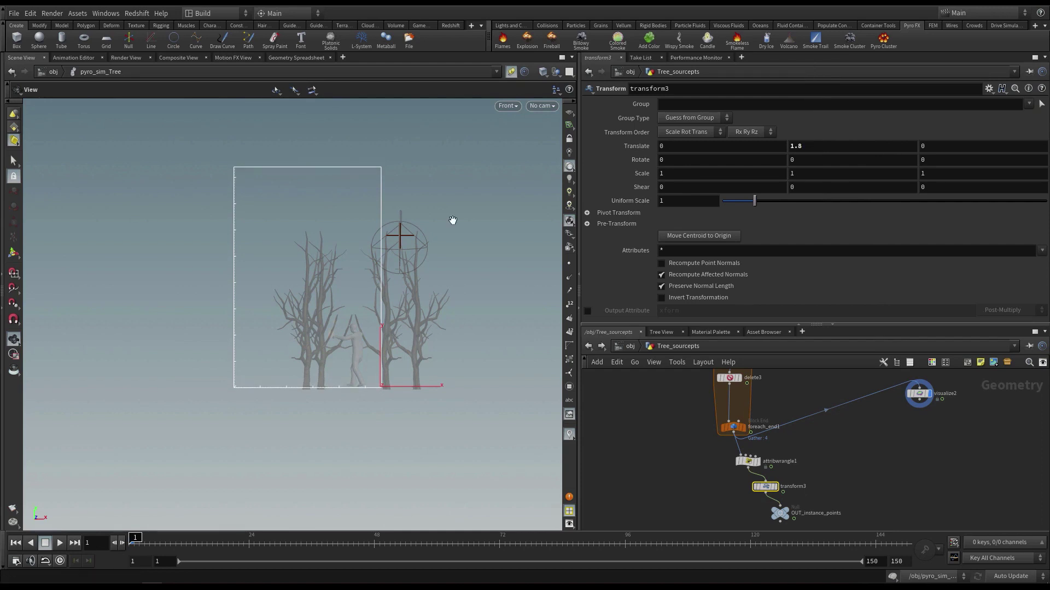
Step: Check the container from above and set the X and Z components of attribwrangle1's Scale to 3.5
key(space+1)
drag(326, 256, 328, 300)
key(space+2)
scroll(274, 274, up, 3)
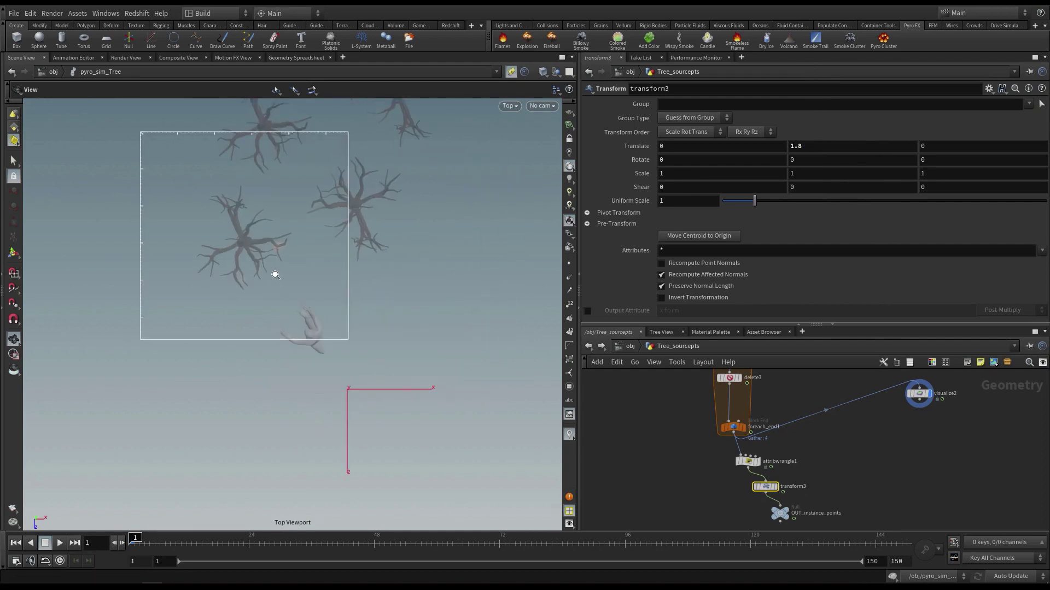
middle_drag(274, 273, 294, 351)
click(747, 463)
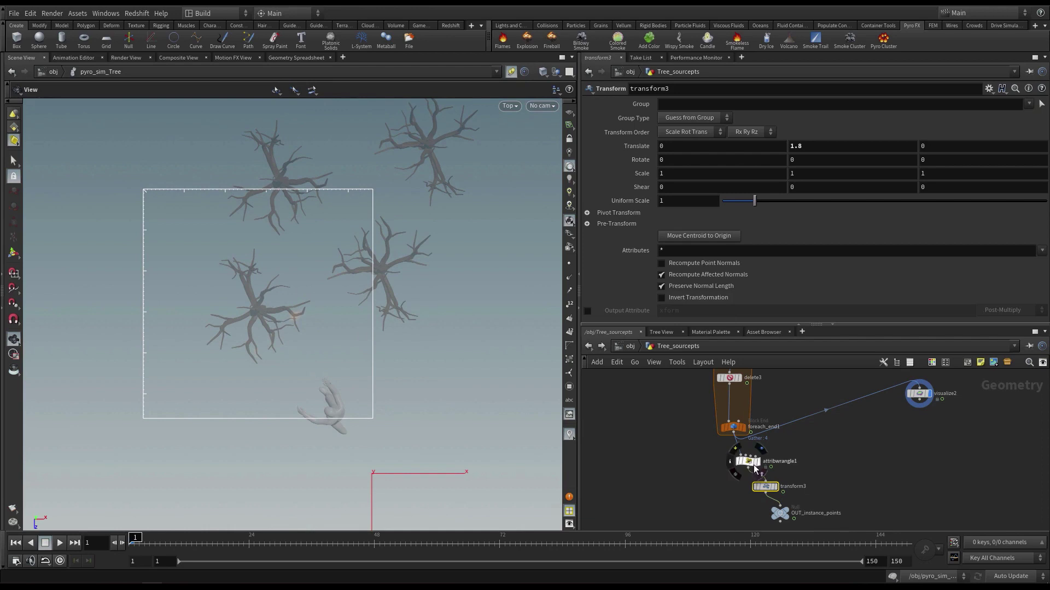
click(681, 295)
text(3.)
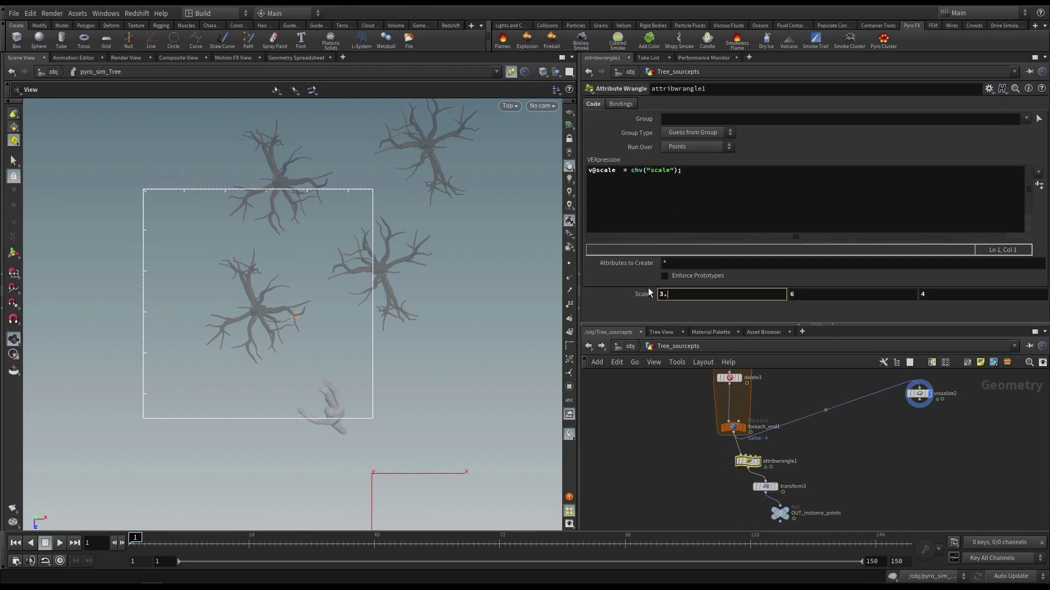
text(5)
key(Return)
click(927, 290)
text(3.5)
key(Return)
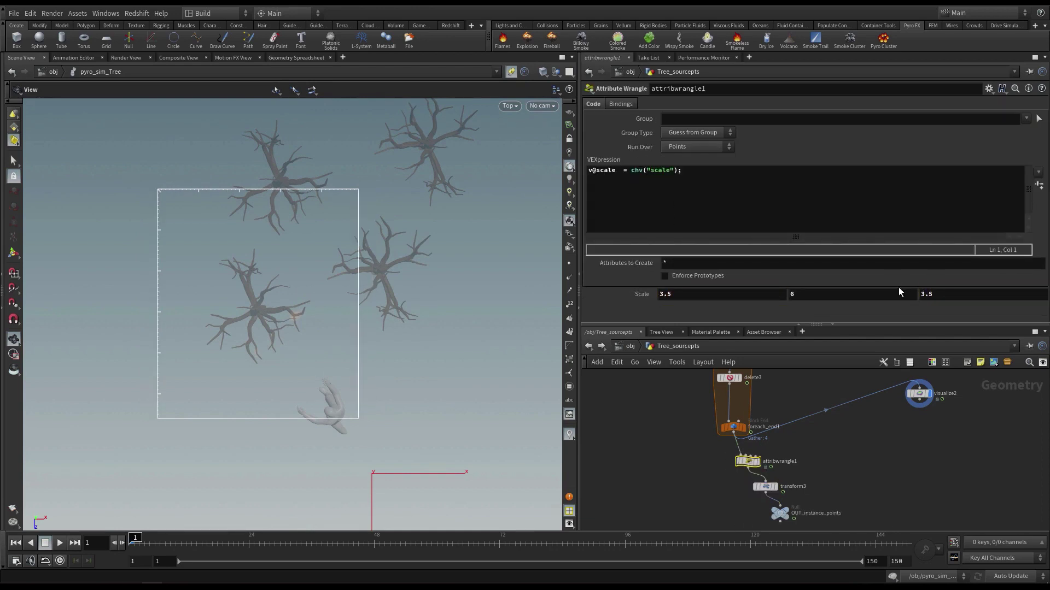
Step: Return to the pyro_sim_Tree network and unpin the scene view, inspecting the container around the trees in perspective
drag(307, 304, 281, 298)
middle_drag(281, 298, 258, 358)
right_drag(257, 359, 379, 359)
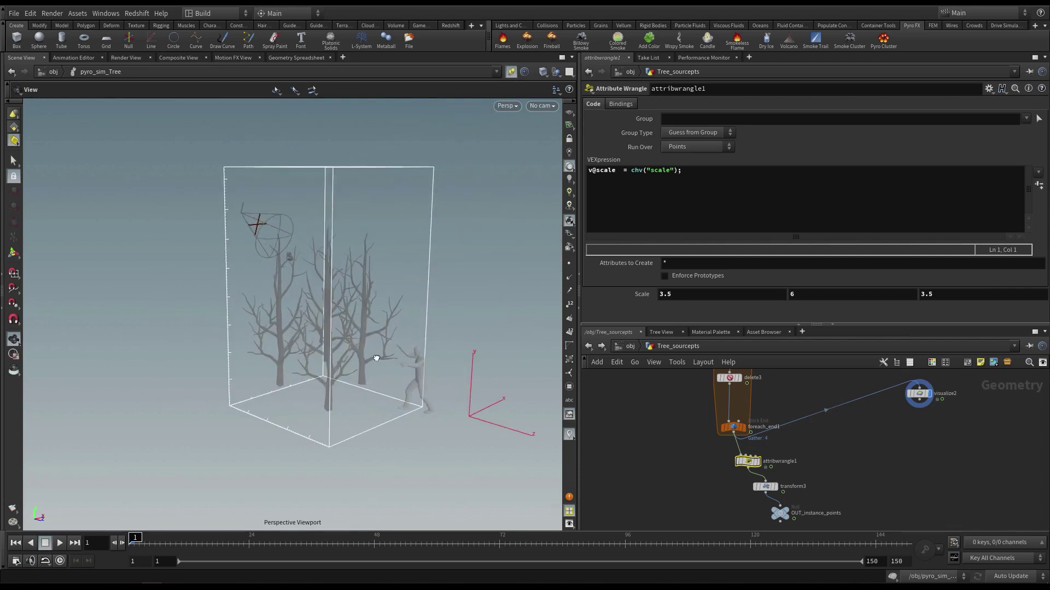
drag(379, 359, 427, 350)
key(u)
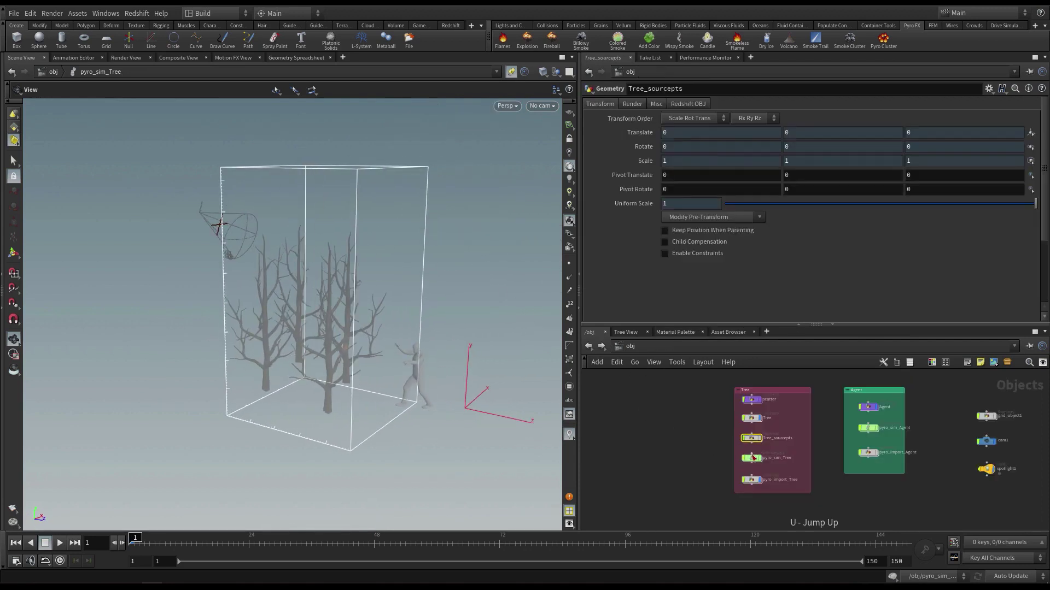
key(i)
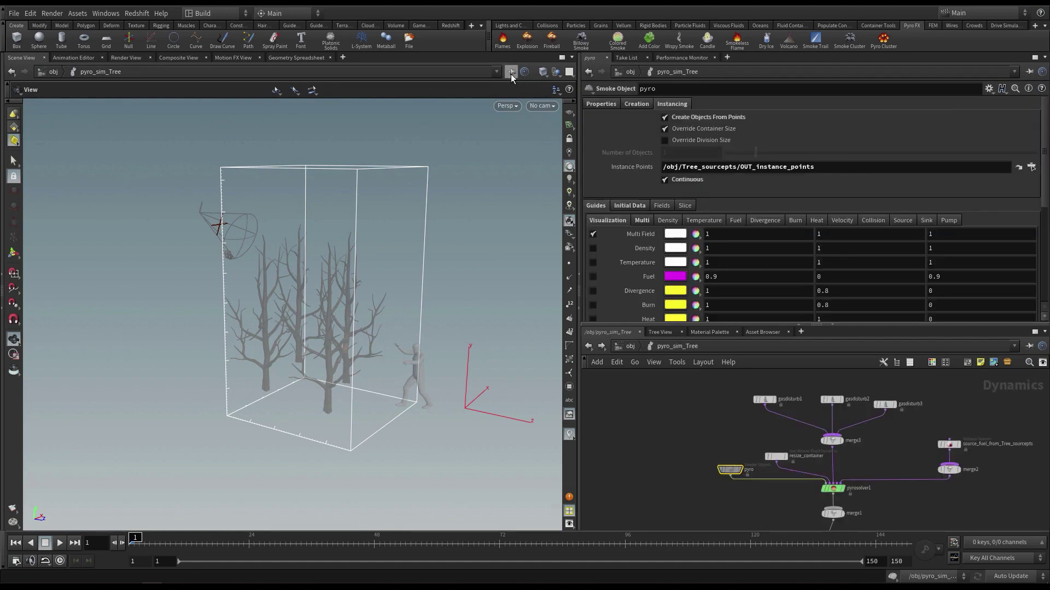
middle_drag(384, 329, 308, 361)
drag(308, 361, 354, 342)
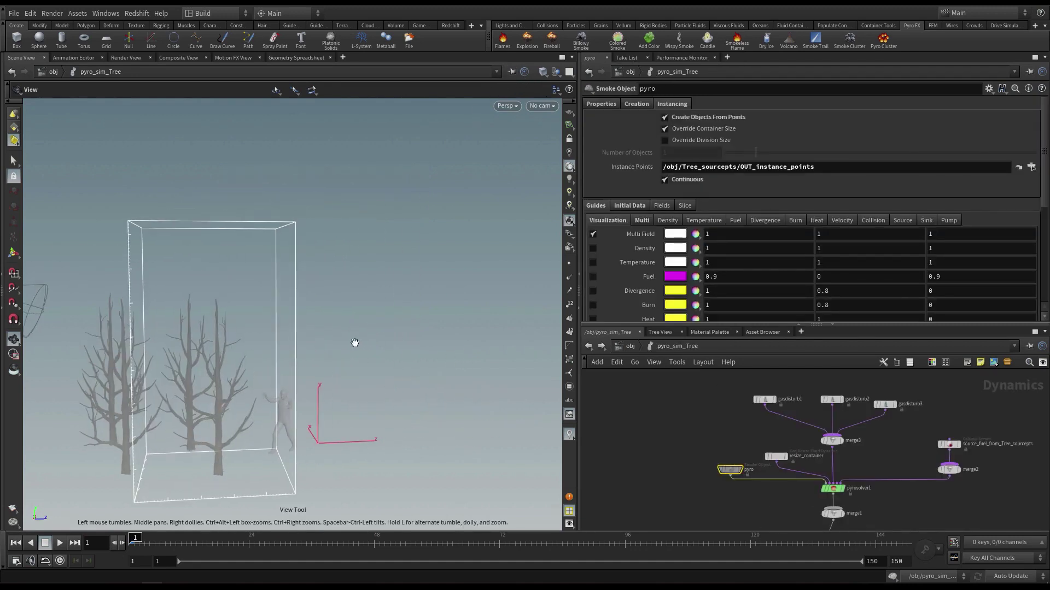
Step: Play the tree fire simulation up to about frame 74 and inspect the containers and flames from several angles
middle_drag(353, 342, 415, 326)
drag(415, 326, 321, 328)
middle_drag(321, 328, 314, 323)
key(Up)
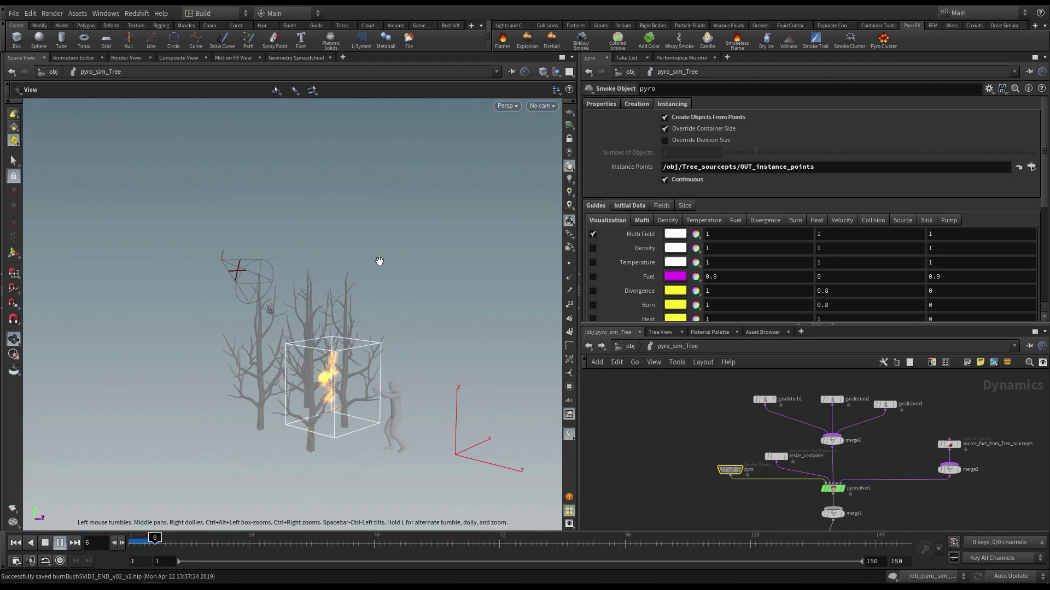
key(Up)
drag(430, 346, 490, 358)
middle_drag(490, 358, 398, 330)
key(Up)
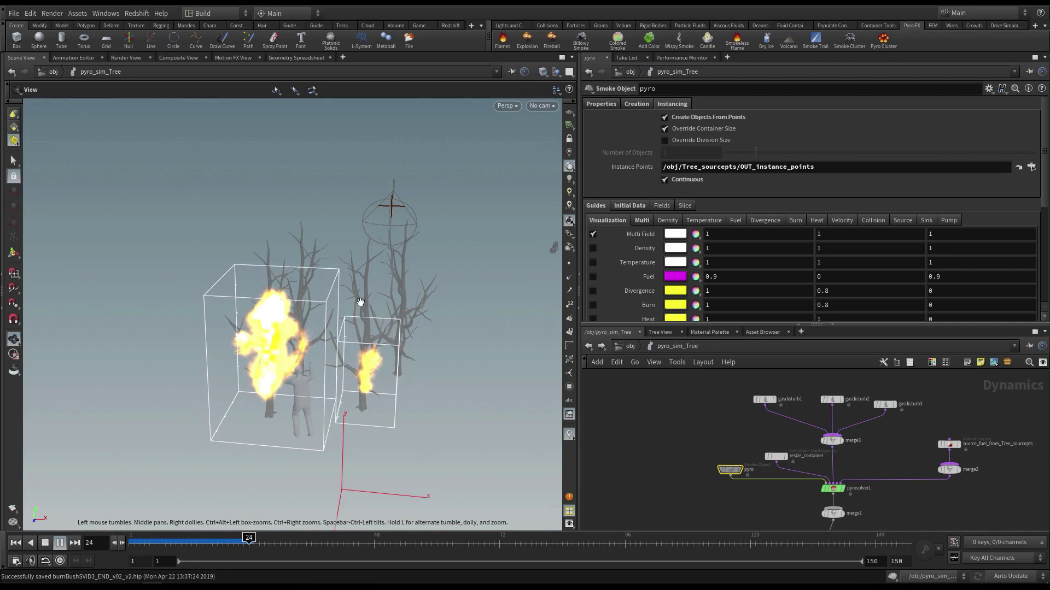
drag(436, 339, 454, 380)
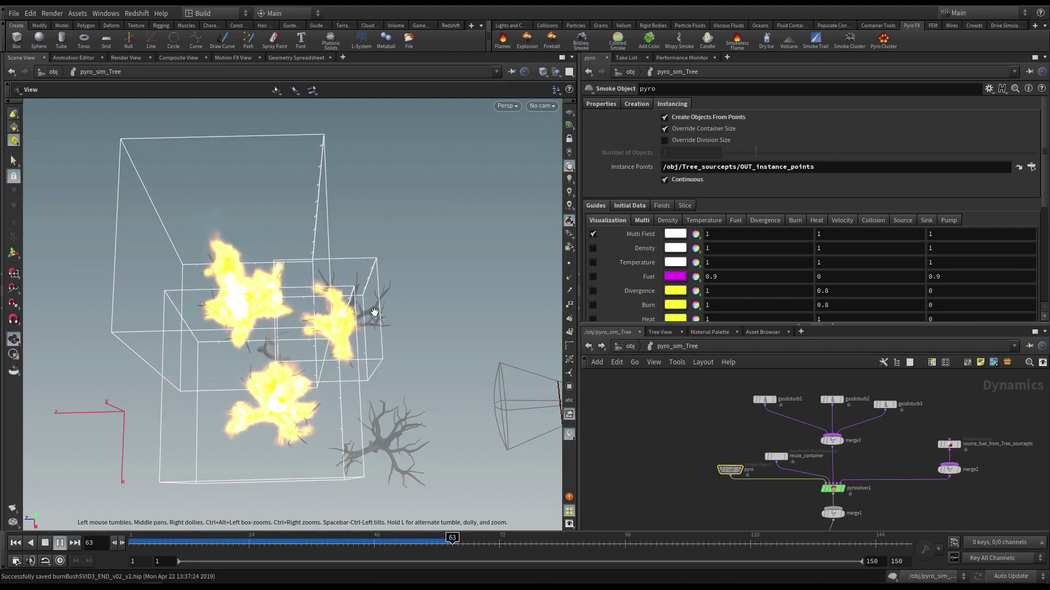
drag(363, 310, 374, 211)
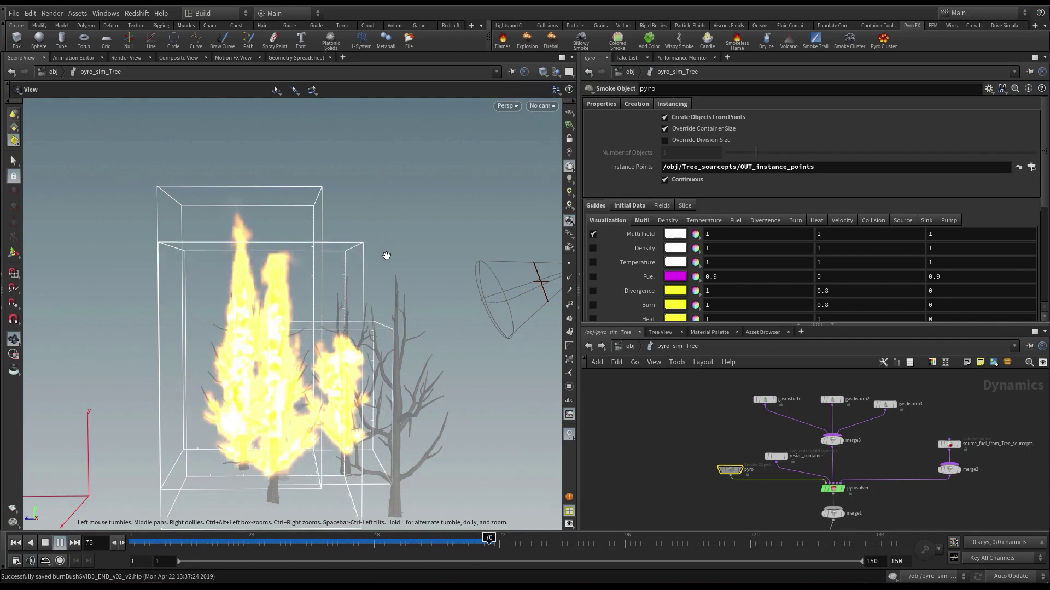
drag(429, 342, 392, 234)
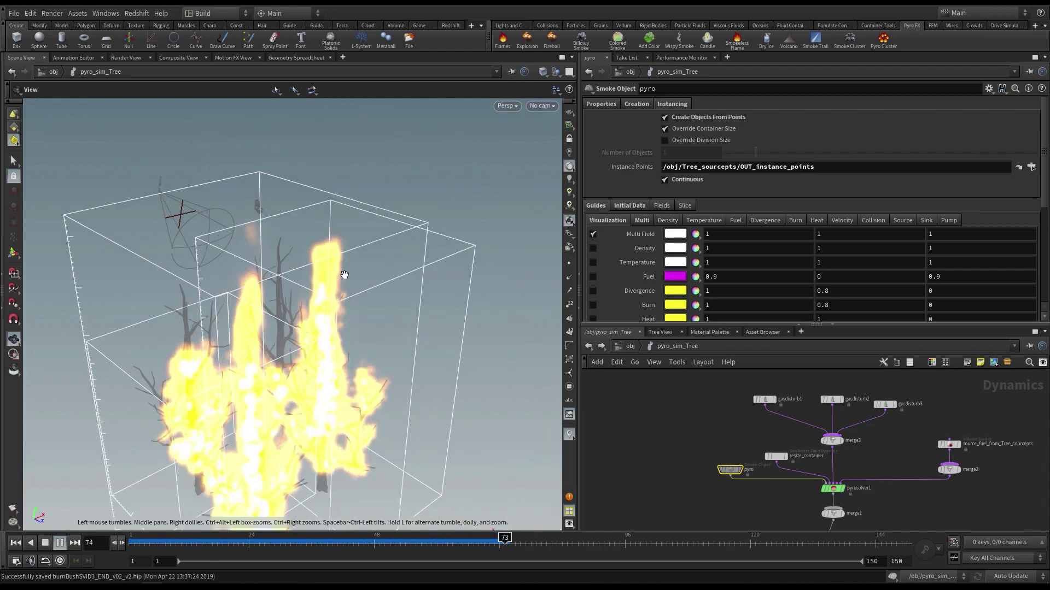
key(Escape)
mouse_move(379, 316)
mouse_down()
mouse_move(389, 235)
mouse_move(372, 246)
mouse_move(389, 254)
mouse_move(395, 284)
mouse_move(440, 273)
mouse_up()
Step: Look through cam1 and reframe it around the burning trees and their containers
click(538, 107)
click(556, 159)
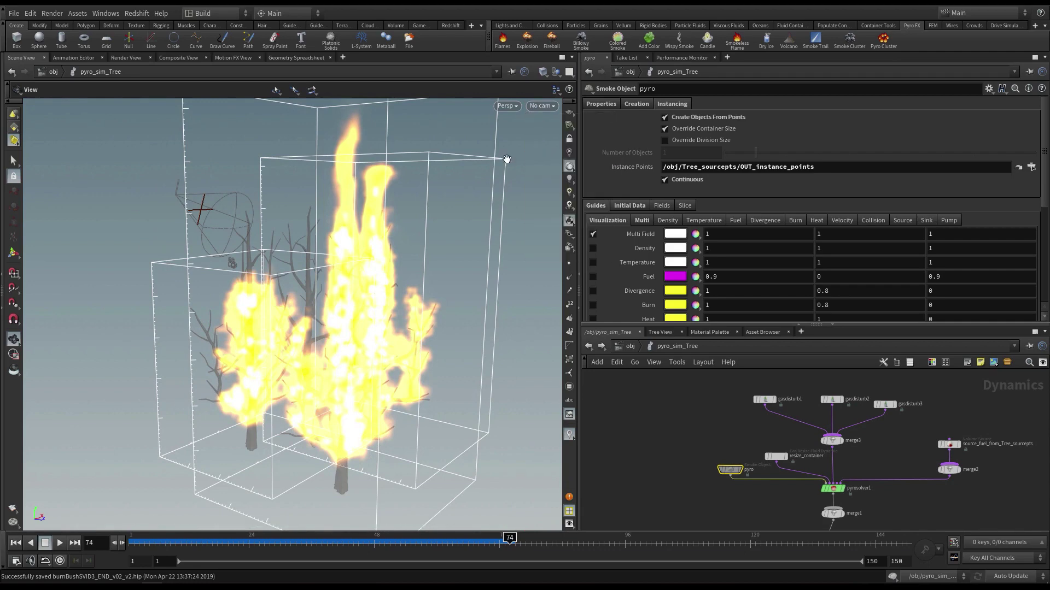
click(571, 140)
right_drag(414, 231, 345, 261)
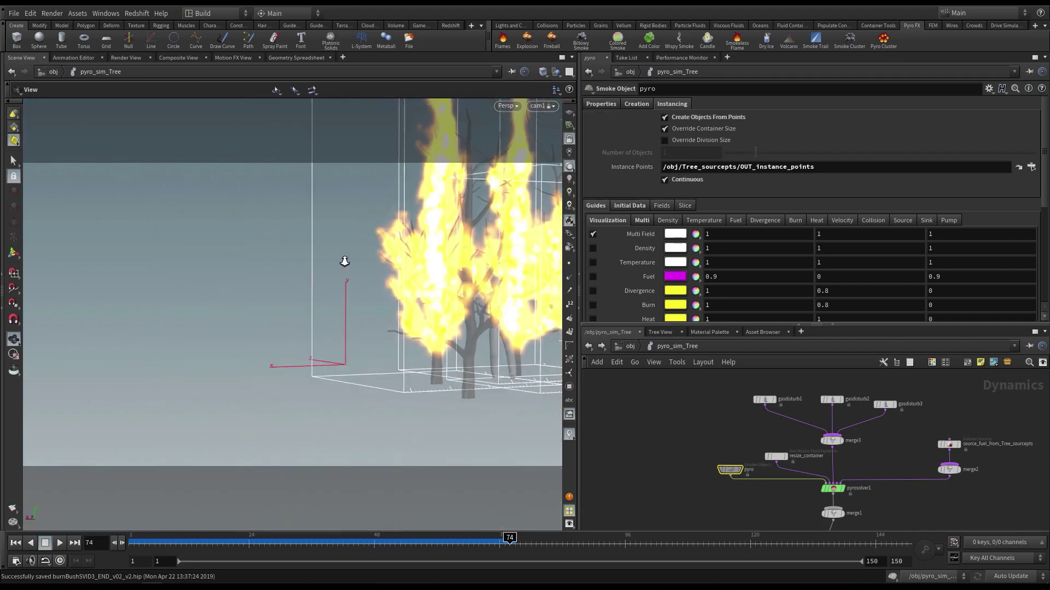
drag(344, 261, 503, 323)
middle_drag(503, 324, 368, 340)
mouse_move(368, 339)
mouse_down()
mouse_move(379, 368)
mouse_move(420, 386)
mouse_move(298, 324)
mouse_move(212, 307)
mouse_up()
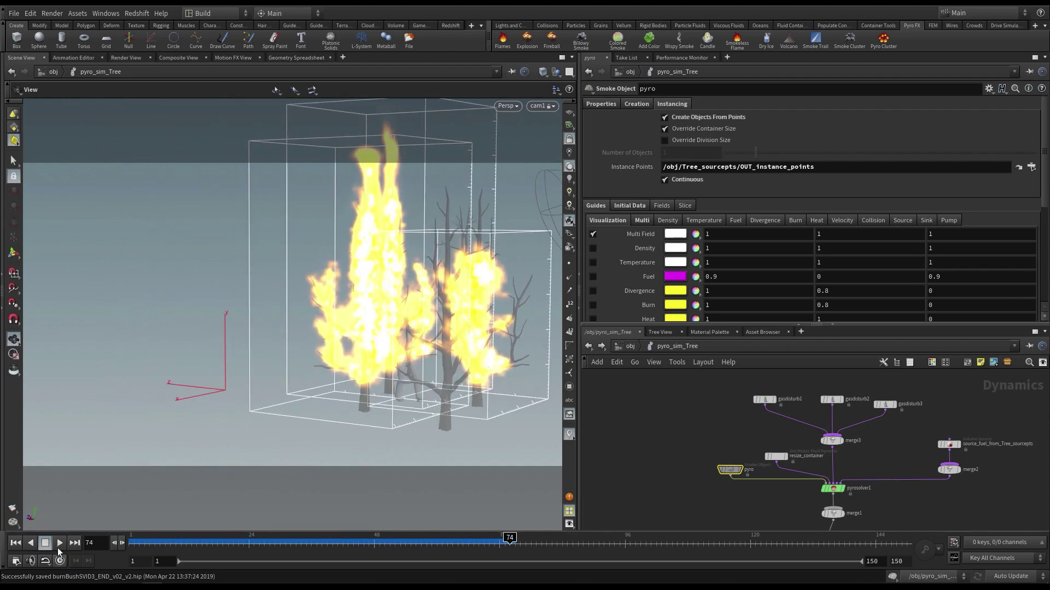
Step: Return to frame 1 and reframe cam1 closer, with the agent visible between the tree trunks
click(15, 543)
right_drag(358, 344, 462, 356)
middle_drag(462, 356, 413, 356)
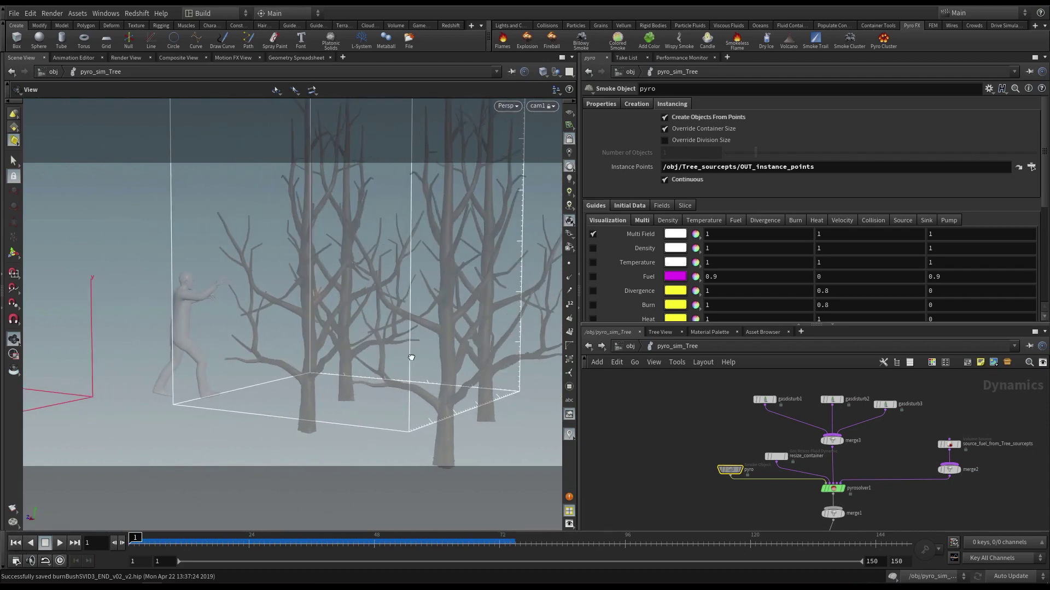
drag(412, 356, 379, 326)
right_drag(379, 326, 415, 316)
drag(415, 317, 385, 322)
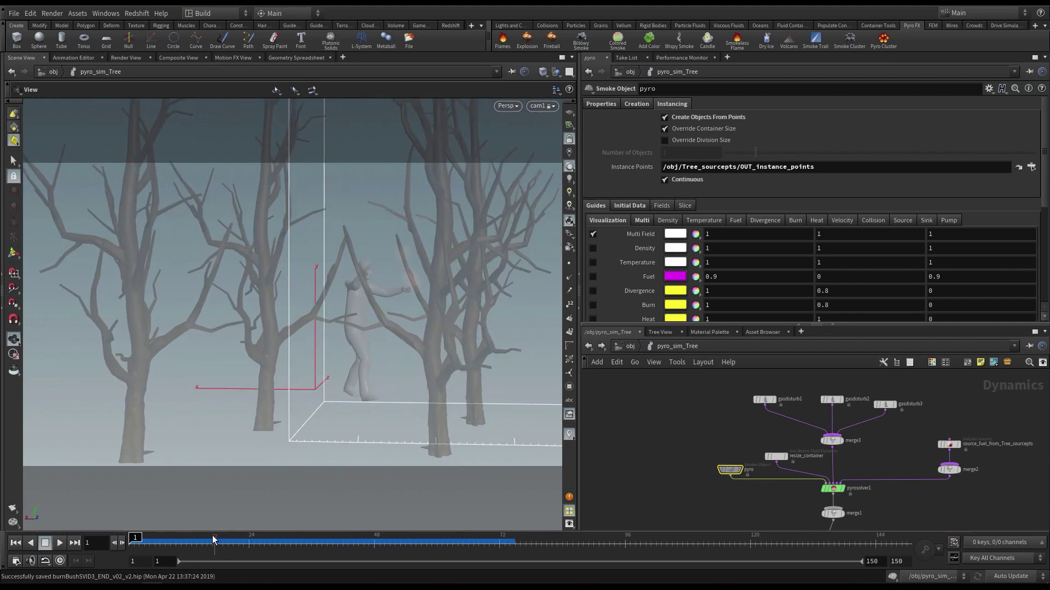
drag(217, 542, 131, 547)
right_drag(434, 344, 420, 342)
middle_drag(421, 343, 413, 365)
right_drag(412, 366, 410, 373)
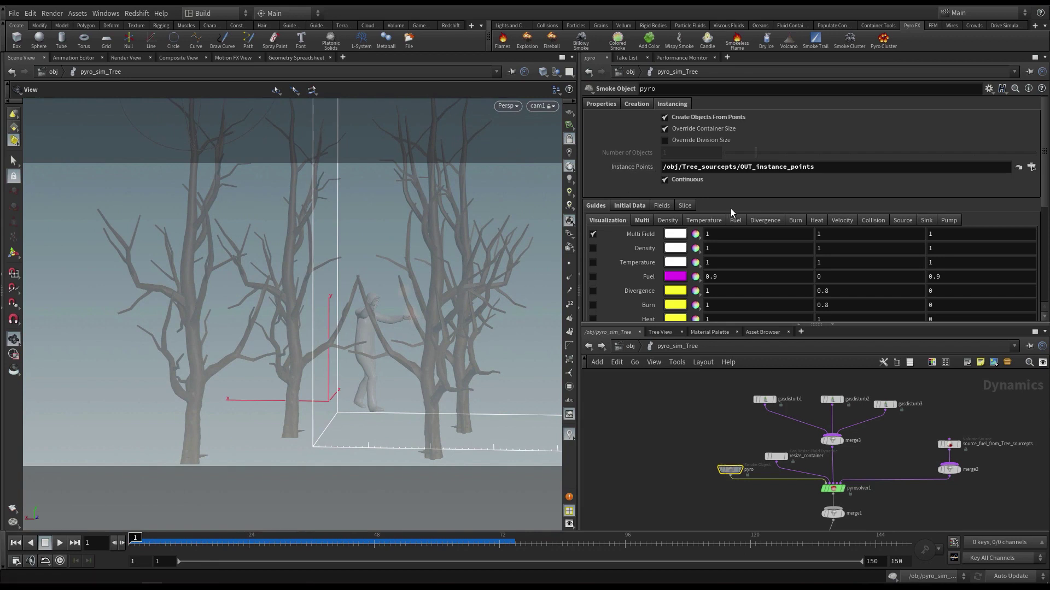
Step: Set the pyro object's Division Size to 0.03 and save the scene
click(608, 104)
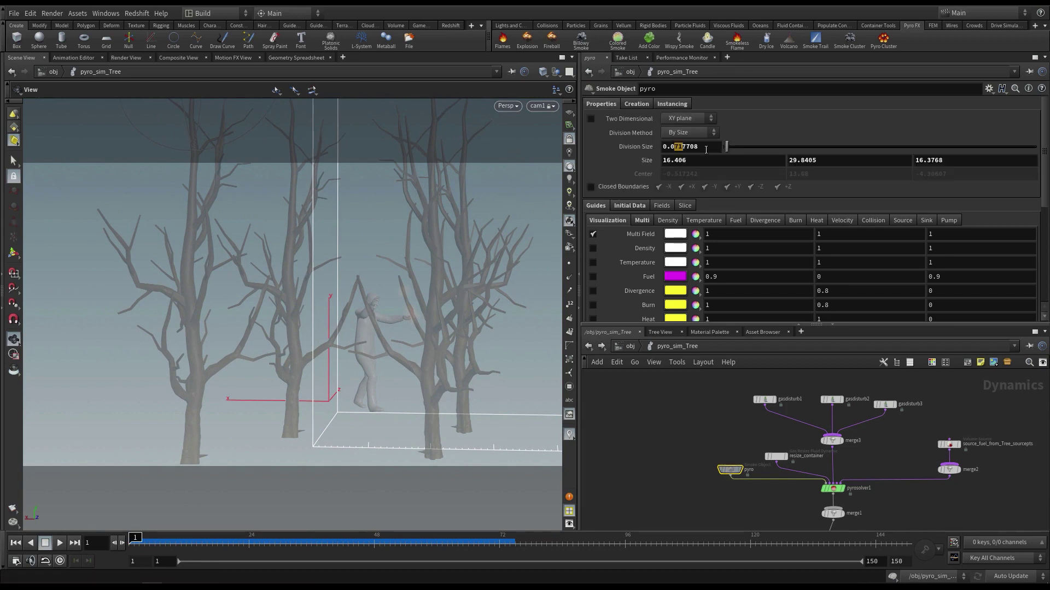
drag(705, 149, 707, 150)
text(4)
key(Return)
middle_drag(637, 429, 646, 424)
key(ctrl+s)
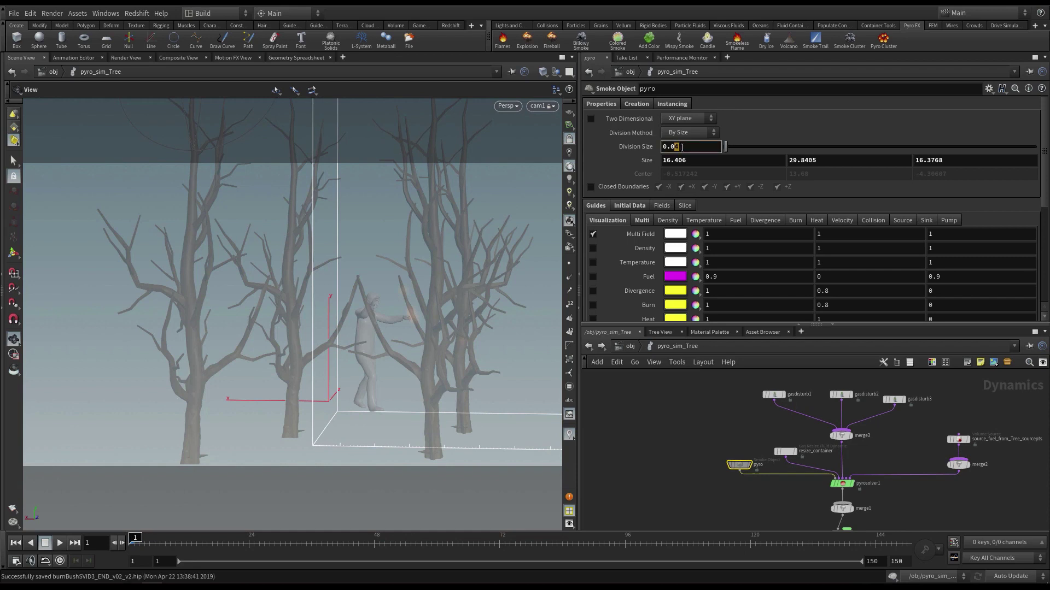
text(3)
key(Return)
middle_drag(666, 444, 669, 449)
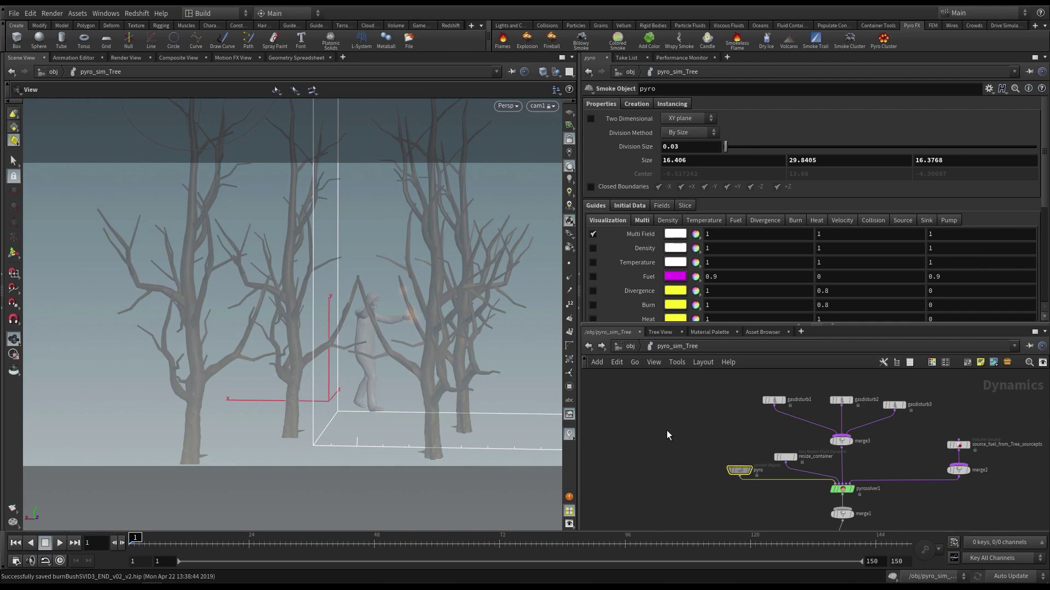
Step: Render a flipbook of the tree fire, play it back in MPlay and close it
click(16, 561)
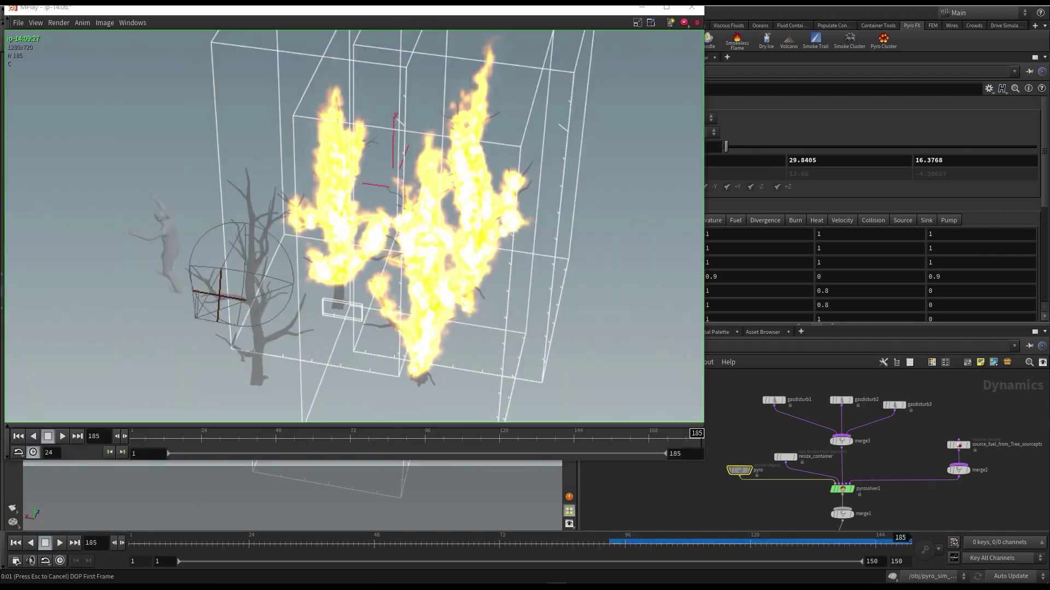
click(62, 436)
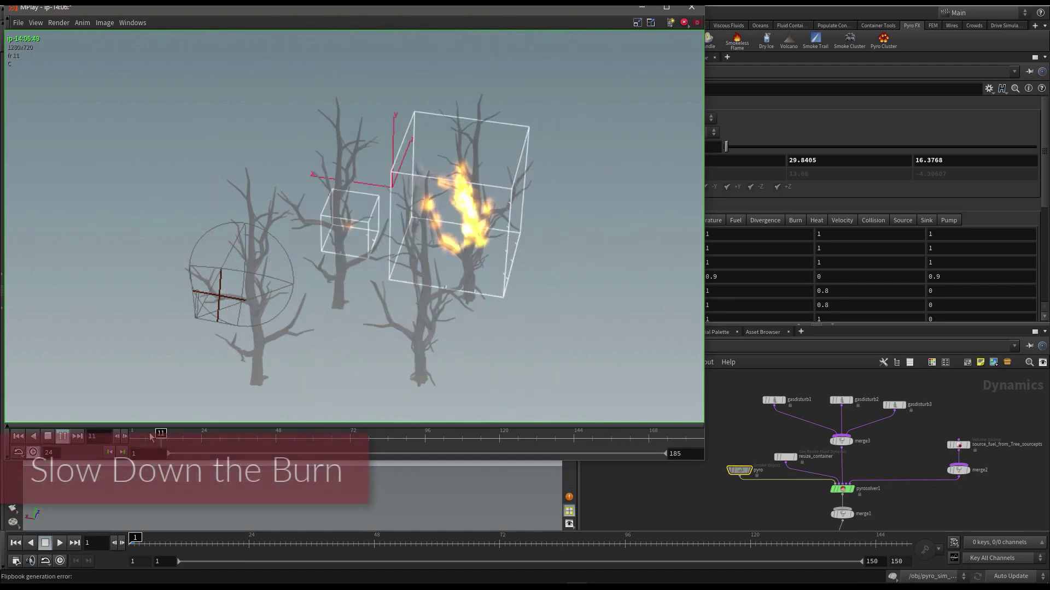
click(694, 9)
Step: Set the Burn Rate in pyrosolver1's Combustion settings to 0.6
click(842, 489)
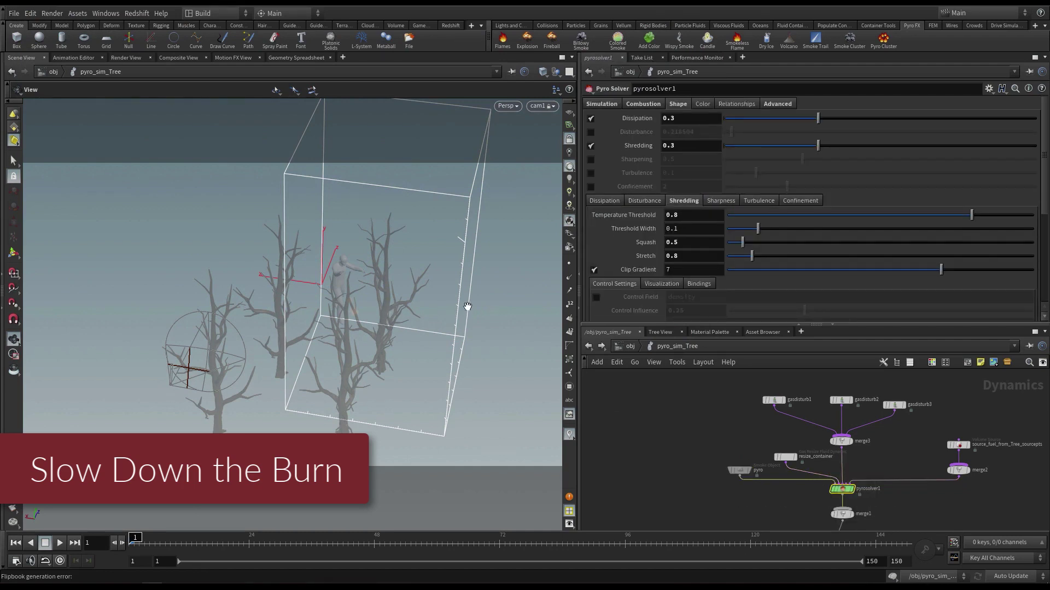
click(639, 106)
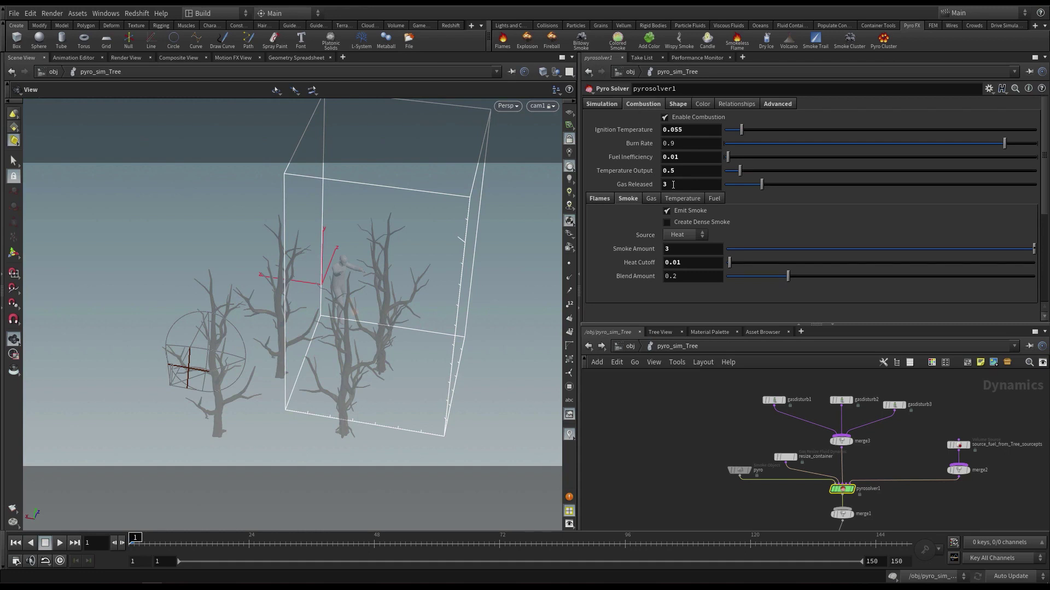
double_click(677, 143)
text(6)
key(Tab)
Step: Set pyrosolver1's Fuel Inefficiency to 0.05 and Temperature Output to 1
click(674, 157)
text(5)
key(Tab)
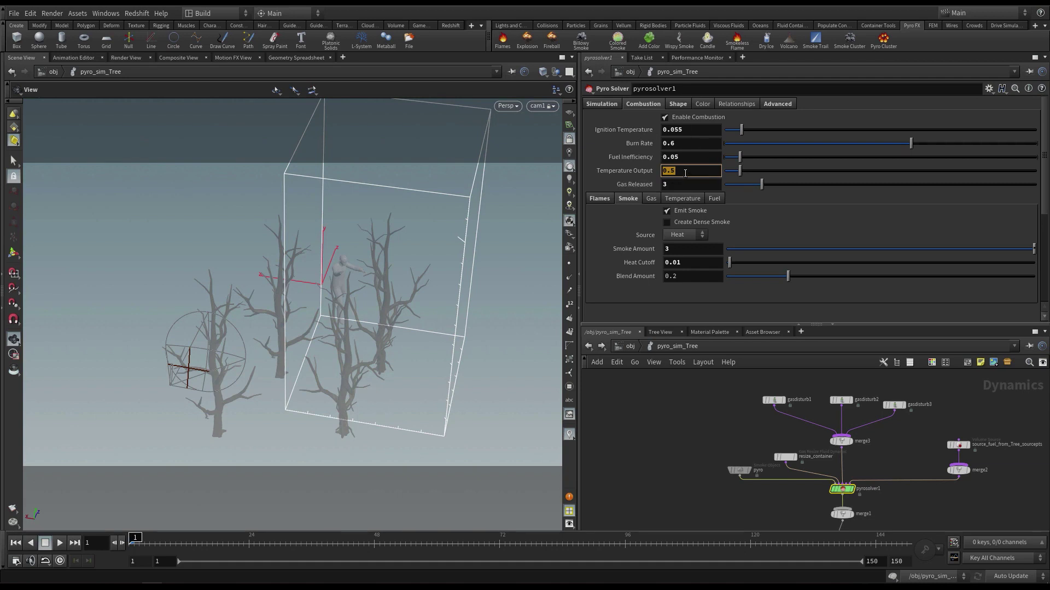
text(1)
key(Tab)
Step: Play the simulation to check how fast the trees burn, stopping after about 39 frames and returning to the start
click(60, 543)
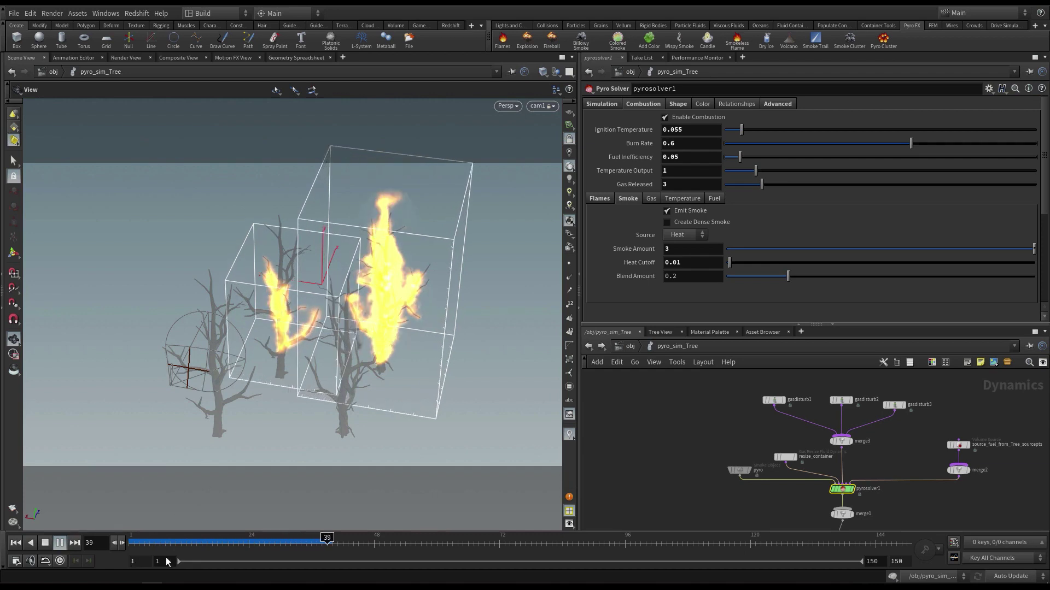
click(154, 543)
click(15, 543)
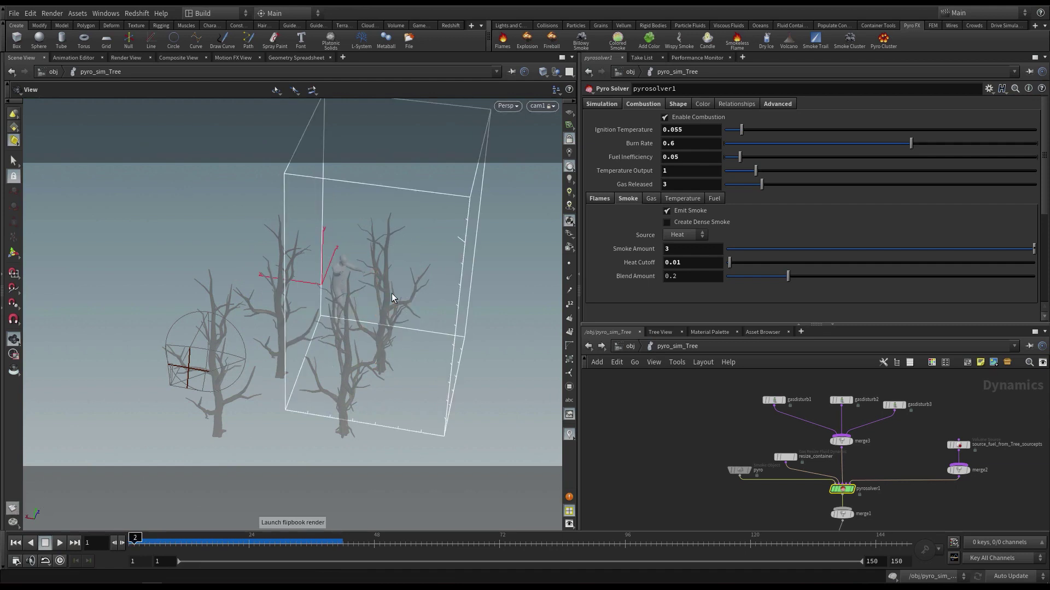
Step: Render a flipbook of the adjusted burn, review it in MPlay, and close it to end the rendering
click(283, 298)
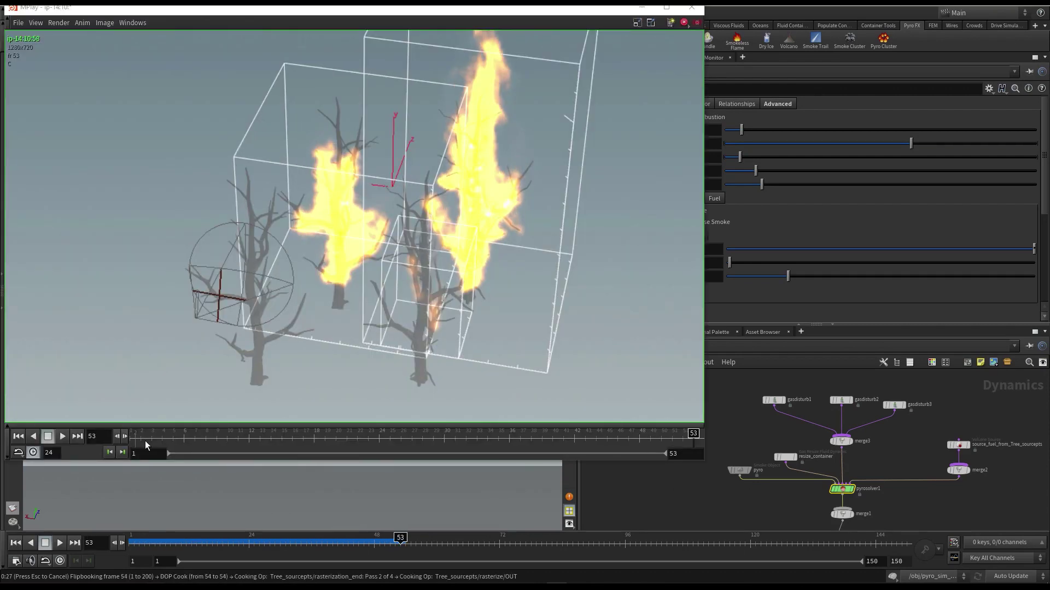
click(138, 439)
click(61, 436)
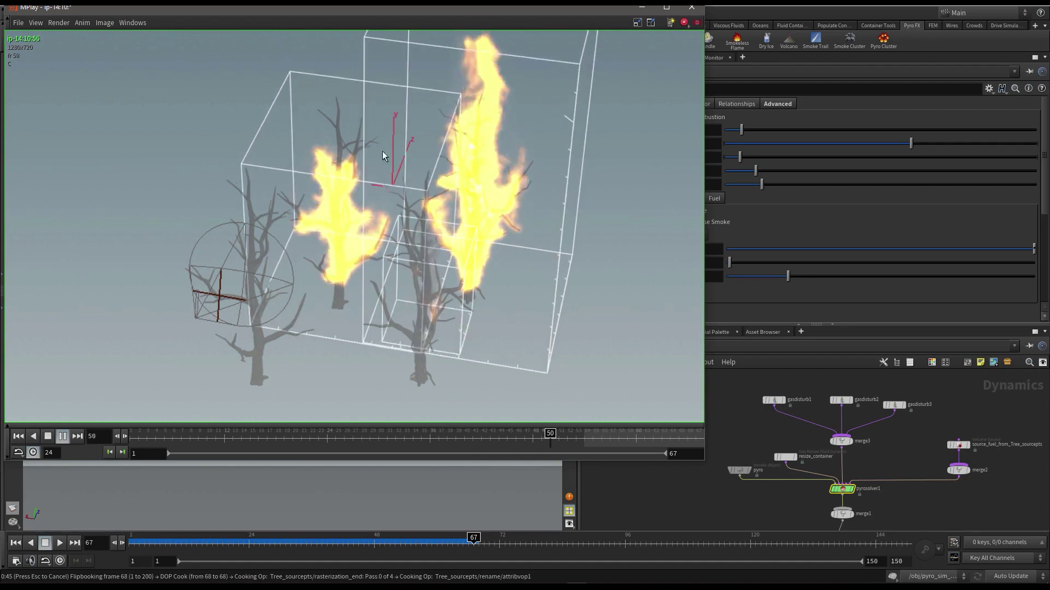
click(692, 8)
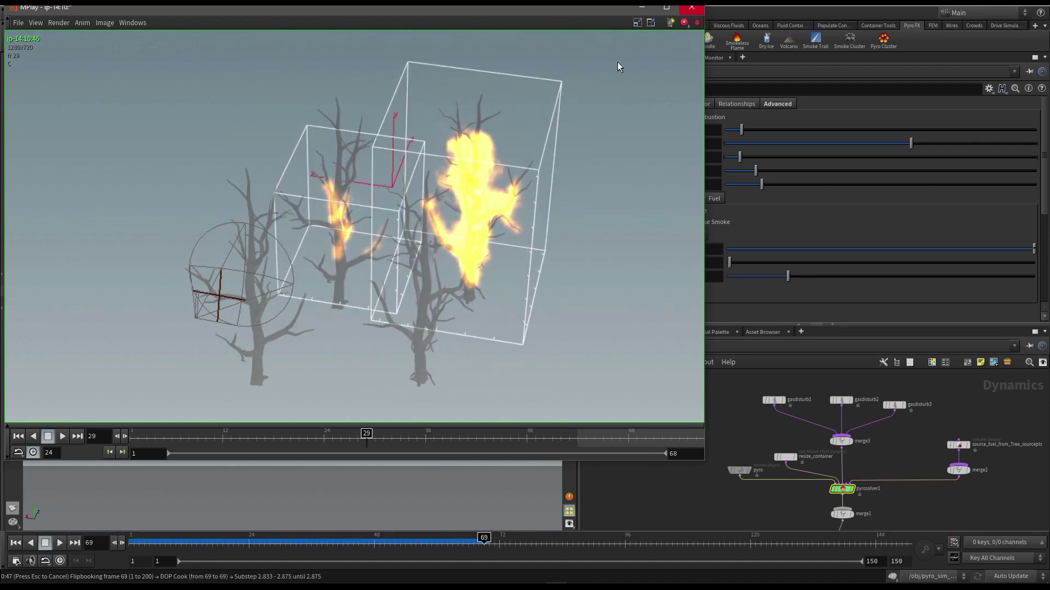
click(15, 542)
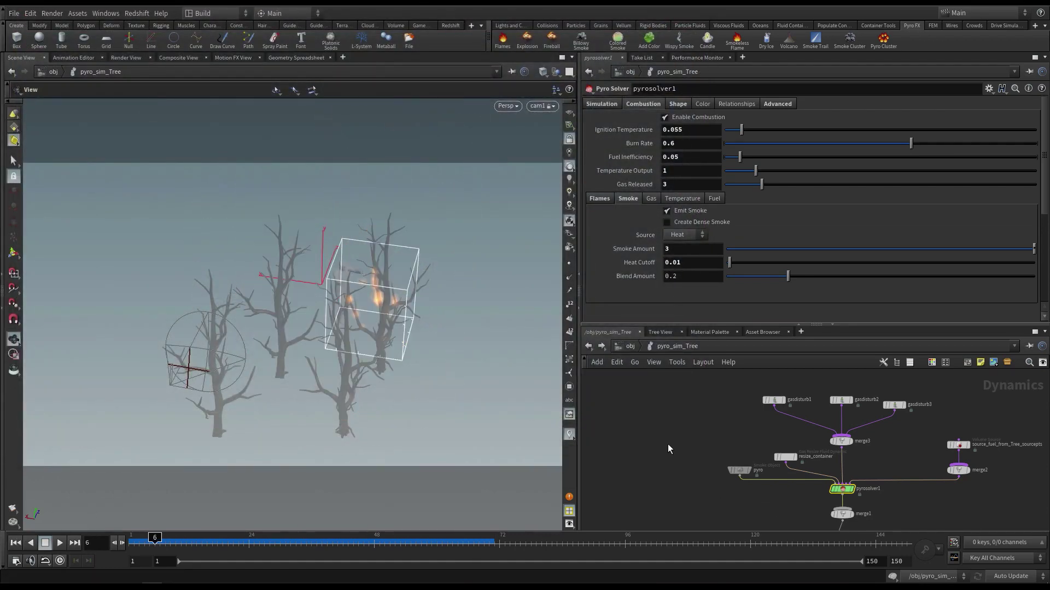
Step: Set the Division Size of the pyro smoke object to 0.015
drag(685, 430, 744, 510)
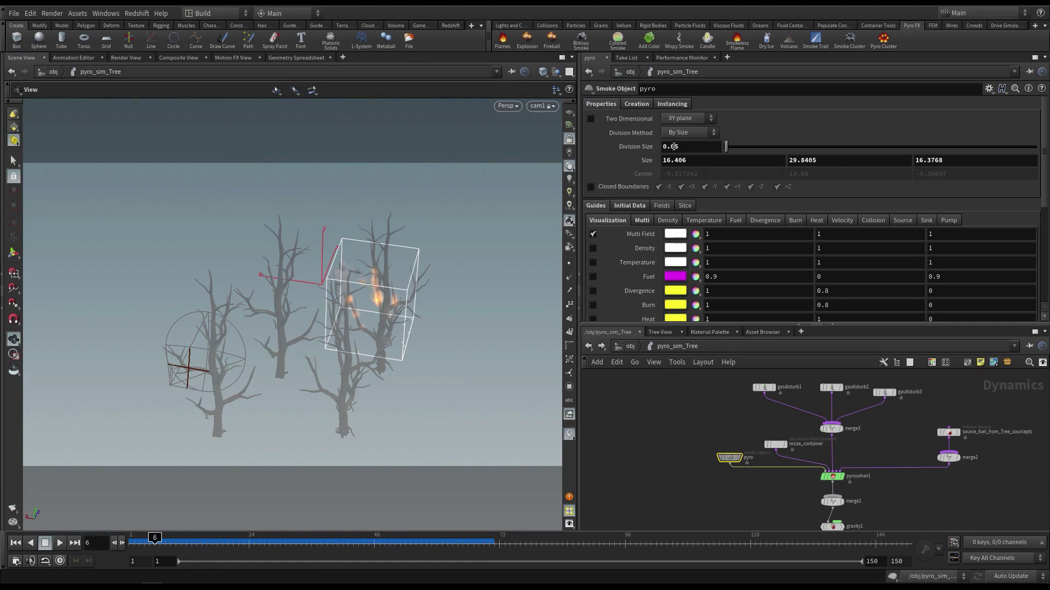
drag(674, 147, 700, 142)
text(15)
key(Return)
Step: Leave the simulation network, enter the pyro_import_Tree object and save the scene
key(u)
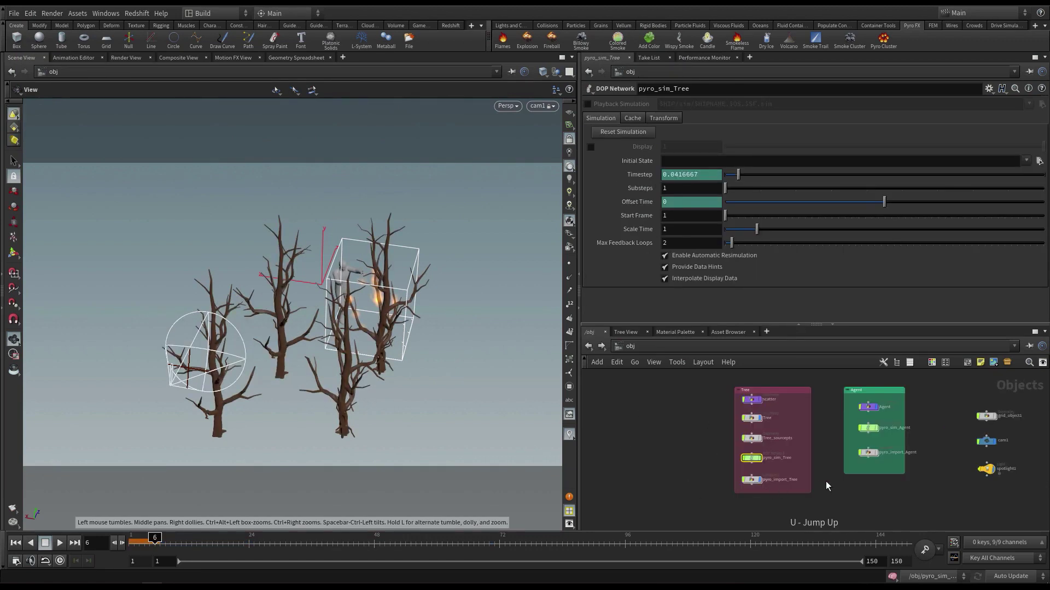
double_click(751, 479)
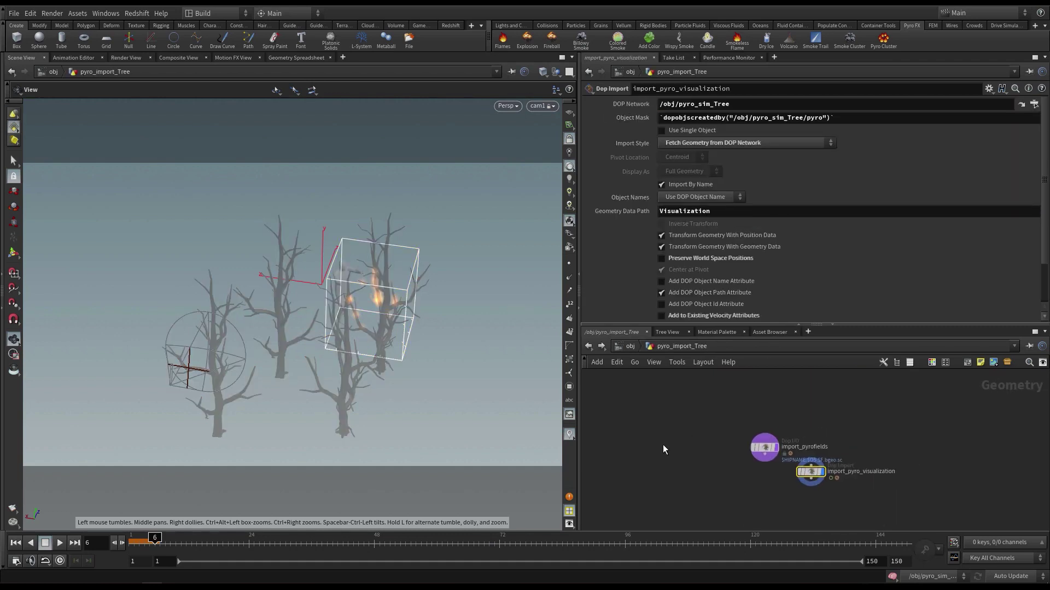
key(ctrl+s)
Step: Set import_pyrofields' Geometry File to H:/CACHE/TreeCache.$F4.bgeo.sc
click(765, 447)
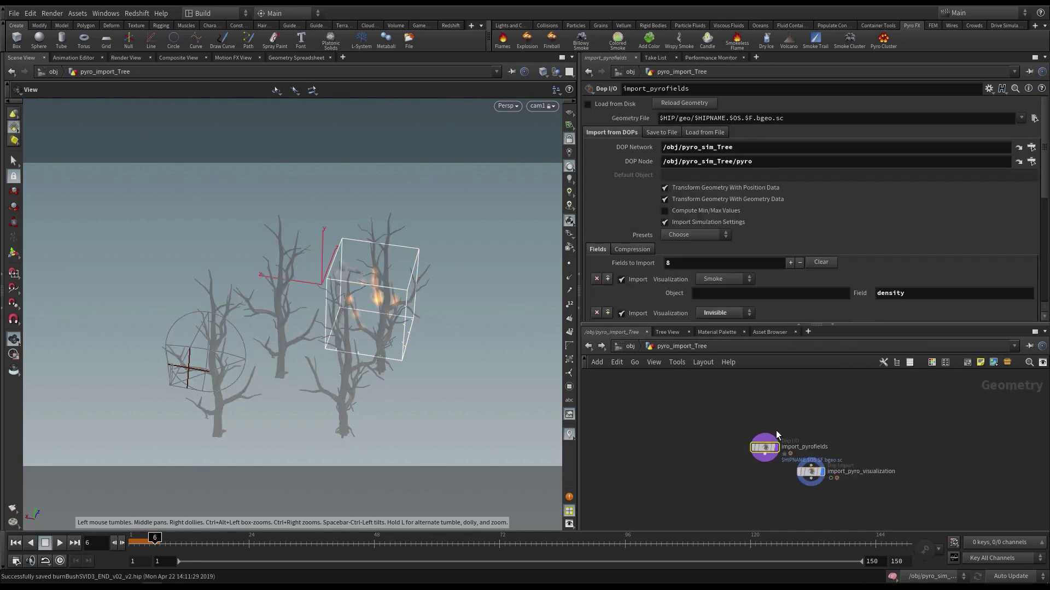
click(1033, 118)
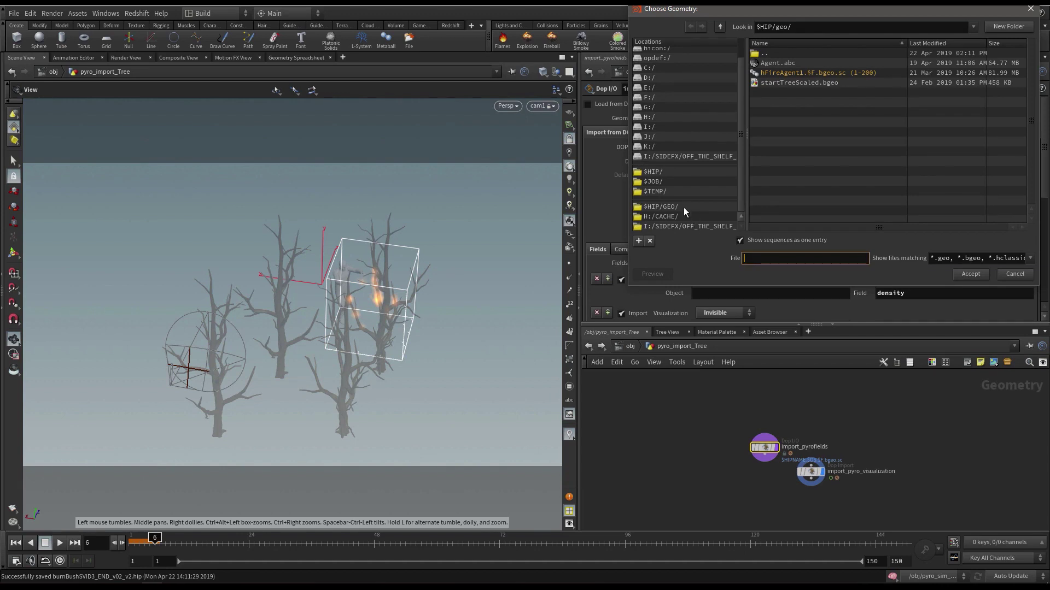
click(684, 207)
click(682, 216)
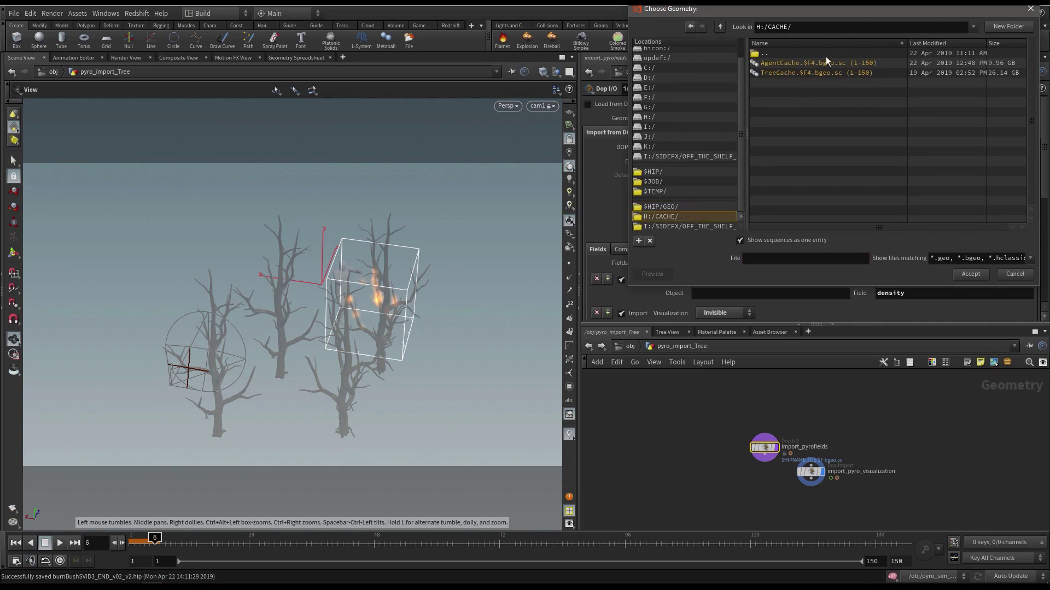
click(816, 72)
click(963, 272)
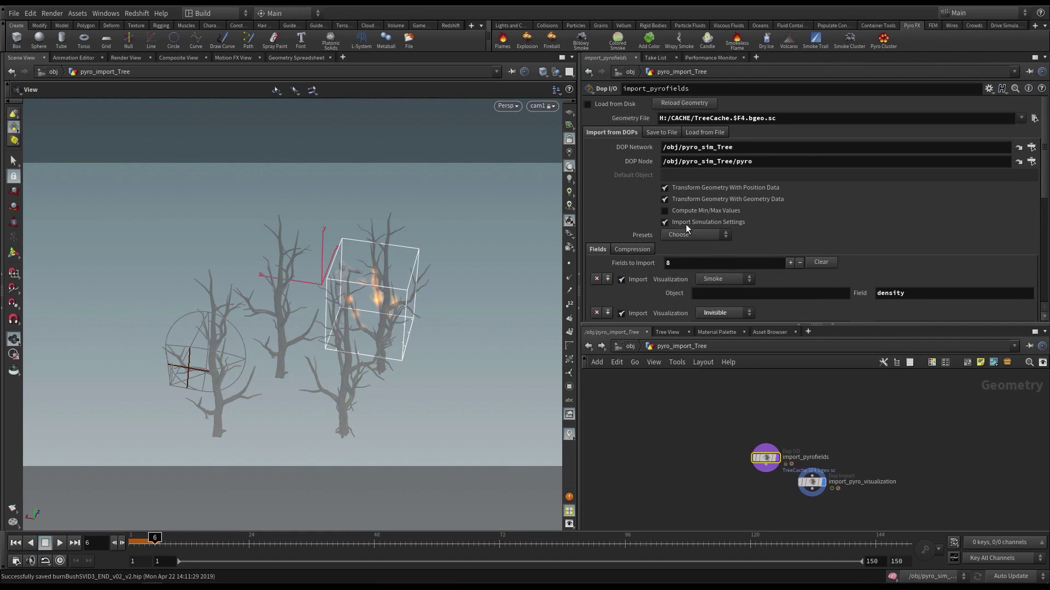
Step: Enable Compute Min/Max Values on import_pyrofields and remove the rest and rest2 fields from the import list
click(674, 213)
scroll(633, 254, down, 5)
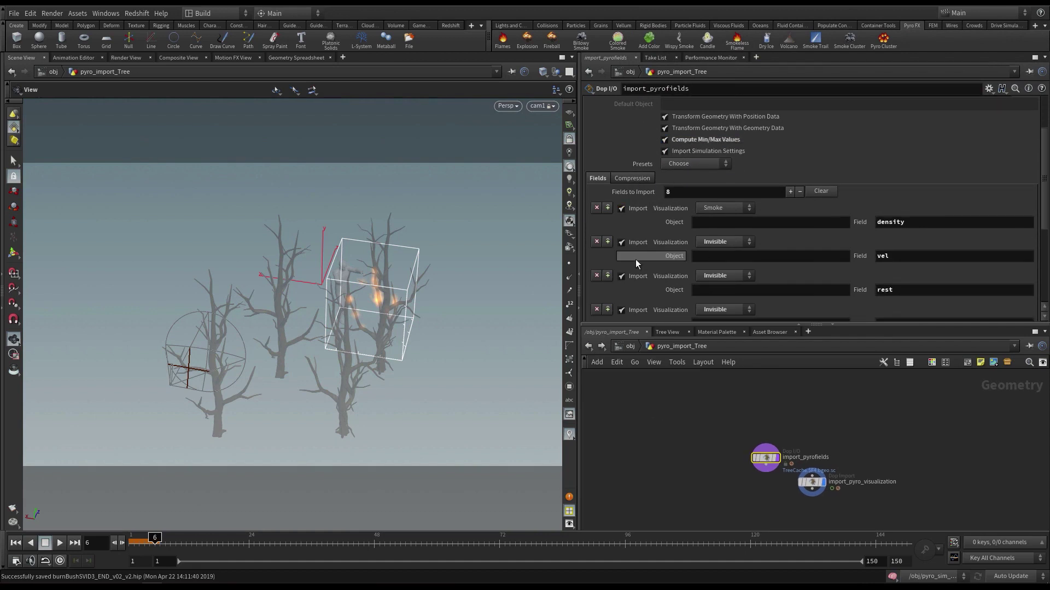
click(597, 191)
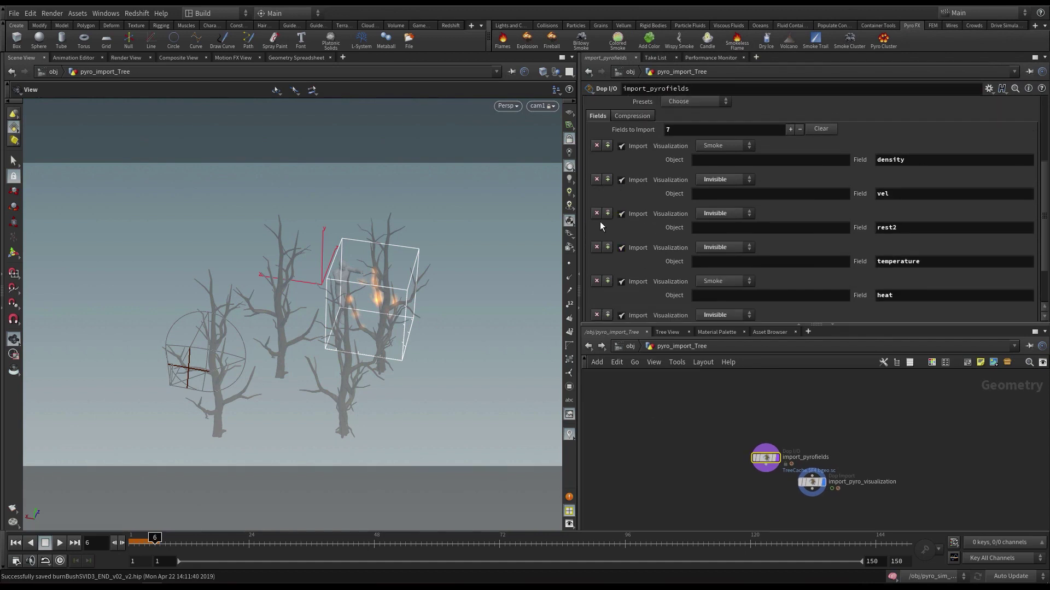
click(597, 214)
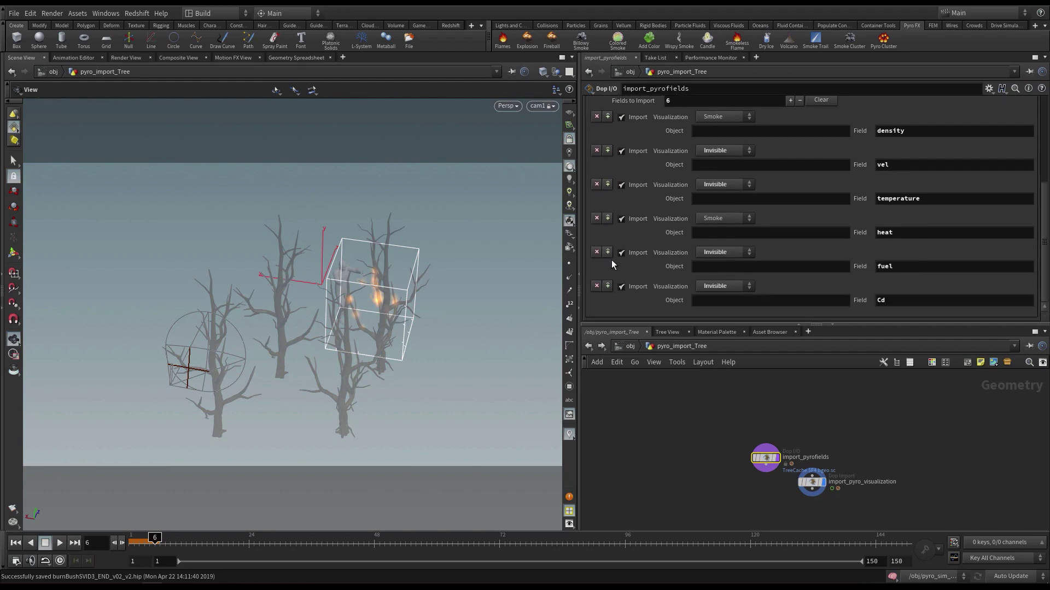
Step: Remove the fuel and Cd fields from import_pyrofields' import list
click(596, 252)
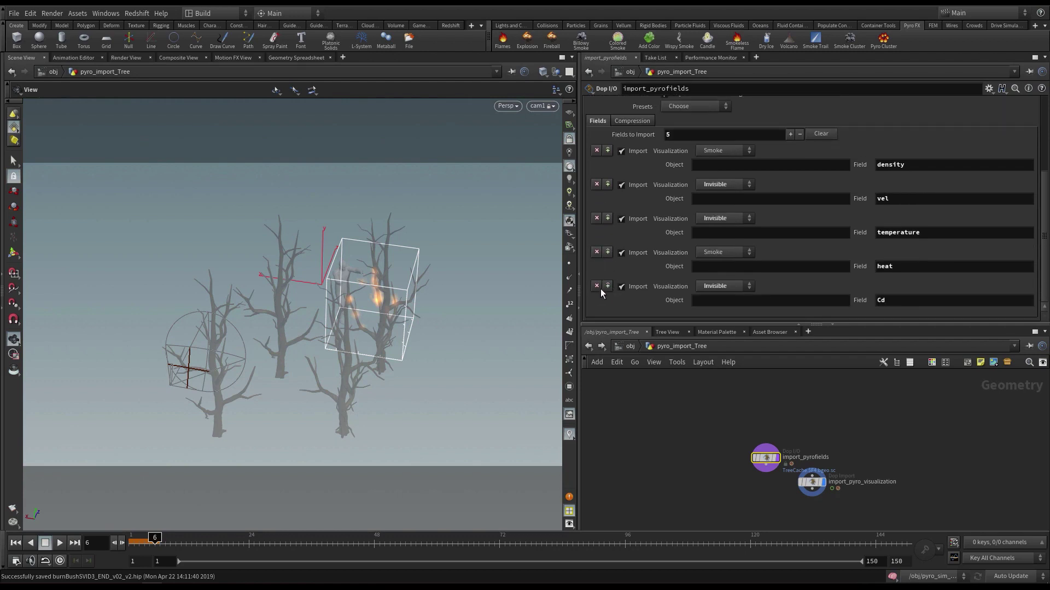
click(597, 287)
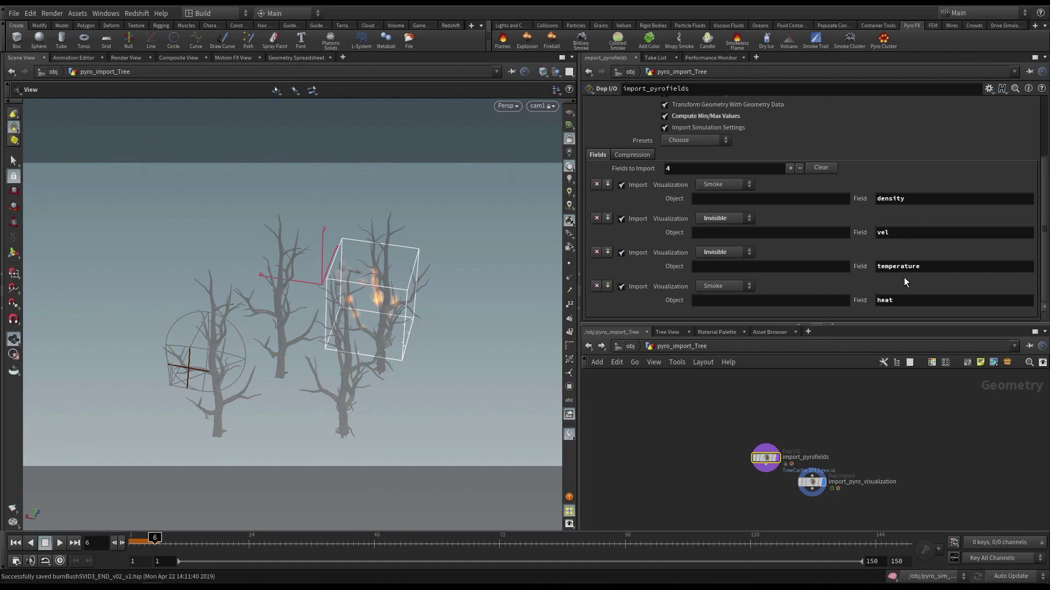
scroll(815, 231, up, 3)
scroll(658, 410, down, 2)
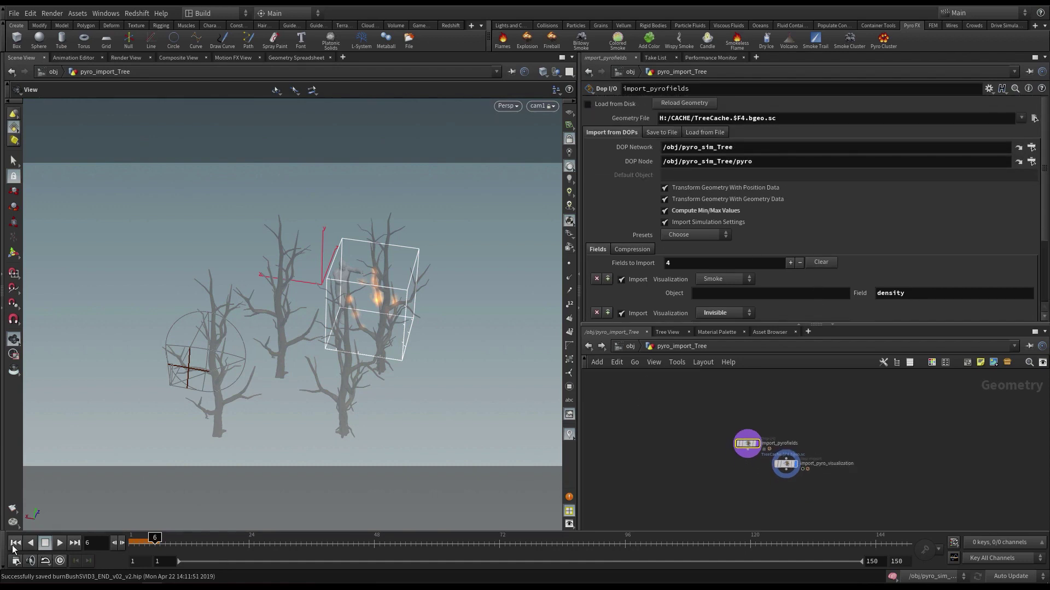
Step: Return to frame 1, save the scene and cache frames 1–150 to disk in the background, replacing the existing file cache
middle_drag(630, 420, 645, 442)
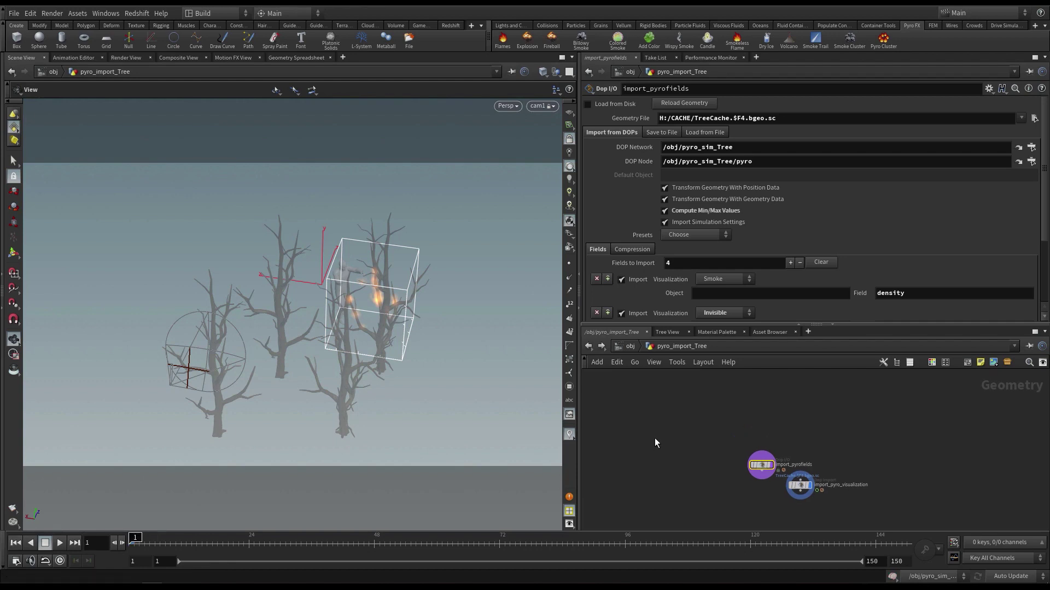
key(ctrl+s)
click(661, 132)
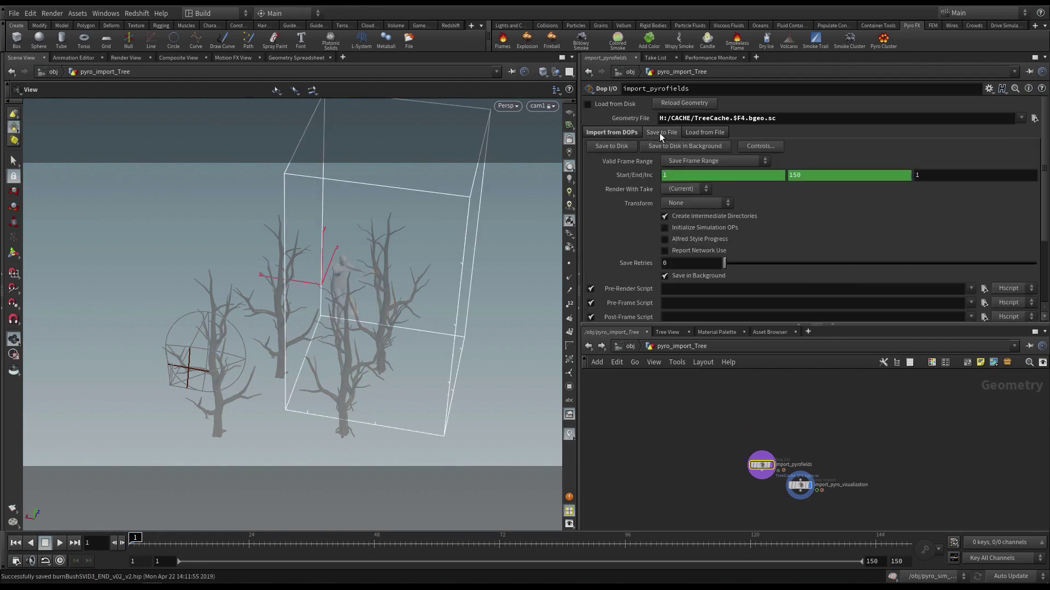
click(699, 146)
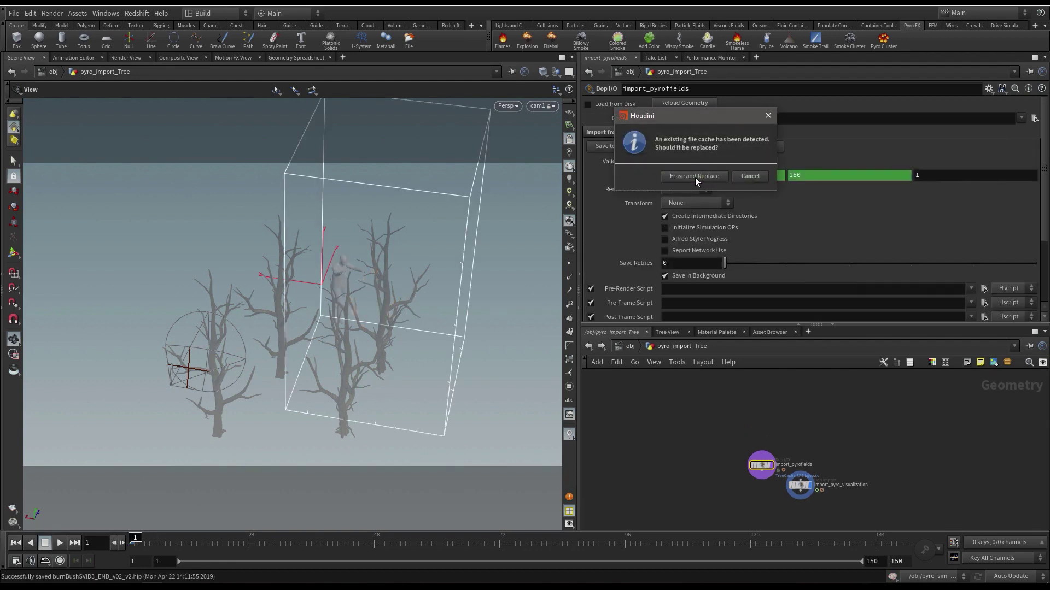
click(694, 177)
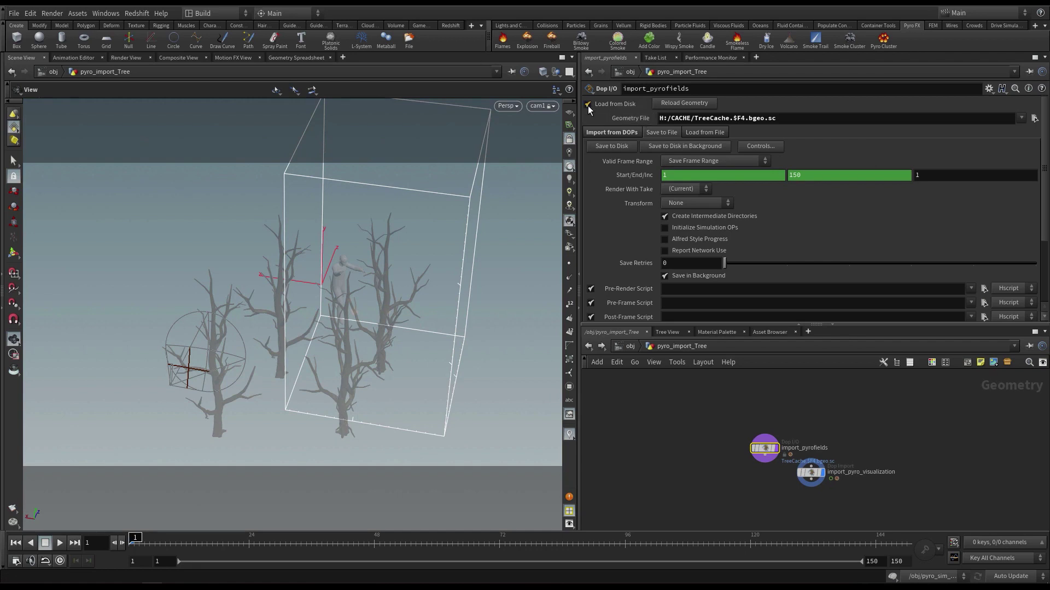
Step: Switch import_pyrofields to load its geometry from disk and make it the displayed node
click(587, 104)
scroll(779, 451, up, 2)
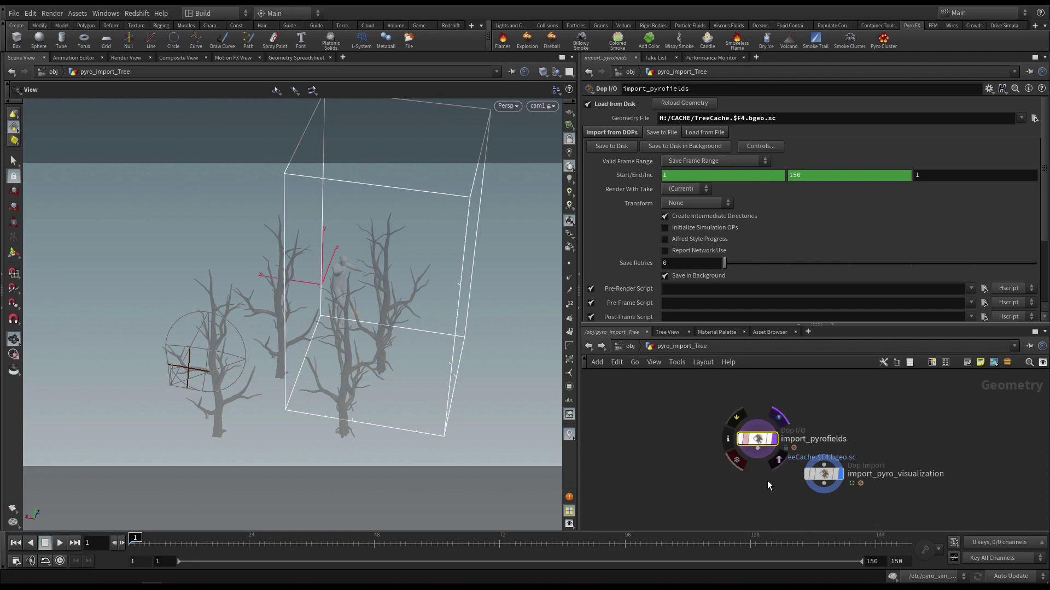
click(774, 440)
middle_drag(703, 492, 659, 449)
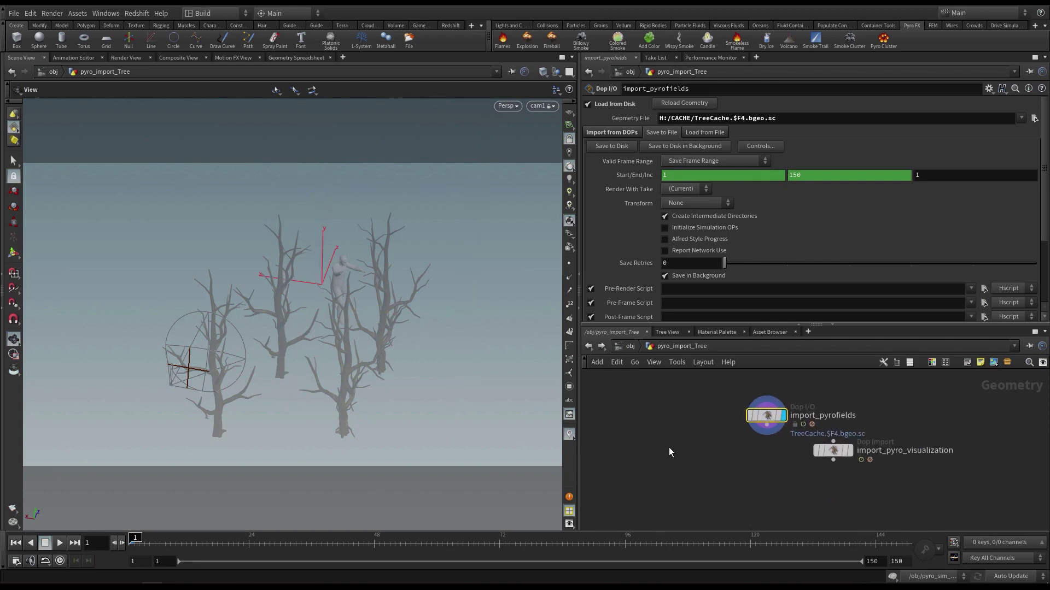
Step: Add a Volume Visualization node below import_pyrofields
key(Tab)
key(Escape)
middle_drag(675, 438, 671, 452)
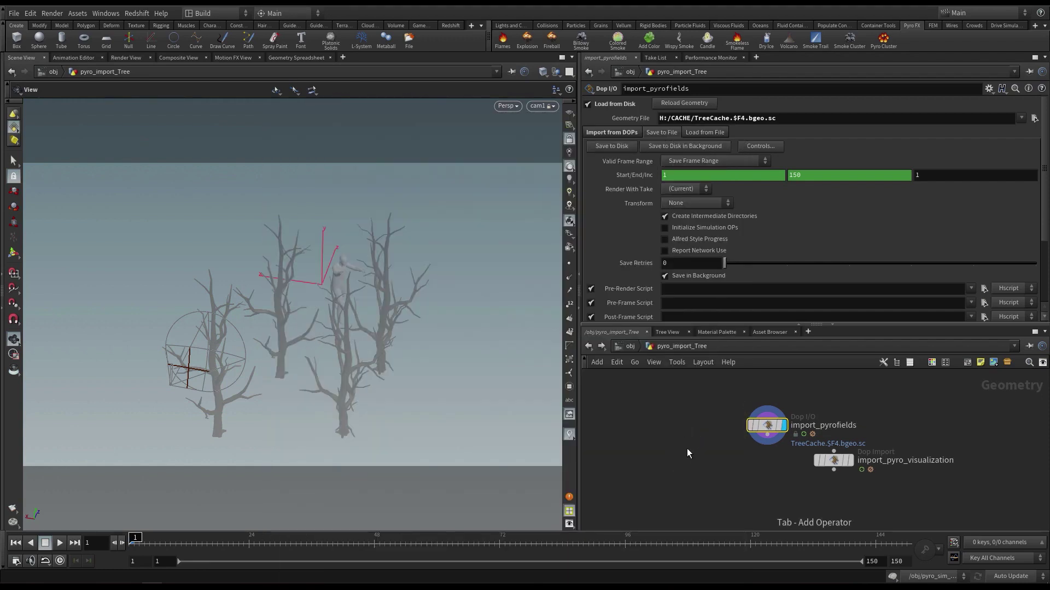
key(Tab)
key(Tab)
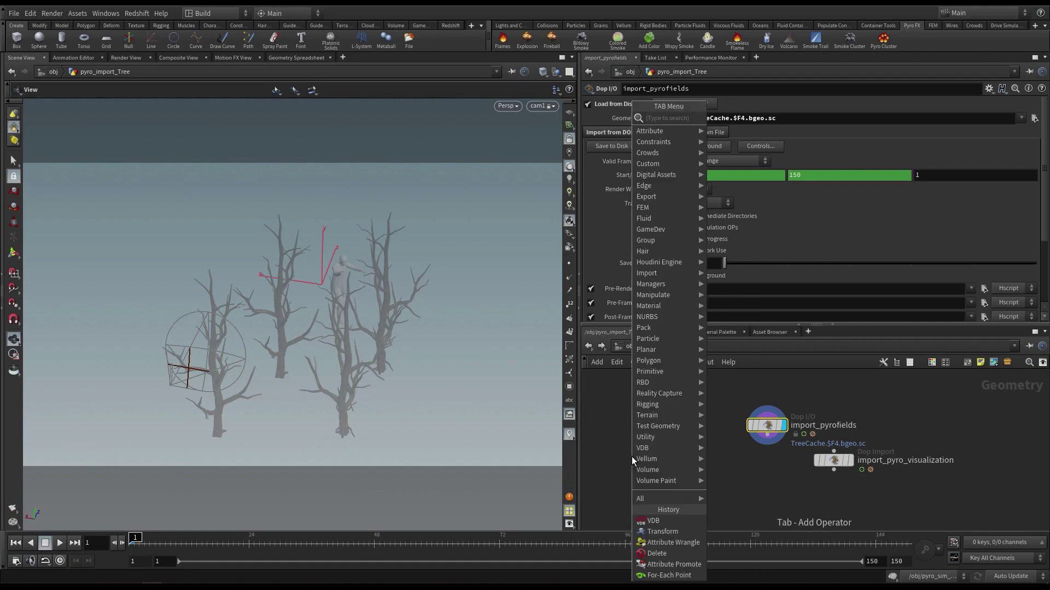
text(vol)
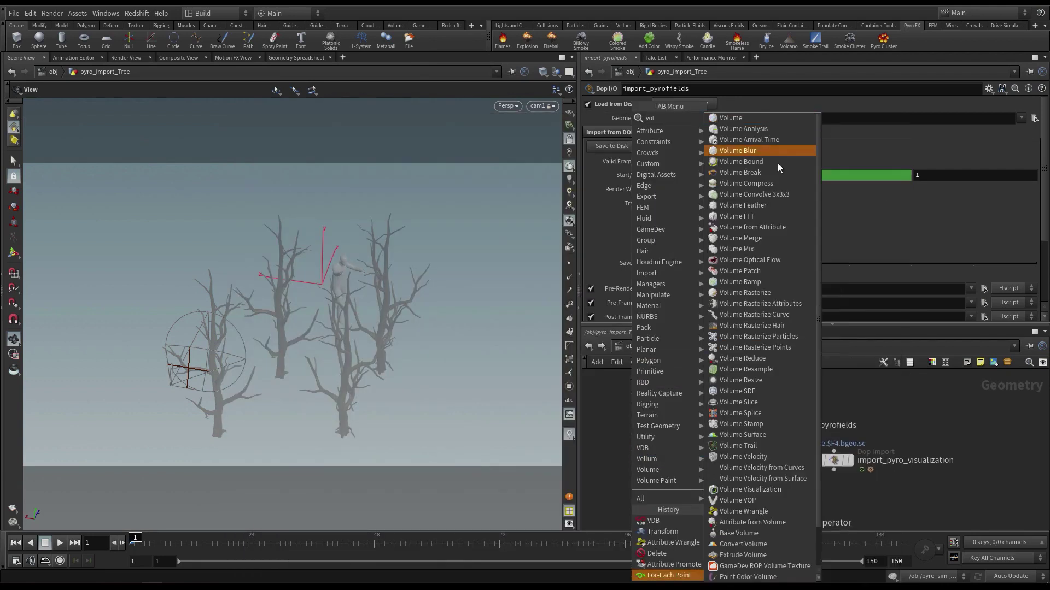
text(v)
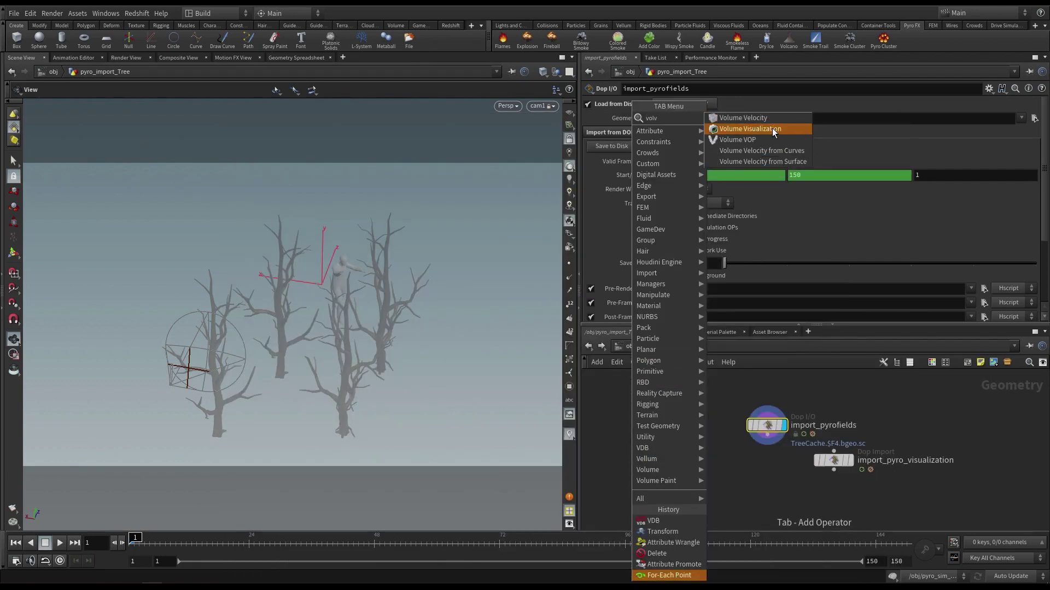
click(772, 129)
key(Escape)
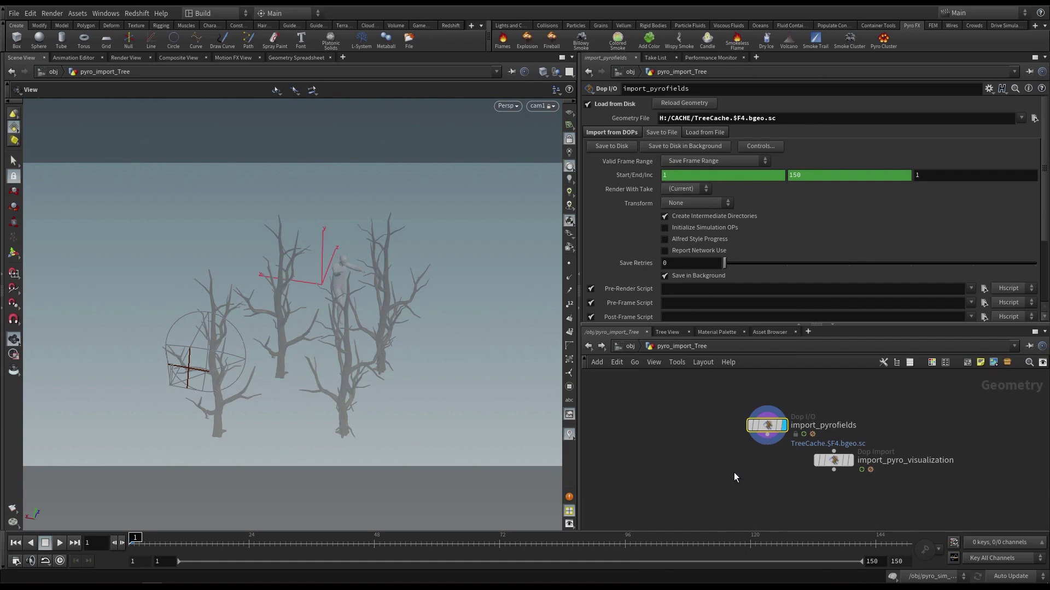
click(734, 473)
Step: Wire import_pyrofields into volumevisualization1 and make the visualization the displayed node
click(767, 435)
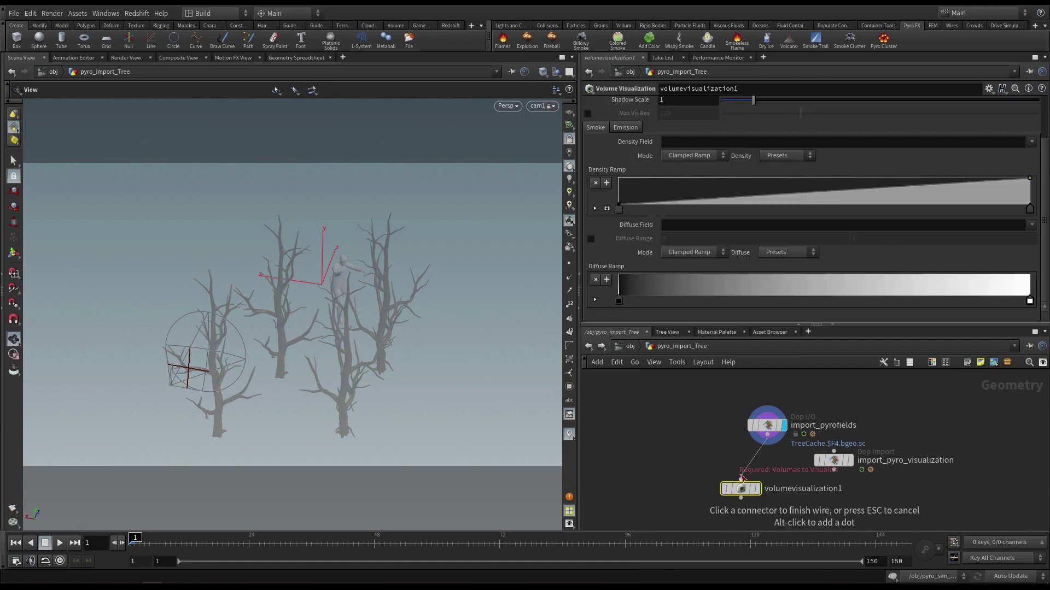
click(741, 479)
click(758, 489)
Step: Set volumevisualization1's smoke Density Field and Diffuse Field to density
scroll(1006, 212, up, 1)
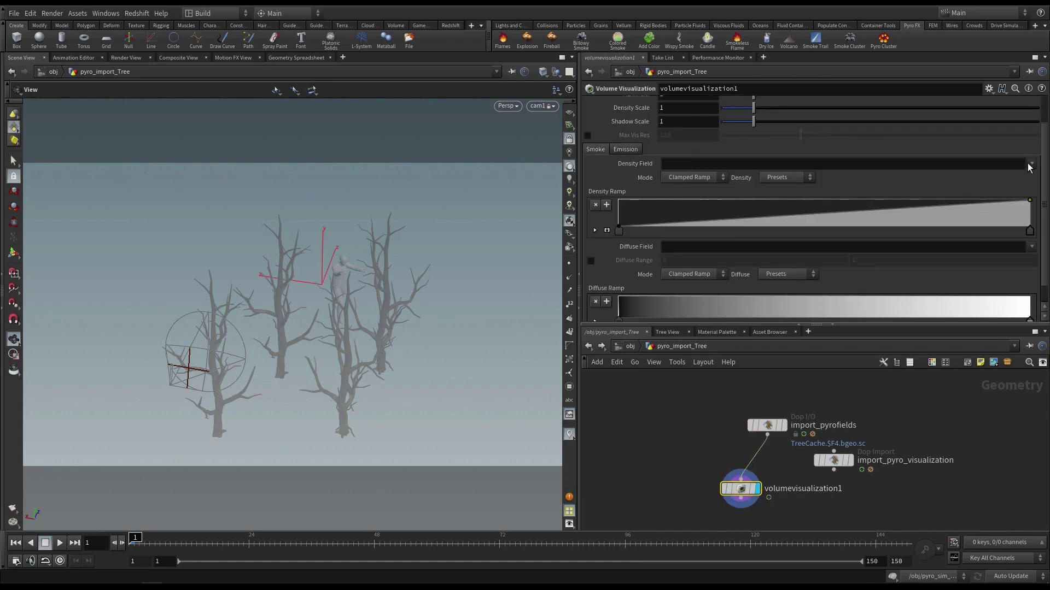
click(1031, 165)
click(1024, 192)
click(1030, 247)
click(1006, 270)
Step: Set the Emission Field to heat and the Emission Scale to 10
click(623, 149)
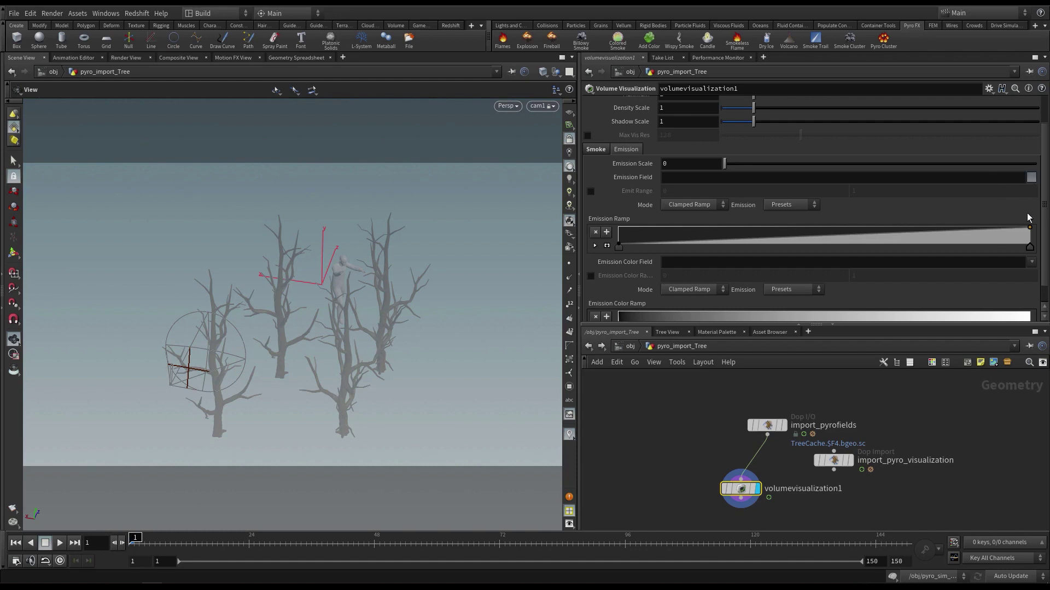
click(1031, 180)
click(1009, 217)
text(10)
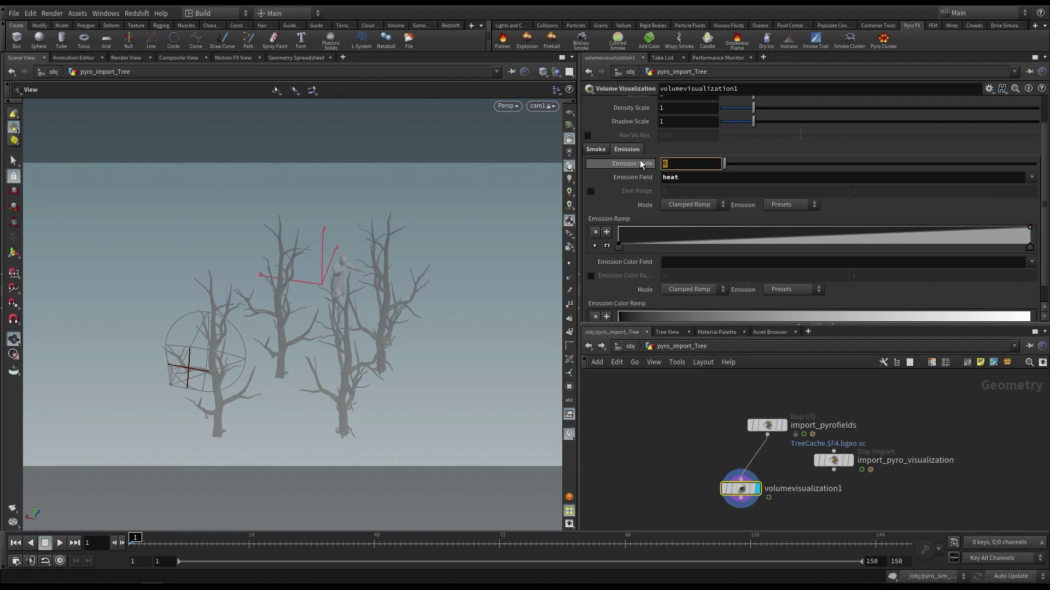
key(Return)
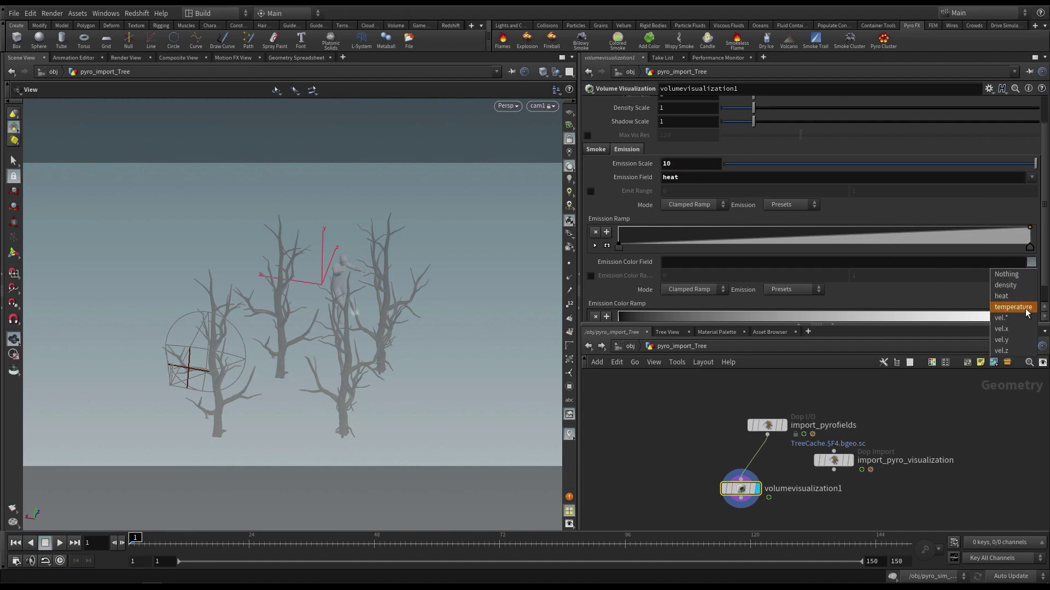
Step: Set the Emission Color Field to temperature and apply the black-red-yellow-white preset to the Emission Color Ramp
click(1026, 308)
click(789, 287)
click(794, 343)
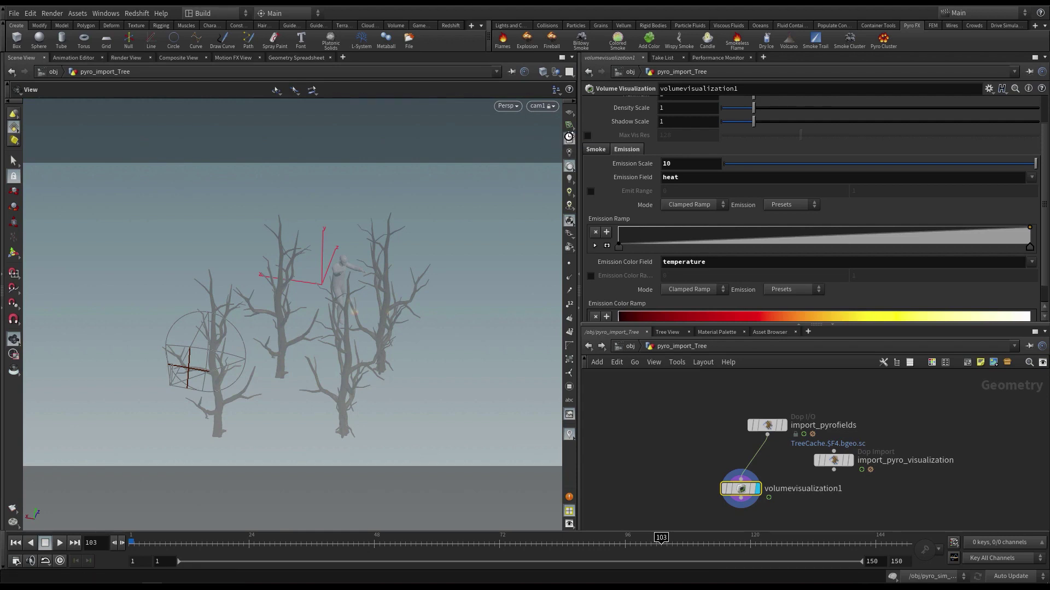
Step: Move to frame 103 and unlock the camera from the view to inspect the cached fire from another angle
click(569, 138)
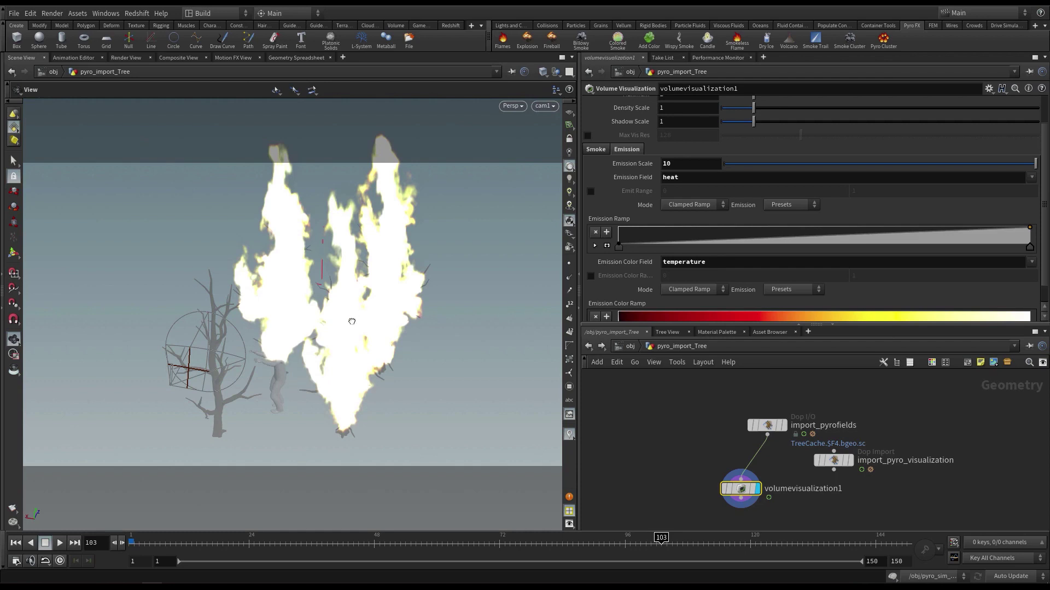
drag(352, 321, 808, 332)
scroll(878, 291, down, 2)
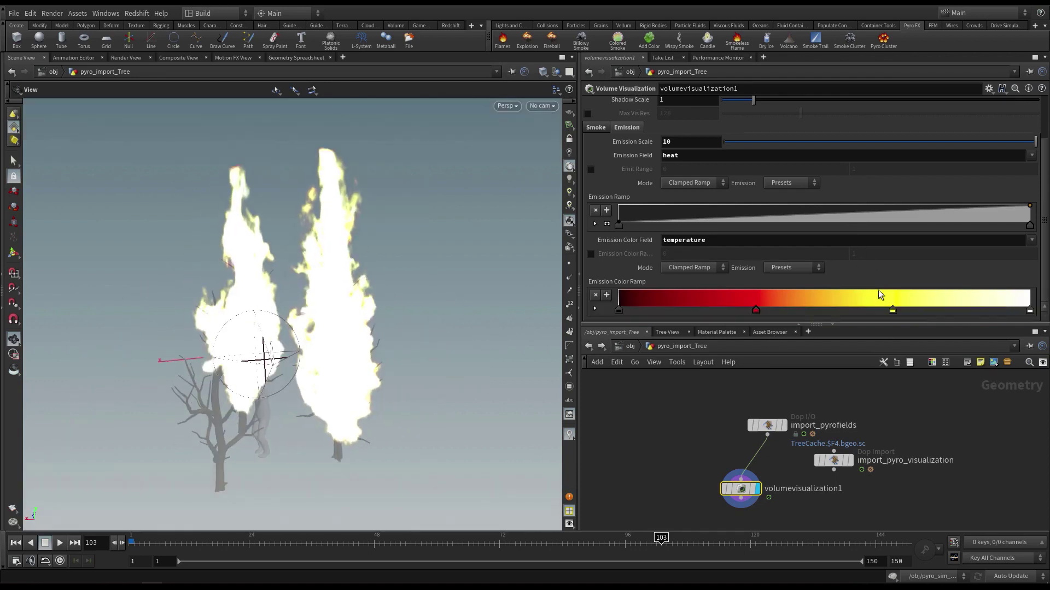
Step: Enable the Emission Color Range and raise its maximum through 3 and 4 to 5
click(591, 254)
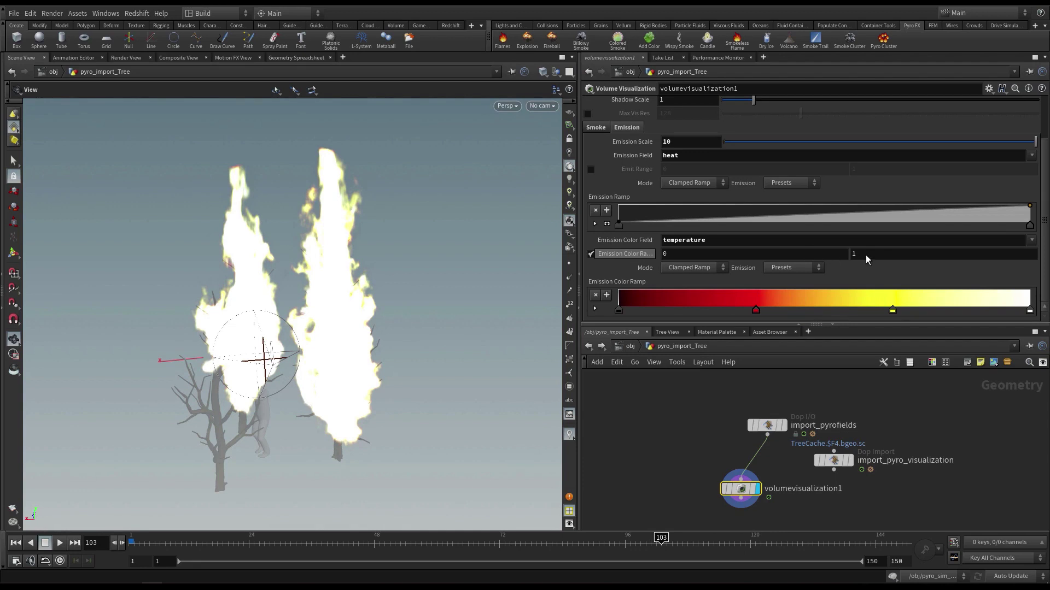
double_click(865, 255)
text(3)
key(Return)
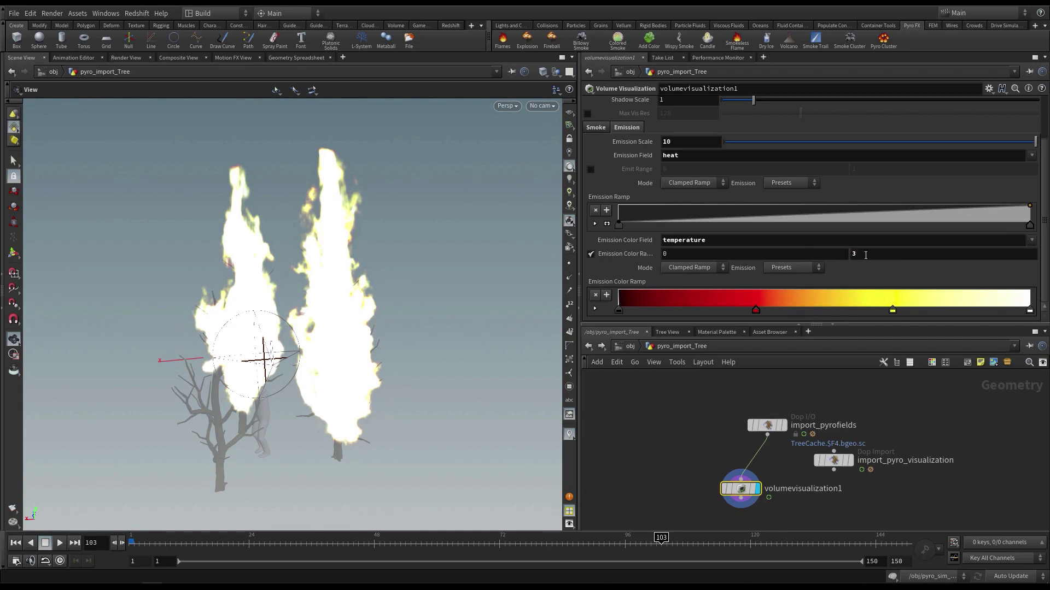
double_click(865, 254)
text(4)
key(Return)
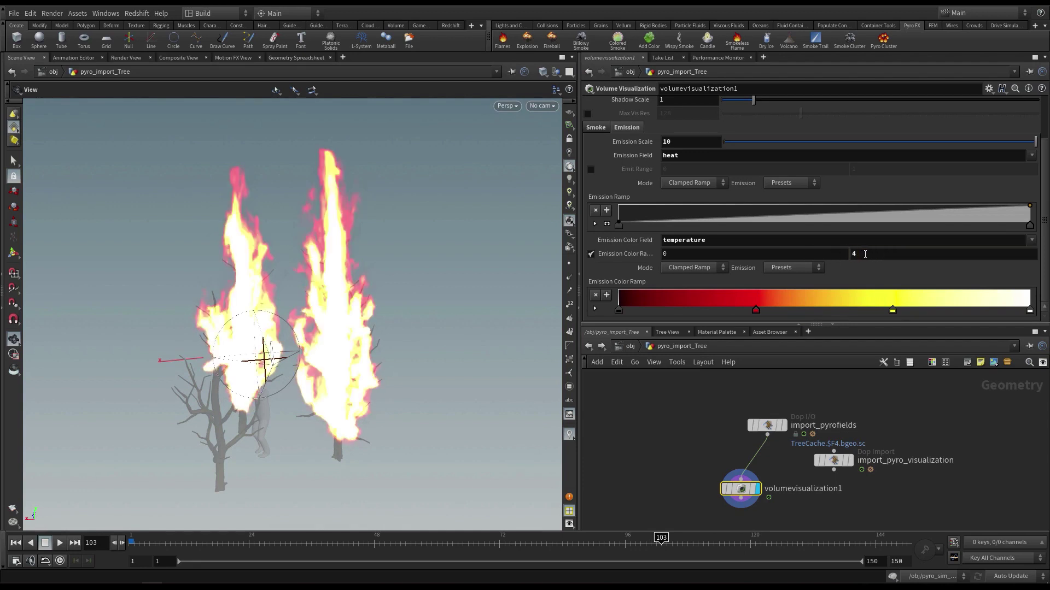
double_click(865, 254)
mouse_move(325, 308)
mouse_down()
mouse_move(429, 320)
mouse_move(867, 290)
mouse_up()
double_click(856, 254)
text(5)
key(Return)
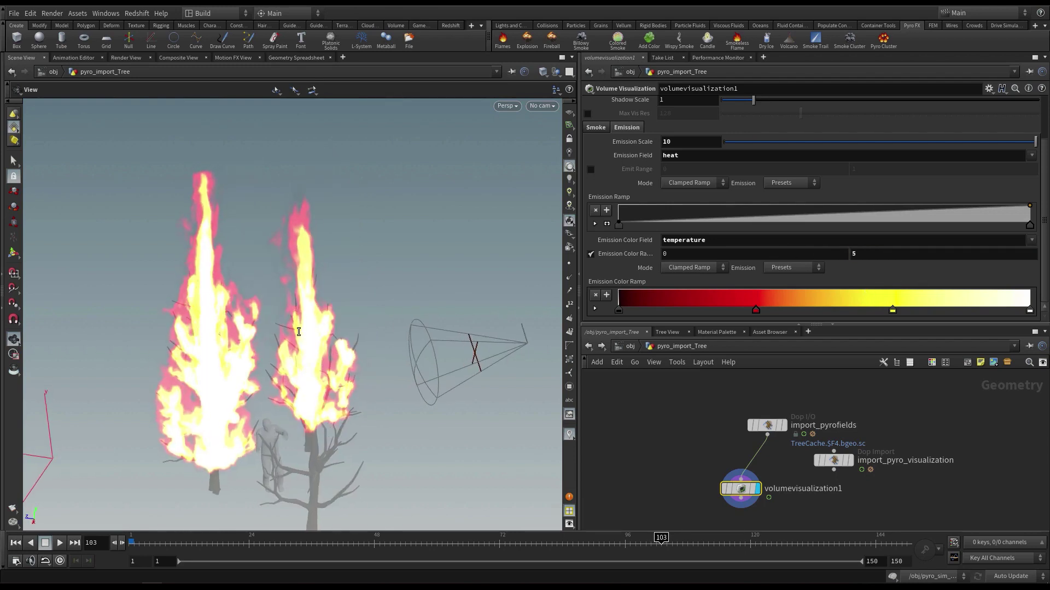
mouse_move(258, 337)
mouse_down()
mouse_move(186, 350)
mouse_move(319, 286)
mouse_move(299, 287)
mouse_move(328, 284)
mouse_up()
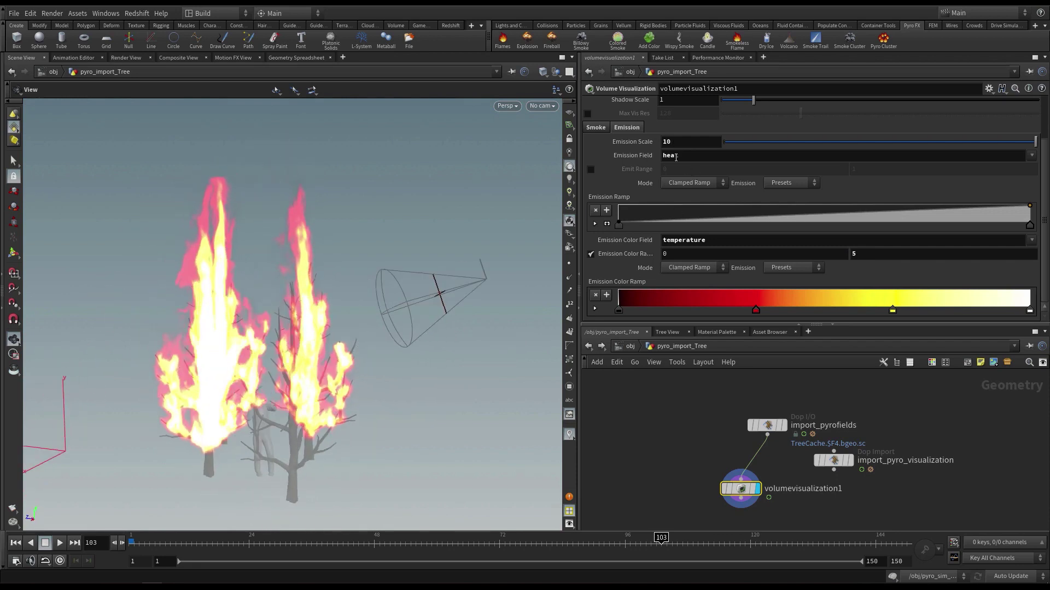
Step: Enable the Emit Range for the heat field and set its maximum to 2
click(591, 170)
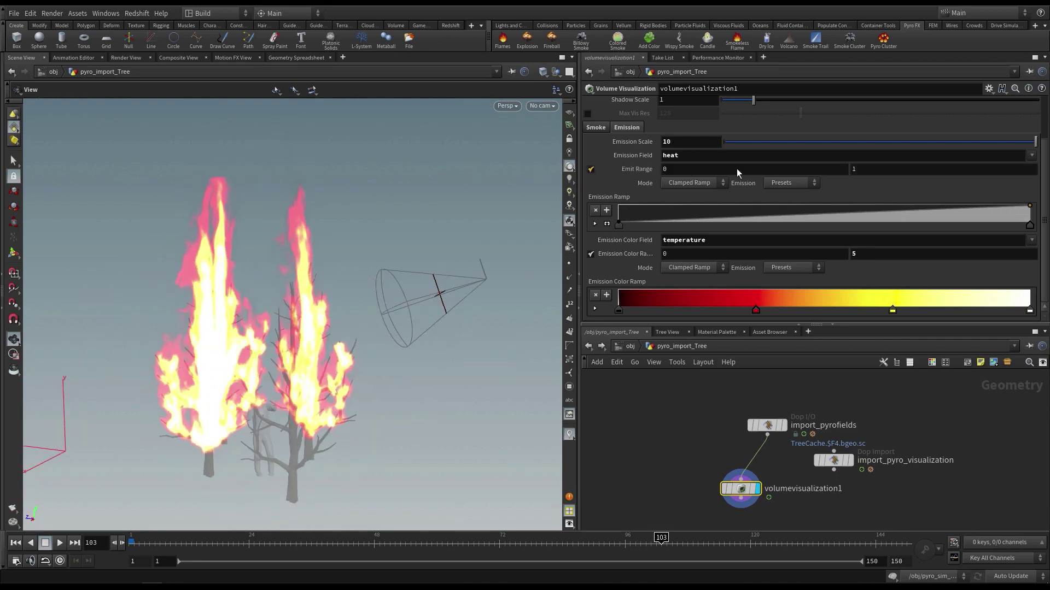
double_click(864, 170)
text(2)
key(Return)
drag(222, 382, 459, 411)
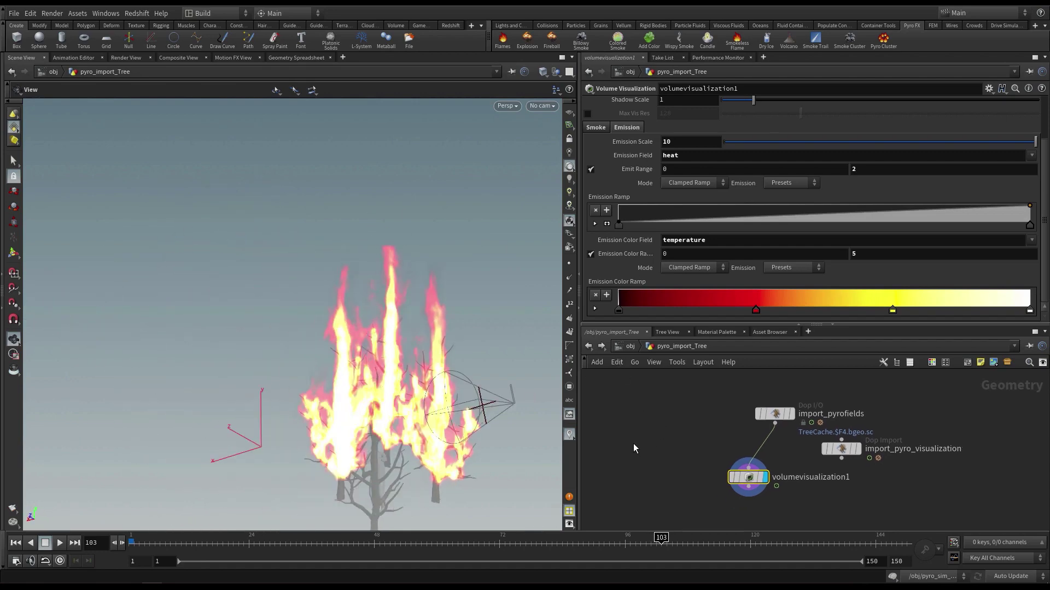
Step: Add a Volume Slice node, wire import_pyrofields into it and make it the displayed node
key(Tab)
text(volusli)
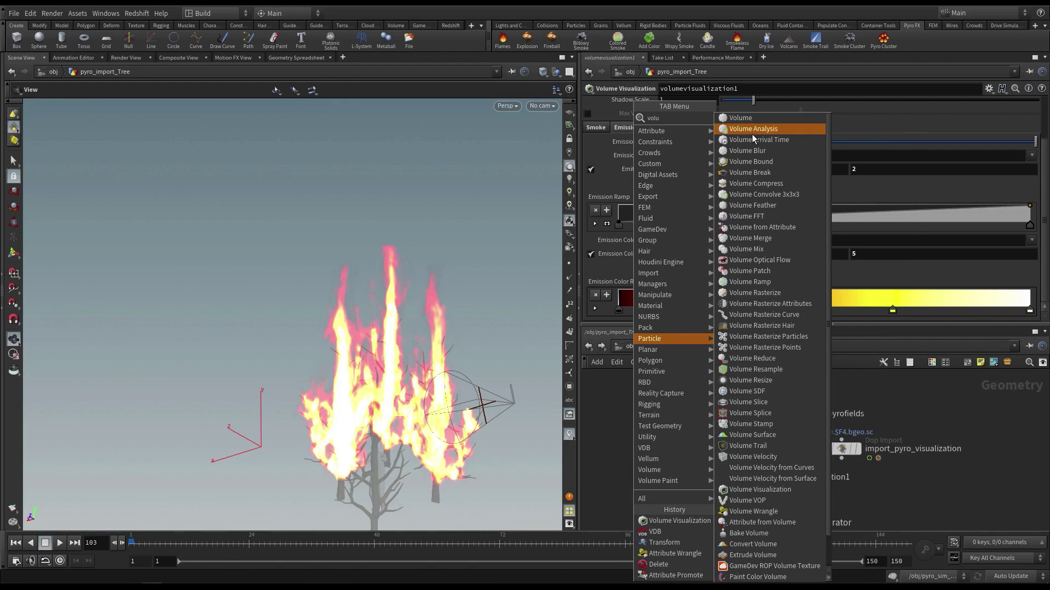
click(747, 118)
click(661, 439)
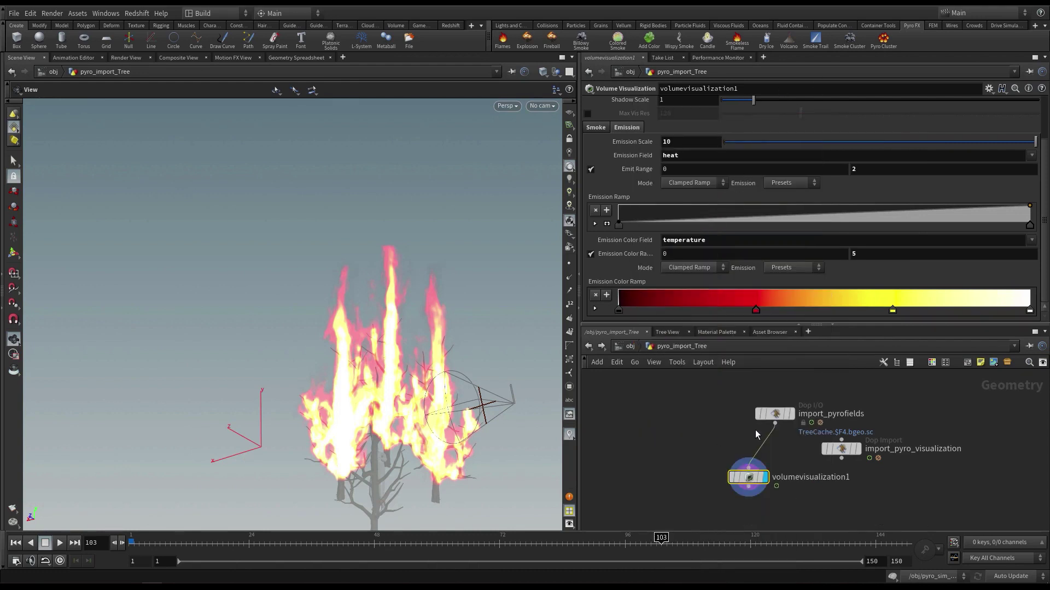
click(776, 423)
click(681, 437)
click(678, 439)
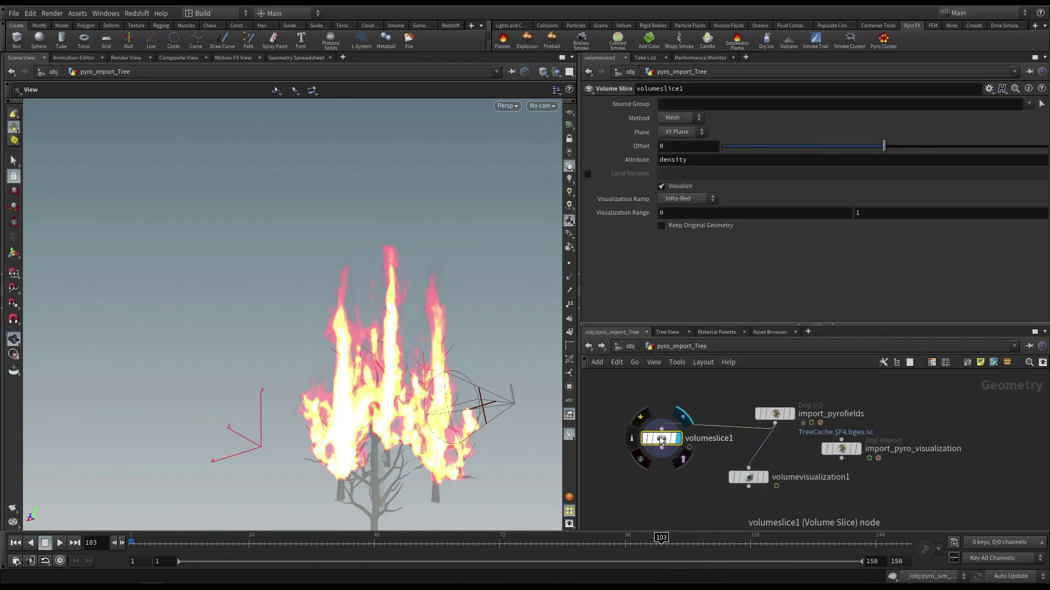
click(1028, 104)
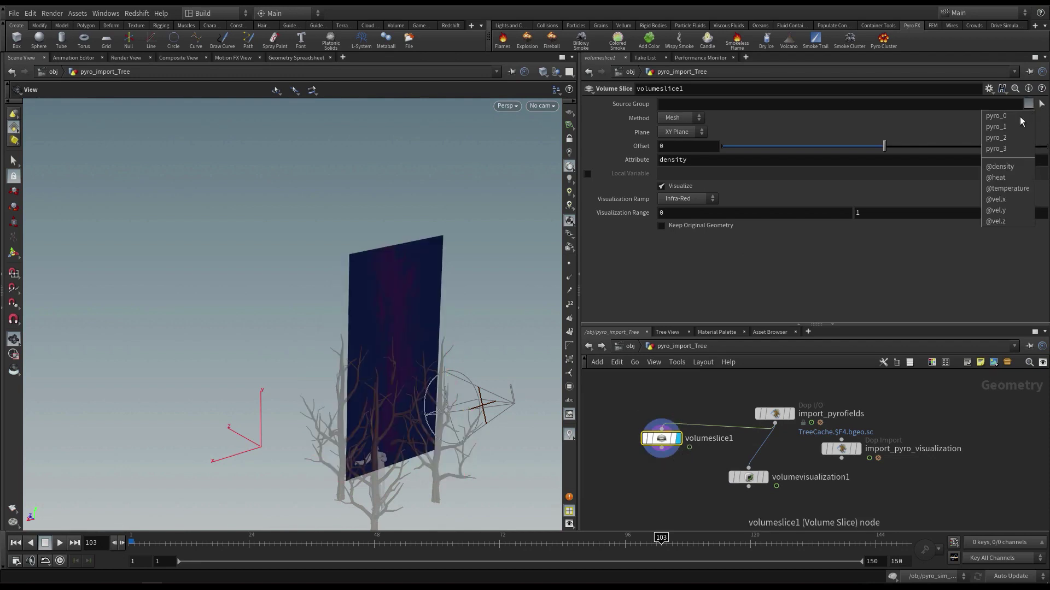
click(1005, 178)
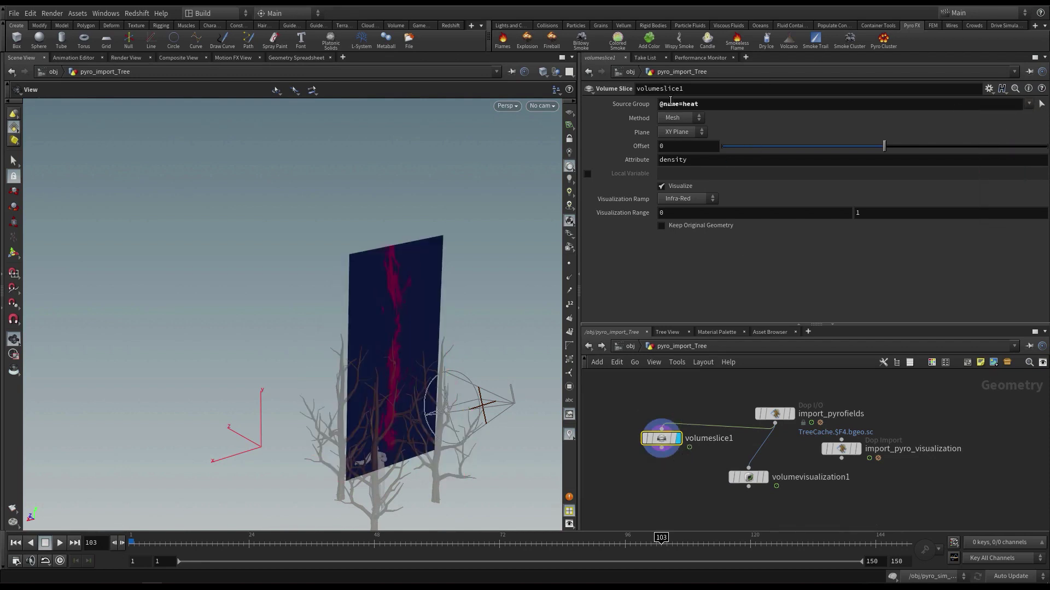
drag(681, 104, 721, 106)
key(ctrl+c)
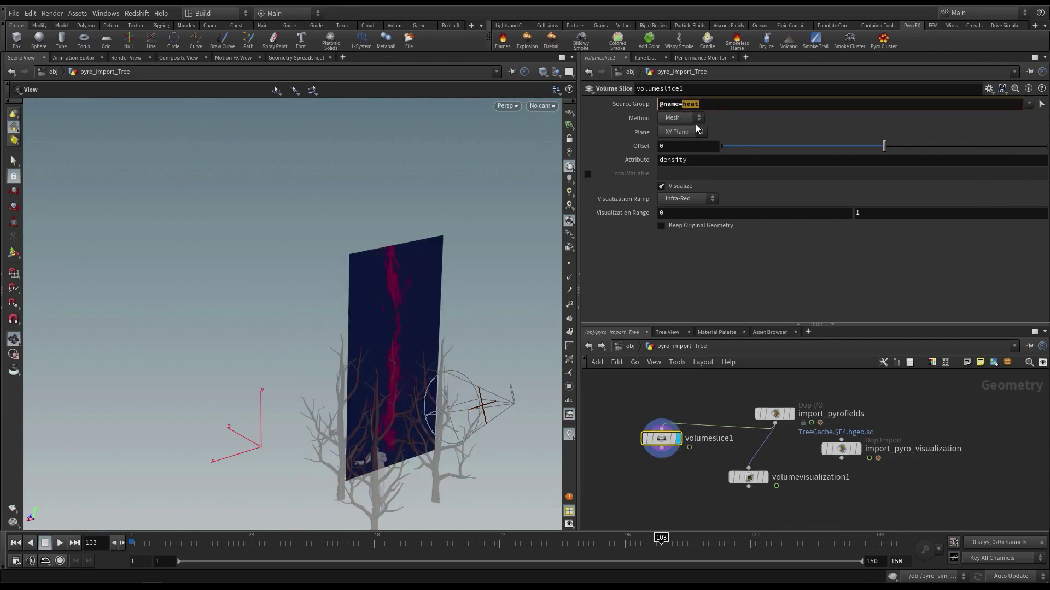
drag(710, 161, 650, 163)
click(607, 422)
key(super)
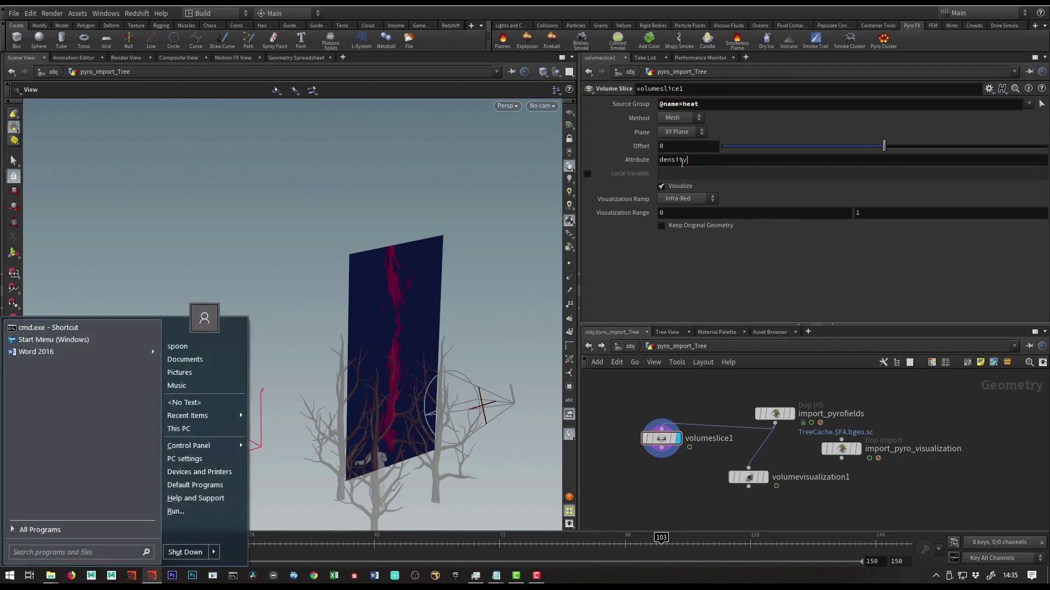
double_click(682, 163)
key(ctrl+v)
key(Return)
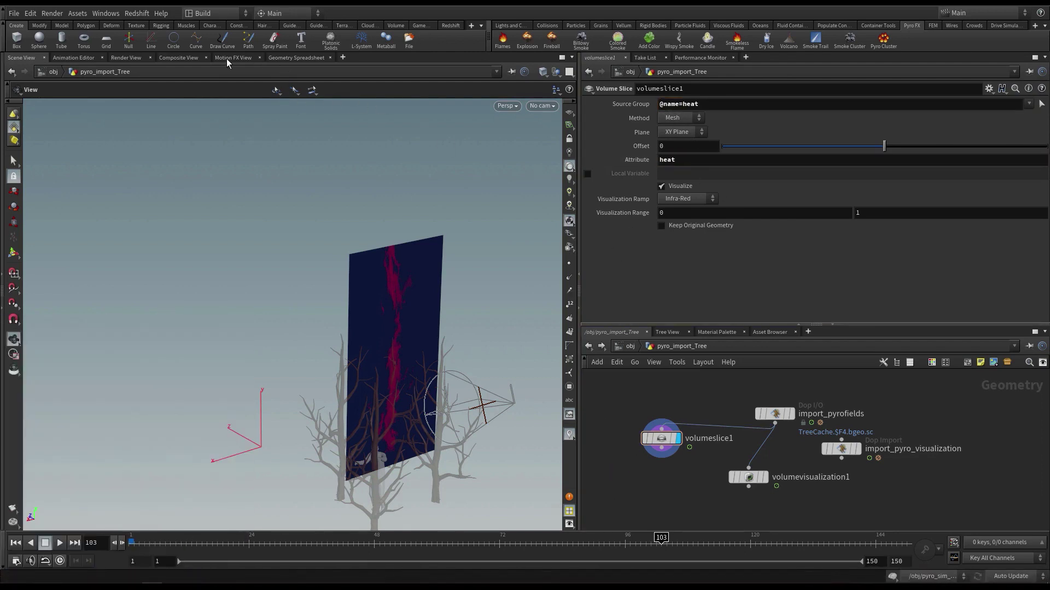
Step: Clear the attribute filter in the Geometry Spreadsheet and sort the slice points by heat[0] to examine the highest heat values
click(296, 58)
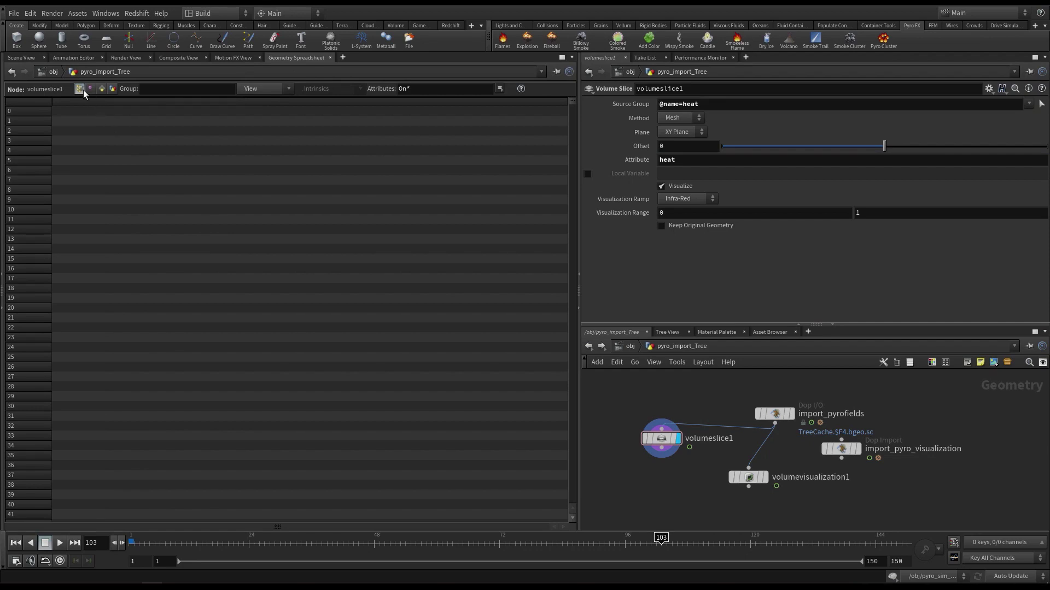
drag(407, 88, 382, 93)
key(BackSpace)
key(Return)
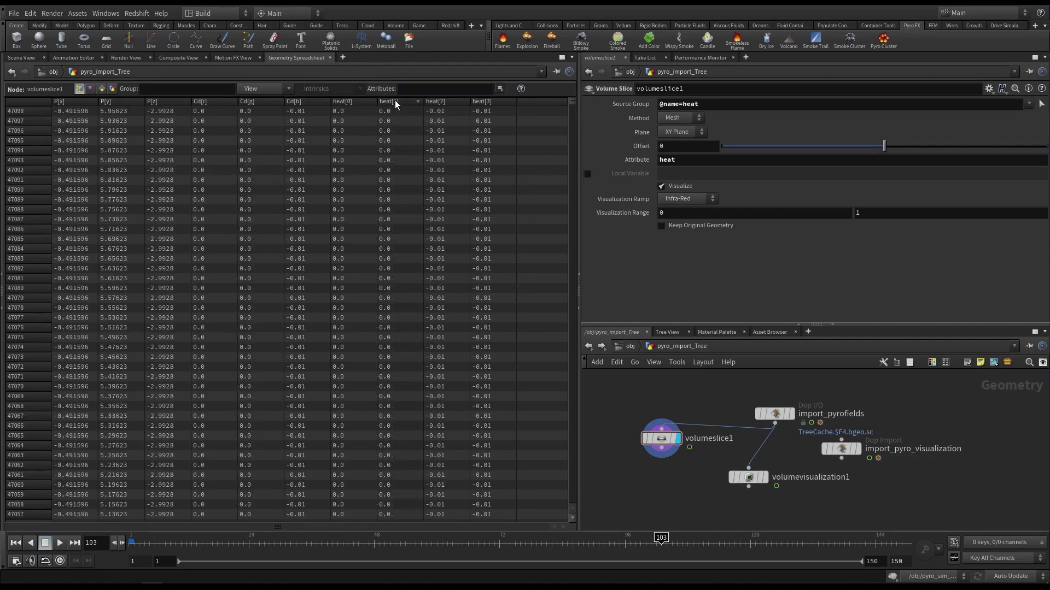
click(342, 100)
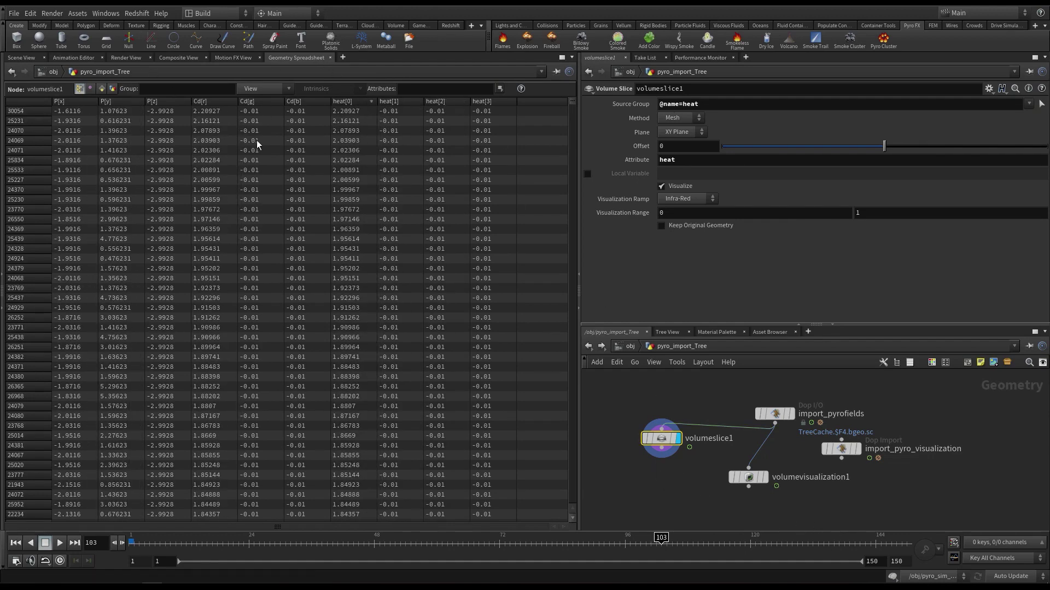
Step: Examine the minimum and maximum values stored on the import_pyrofields primitives, and return to the scene view
click(774, 414)
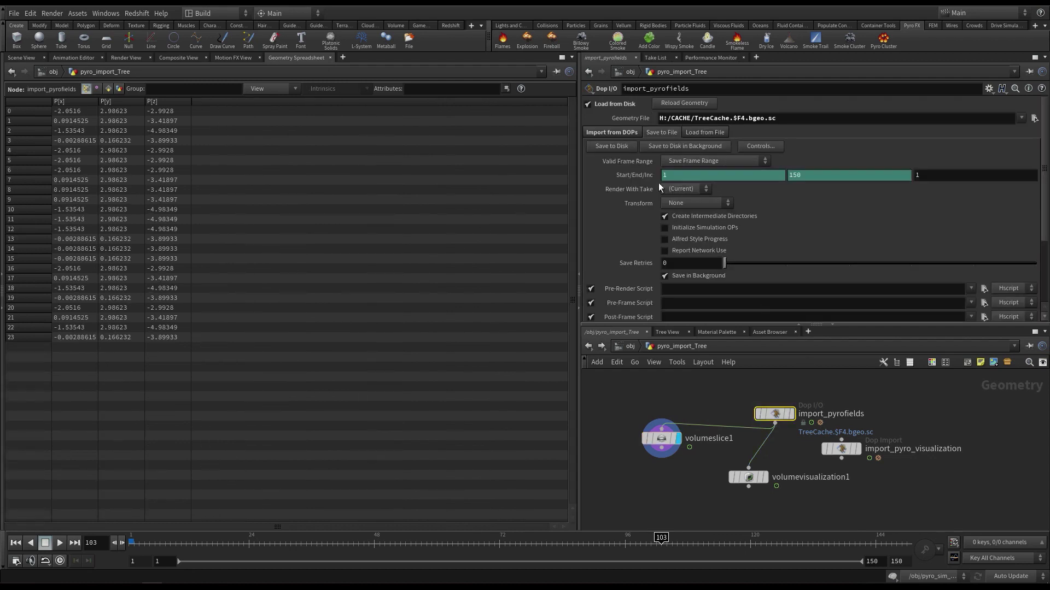
click(624, 134)
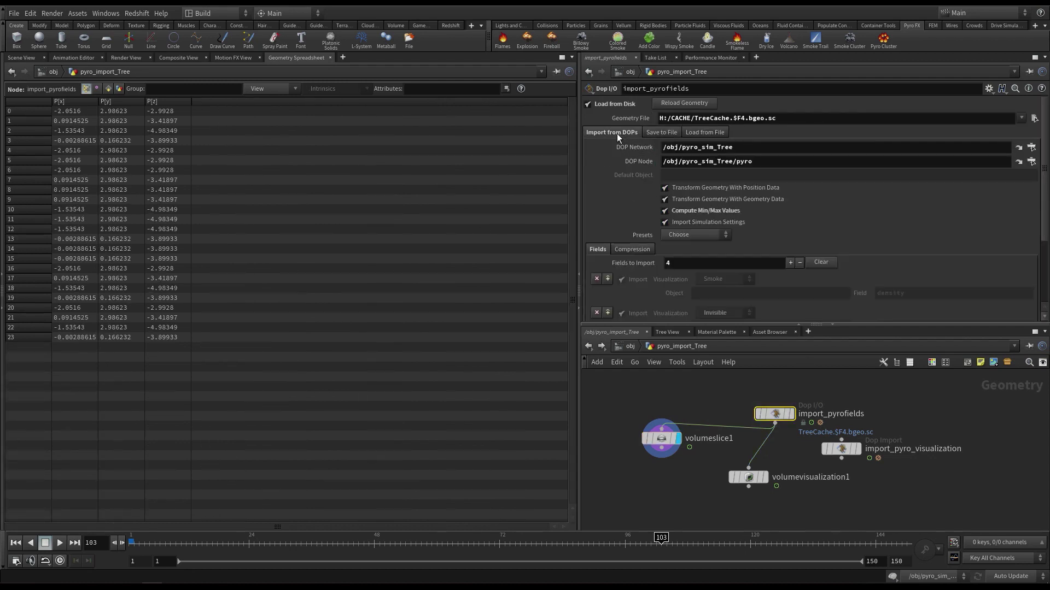
click(119, 89)
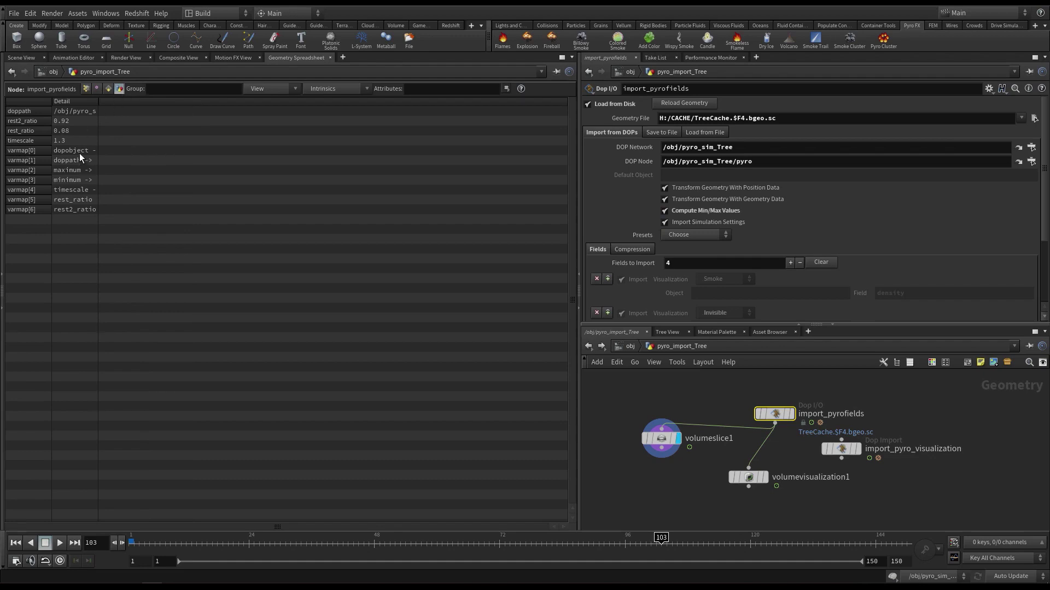
click(108, 88)
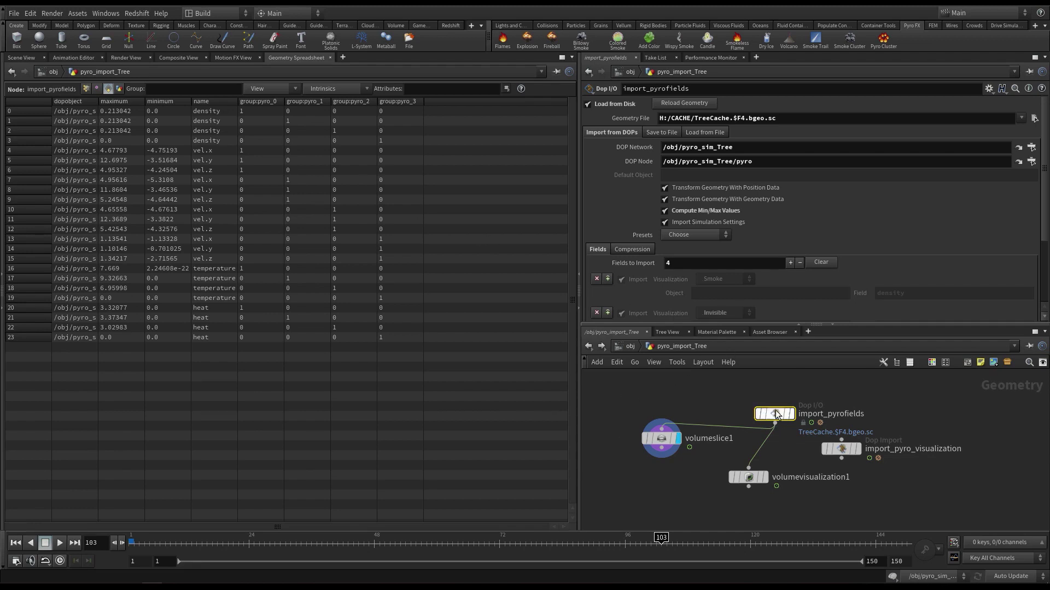
mouse_move(768, 418)
click(25, 57)
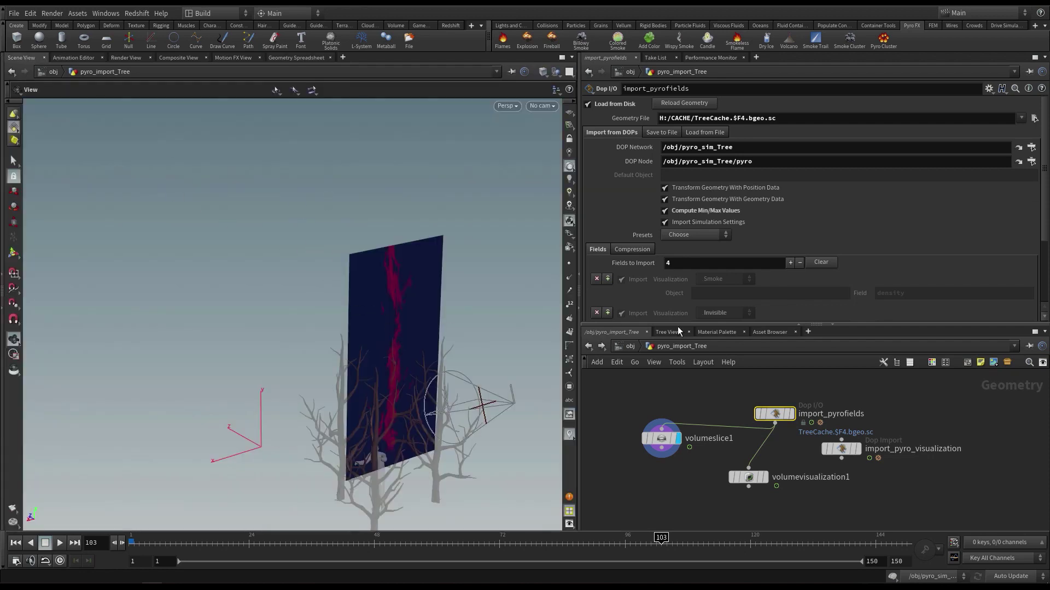
Step: Make import_pyrofields the displayed node in the tree import network
click(792, 414)
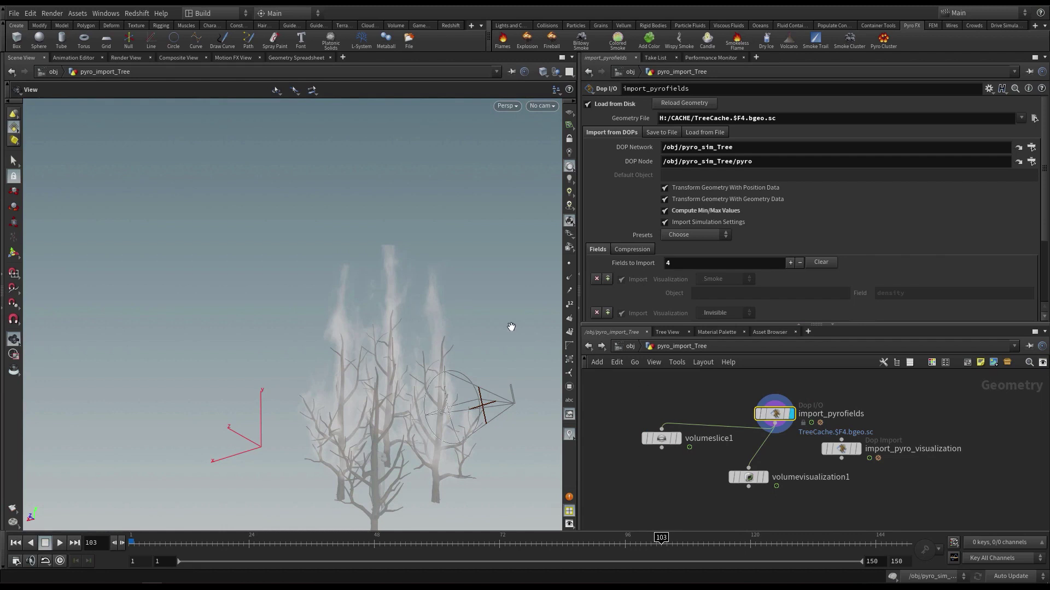
click(903, 401)
middle_drag(904, 402, 896, 406)
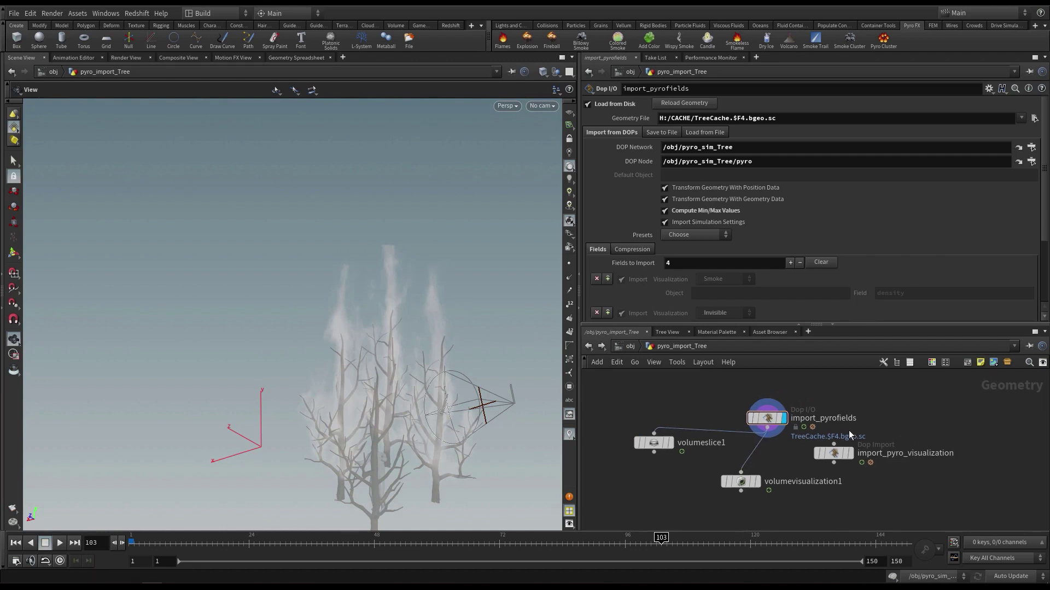
Step: Compare the tree's volumevisualization1 emission settings with those in pyro_import_Agent, and view both fires from the object level
drag(788, 517, 715, 464)
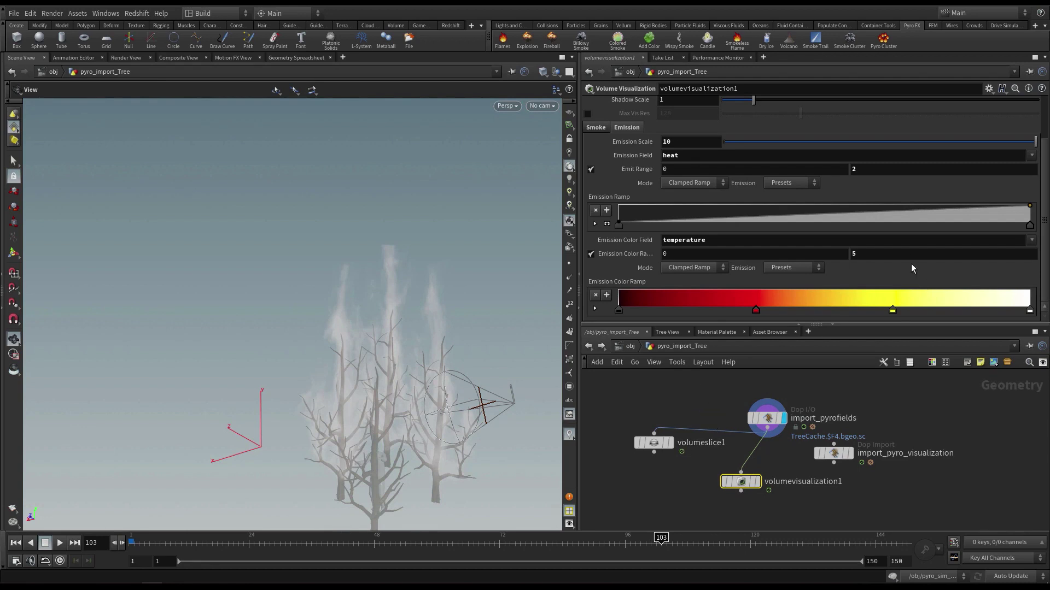
click(712, 347)
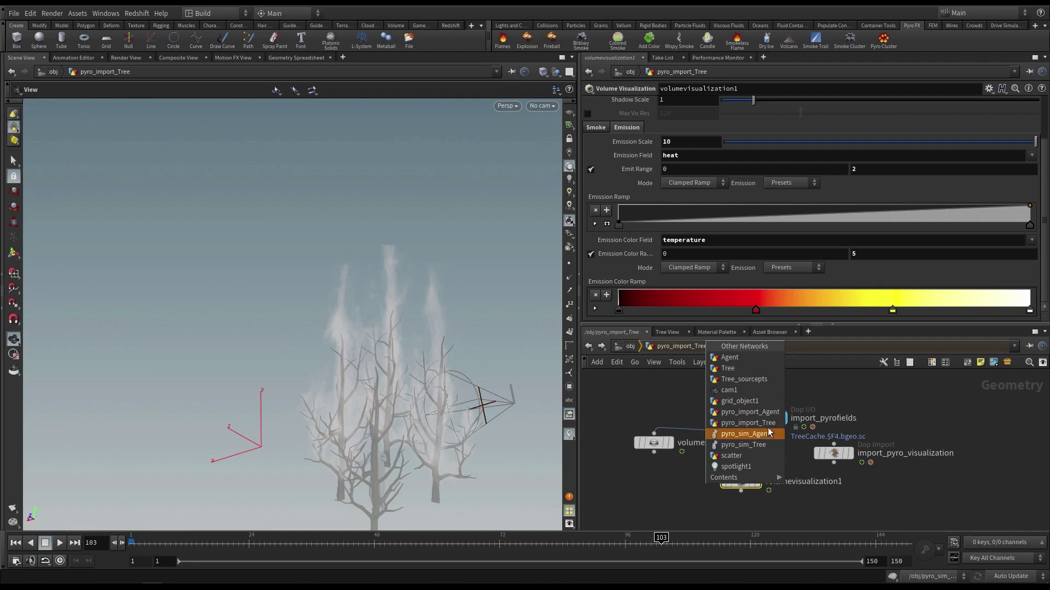
click(757, 414)
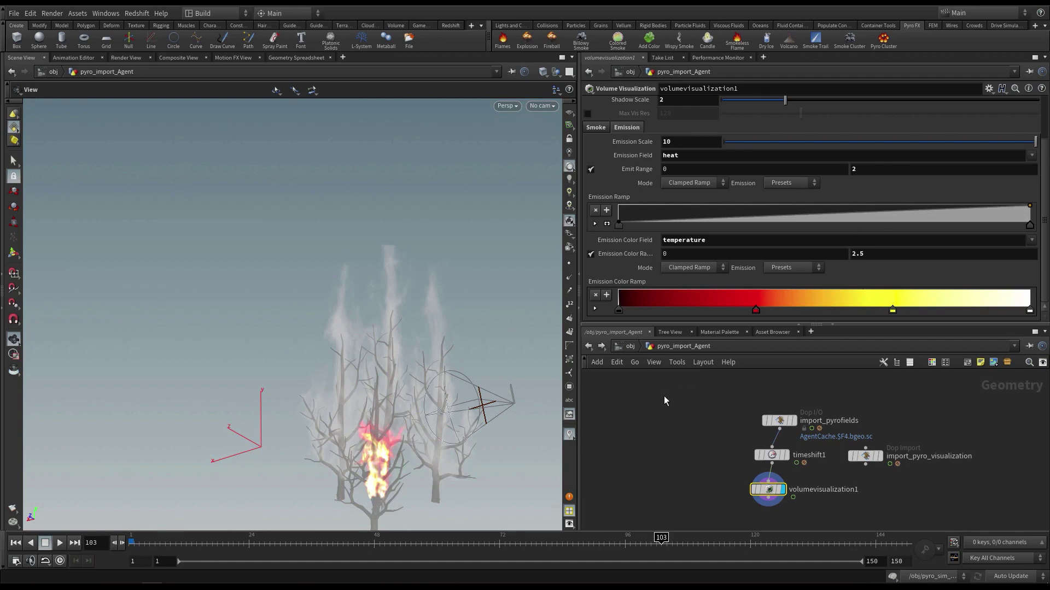
key(u)
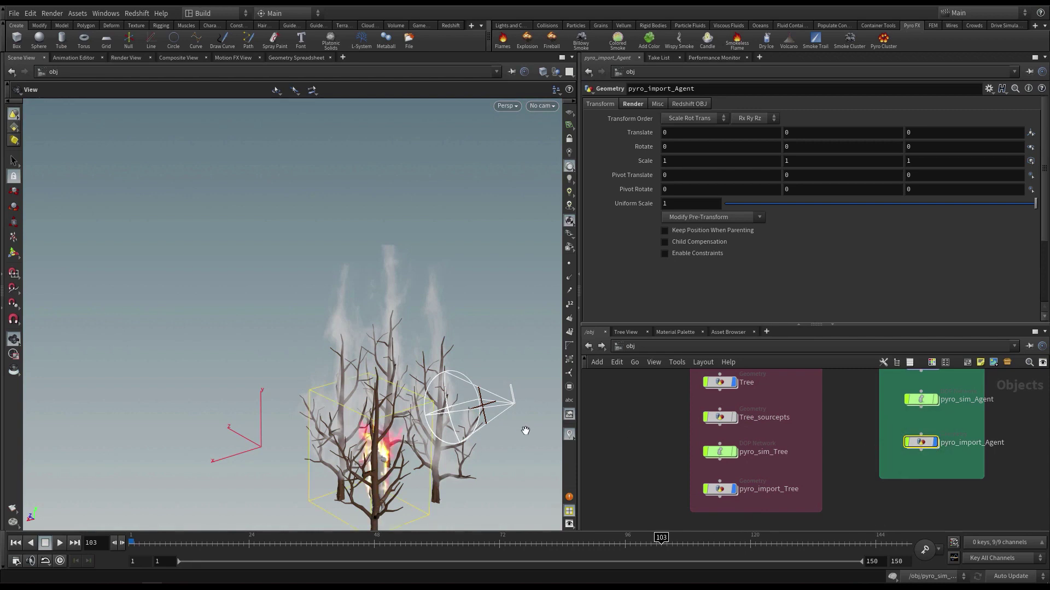
drag(419, 372, 461, 357)
Step: In pyro_import_Tree, make volumevisualization1 the displayed node and set the render flag on import_pyrofields
double_click(705, 490)
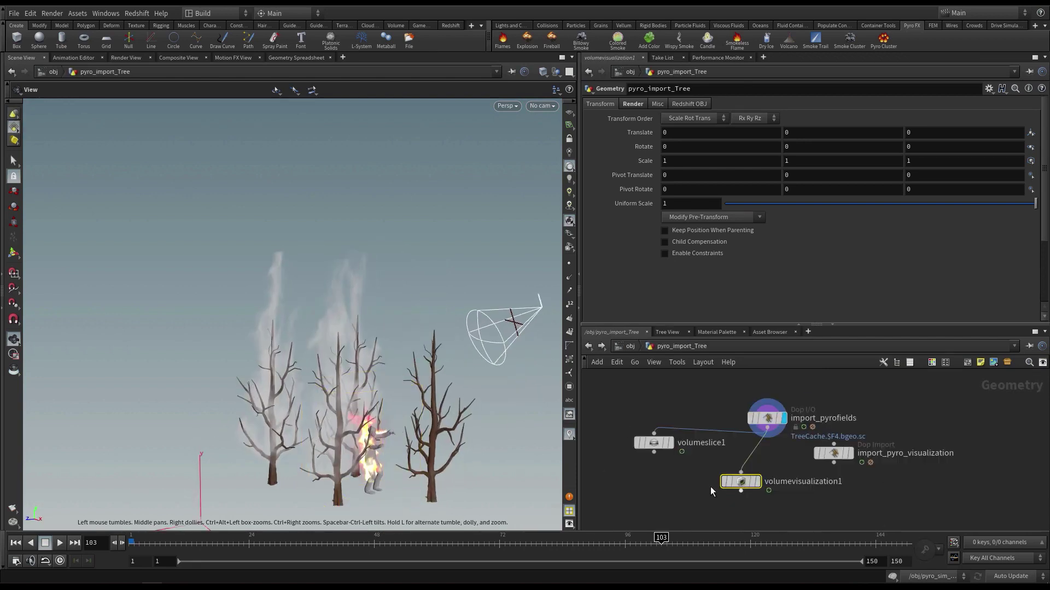
click(750, 483)
click(756, 482)
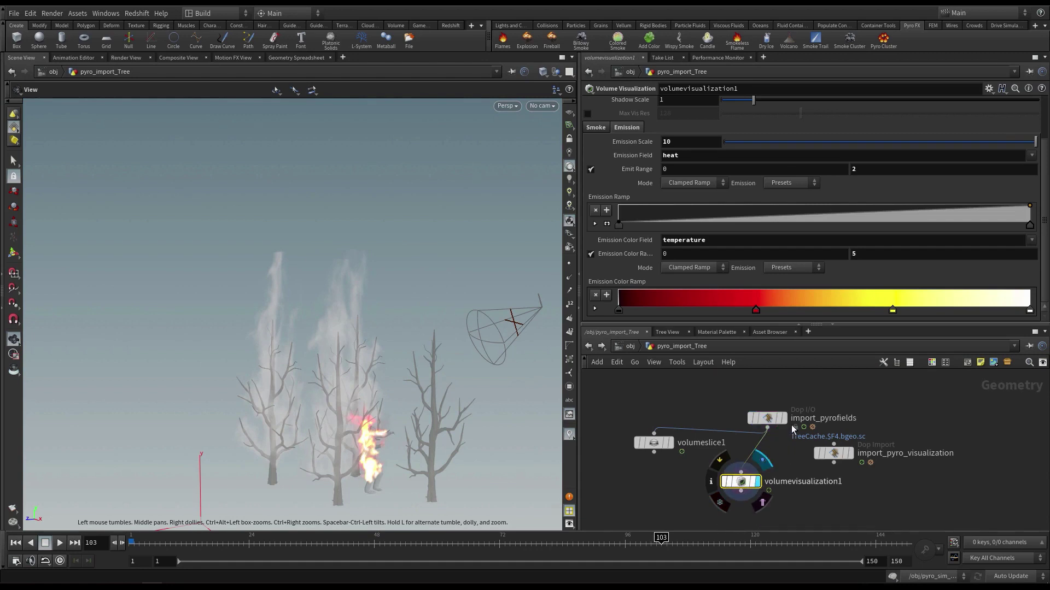
middle_drag(794, 457, 782, 456)
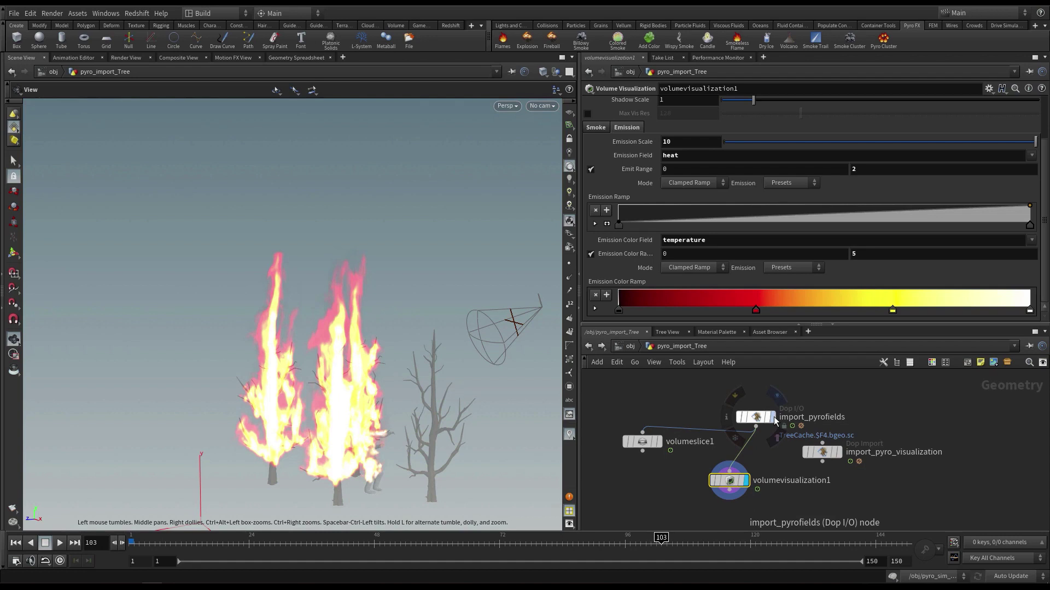
scroll(772, 424, up, 3)
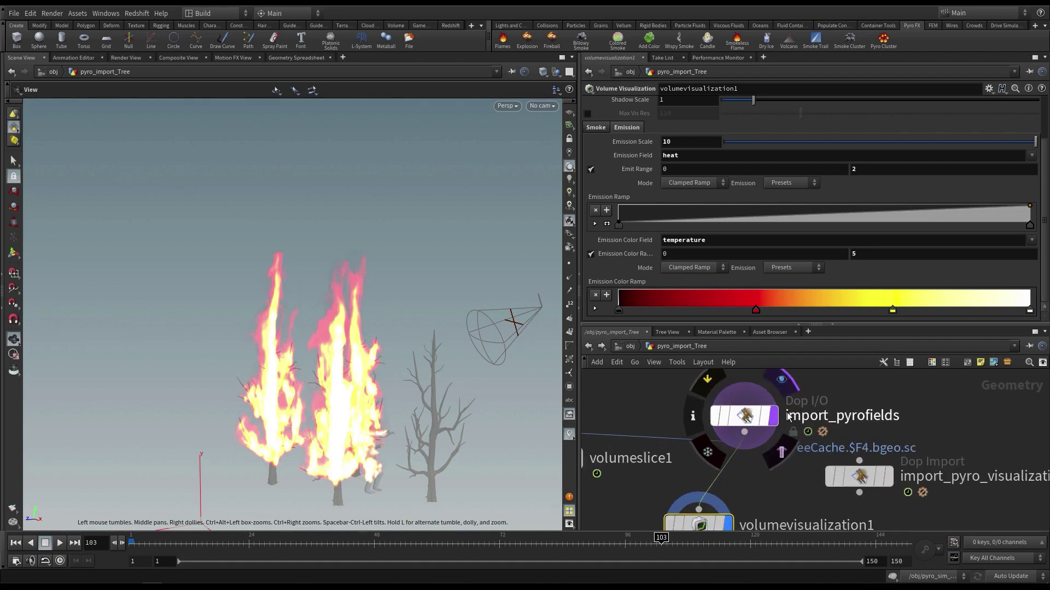
scroll(793, 427, down, 2)
Step: In pyro_import_Agent, set the render flag on timeshift1 while volumevisualization1 stays displayed, and return to the object level
click(630, 346)
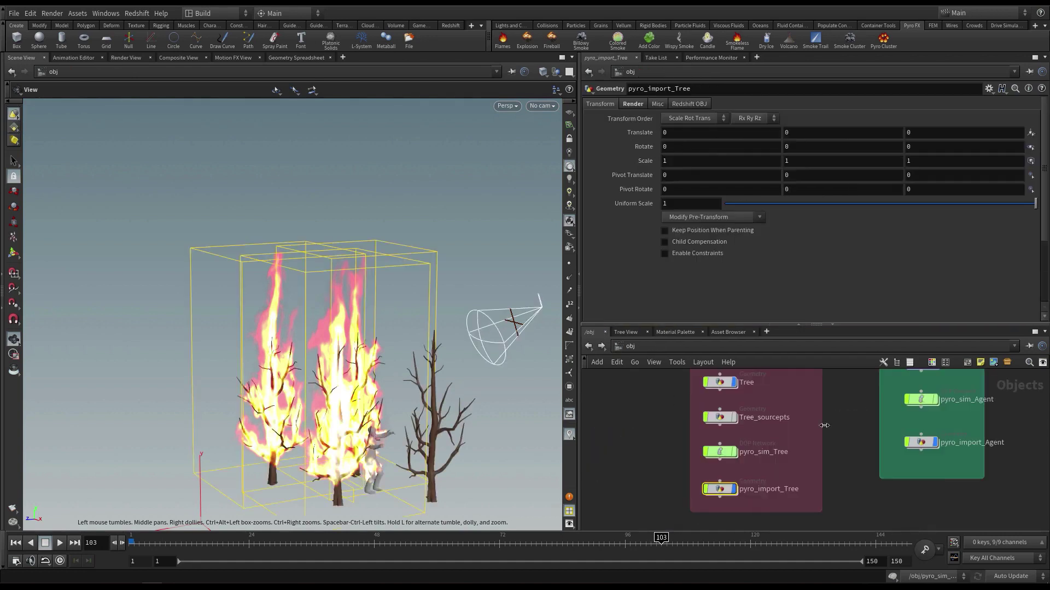
double_click(910, 433)
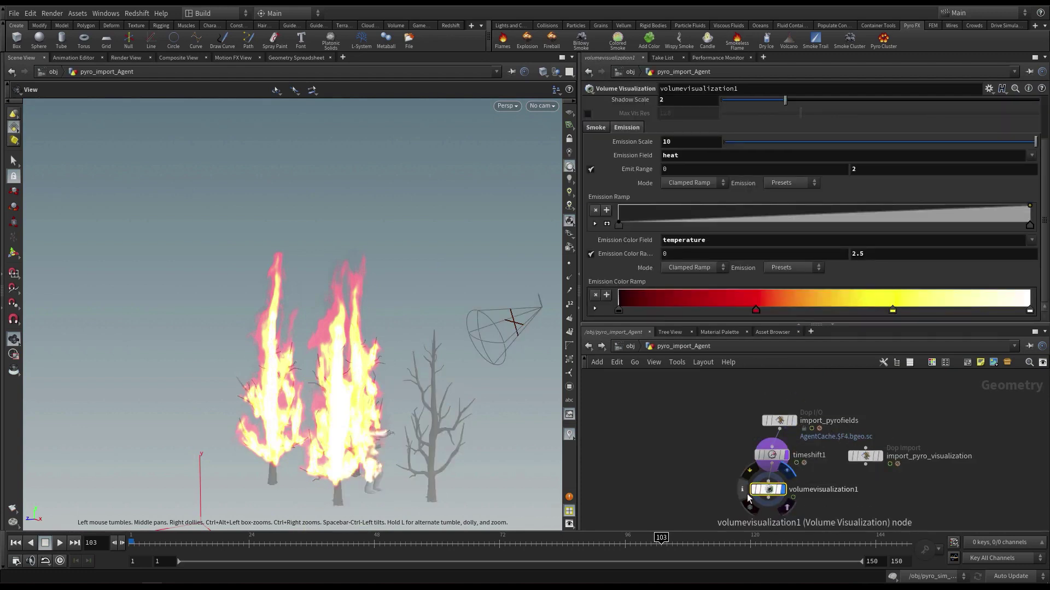
click(630, 346)
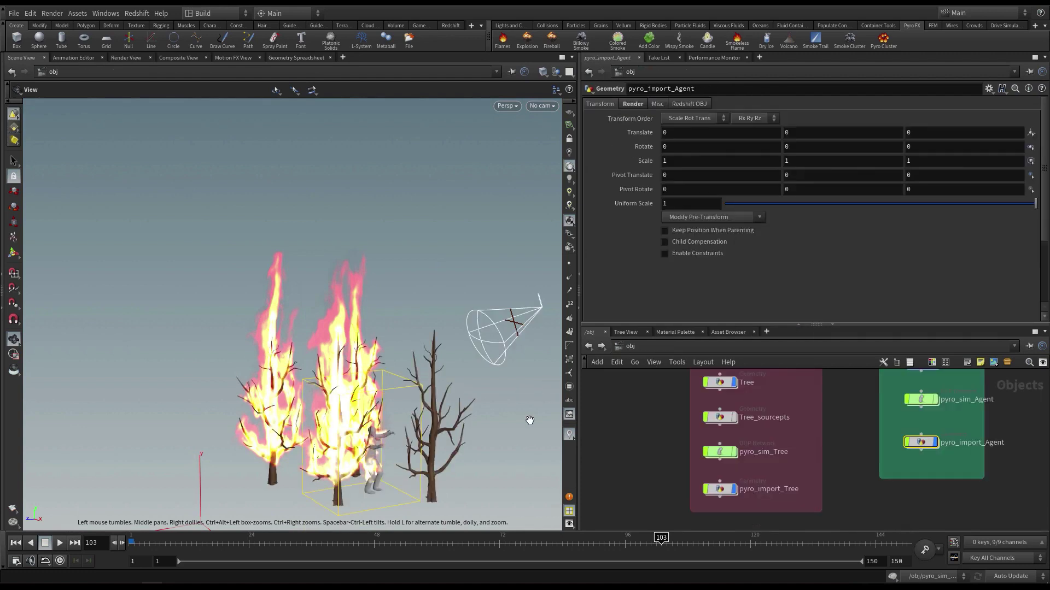
Step: Examine the general smoke and fire settings of the existing flames material
click(656, 331)
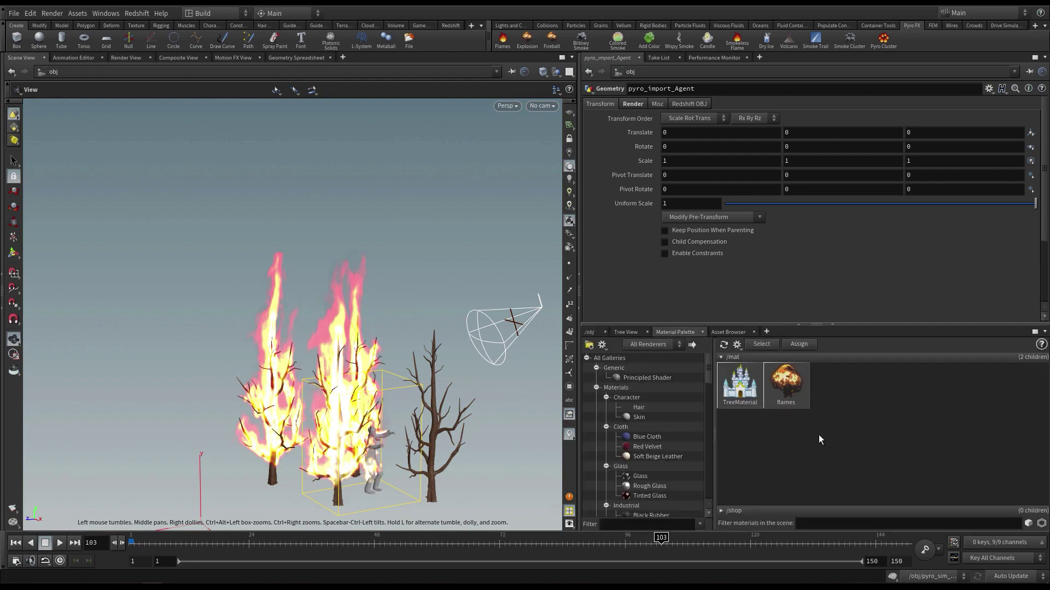
mouse_move(783, 378)
mouse_down()
mouse_move(723, 133)
mouse_move(671, 267)
mouse_move(711, 253)
mouse_move(784, 396)
mouse_up()
double_click(806, 378)
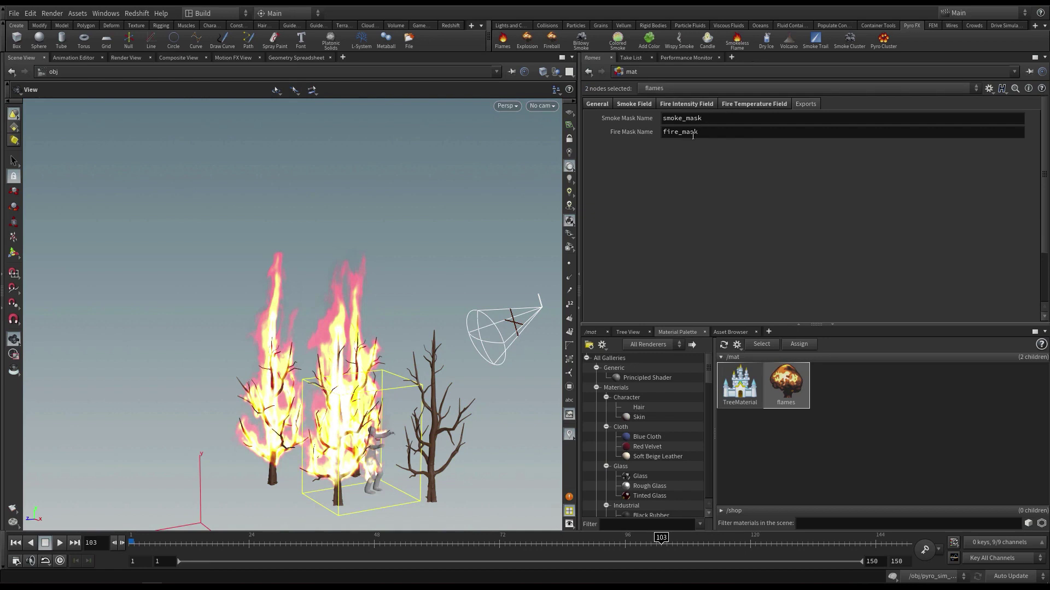
click(610, 105)
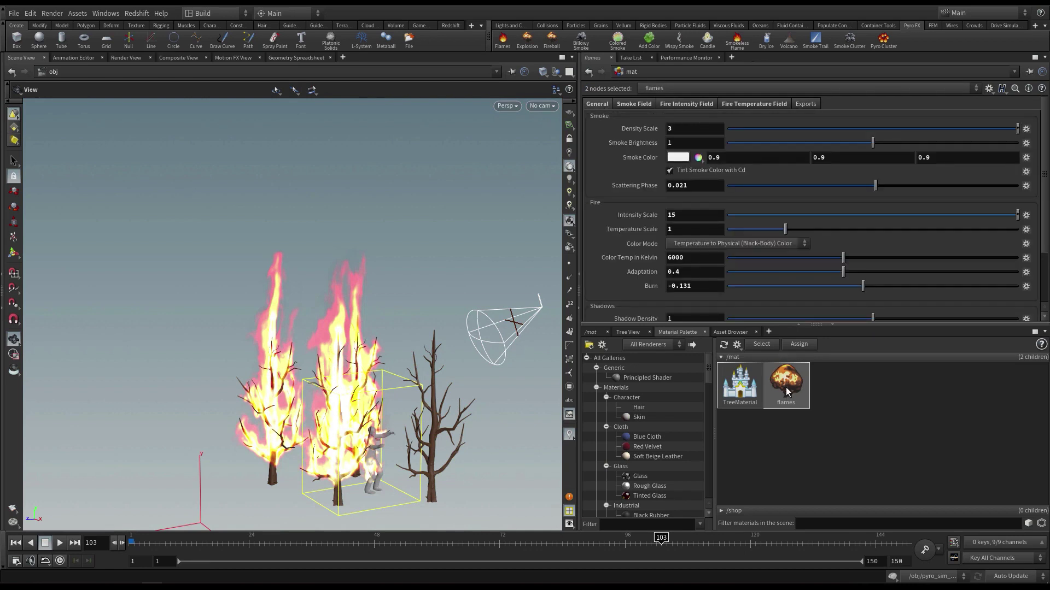
Step: Select only the flames material and rename it flamesAgent
click(591, 332)
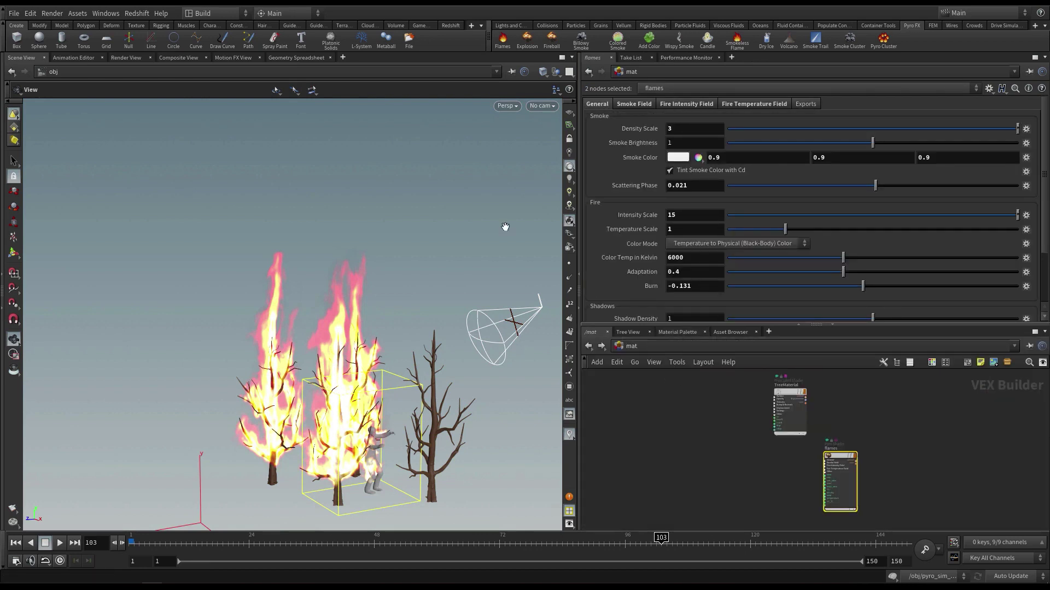
click(638, 346)
click(638, 427)
click(673, 333)
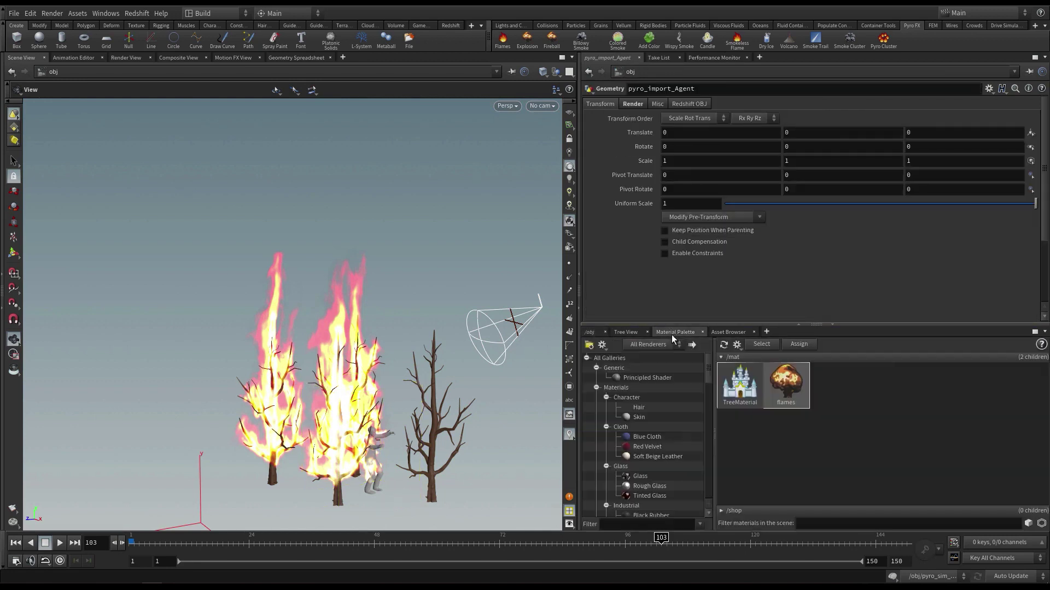
click(789, 382)
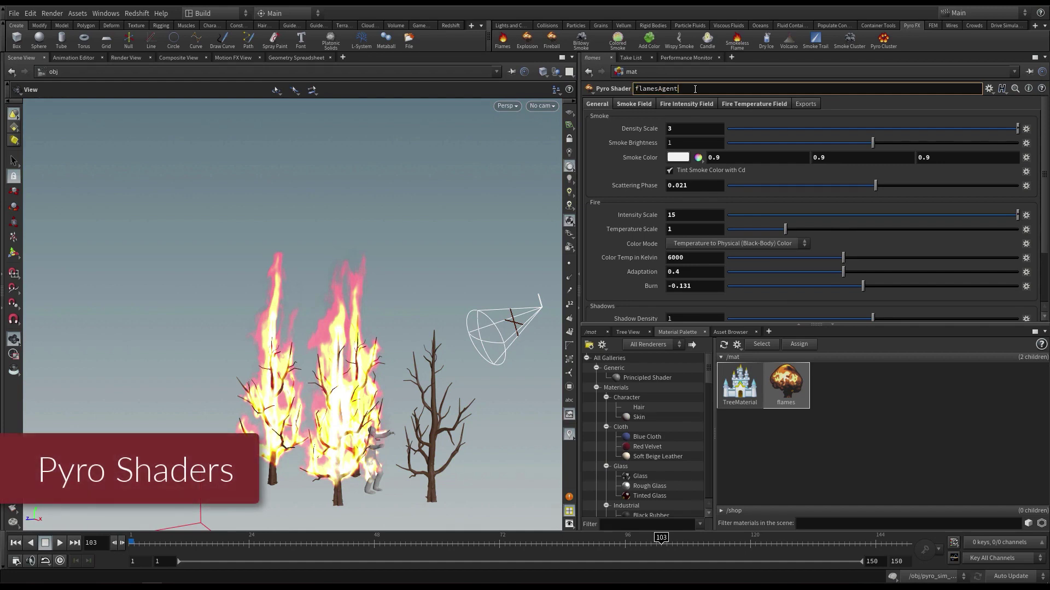
key(Return)
Step: Duplicate the flamesAgent material and rename the copy flamesTrees
right_click(779, 382)
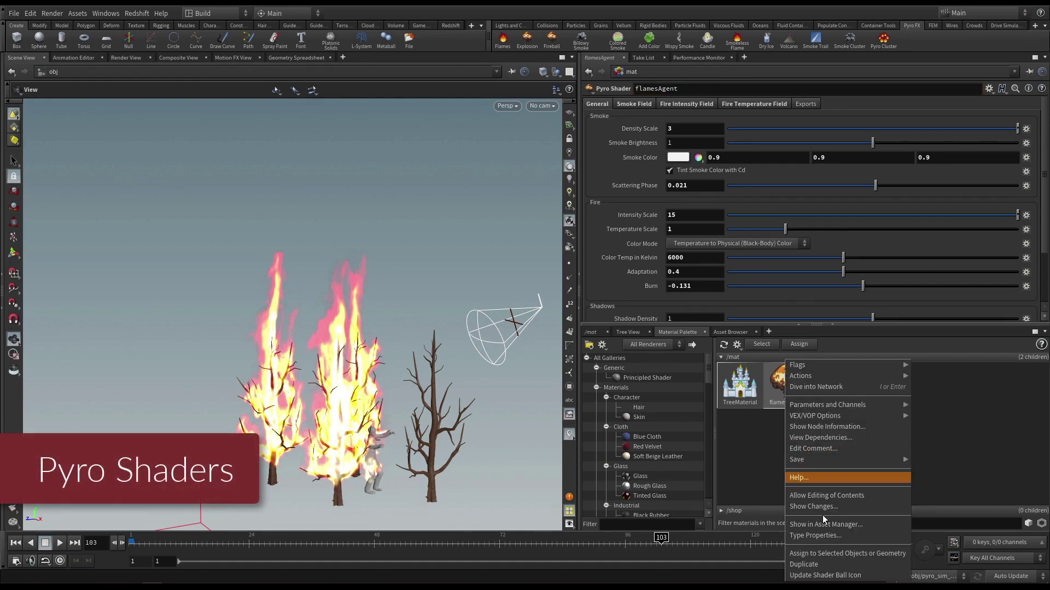
click(858, 567)
click(833, 385)
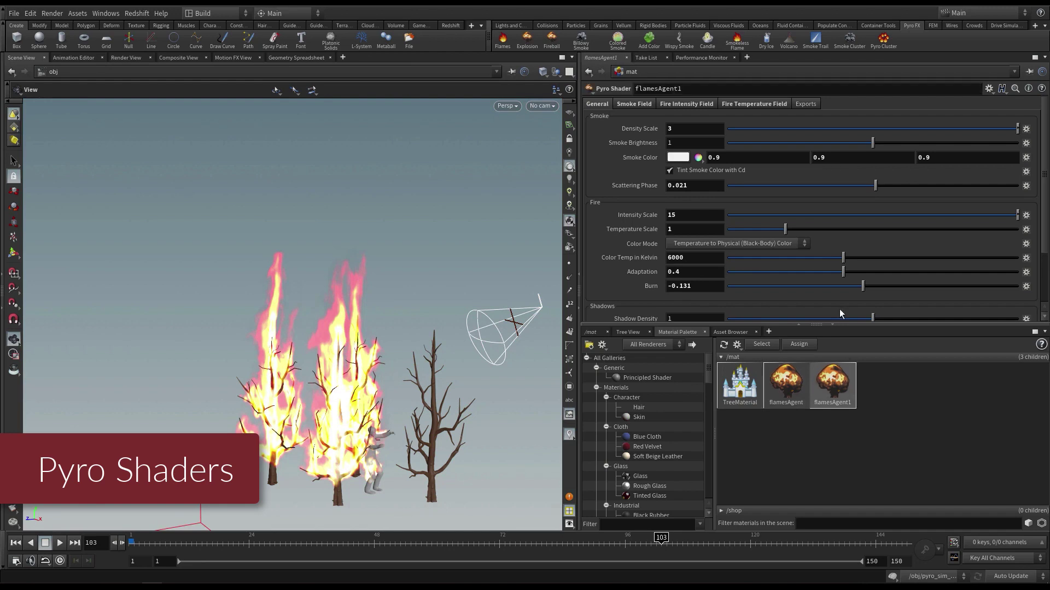
drag(658, 88, 732, 88)
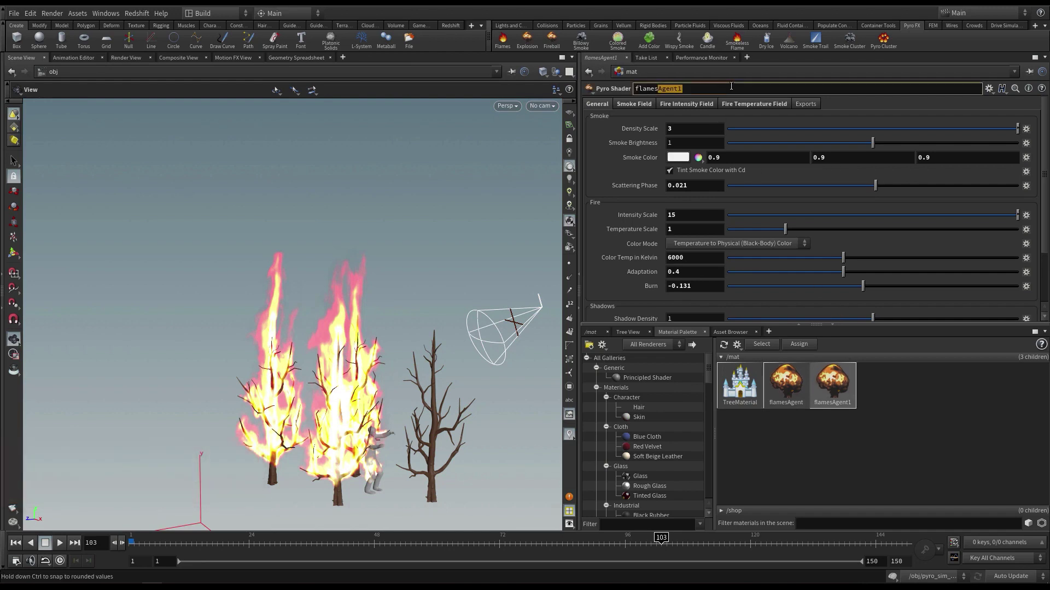
text(Trees)
key(Tab)
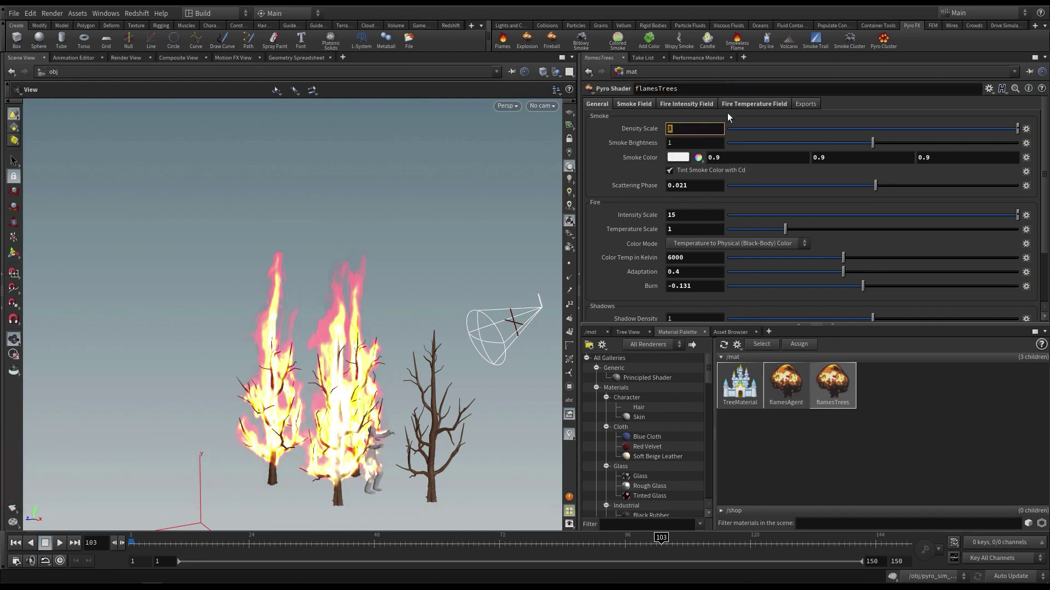
Step: In flamesTrees, set the source range maximum to 2 for the fire intensity field and 5 for the fire temperature field
click(644, 105)
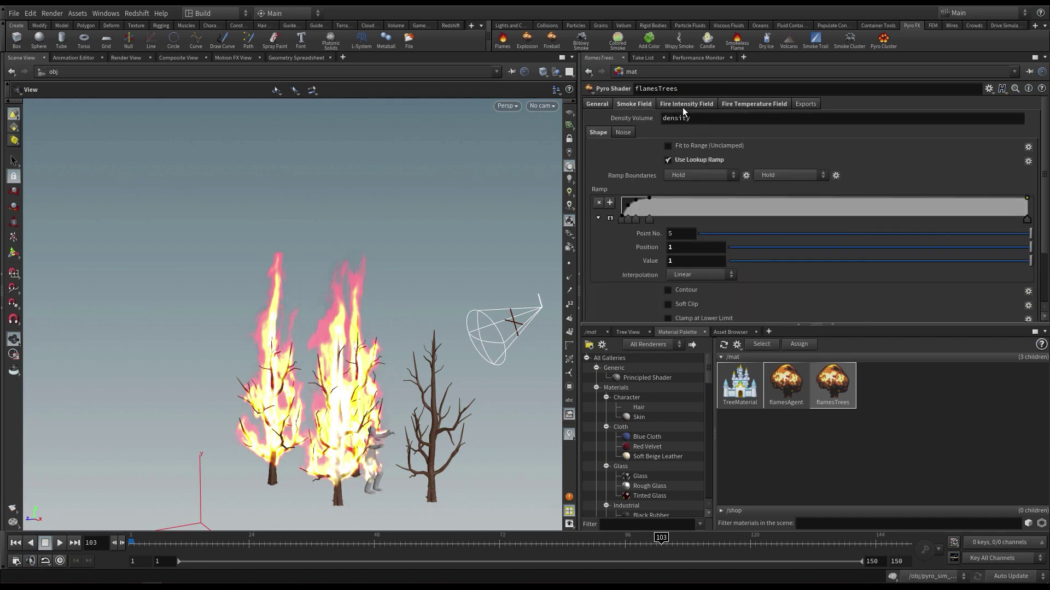
click(683, 106)
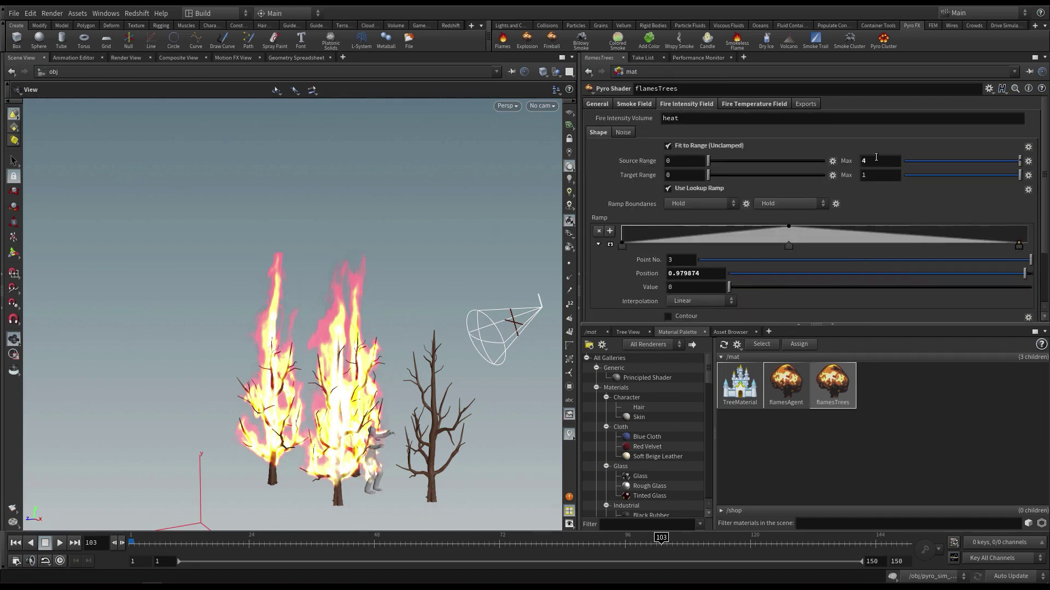
drag(871, 160, 827, 154)
text(5)
key(Return)
double_click(873, 160)
text(2)
key(Return)
click(742, 104)
drag(857, 161, 848, 161)
key(Return)
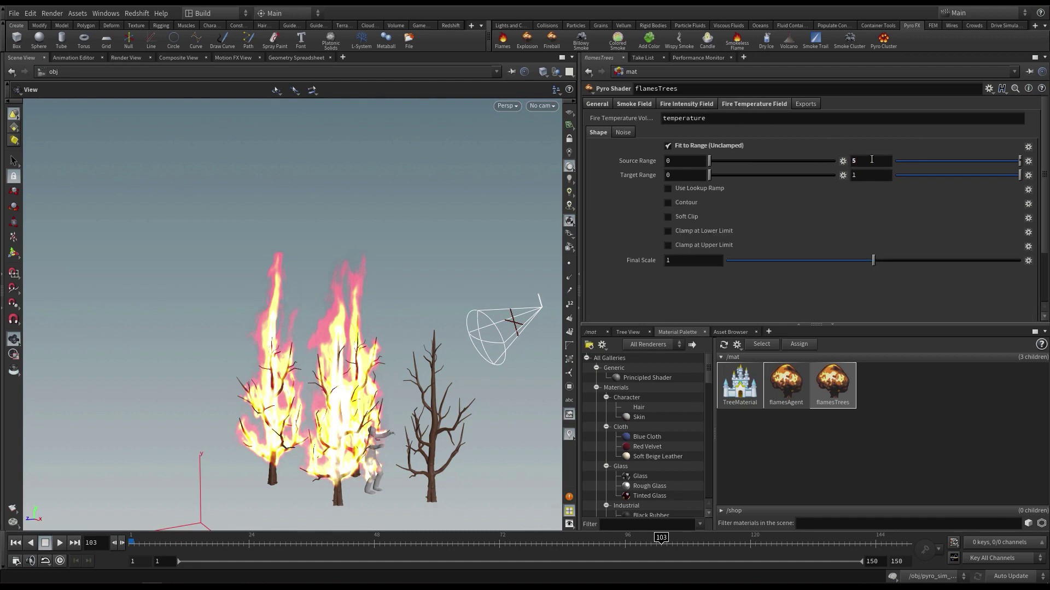
Step: In flamesAgent, set the source range maximum to 2 for the fire intensity field and 3 for the fire temperature field
click(804, 392)
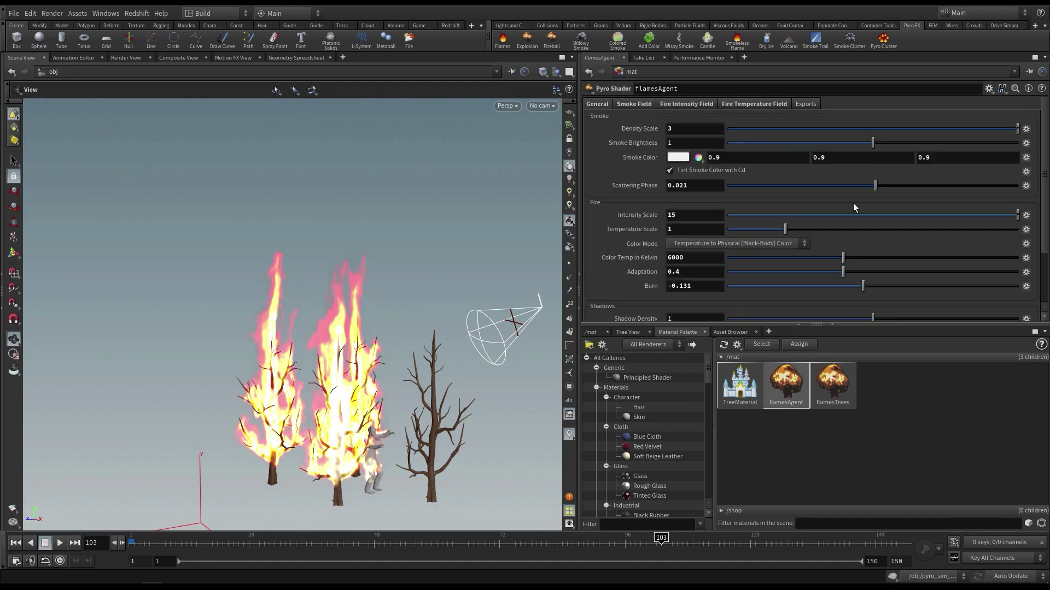
click(723, 103)
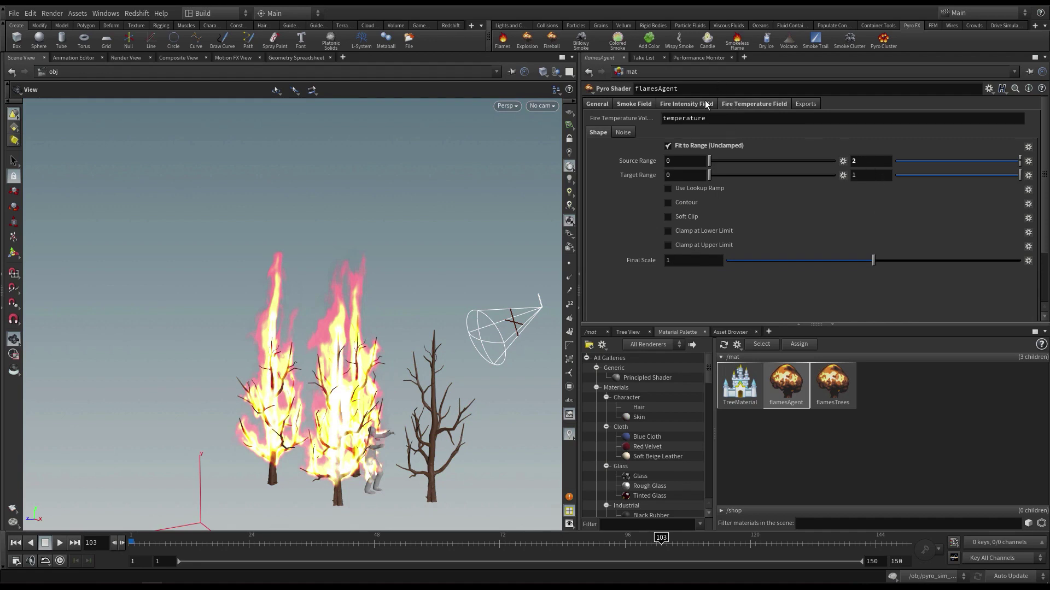
click(705, 104)
double_click(875, 161)
text(2)
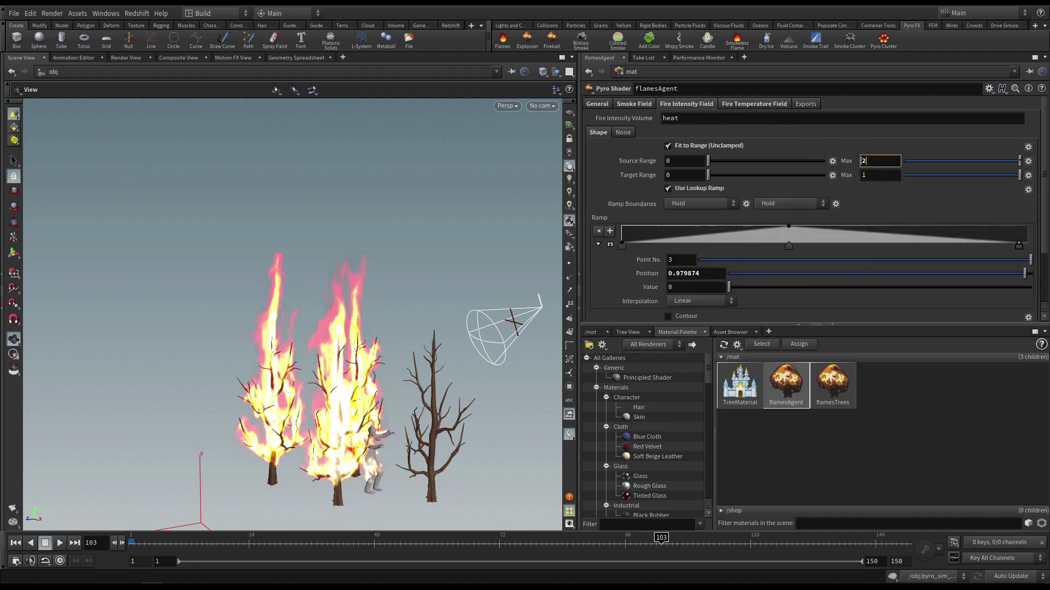
key(Return)
click(753, 104)
key(Return)
click(844, 391)
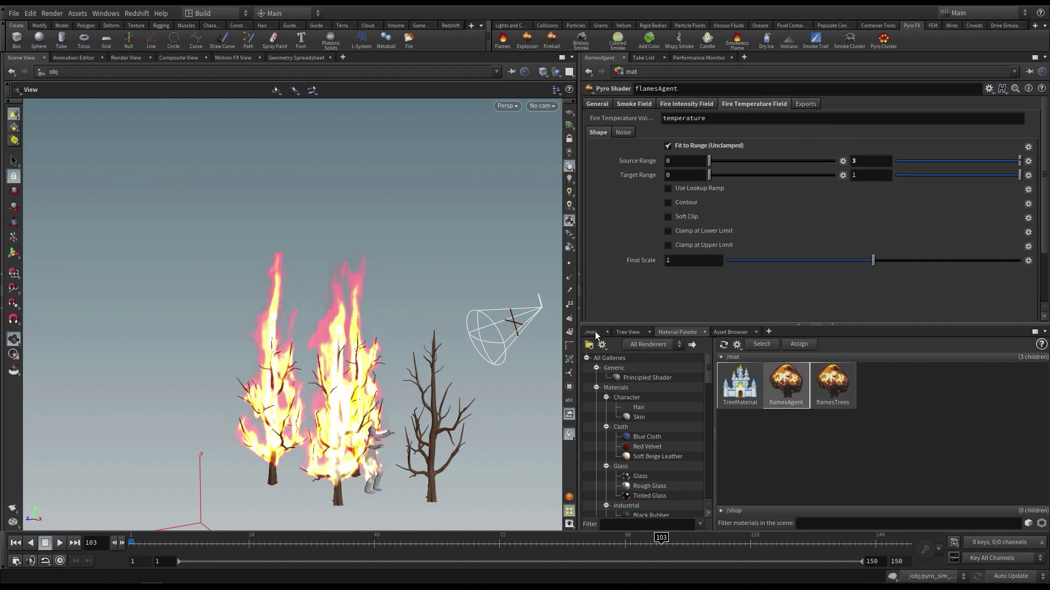
Step: At the object level, assign the flamesTrees material to pyro_import_Tree
click(593, 332)
click(625, 345)
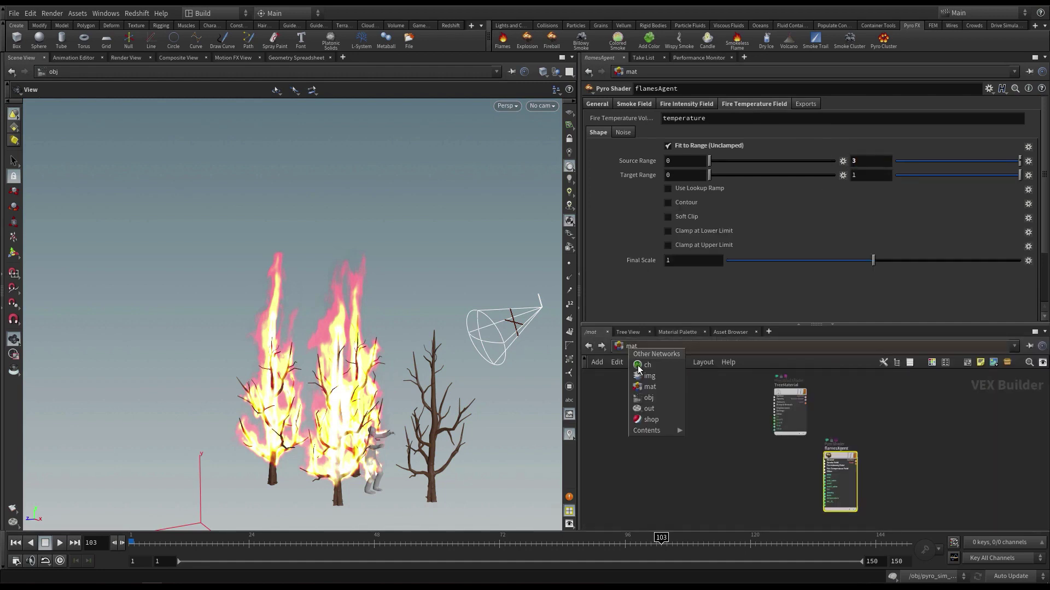
click(655, 399)
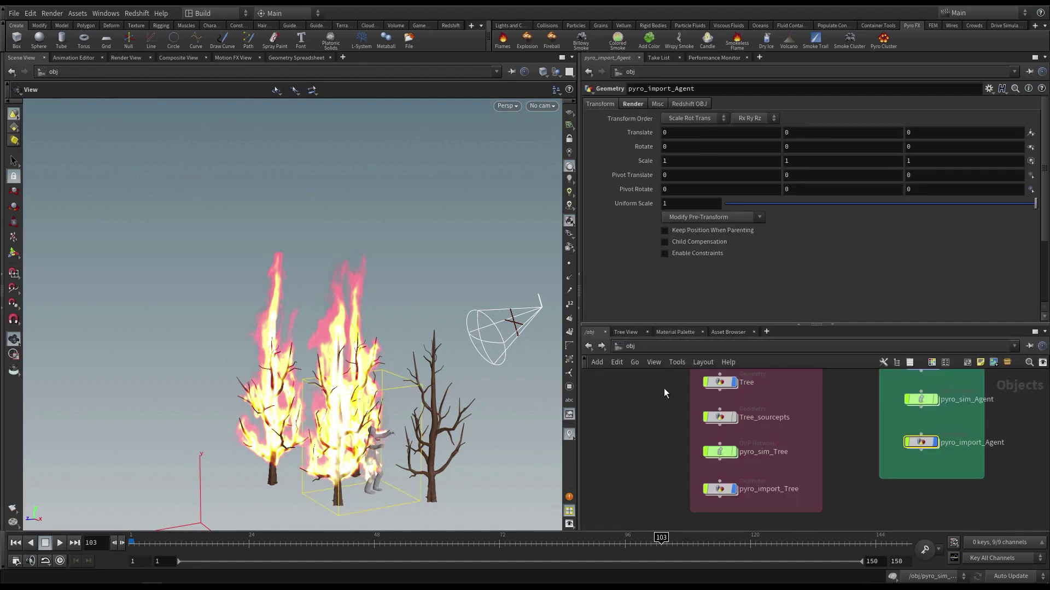
click(724, 482)
scroll(723, 483, up, 3)
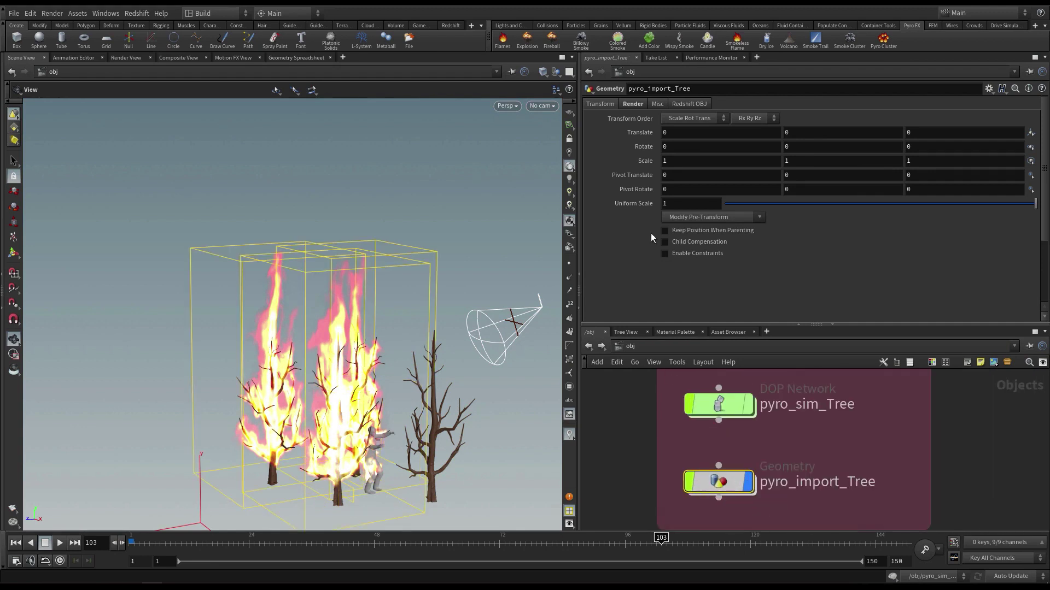
click(625, 104)
click(1030, 119)
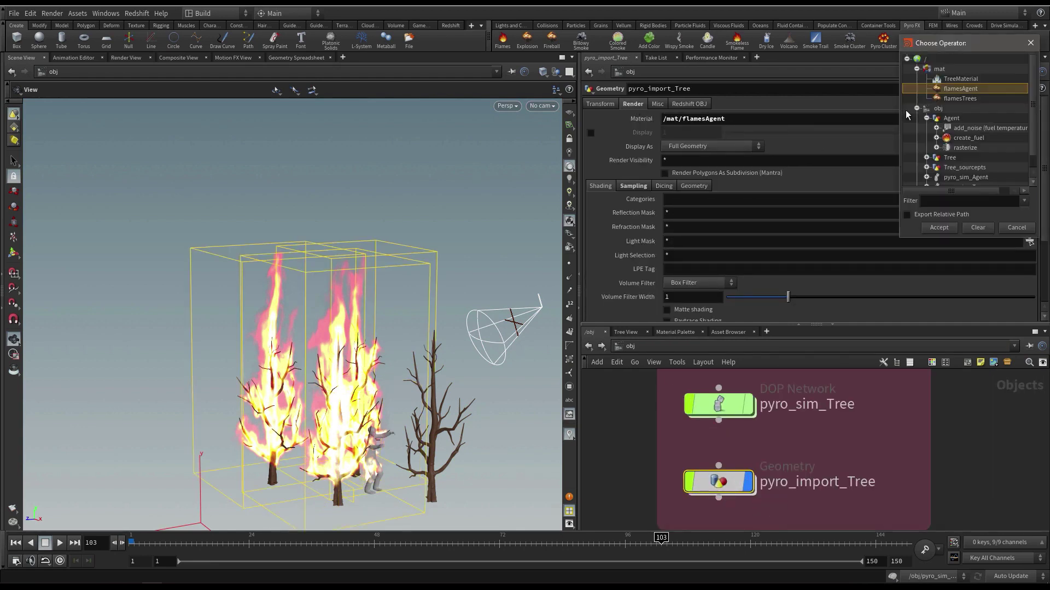
double_click(962, 99)
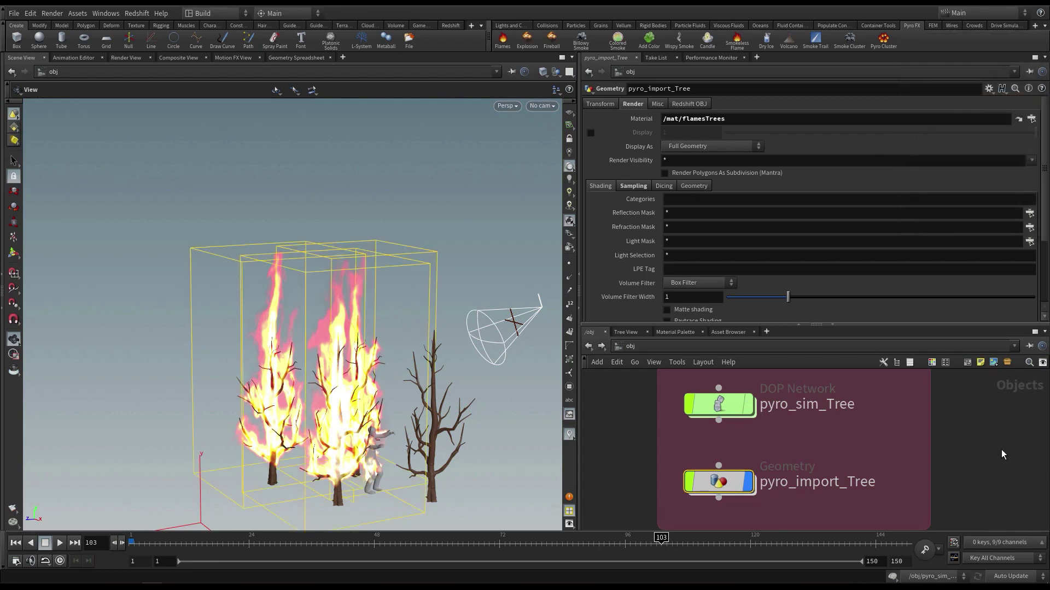
Step: Check the render material assigned to pyro_import_Agent
scroll(1001, 454, down, 3)
middle_drag(1001, 455, 775, 479)
click(864, 434)
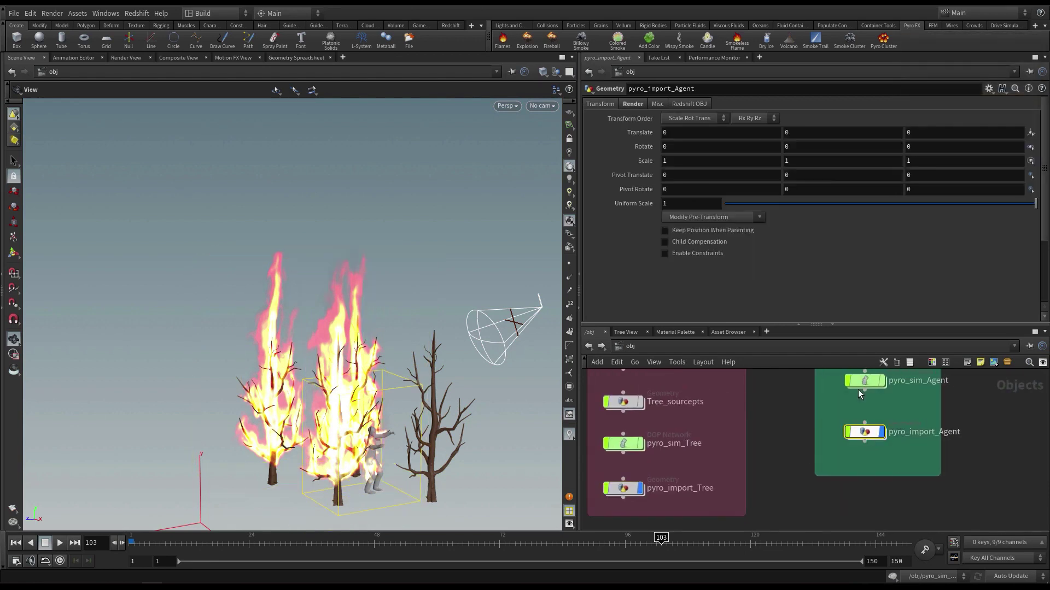
click(645, 102)
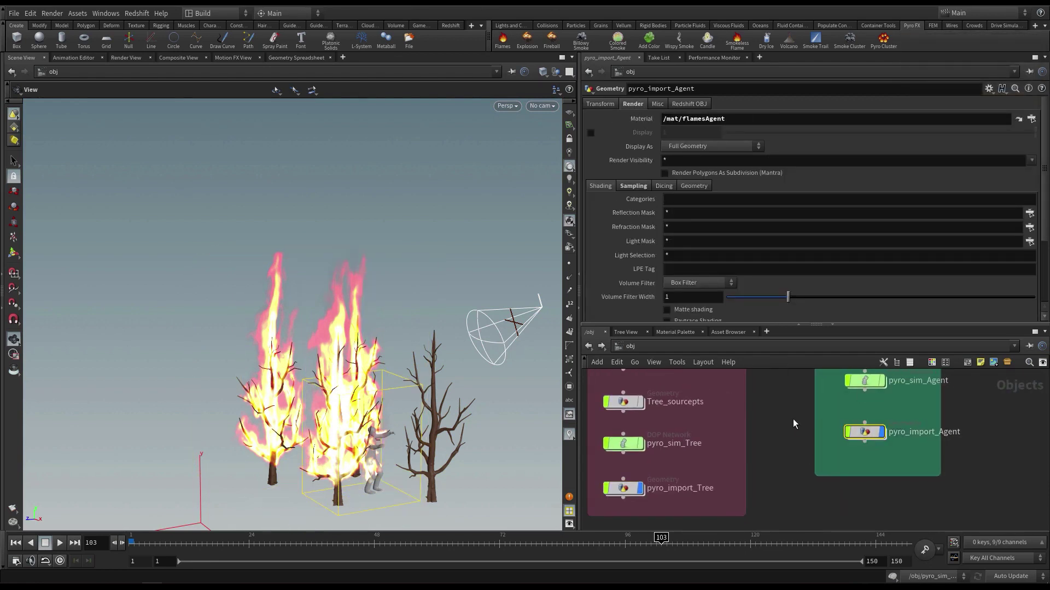
scroll(795, 430, down, 2)
click(809, 508)
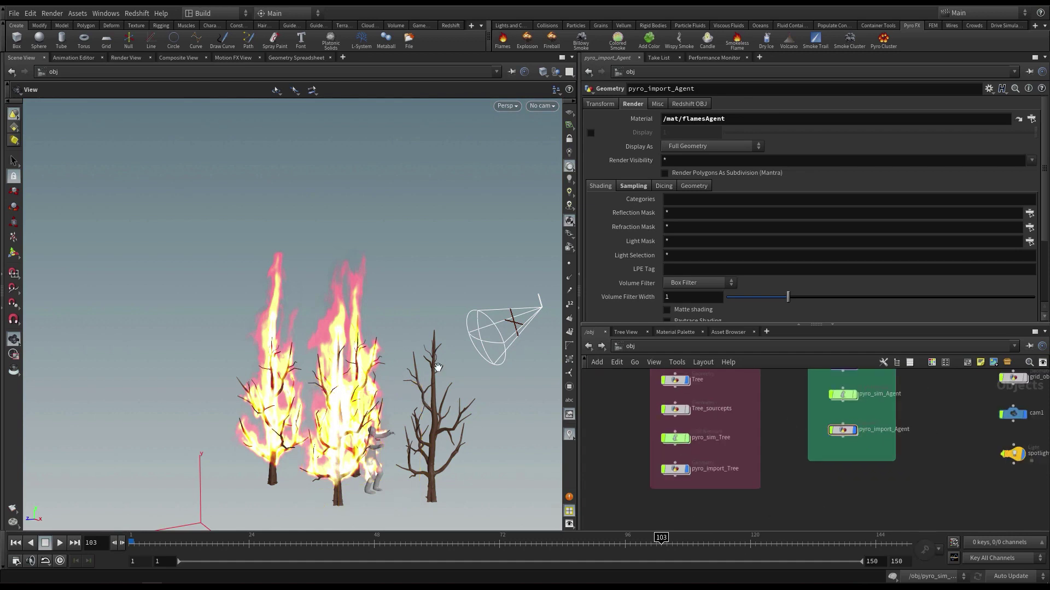
Step: Look through cam1, lock the camera to the view, and reframe the burning trees and agent
drag(436, 363, 374, 362)
click(543, 108)
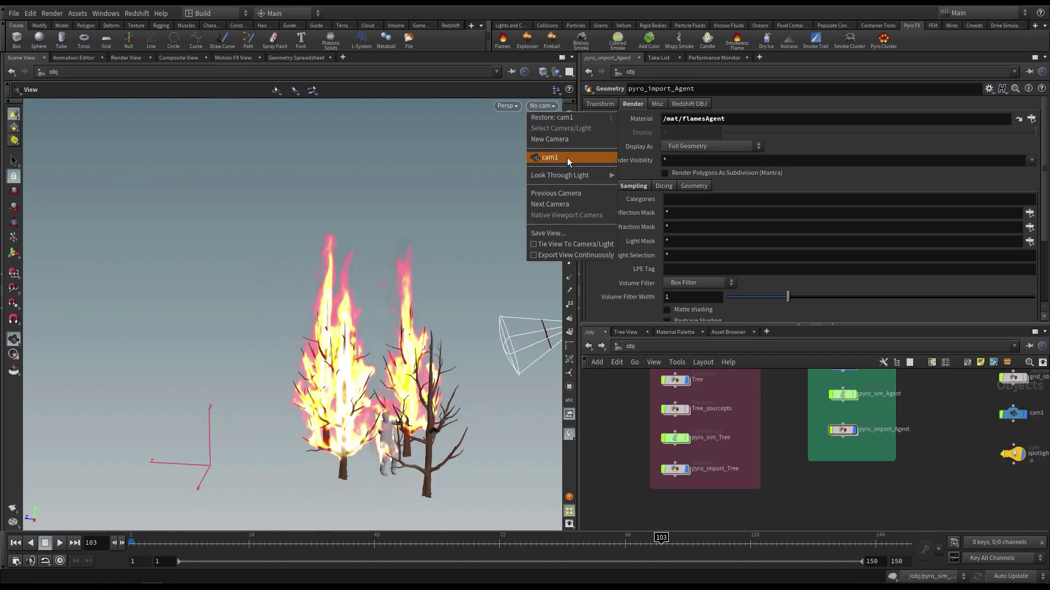
click(567, 158)
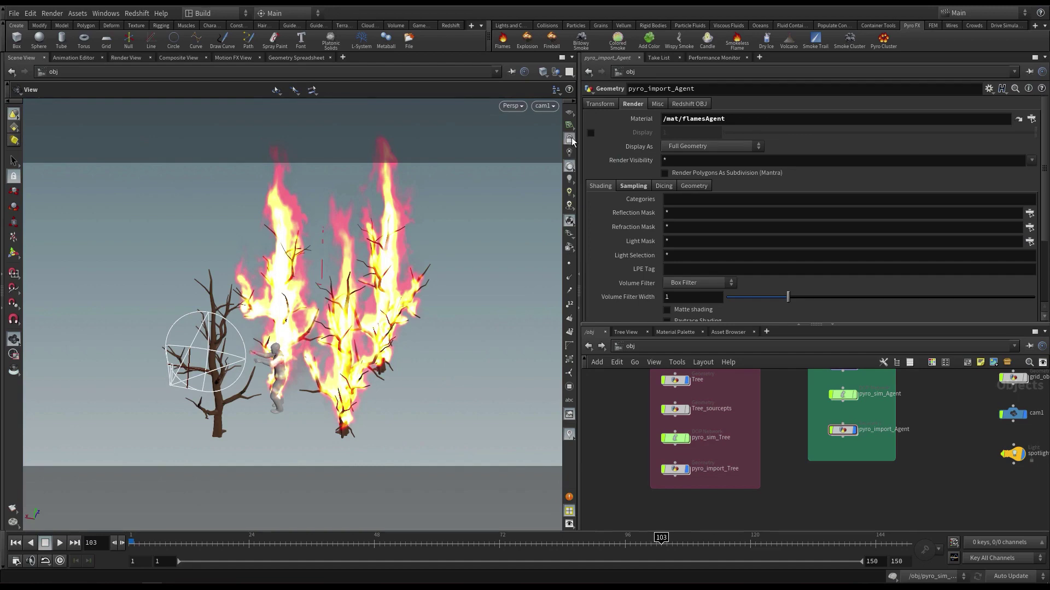
click(571, 139)
drag(393, 302, 384, 341)
middle_drag(384, 342, 388, 369)
drag(389, 369, 399, 372)
Step: Save the scene file
middle_drag(905, 521, 876, 521)
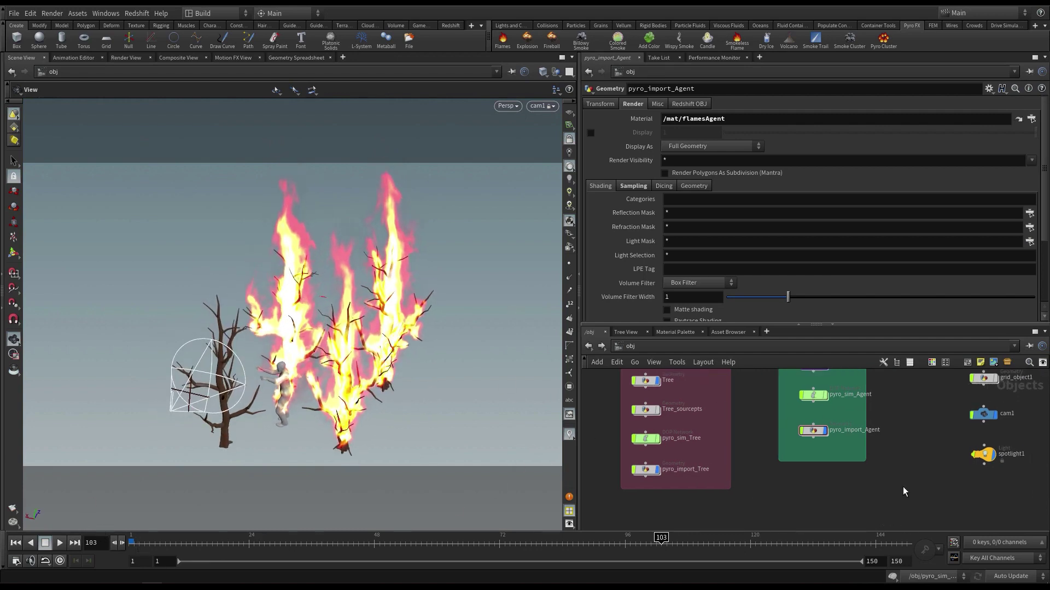
middle_drag(917, 416, 943, 438)
key(ctrl+s)
Step: In the out network, set mantra1's pixel samples to 2 by 2
click(631, 346)
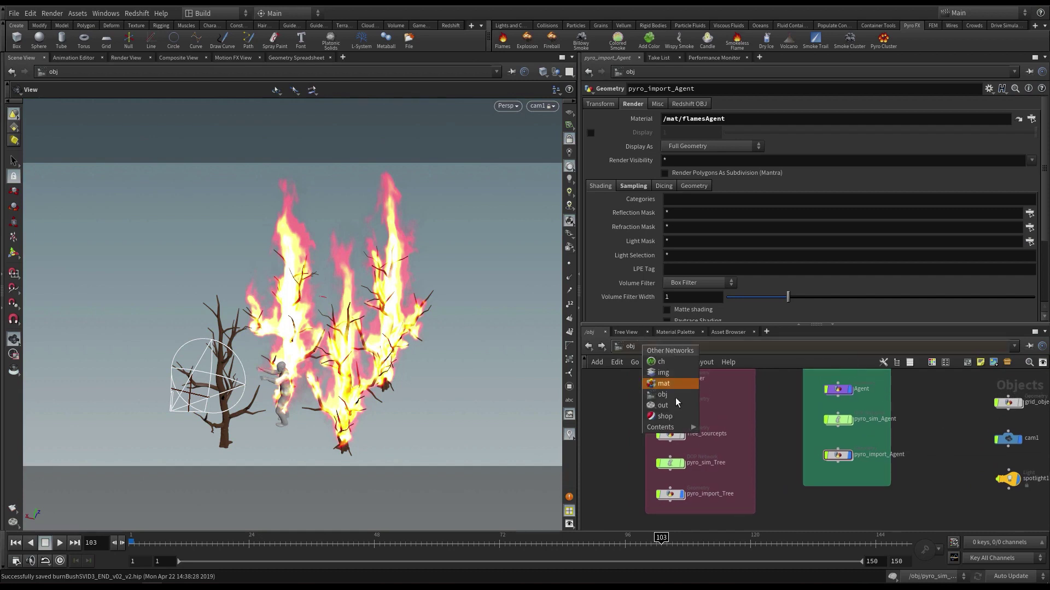
click(678, 406)
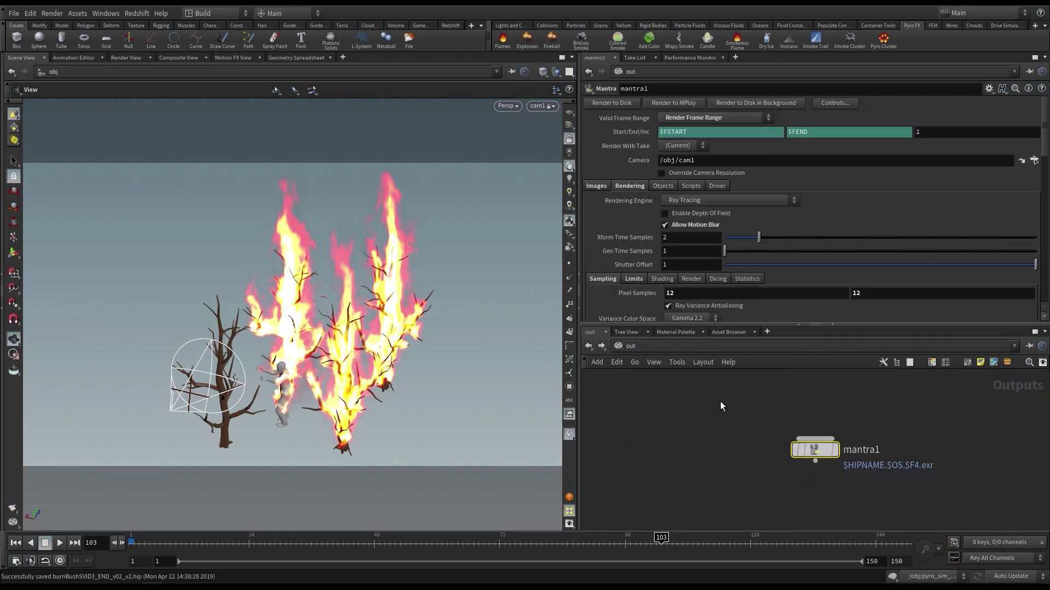
drag(679, 294, 628, 289)
text(2)
key(Tab)
text(2)
key(Return)
Step: Set mantra1's max ray samples to 1 and its global, diffuse and volume quality to 0
drag(623, 327, 626, 362)
scroll(777, 297, down, 5)
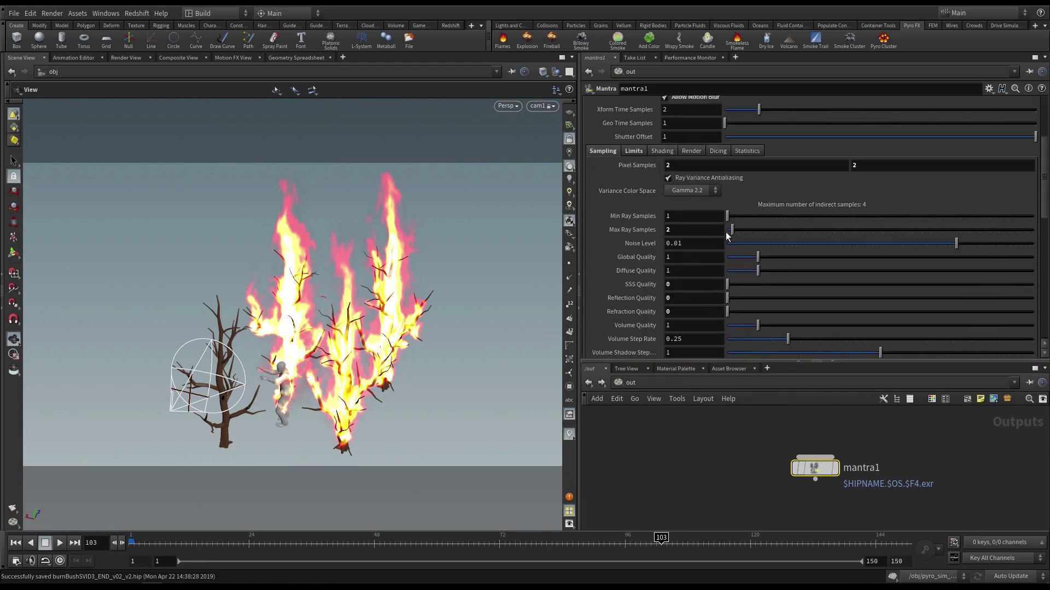
drag(726, 232, 721, 233)
drag(756, 256, 721, 257)
drag(757, 325, 726, 327)
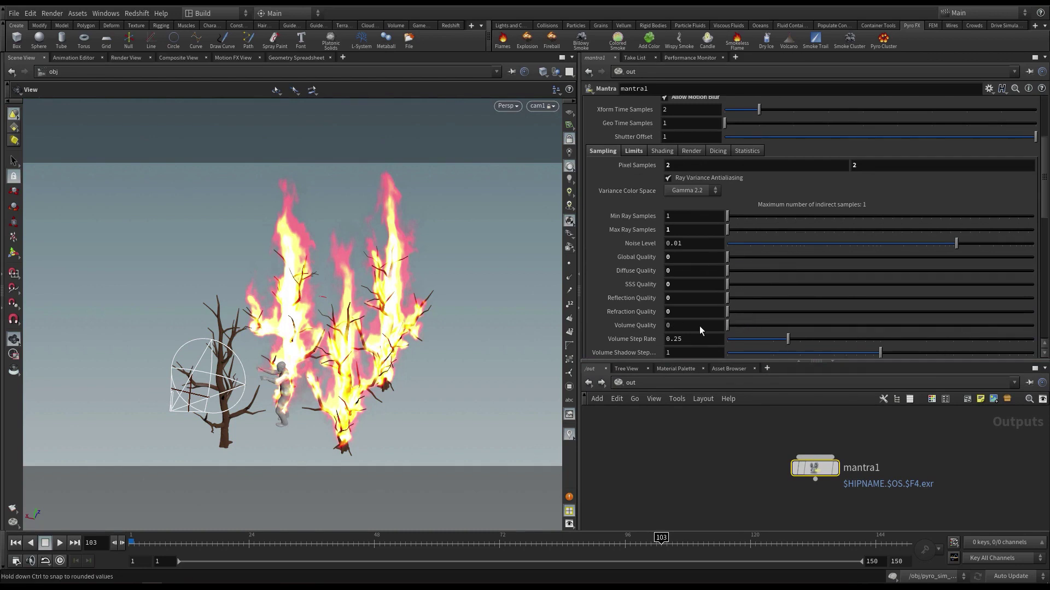
Step: Set mantra1's reflect, refract, diffuse and volume limits to 0
click(634, 151)
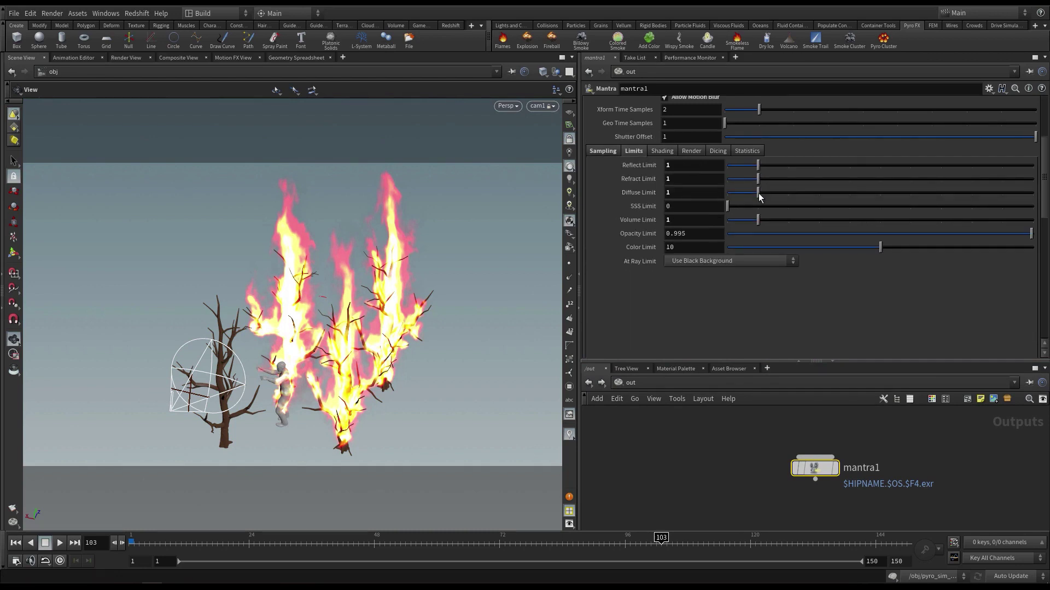
drag(757, 220, 727, 219)
drag(758, 178, 727, 165)
scroll(587, 208, up, 2)
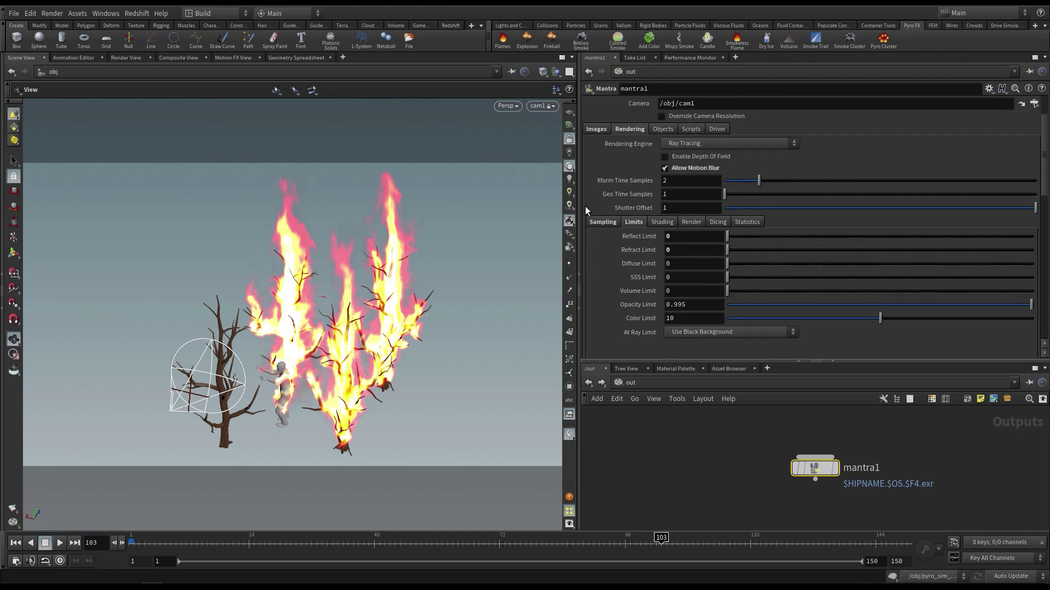
Step: Override the camera resolution on mantra1 with the 1/2 (Half Resolution) scale
click(657, 221)
click(632, 225)
click(614, 223)
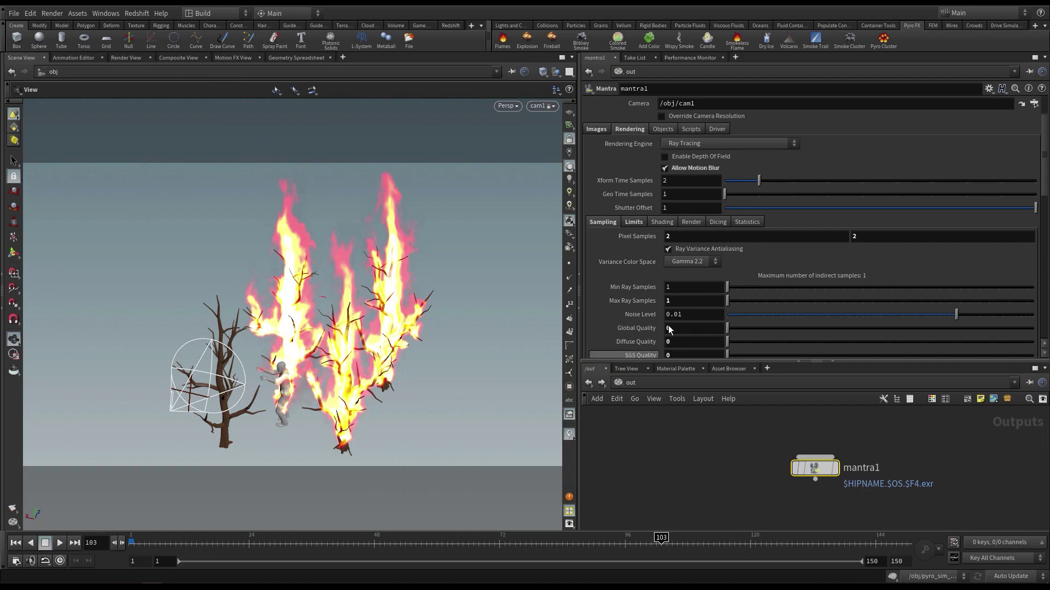
scroll(707, 186, up, 2)
click(687, 173)
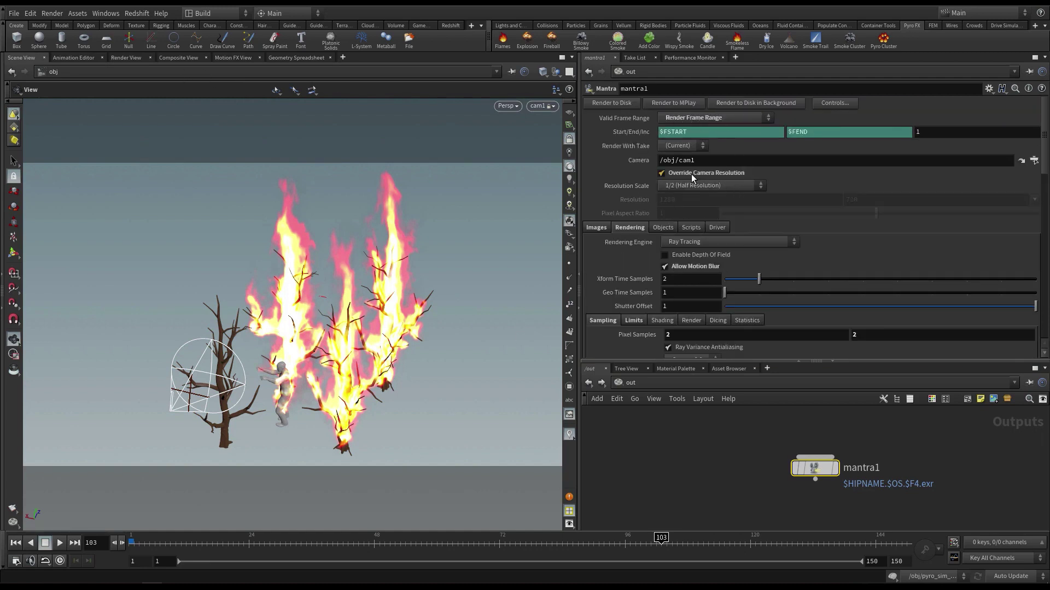
Step: Turn off the preview option in the Render View, render frame 103 with mantra1, and examine the image
click(118, 56)
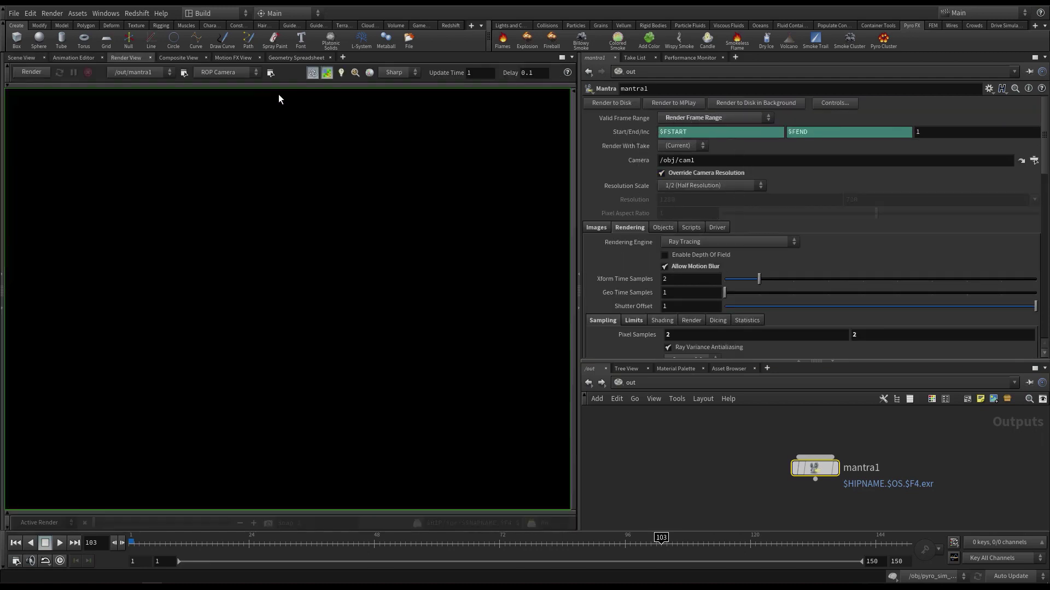
click(328, 73)
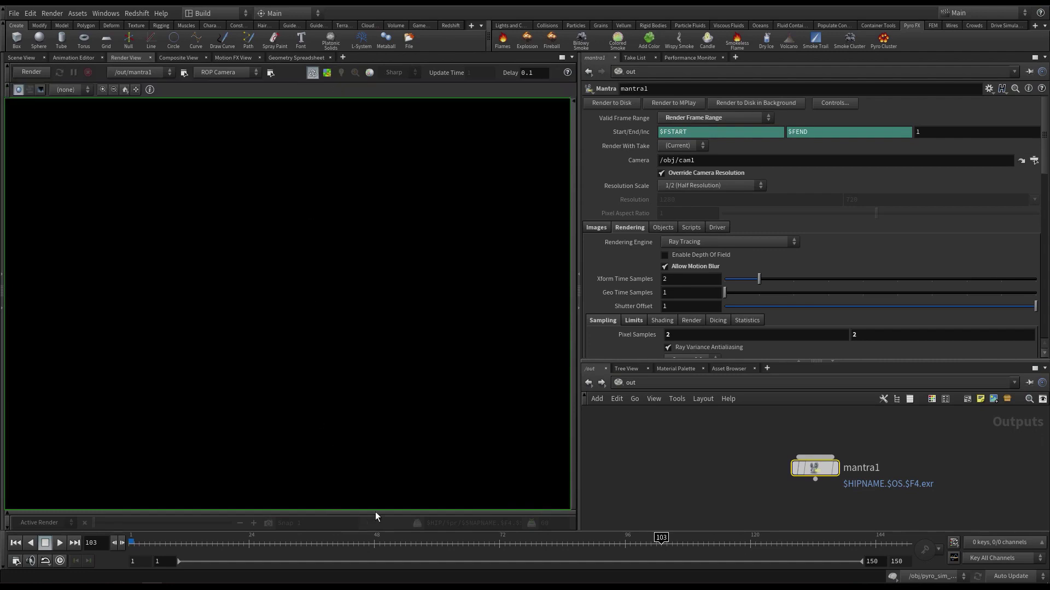
click(31, 72)
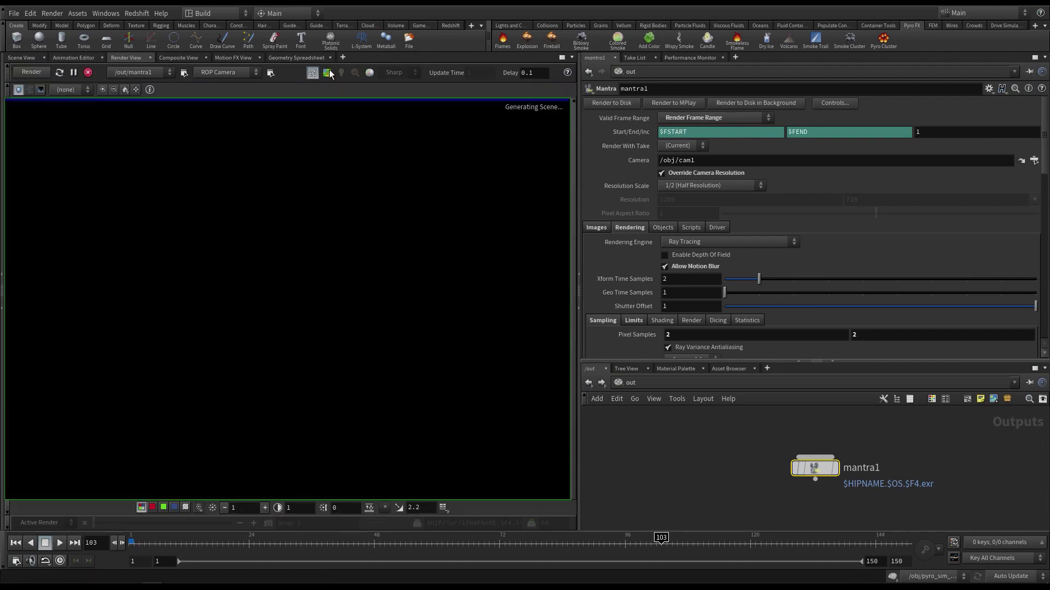
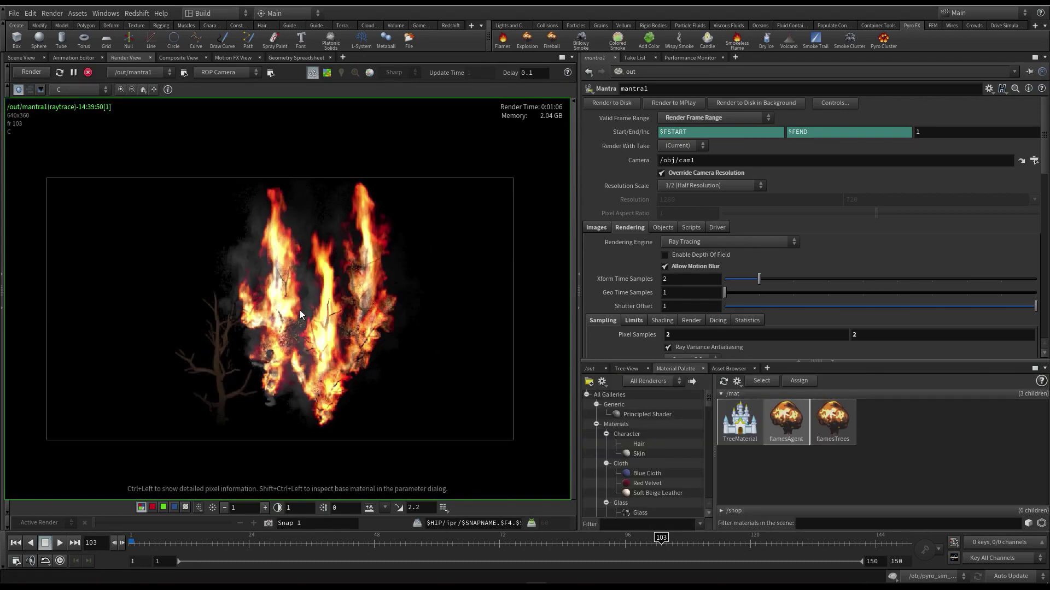
scroll(313, 314, up, 1)
click(144, 89)
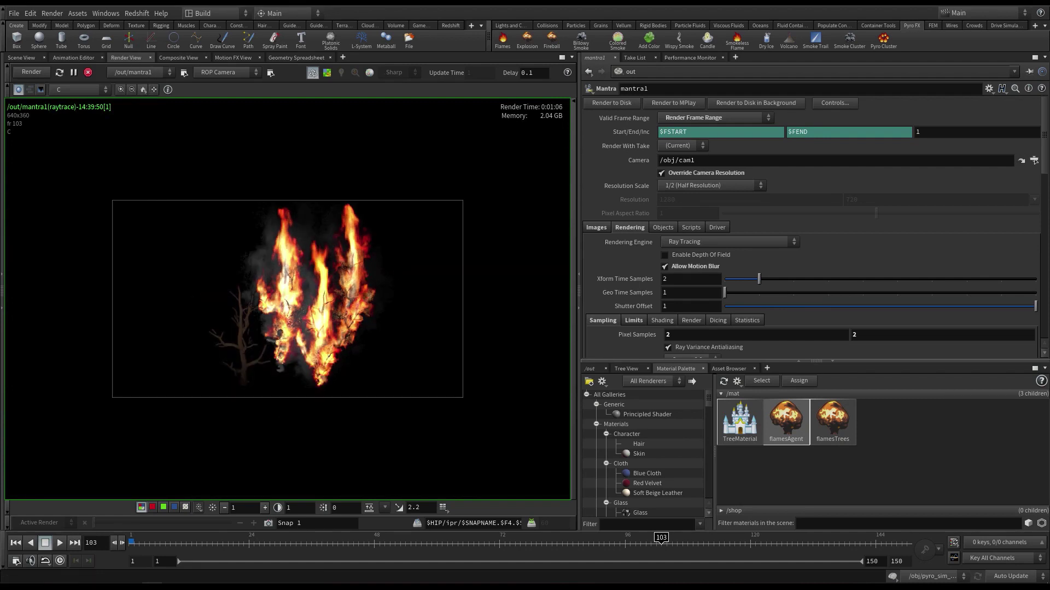
Step: Show the flamesAgent shader's fire temperature settings and examine the flames around the agent in the render
click(590, 368)
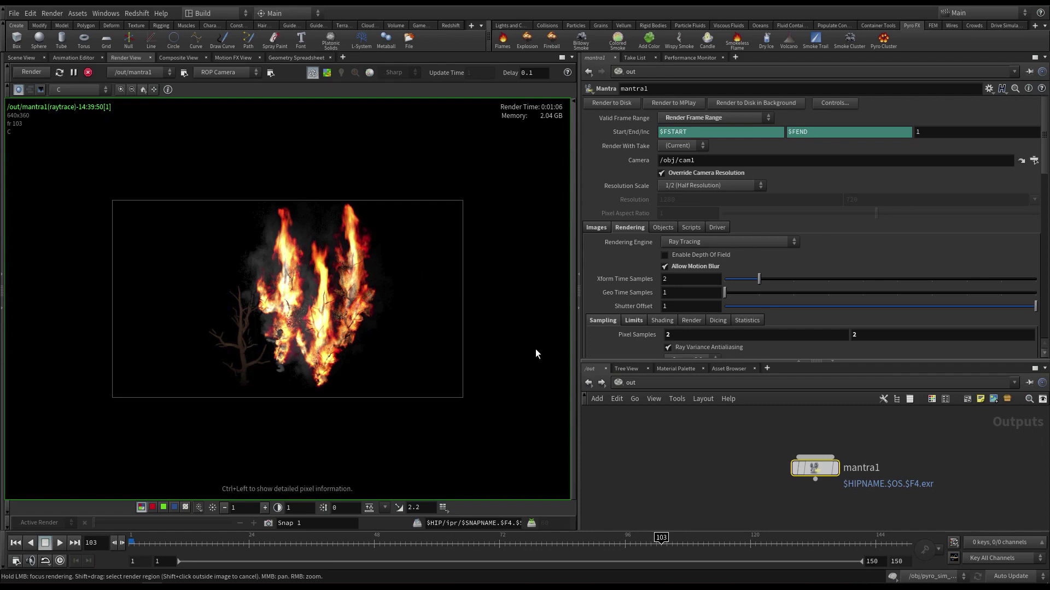
click(675, 368)
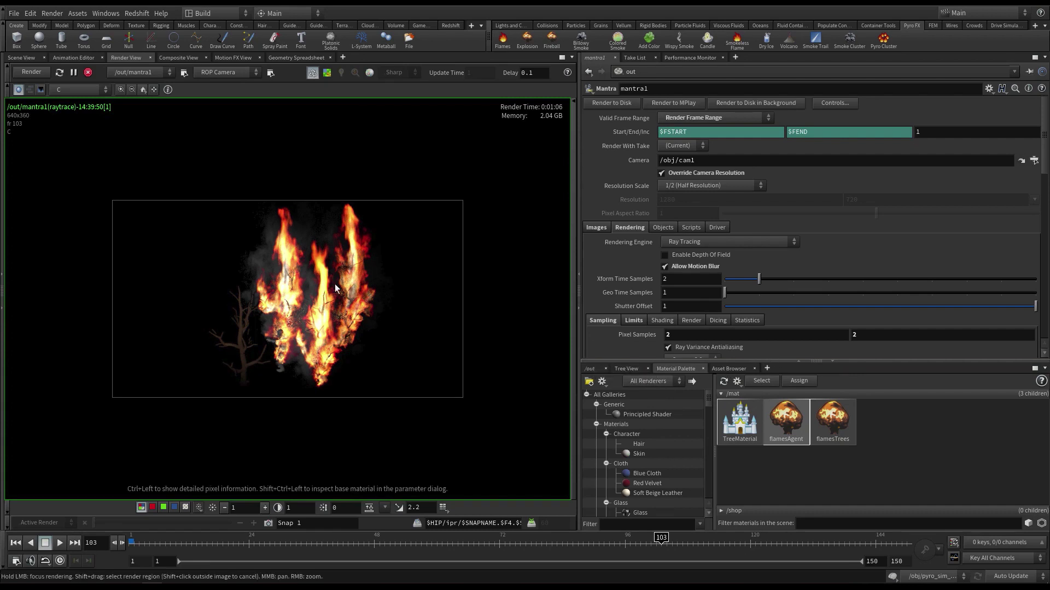
click(776, 422)
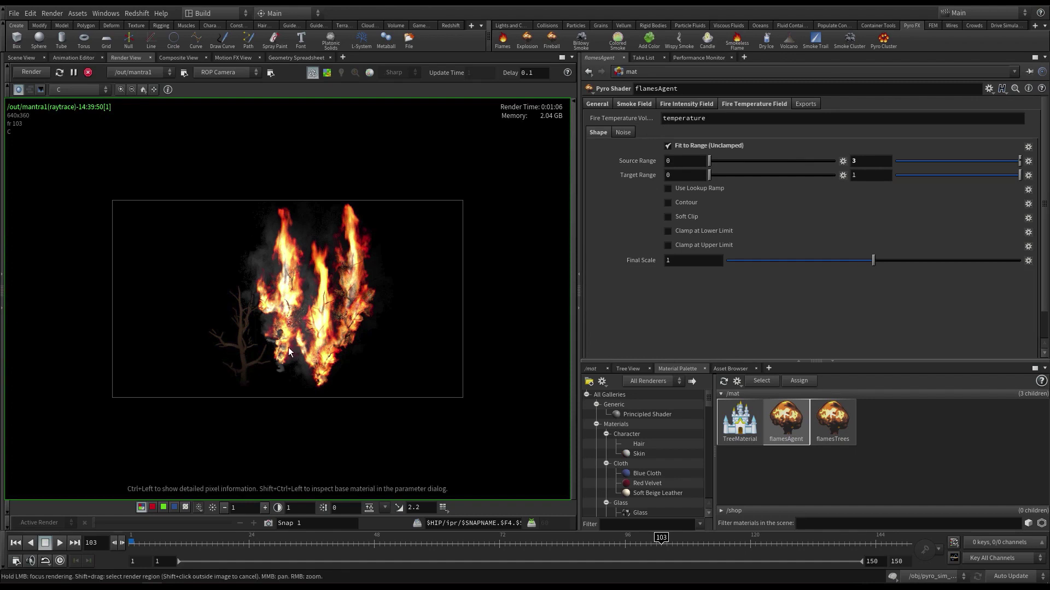
scroll(294, 323, up, 3)
scroll(258, 355, down, 3)
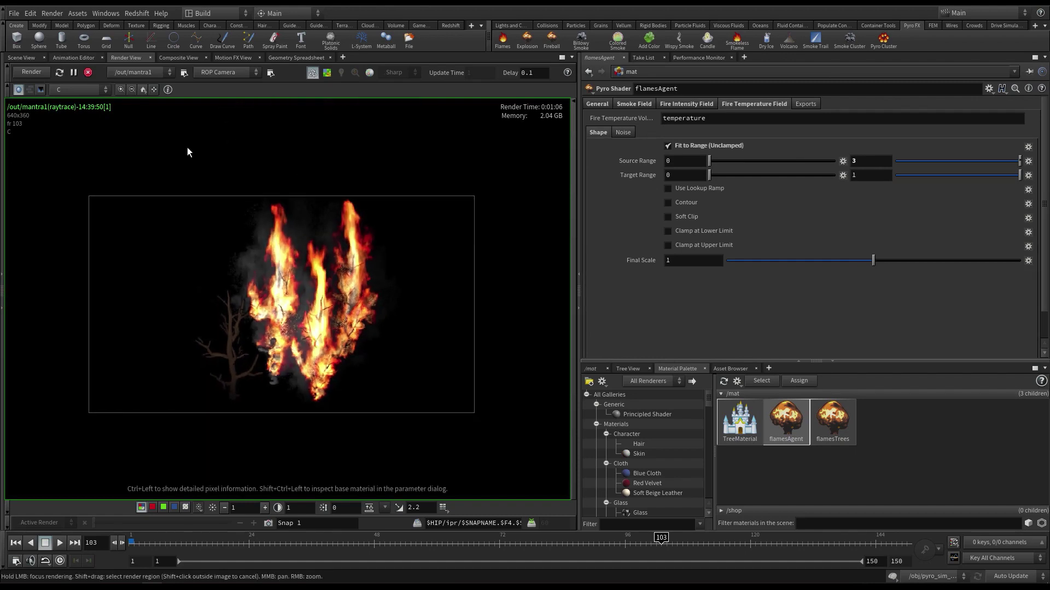
Step: Stop the frame 103 render and store its image as a snapshot
click(89, 73)
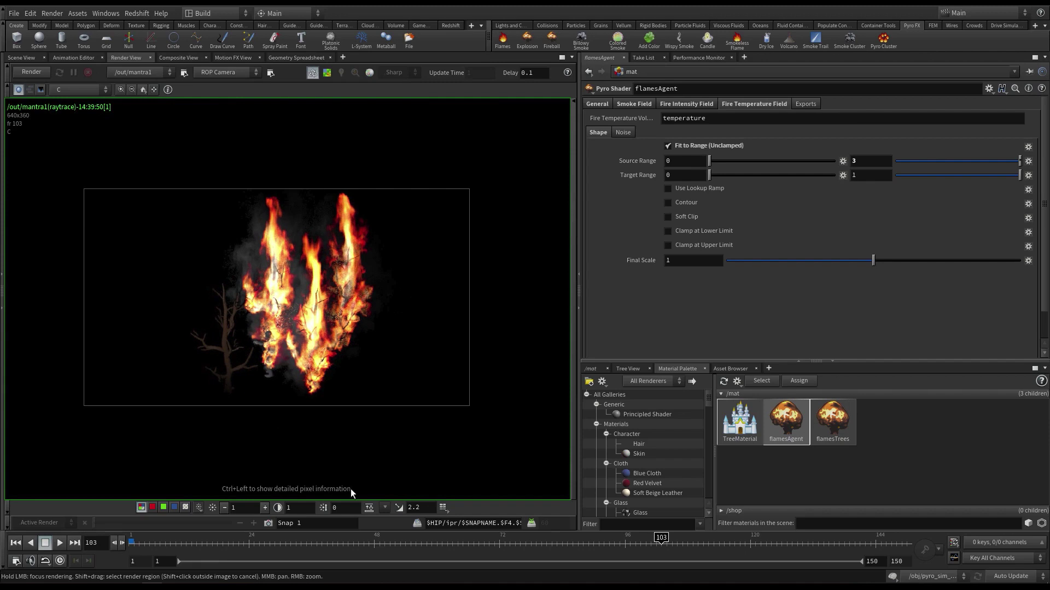
click(269, 524)
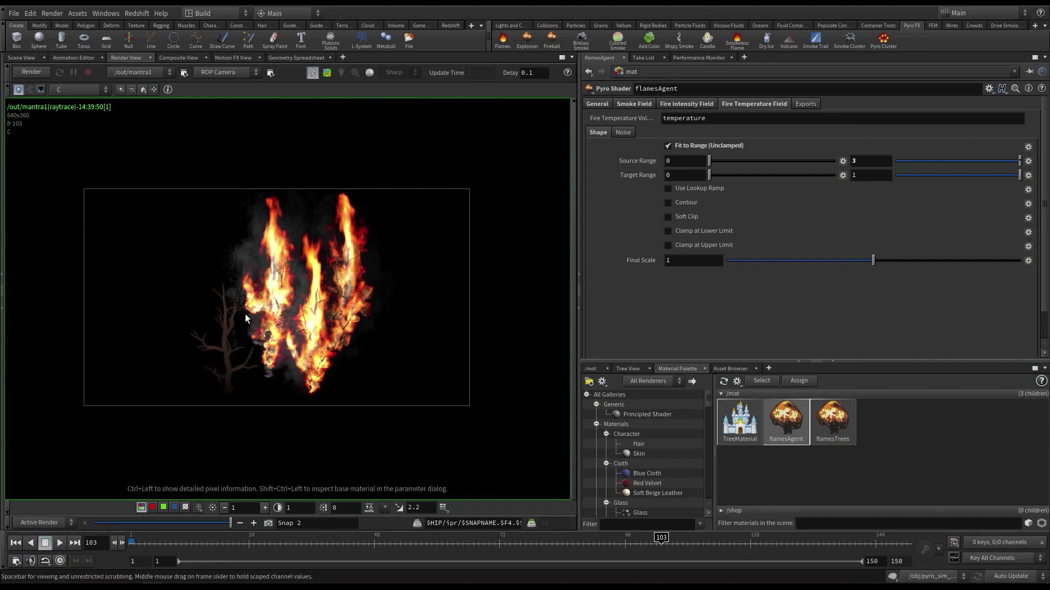
scroll(255, 297, up, 3)
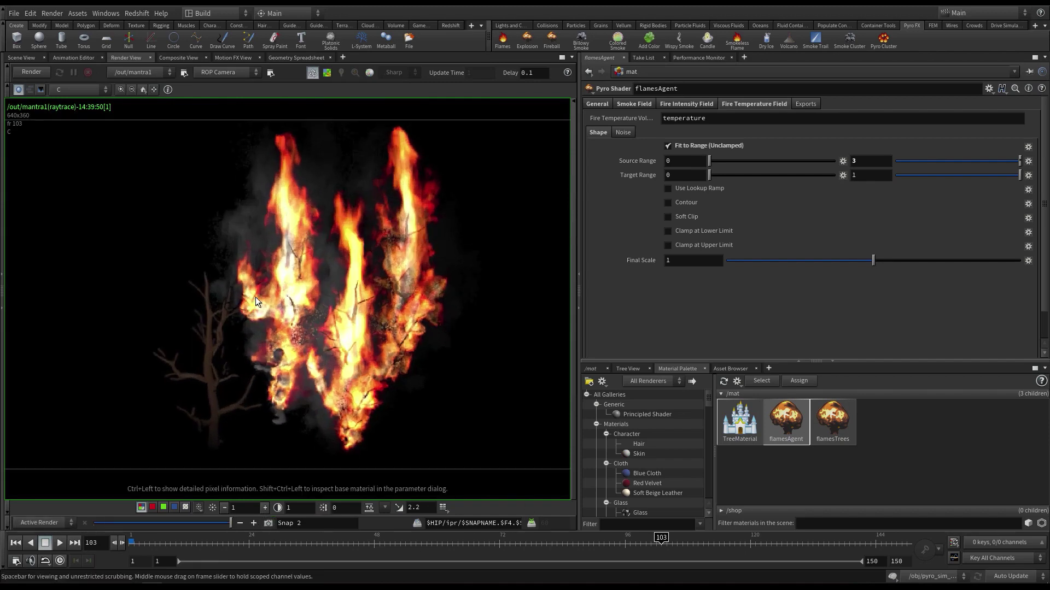
Step: Go to frame 67, render it with mantra1 and fit the image in the Render View
click(475, 543)
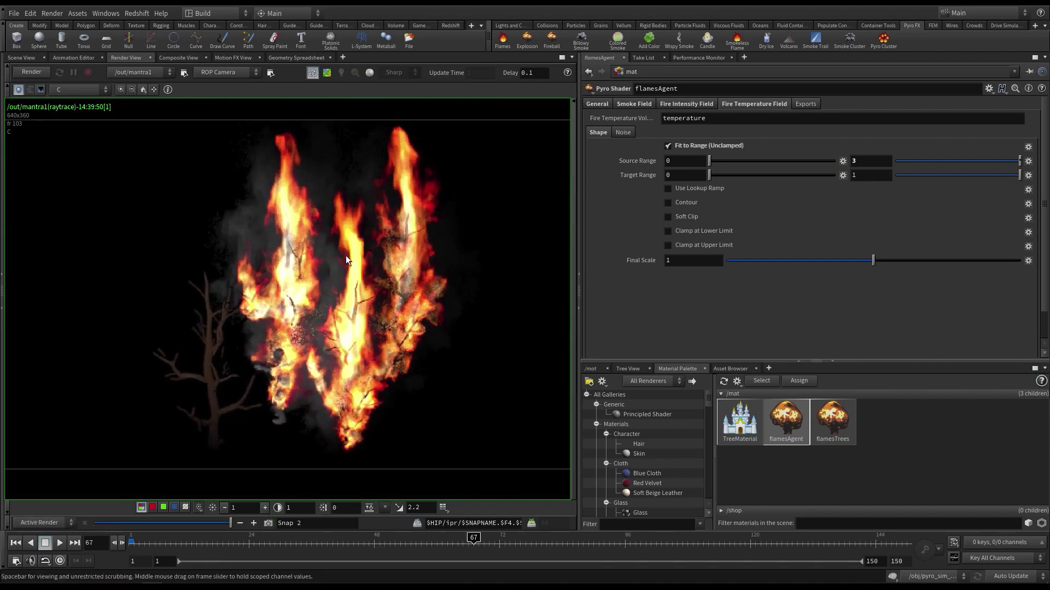
click(38, 71)
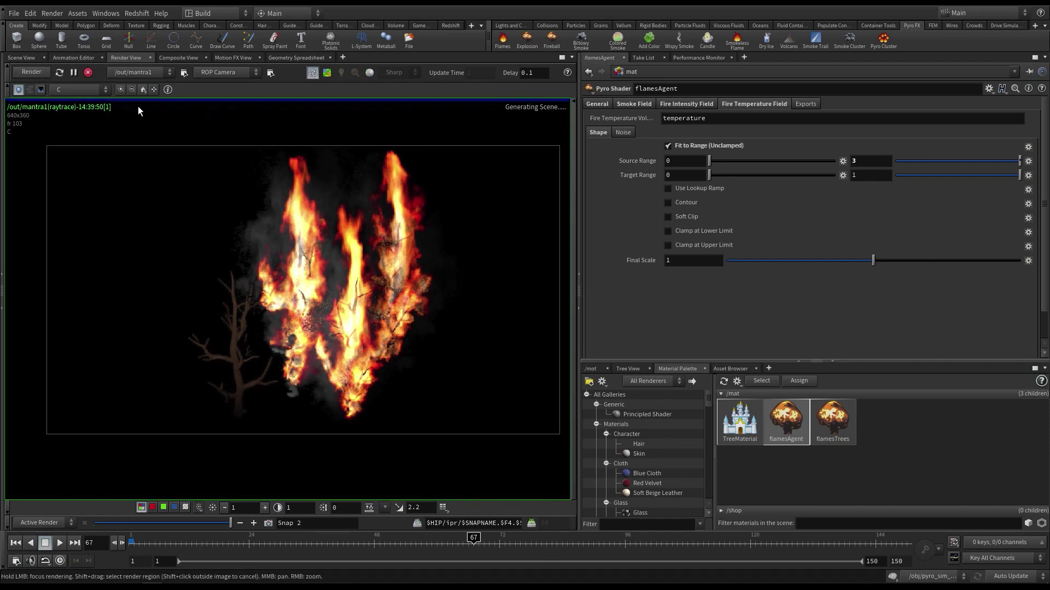
click(143, 90)
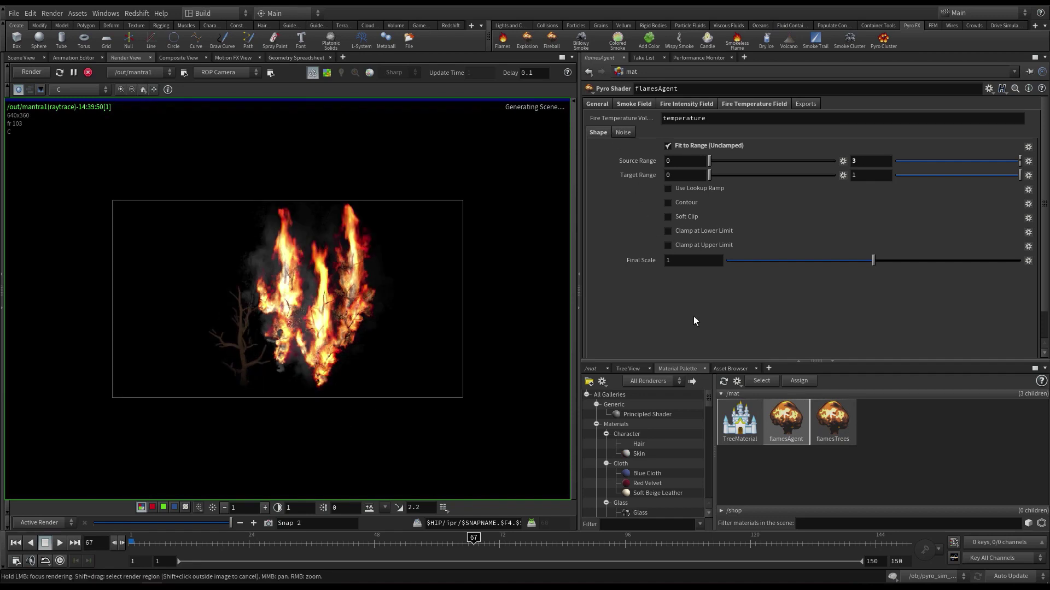
Step: Open the out network and examine mantra1's rendering and sampling settings
click(589, 368)
click(658, 385)
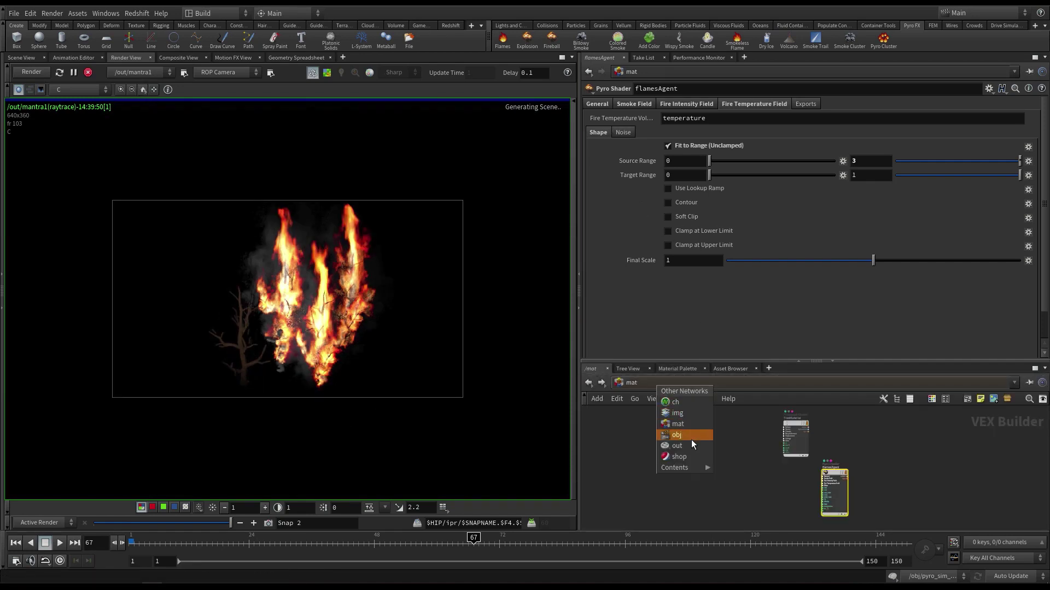
click(690, 445)
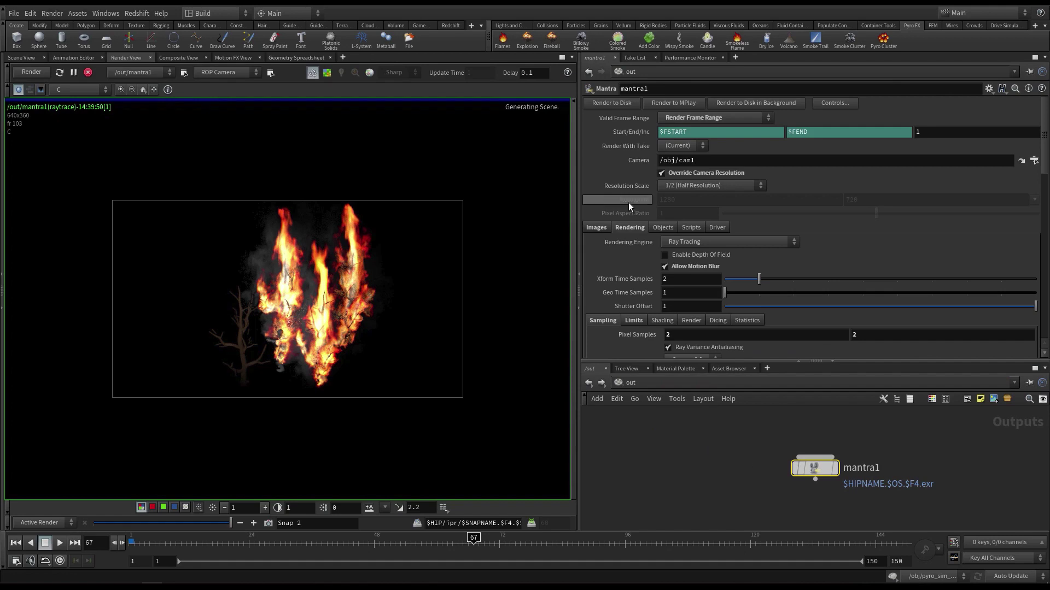
scroll(615, 292, down, 1)
middle_drag(621, 313, 640, 309)
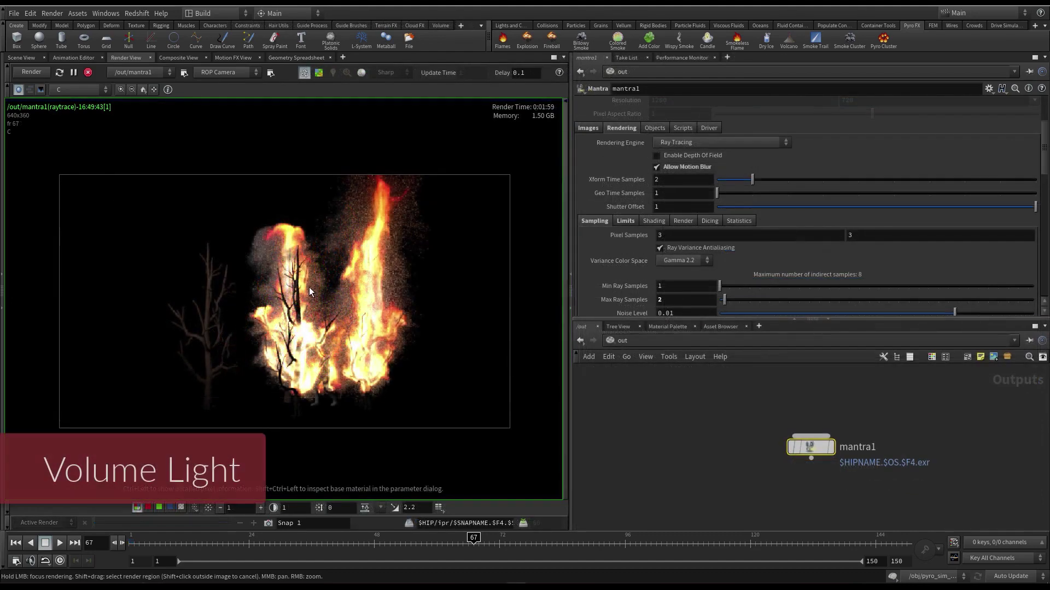
Step: Examine the frame 67 render, stop rendering and check mantra1's sampling quality settings
scroll(385, 265, down, 2)
scroll(385, 267, up, 3)
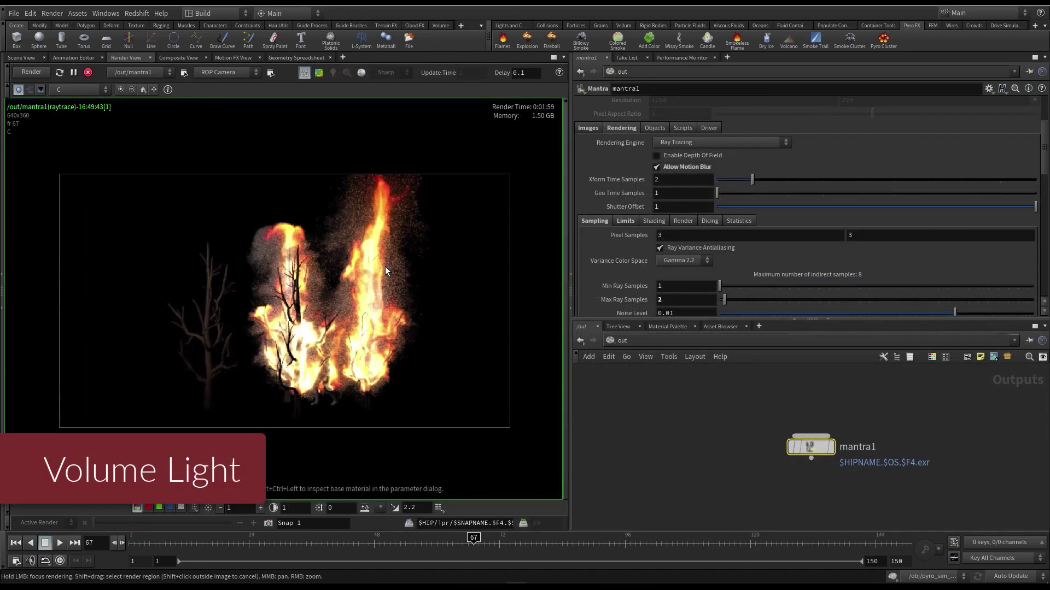
scroll(385, 267, down, 2)
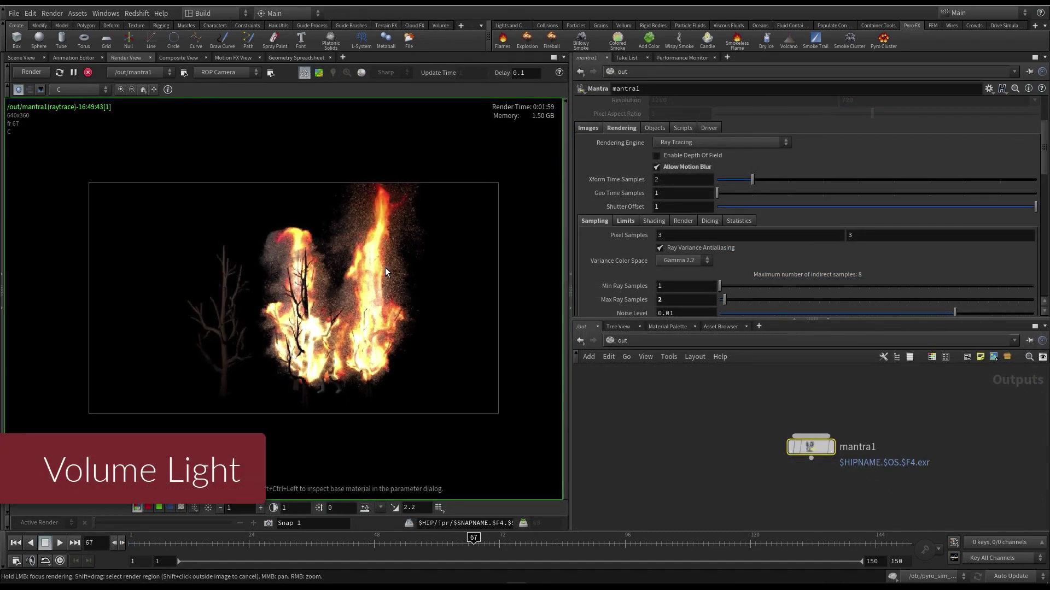
click(88, 73)
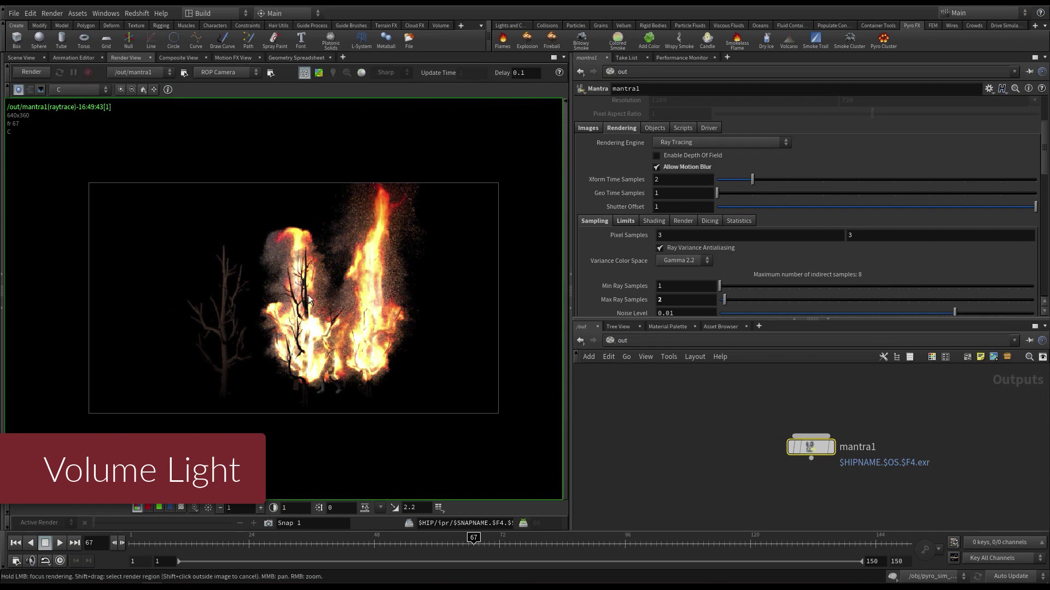
click(620, 340)
click(622, 340)
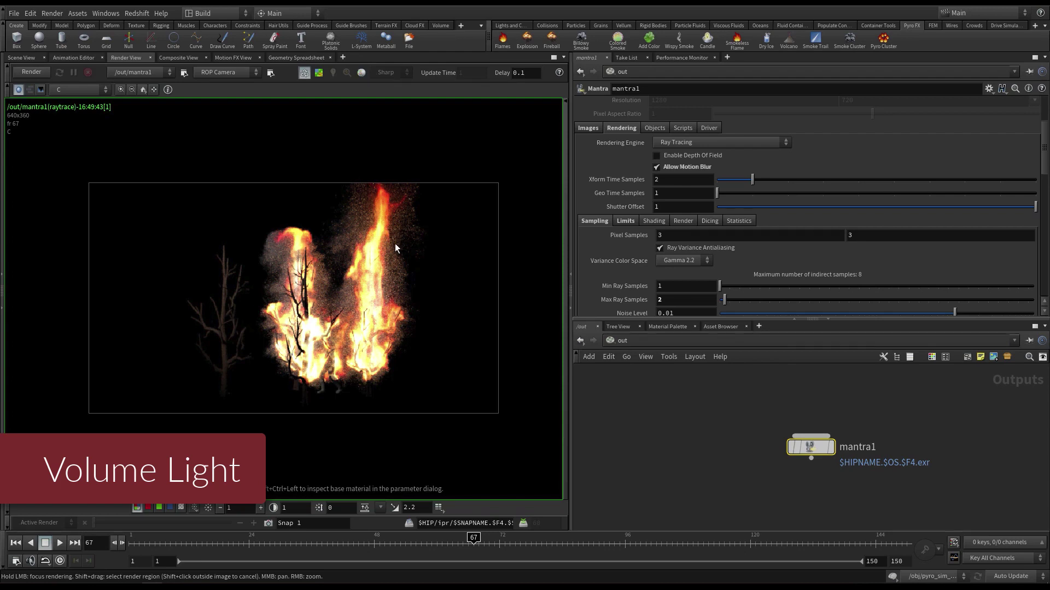
scroll(618, 280, down, 5)
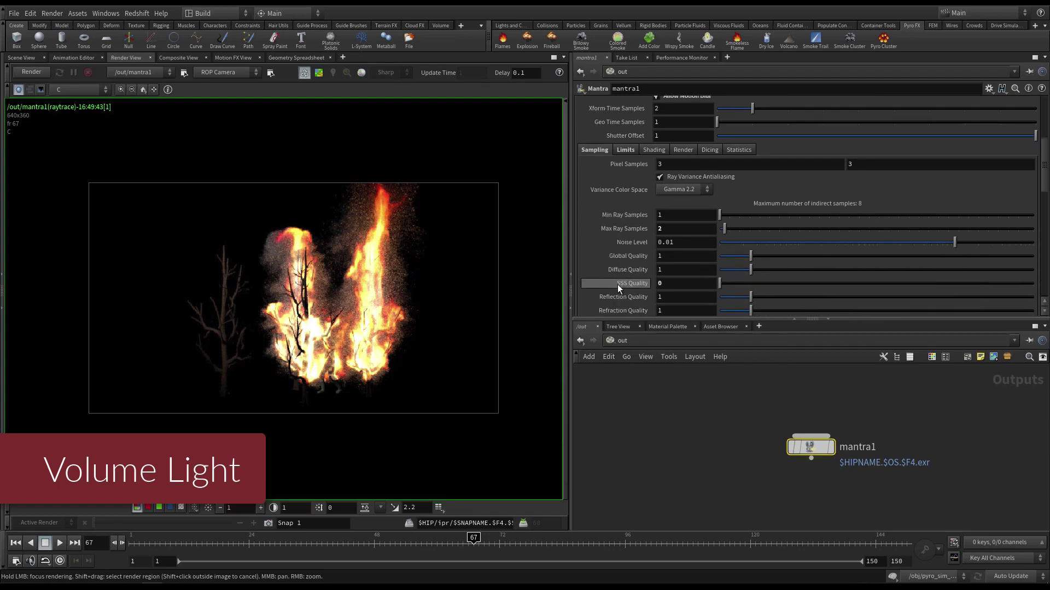
scroll(618, 284, up, 4)
Step: Switch to the Scene View and the obj network, and turn on the display of grid_object1
click(22, 59)
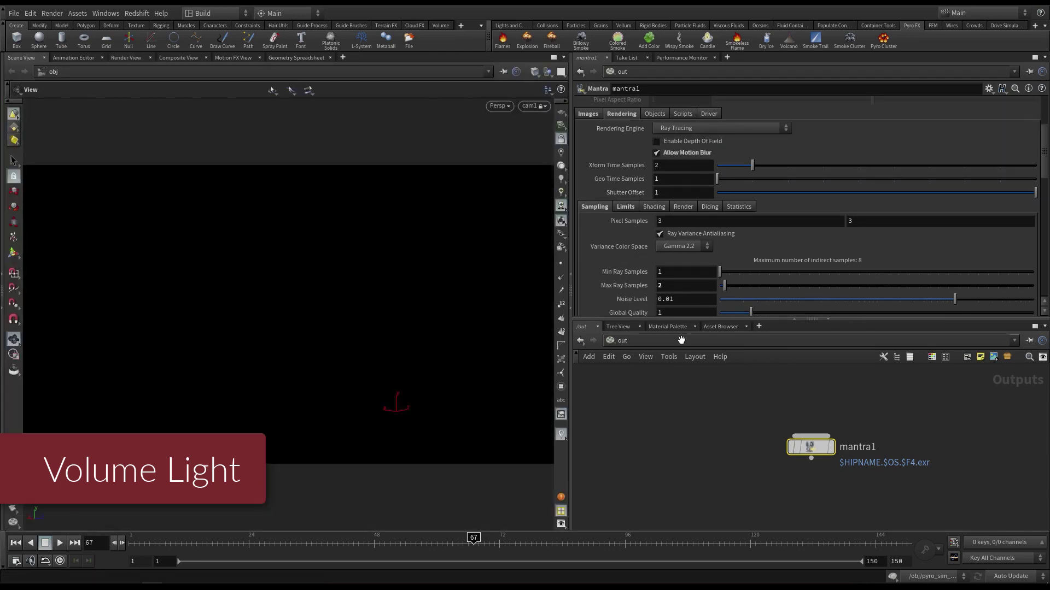
click(641, 340)
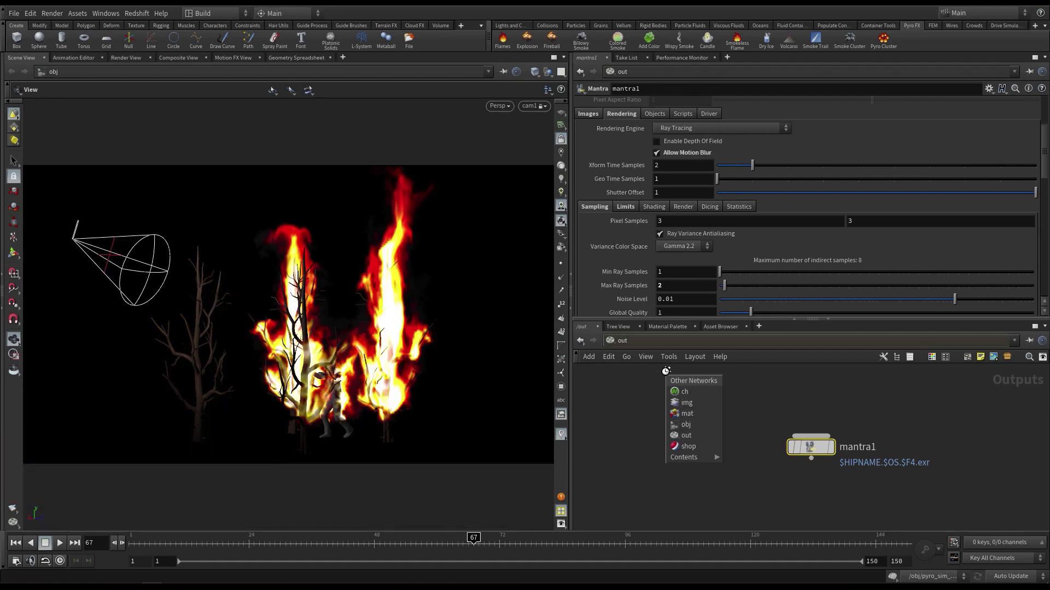
click(694, 425)
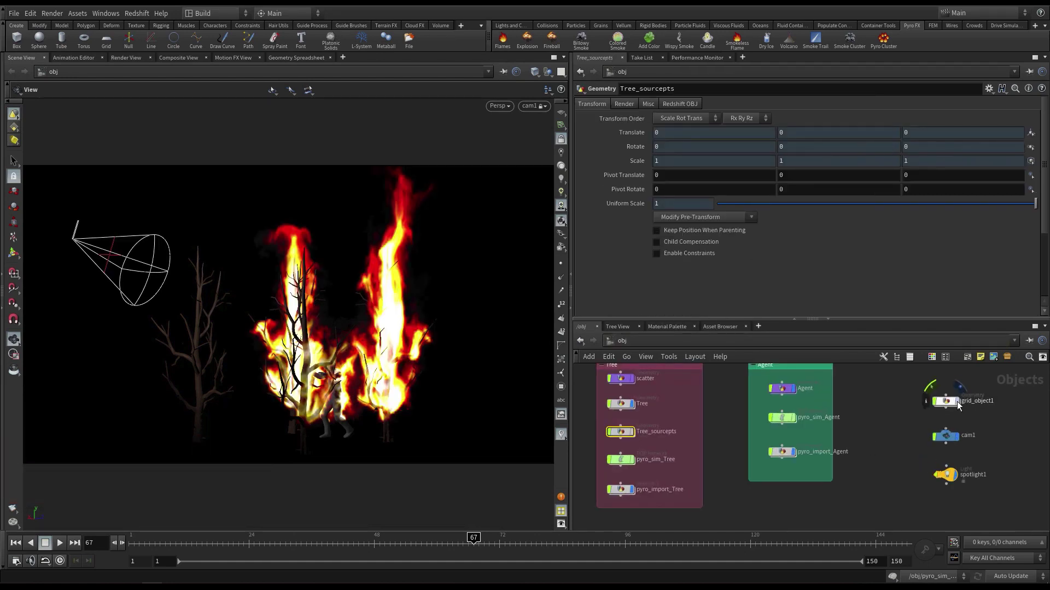
click(957, 402)
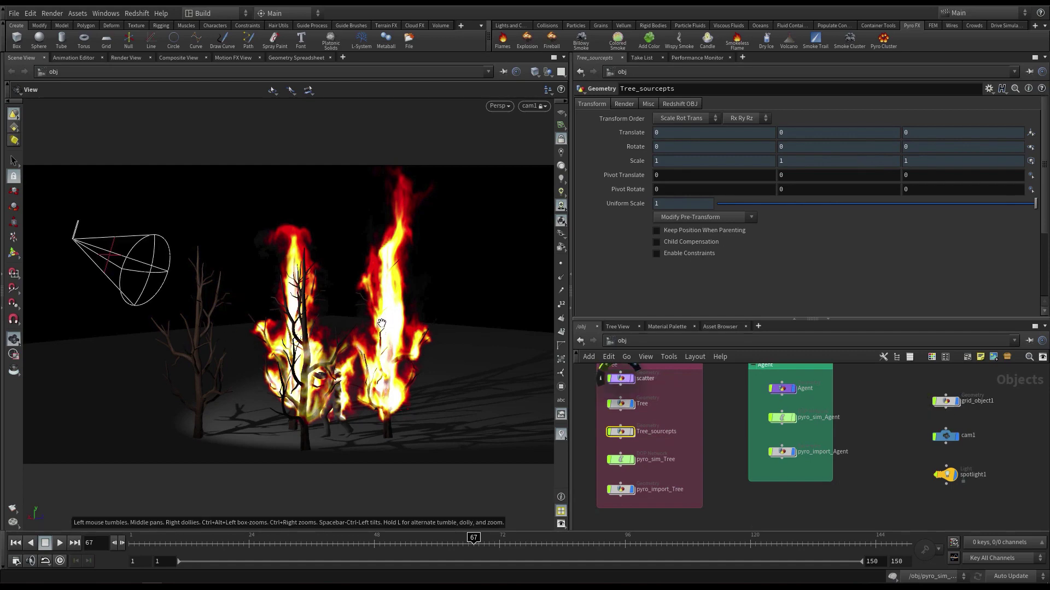
Step: Unlock the view from cam1, orbit around the burning trees and create a Volume Light from pyro_import_Tree
click(561, 140)
right_drag(331, 279, 340, 284)
mouse_move(340, 285)
mouse_down()
mouse_move(436, 318)
mouse_move(380, 308)
mouse_move(351, 269)
mouse_move(429, 286)
mouse_move(399, 260)
mouse_move(260, 289)
mouse_move(361, 315)
mouse_move(341, 324)
mouse_up()
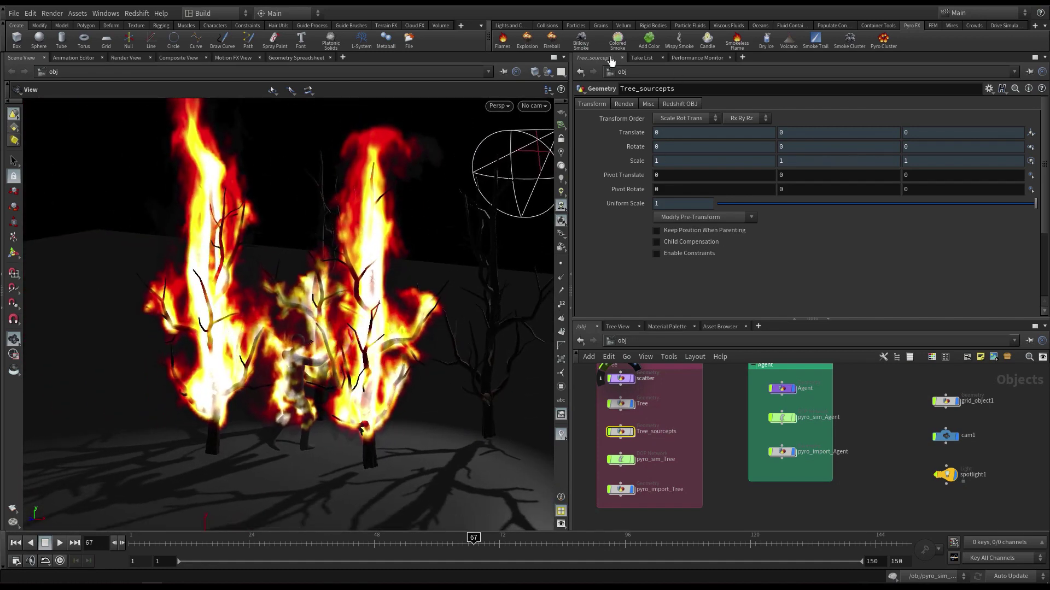
click(506, 27)
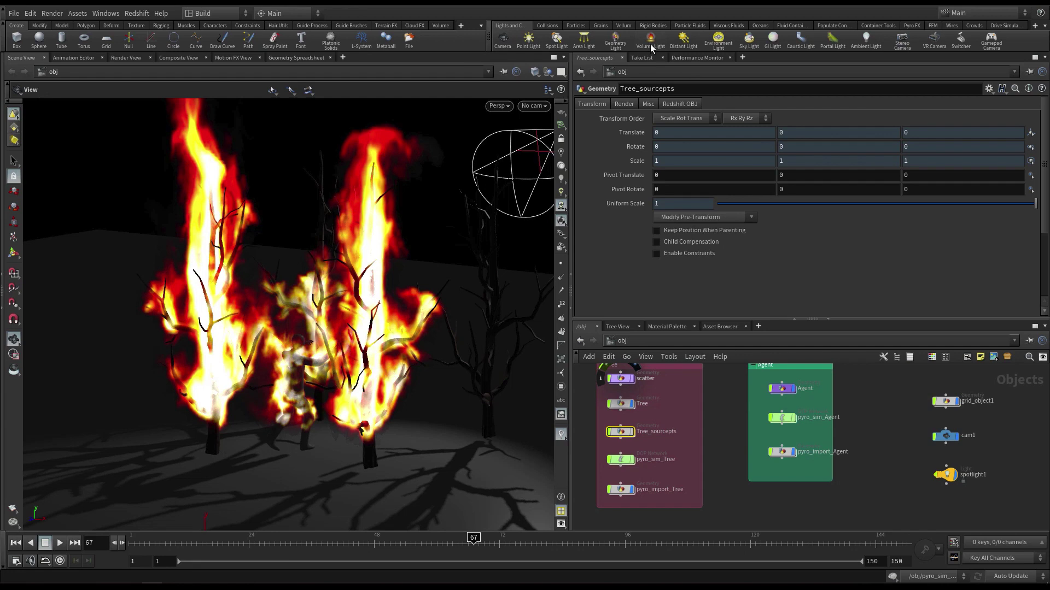
click(888, 429)
scroll(886, 426, up, 2)
middle_drag(878, 423, 887, 439)
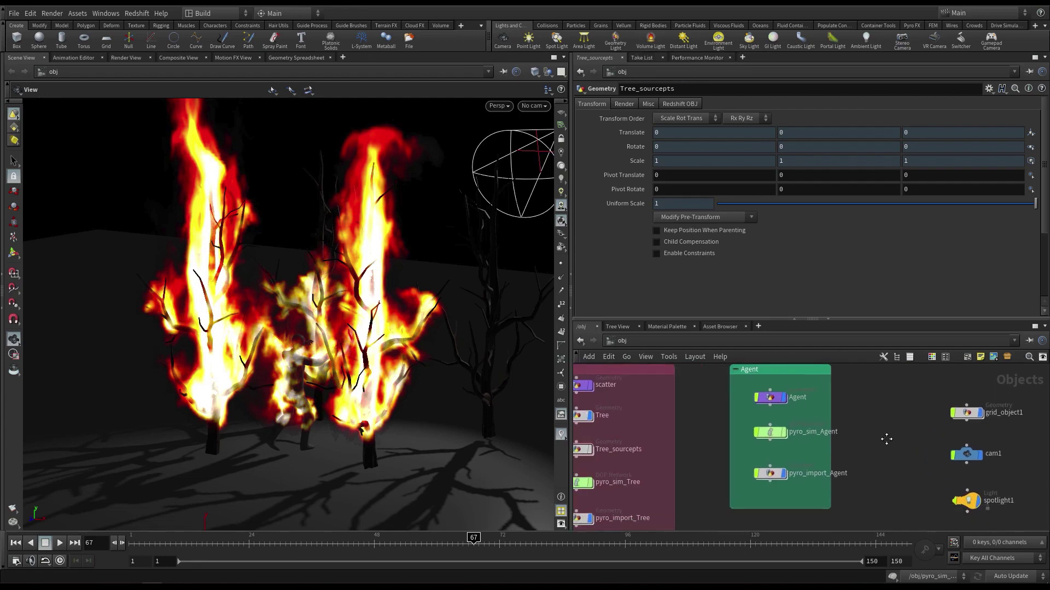
scroll(890, 433, down, 2)
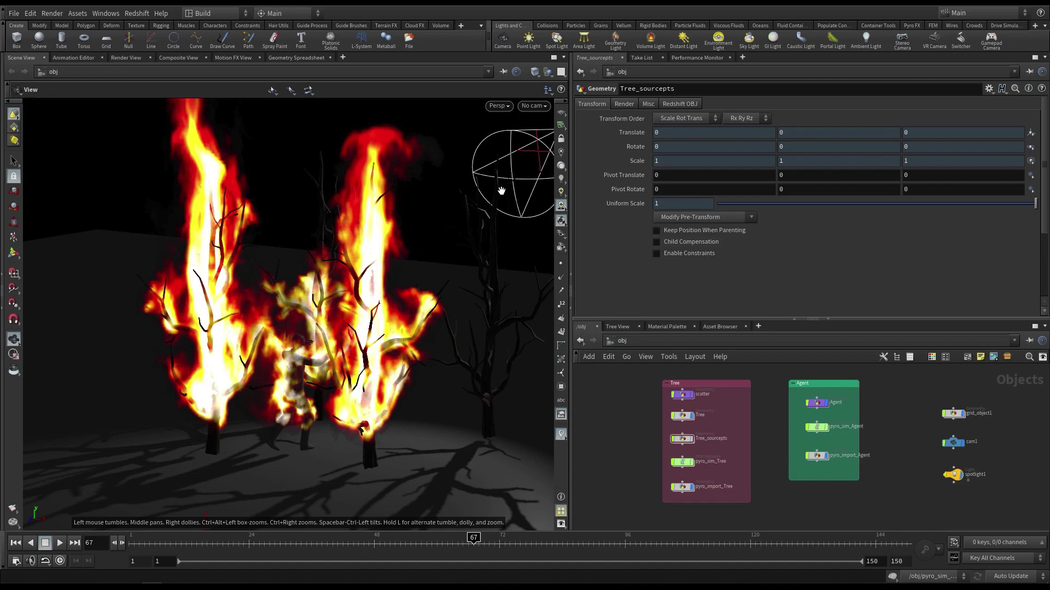
click(650, 41)
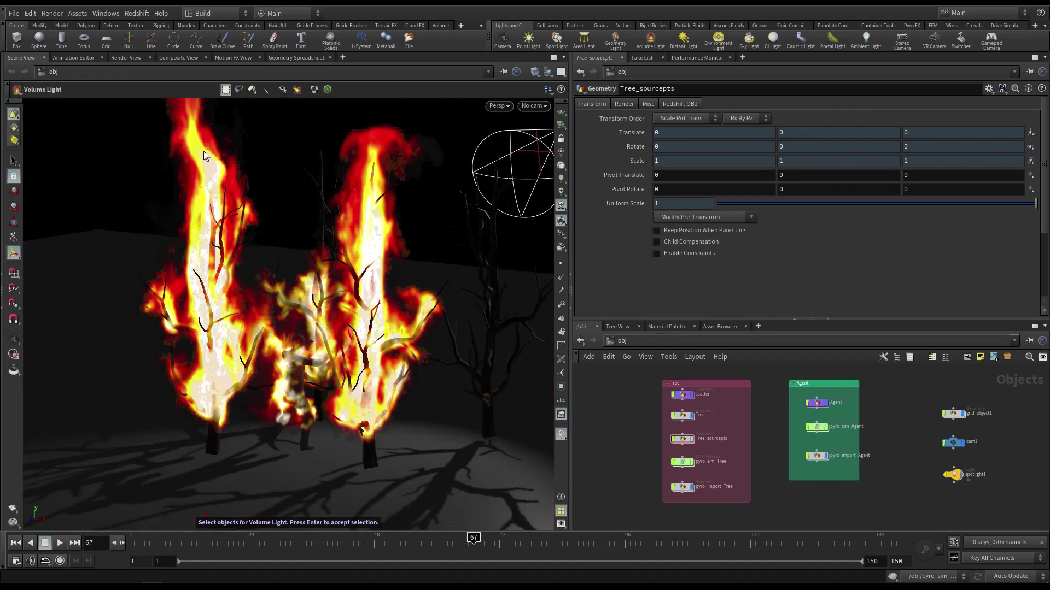
click(203, 151)
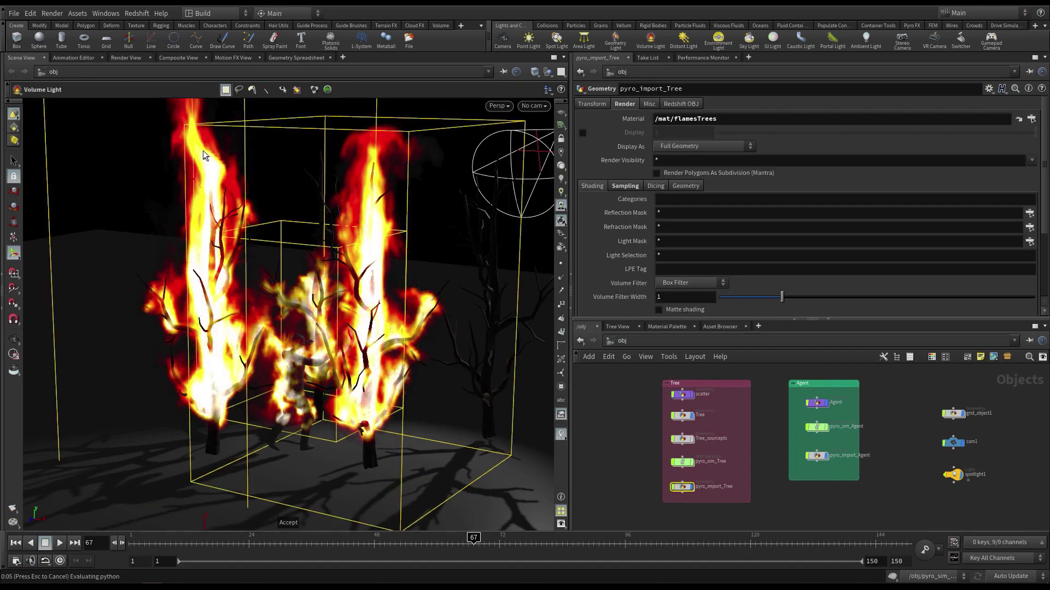
key(Return)
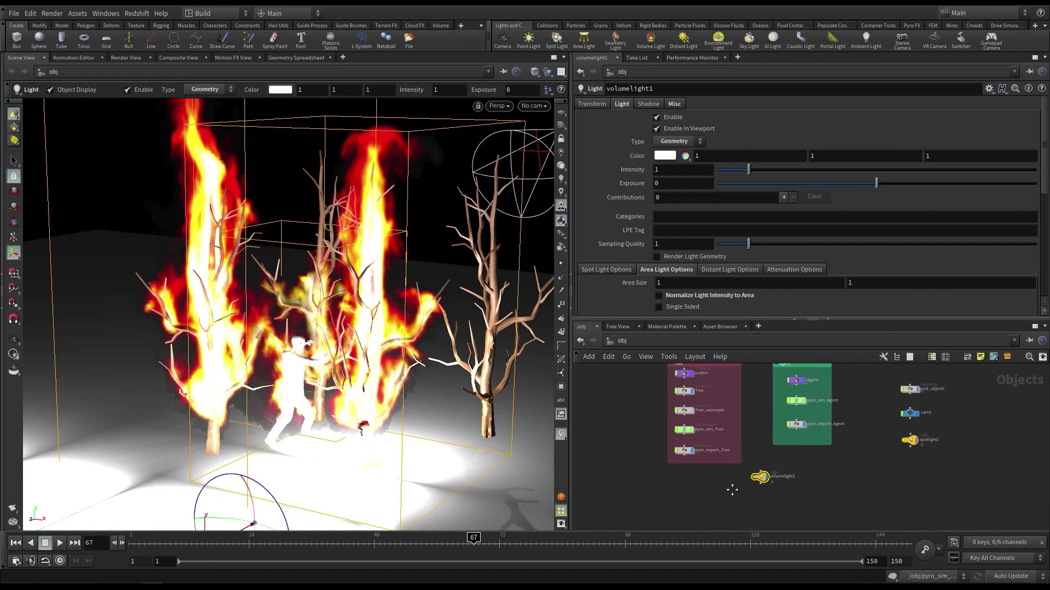
Step: Move the new volume light into the Tree network box and rename it volumelight1_Trees
scroll(762, 489, up, 3)
drag(766, 505, 679, 509)
drag(739, 484, 687, 503)
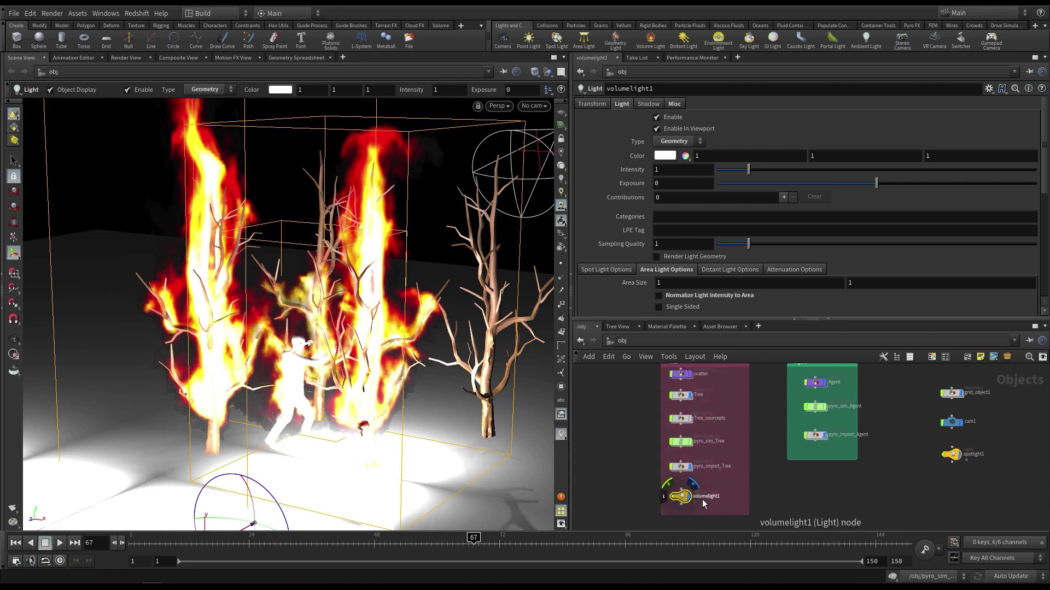
click(674, 90)
text(_Tre)
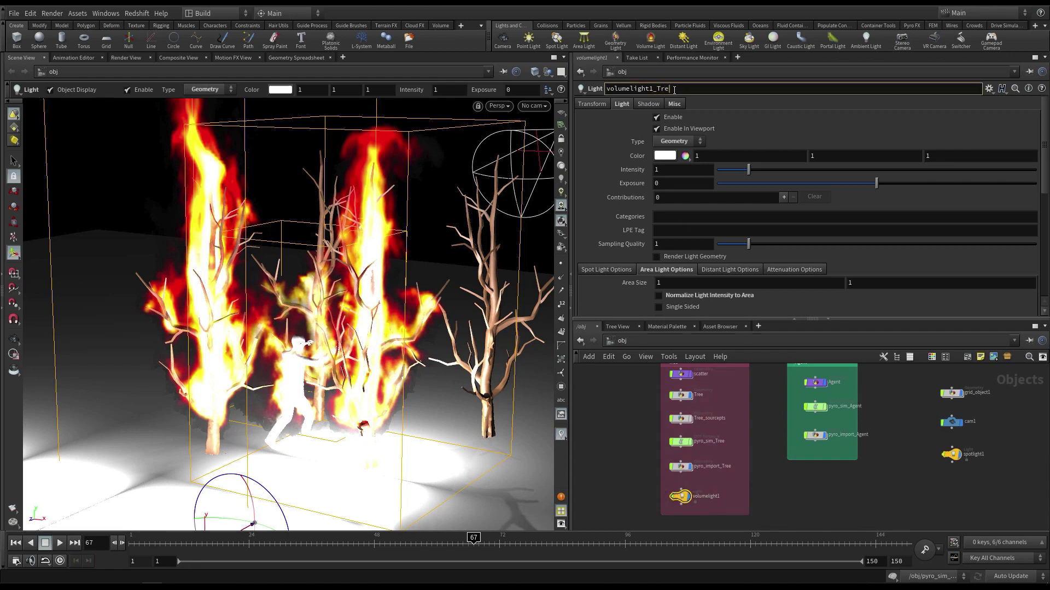
text(es)
key(Return)
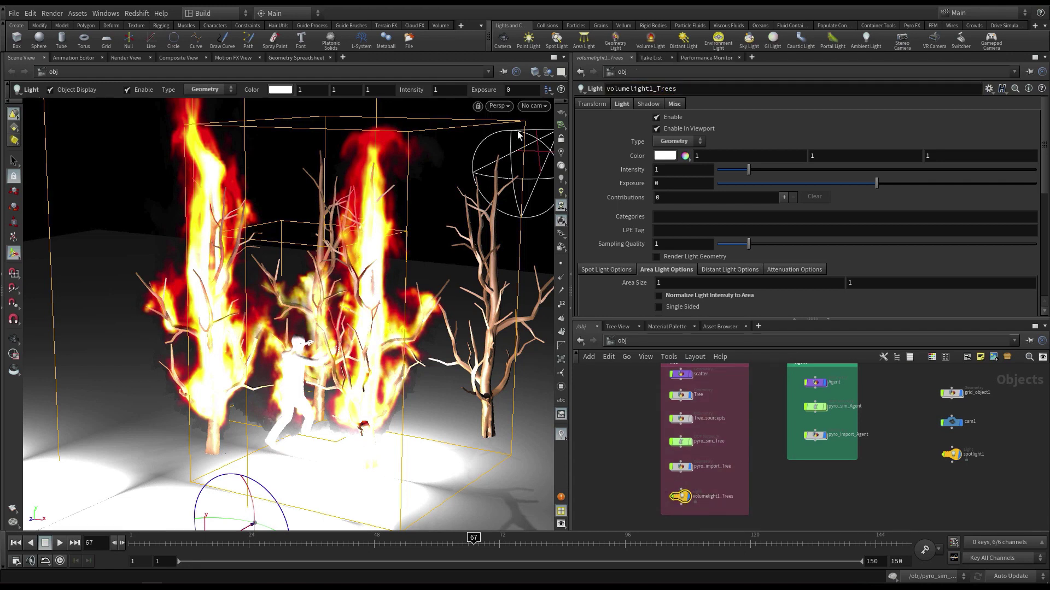
Step: Select pyro_import_Tree and examine its render settings, down to the Emission Illuminates Objects option
click(681, 466)
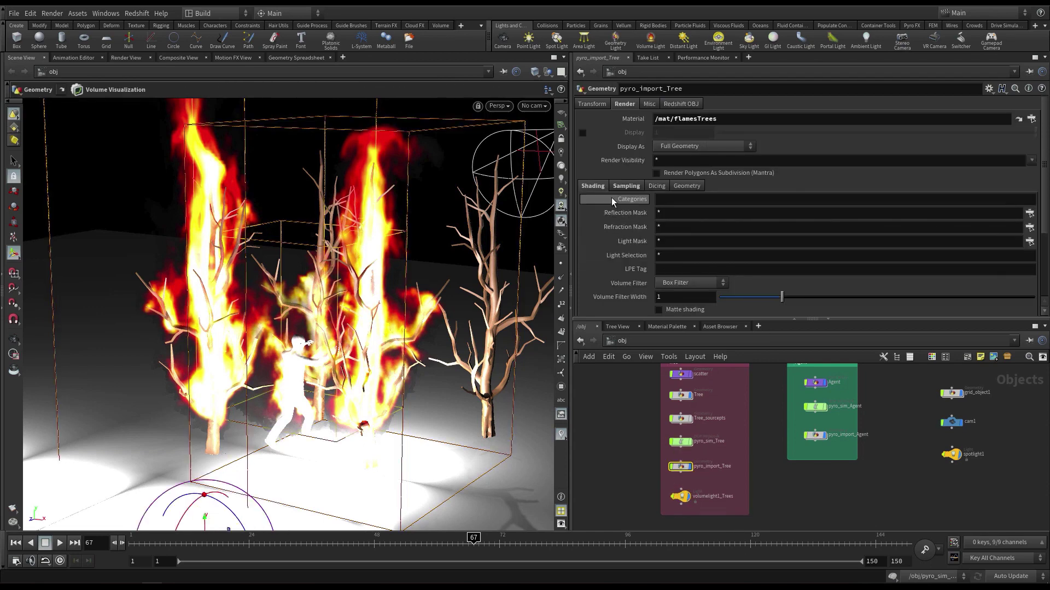
scroll(598, 235, down, 4)
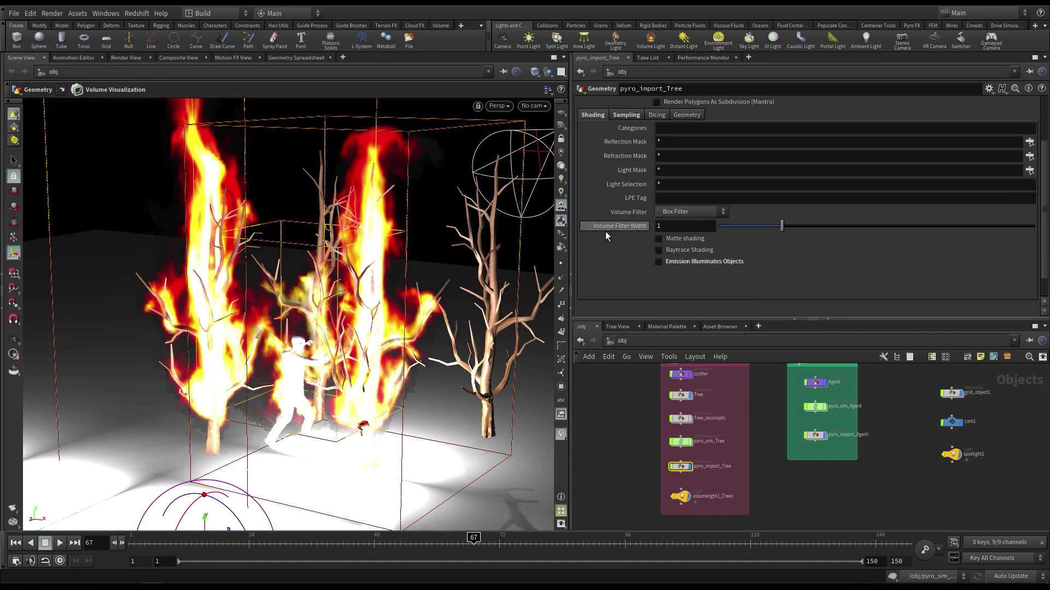
scroll(605, 231, up, 4)
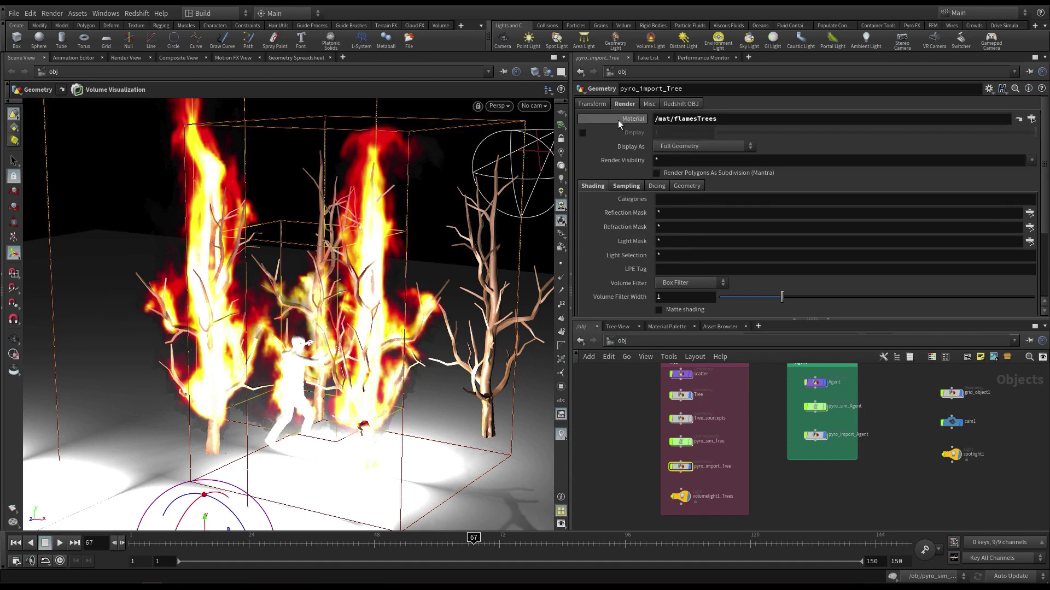
Step: Select volumelight1_Trees and examine its Area Light Options, covering Material, Geometry Object, Point Samples and Shading Quality
click(681, 496)
scroll(605, 202, down, 3)
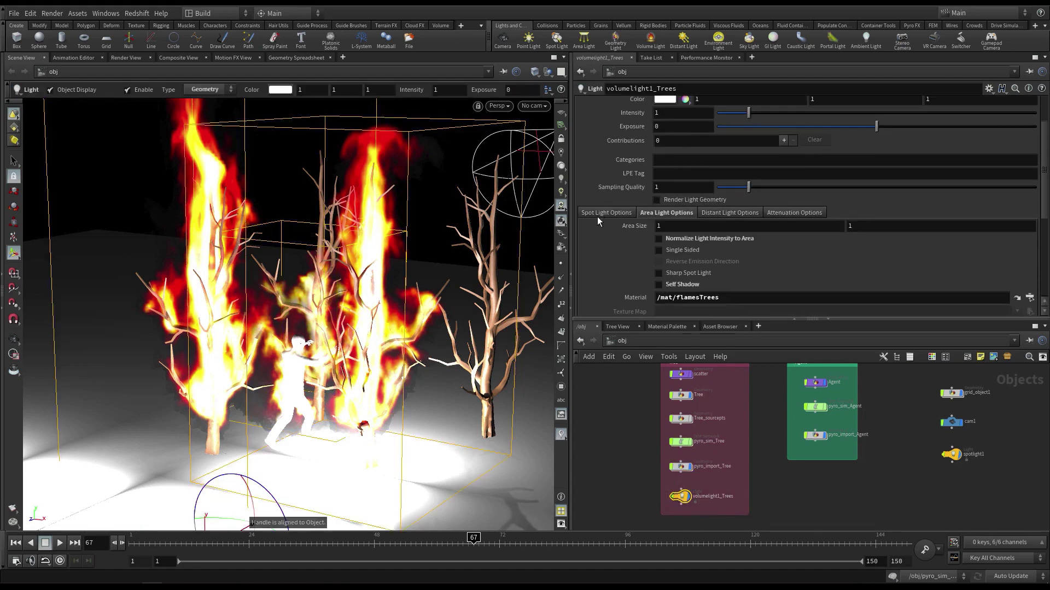
scroll(671, 214, down, 5)
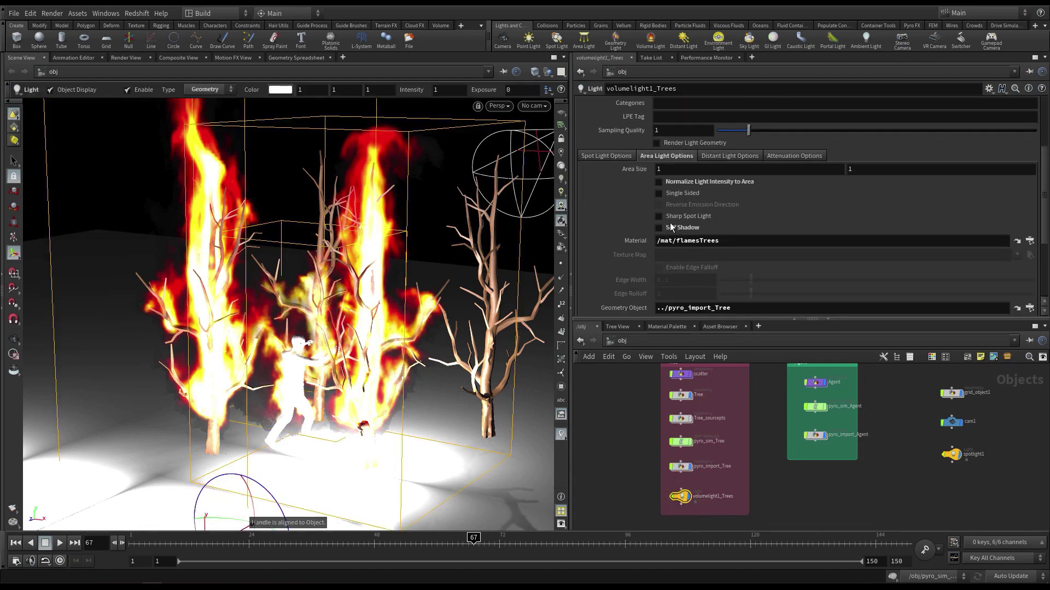
drag(735, 202, 600, 202)
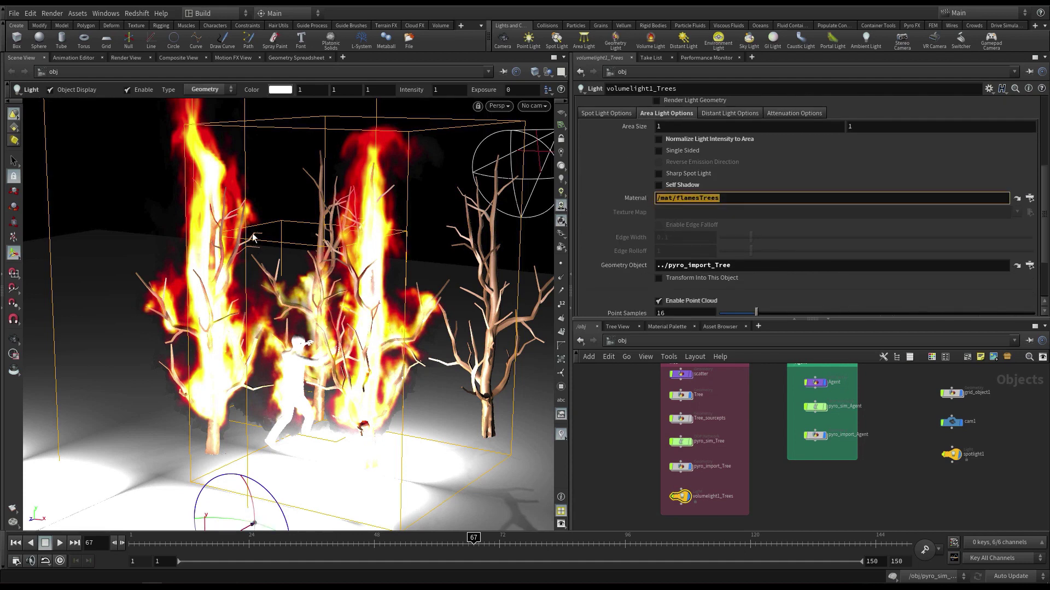
drag(762, 266, 598, 265)
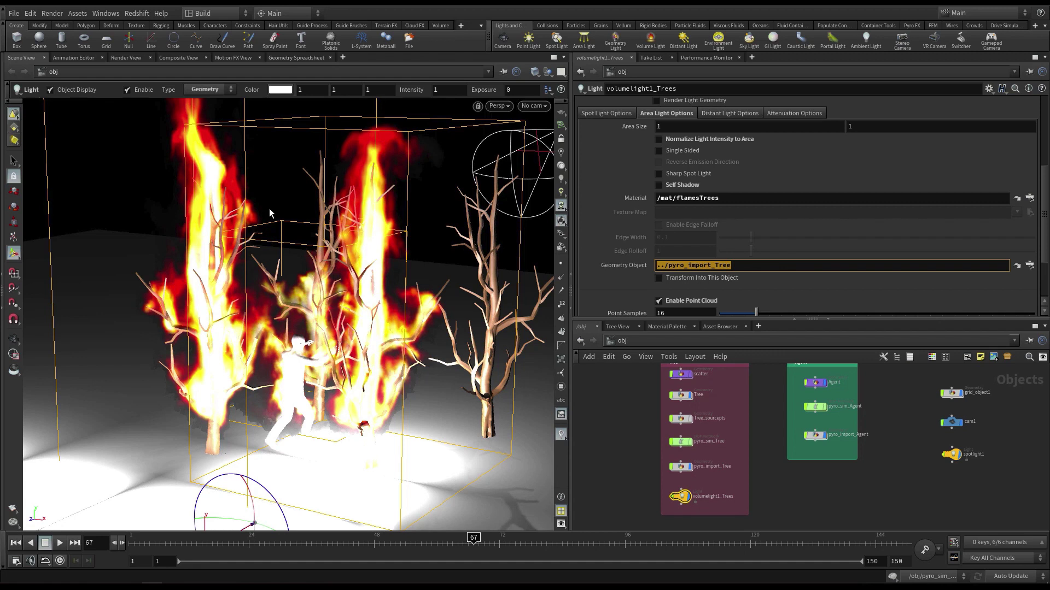
scroll(606, 258, up, 5)
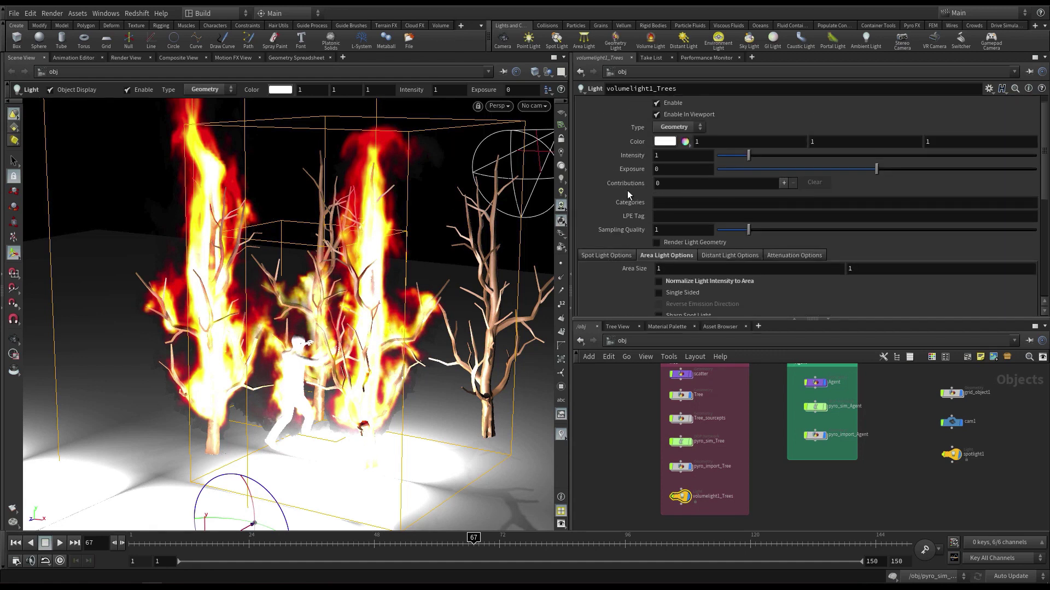
scroll(582, 222, down, 5)
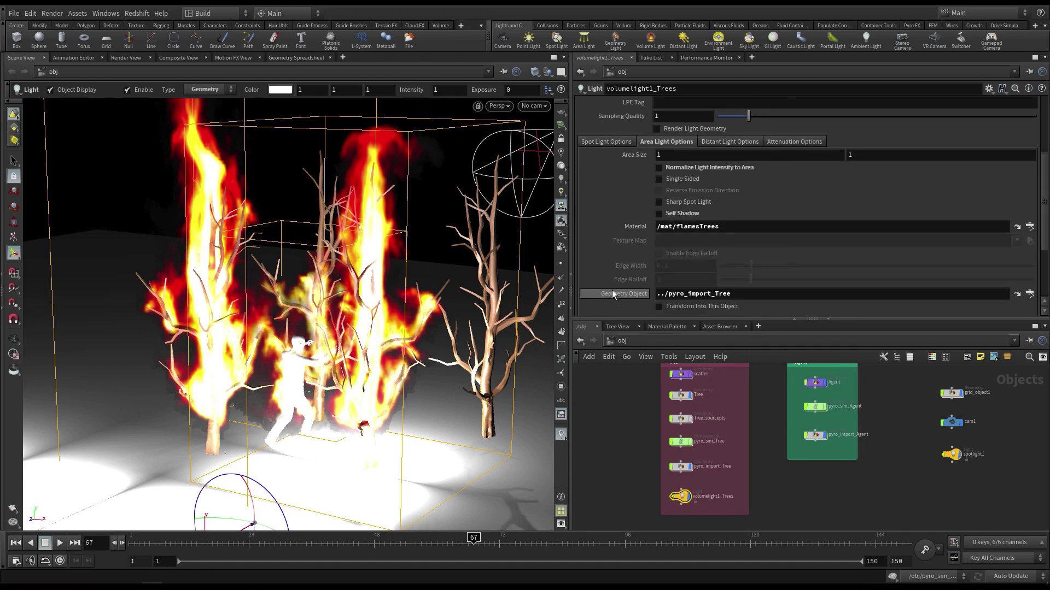
scroll(608, 292, down, 3)
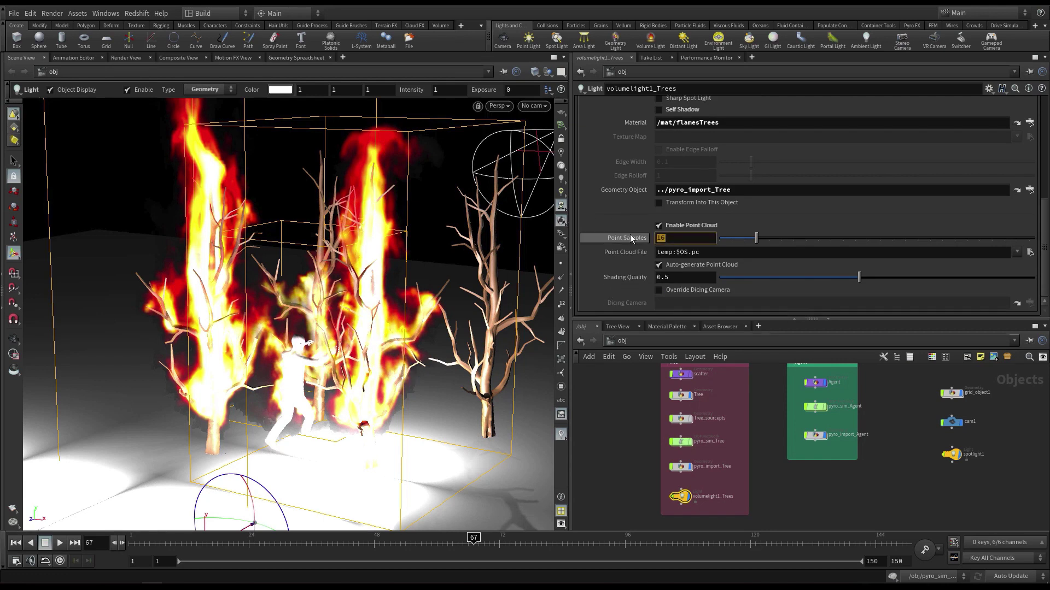
double_click(671, 278)
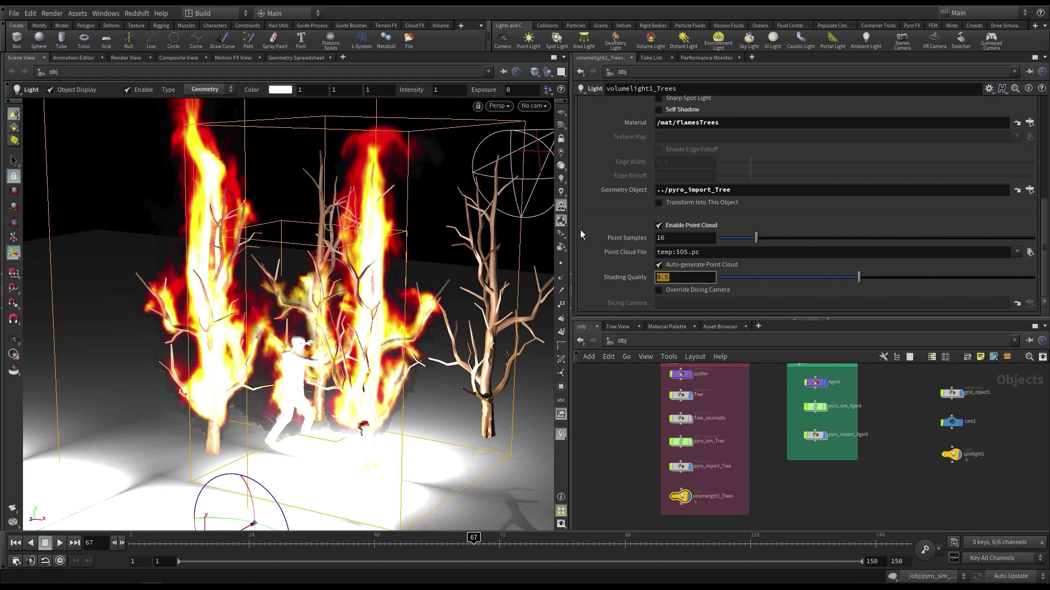
scroll(726, 225, up, 3)
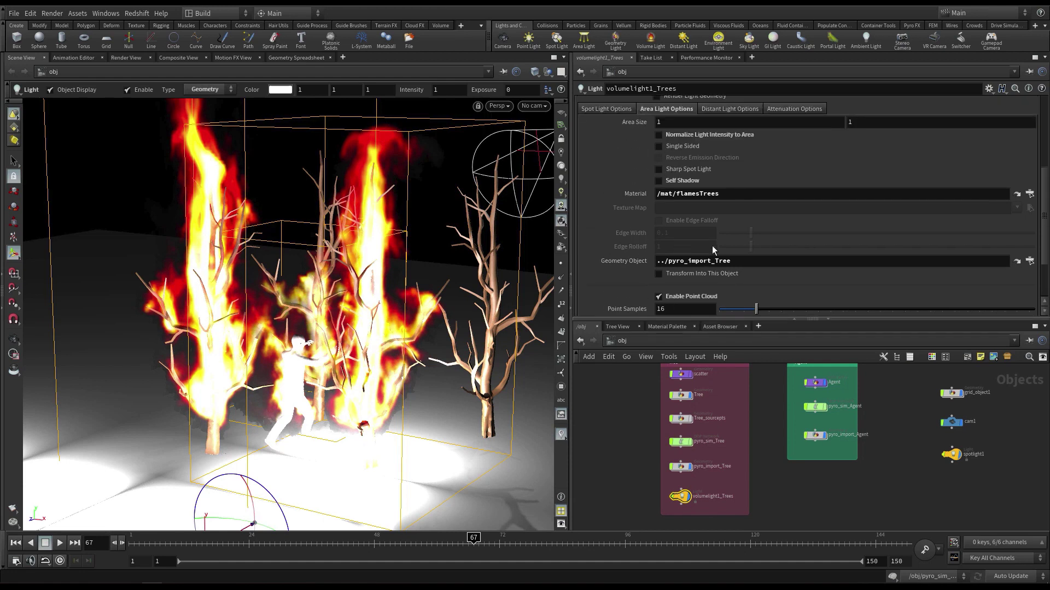
scroll(712, 249, up, 1)
Step: Orbit to bring the agent into clear view and create a Volume Light from pyro_import_Agent
click(533, 106)
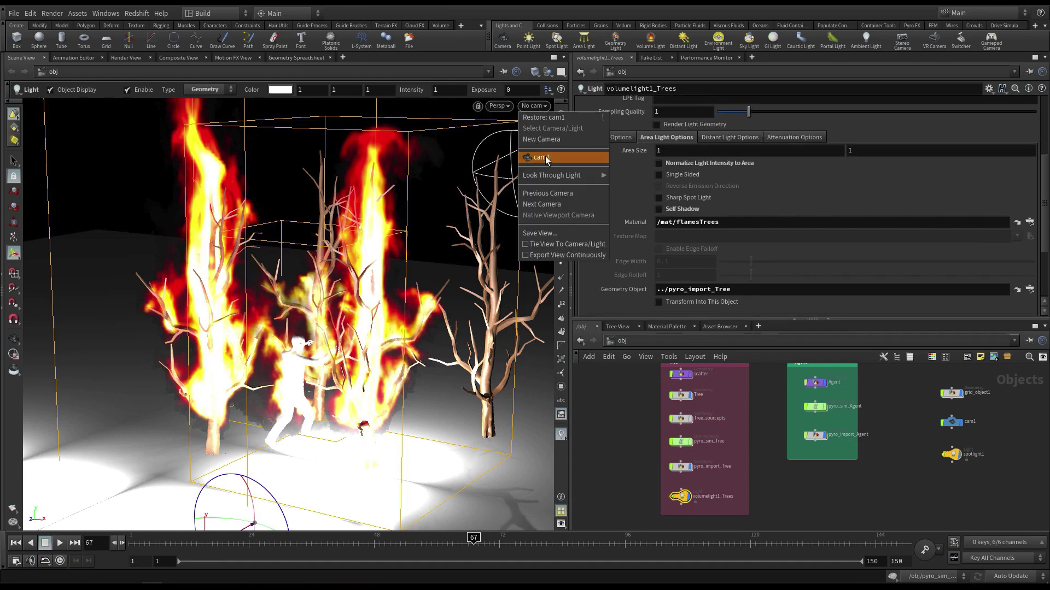
click(475, 441)
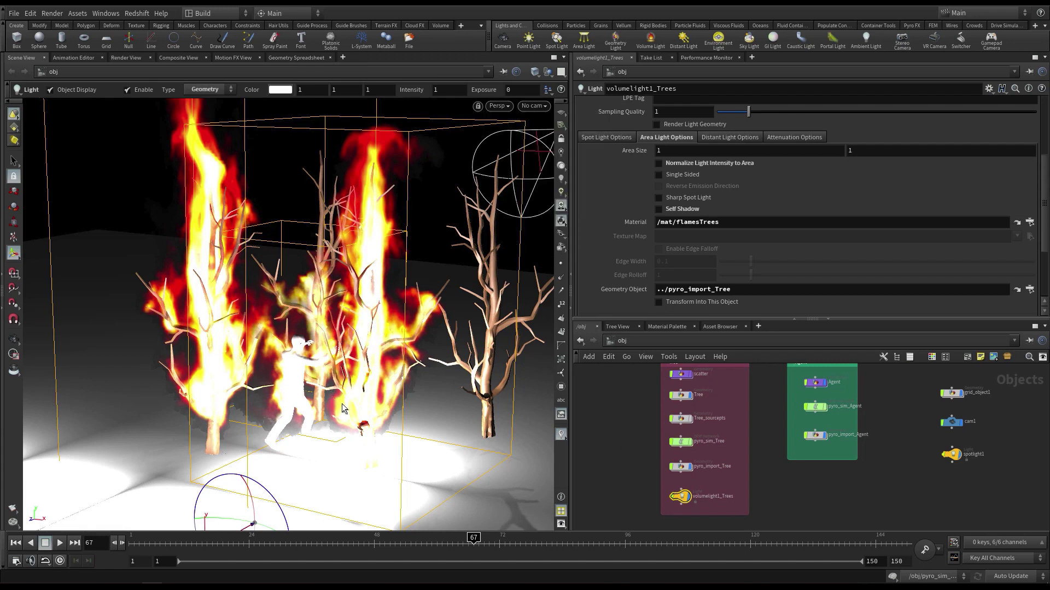
click(608, 433)
mouse_move(602, 437)
middle_down()
mouse_move(628, 438)
mouse_move(616, 435)
middle_up()
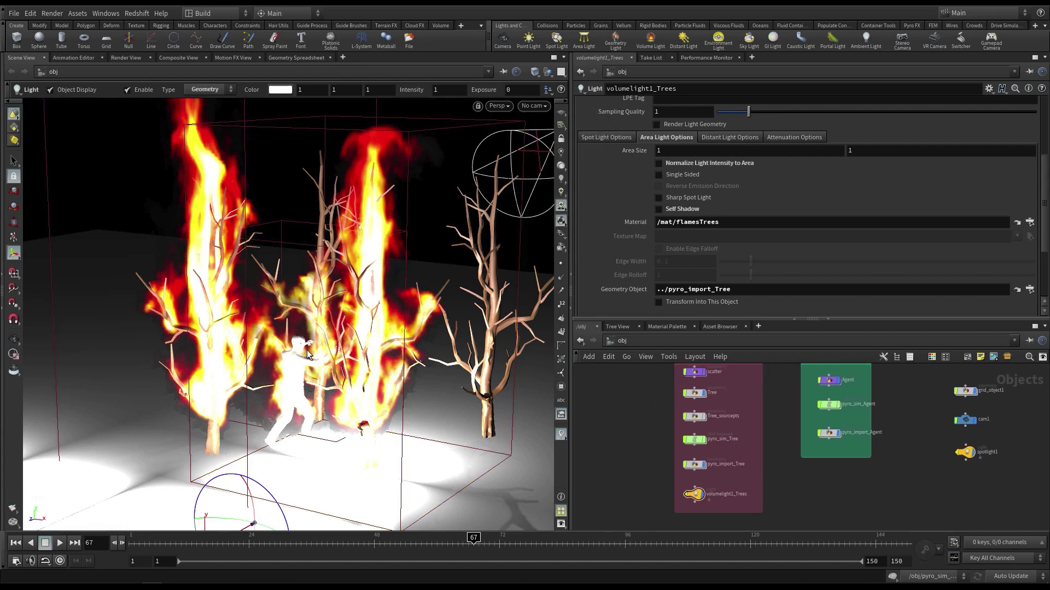
key(Escape)
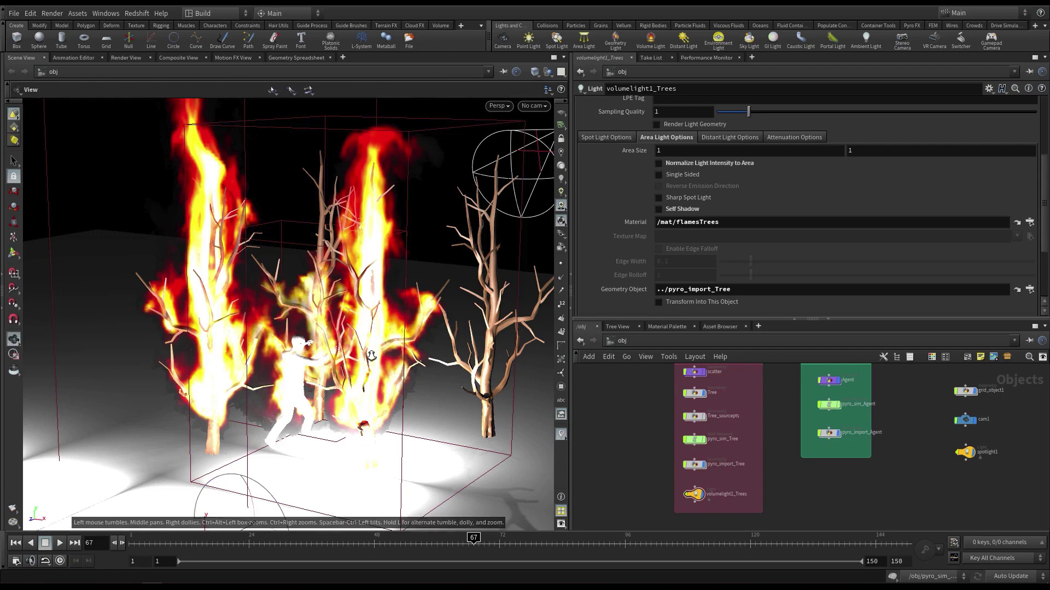
scroll(389, 372, up, 6)
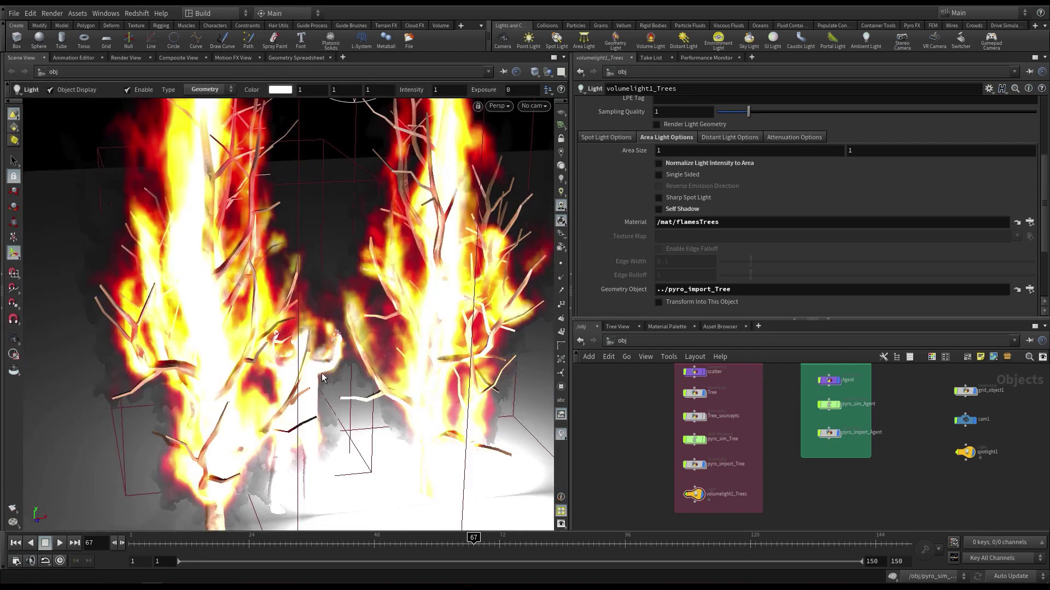
scroll(395, 367, down, 6)
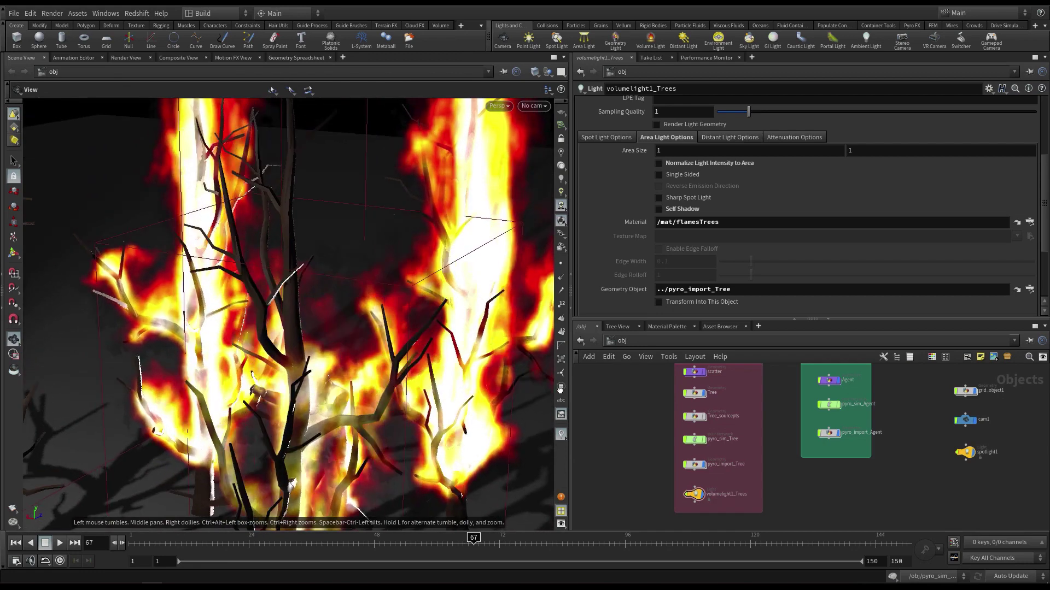
alt+drag(595, 388, 367, 358)
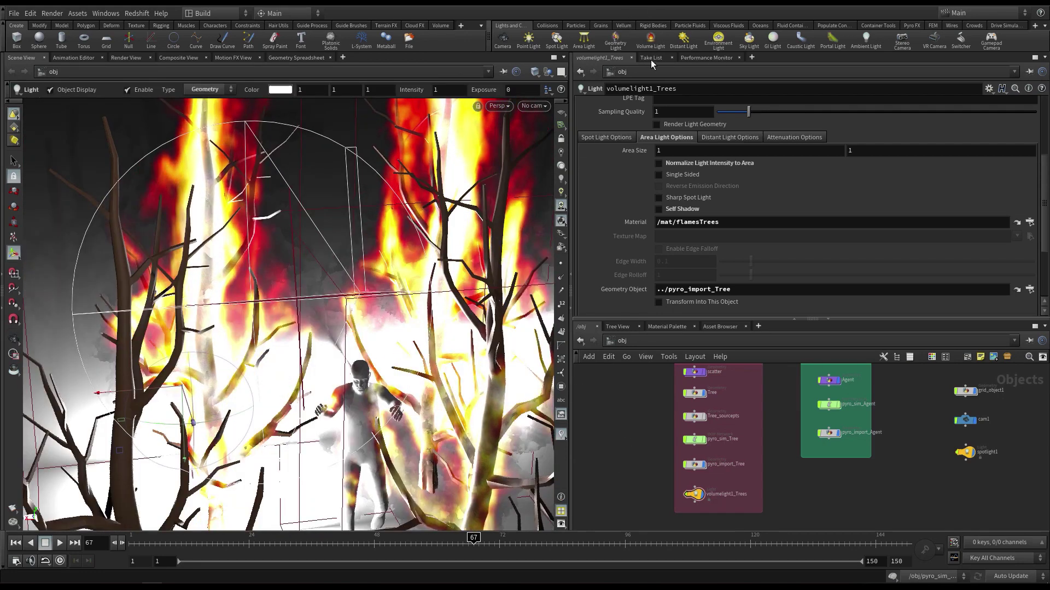
click(650, 41)
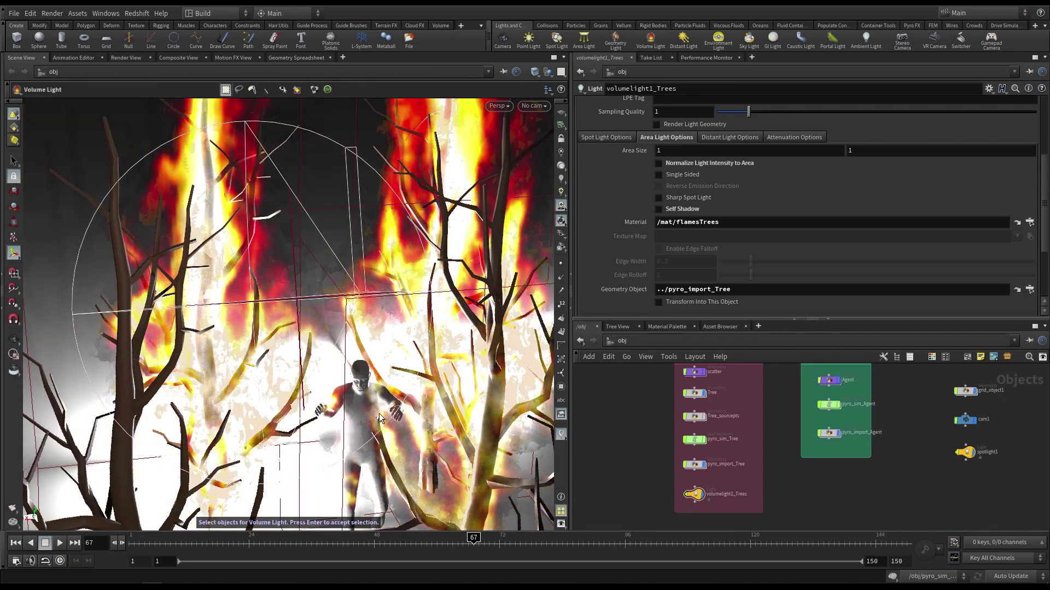
click(350, 421)
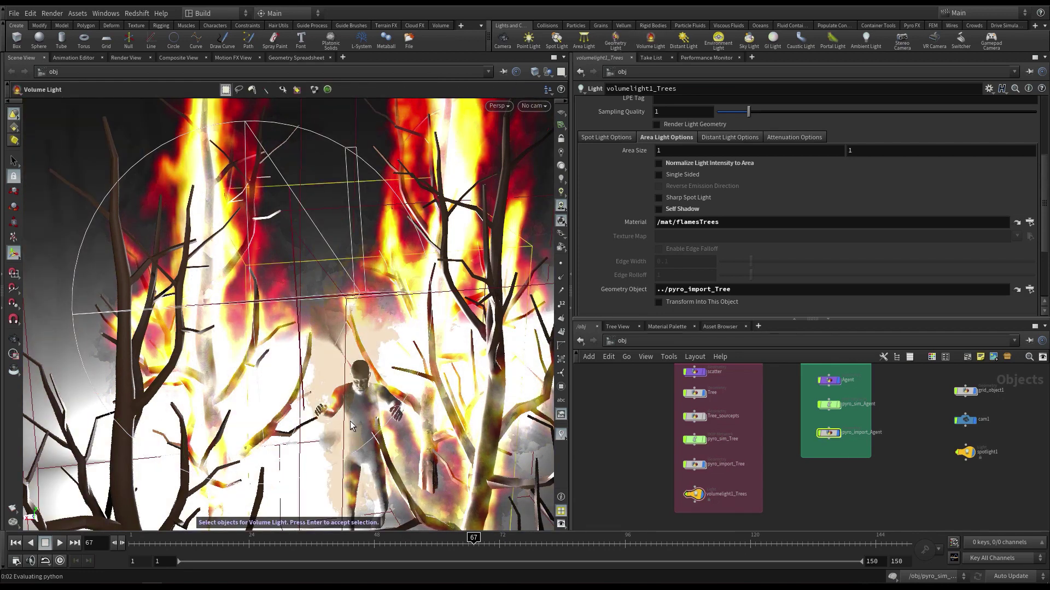
key(Return)
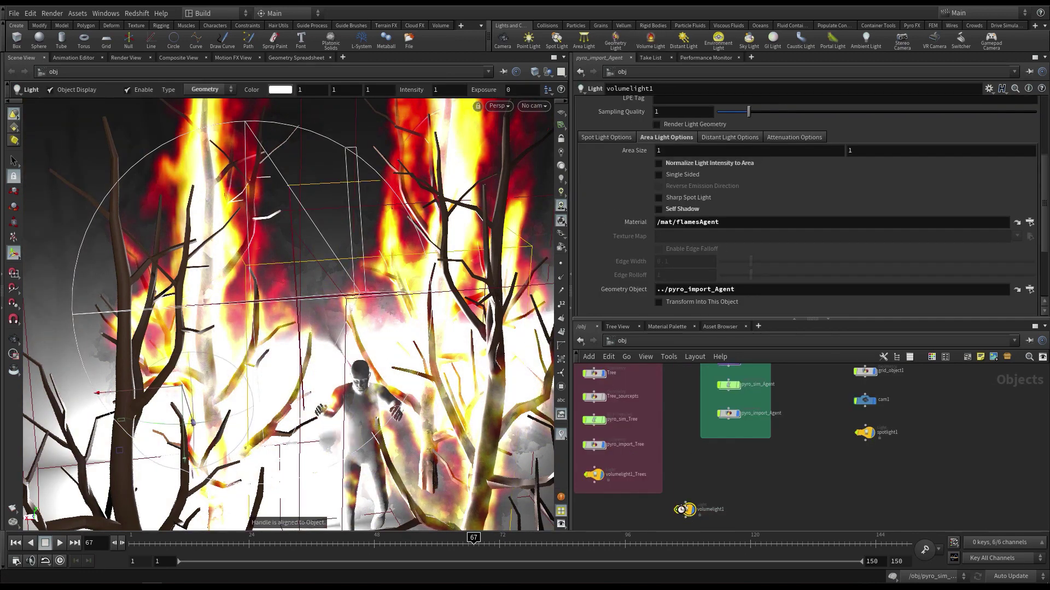
Step: Move the new volume light into the Agent network box and rename it volumelight1_Agent
drag(694, 518, 726, 449)
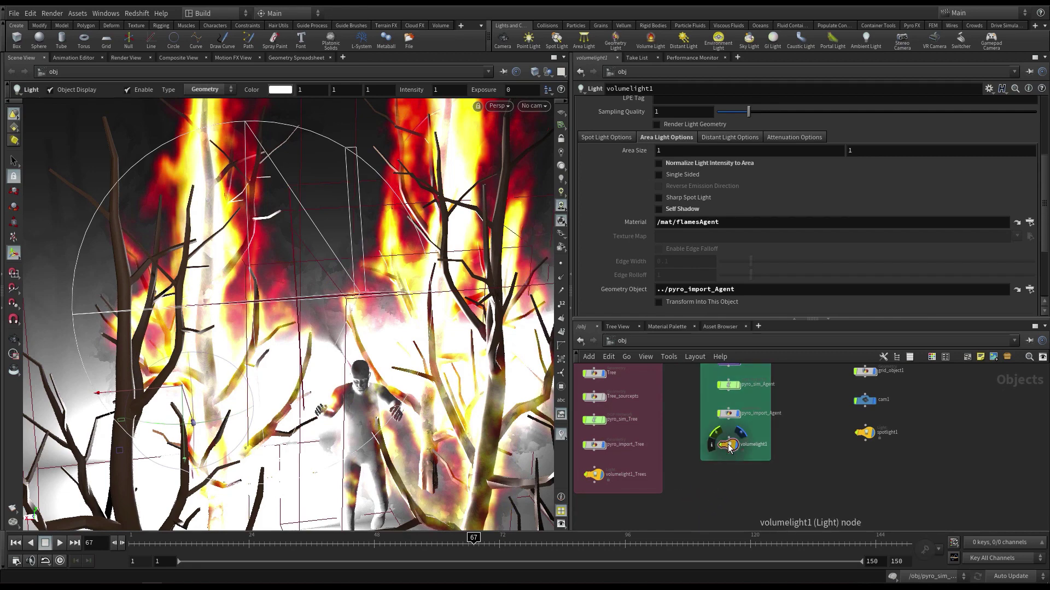
click(672, 91)
text(_Agent)
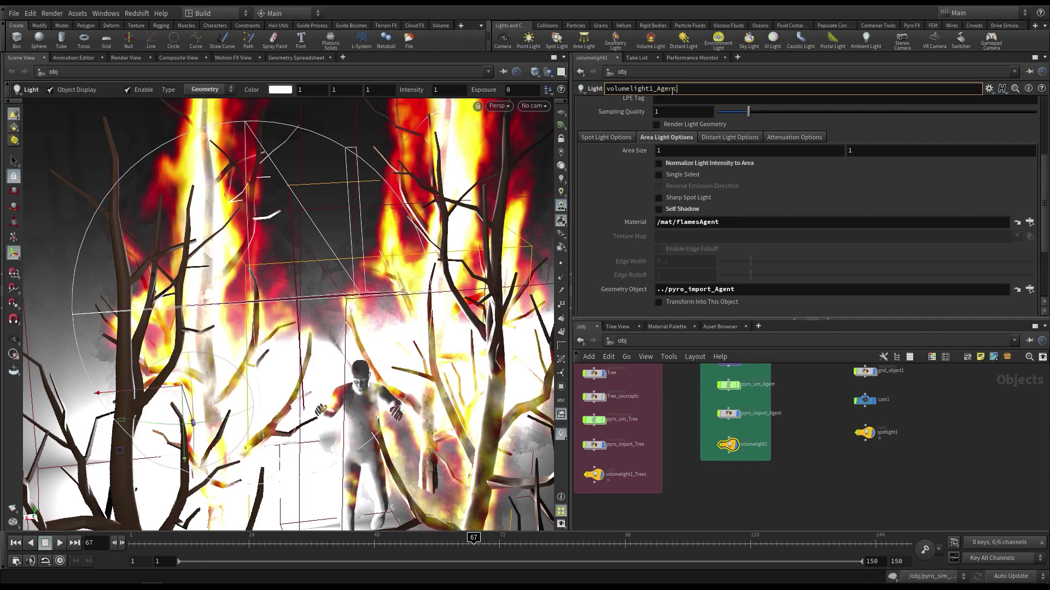
key(Return)
Step: Check the Material and Geometry Object assignments of volumelight1_Agent
click(730, 226)
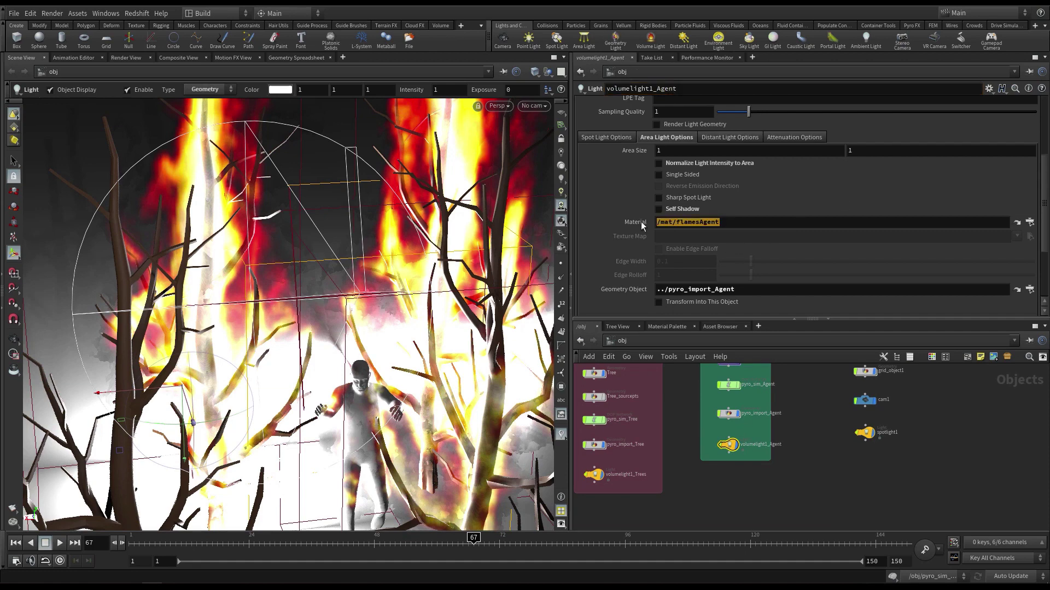
click(744, 290)
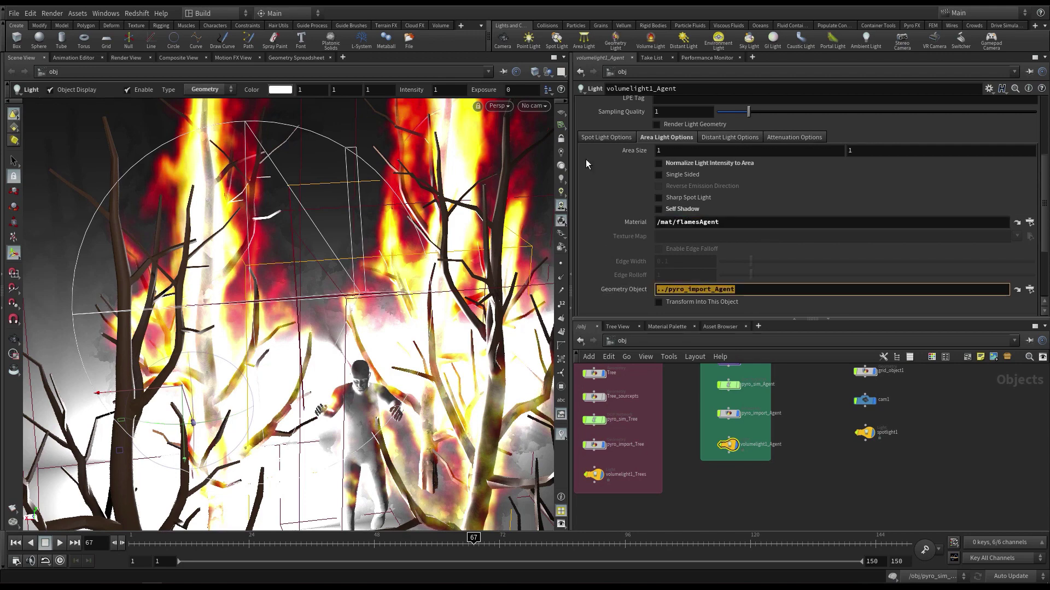
scroll(622, 201, up, 6)
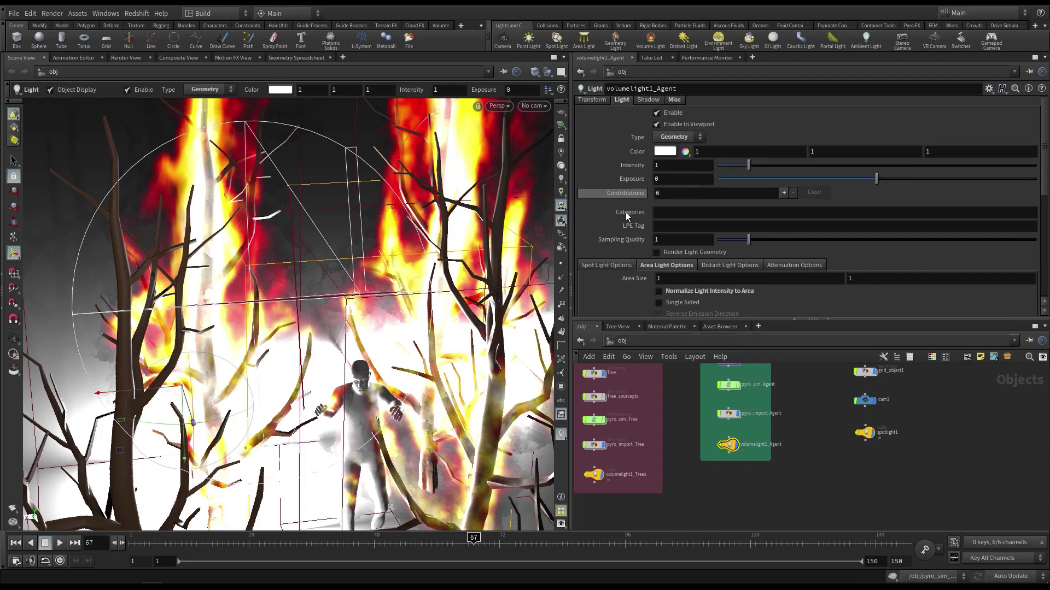
Step: Set the viewport to look through cam1 and lock the view to the camera
middle_drag(794, 415, 815, 469)
scroll(817, 437, down, 2)
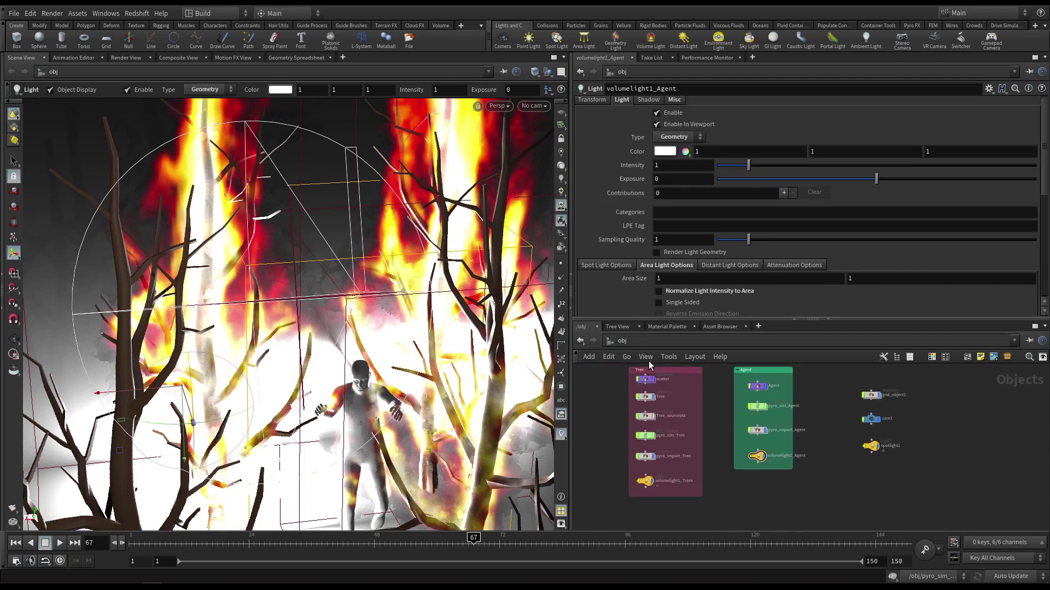
click(533, 106)
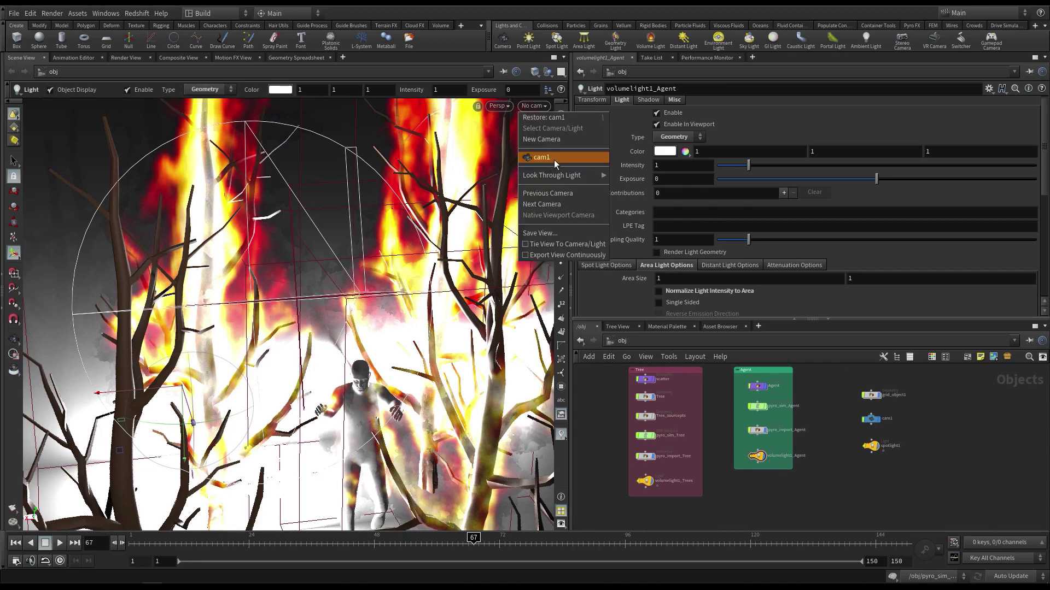
click(553, 160)
click(562, 140)
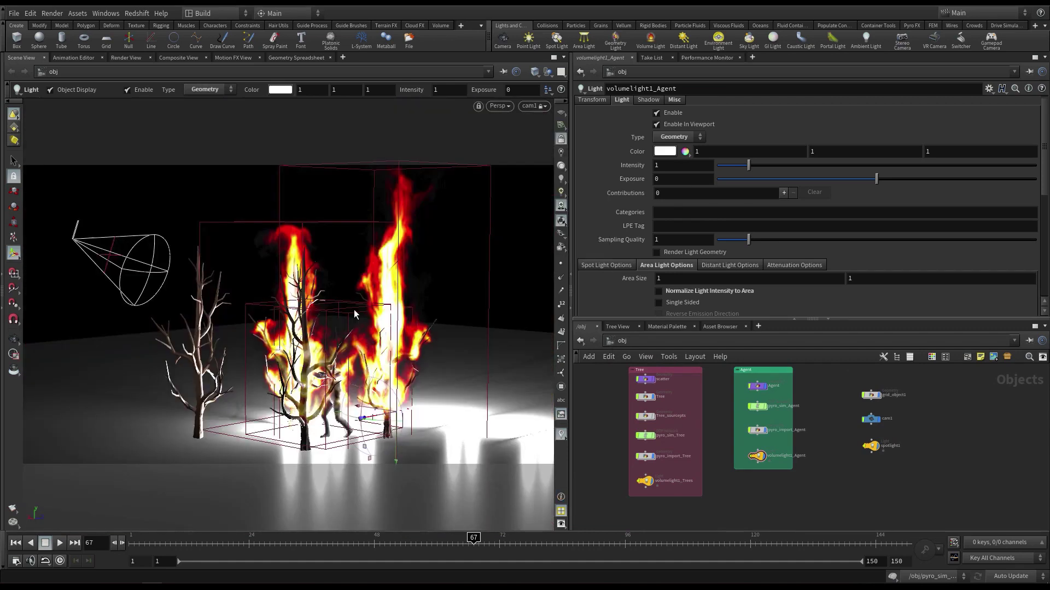
Step: Go to the out network and examine mantra1's ray limits, especially Volume Limit, and its sampling quality settings
click(644, 340)
click(671, 403)
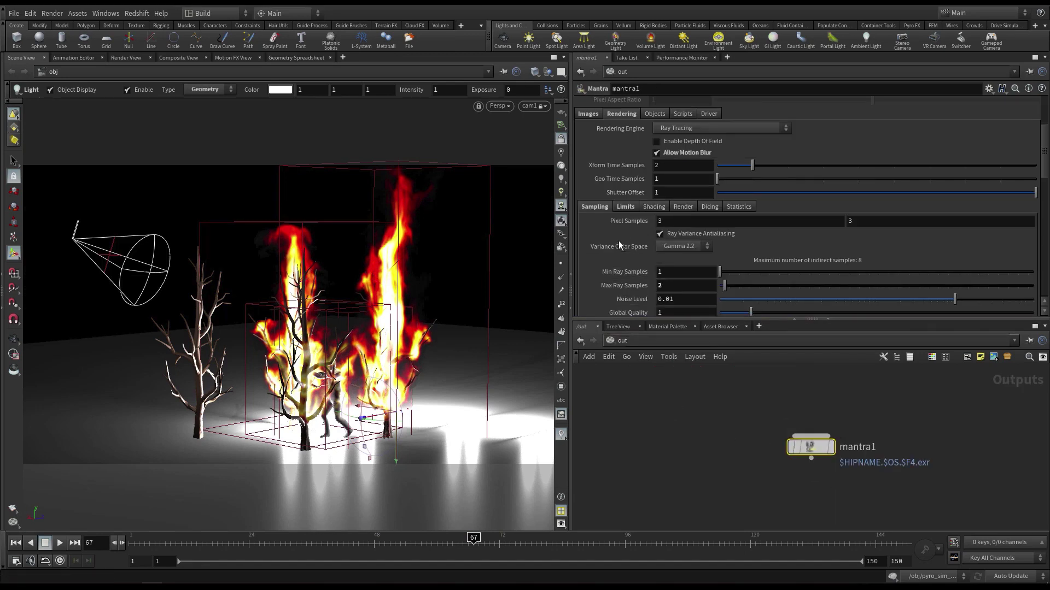
click(625, 207)
scroll(602, 244, down, 1)
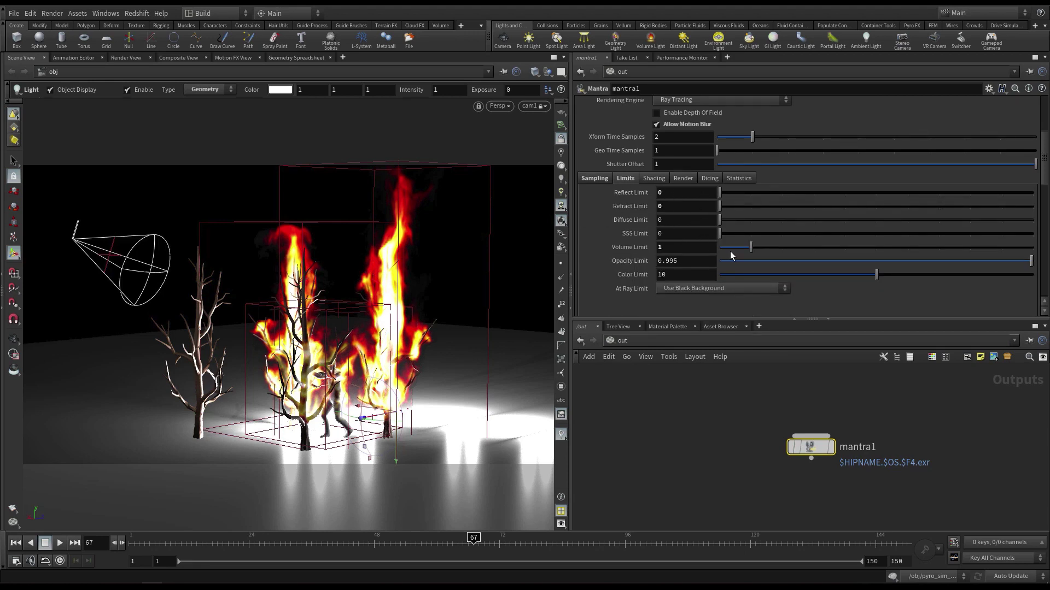
drag(729, 251, 659, 243)
click(596, 183)
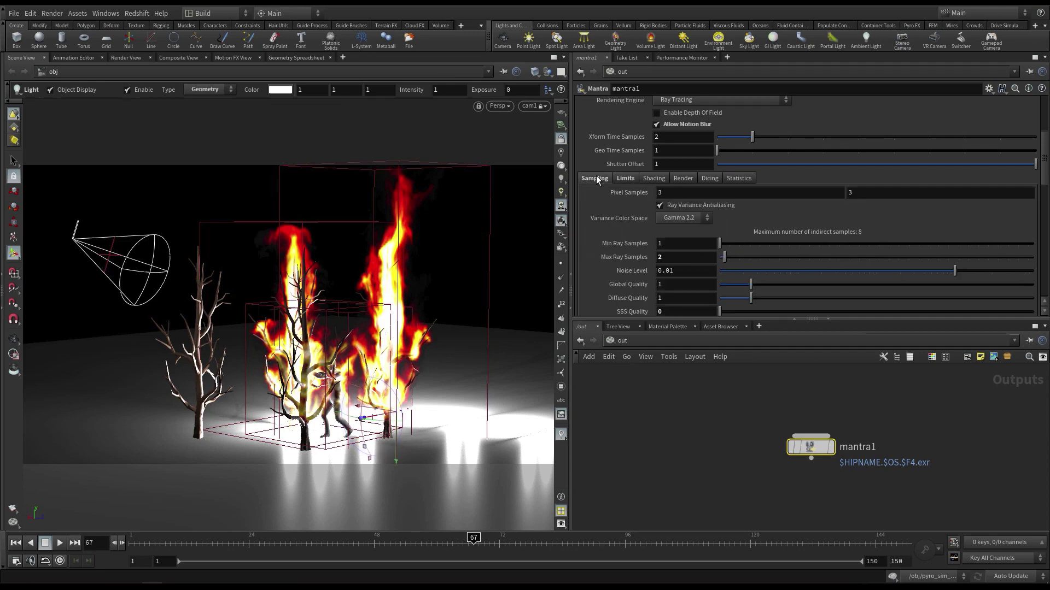
scroll(604, 254, down, 1)
scroll(604, 253, down, 1)
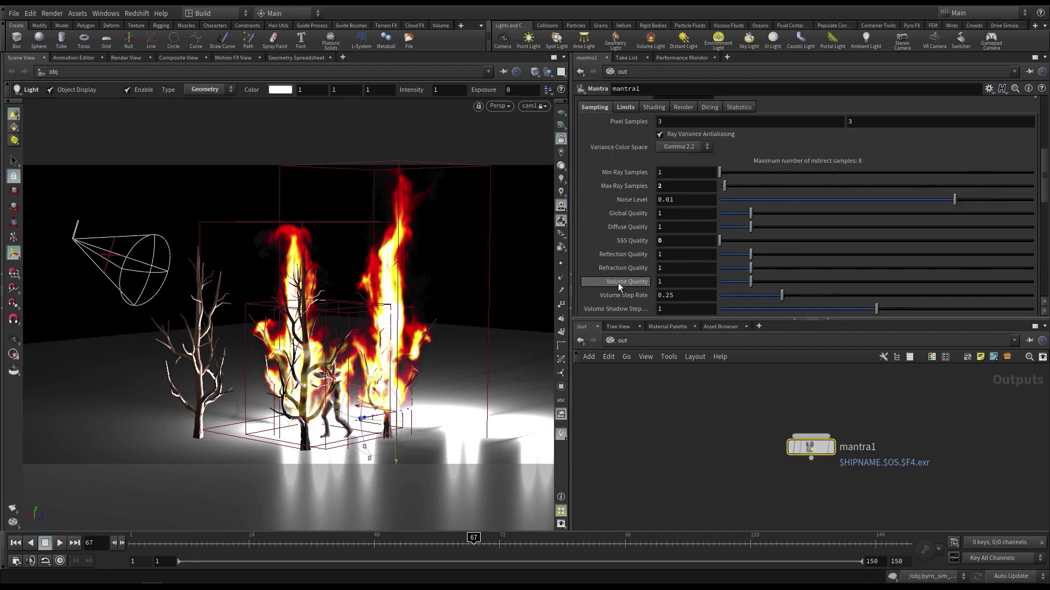
Step: Render frame 67 with mantra1 in the Render View and inspect the fire's light on the trees, agent and ground
click(126, 58)
click(32, 72)
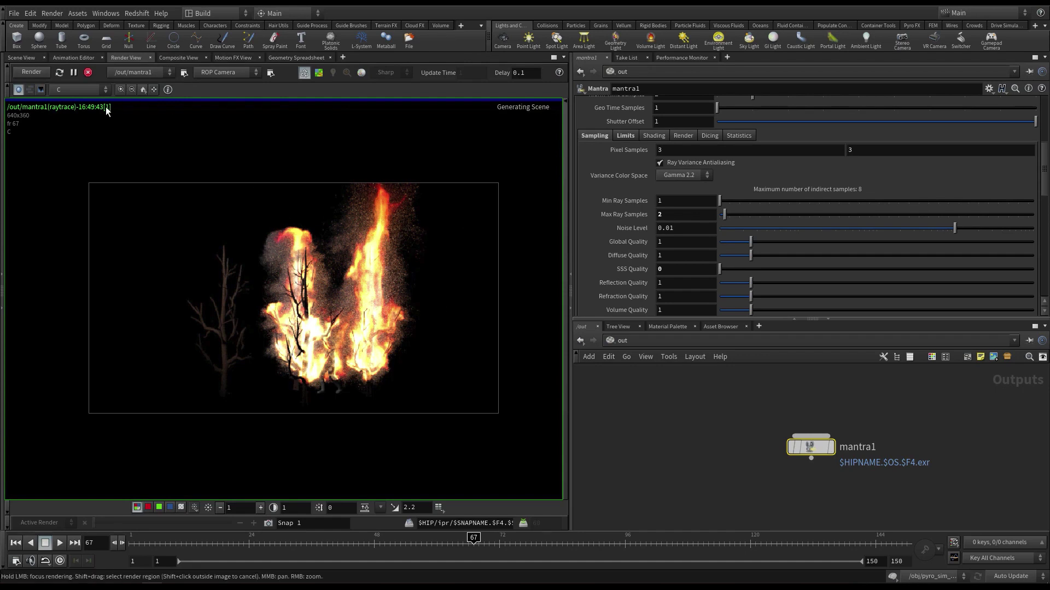
click(143, 89)
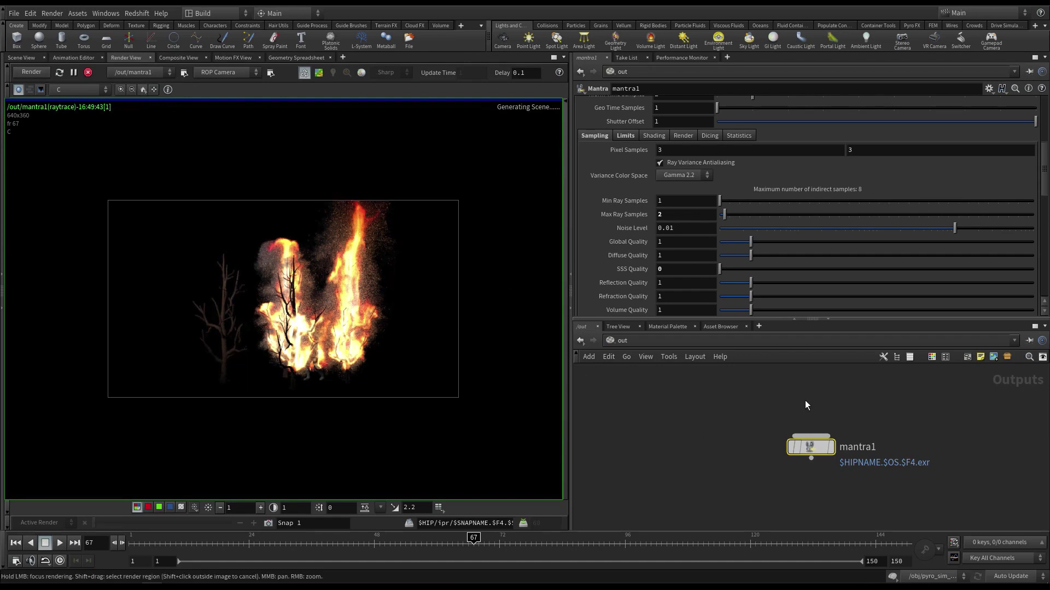
click(260, 108)
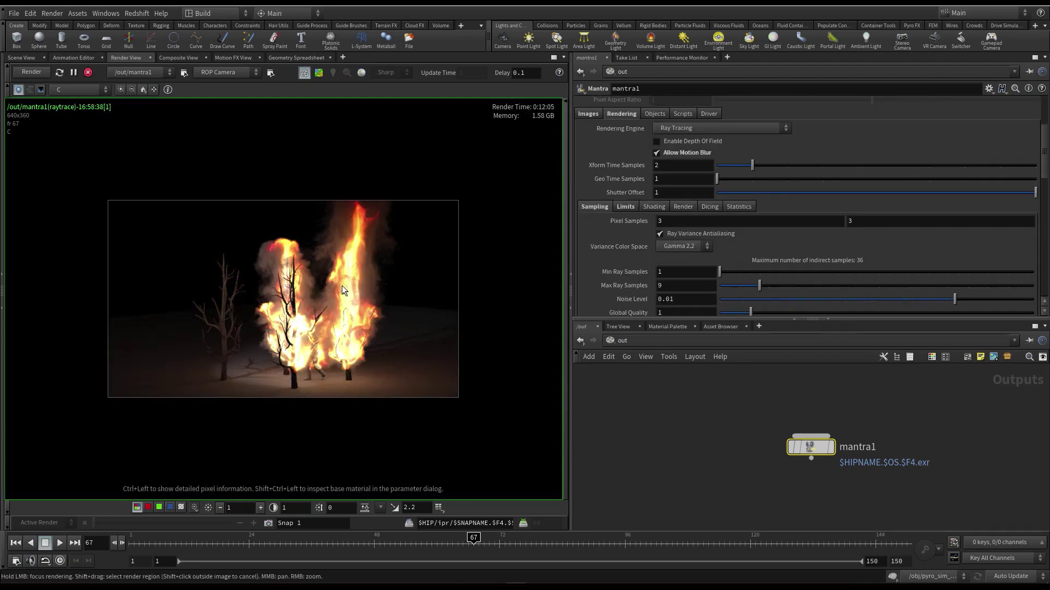
scroll(342, 291, up, 2)
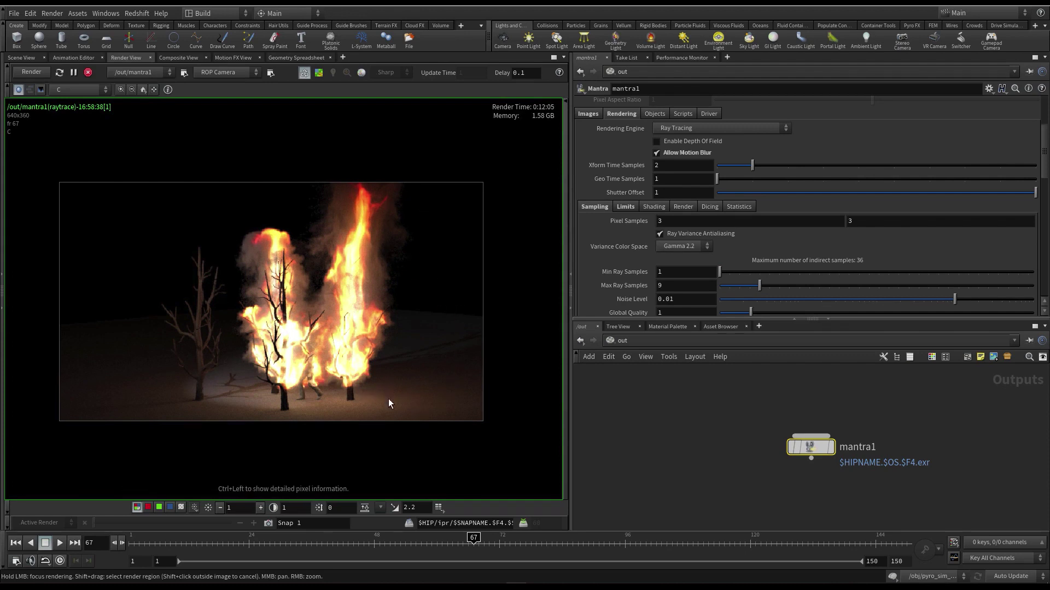
Step: Inspect the flames in the frame 67 render at a reduced display exposure of 0.4, and reset the exposure to 1
scroll(391, 389, up, 4)
scroll(380, 269, down, 4)
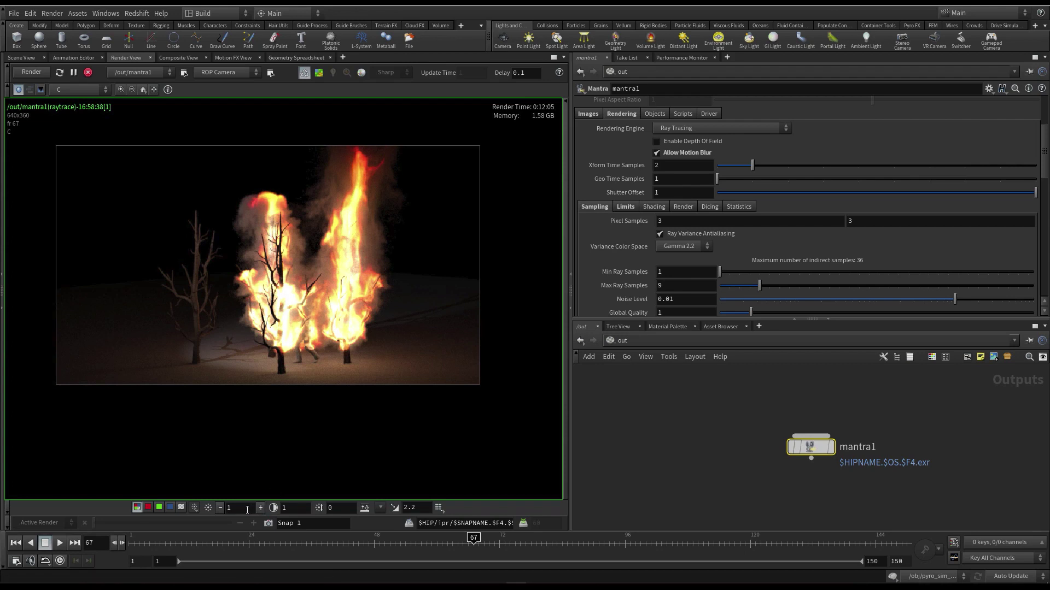
middle_drag(241, 508, 200, 508)
drag(200, 509, 198, 508)
scroll(261, 493, down, 1)
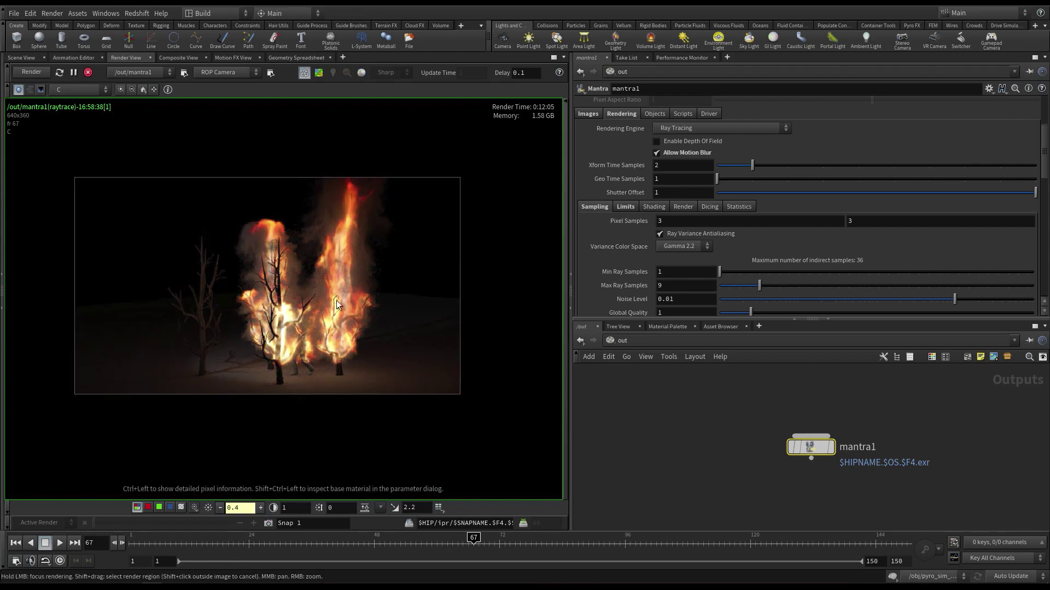
click(206, 509)
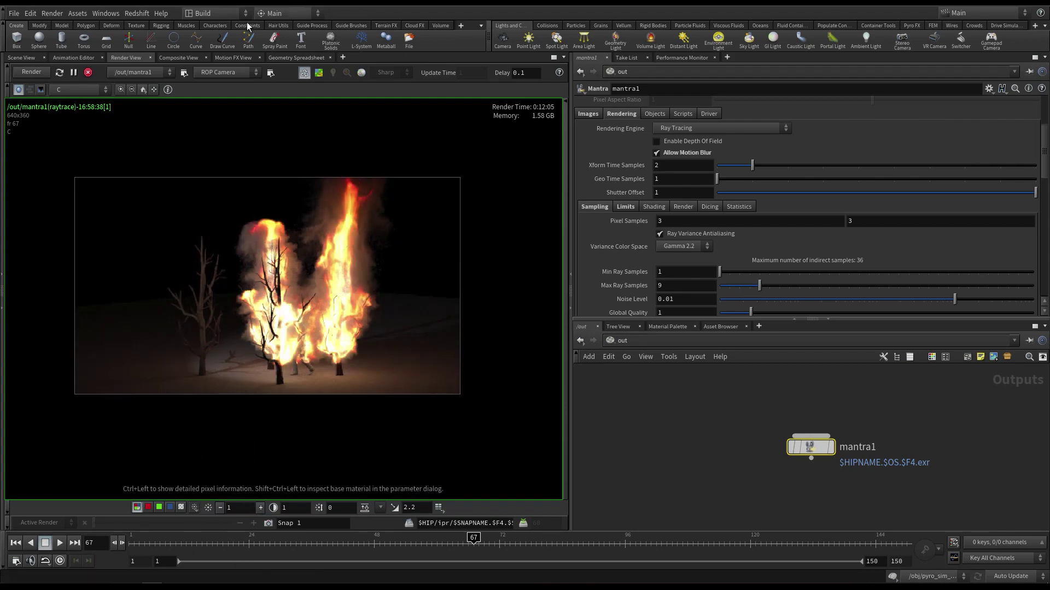
click(143, 89)
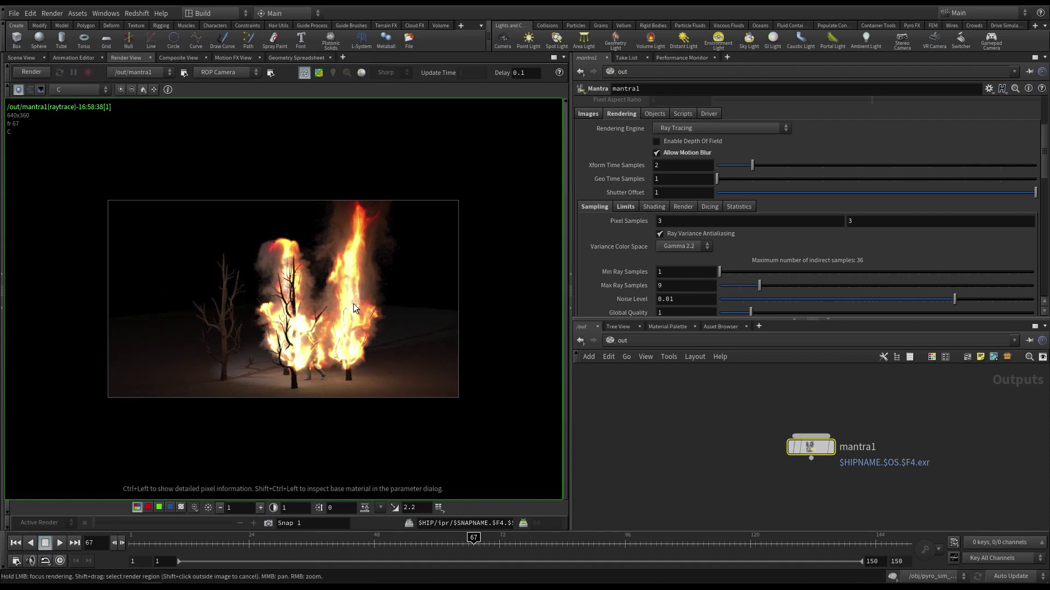
Step: Return to the Scene View, simplify the viewport lighting, and reframe the locked cam1 to look down on the burning trees and agent
middle_drag(733, 454, 712, 457)
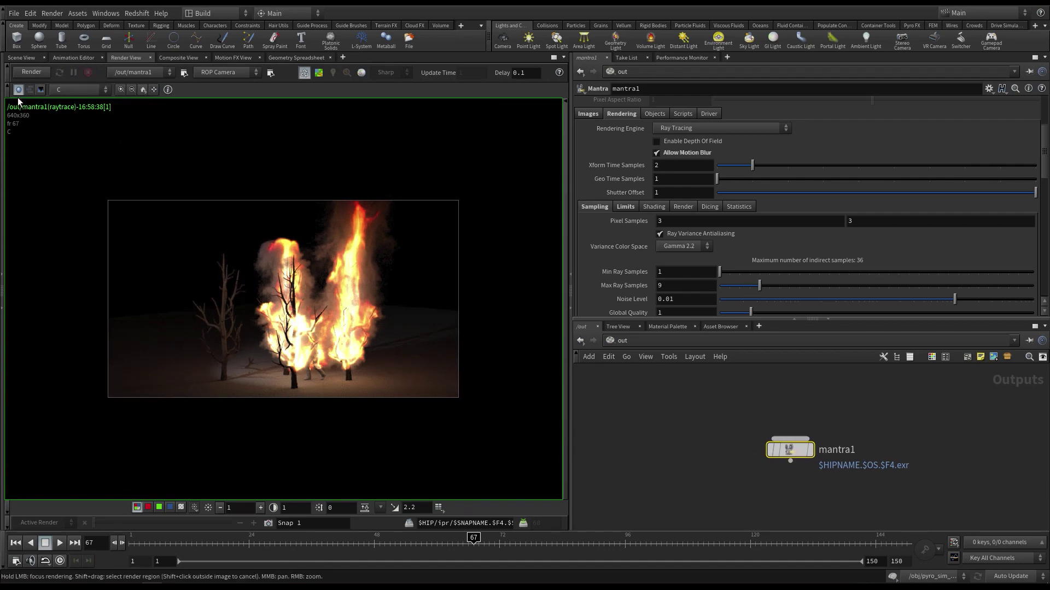
click(23, 58)
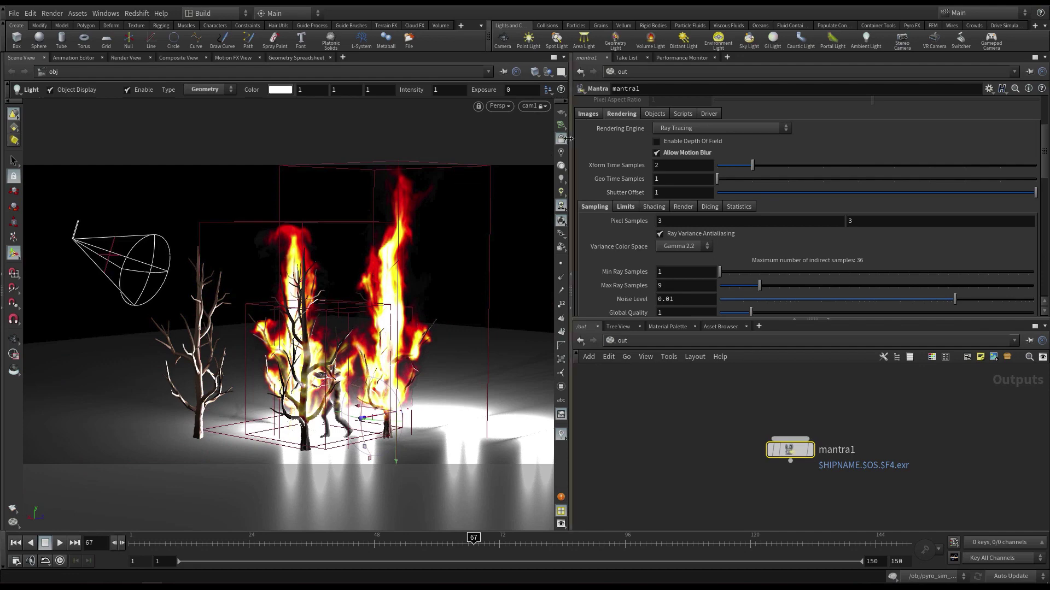
alt+drag(260, 322, 405, 362)
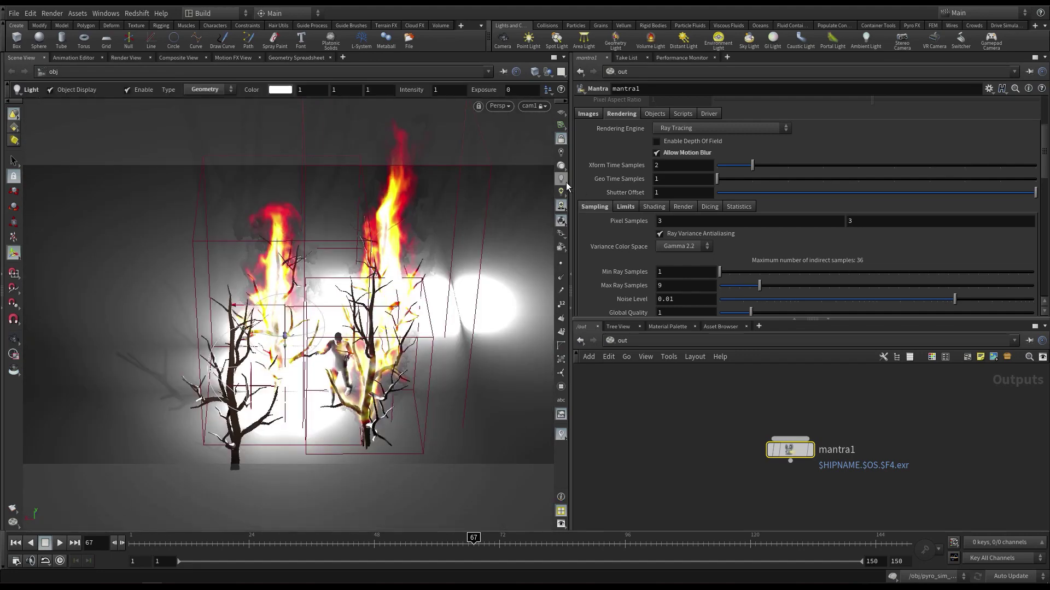
click(561, 181)
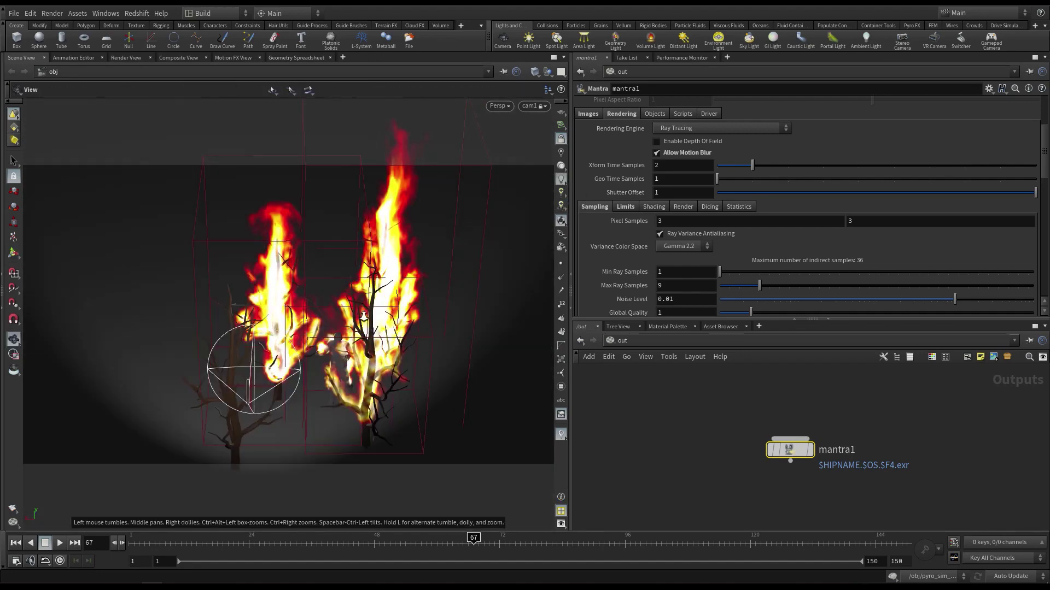
alt+drag(347, 328, 380, 332)
alt+right_drag(379, 332, 377, 337)
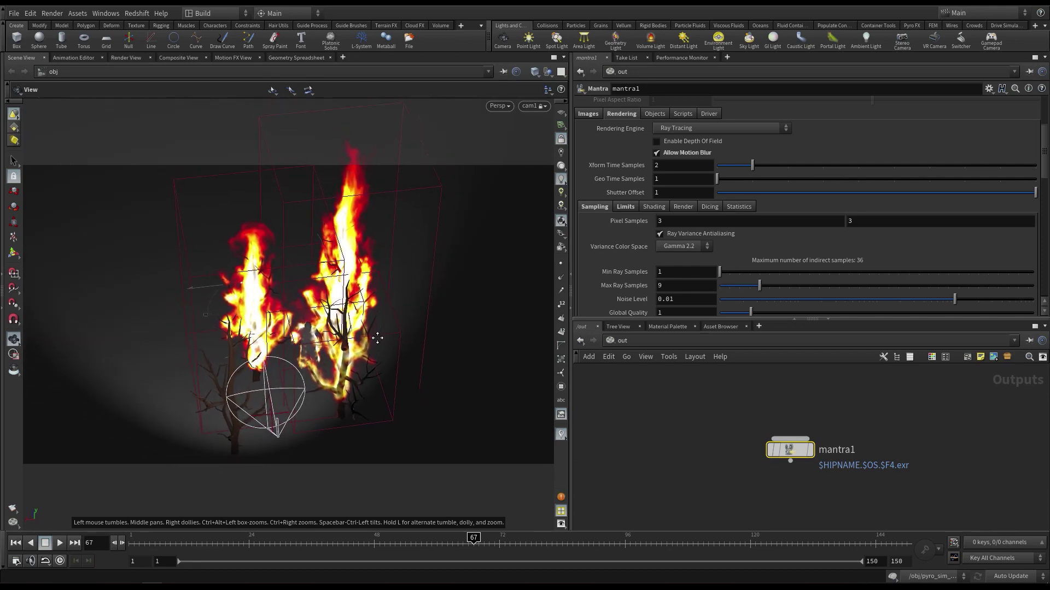
alt+middle_drag(376, 337, 382, 344)
Step: Check the fire's progress through the new cam1 view at frames 7, 24, 54 and 72
click(161, 543)
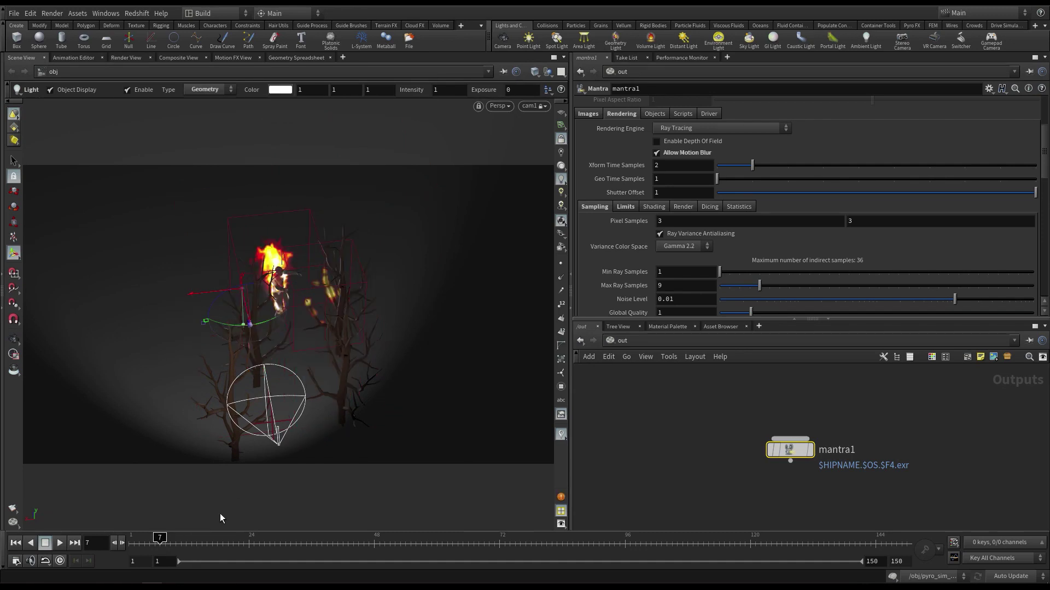
click(249, 544)
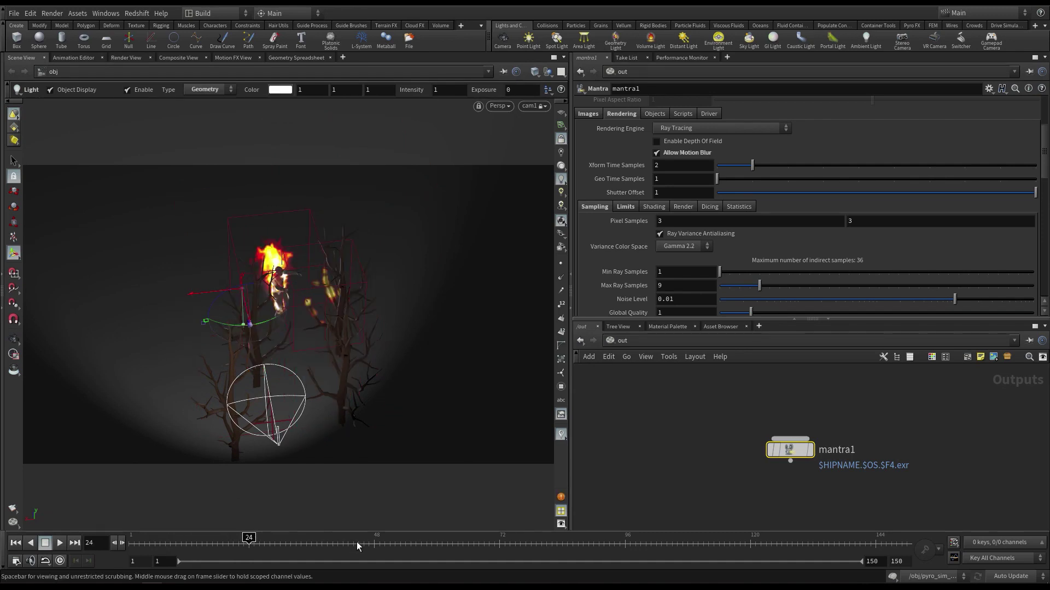
click(405, 543)
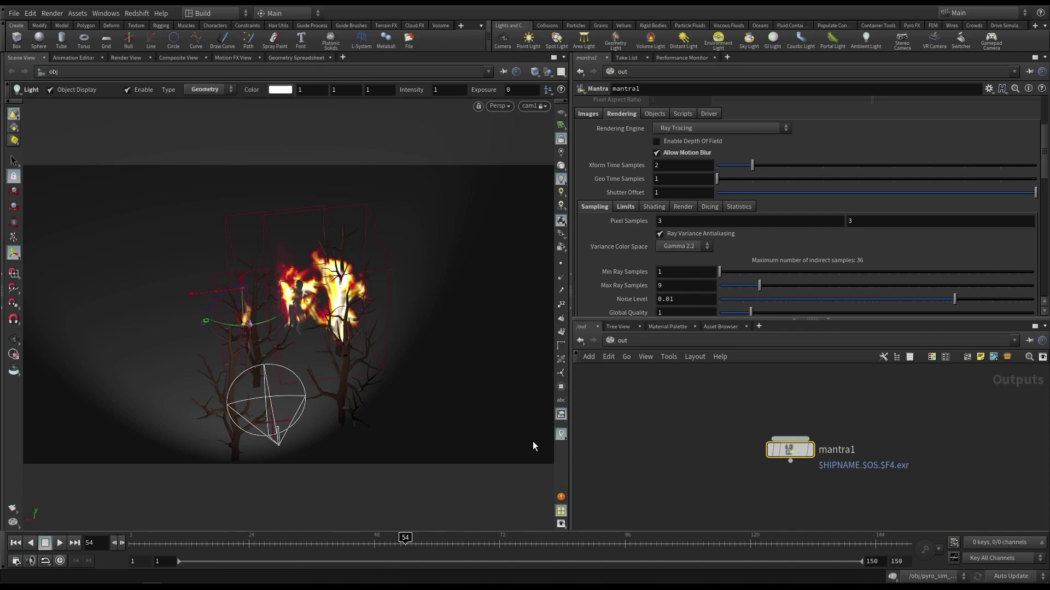
click(500, 543)
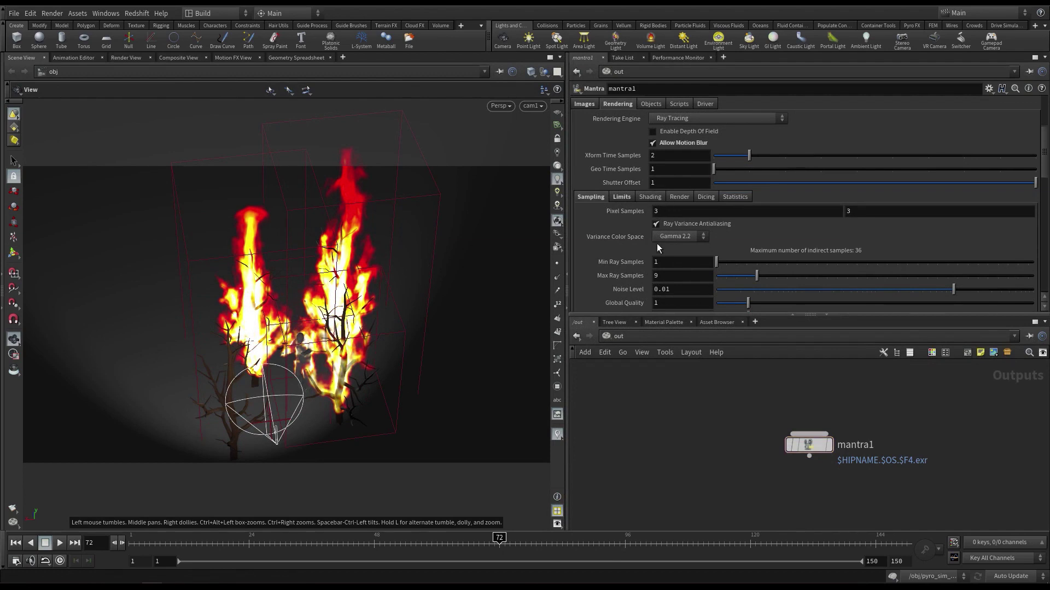
Step: Review mantra1's frame range, camera, resolution override and sampling settings for rendering the sequence
scroll(623, 154, up, 4)
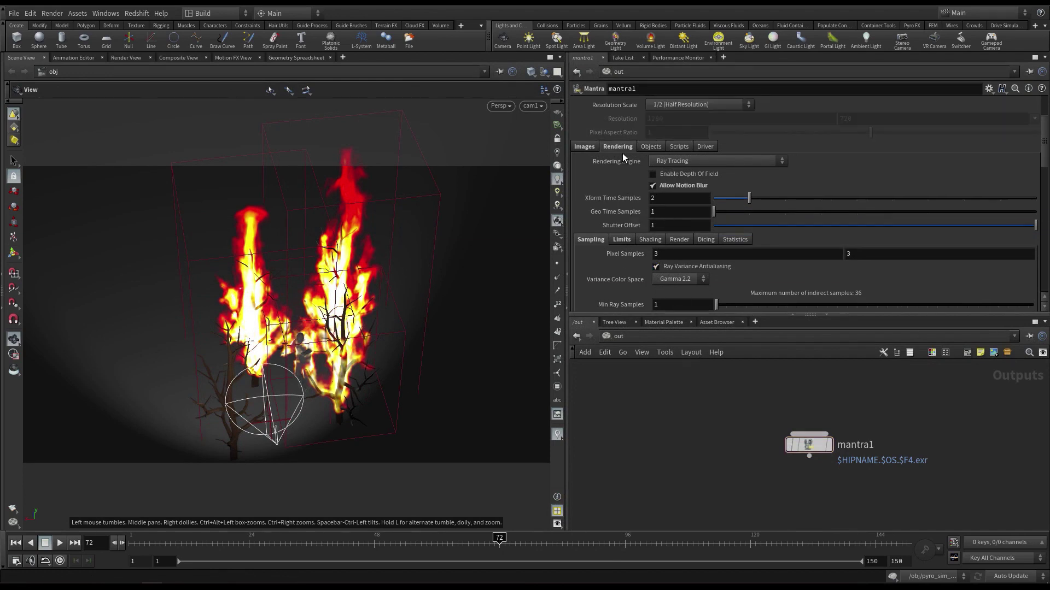
click(695, 163)
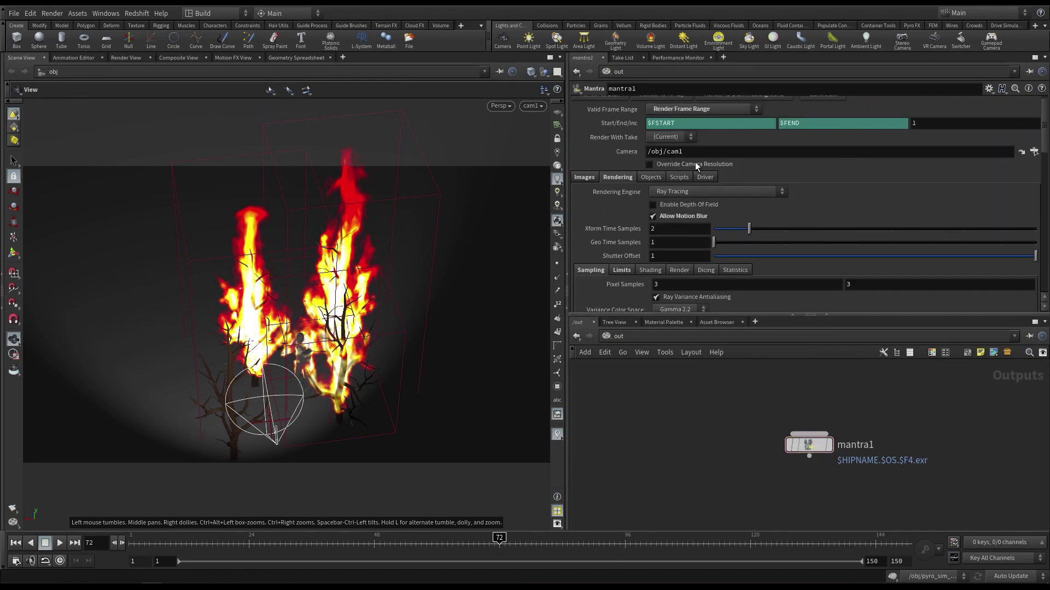
scroll(635, 172, up, 1)
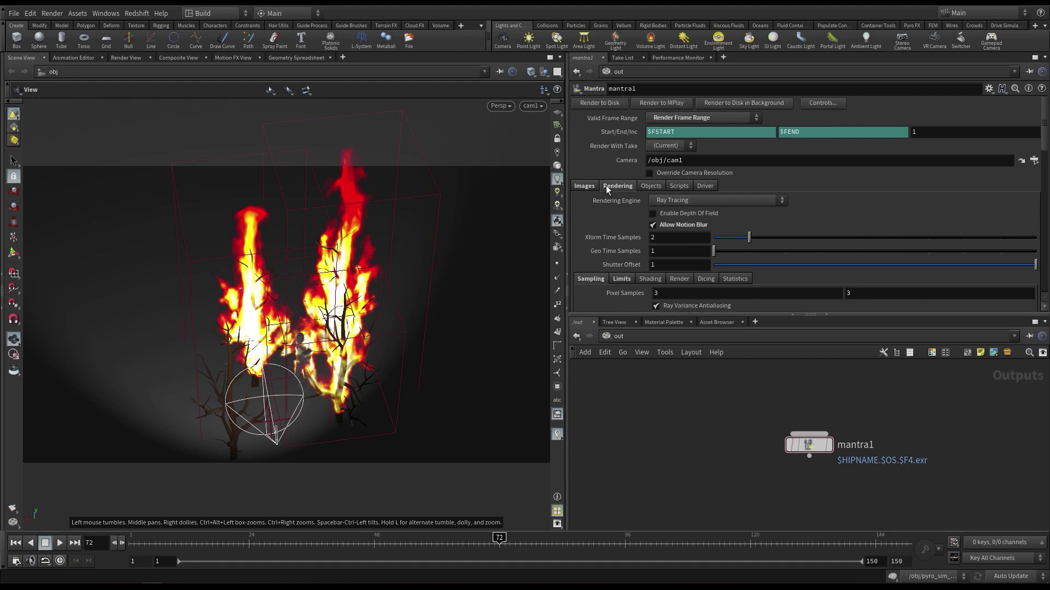
scroll(600, 208, down, 1)
scroll(599, 208, down, 2)
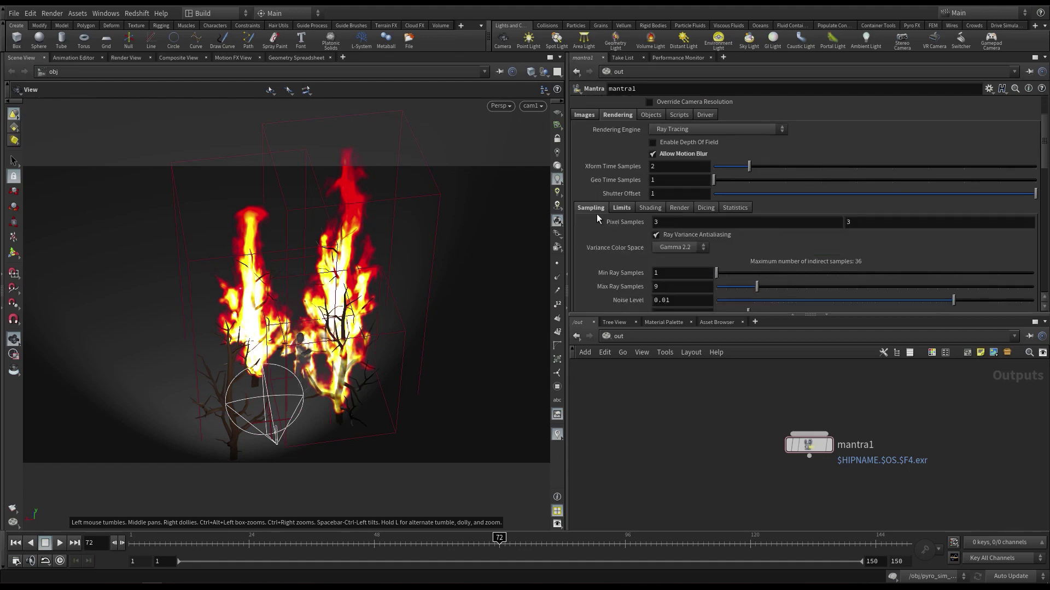
scroll(596, 214, up, 3)
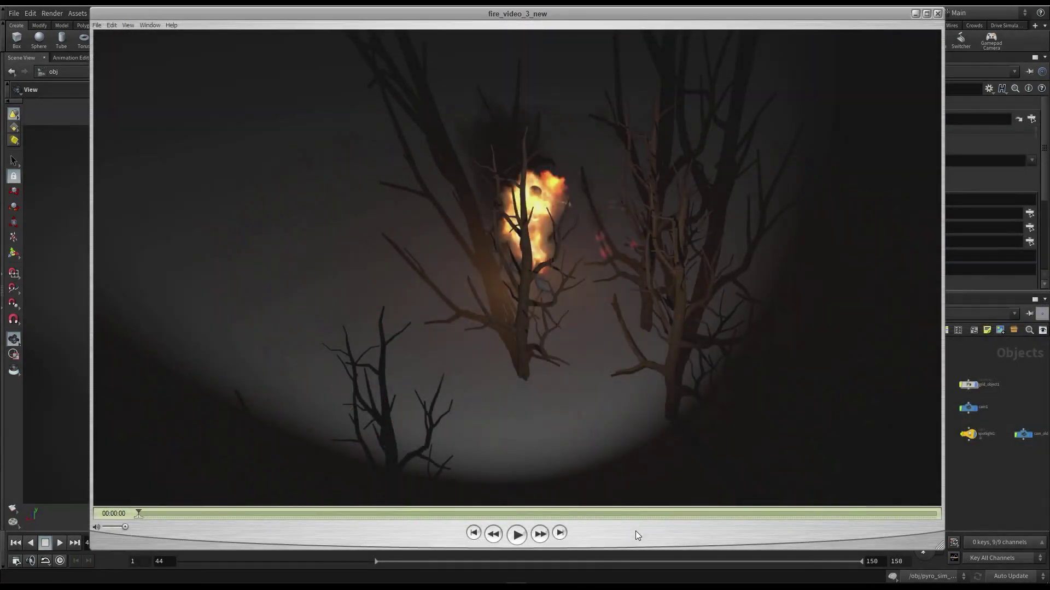
Step: Play the rendered video fire_video_3_new to review the burning trees and agent
click(517, 535)
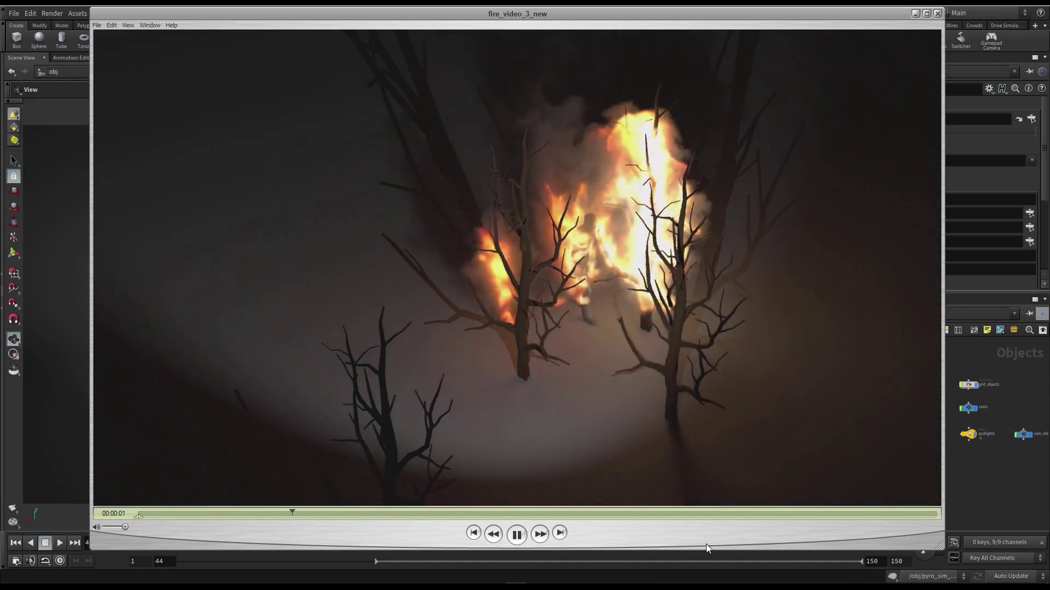